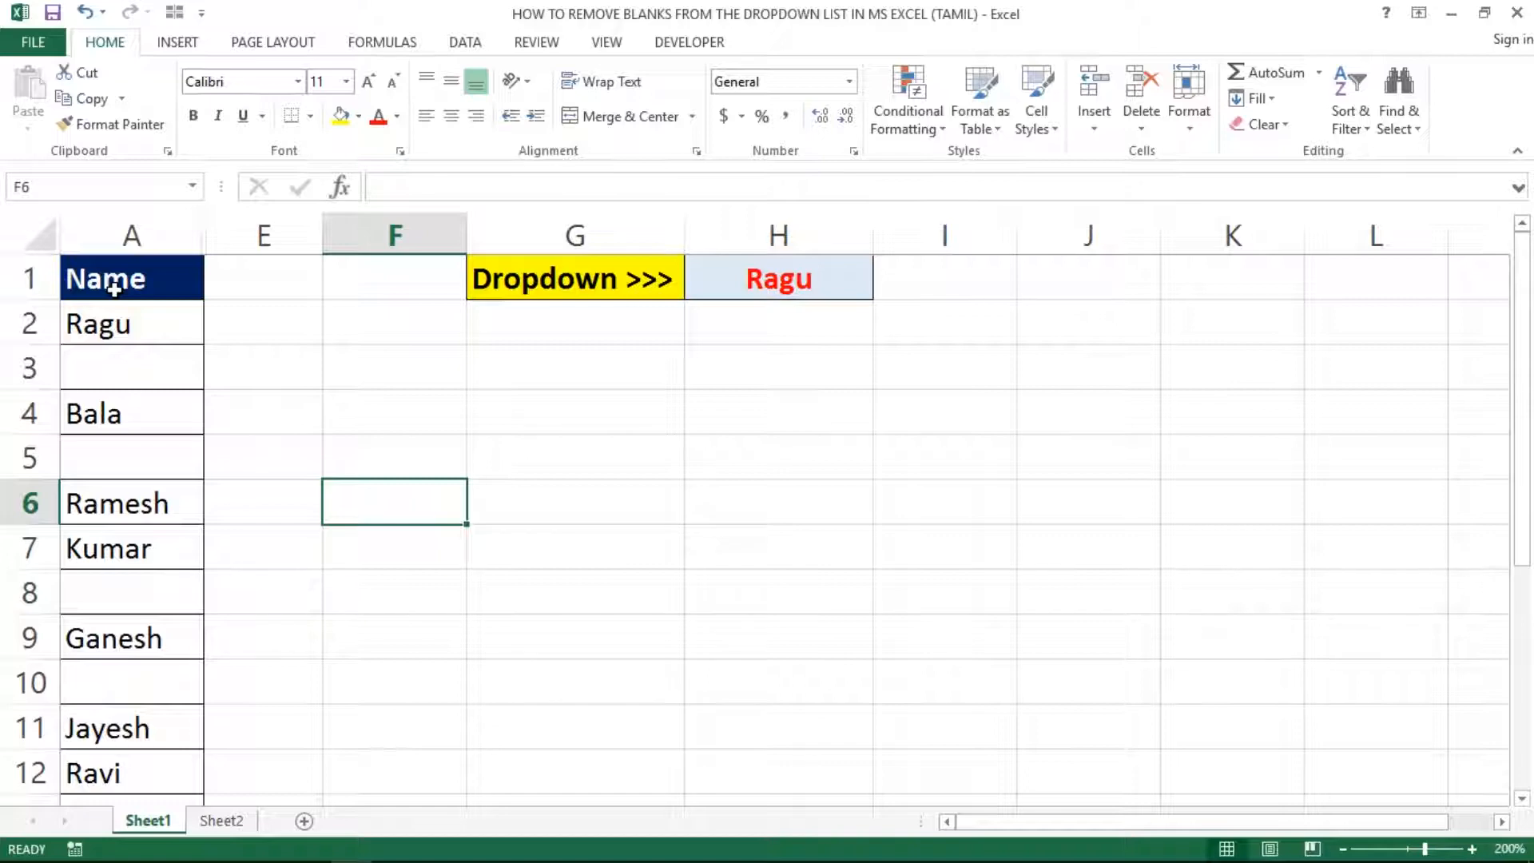
{"action": "left_click", "coordinate": [394, 232]}
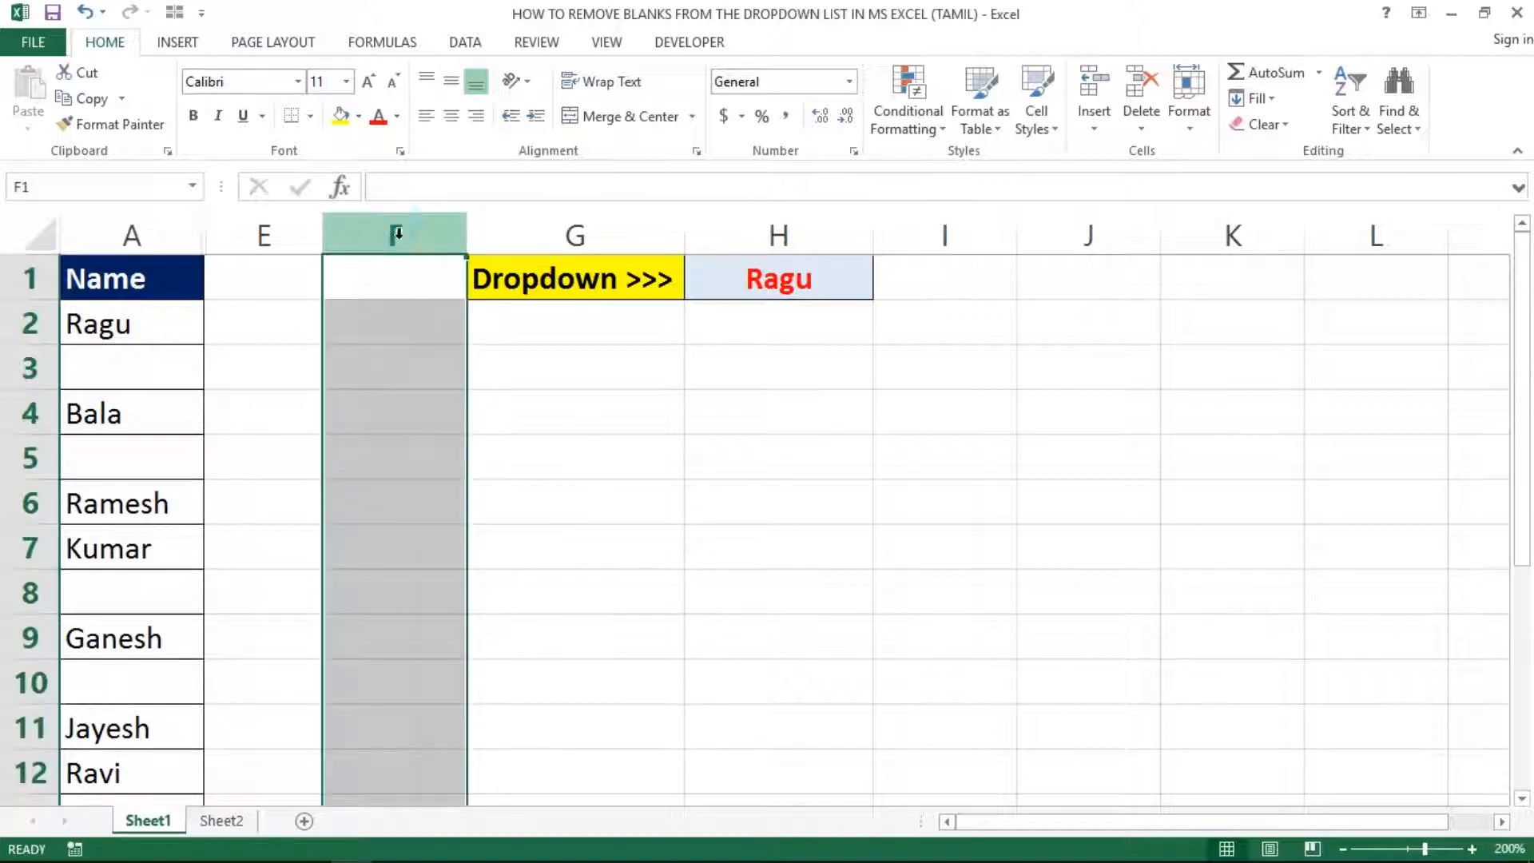
{"action": "left_click", "coordinate": [399, 274]}
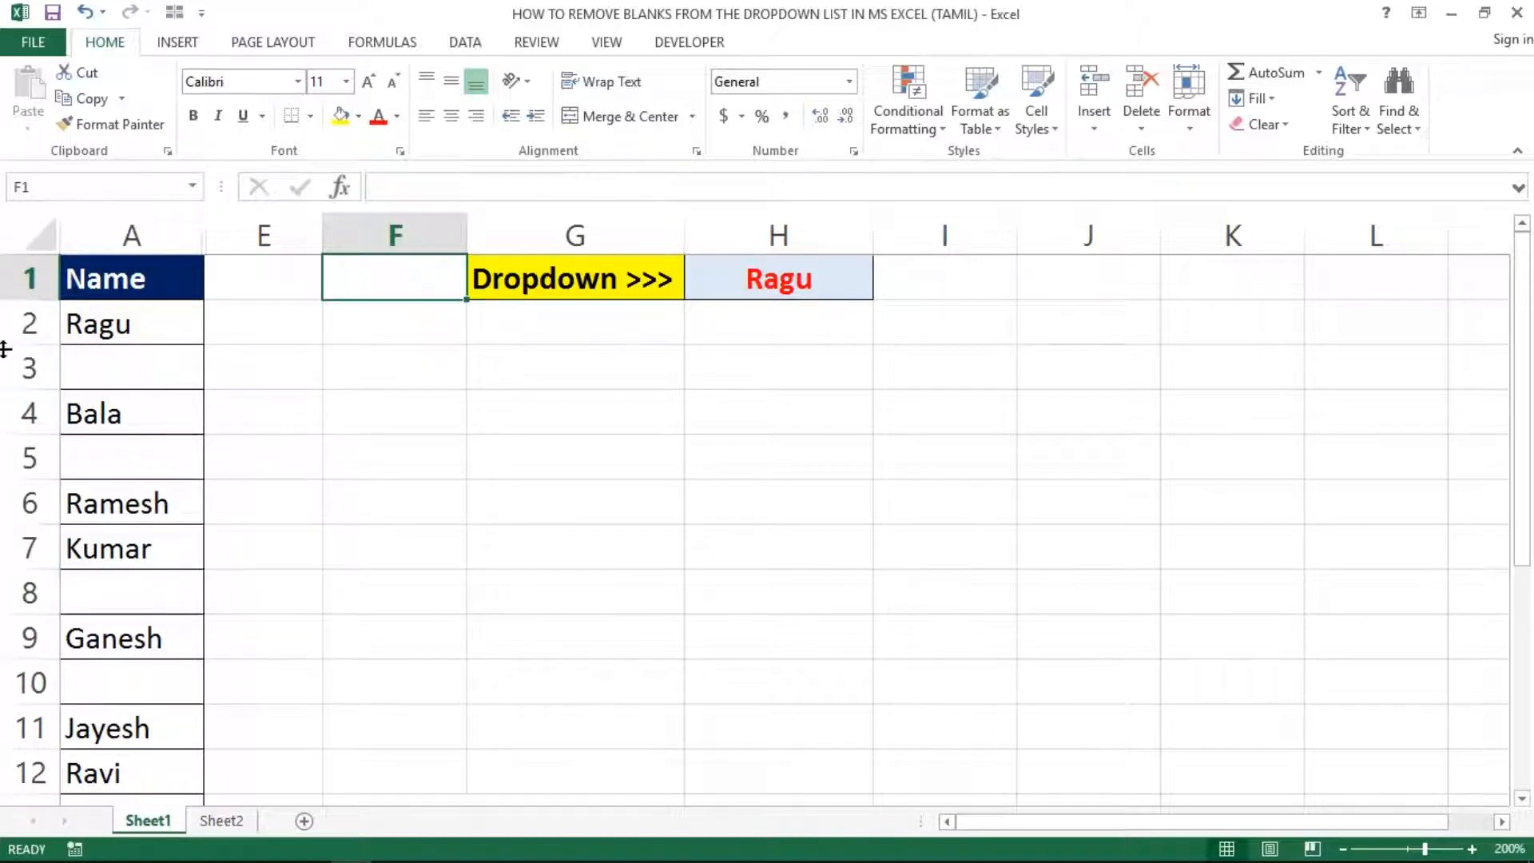
{"action": "left_click", "coordinate": [108, 324]}
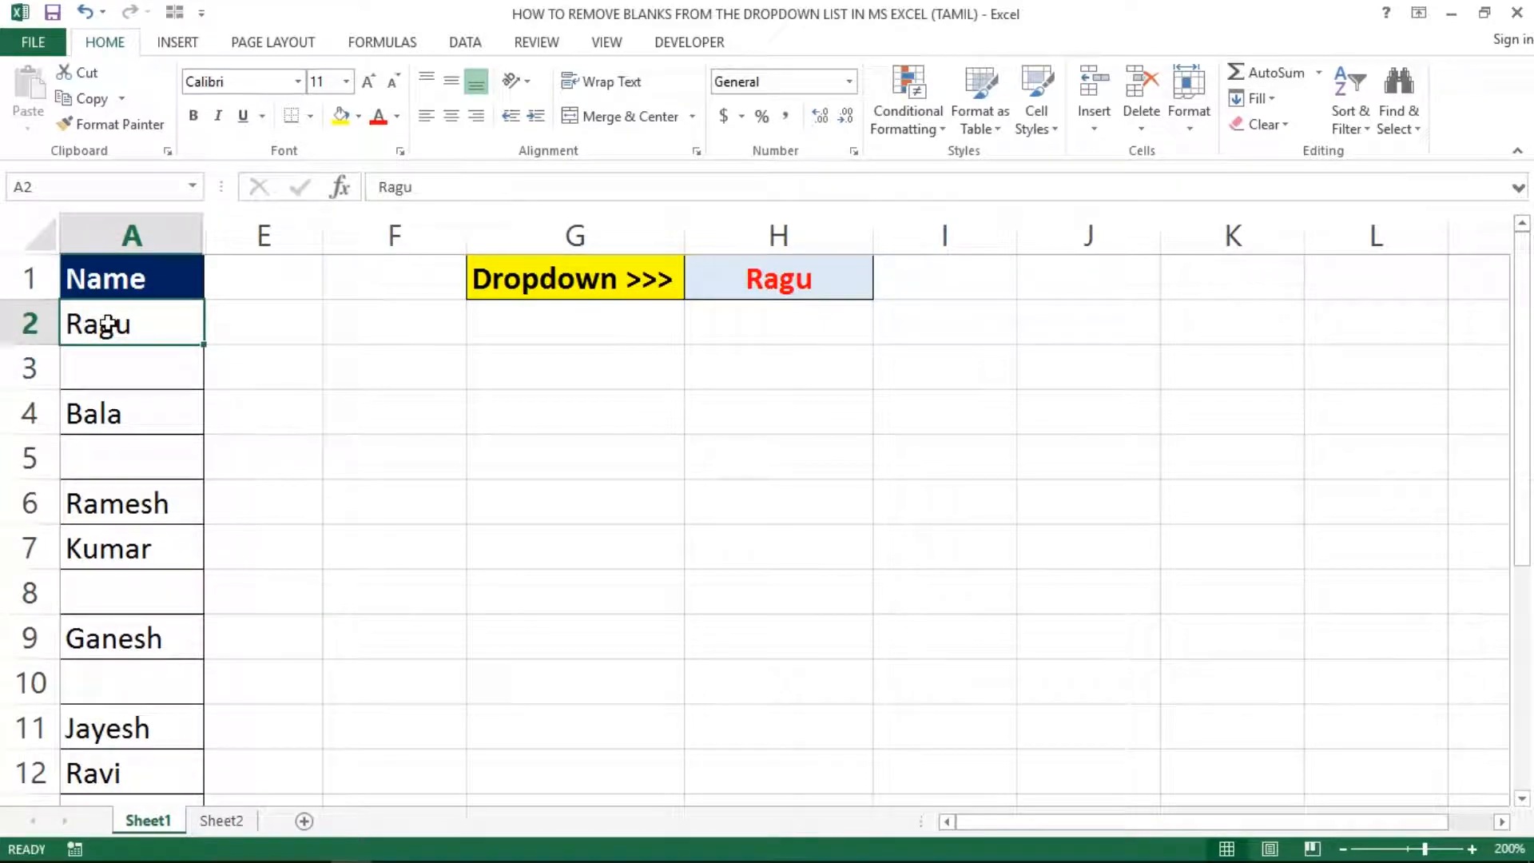
{"action": "left_click", "coordinate": [323, 332]}
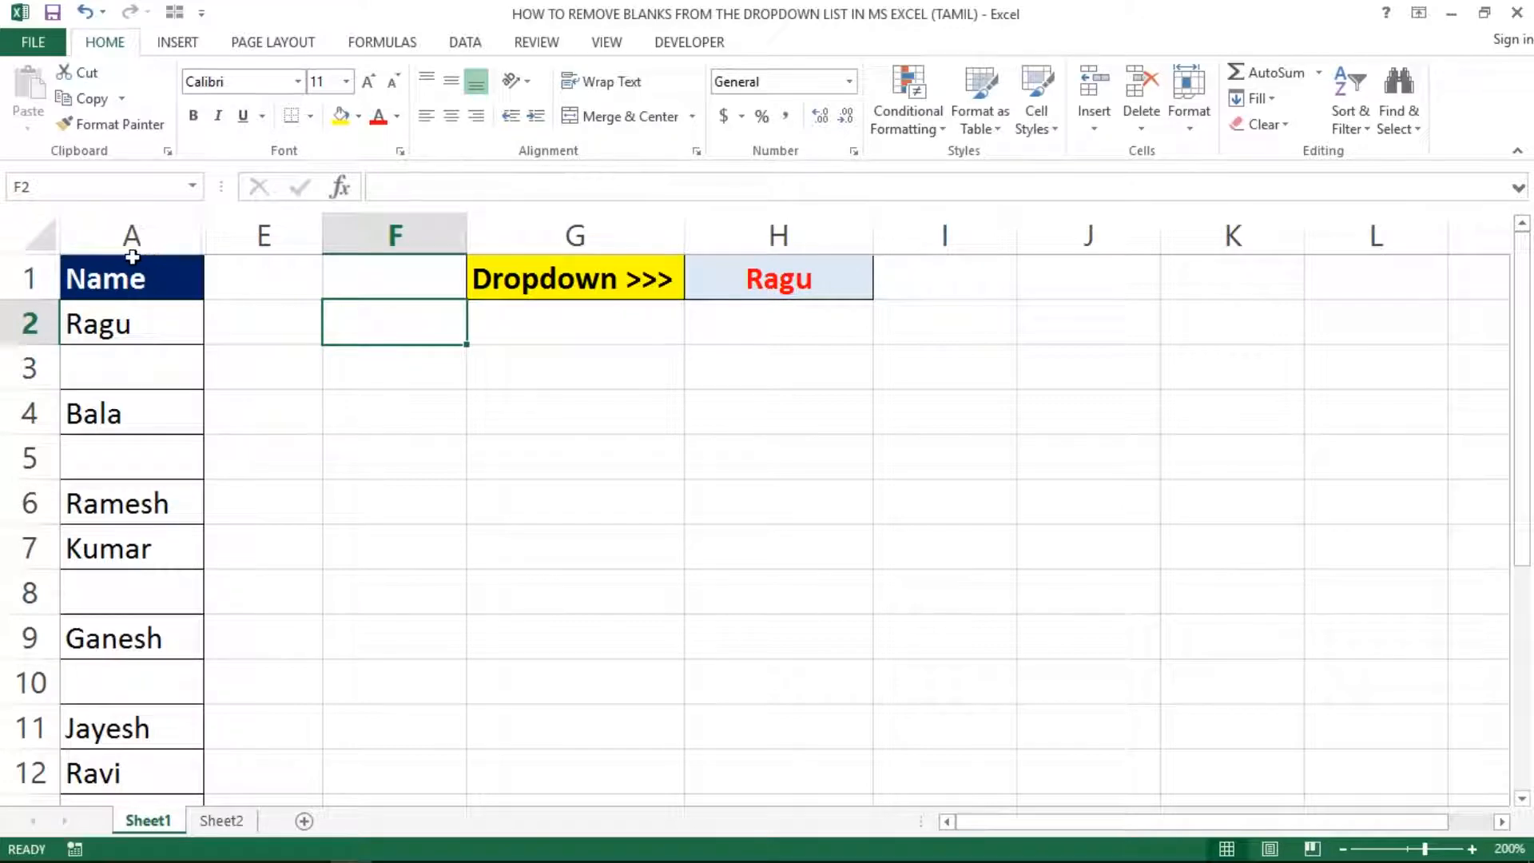
{"action": "left_click", "coordinate": [160, 263]}
Step: Examine the Name list in A2:A15 on Sheet1, including the blank cells between entries
{"action": "left_click", "coordinate": [116, 315]}
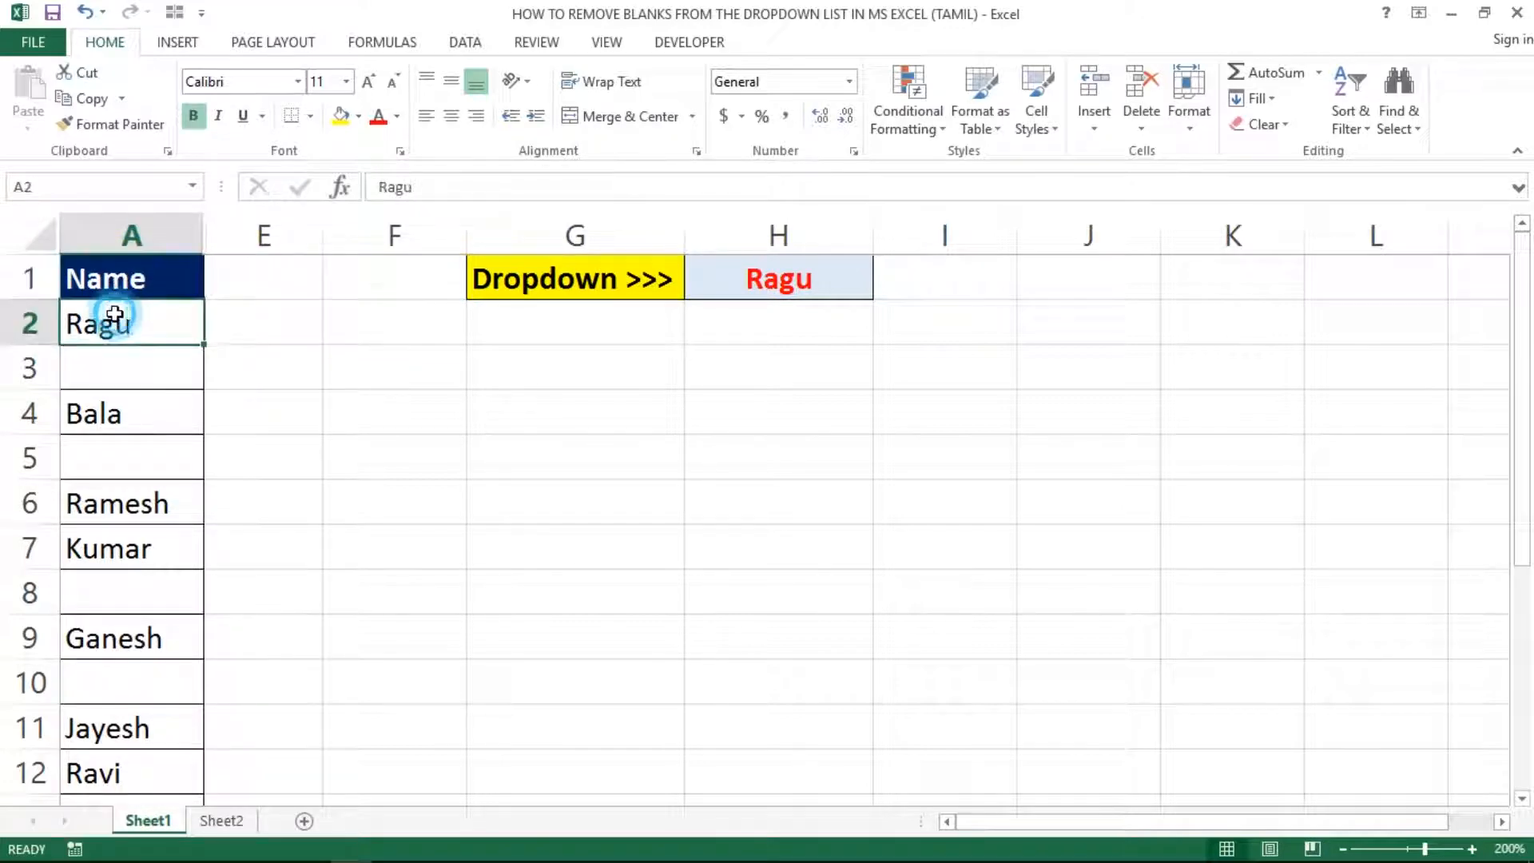
{"action": "key", "text": "shift+Down"}
{"action": "key", "text": "shift+Down"}
{"action": "key", "text": "shift+Down"}
{"action": "key", "text": "shift+Down"}
{"action": "key", "text": "shift+Down"}
{"action": "key", "text": "shift+Down"}
{"action": "key", "text": "shift+Down"}
{"action": "key", "text": "shift+Down"}
{"action": "key", "text": "shift+Down"}
{"action": "key", "text": "shift+Down"}
{"action": "key", "text": "shift+Down"}
{"action": "key", "text": "shift+Down"}
{"action": "key", "text": "shift+Down"}
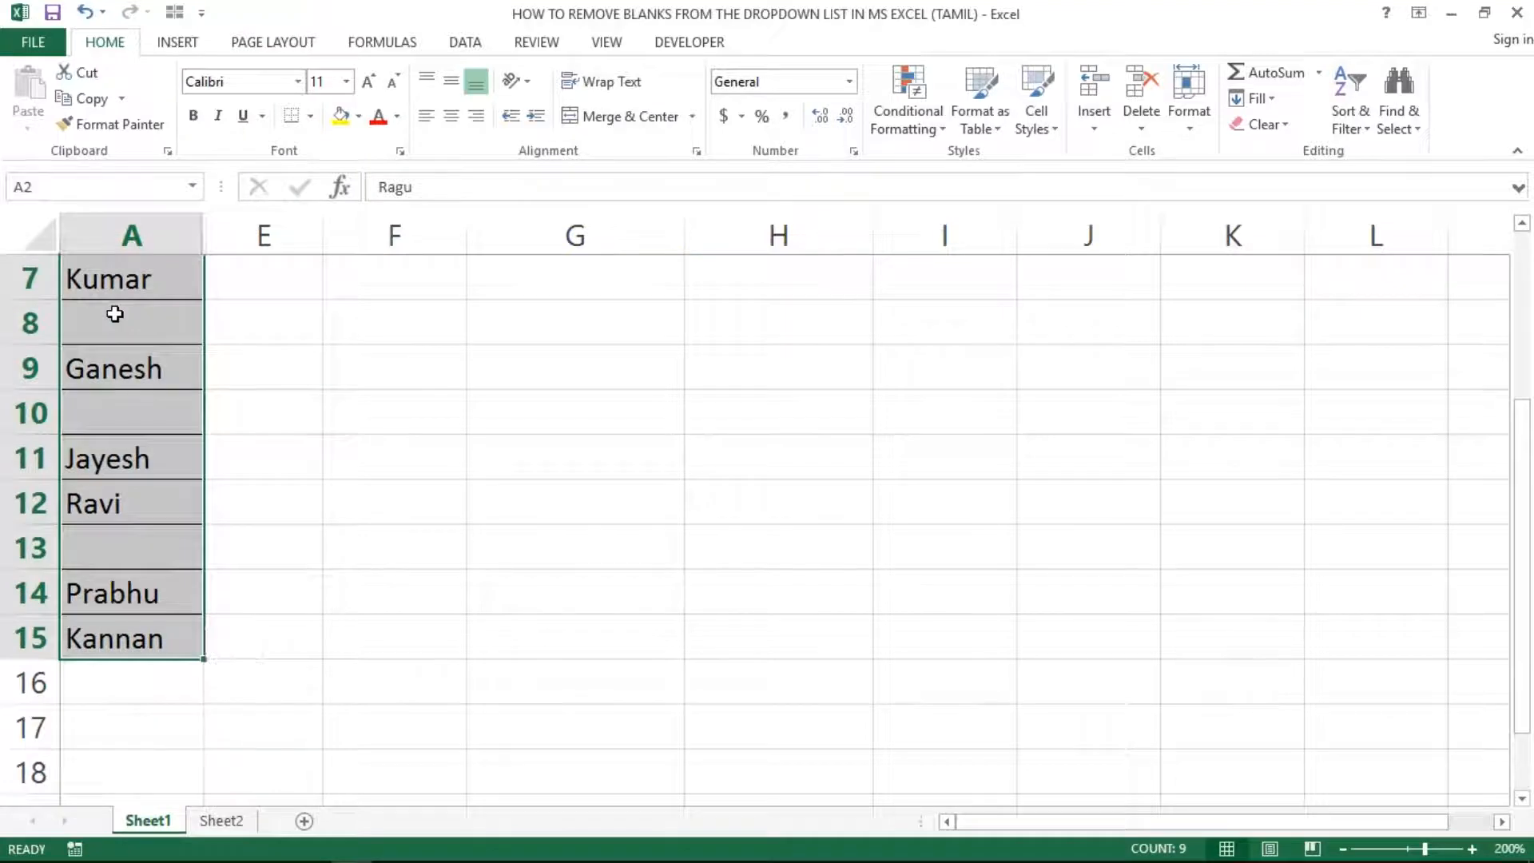
{"action": "key", "text": "ctrl+Home"}
{"action": "key", "text": "Down"}
{"action": "key", "text": "Down"}
{"action": "key", "text": "Down"}
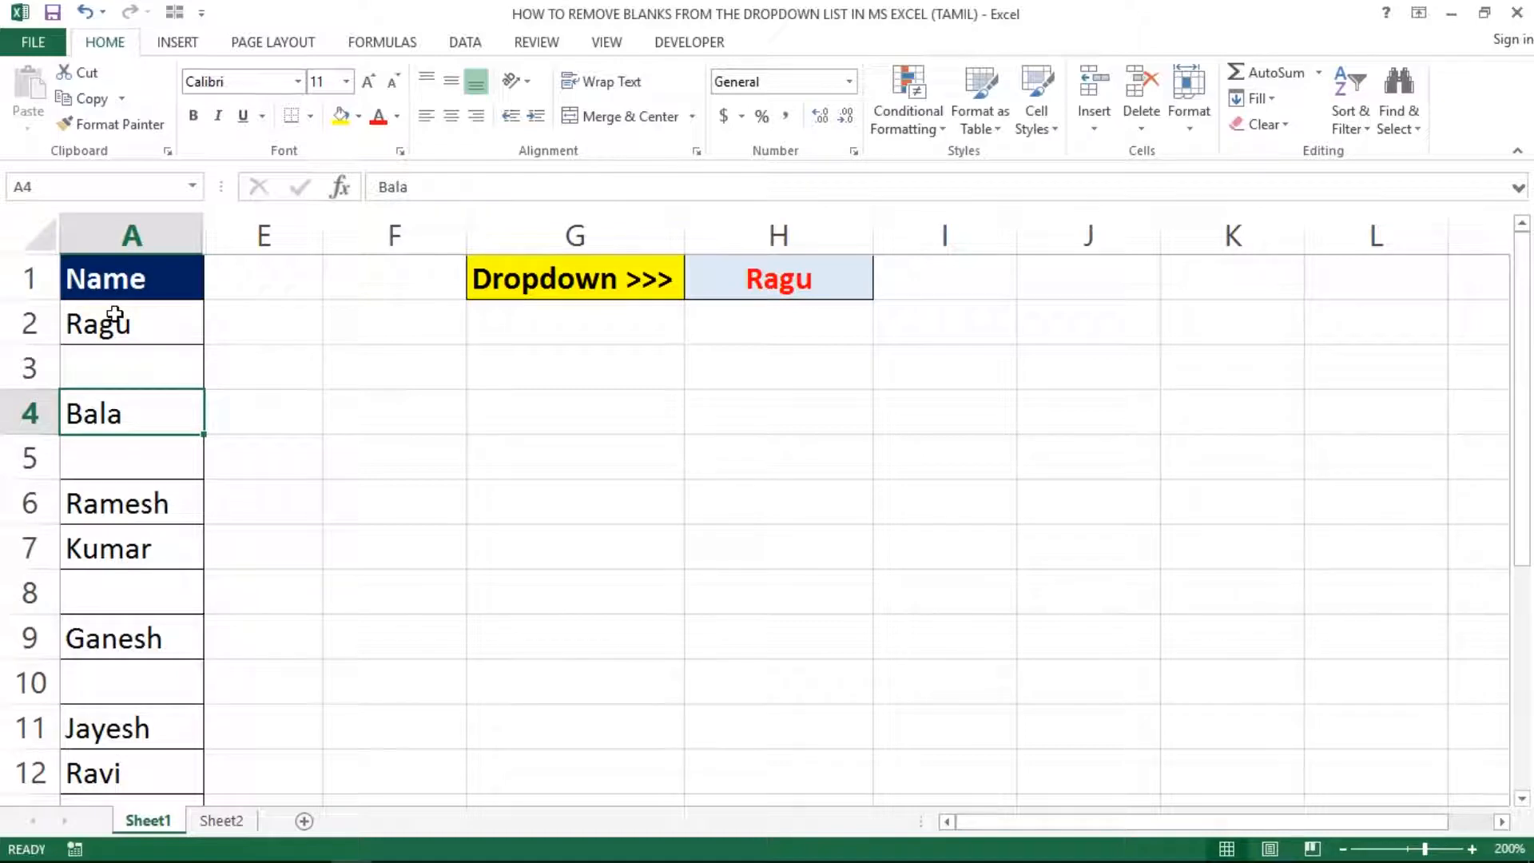
{"action": "key", "text": "Up"}
{"action": "key", "text": "Up"}
{"action": "key", "text": "Up"}
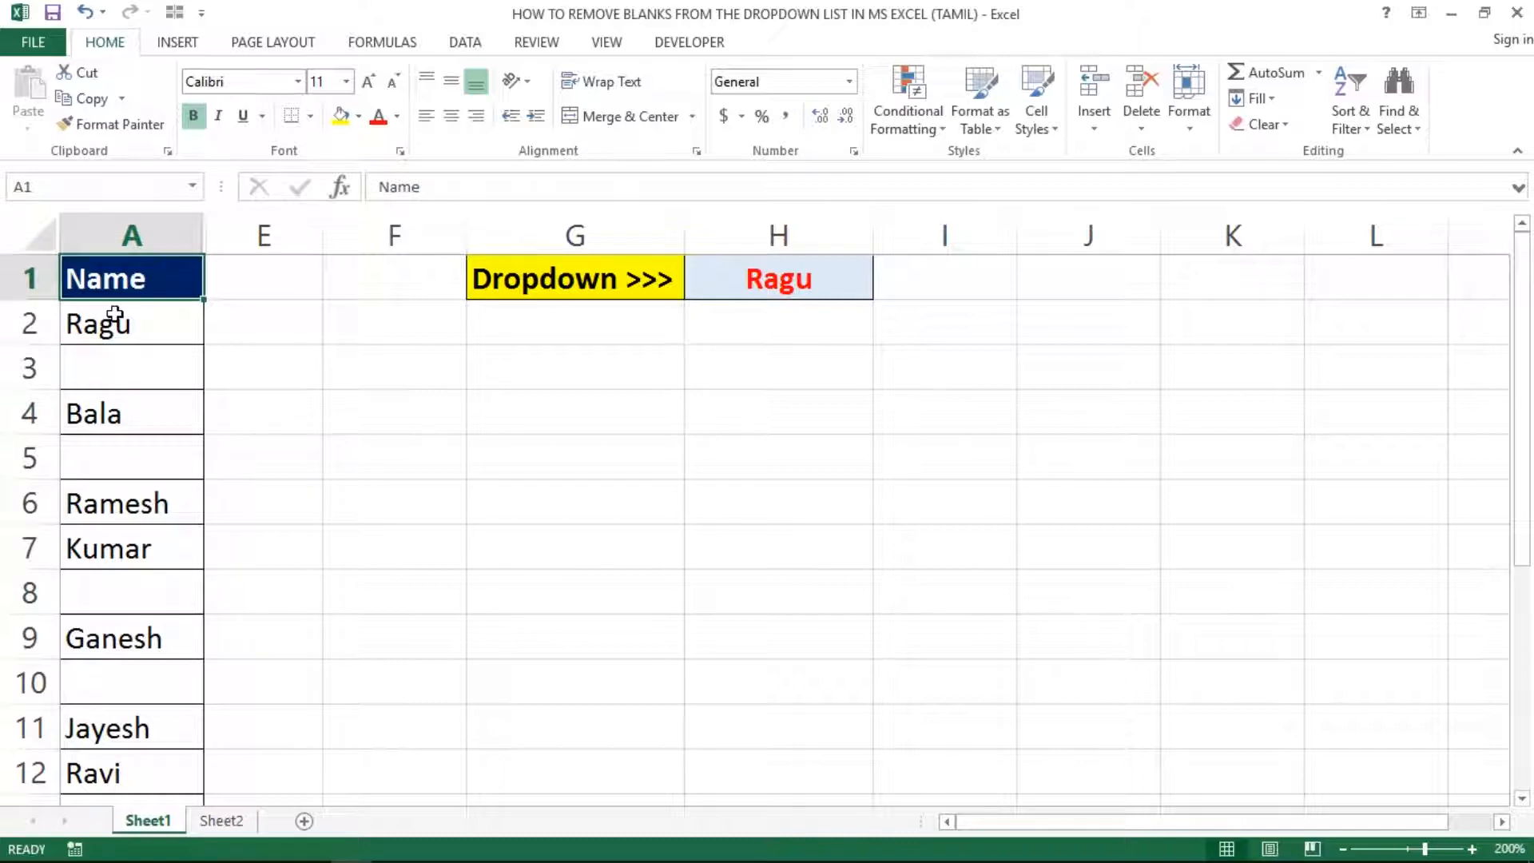
Step: Review the entries offered by the dropdown in H1 against the source list in column A
{"action": "left_click", "coordinate": [761, 286]}
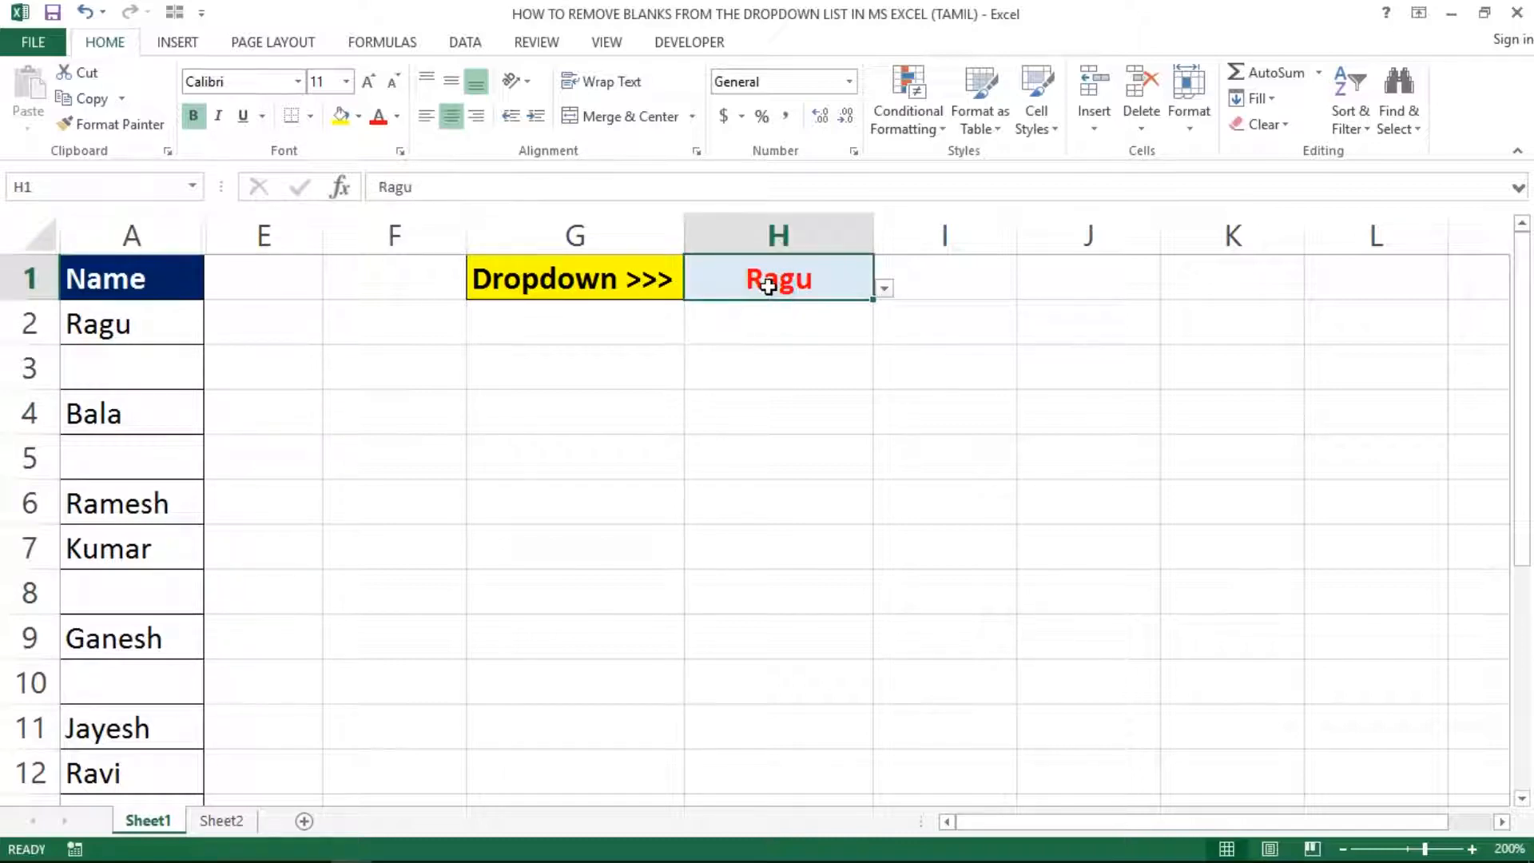
{"action": "left_click", "coordinate": [884, 291]}
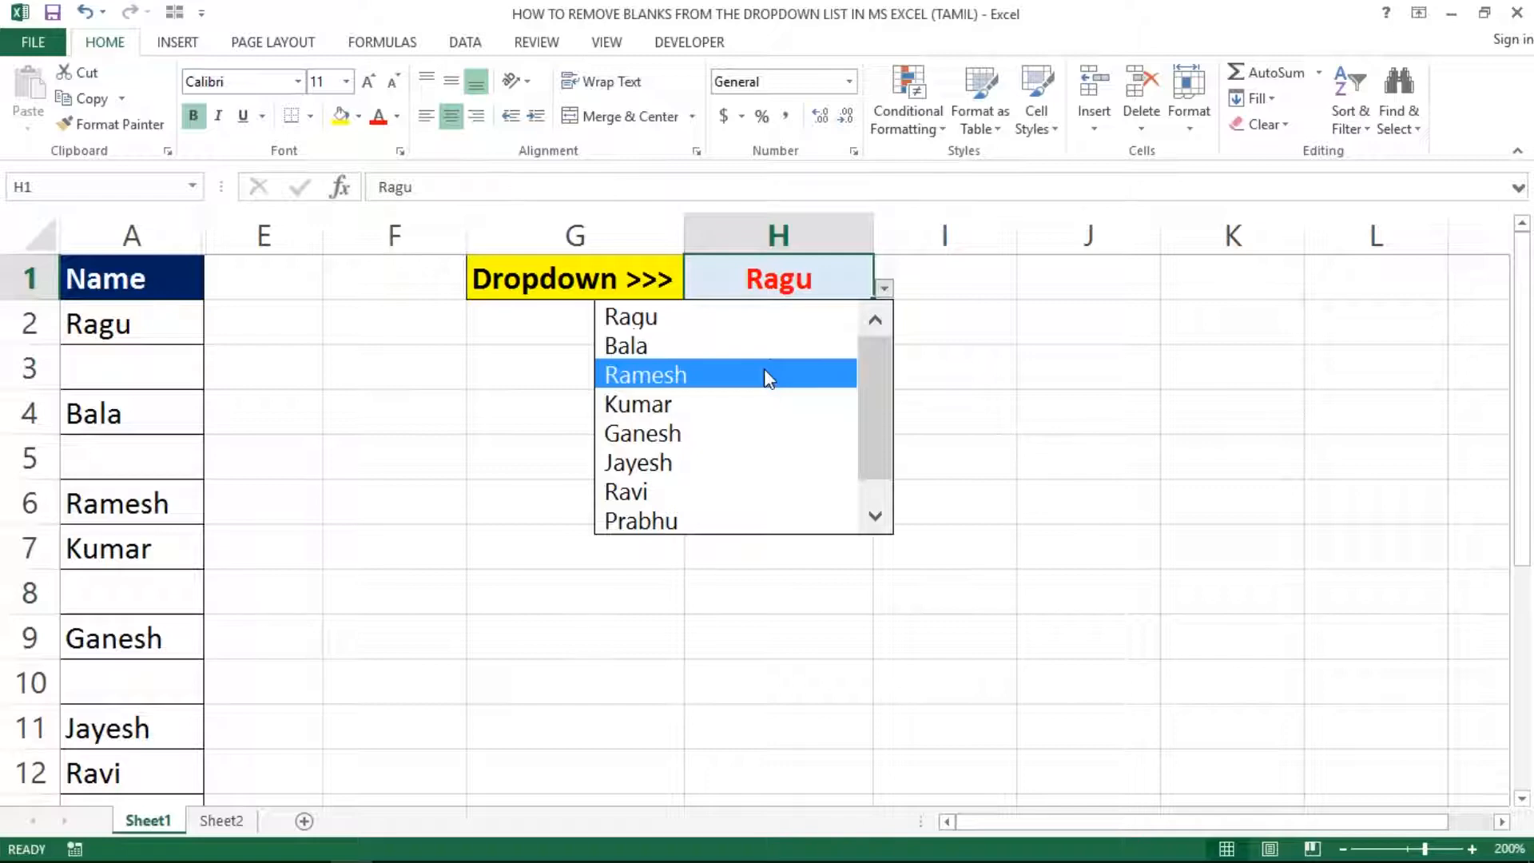
{"action": "left_click", "coordinate": [116, 517]}
Step: Clear the entry in A6 and check the dropdown list in H1
{"action": "left_click", "coordinate": [94, 505]}
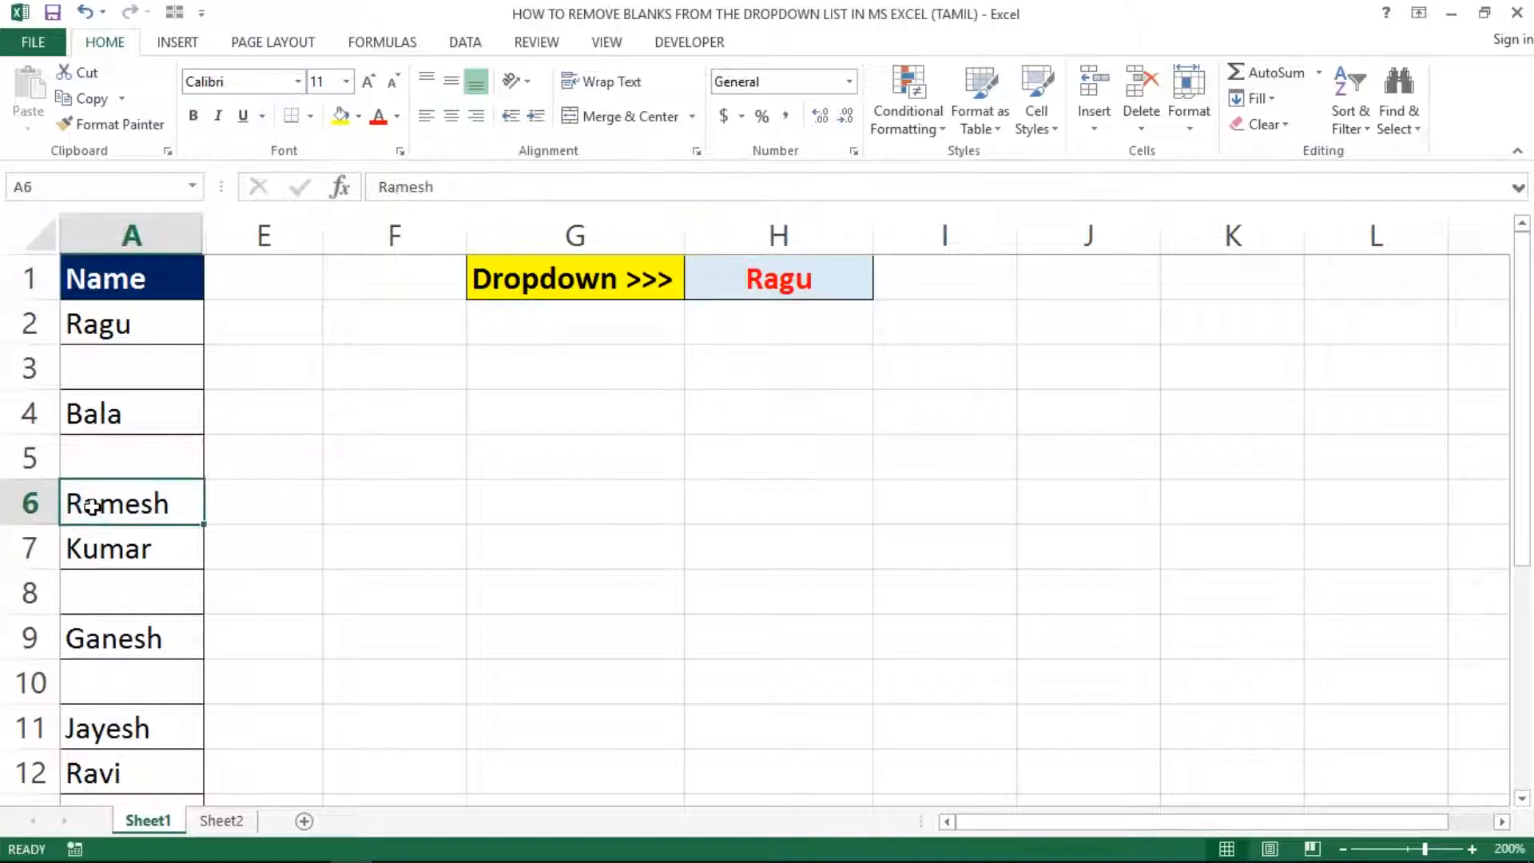
{"action": "key", "text": "Delete"}
{"action": "left_click", "coordinate": [778, 285]}
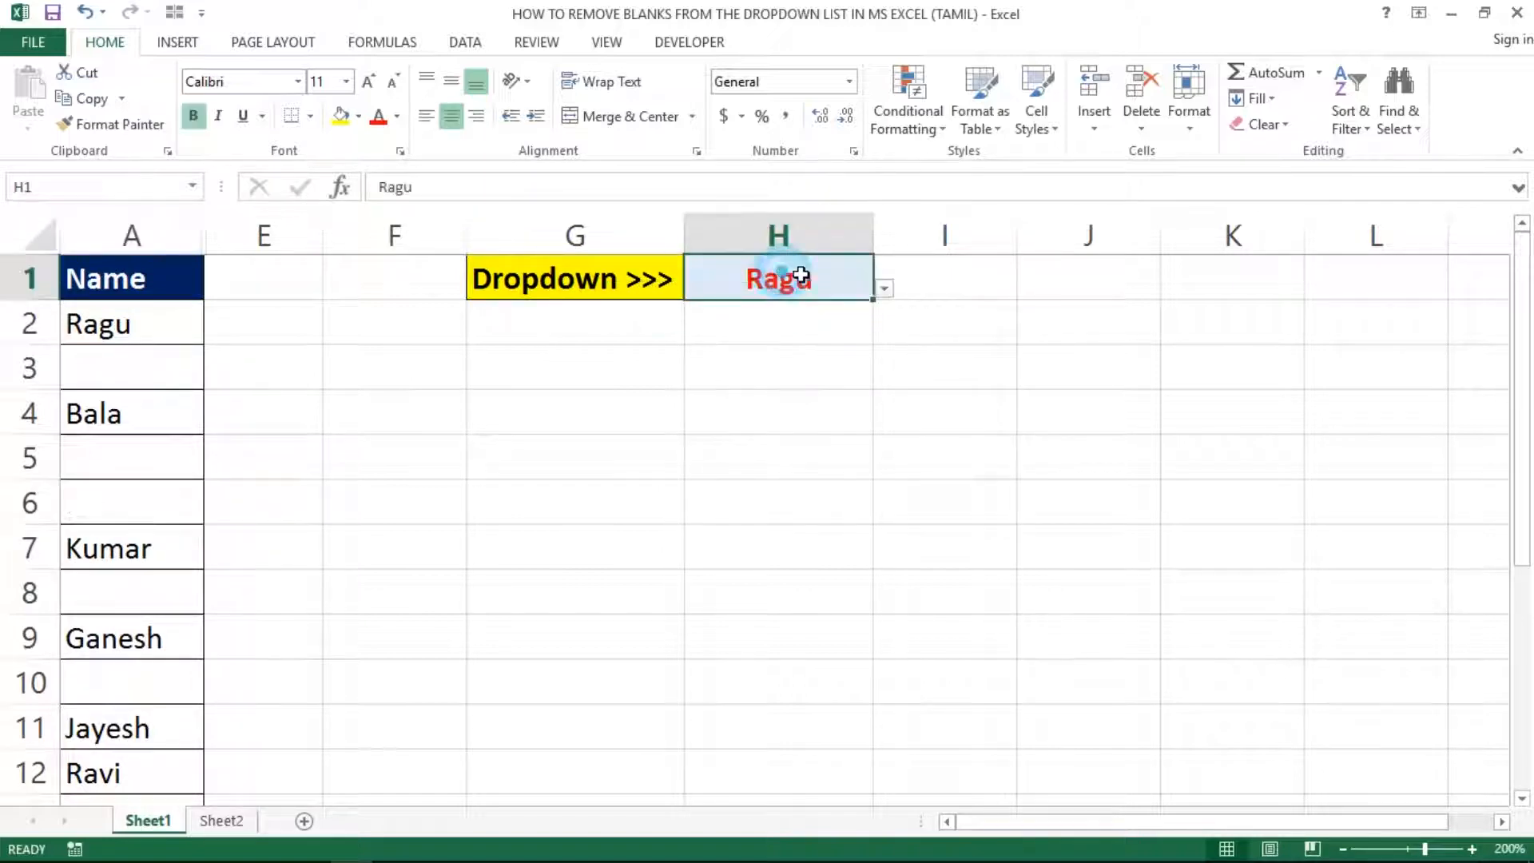
{"action": "left_click", "coordinate": [886, 291]}
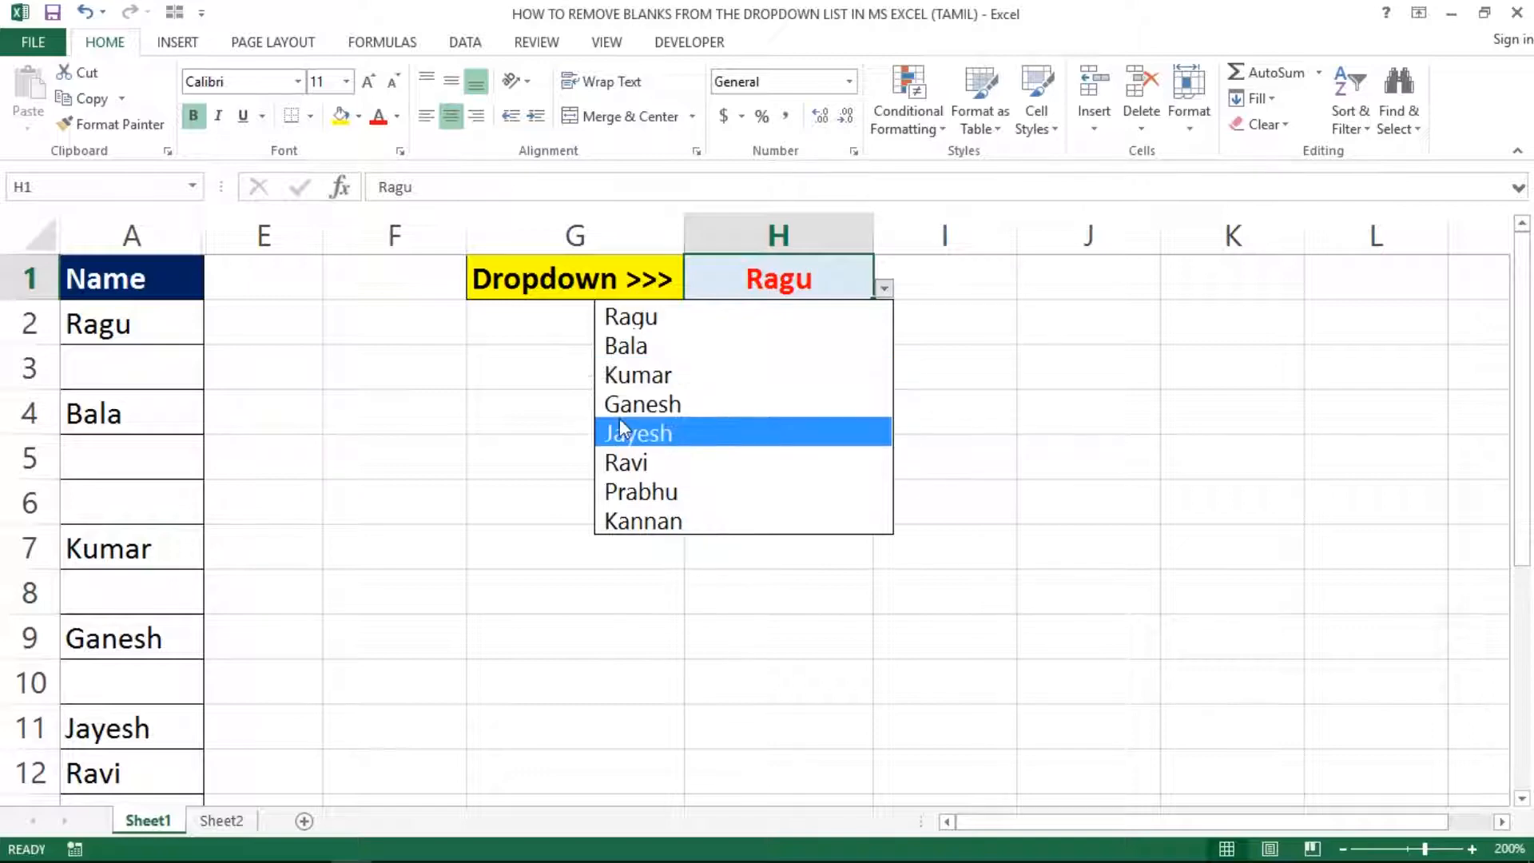
{"action": "left_click", "coordinate": [423, 542]}
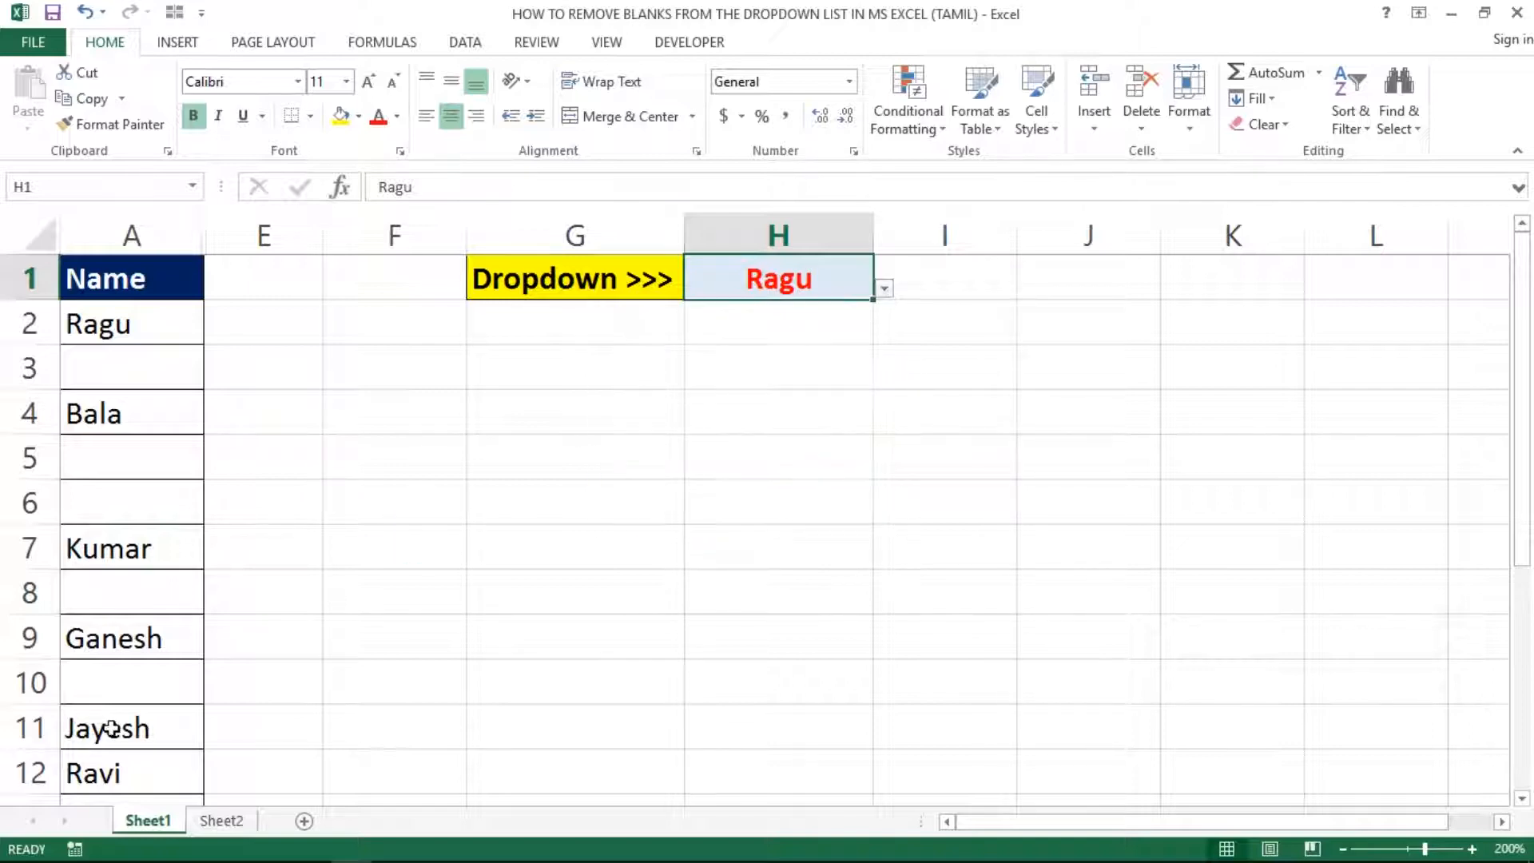
Step: Clear the entry in A11 and check the H1 dropdown list again
{"action": "left_click", "coordinate": [112, 729]}
{"action": "key", "text": "Delete"}
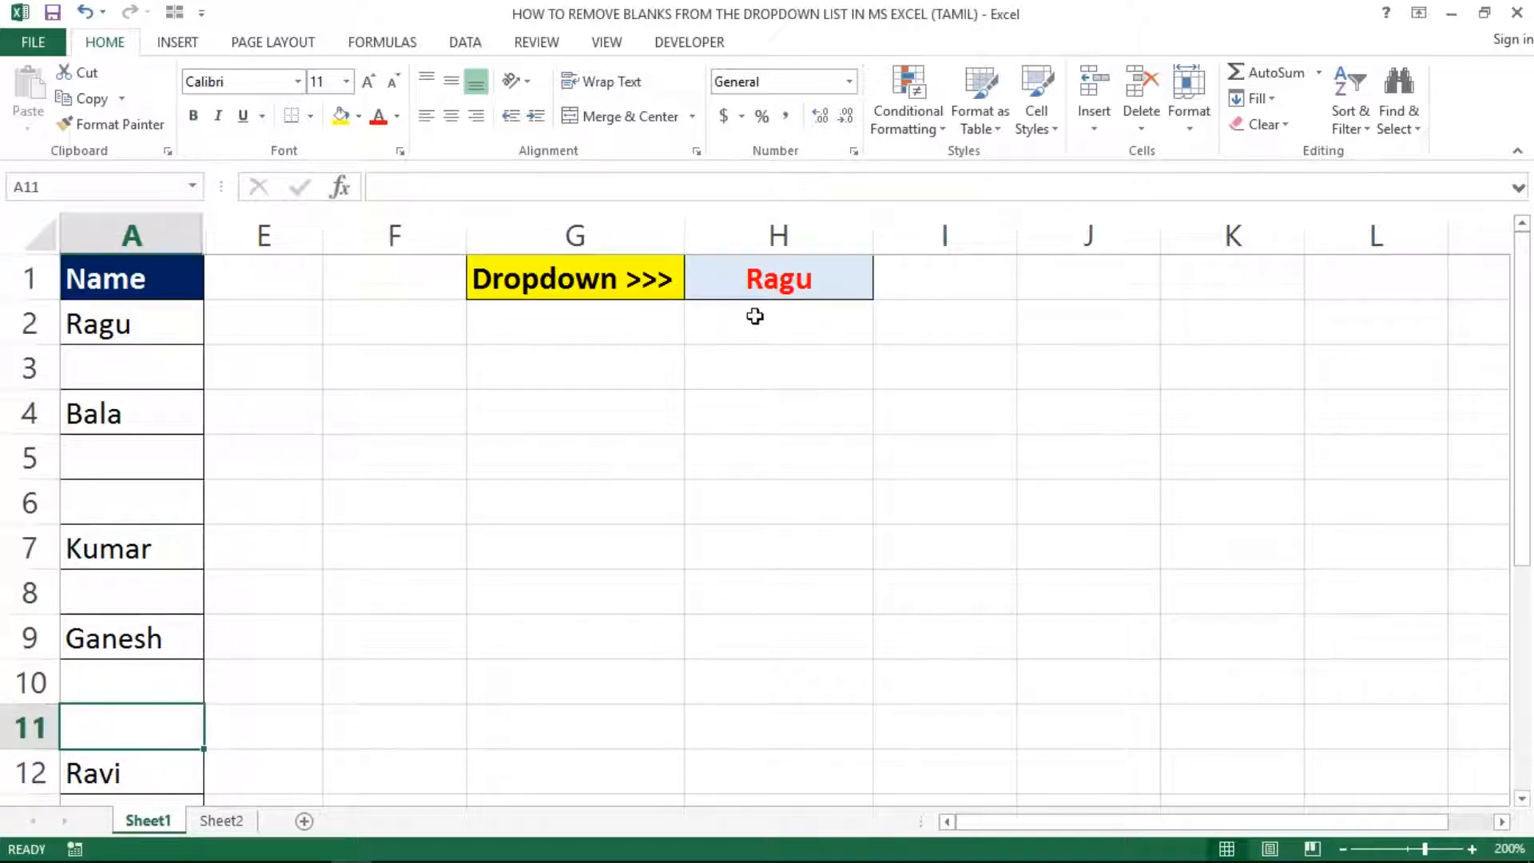
{"action": "left_click", "coordinate": [779, 281]}
{"action": "left_click", "coordinate": [883, 290]}
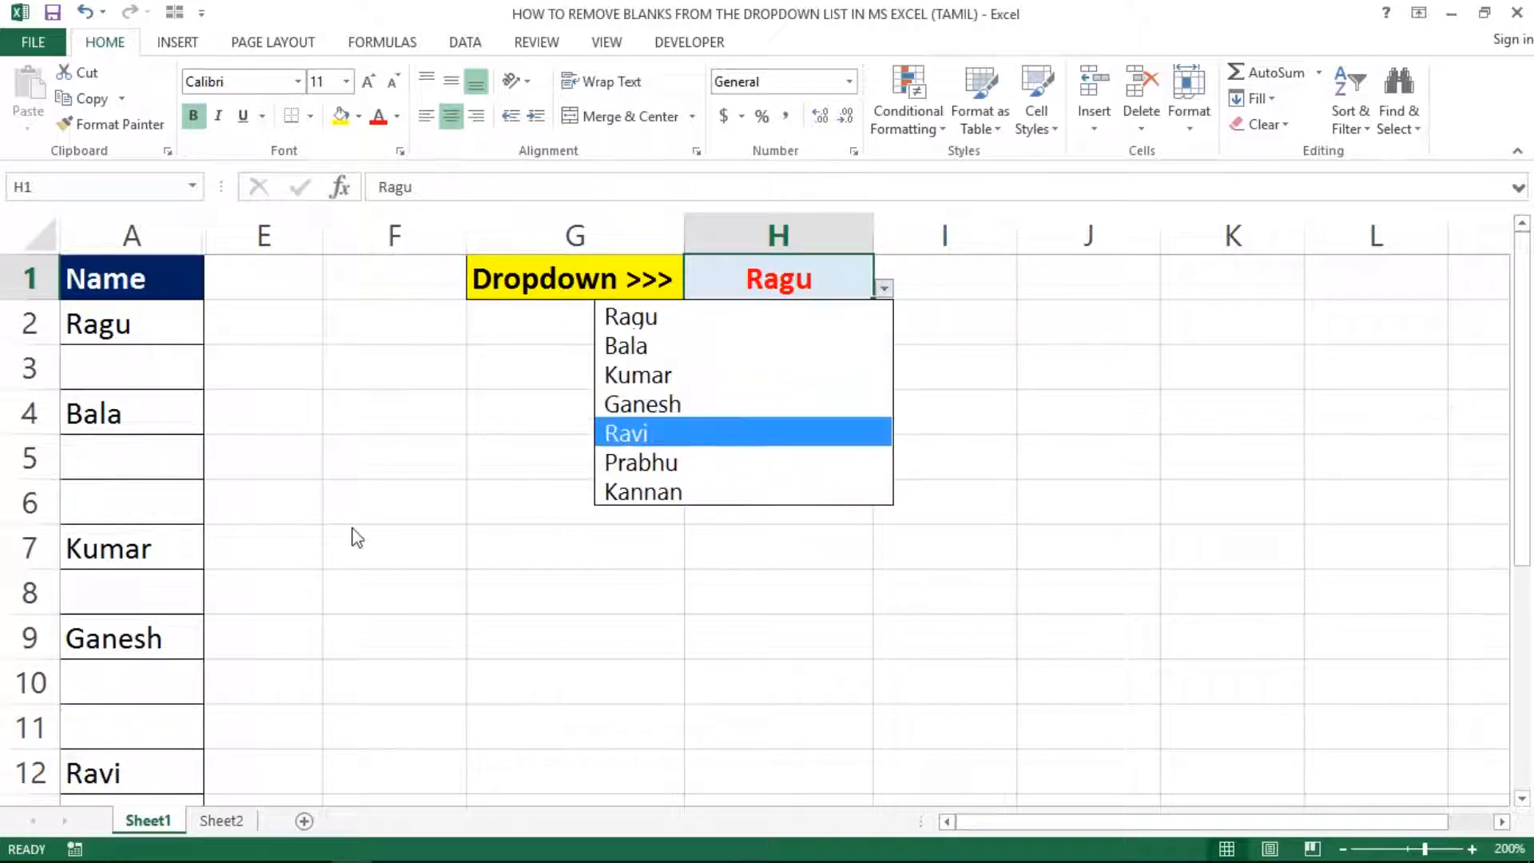
{"action": "left_click", "coordinate": [302, 537]}
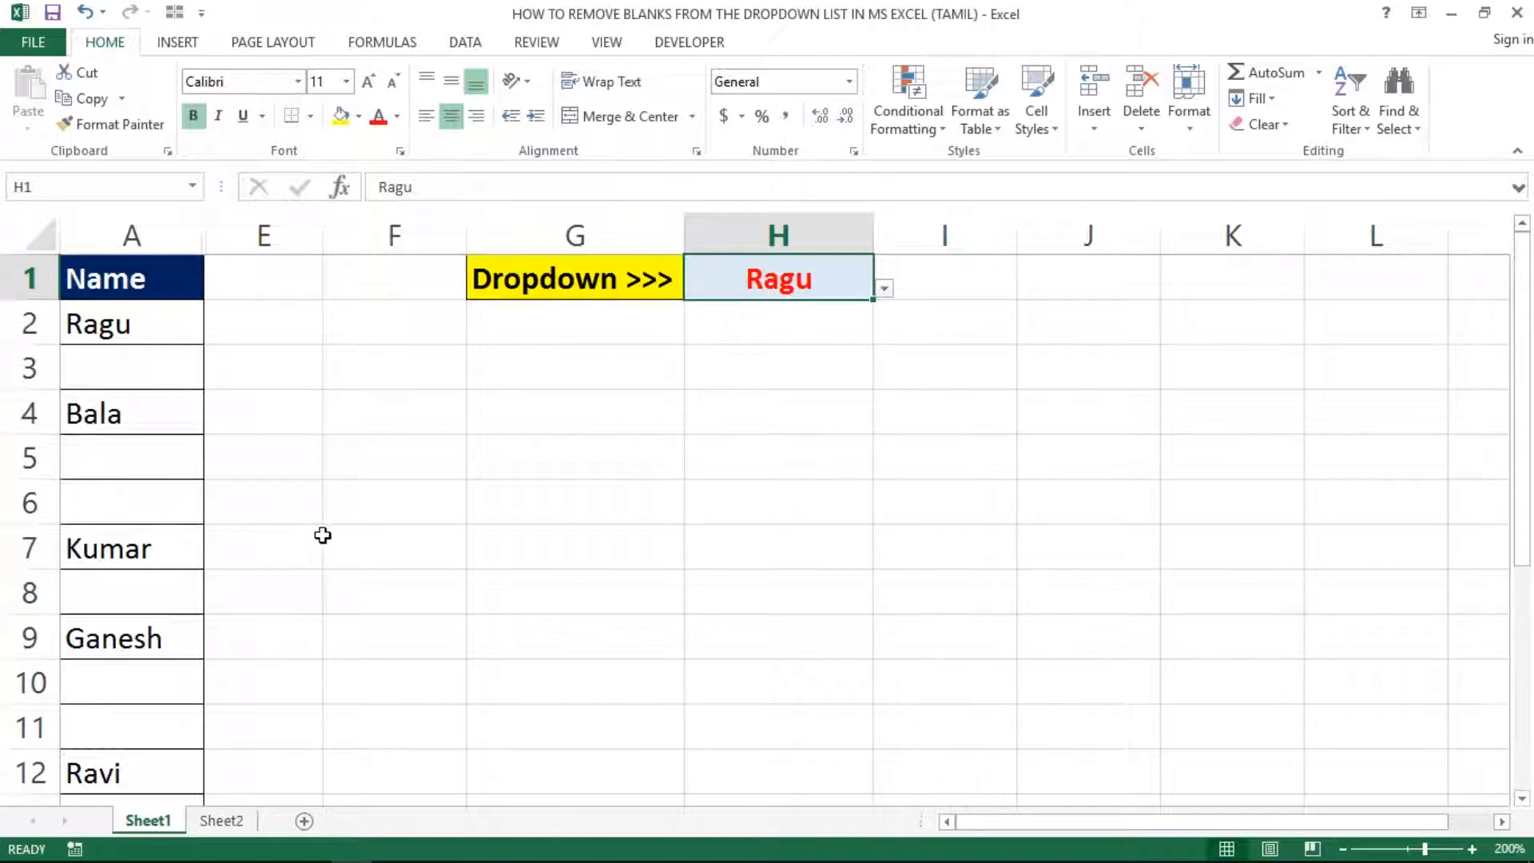
{"action": "left_click", "coordinate": [356, 535]}
Step: Copy the Name list A1:A15 from Sheet1 to cell A1 of Sheet2
{"action": "left_click", "coordinate": [134, 280]}
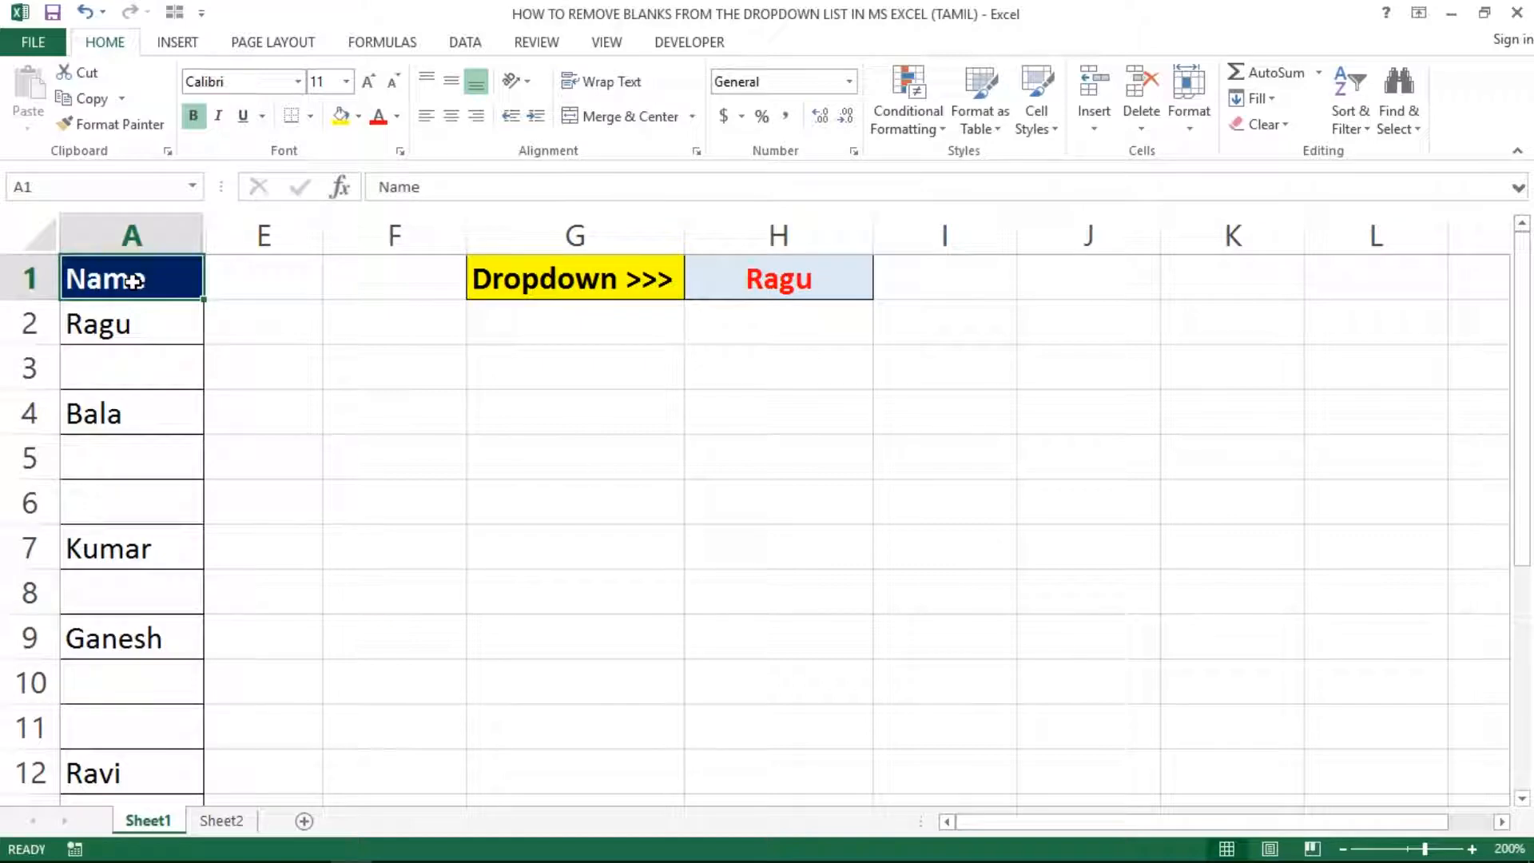
{"action": "key", "text": "shift+Down"}
{"action": "key", "text": "shift+Down"}
{"action": "key", "text": "shift+Down"}
{"action": "key", "text": "shift+Down"}
{"action": "key", "text": "shift+Down"}
{"action": "key", "text": "shift+Down"}
{"action": "key", "text": "shift+Down"}
{"action": "key", "text": "shift+Down"}
{"action": "key", "text": "shift+Down"}
{"action": "key", "text": "shift+Down"}
{"action": "key", "text": "shift+Down"}
{"action": "key", "text": "shift+Down"}
{"action": "key", "text": "shift+Down"}
{"action": "key", "text": "shift+Down"}
{"action": "key", "text": "shift+Down"}
{"action": "key", "text": "shift+Down"}
{"action": "key", "text": "shift+Down"}
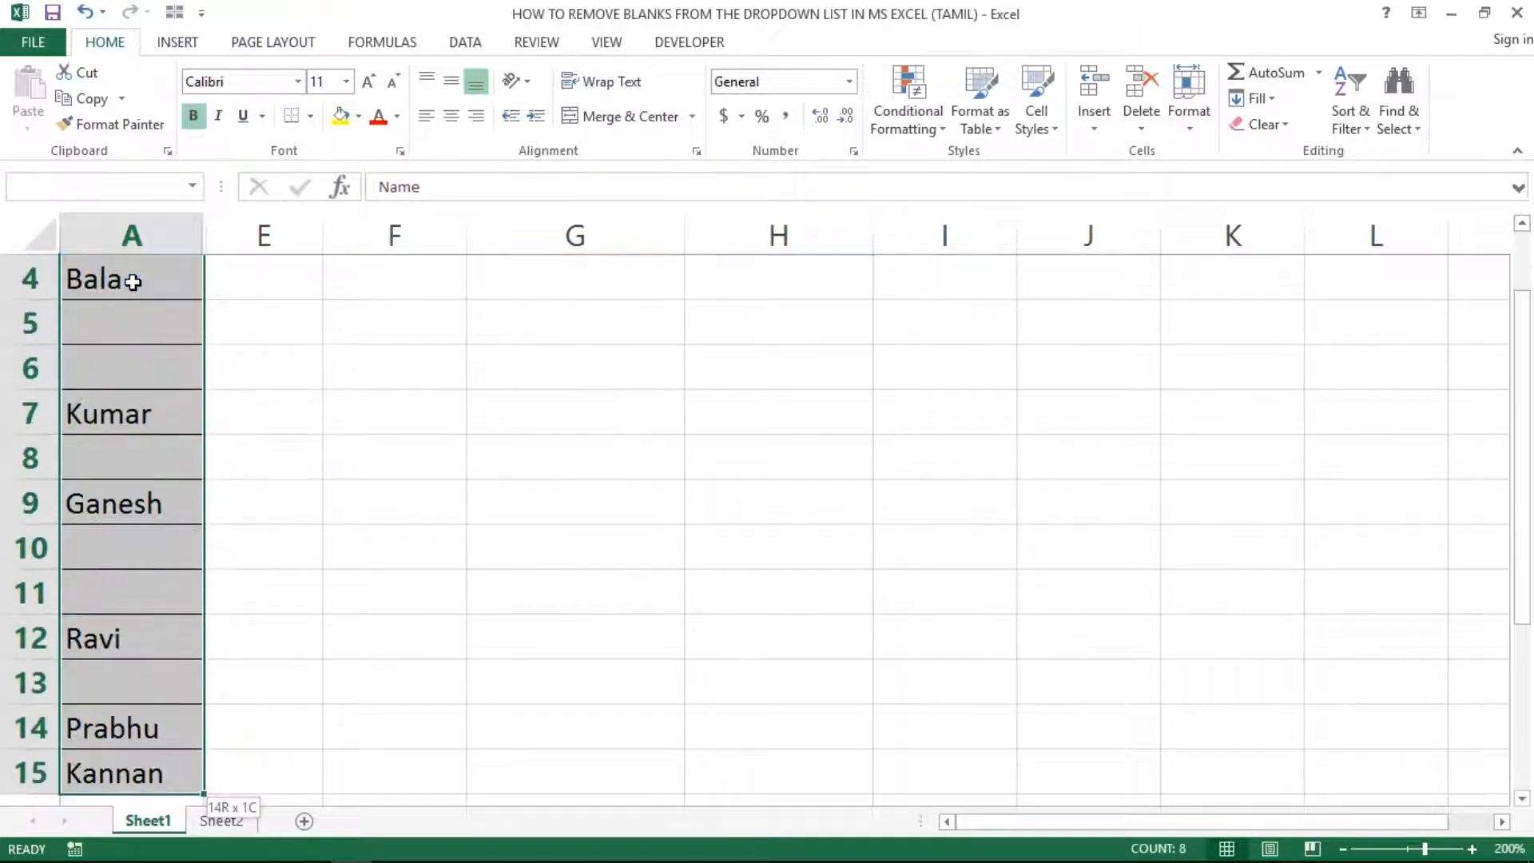
{"action": "key", "text": "shift+Up"}
{"action": "key", "text": "shift+Up"}
{"action": "key", "text": "shift+Up"}
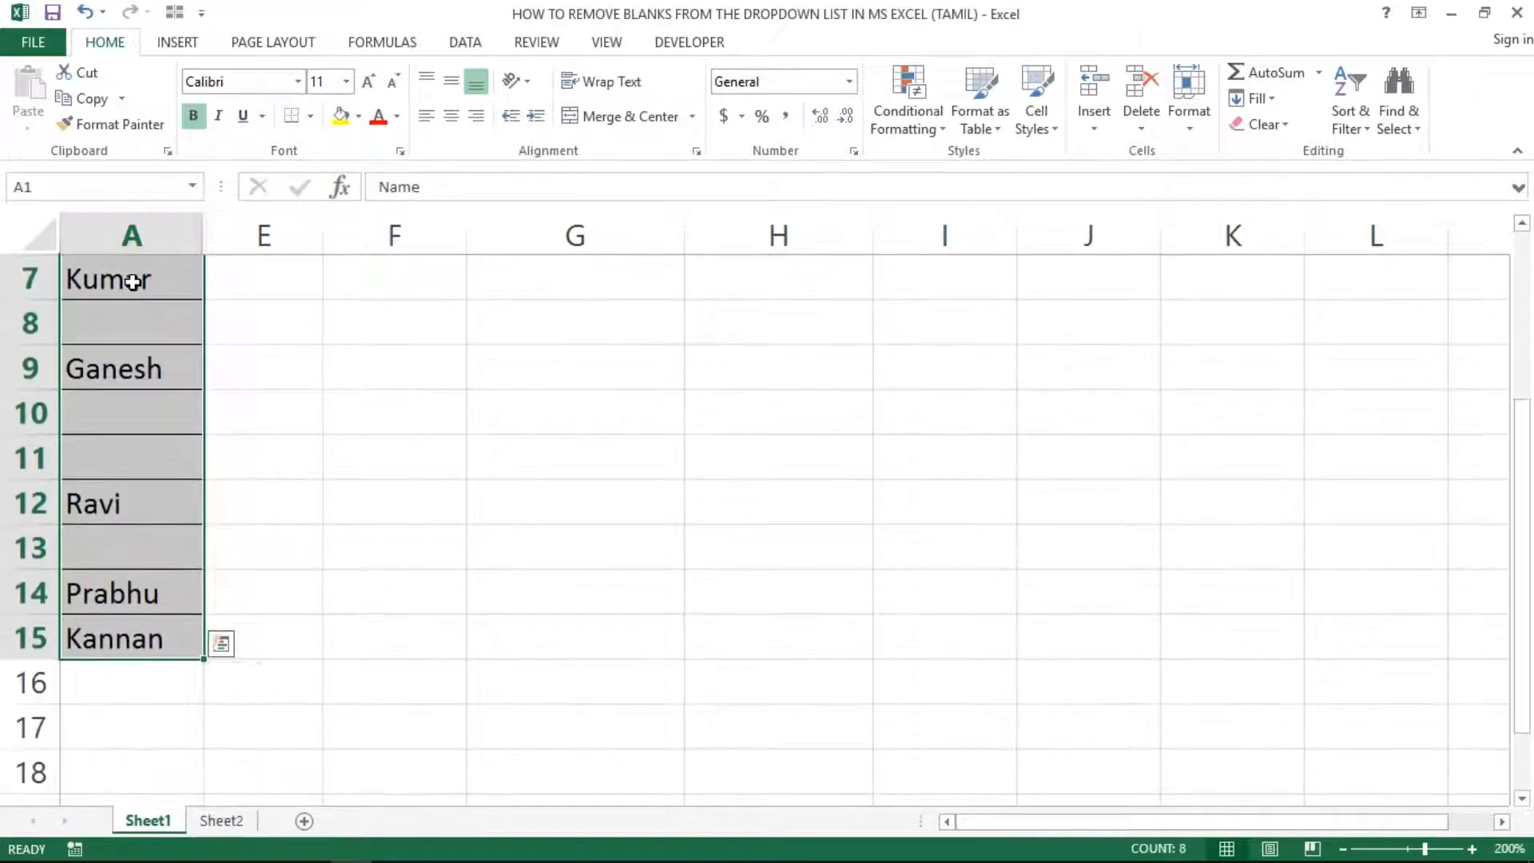
{"action": "key", "text": "ctrl+c"}
{"action": "key", "text": "ctrl+Home"}
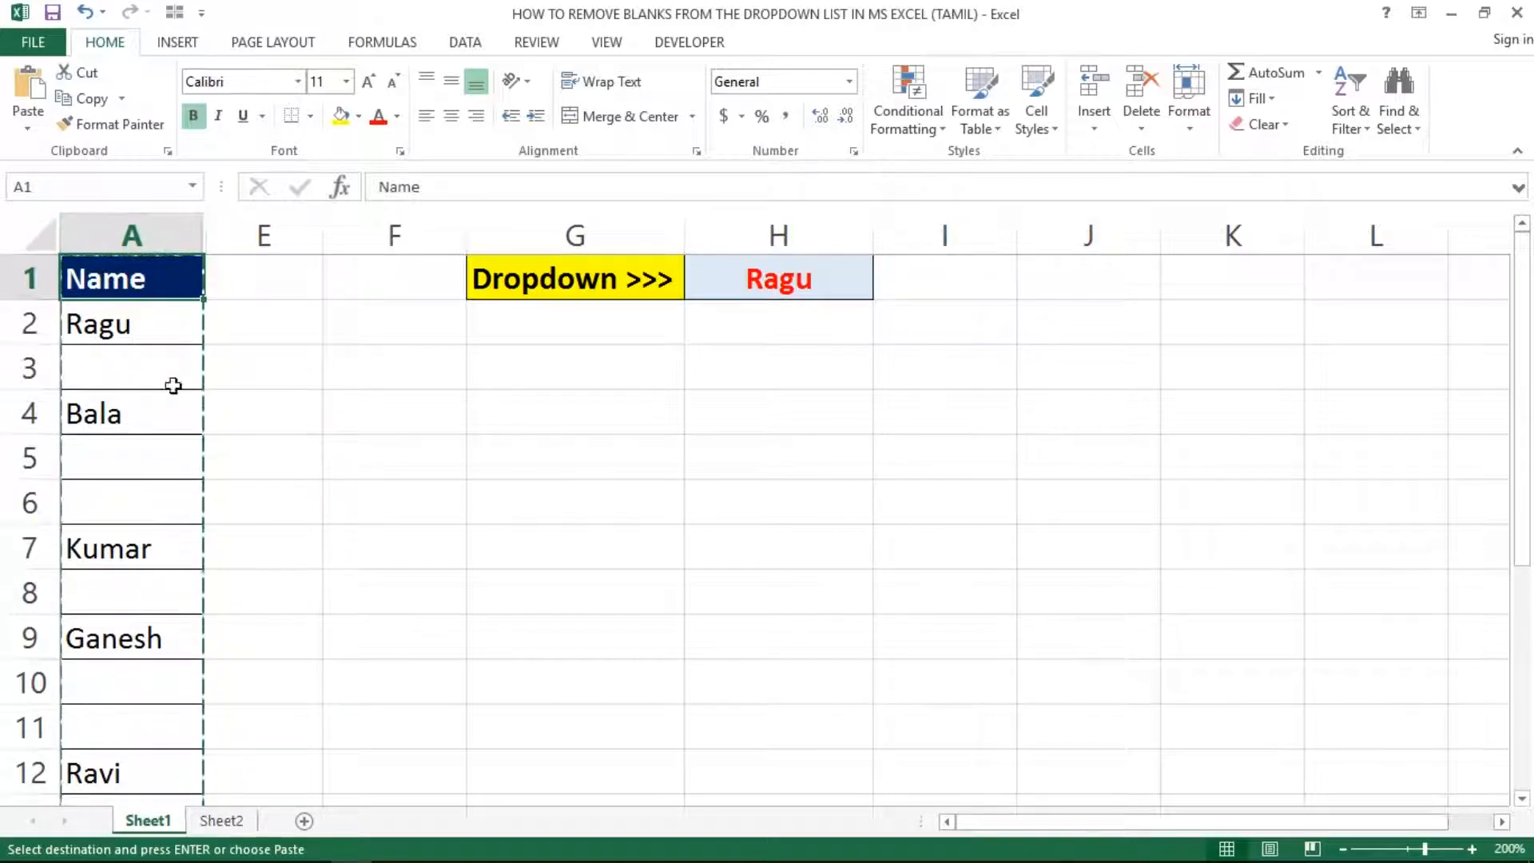
{"action": "left_click", "coordinate": [214, 823]}
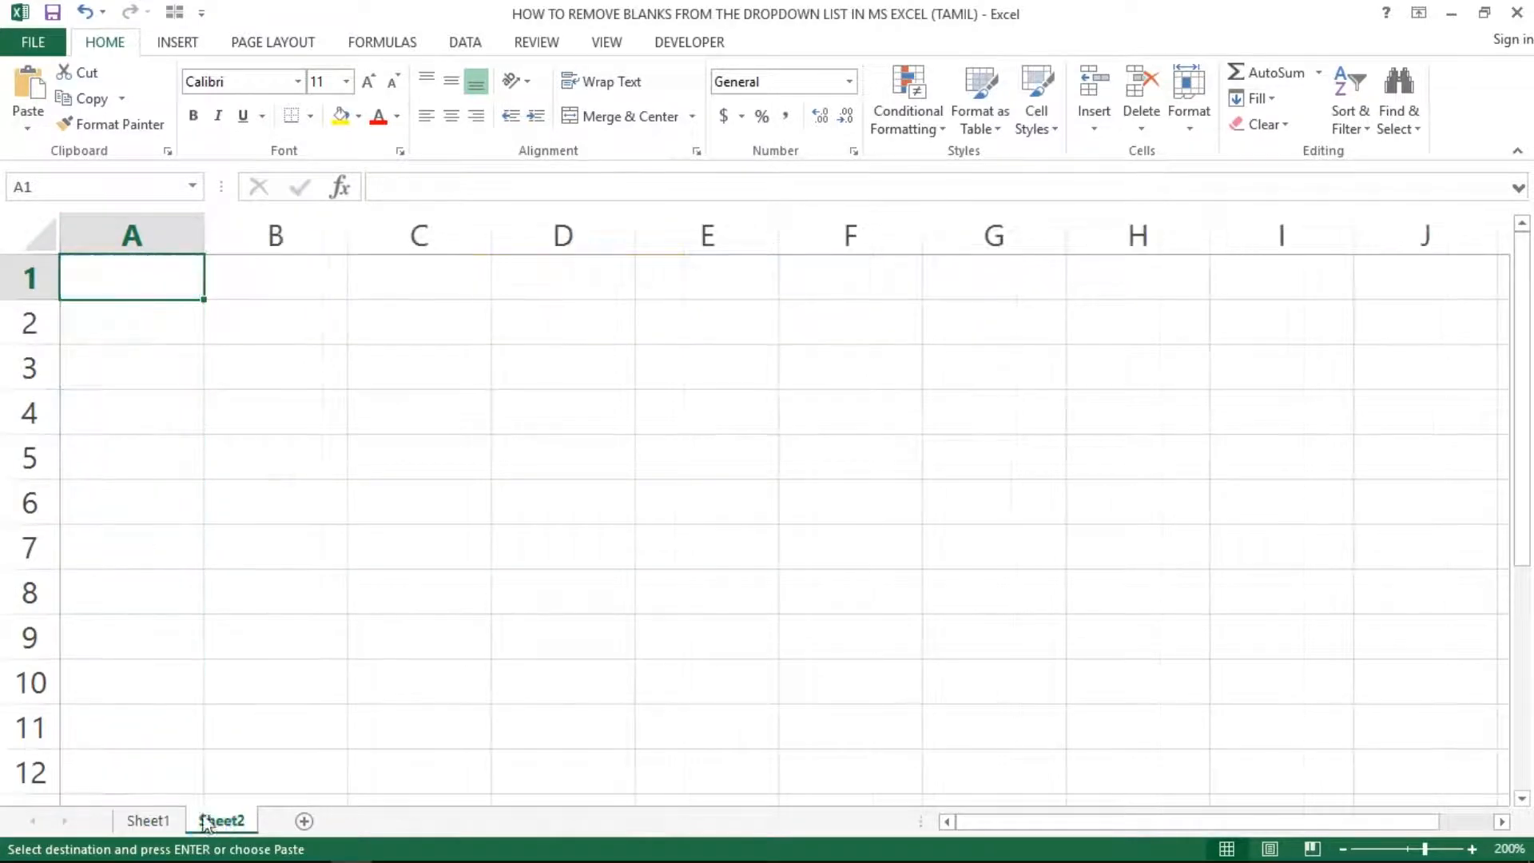
{"action": "key", "text": "ctrl+v"}
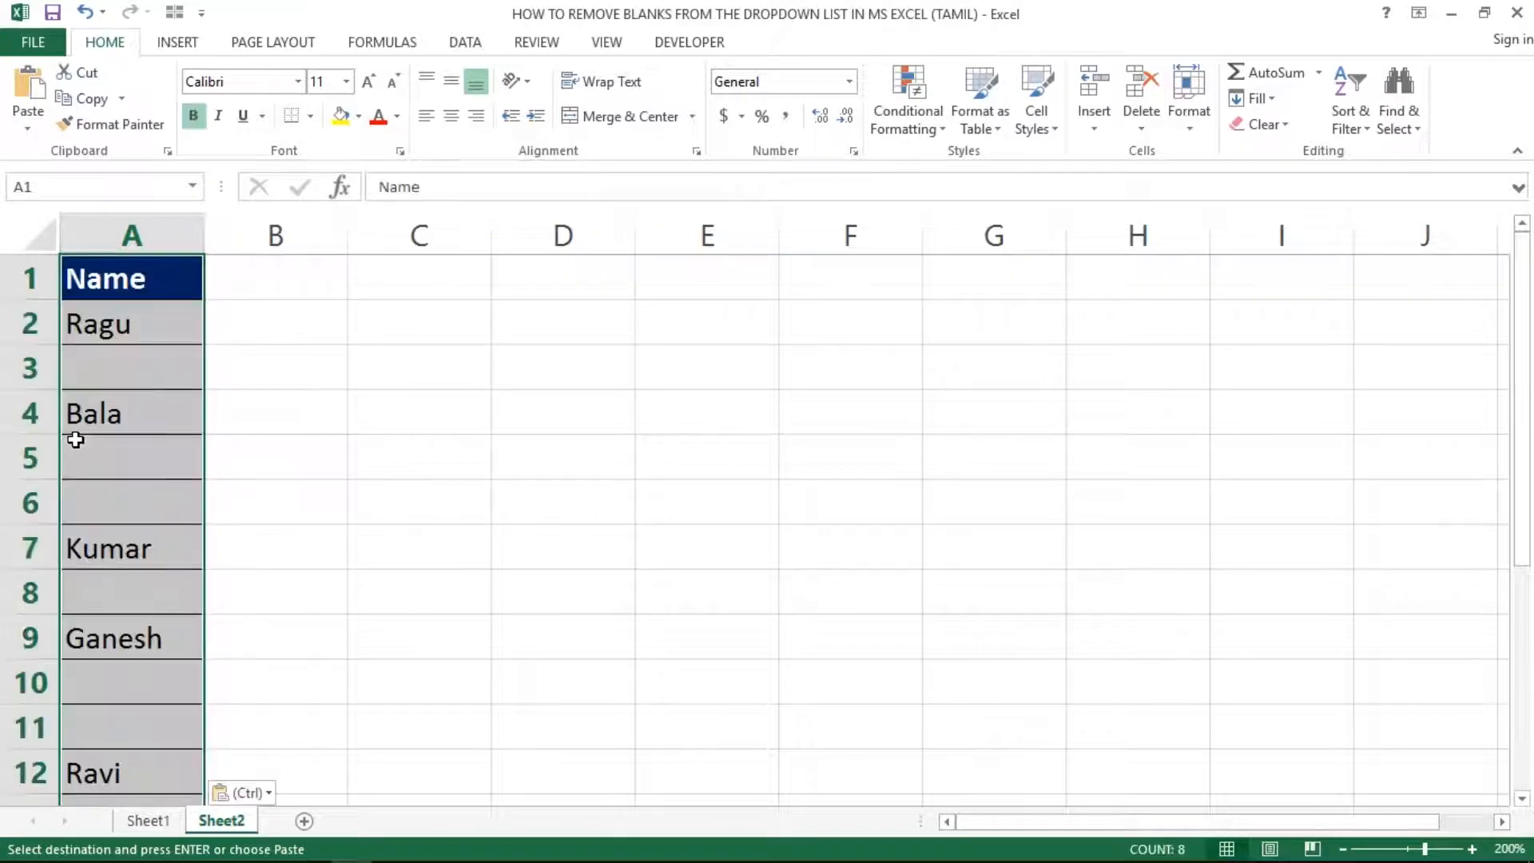
{"action": "left_click", "coordinate": [151, 353]}
{"action": "key", "text": "Right"}
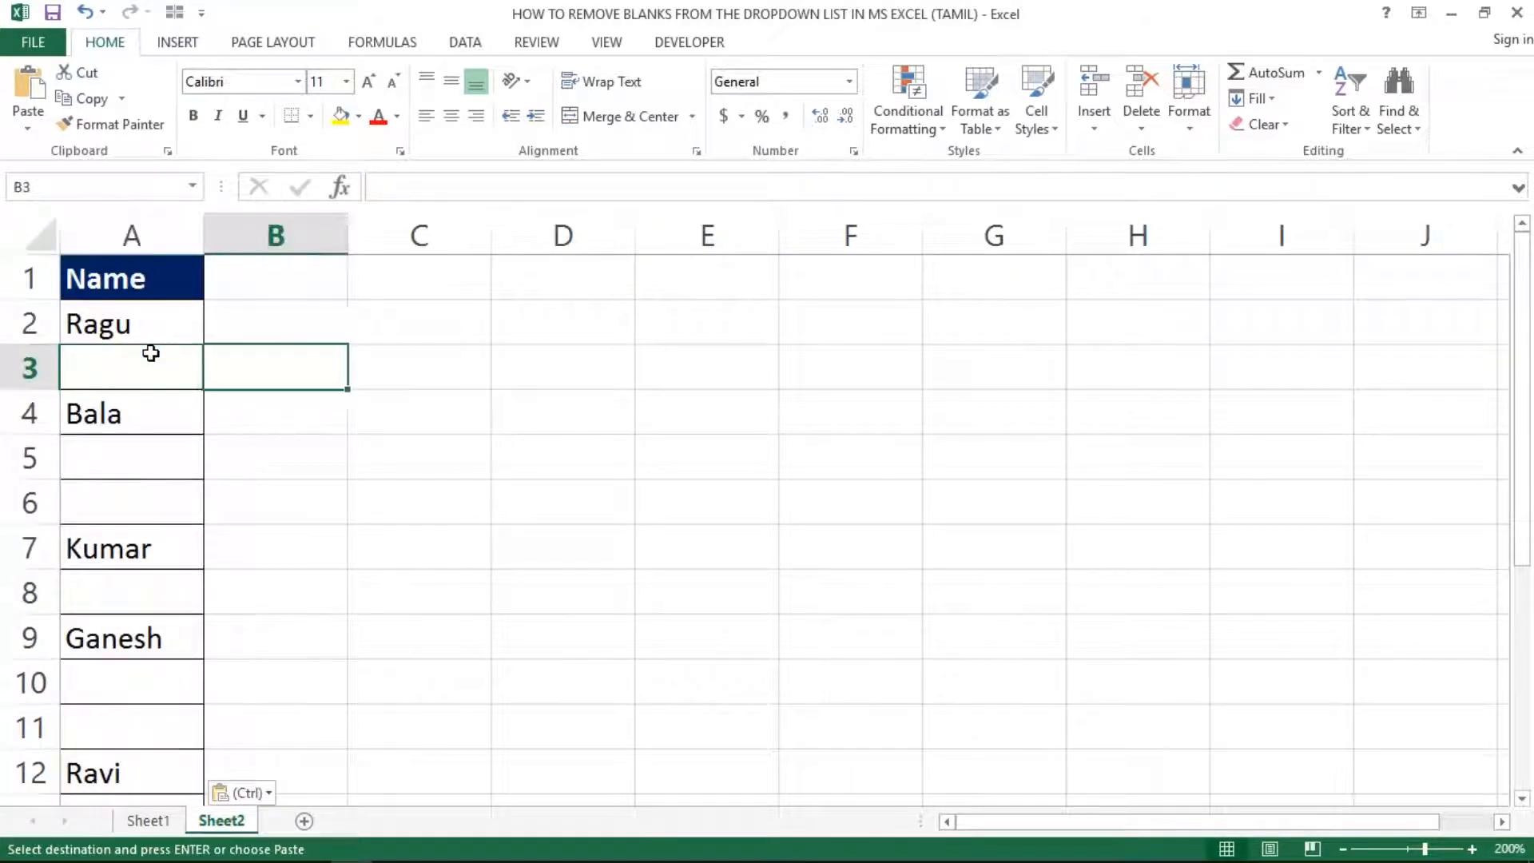
{"action": "key", "text": "Left"}
{"action": "key", "text": "Up"}
{"action": "key", "text": "Up"}
{"action": "key", "text": "Right"}
{"action": "key", "text": "Escape"}
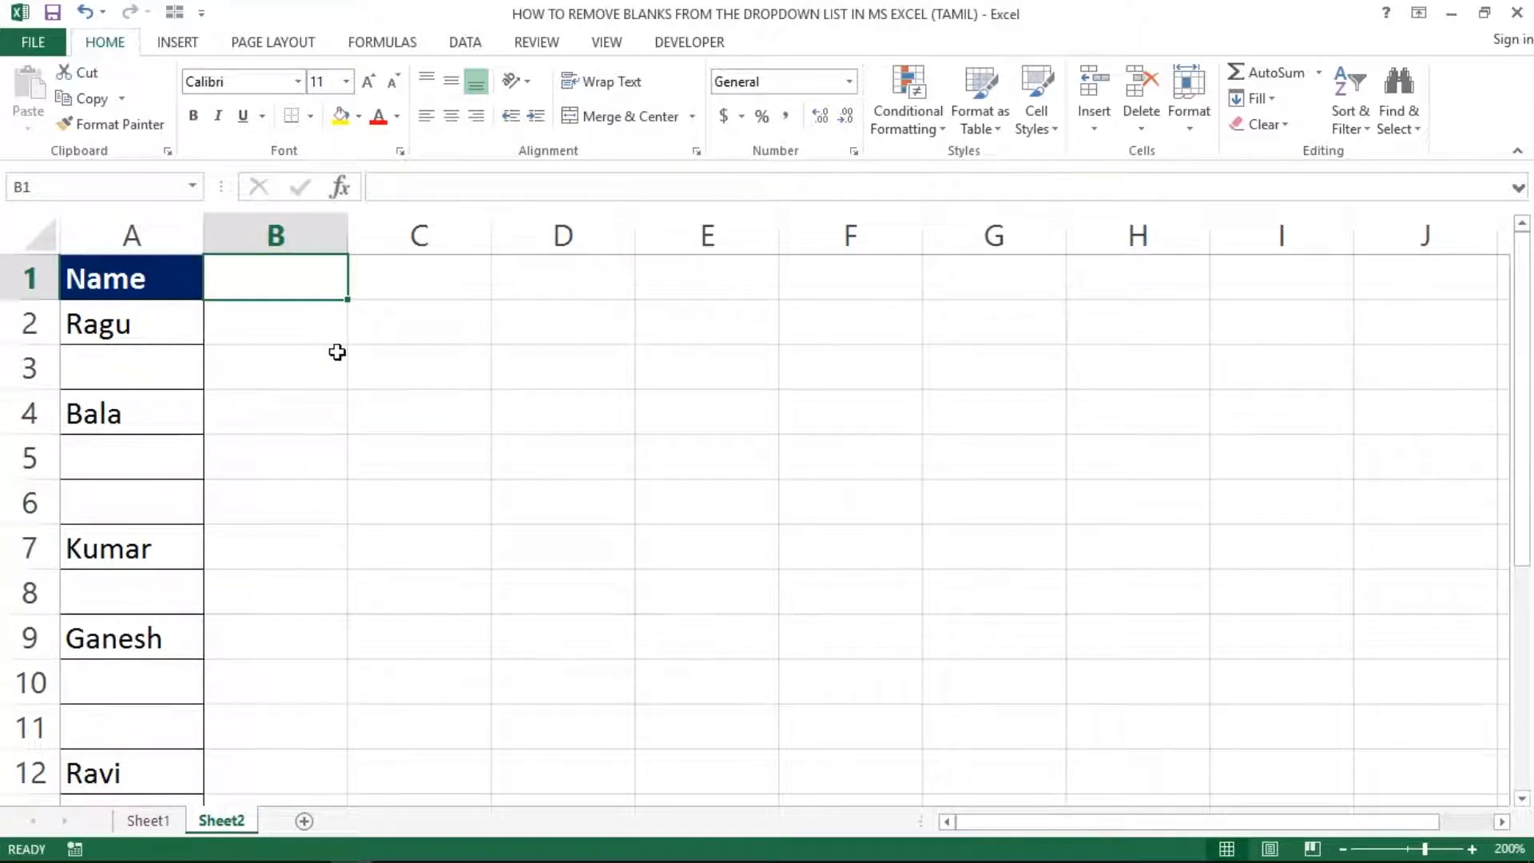
Step: Copy the dropdown label and cell G1:H1 from Sheet1 to G1 of Sheet2, and fit column G to its contents
{"action": "left_click", "coordinate": [143, 821]}
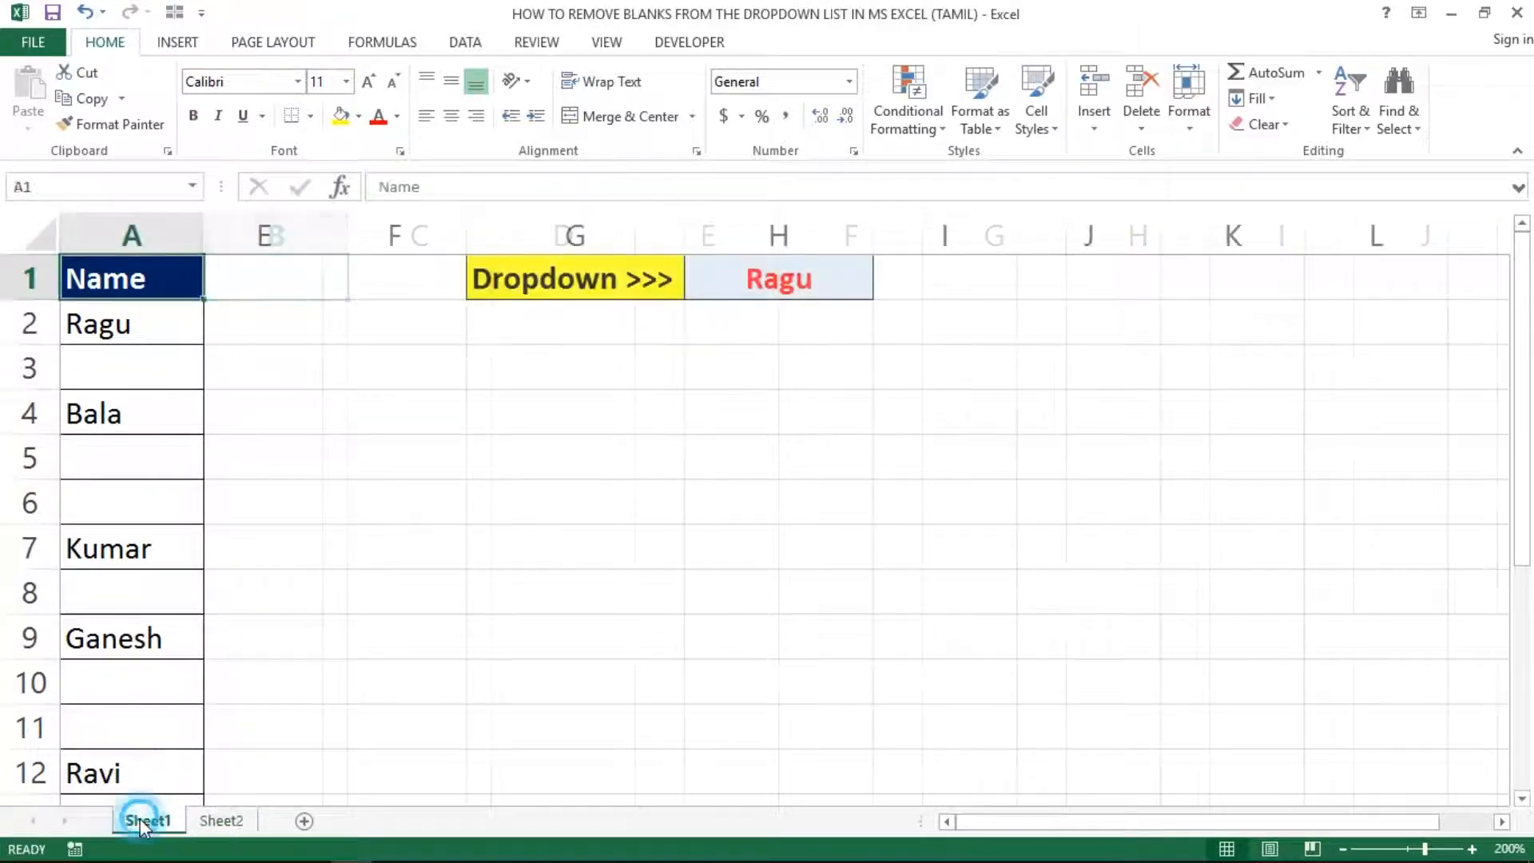
{"action": "left_click", "coordinate": [525, 291]}
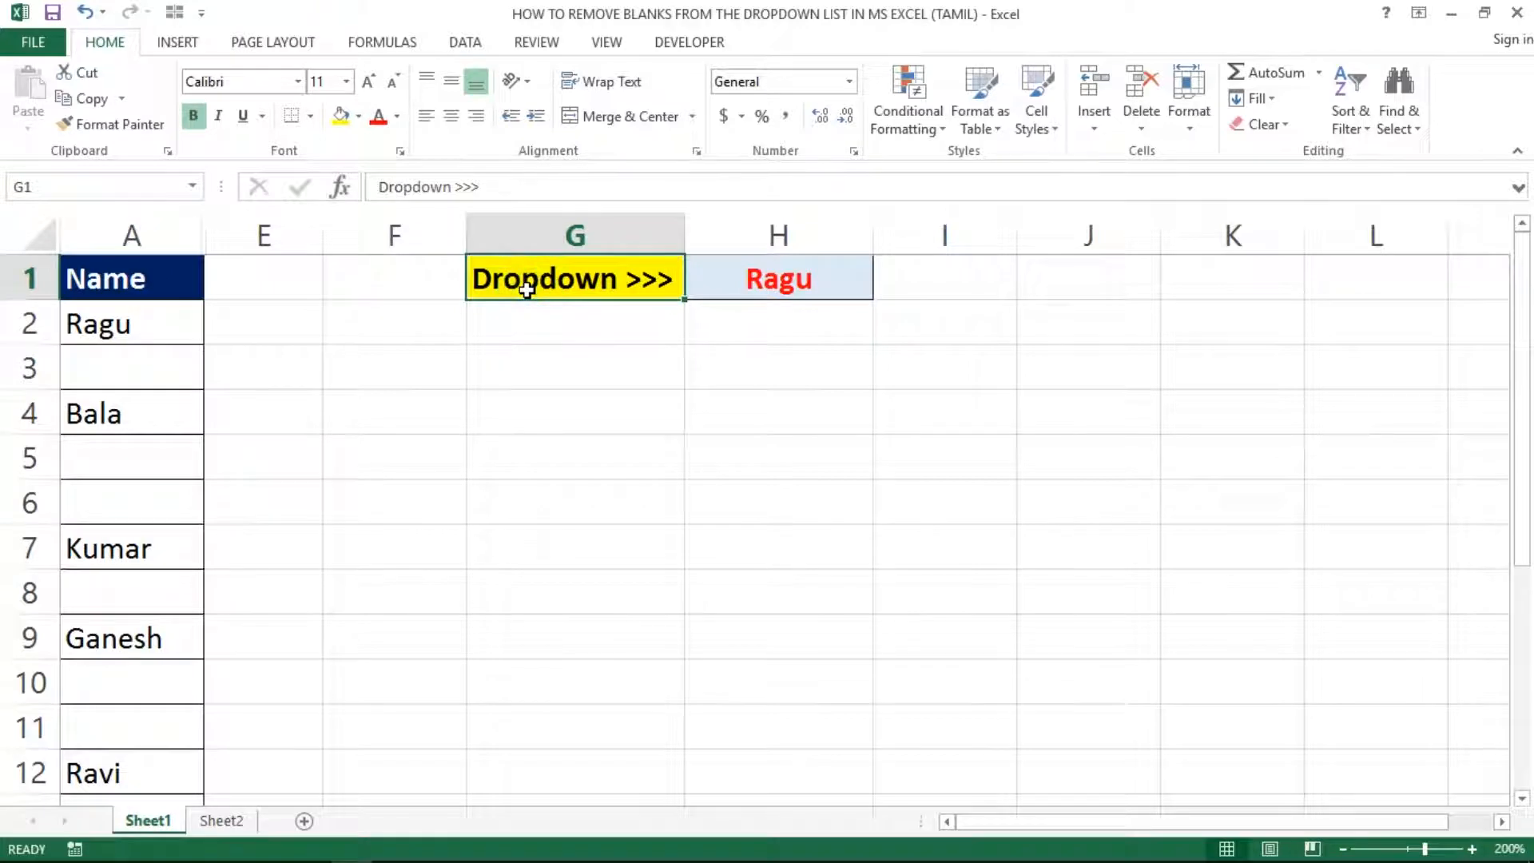
{"action": "key", "text": "shift+Right"}
{"action": "key", "text": "ctrl+c"}
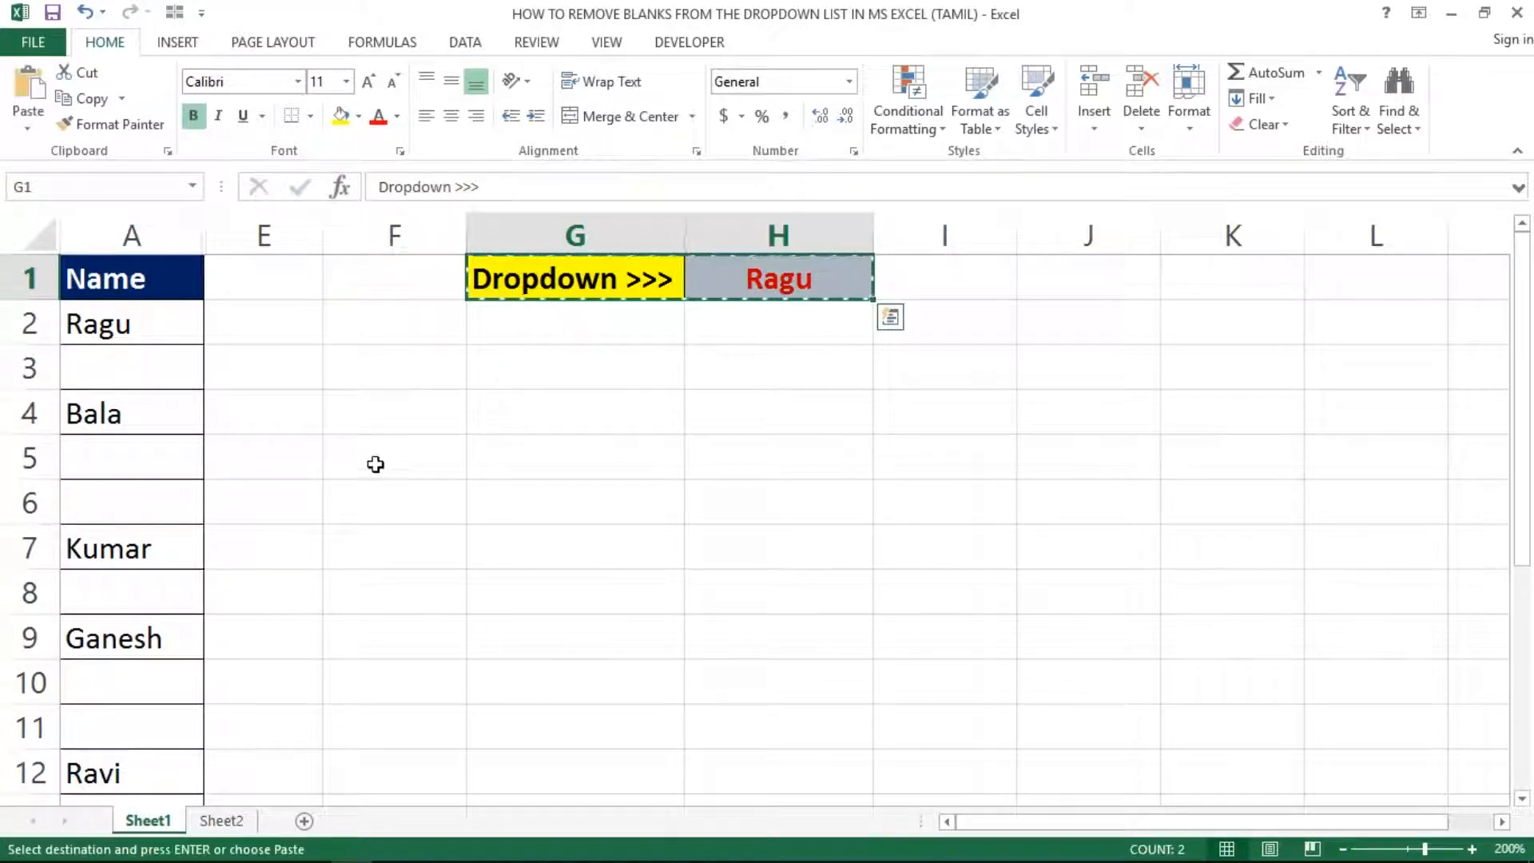
{"action": "left_click", "coordinate": [222, 821]}
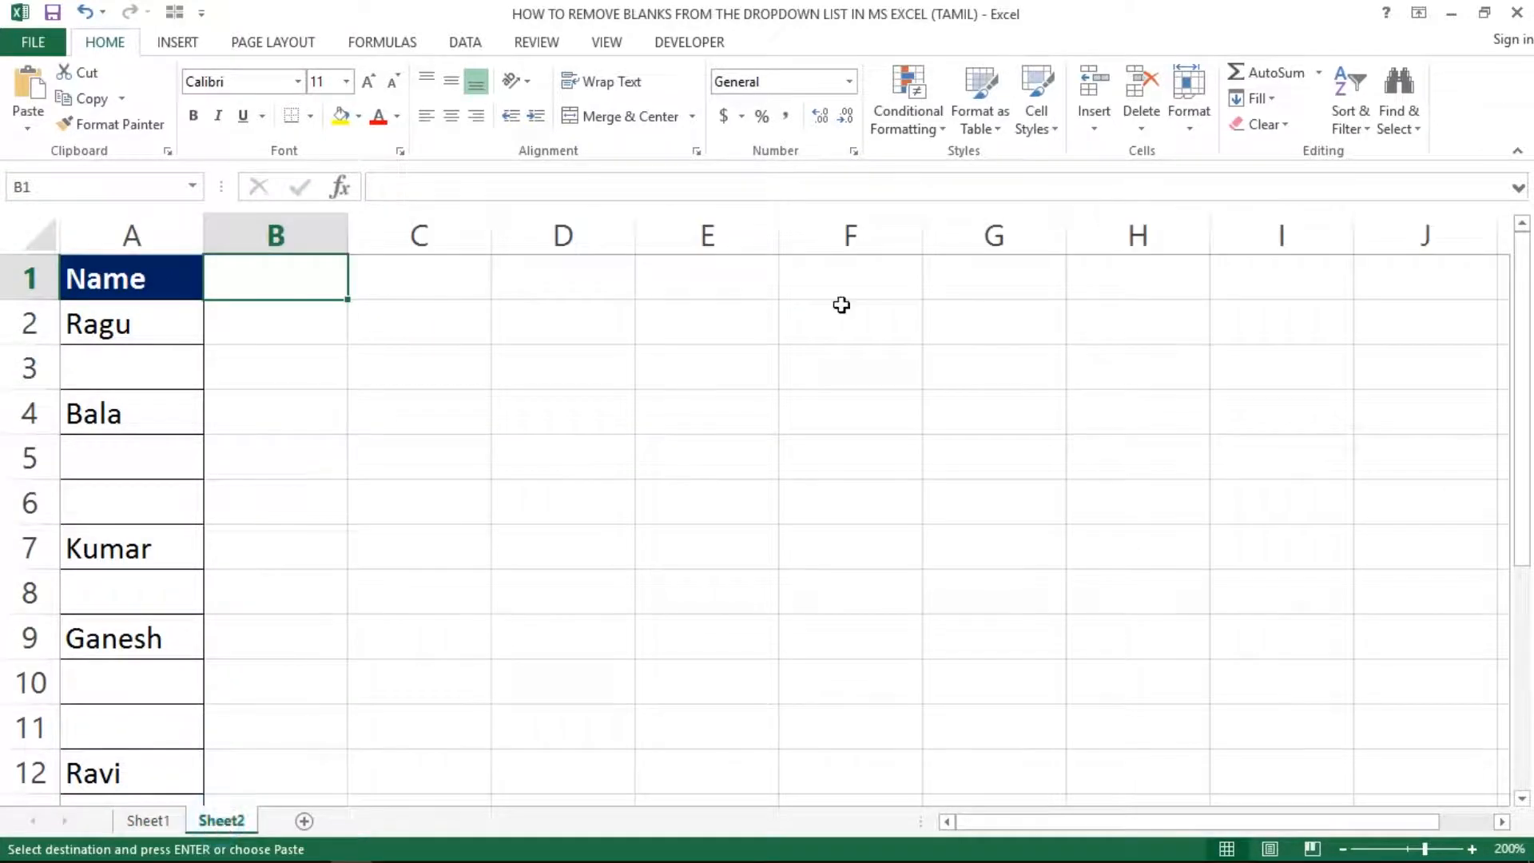
{"action": "left_click", "coordinate": [949, 264]}
{"action": "key", "text": "ctrl+v"}
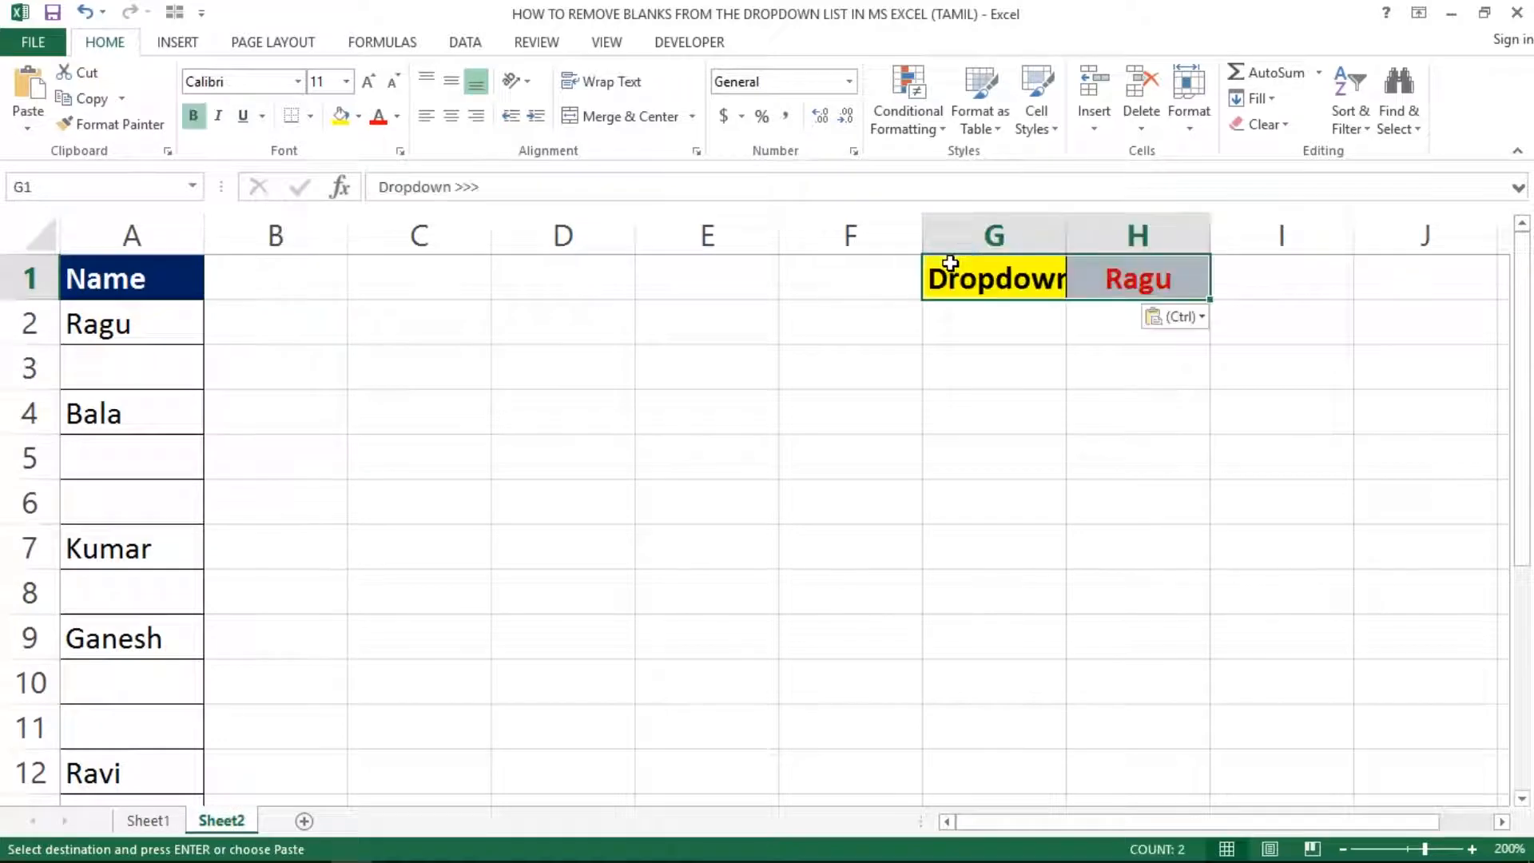
{"action": "double_click", "coordinate": [1067, 222]}
Step: Clear all data validation settings from cell H1 on Sheet2
{"action": "left_click", "coordinate": [1190, 280]}
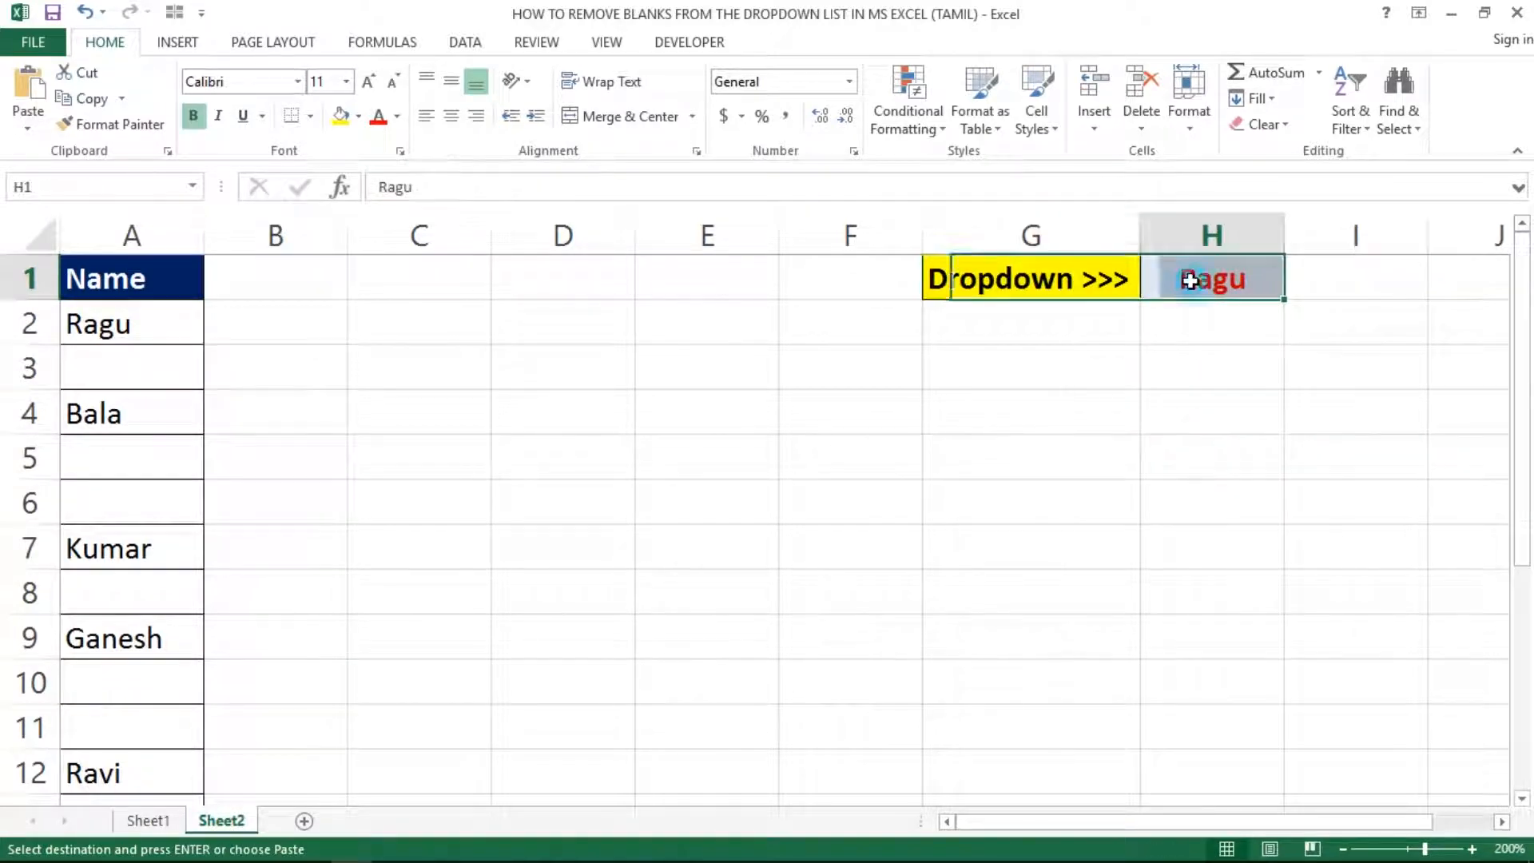
{"action": "left_click", "coordinate": [472, 48]}
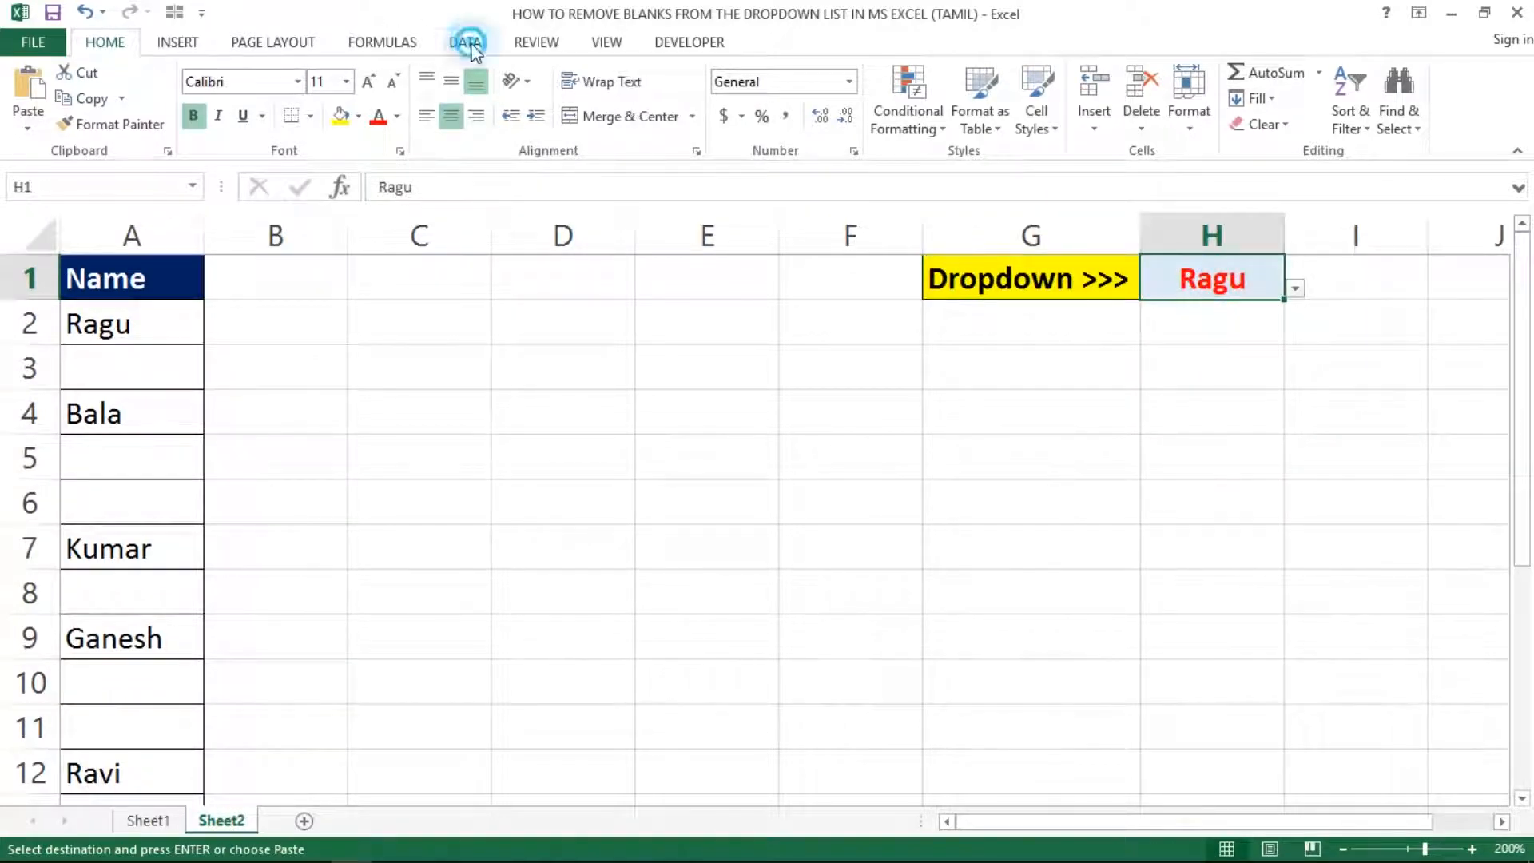
{"action": "left_click", "coordinate": [948, 114]}
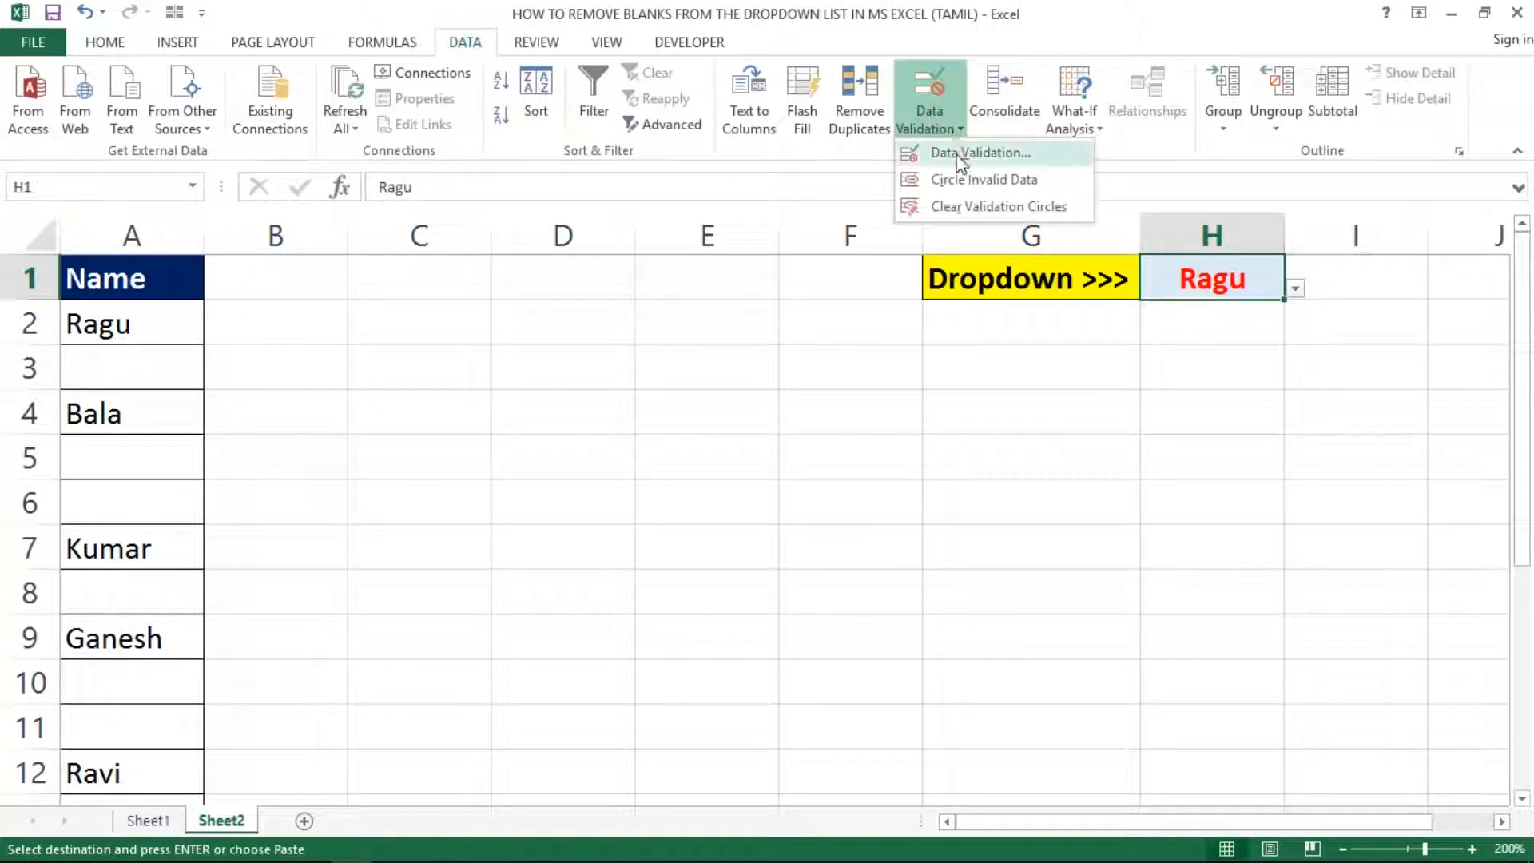
{"action": "left_click", "coordinate": [961, 156]}
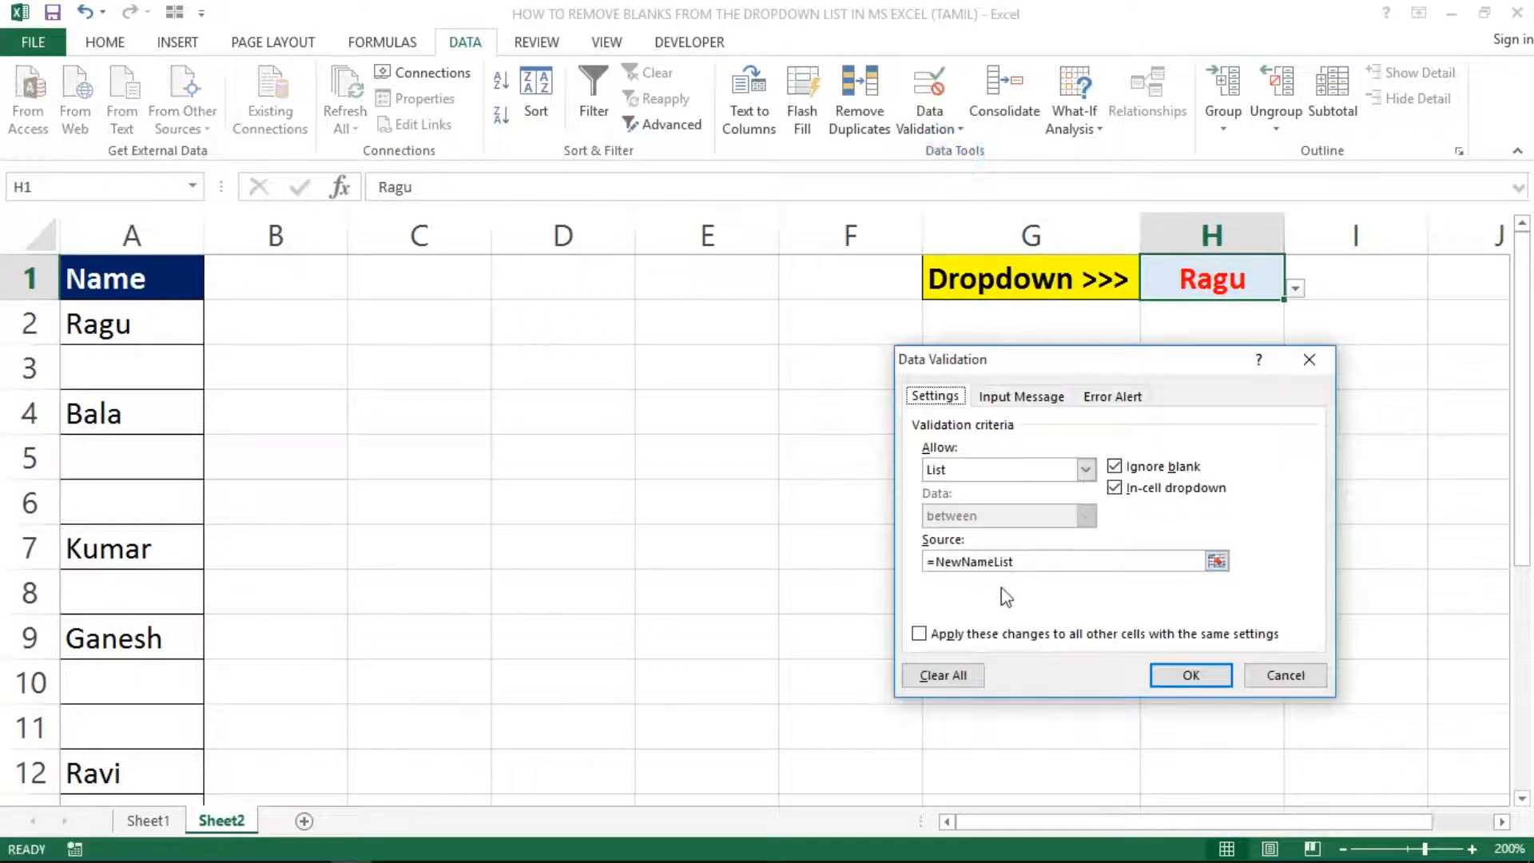
{"action": "left_click", "coordinate": [940, 674]}
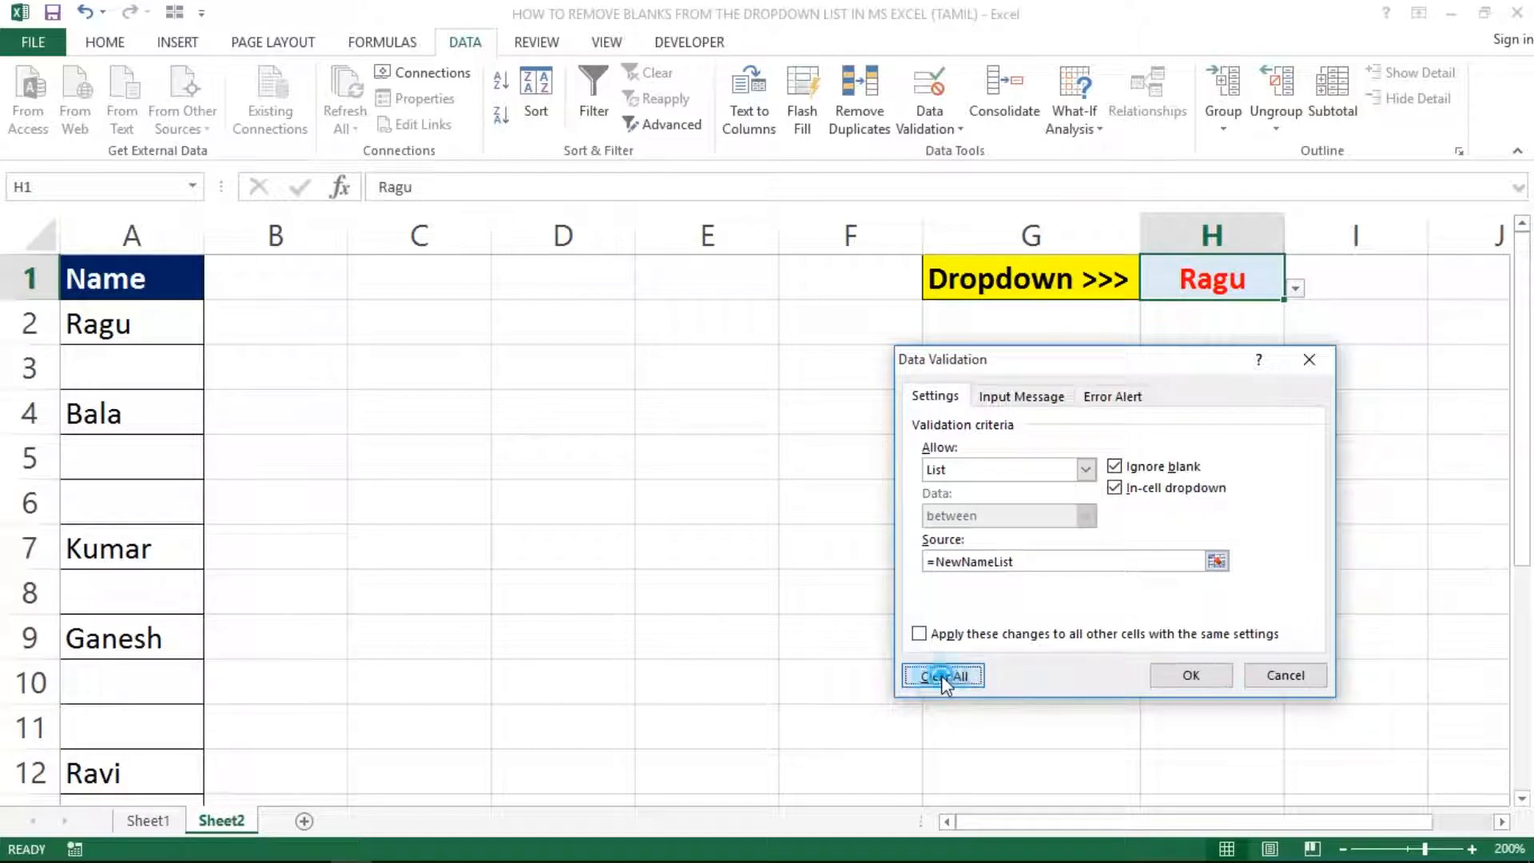
{"action": "left_click", "coordinate": [1205, 674]}
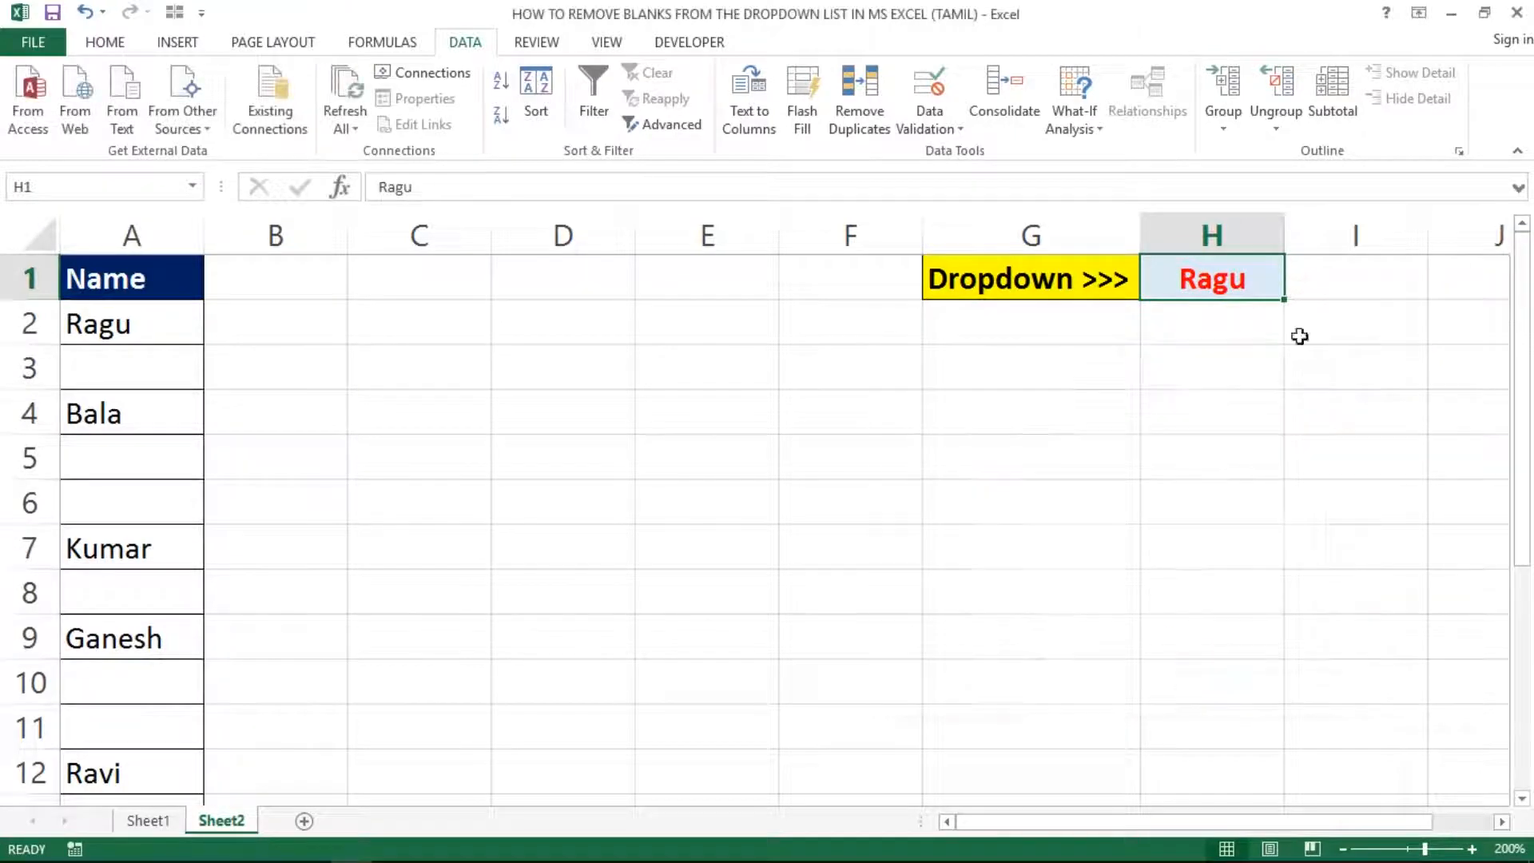
Step: Delete the name left in H1 and widen column H to nearly the width of column G
{"action": "key", "text": "Delete"}
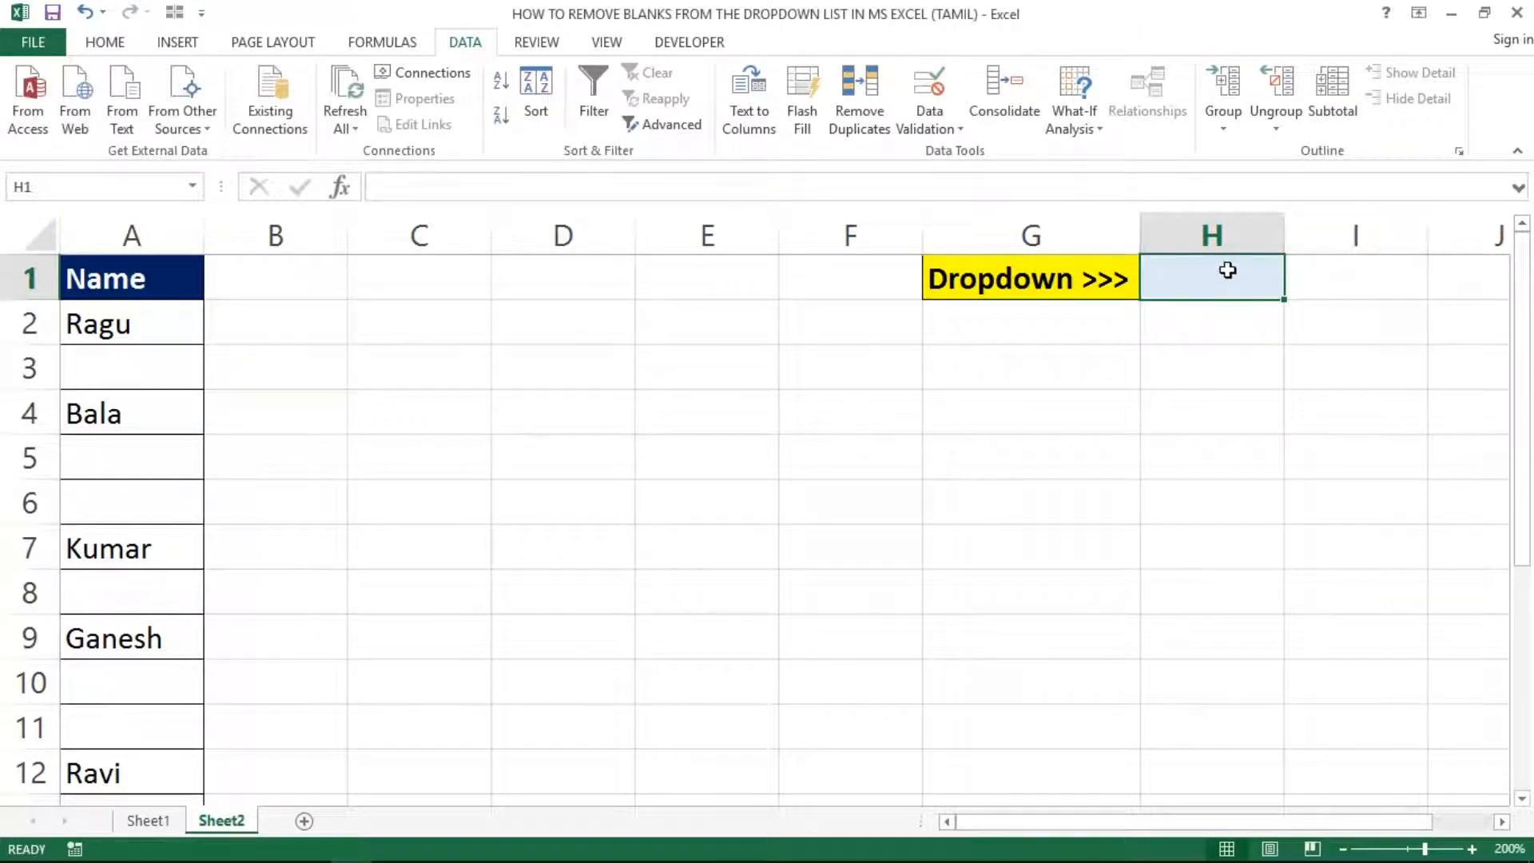
{"action": "left_click_drag", "start_coordinate": [1283, 235], "coordinate": [1349, 235]}
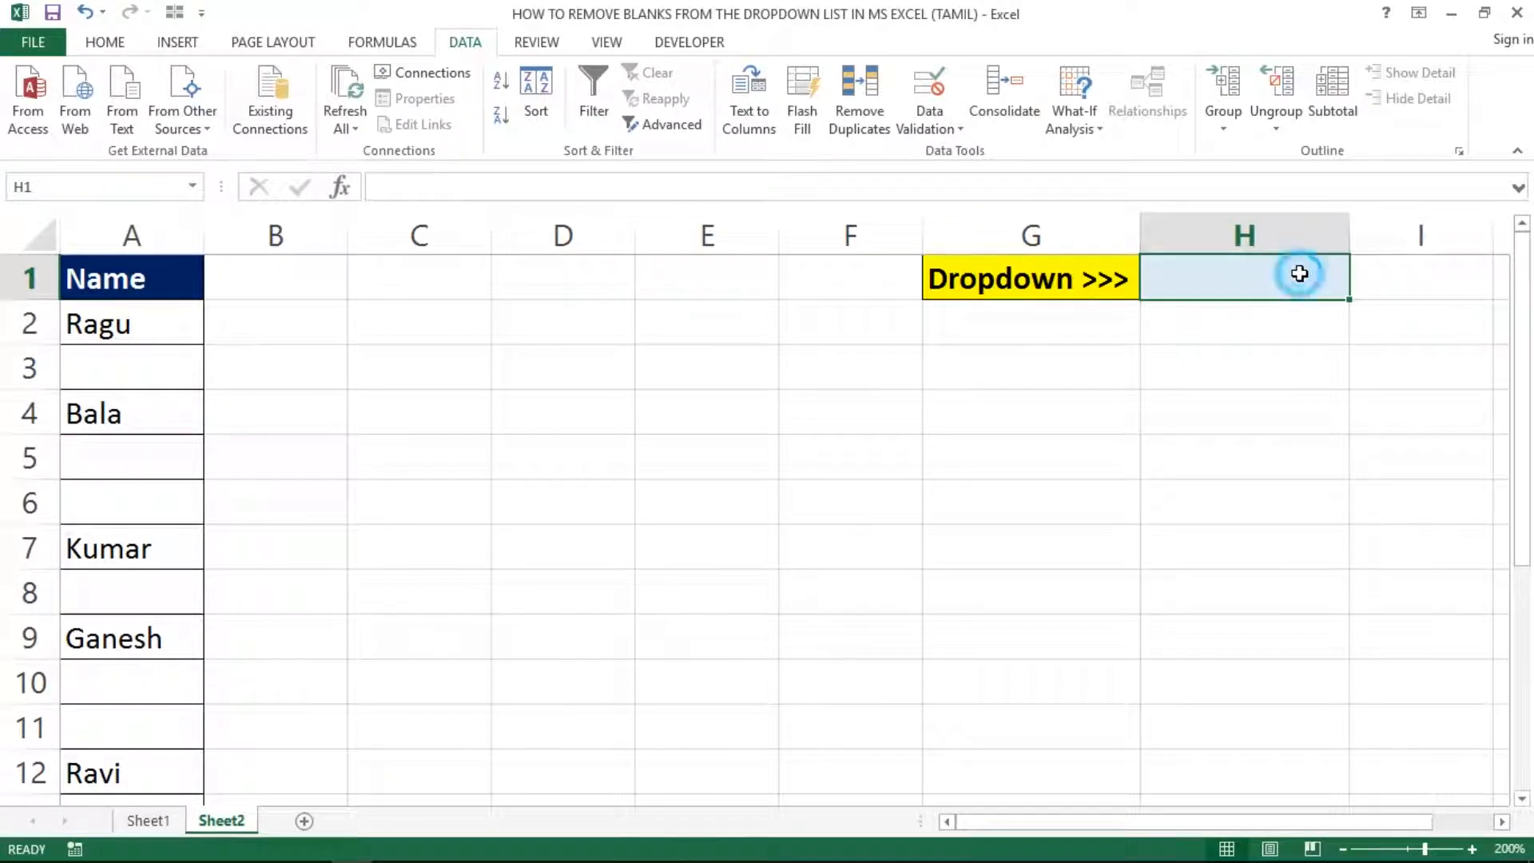
{"action": "key", "text": "Left"}
{"action": "key", "text": "Left"}
{"action": "key", "text": "Right"}
{"action": "key", "text": "Right"}
{"action": "key", "text": "Left"}
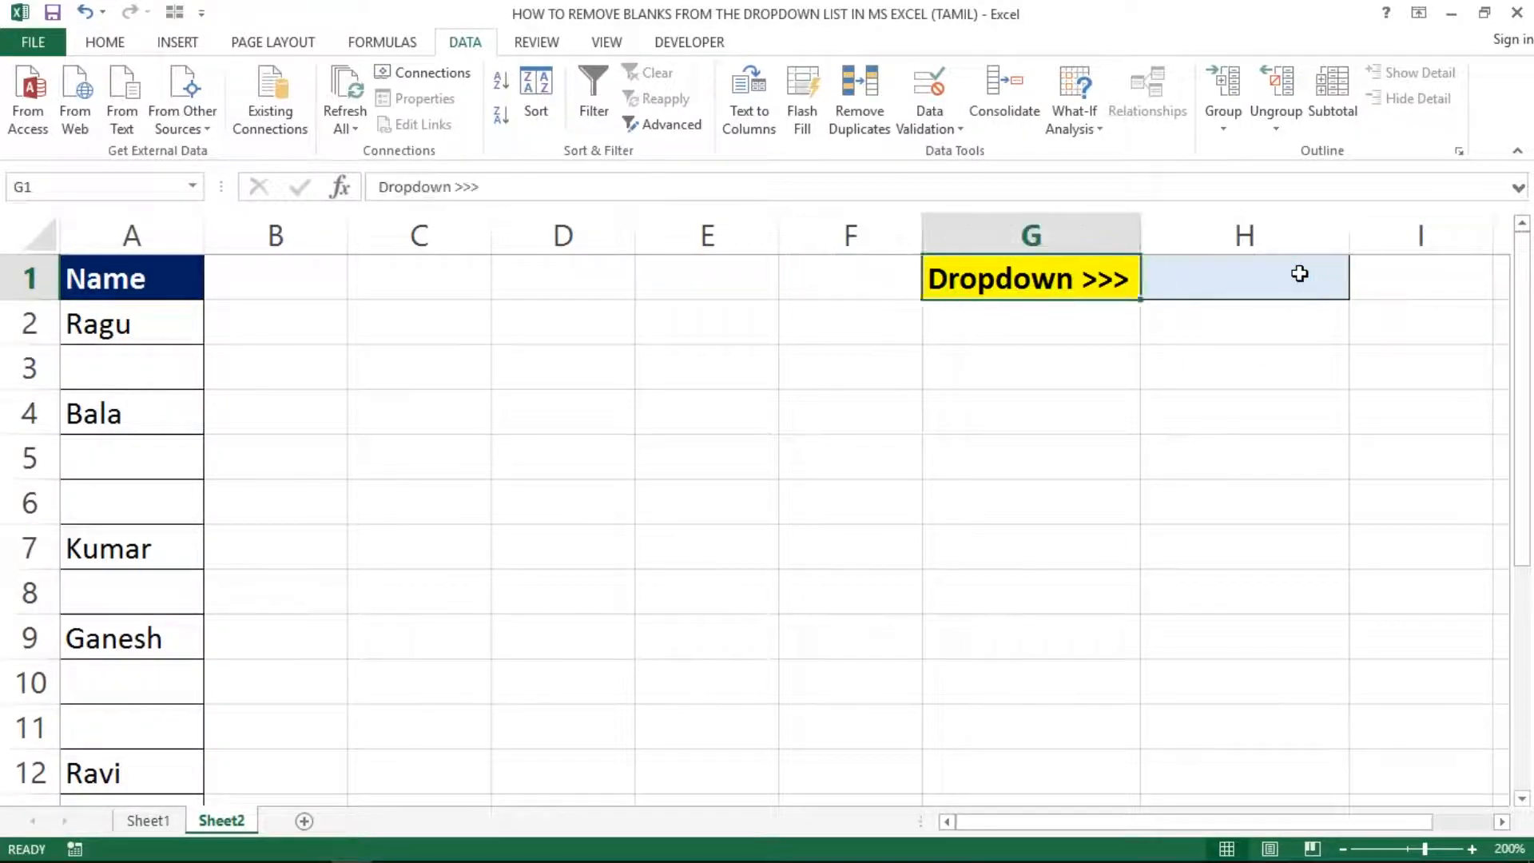
{"action": "key", "text": "Left"}
{"action": "key", "text": "Left"}
{"action": "key", "text": "Left"}
{"action": "key", "text": "Left"}
{"action": "key", "text": "Left"}
{"action": "key", "text": "Left"}
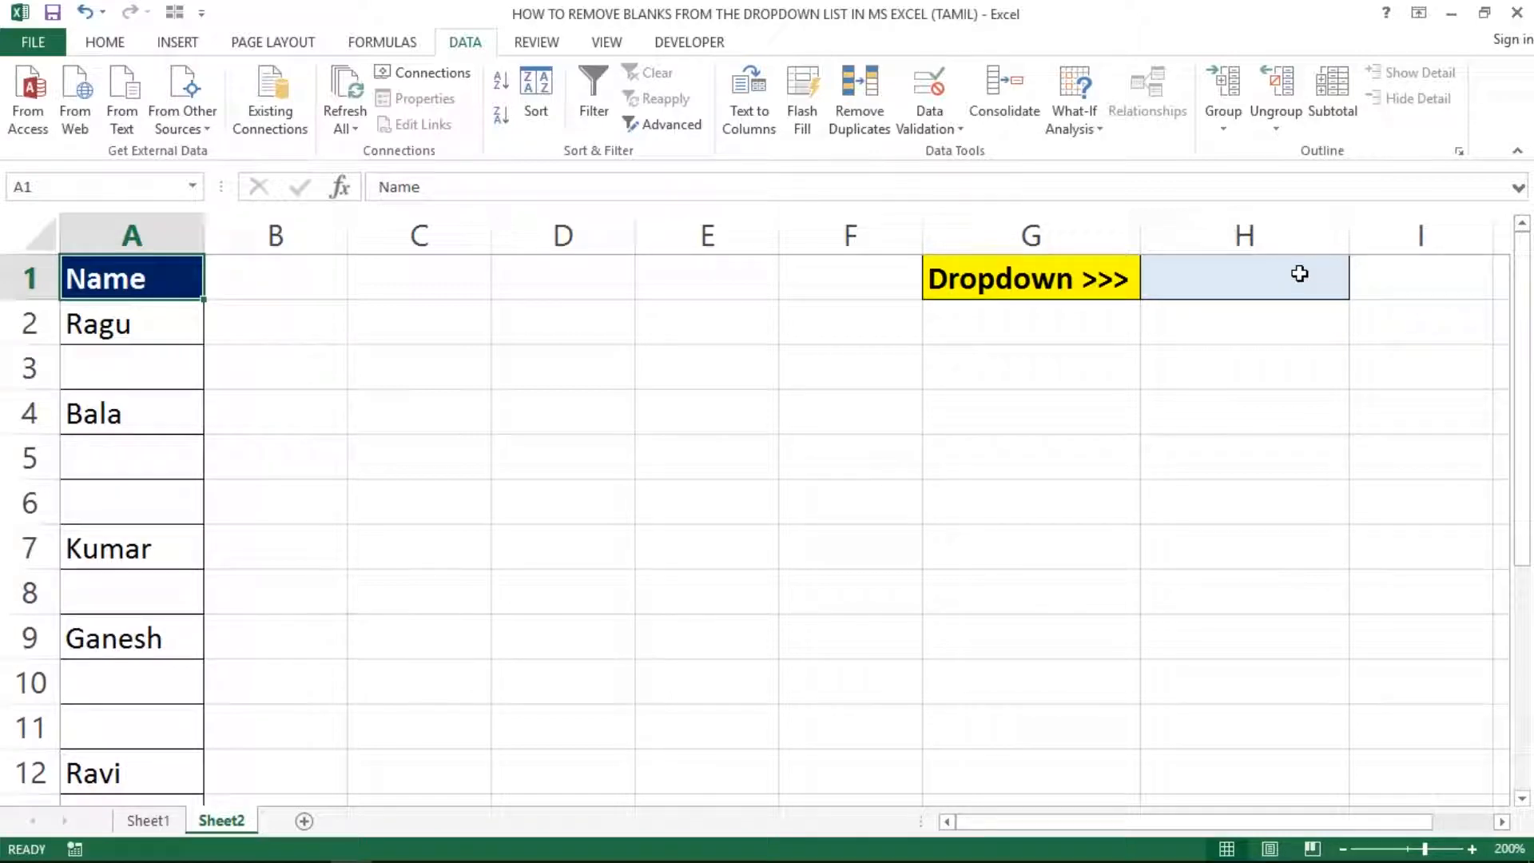
Step: Add List data validation to H1 with the source range =$A$2:$A$15
{"action": "left_click", "coordinate": [1256, 292]}
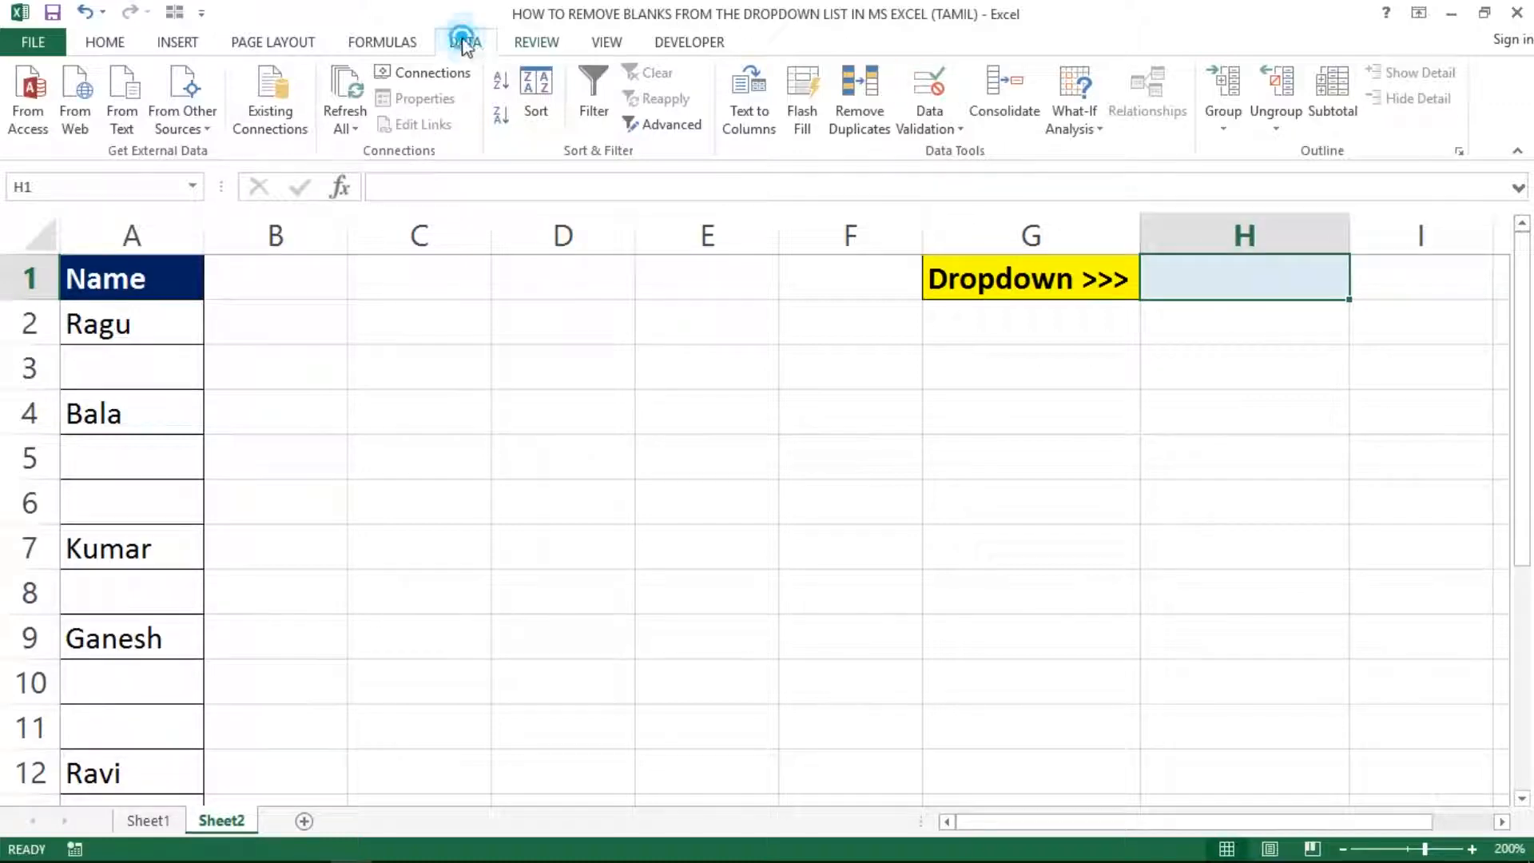
{"action": "left_click", "coordinate": [946, 132]}
{"action": "left_click", "coordinate": [957, 157]}
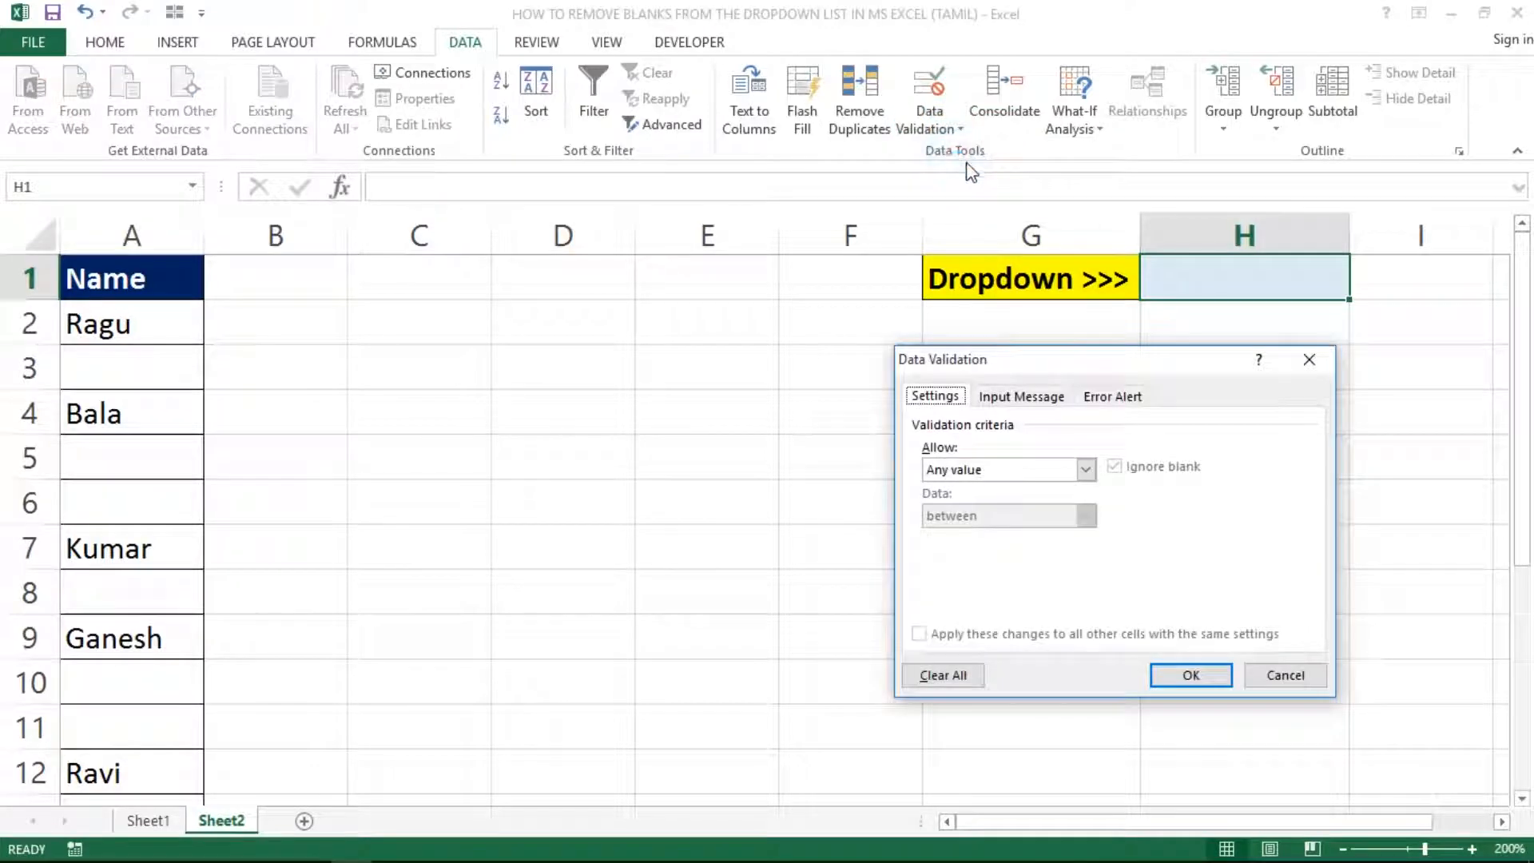
{"action": "left_click", "coordinate": [984, 463]}
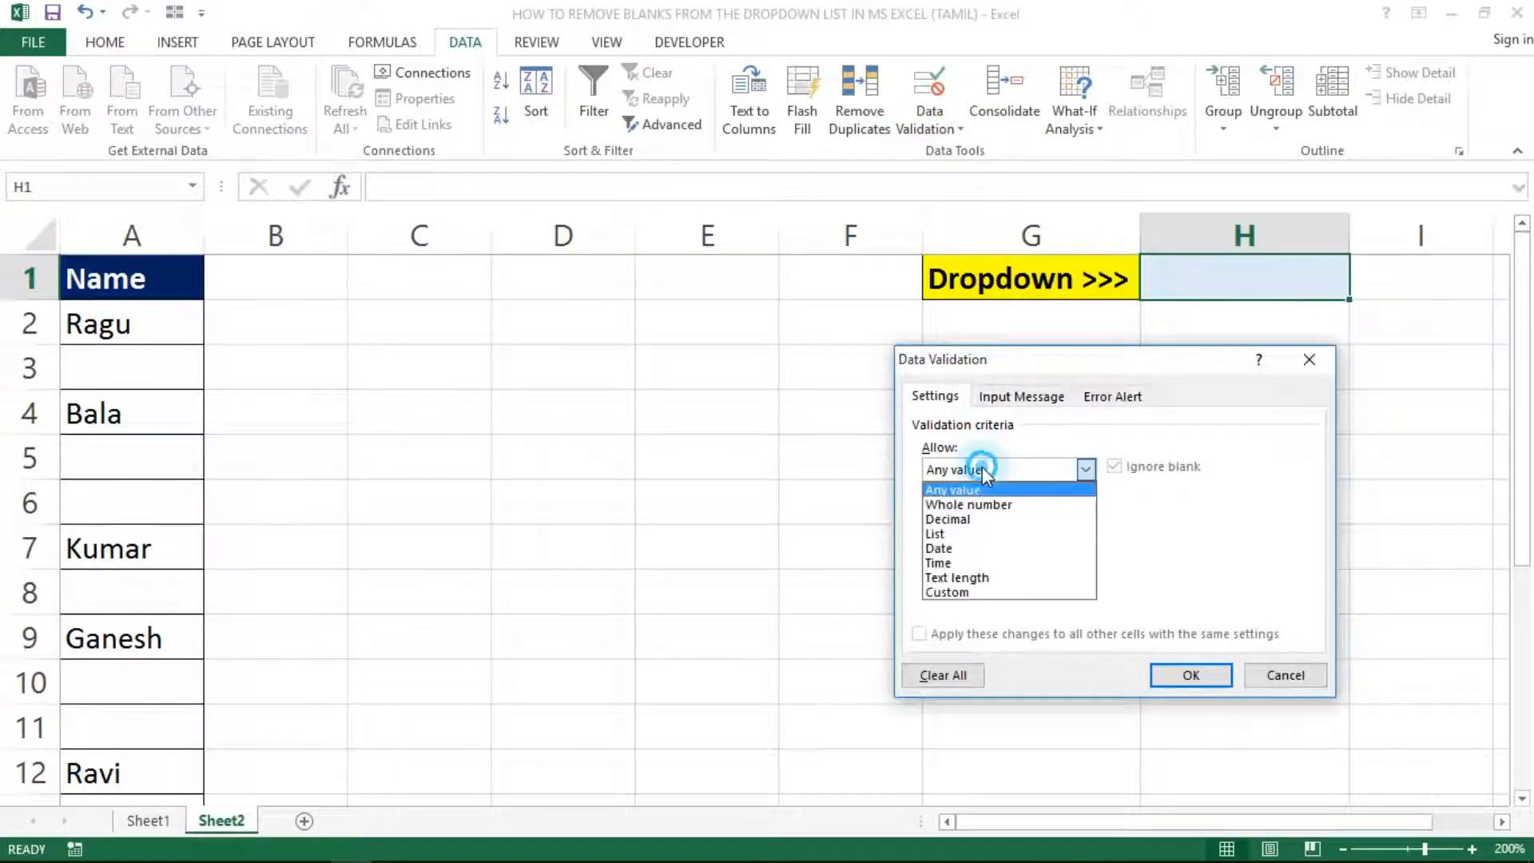
{"action": "left_click", "coordinate": [943, 522]}
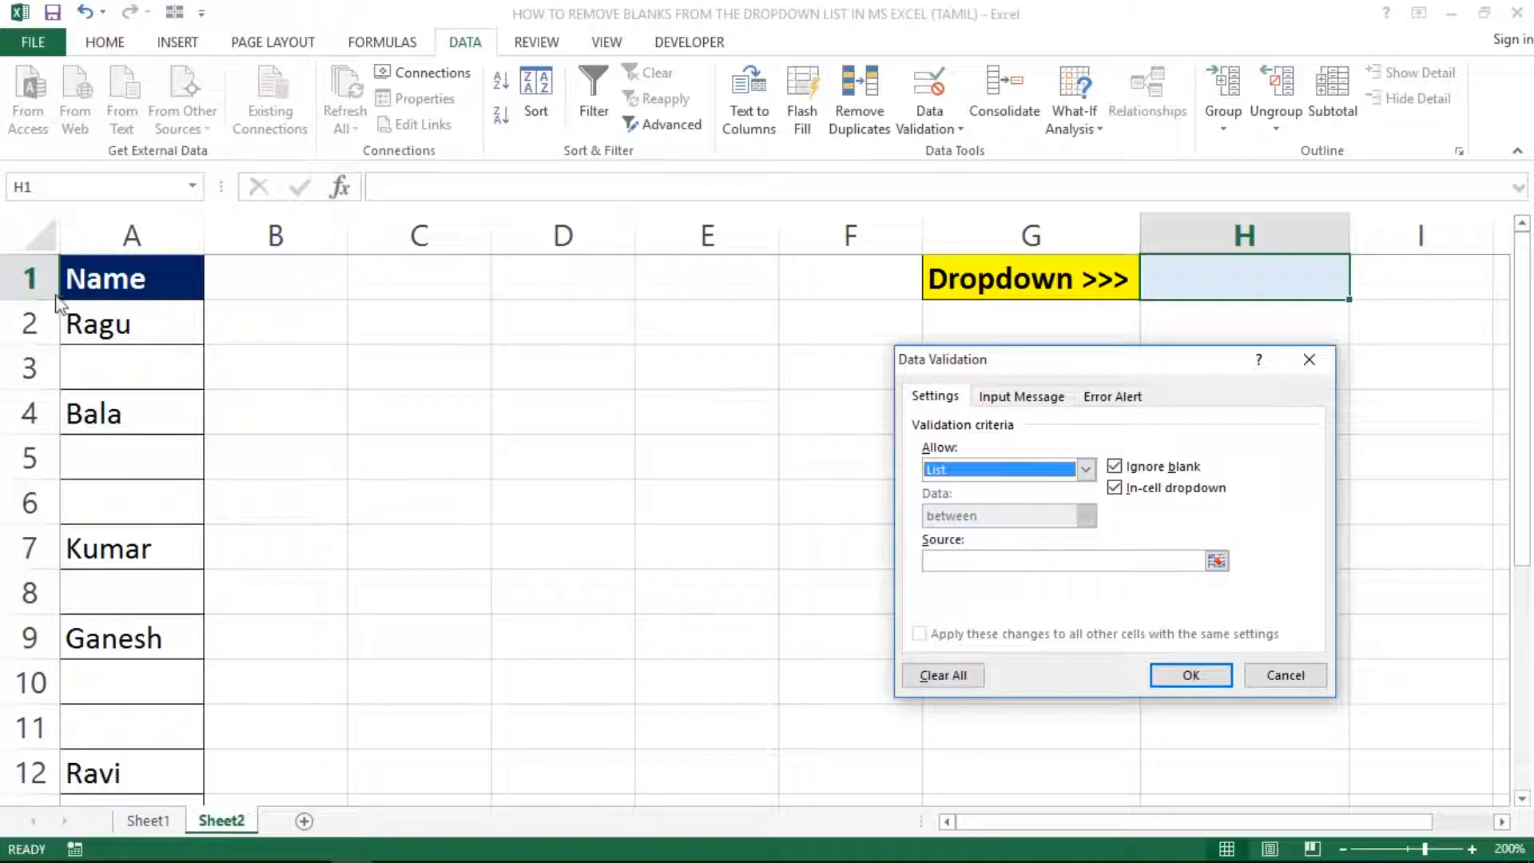
{"action": "left_click", "coordinate": [951, 561]}
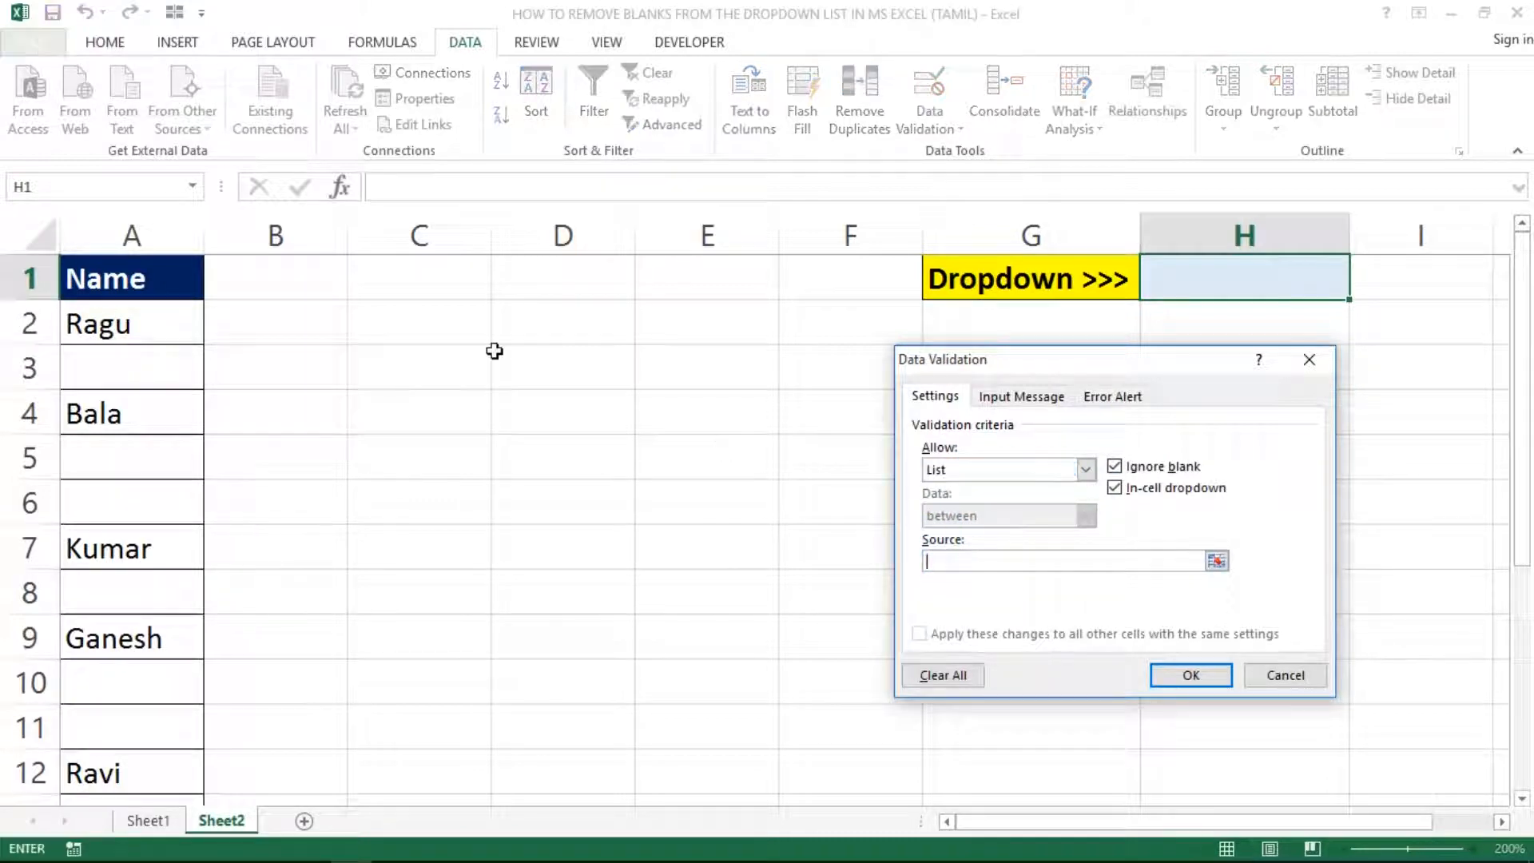
{"action": "left_click", "coordinate": [91, 310]}
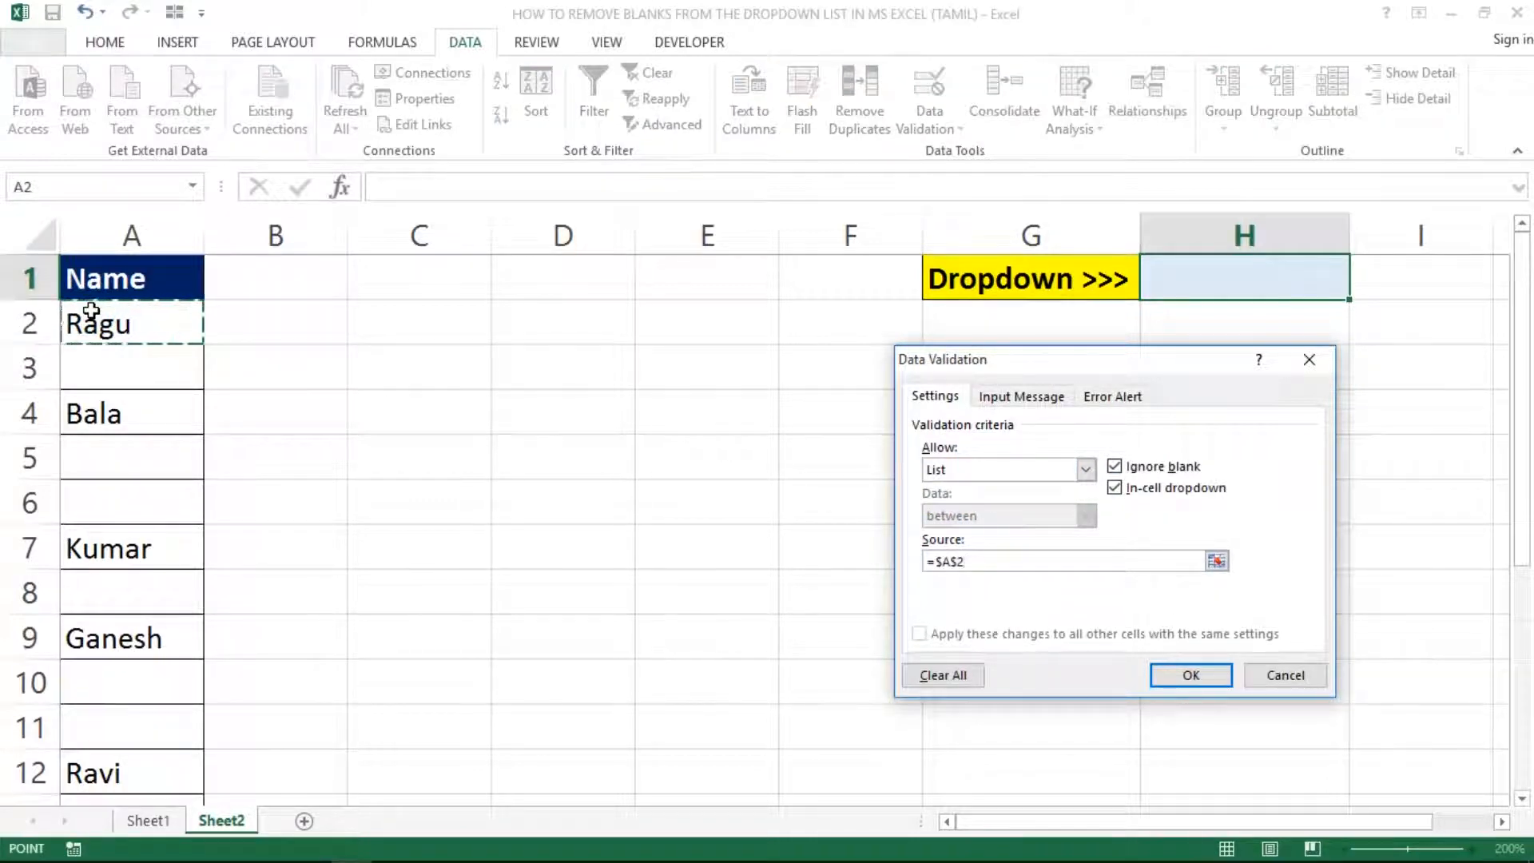
{"action": "key", "text": "shift+Down"}
{"action": "key", "text": "shift+Down"}
{"action": "key", "text": "shift+Down"}
{"action": "key", "text": "shift+Down"}
{"action": "key", "text": "shift+Down"}
{"action": "key", "text": "shift+Down"}
{"action": "key", "text": "shift+Down"}
{"action": "key", "text": "shift+Down"}
{"action": "key", "text": "shift+Down"}
{"action": "key", "text": "shift+Down"}
{"action": "key", "text": "shift+Down"}
{"action": "key", "text": "shift+Down"}
{"action": "key", "text": "shift+Down"}
{"action": "key", "text": "shift+Down"}
{"action": "key", "text": "shift+Down"}
{"action": "key", "text": "shift+Up"}
{"action": "key", "text": "shift+Up"}
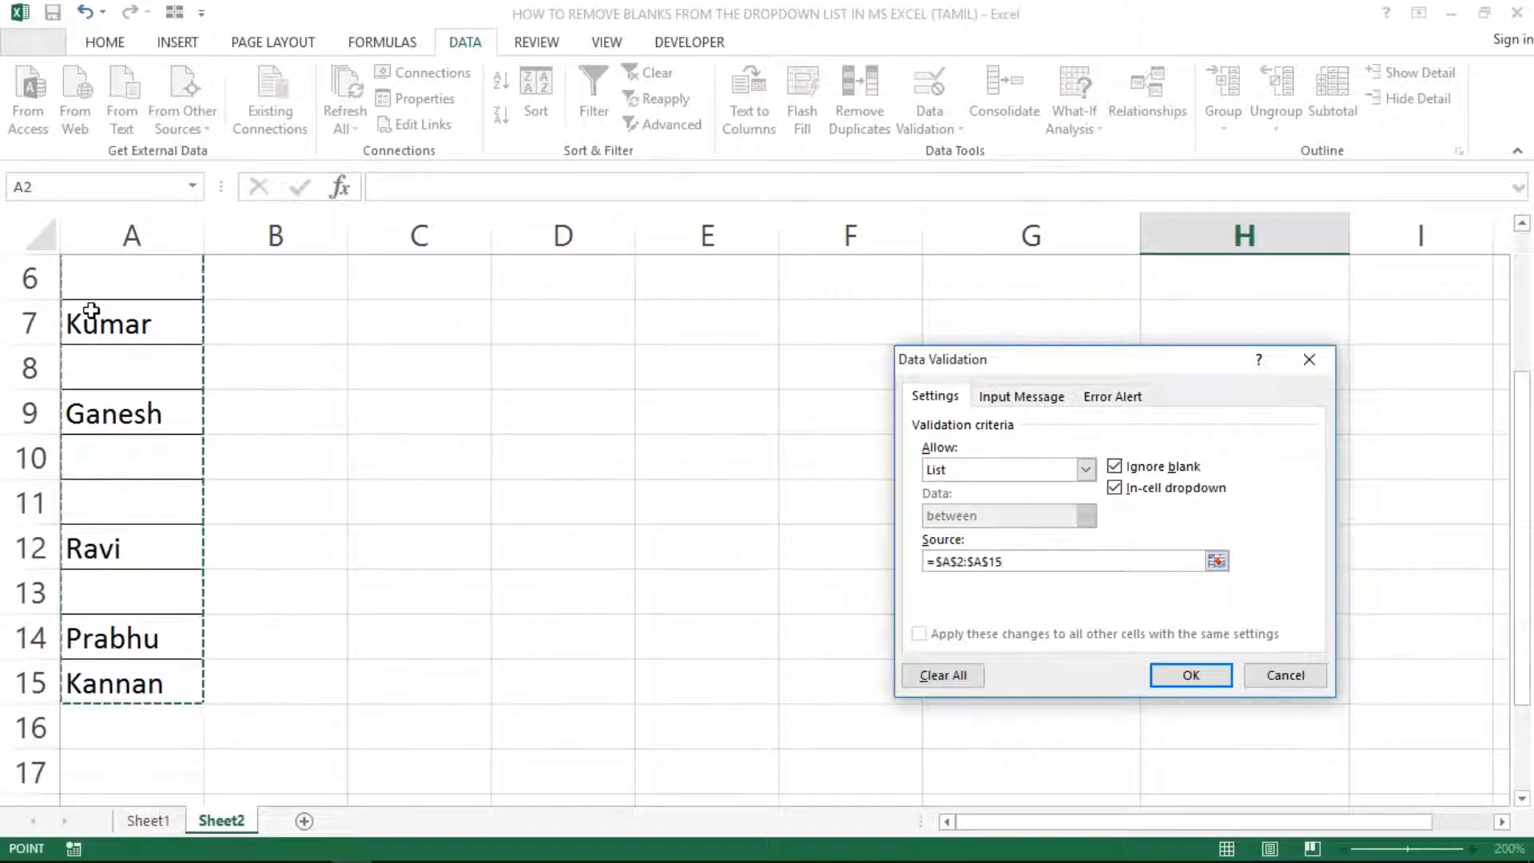
{"action": "key", "text": "Return"}
Step: Open the dropdown in H1 and look through its entries from start to end for blanks
{"action": "key", "text": "Up"}
{"action": "key", "text": "Right"}
{"action": "key", "text": "Right"}
{"action": "key", "text": "Right"}
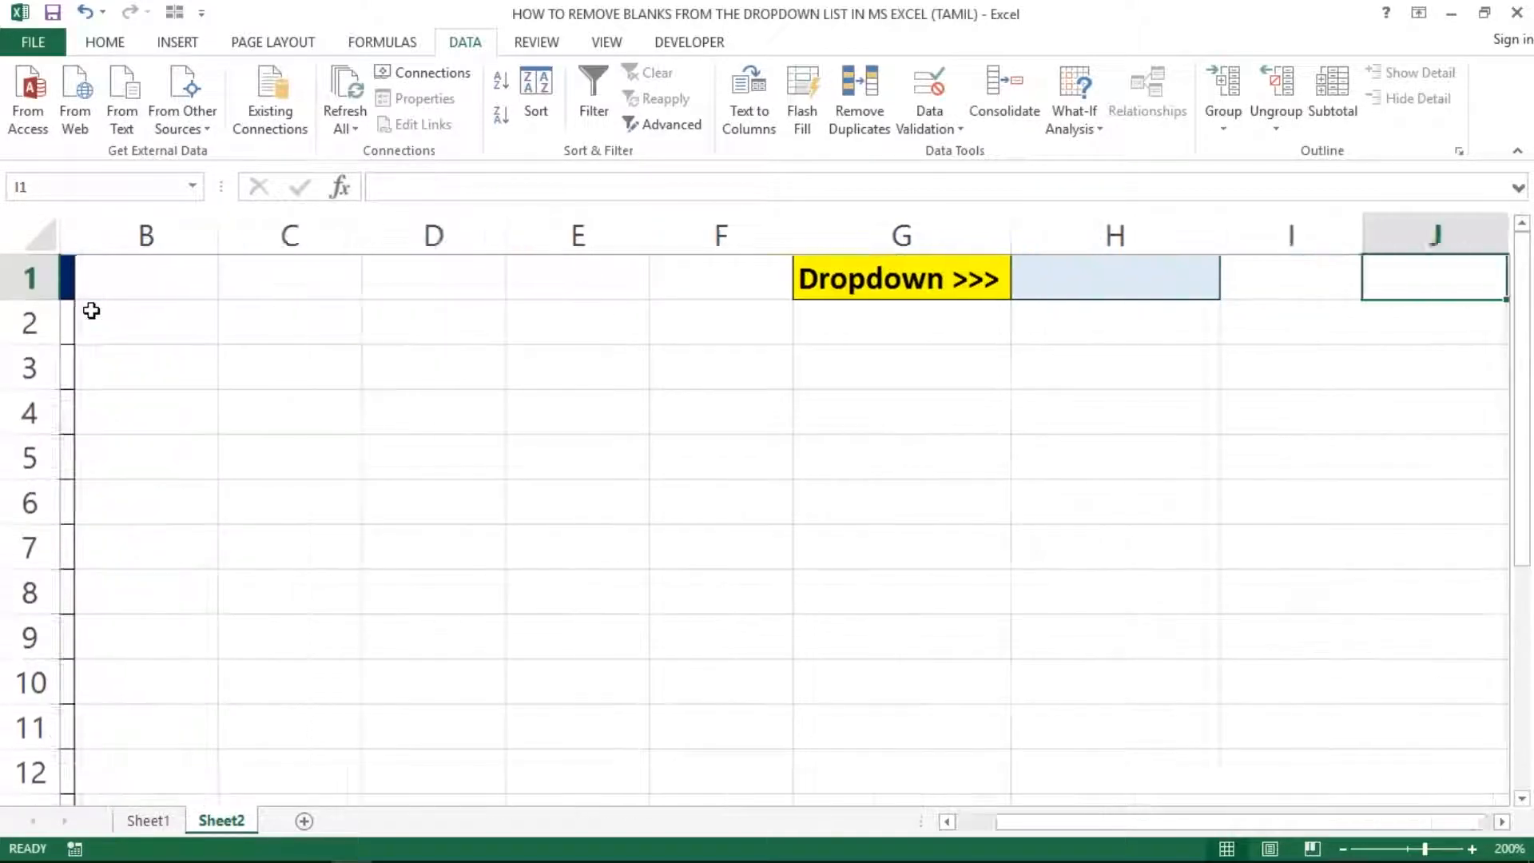
{"action": "key", "text": "Left"}
{"action": "key", "text": "Left"}
{"action": "key", "text": "Left"}
{"action": "key", "text": "Left"}
{"action": "key", "text": "ctrl+Left"}
{"action": "key", "text": "Right"}
{"action": "key", "text": "Right"}
{"action": "key", "text": "Right"}
{"action": "key", "text": "Right"}
{"action": "key", "text": "Right"}
{"action": "key", "text": "Right"}
{"action": "key", "text": "Right"}
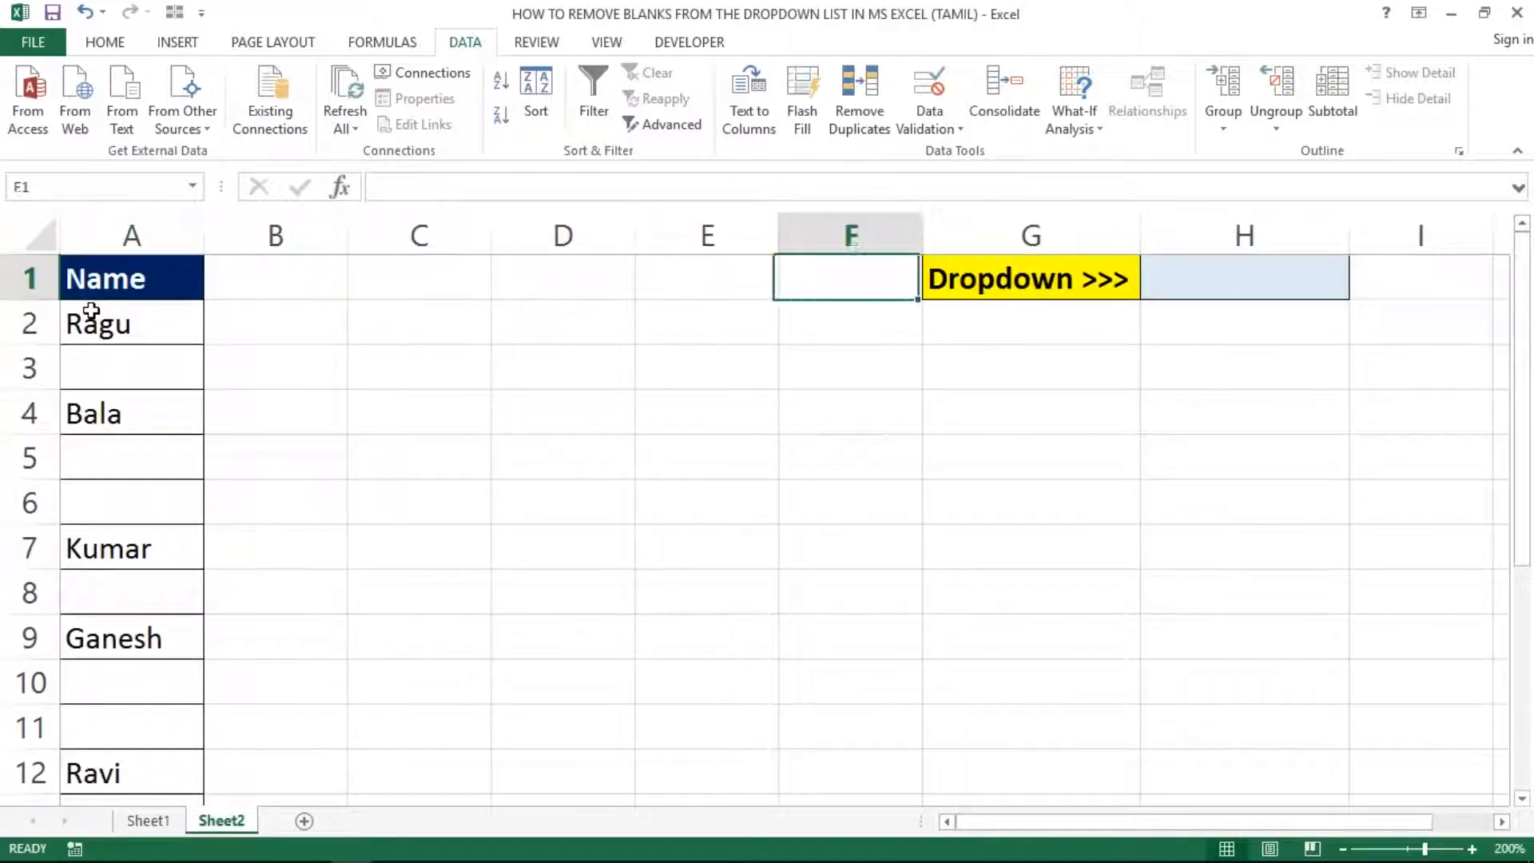
{"action": "key", "text": "alt+Down"}
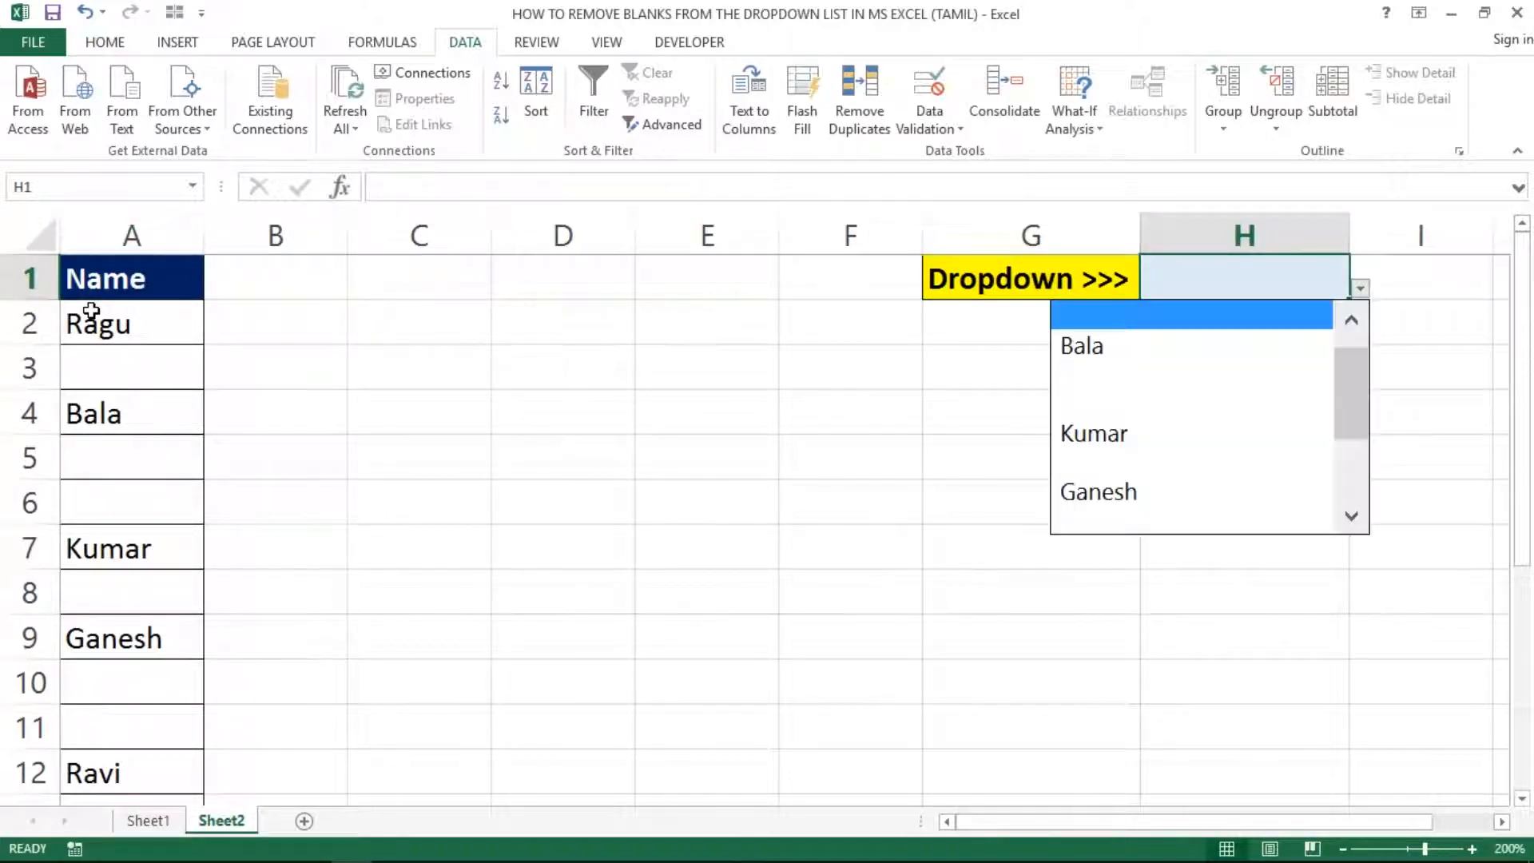
{"action": "key", "text": "Down"}
{"action": "key", "text": "Down"}
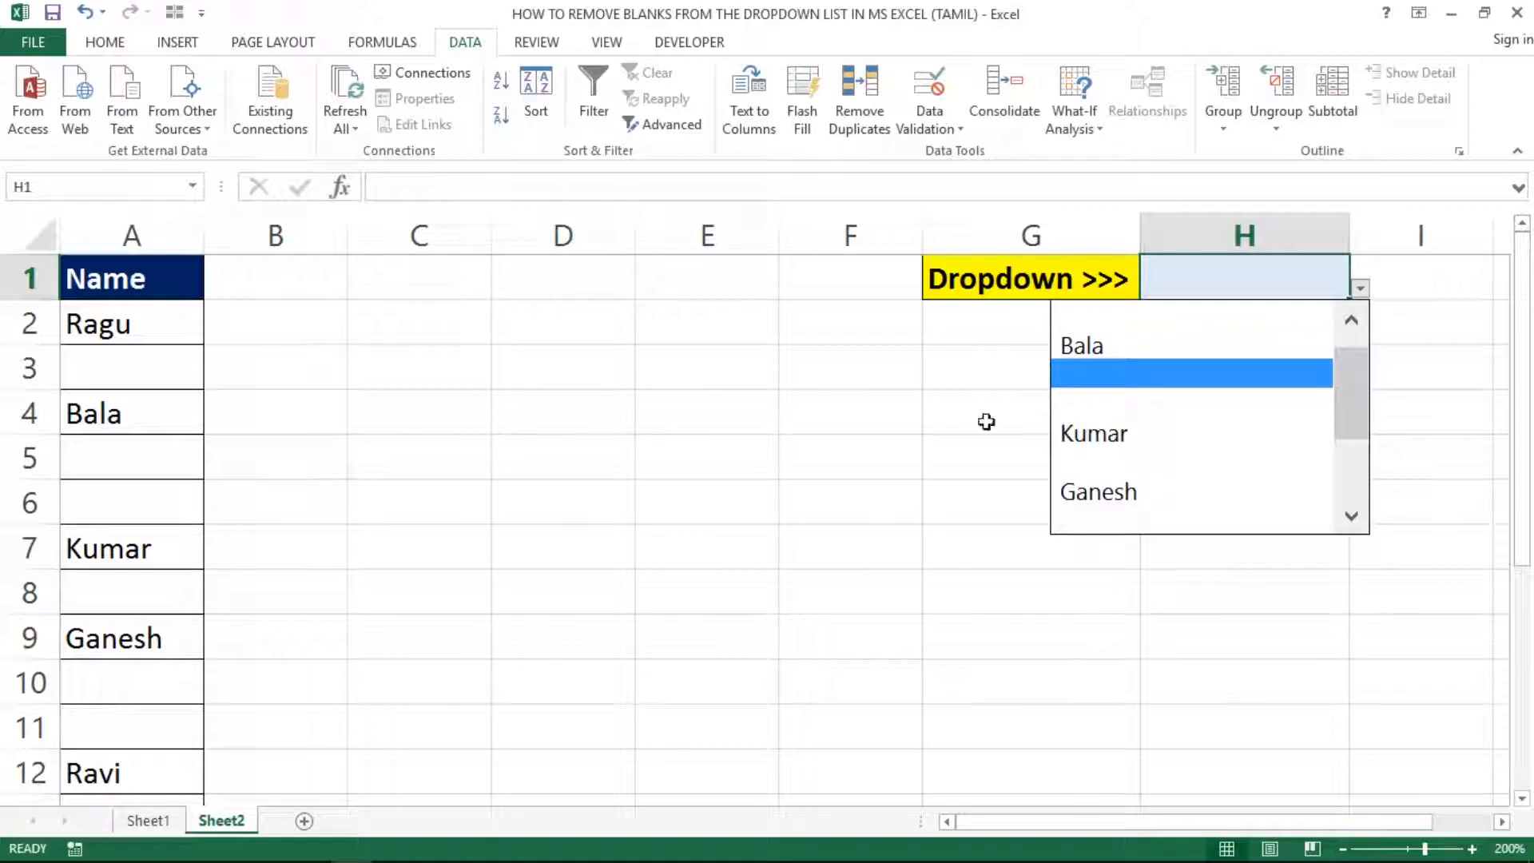
{"action": "left_click", "coordinate": [1350, 321]}
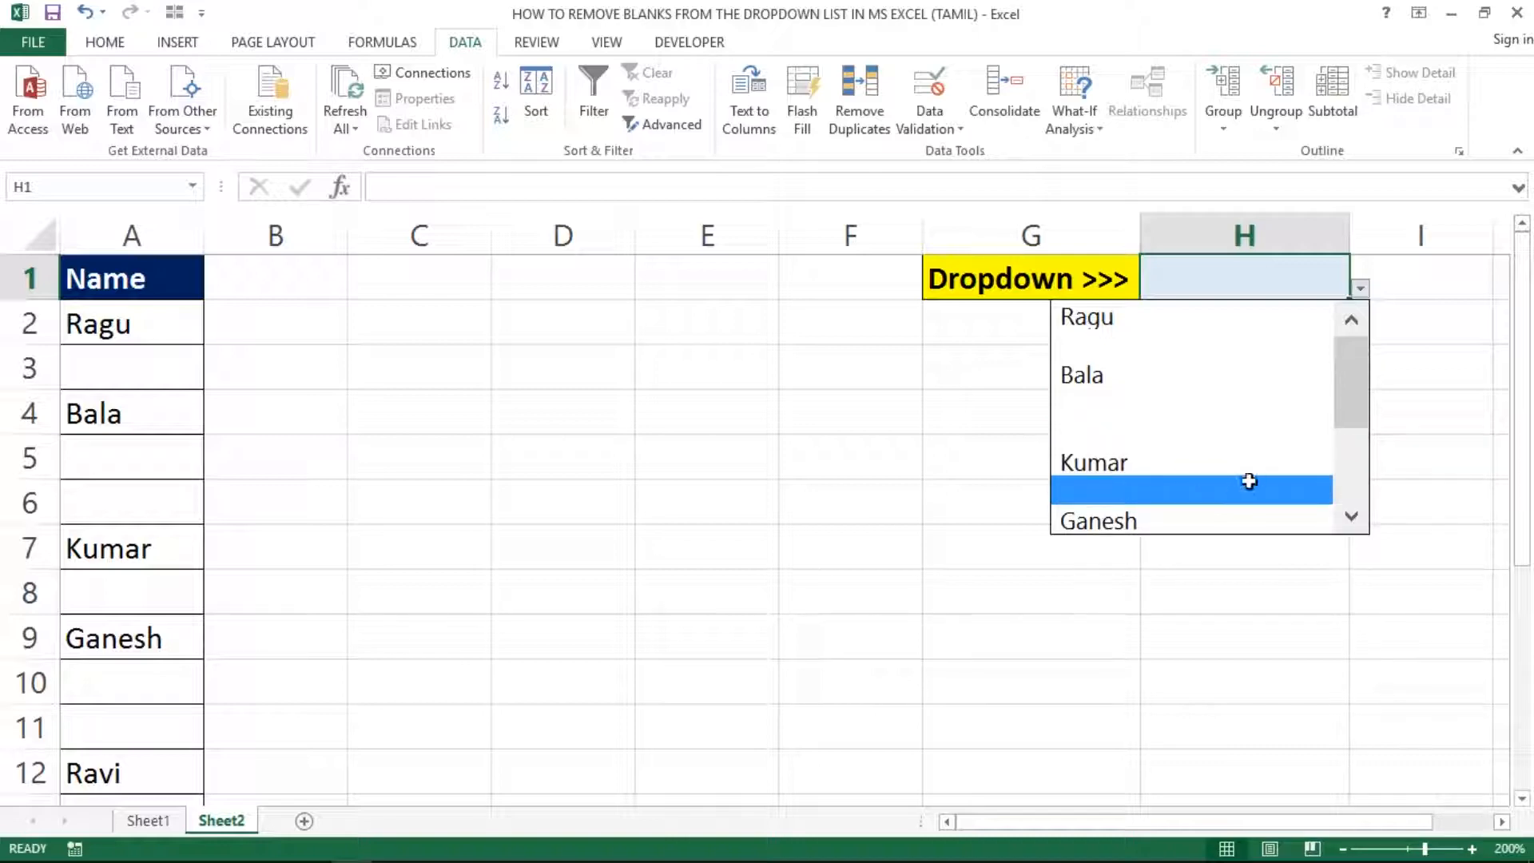
{"action": "left_click", "coordinate": [1351, 520]}
{"action": "left_click", "coordinate": [1351, 521]}
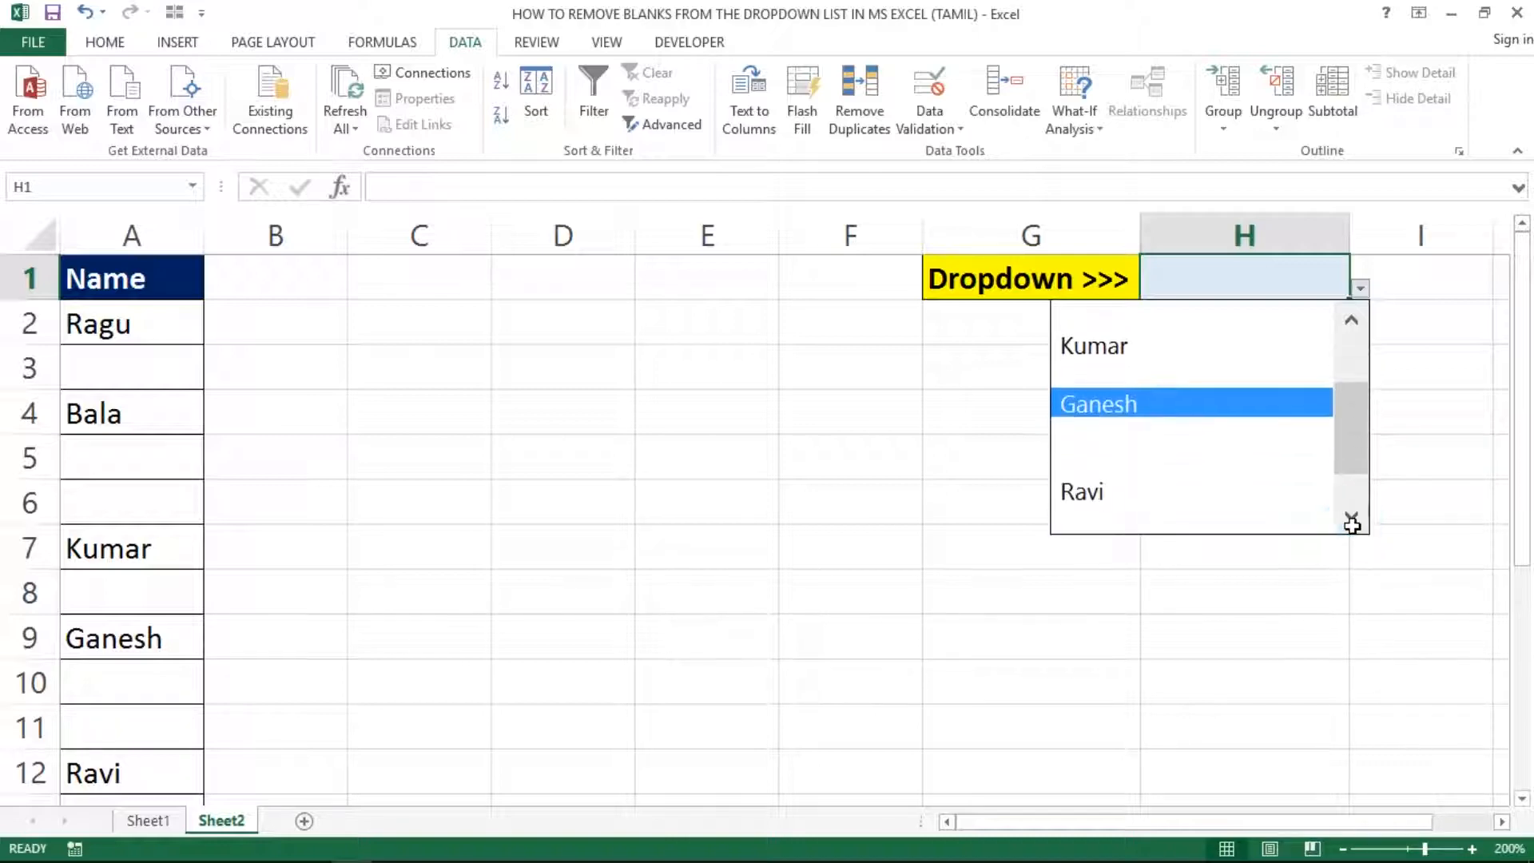
{"action": "left_click", "coordinate": [1350, 520]}
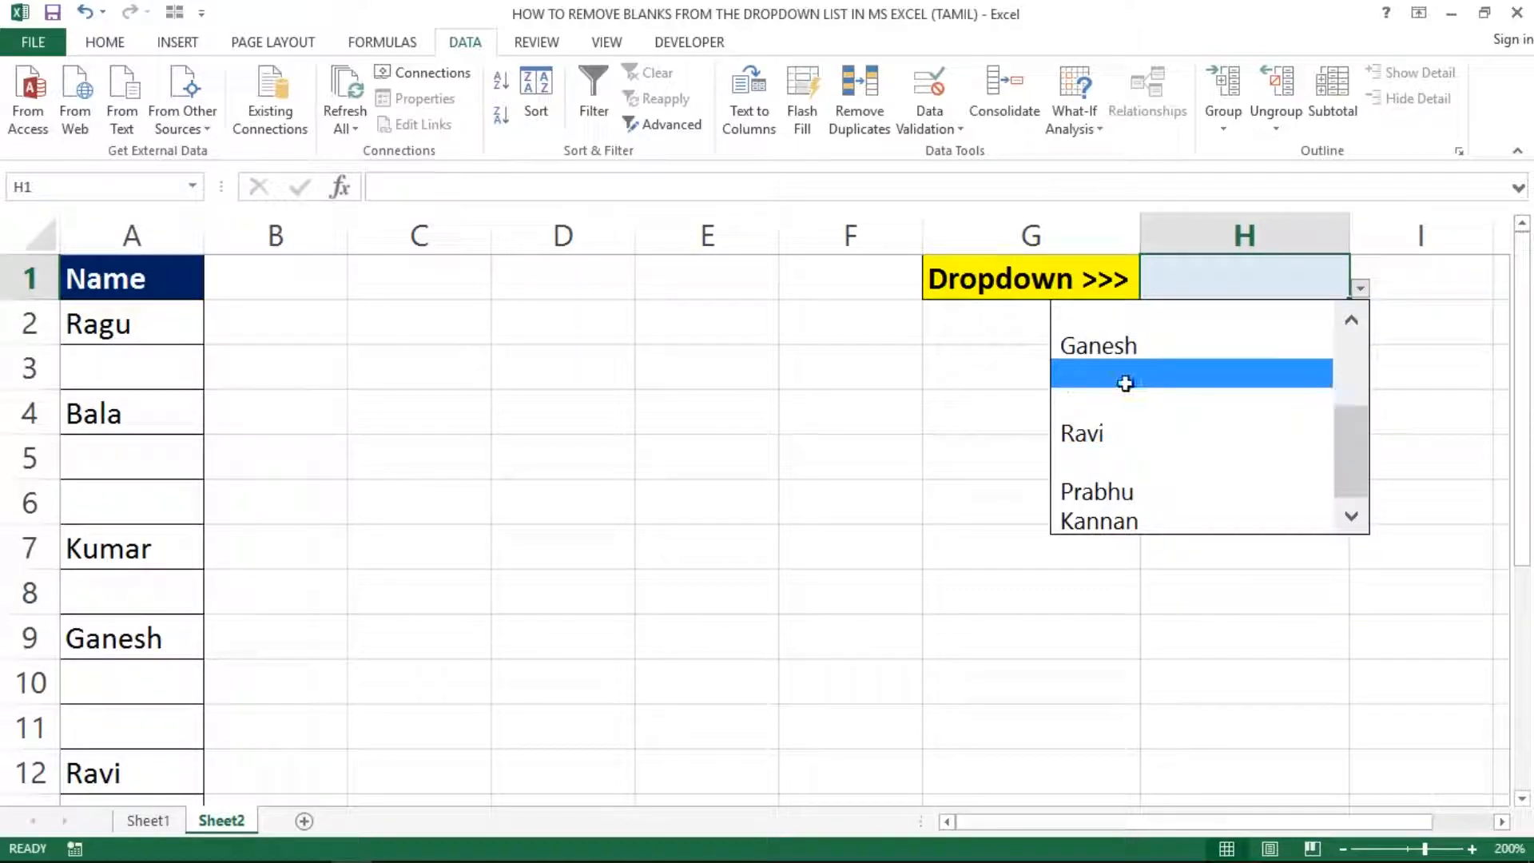
{"action": "left_click", "coordinate": [743, 456]}
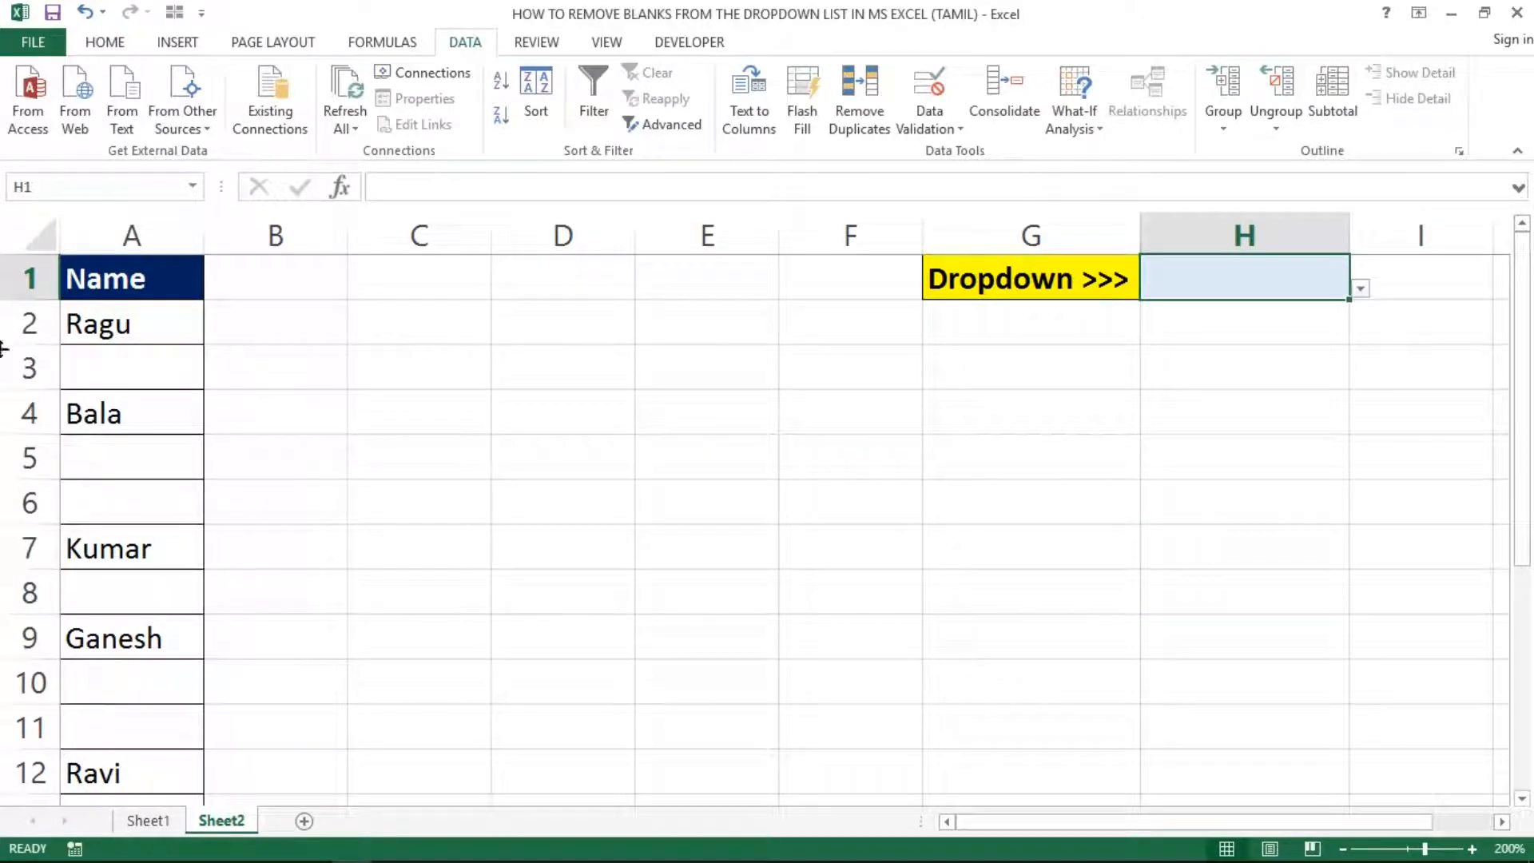
Step: Select the blank cells within A1:A15 using Go To Special and delete them, shifting the remaining cells up
{"action": "left_click", "coordinate": [117, 353]}
{"action": "left_click", "coordinate": [129, 274]}
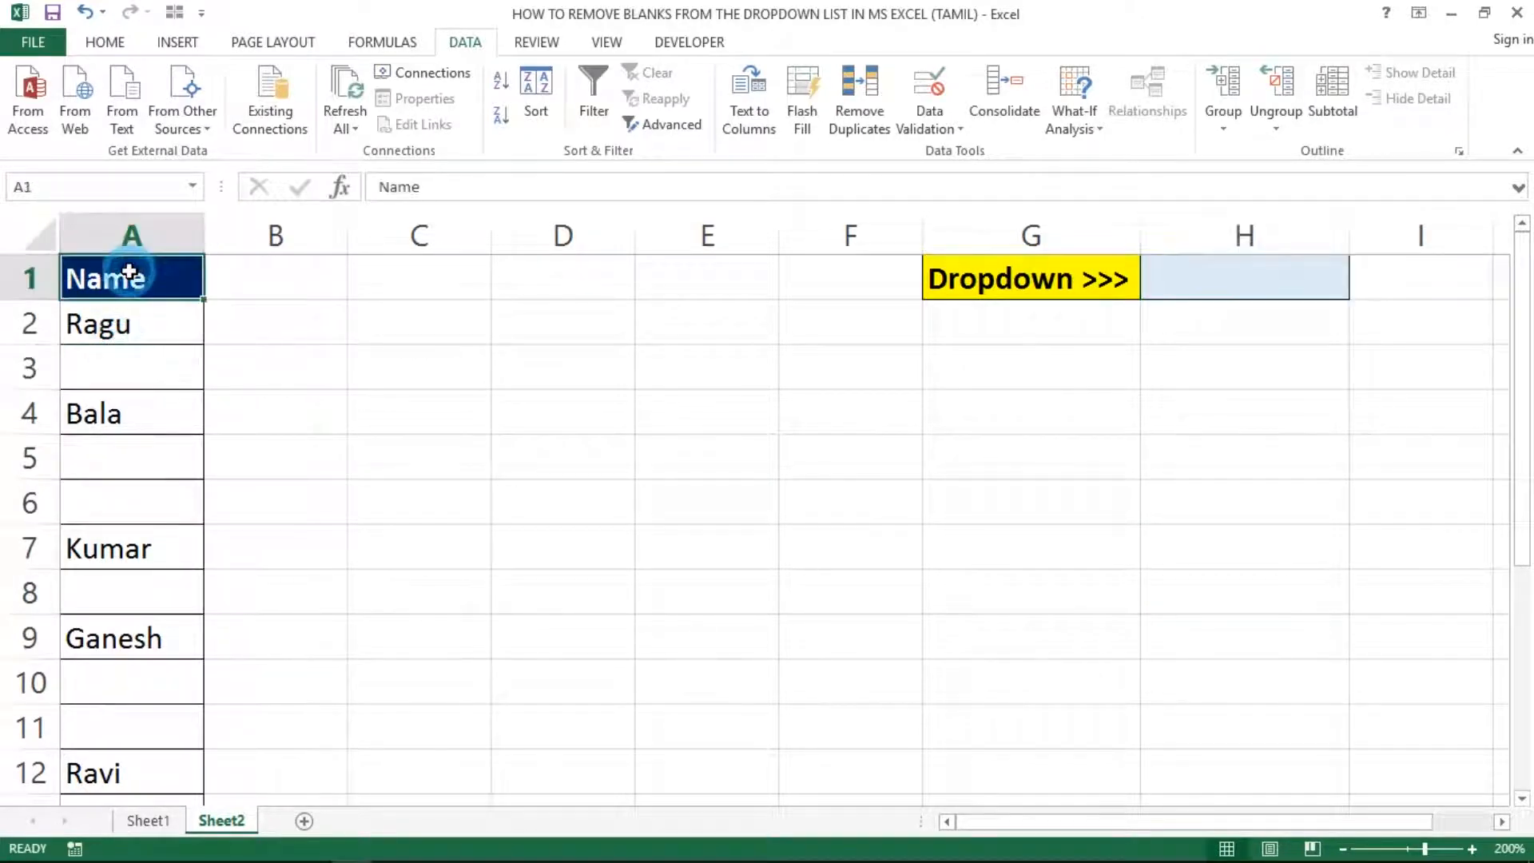
{"action": "key", "text": "shift+Down"}
{"action": "key", "text": "shift+Down"}
{"action": "key", "text": "shift+Down"}
{"action": "key", "text": "shift+Down"}
{"action": "key", "text": "shift+Down"}
{"action": "key", "text": "shift+Down"}
{"action": "key", "text": "shift+Down"}
{"action": "key", "text": "shift+Down"}
{"action": "key", "text": "shift+Down"}
{"action": "key", "text": "shift+Down"}
{"action": "key", "text": "shift+Down"}
{"action": "key", "text": "shift+Down"}
{"action": "key", "text": "shift+Down"}
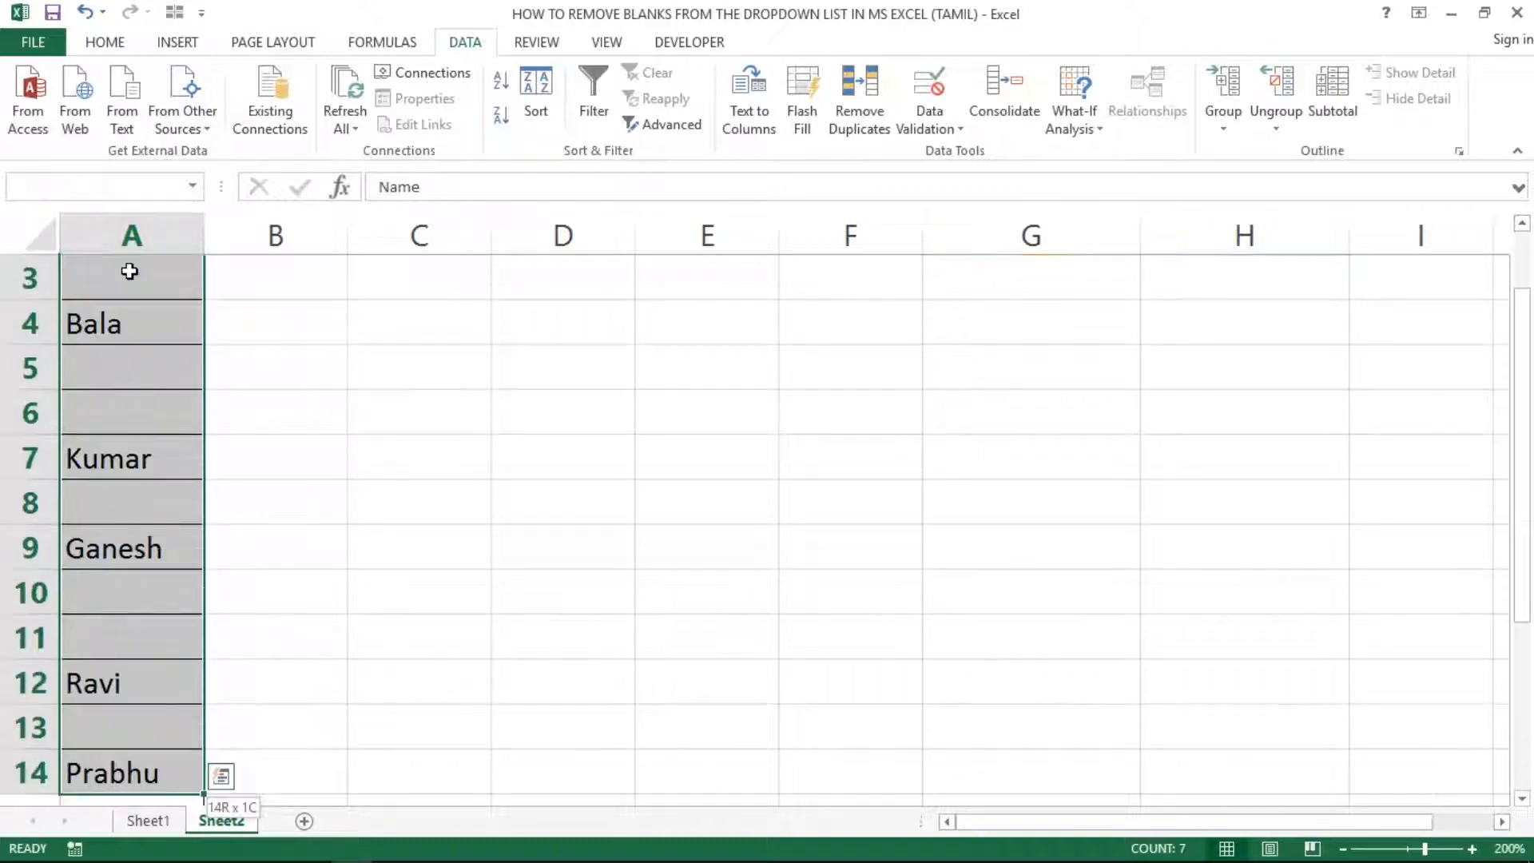
{"action": "key", "text": "shift+Down"}
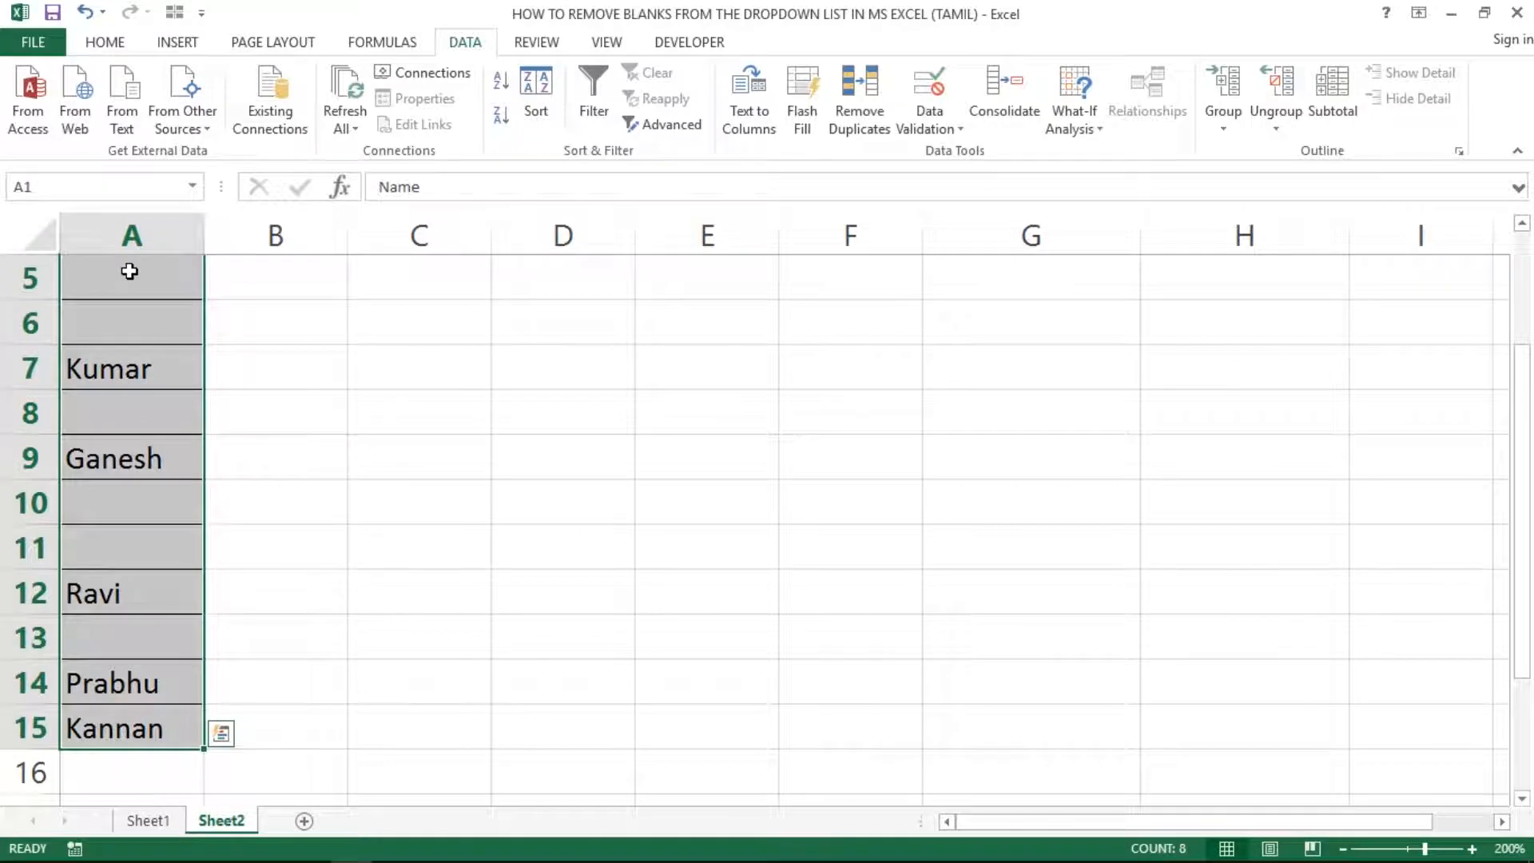
{"action": "key", "text": "ctrl+g"}
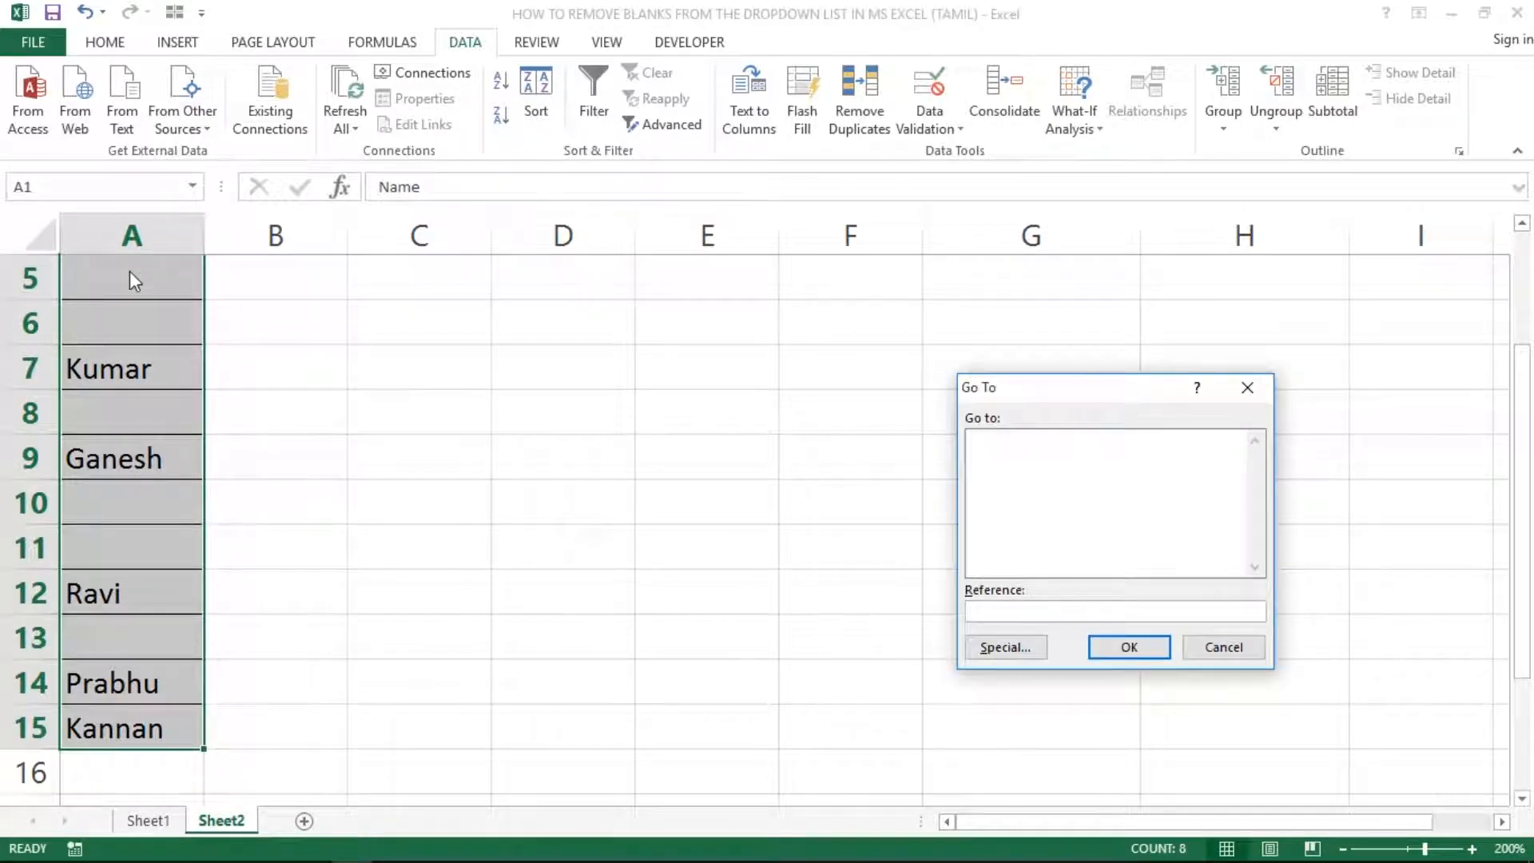
{"action": "left_click", "coordinate": [1004, 647]}
{"action": "left_click", "coordinate": [990, 556]}
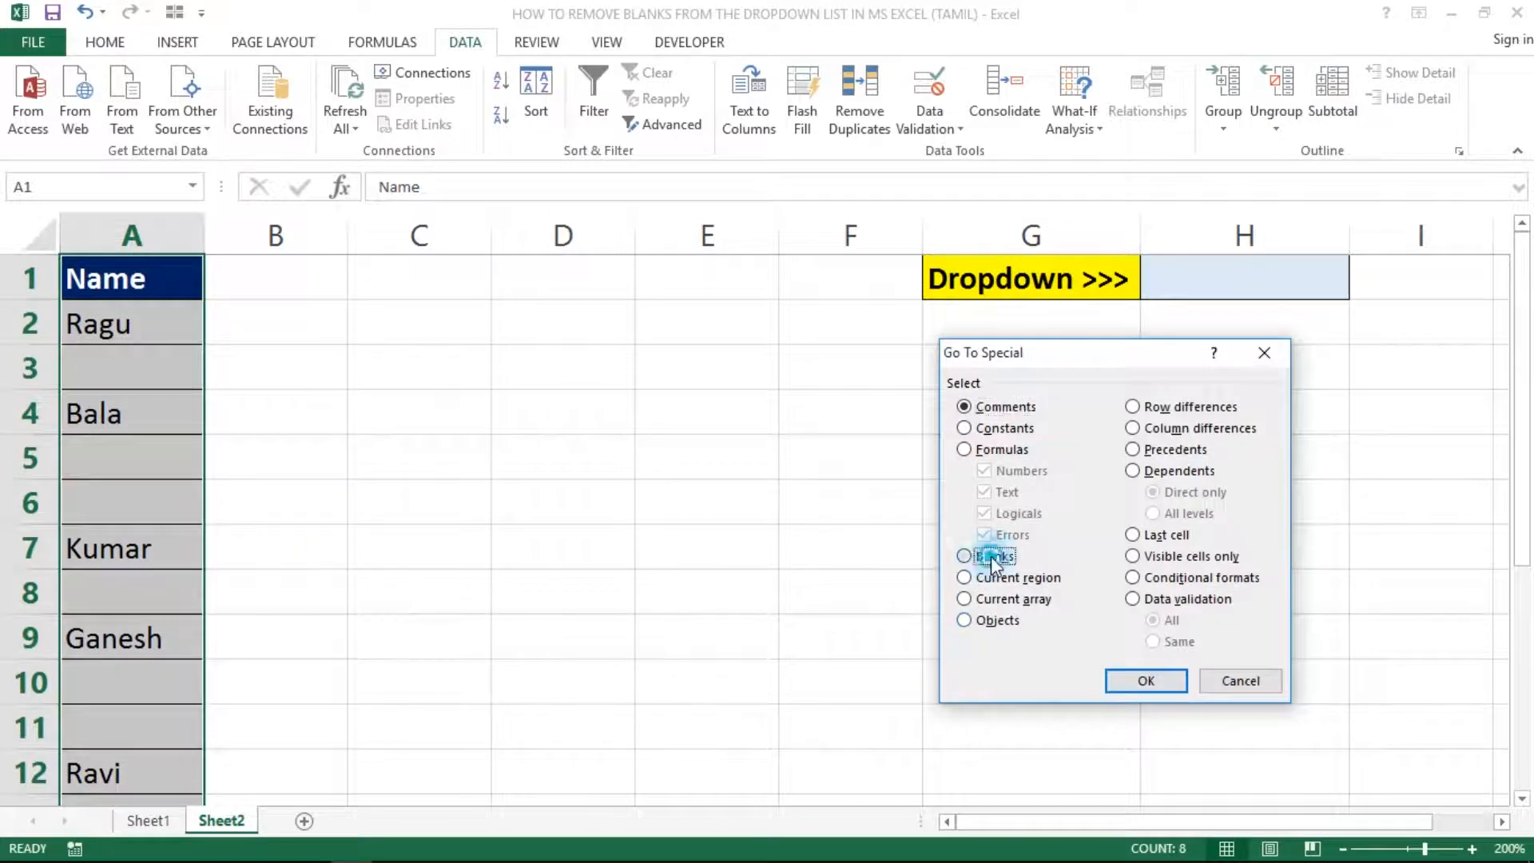
{"action": "left_click", "coordinate": [1156, 683]}
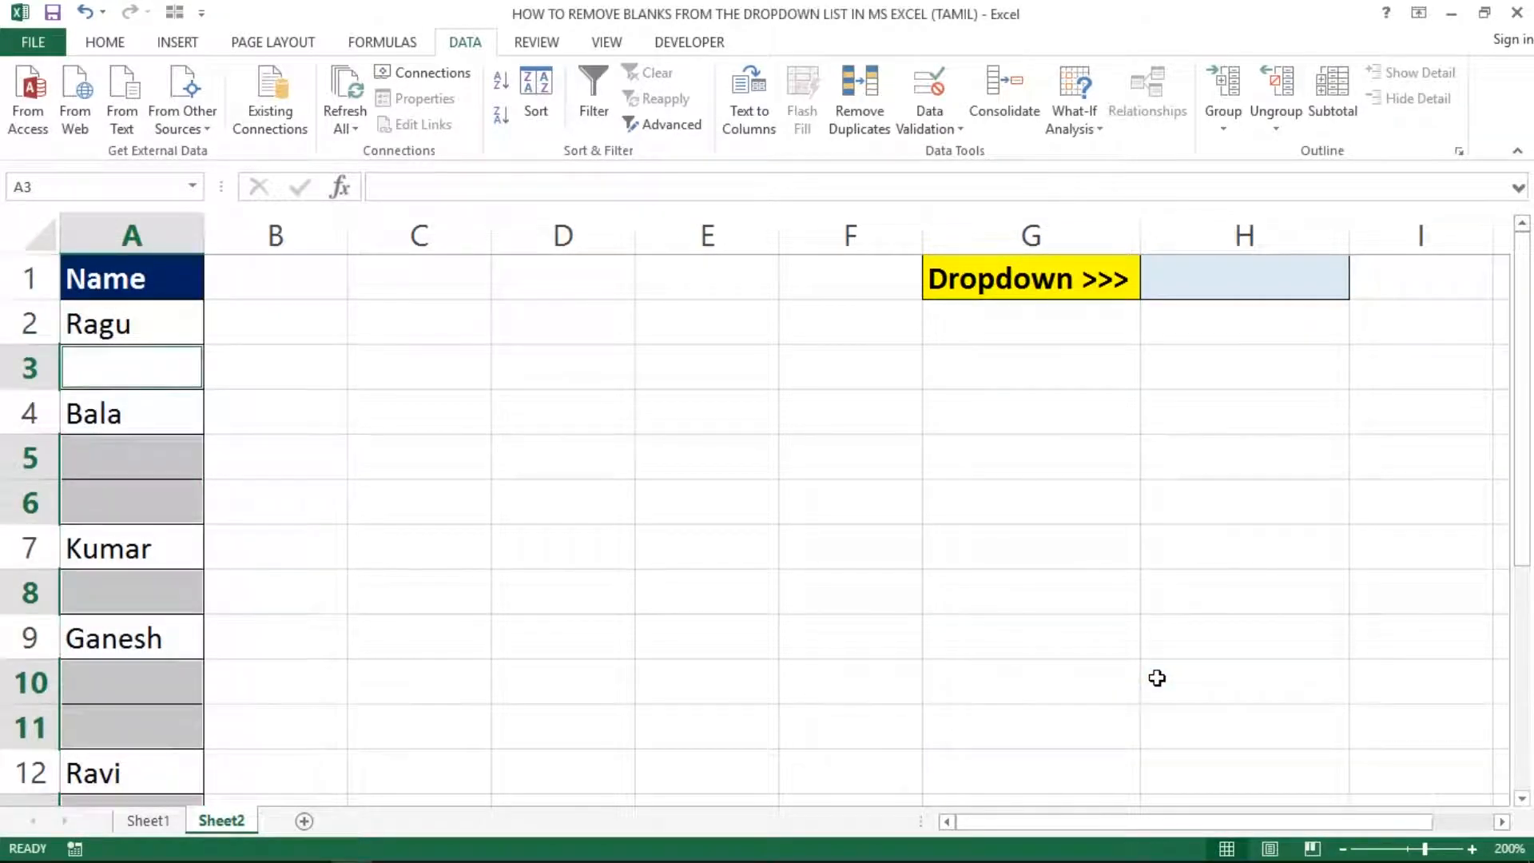
{"action": "right_click", "coordinate": [117, 364]}
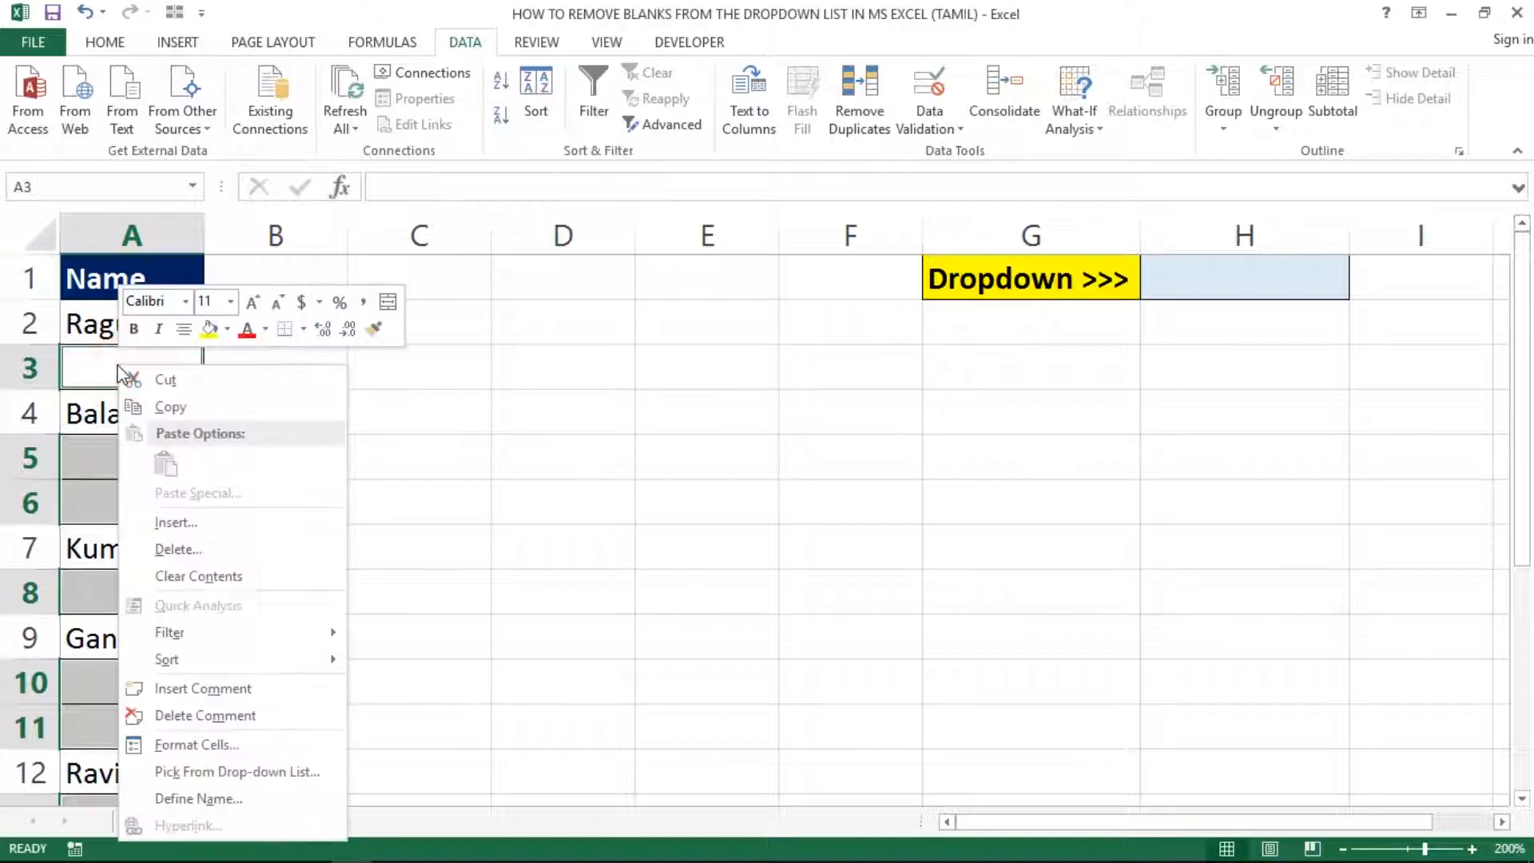
{"action": "left_click", "coordinate": [180, 552]}
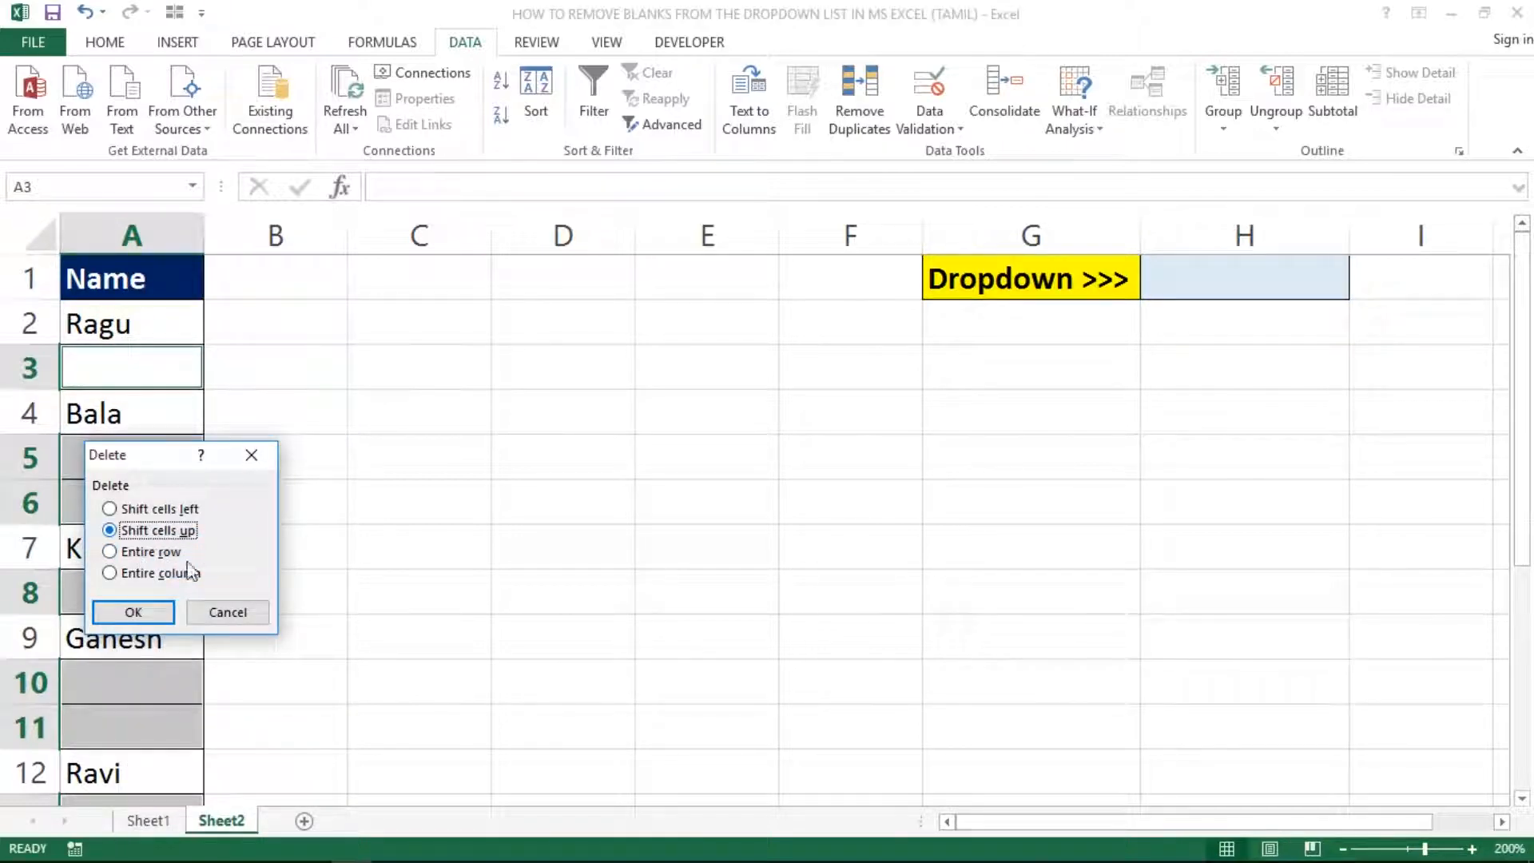
{"action": "left_click", "coordinate": [133, 612]}
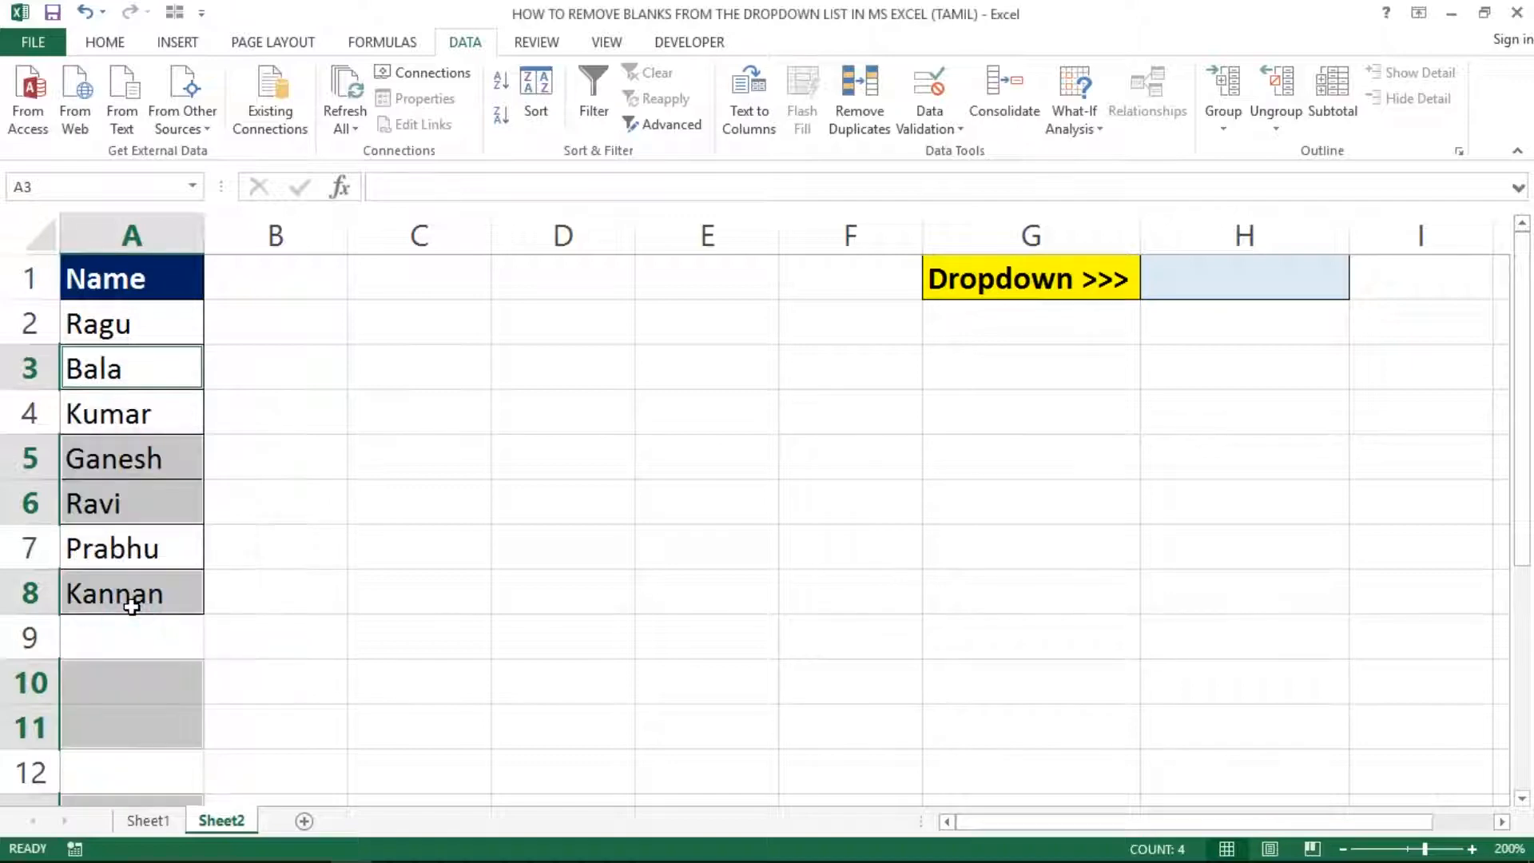
{"action": "left_click", "coordinate": [148, 474]}
{"action": "key", "text": "ctrl+Up"}
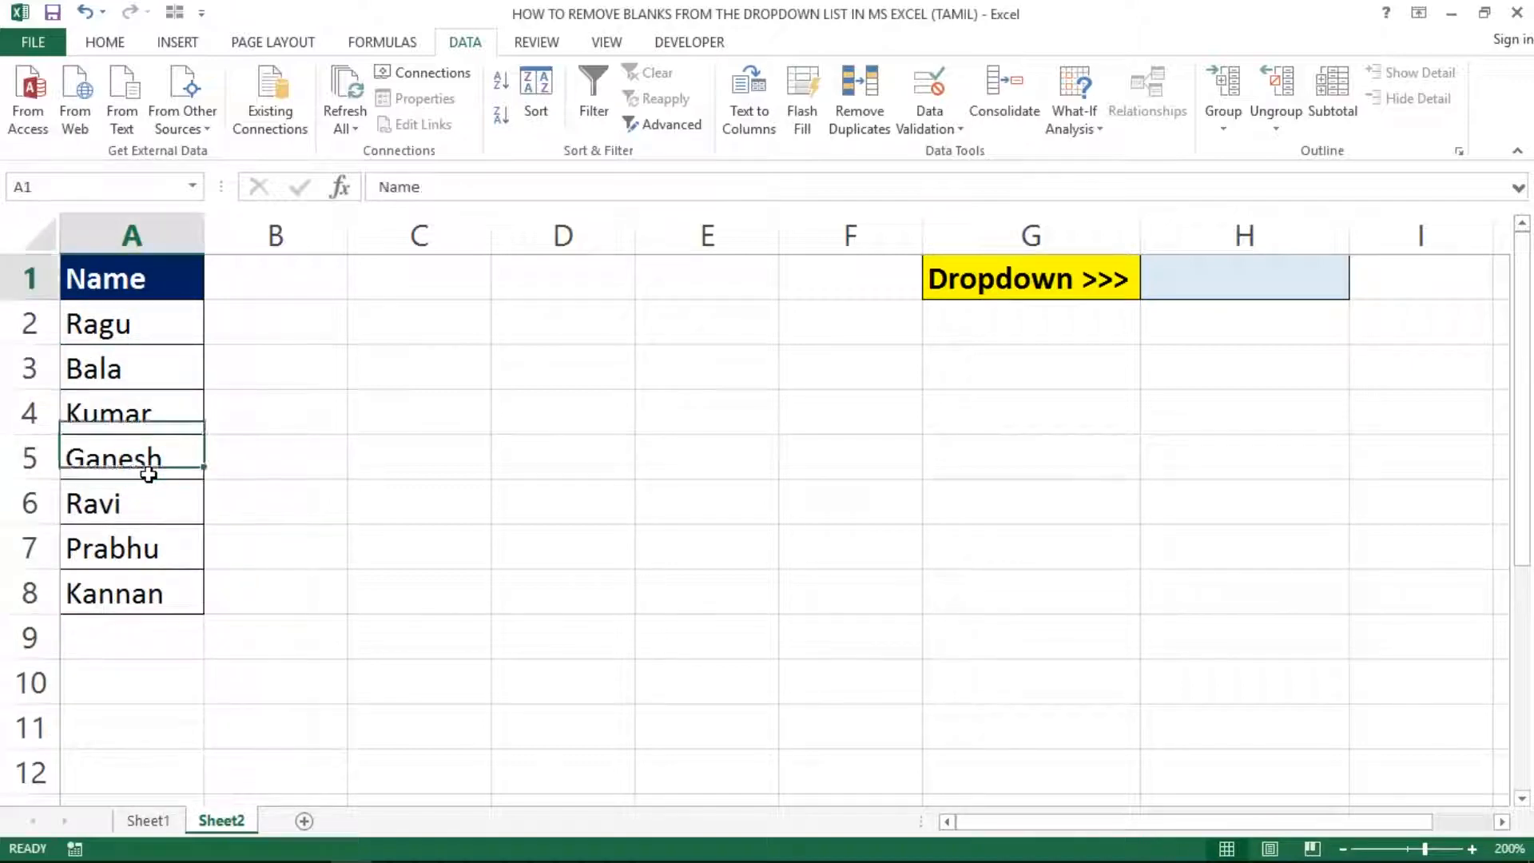
Step: Open the dropdown in H1 and compare its entries with the names remaining in column A
{"action": "key", "text": "Down"}
{"action": "key", "text": "ctrl+shift+Down"}
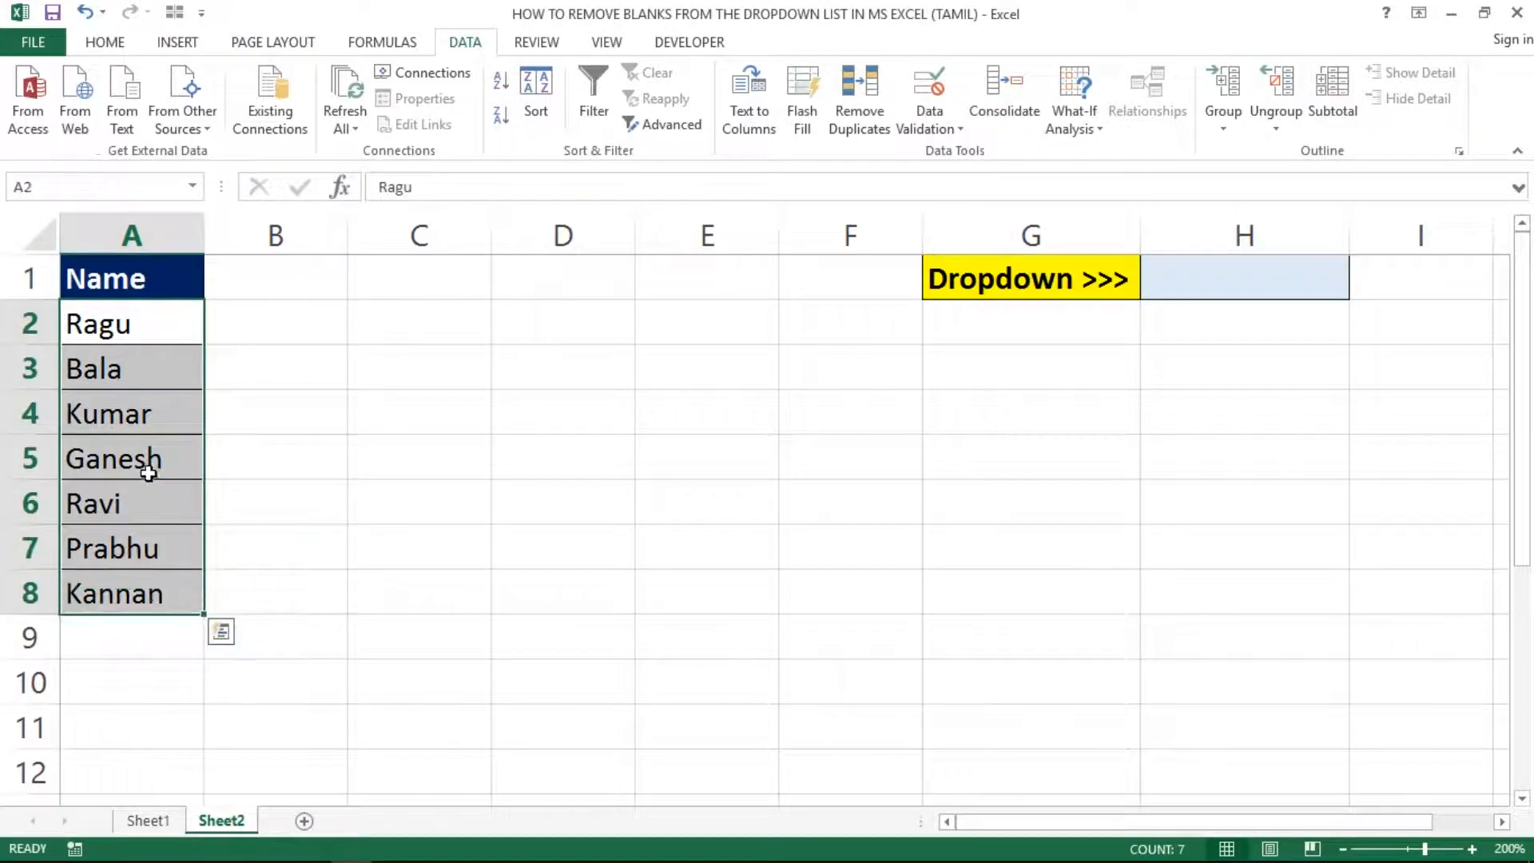
{"action": "left_click", "coordinate": [1266, 269]}
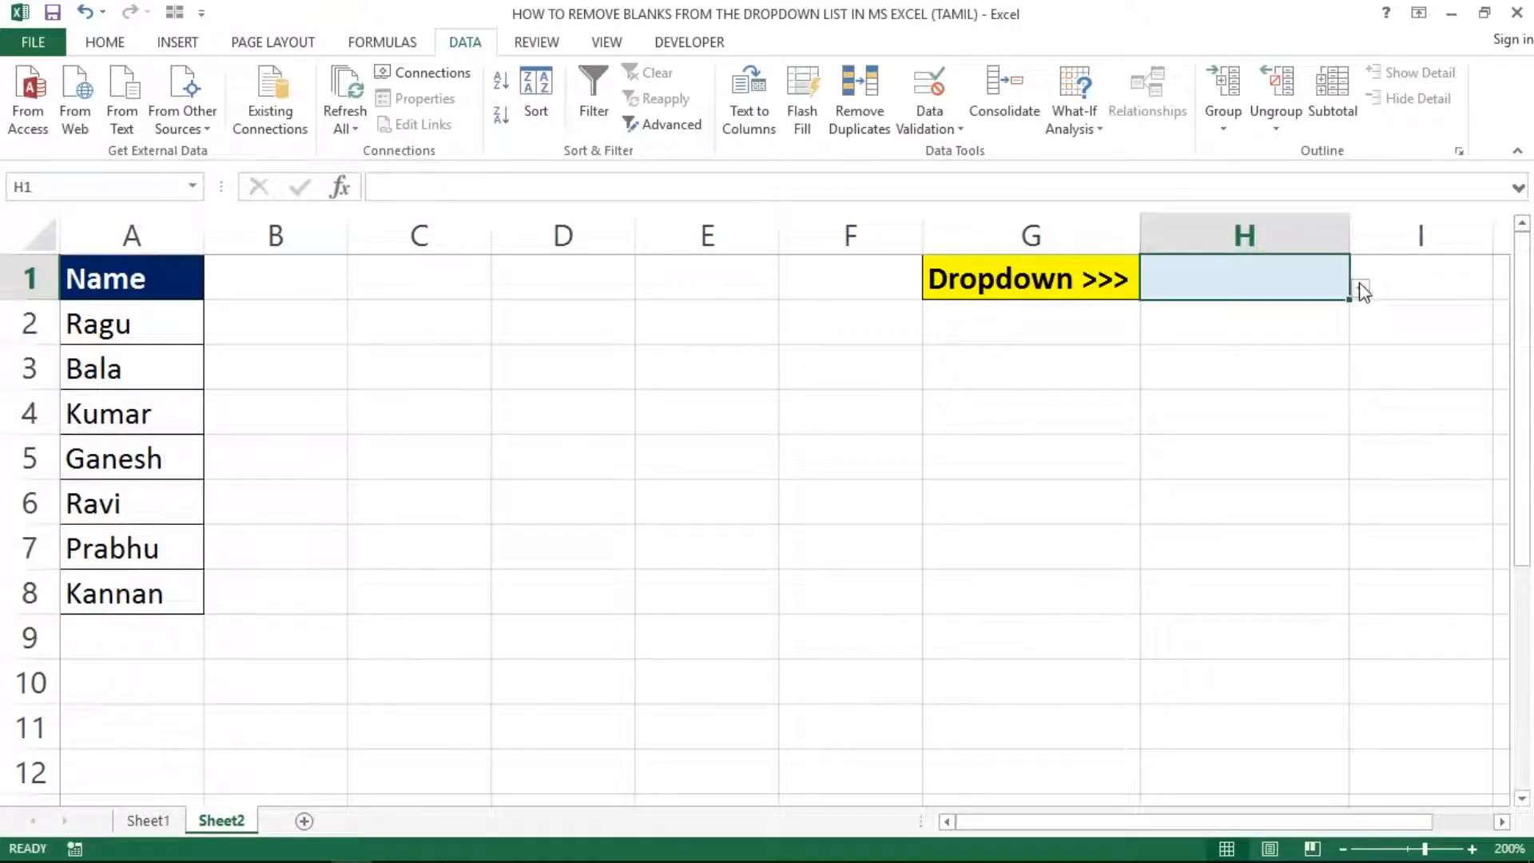
{"action": "left_click", "coordinate": [1359, 289]}
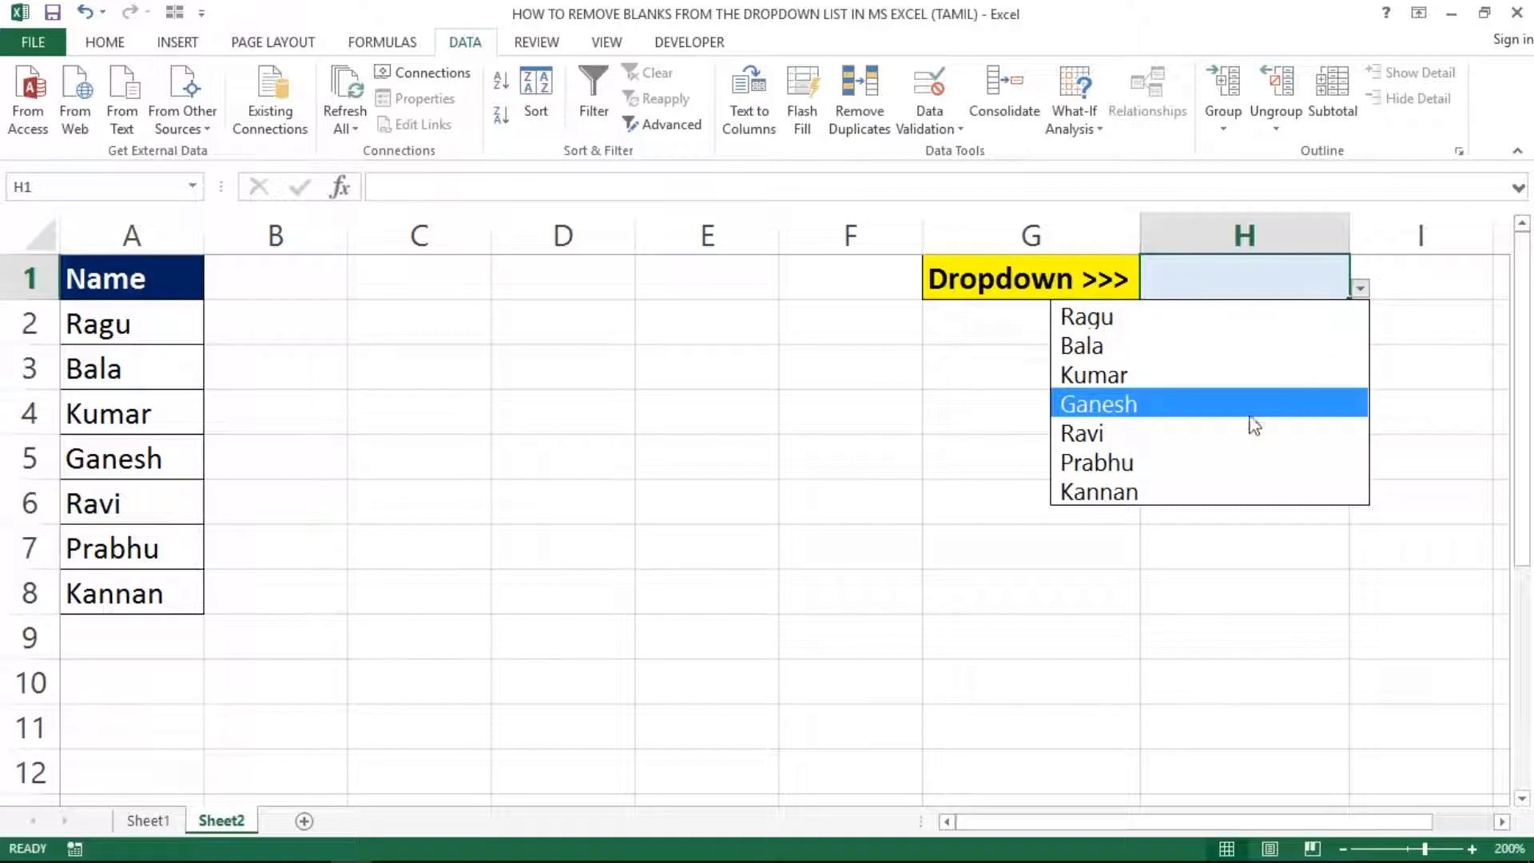
{"action": "left_click", "coordinate": [179, 615]}
{"action": "left_click", "coordinate": [144, 633]}
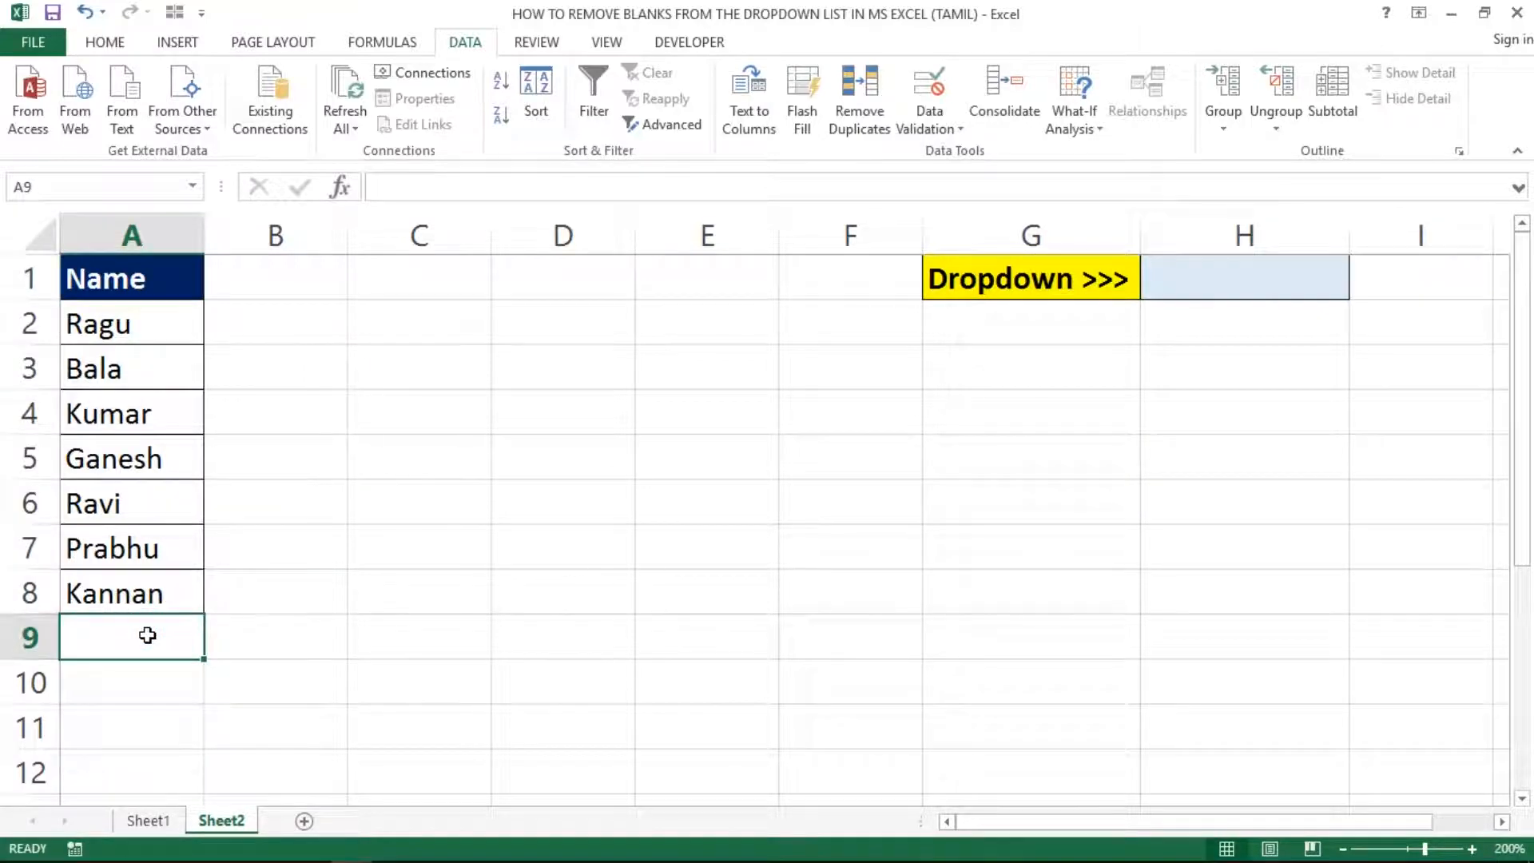
Step: Undo the deletion of the blank cells in the column A name list
{"action": "key", "text": "ctrl+z"}
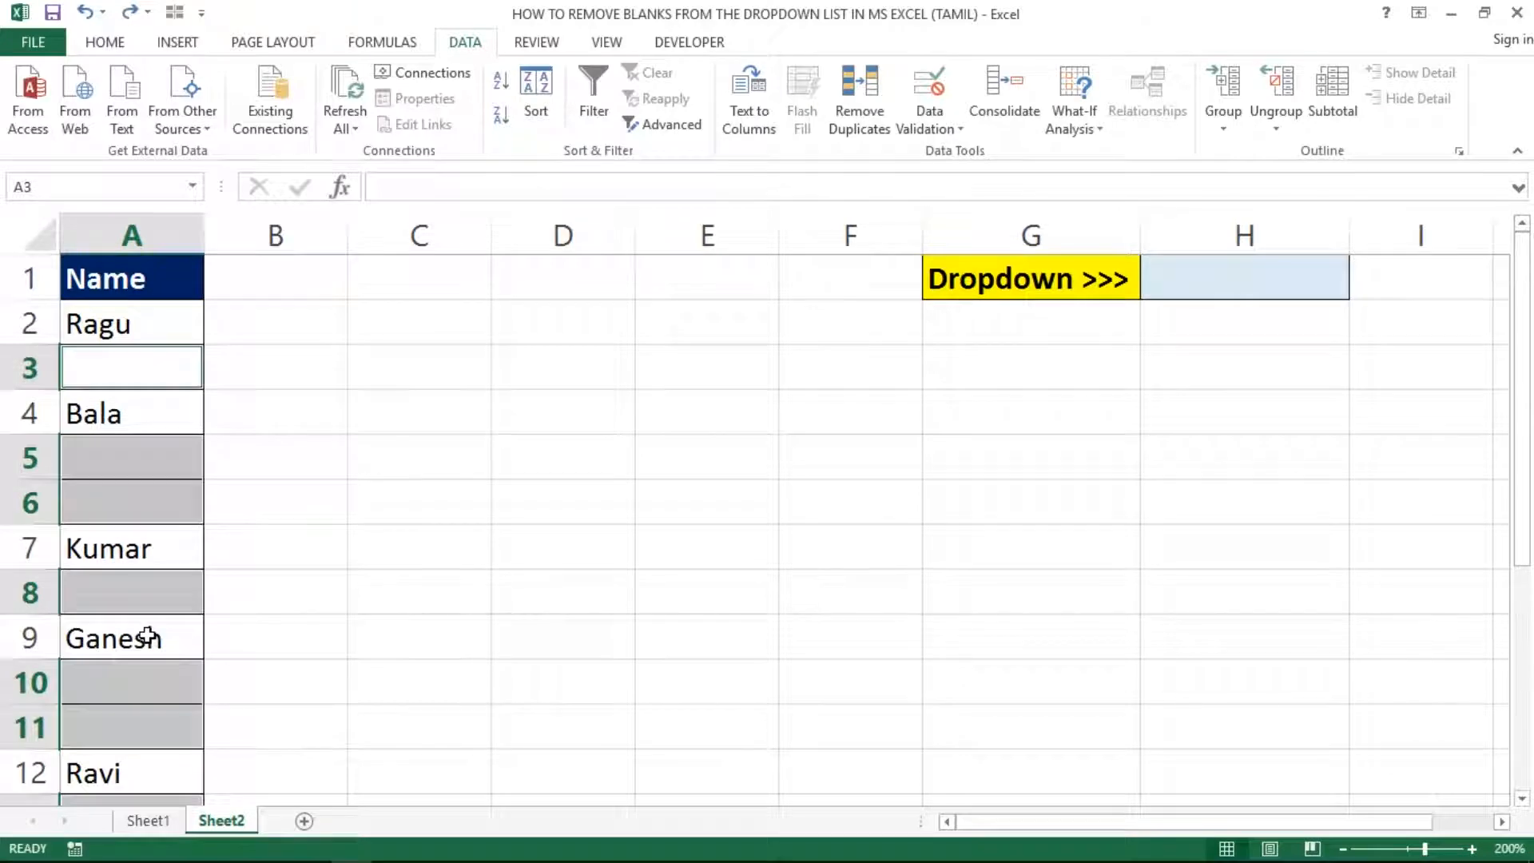
{"action": "key", "text": "Right"}
{"action": "key", "text": "Left"}
{"action": "key", "text": "Up"}
{"action": "key", "text": "Down"}
{"action": "key", "text": "Up"}
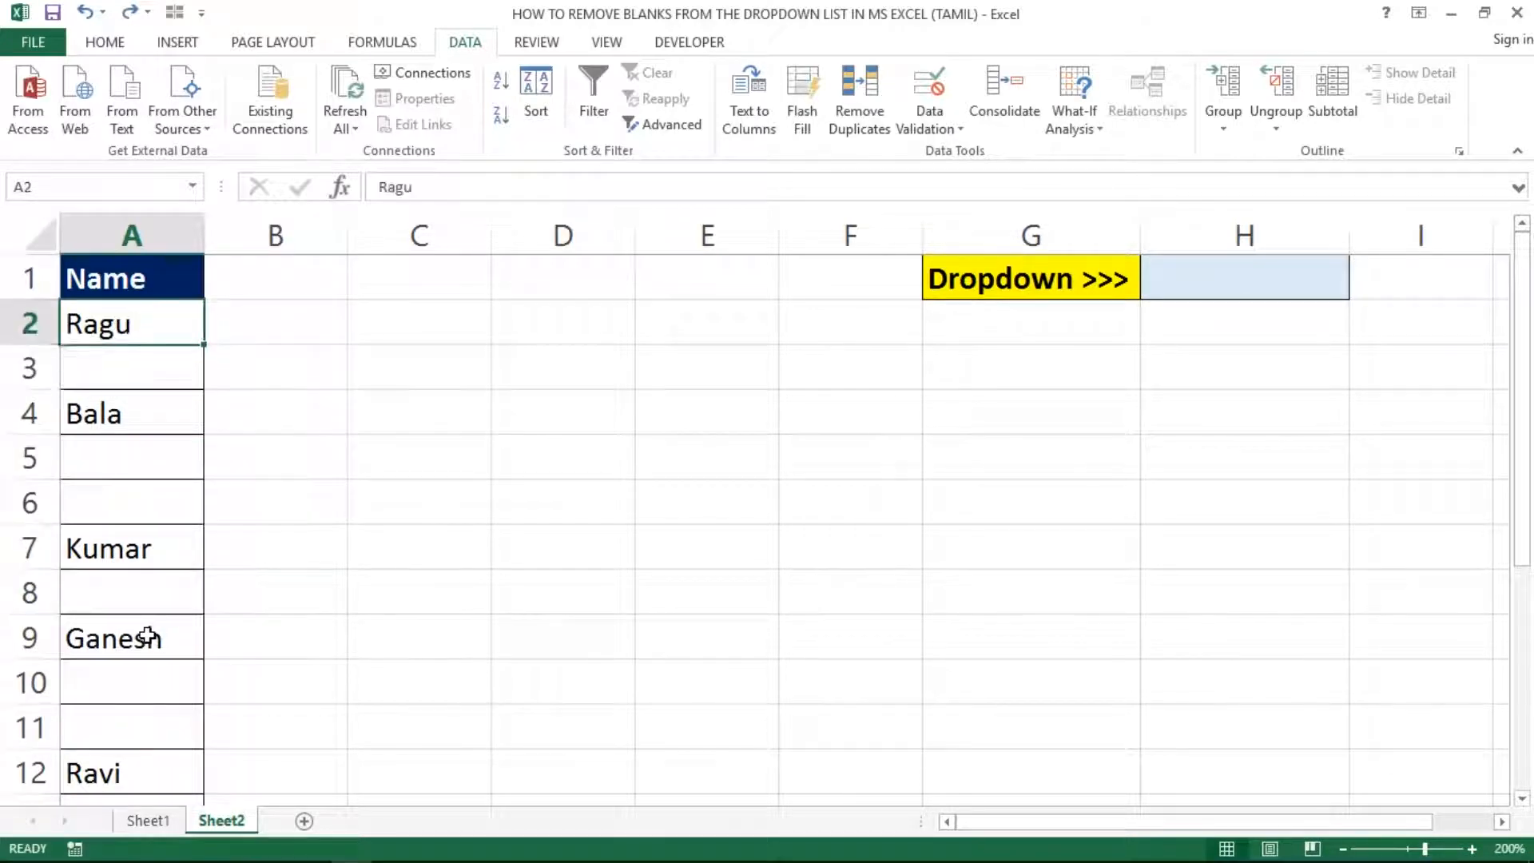
Step: Review the source range A2:A15 and the blank cells between its names
{"action": "key", "text": "shift+Down"}
{"action": "key", "text": "shift+Down"}
{"action": "key", "text": "shift+Down"}
{"action": "key", "text": "shift+Down"}
{"action": "key", "text": "shift+Down"}
{"action": "key", "text": "shift+Down"}
{"action": "key", "text": "shift+Down"}
{"action": "key", "text": "shift+Down"}
{"action": "key", "text": "shift+Down"}
{"action": "key", "text": "shift+Down"}
{"action": "key", "text": "shift+Down"}
{"action": "key", "text": "shift+Down"}
{"action": "key", "text": "shift+Down"}
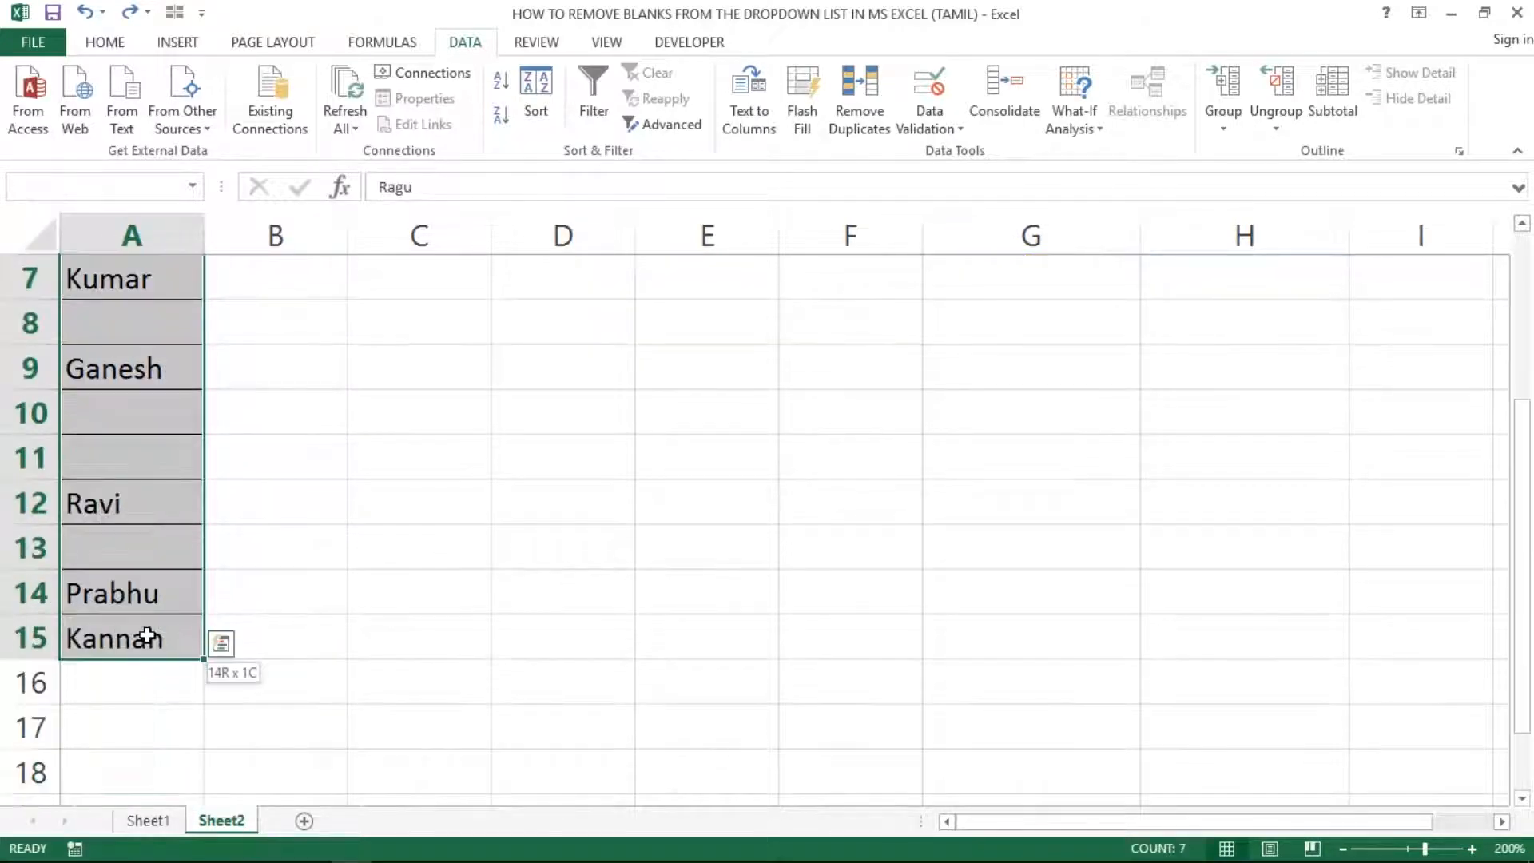
{"action": "key", "text": "Up"}
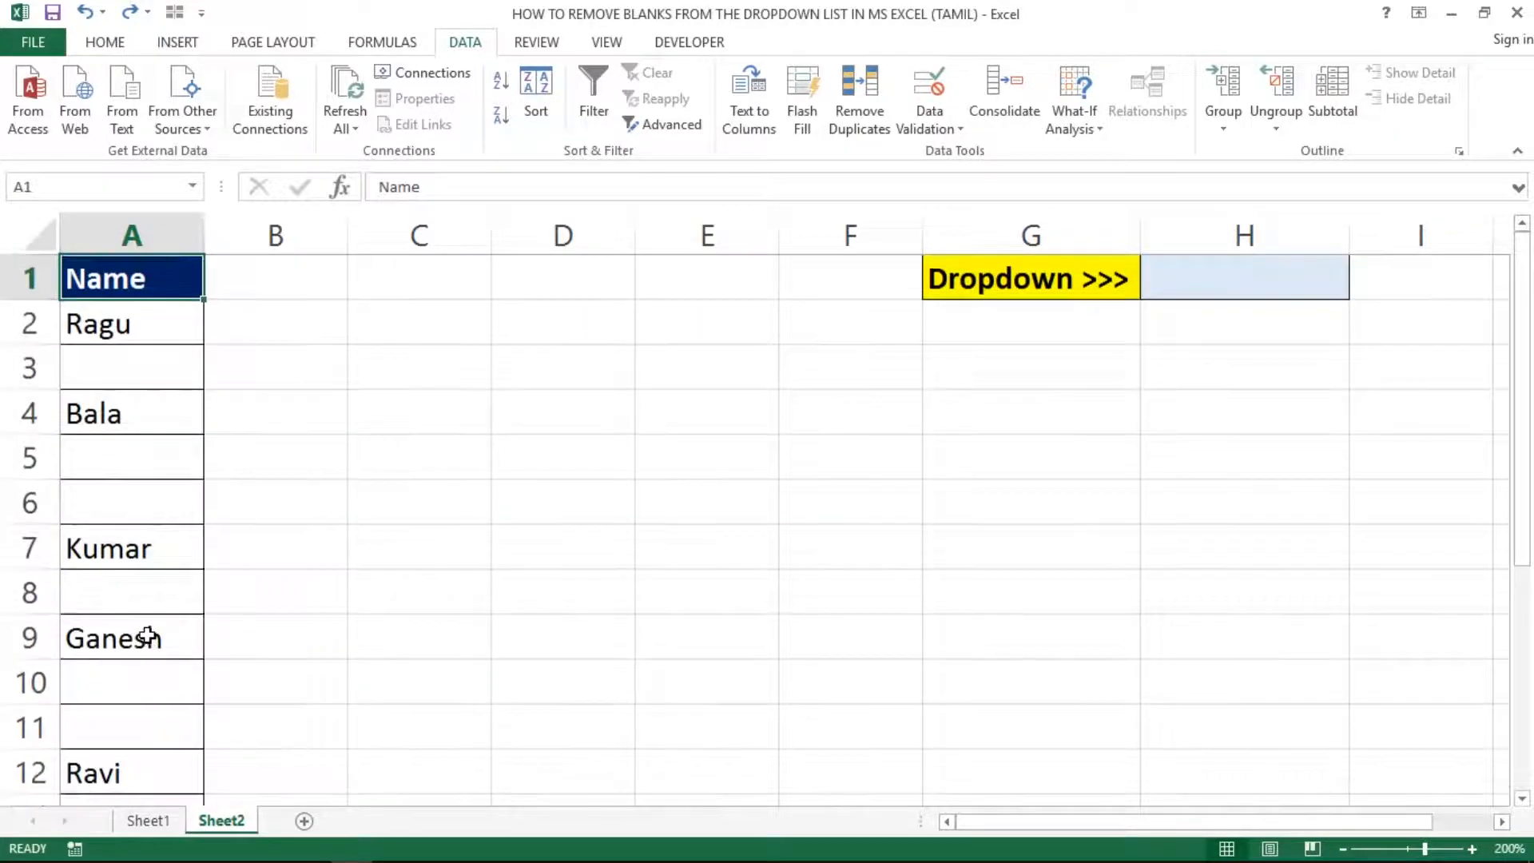
{"action": "key", "text": "Down"}
{"action": "key", "text": "Down"}
{"action": "key", "text": "Down"}
{"action": "key", "text": "Up"}
{"action": "key", "text": "Up"}
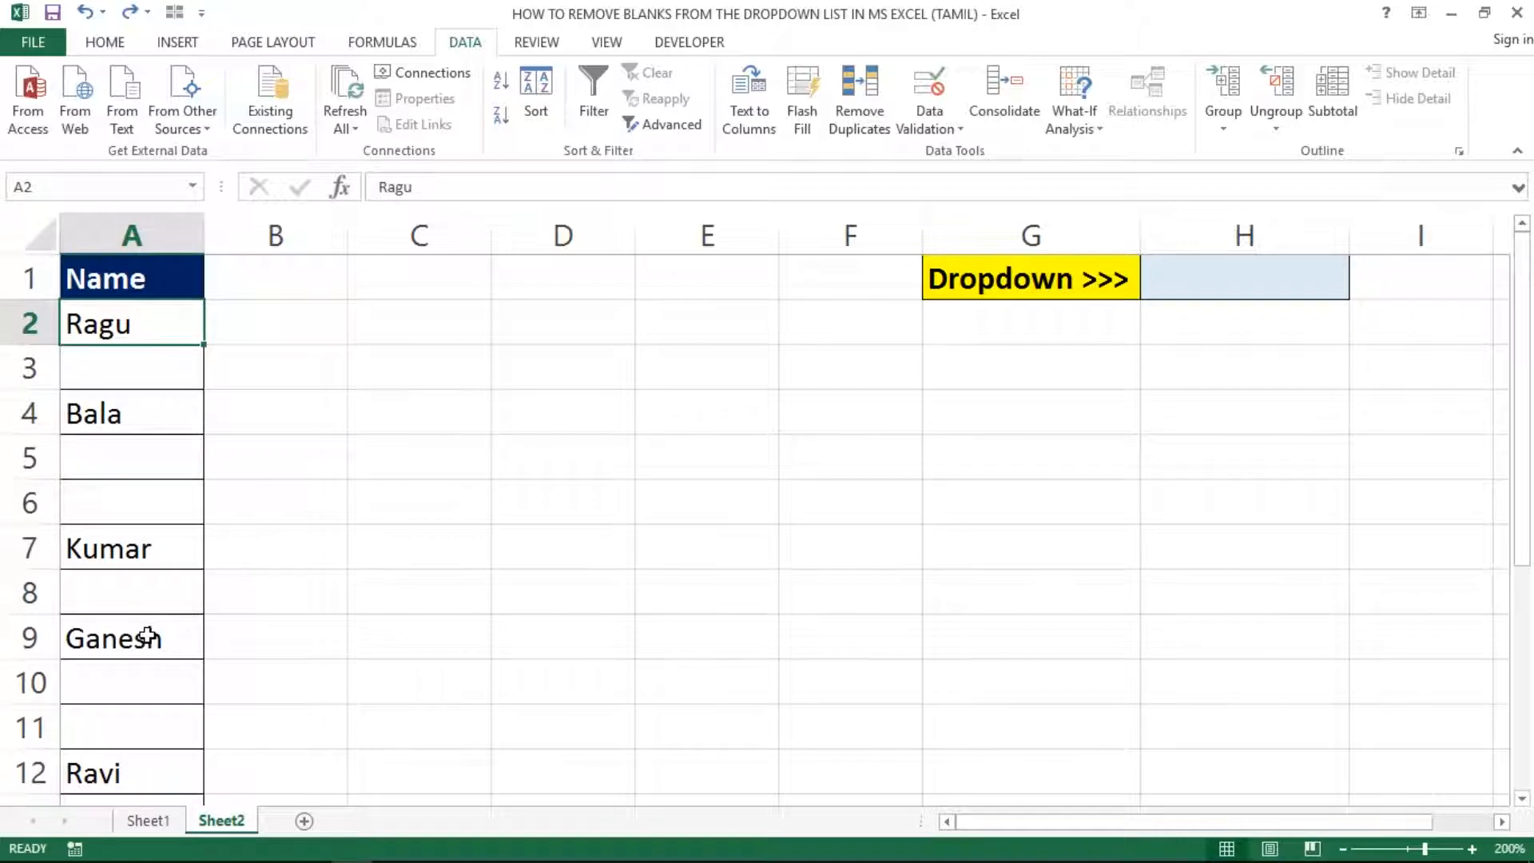
Step: Enter an additional first name in the blank cell A6
{"action": "key", "text": "Down"}
{"action": "key", "text": "Down"}
{"action": "key", "text": "Down"}
{"action": "key", "text": "Down"}
{"action": "key", "text": "Down"}
{"action": "key", "text": "Down"}
{"action": "key", "text": "Down"}
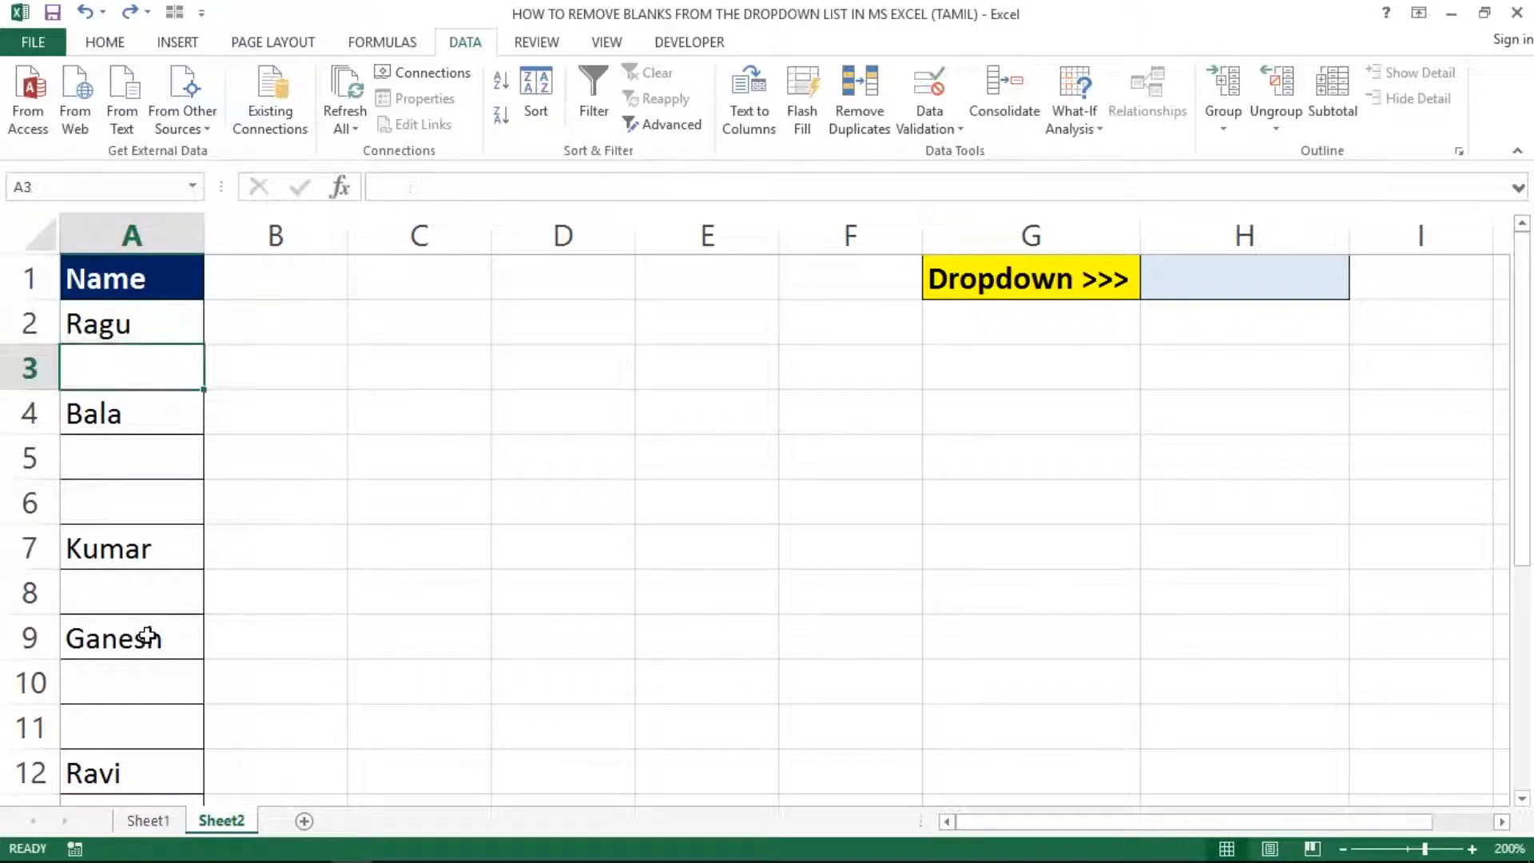
{"action": "key", "text": "Up"}
{"action": "key", "text": "Up"}
{"action": "key", "text": "Up"}
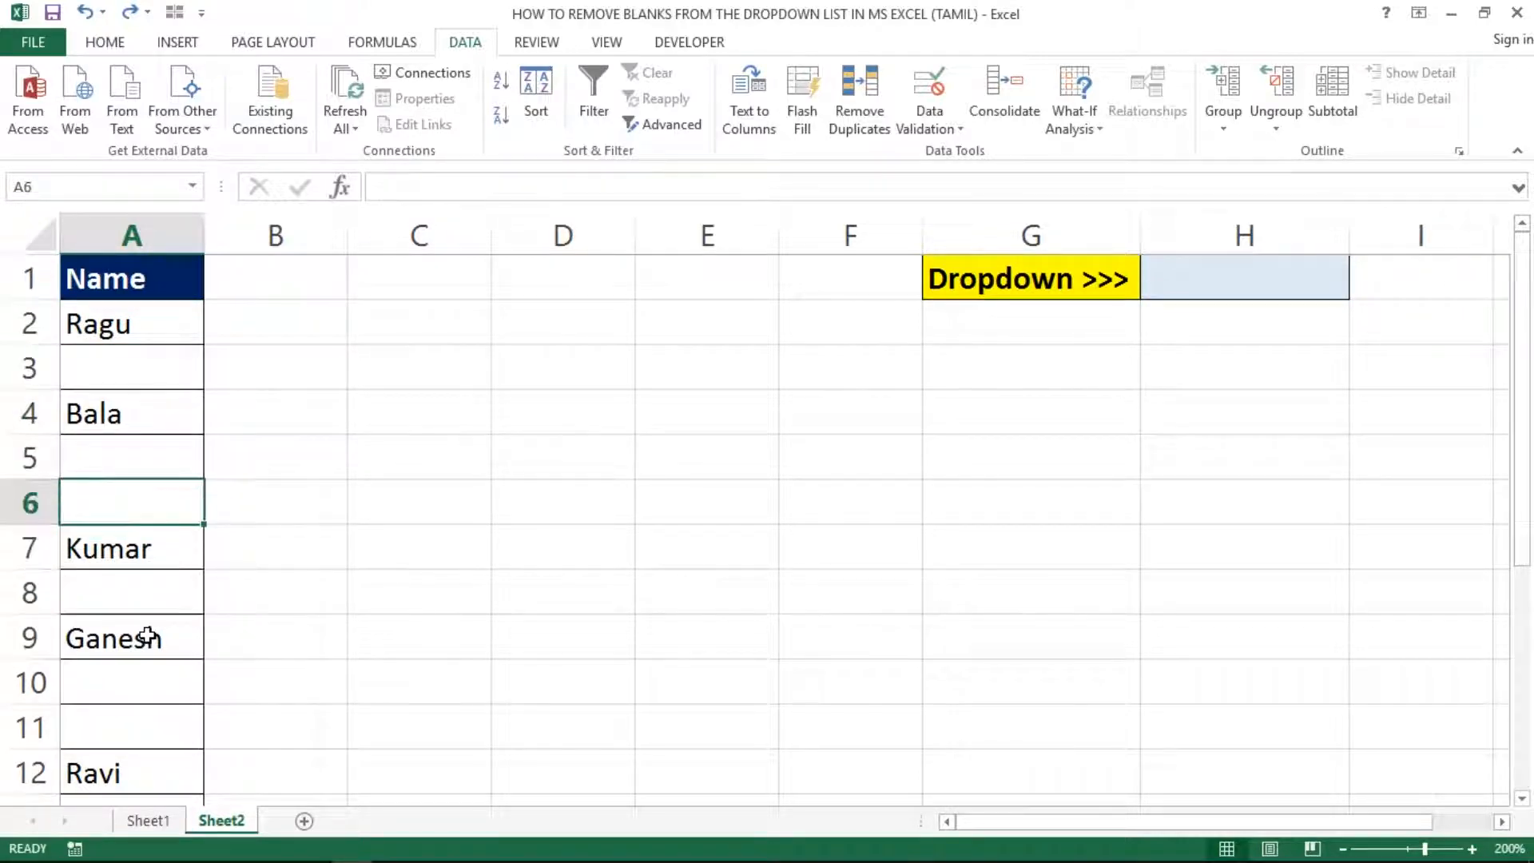
{"action": "type", "text": "jaye"}
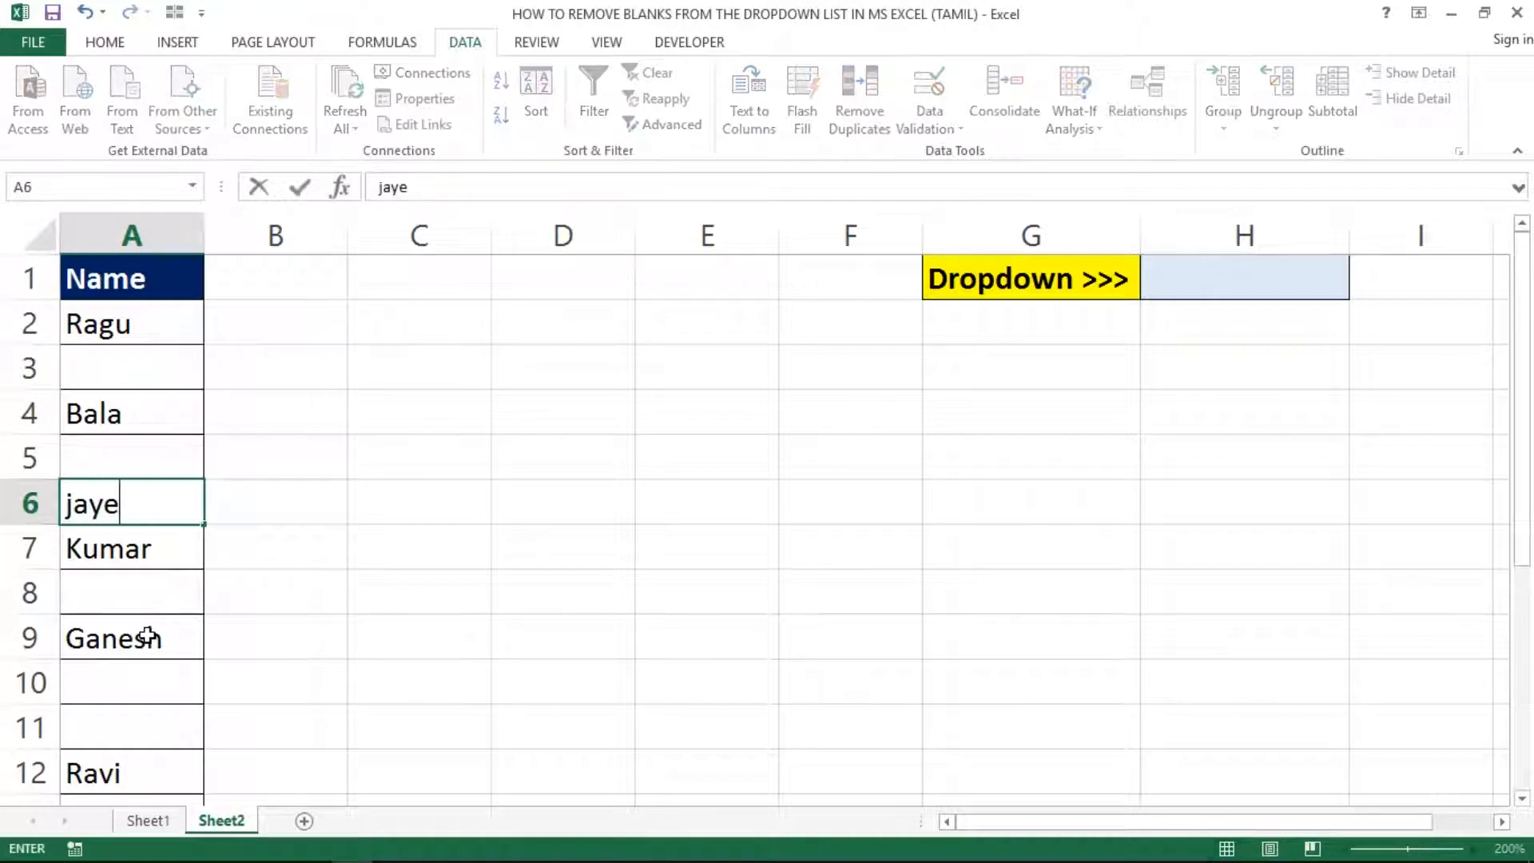
{"action": "key", "text": "BackSpace"}
{"action": "key", "text": "BackSpace"}
{"action": "key", "text": "BackSpace"}
{"action": "key", "text": "BackSpace"}
{"action": "type", "text": "Jayes"}
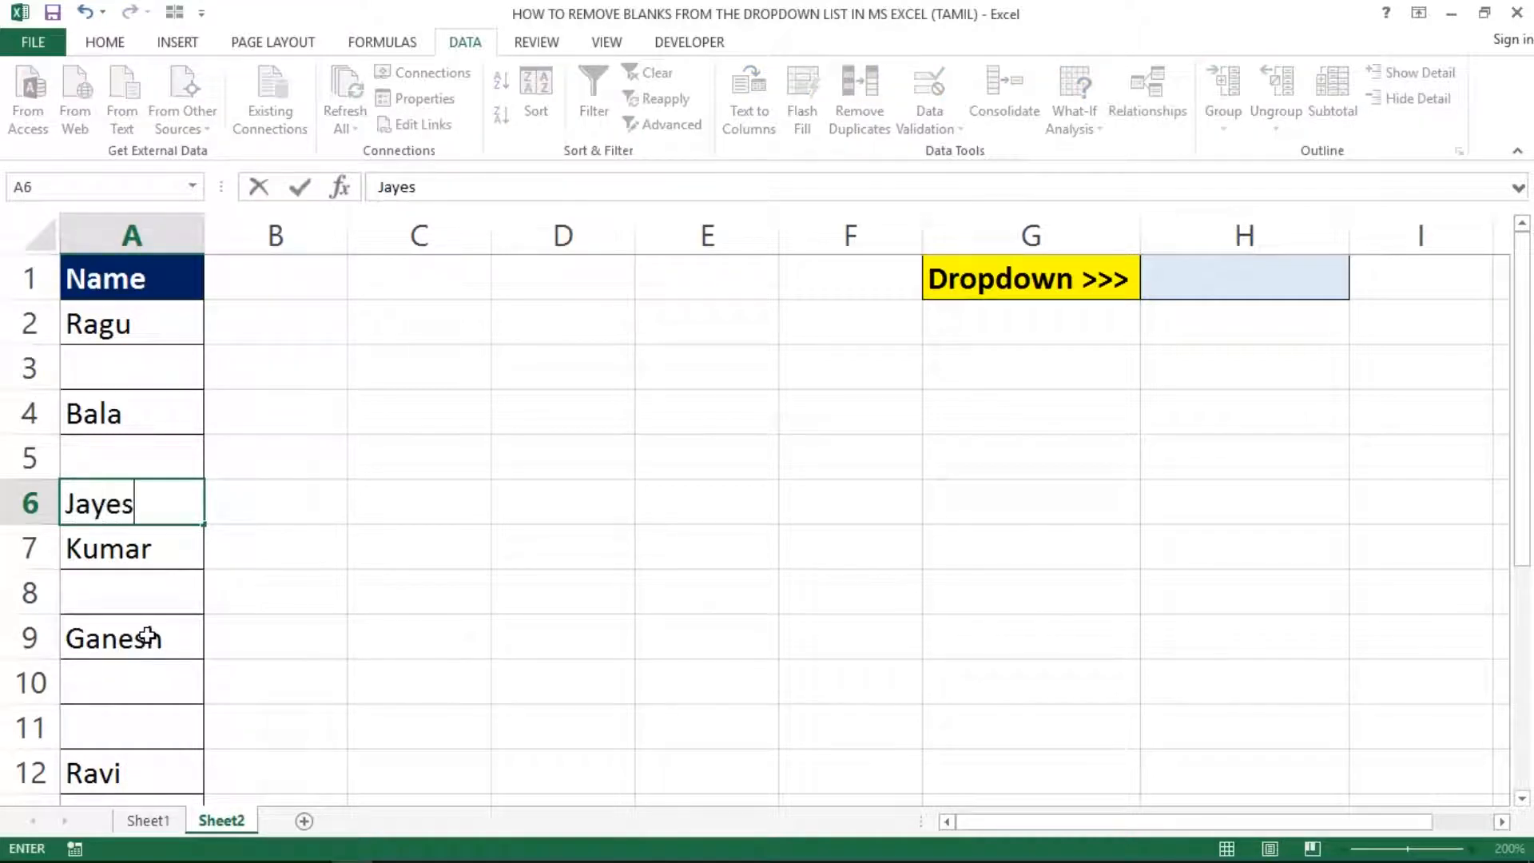
{"action": "type", "text": "h"}
{"action": "key", "text": "Return"}
Step: Enter another first name in the blank cell A11
{"action": "key", "text": "Down"}
{"action": "key", "text": "Down"}
{"action": "key", "text": "Down"}
{"action": "key", "text": "Down"}
{"action": "key", "text": "Down"}
{"action": "key", "text": "Down"}
{"action": "key", "text": "Down"}
{"action": "key", "text": "Down"}
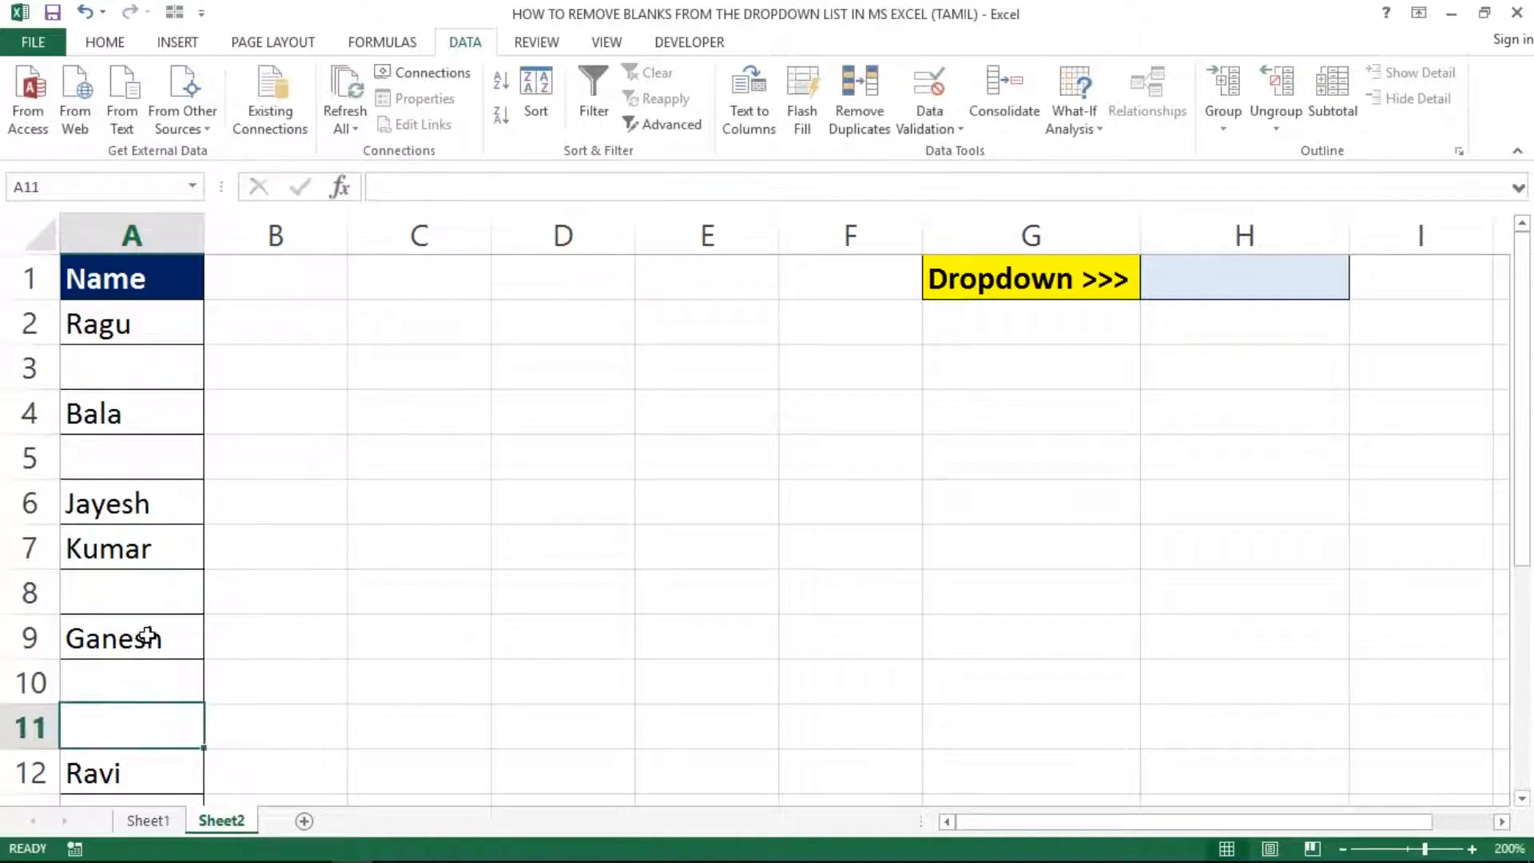
{"action": "key", "text": "Down"}
{"action": "key", "text": "Up"}
{"action": "key", "text": "Up"}
{"action": "key", "text": "Up"}
{"action": "key", "text": "Up"}
{"action": "key", "text": "Up"}
{"action": "key", "text": "Up"}
{"action": "key", "text": "Up"}
{"action": "key", "text": "Up"}
{"action": "key", "text": "Up"}
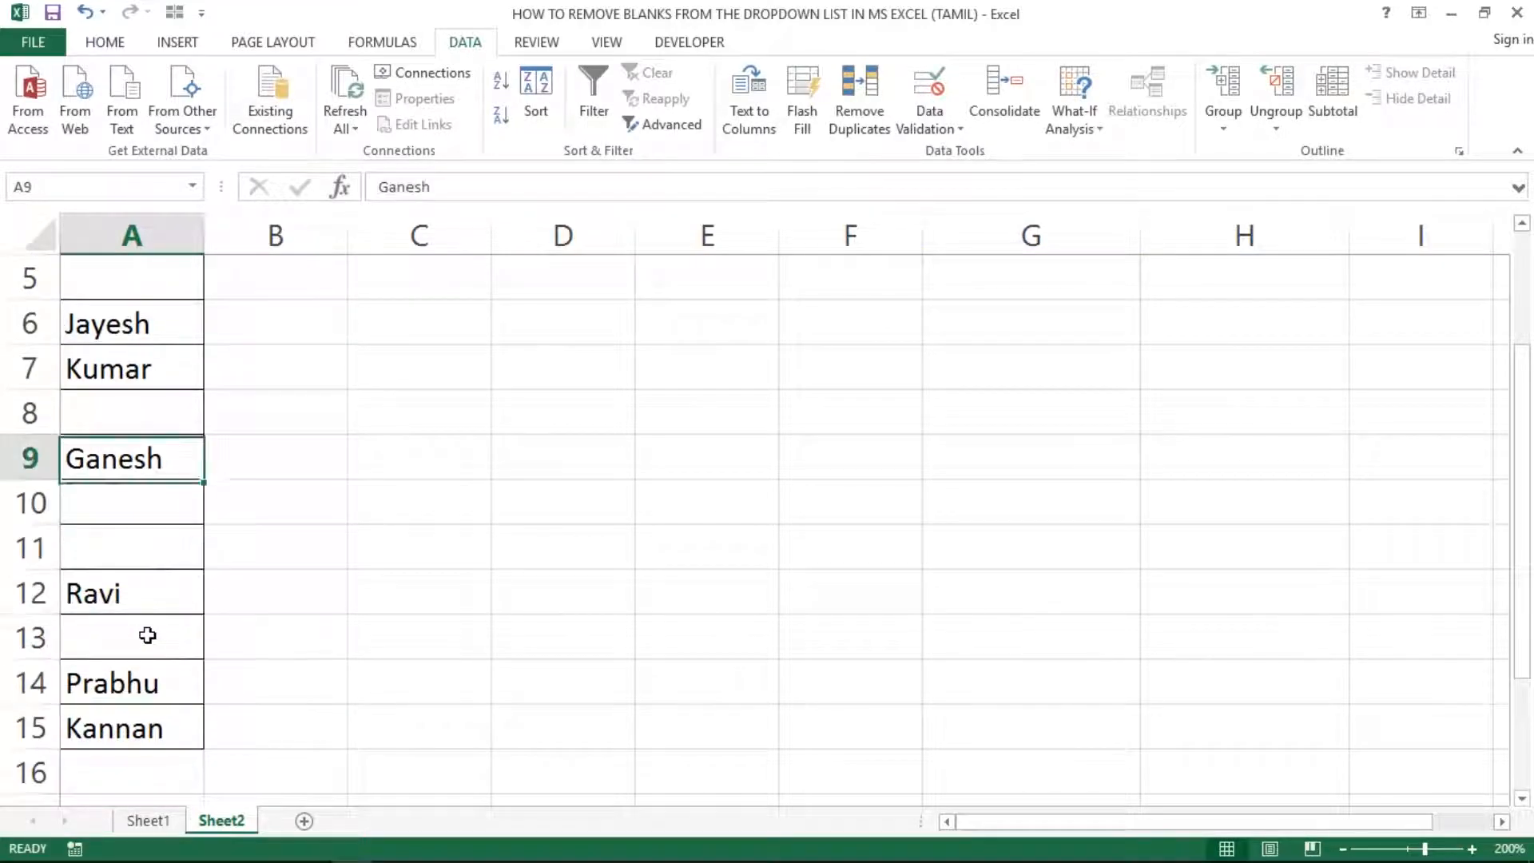
{"action": "key", "text": "Up"}
{"action": "key", "text": "Up"}
{"action": "key", "text": "Up"}
{"action": "key", "text": "Up"}
{"action": "key", "text": "Up"}
{"action": "key", "text": "Up"}
{"action": "key", "text": "Down"}
{"action": "key", "text": "Down"}
{"action": "key", "text": "Down"}
{"action": "key", "text": "Down"}
{"action": "key", "text": "Down"}
{"action": "key", "text": "Down"}
{"action": "key", "text": "Down"}
{"action": "key", "text": "Down"}
{"action": "key", "text": "Down"}
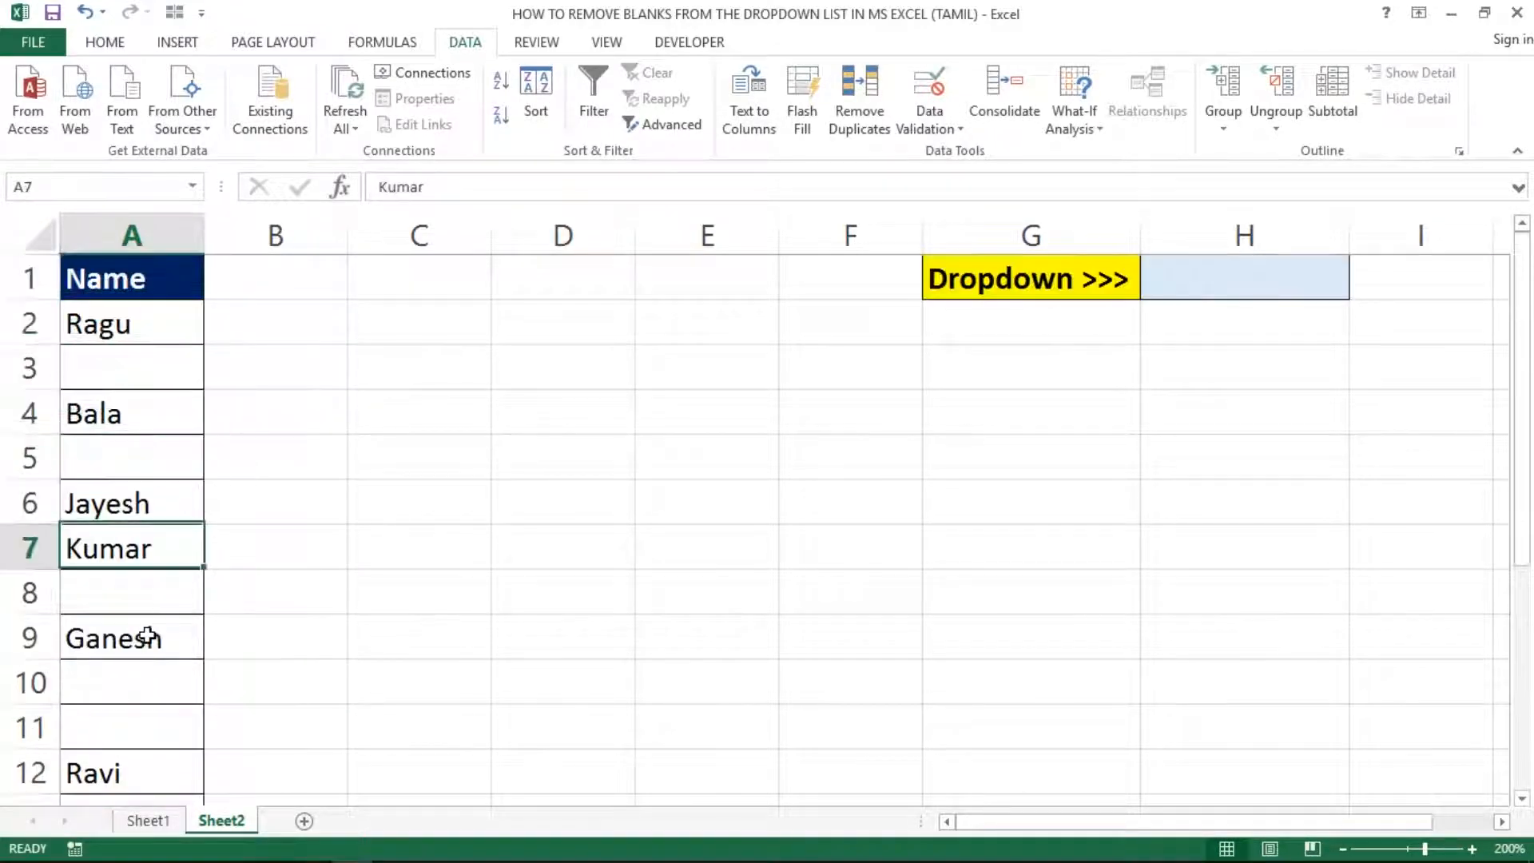
{"action": "key", "text": "Down"}
{"action": "type", "text": "Na"}
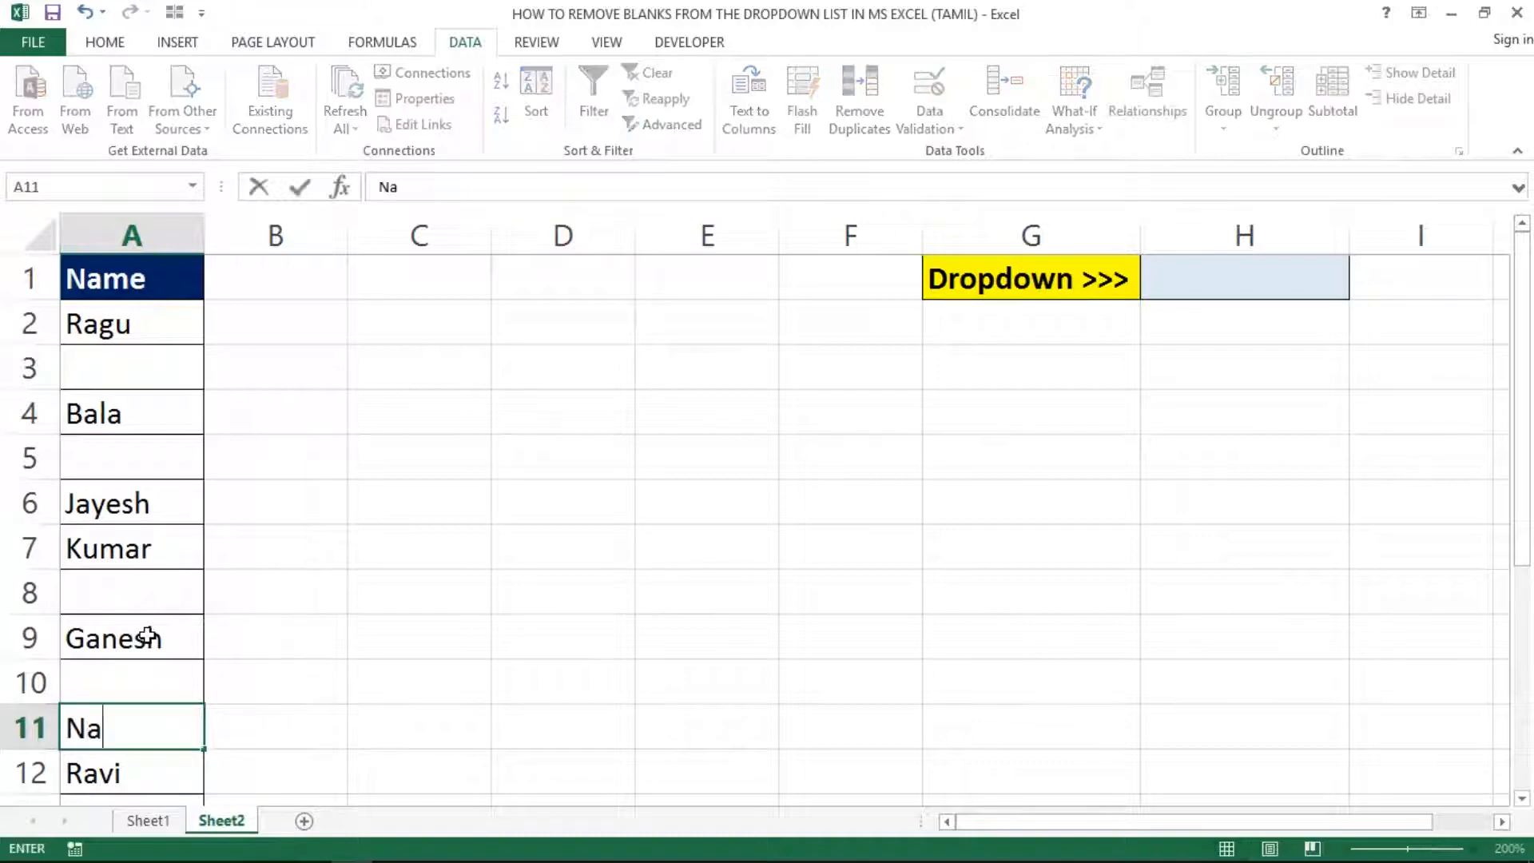
{"action": "type", "text": "veen"}
{"action": "key", "text": "Return"}
Step: Enter the header Helper-1 in B1, next to the Name header
{"action": "key", "text": "Up"}
{"action": "key", "text": "Up"}
{"action": "key", "text": "Up"}
{"action": "key", "text": "Up"}
{"action": "key", "text": "Up"}
{"action": "key", "text": "Up"}
{"action": "key", "text": "Up"}
{"action": "key", "text": "Up"}
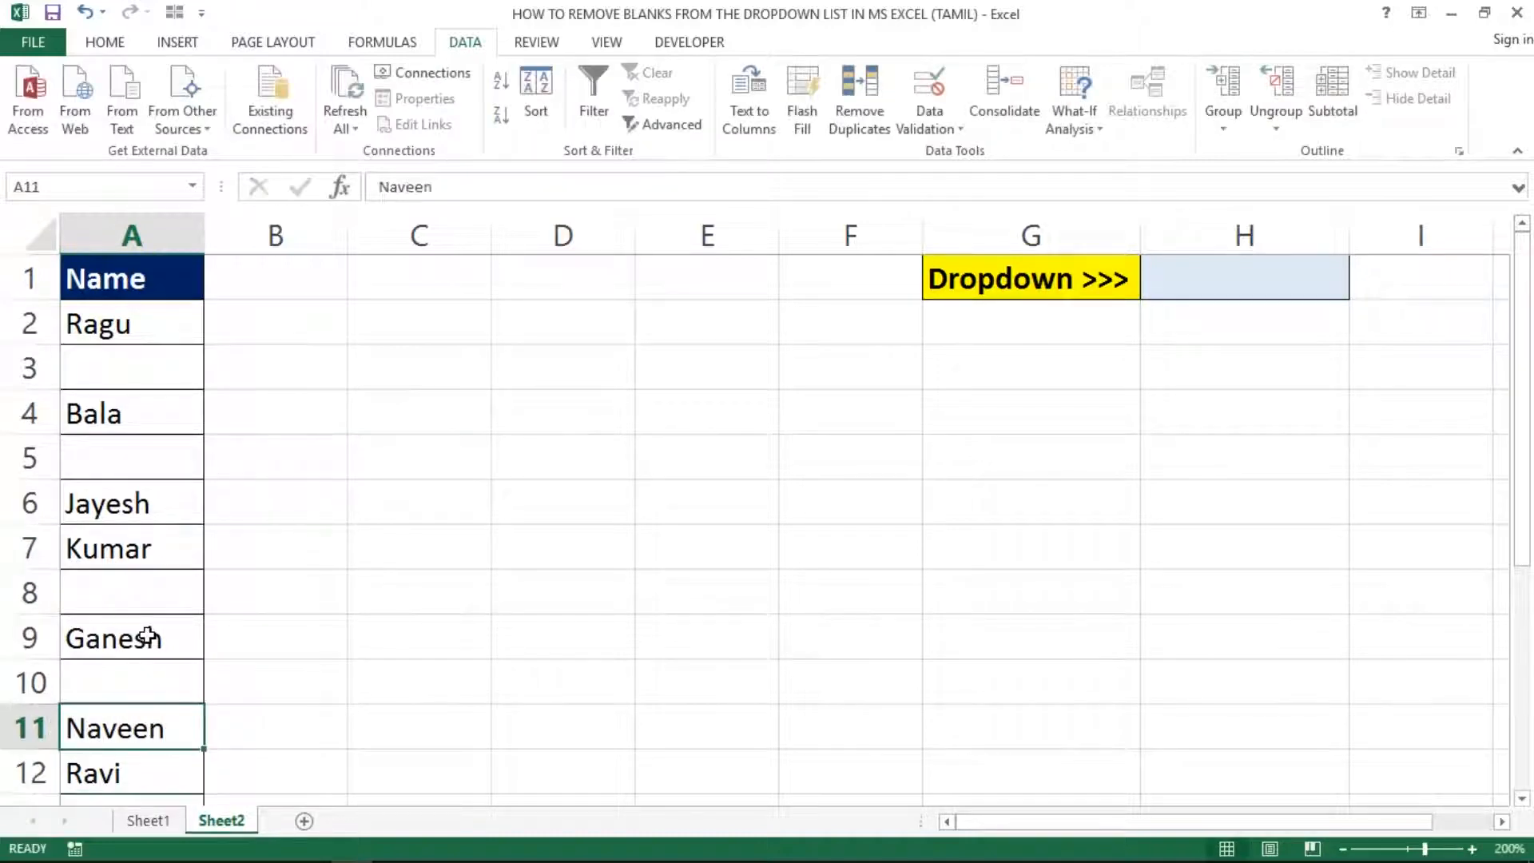
{"action": "key", "text": "Up"}
{"action": "key", "text": "Up"}
{"action": "key", "text": "Right"}
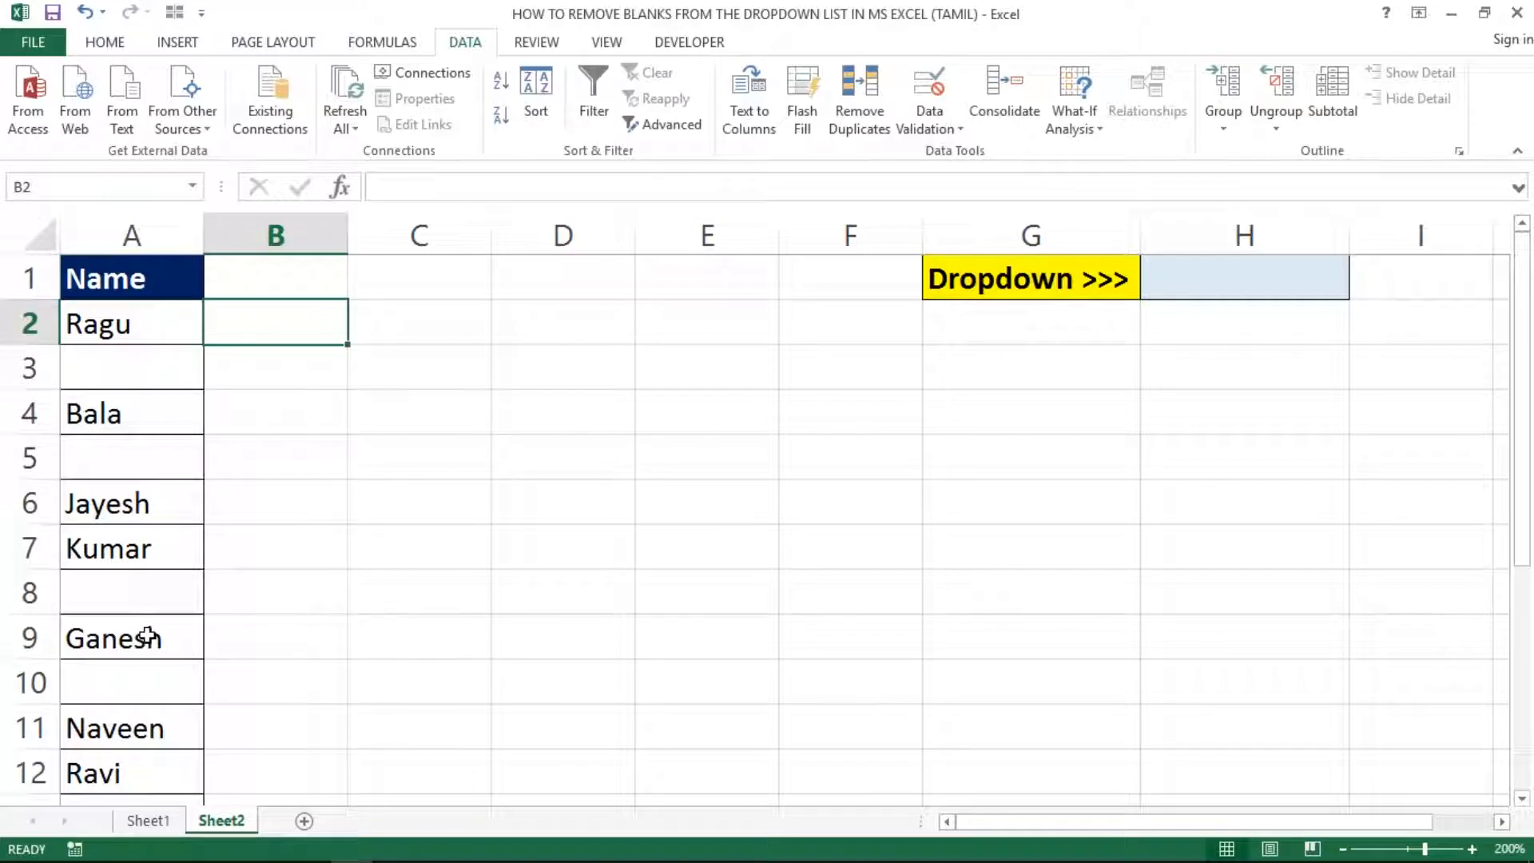
{"action": "key", "text": "Up"}
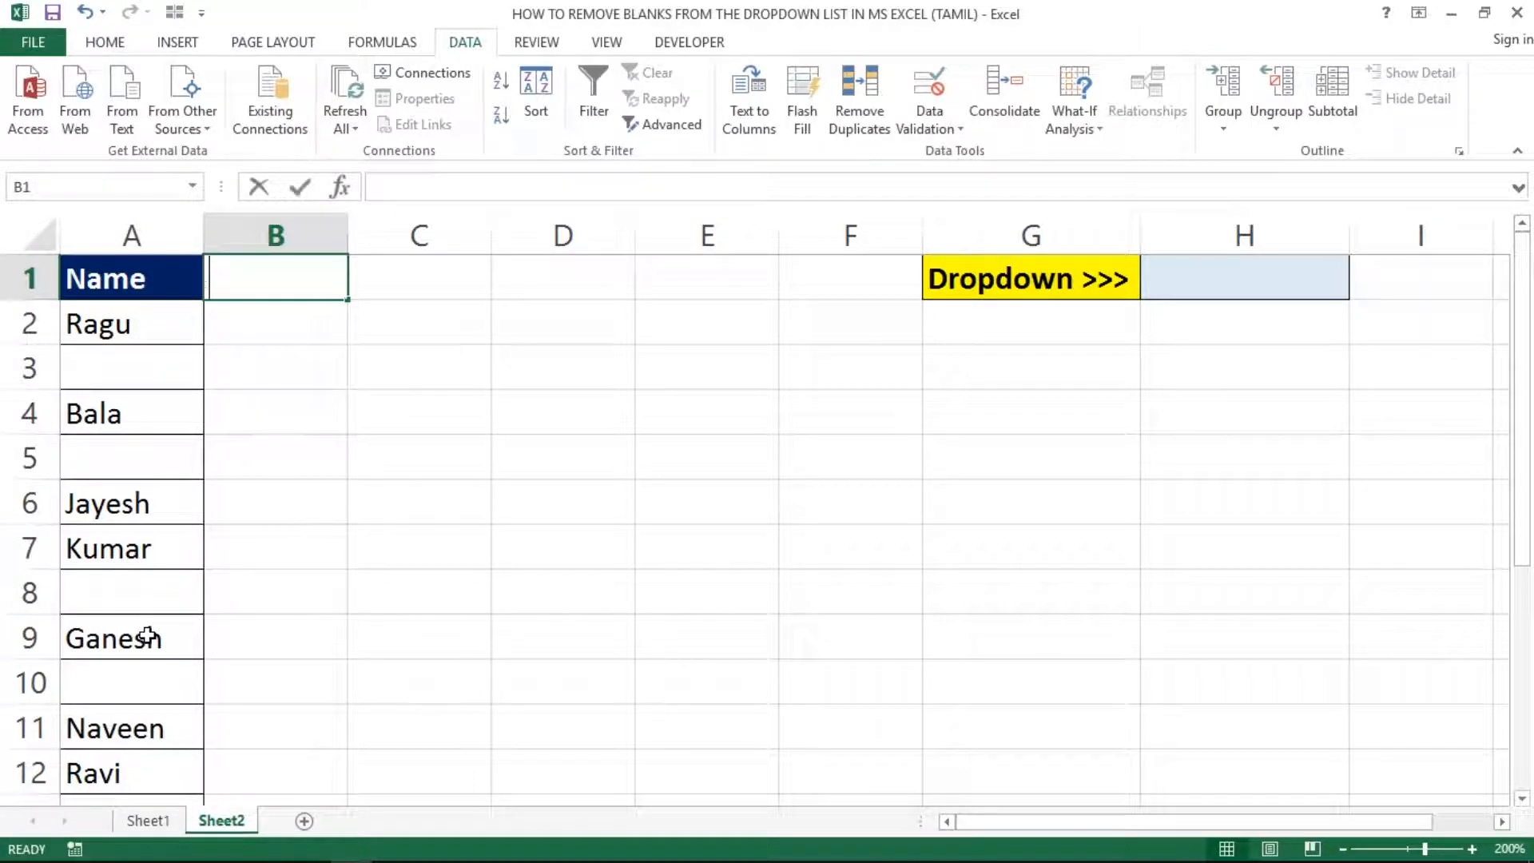
{"action": "type", "text": "Hel"}
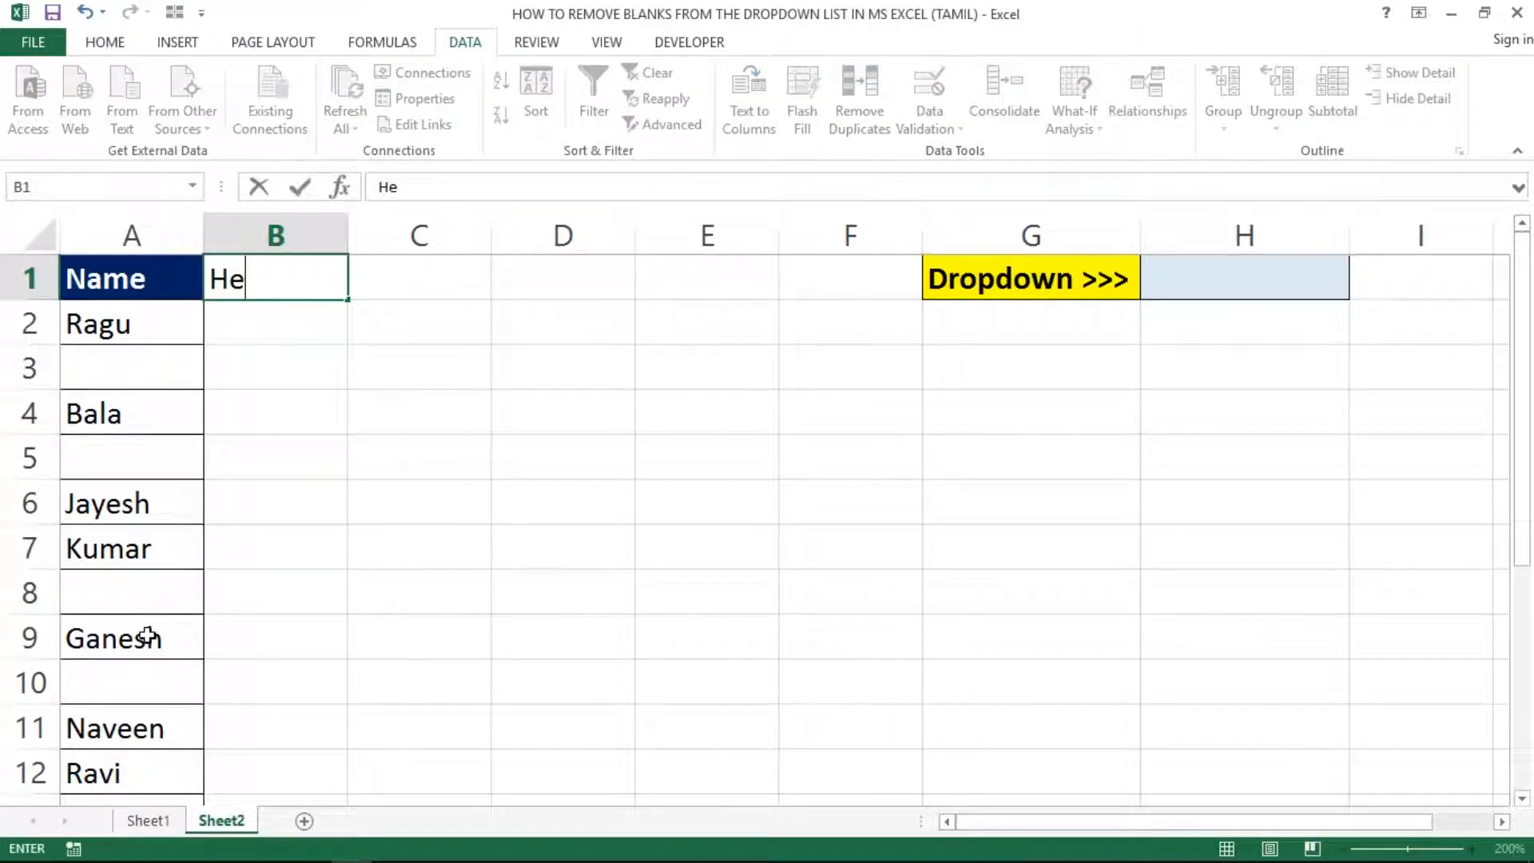
{"action": "type", "text": "per"}
{"action": "key", "text": "Return"}
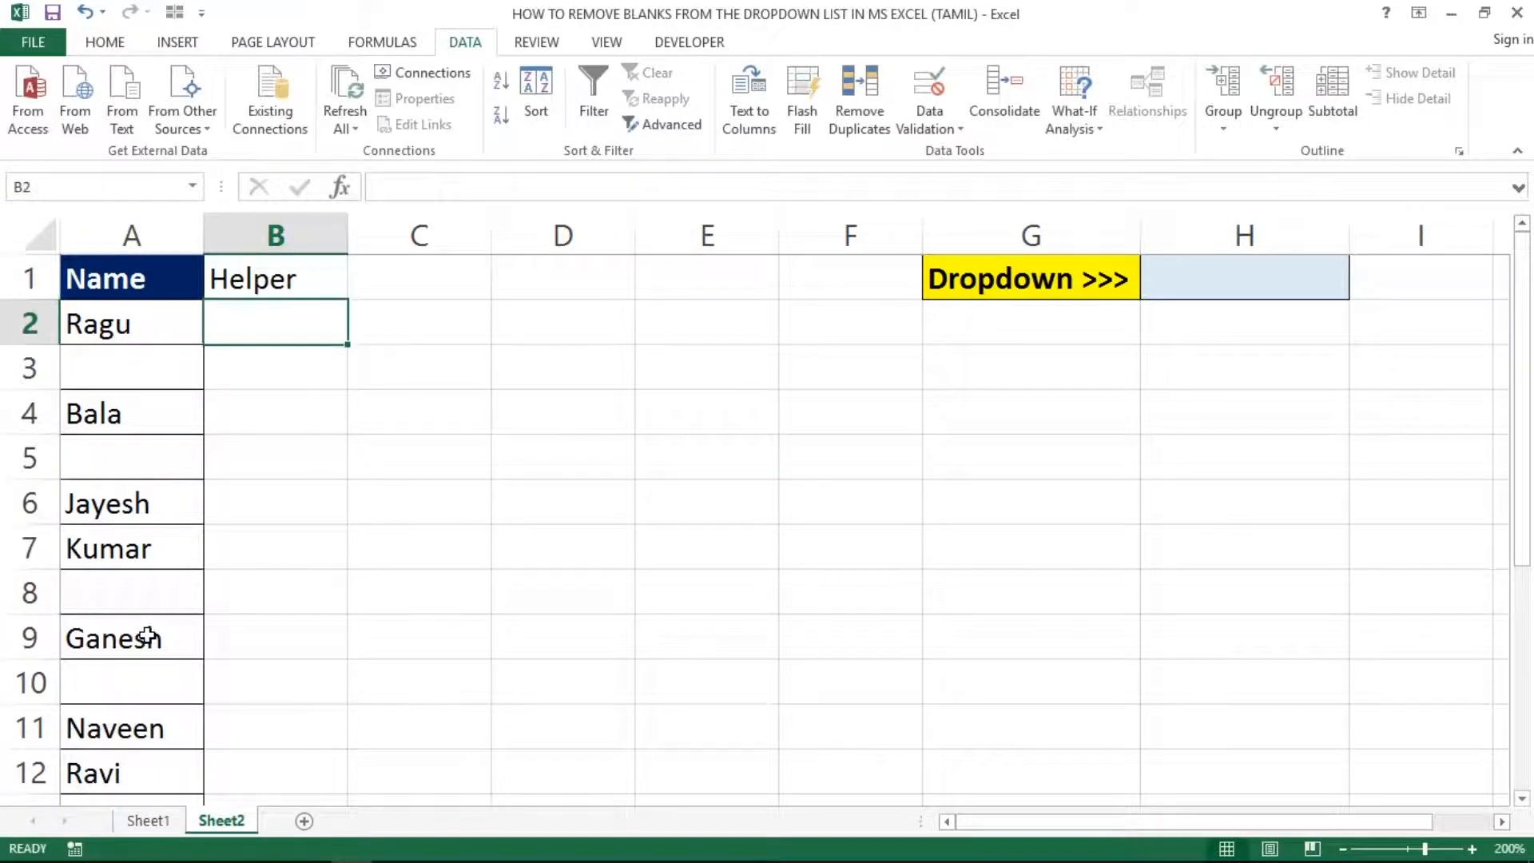
{"action": "key", "text": "Up"}
{"action": "key", "text": "F2"}
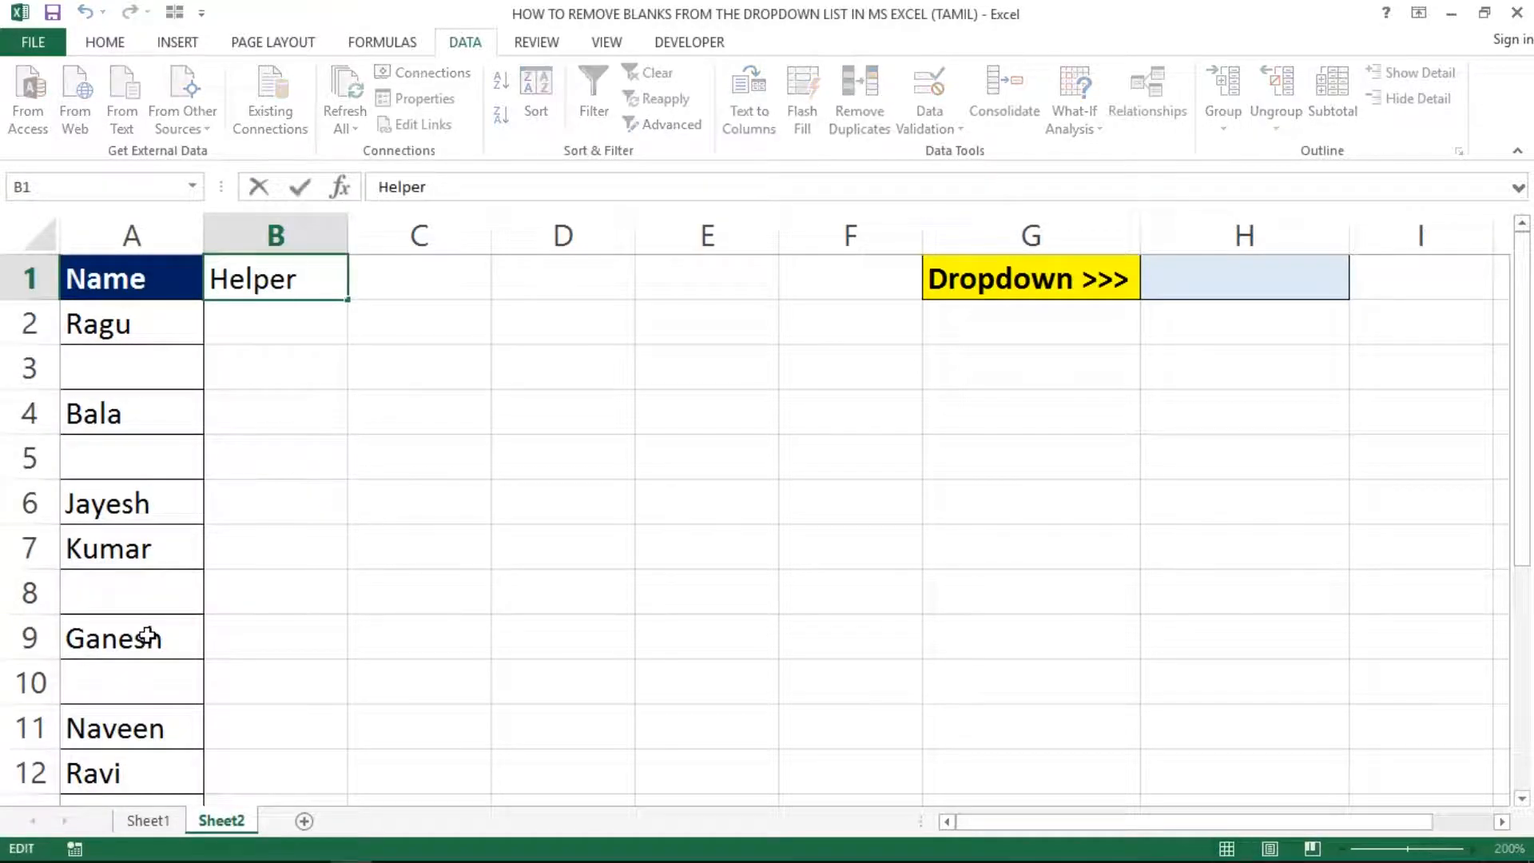
{"action": "type", "text": "-1"}
{"action": "key", "text": "Return"}
{"action": "key", "text": "Up"}
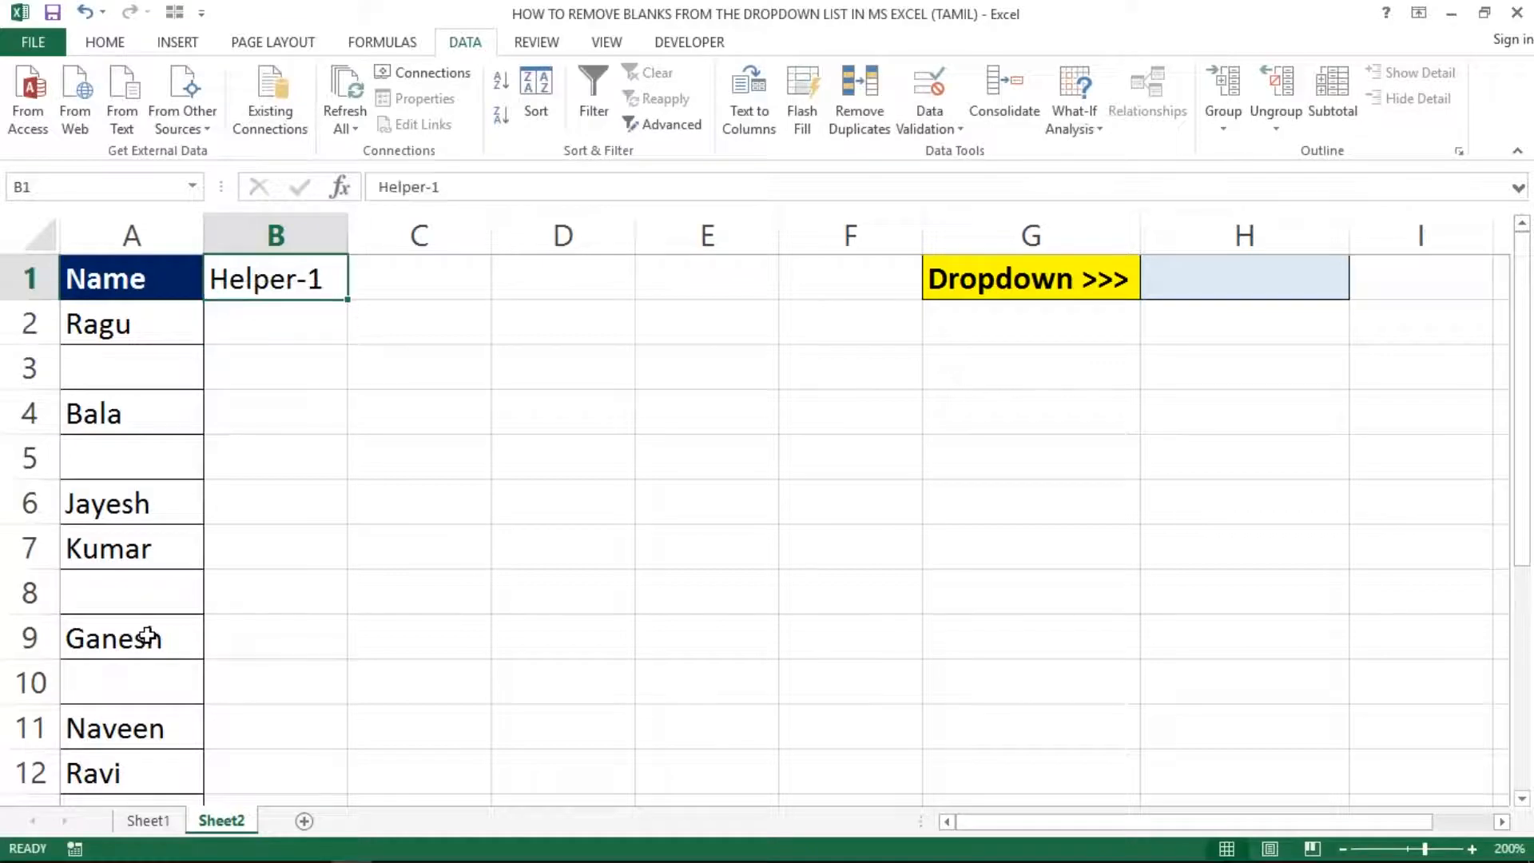
Step: Examine which rows of column A hold a name and which are blank, comparing them with the empty helper column
{"action": "key", "text": "Down"}
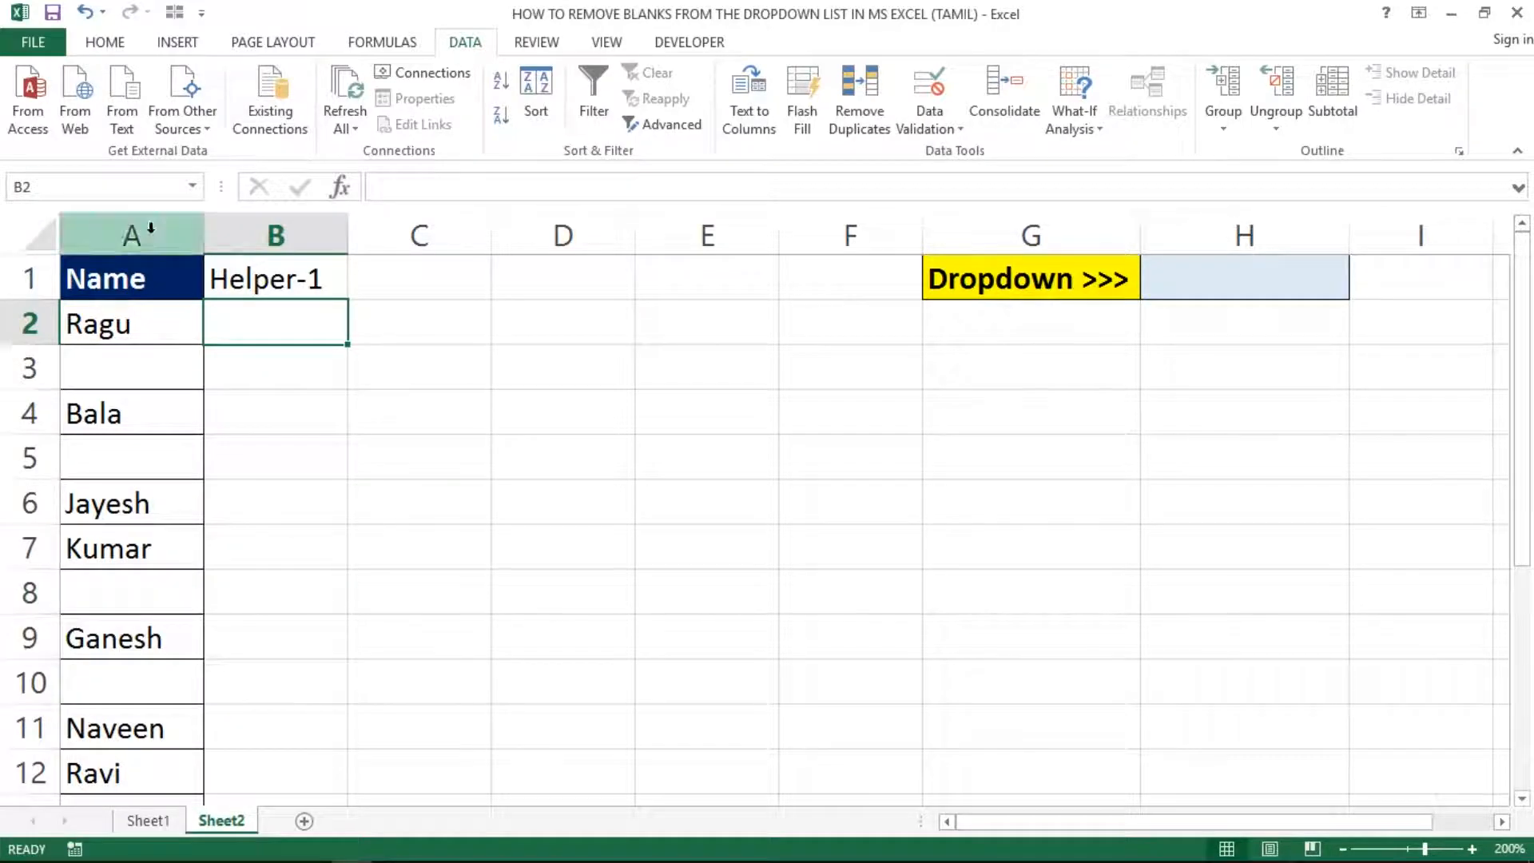
{"action": "left_click", "coordinate": [88, 324]}
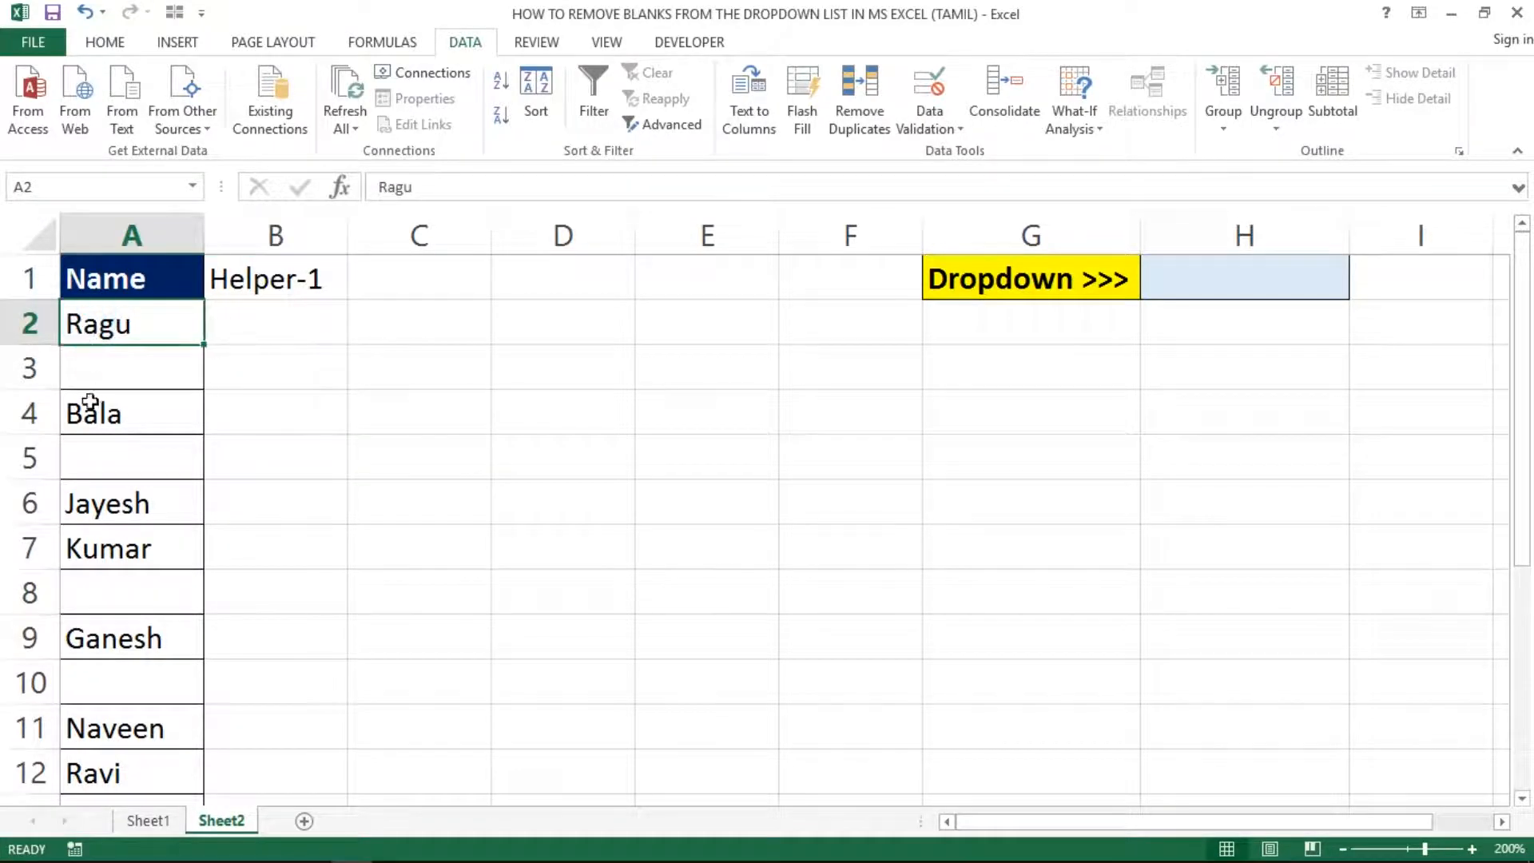
{"action": "left_click", "coordinate": [38, 326]}
{"action": "left_click", "coordinate": [256, 332]}
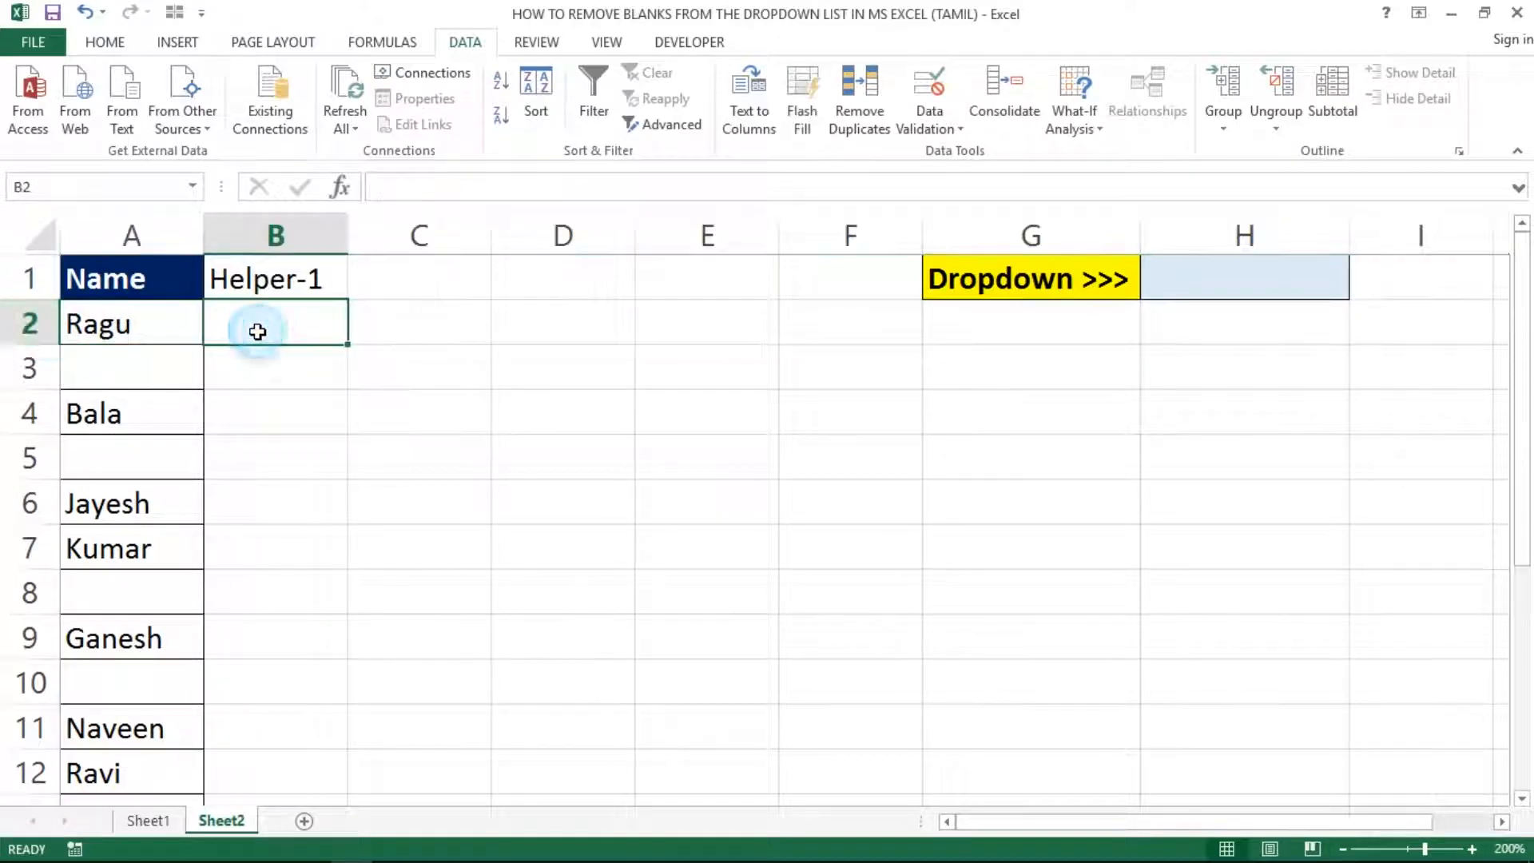
{"action": "left_click", "coordinate": [27, 414]}
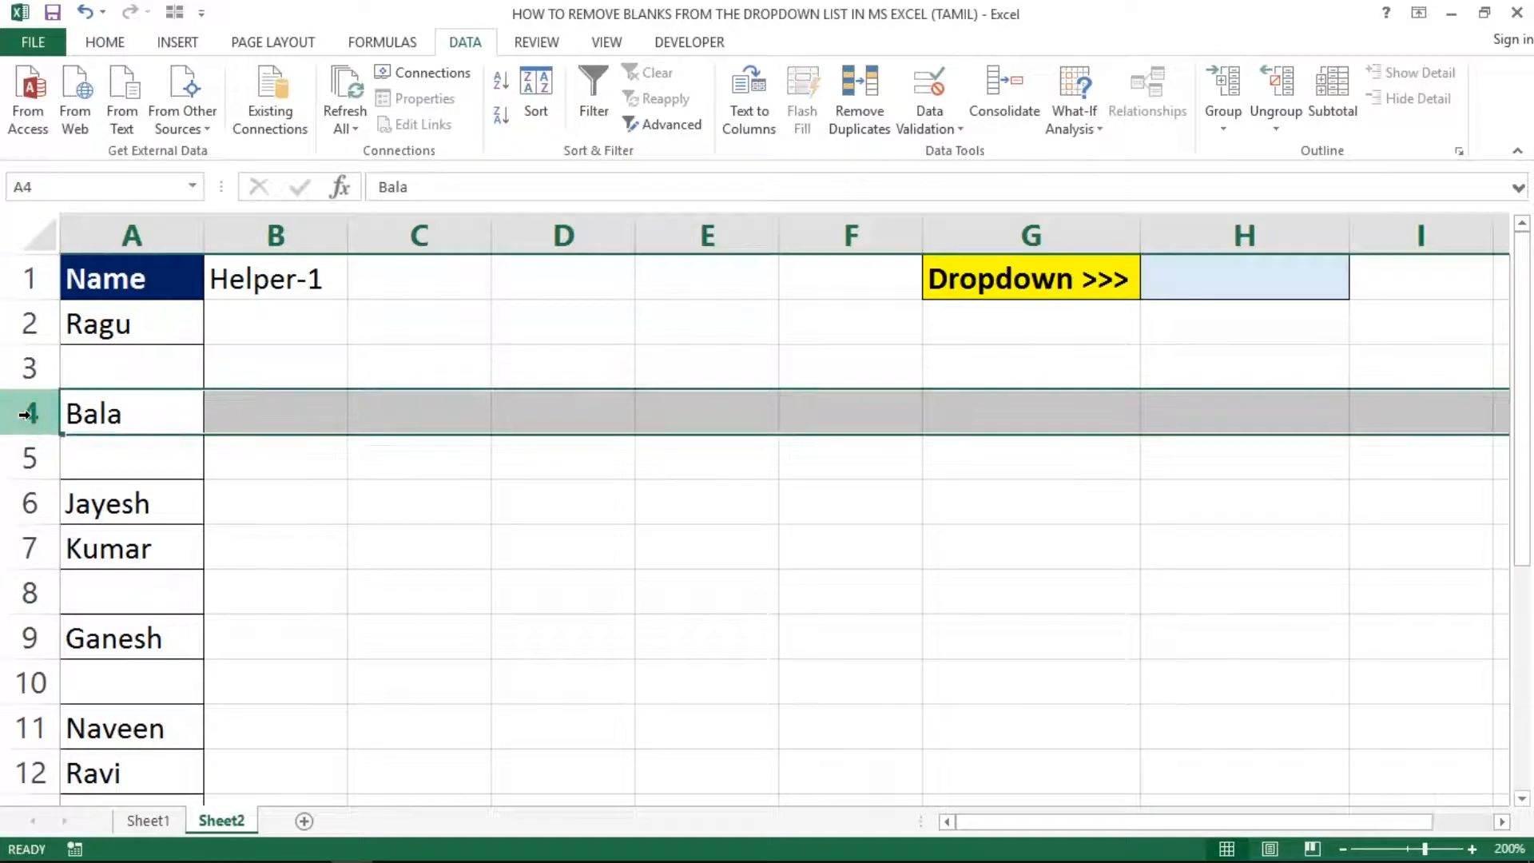
{"action": "left_click", "coordinate": [315, 421]}
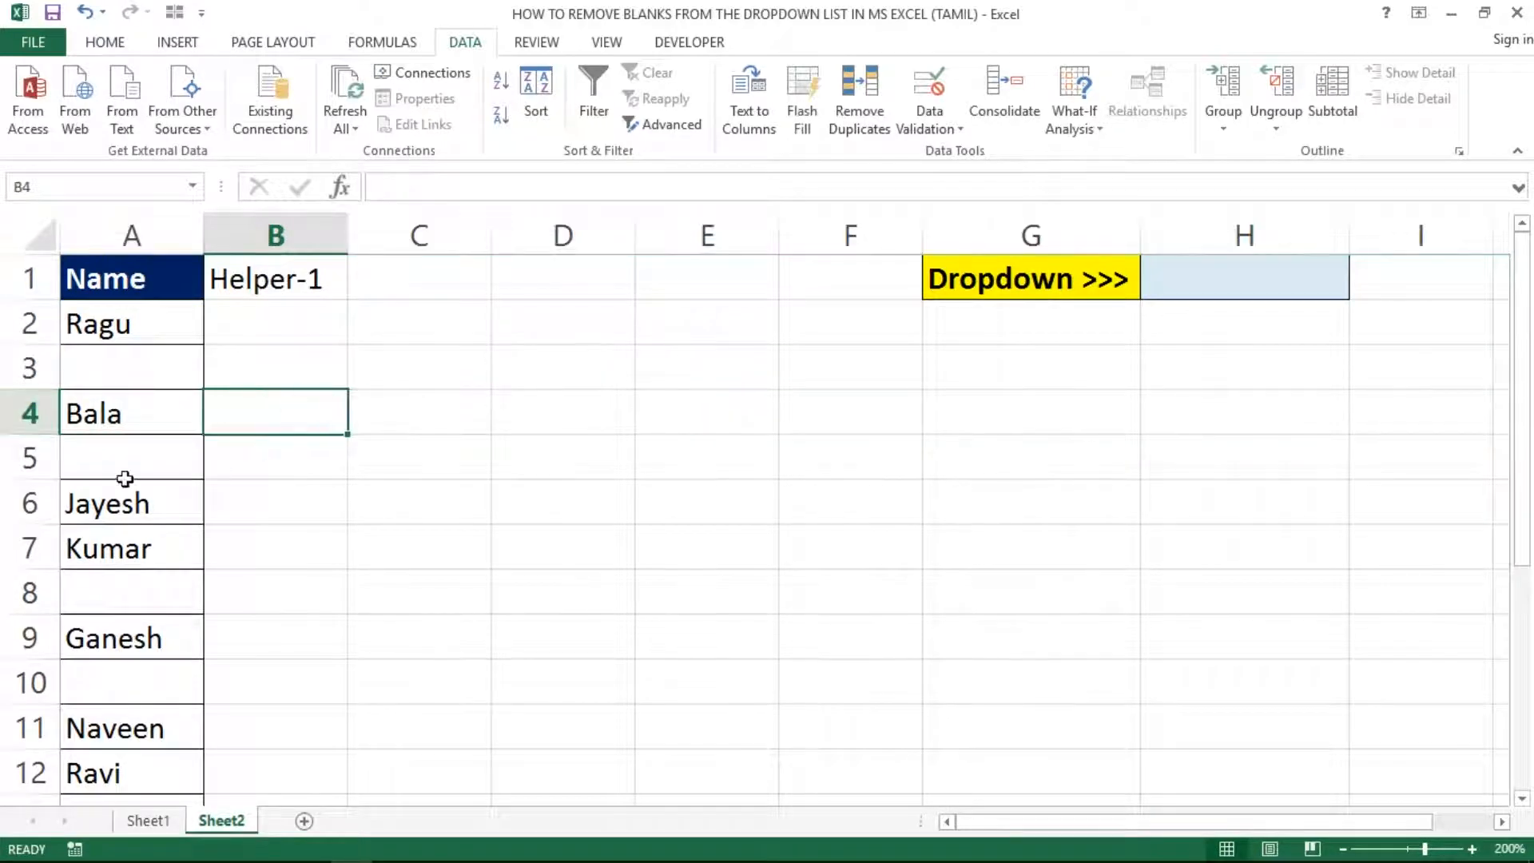
{"action": "left_click", "coordinate": [118, 471]}
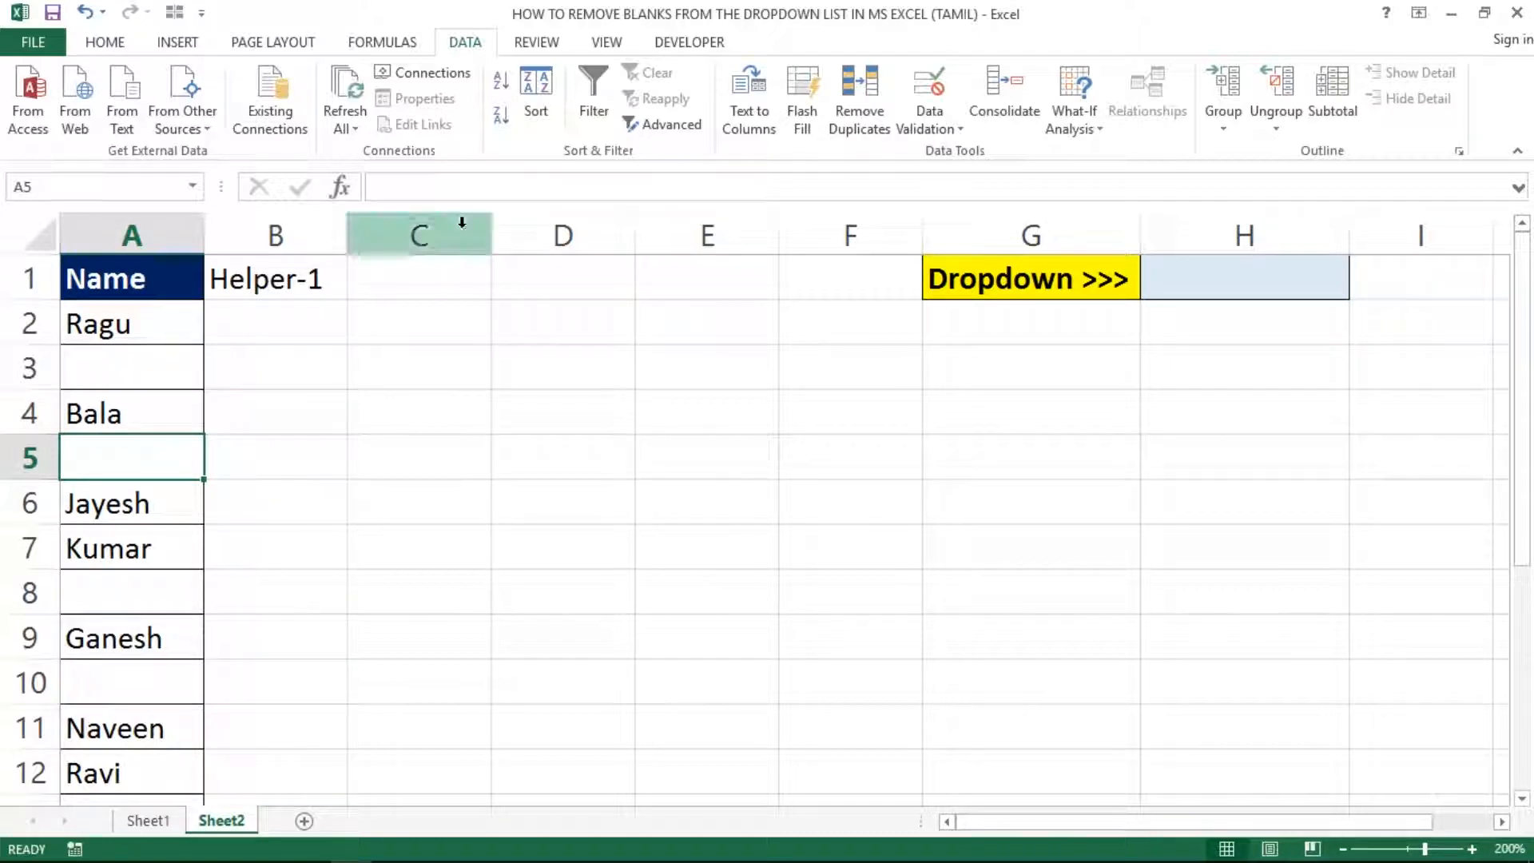
Step: Begin an IF formula in B2 whose logical test checks that A2 is not empty (A2<>"")
{"action": "left_click", "coordinate": [289, 317]}
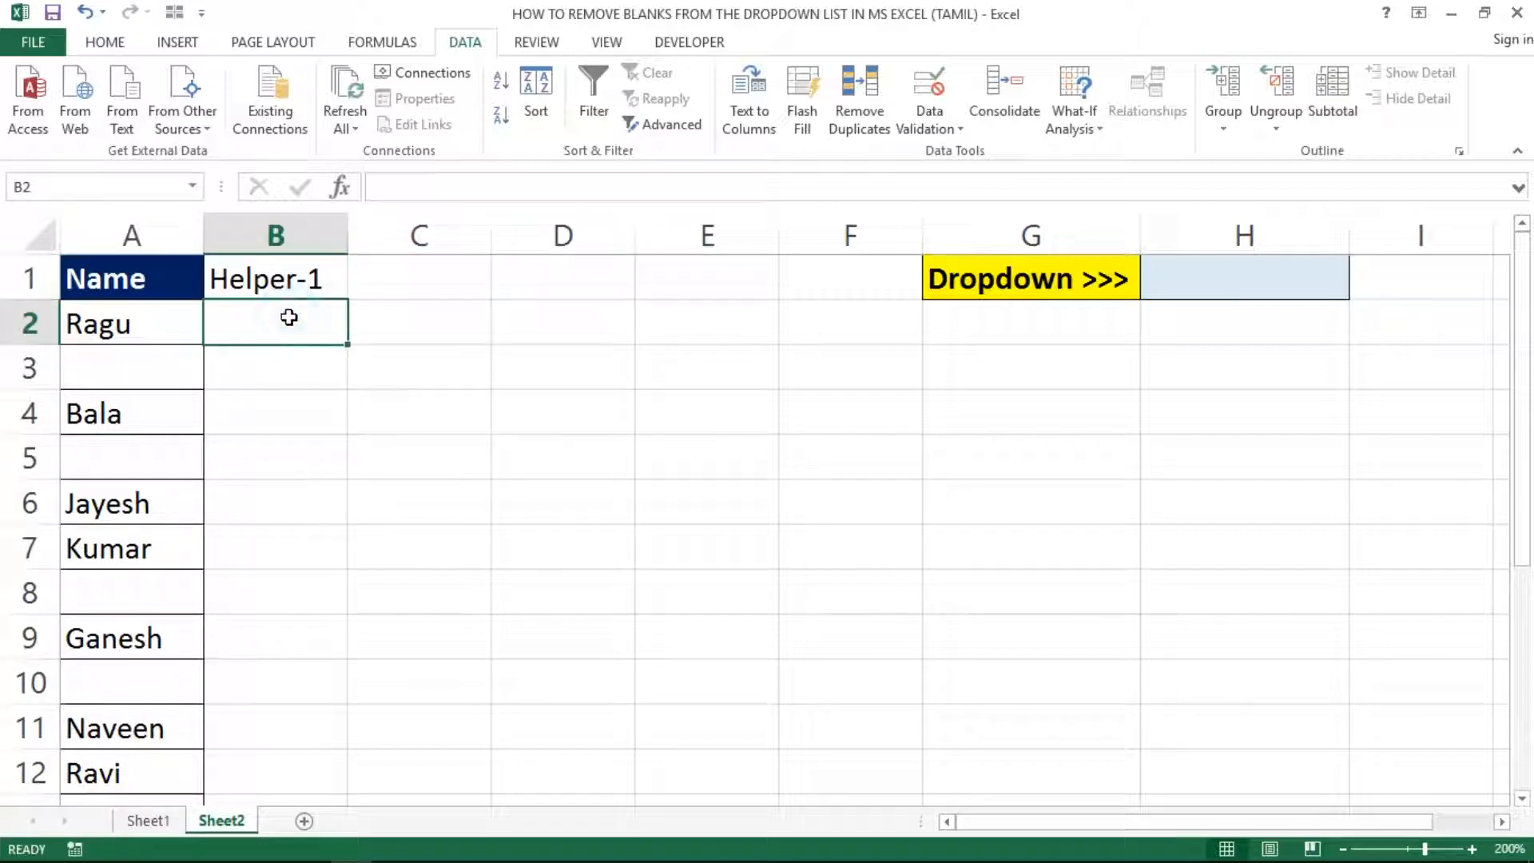
{"action": "type", "text": "=if"}
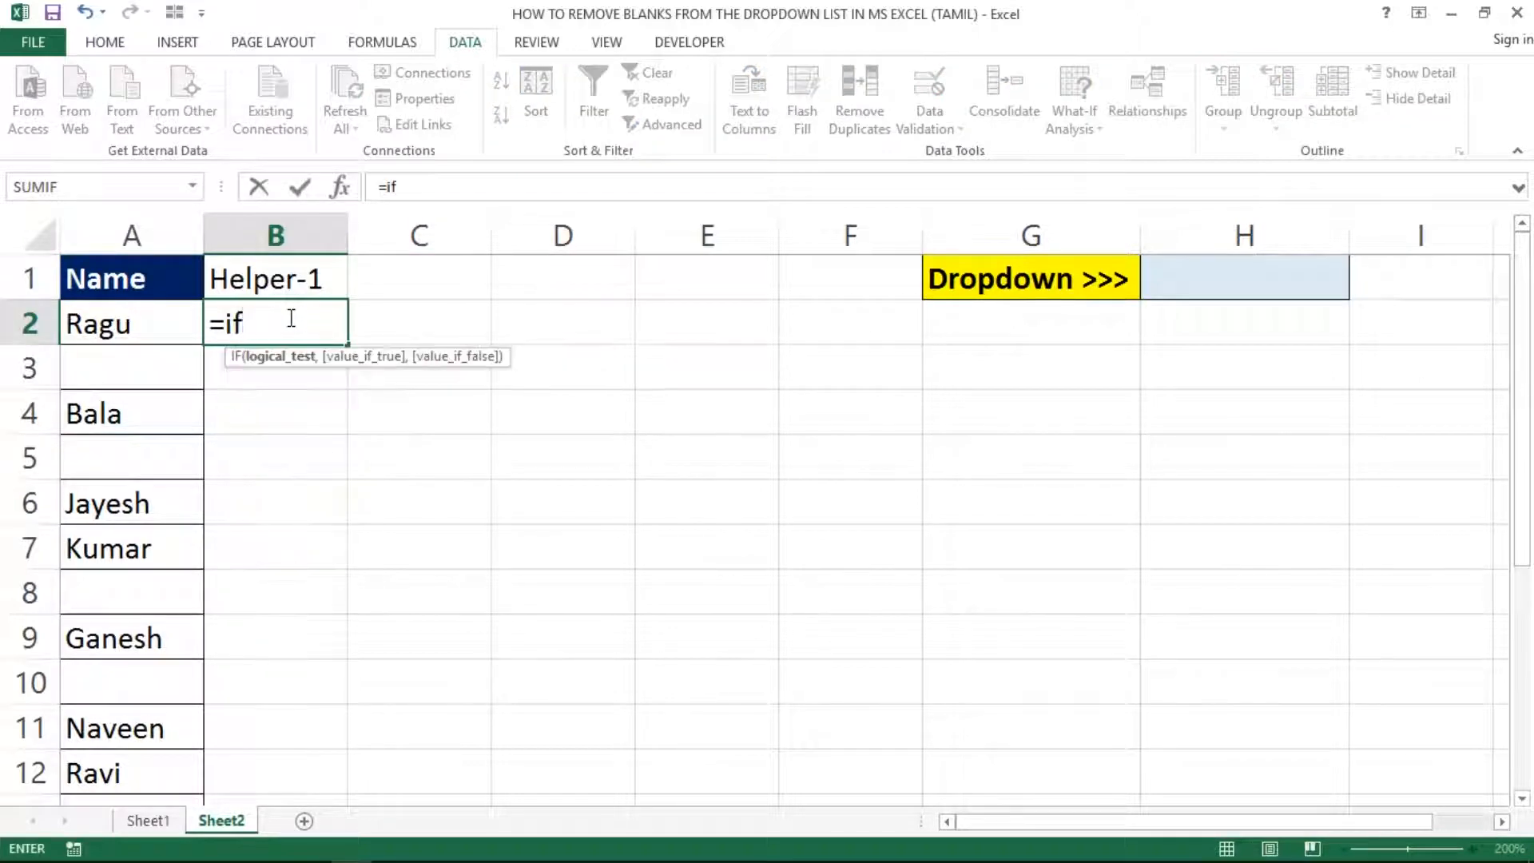
{"action": "key", "text": "Tab"}
{"action": "key", "text": "Left"}
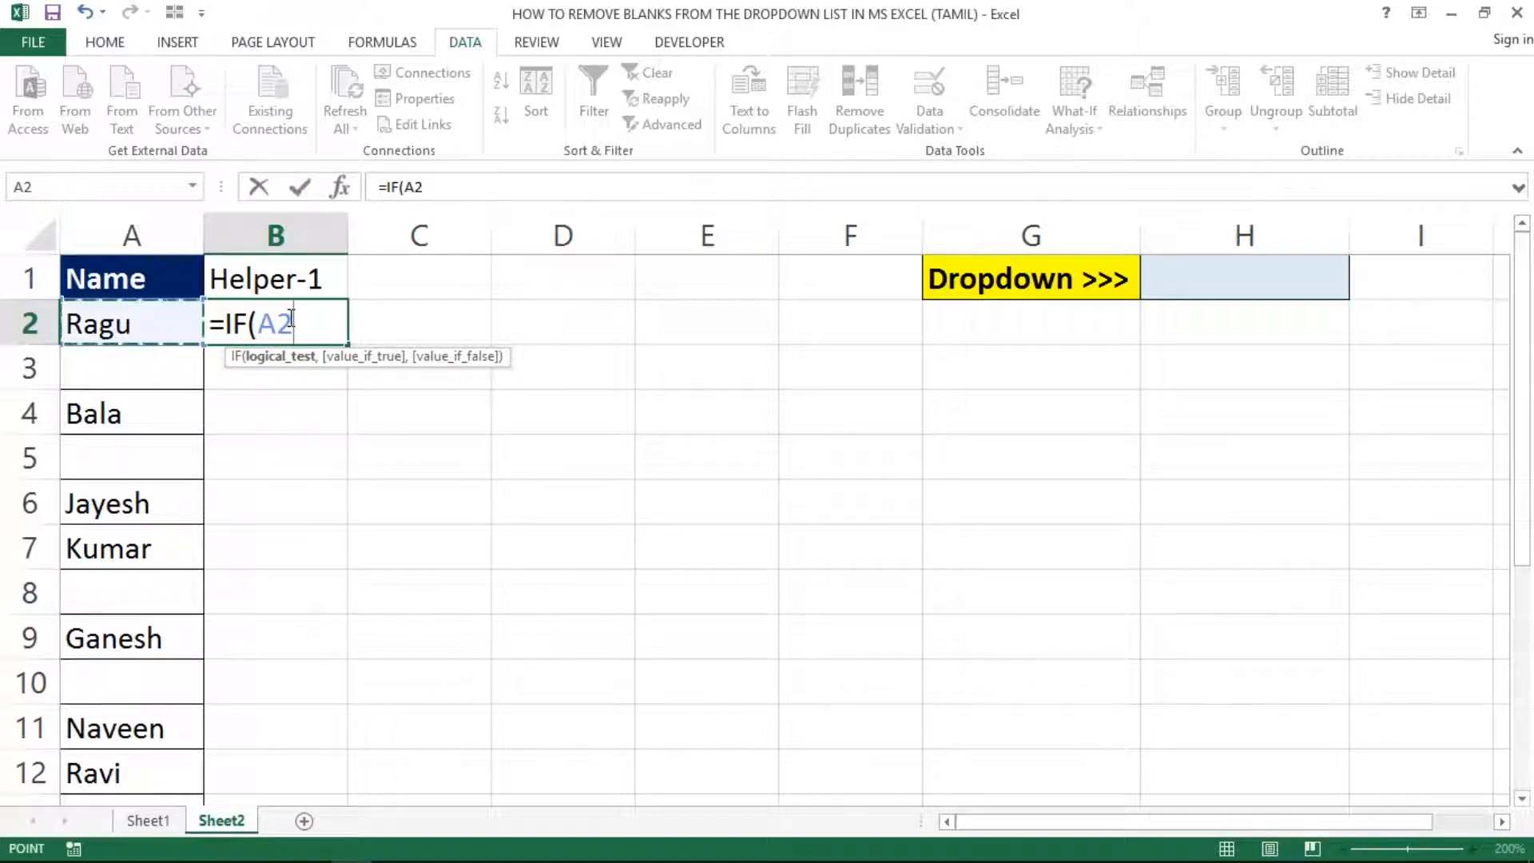
{"action": "type", "text": "<>"}
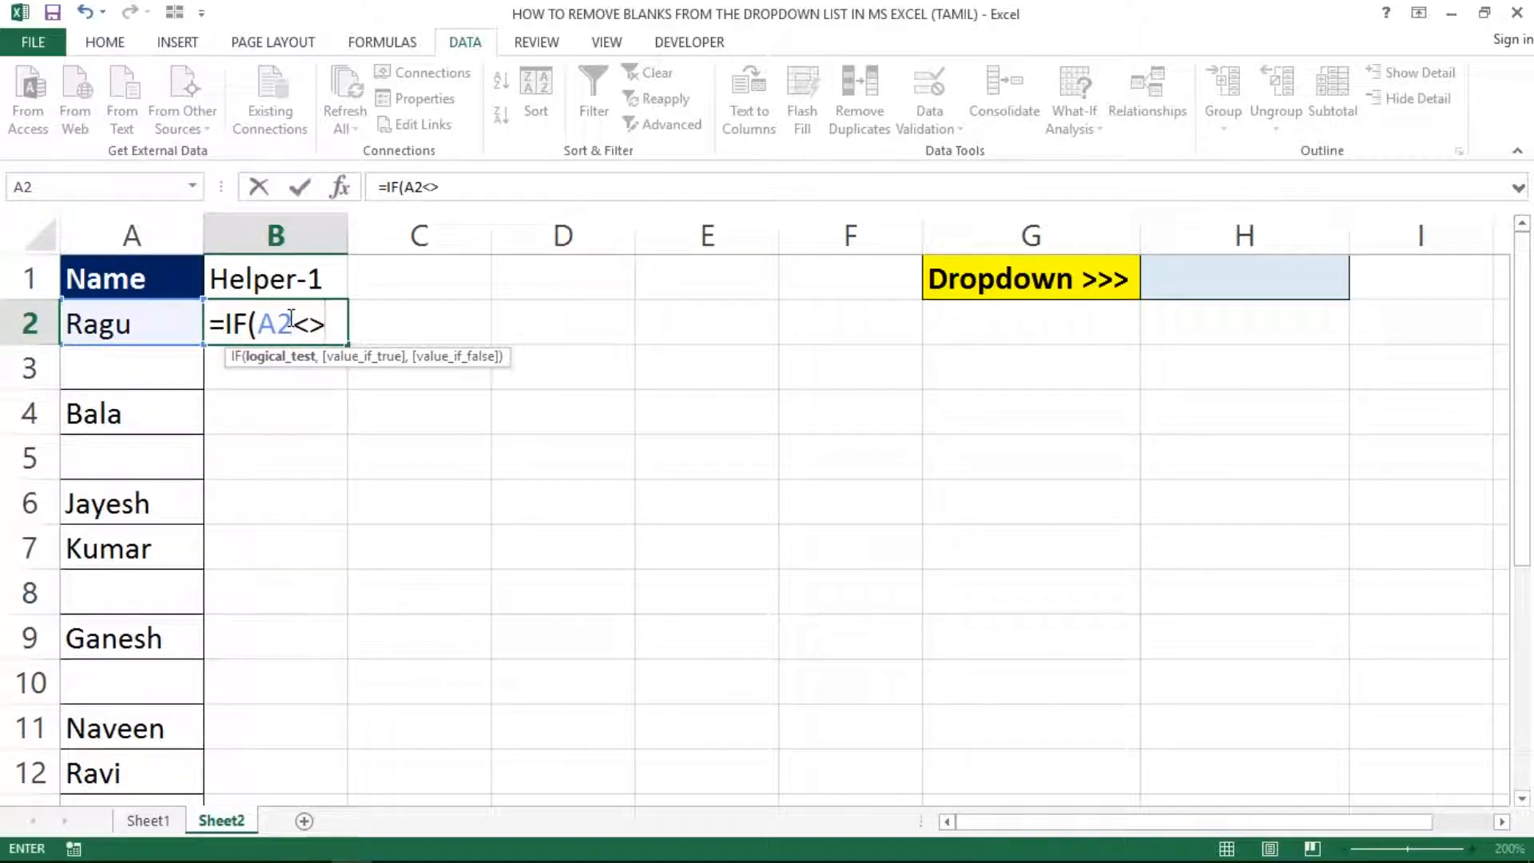
{"action": "type", "text": "\"\","}
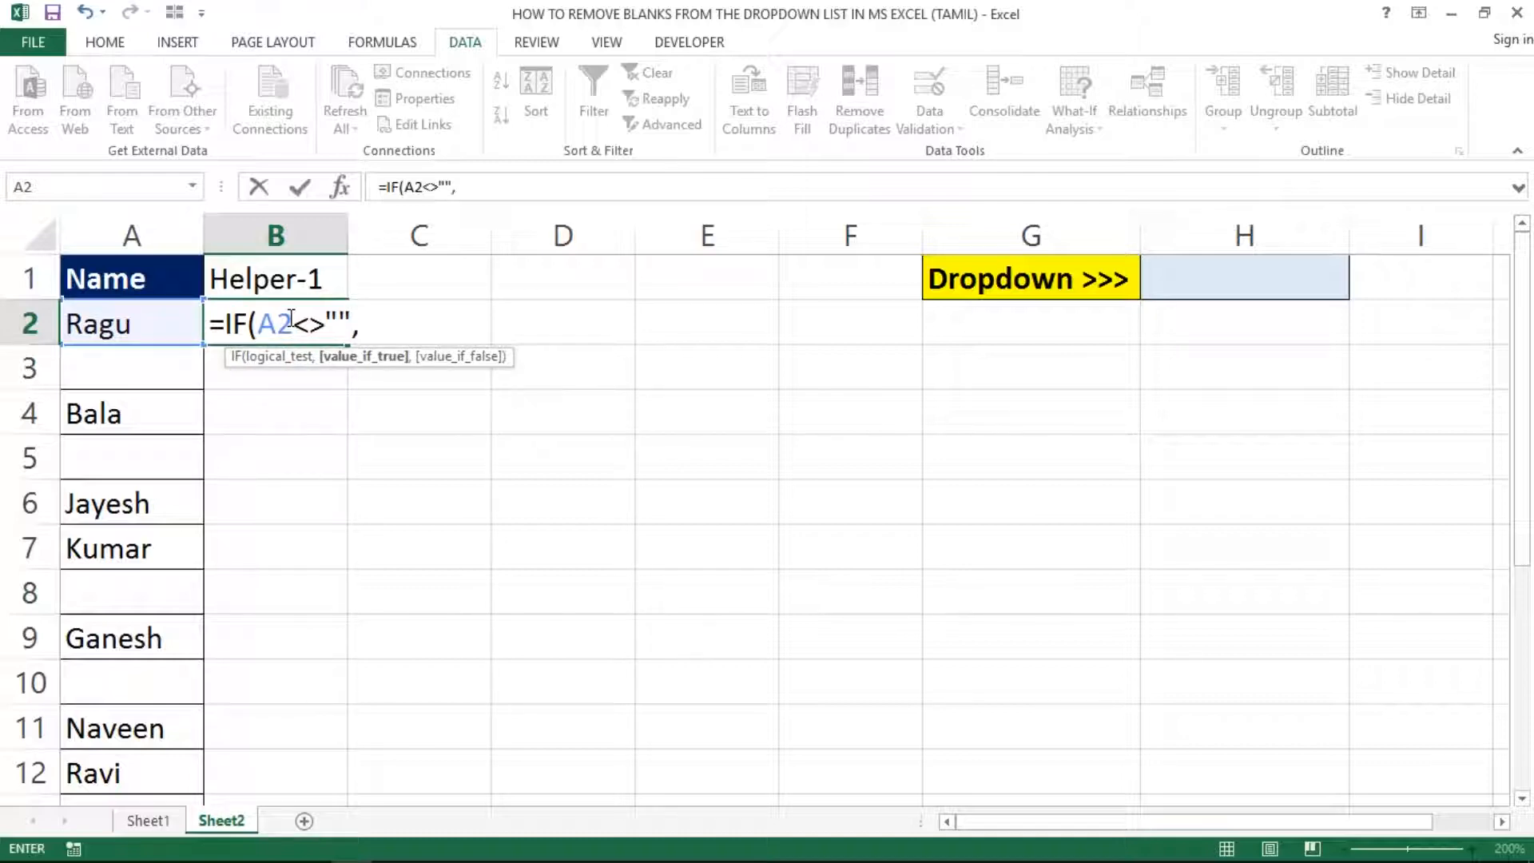
Step: Add COUNTA as the value-if-true argument of the B2 formula, with A1:A1 as its starting range
{"action": "type", "text": "count"}
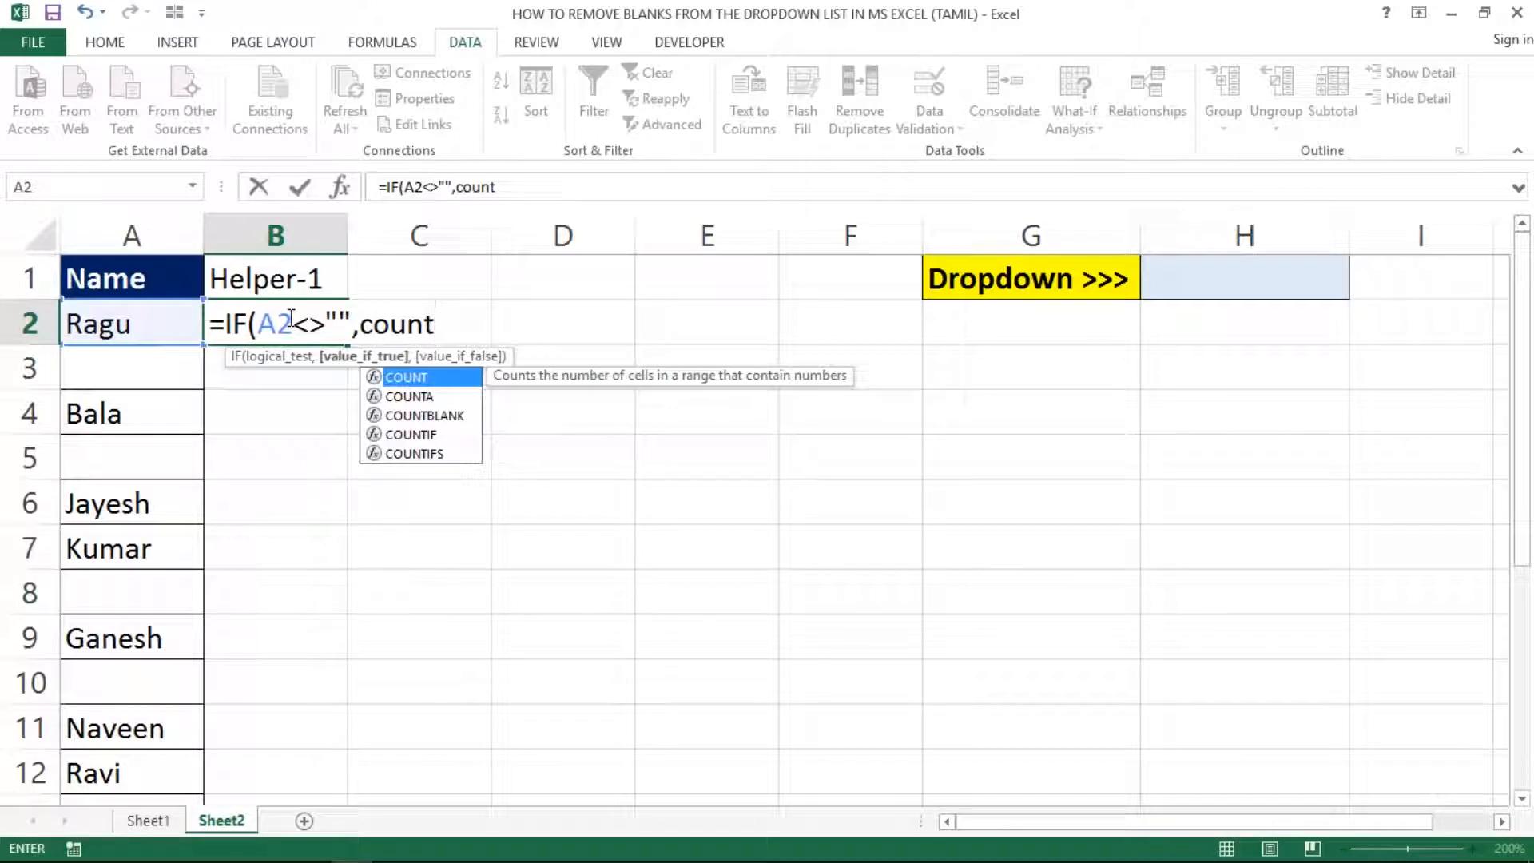
{"action": "key", "text": "Down"}
{"action": "key", "text": "Down"}
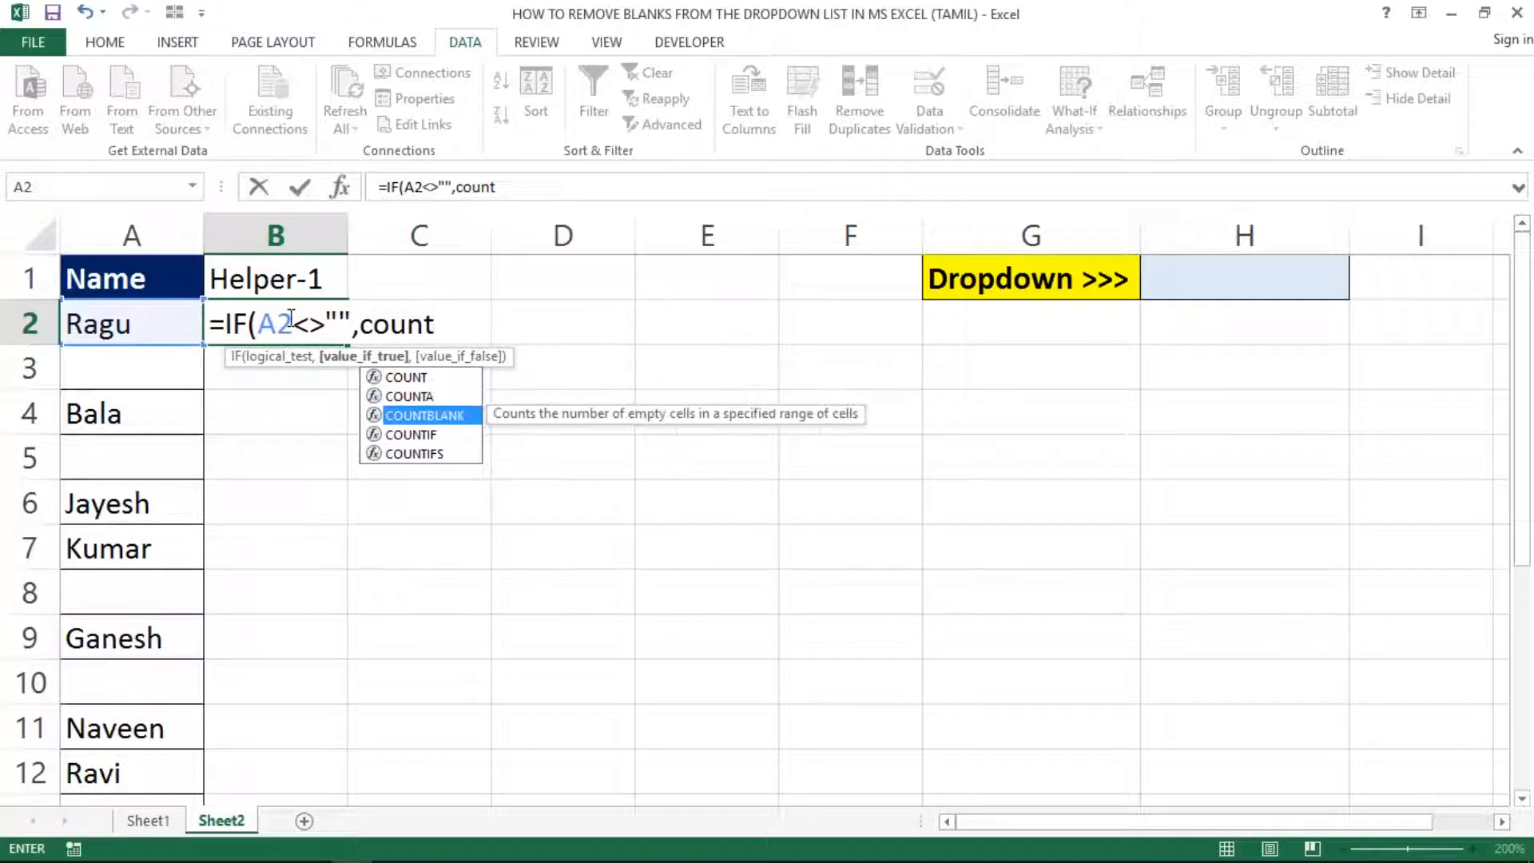
{"action": "key", "text": "Up"}
{"action": "key", "text": "Tab"}
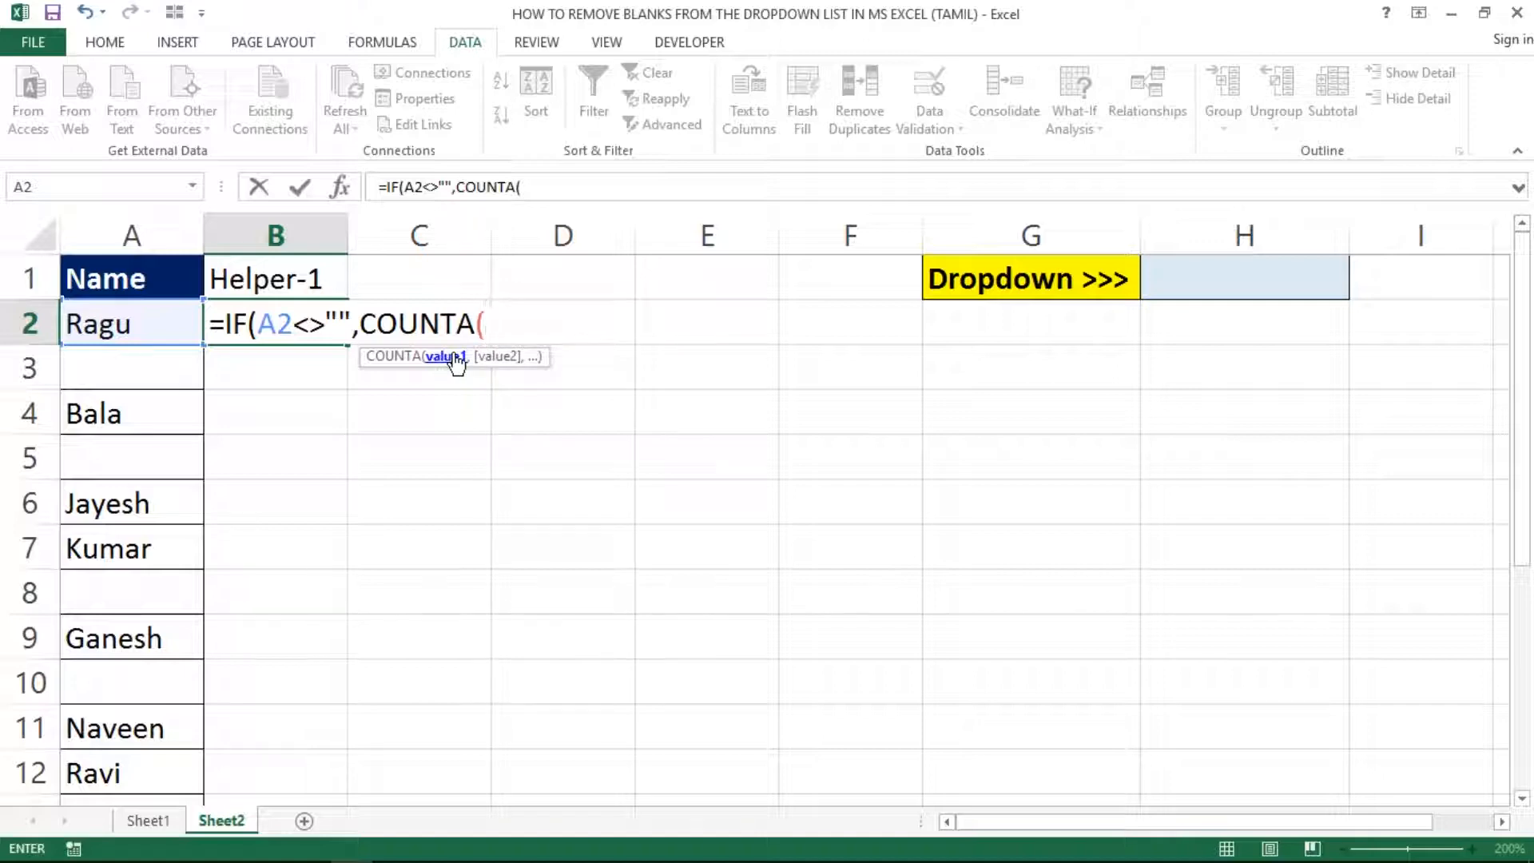
{"action": "left_click", "coordinate": [113, 272]}
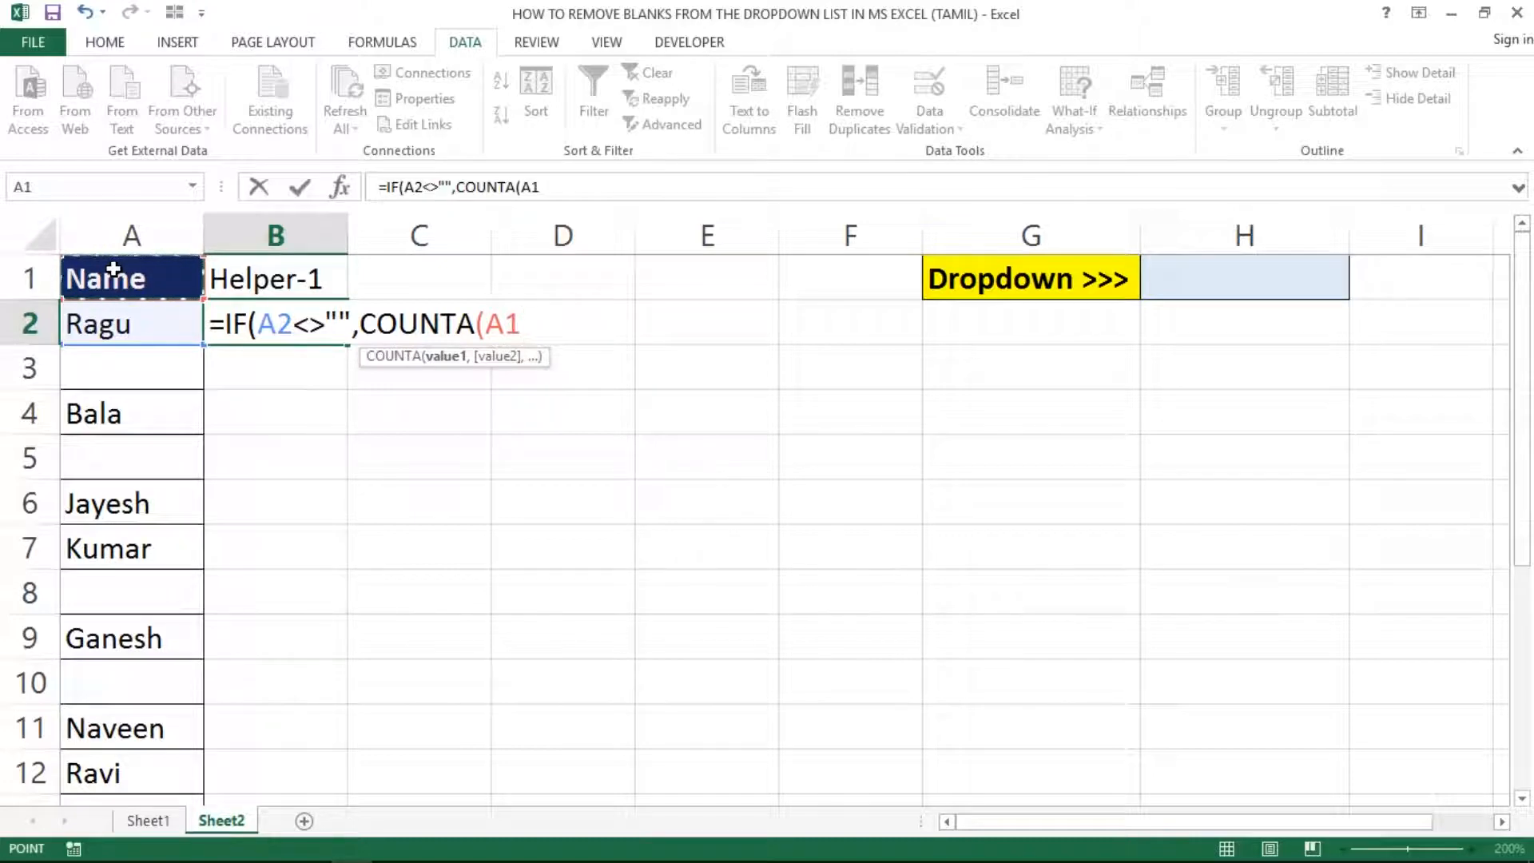
{"action": "key", "text": "F8"}
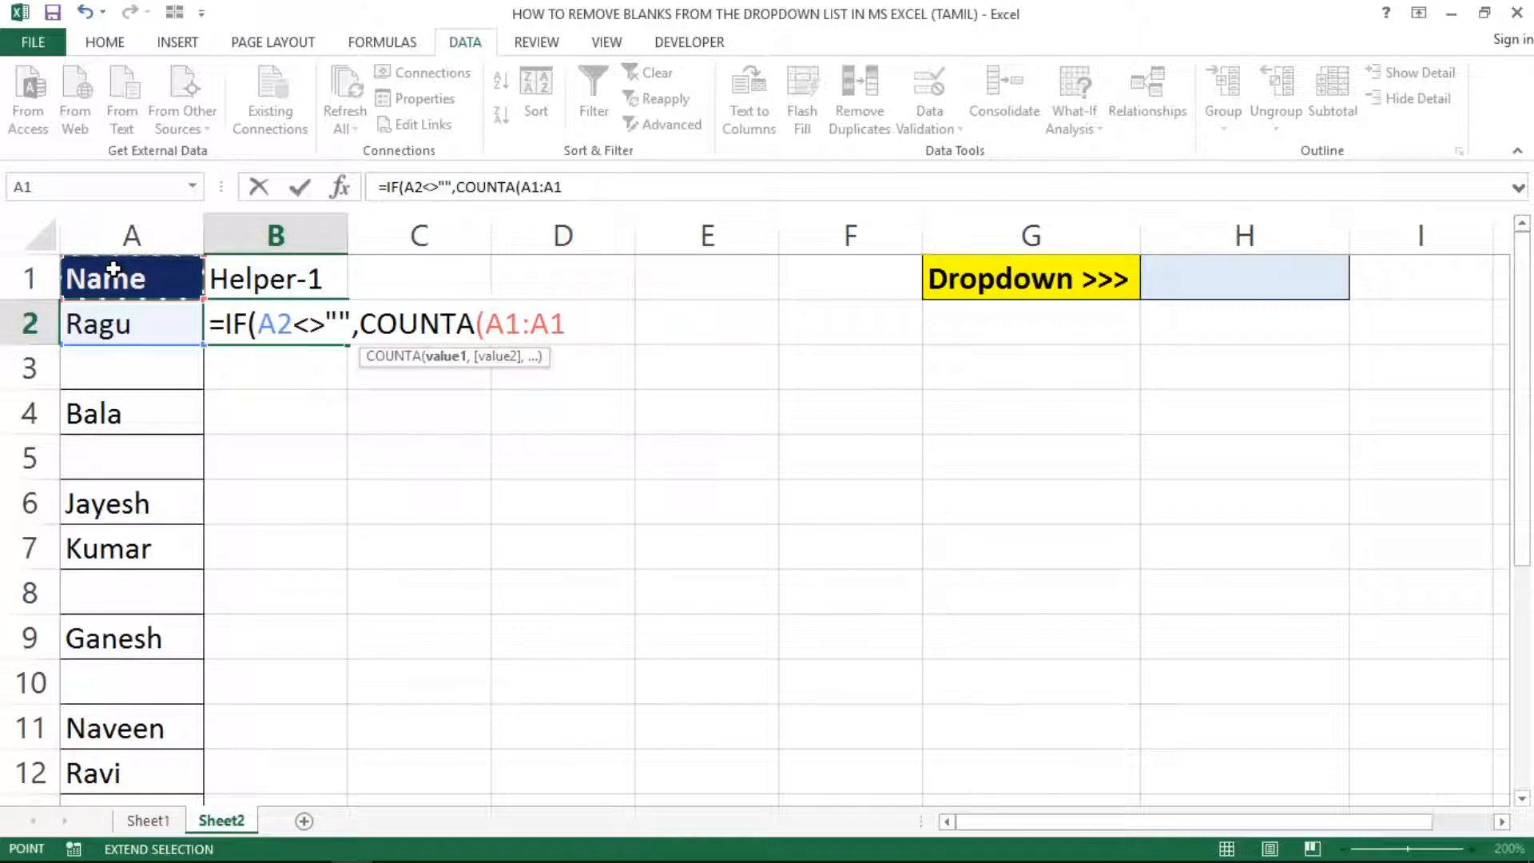
Step: Turn the COUNTA range into the expanding range $A$1:A2 and close that argument
{"action": "double_click", "coordinate": [509, 323]}
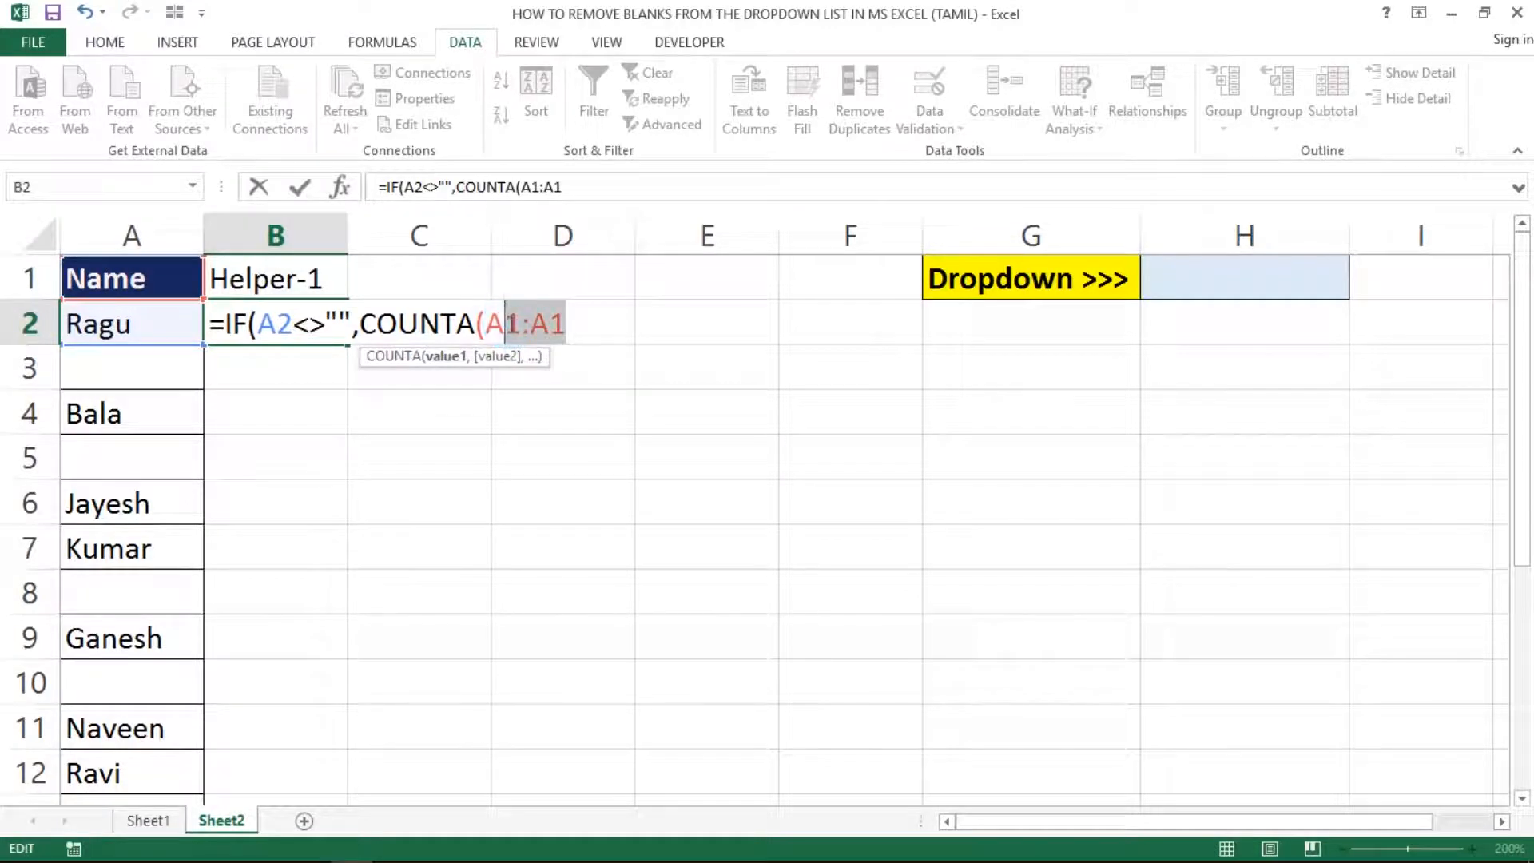
{"action": "left_click", "coordinate": [506, 324]}
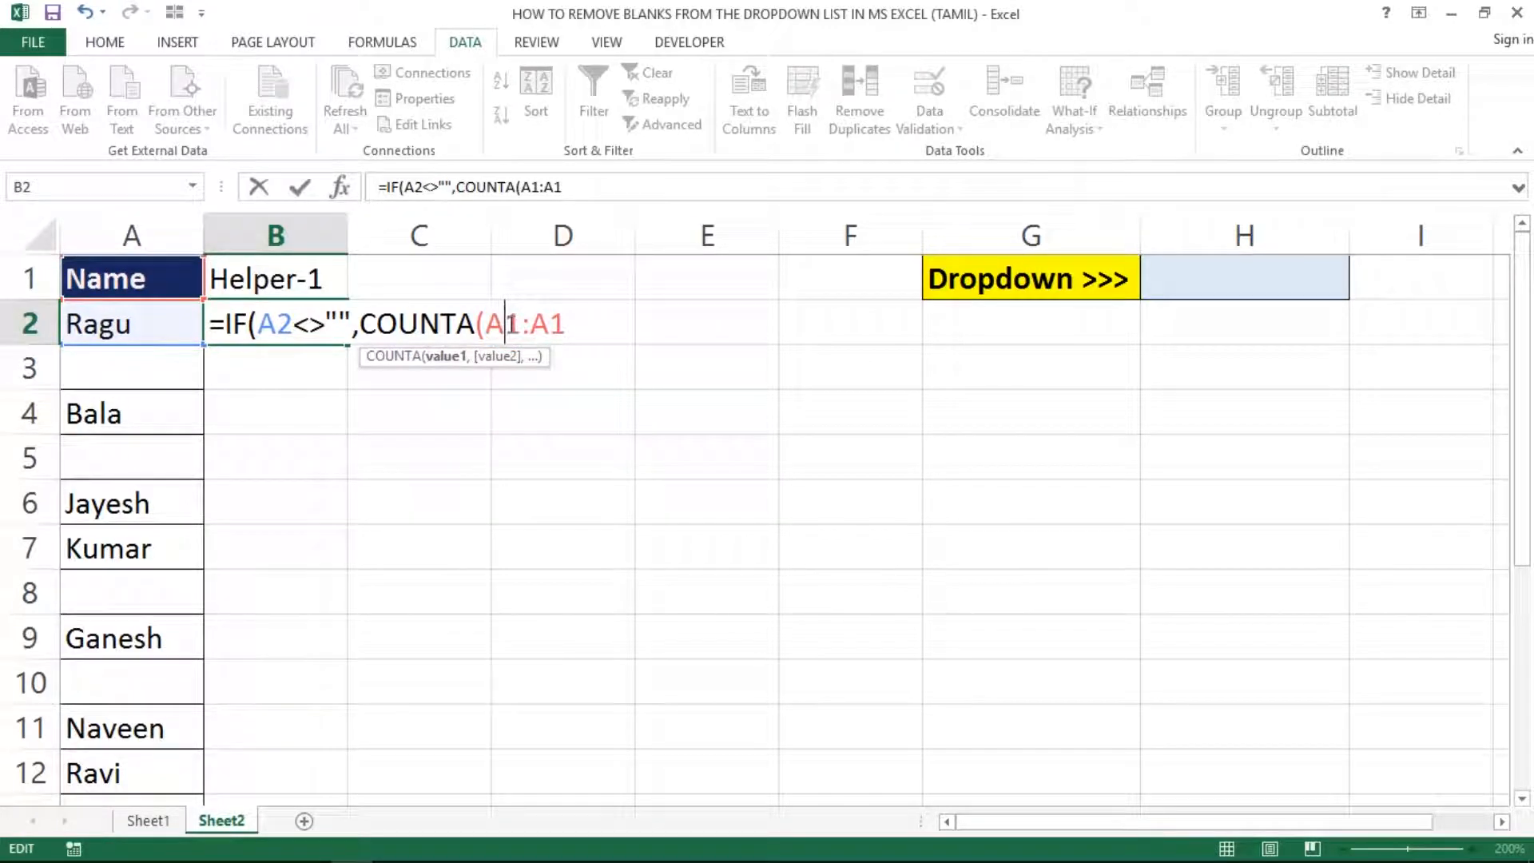
{"action": "key", "text": "F4"}
{"action": "left_click", "coordinate": [603, 325]}
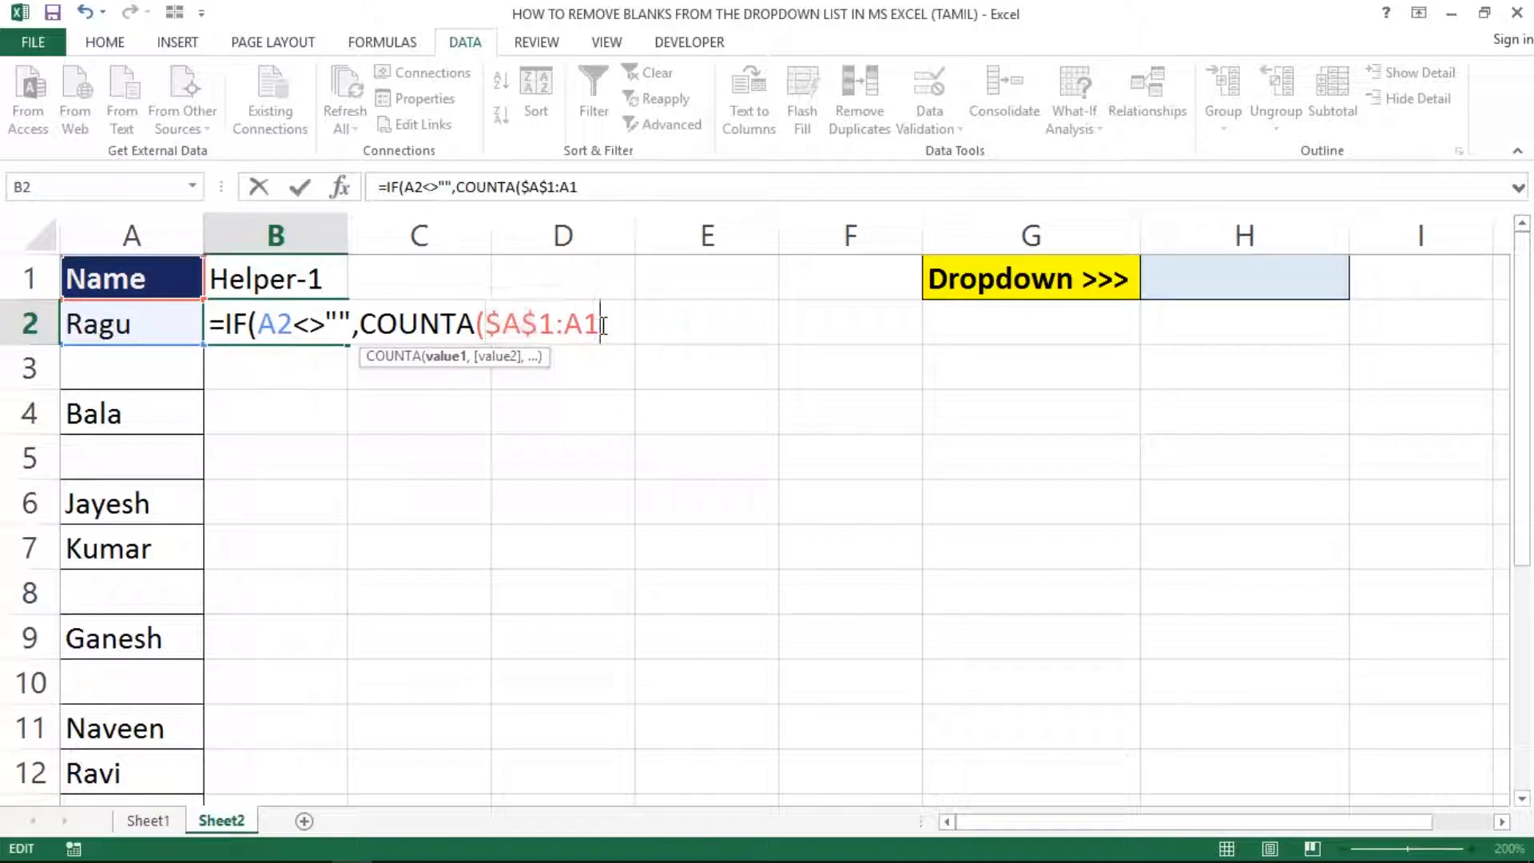
{"action": "key", "text": "BackSpace"}
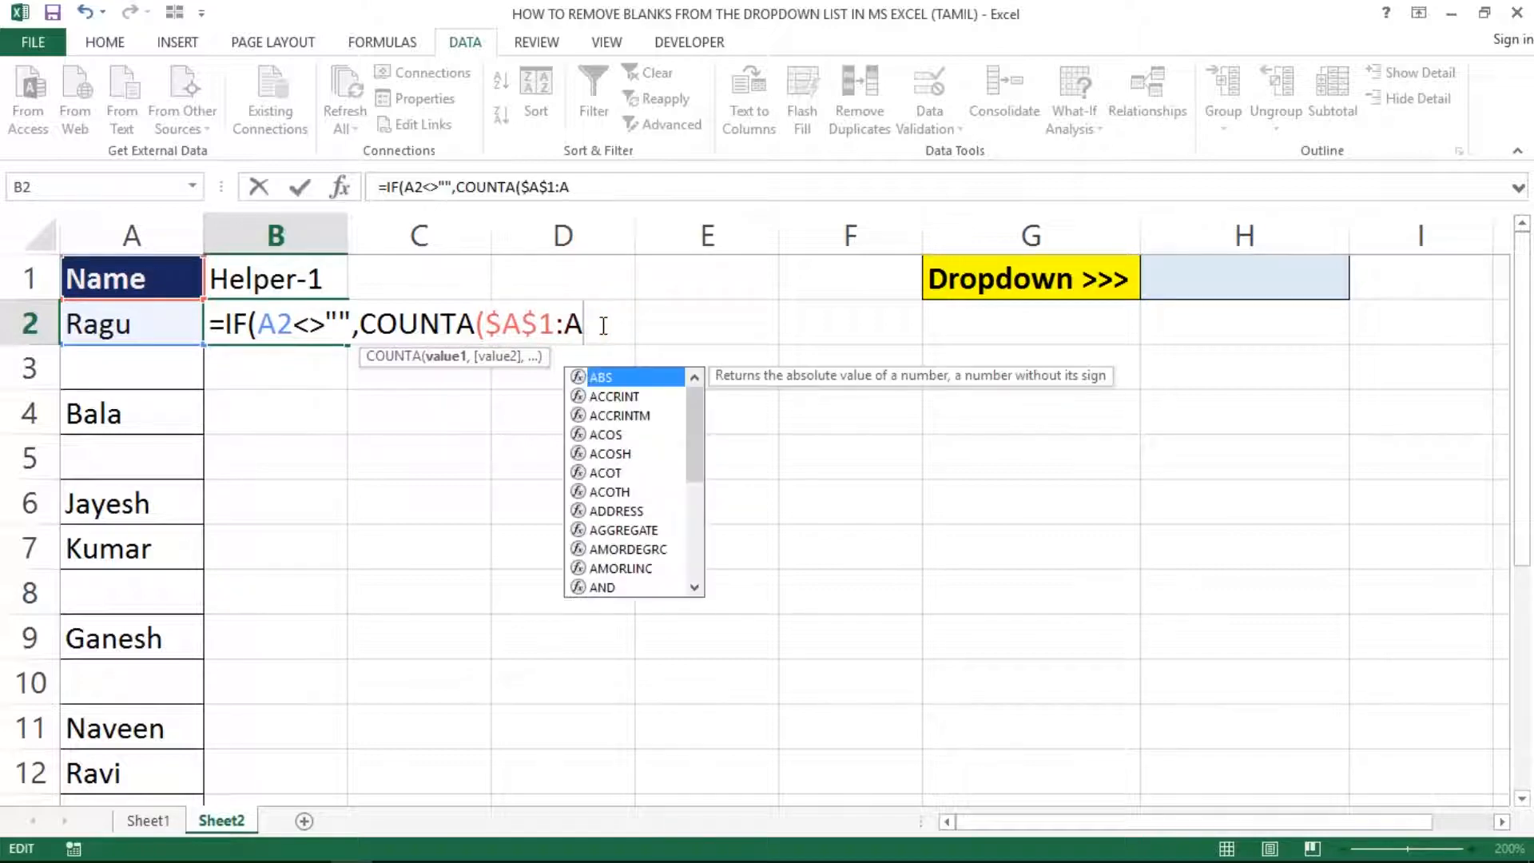
{"action": "type", "text": "2"}
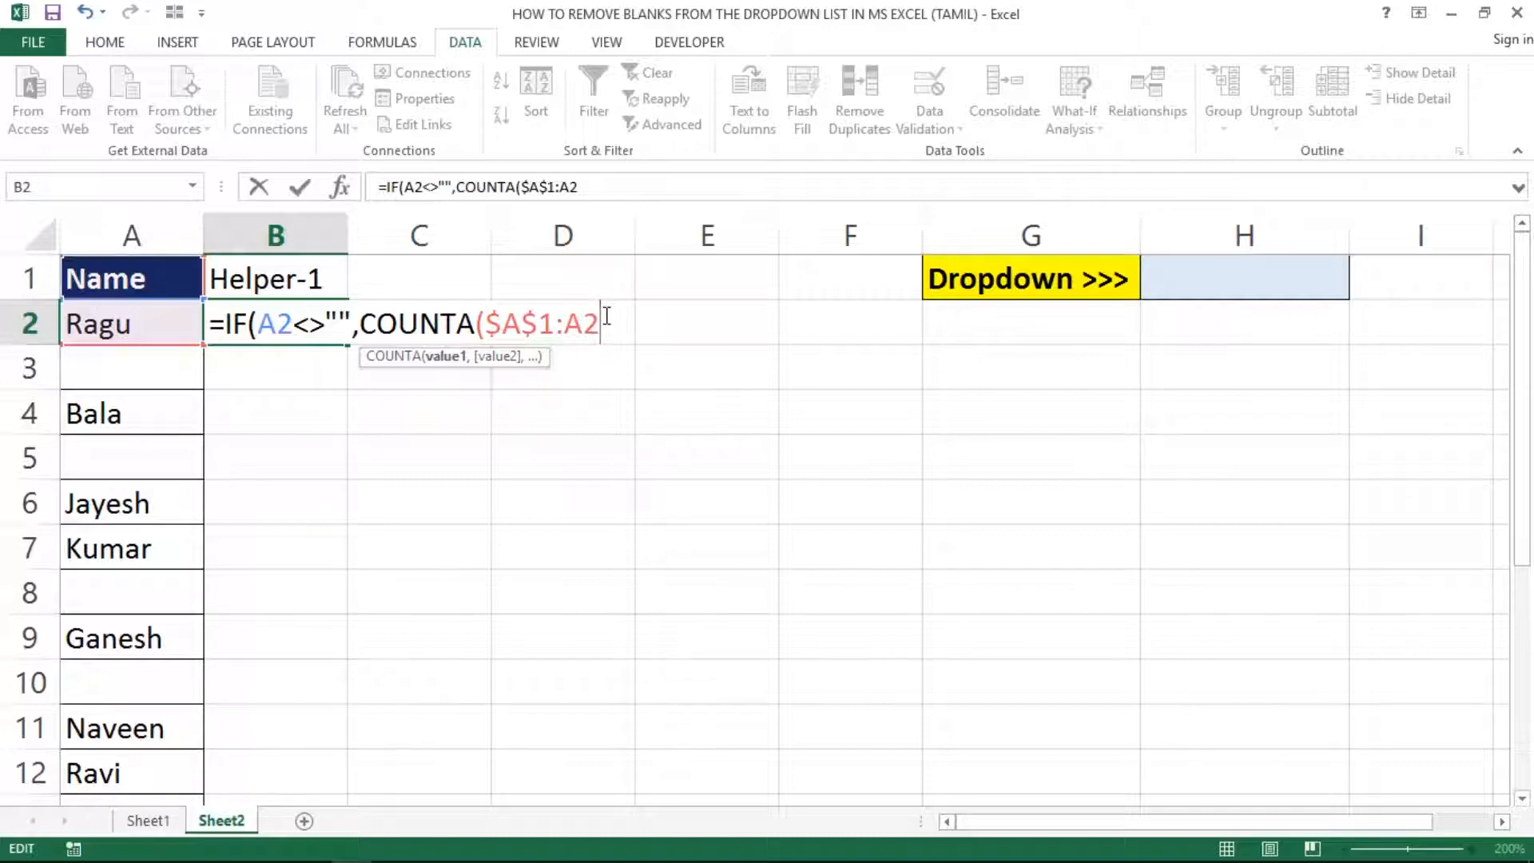
{"action": "type", "text": ")"}
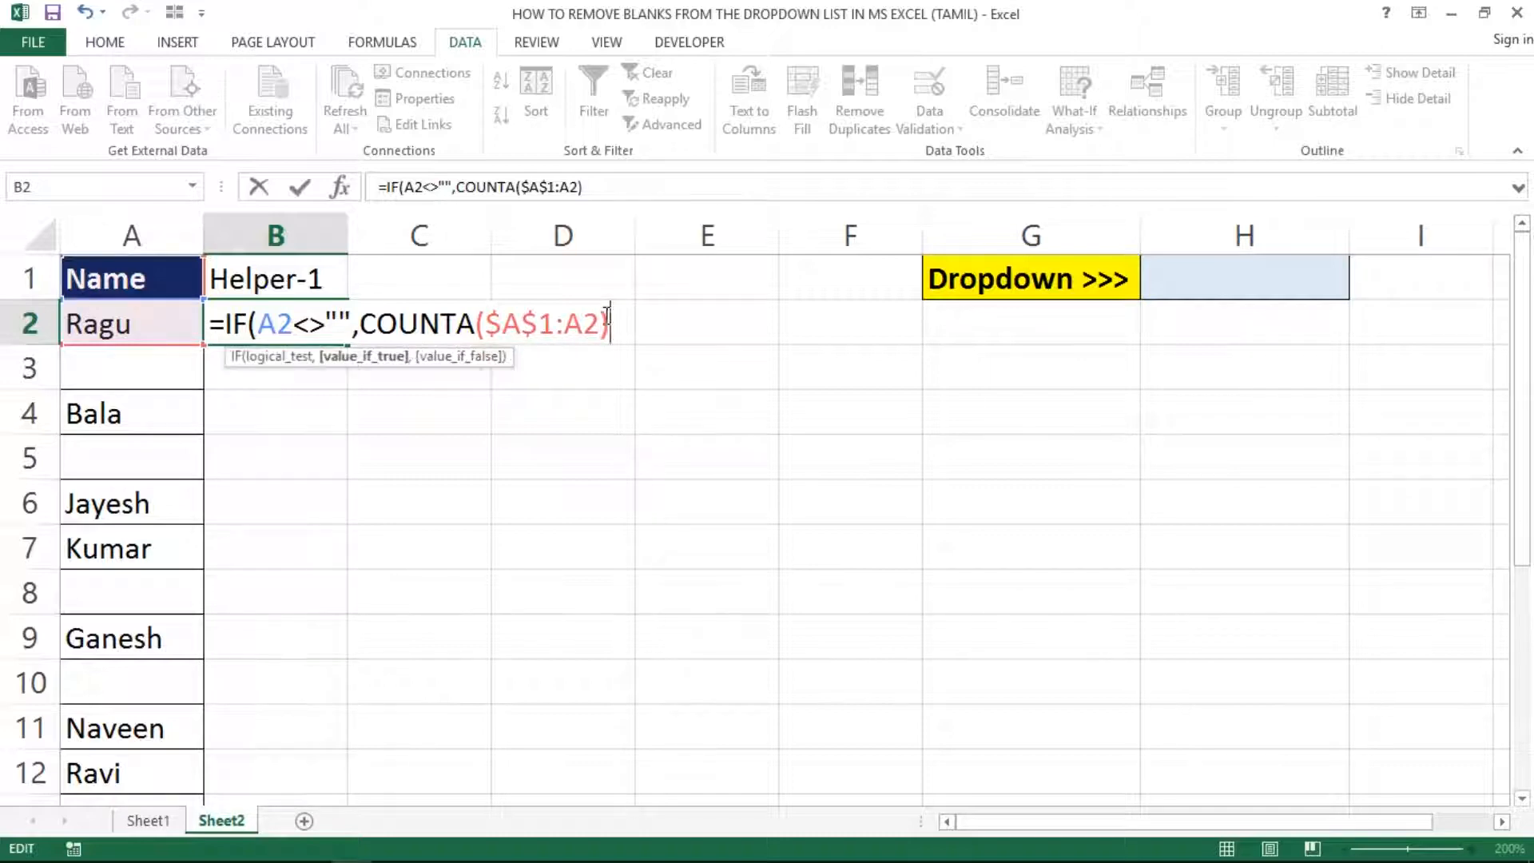
{"action": "type", "text": ","}
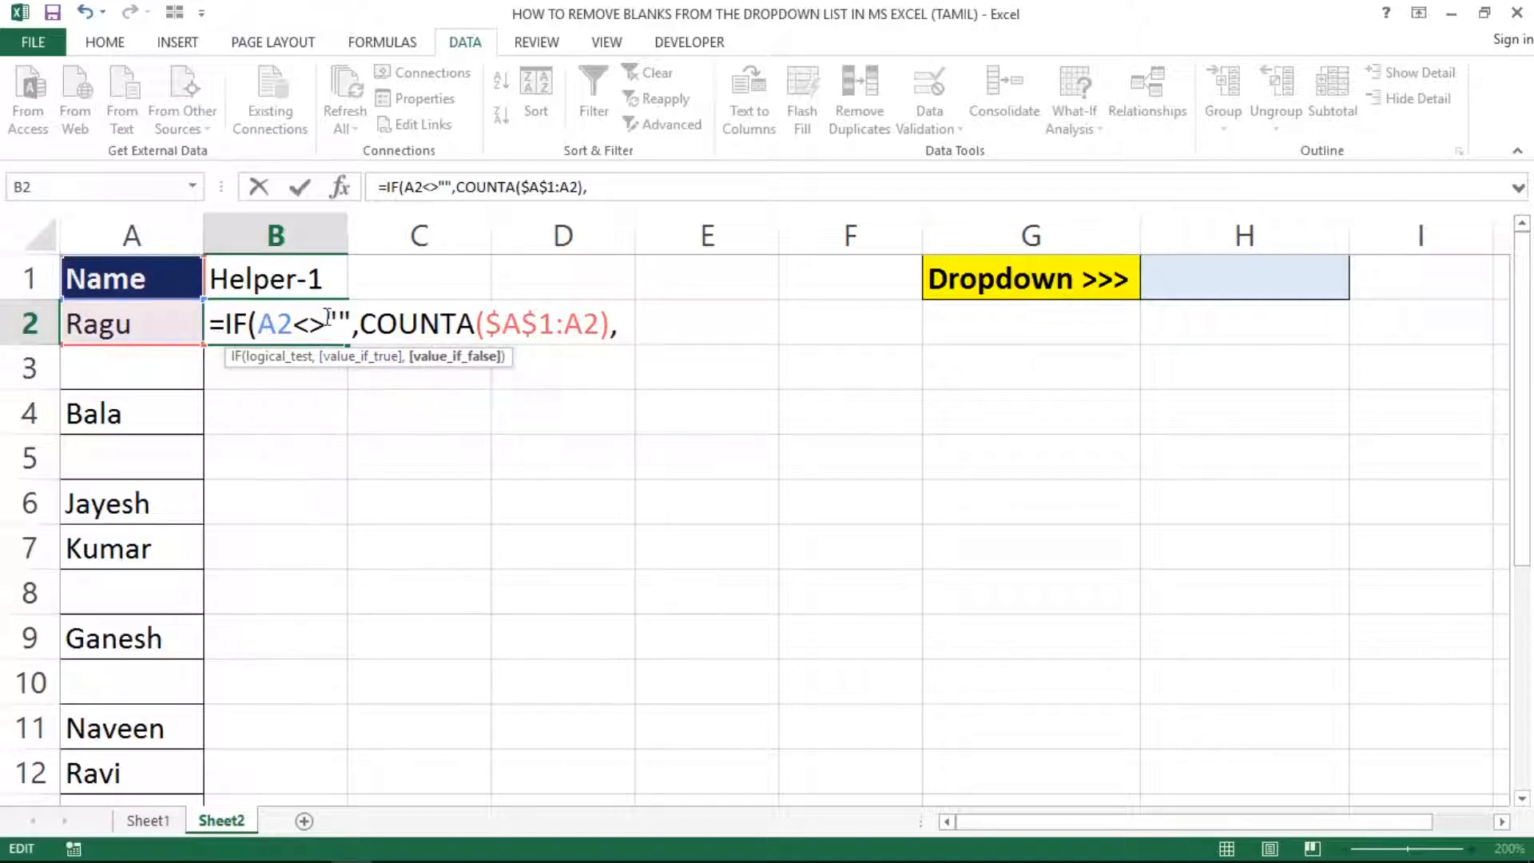
Step: Complete the B2 formula with "" as the value if false, and fill it down to B15
{"action": "left_click", "coordinate": [362, 321]}
{"action": "left_click_drag", "start_coordinate": [483, 324], "coordinate": [612, 328]}
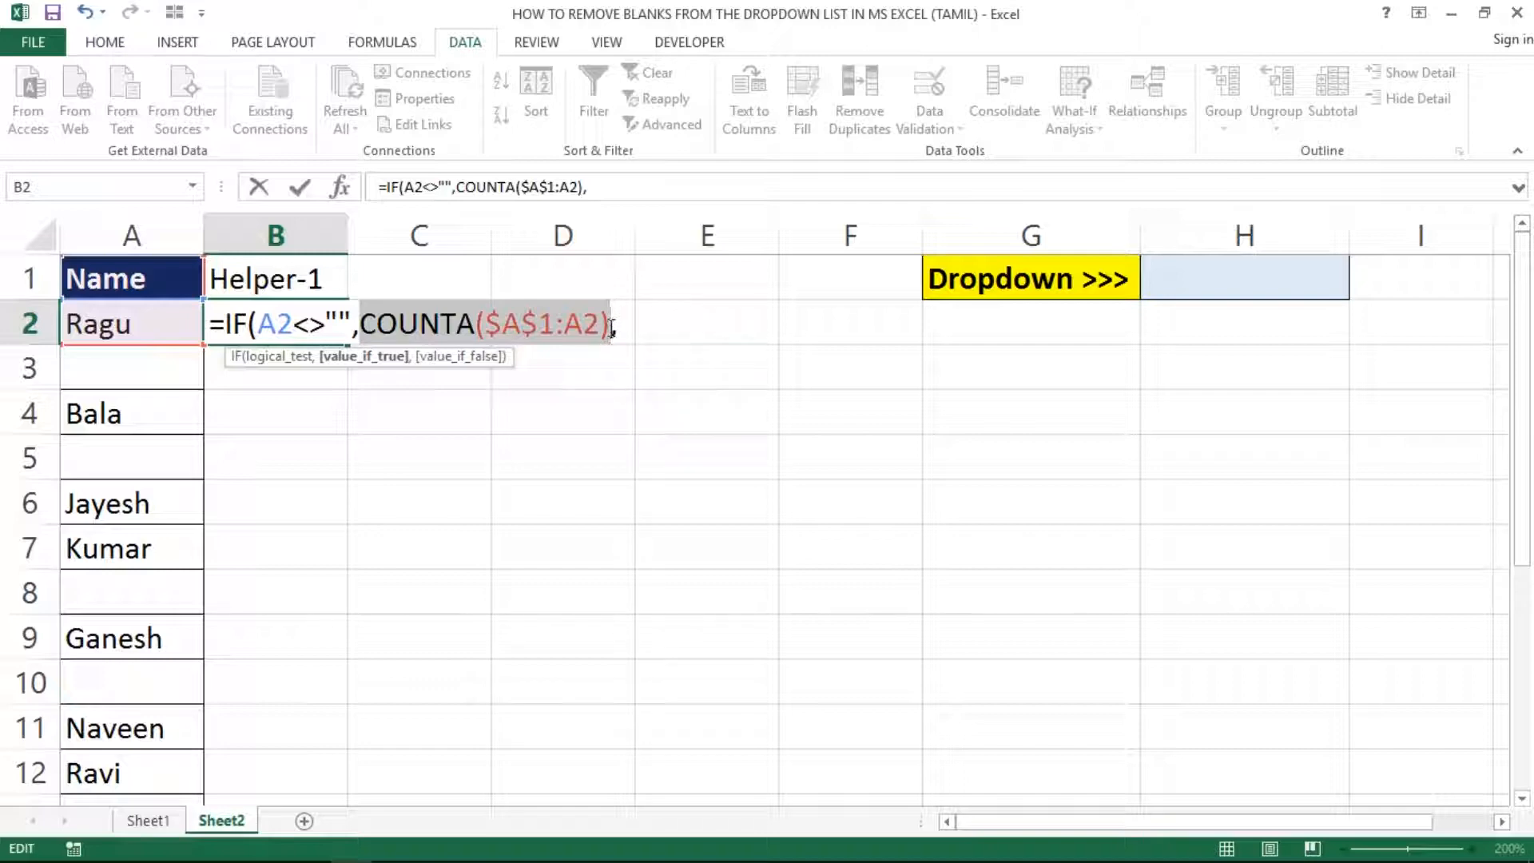
{"action": "left_click", "coordinate": [623, 329]}
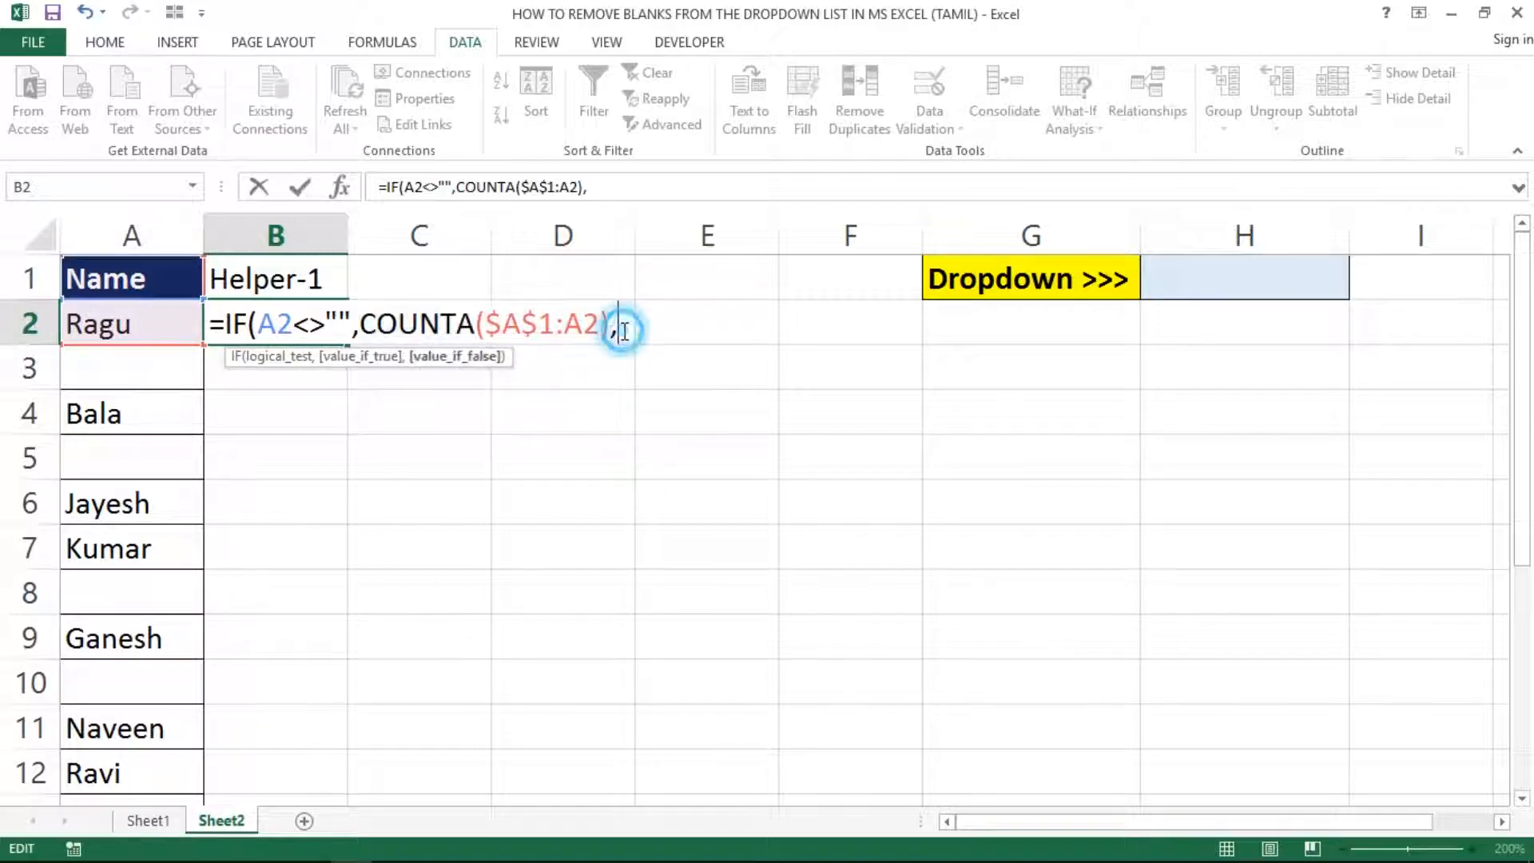
{"action": "type", "text": "\"\")"}
{"action": "key", "text": "Return"}
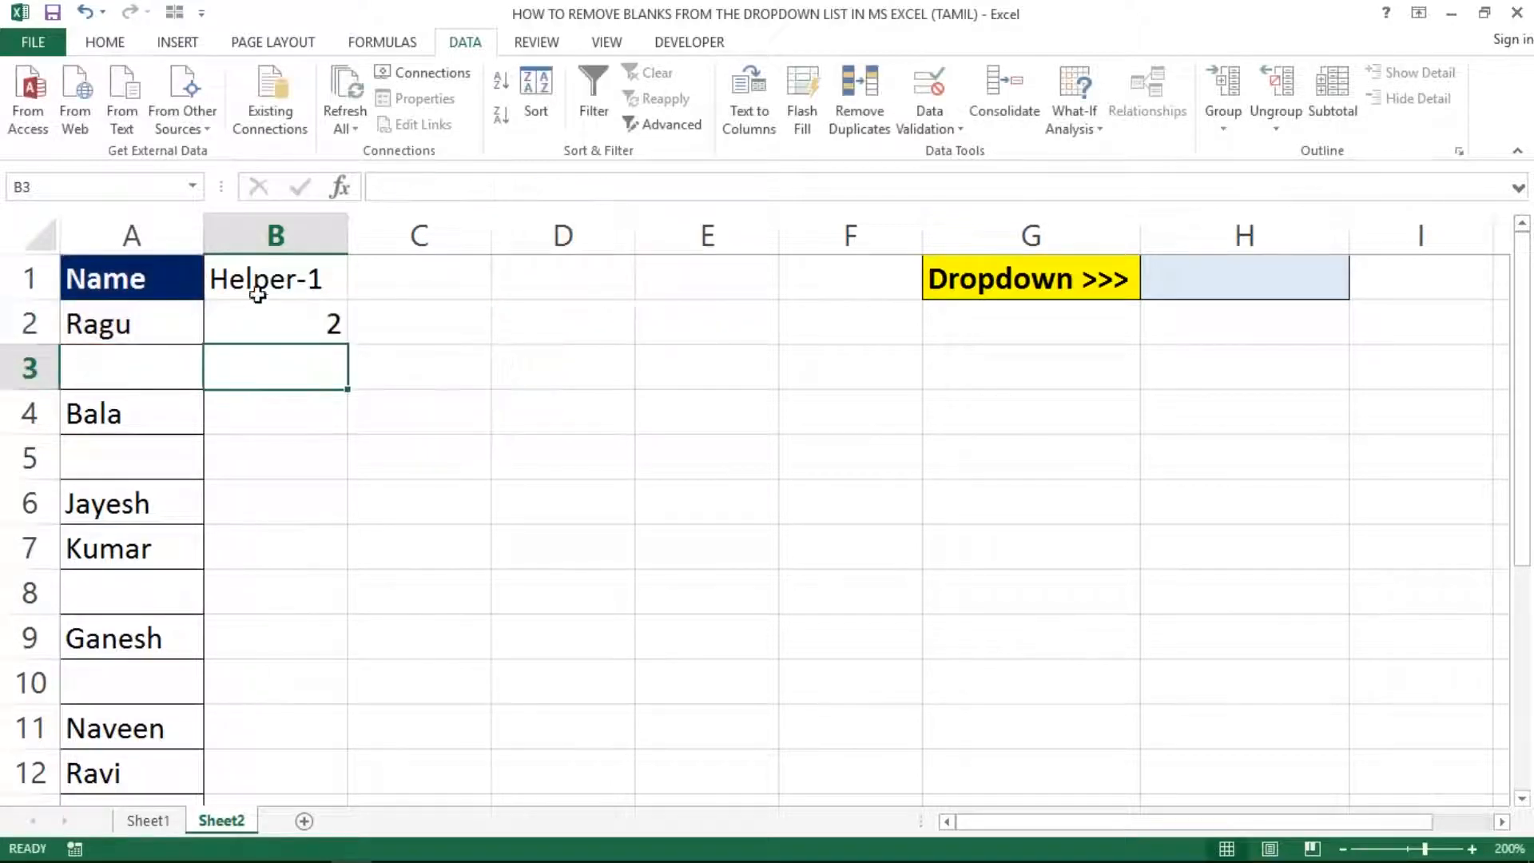
{"action": "left_click", "coordinate": [279, 335]}
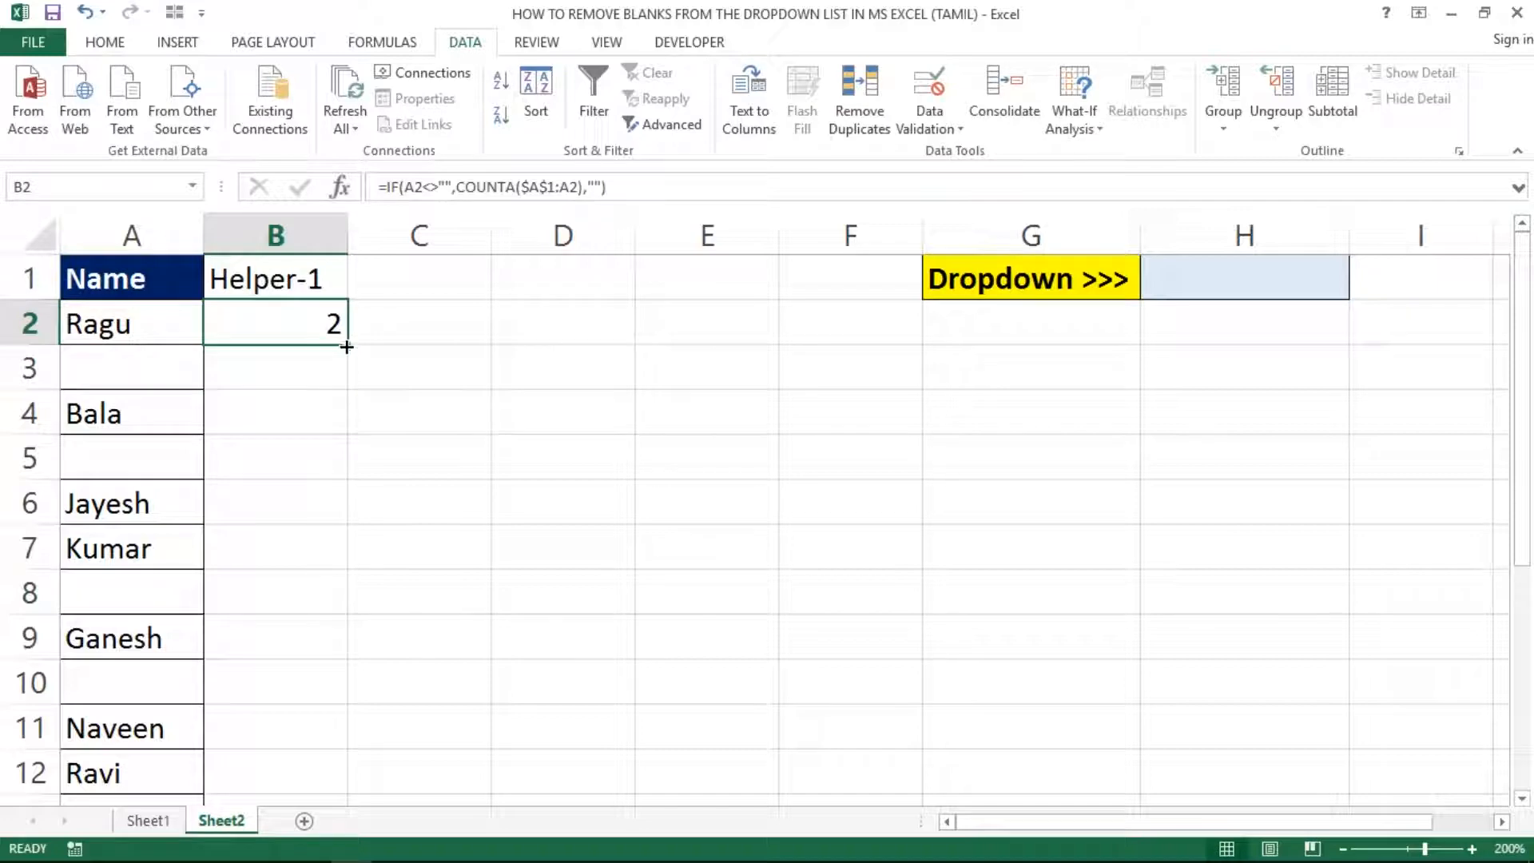
{"action": "left_click_drag", "start_coordinate": [346, 346], "coordinate": [258, 790]}
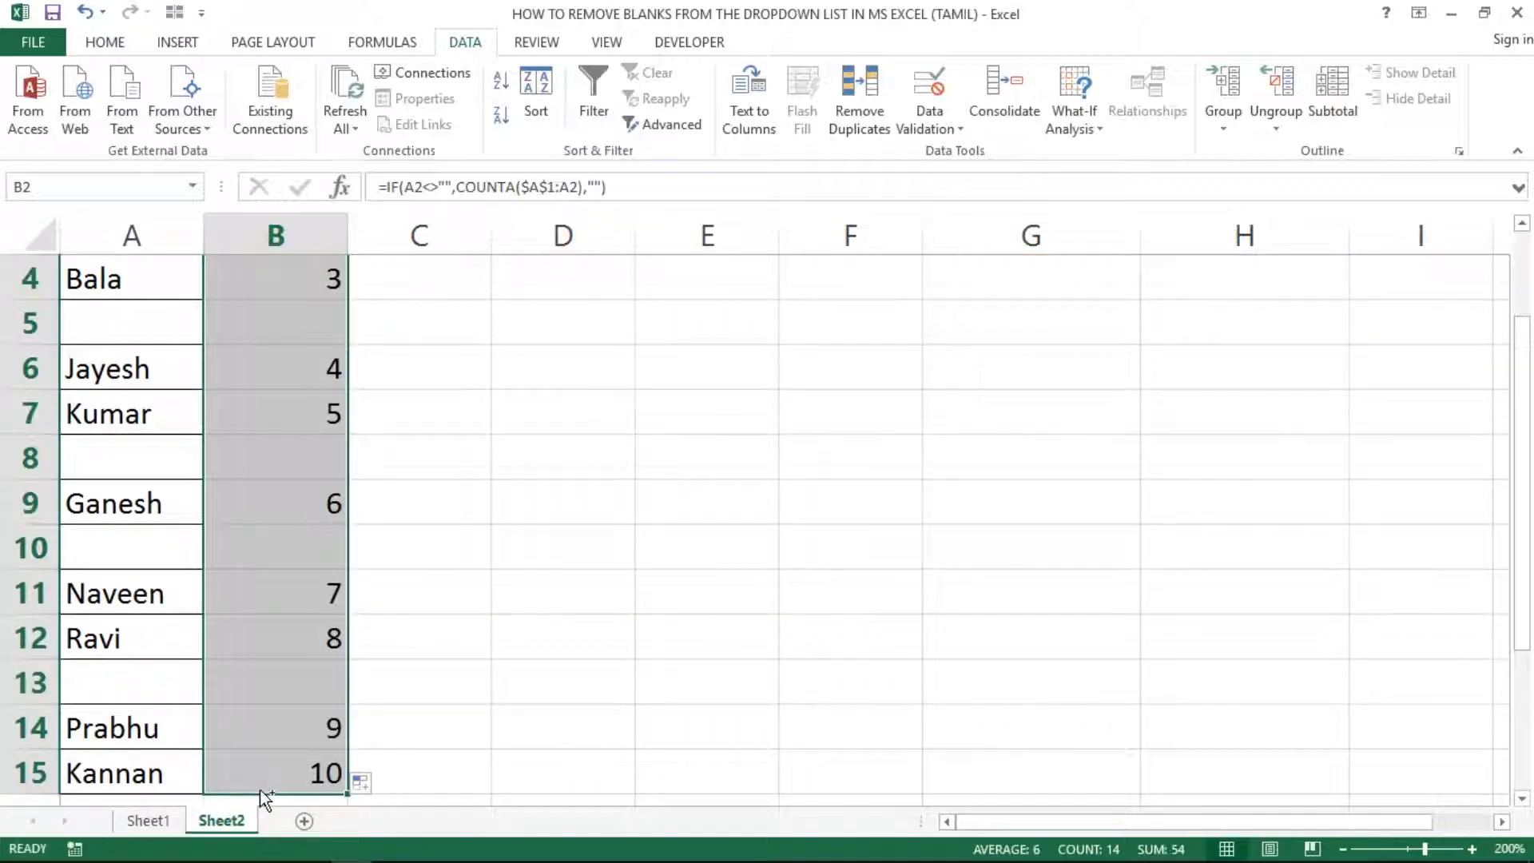
Step: Examine the Helper-1 results down column B, checking where the numbering starts and which rows are numbered
{"action": "key", "text": "ctrl+Down"}
{"action": "key", "text": "Down"}
{"action": "key", "text": "Down"}
{"action": "key", "text": "Down"}
{"action": "key", "text": "Down"}
{"action": "key", "text": "ctrl+Up"}
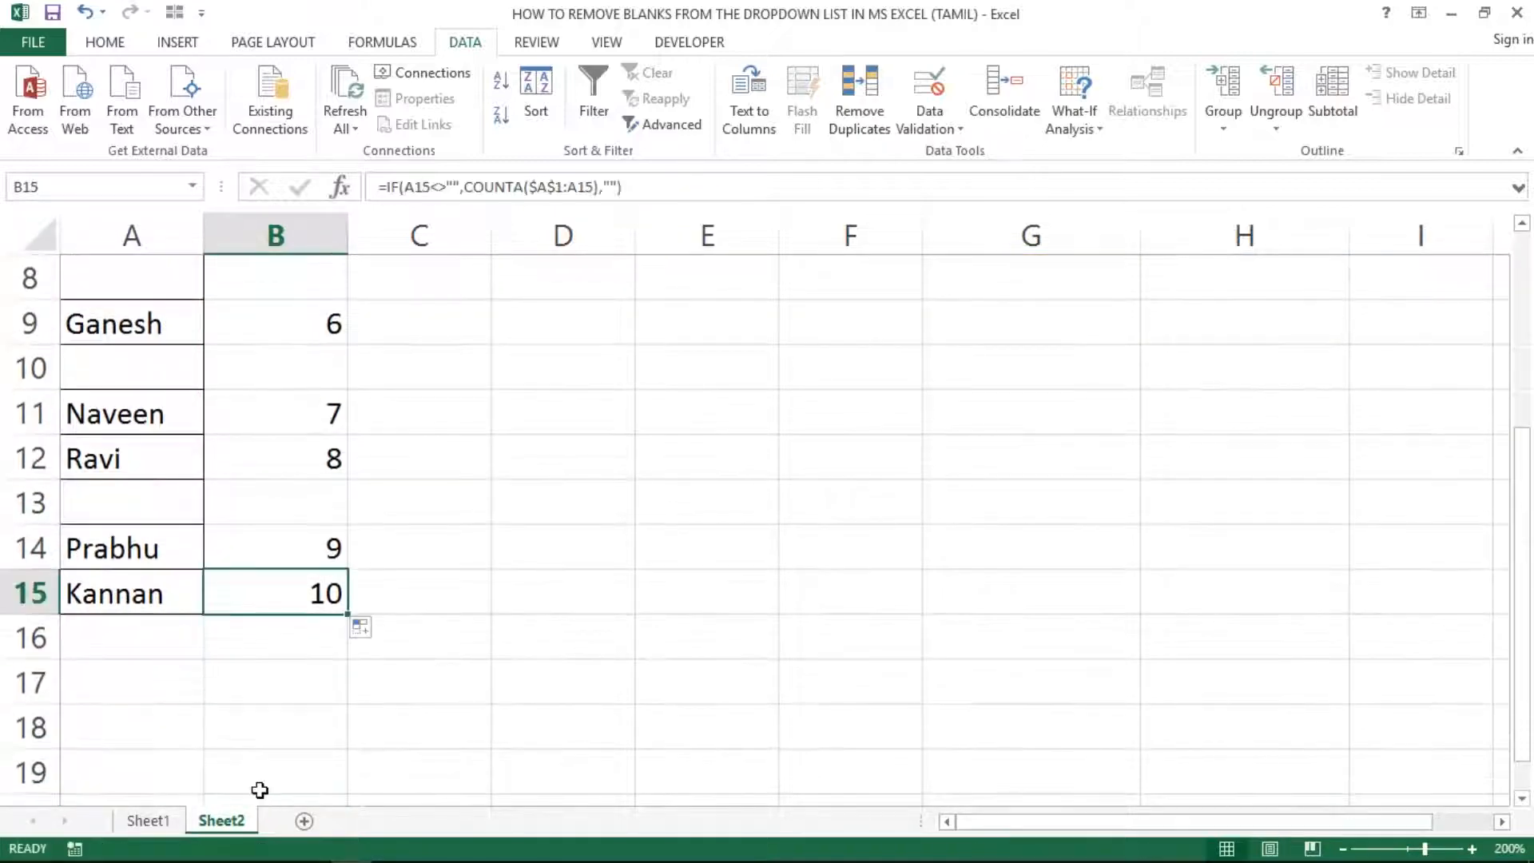
{"action": "key", "text": "ctrl+Up"}
{"action": "key", "text": "Down"}
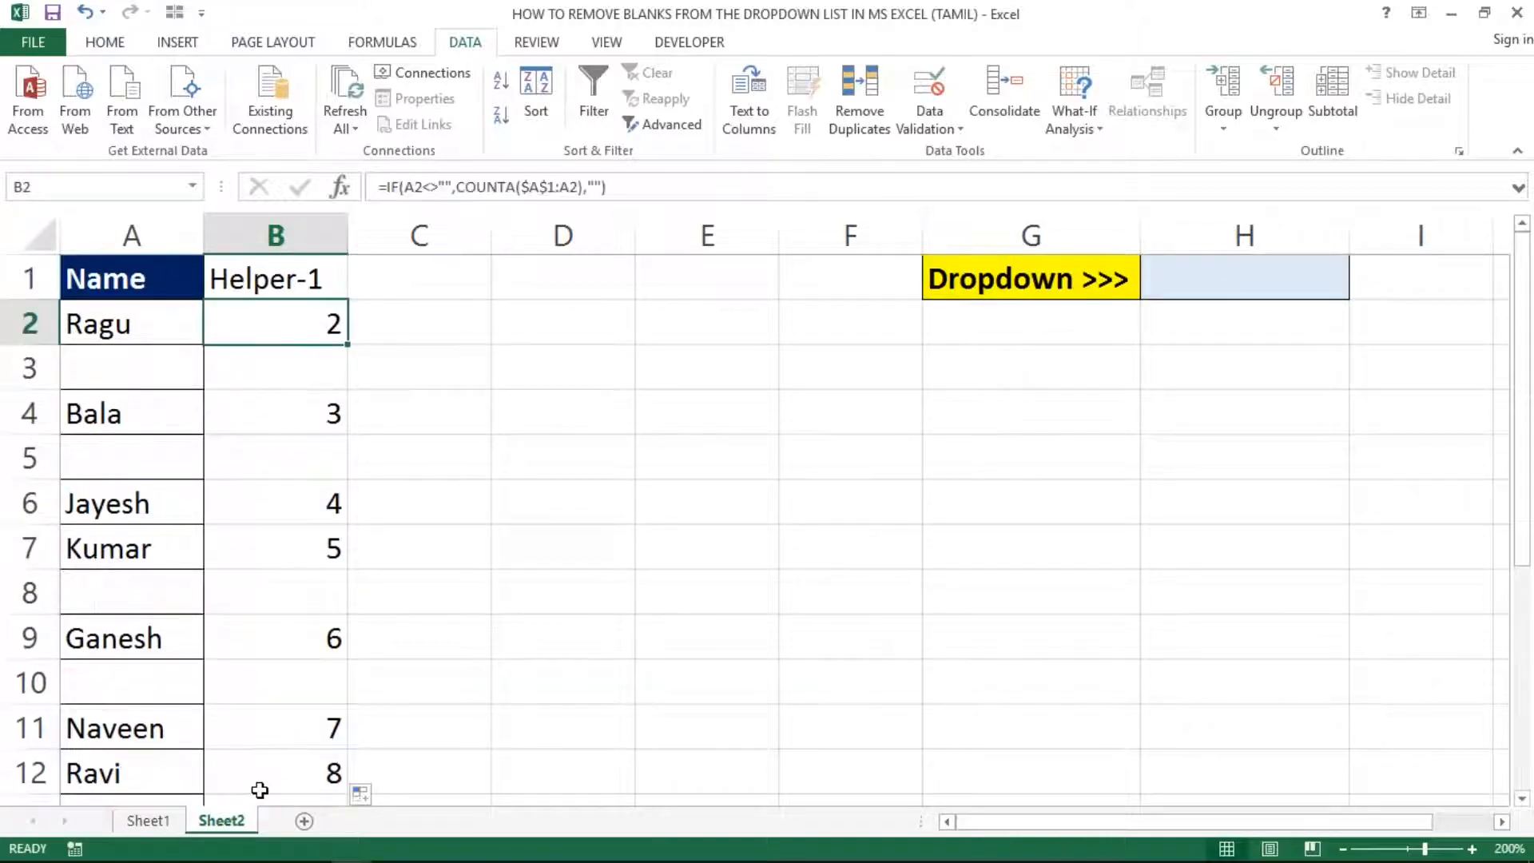
{"action": "left_click_drag", "start_coordinate": [256, 791], "coordinate": [264, 797]}
{"action": "key", "text": "ctrl+Up"}
{"action": "key", "text": "Down"}
{"action": "key", "text": "Down"}
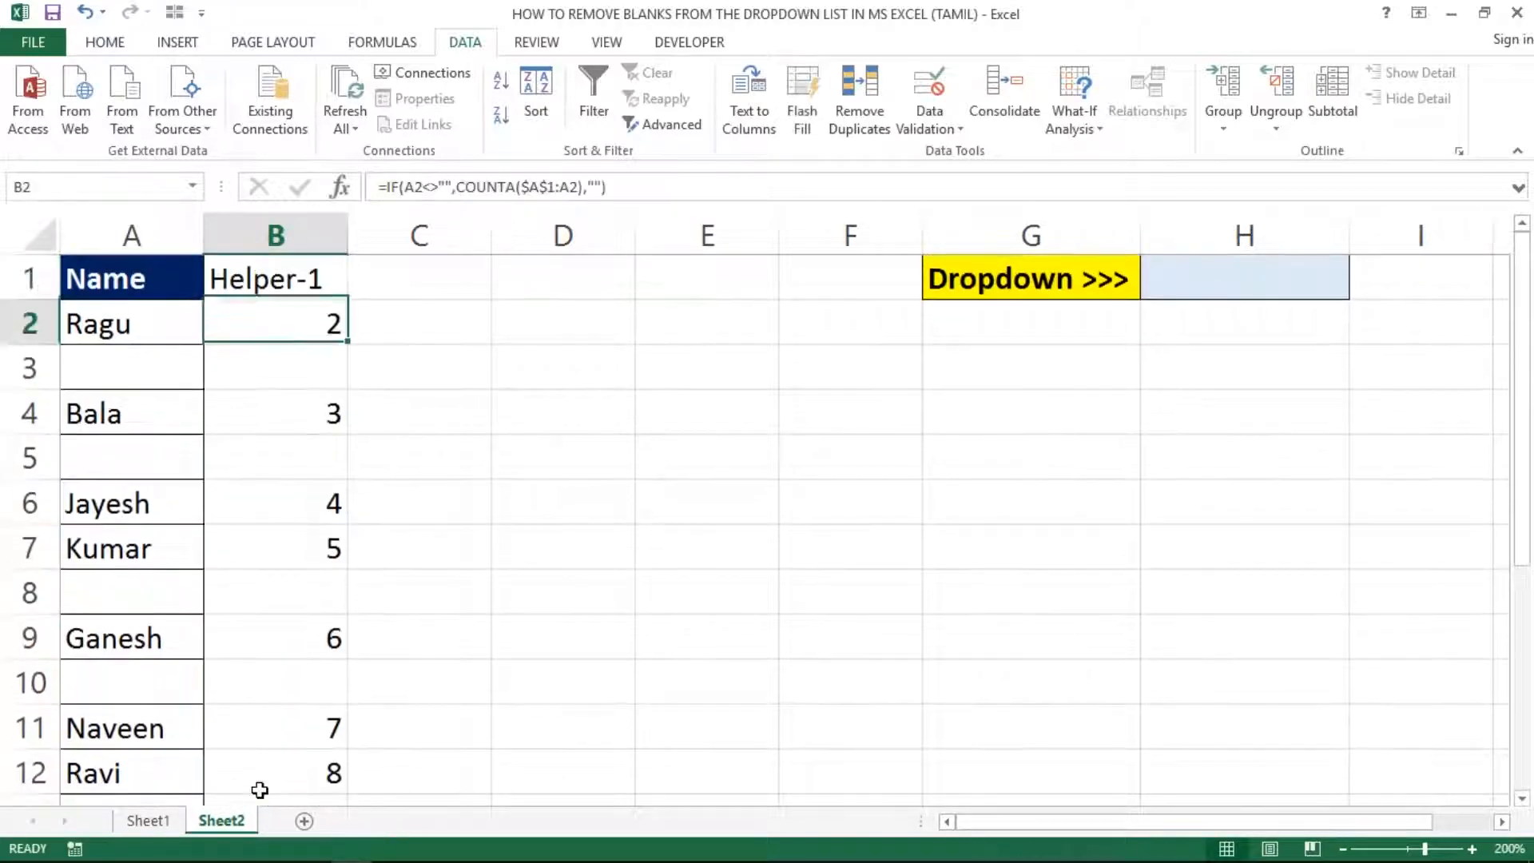
{"action": "key", "text": "Down"}
{"action": "key", "text": "Down"}
{"action": "key", "text": "Down"}
{"action": "key", "text": "Down"}
{"action": "key", "text": "Down"}
{"action": "key", "text": "Down"}
{"action": "key", "text": "Down"}
{"action": "key", "text": "Down"}
{"action": "key", "text": "Down"}
{"action": "key", "text": "Down"}
{"action": "key", "text": "Down"}
{"action": "key", "text": "Down"}
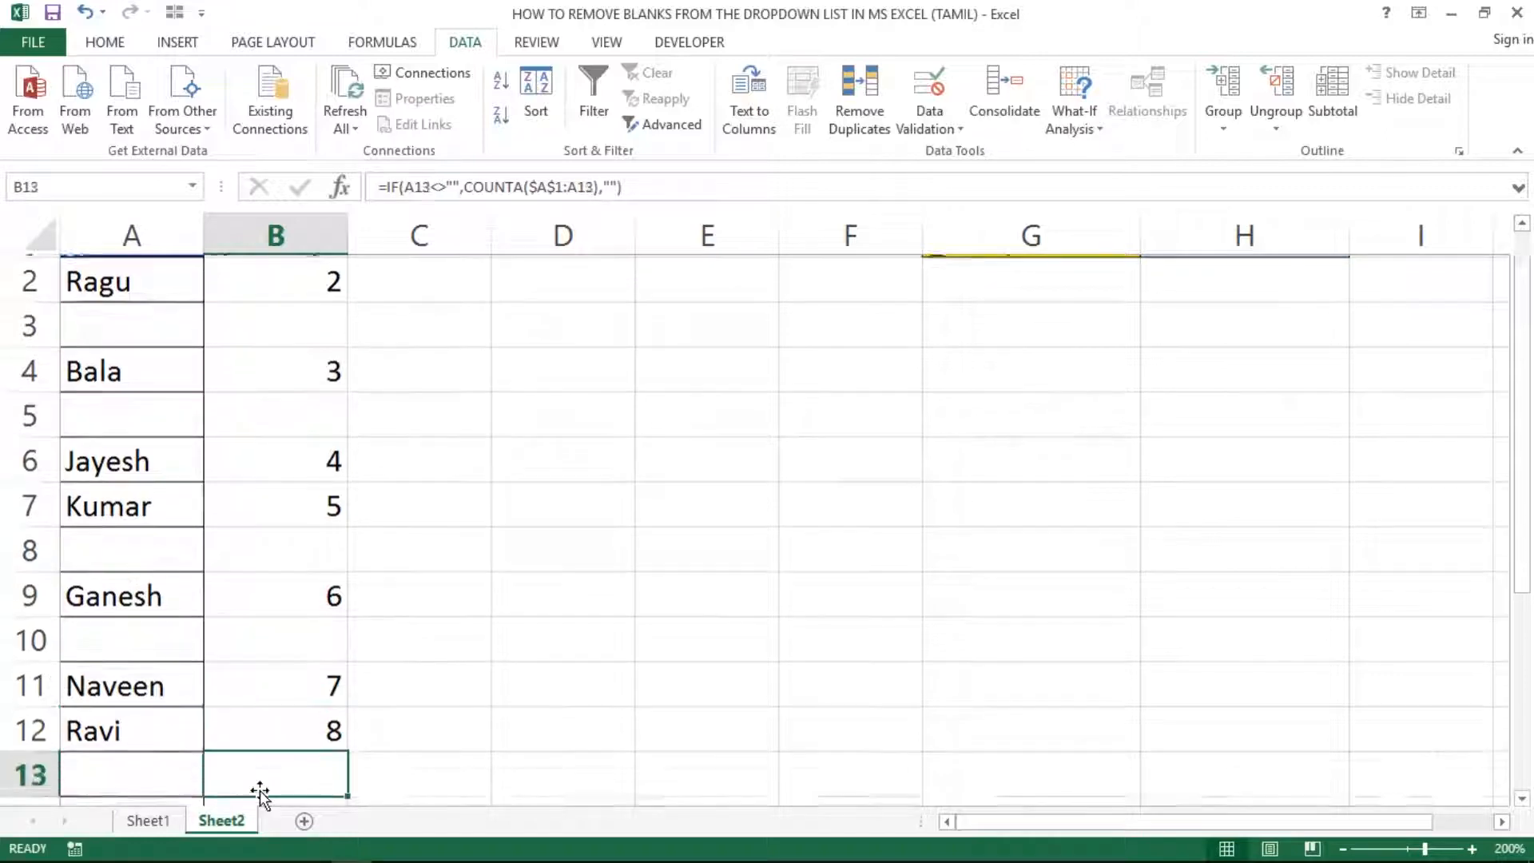
{"action": "key", "text": "ctrl+Up"}
{"action": "key", "text": "Down"}
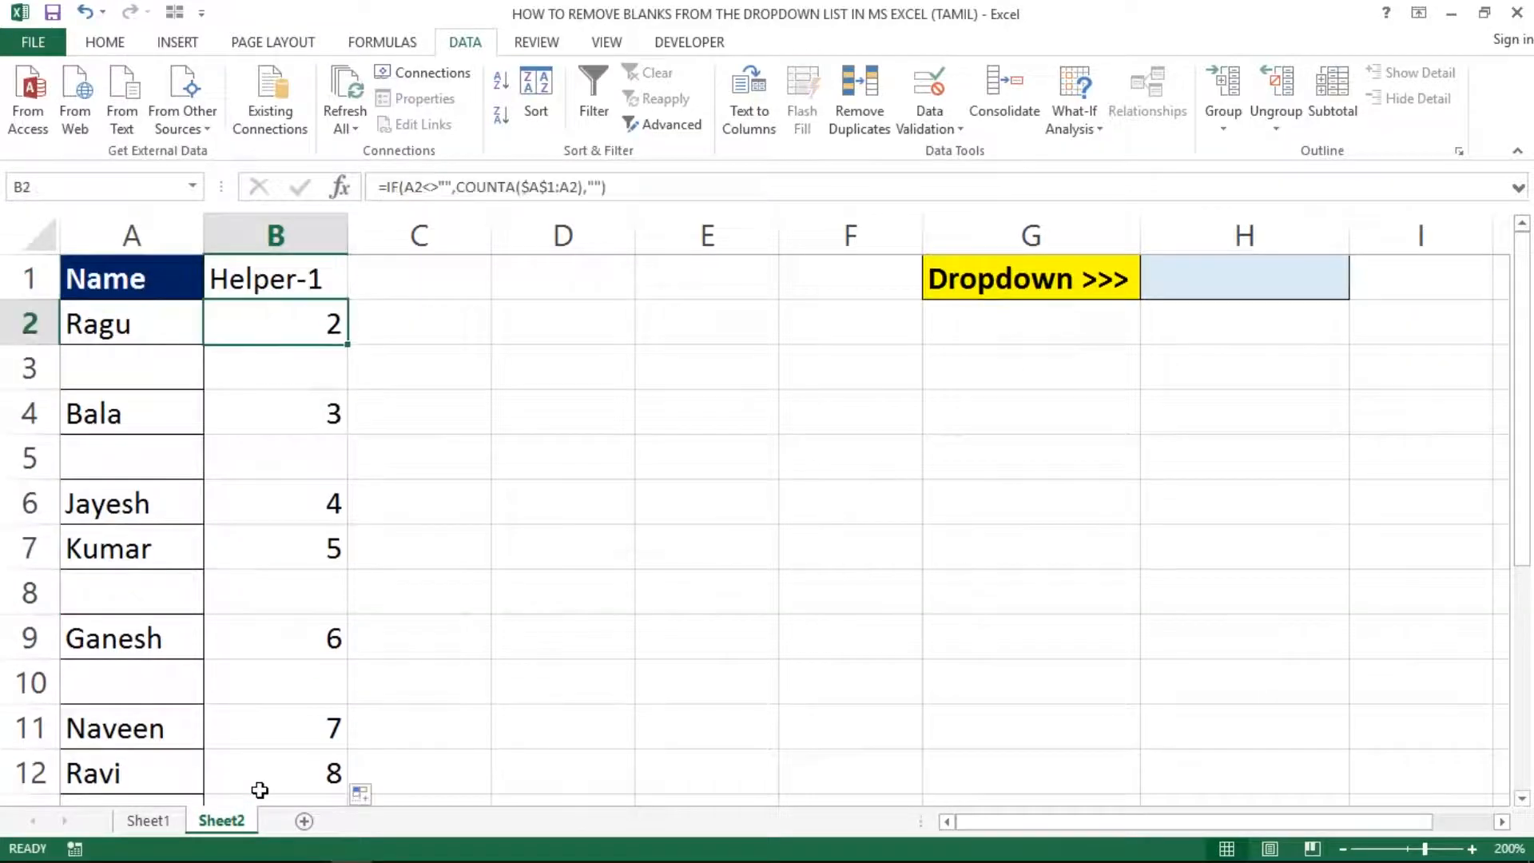
Step: Change the B2 formula to subtract 1 from COUNTA($A$1:A2), and refill it down the Helper-1 column to B15
{"action": "double_click", "coordinate": [307, 320]}
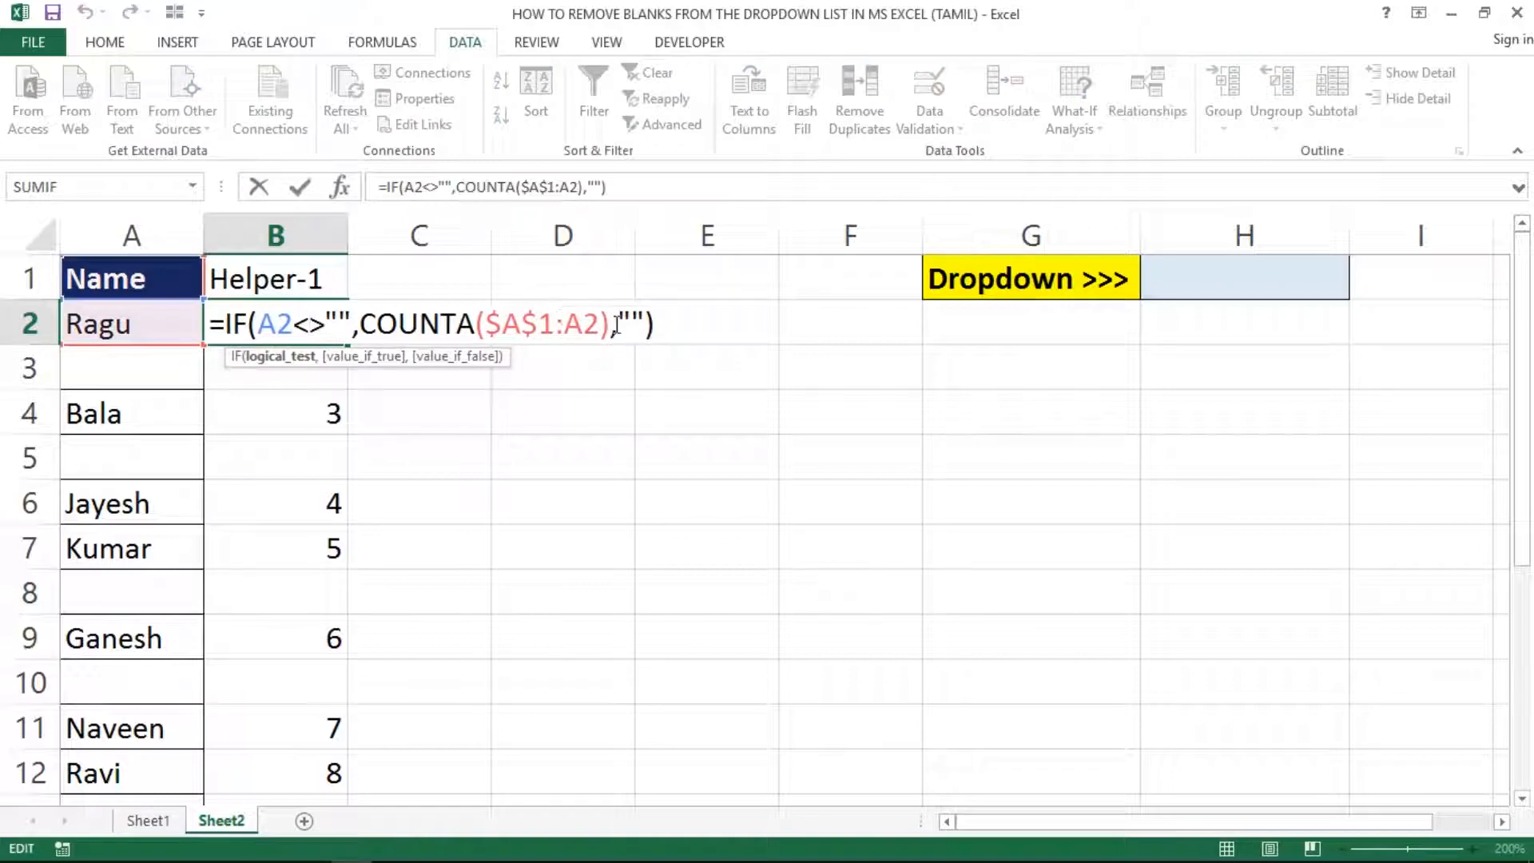
{"action": "left_click", "coordinate": [616, 325]}
{"action": "left_click", "coordinate": [607, 323]}
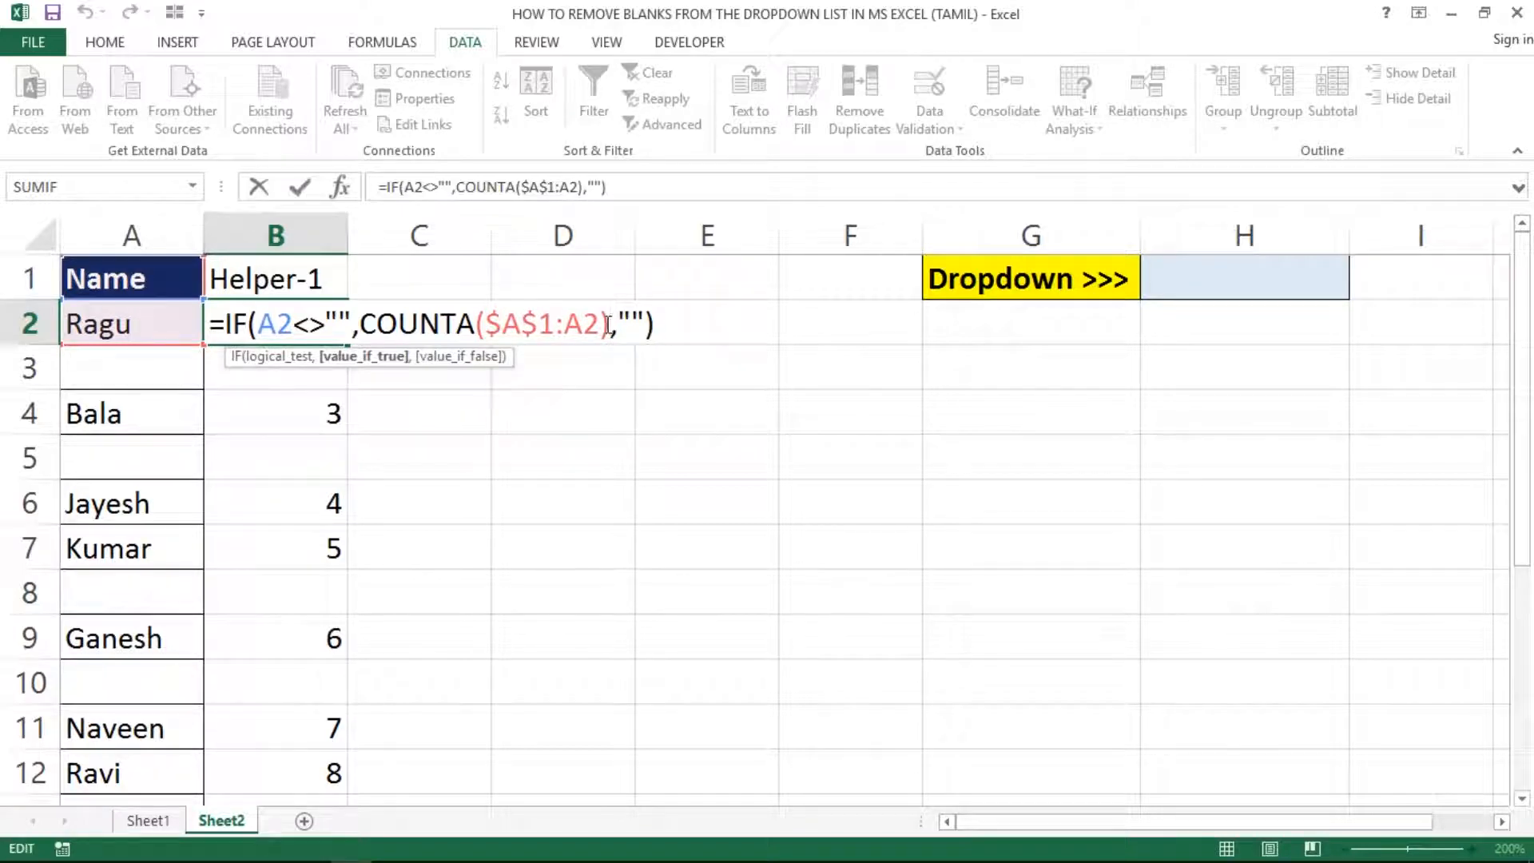
{"action": "type", "text": "-1"}
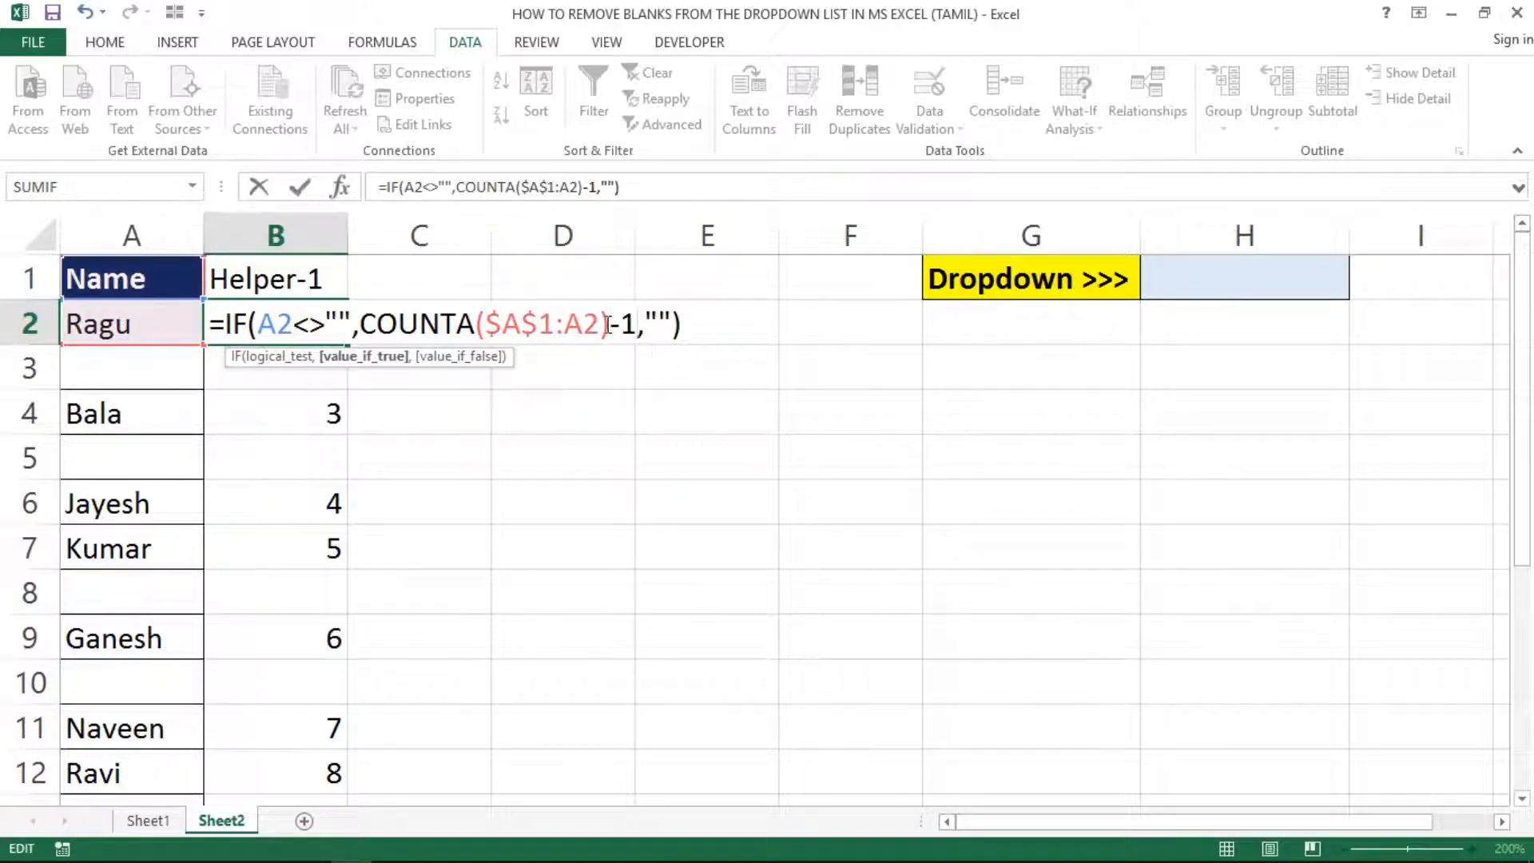
{"action": "key", "text": "Return"}
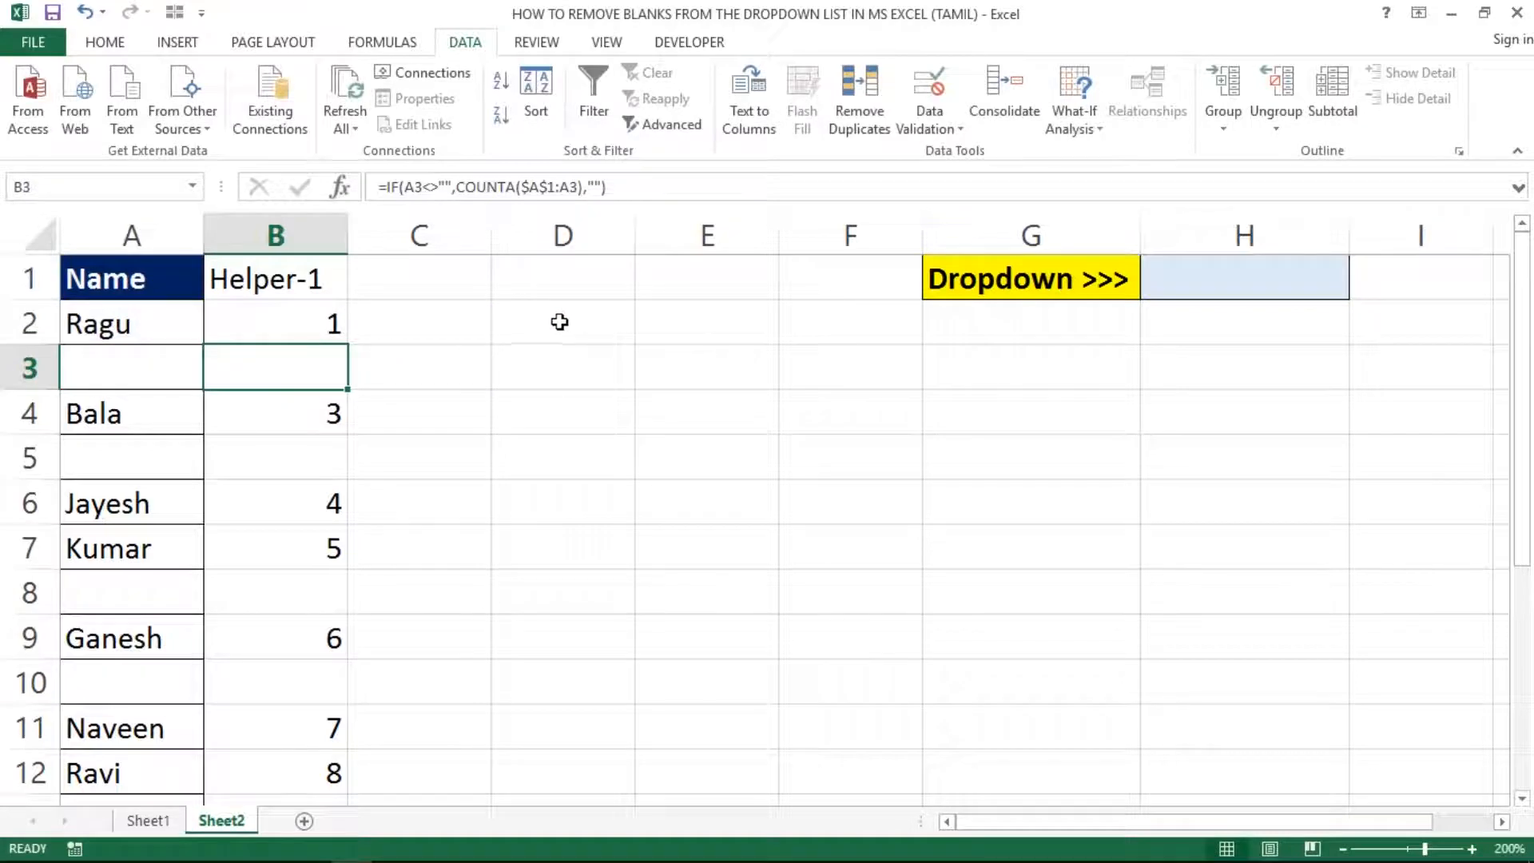
{"action": "left_click", "coordinate": [333, 328]}
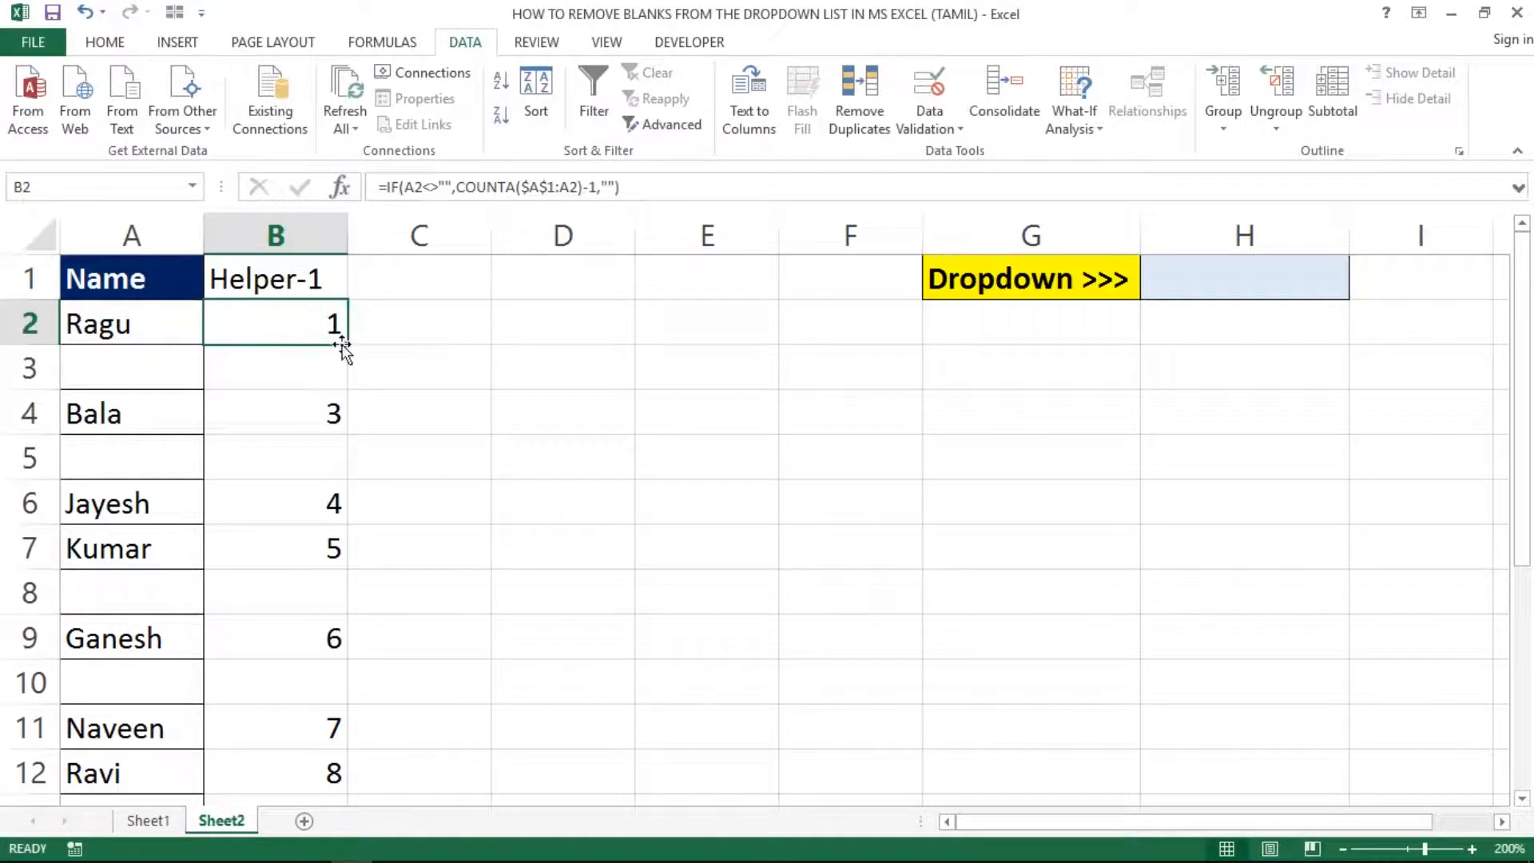
{"action": "double_click", "coordinate": [346, 343]}
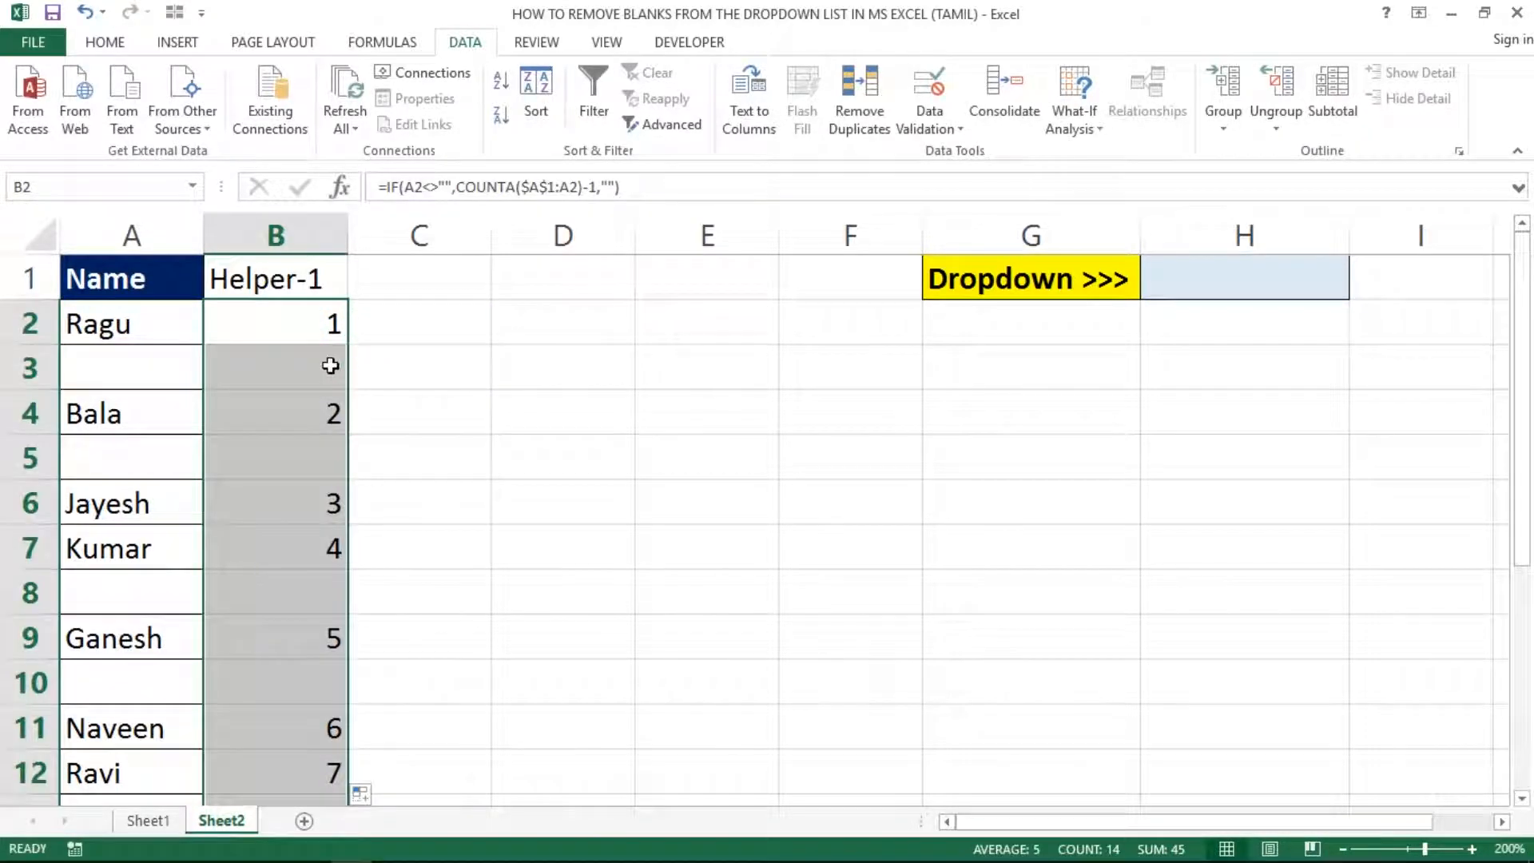
Step: Check the renumbered Helper-1 values from B3 down to B15 against the names in column A
{"action": "left_click", "coordinate": [332, 365]}
{"action": "key", "text": "Down"}
{"action": "key", "text": "Down"}
{"action": "key", "text": "Down"}
{"action": "key", "text": "Down"}
{"action": "key", "text": "Down"}
{"action": "key", "text": "Down"}
{"action": "key", "text": "Down"}
{"action": "key", "text": "Down"}
{"action": "key", "text": "Down"}
{"action": "key", "text": "Down"}
{"action": "key", "text": "Down"}
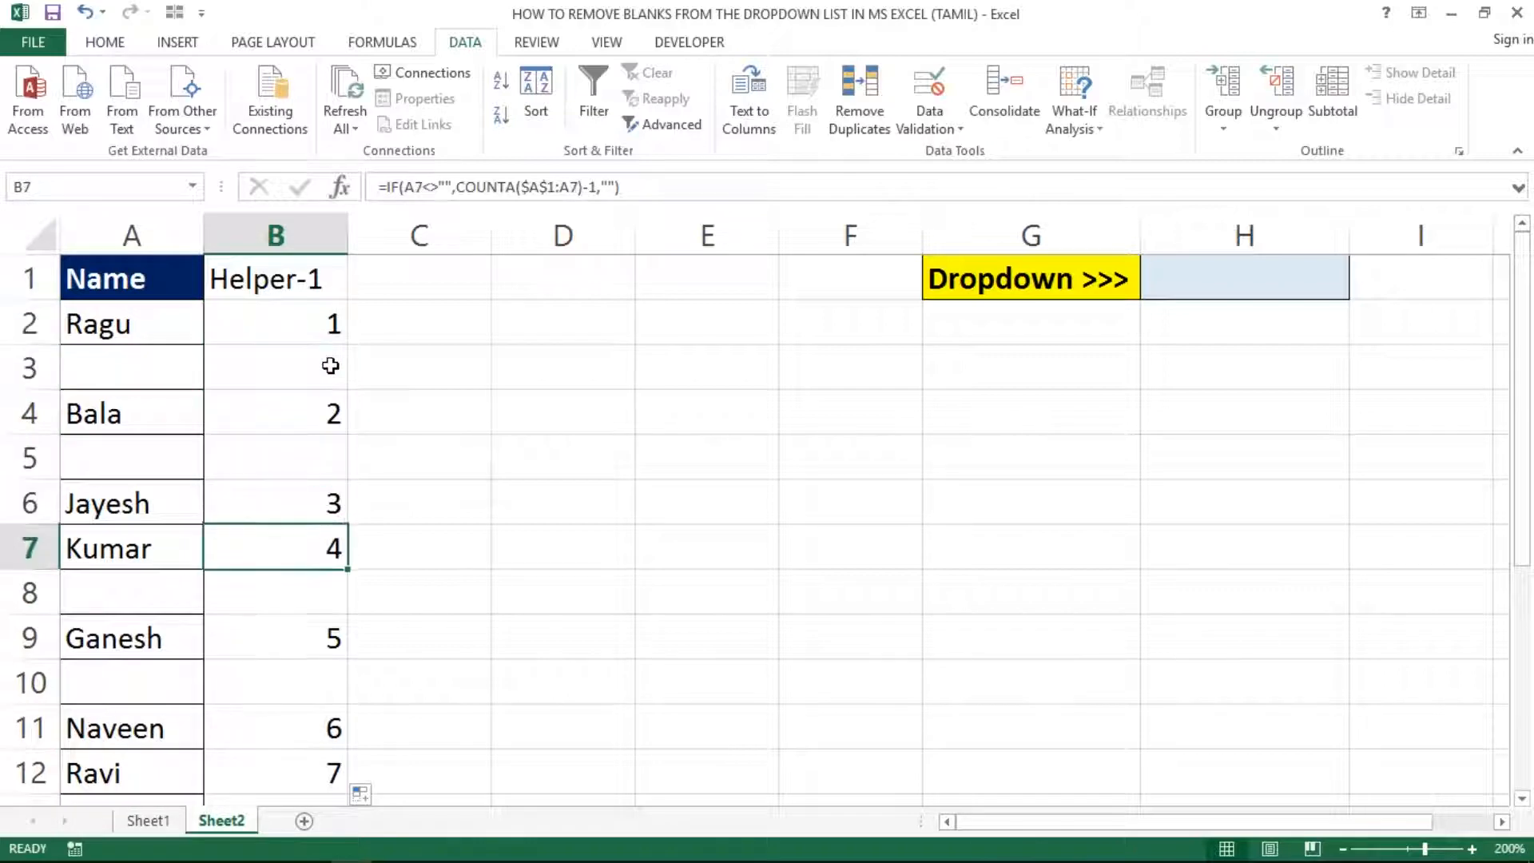
{"action": "key", "text": "Down"}
{"action": "key", "text": "Down"}
{"action": "key", "text": "Down"}
{"action": "key", "text": "Up"}
{"action": "key", "text": "Up"}
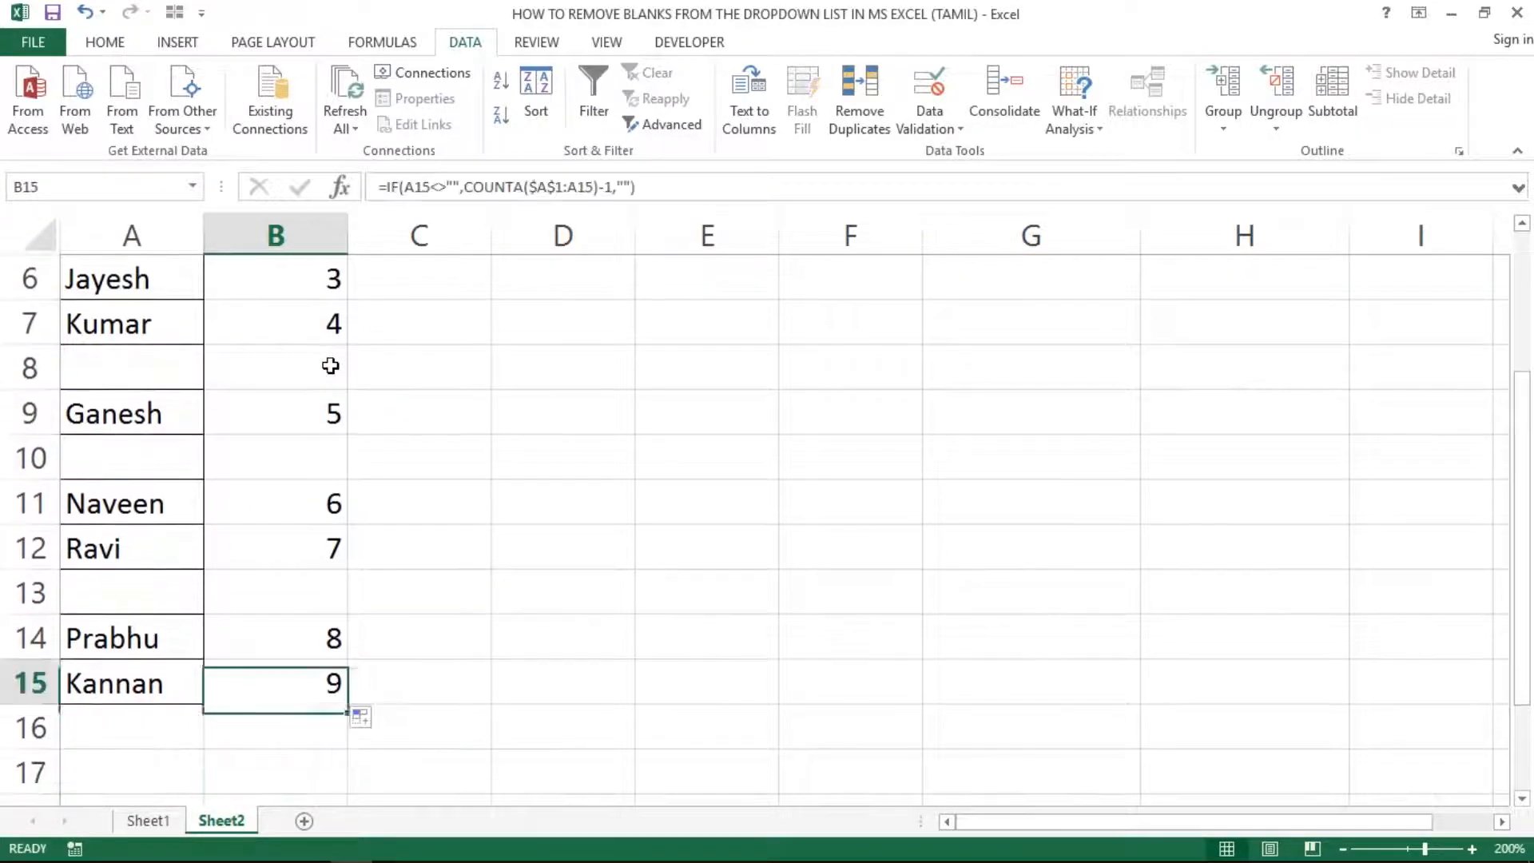
Step: Make the Helper-1 header in cell B1 bold
{"action": "key", "text": "ctrl+Up"}
{"action": "key", "text": "Down"}
{"action": "key", "text": "Down"}
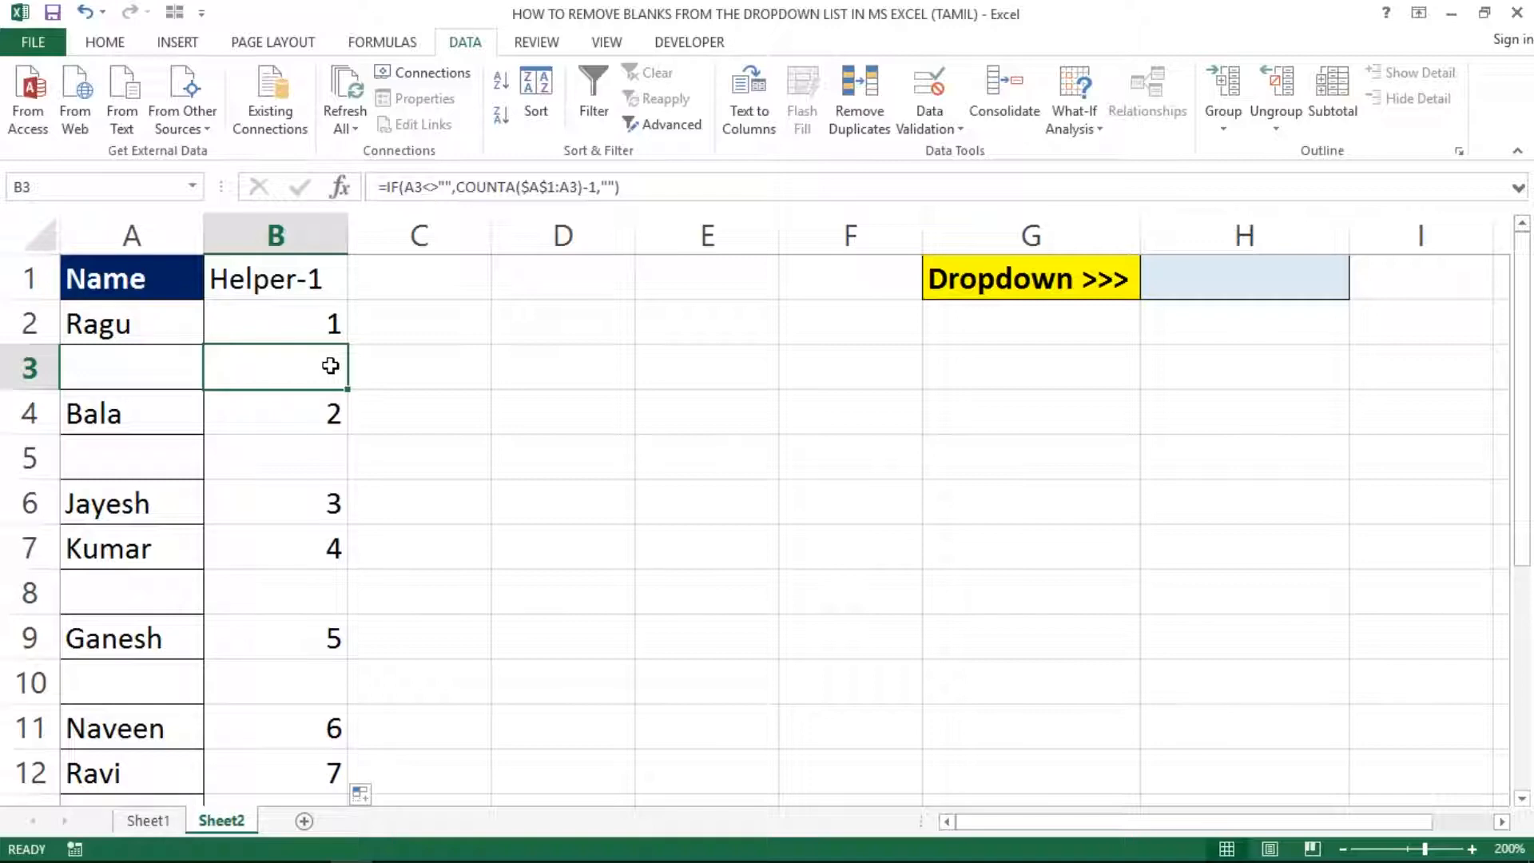
{"action": "key", "text": "Up"}
{"action": "key", "text": "Up"}
{"action": "key", "text": "Right"}
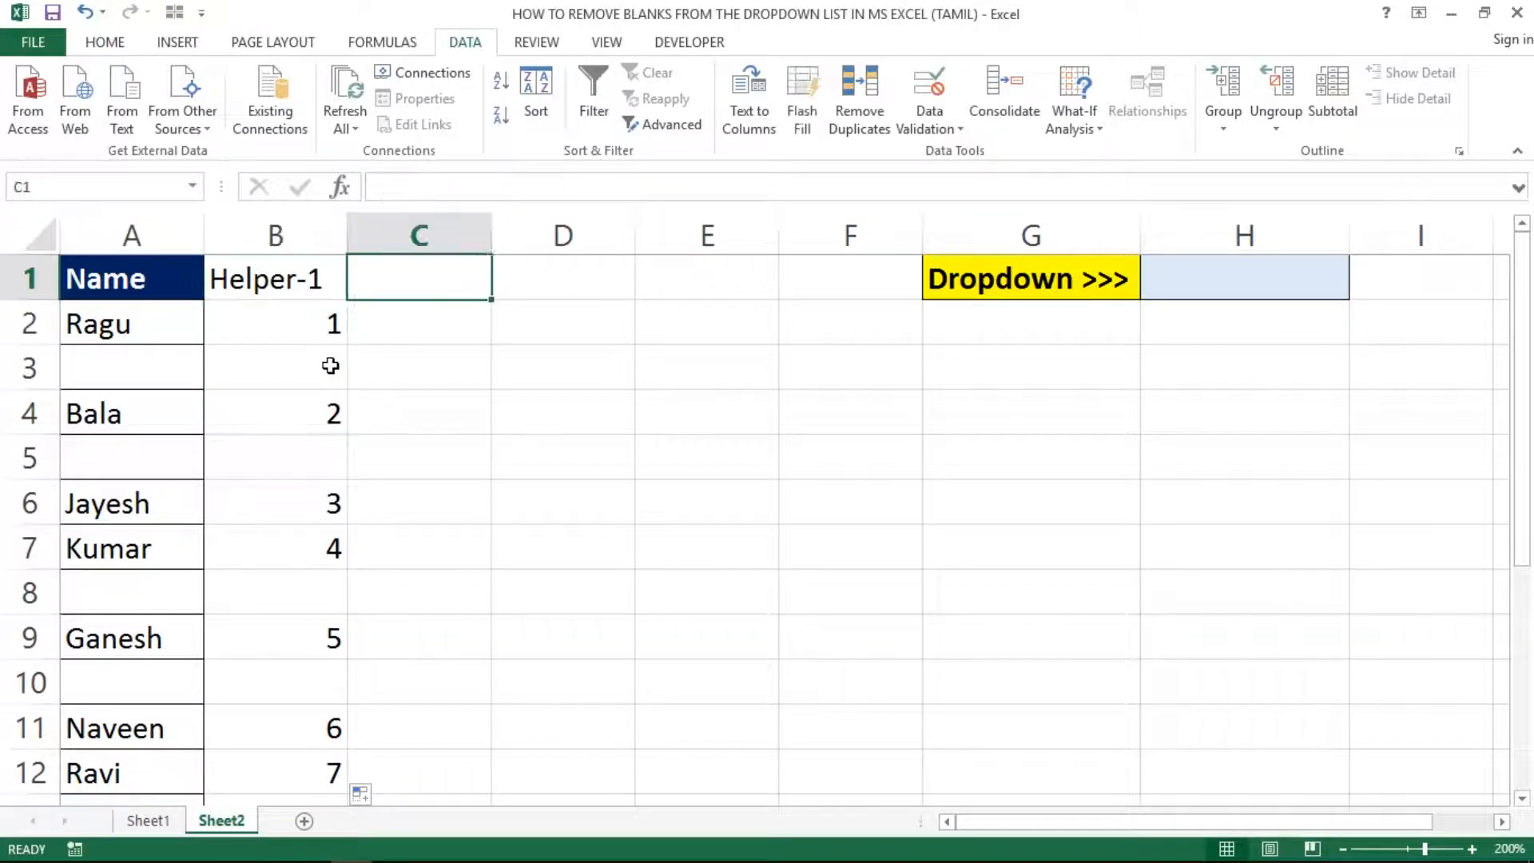
{"action": "key", "text": "Left"}
{"action": "key", "text": "Down"}
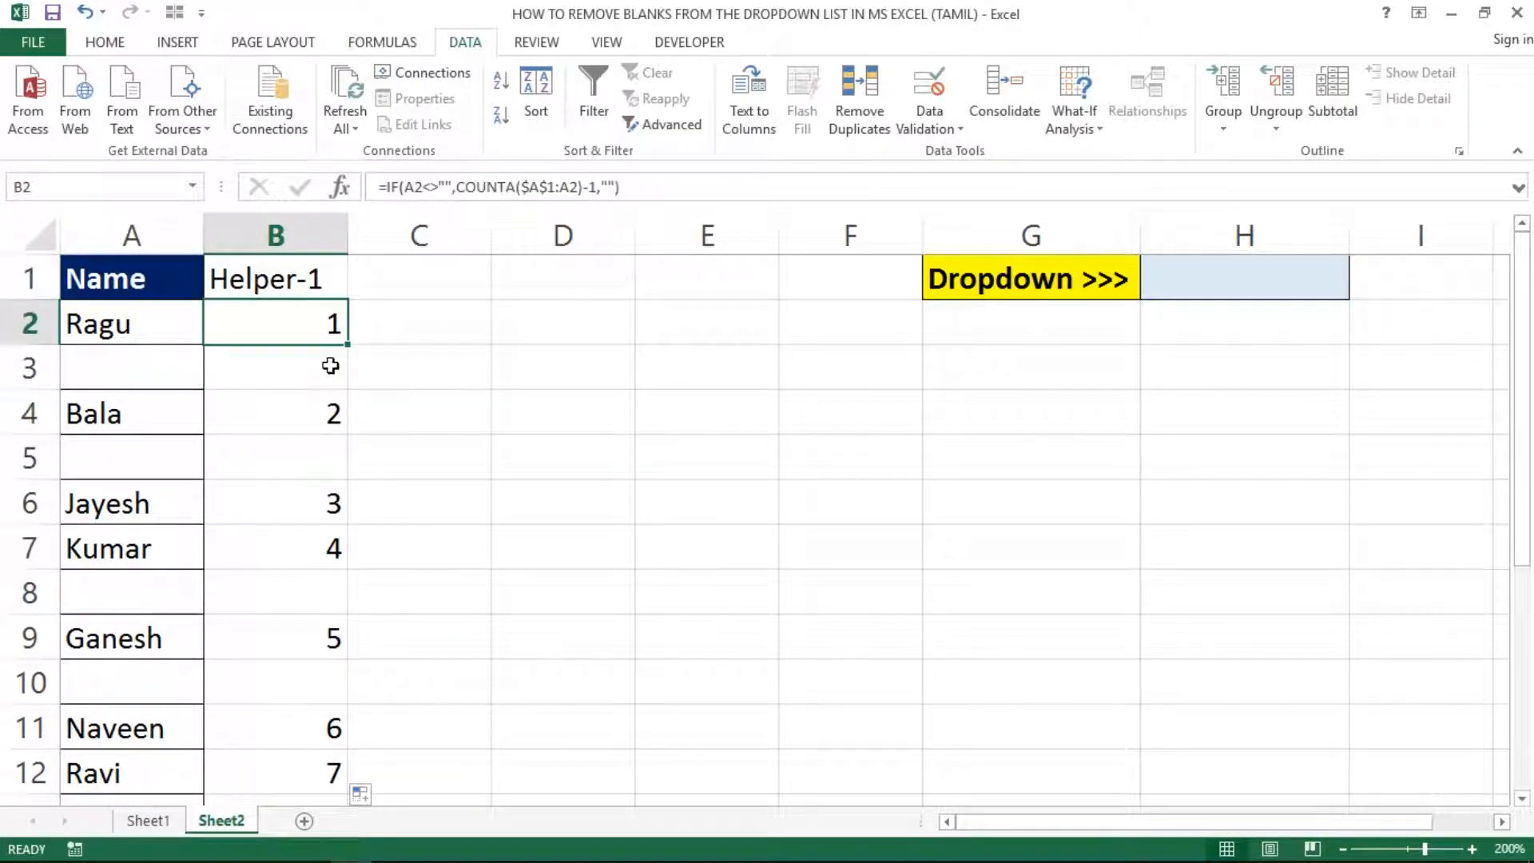
{"action": "key", "text": "Up"}
{"action": "key", "text": "ctrl+b"}
{"action": "key", "text": "Right"}
{"action": "key", "text": "Left"}
{"action": "key", "text": "Down"}
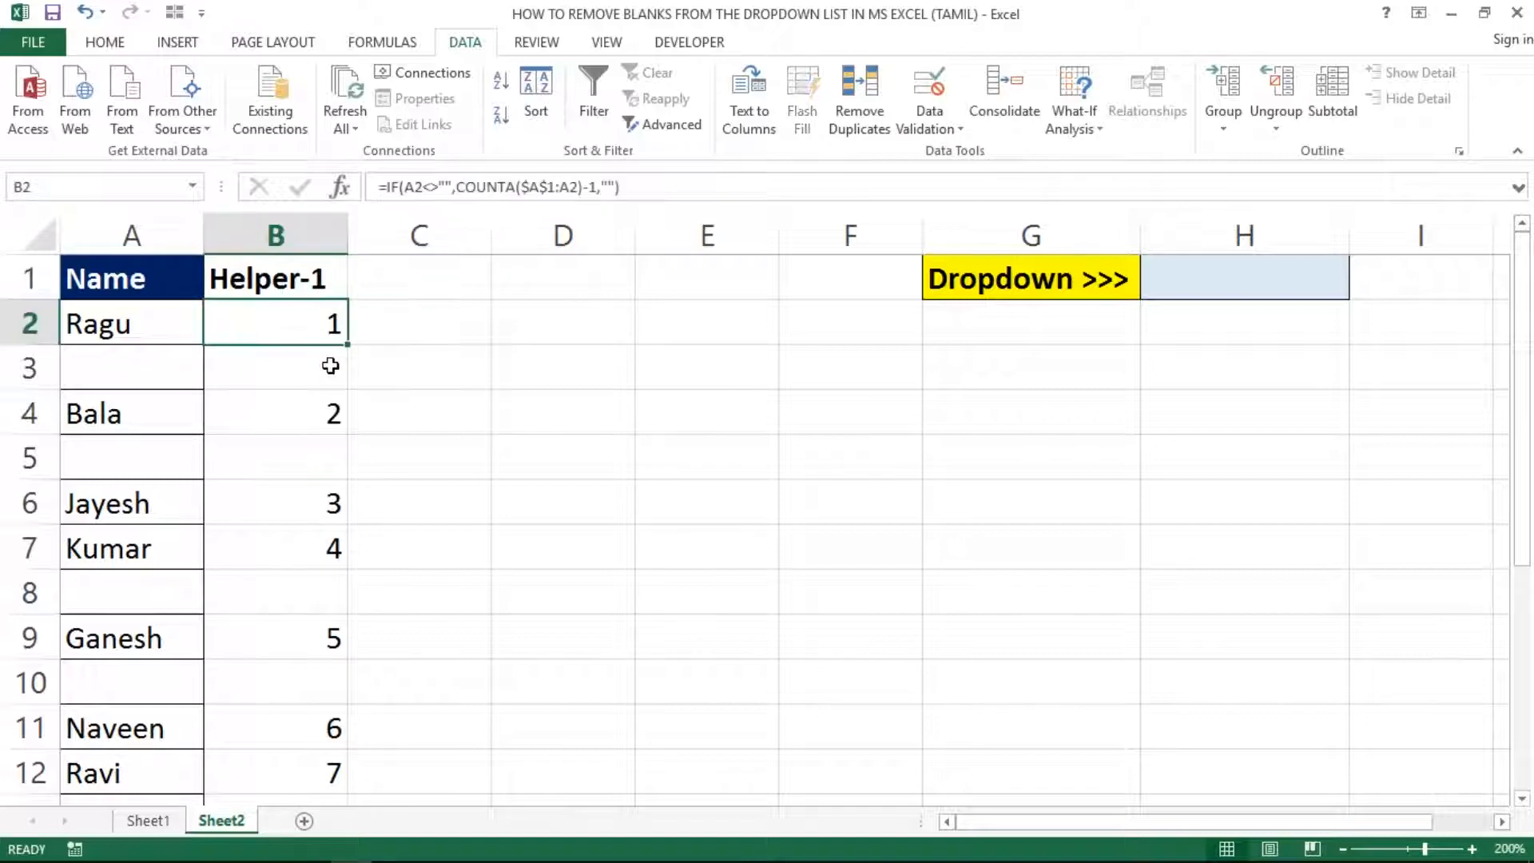
Step: Center-align the Helper-1 header and its values in B1:B15
{"action": "key", "text": "ctrl+shift+Down"}
{"action": "key", "text": "Up"}
{"action": "key", "text": "ctrl+shift+Down"}
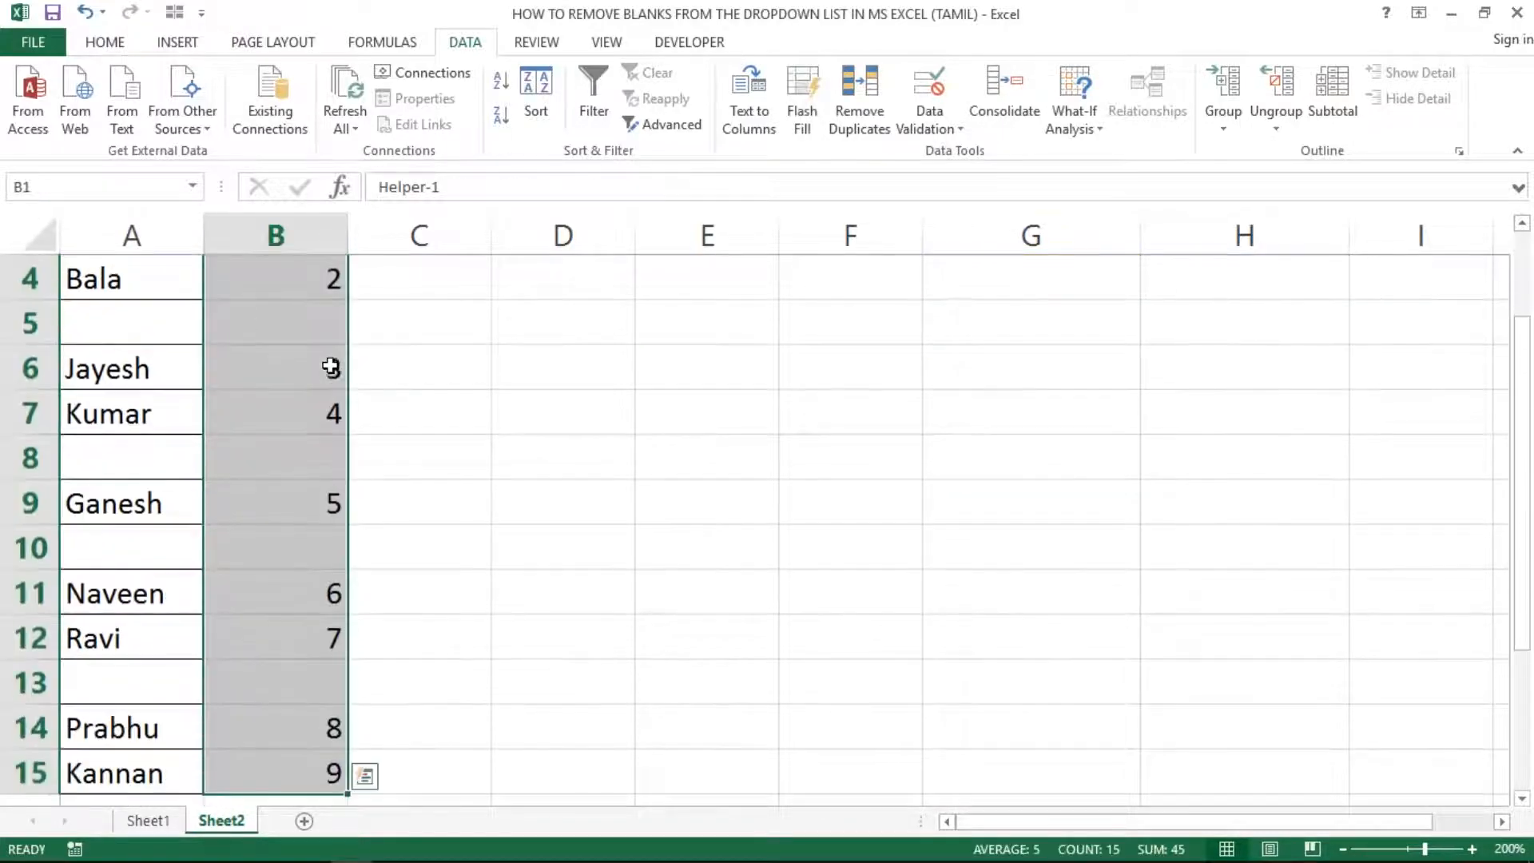
{"action": "left_click", "coordinate": [118, 42]}
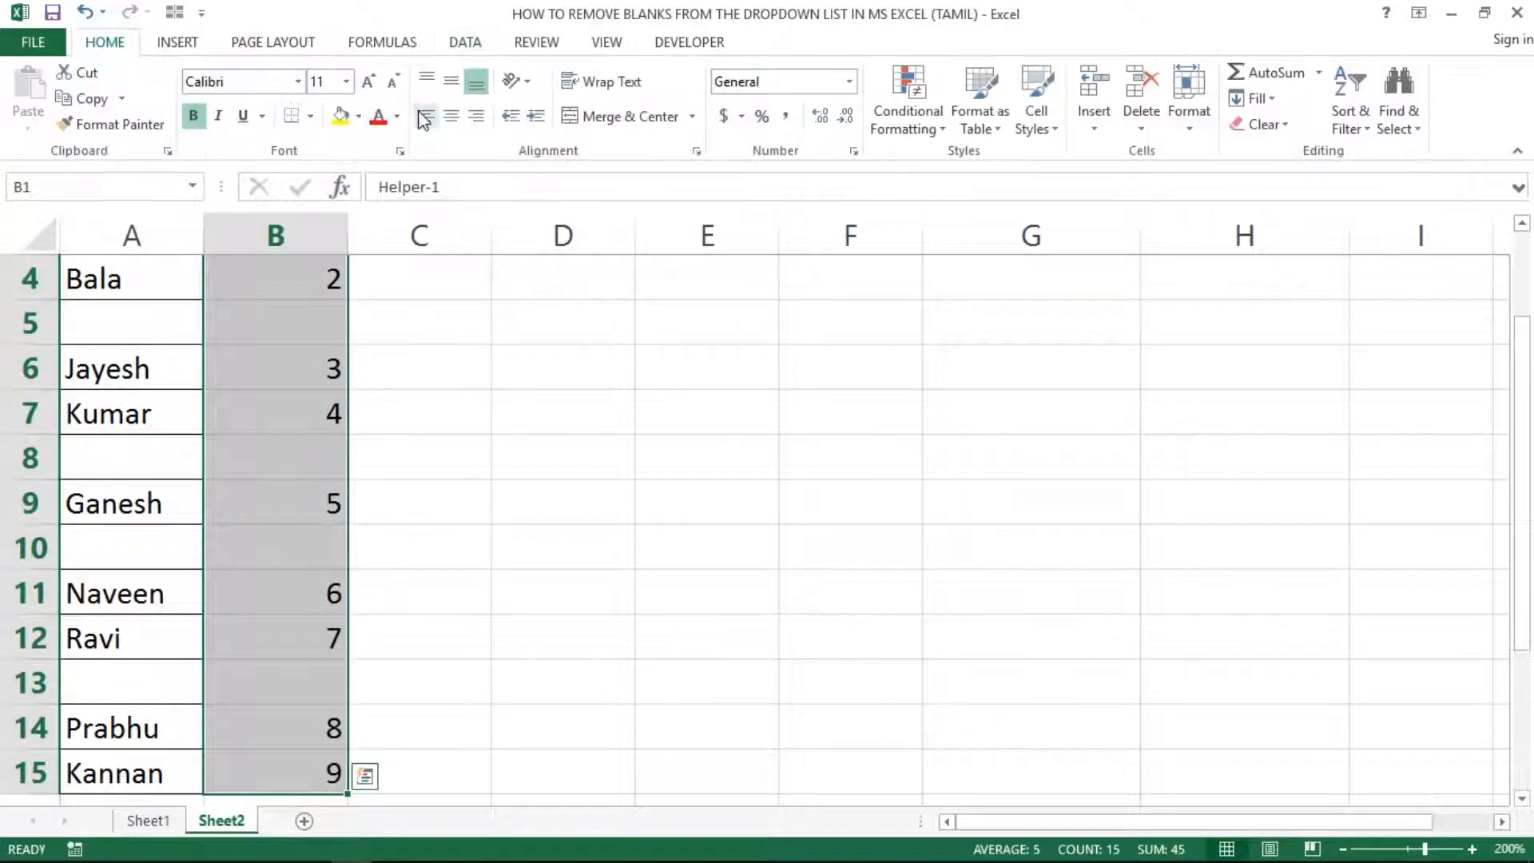
{"action": "left_click", "coordinate": [461, 123]}
{"action": "key", "text": "ctrl+BackSpace"}
{"action": "key", "text": "Up"}
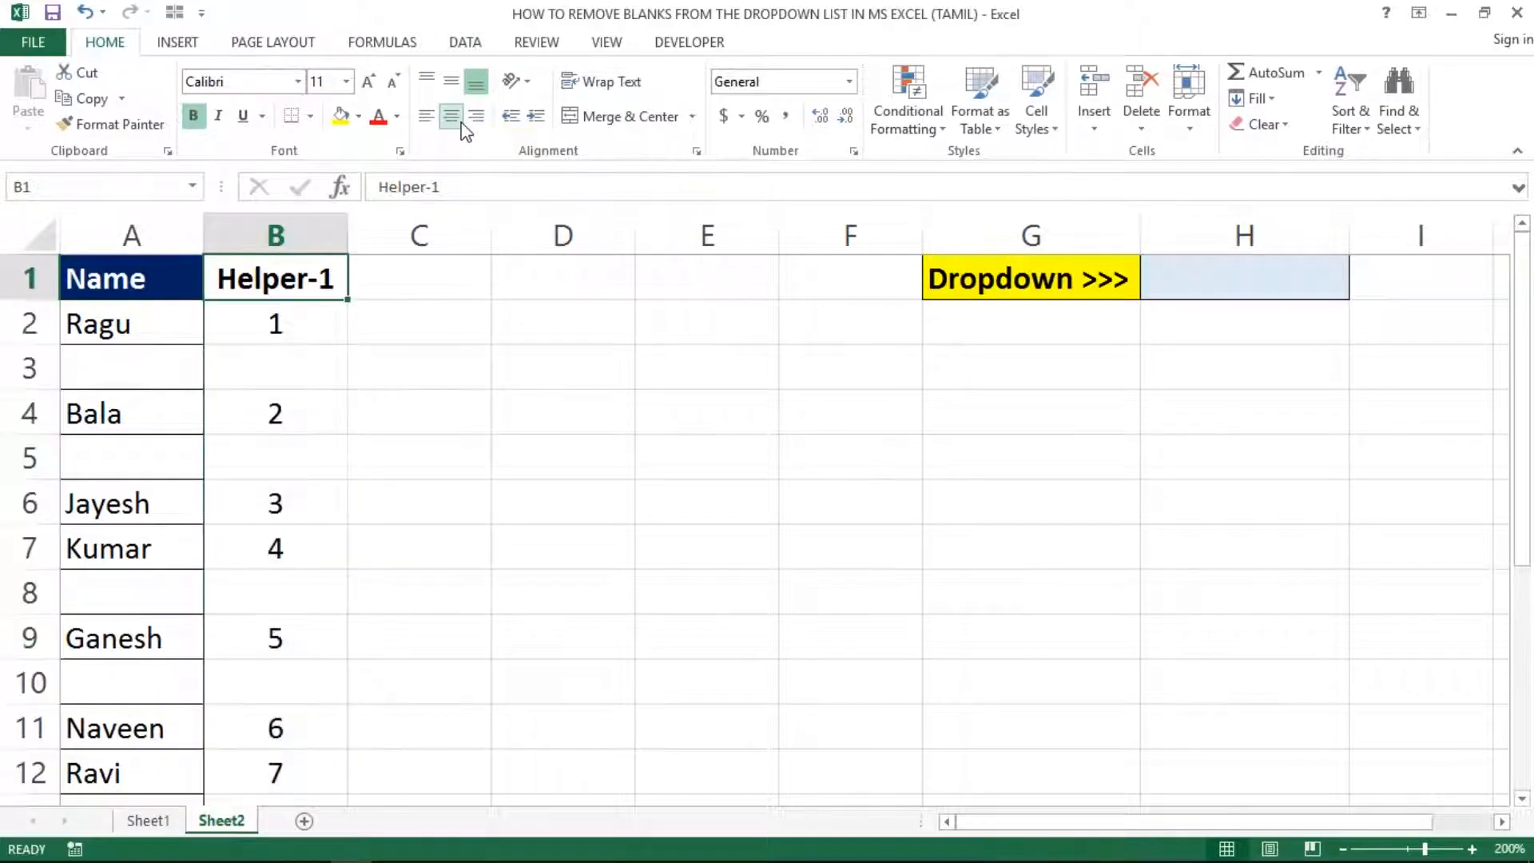
Step: Review the Helper-1 numbering down column B against the adjacent names in column A
{"action": "key", "text": "Down"}
{"action": "key", "text": "Right"}
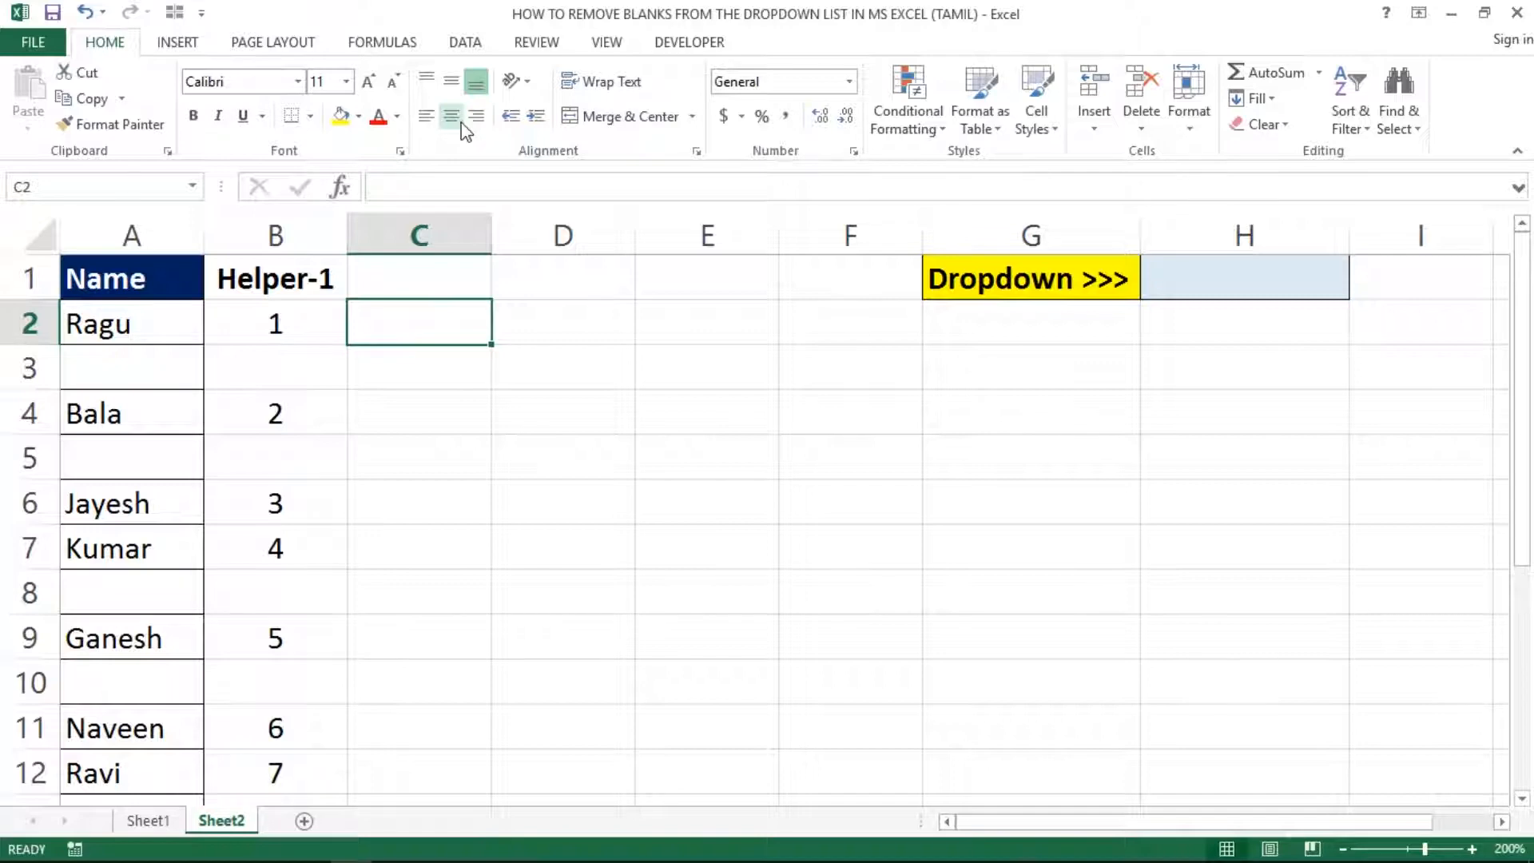
{"action": "key", "text": "Up"}
{"action": "key", "text": "Left"}
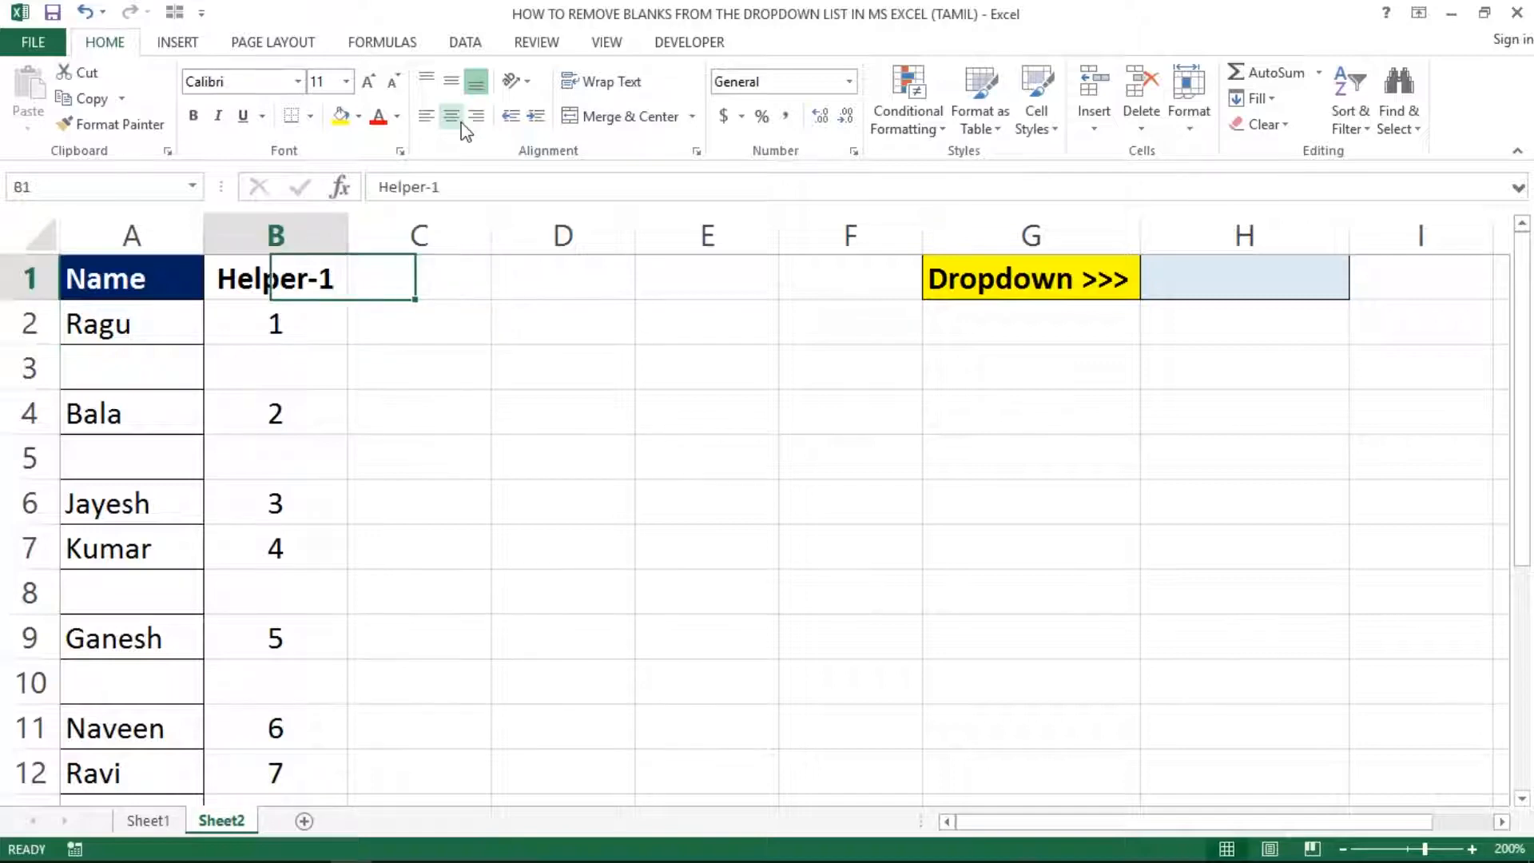
{"action": "key", "text": "Down"}
{"action": "key", "text": "ctrl+shift+Down"}
{"action": "key", "text": "Up"}
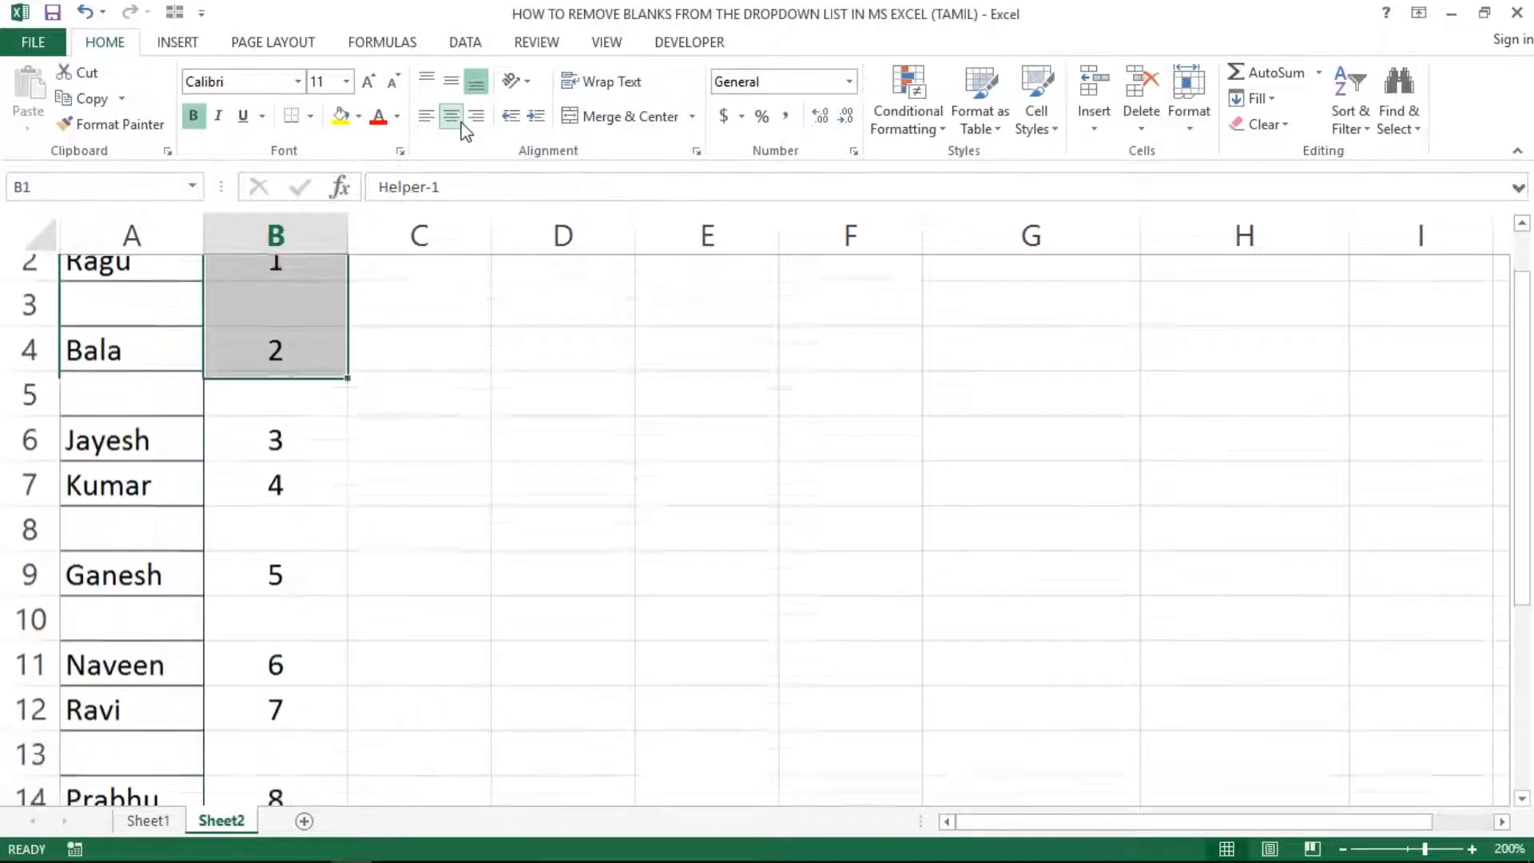
{"action": "key", "text": "Right"}
{"action": "key", "text": "Down"}
{"action": "key", "text": "Left"}
{"action": "key", "text": "Left"}
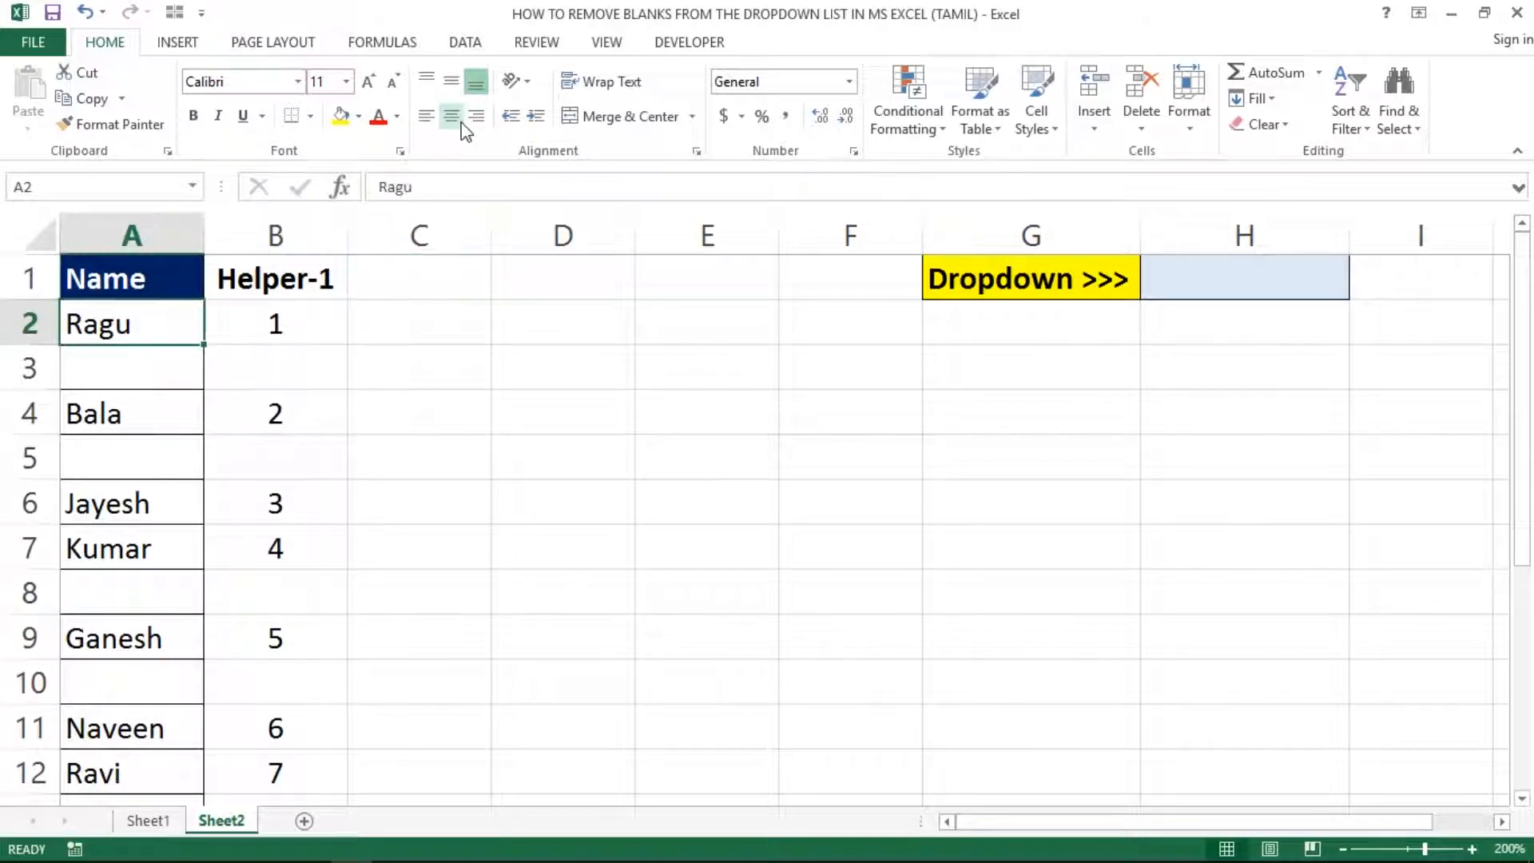
Step: Examine the name range A2:A15, including its blank cells, alongside the empty cells of column C
{"action": "key", "text": "Right"}
{"action": "key", "text": "Right"}
{"action": "key", "text": "shift+Down"}
{"action": "key", "text": "shift+Down"}
{"action": "key", "text": "shift+Down"}
{"action": "key", "text": "shift+Down"}
{"action": "key", "text": "shift+Down"}
{"action": "key", "text": "shift+Down"}
{"action": "key", "text": "shift+Down"}
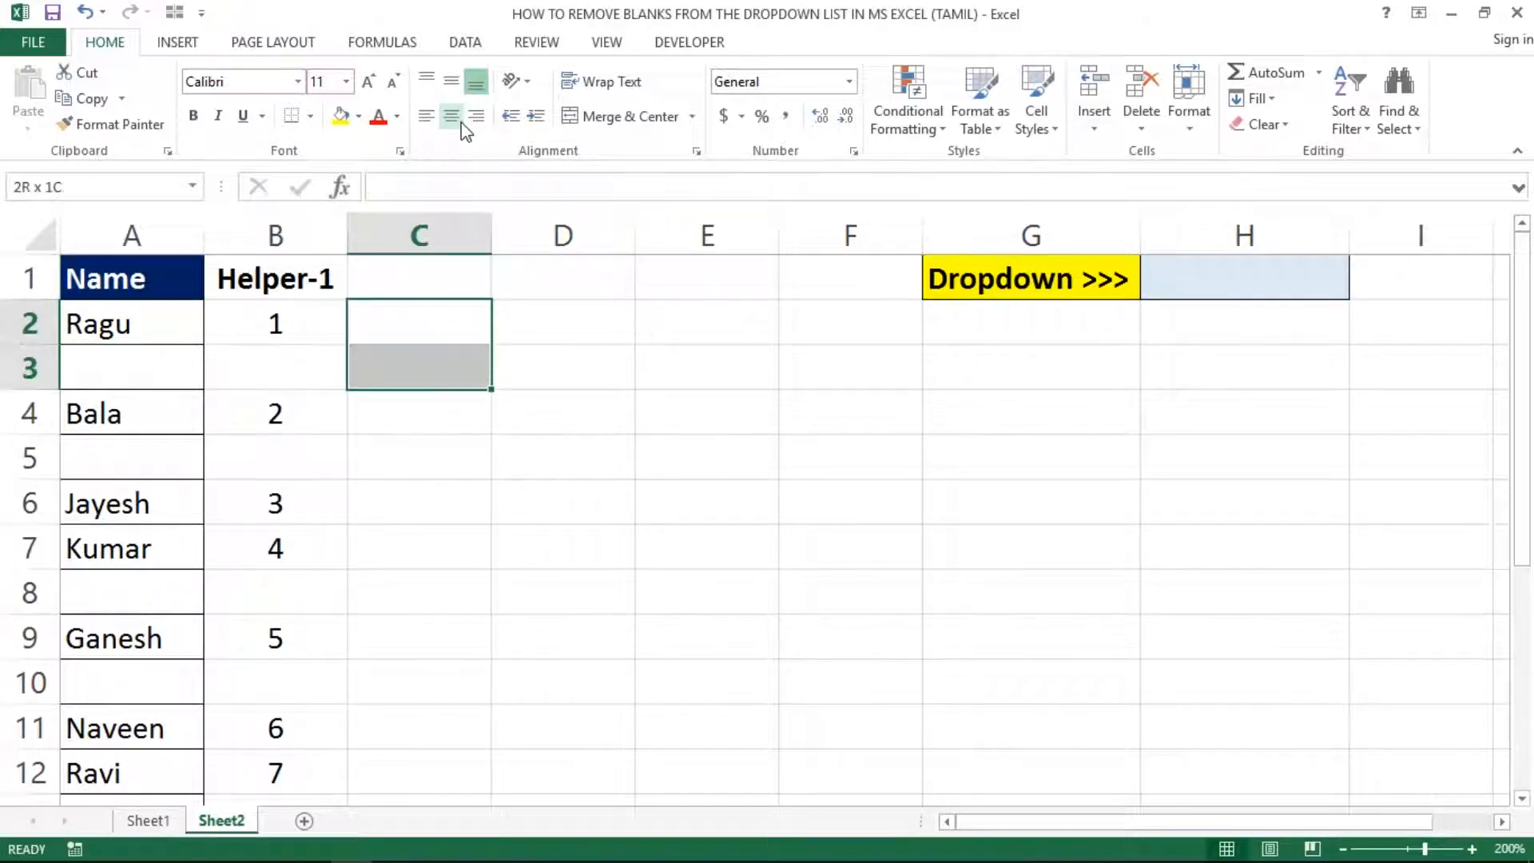
{"action": "key", "text": "Left"}
{"action": "key", "text": "Left"}
{"action": "key", "text": "shift+Down"}
{"action": "key", "text": "shift+Down"}
{"action": "key", "text": "shift+Down"}
{"action": "key", "text": "shift+Down"}
{"action": "key", "text": "shift+Down"}
{"action": "key", "text": "shift+Down"}
{"action": "key", "text": "shift+Down"}
{"action": "key", "text": "shift+Down"}
{"action": "key", "text": "shift+Down"}
{"action": "key", "text": "shift+Down"}
{"action": "key", "text": "shift+Down"}
{"action": "key", "text": "shift+Down"}
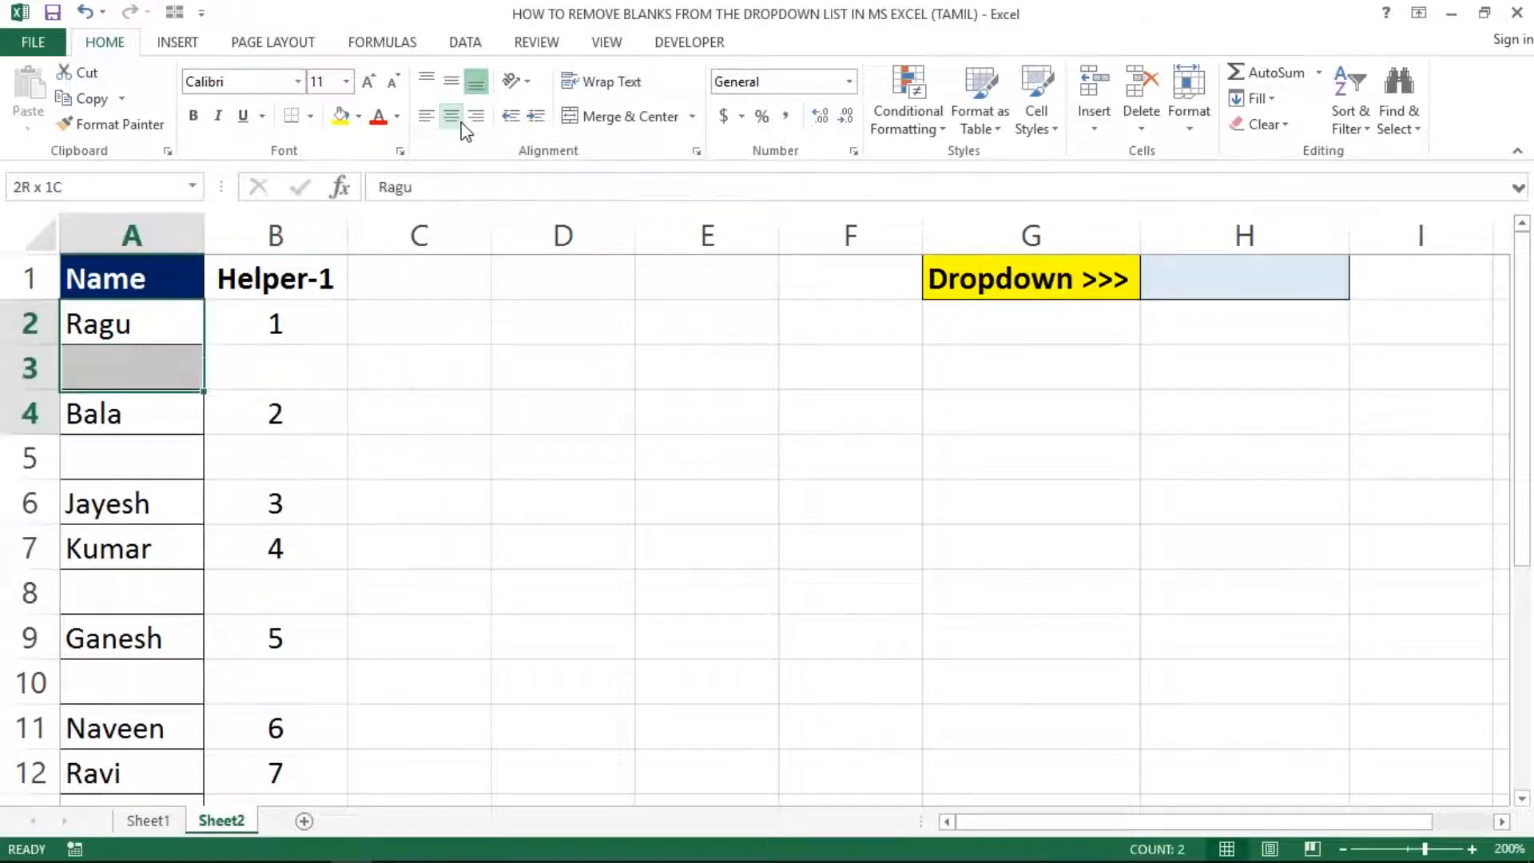
{"action": "key", "text": "shift+Down"}
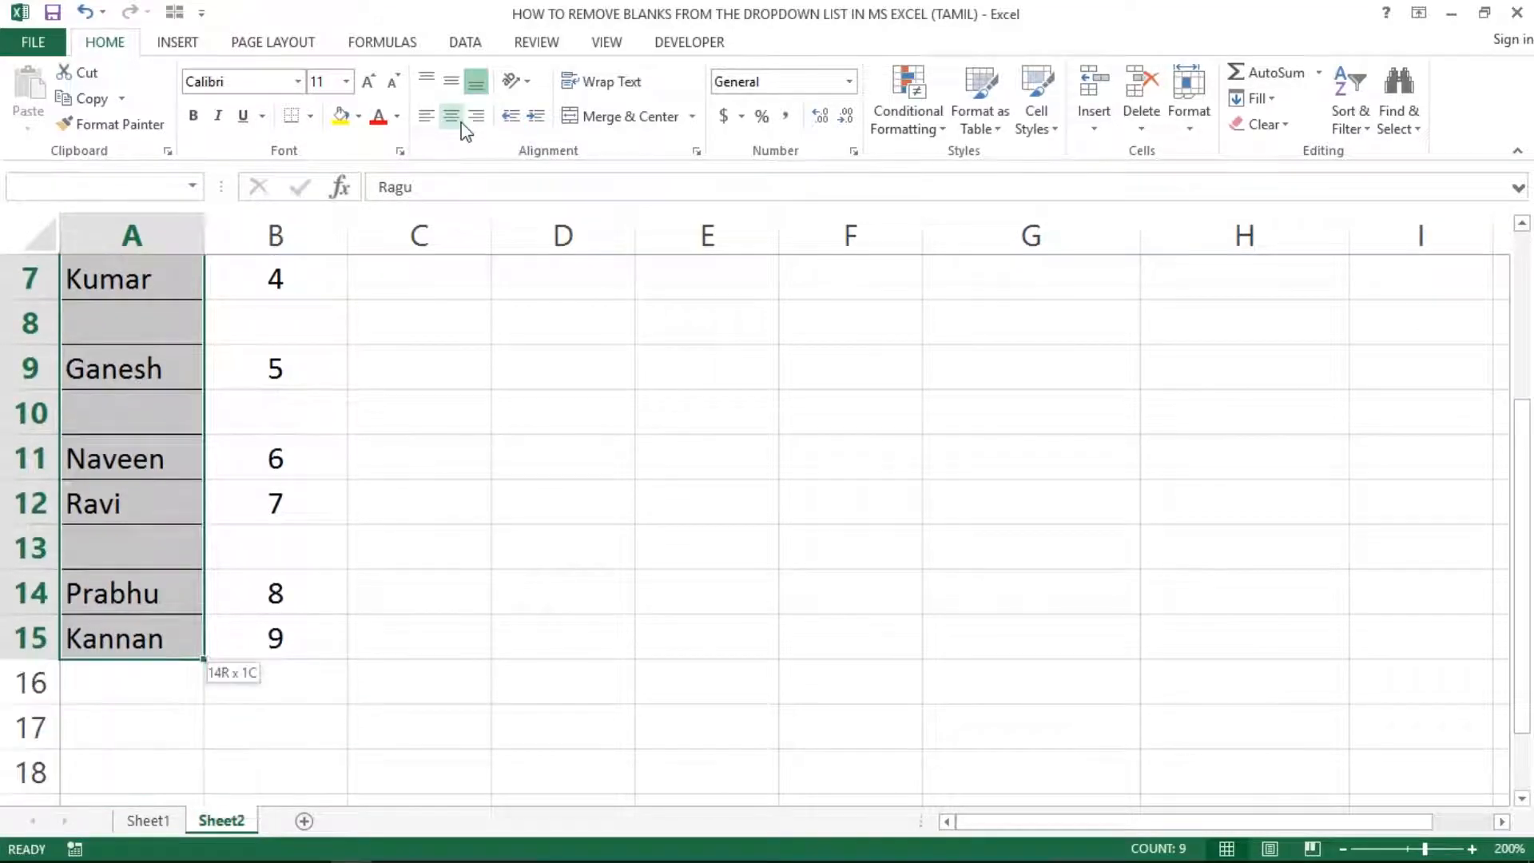
{"action": "key", "text": "Up"}
{"action": "key", "text": "Right"}
{"action": "key", "text": "Right"}
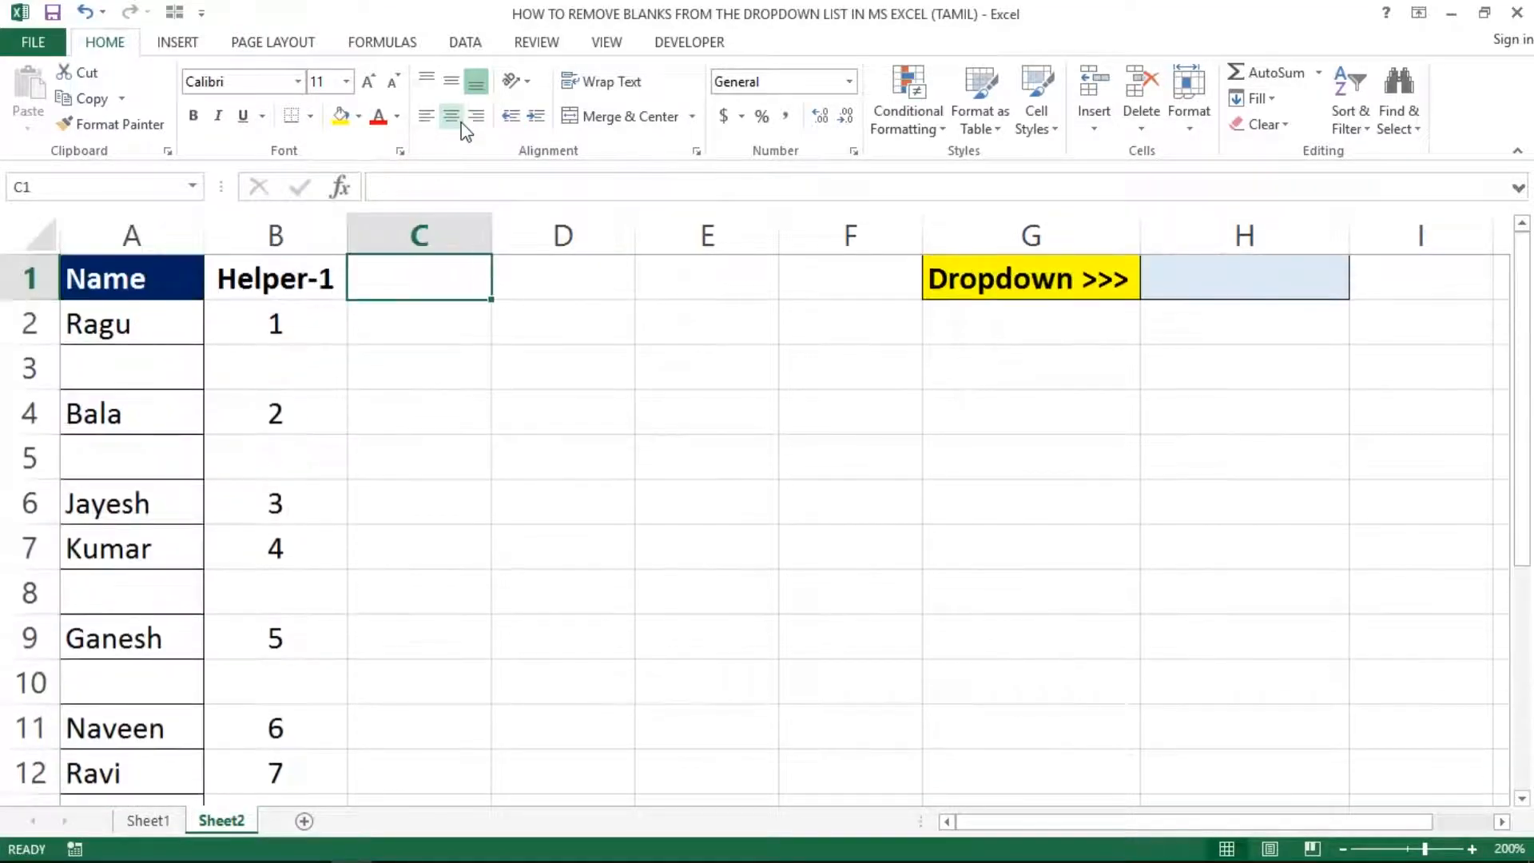
Step: Examine the empty cells C2:C10 as the area for listing the names without blanks
{"action": "key", "text": "Down"}
{"action": "key", "text": "Left"}
{"action": "key", "text": "Right"}
{"action": "key", "text": "shift+Down"}
{"action": "key", "text": "shift+Down"}
{"action": "key", "text": "shift+Down"}
{"action": "key", "text": "shift+Down"}
{"action": "key", "text": "shift+Down"}
{"action": "key", "text": "shift+Down"}
{"action": "key", "text": "shift+Down"}
{"action": "key", "text": "shift+Down"}
{"action": "key", "text": "shift+Down"}
{"action": "key", "text": "shift+Down"}
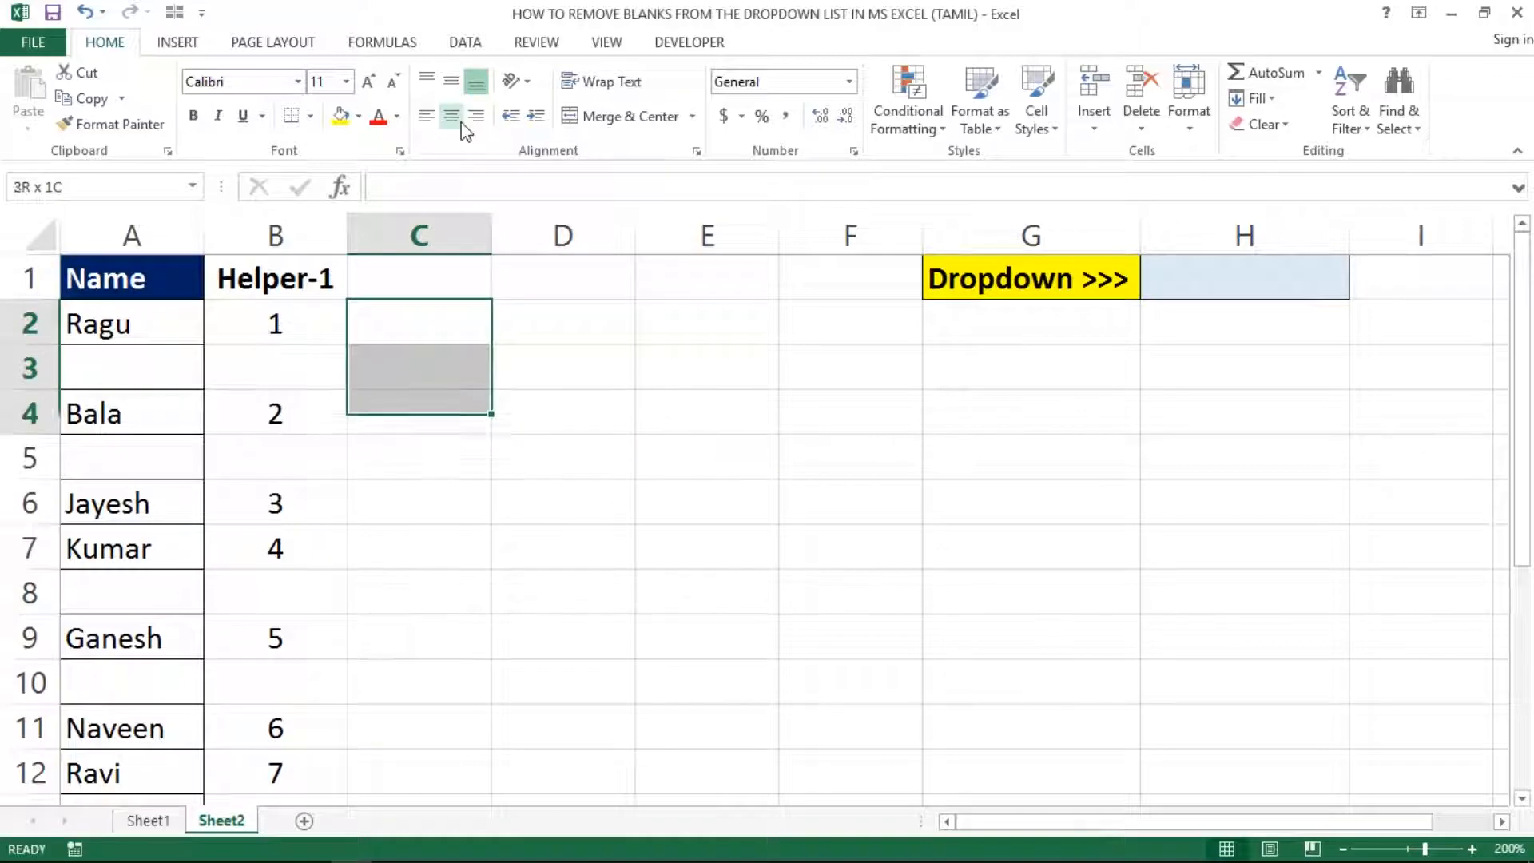
{"action": "key", "text": "shift+Up"}
{"action": "key", "text": "shift+Up"}
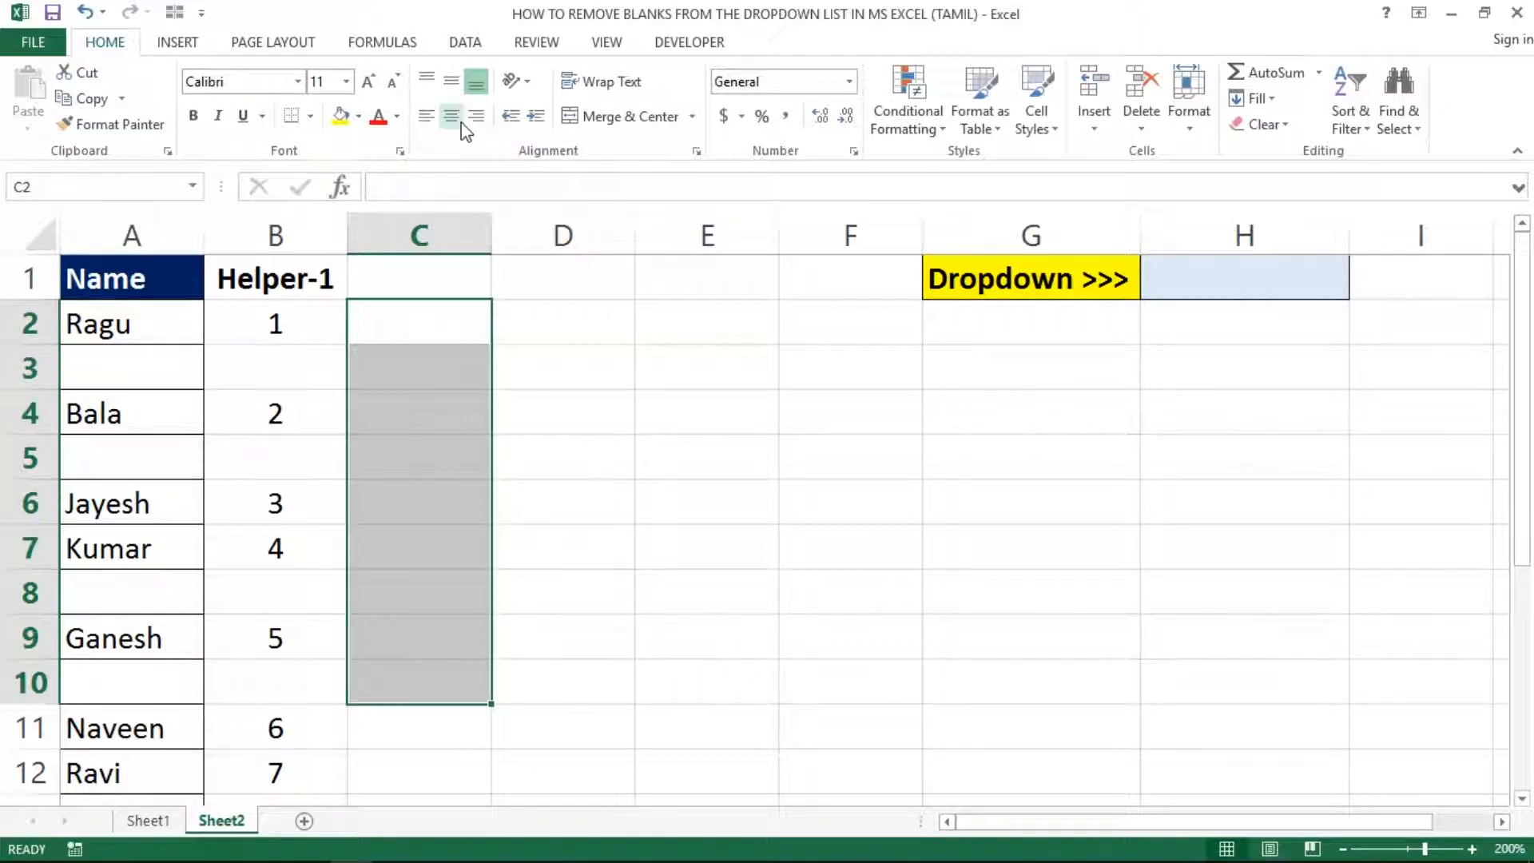
Step: Copy the Helper-1 header from B1 to C1 and change the copy's text to Helper-2
{"action": "key", "text": "Right"}
{"action": "key", "text": "Left"}
{"action": "key", "text": "Left"}
{"action": "key", "text": "Right"}
{"action": "key", "text": "Up"}
{"action": "key", "text": "Left"}
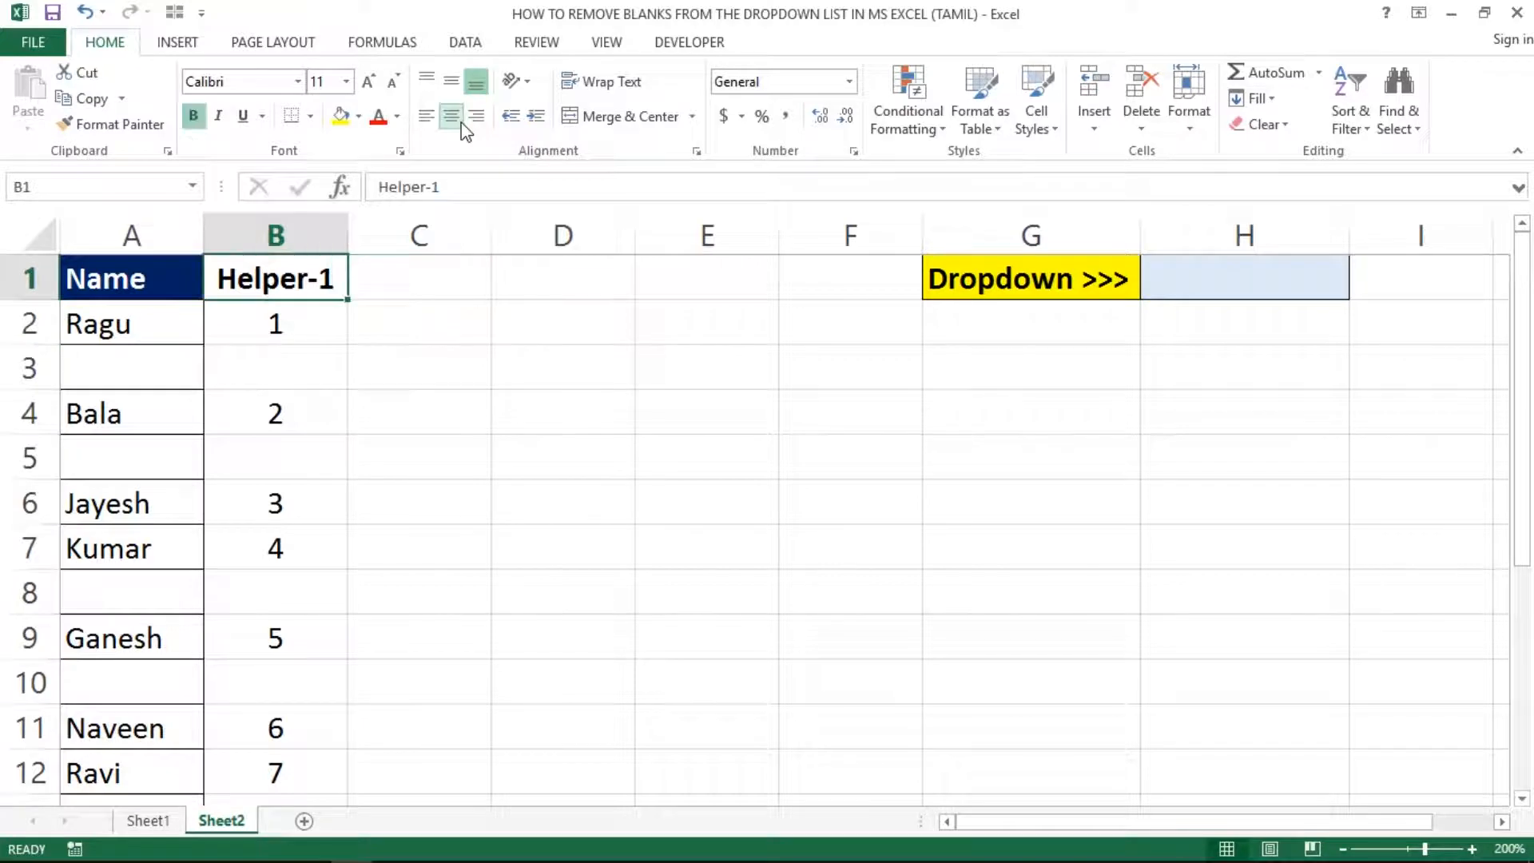
{"action": "key", "text": "ctrl+c"}
{"action": "key", "text": "Right"}
{"action": "key", "text": "ctrl+v"}
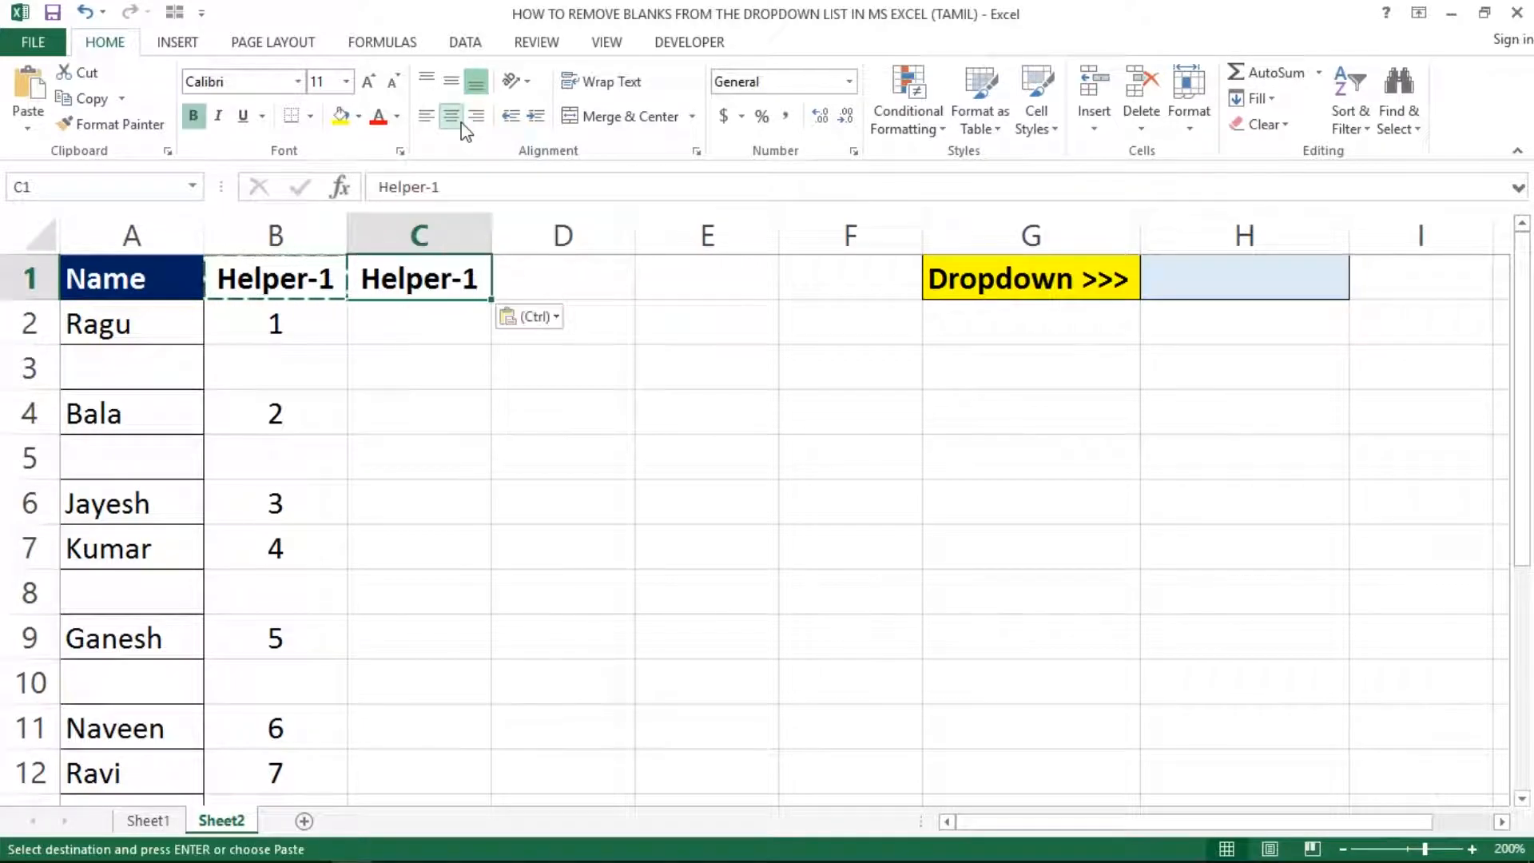
{"action": "key", "text": "F2"}
{"action": "key", "text": "BackSpace"}
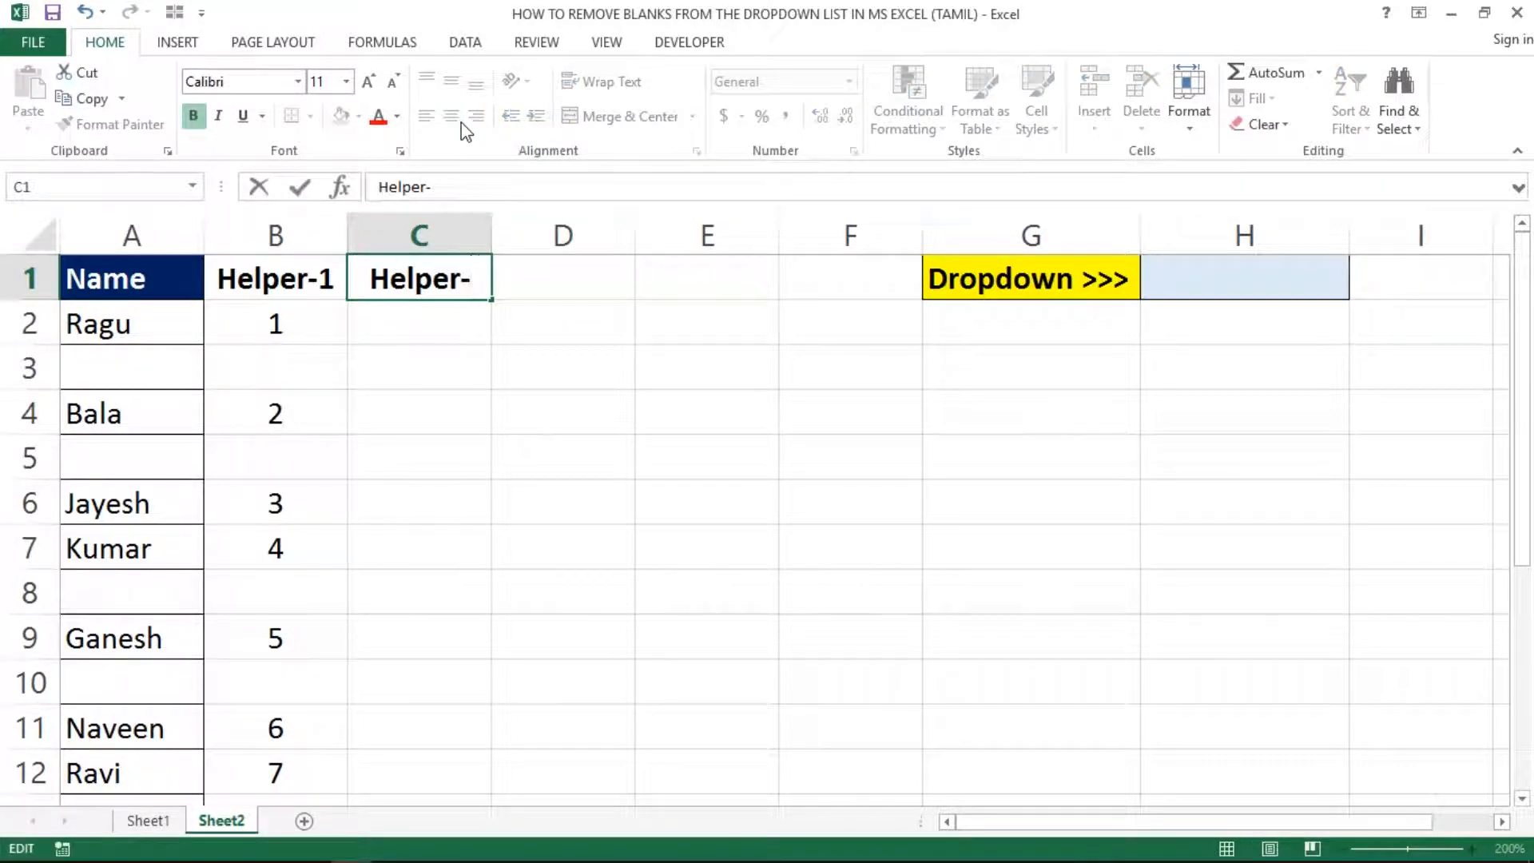
{"action": "type", "text": "2"}
{"action": "key", "text": "Return"}
{"action": "key", "text": "Up"}
{"action": "key", "text": "Down"}
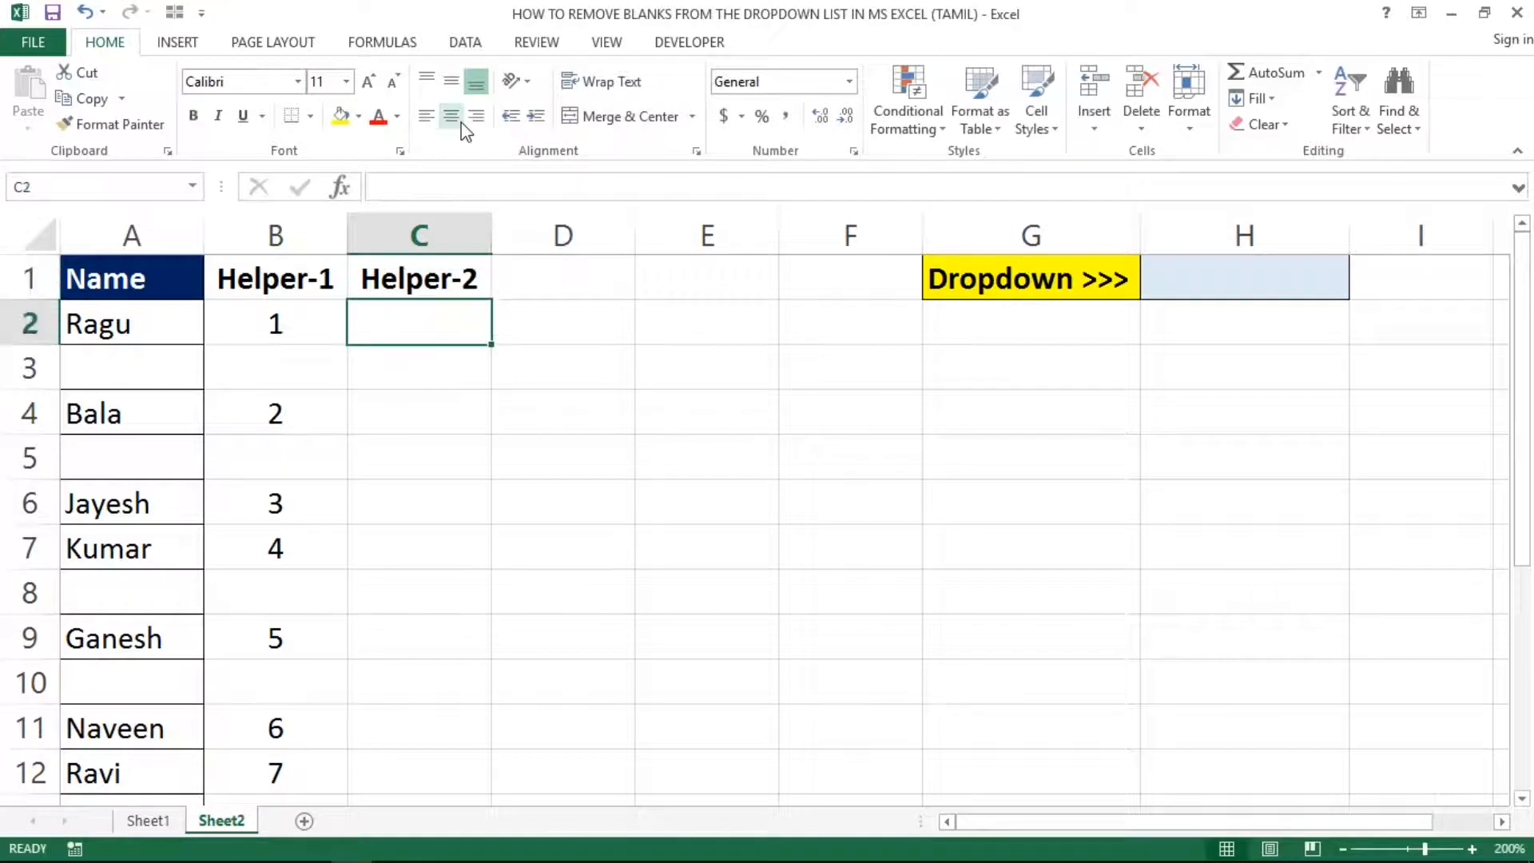
Step: Start an INDEX formula in C2 with the absolute range $A$2:$A$15 as its array
{"action": "type", "text": "=ind"}
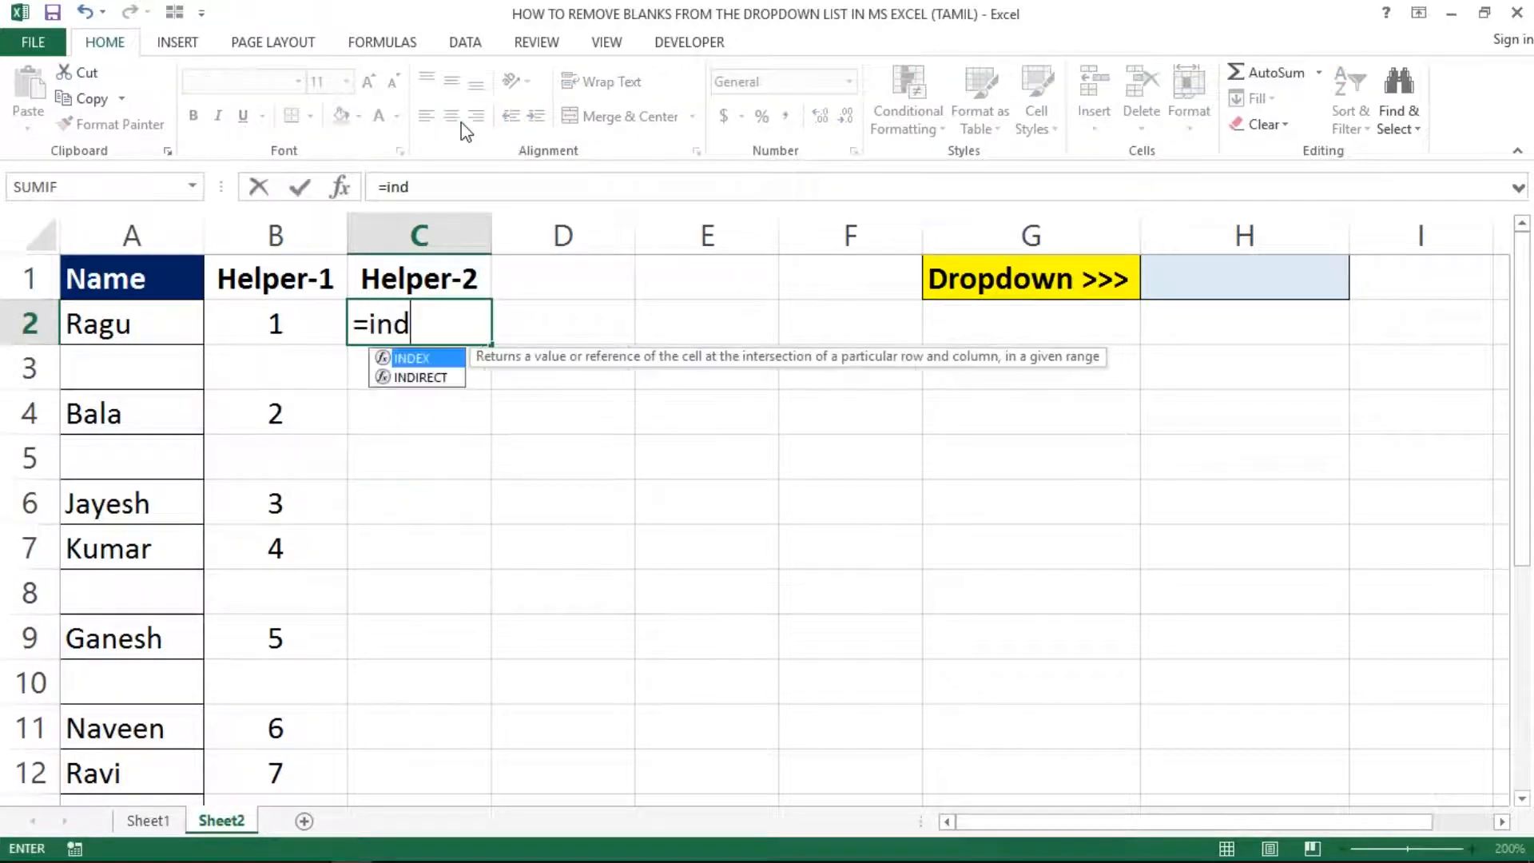
{"action": "key", "text": "Tab"}
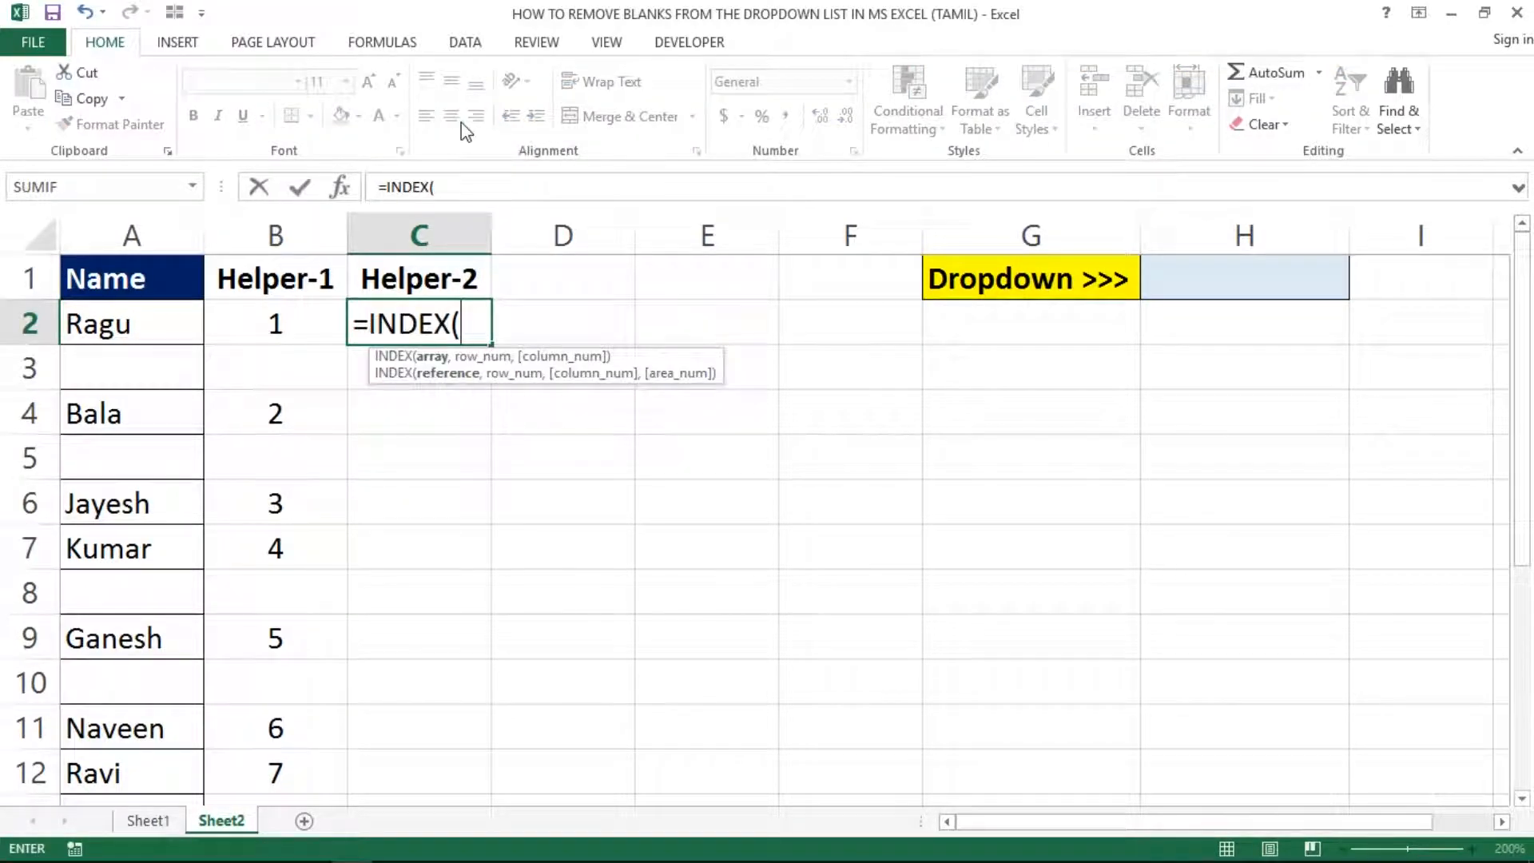
{"action": "key", "text": "Left"}
{"action": "key", "text": "Left"}
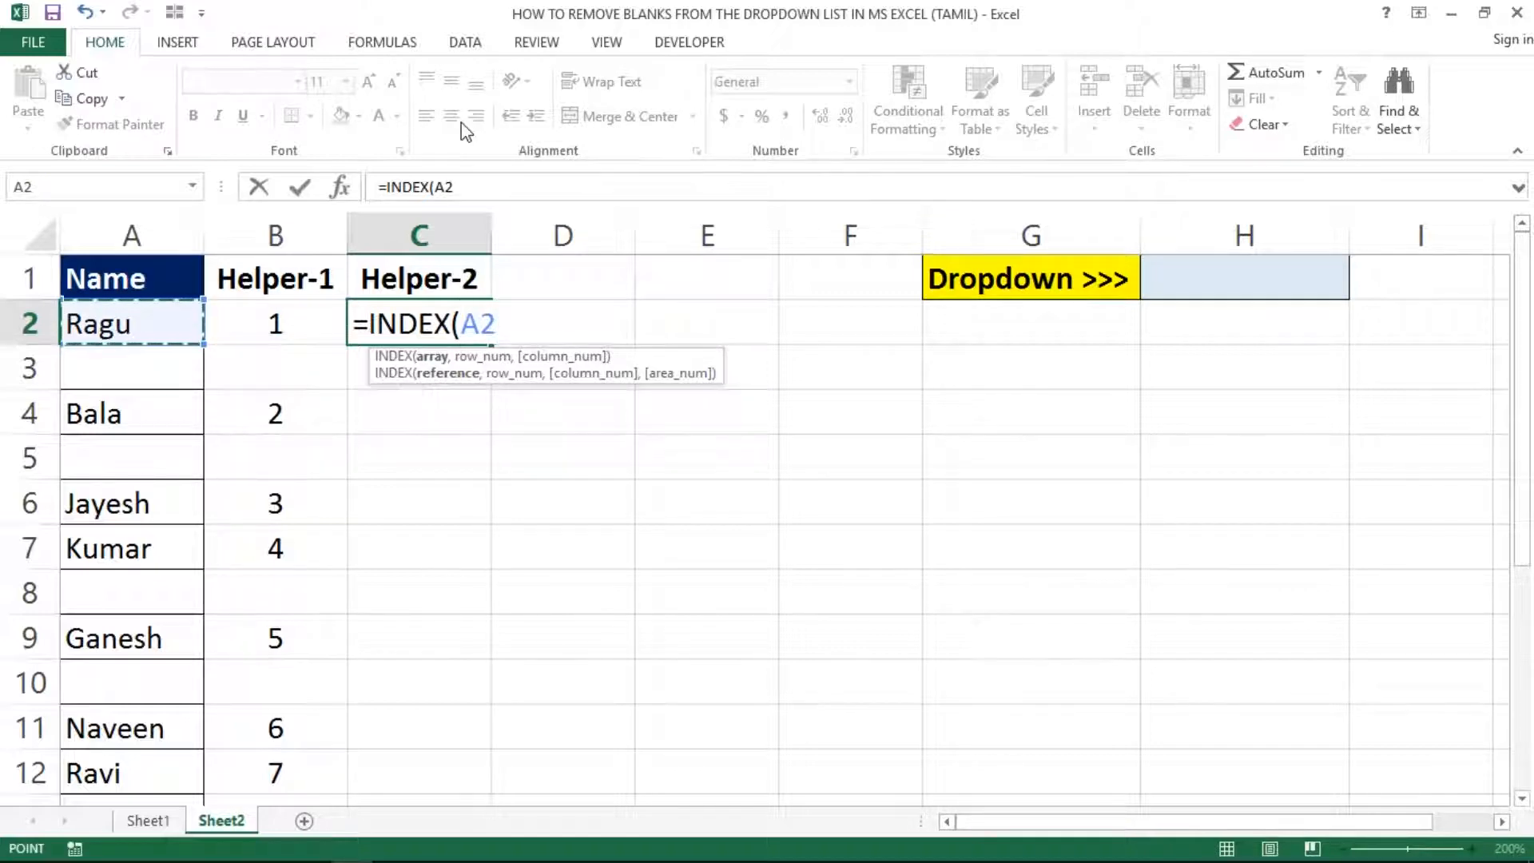
{"action": "key", "text": "shift+Down"}
{"action": "key", "text": "shift+Down"}
{"action": "key", "text": "shift+Down"}
{"action": "key", "text": "shift+Down"}
{"action": "key", "text": "shift+Down"}
{"action": "key", "text": "shift+Down"}
{"action": "key", "text": "shift+Down"}
{"action": "key", "text": "shift+Down"}
{"action": "key", "text": "shift+Down"}
{"action": "key", "text": "shift+Down"}
{"action": "key", "text": "shift+Down"}
{"action": "key", "text": "shift+Down"}
{"action": "key", "text": "shift+Down"}
{"action": "key", "text": "shift+Down"}
{"action": "key", "text": "shift+Down"}
{"action": "key", "text": "shift+Up"}
{"action": "key", "text": "shift+Up"}
{"action": "key", "text": "shift+Up"}
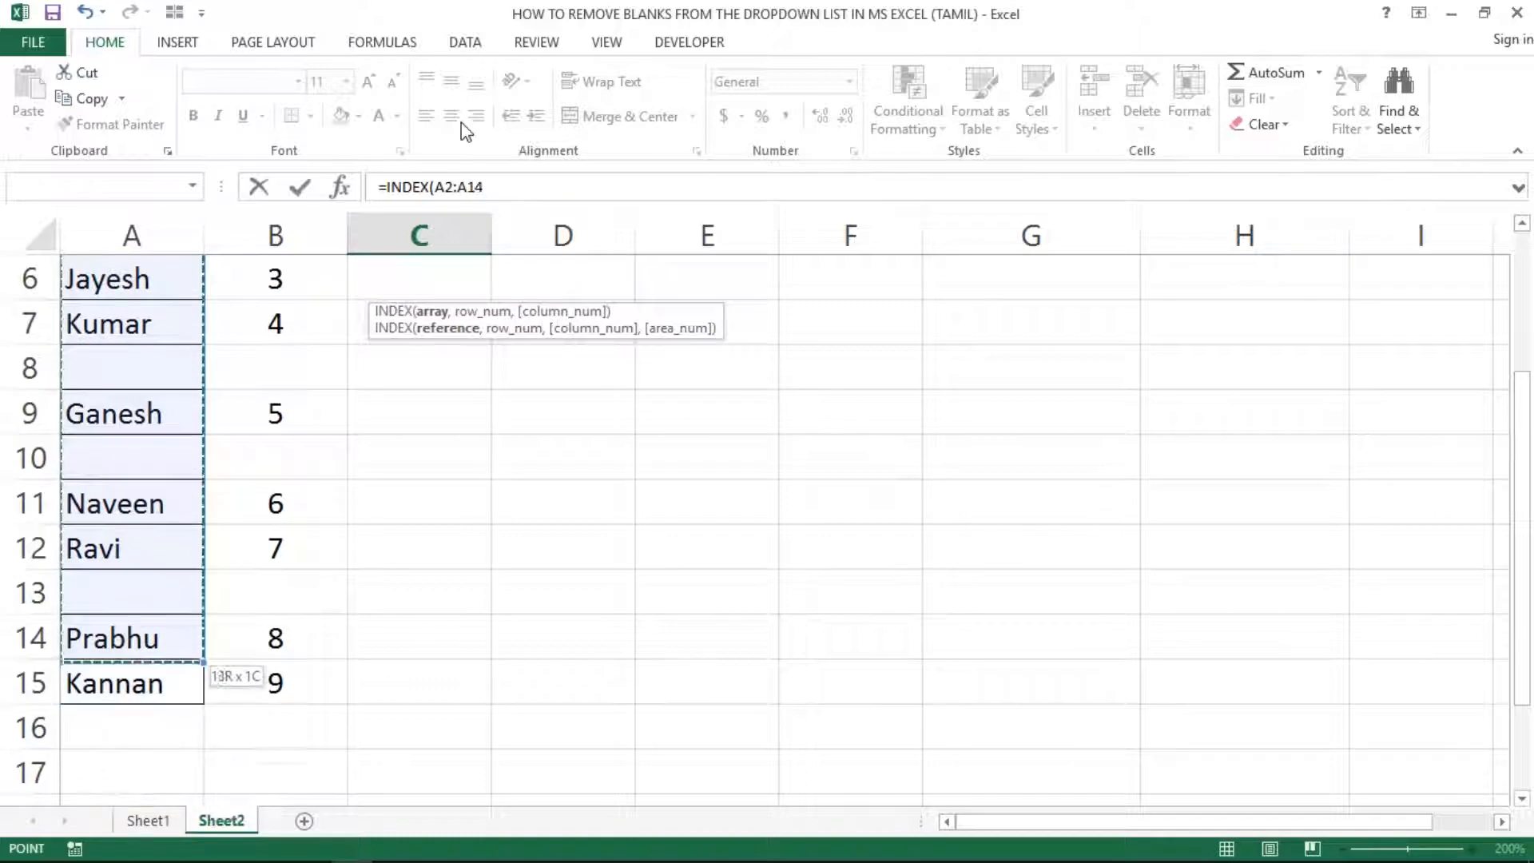
{"action": "key", "text": "shift+Down"}
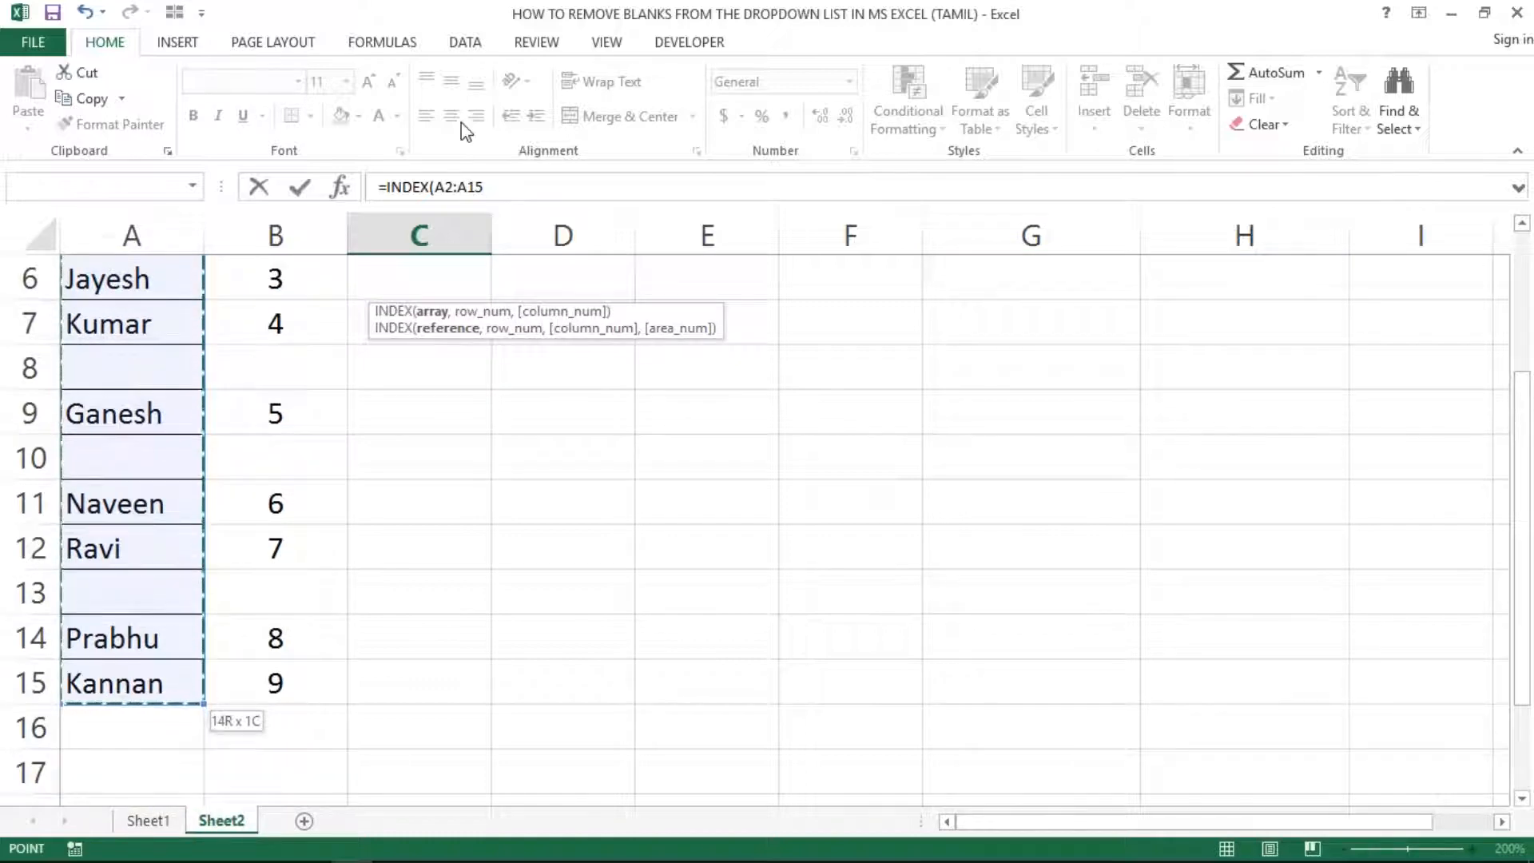
{"action": "key", "text": "F4"}
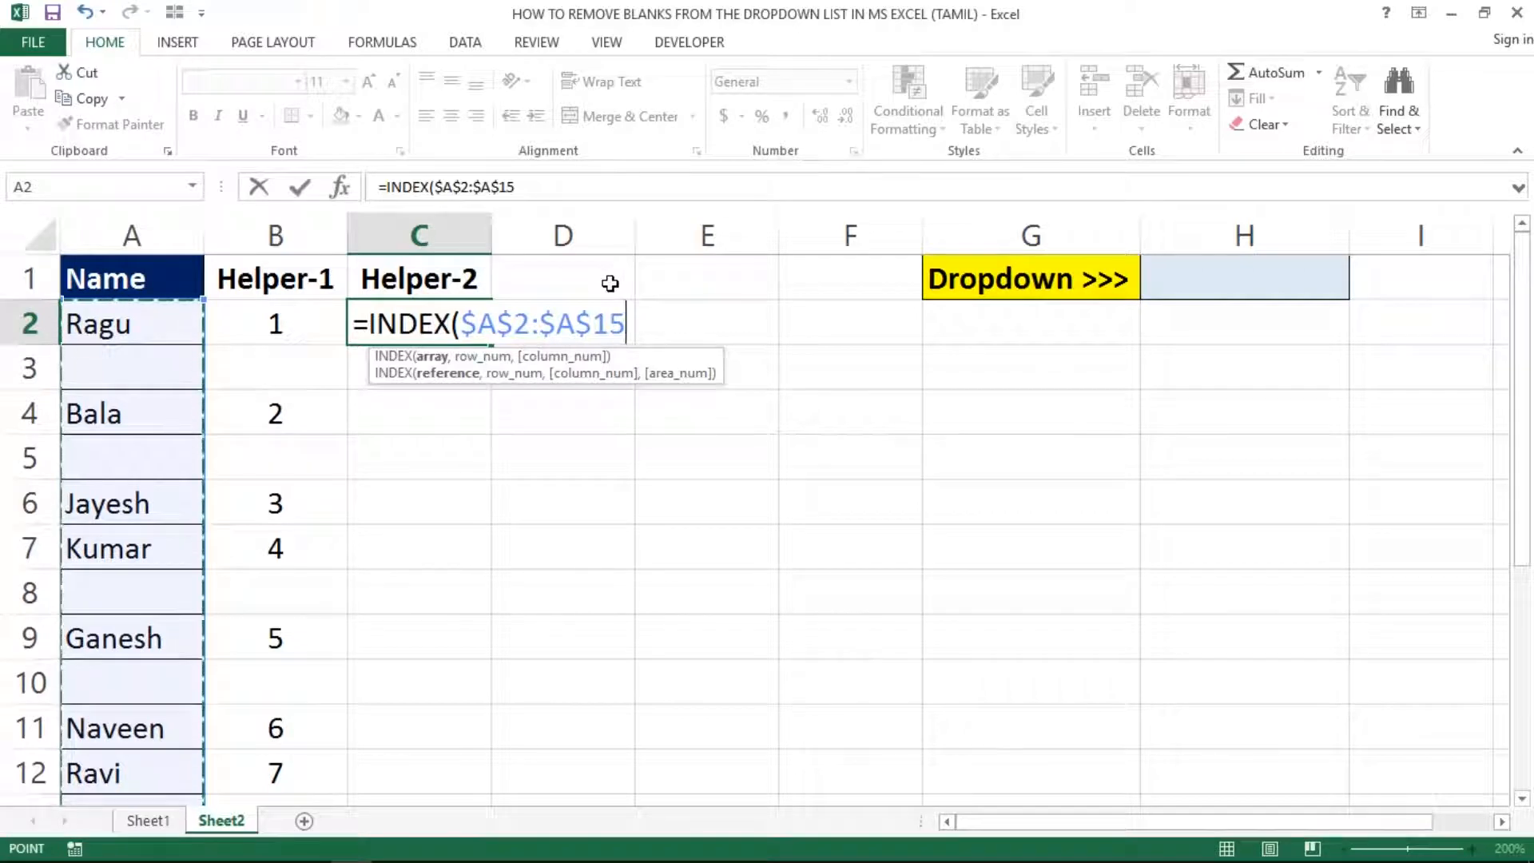
Step: Nest a MATCH function as INDEX's row number, with ROW(A1) as the lookup value
{"action": "type", "text": ",mat"}
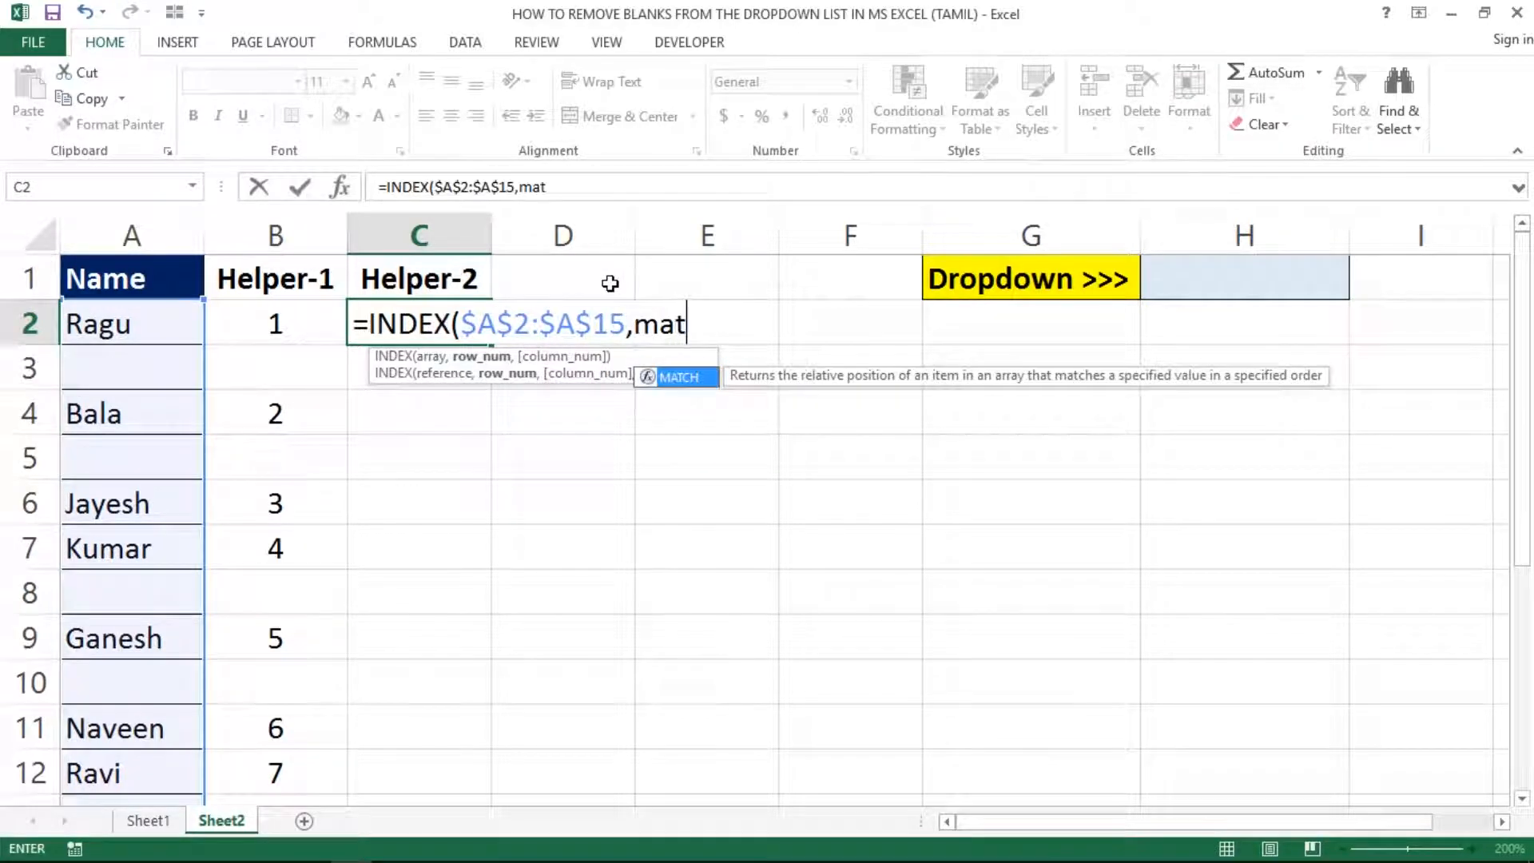
{"action": "key", "text": "Tab"}
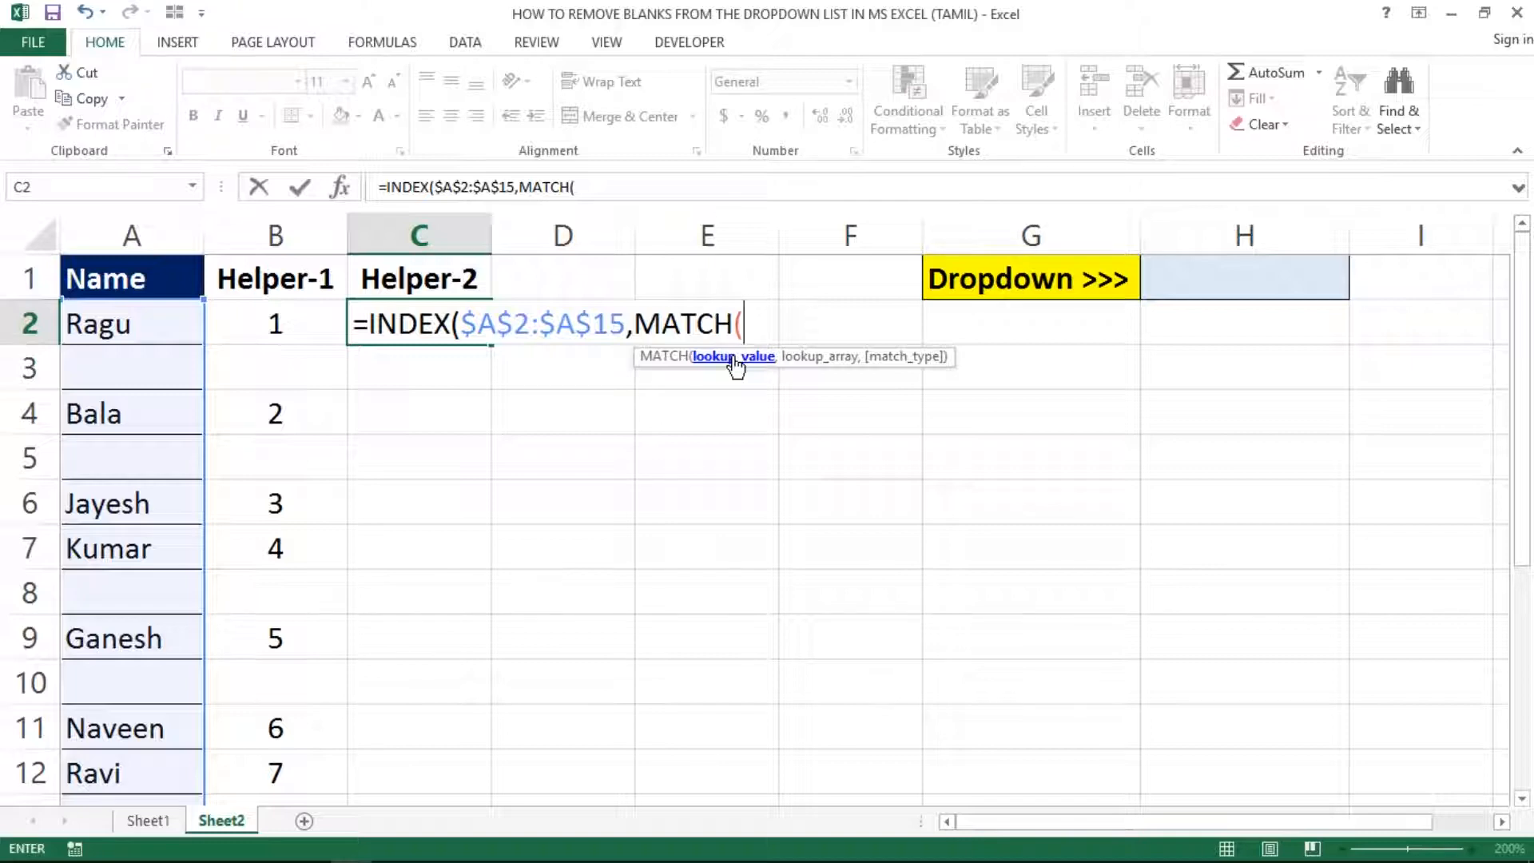
{"action": "type", "text": "row"}
{"action": "key", "text": "Tab"}
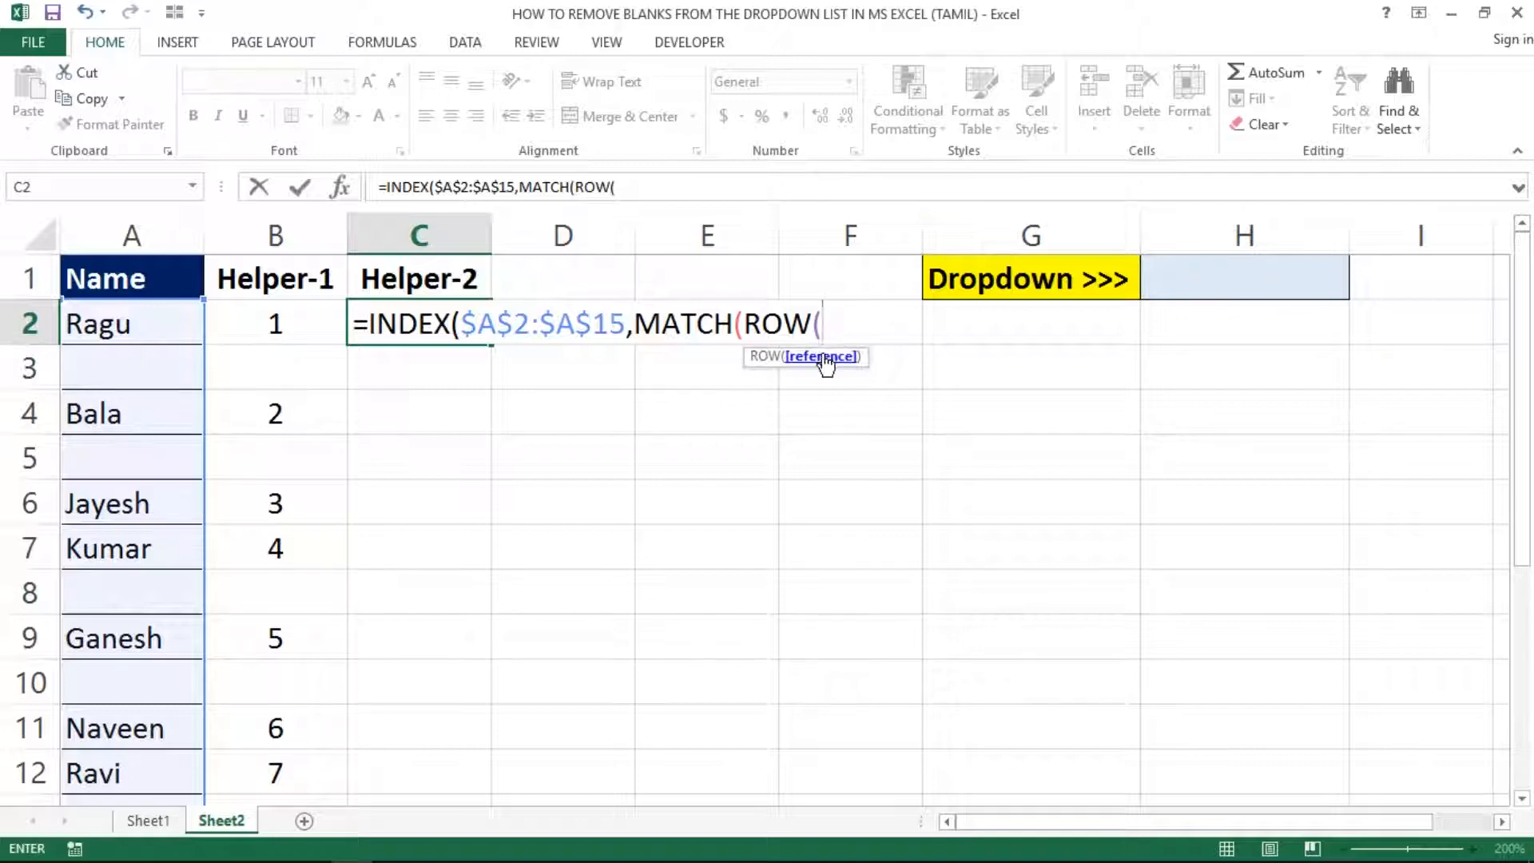
{"action": "left_click", "coordinate": [127, 271]}
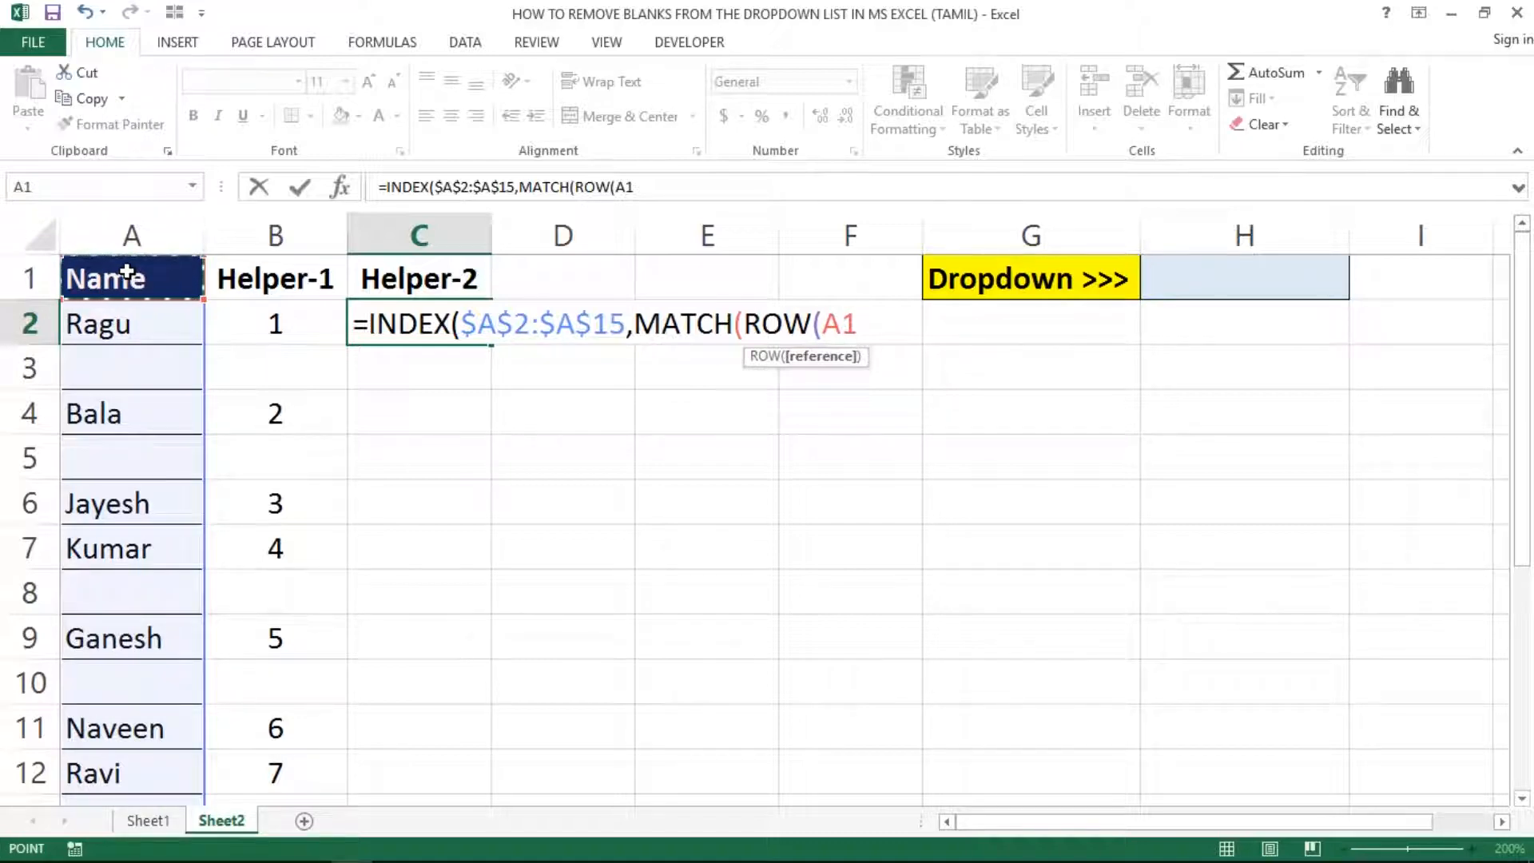
{"action": "type", "text": ")"}
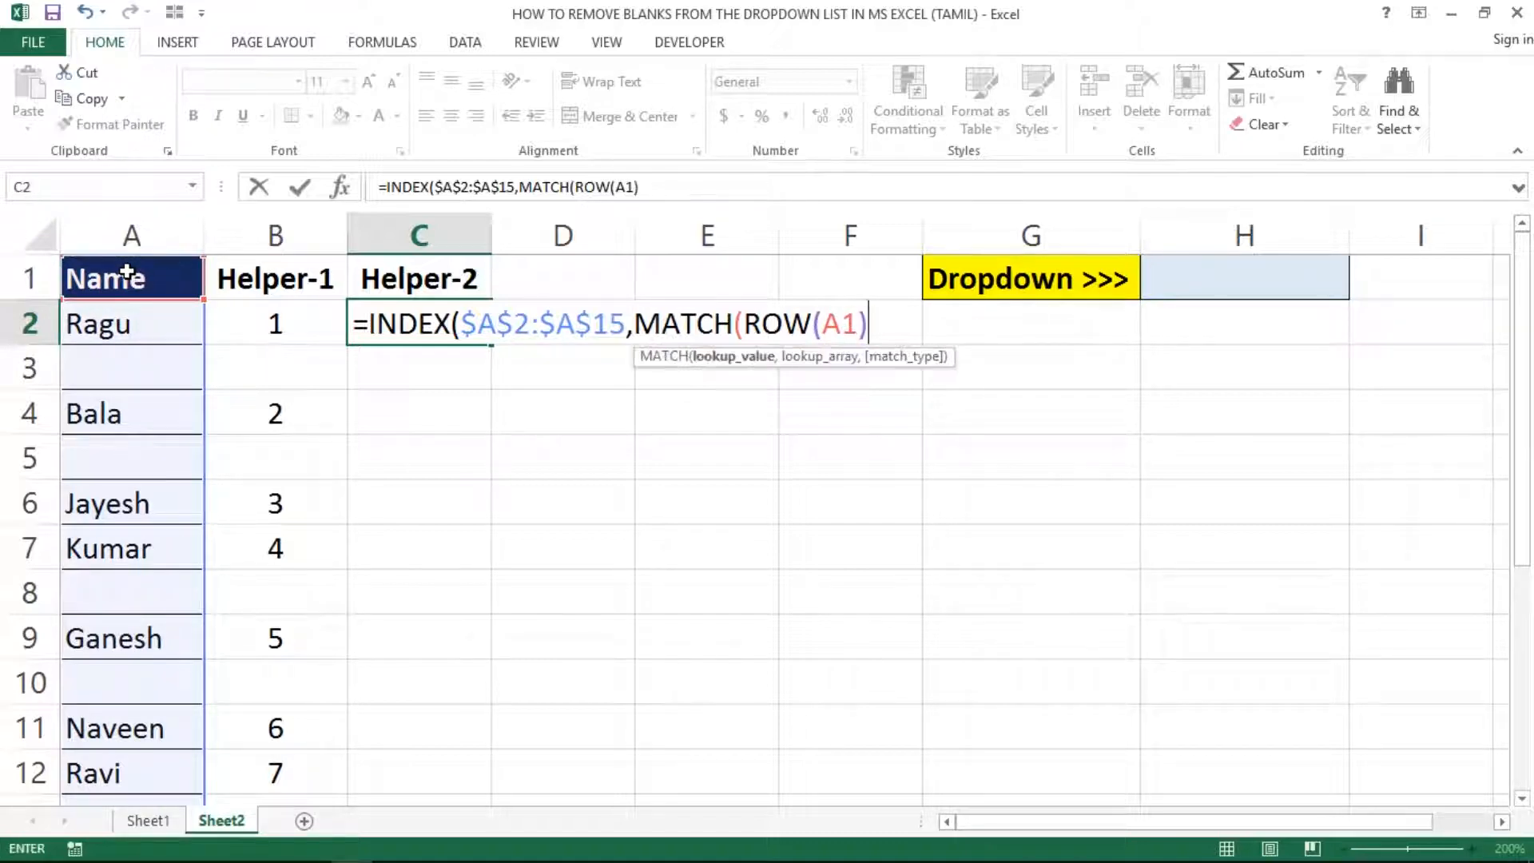
Step: Set MATCH's lookup array in the C2 formula to the absolute range $B$2:$B$15
{"action": "type", "text": ","}
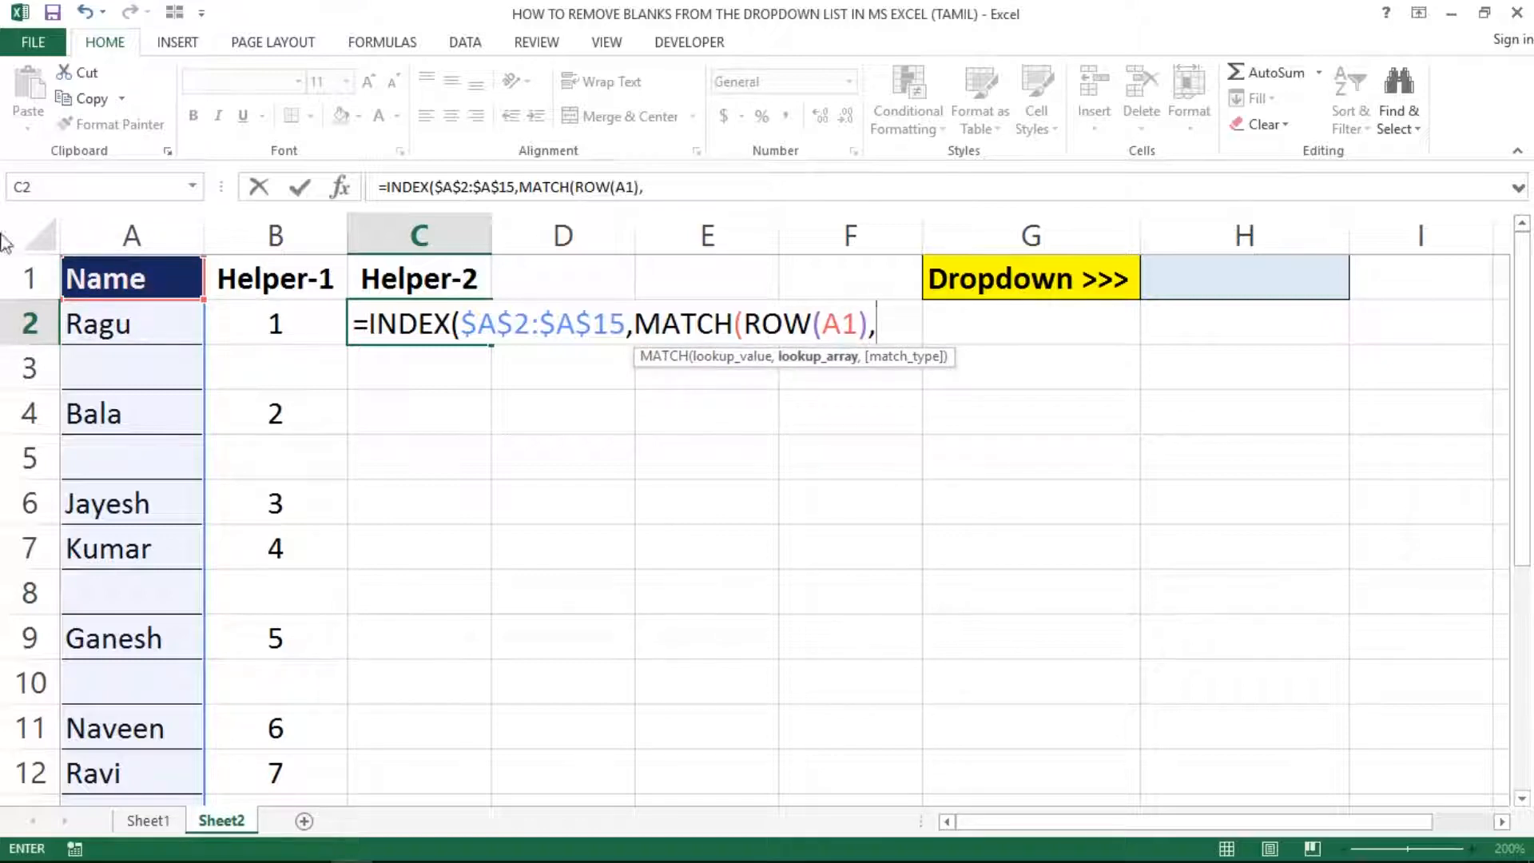
{"action": "left_click", "coordinate": [261, 319]}
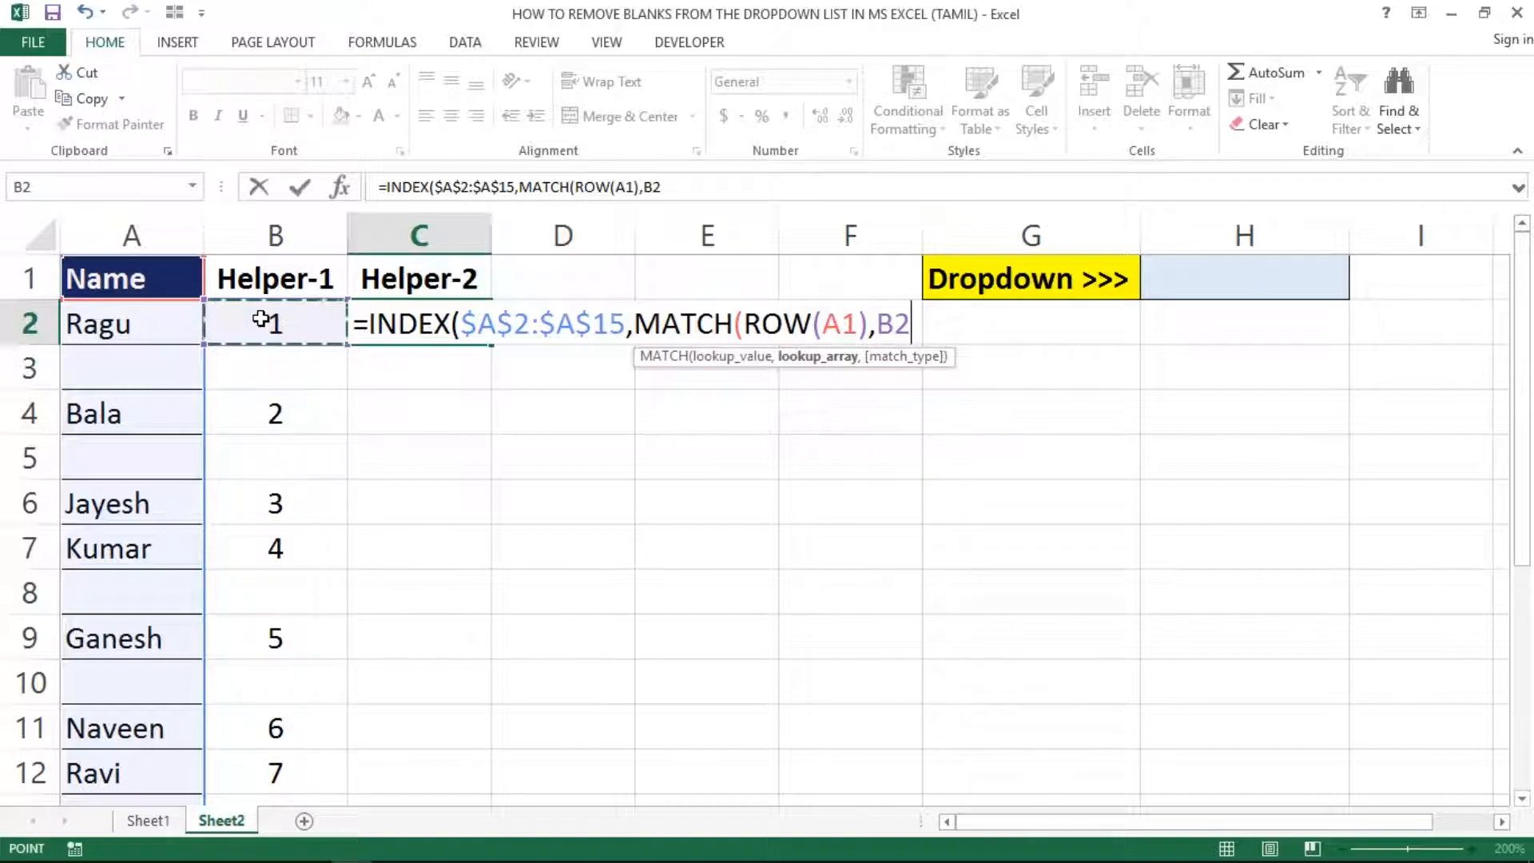
{"action": "key", "text": "ctrl+shift+Down"}
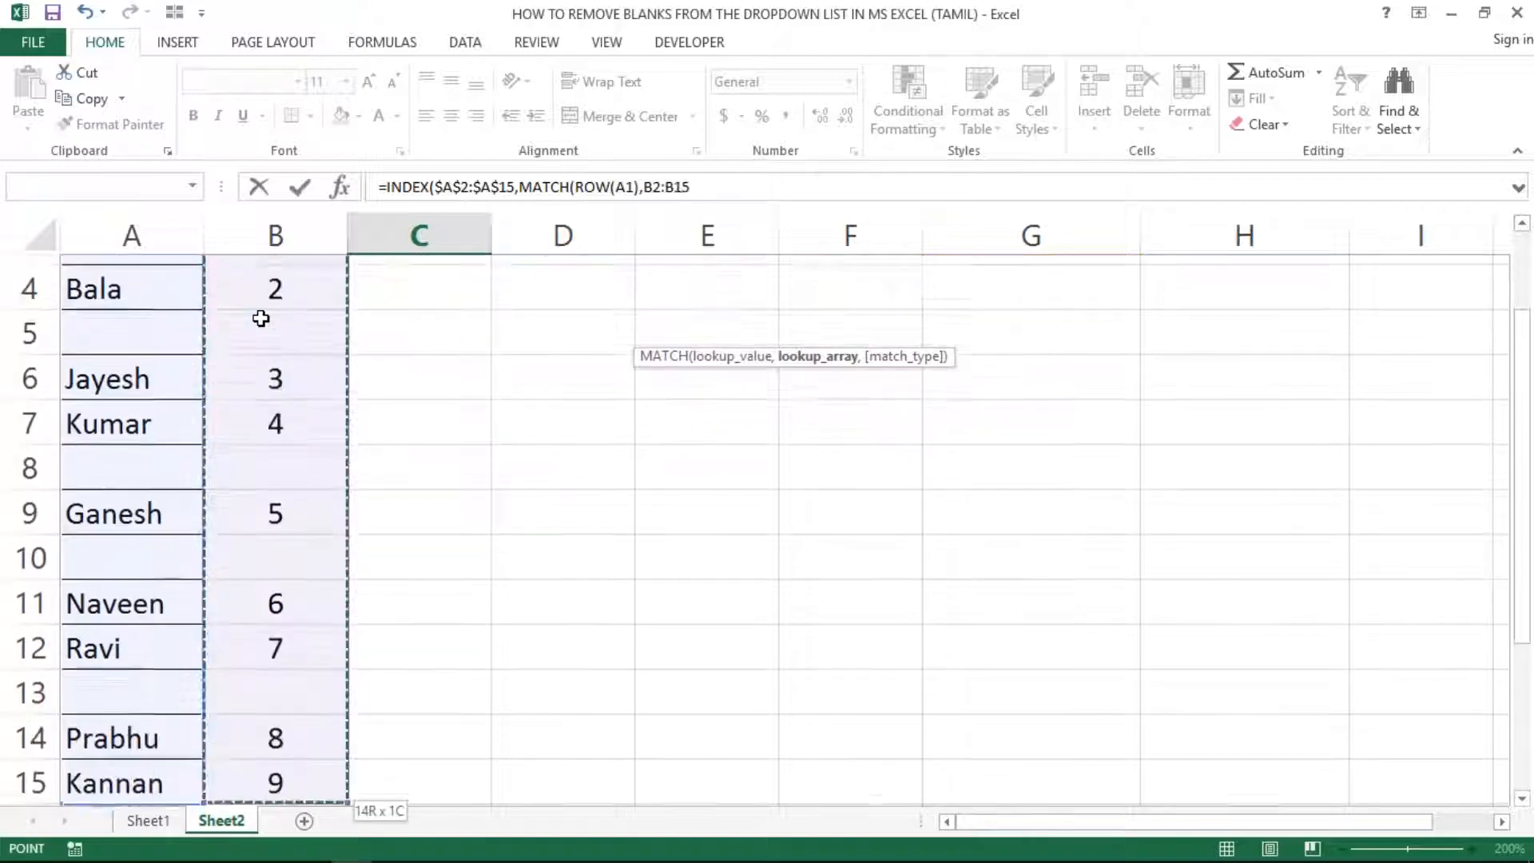
{"action": "key", "text": "shift+Down"}
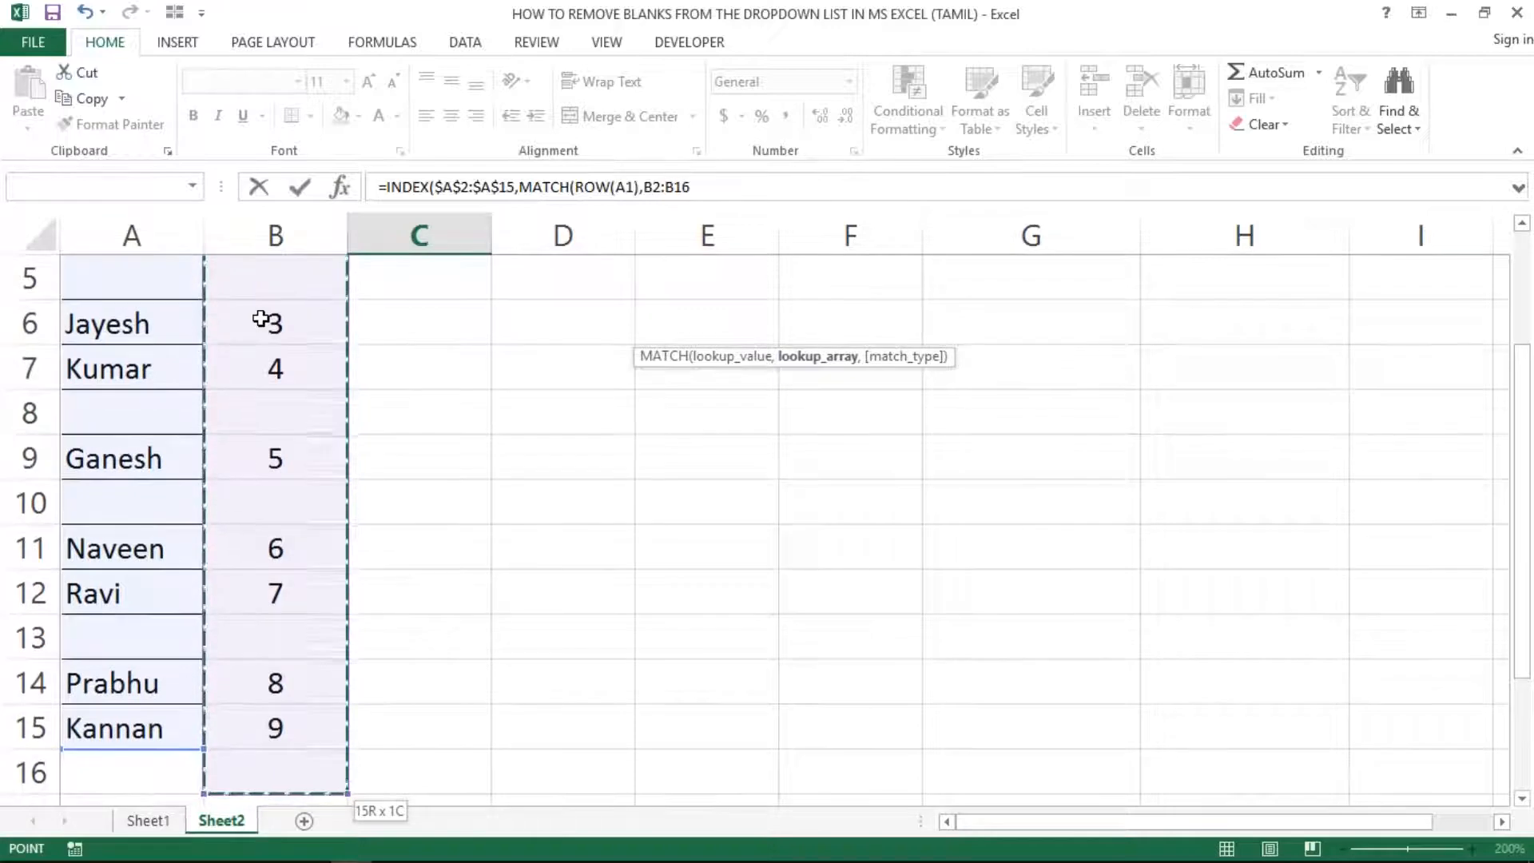
{"action": "key", "text": "shift+Up"}
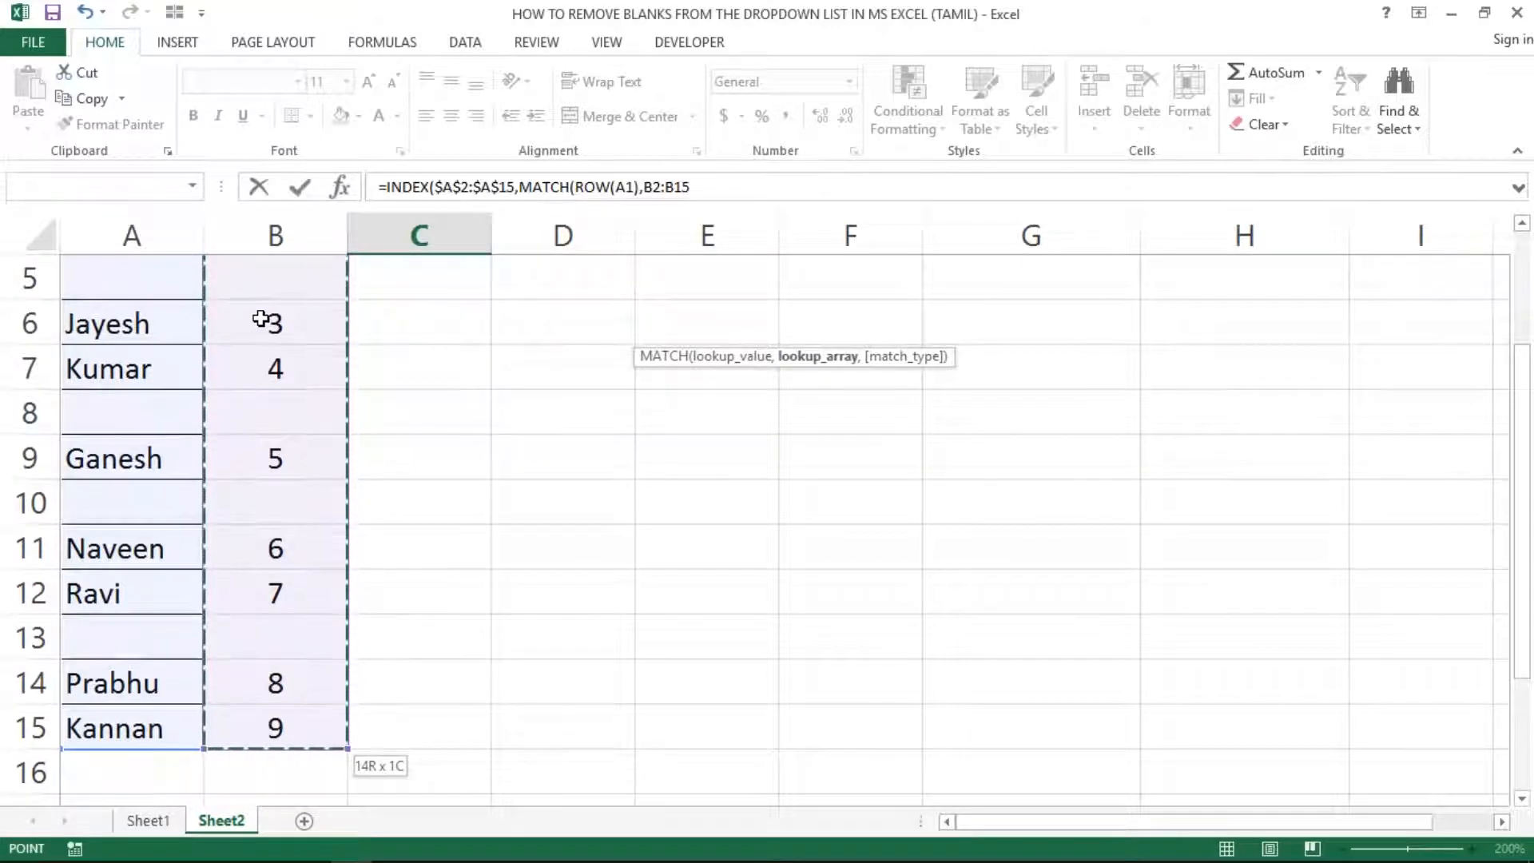
{"action": "key", "text": "F4"}
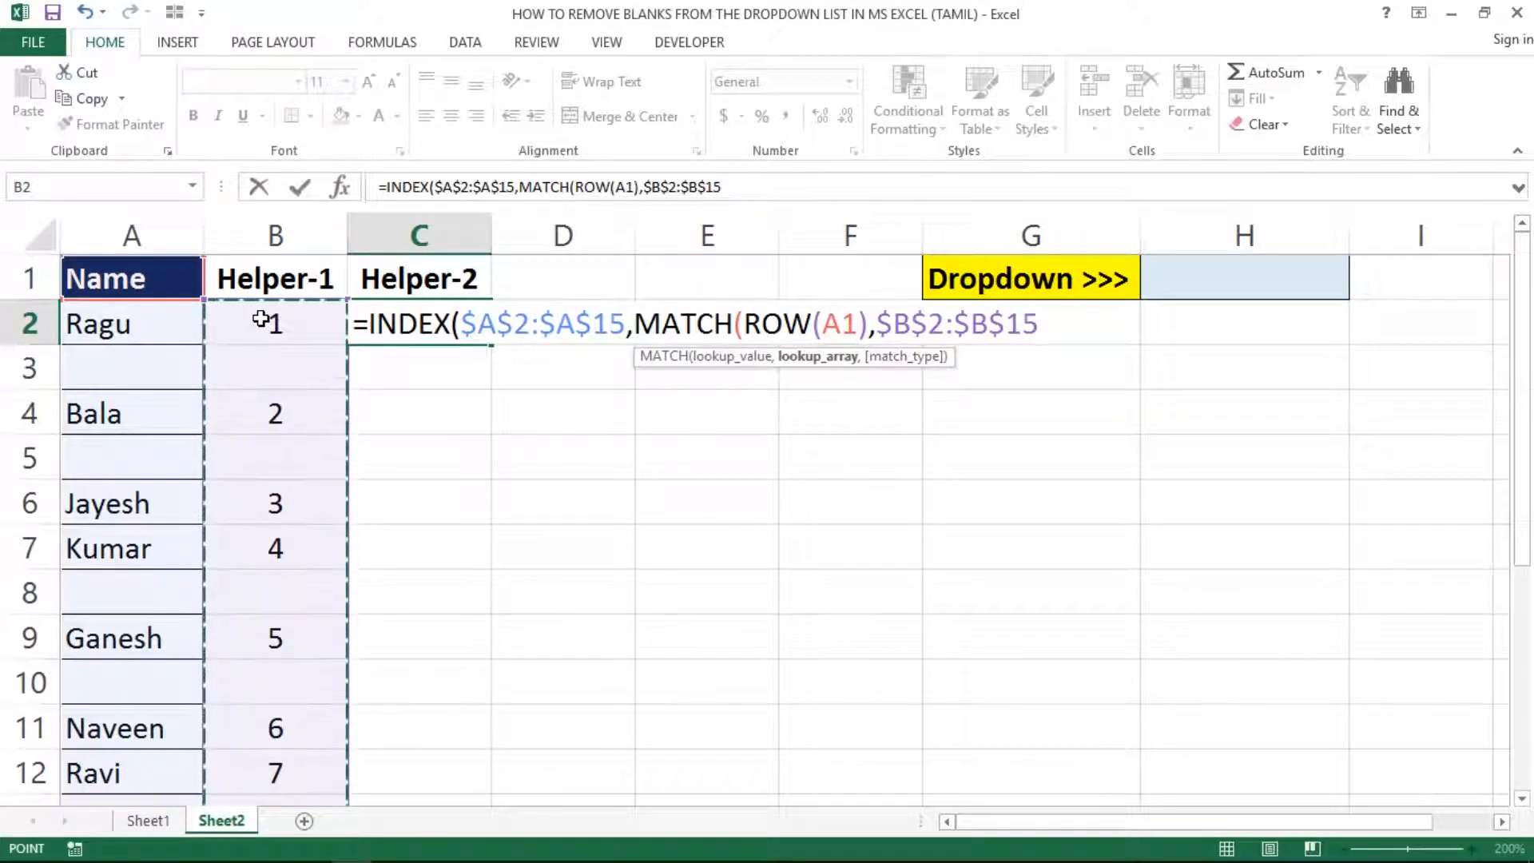
Step: Complete the C2 formula with 0 as MATCH's match type and 1 as INDEX's column number
{"action": "type", "text": ","}
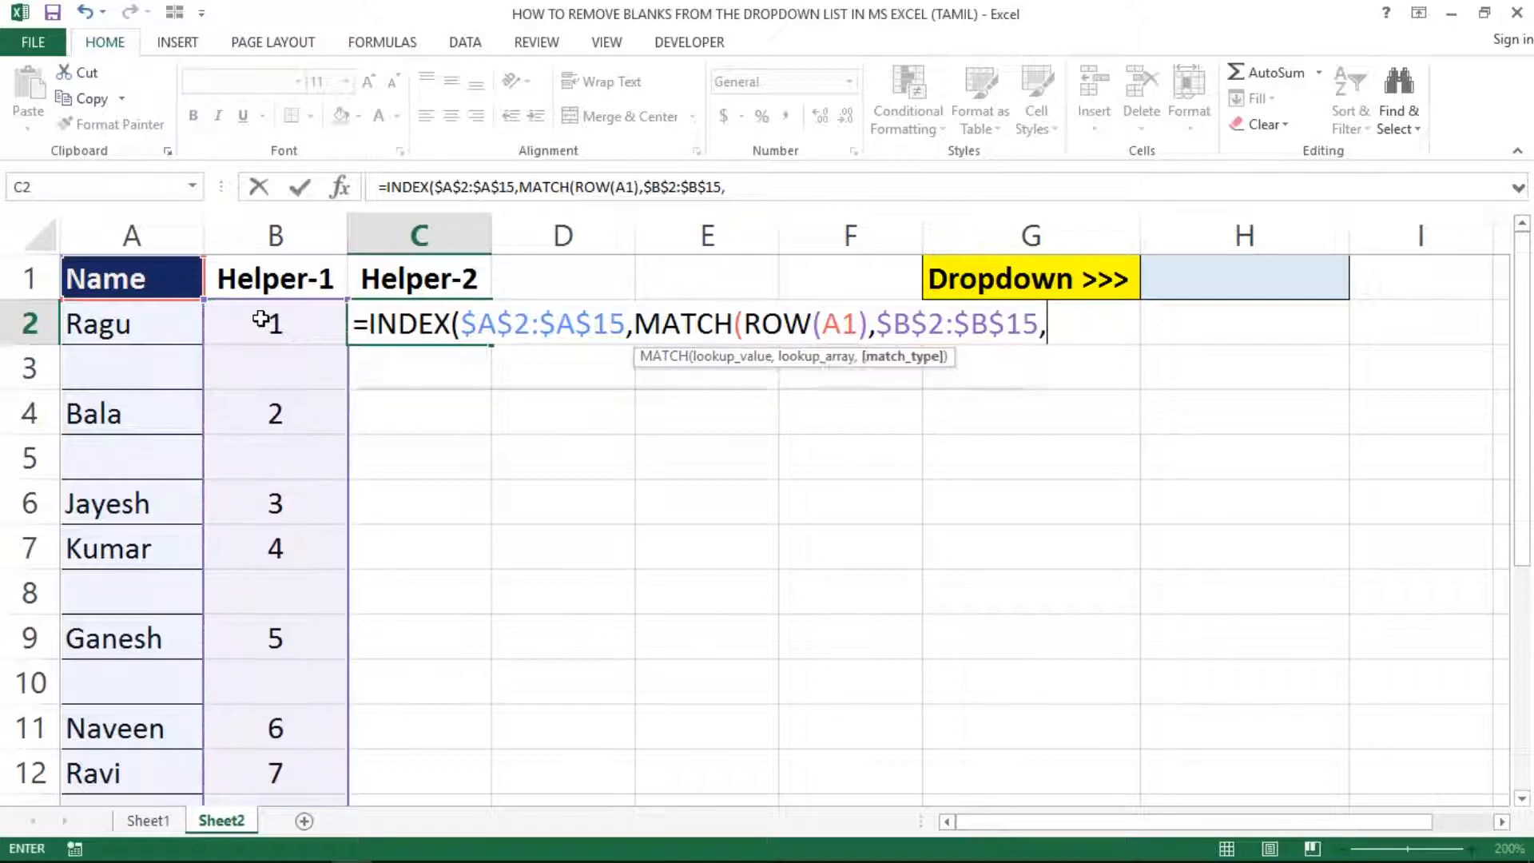
{"action": "type", "text": "0"}
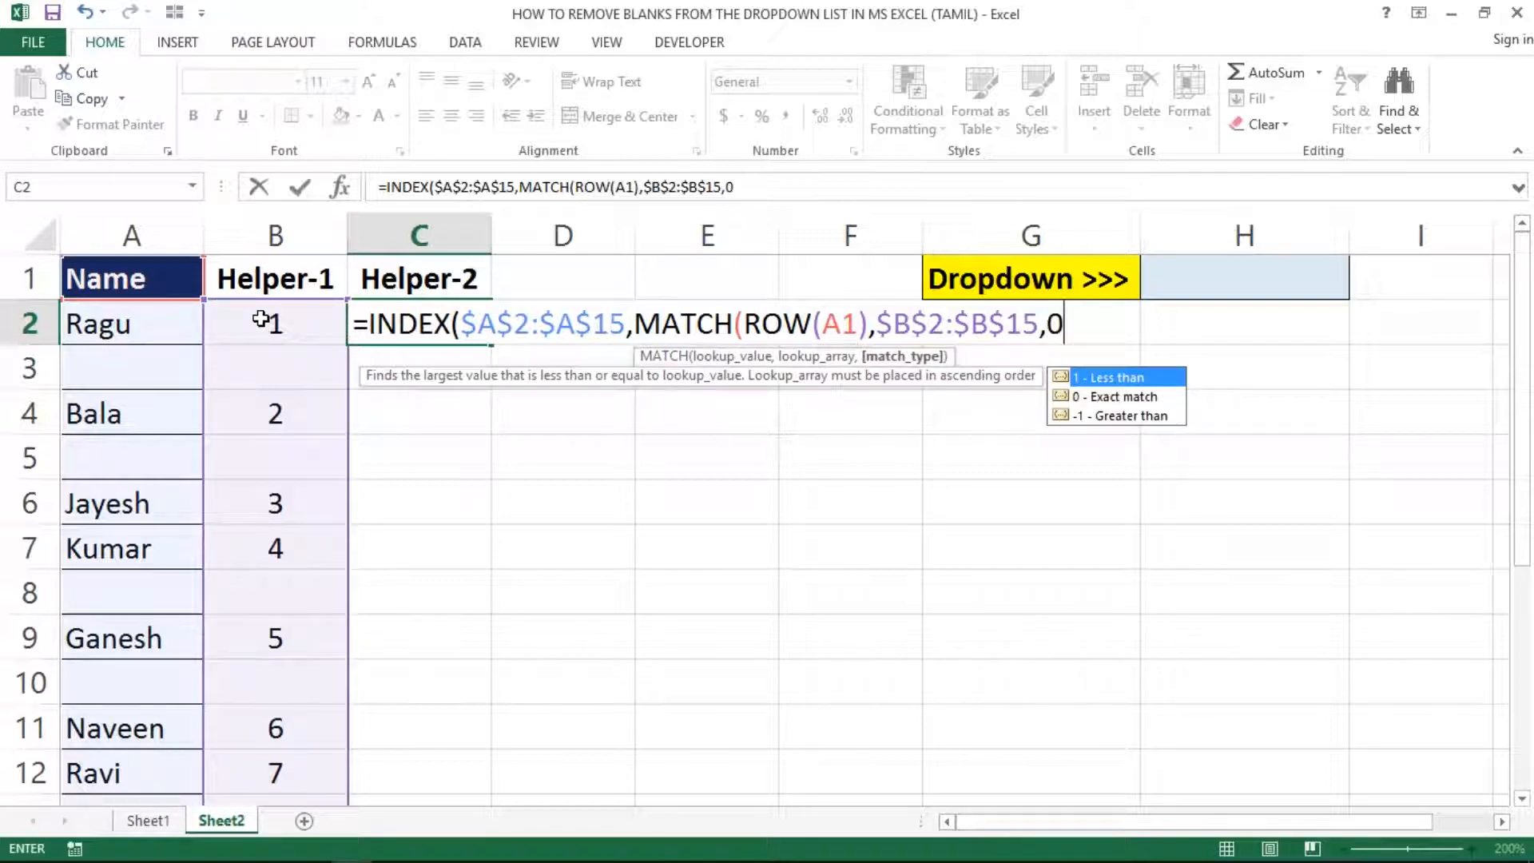
{"action": "type", "text": ")"}
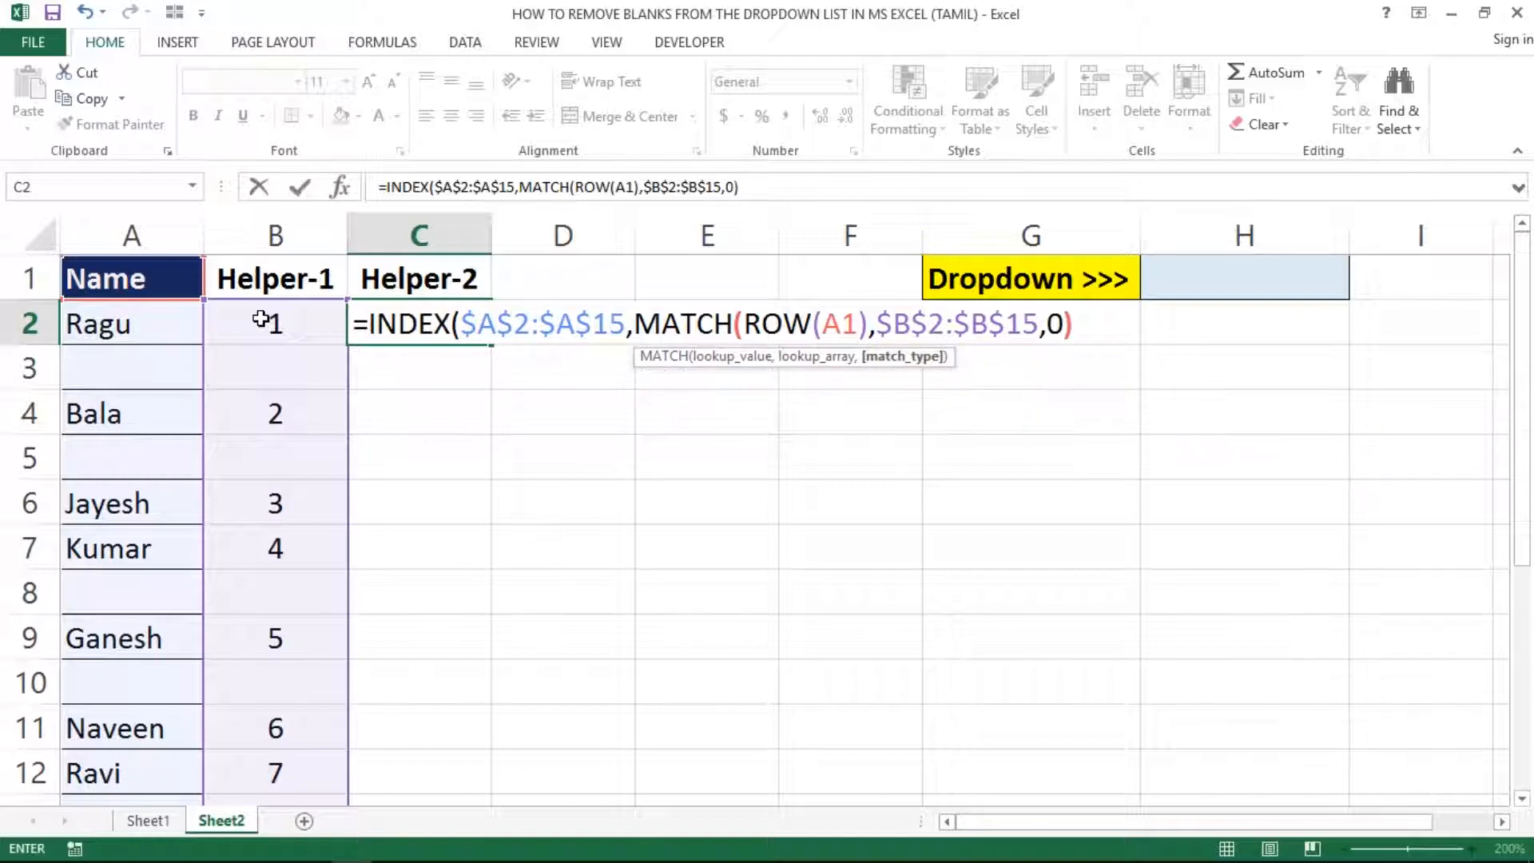
{"action": "type", "text": ",1"}
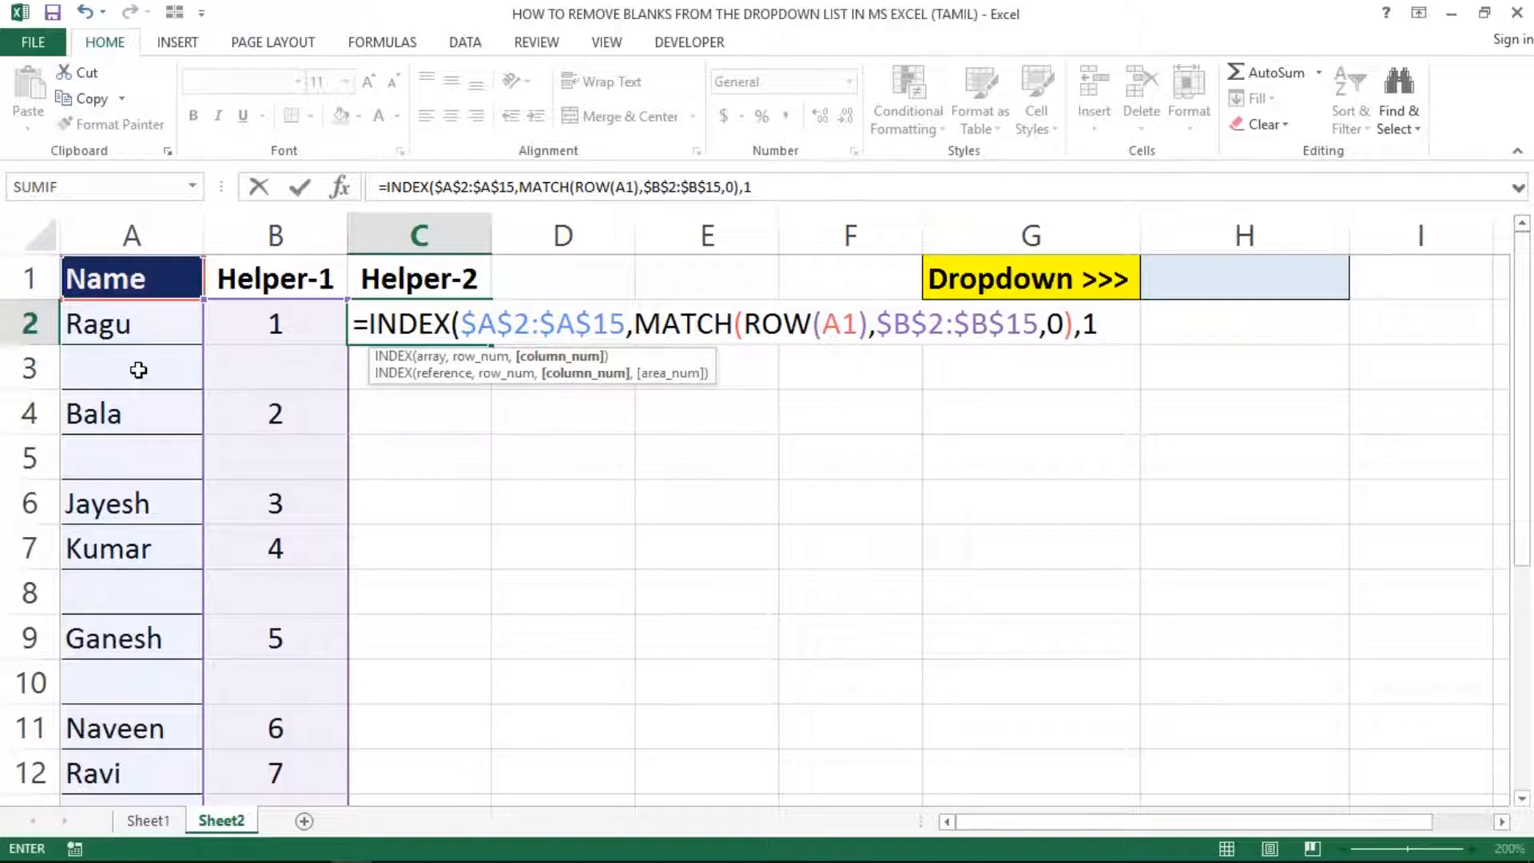
{"action": "type", "text": ")"}
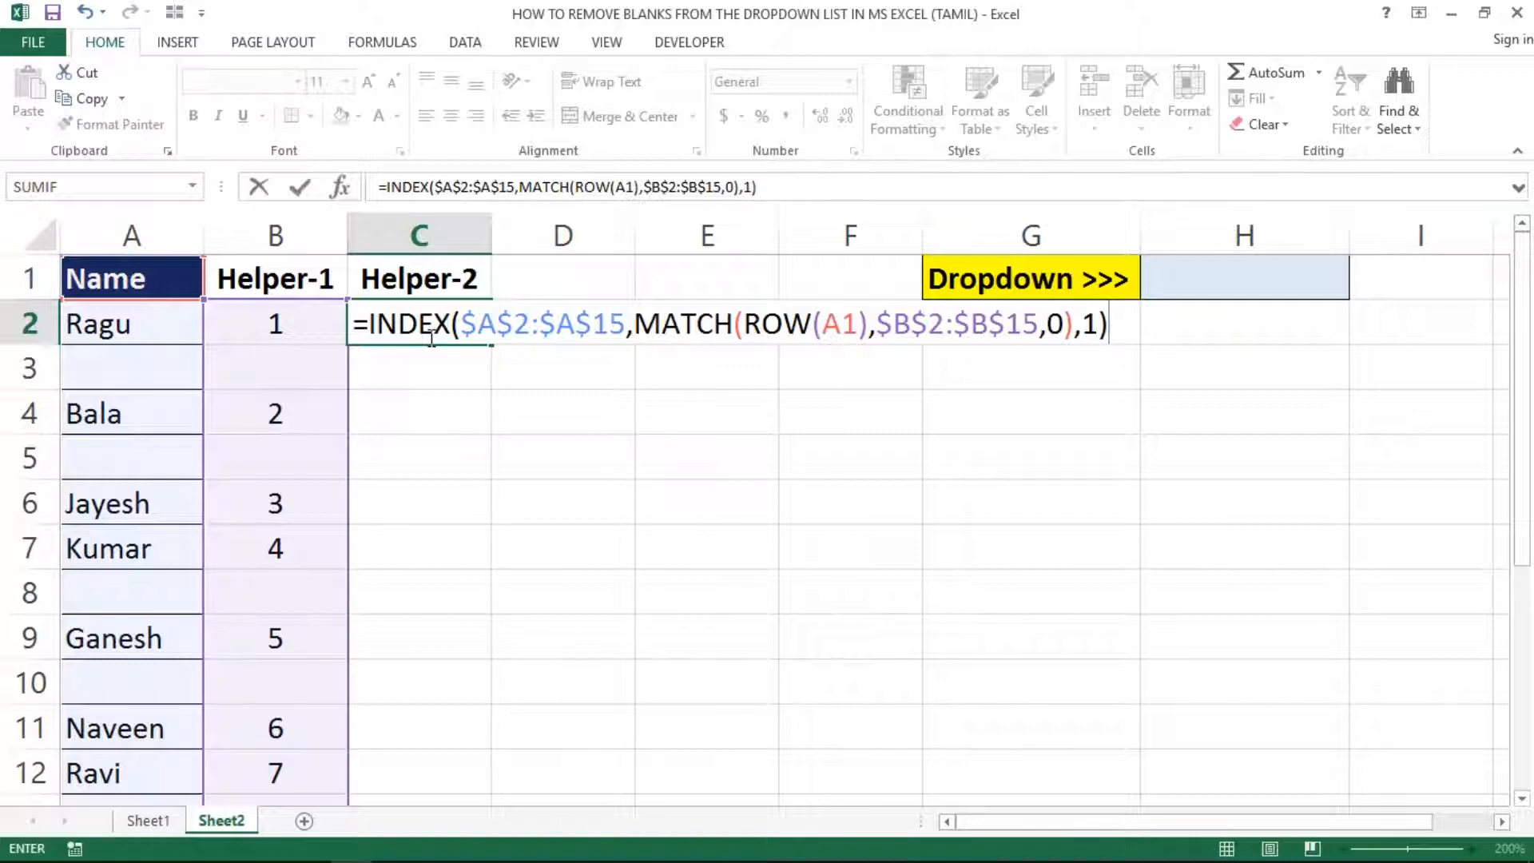
{"action": "key", "text": "Return"}
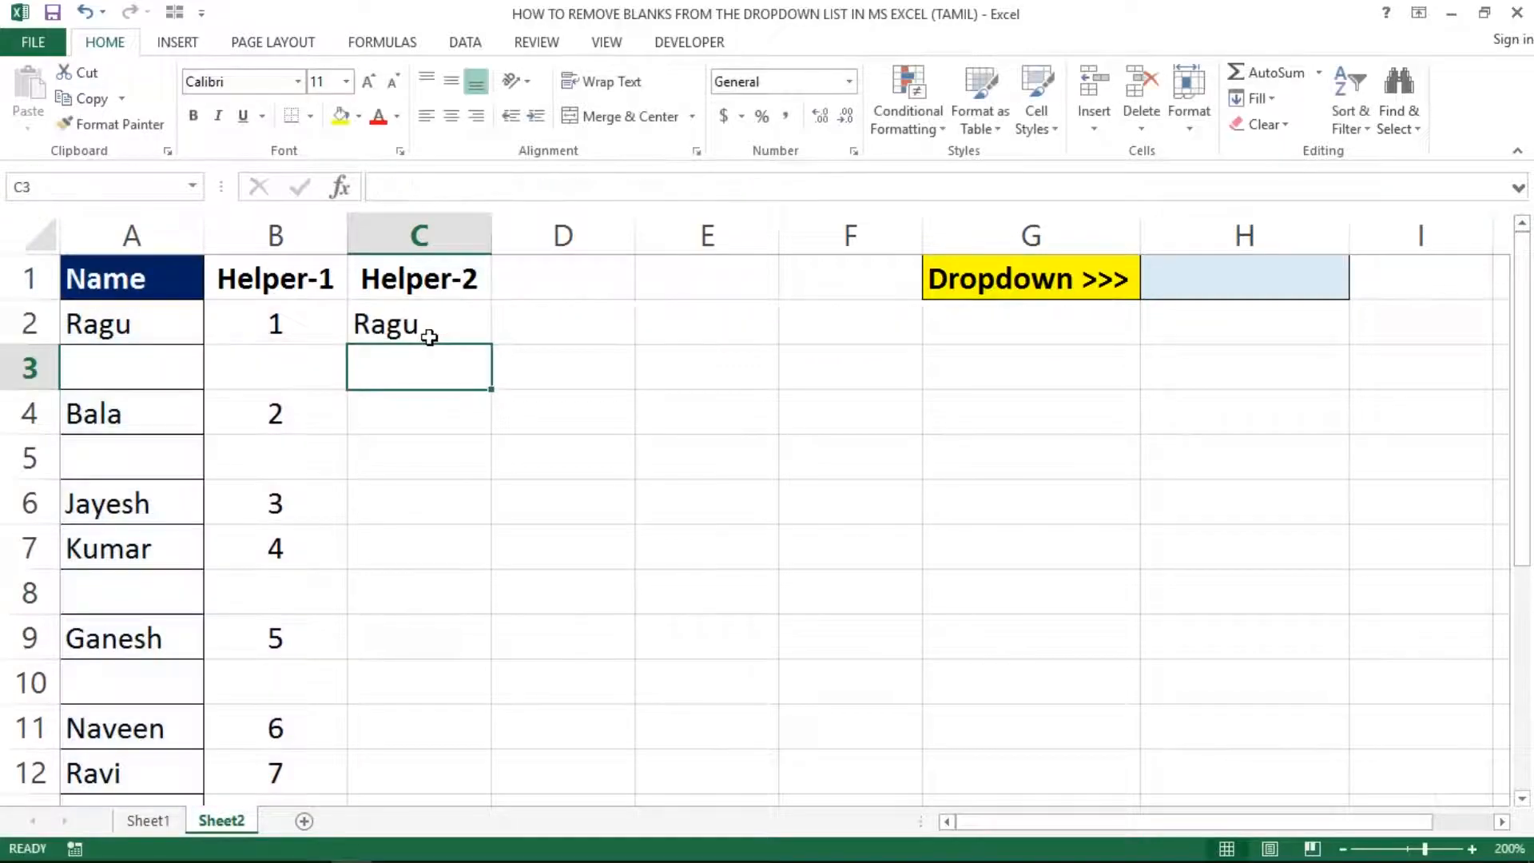
Step: Fill the C2 formula down the Helper-2 column to C15
{"action": "left_click", "coordinate": [432, 336]}
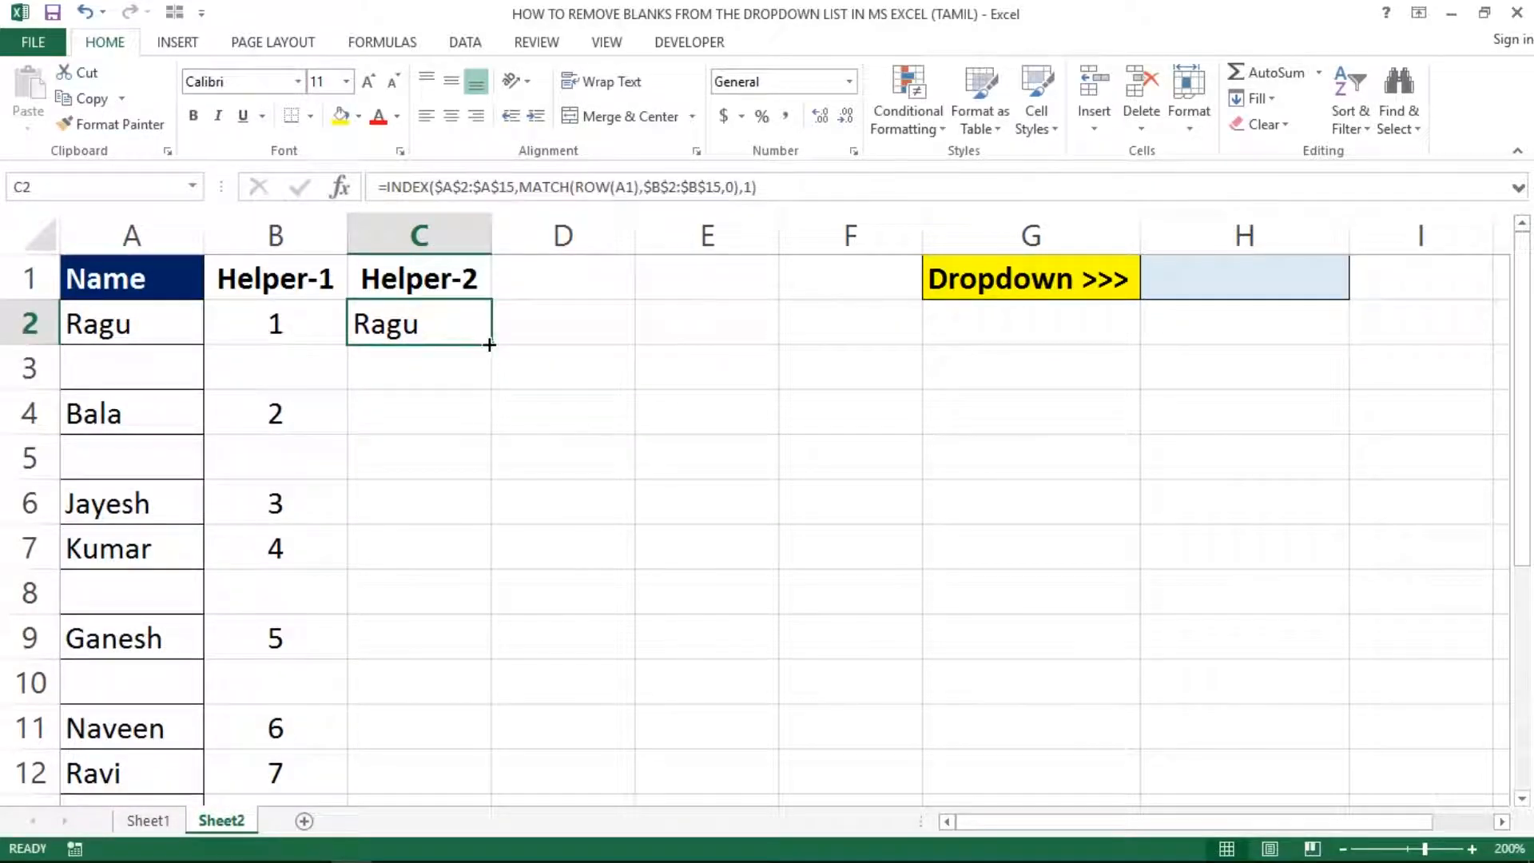
{"action": "double_click", "coordinate": [490, 344]}
{"action": "left_click", "coordinate": [438, 397]}
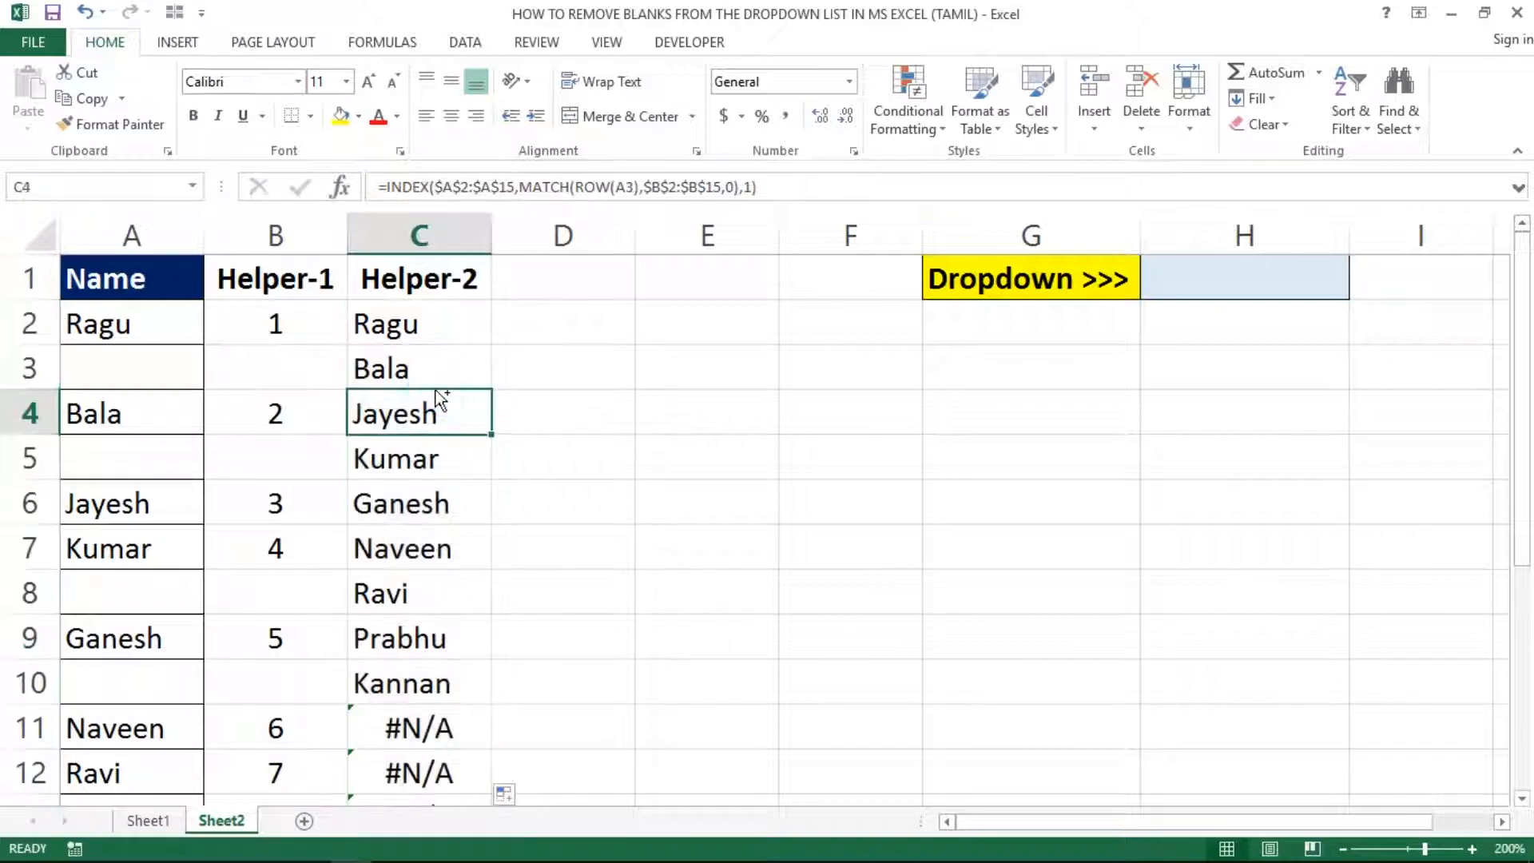
Step: Examine the Helper-2 formula results, highlighting the names listed in C2:C10
{"action": "key", "text": "ctrl+Down"}
{"action": "key", "text": "Down"}
{"action": "key", "text": "Down"}
{"action": "key", "text": "Down"}
{"action": "key", "text": "ctrl+Up"}
{"action": "key", "text": "ctrl+Up"}
{"action": "key", "text": "Down"}
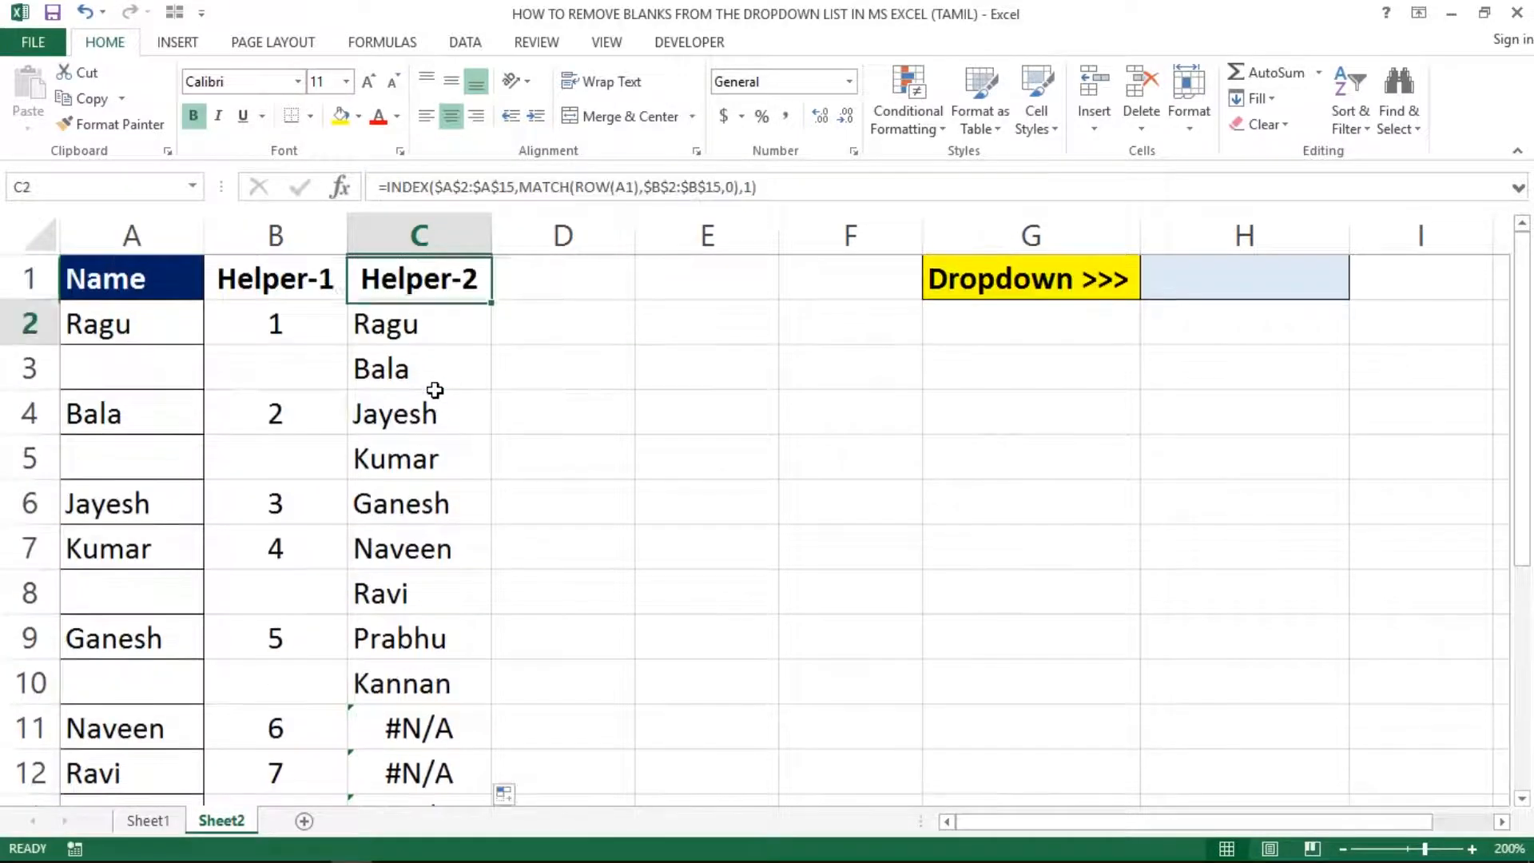
{"action": "key", "text": "shift+Down"}
{"action": "key", "text": "shift+Down"}
{"action": "key", "text": "shift+Down"}
{"action": "key", "text": "shift+Down"}
{"action": "key", "text": "shift+Down"}
{"action": "key", "text": "shift+Down"}
{"action": "key", "text": "shift+Down"}
{"action": "key", "text": "shift+Down"}
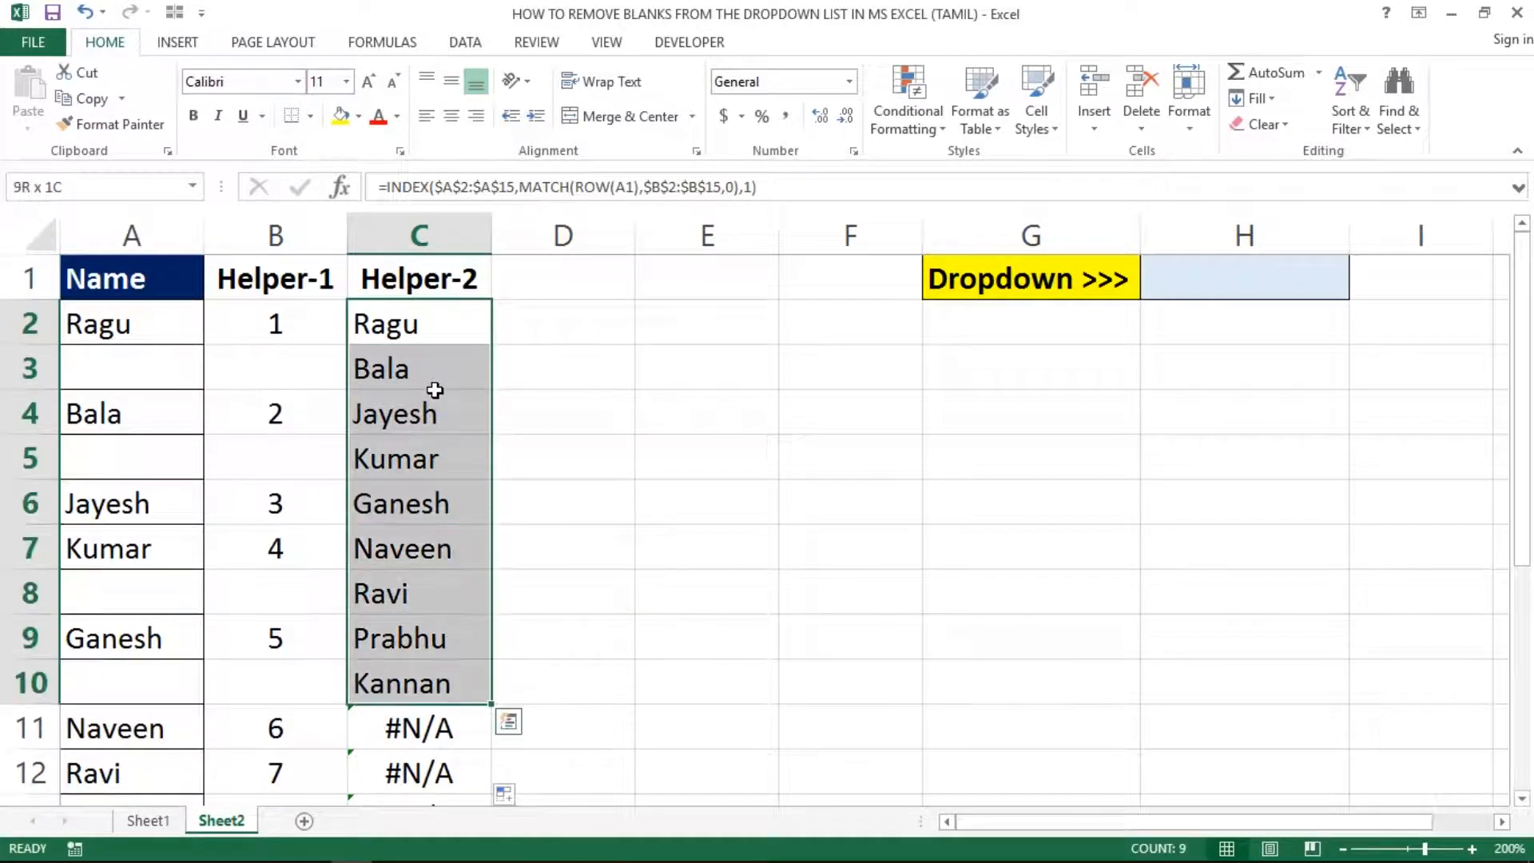
Step: Examine the #N/A cells C11:C15 below the last name in the Helper-2 column
{"action": "key", "text": "ctrl+Down"}
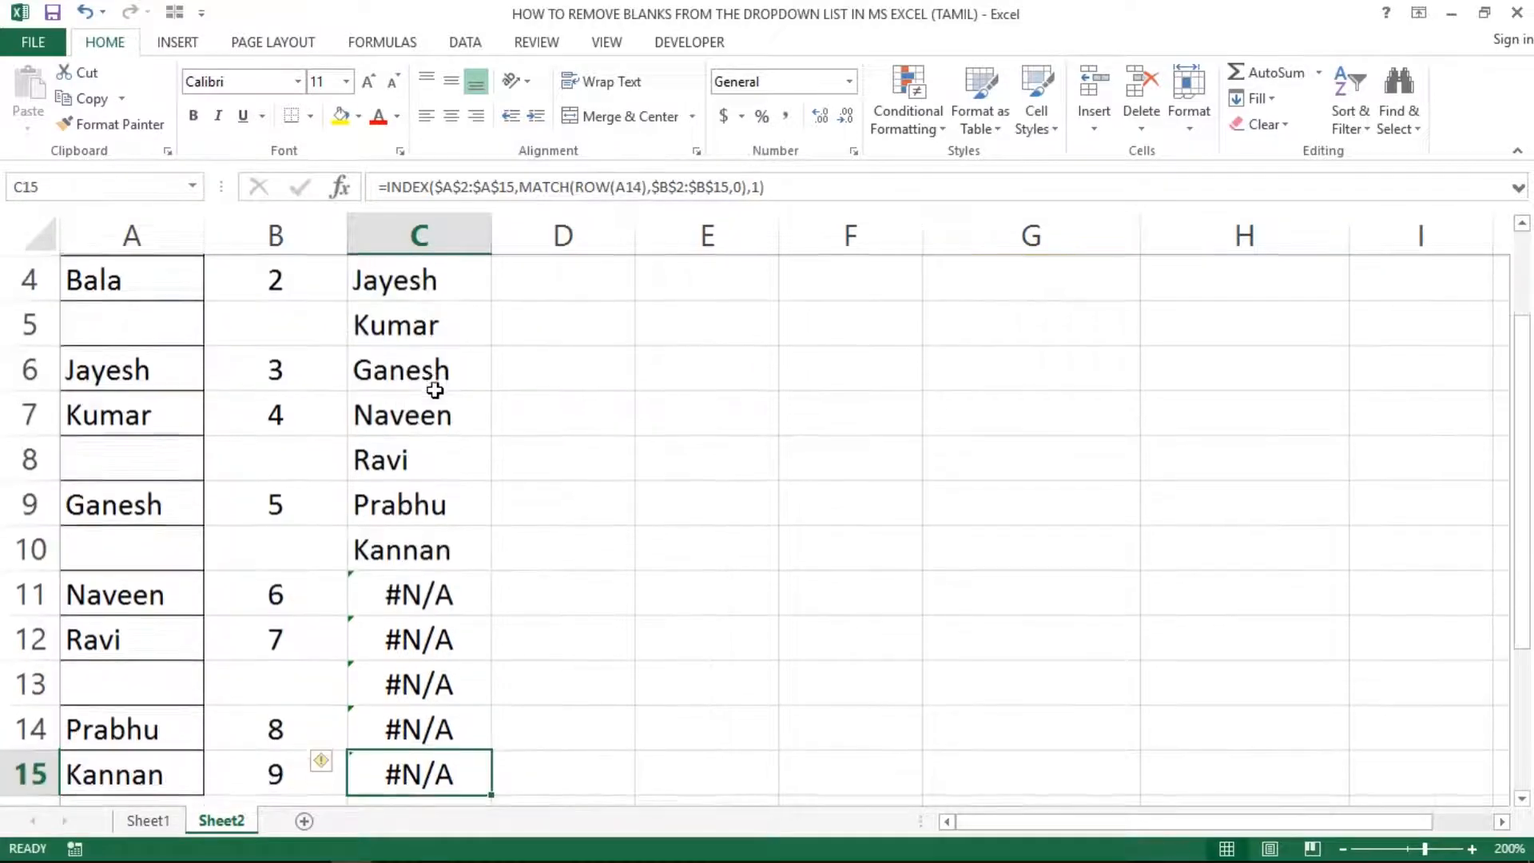
{"action": "key", "text": "Down"}
{"action": "key", "text": "Up"}
{"action": "key", "text": "Up"}
{"action": "key", "text": "Up"}
{"action": "key", "text": "Up"}
{"action": "key", "text": "Up"}
{"action": "key", "text": "Up"}
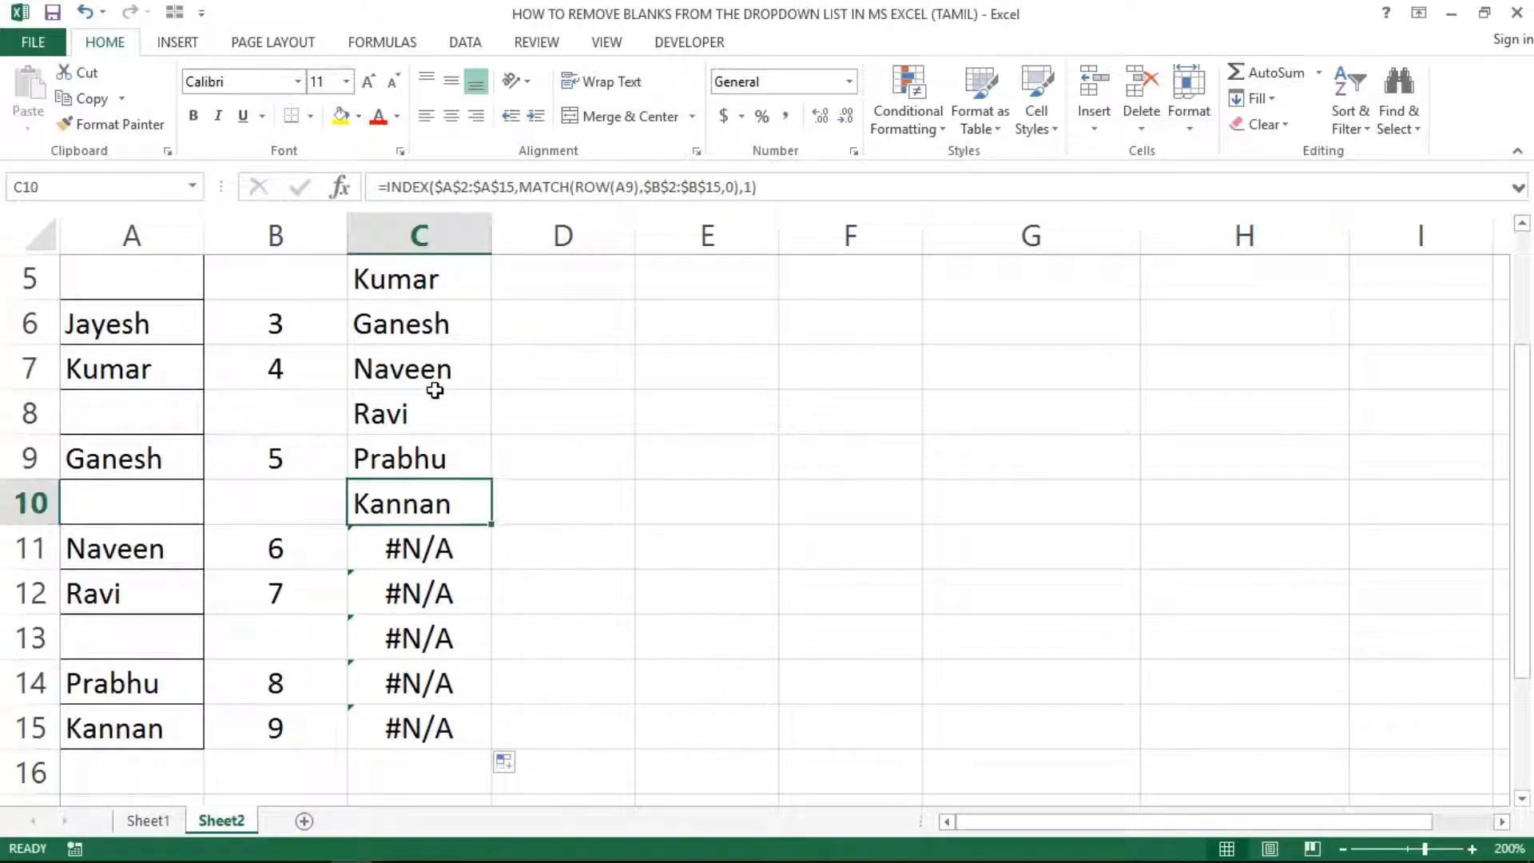
{"action": "key", "text": "Down"}
{"action": "key", "text": "ctrl+shift+Down"}
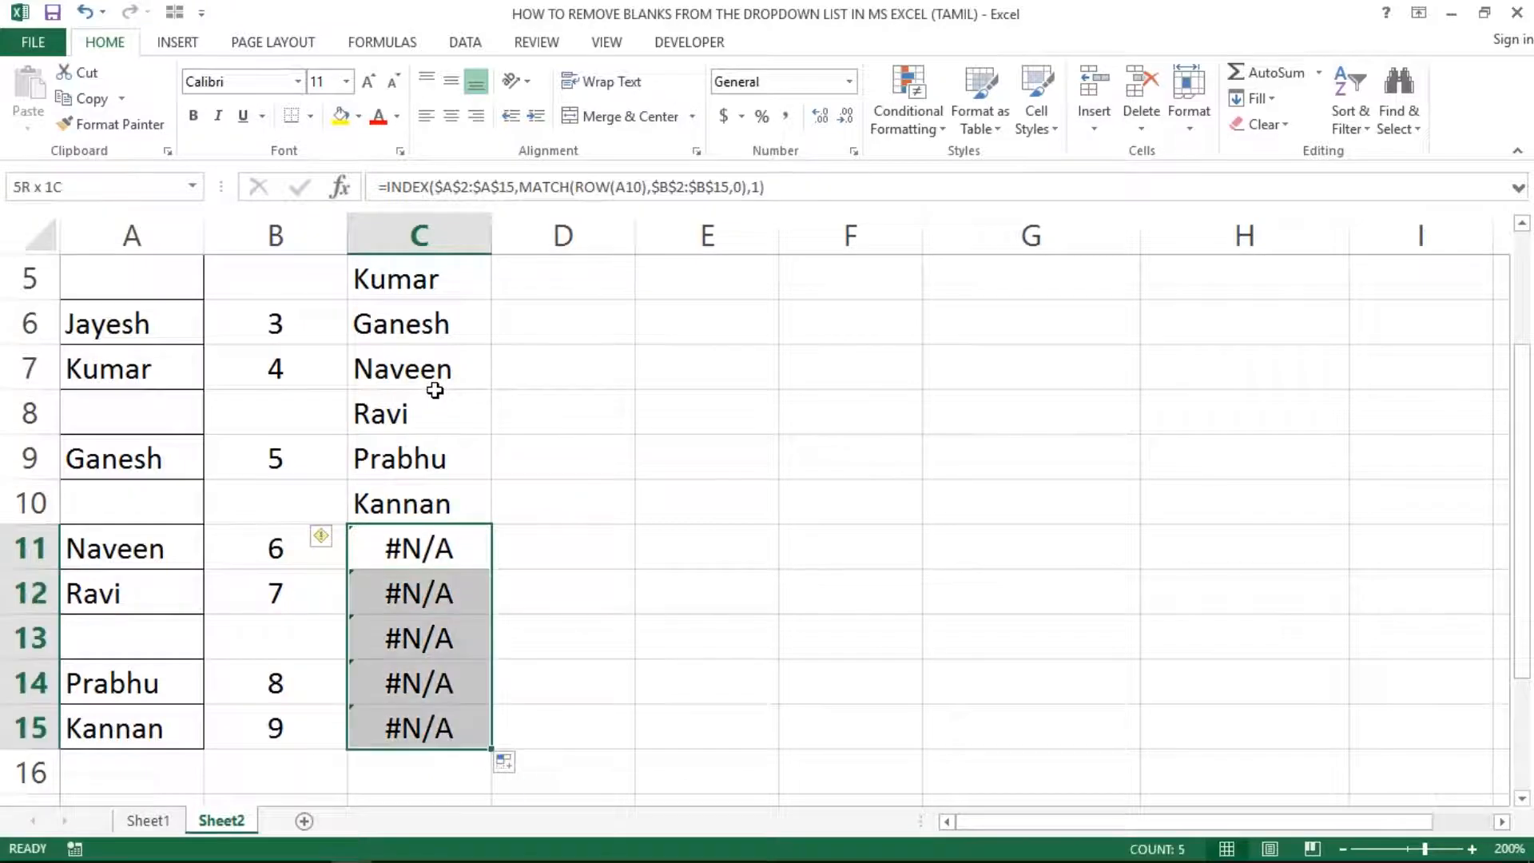
Step: Wrap C2's INDEX formula in IFERROR with "" as the value if error, and fill it down to C15
{"action": "key", "text": "ctrl+Up"}
{"action": "key", "text": "Down"}
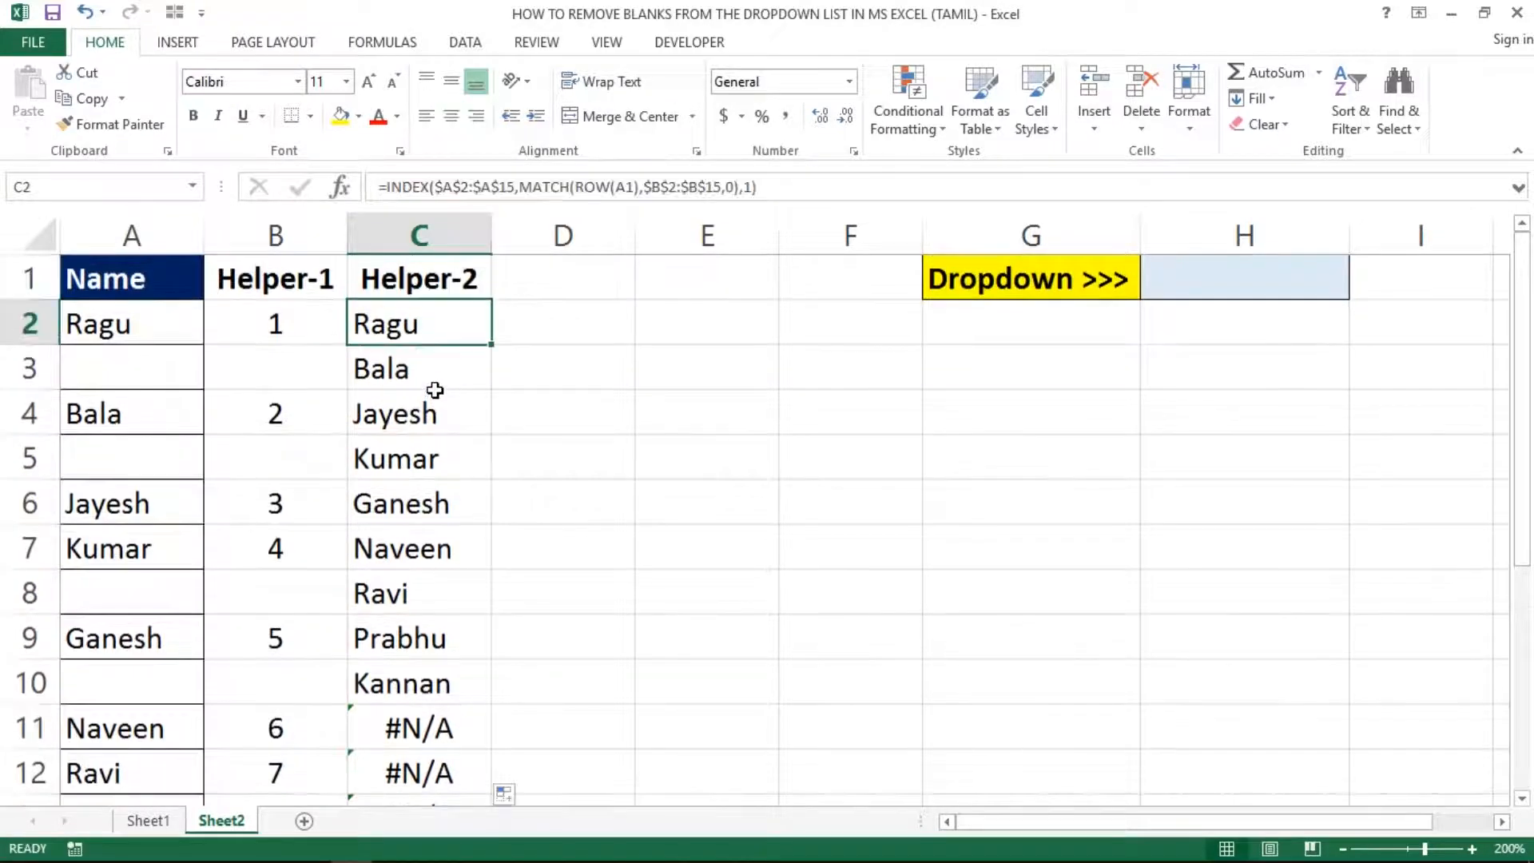
{"action": "key", "text": "F2"}
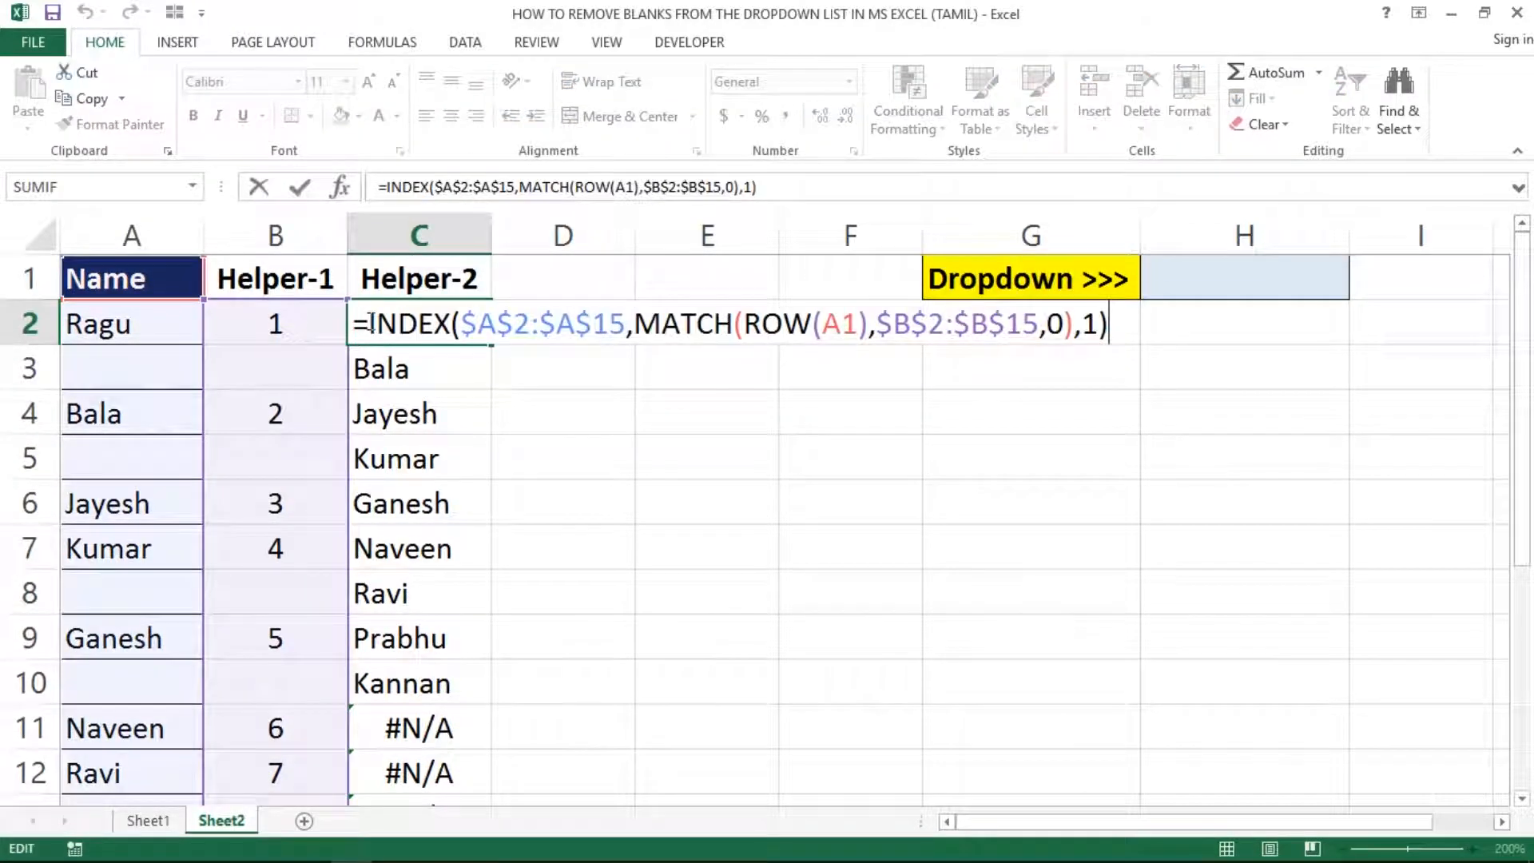
{"action": "left_click", "coordinate": [372, 323]}
{"action": "type", "text": "IFERROR("}
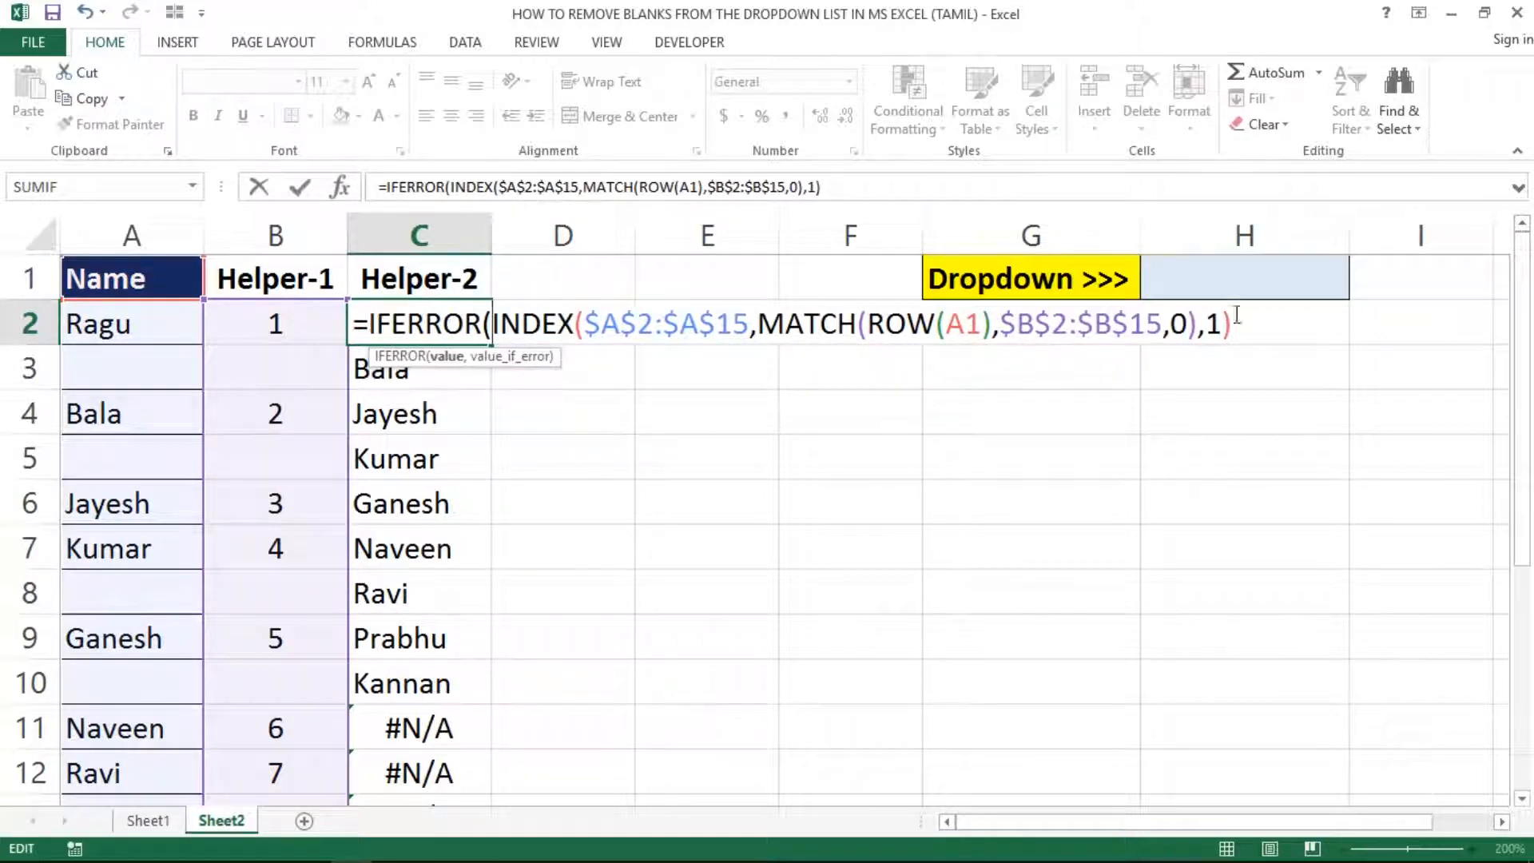
{"action": "left_click", "coordinate": [1243, 327]}
{"action": "type", "text": ","}
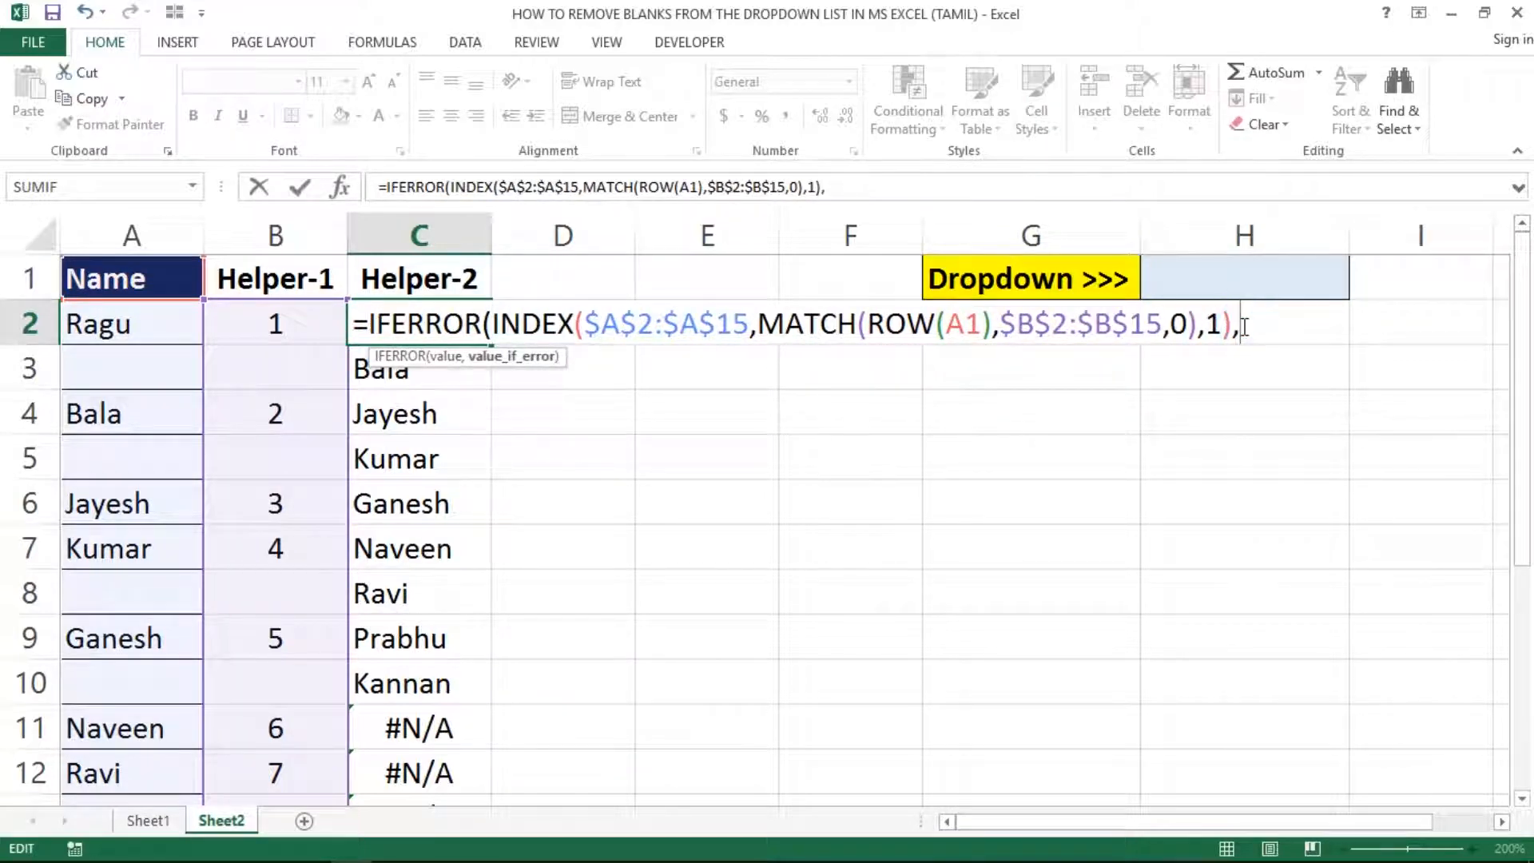
{"action": "type", "text": "\"\")"}
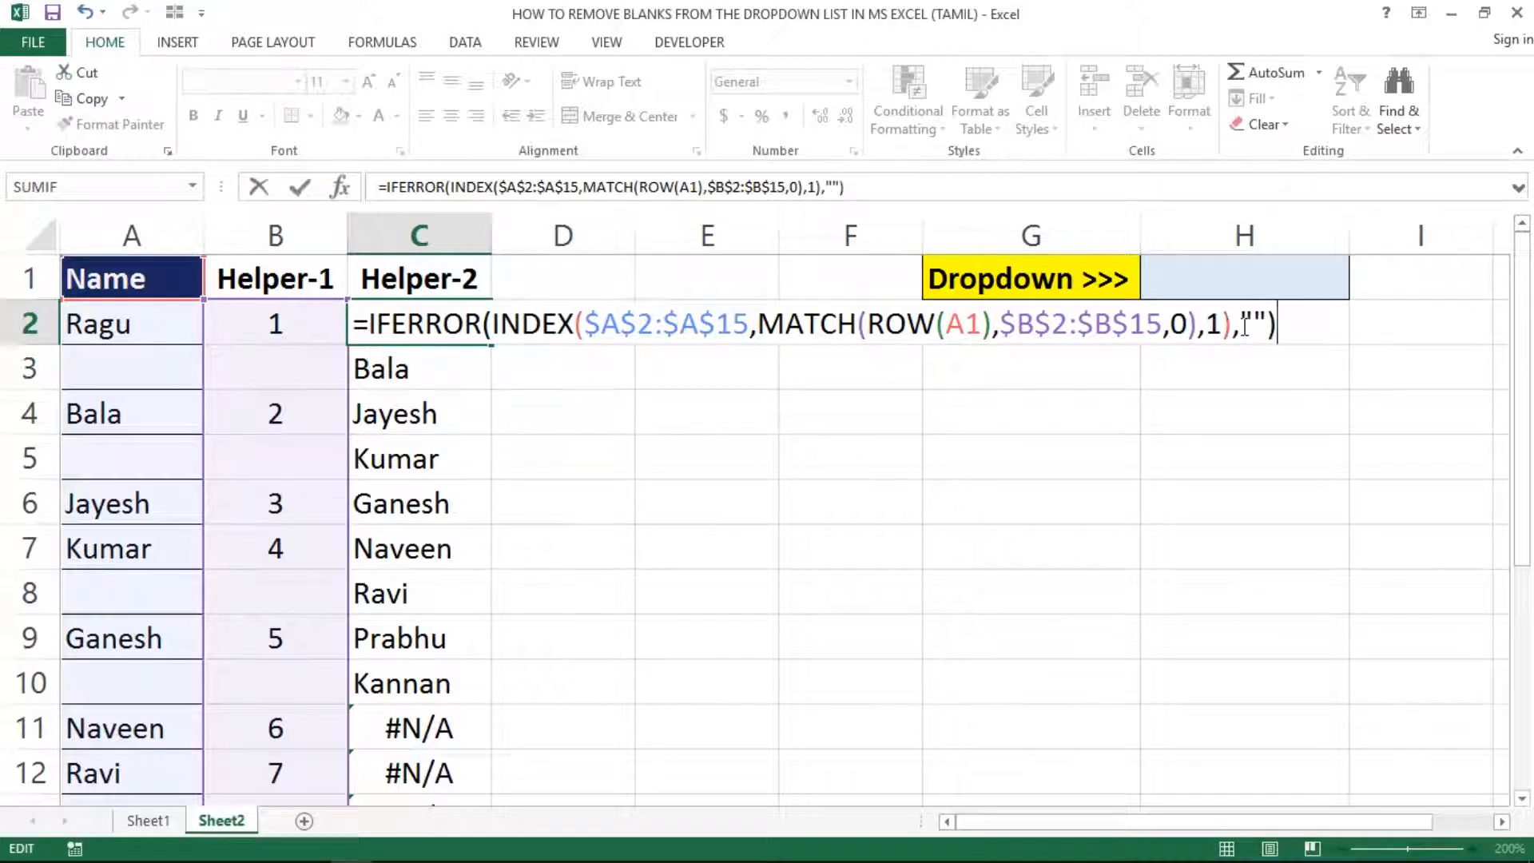
{"action": "key", "text": "Return"}
{"action": "left_click", "coordinate": [417, 326]}
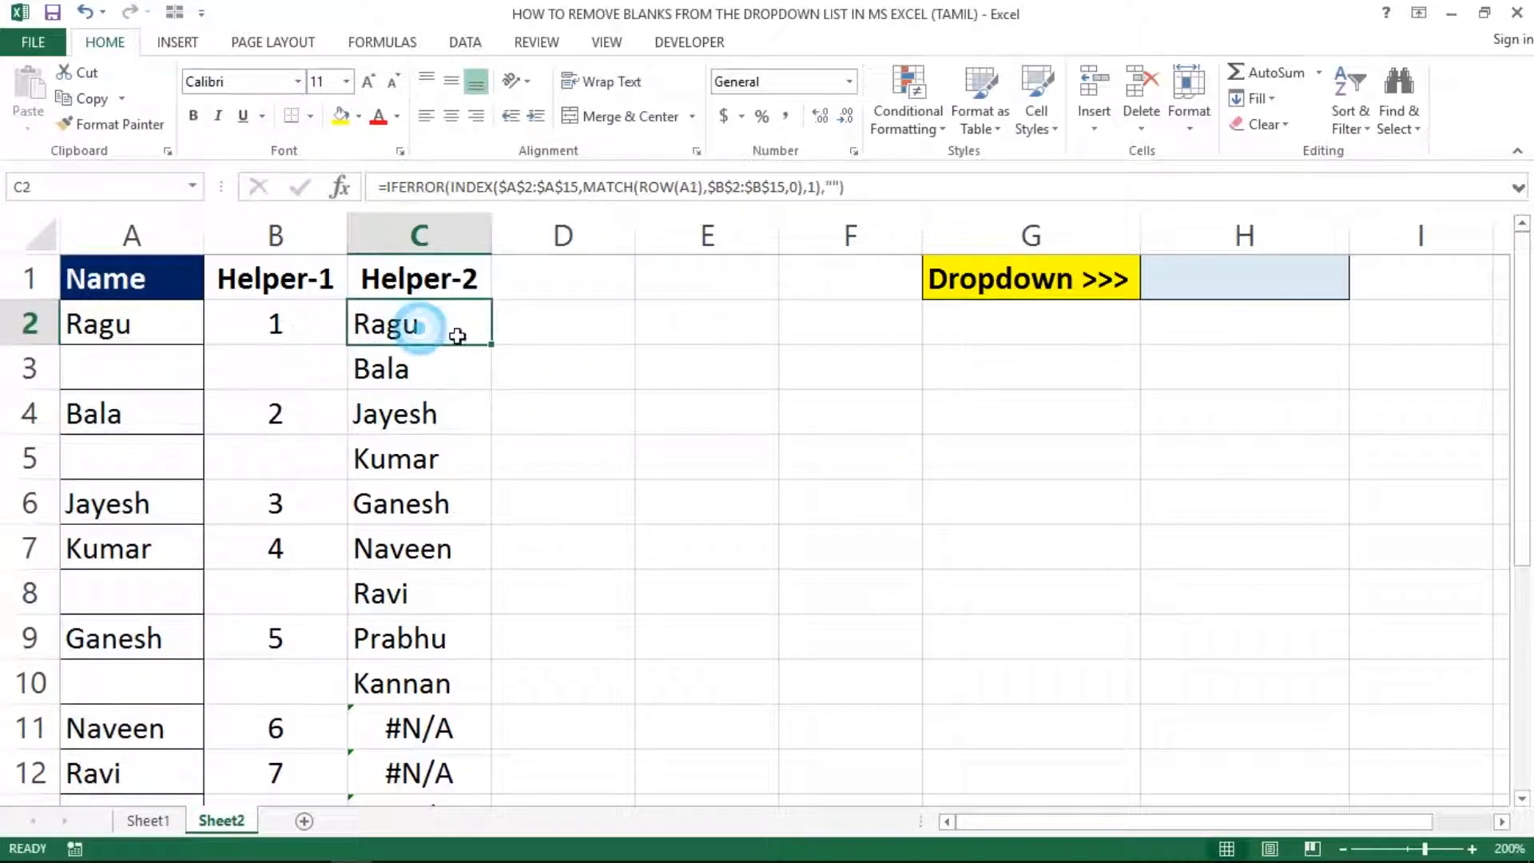
{"action": "double_click", "coordinate": [492, 344]}
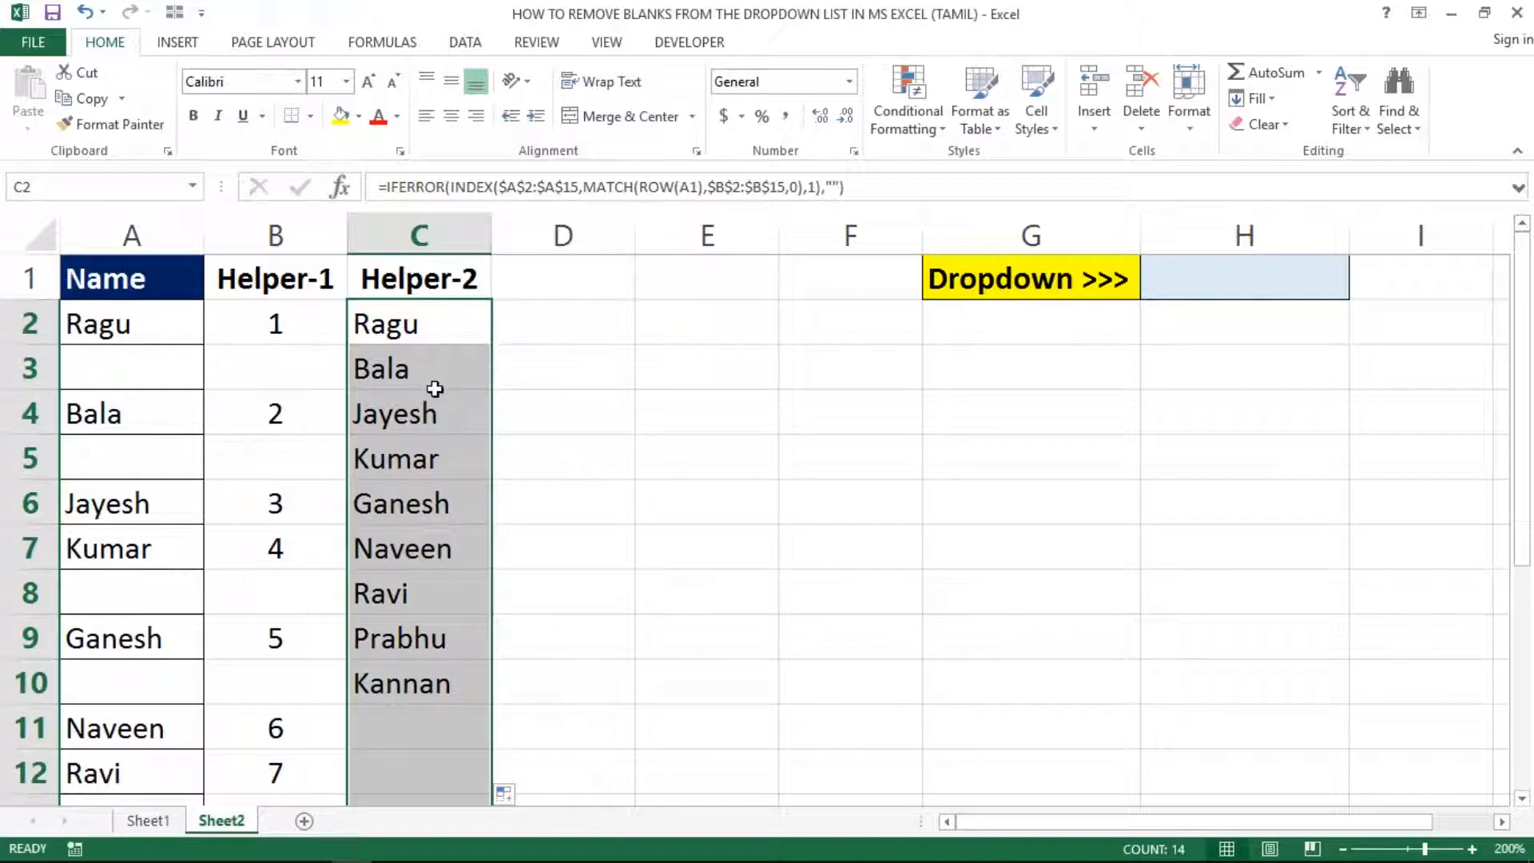
Step: Check the refilled Helper-2 column from its last cell C15 upwards
{"action": "key", "text": "ctrl+Down"}
{"action": "key", "text": "Down"}
{"action": "key", "text": "Down"}
{"action": "key", "text": "Up"}
{"action": "key", "text": "Up"}
{"action": "key", "text": "Up"}
{"action": "key", "text": "Up"}
{"action": "key", "text": "Up"}
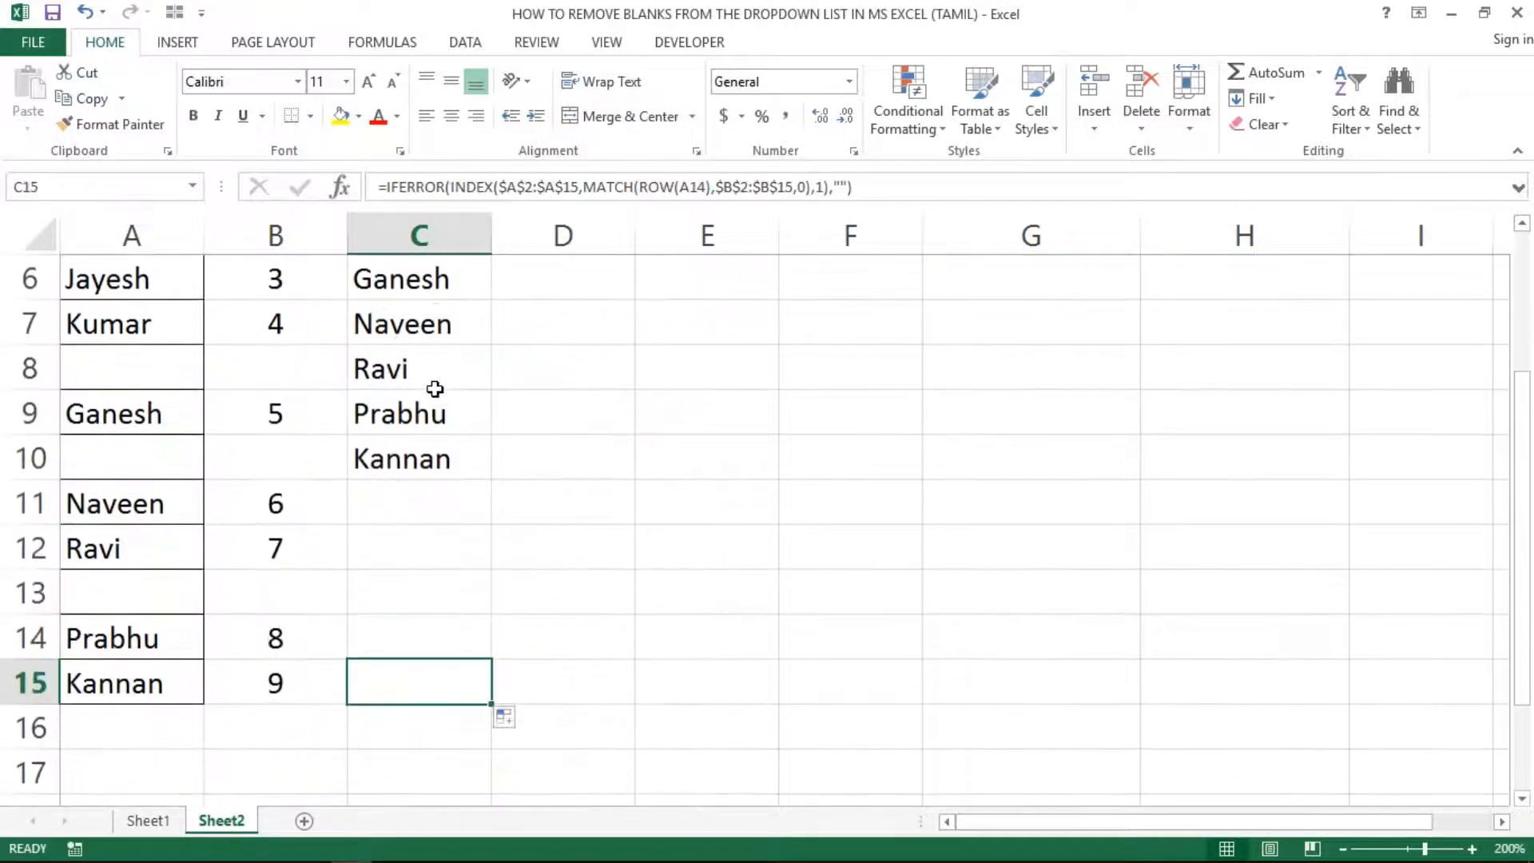
{"action": "key", "text": "Up"}
{"action": "key", "text": "Up"}
{"action": "key", "text": "Up"}
{"action": "key", "text": "Up"}
Step: Apply All Borders to the two helper columns, range B1:C15
{"action": "key", "text": "ctrl+Up"}
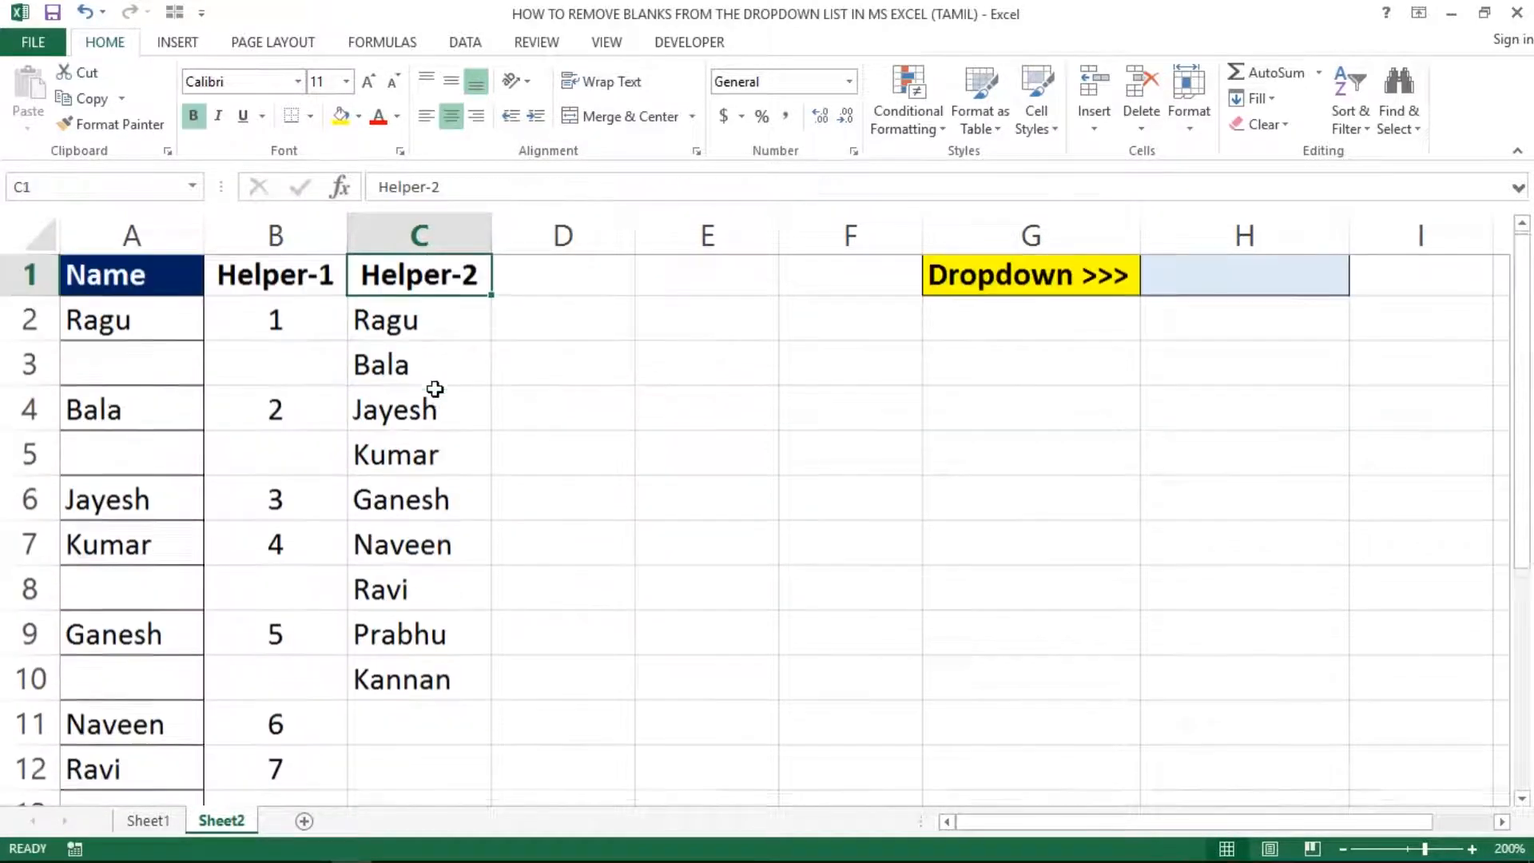
{"action": "key", "text": "Left"}
{"action": "key", "text": "shift+Right"}
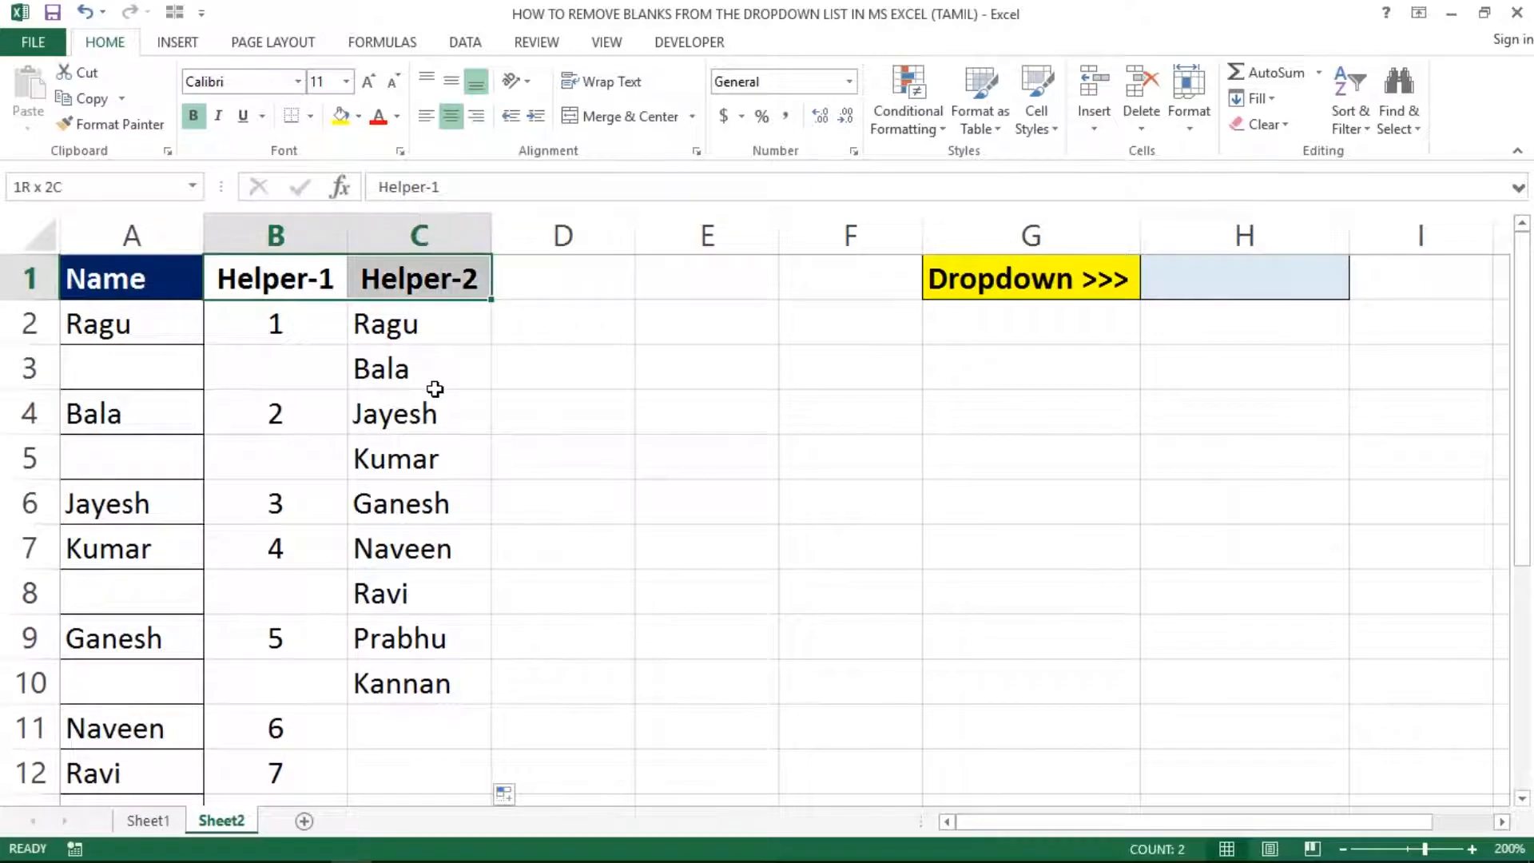
{"action": "key", "text": "ctrl+shift+Down"}
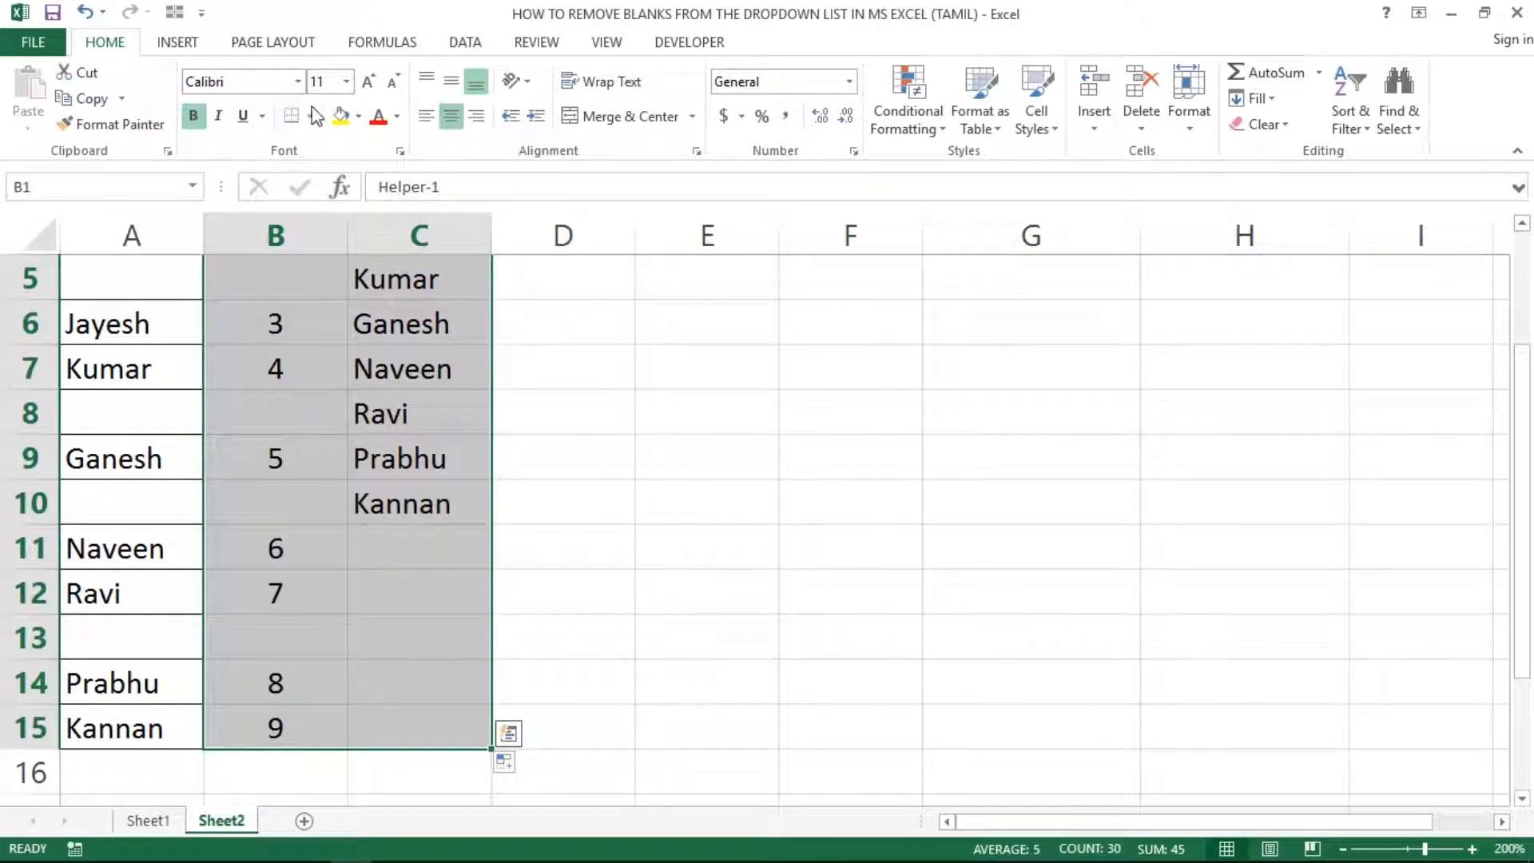
{"action": "left_click", "coordinate": [312, 117]}
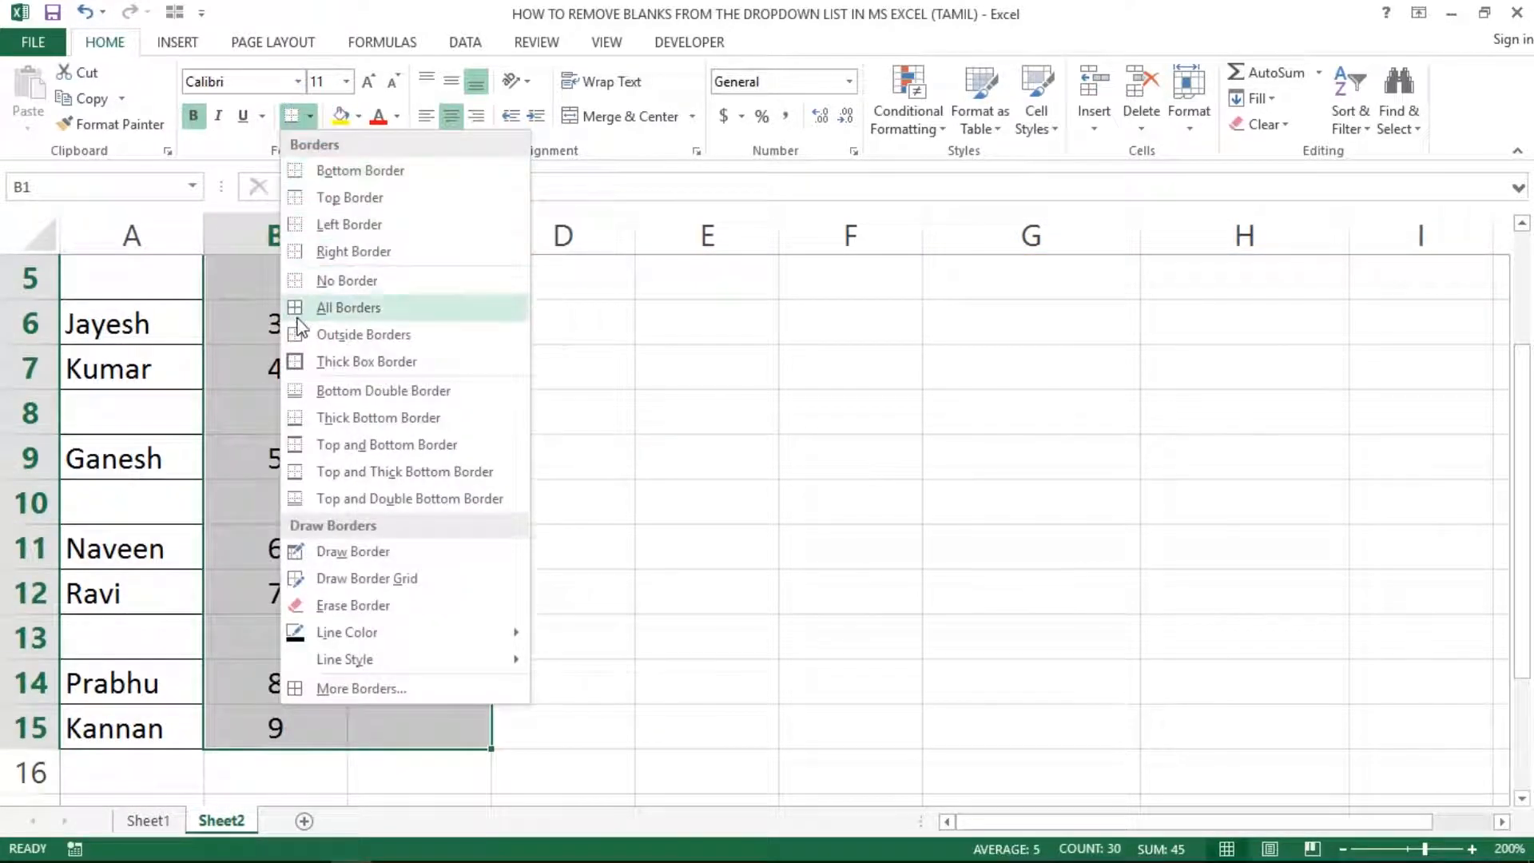
{"action": "left_click", "coordinate": [297, 313]}
Step: Fill the helper cells below the headers, range B2:C15, with light blue
{"action": "left_click", "coordinate": [358, 116]}
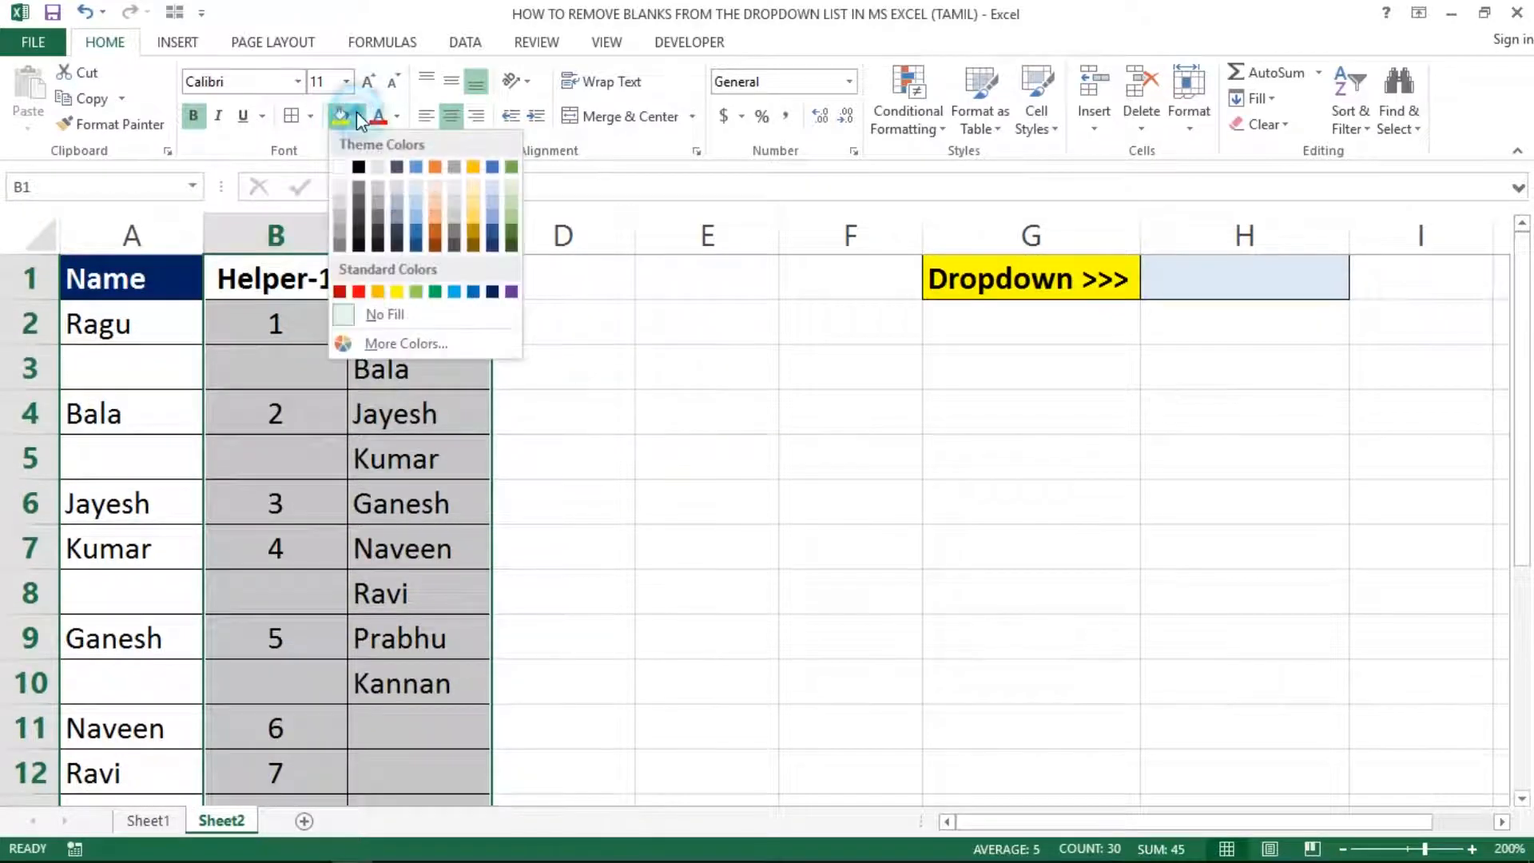
{"action": "left_click", "coordinate": [289, 328]}
{"action": "left_click", "coordinate": [289, 328]}
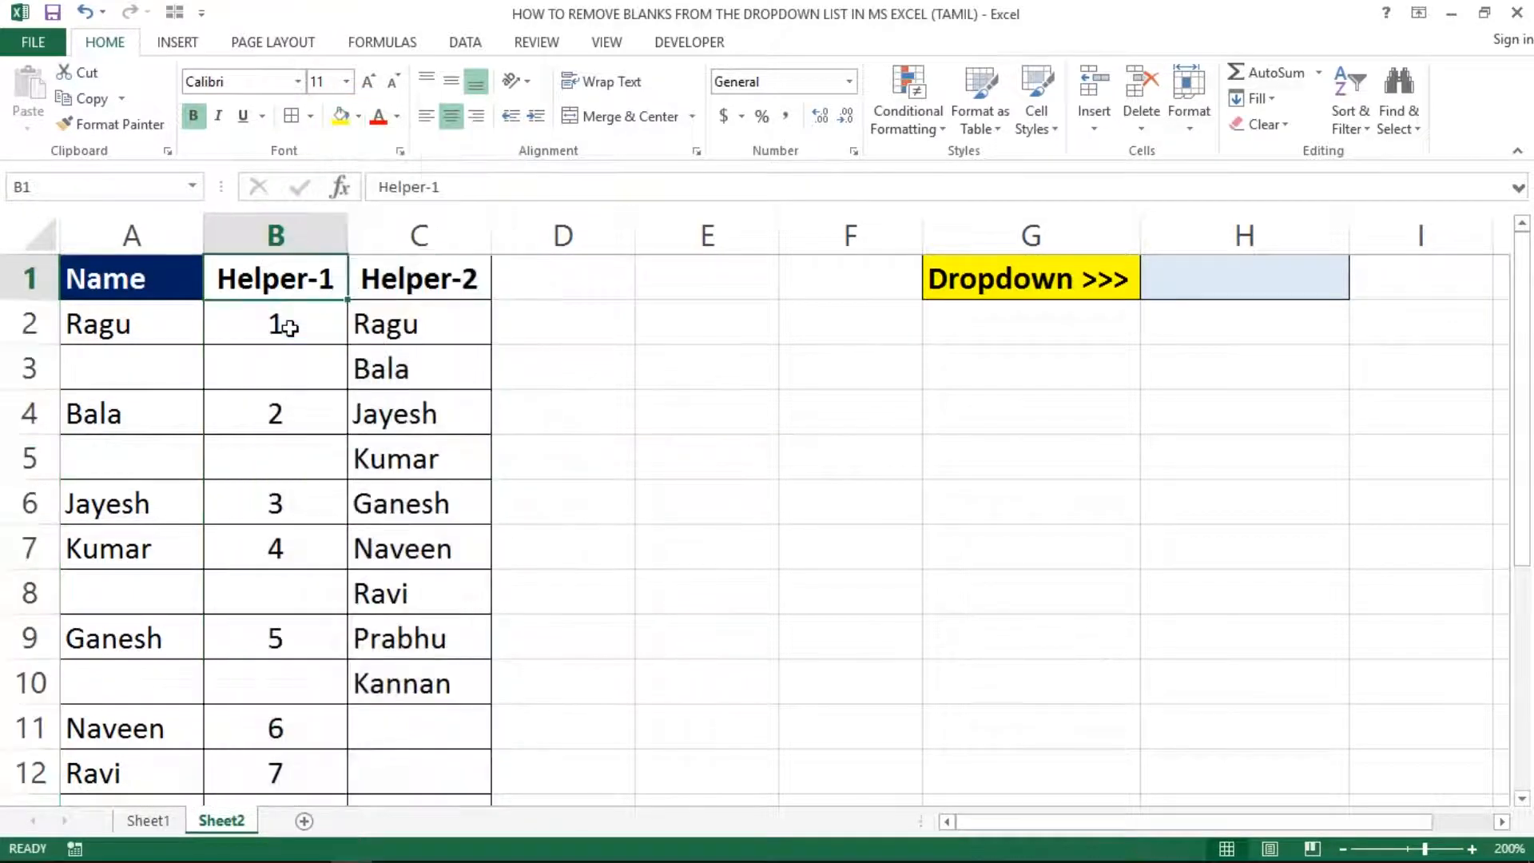
{"action": "key", "text": "ctrl+shift+End"}
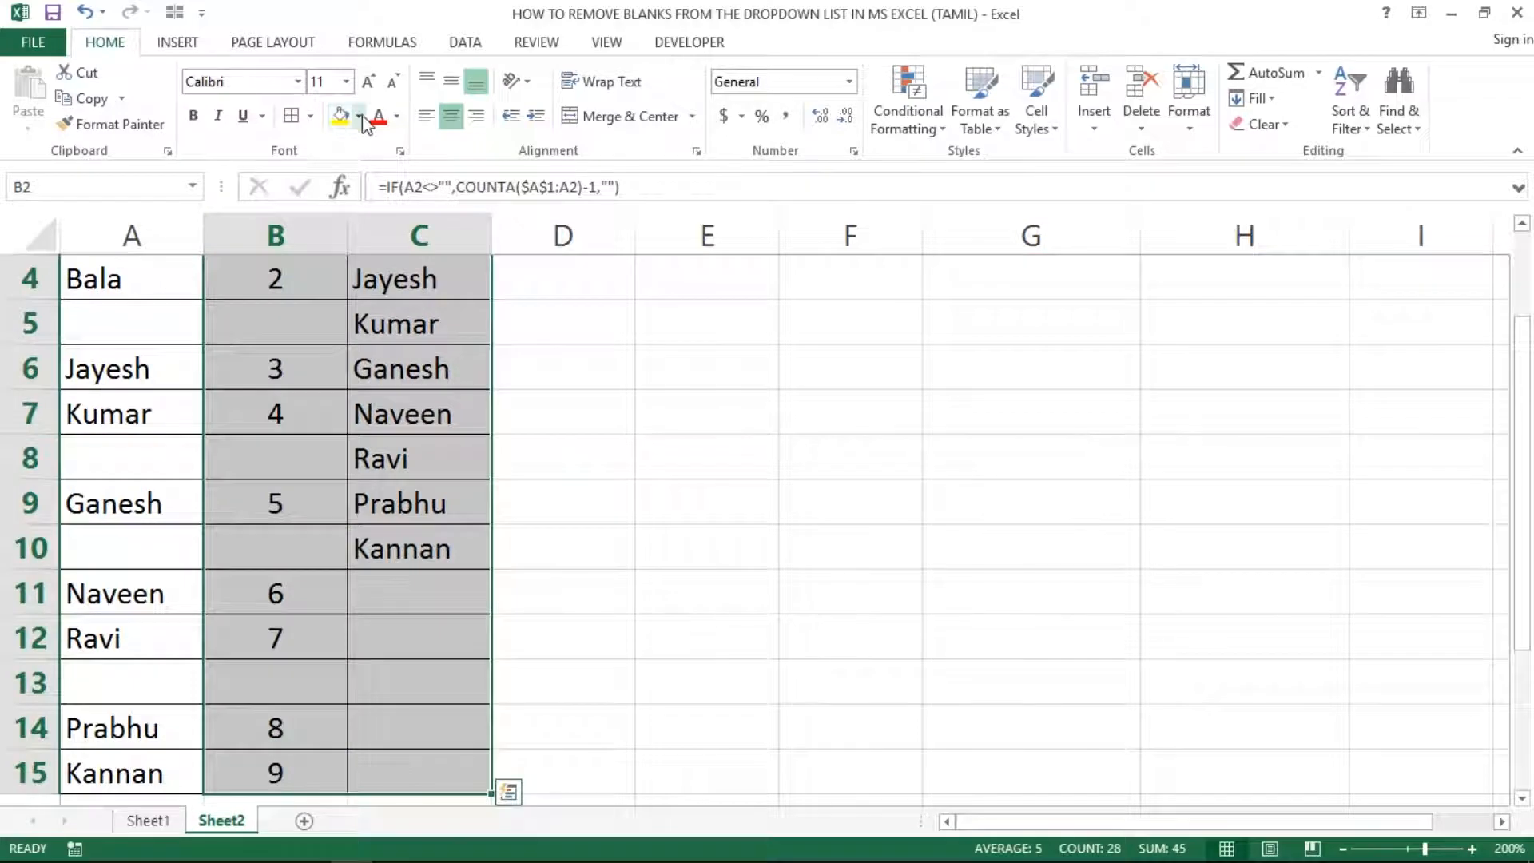
{"action": "left_click", "coordinate": [359, 117]}
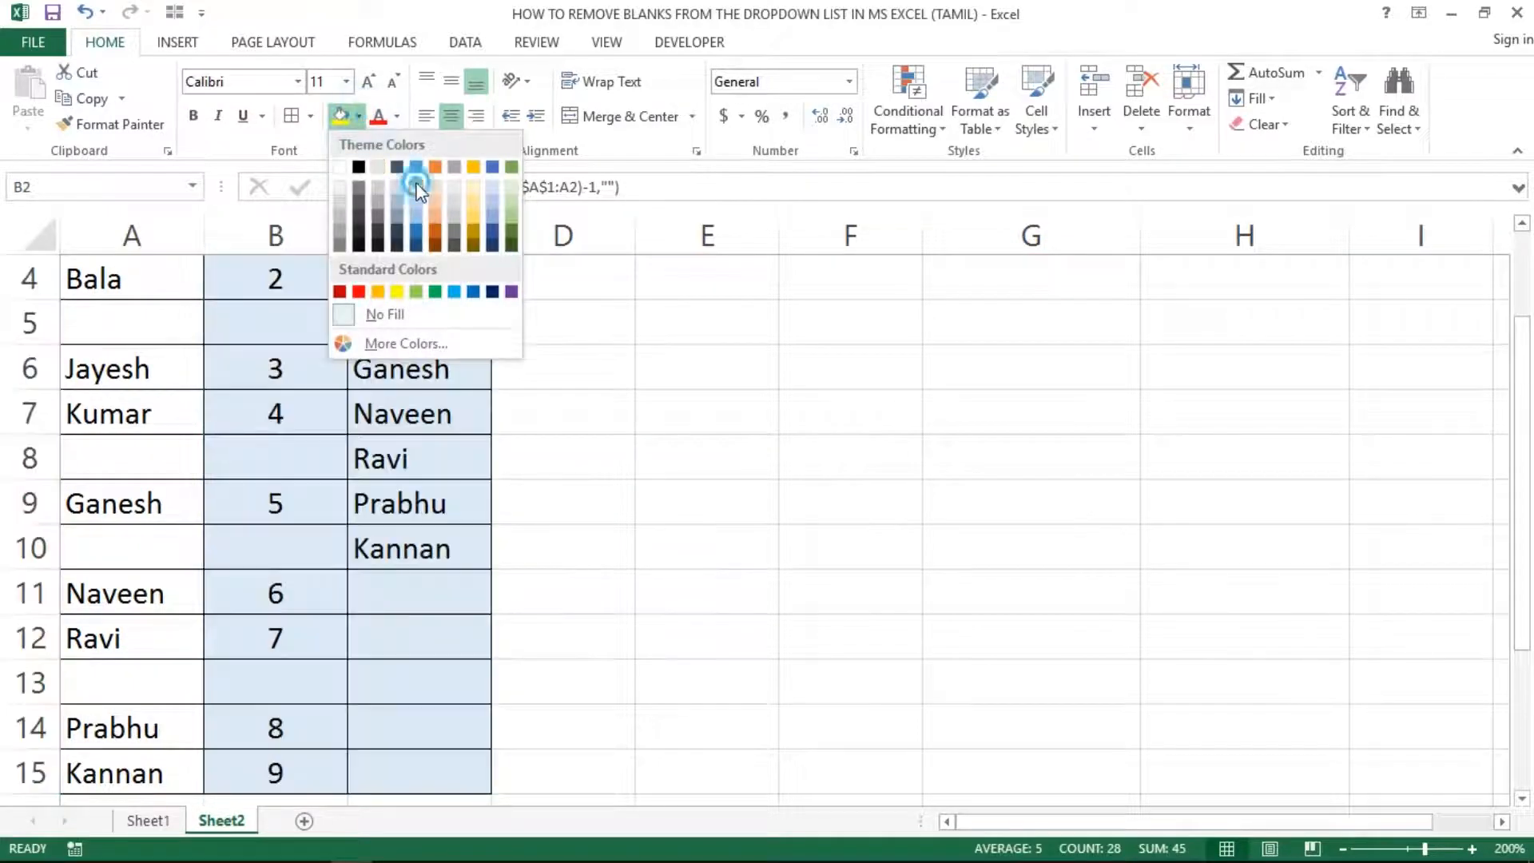
{"action": "left_click", "coordinate": [417, 191]}
Step: Copy the formatting of header cell A1 onto the two helper headers B1:C1
{"action": "scroll", "coordinate": [417, 190], "scroll_direction": "up", "scroll_amount": 1}
{"action": "key", "text": "Up"}
{"action": "key", "text": "Left"}
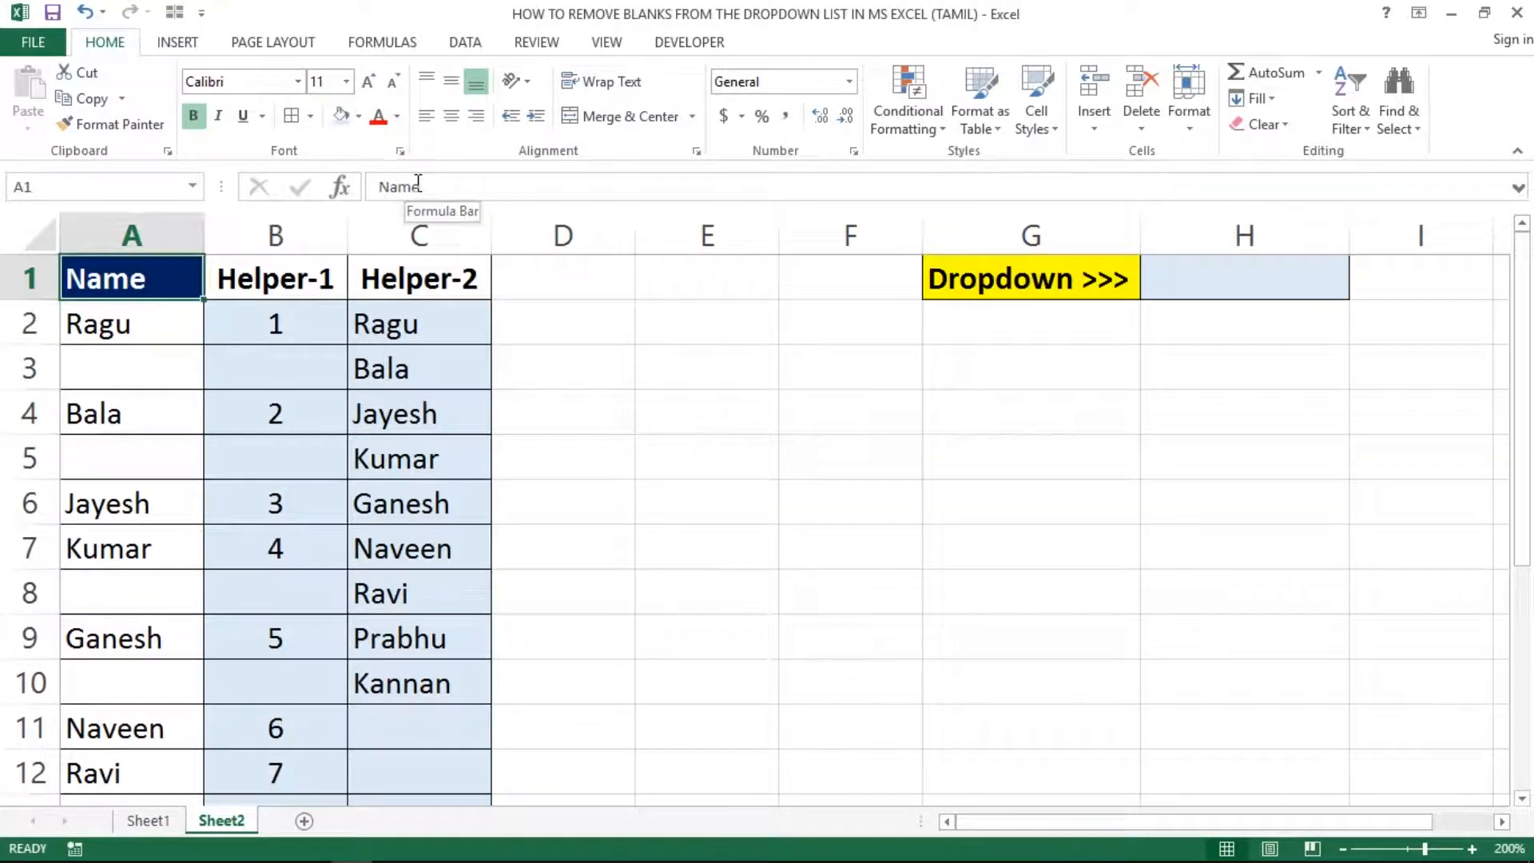
{"action": "left_click", "coordinate": [108, 124]}
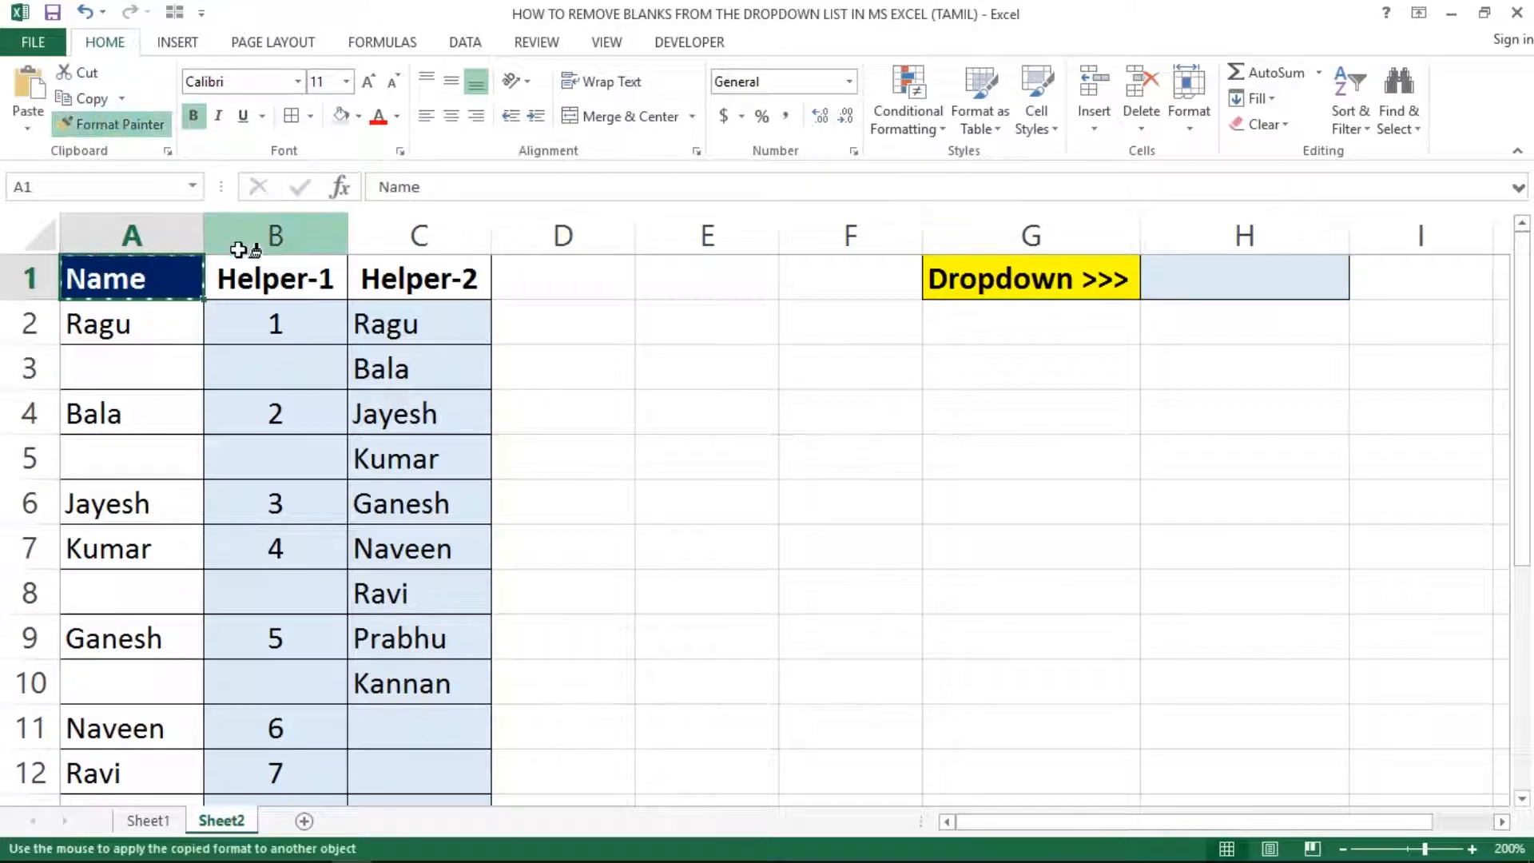
{"action": "mouse_move", "coordinate": [312, 285]}
{"action": "left_mouse_down"}
{"action": "mouse_move", "coordinate": [387, 279]}
{"action": "mouse_move", "coordinate": [369, 278]}
{"action": "left_mouse_up"}
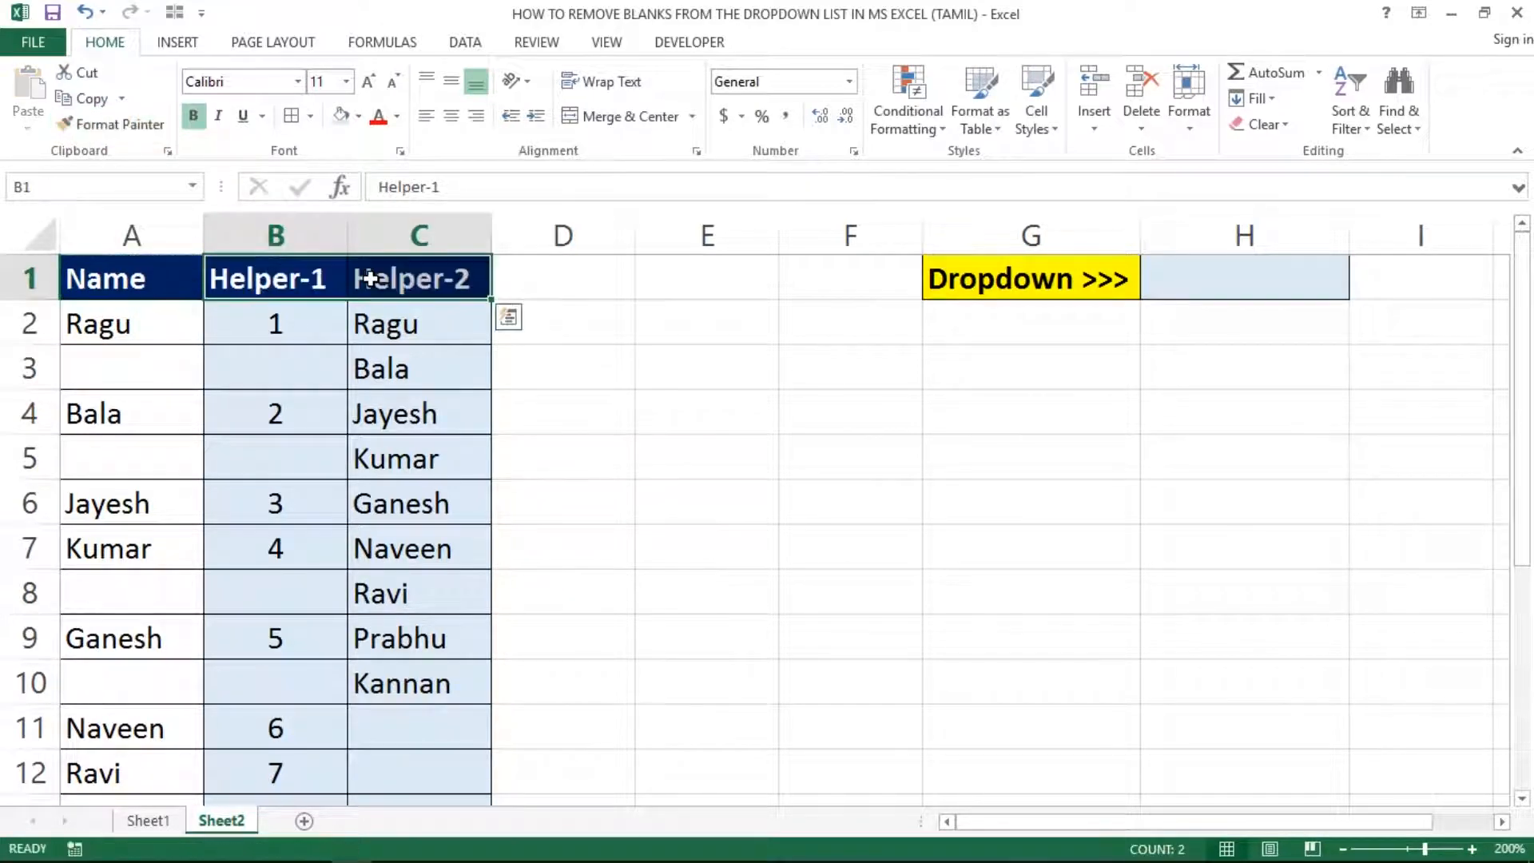
{"action": "left_click", "coordinate": [543, 352]}
Step: Review the original name list with its blank cells in column A, from A2 downwards
{"action": "left_click", "coordinate": [432, 348]}
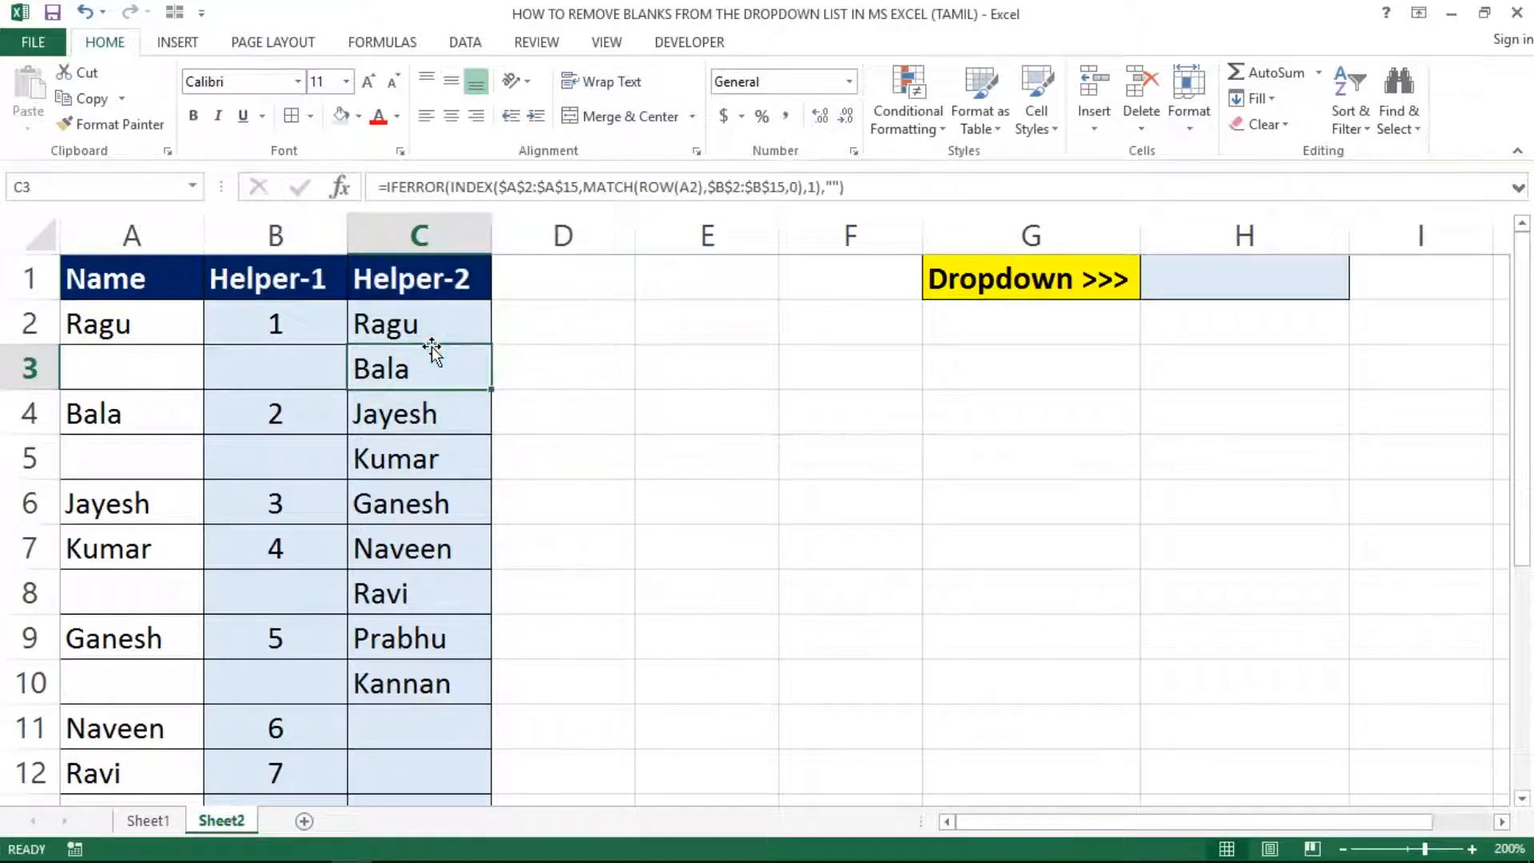
{"action": "left_click", "coordinate": [413, 331]}
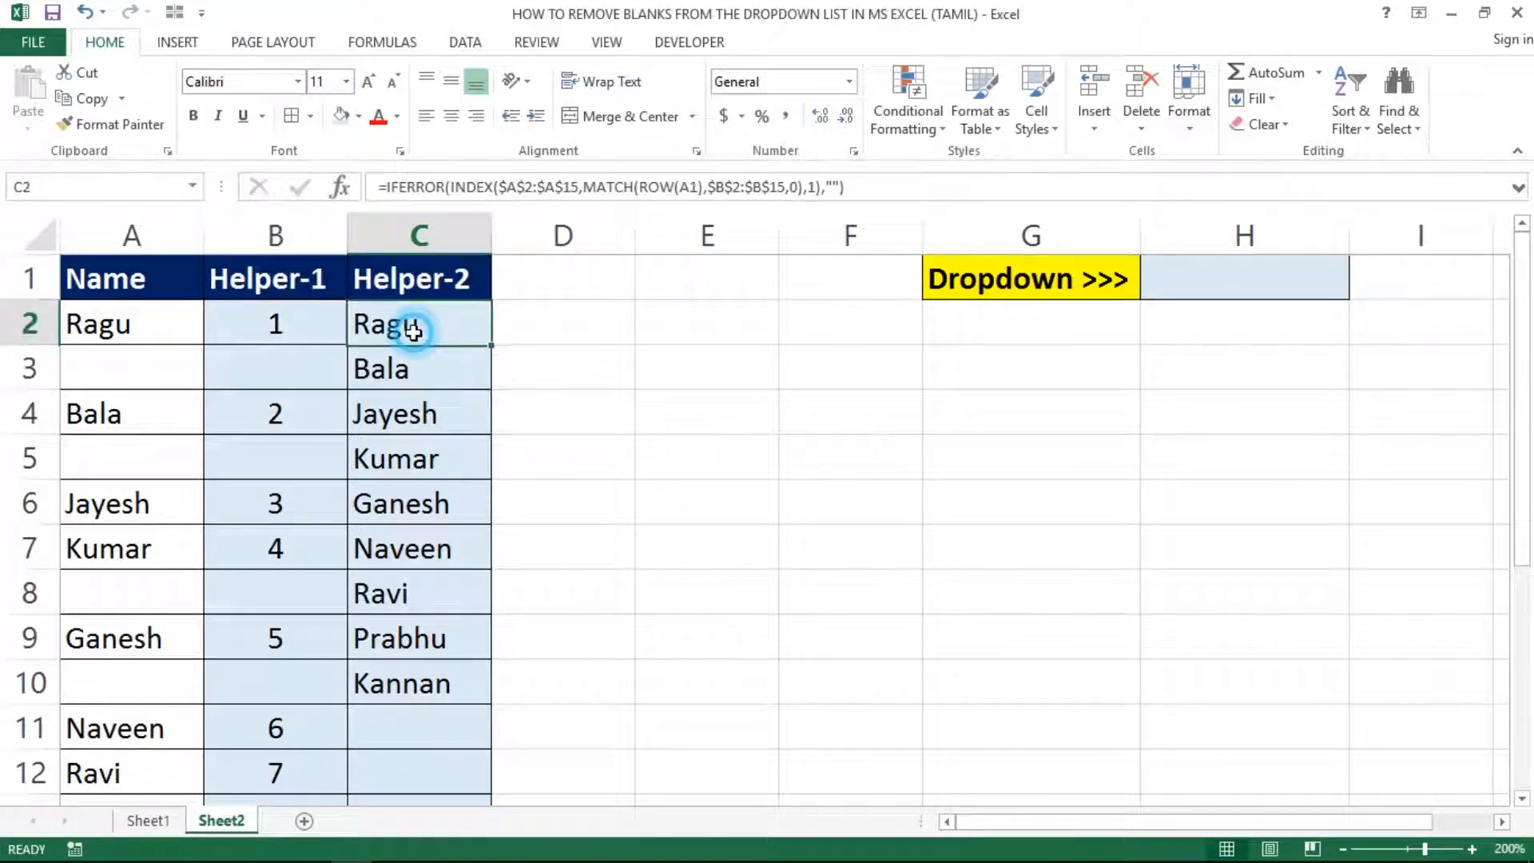
{"action": "key", "text": "Left"}
{"action": "key", "text": "Left"}
{"action": "key", "text": "shift+Down"}
{"action": "key", "text": "shift+Down"}
{"action": "key", "text": "shift+Down"}
{"action": "key", "text": "shift+Down"}
{"action": "key", "text": "shift+Down"}
{"action": "key", "text": "shift+Down"}
{"action": "key", "text": "shift+Down"}
{"action": "key", "text": "shift+Down"}
{"action": "key", "text": "shift+Down"}
{"action": "key", "text": "shift+Down"}
{"action": "key", "text": "shift+Down"}
{"action": "key", "text": "shift+Down"}
{"action": "key", "text": "shift+Down"}
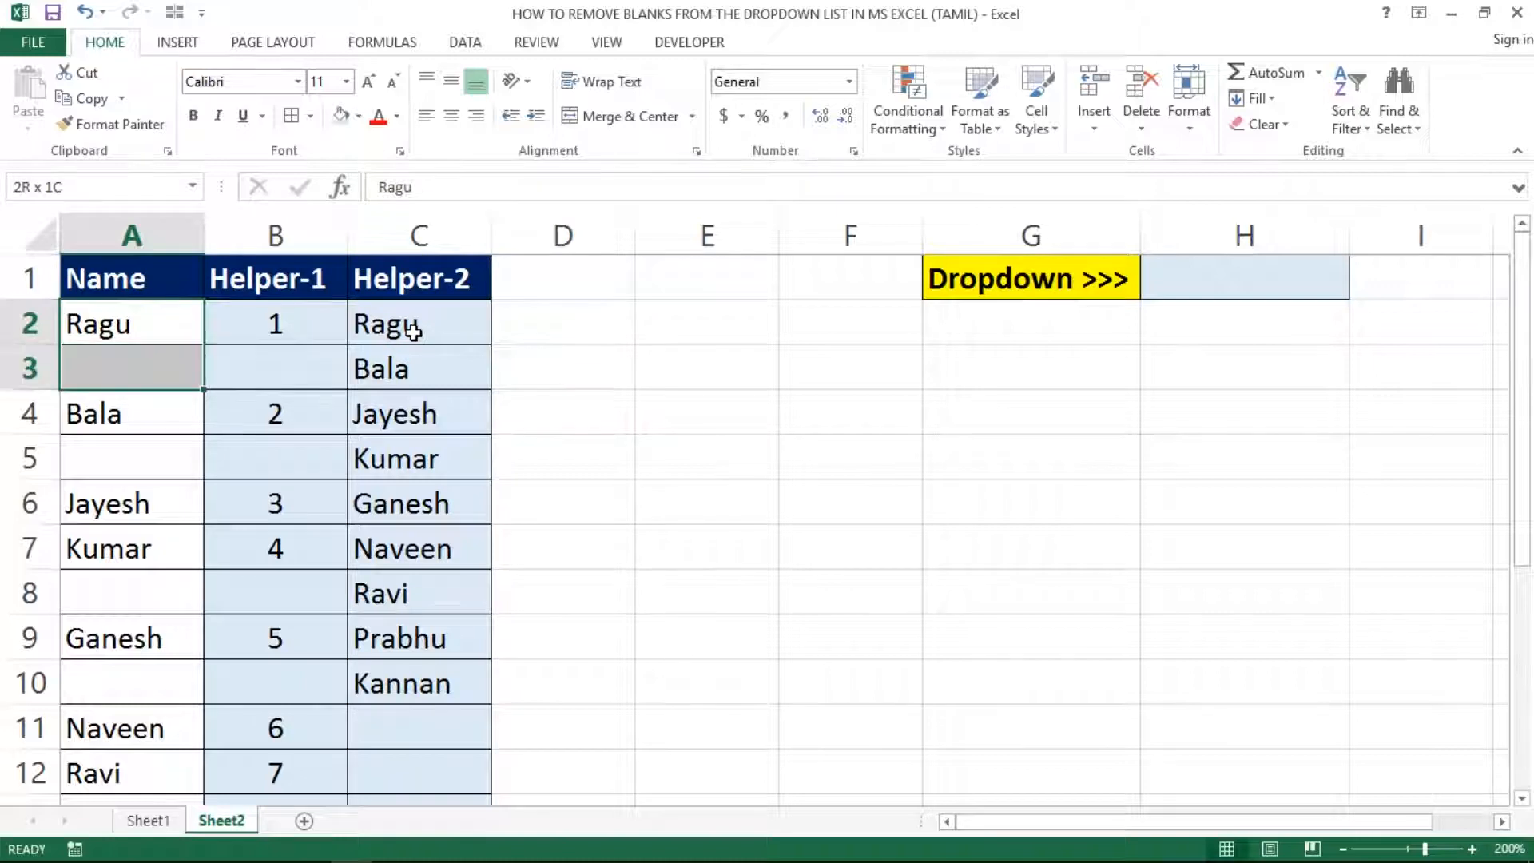
{"action": "key", "text": "Up"}
{"action": "key", "text": "Right"}
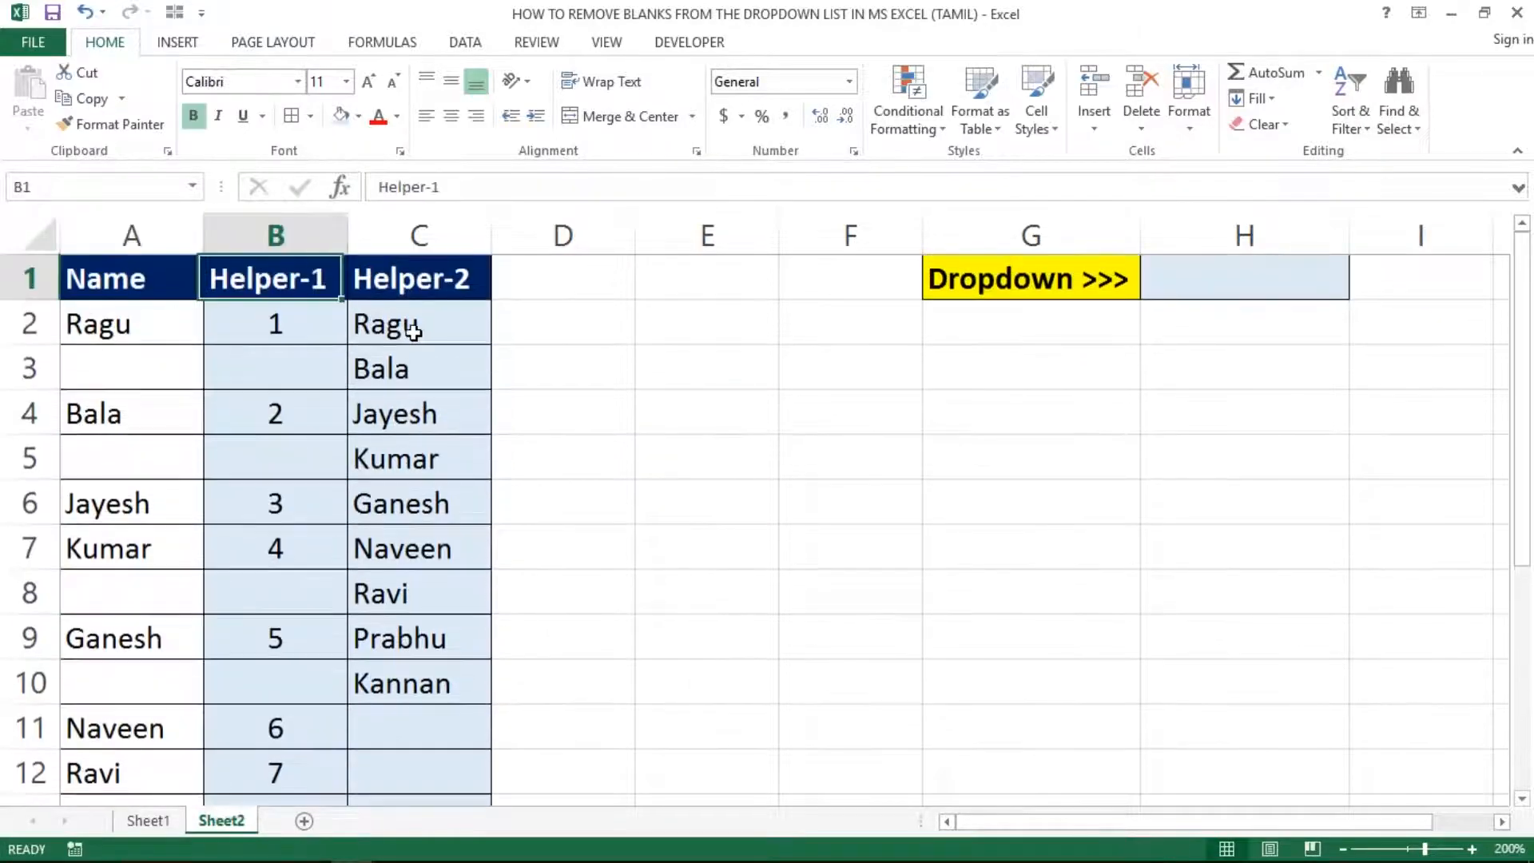
Step: Examine the consecutive names in the Helper-2 column, cells C2 to C10
{"action": "key", "text": "Down"}
{"action": "key", "text": "Right"}
{"action": "key", "text": "shift+Down"}
{"action": "key", "text": "shift+Down"}
{"action": "key", "text": "shift+Down"}
{"action": "key", "text": "shift+Down"}
{"action": "key", "text": "shift+Down"}
{"action": "key", "text": "shift+Down"}
{"action": "key", "text": "shift+Down"}
{"action": "key", "text": "shift+Down"}
{"action": "key", "text": "shift+Down"}
{"action": "key", "text": "shift+Down"}
{"action": "key", "text": "shift+Down"}
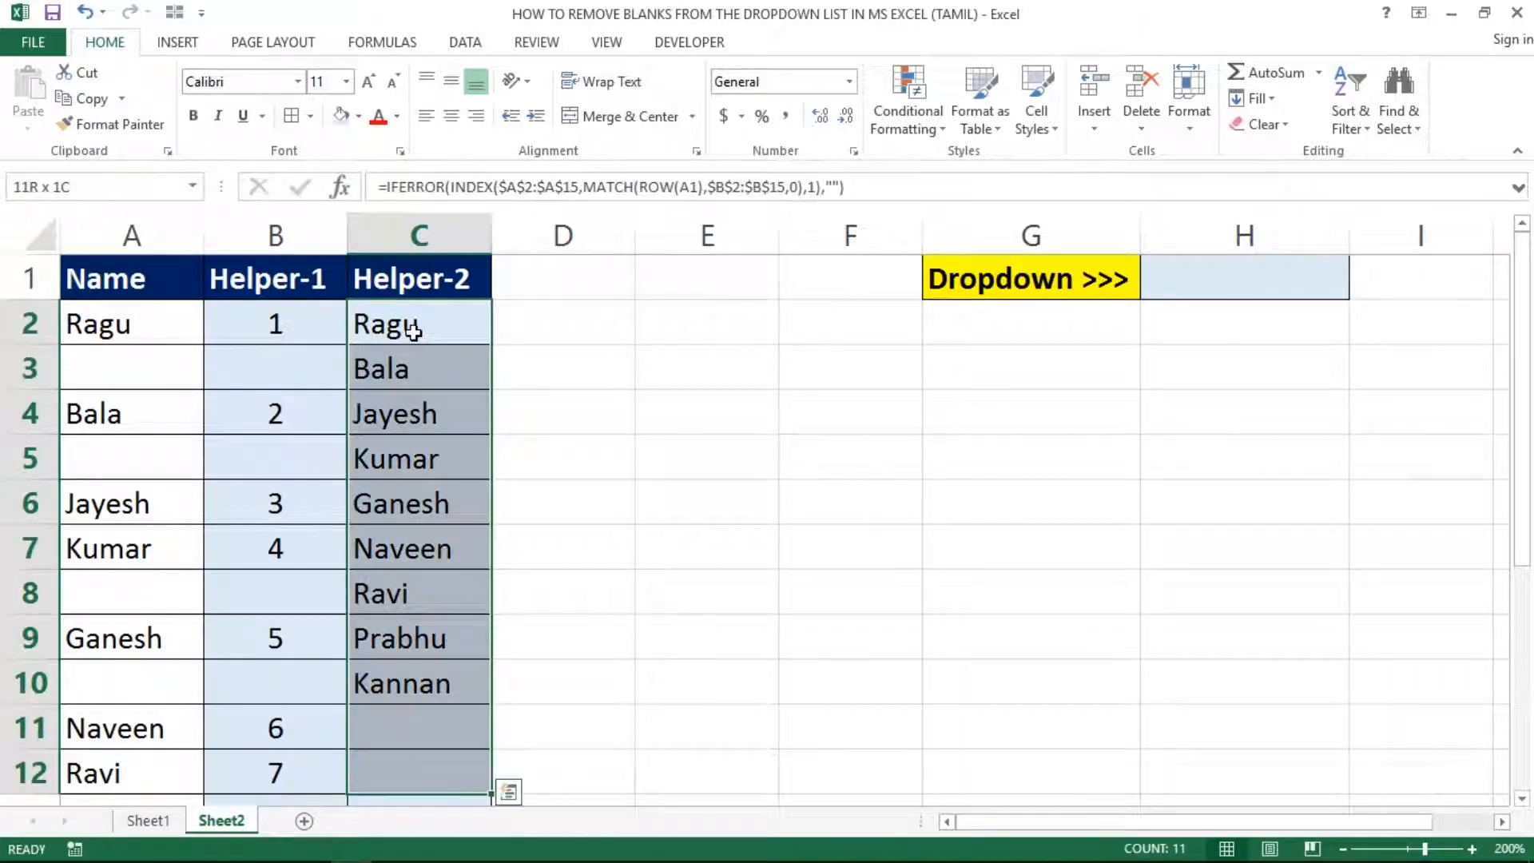
{"action": "key", "text": "shift+Up"}
{"action": "key", "text": "shift+Up"}
{"action": "key", "text": "shift+Up"}
{"action": "key", "text": "shift+Up"}
{"action": "key", "text": "shift+Down"}
{"action": "key", "text": "Right"}
{"action": "key", "text": "Left"}
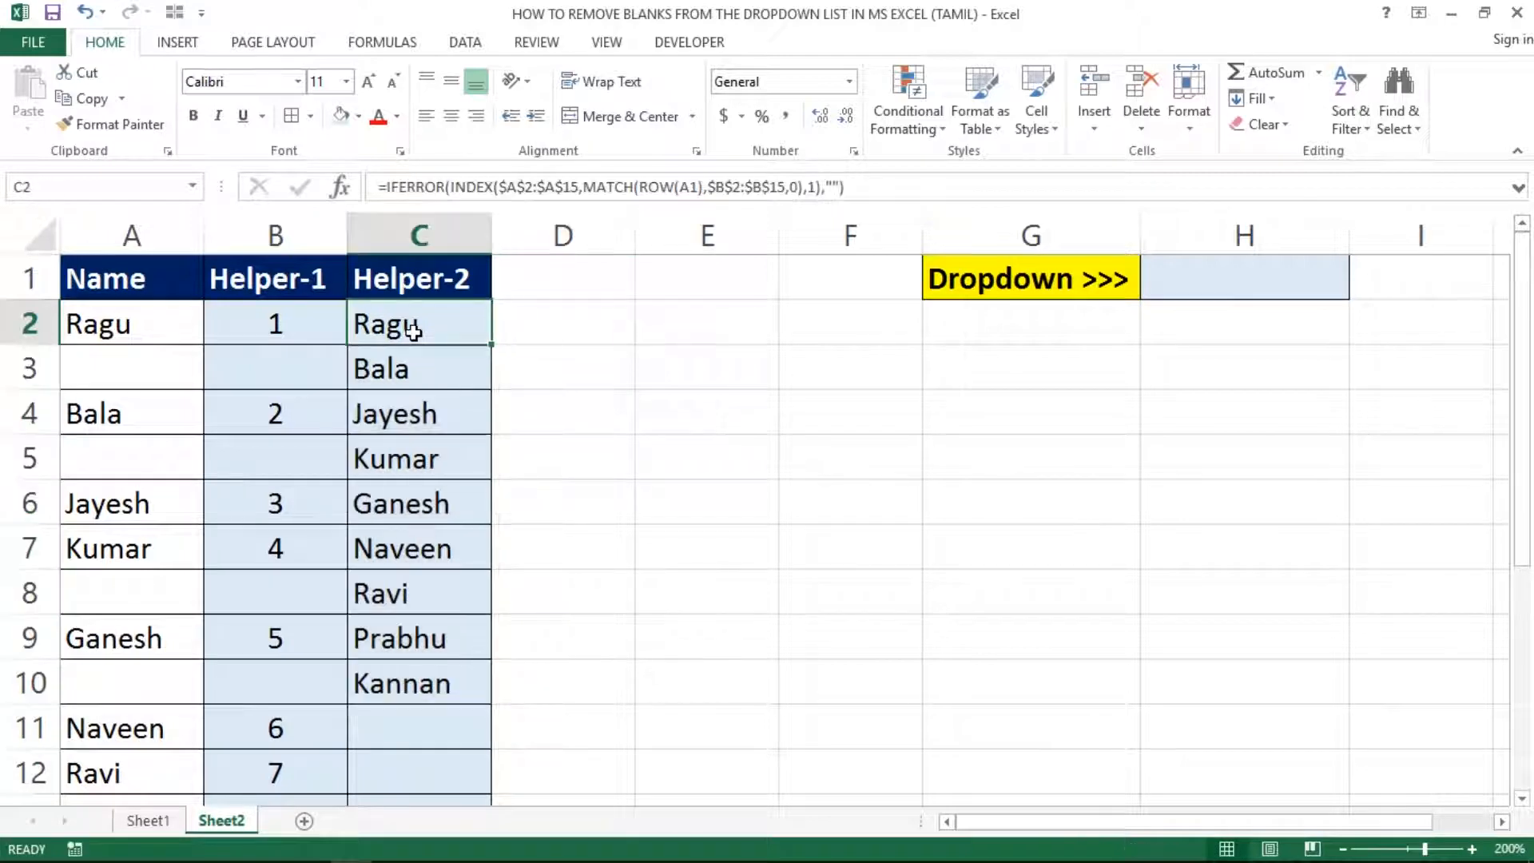
{"action": "key", "text": "shift+Down"}
{"action": "key", "text": "shift+Down"}
{"action": "key", "text": "shift+Down"}
{"action": "key", "text": "shift+Down"}
{"action": "key", "text": "shift+Down"}
{"action": "key", "text": "shift+Down"}
{"action": "key", "text": "shift+Down"}
{"action": "key", "text": "shift+Down"}
{"action": "key", "text": "shift+Down"}
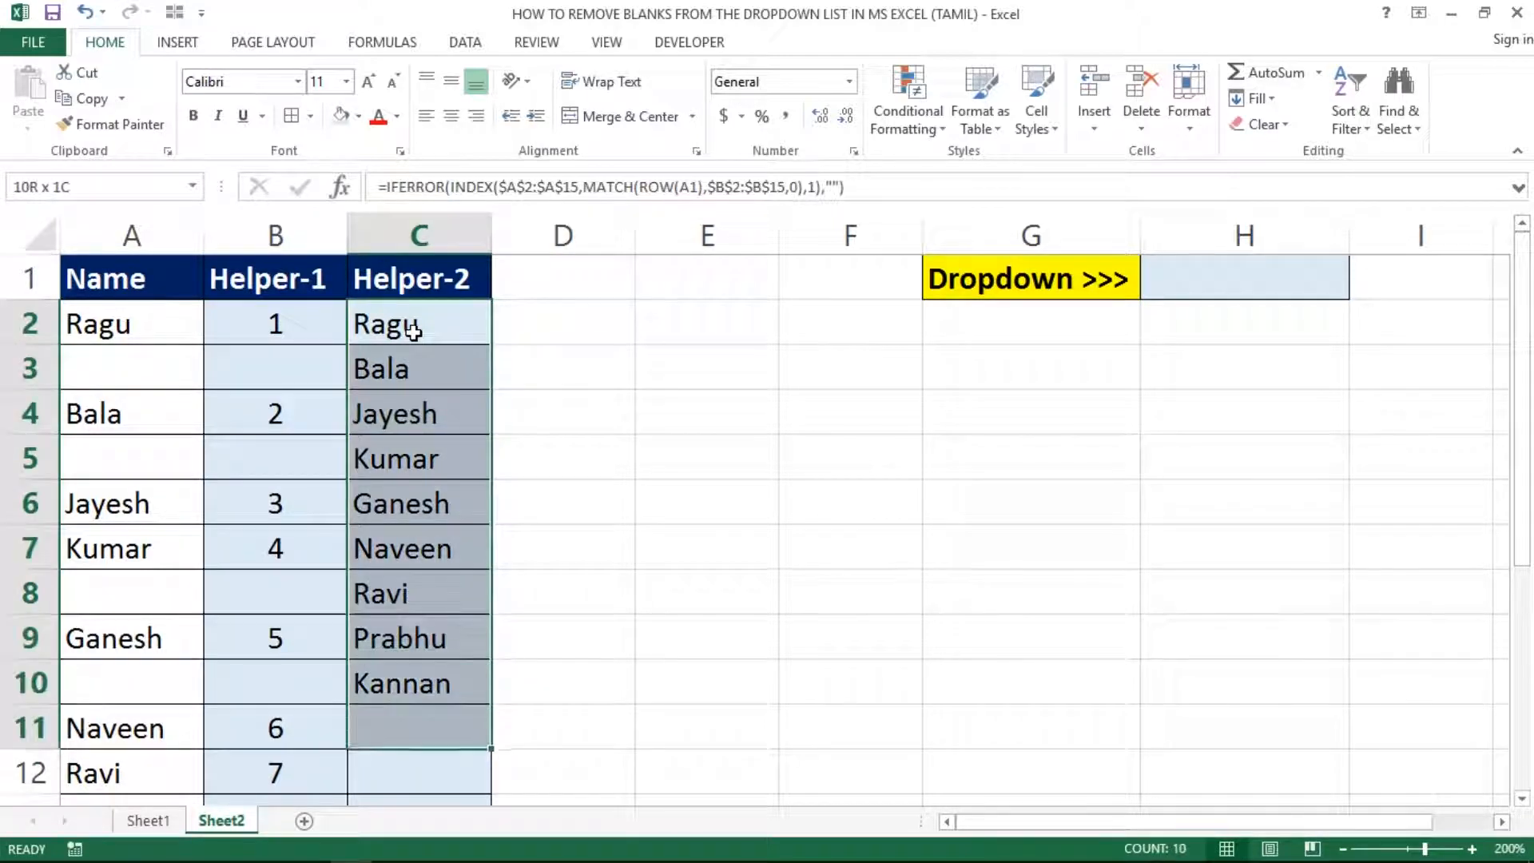
{"action": "key", "text": "shift+Up"}
{"action": "key", "text": "Right"}
{"action": "key", "text": "Left"}
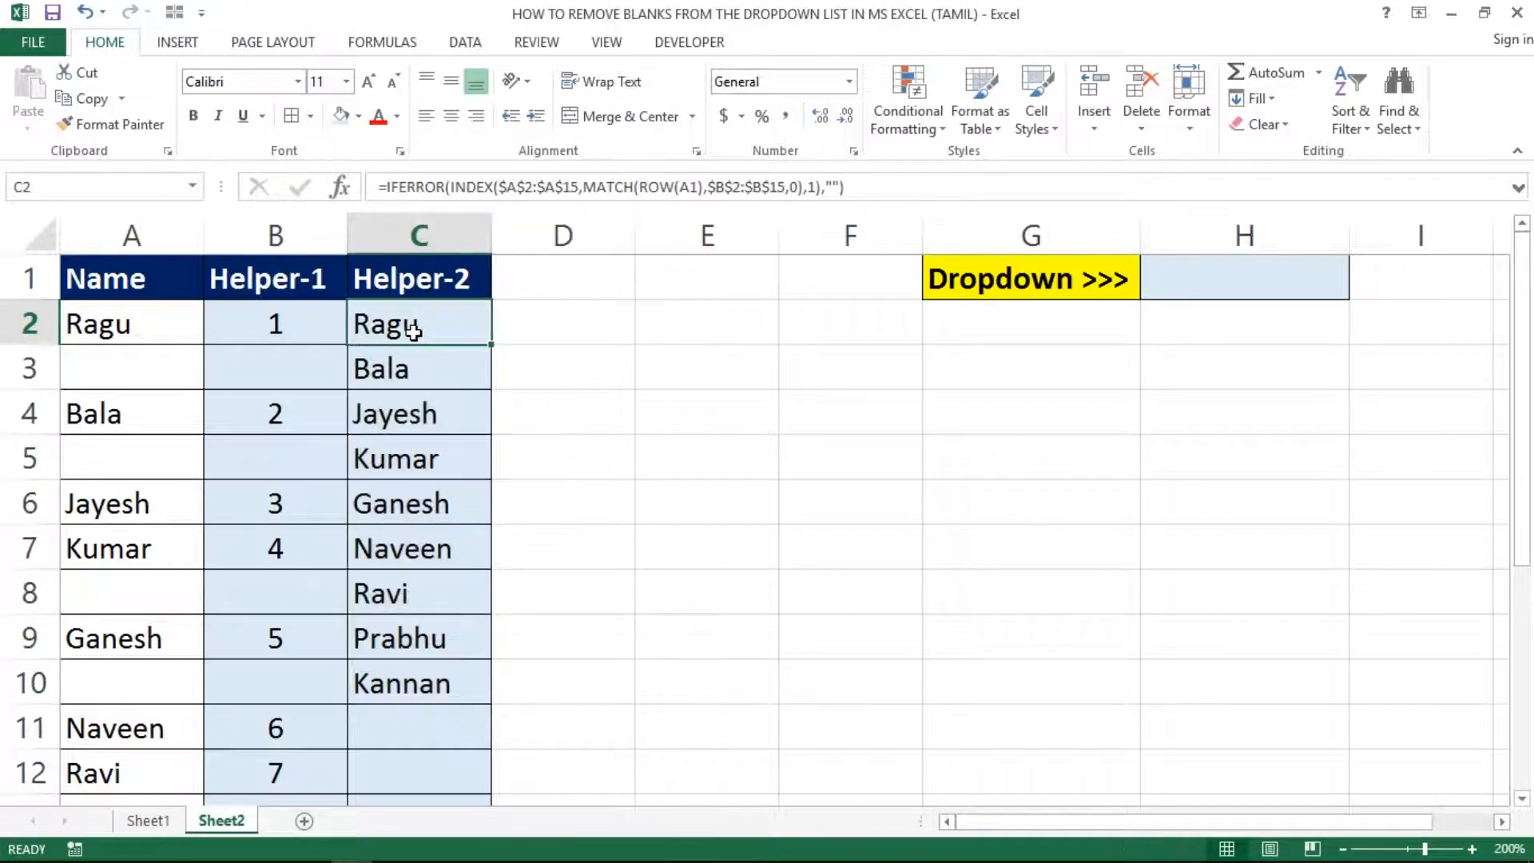
{"action": "key", "text": "Right"}
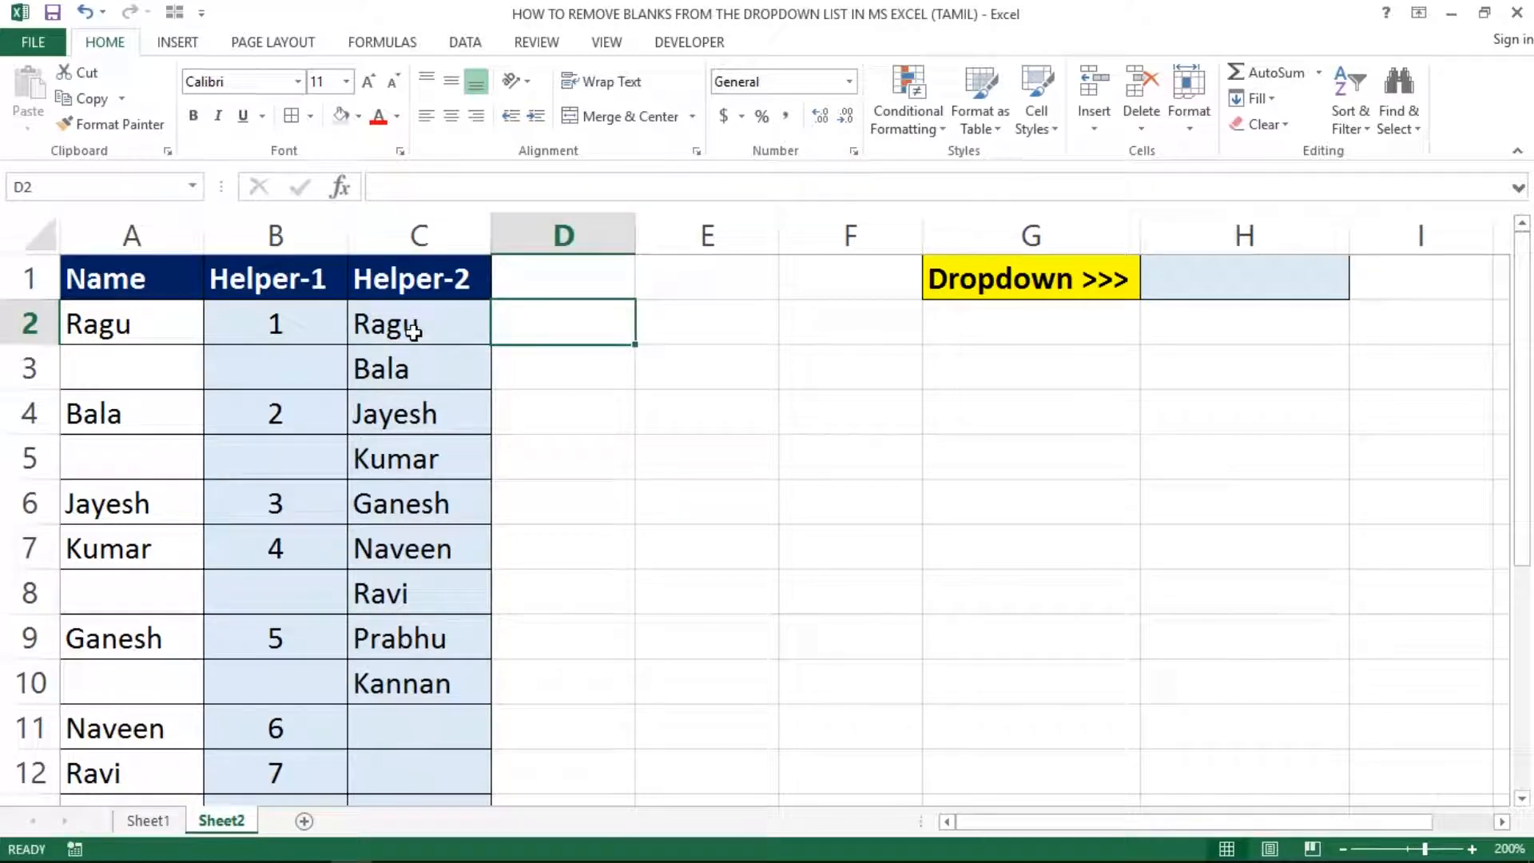
Step: Inspect the formulas in the empty-looking Helper-2 cells below the last name, C11:C15
{"action": "left_click", "coordinate": [651, 405]}
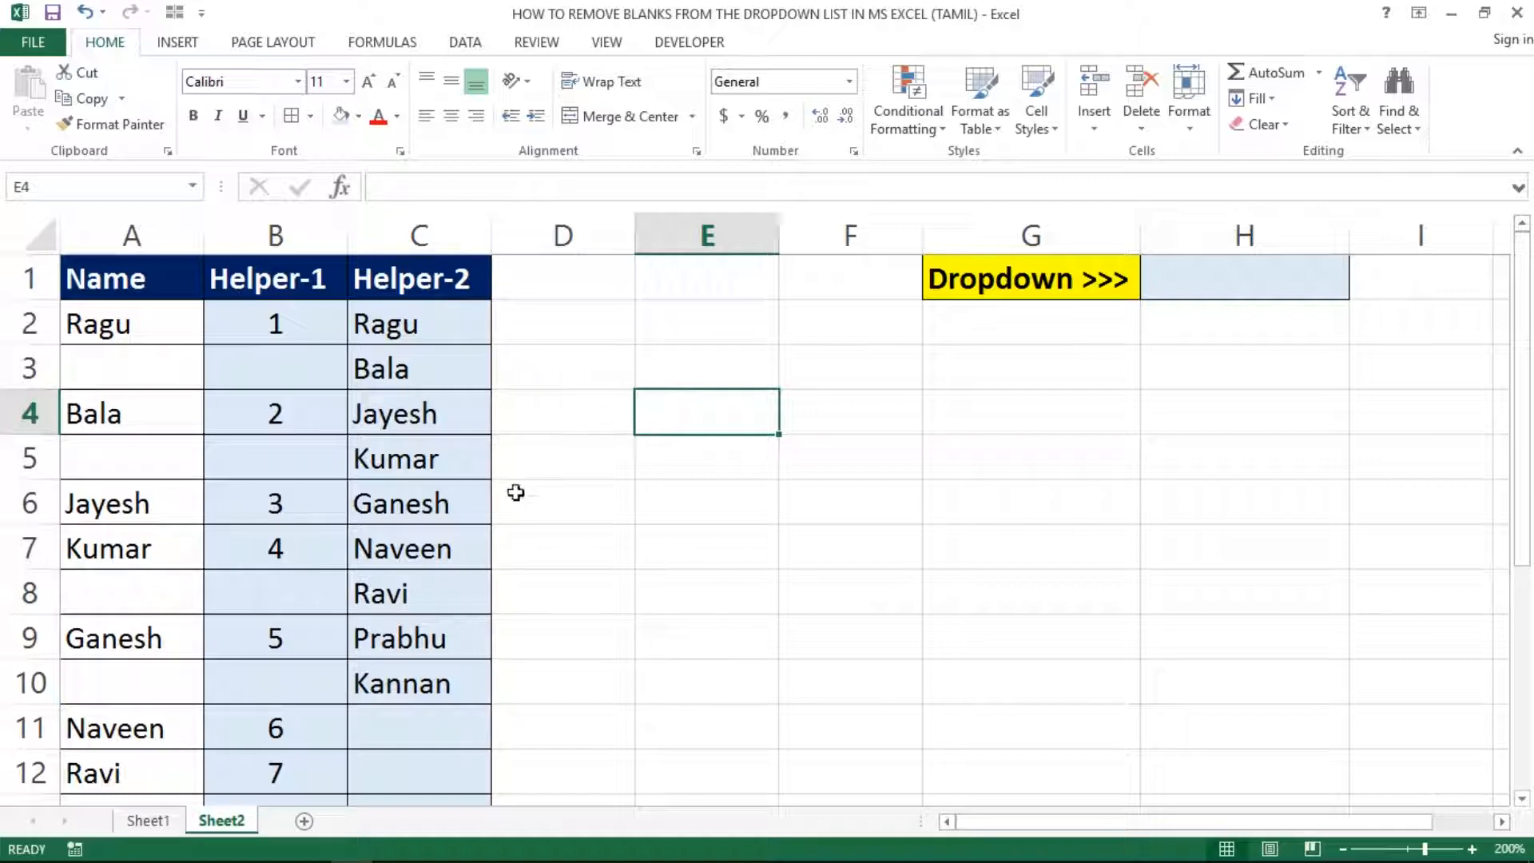
{"action": "left_click", "coordinate": [406, 519]}
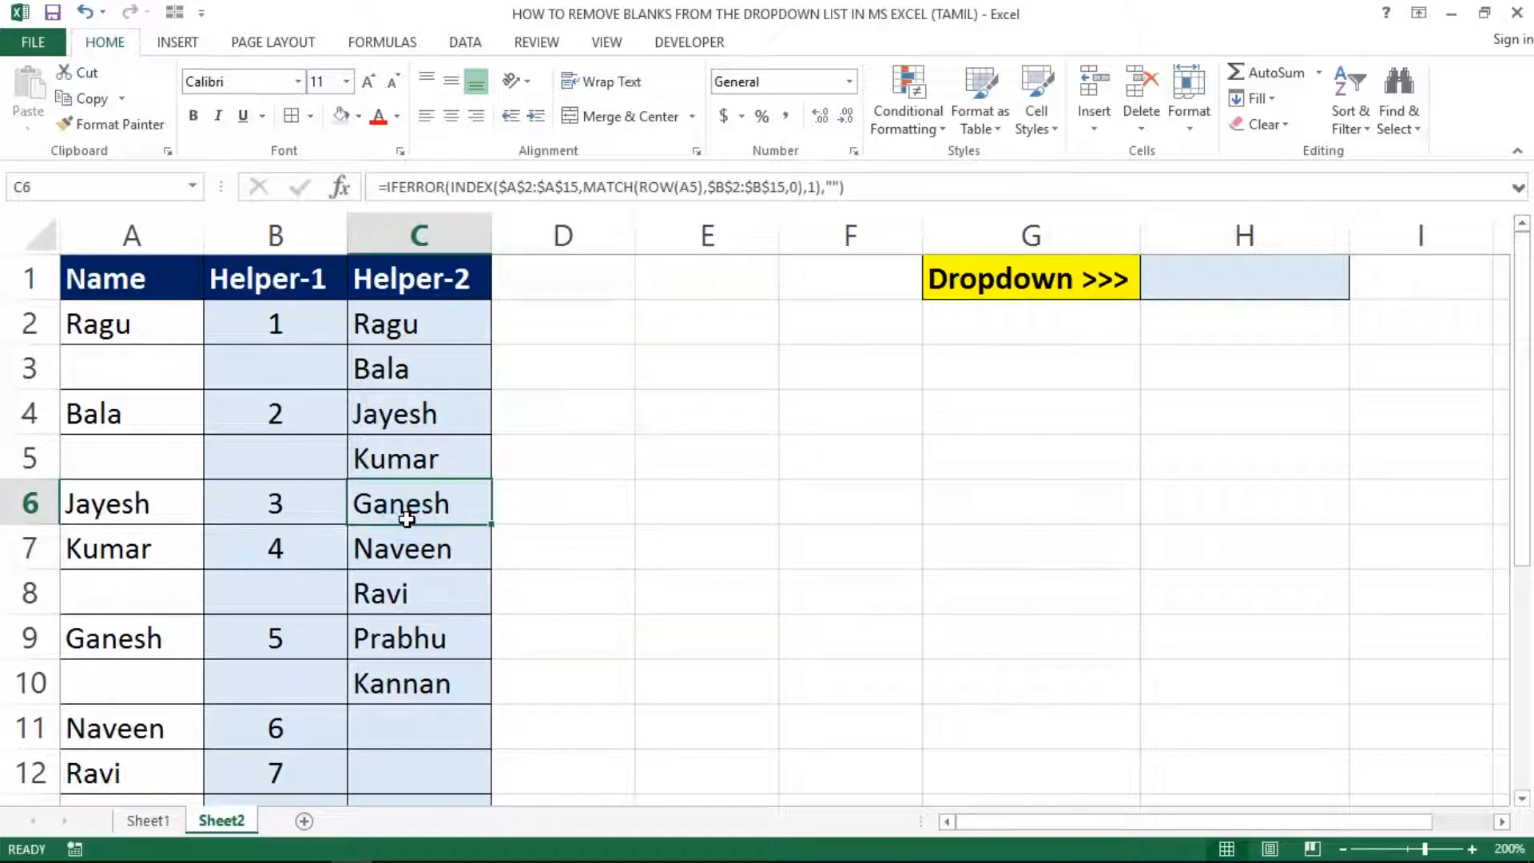
{"action": "key", "text": "Down"}
{"action": "key", "text": "Down"}
{"action": "key", "text": "Down"}
{"action": "key", "text": "Down"}
{"action": "key", "text": "Down"}
{"action": "key", "text": "Down"}
{"action": "key", "text": "Down"}
{"action": "key", "text": "Down"}
{"action": "key", "text": "Down"}
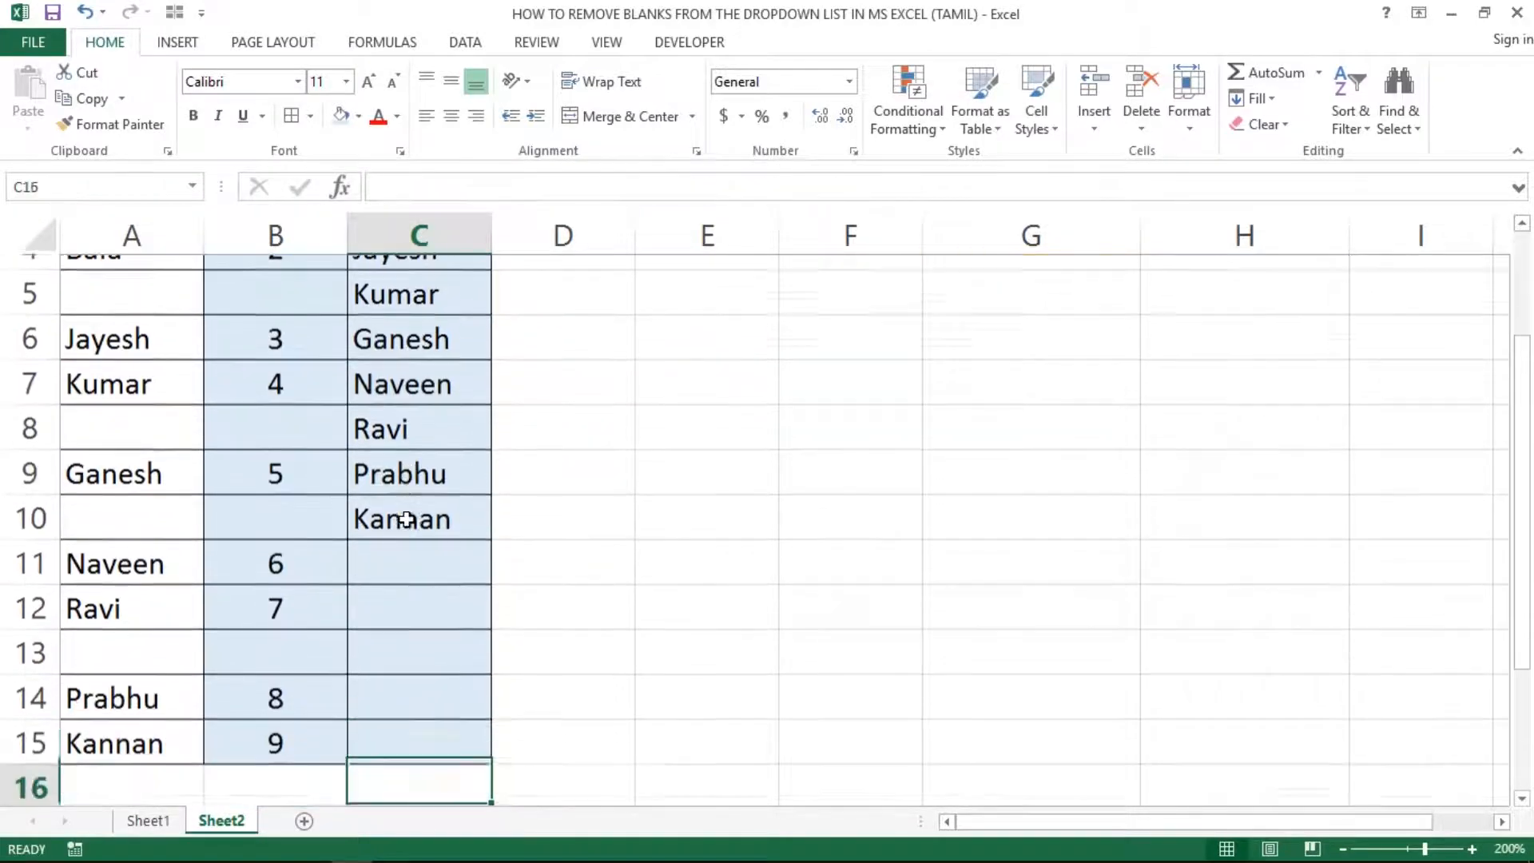
{"action": "key", "text": "shift+Up"}
{"action": "key", "text": "shift+Up"}
{"action": "key", "text": "shift+Up"}
{"action": "key", "text": "shift+Up"}
{"action": "key", "text": "shift+Up"}
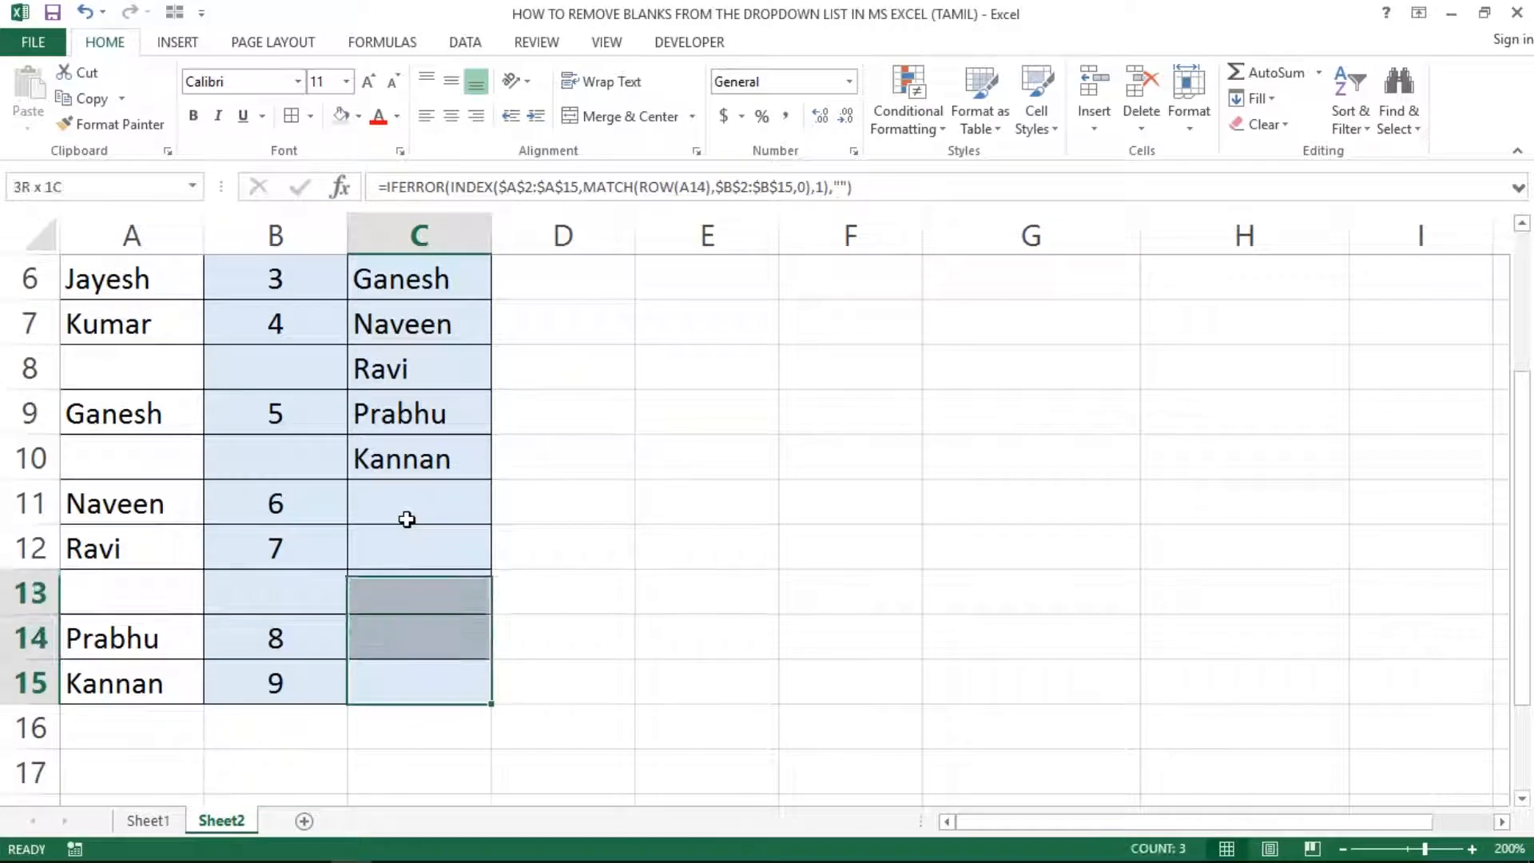
{"action": "key", "text": "shift+Down"}
{"action": "key", "text": "Up"}
{"action": "key", "text": "Up"}
{"action": "key", "text": "Up"}
{"action": "key", "text": "Up"}
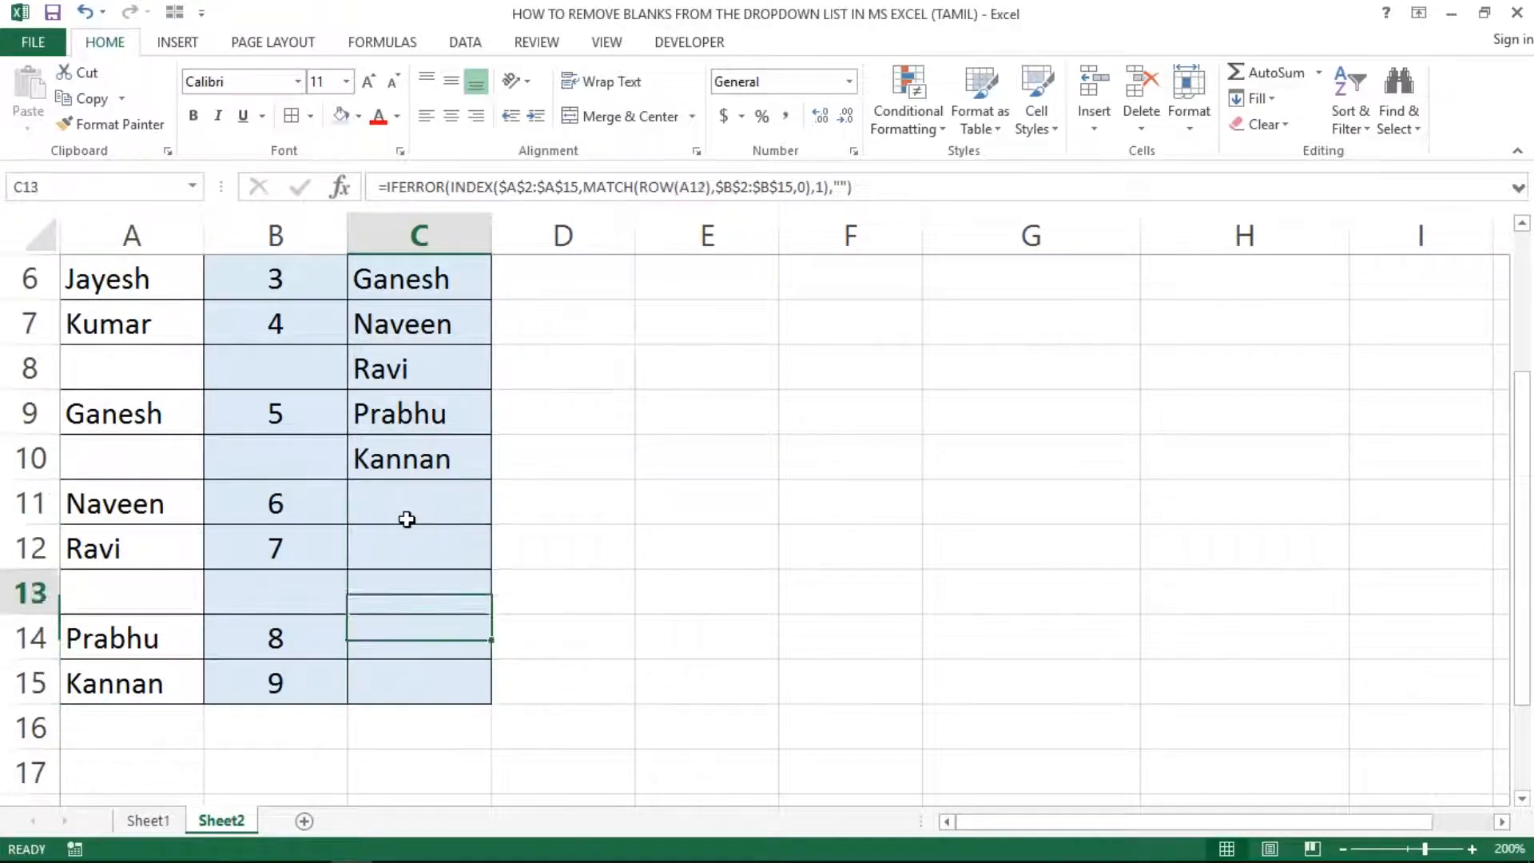
{"action": "key", "text": "ctrl+Up"}
{"action": "key", "text": "Down"}
{"action": "key", "text": "ctrl+Down"}
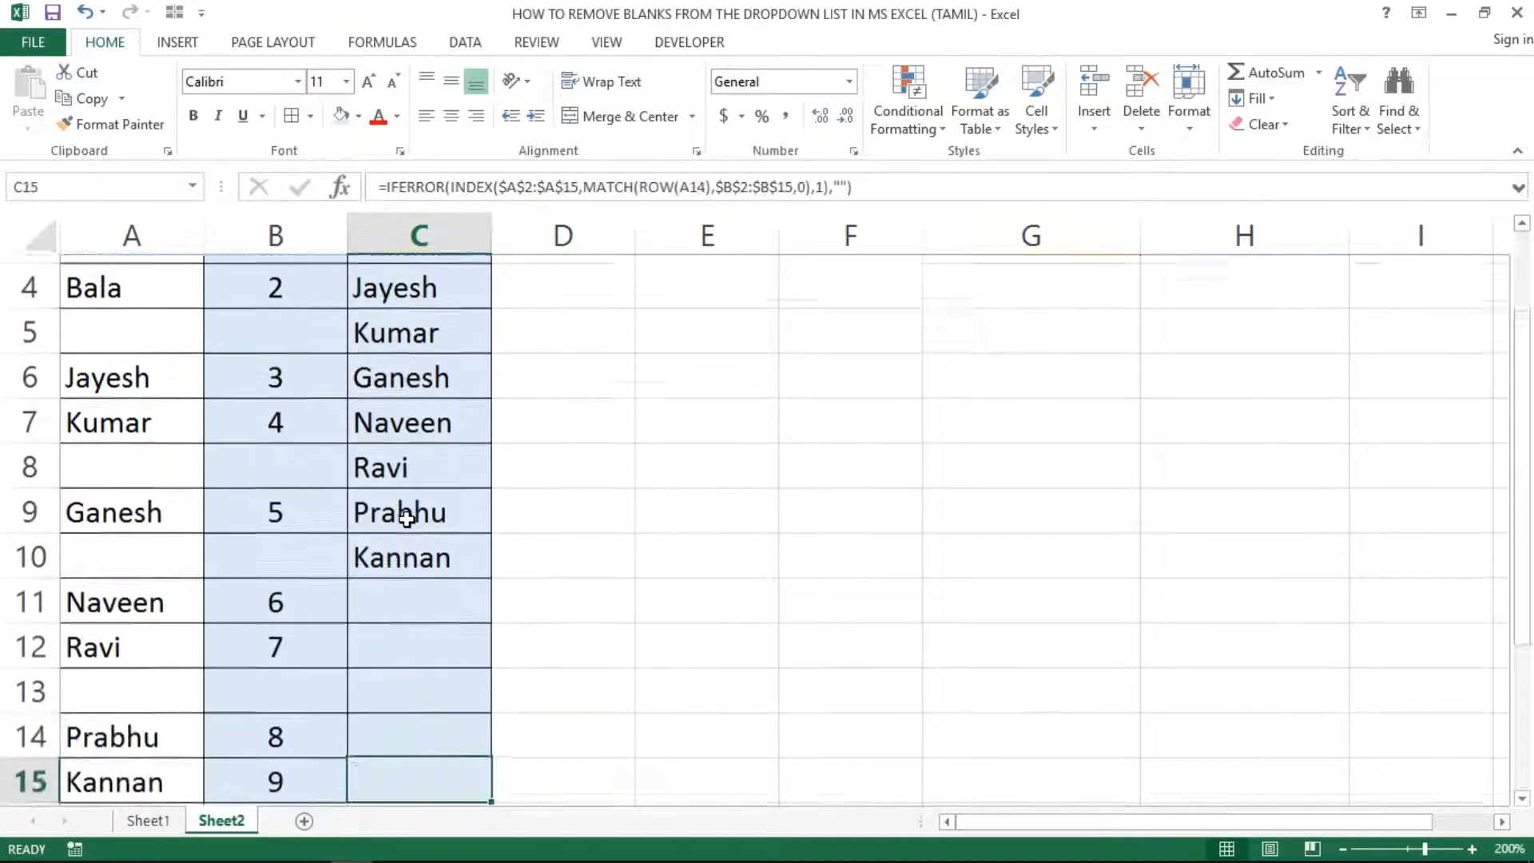
{"action": "key", "text": "Down"}
{"action": "key", "text": "Up"}
{"action": "key", "text": "Up"}
{"action": "key", "text": "Down"}
{"action": "key", "text": "shift+Up"}
{"action": "key", "text": "shift+Up"}
{"action": "key", "text": "shift+Up"}
{"action": "key", "text": "shift+Up"}
{"action": "key", "text": "shift+Up"}
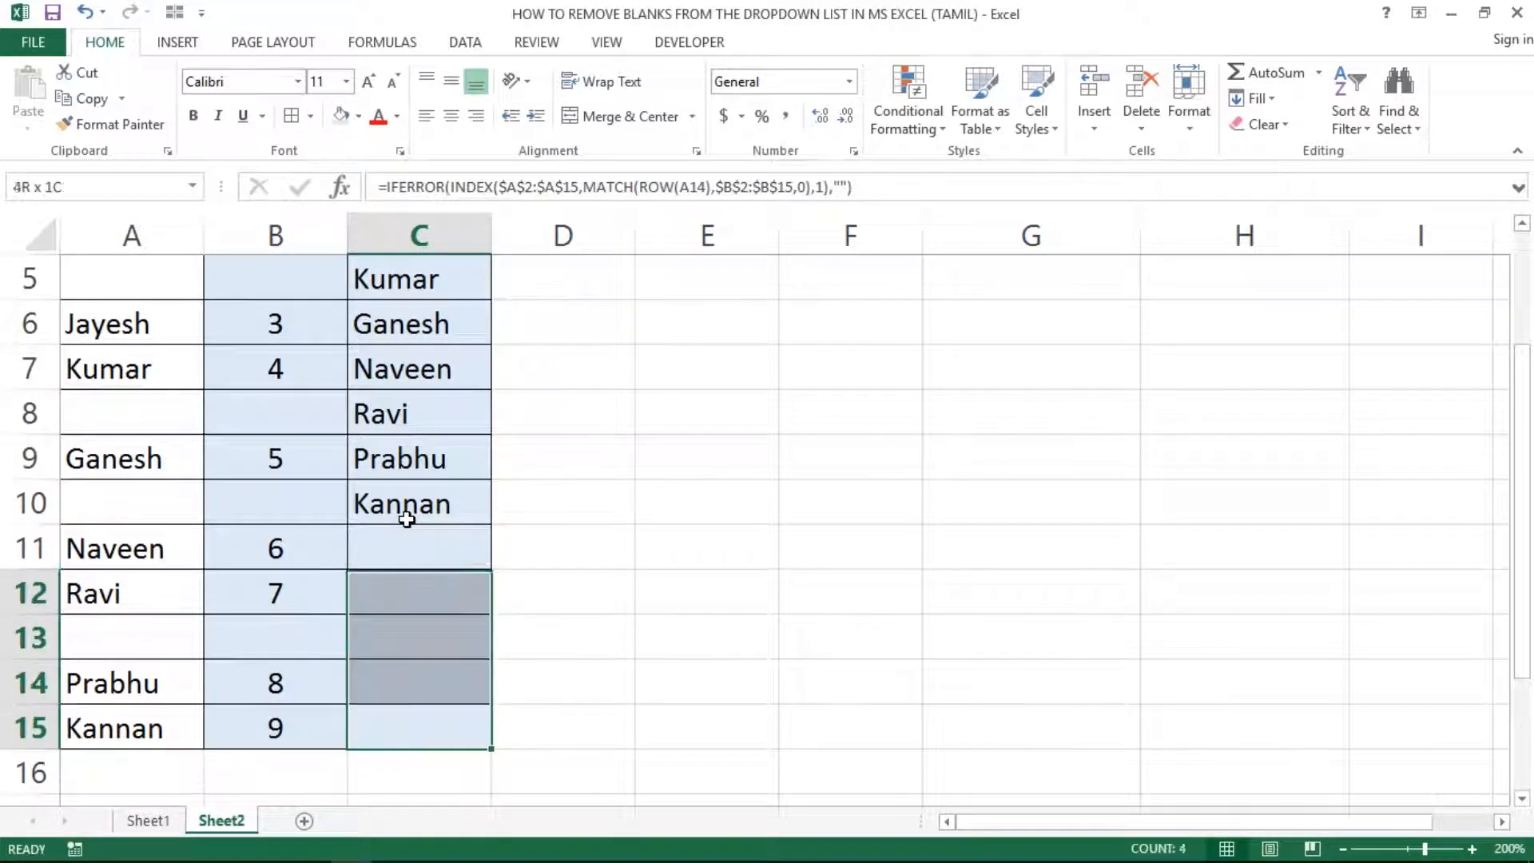
{"action": "key", "text": "shift+Down"}
{"action": "key", "text": "ctrl+Up"}
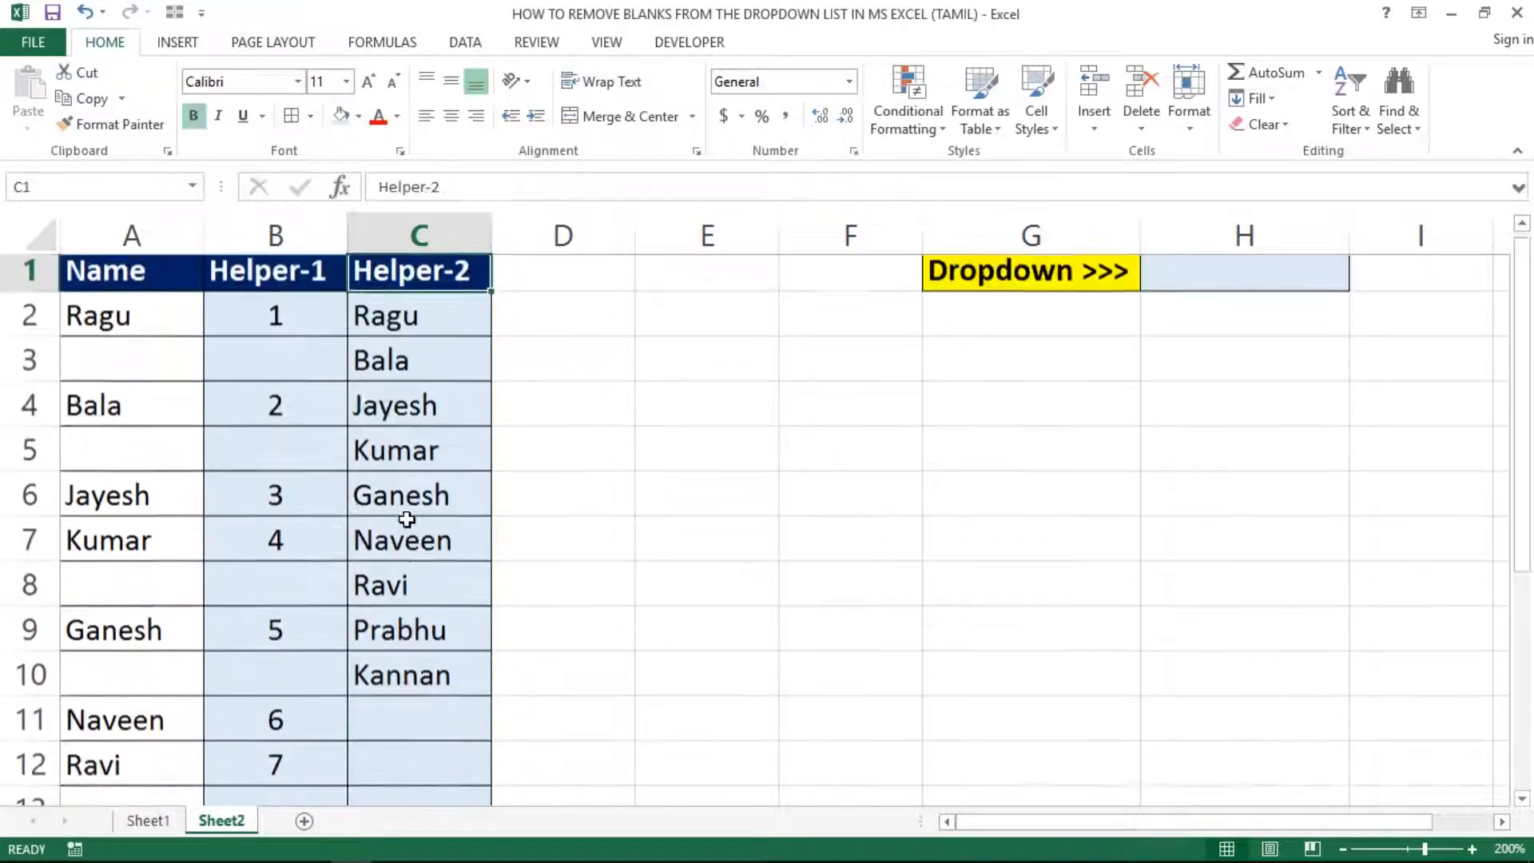
Step: Compare the Helper-2 cells that hold names, starting at C2, with the empty-looking ones below C10
{"action": "key", "text": "Down"}
{"action": "key", "text": "shift+Down"}
{"action": "key", "text": "shift+Down"}
{"action": "key", "text": "shift+Down"}
{"action": "key", "text": "shift+Down"}
{"action": "key", "text": "shift+Down"}
{"action": "key", "text": "shift+Down"}
{"action": "key", "text": "shift+Down"}
{"action": "key", "text": "shift+Down"}
{"action": "key", "text": "shift+Down"}
{"action": "key", "text": "shift+Down"}
{"action": "key", "text": "shift+Down"}
{"action": "key", "text": "shift+Up"}
{"action": "key", "text": "shift+Up"}
{"action": "key", "text": "shift+Up"}
{"action": "key", "text": "shift+Up"}
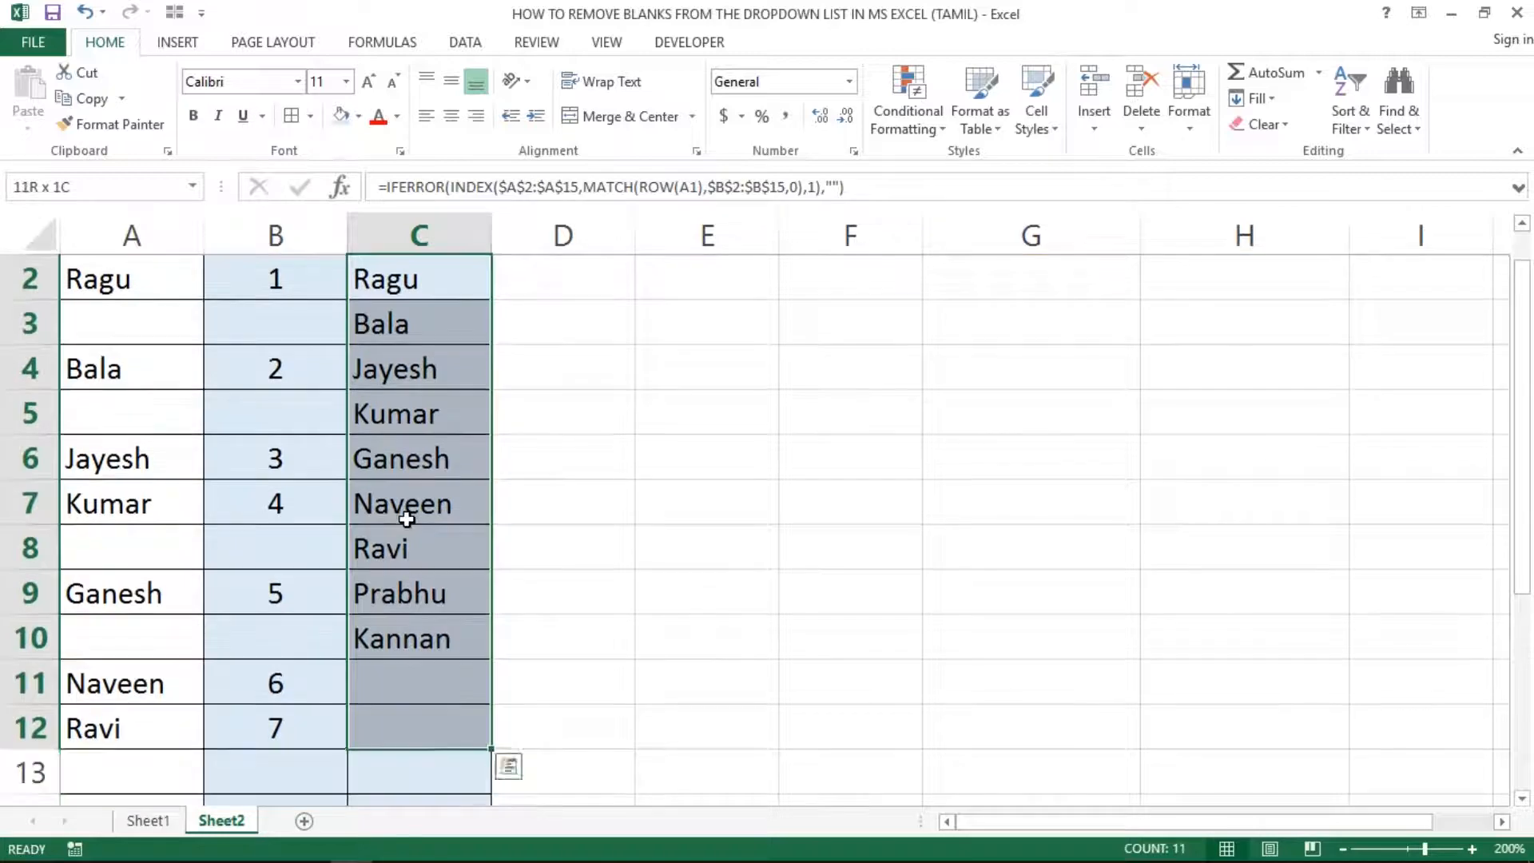
{"action": "key", "text": "shift+Down"}
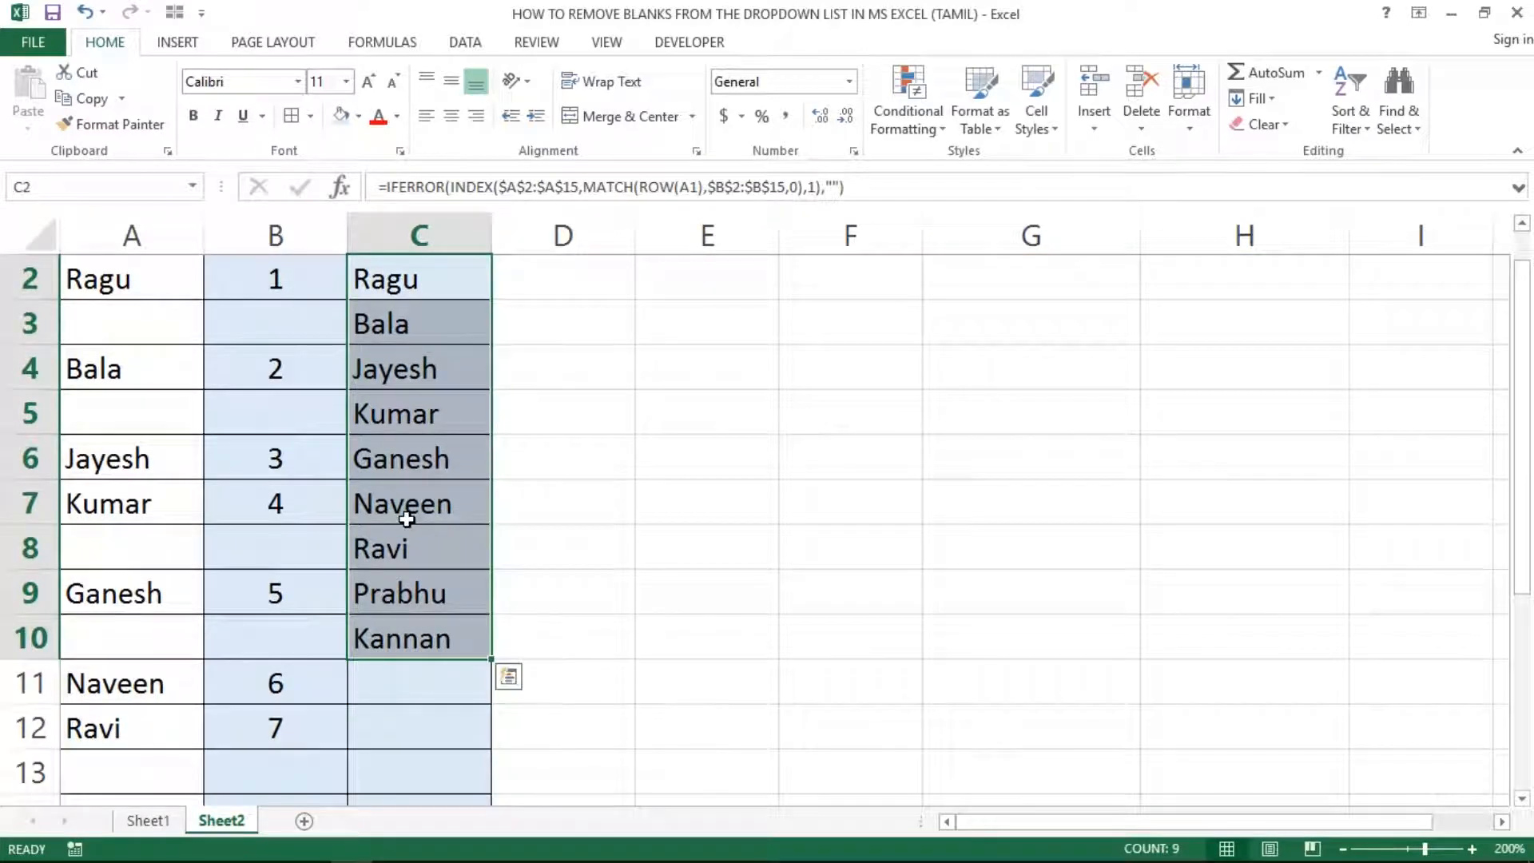
{"action": "key", "text": "ctrl+Up"}
{"action": "key", "text": "Down"}
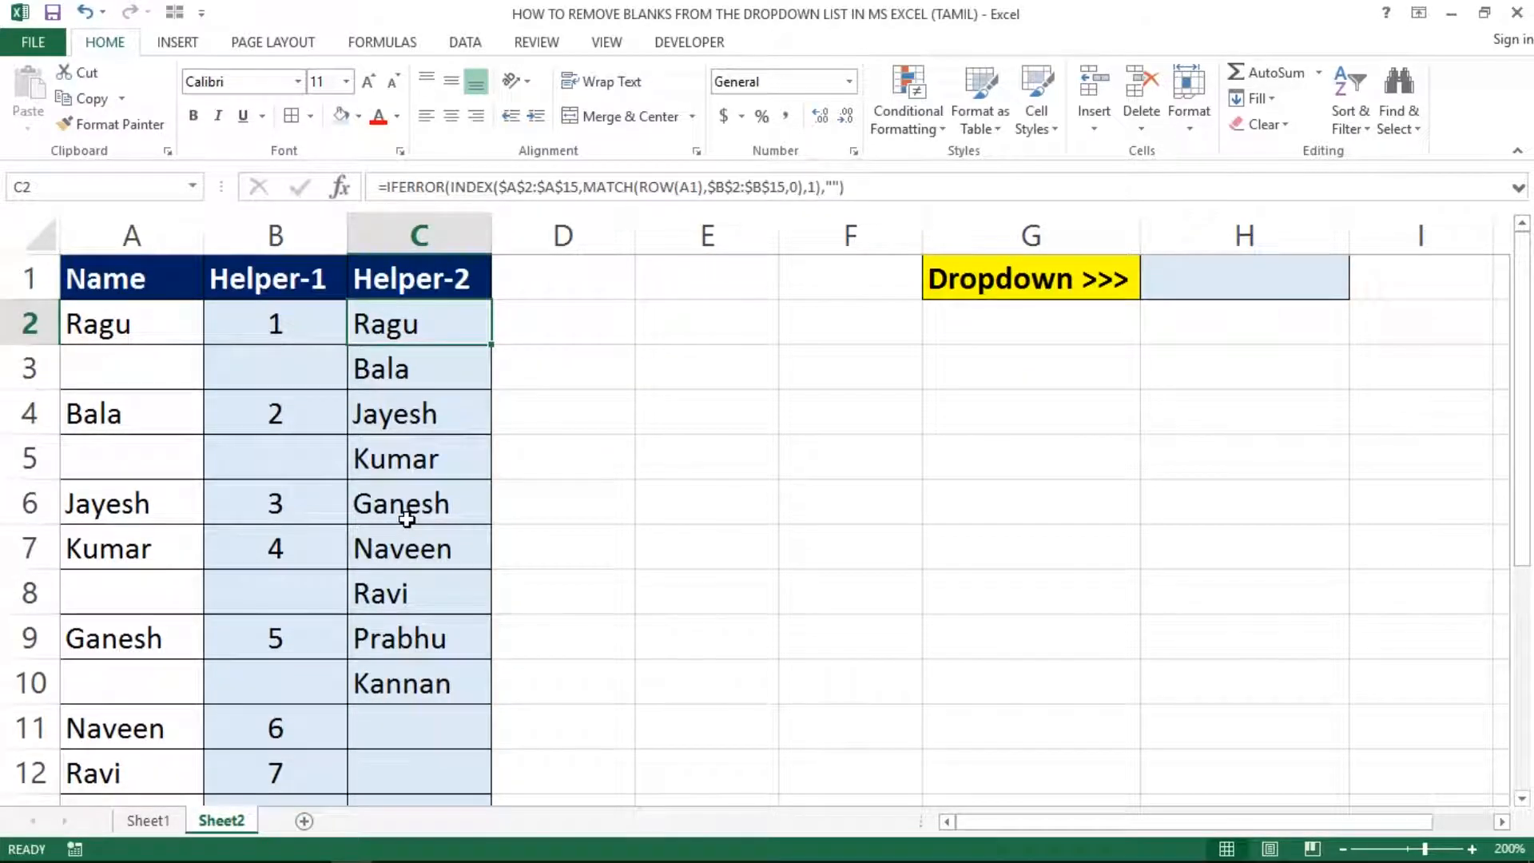
Step: Clear the name in cell A11 of the Name column
{"action": "left_click", "coordinate": [125, 477]}
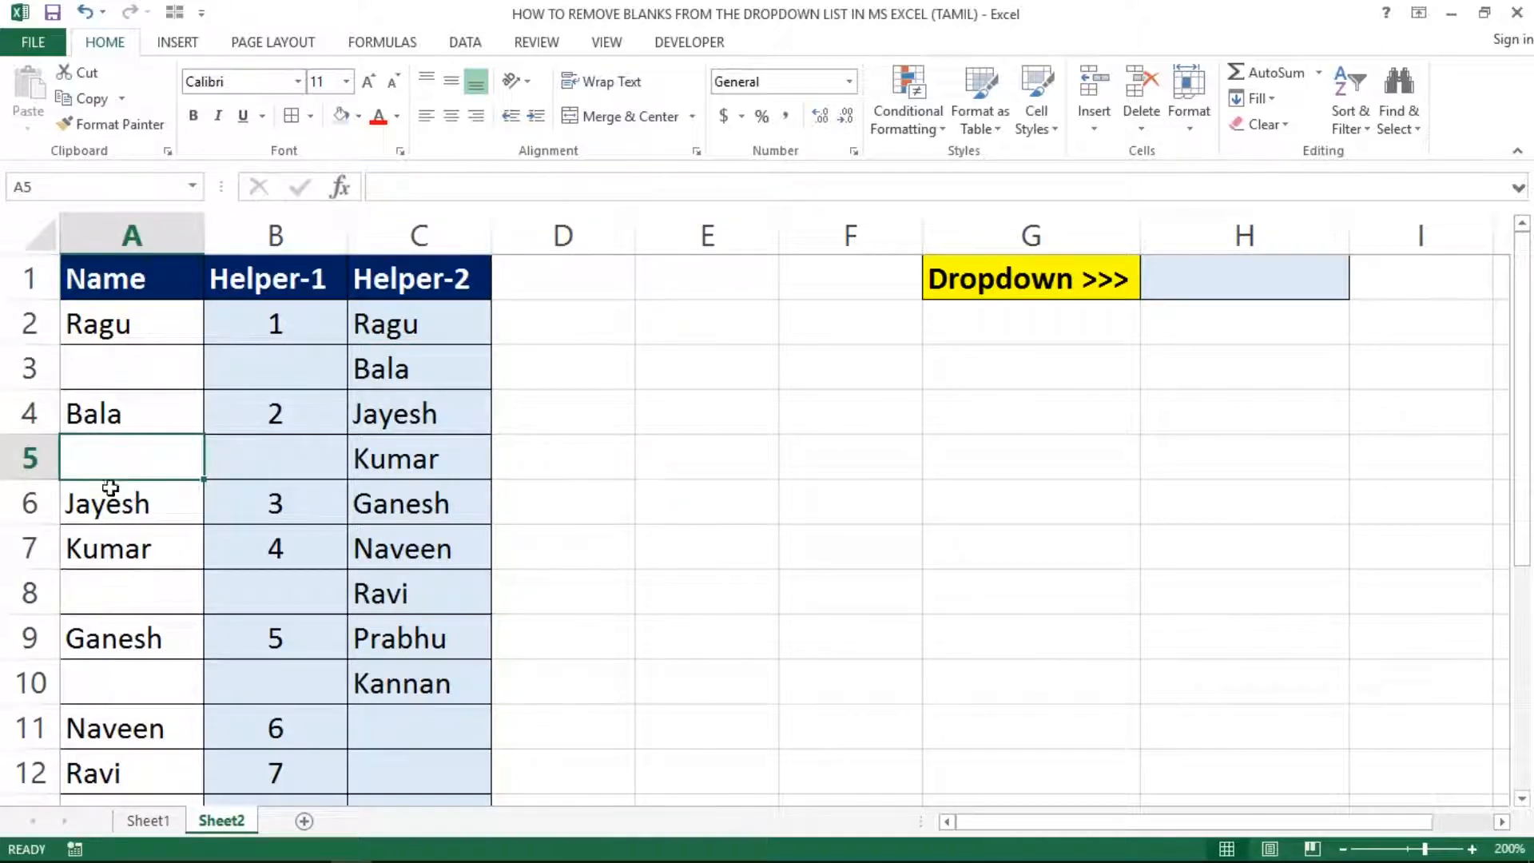
{"action": "left_click", "coordinate": [95, 589]}
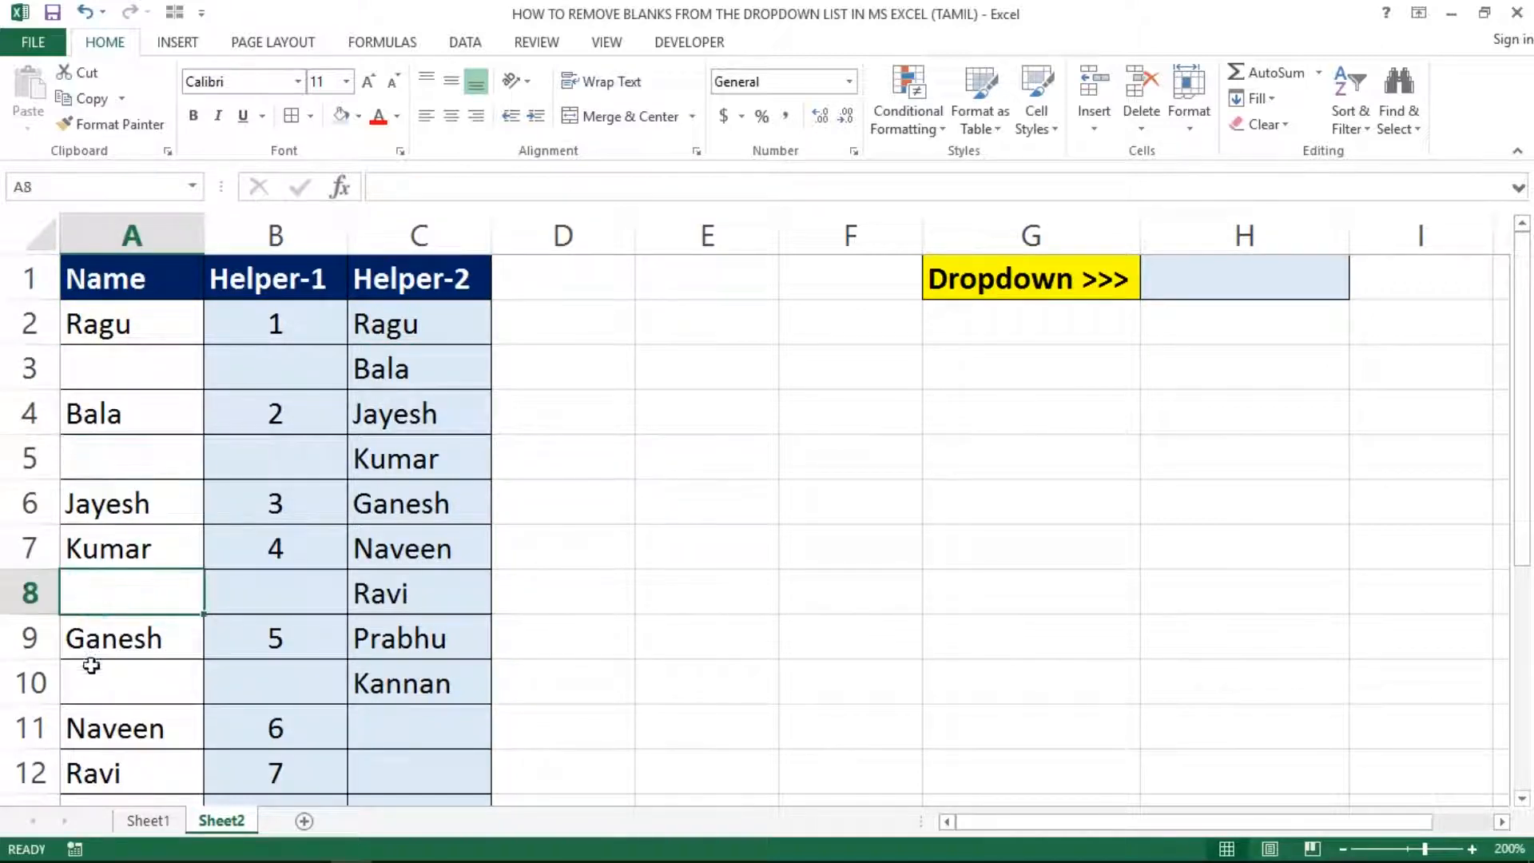
{"action": "left_click", "coordinate": [78, 729]}
{"action": "key", "text": "Delete"}
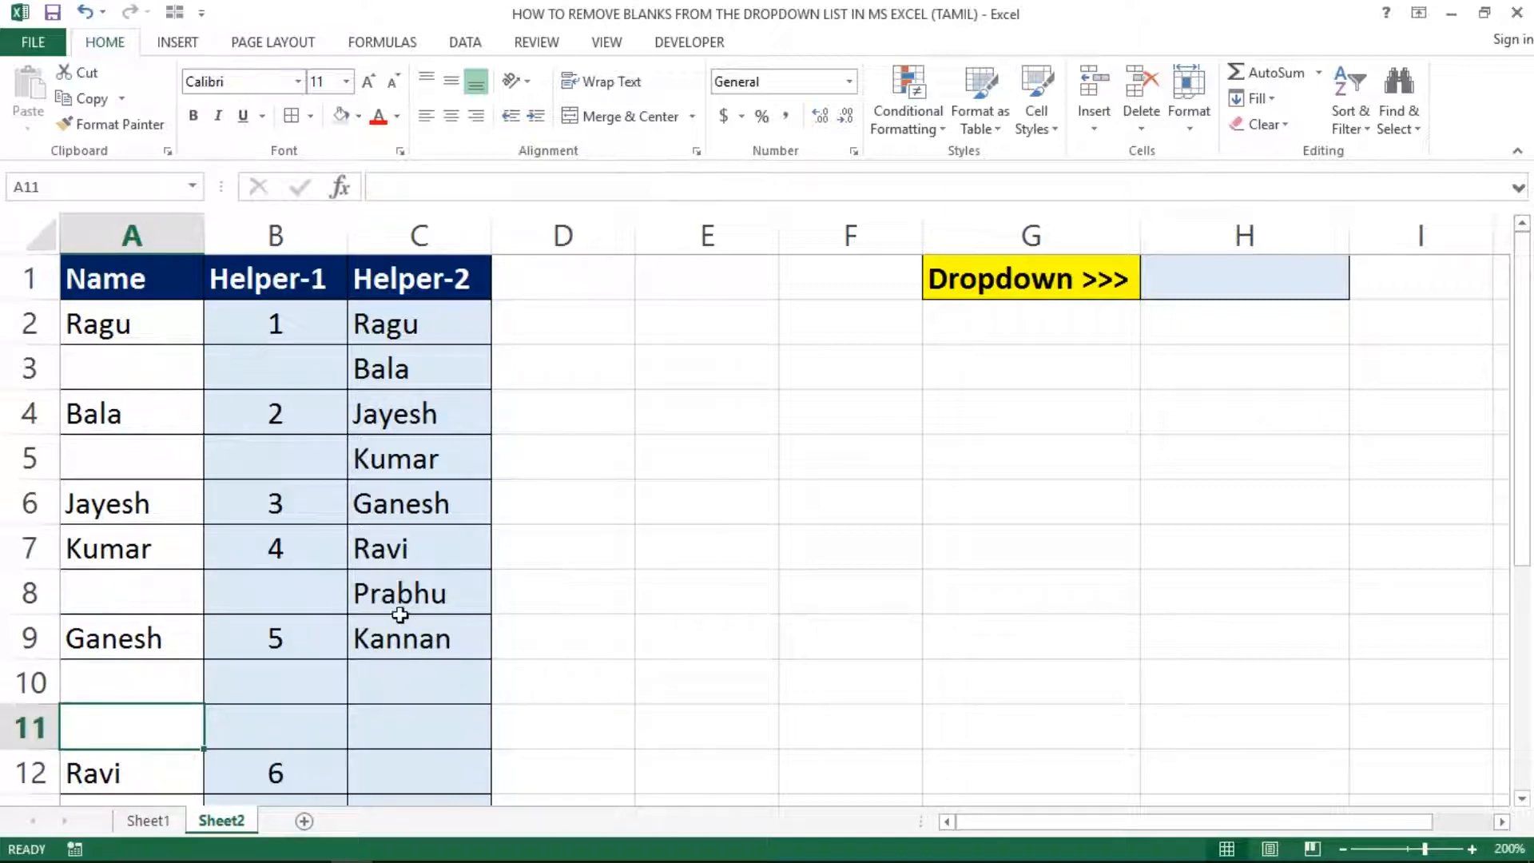
Step: Replace the name in cell A7 with a different first name
{"action": "left_click", "coordinate": [144, 546]}
{"action": "key", "text": "Delete"}
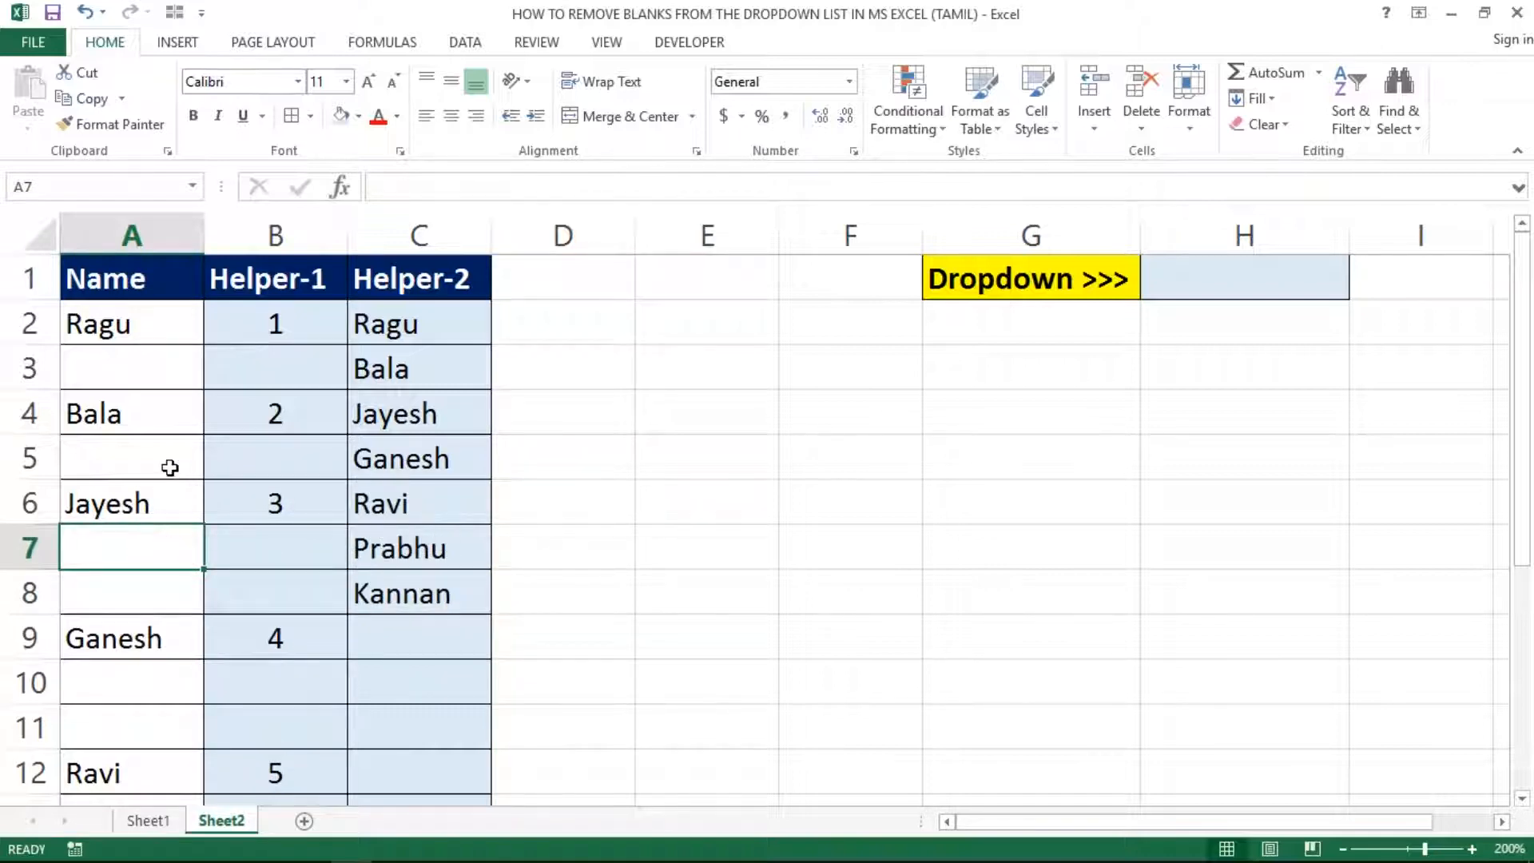
{"action": "type", "text": "Ram"}
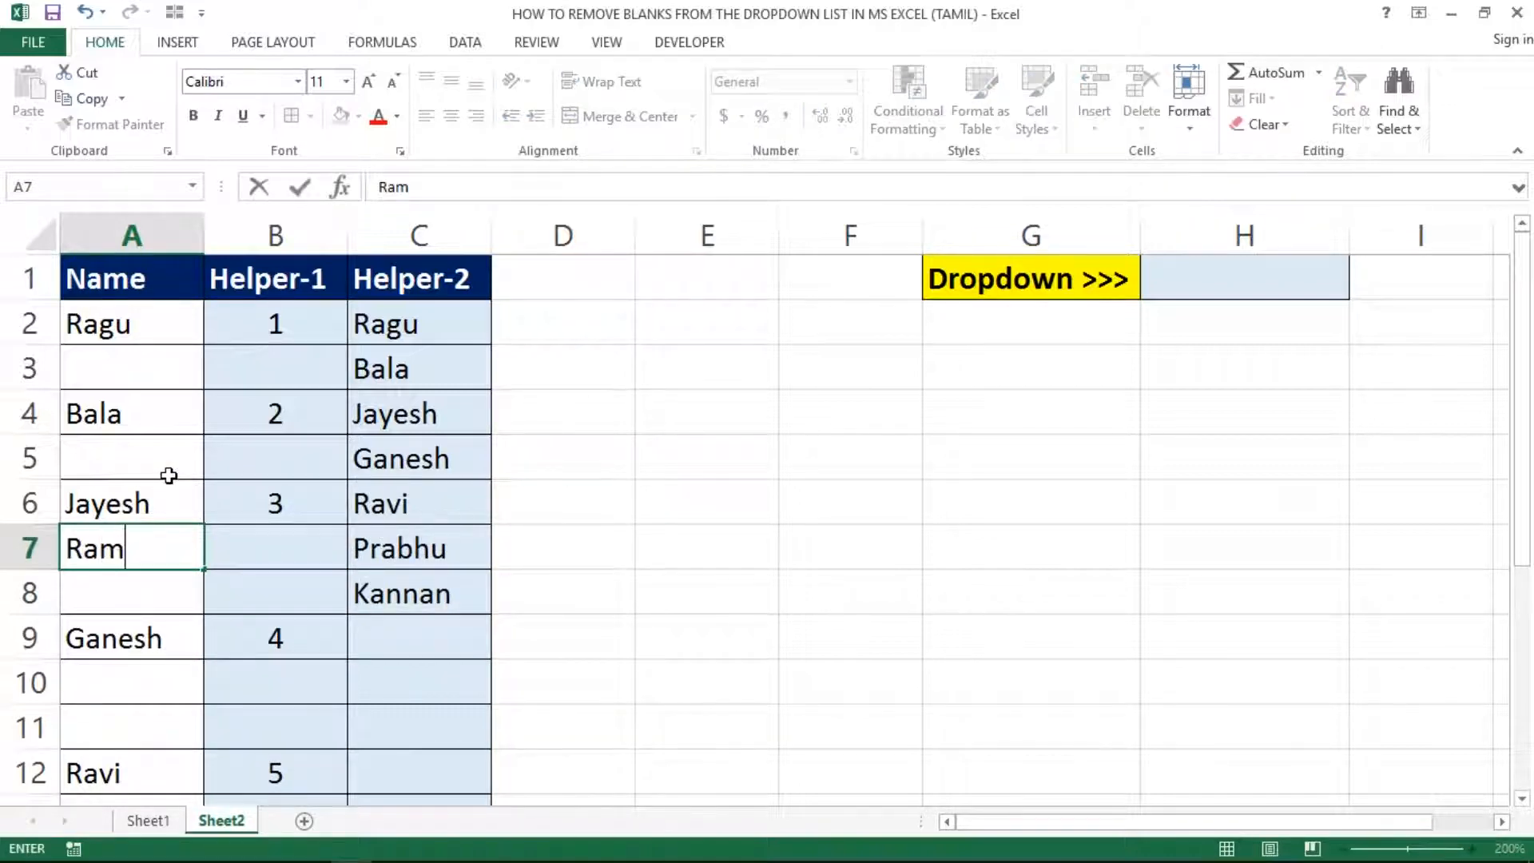
{"action": "key", "text": "Return"}
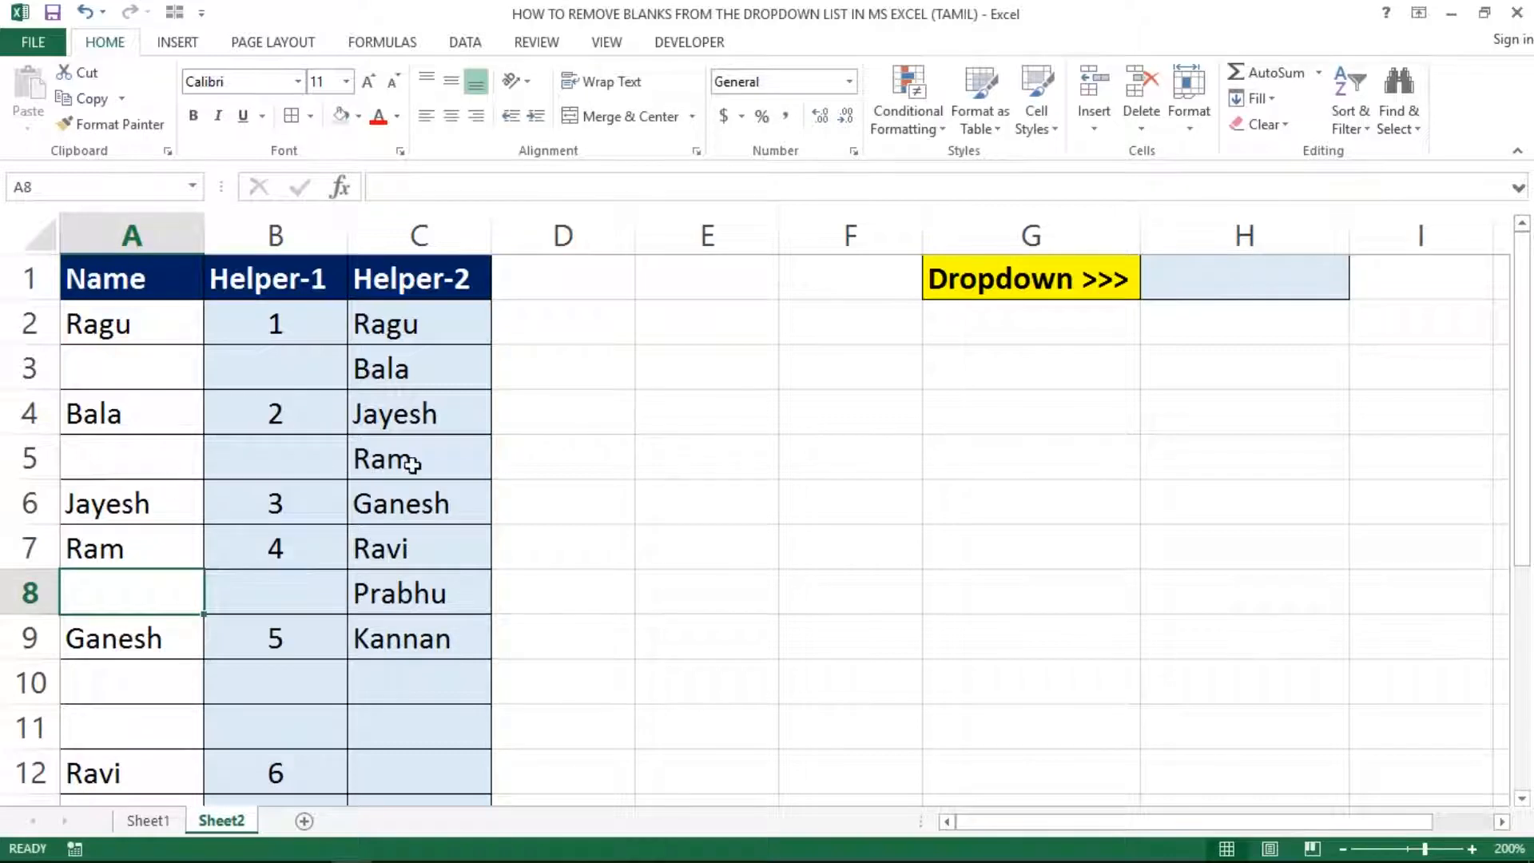
Step: Enter another first name in the blank cell A10 of the Name column
{"action": "left_click", "coordinate": [96, 689]}
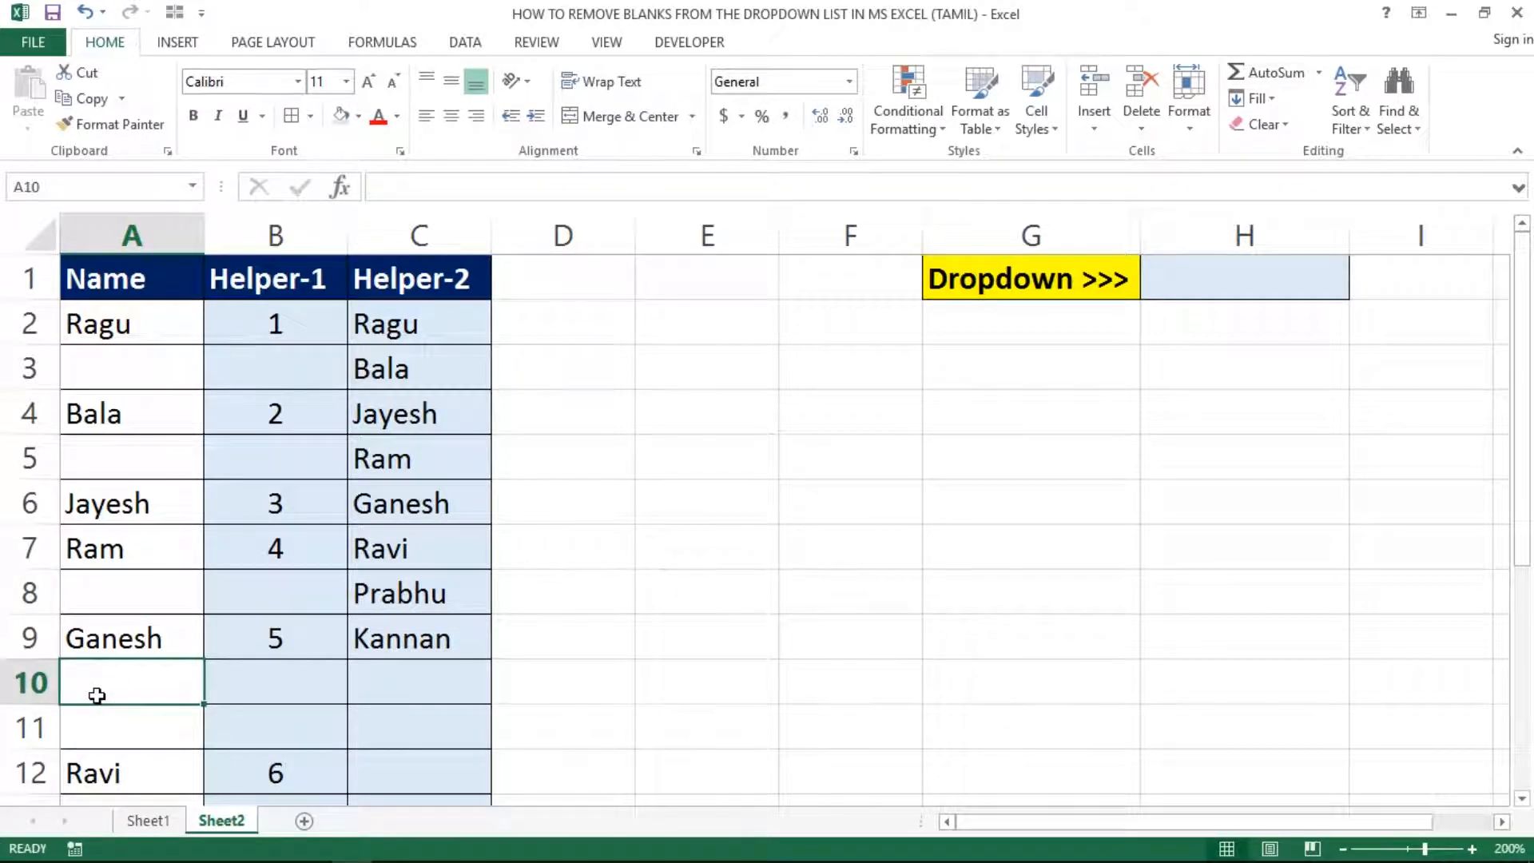
{"action": "type", "text": "Sadrak"}
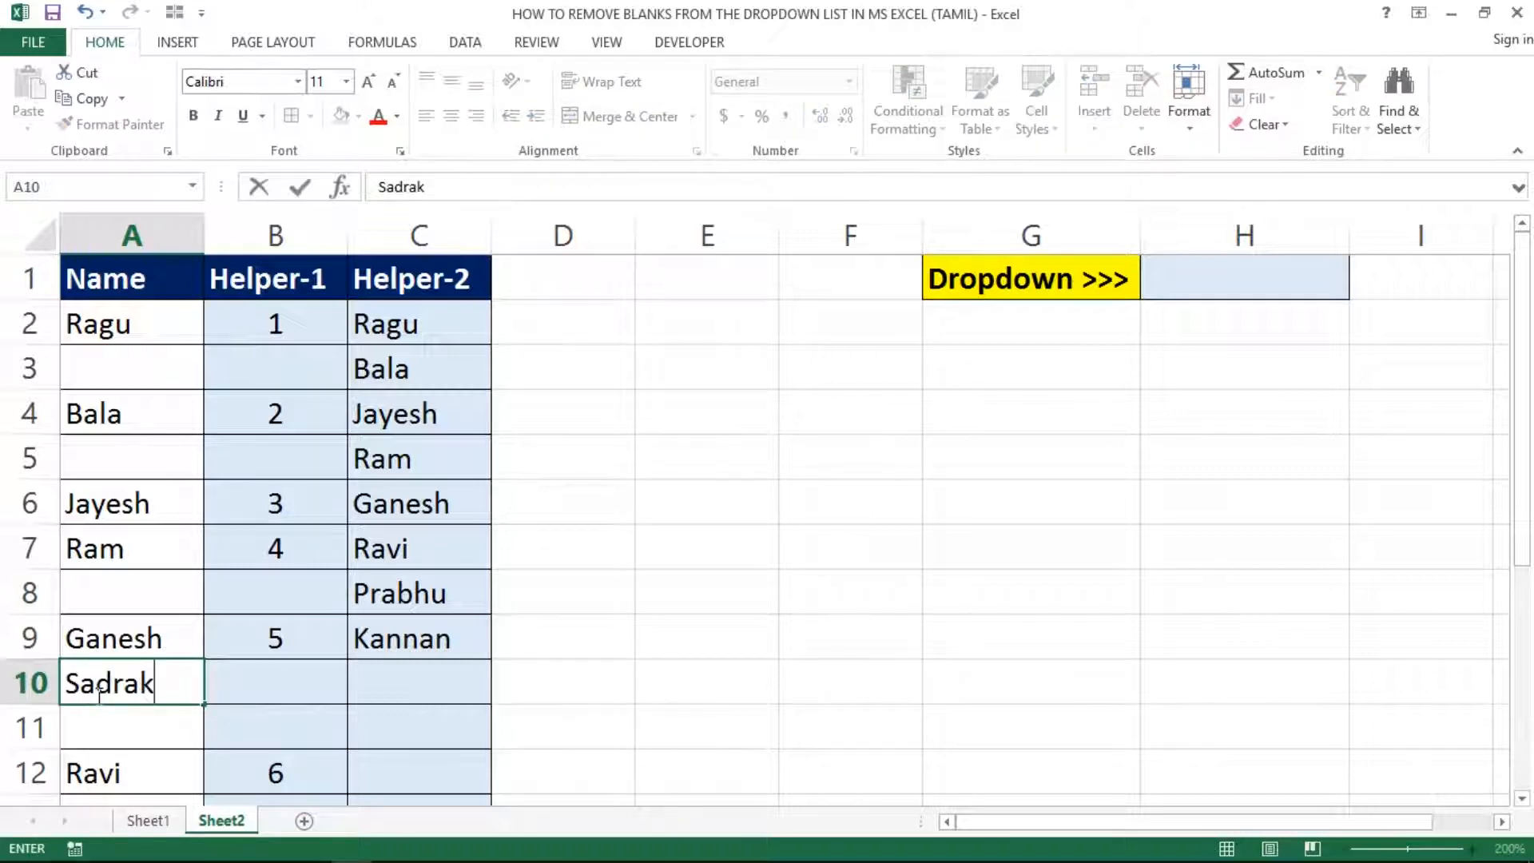
{"action": "key", "text": "Return"}
{"action": "key", "text": "Up"}
{"action": "key", "text": "Right"}
{"action": "key", "text": "Right"}
{"action": "key", "text": "Right"}
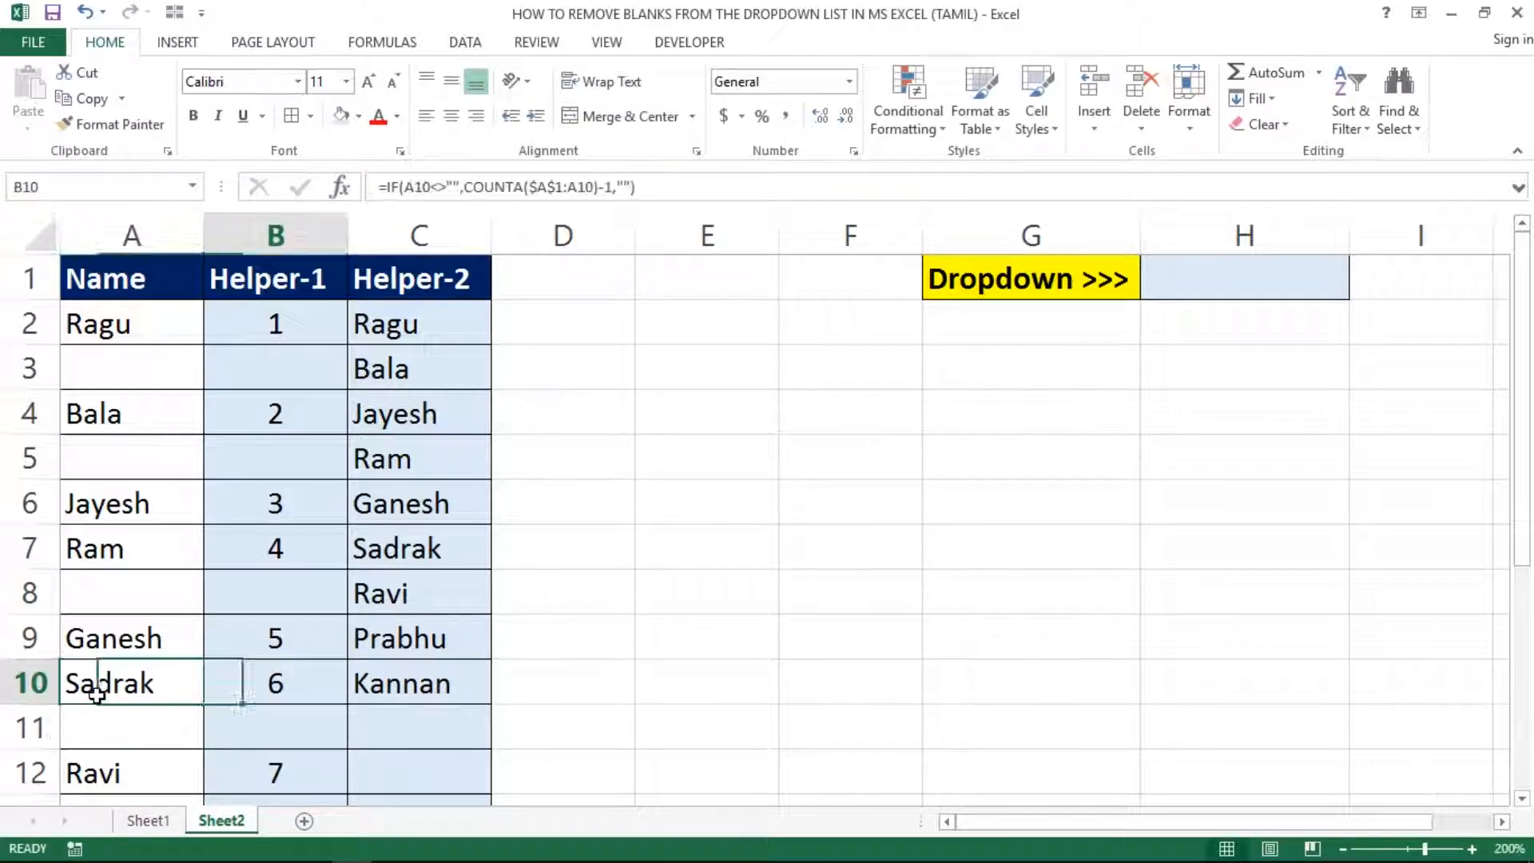
Step: Check the first Helper-2 formula in C2 and save the workbook
{"action": "key", "text": "Left"}
{"action": "key", "text": "ctrl+Up"}
{"action": "key", "text": "Down"}
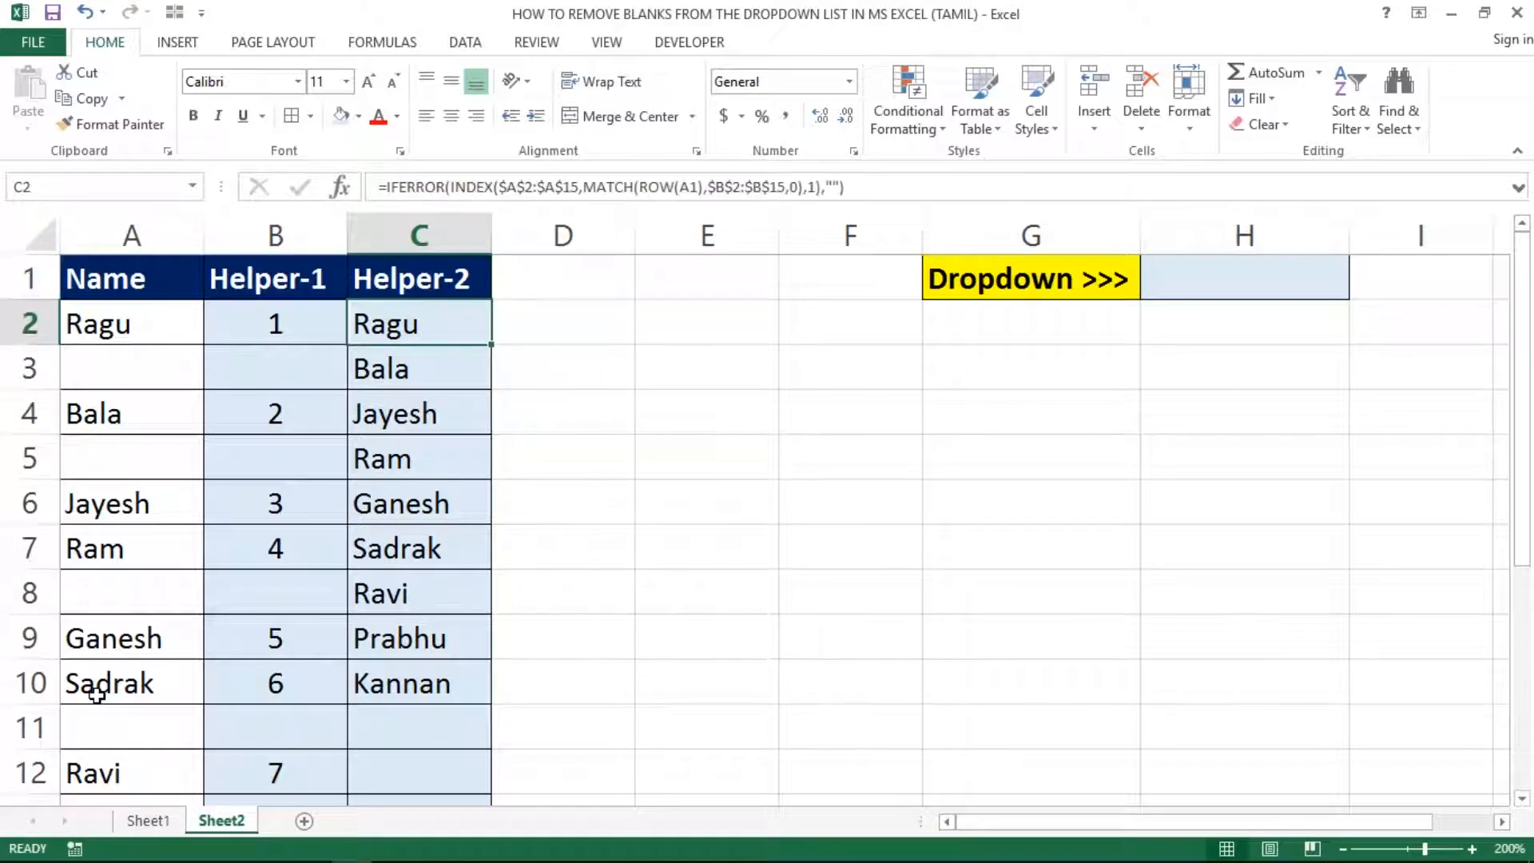
{"action": "key", "text": "ctrl+s"}
Step: Review the Helper-2 column from its header in C1 down through the list, including the empty-looking cells
{"action": "key", "text": "Right"}
{"action": "key", "text": "Right"}
{"action": "key", "text": "Down"}
{"action": "key", "text": "Down"}
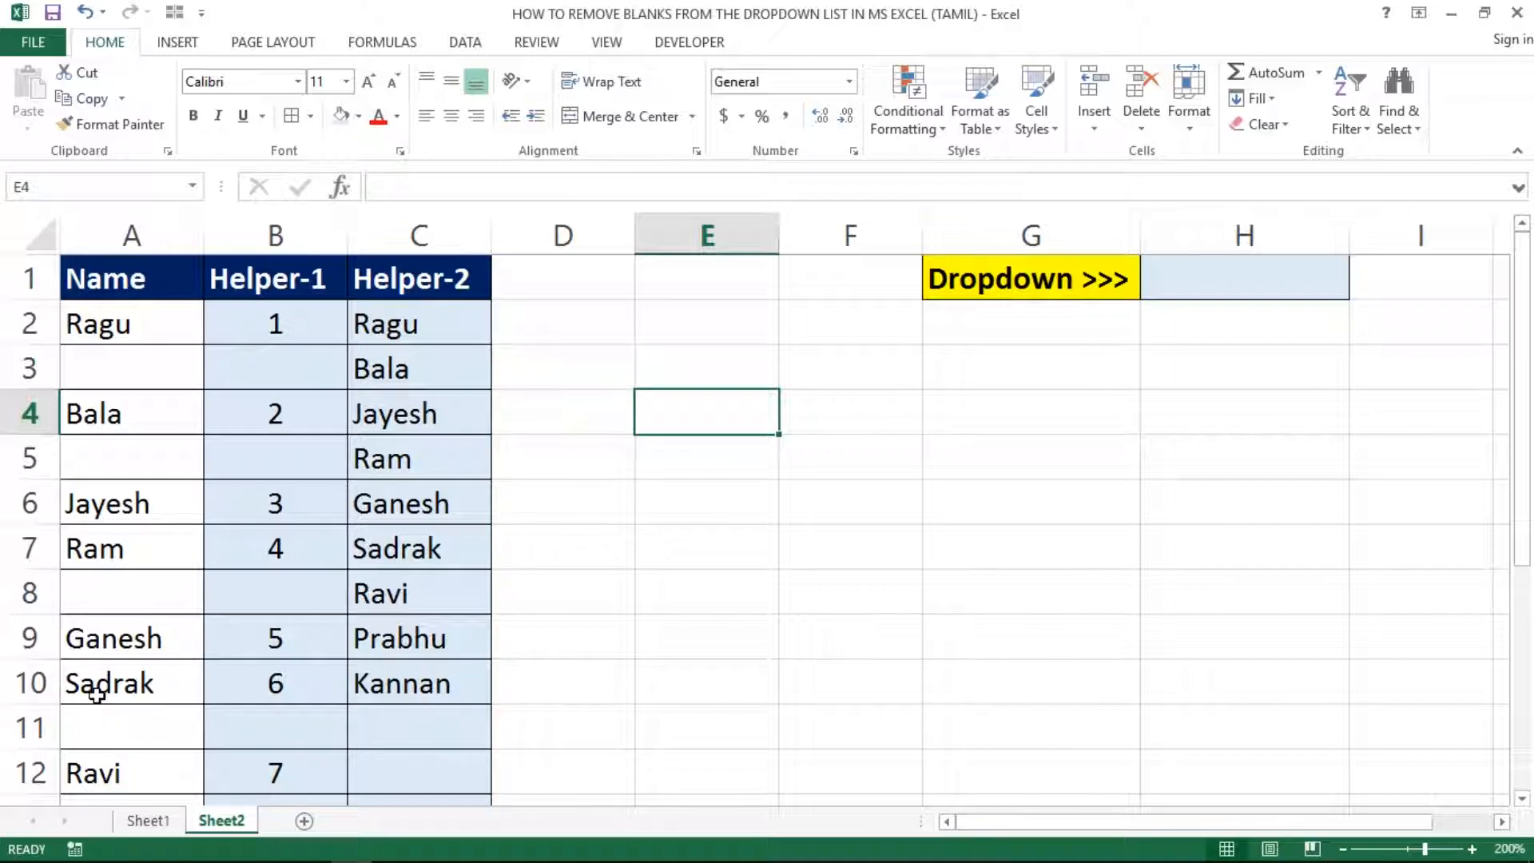
{"action": "key", "text": "Left"}
{"action": "key", "text": "Left"}
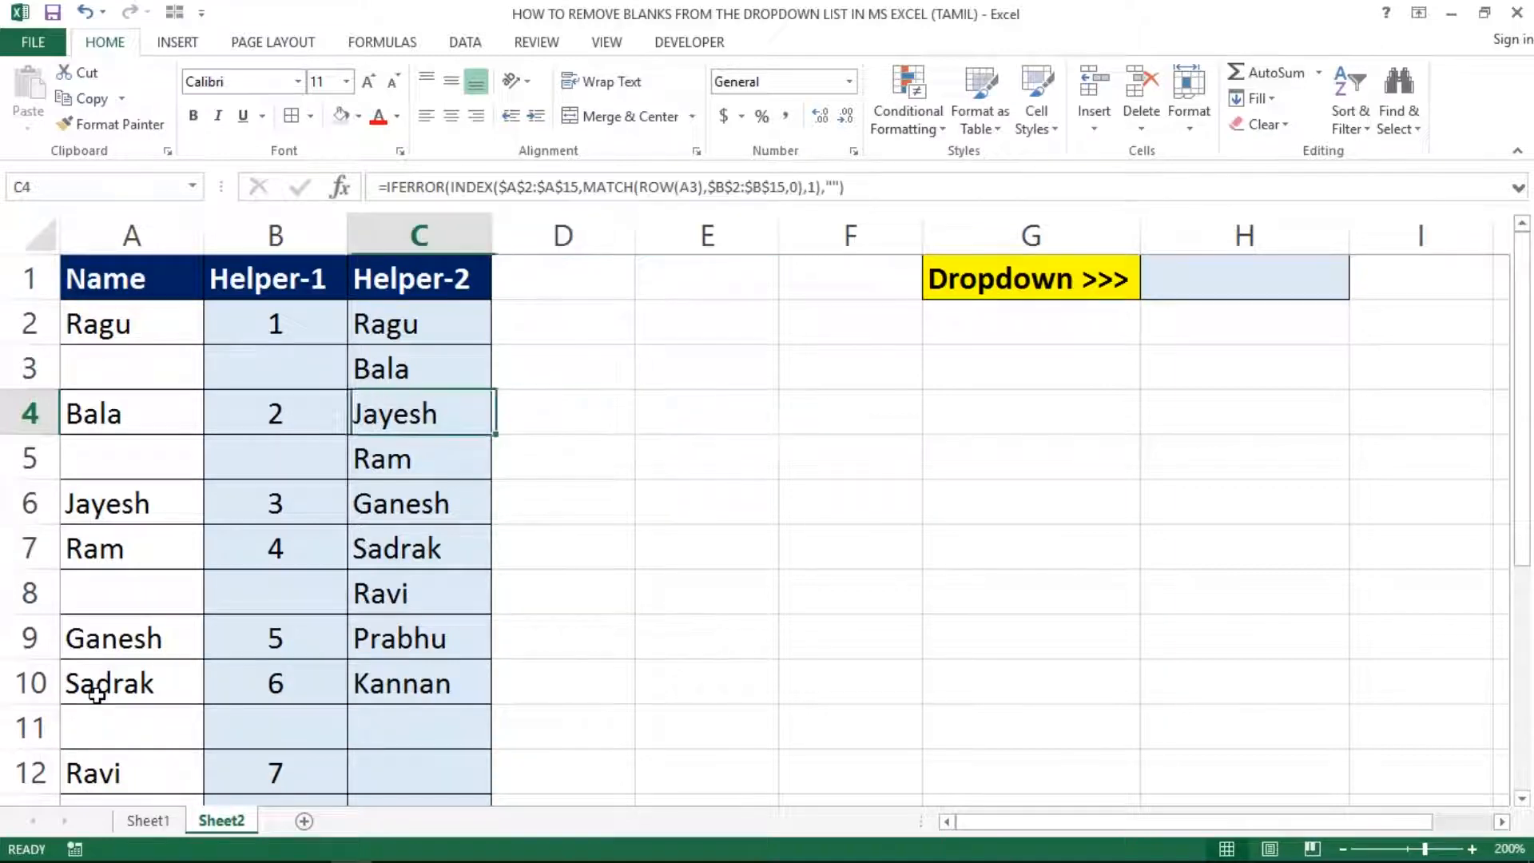
{"action": "key", "text": "ctrl+Up"}
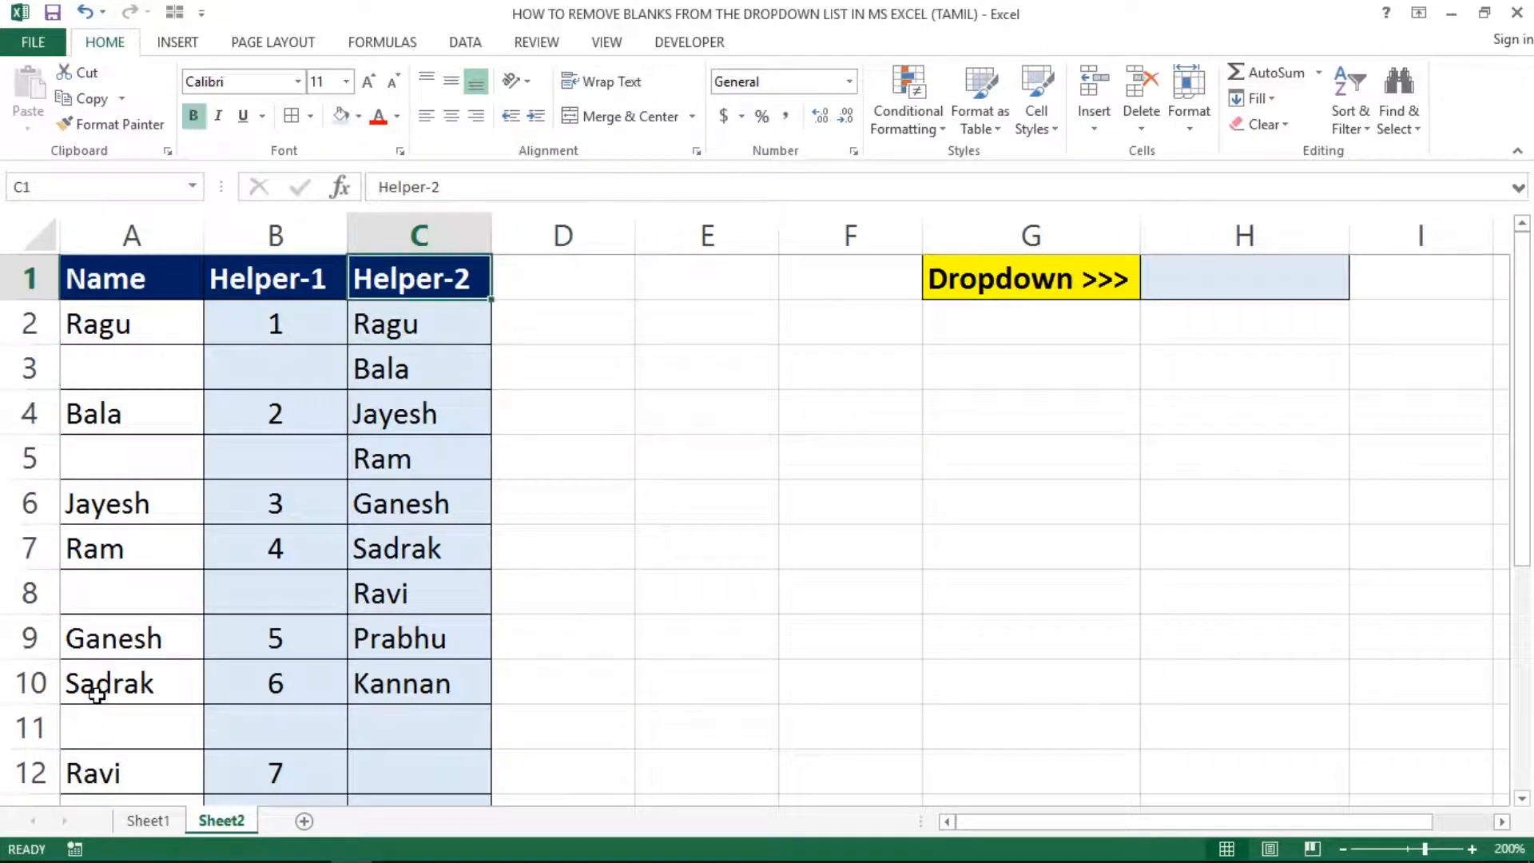
{"action": "key", "text": "ctrl+shift+Down"}
{"action": "key", "text": "Right"}
{"action": "key", "text": "Right"}
{"action": "key", "text": "Down"}
{"action": "key", "text": "Down"}
{"action": "key", "text": "Down"}
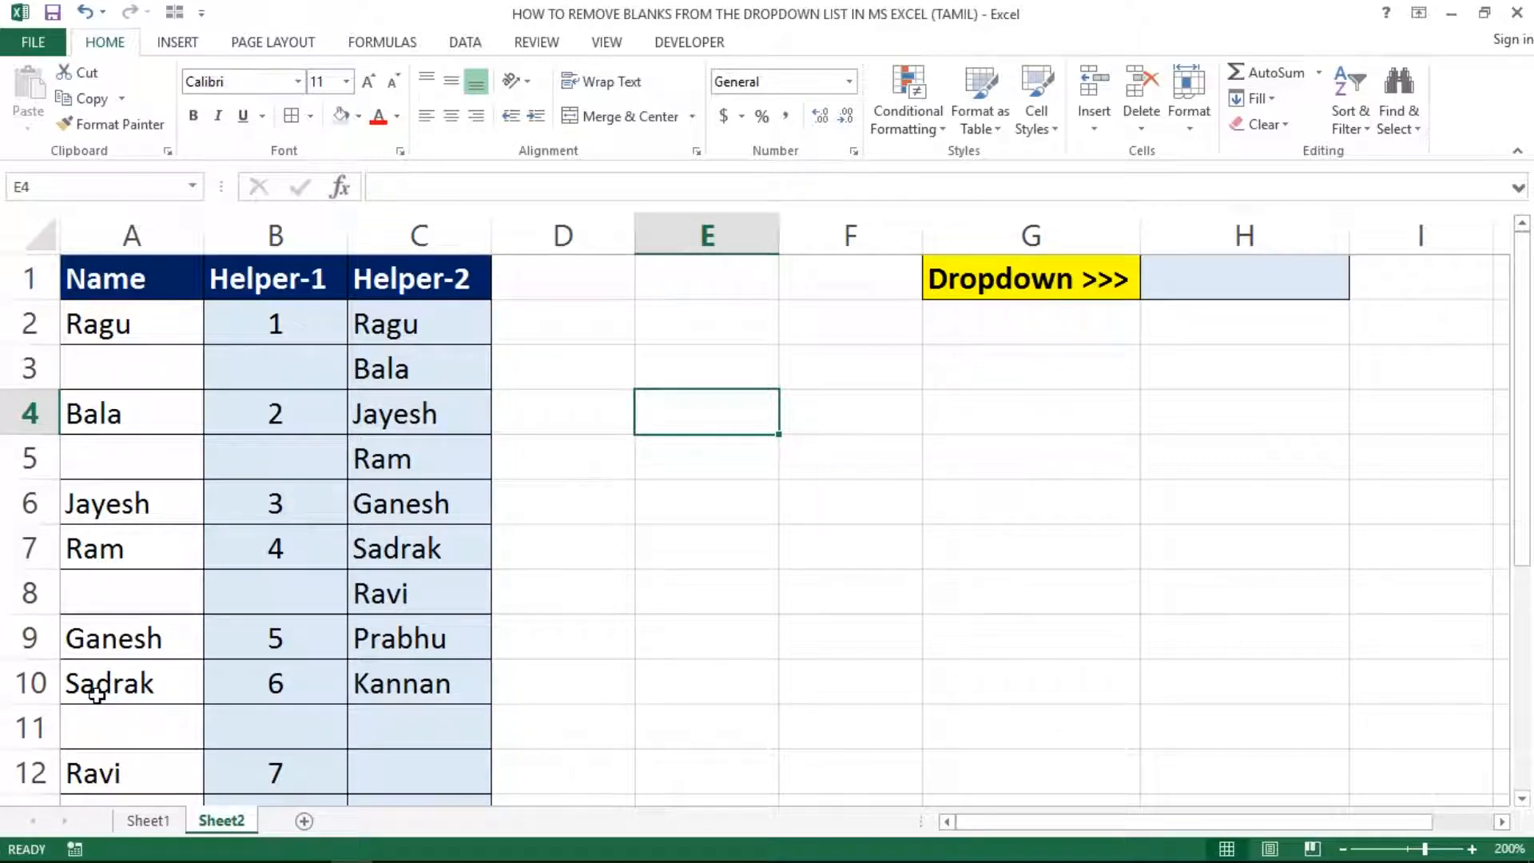
Step: Begin a formula in E4 with the absolute start reference $C$2 followed by the range colon
{"action": "key", "text": "Right"}
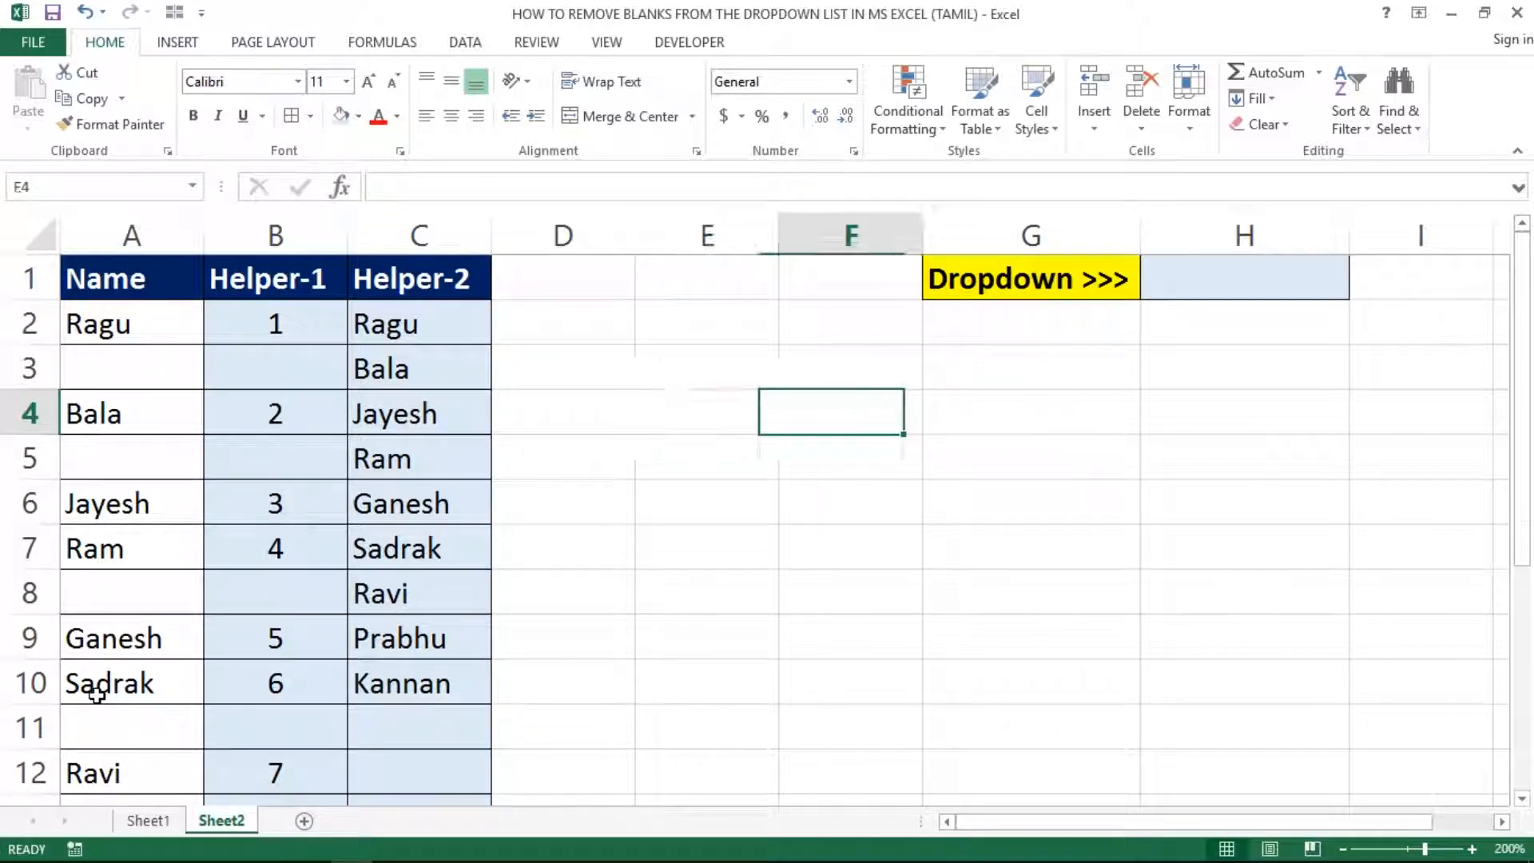
{"action": "key", "text": "Left"}
{"action": "type", "text": "="}
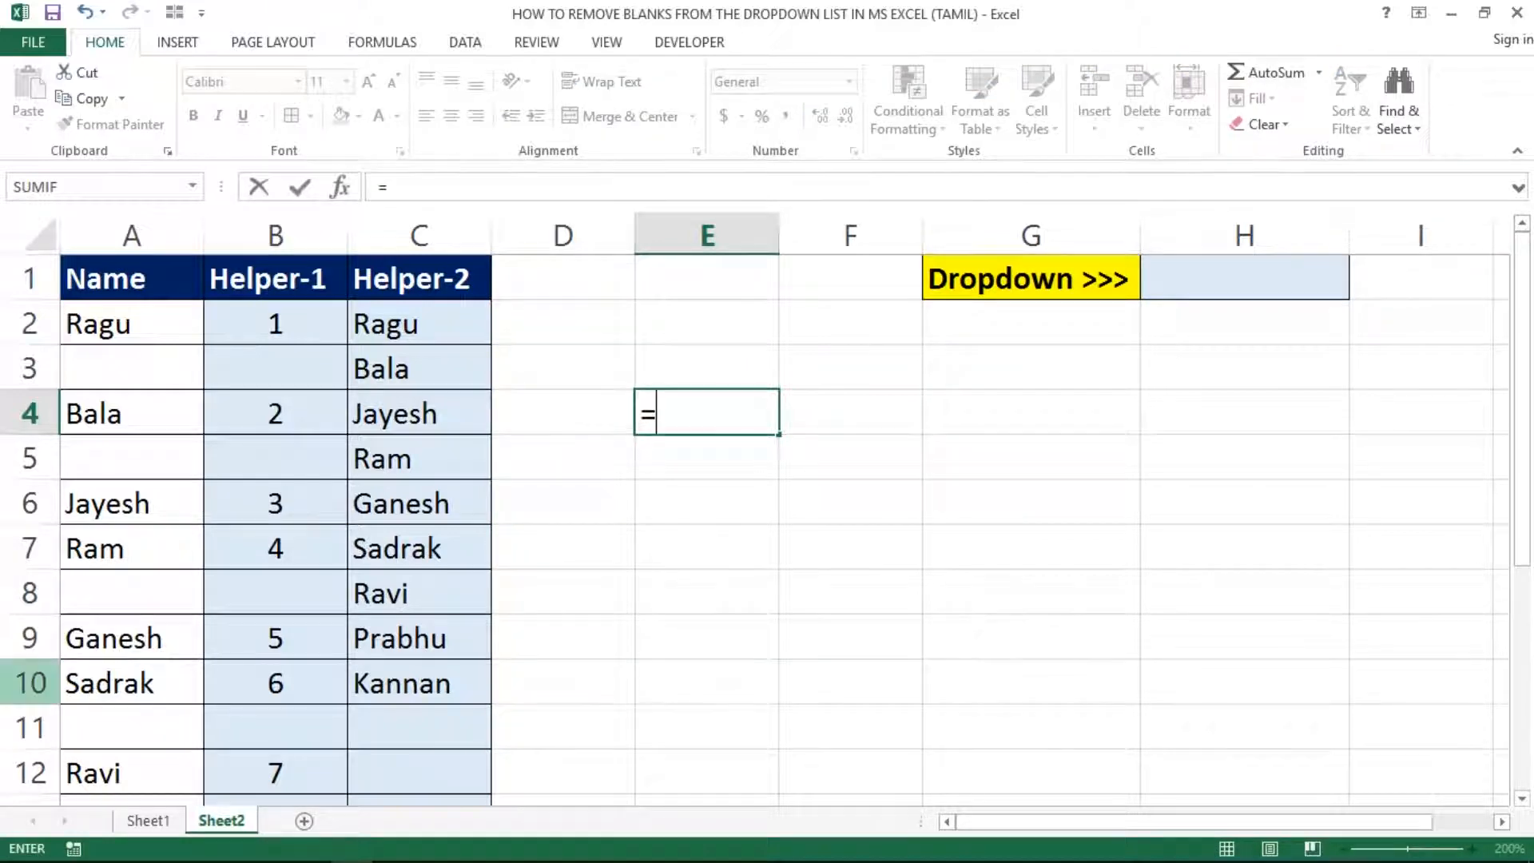
{"action": "left_click", "coordinate": [400, 283]}
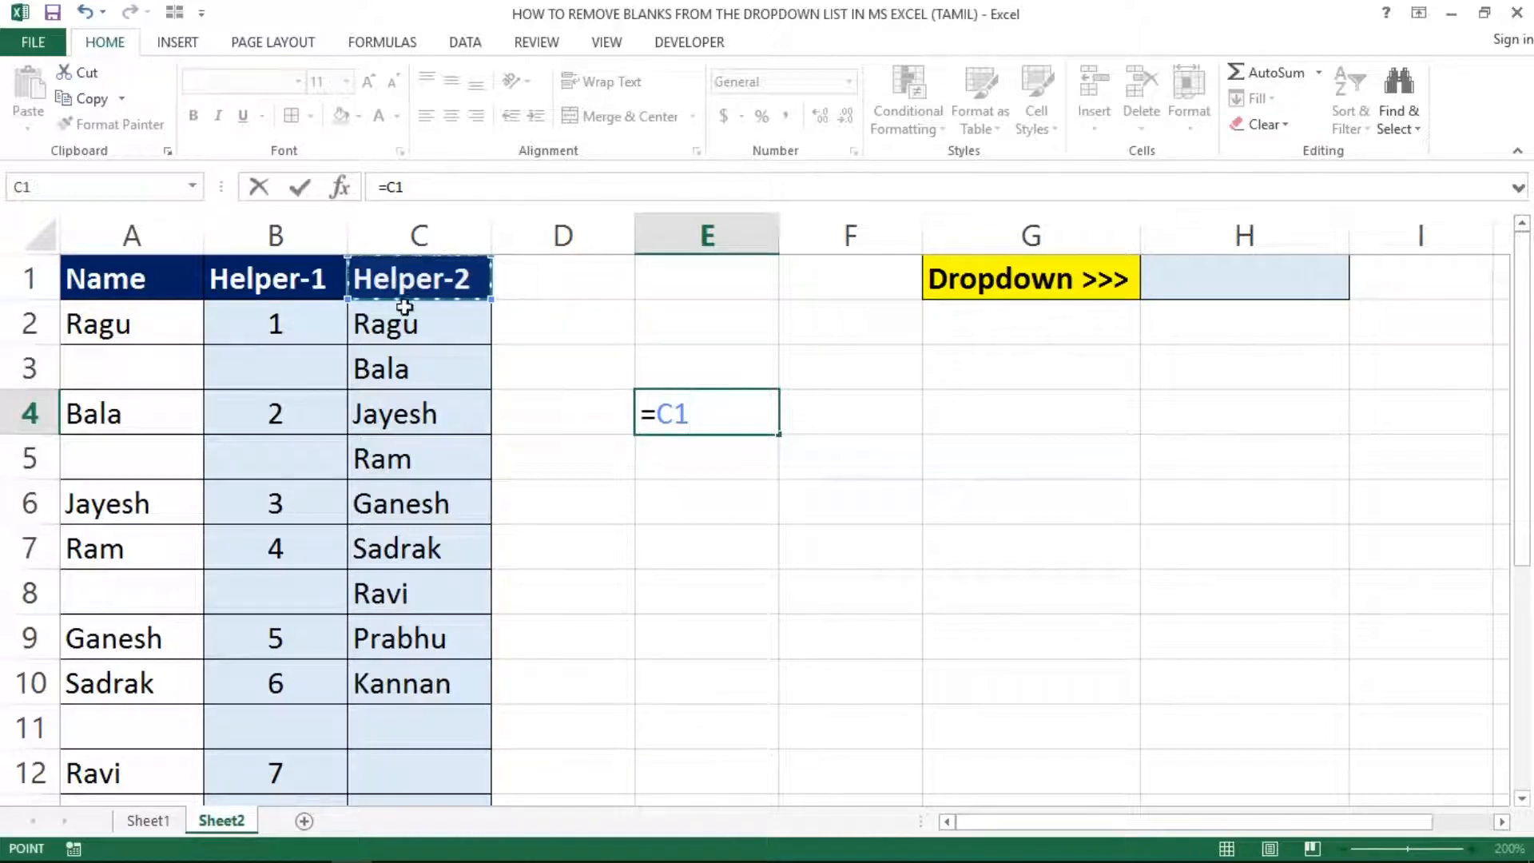
{"action": "left_click", "coordinate": [401, 318]}
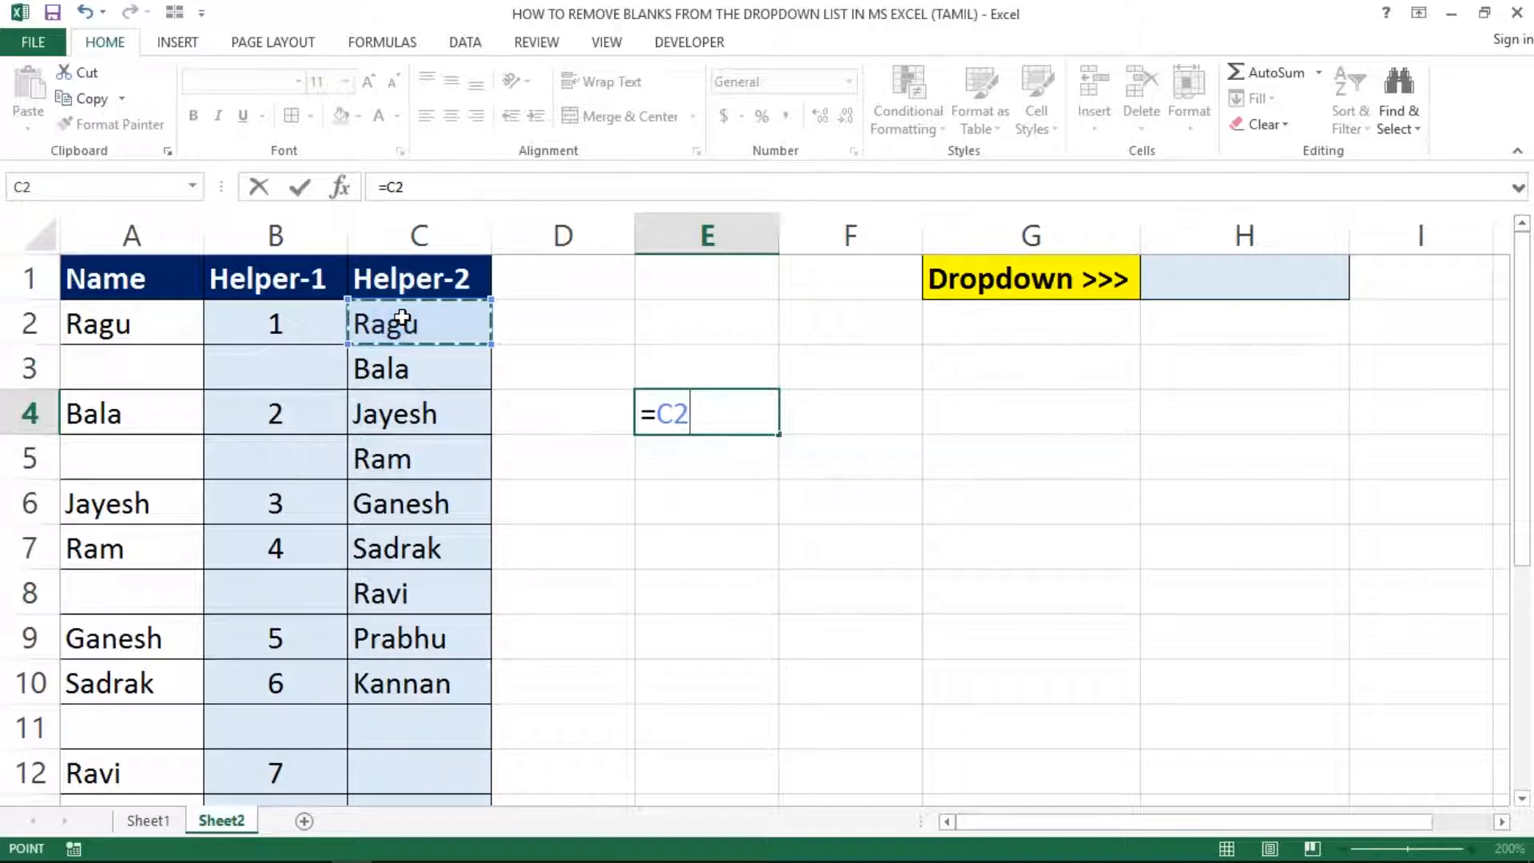
{"action": "key", "text": "F8"}
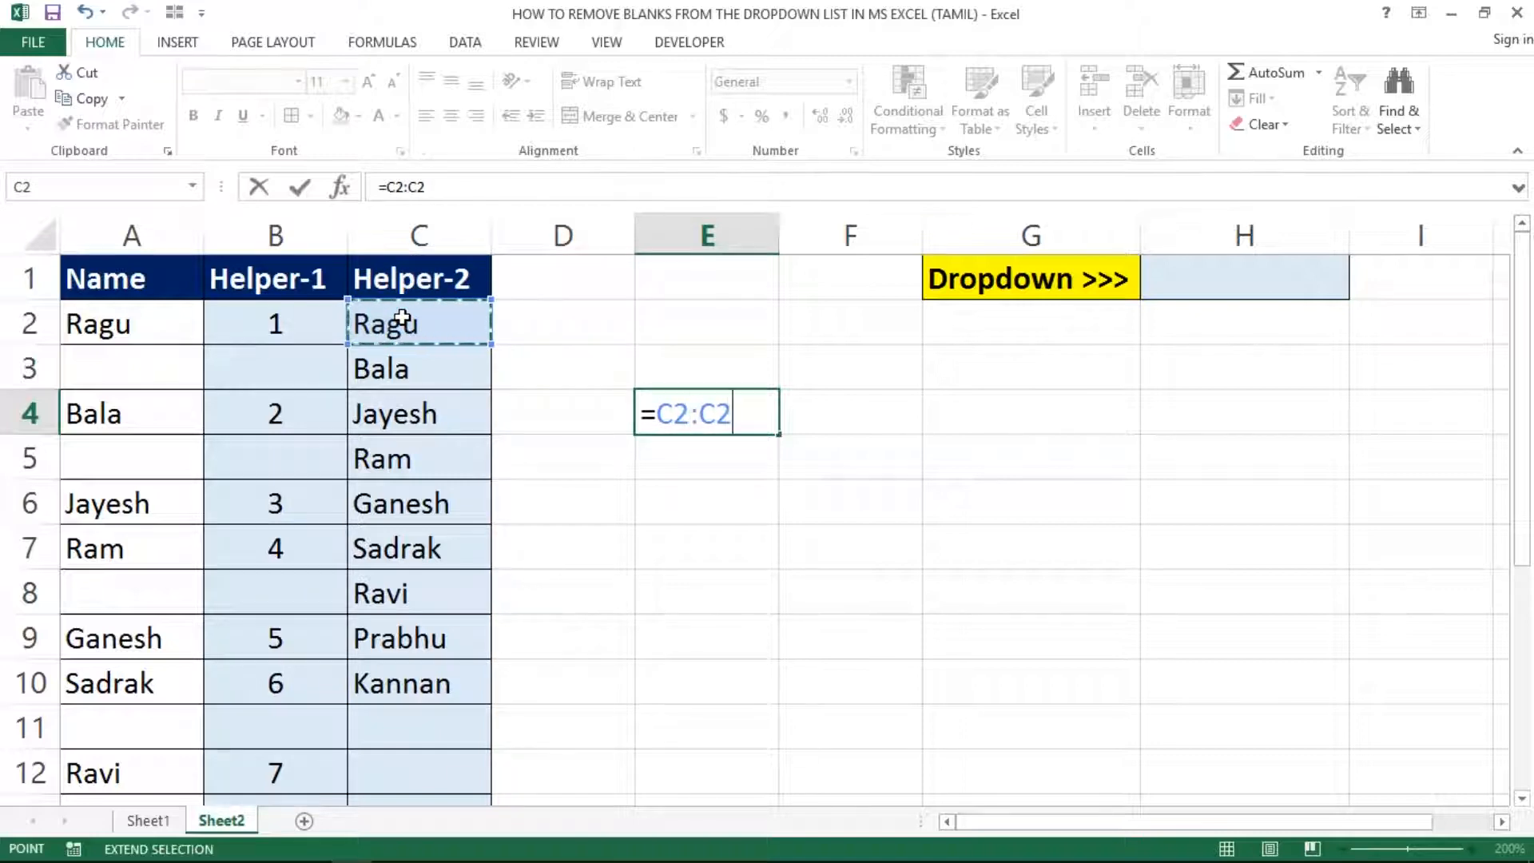
{"action": "left_click", "coordinate": [670, 405]}
{"action": "left_click", "coordinate": [671, 413]}
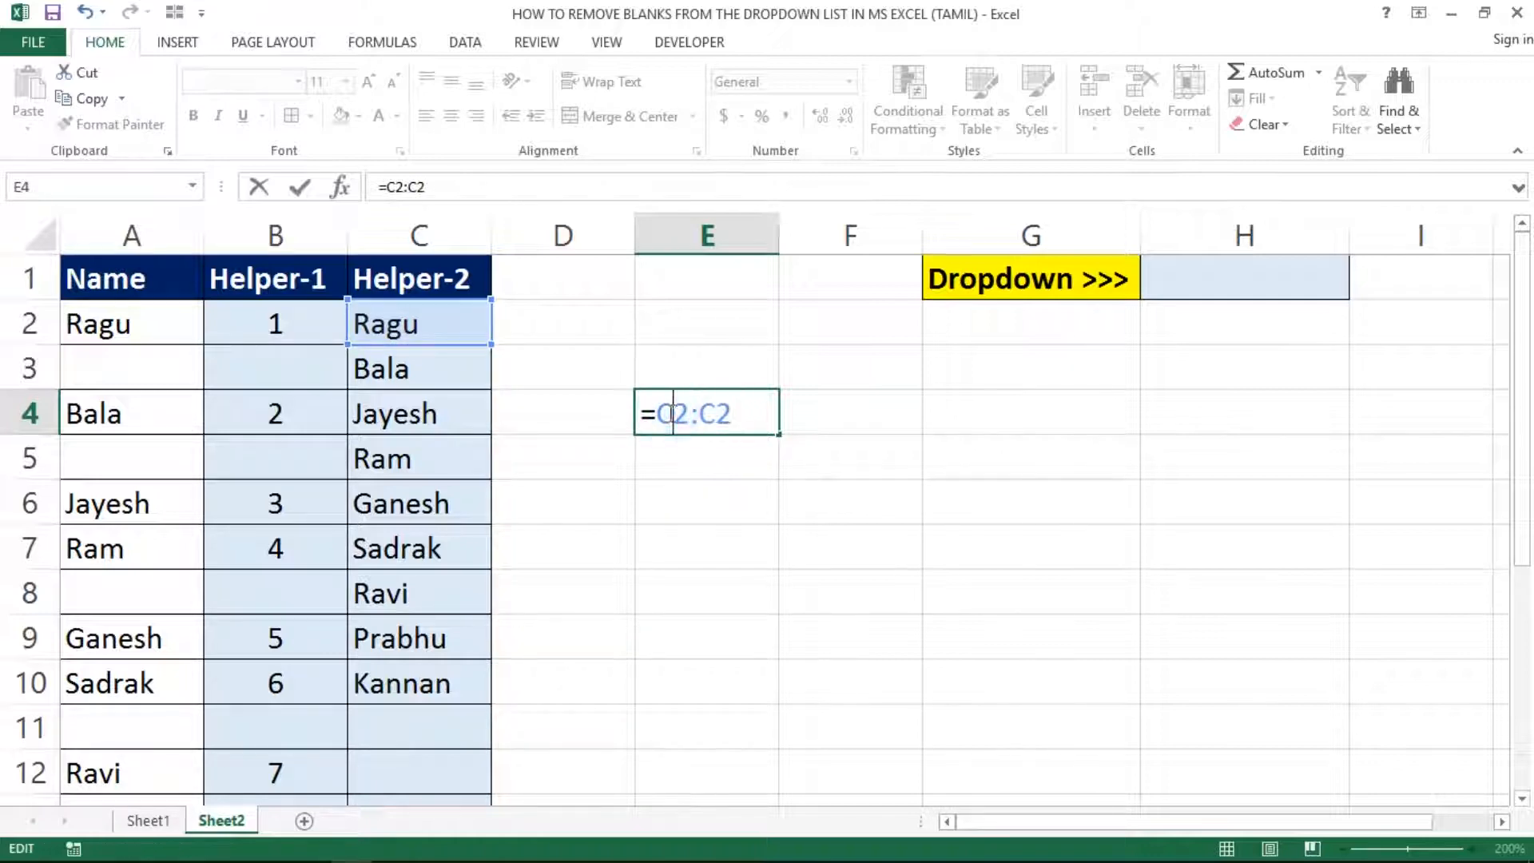
{"action": "key", "text": "F4"}
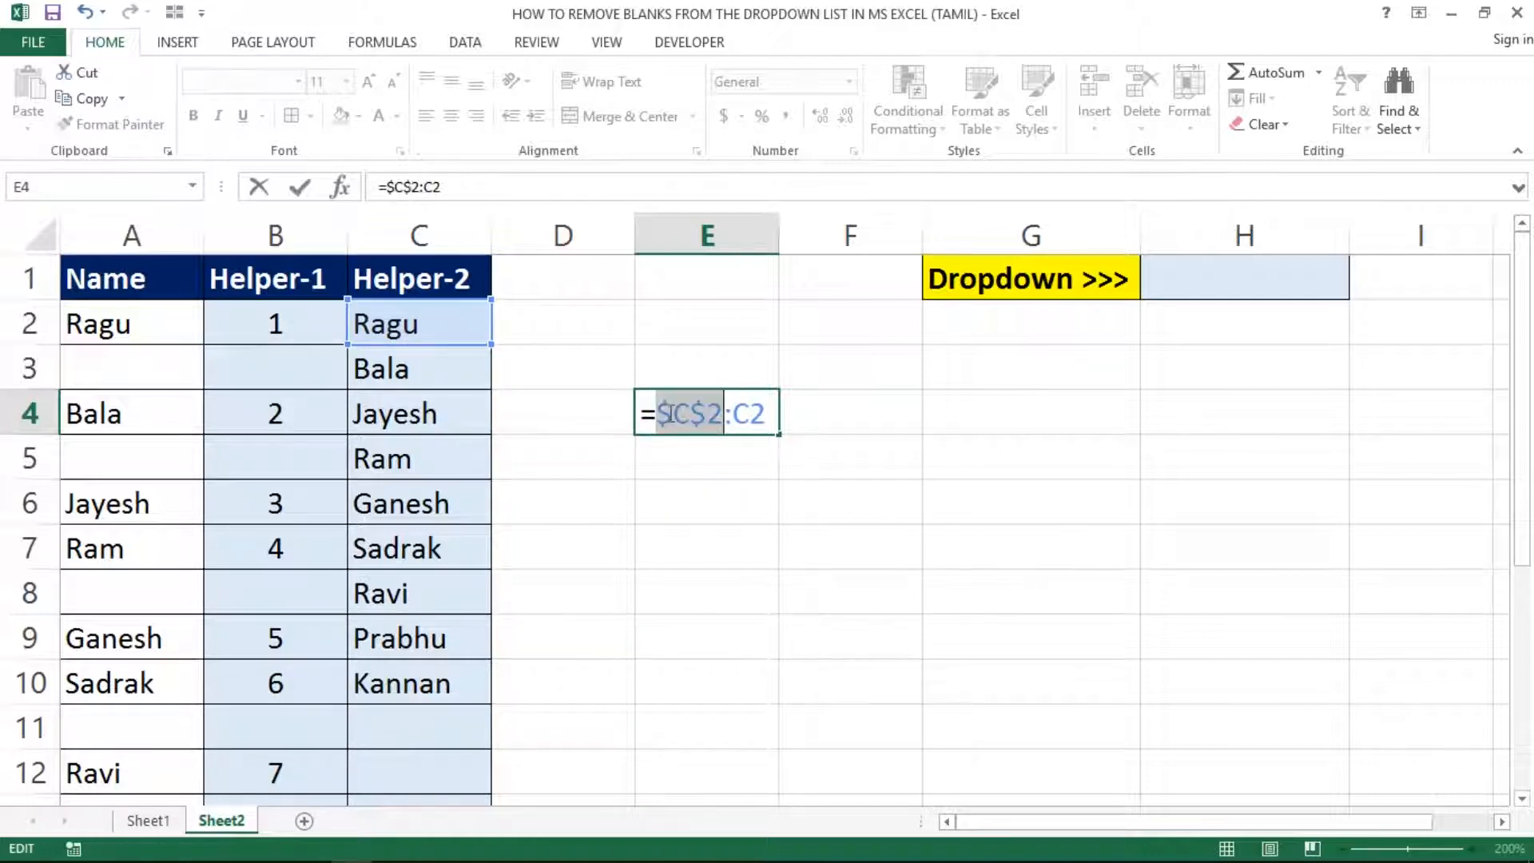
{"action": "left_click", "coordinate": [769, 413]}
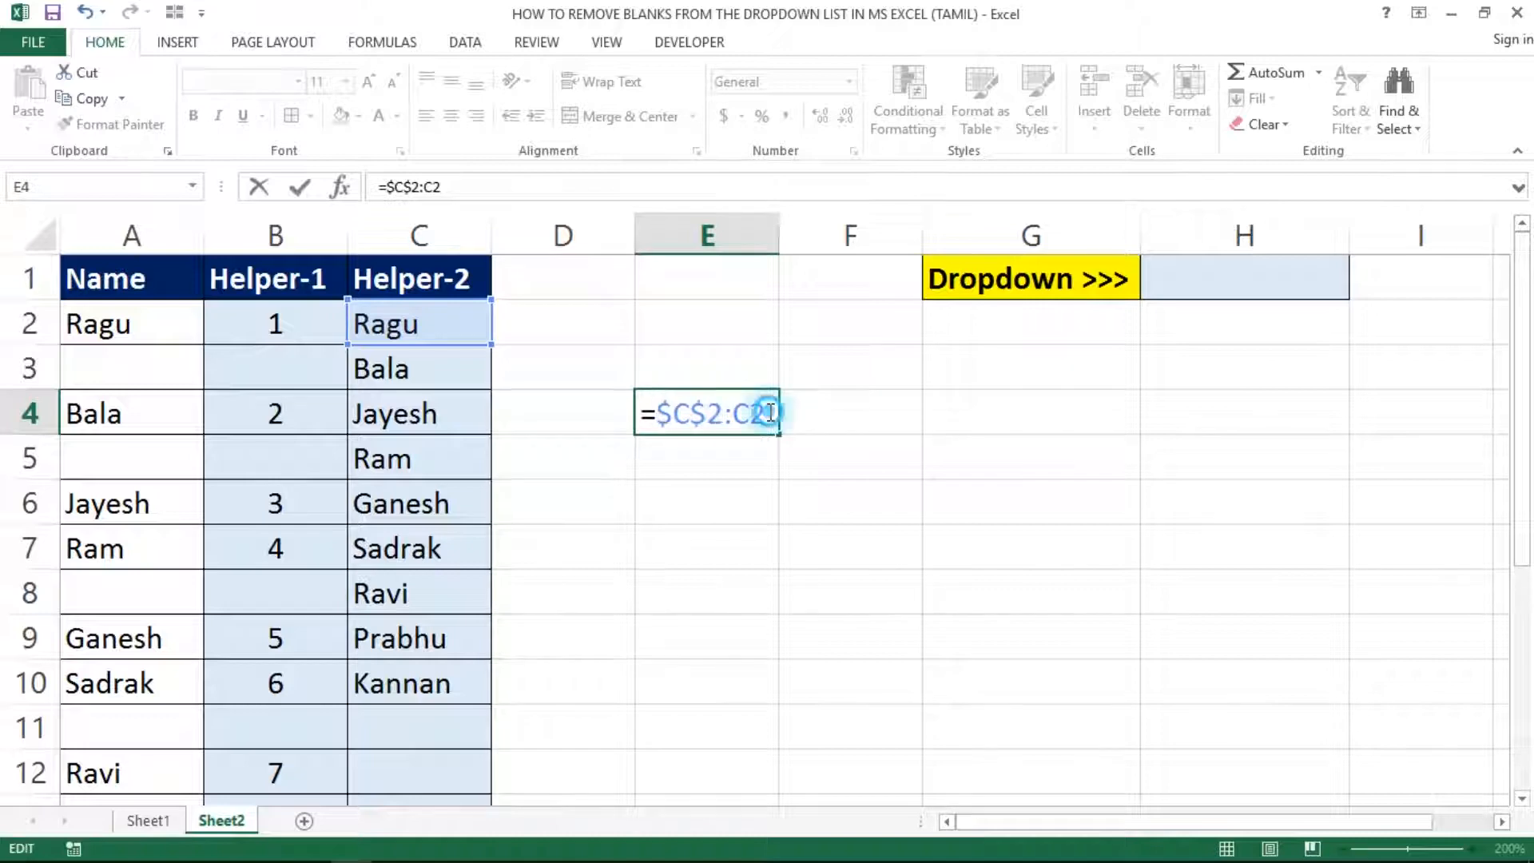
{"action": "key", "text": "BackSpace"}
{"action": "key", "text": "BackSpace"}
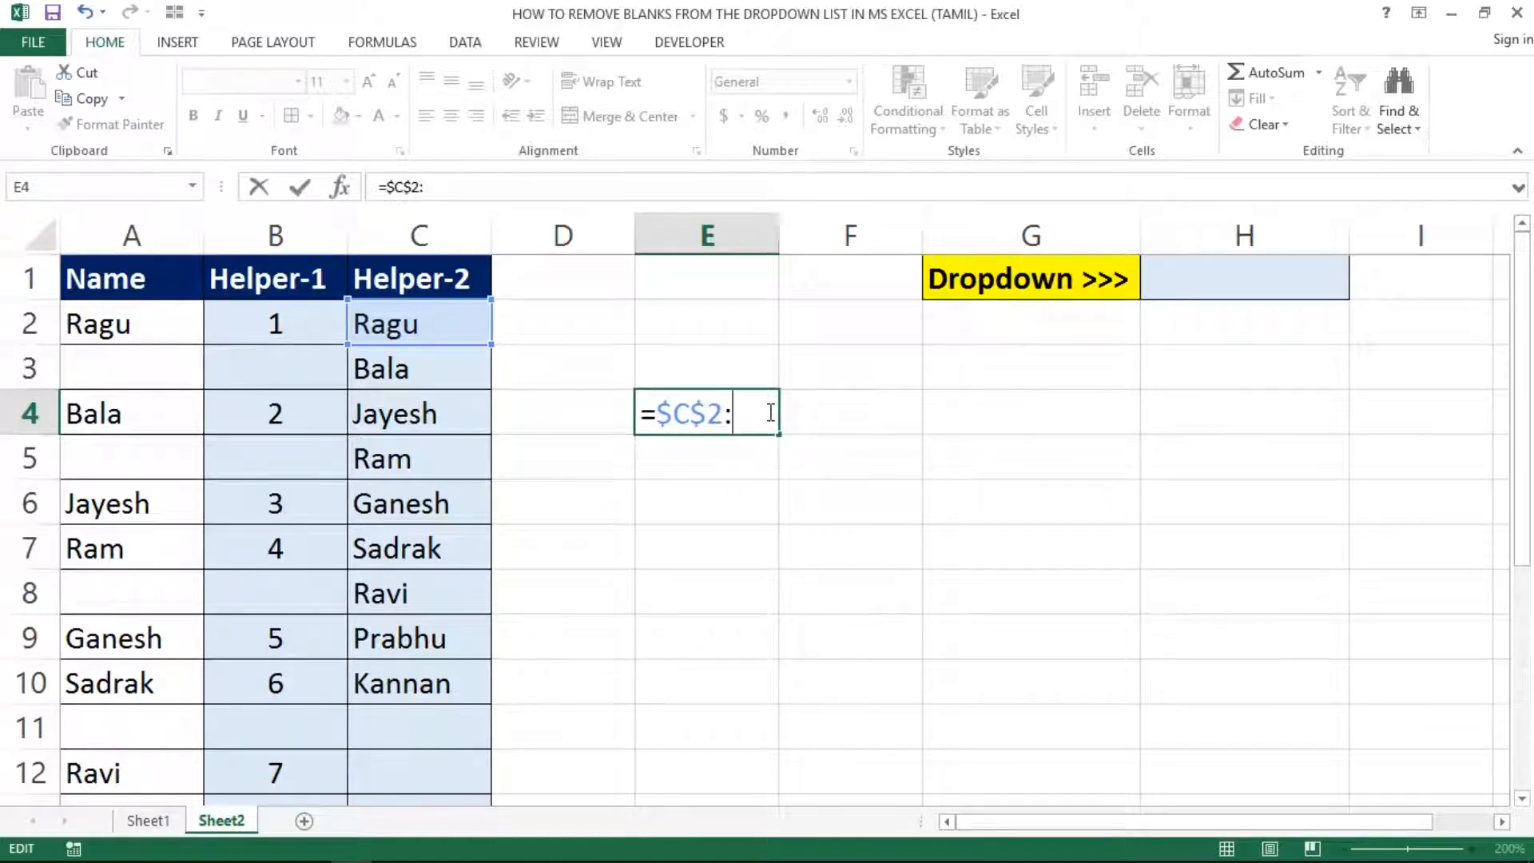
Step: Add an INDEX function after the colon in the E4 formula, with the absolute array $C$2:$C$15
{"action": "type", "text": "ind"}
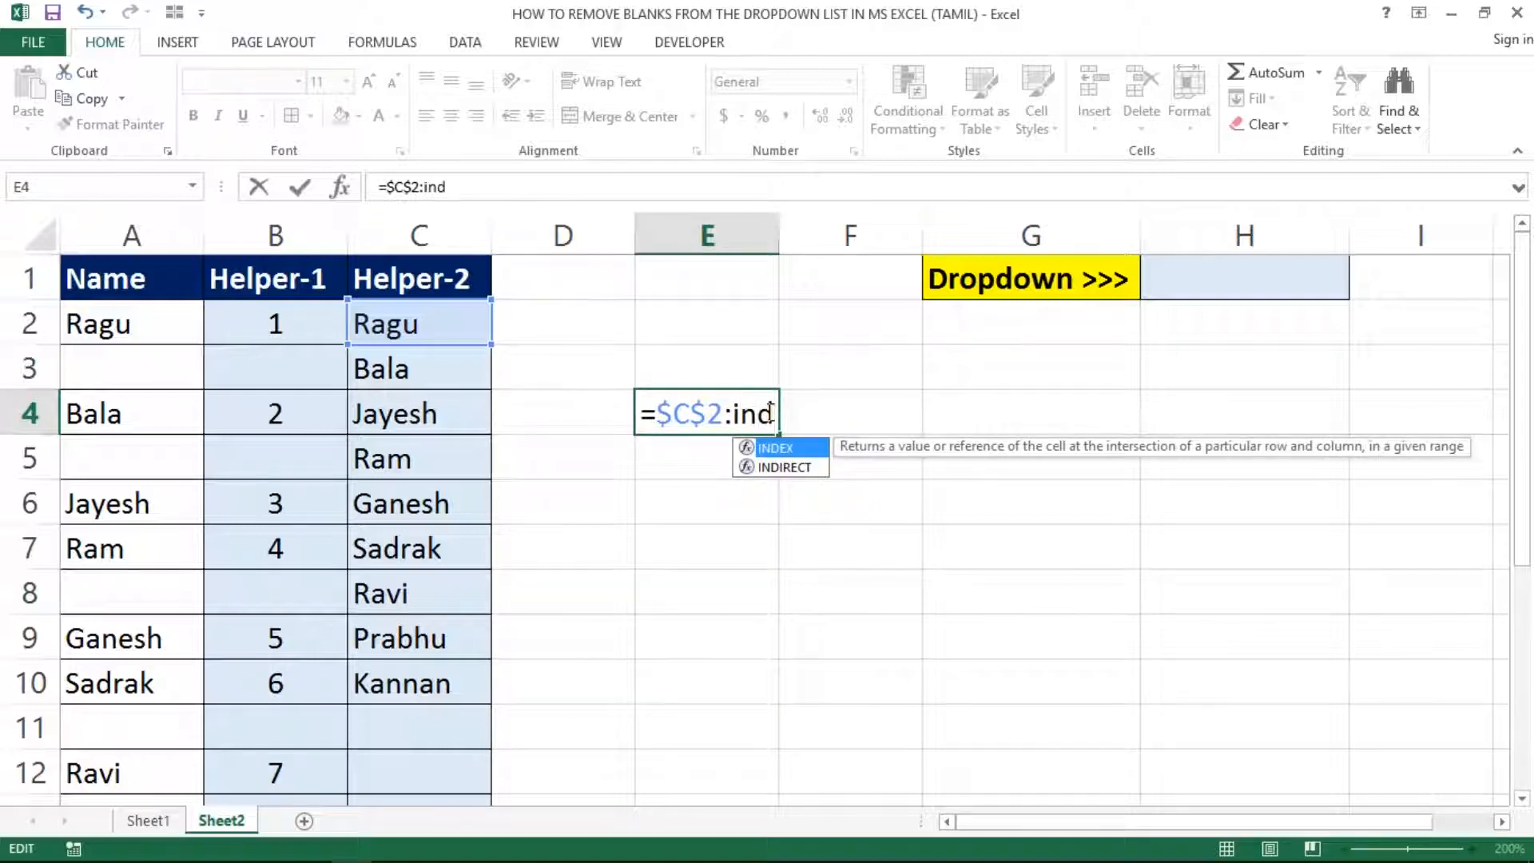
{"action": "key", "text": "Tab"}
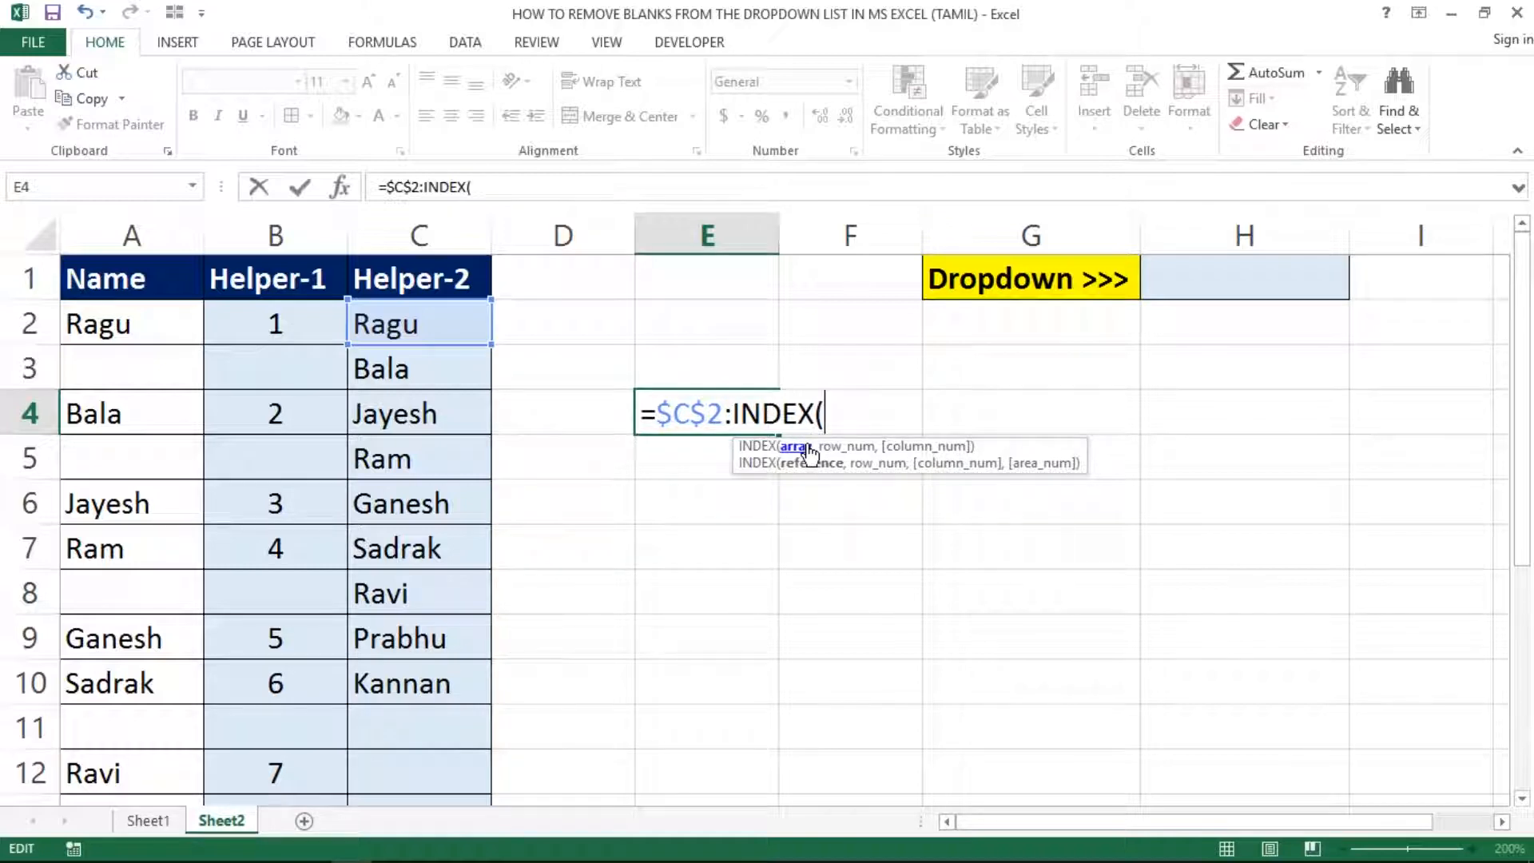
{"action": "left_click", "coordinate": [416, 316]}
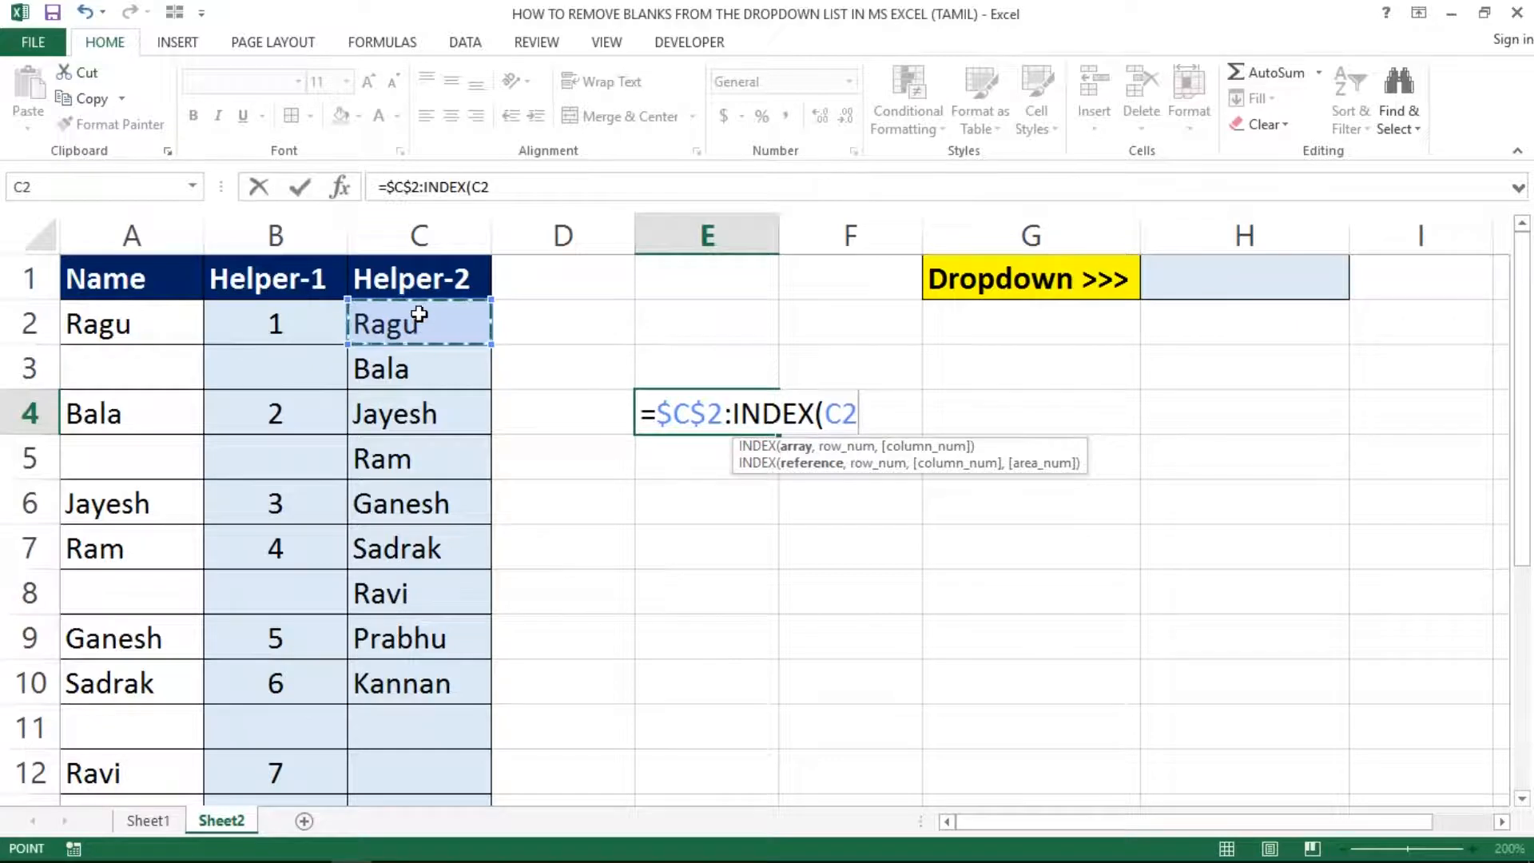
{"action": "key", "text": "ctrl+shift+Down"}
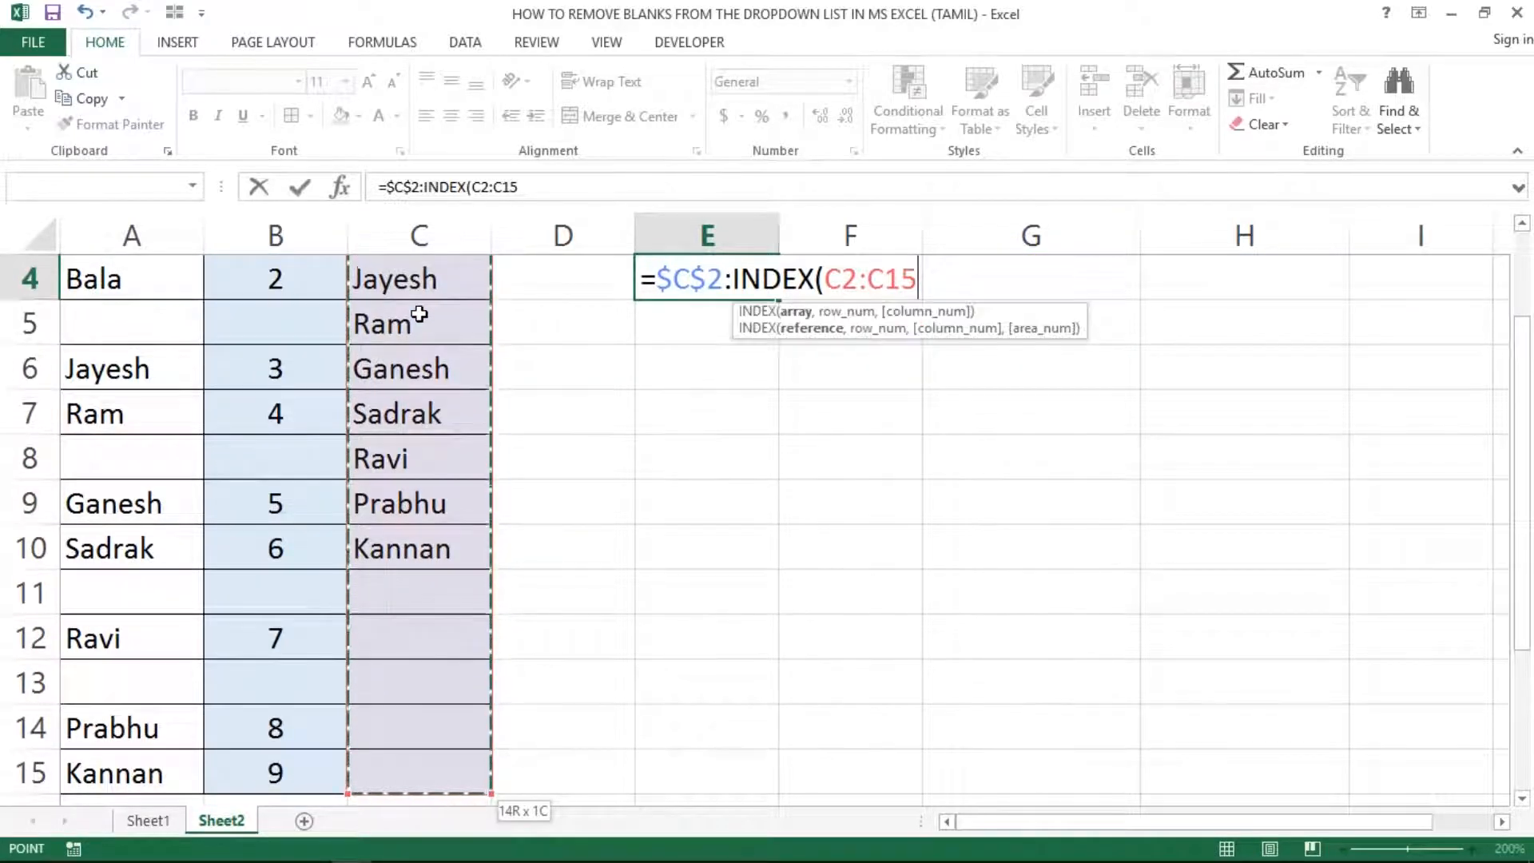
{"action": "key", "text": "F4"}
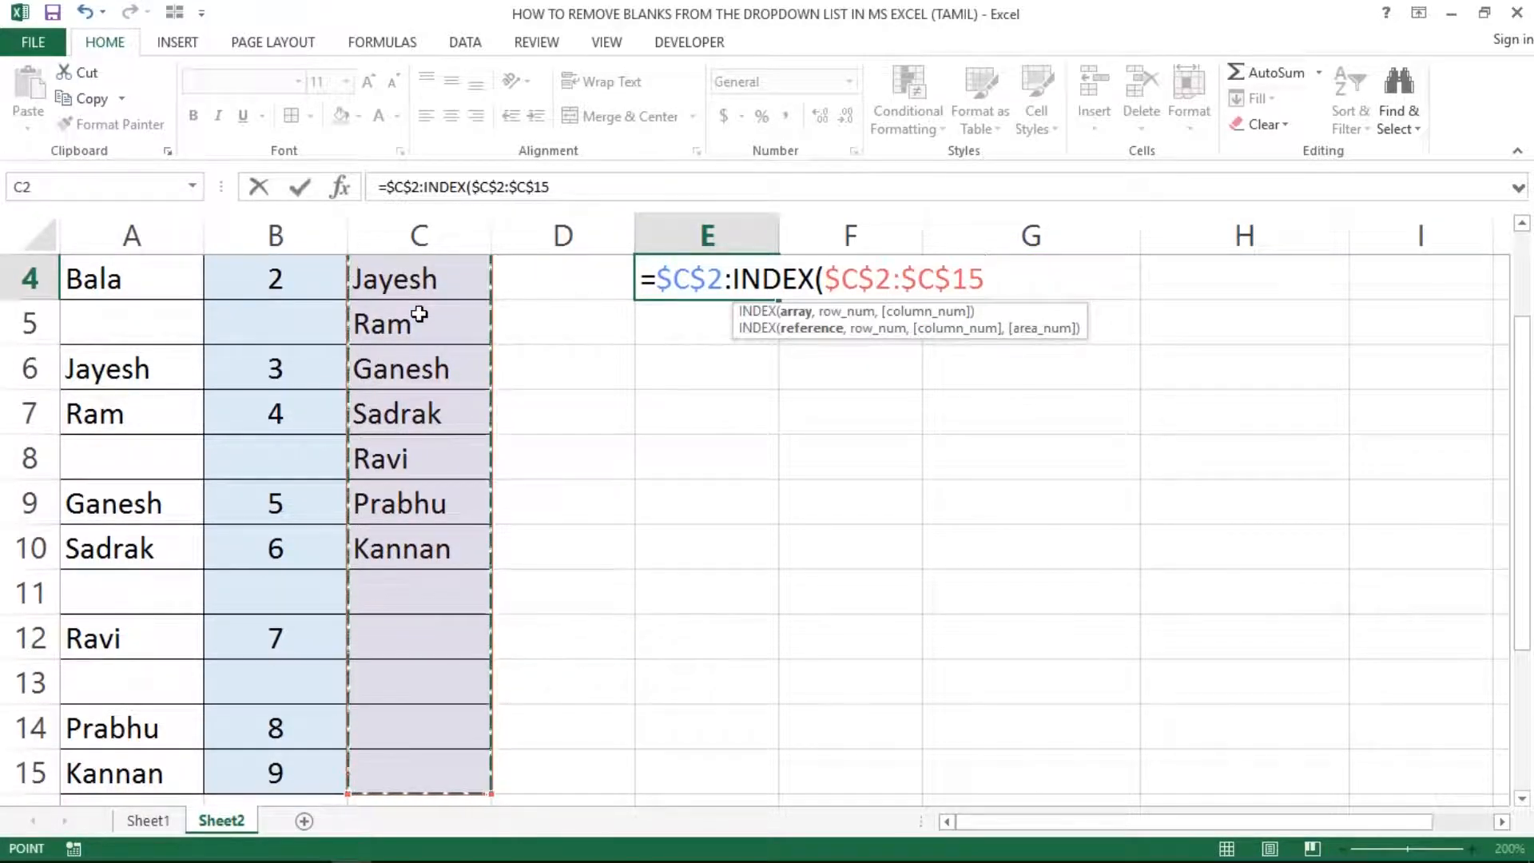
{"action": "type", "text": ","}
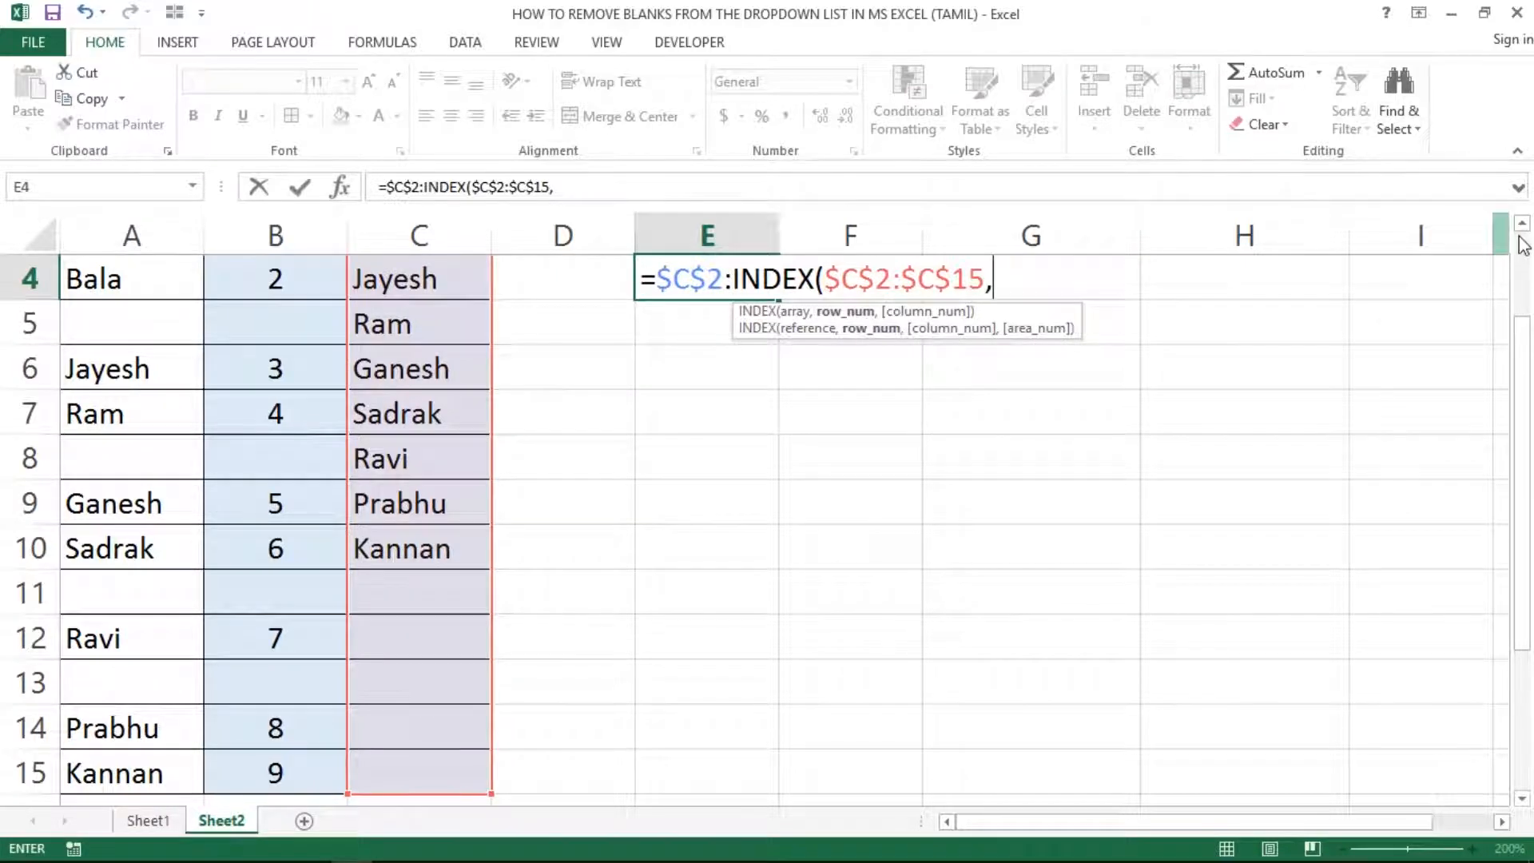
Step: Nest a COUNTIF function as the row number argument of INDEX, with the absolute range $C$2:$C$15
{"action": "scroll", "coordinate": [1525, 226], "scroll_direction": "up", "scroll_amount": 1}
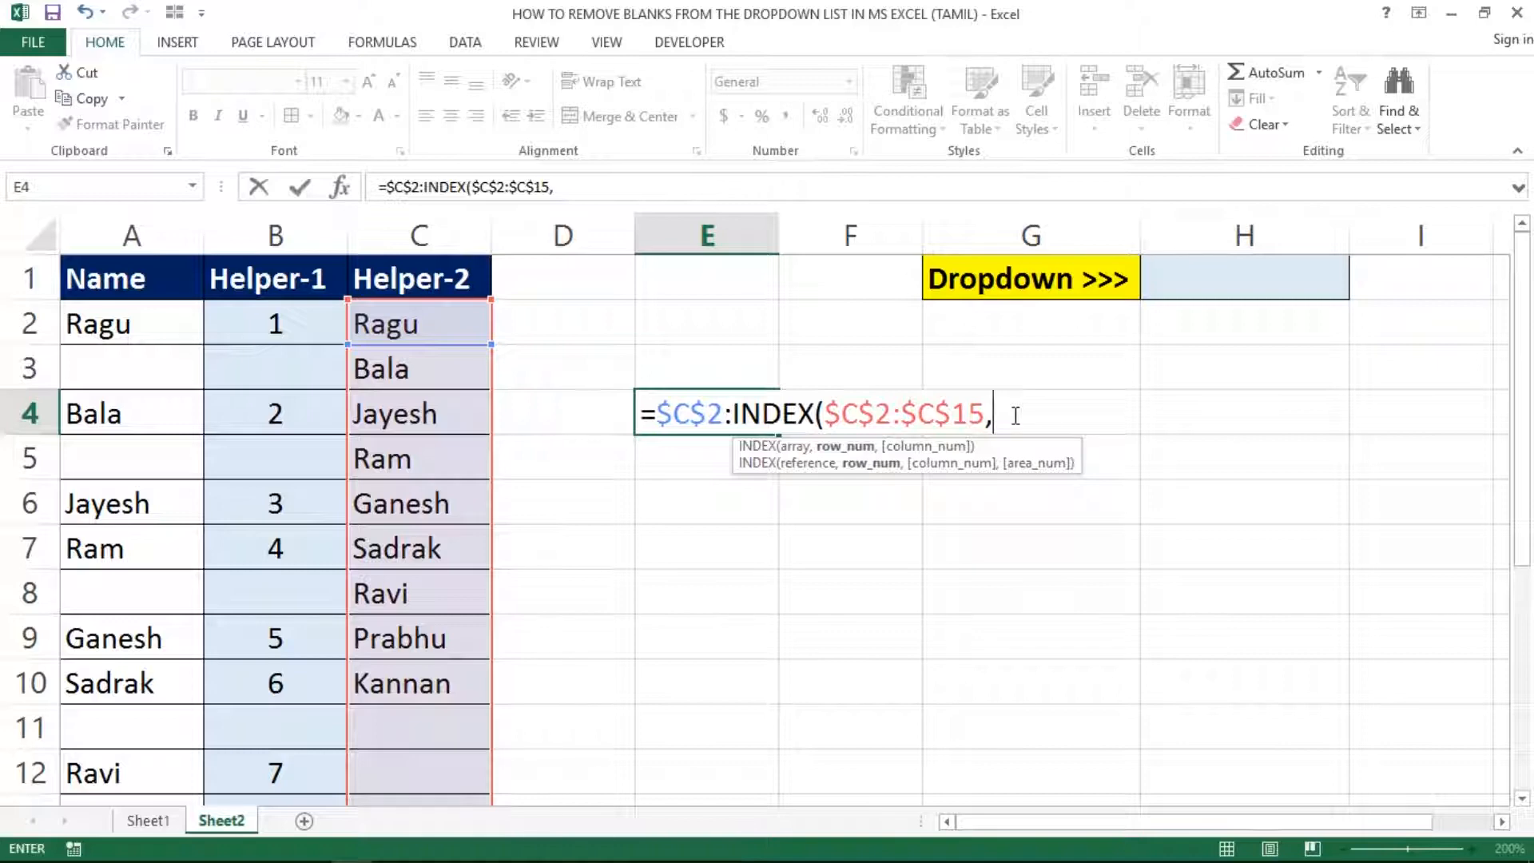
{"action": "type", "text": "count"}
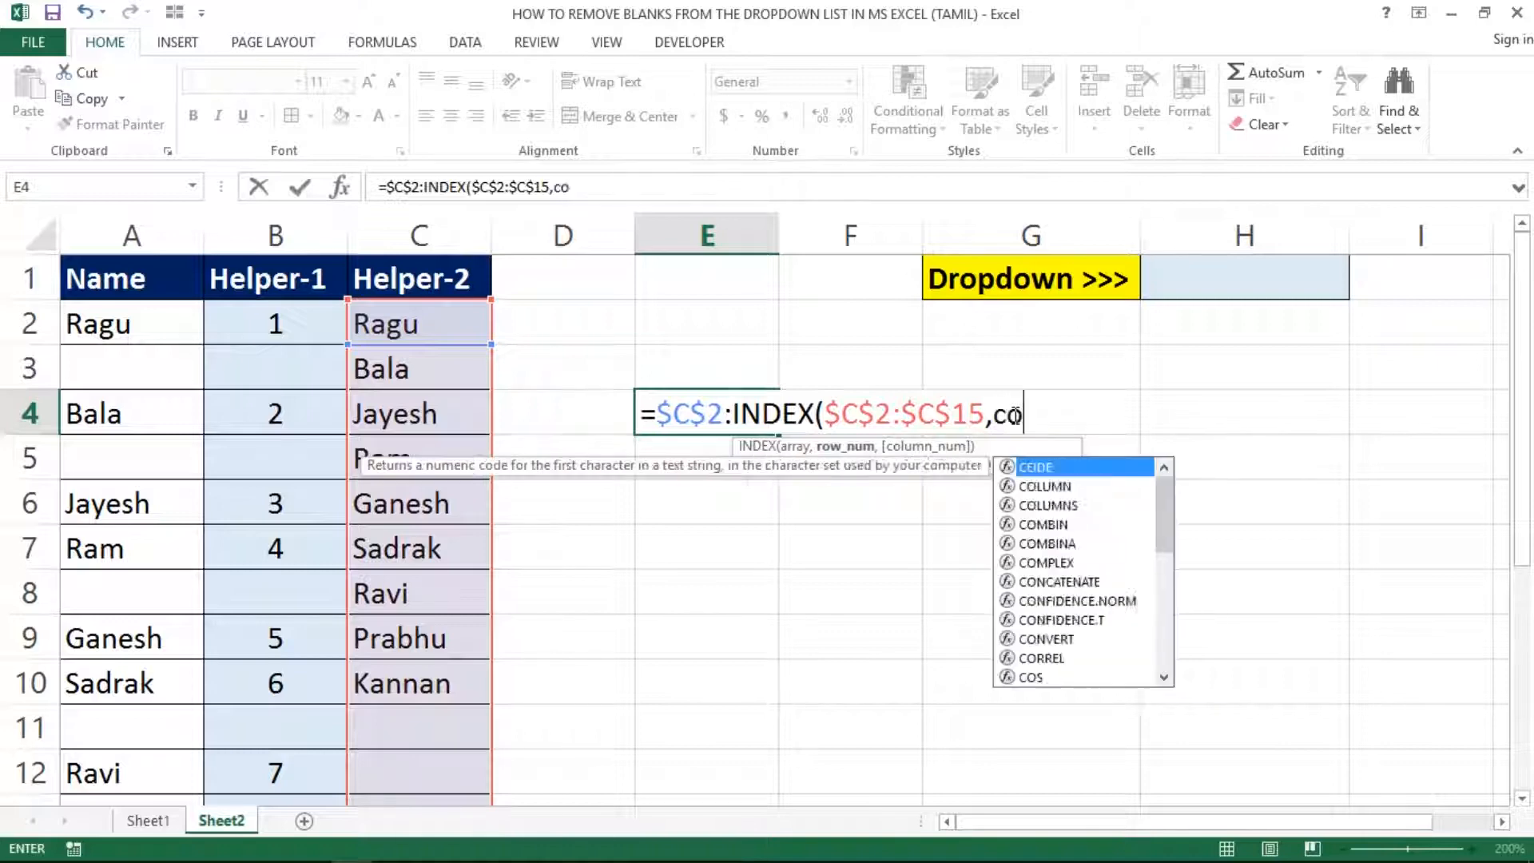
{"action": "key", "text": "Down"}
{"action": "key", "text": "Down"}
{"action": "key", "text": "Down"}
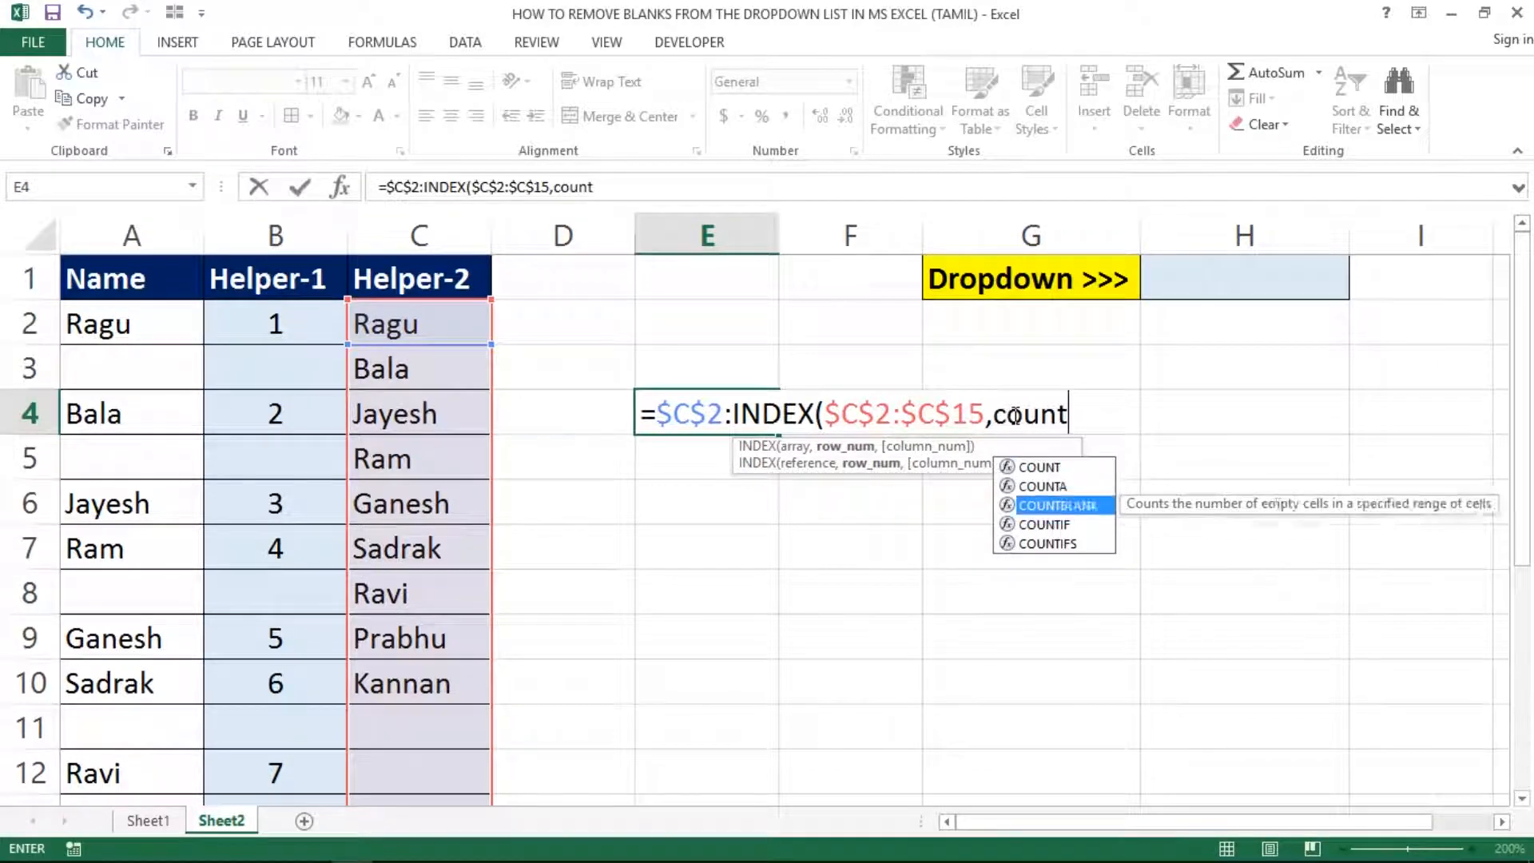
{"action": "key", "text": "Tab"}
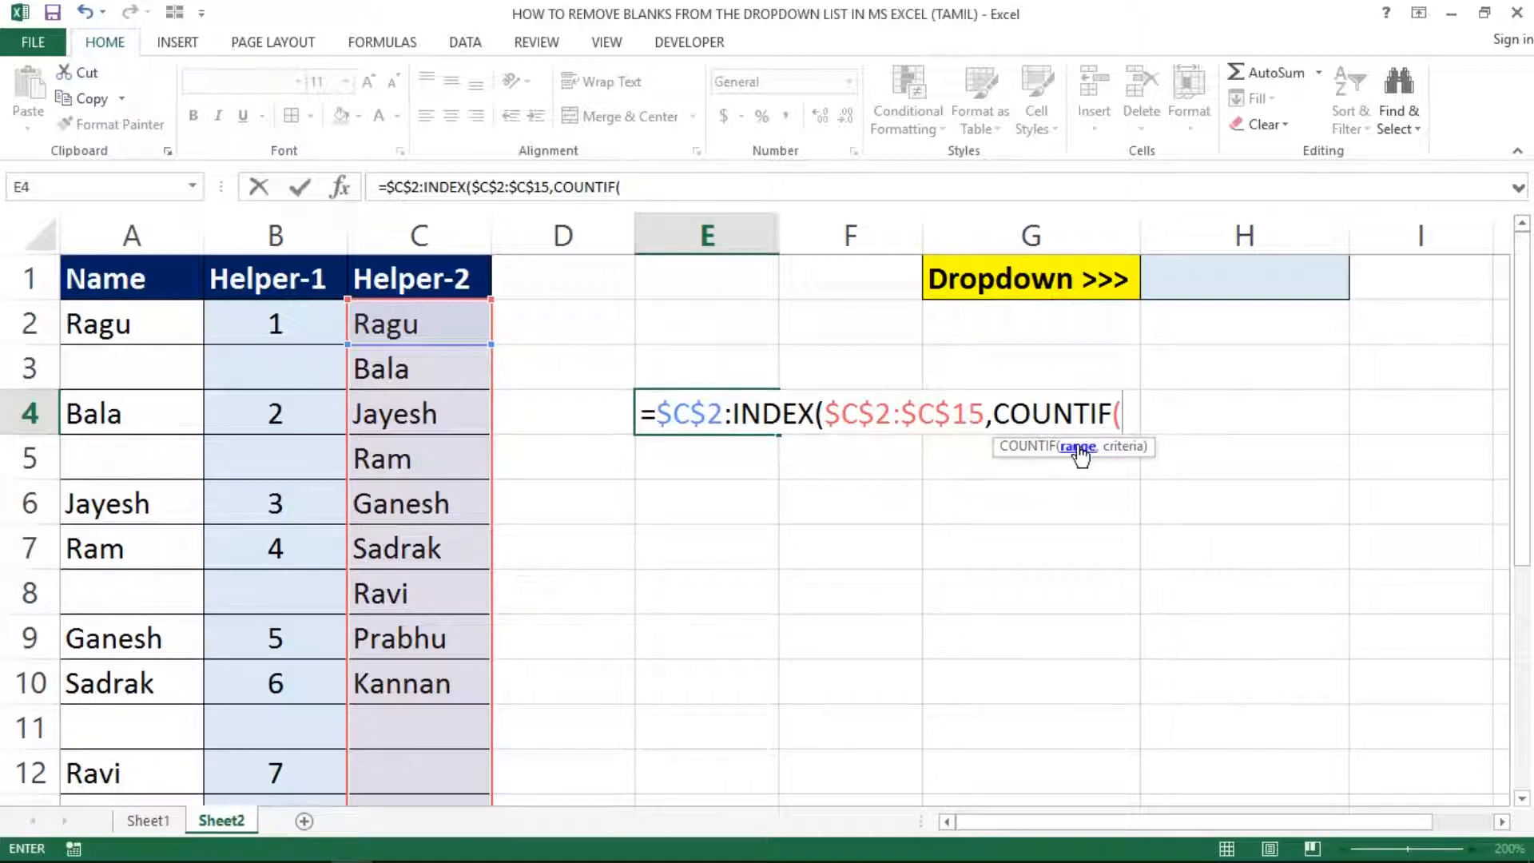
{"action": "left_click", "coordinate": [390, 320]}
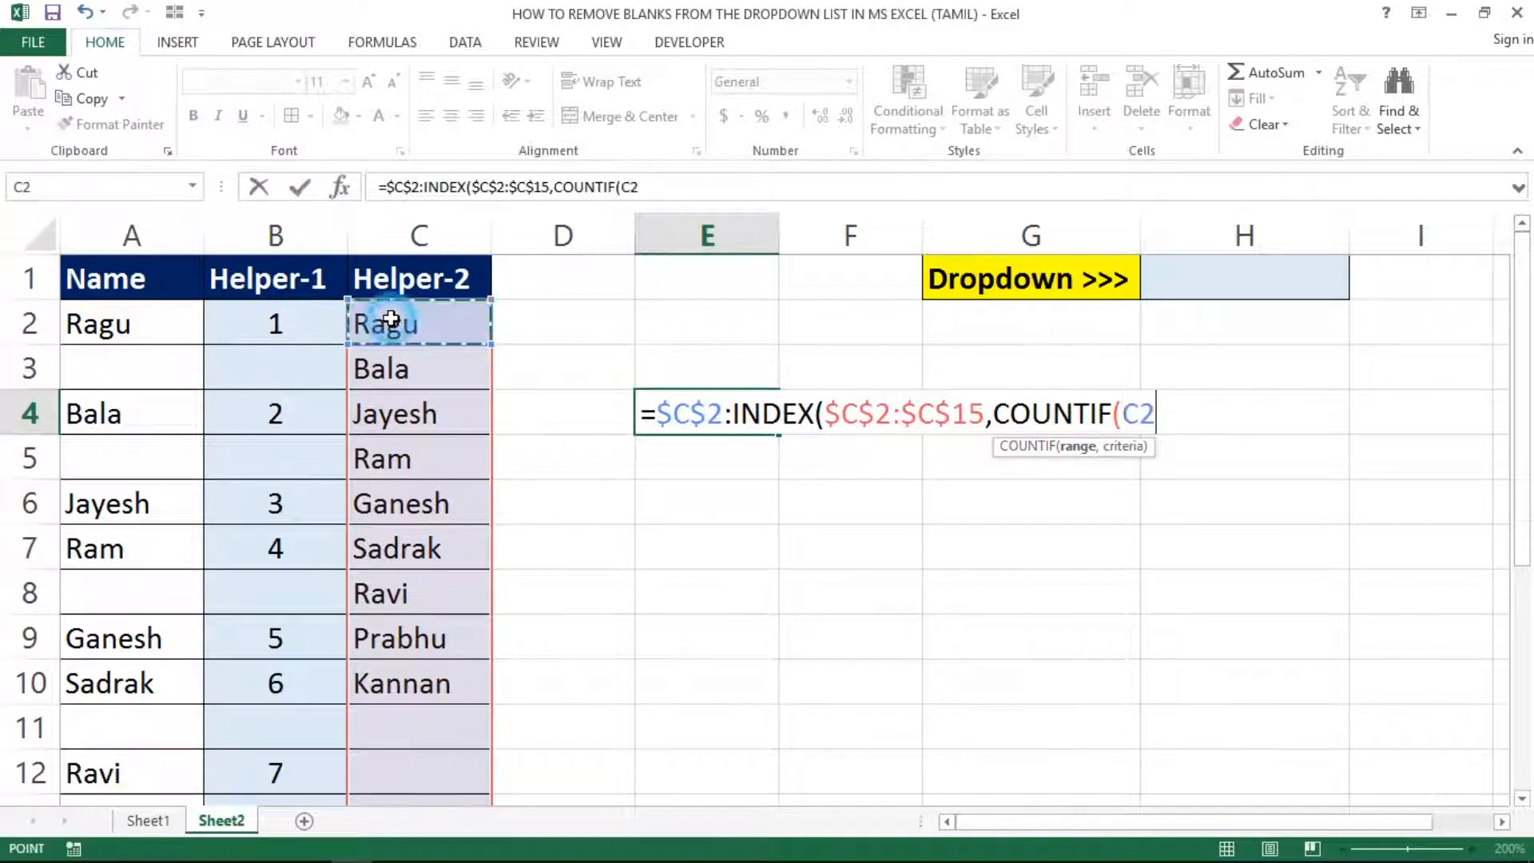
{"action": "key", "text": "ctrl+shift+Down"}
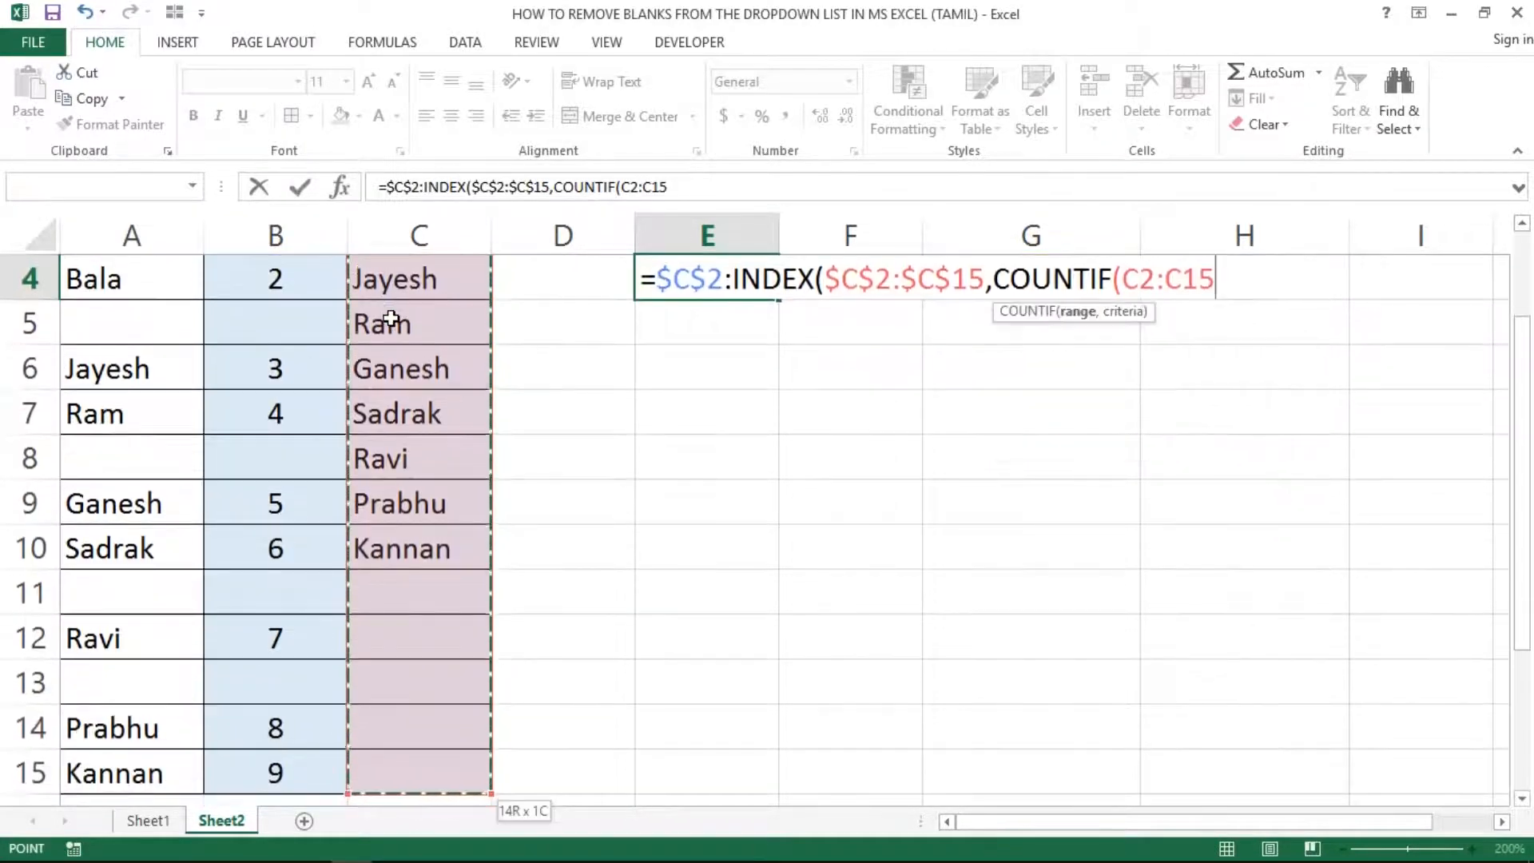
{"action": "key", "text": "F4"}
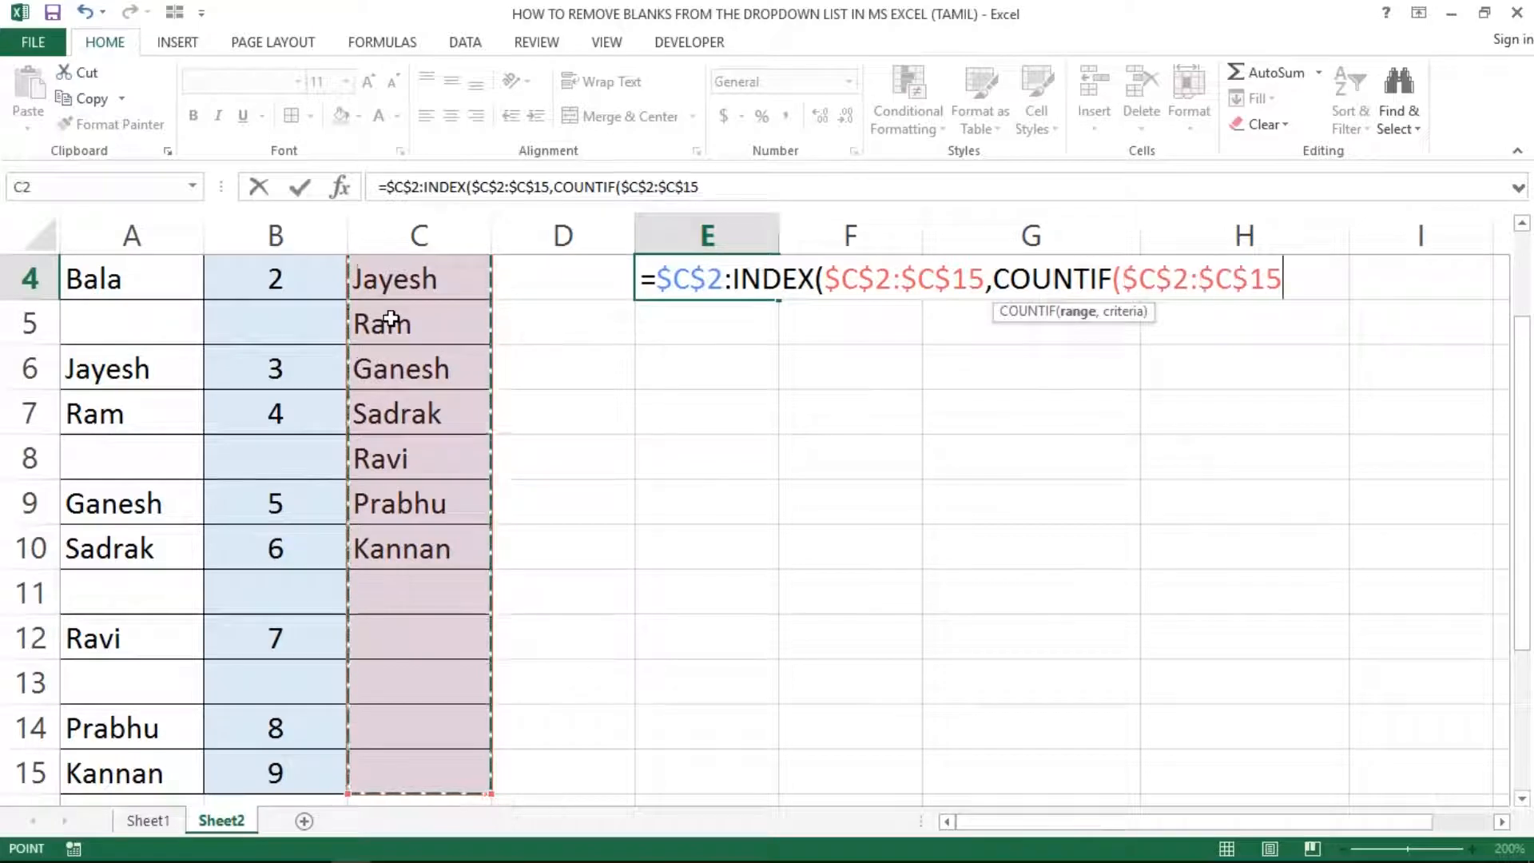
{"action": "type", "text": ","}
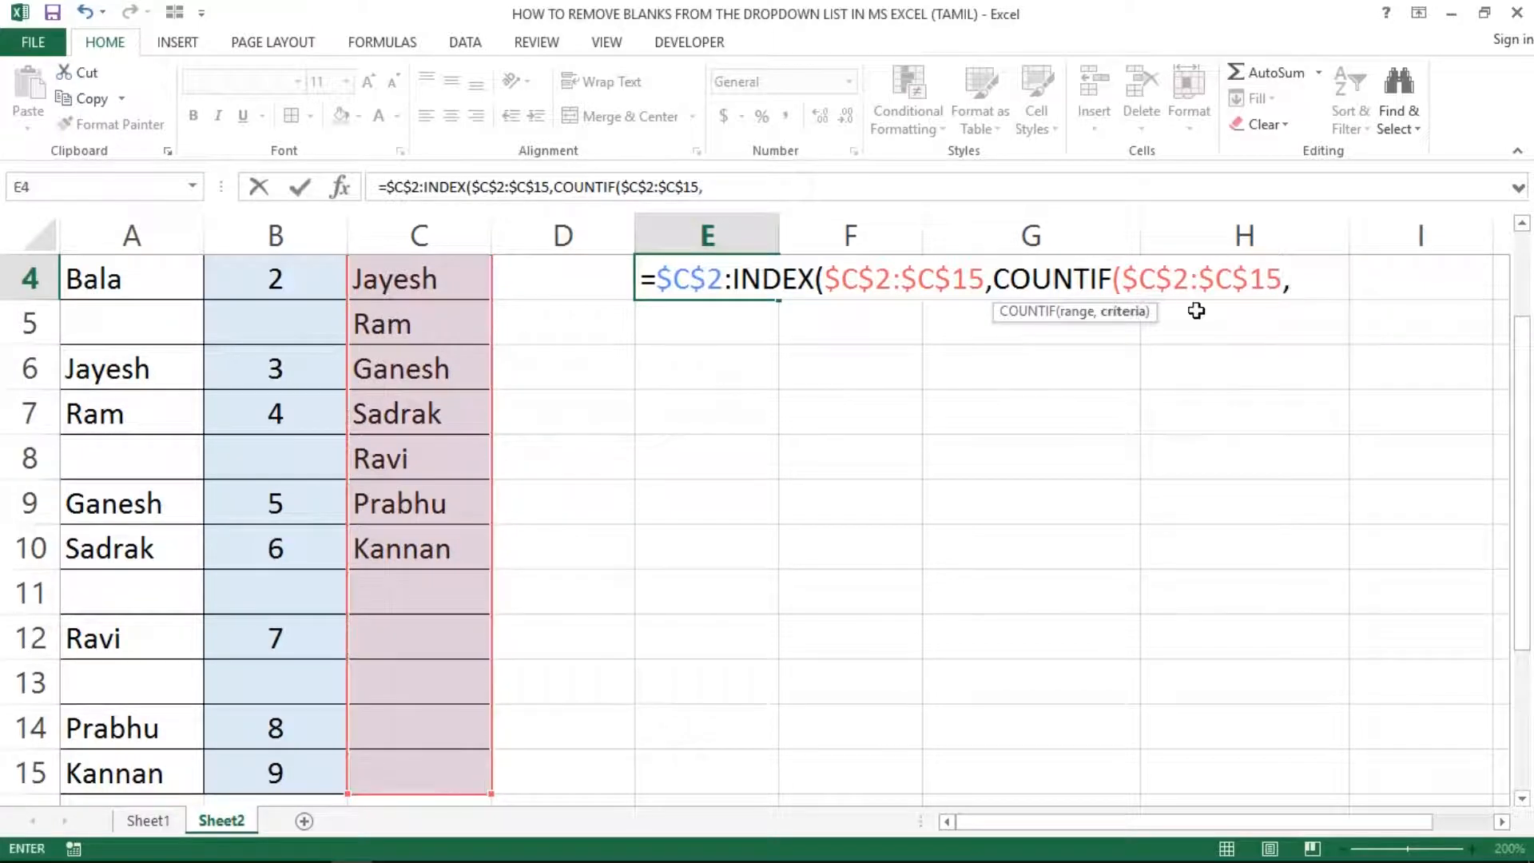
Step: Set the COUNTIF criteria to "?*" and close both functions in the E4 formula
{"action": "left_click_drag", "start_coordinate": [1521, 389], "coordinate": [1528, 295]}
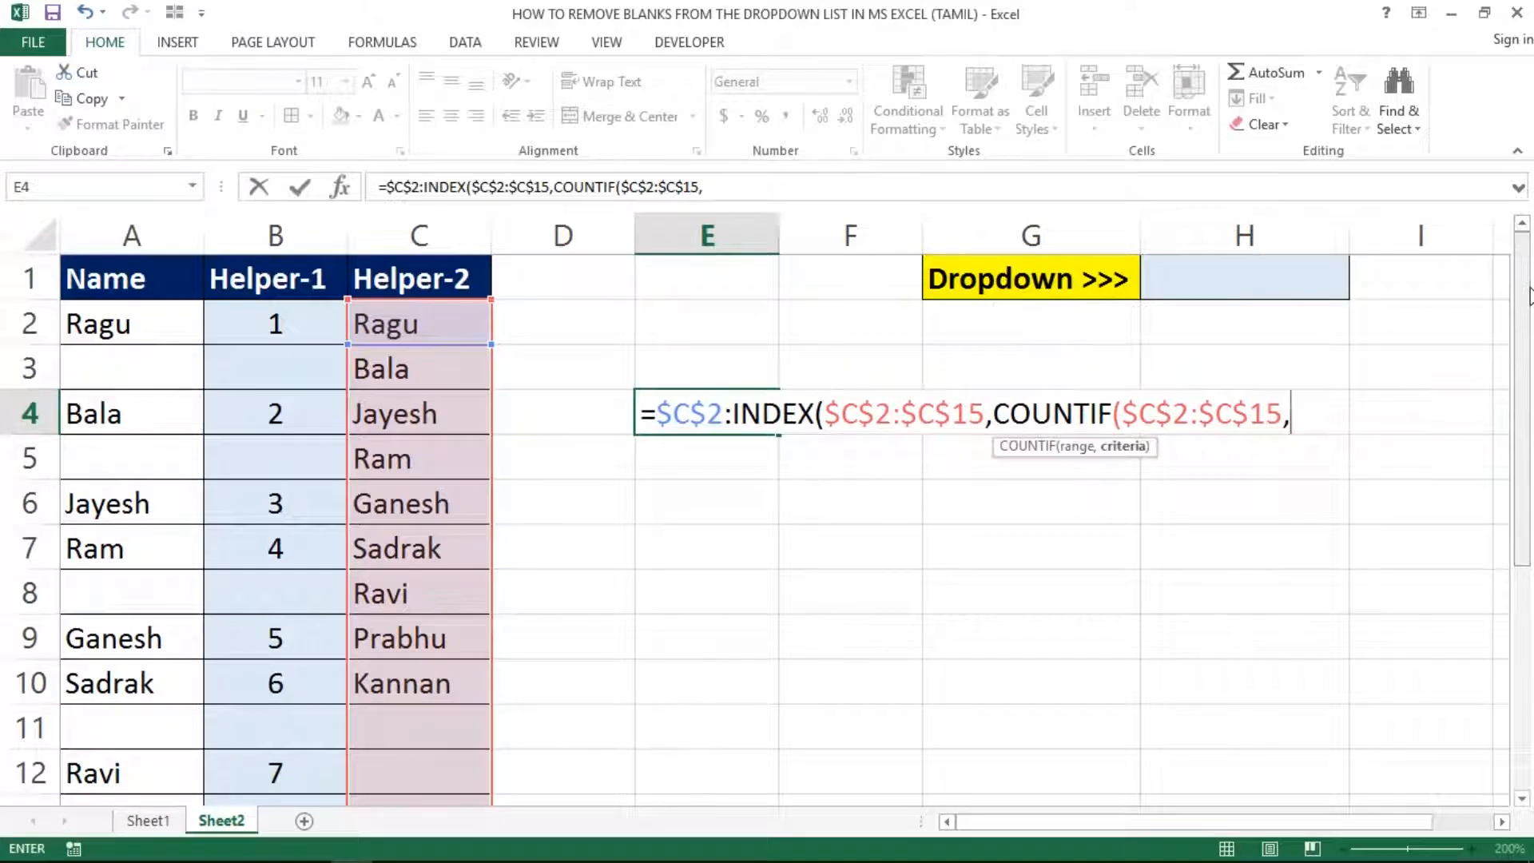
{"action": "type", "text": "\"?*\""}
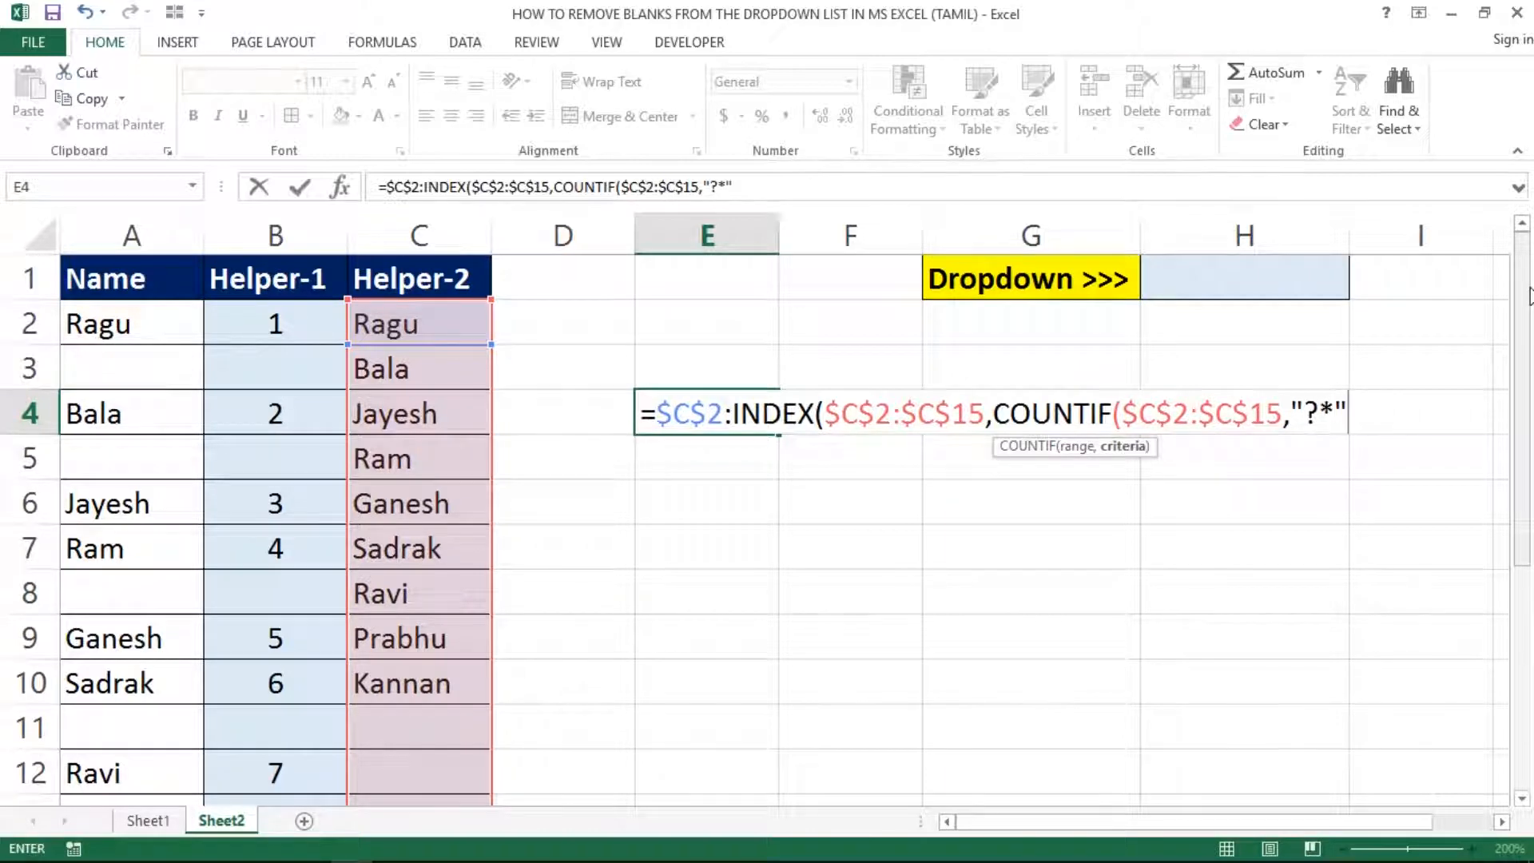
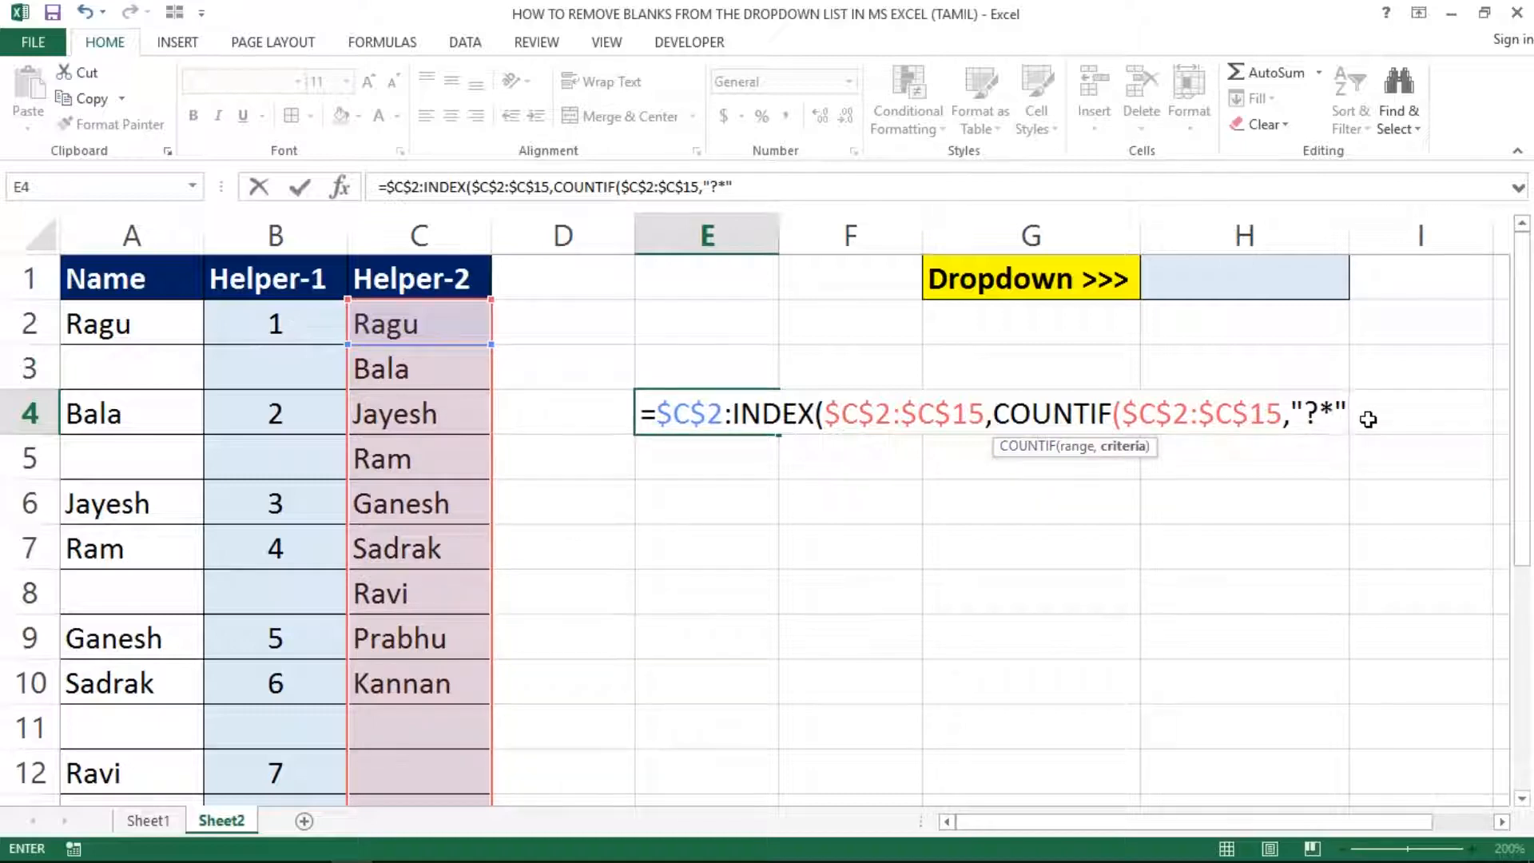
{"action": "type", "text": "))"}
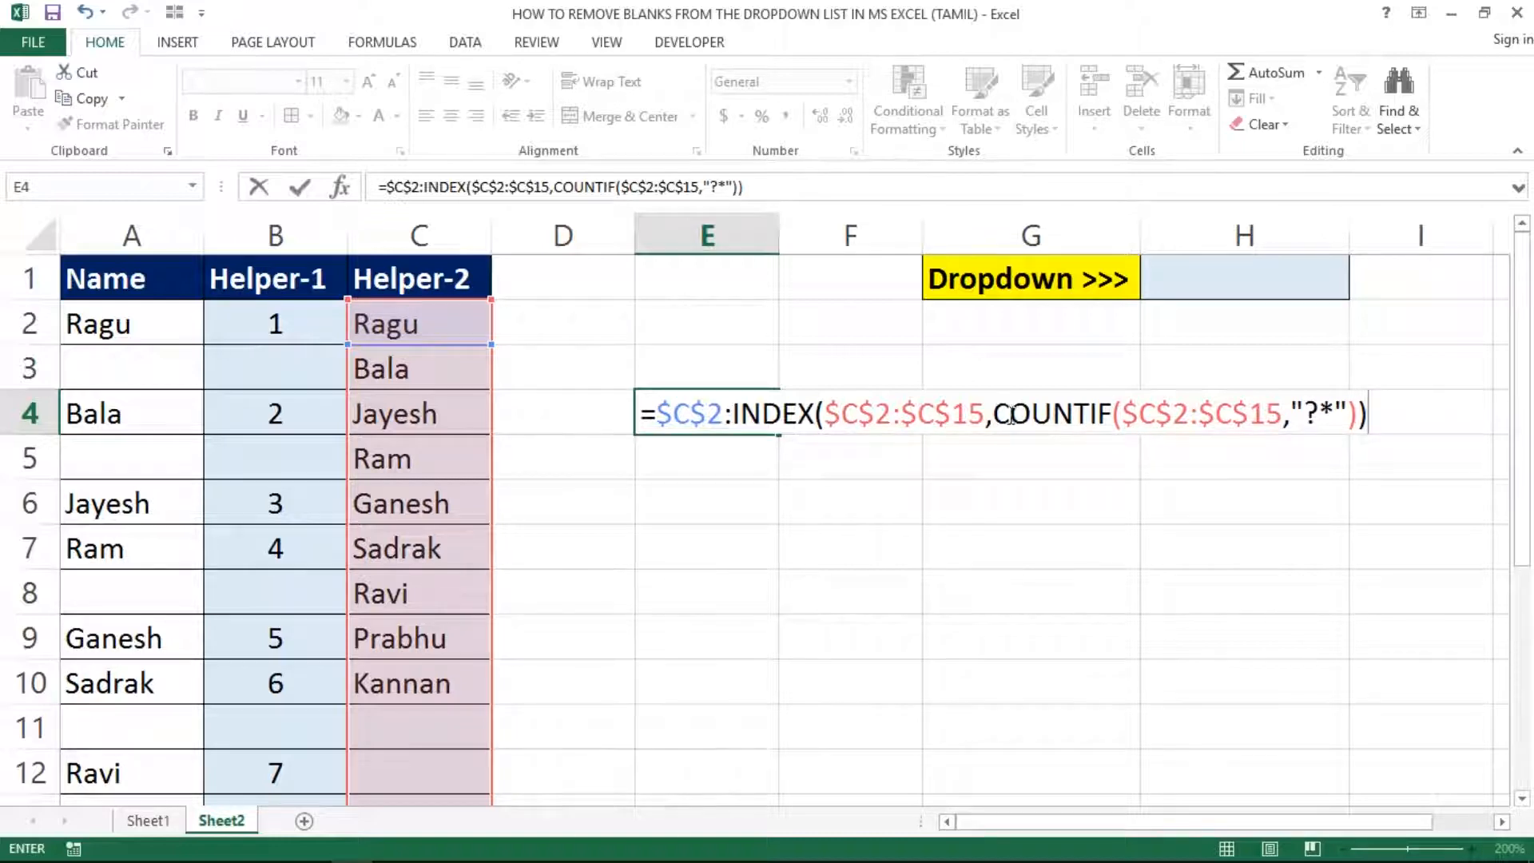
Step: Evaluate the COUNTIF part and the whole range expression of the E4 formula in place, restoring the formula after each check
{"action": "left_click_drag", "start_coordinate": [993, 413], "coordinate": [1361, 414]}
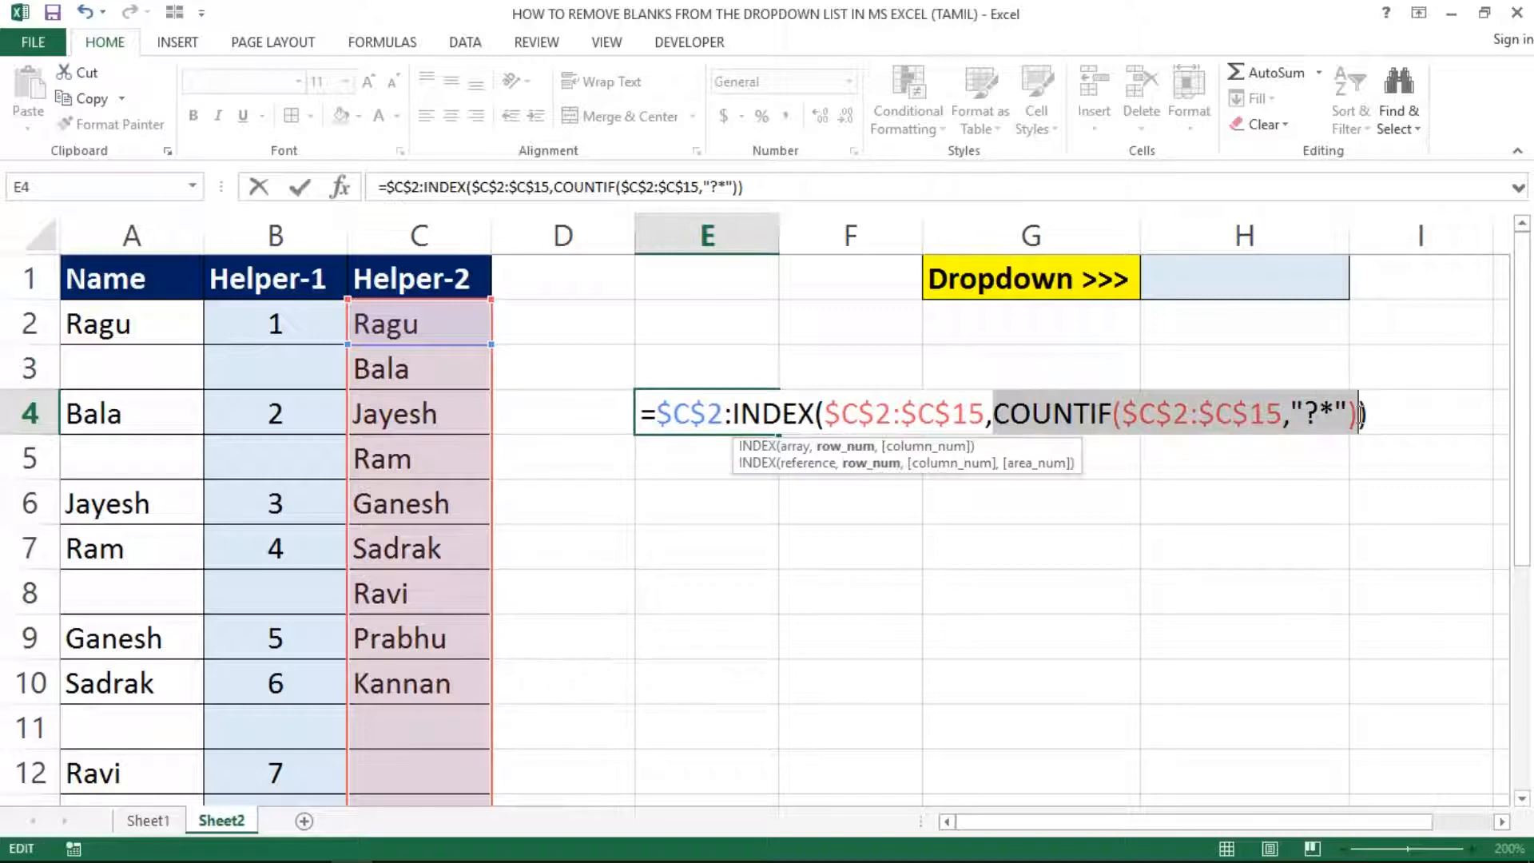
{"action": "key", "text": "F9"}
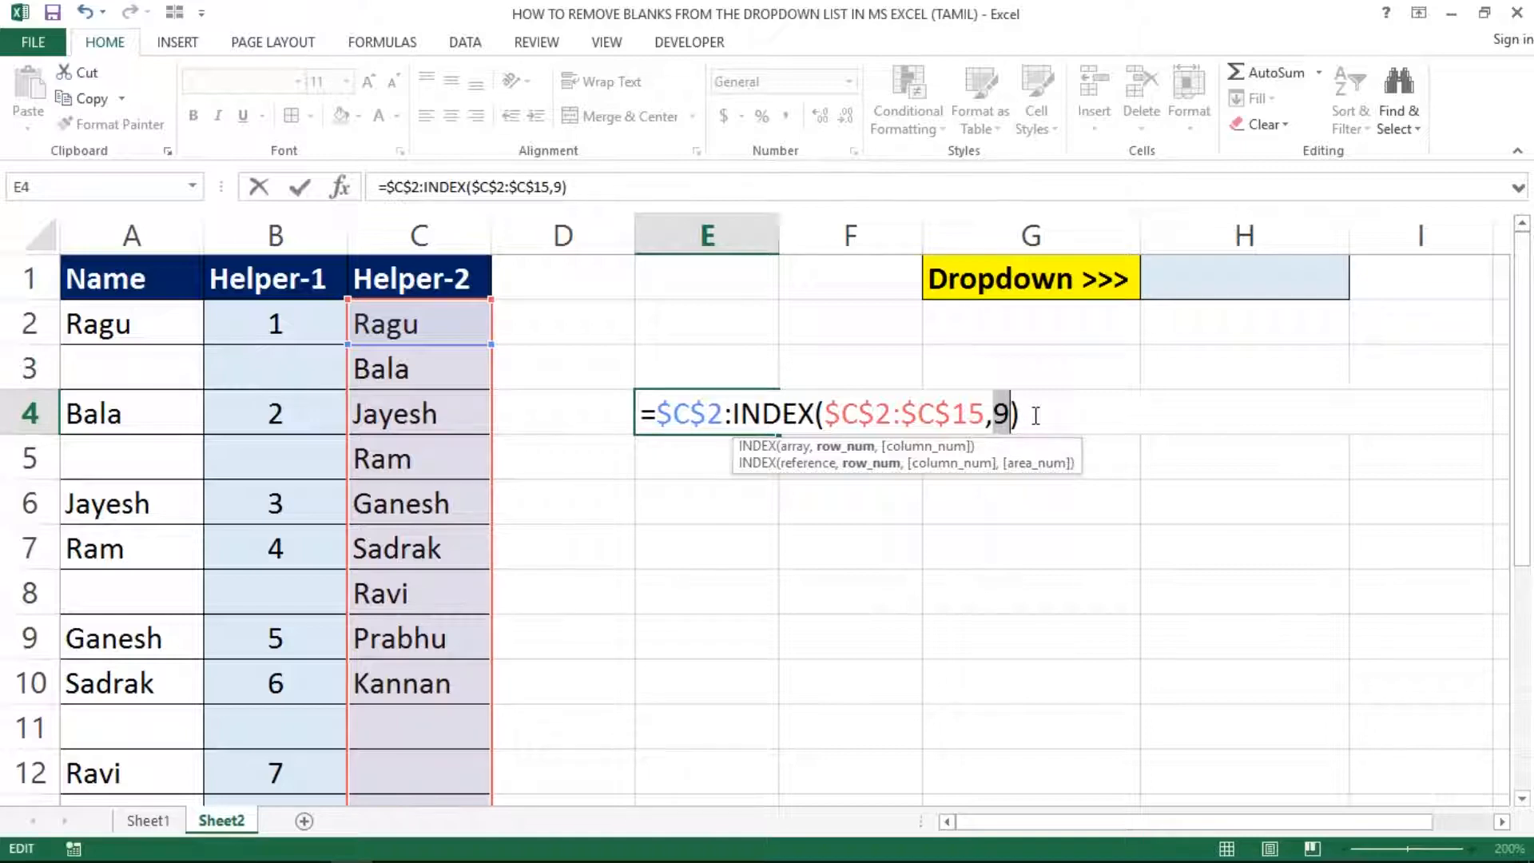
{"action": "key", "text": "ctrl+z"}
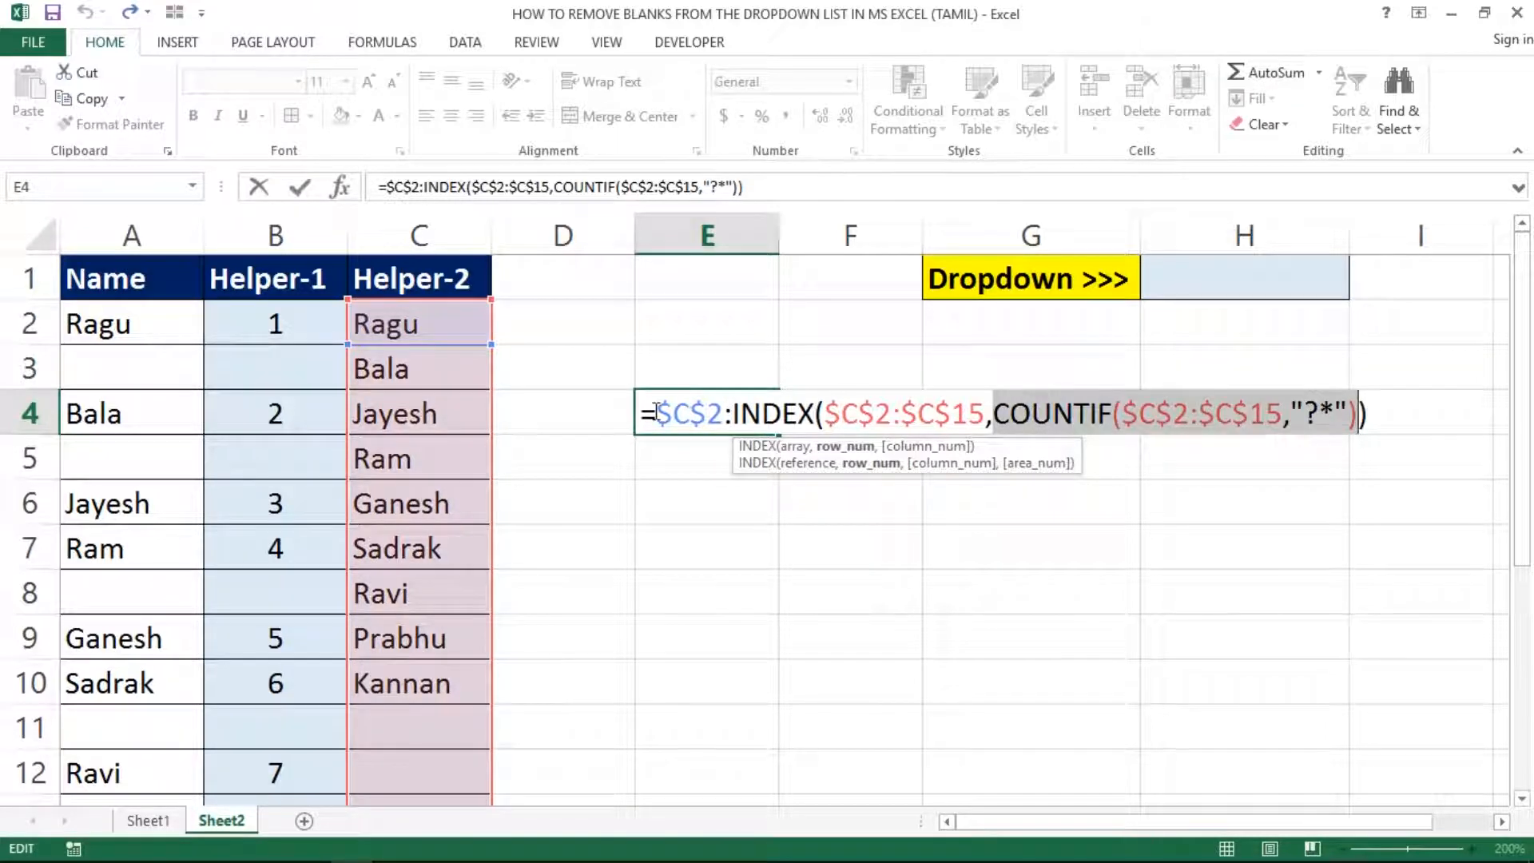
{"action": "left_click_drag", "start_coordinate": [656, 413], "coordinate": [1367, 430]}
{"action": "key", "text": "F9"}
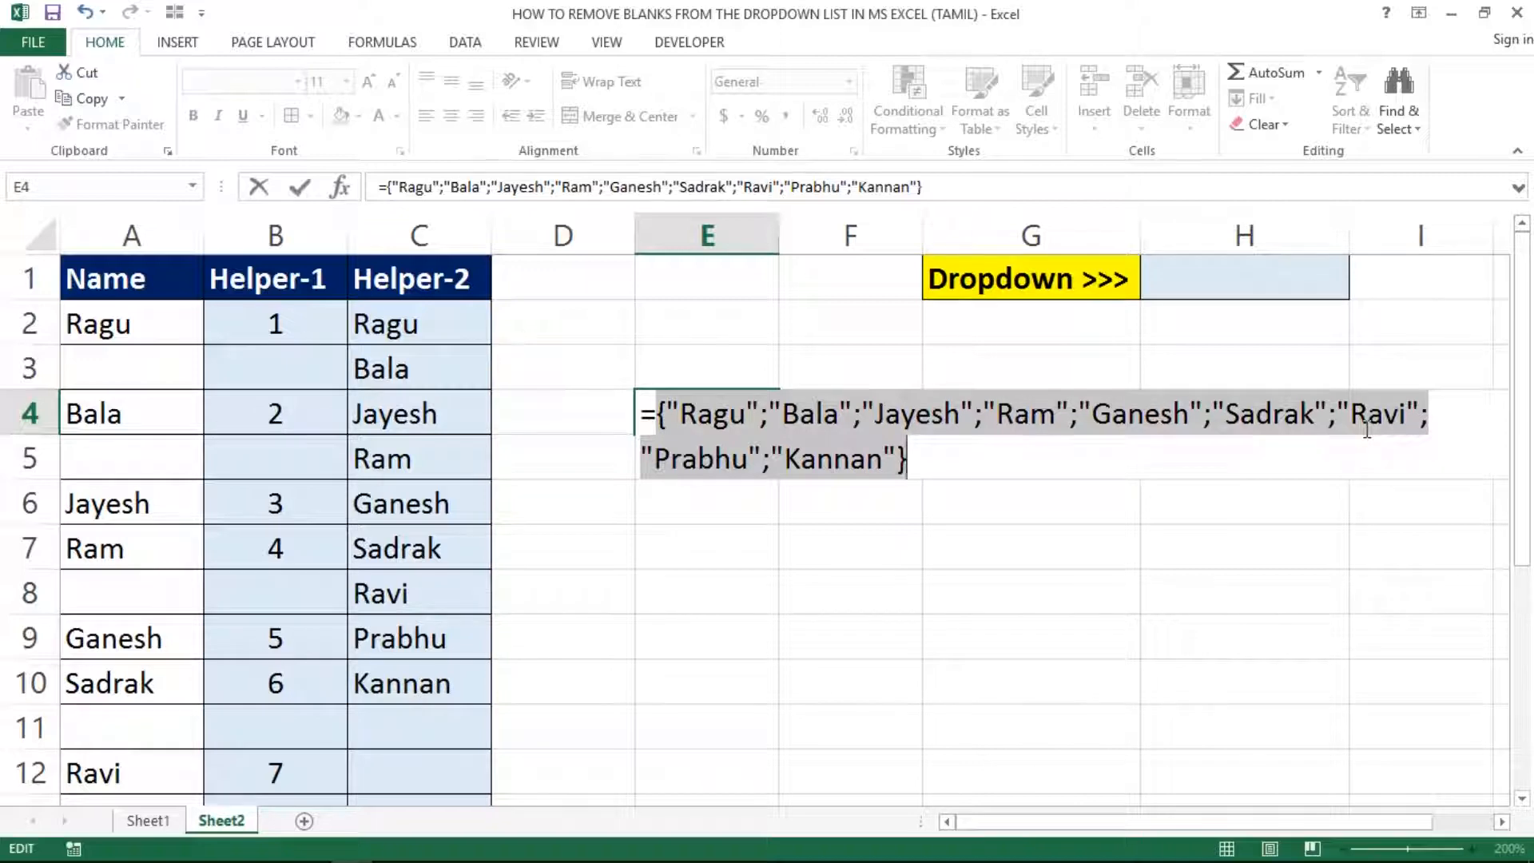
{"action": "key", "text": "ctrl+z"}
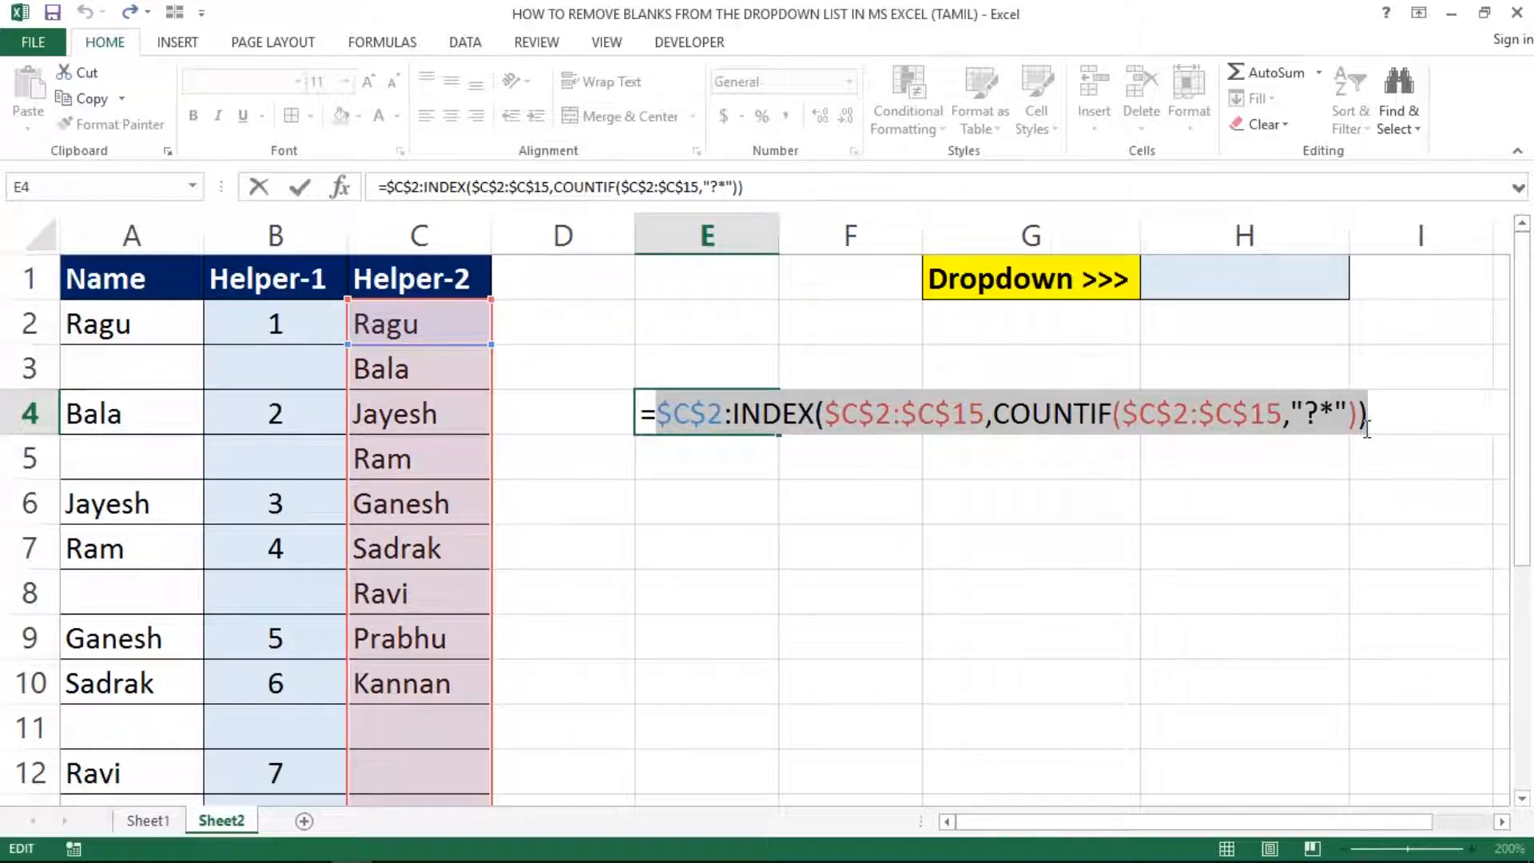
Step: Copy the entire formula text from E4, including the equals sign, and cancel the cell entry
{"action": "left_click", "coordinate": [1367, 430]}
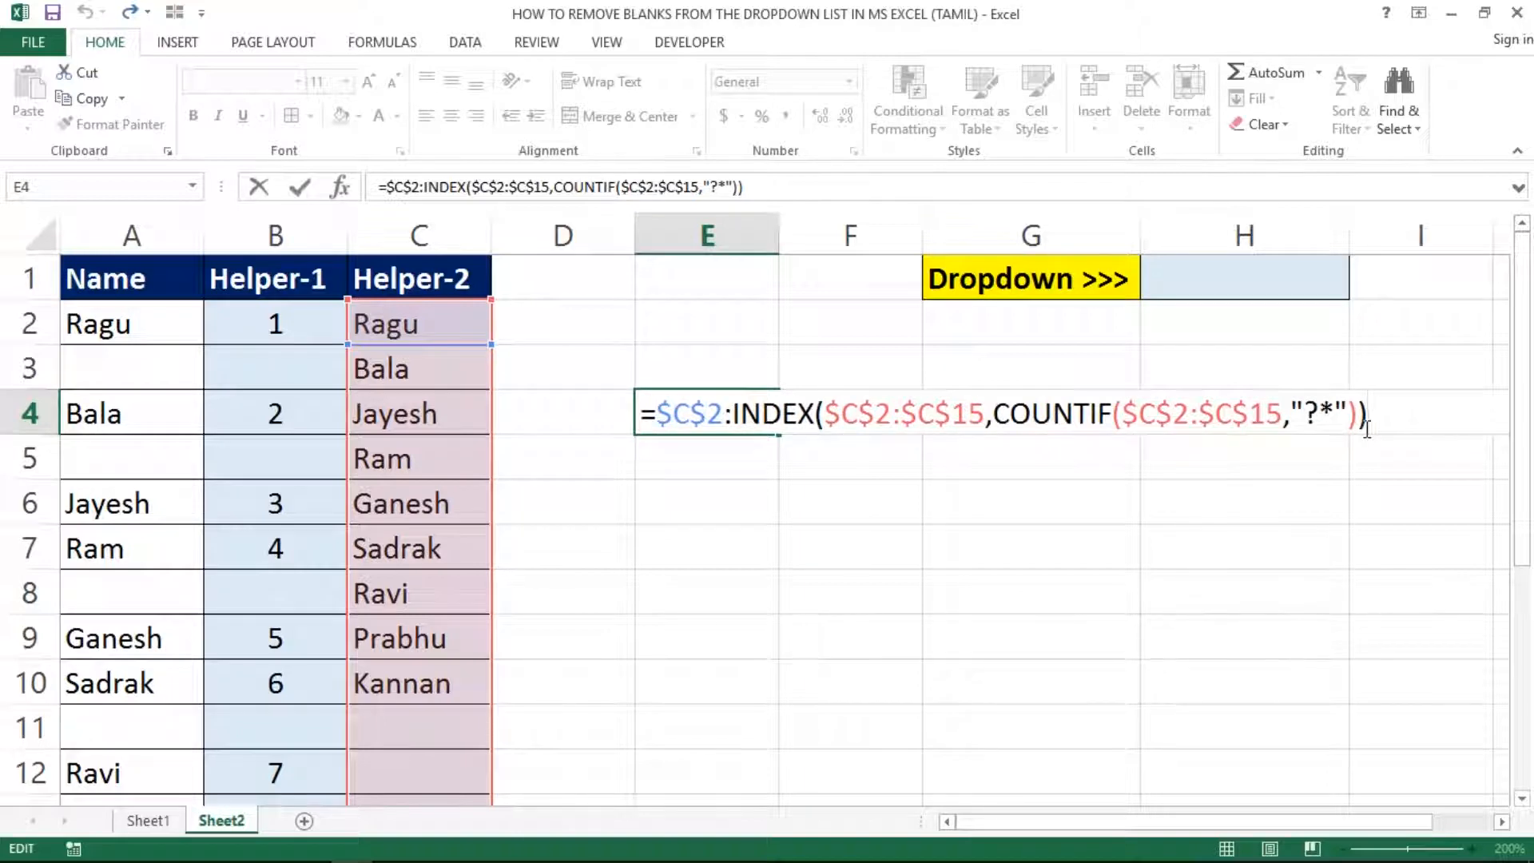
{"action": "key", "text": "shift+Left"}
{"action": "key", "text": "shift+Left"}
{"action": "key", "text": "shift+Left"}
{"action": "key", "text": "shift+Left"}
{"action": "key", "text": "shift+Left"}
{"action": "key", "text": "shift+Left"}
{"action": "key", "text": "shift+Left"}
{"action": "key", "text": "shift+Left"}
{"action": "key", "text": "shift+Left"}
{"action": "key", "text": "shift+Left"}
{"action": "key", "text": "shift+Left"}
{"action": "key", "text": "shift+Left"}
{"action": "key", "text": "shift+Left"}
{"action": "key", "text": "shift+Left"}
{"action": "key", "text": "shift+Left"}
{"action": "key", "text": "shift+Left"}
{"action": "key", "text": "shift+Left"}
{"action": "key", "text": "shift+Left"}
{"action": "key", "text": "shift+Left"}
{"action": "key", "text": "shift+Left"}
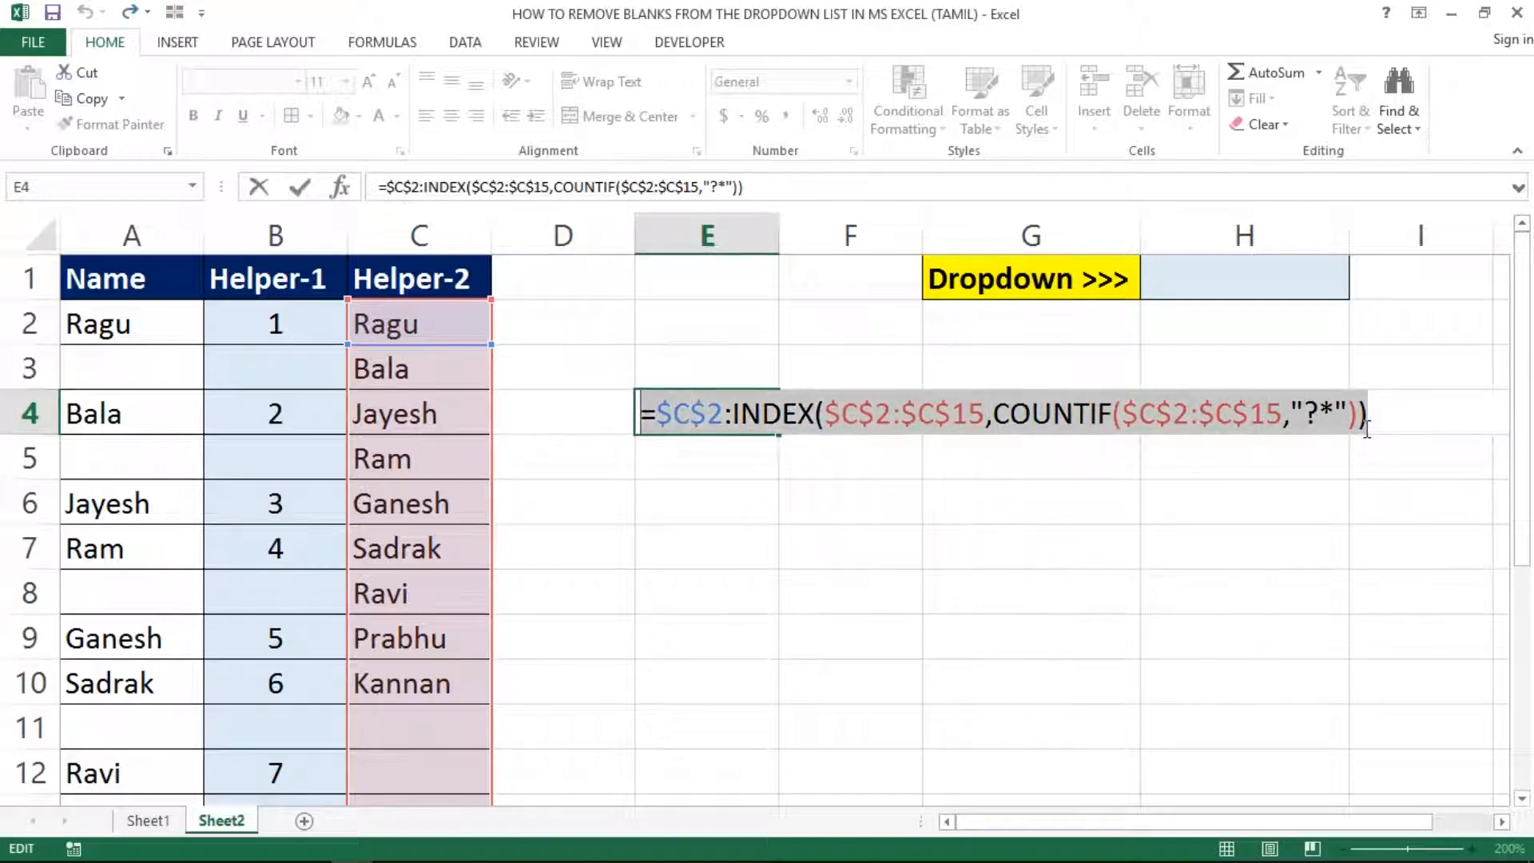
{"action": "key", "text": "ctrl+c"}
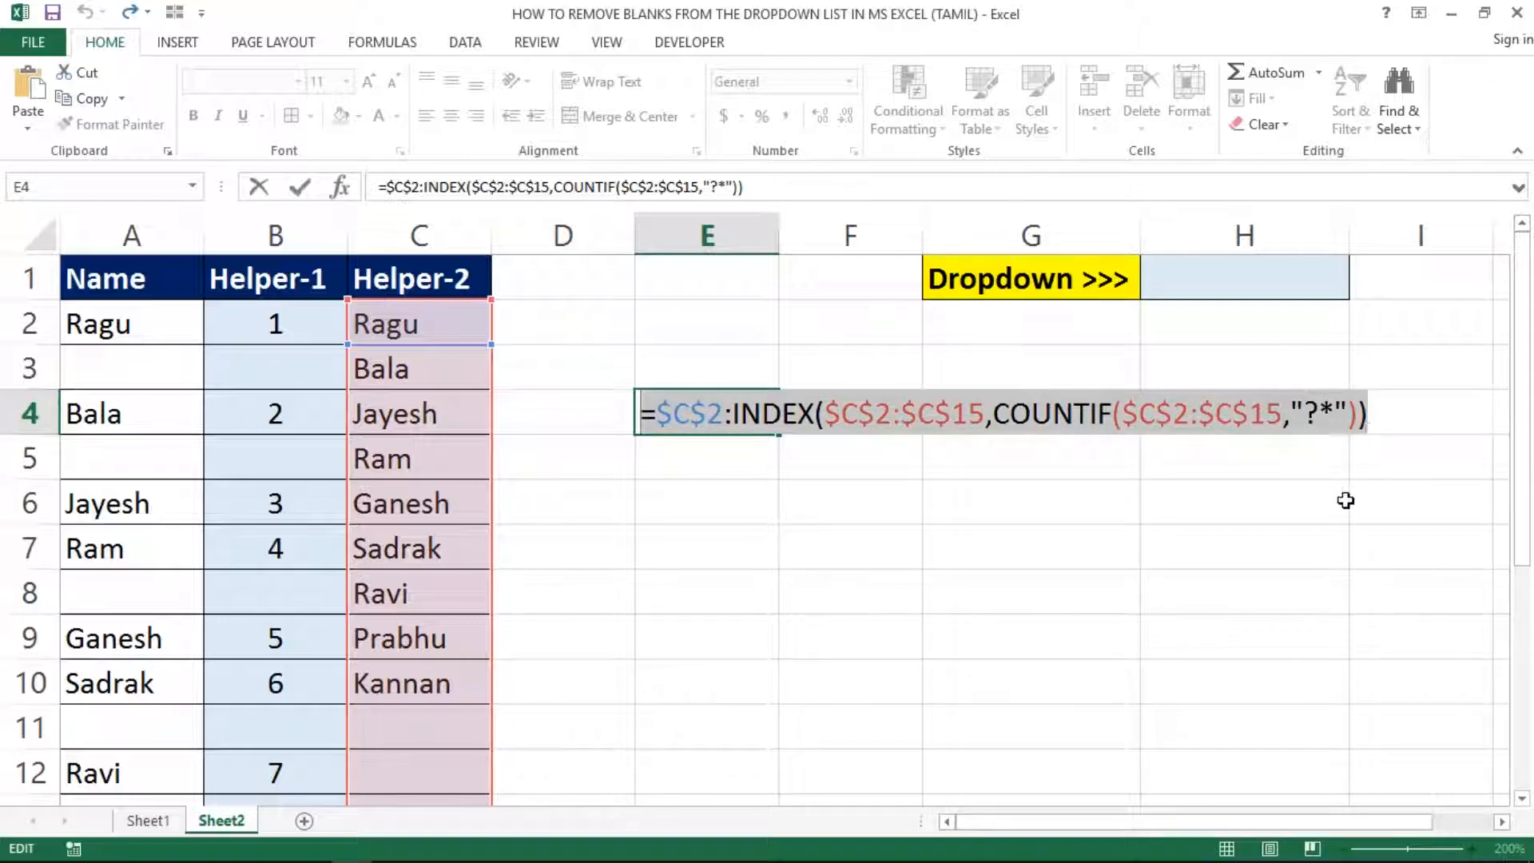
{"action": "key", "text": "Escape"}
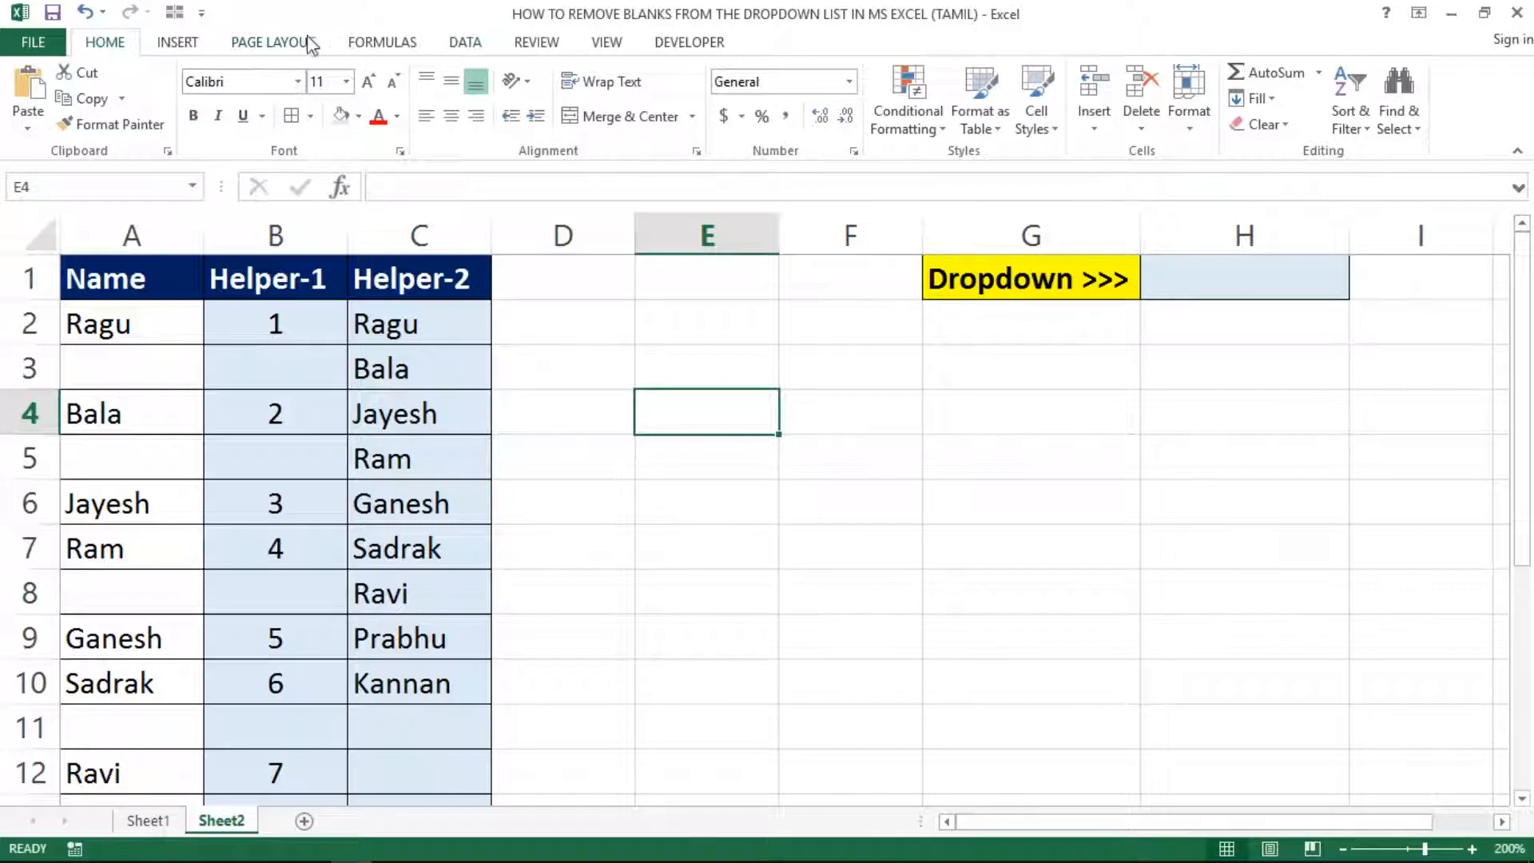
Step: Delete the existing defined name NewNameList from the workbook
{"action": "left_click", "coordinate": [358, 42]}
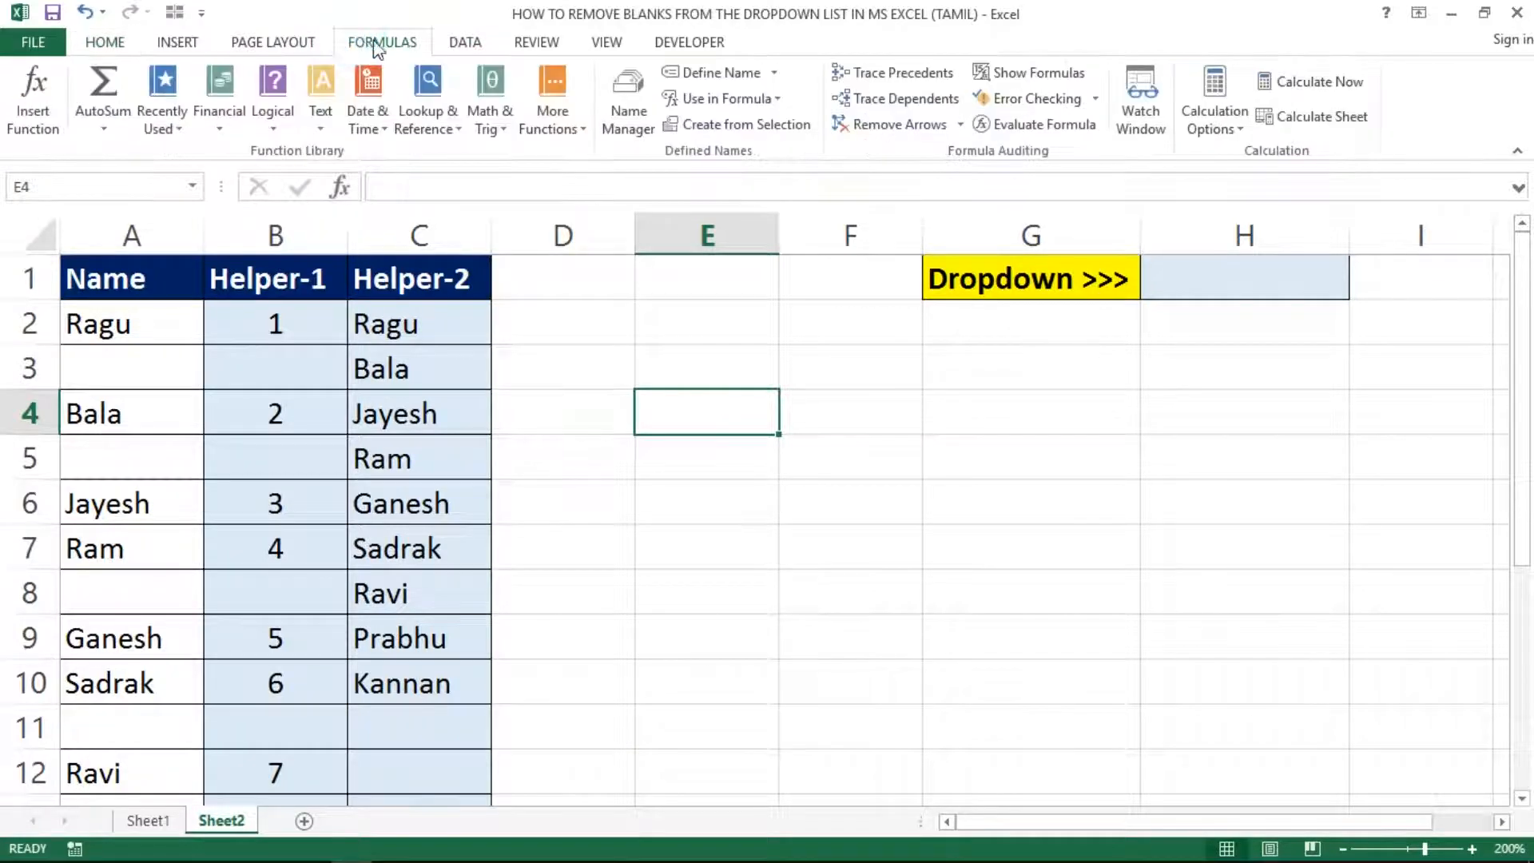
{"action": "left_click", "coordinate": [630, 120]}
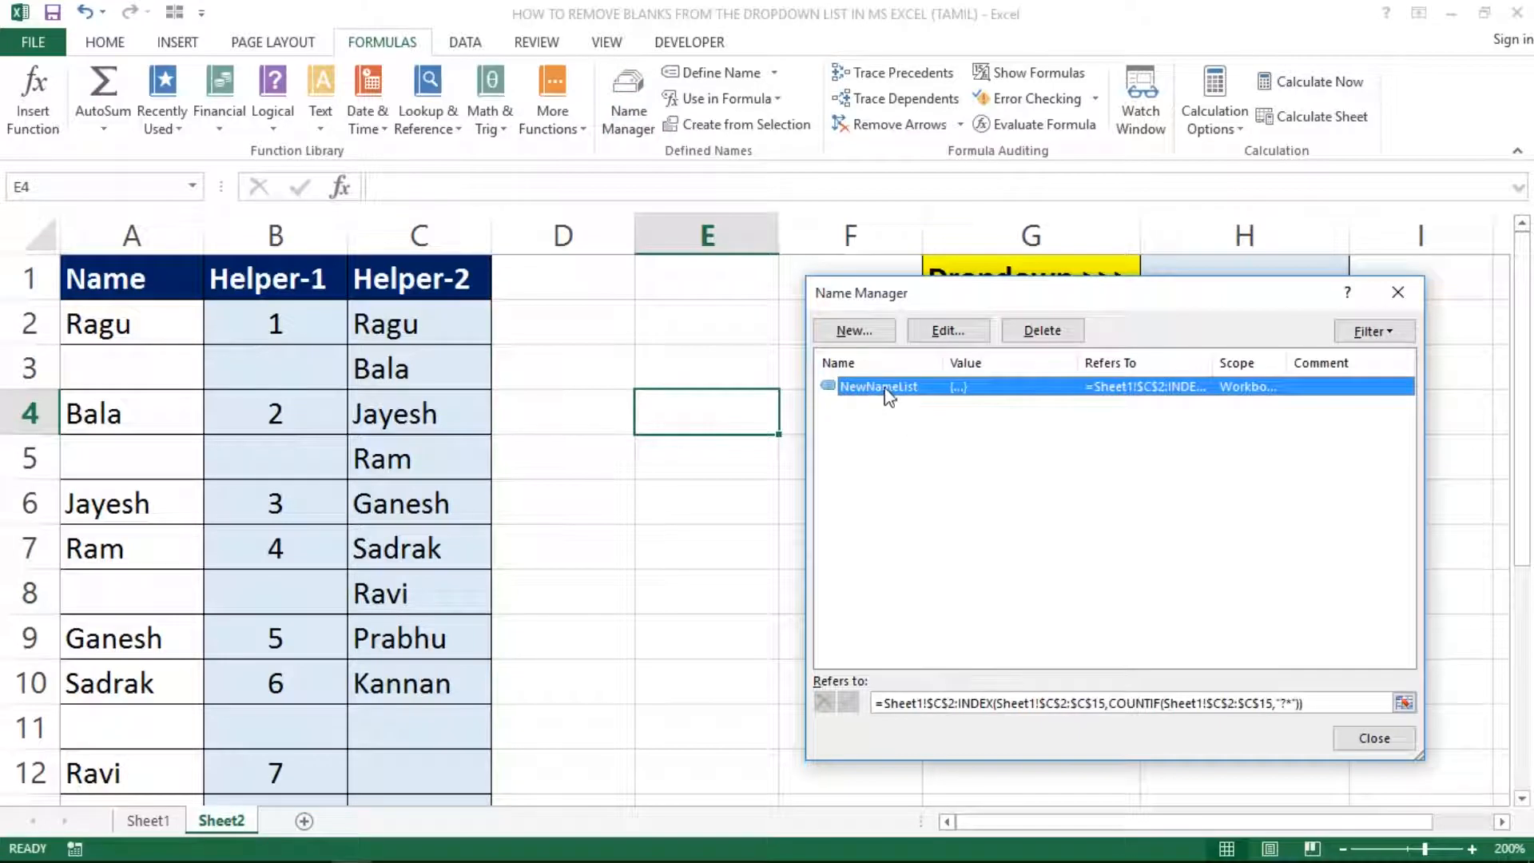
{"action": "left_click", "coordinate": [1041, 330]}
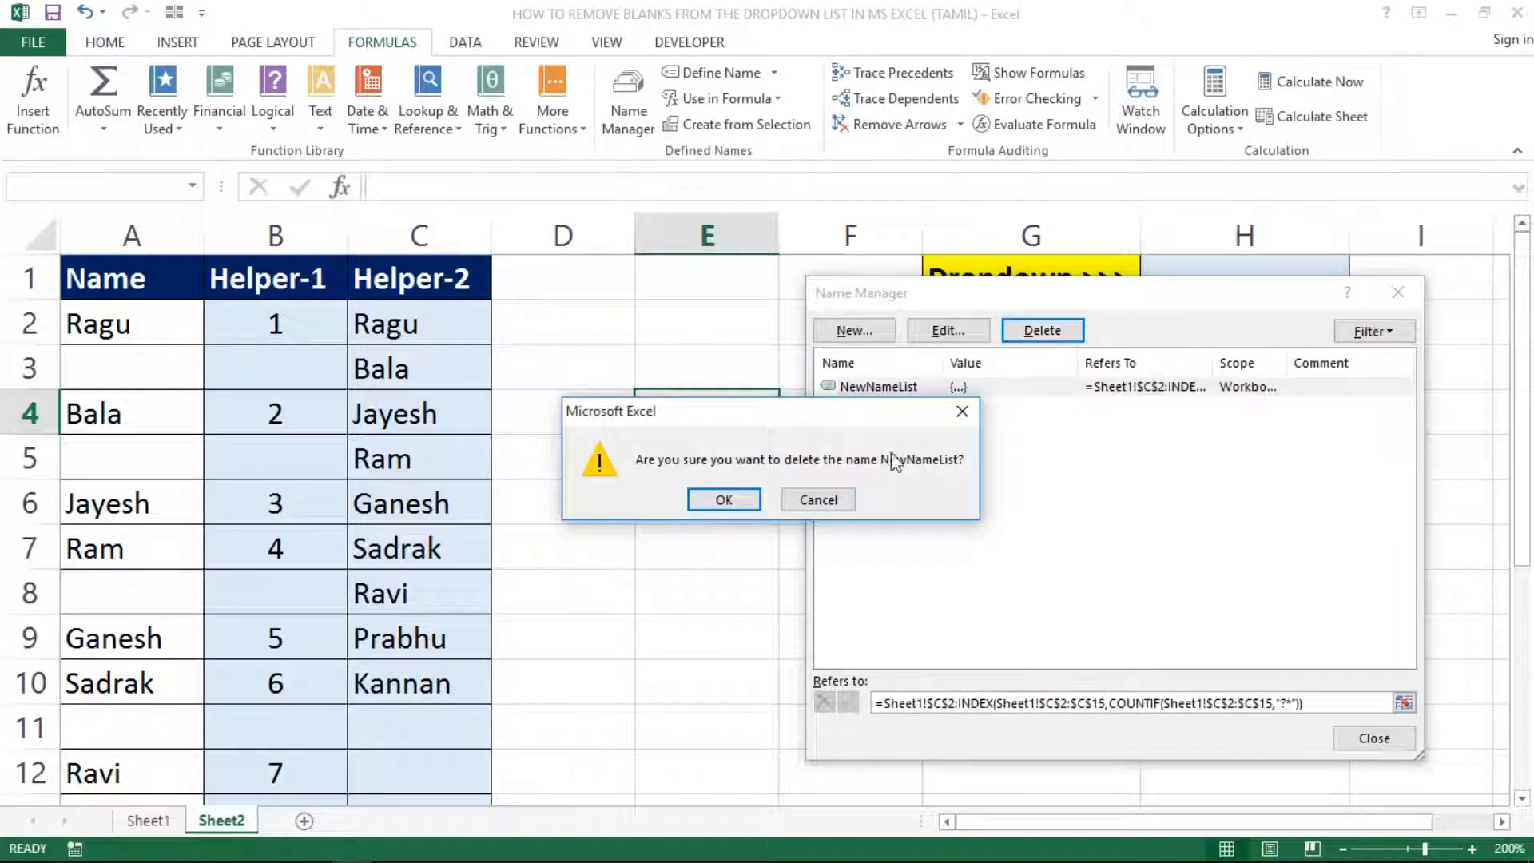
{"action": "left_click", "coordinate": [708, 501]}
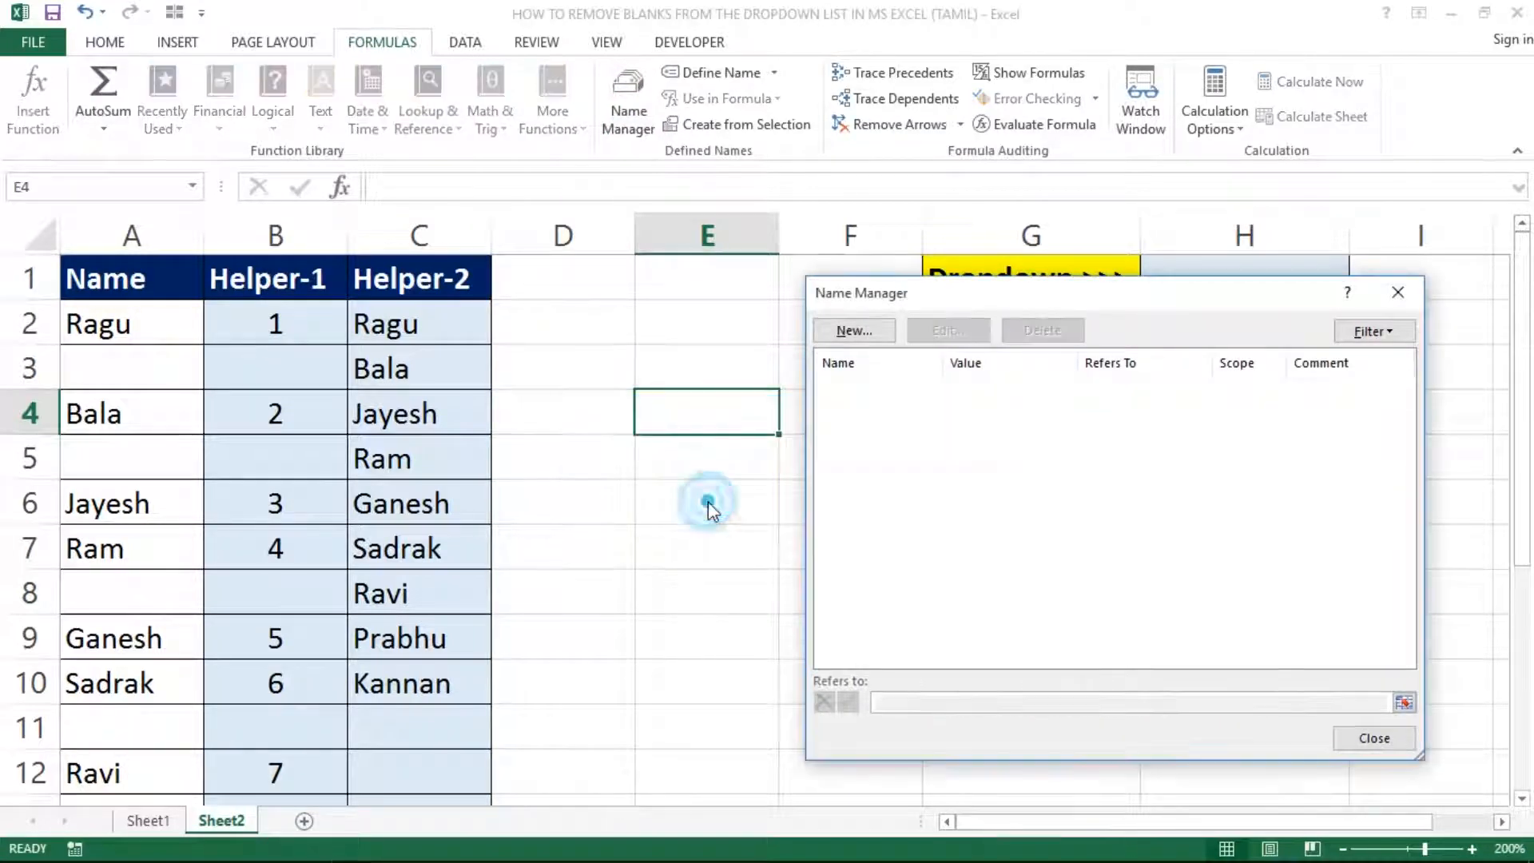
Step: Define a workbook-scoped name NameList that refers to the copied formula =$C$2:INDEX($C$2:$C$15,COUNTIF($C$2:$C$15,"?*"))
{"action": "left_click", "coordinate": [866, 327]}
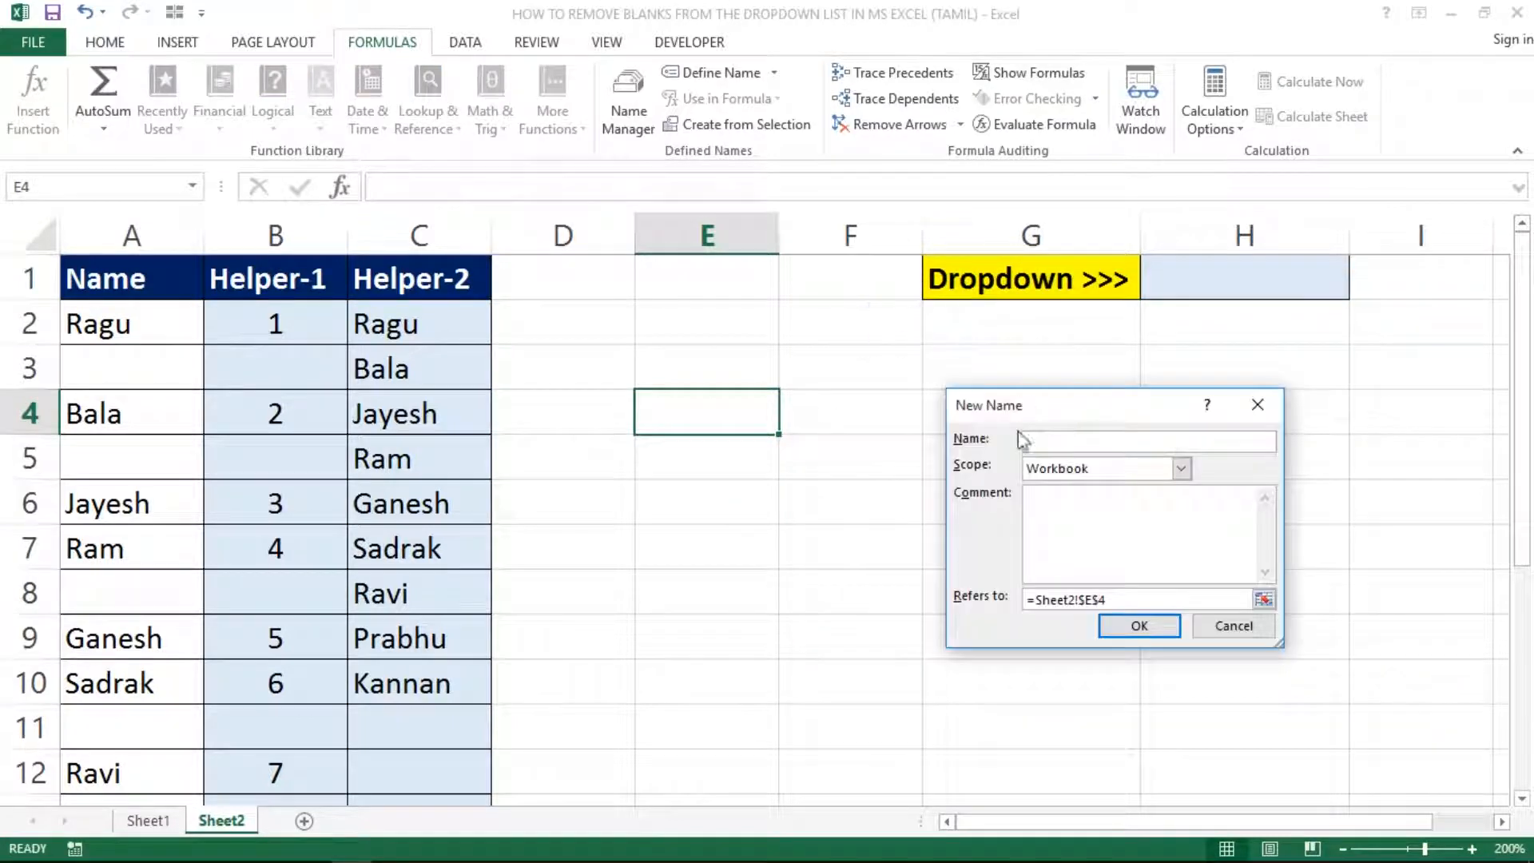
{"action": "left_click_drag", "start_coordinate": [1052, 409], "coordinate": [703, 332]}
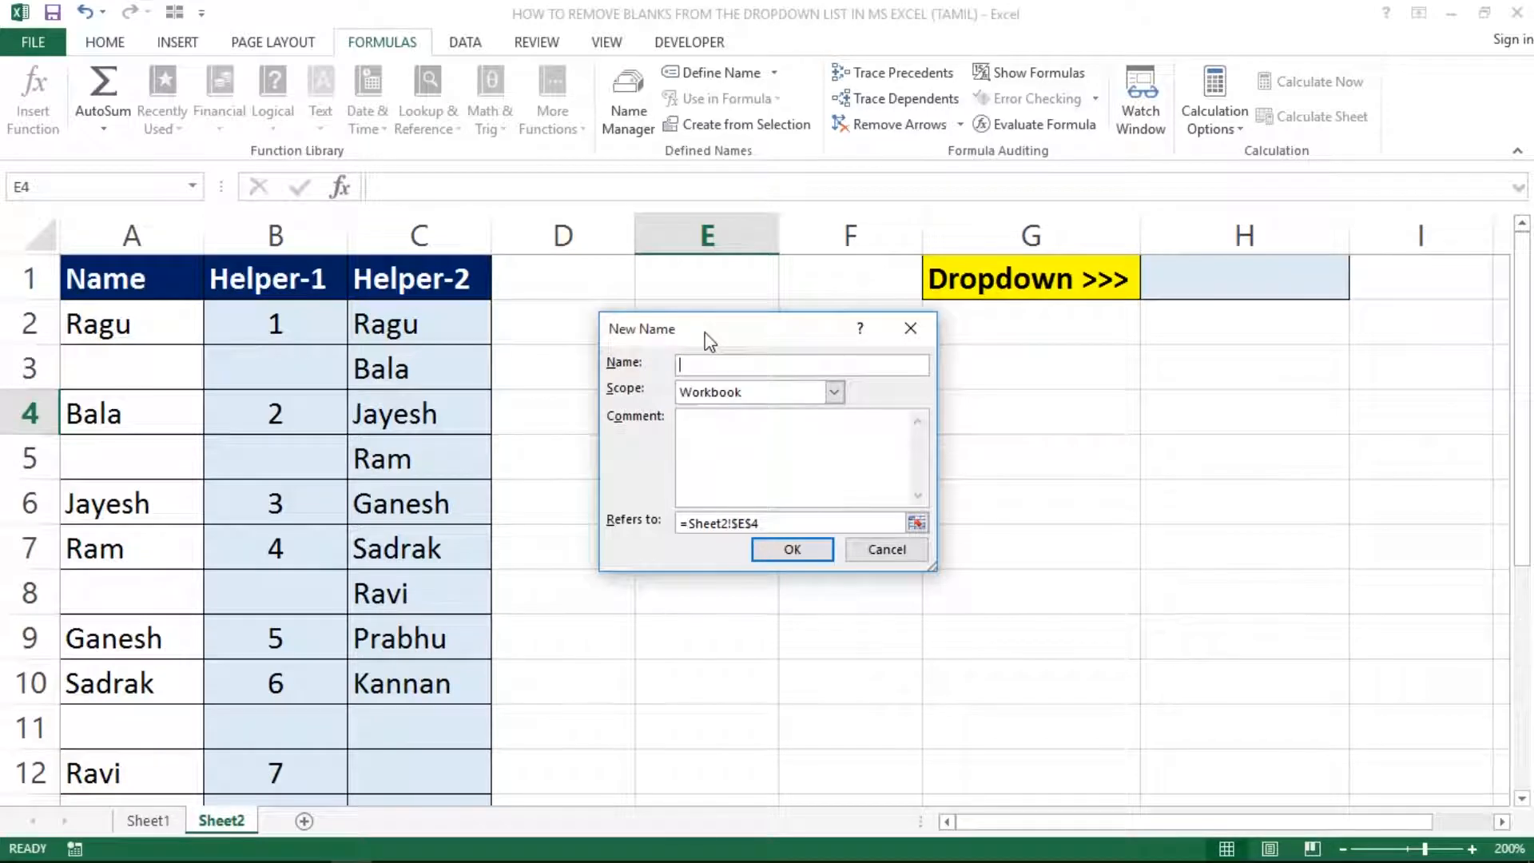
{"action": "type", "text": "NameList"}
{"action": "left_click", "coordinate": [793, 524]}
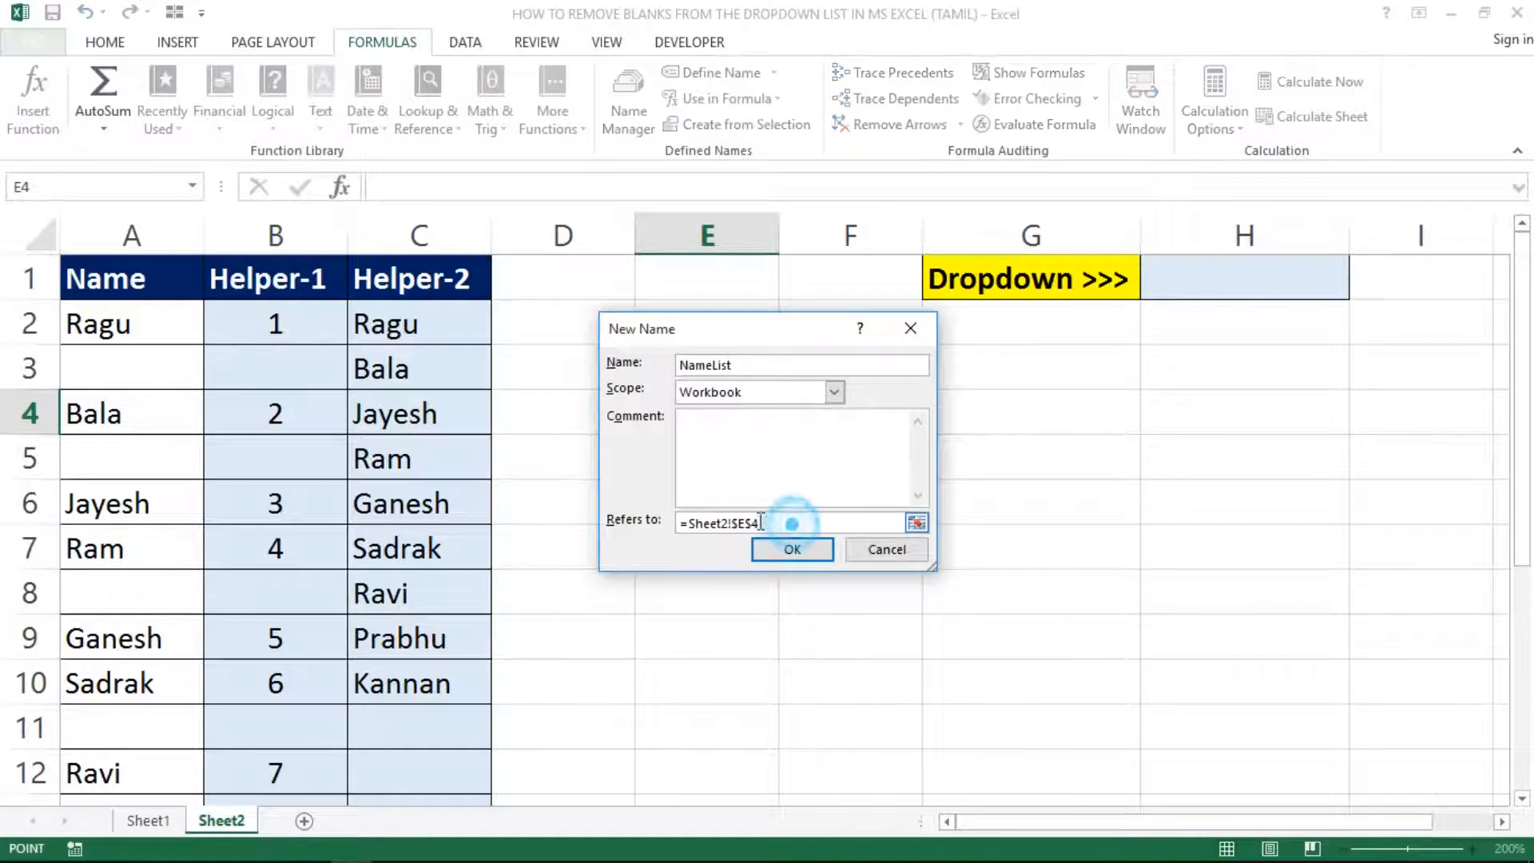
{"action": "left_click_drag", "start_coordinate": [793, 524], "coordinate": [643, 518]}
{"action": "key", "text": "ctrl+v"}
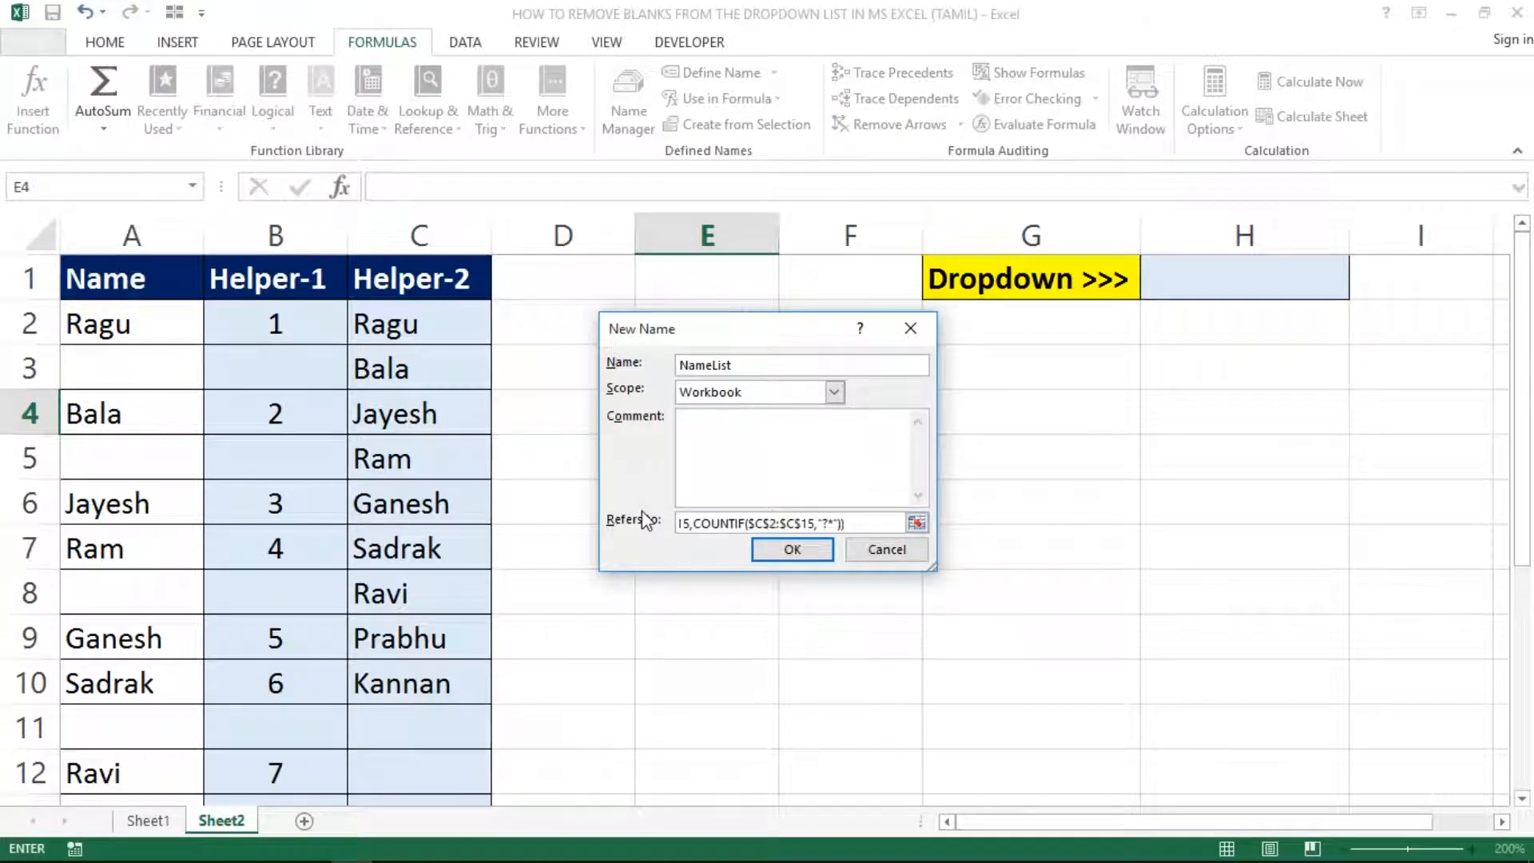
{"action": "left_click", "coordinate": [792, 549]}
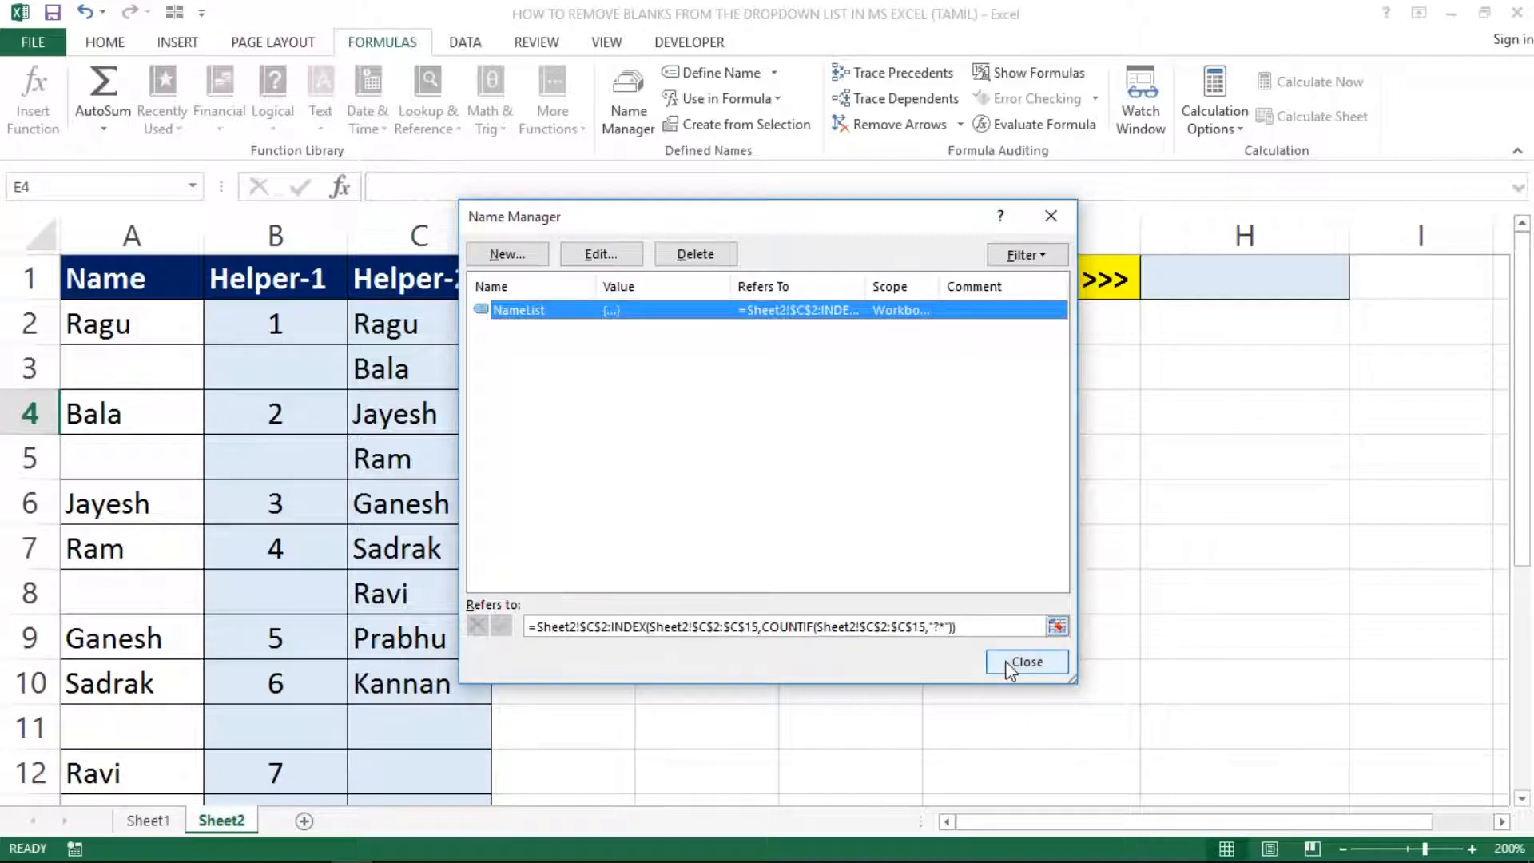
{"action": "left_click", "coordinate": [1027, 661]}
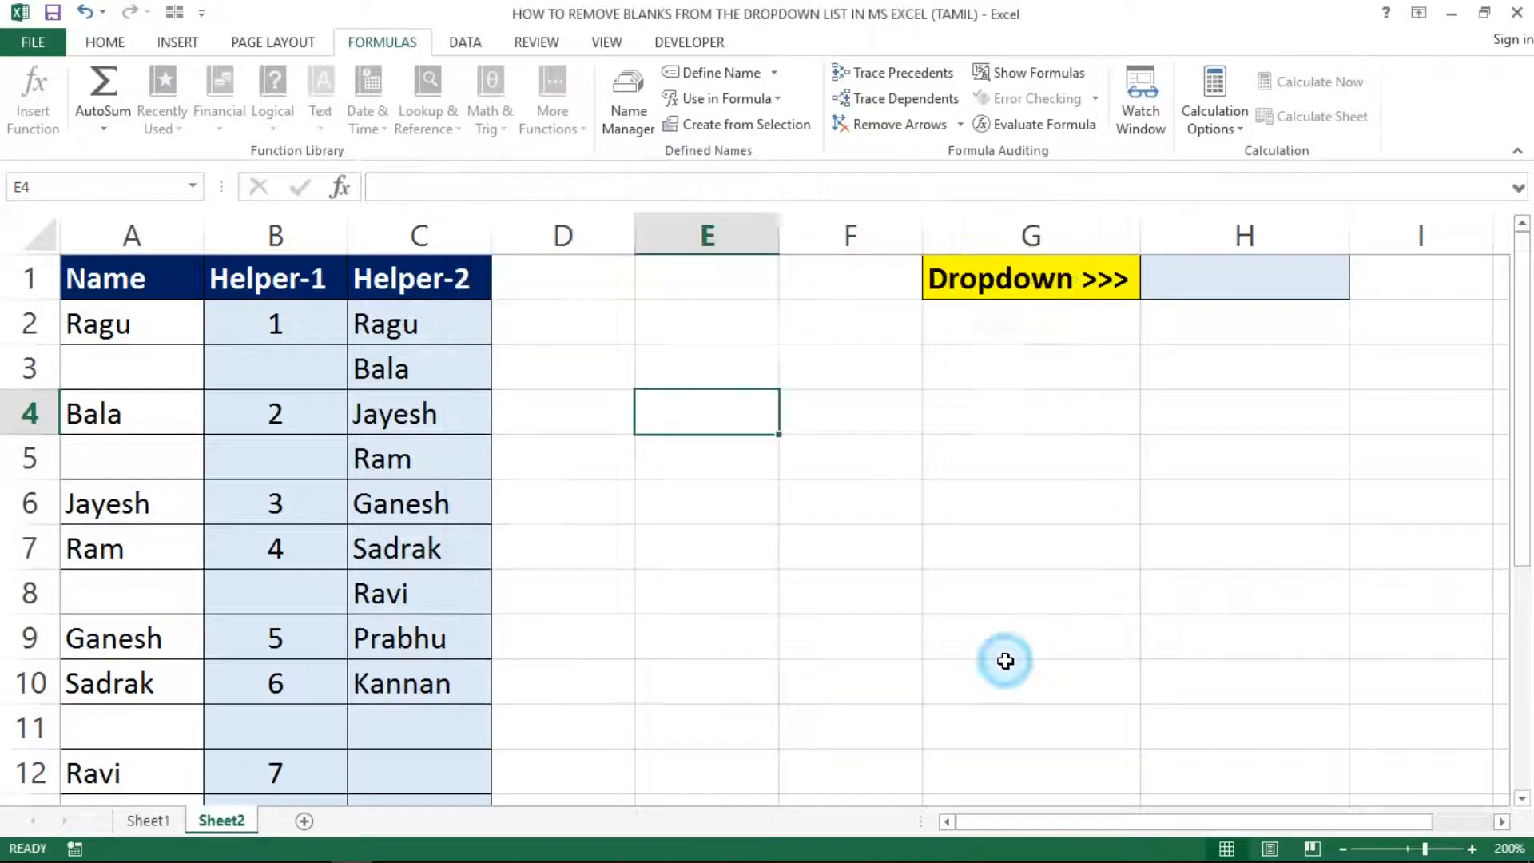
Step: Check the dropdown list in H1 for blank entries without choosing an item
{"action": "left_click", "coordinate": [1222, 266]}
{"action": "left_click", "coordinate": [1359, 288]}
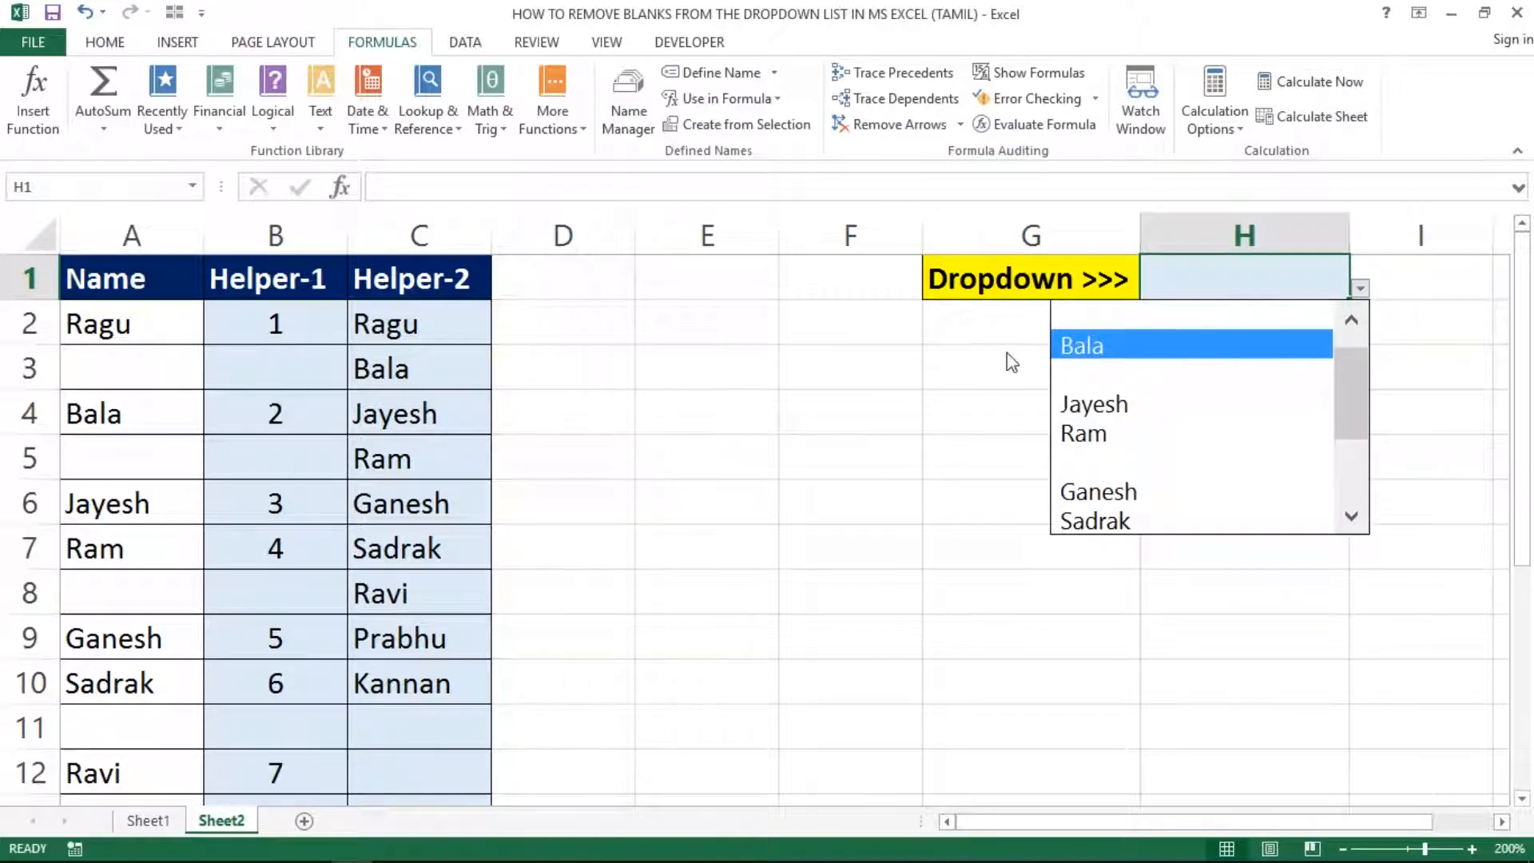
{"action": "key", "text": "Escape"}
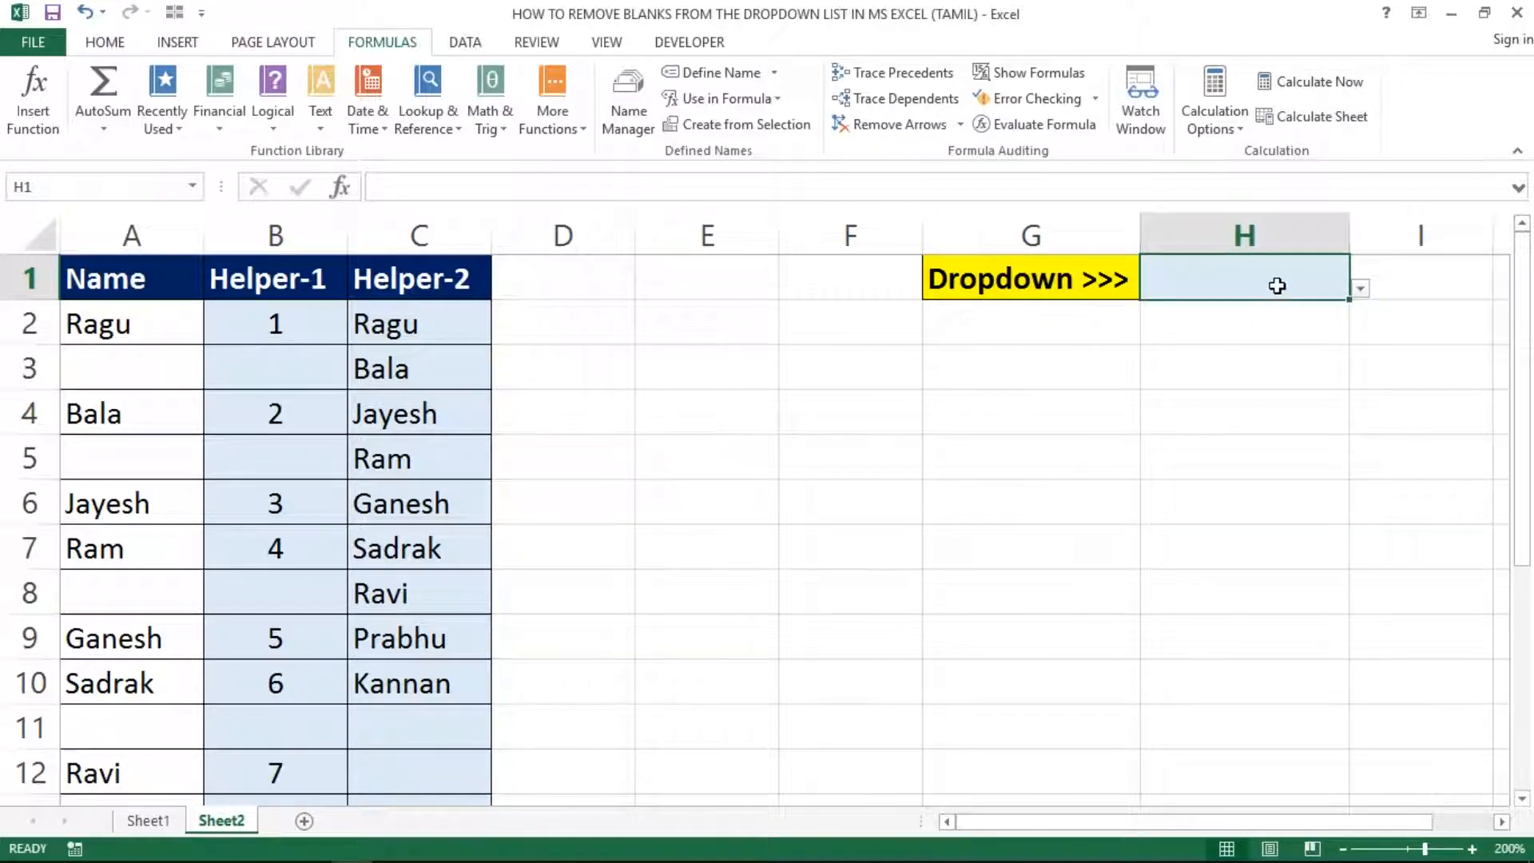
Step: Replace the source of H1's data validation list with the defined name NameList
{"action": "left_click", "coordinate": [465, 43]}
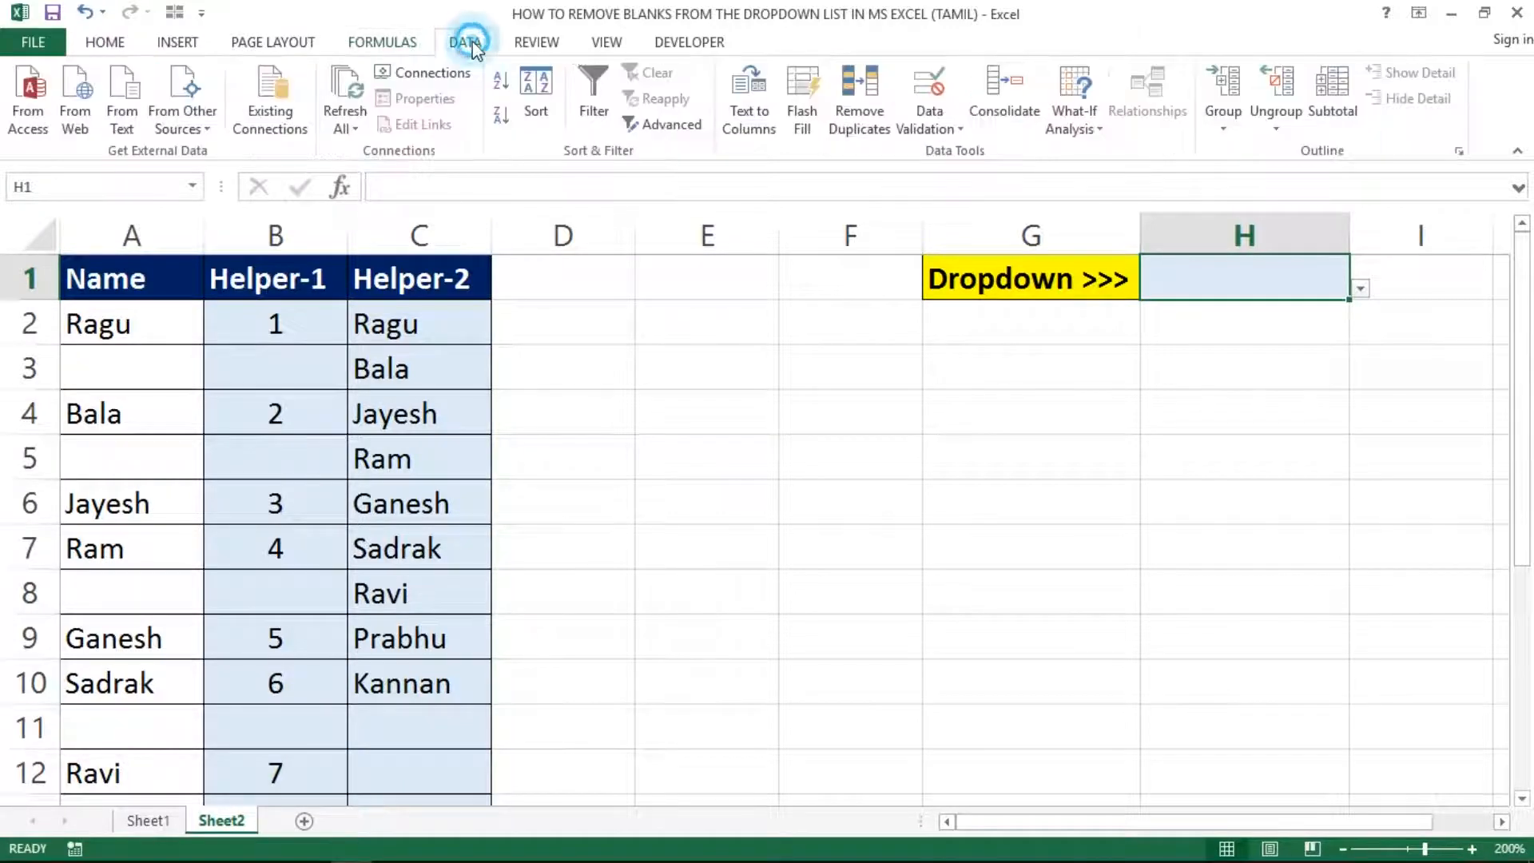
{"action": "left_click", "coordinate": [944, 132]}
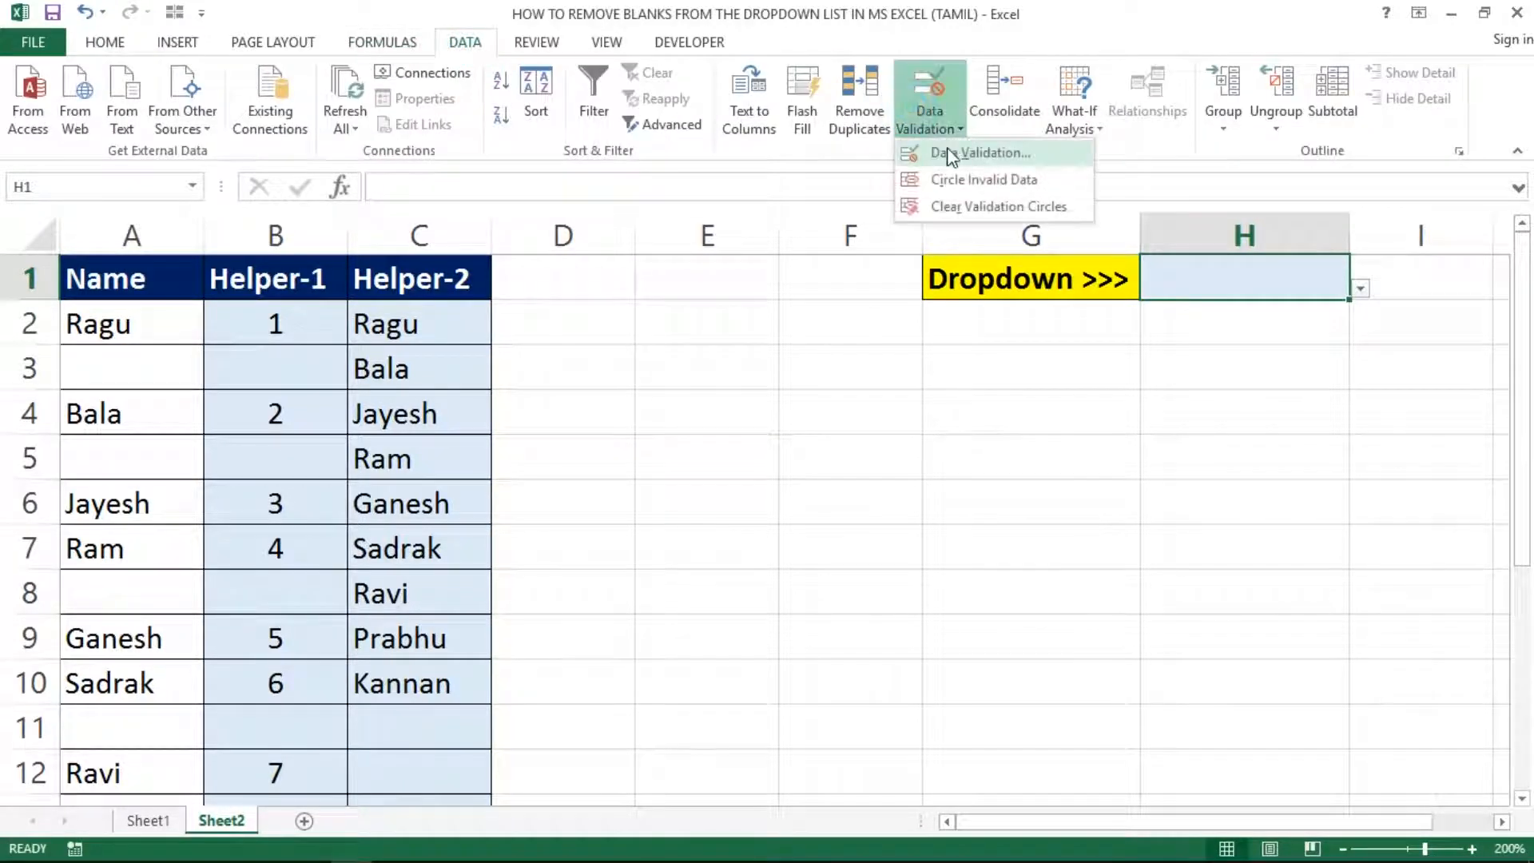
{"action": "left_click", "coordinate": [942, 152]}
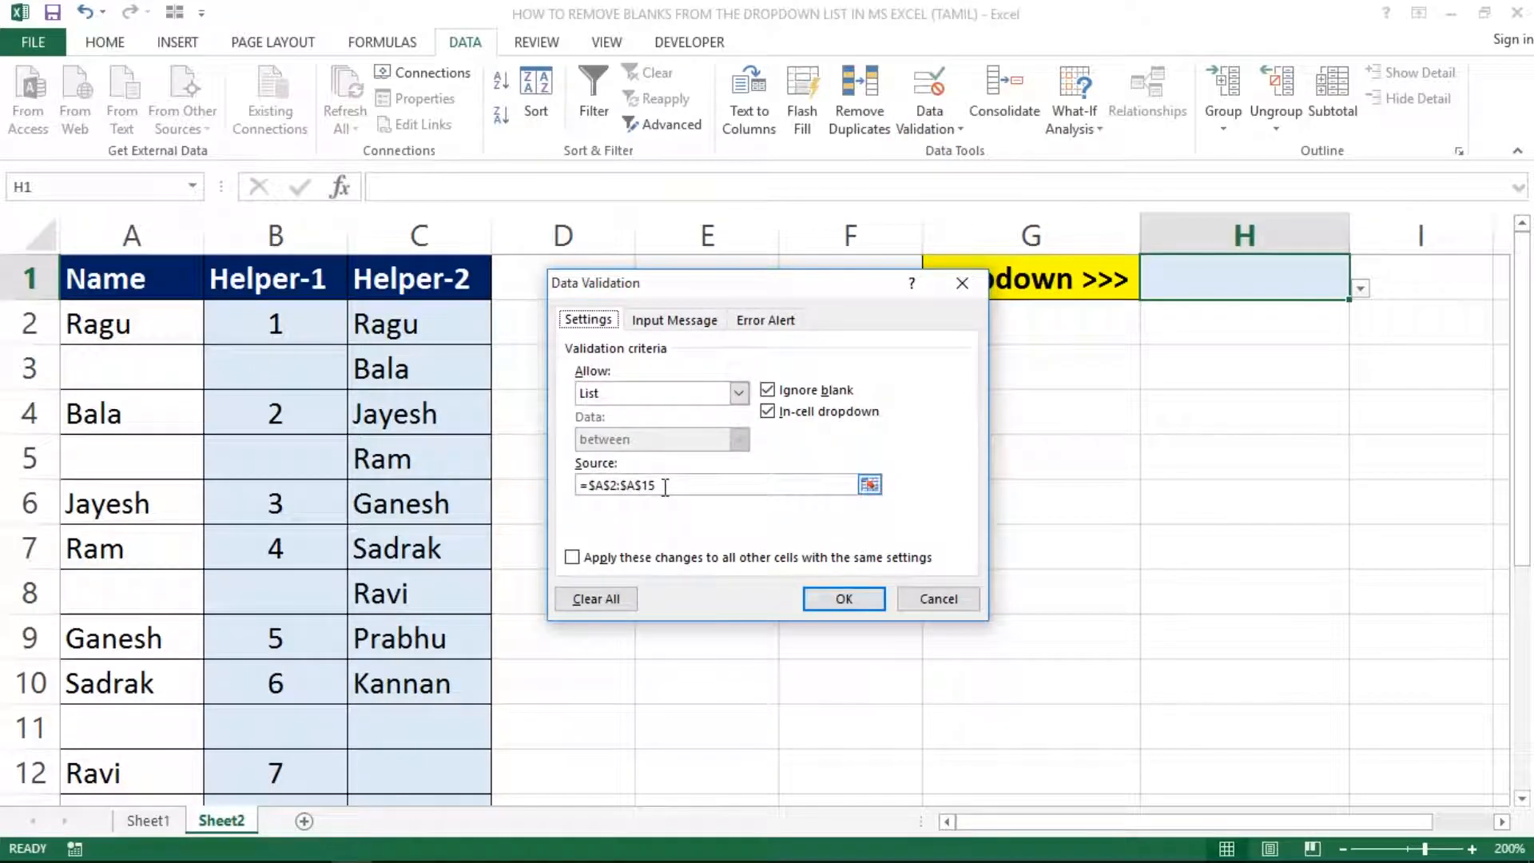
{"action": "left_click_drag", "start_coordinate": [672, 487], "coordinate": [567, 481]}
{"action": "key", "text": "BackSpace"}
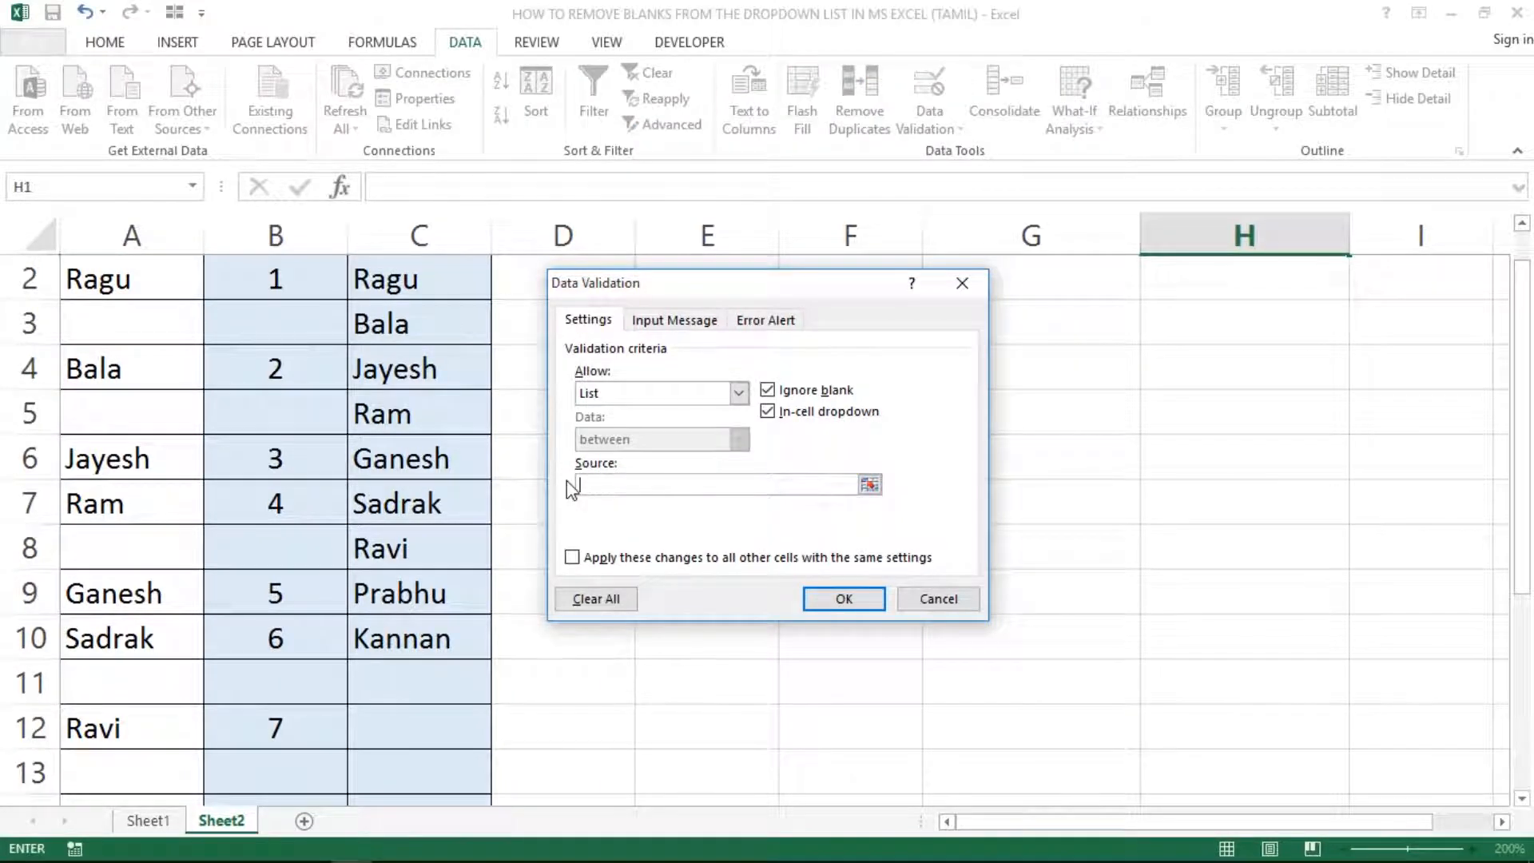
{"action": "key", "text": "F3"}
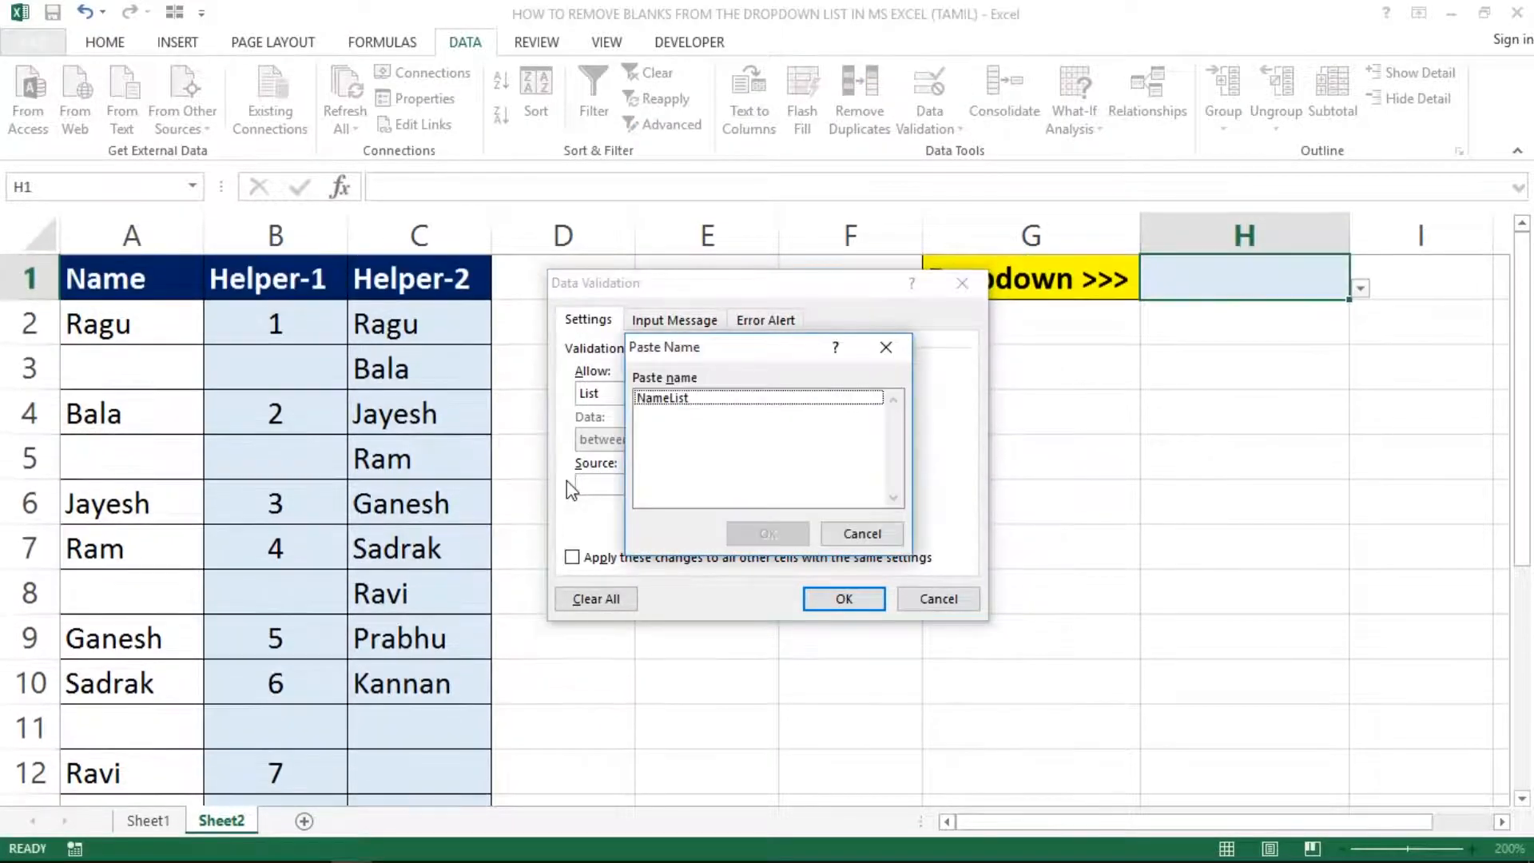
{"action": "left_click", "coordinate": [659, 398]}
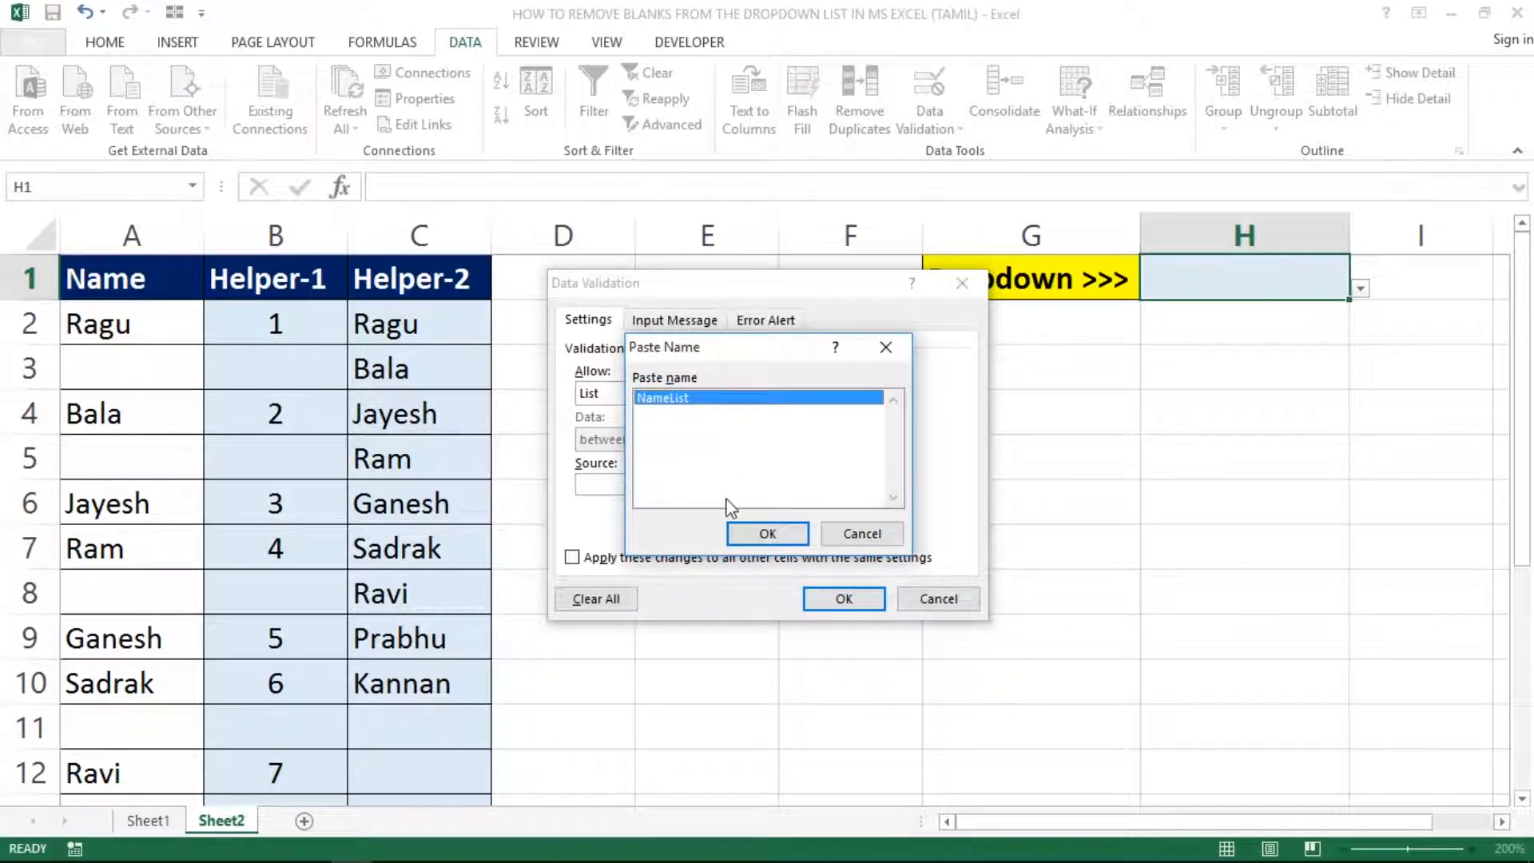
Step: Set the list source of cell H1's data validation to =NameList and apply the rule
{"action": "left_click", "coordinate": [740, 529]}
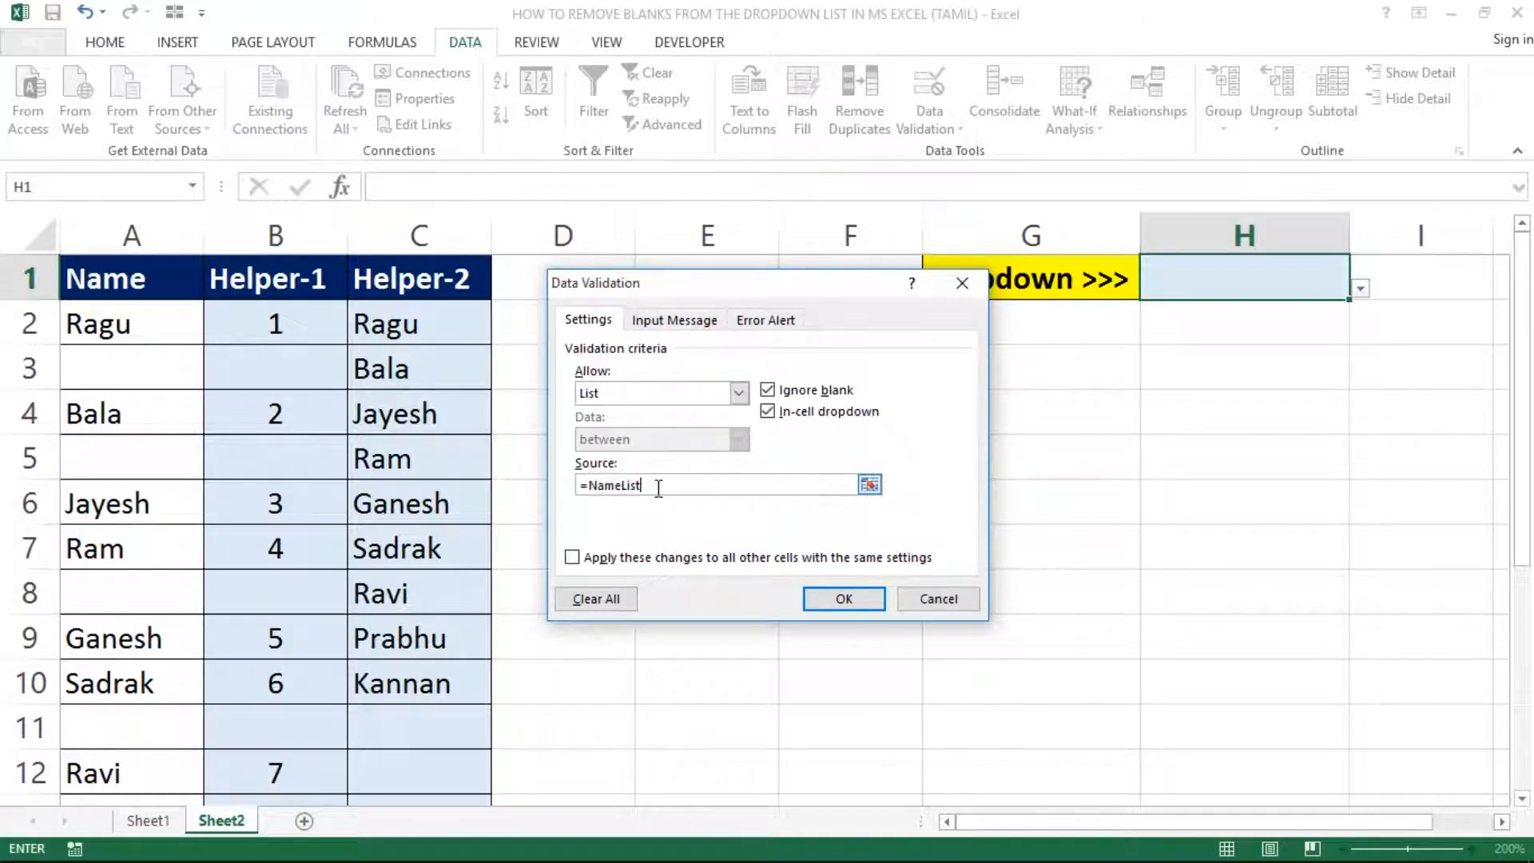
{"action": "key", "text": "BackSpace"}
{"action": "key", "text": "BackSpace"}
{"action": "key", "text": "BackSpace"}
{"action": "key", "text": "BackSpace"}
{"action": "left_click", "coordinate": [844, 599]}
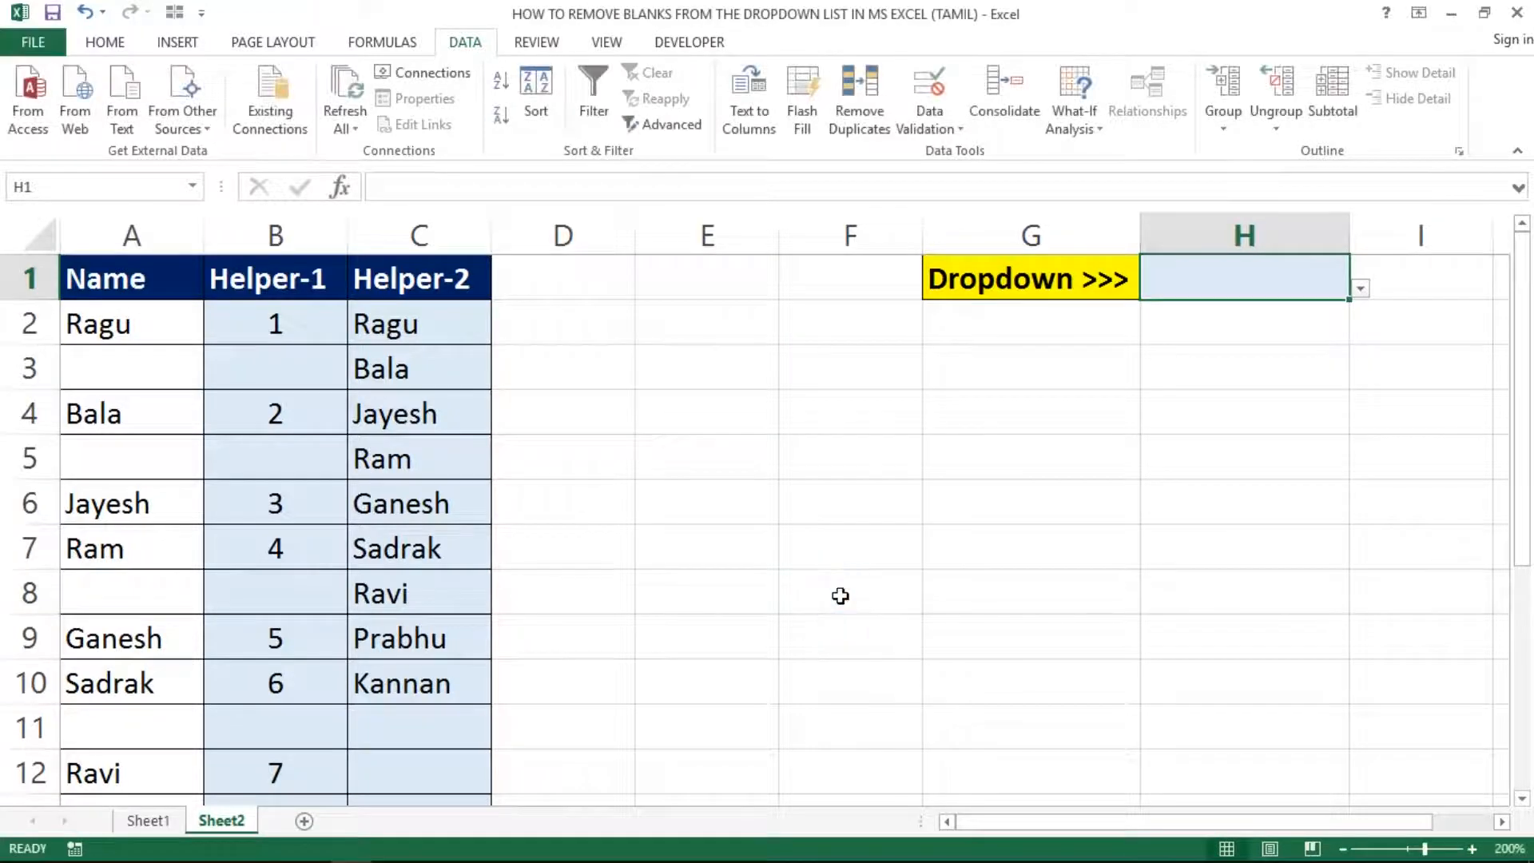
Step: Open the dropdown in cell H1 and look through its entries to the end for blanks
{"action": "left_click", "coordinate": [1166, 431]}
{"action": "left_click", "coordinate": [1122, 281]}
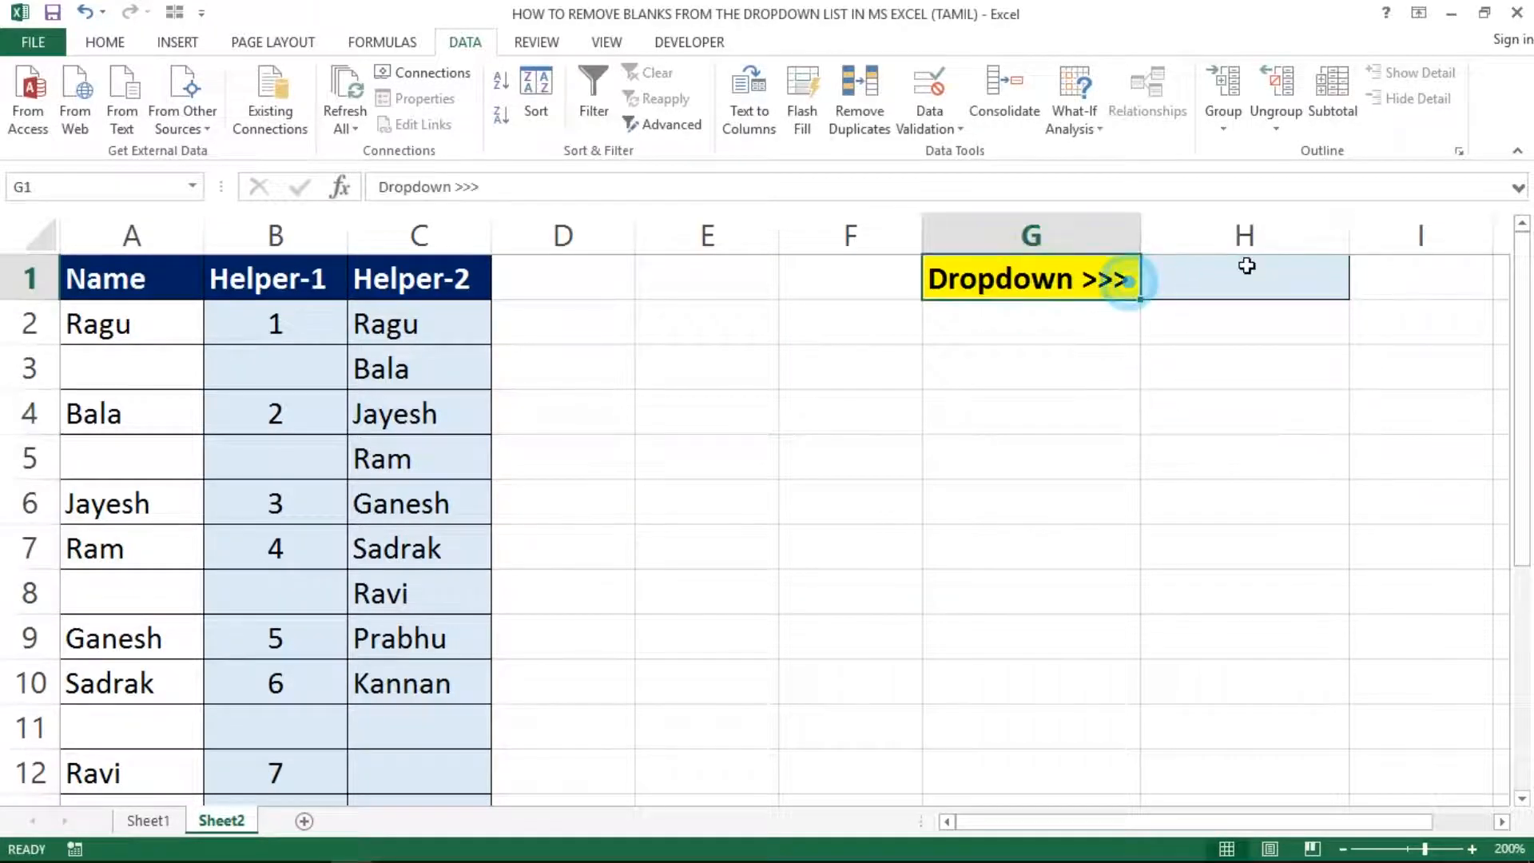
{"action": "left_click", "coordinate": [1260, 268]}
{"action": "left_click", "coordinate": [1354, 287]}
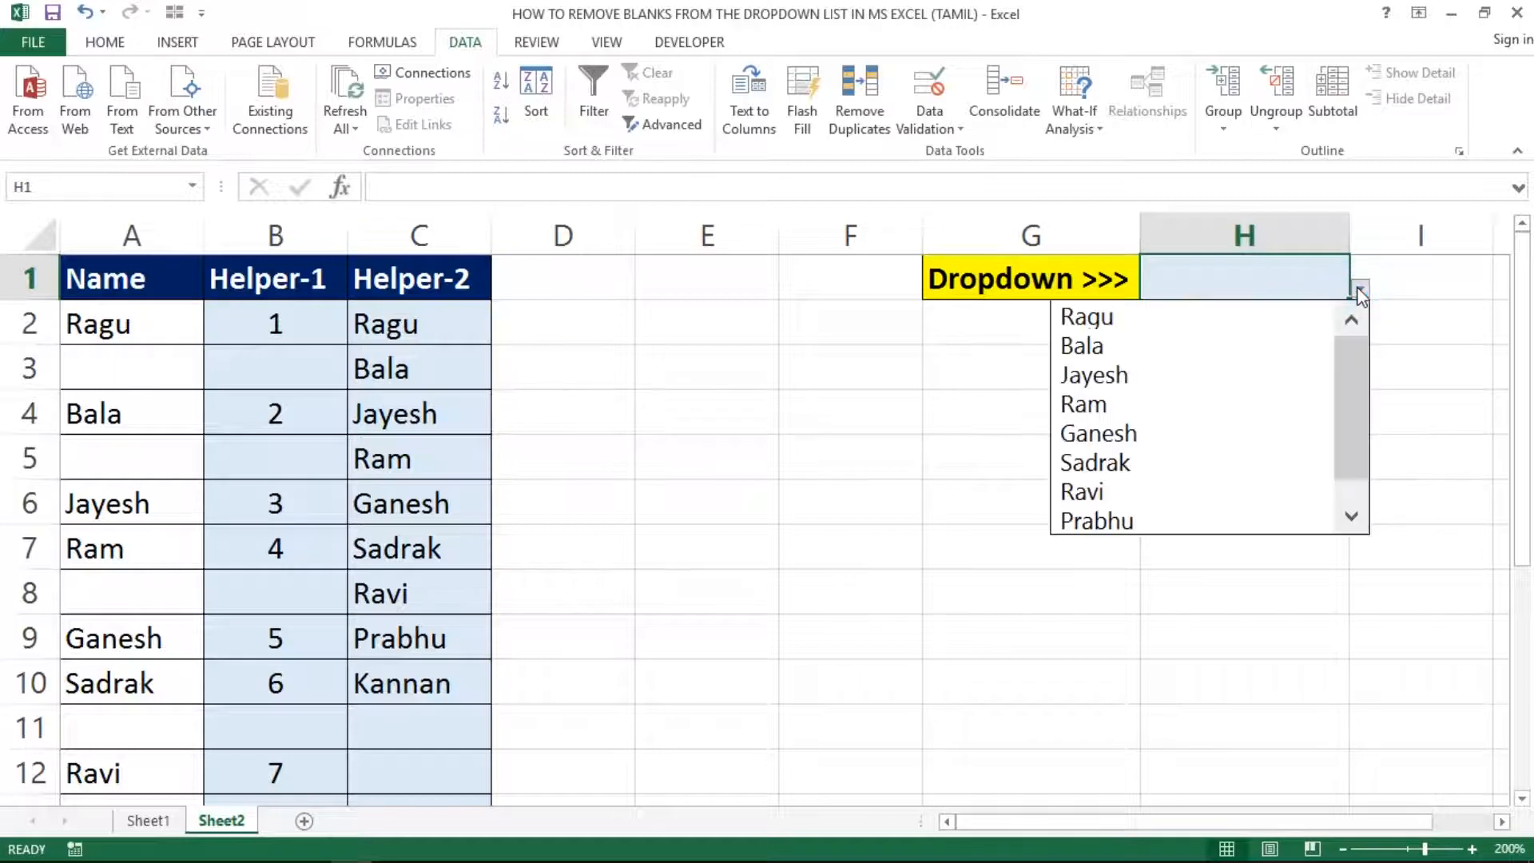
{"action": "left_click_drag", "start_coordinate": [1359, 375], "coordinate": [1354, 423]}
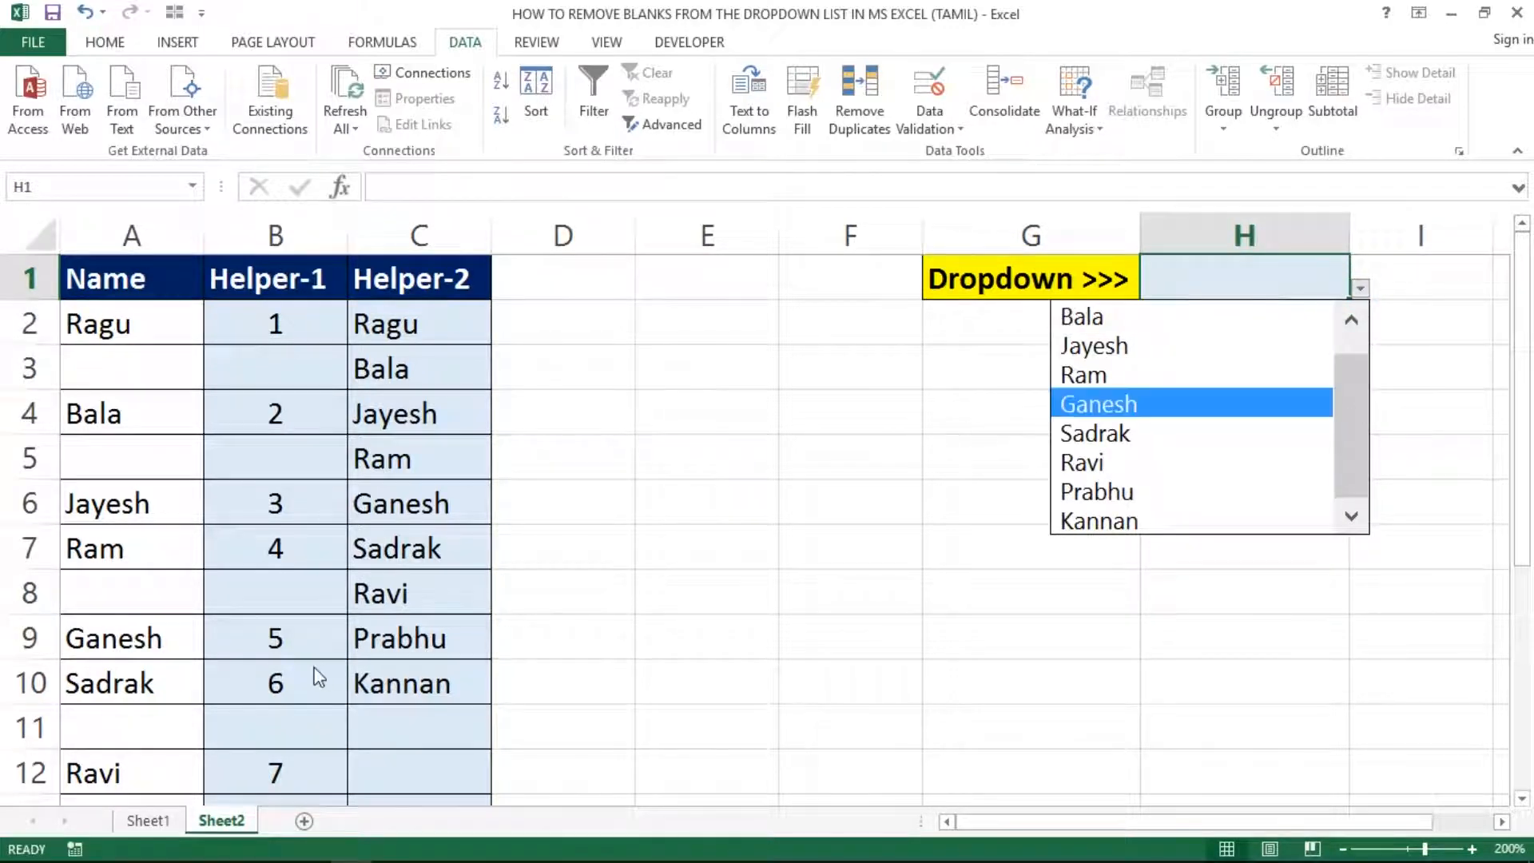
Step: Clear the name in cell A9 and check the entries offered by the dropdown in H1
{"action": "left_click", "coordinate": [100, 639]}
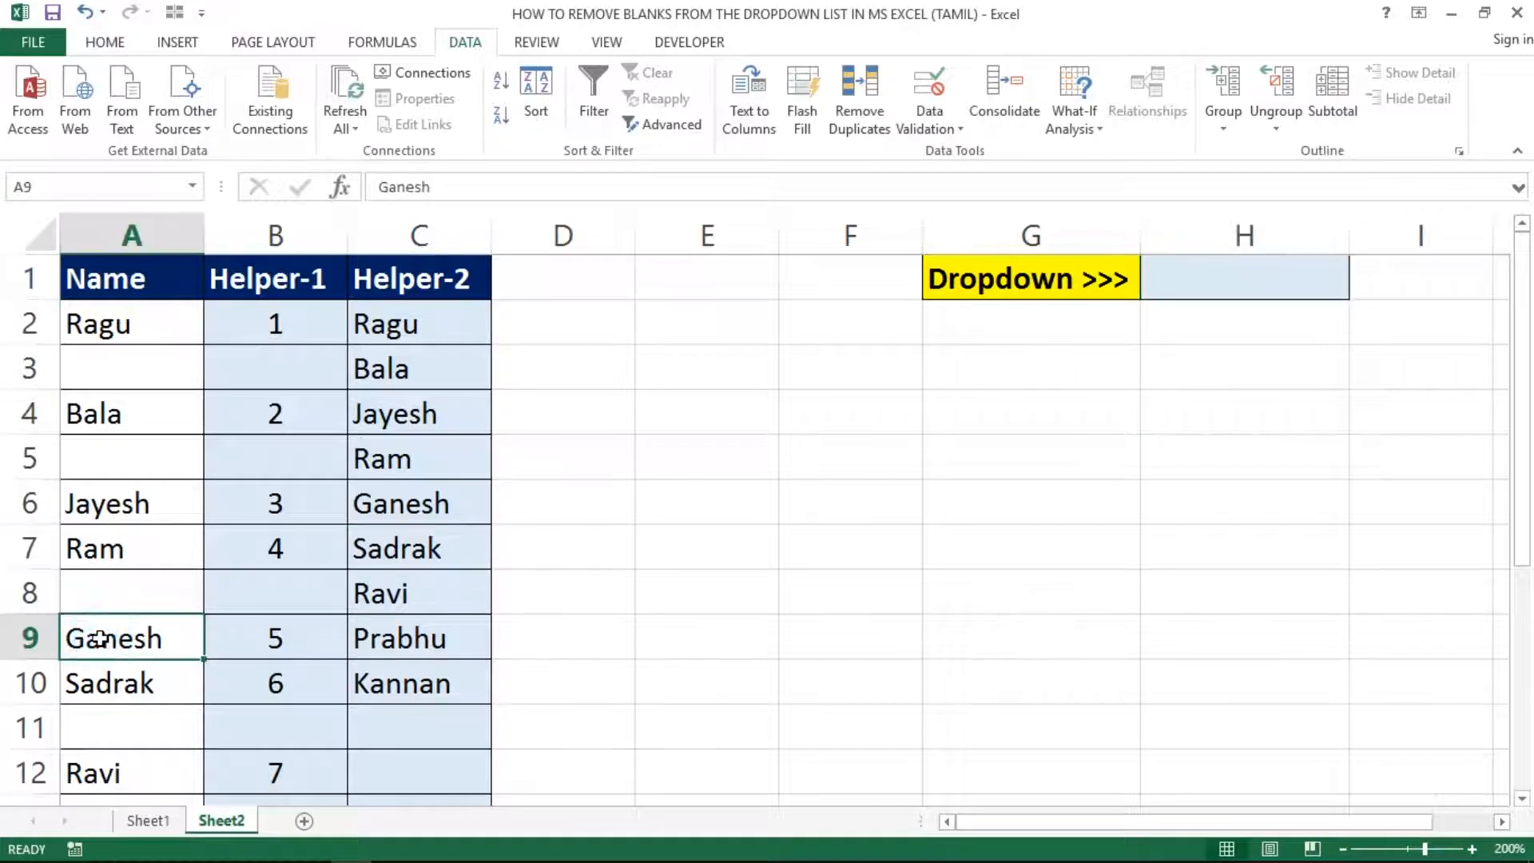
{"action": "key", "text": "Delete"}
{"action": "left_click", "coordinate": [1202, 294]}
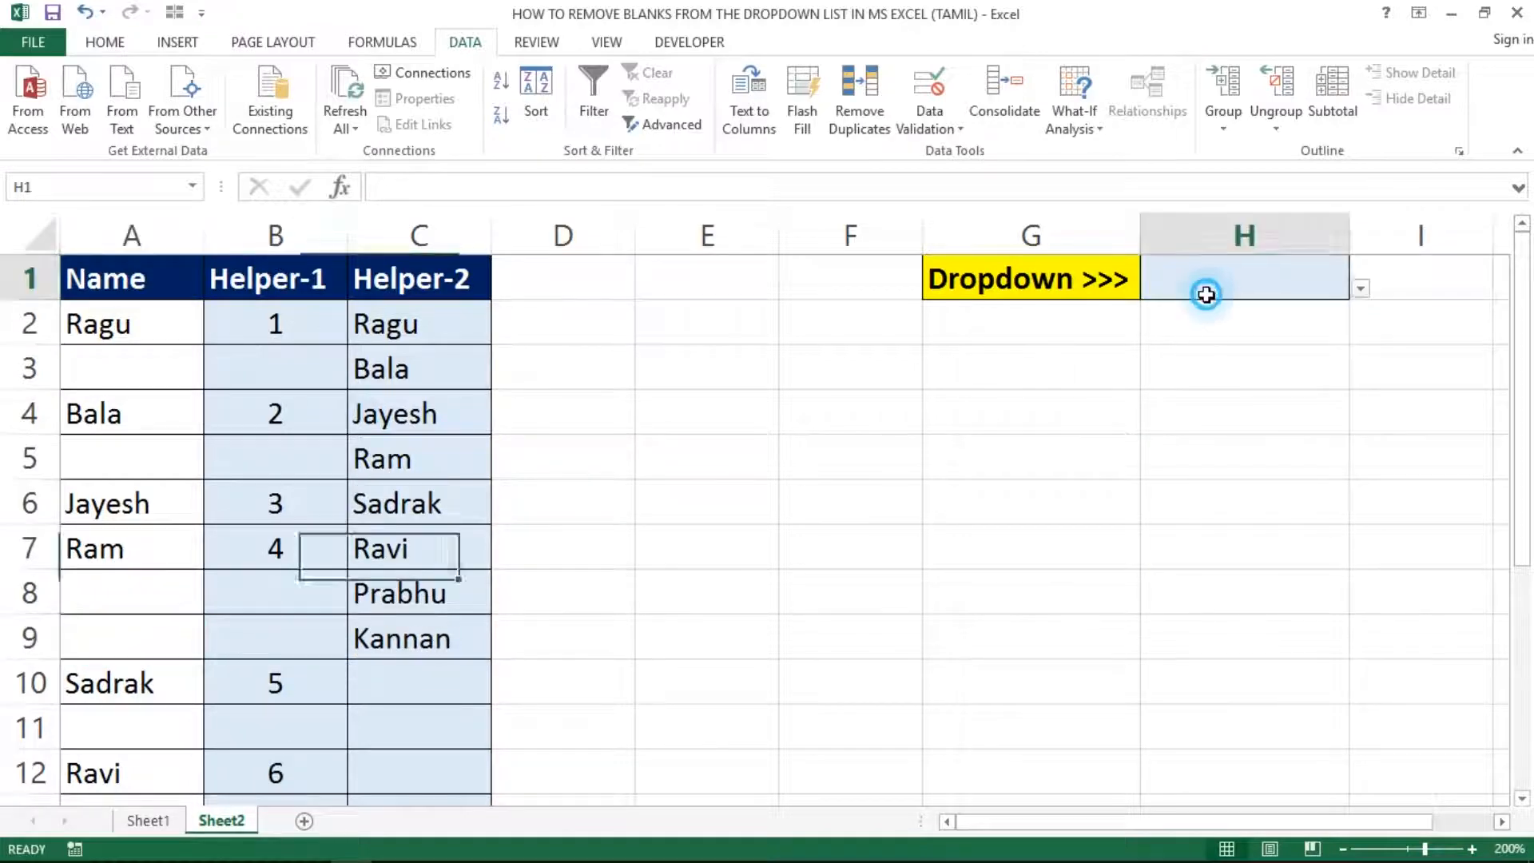
{"action": "left_click", "coordinate": [1358, 286]}
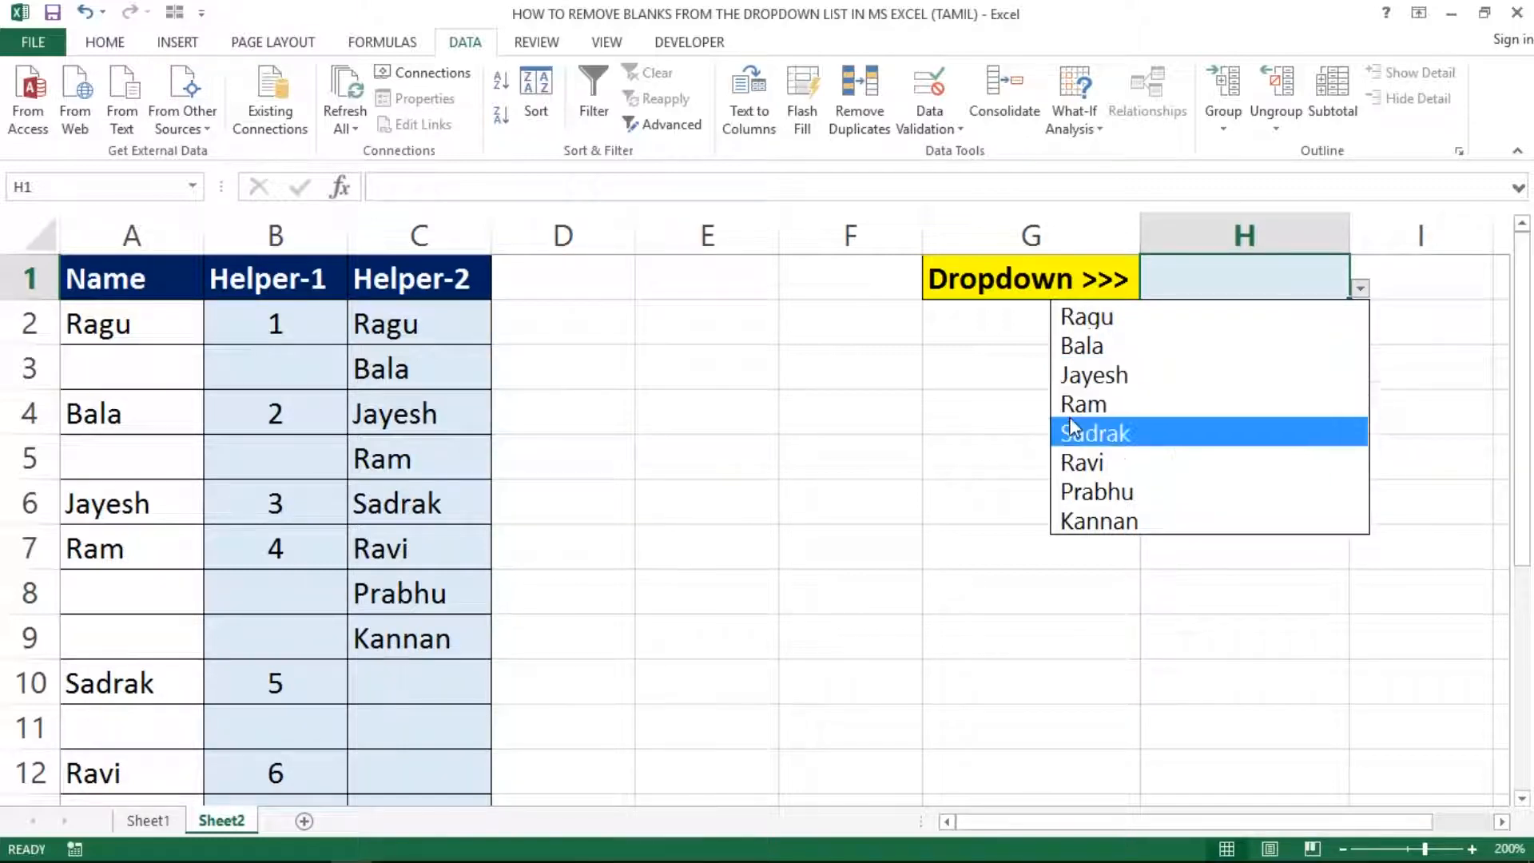
{"action": "left_click", "coordinate": [710, 444]}
{"action": "left_click", "coordinate": [702, 439]}
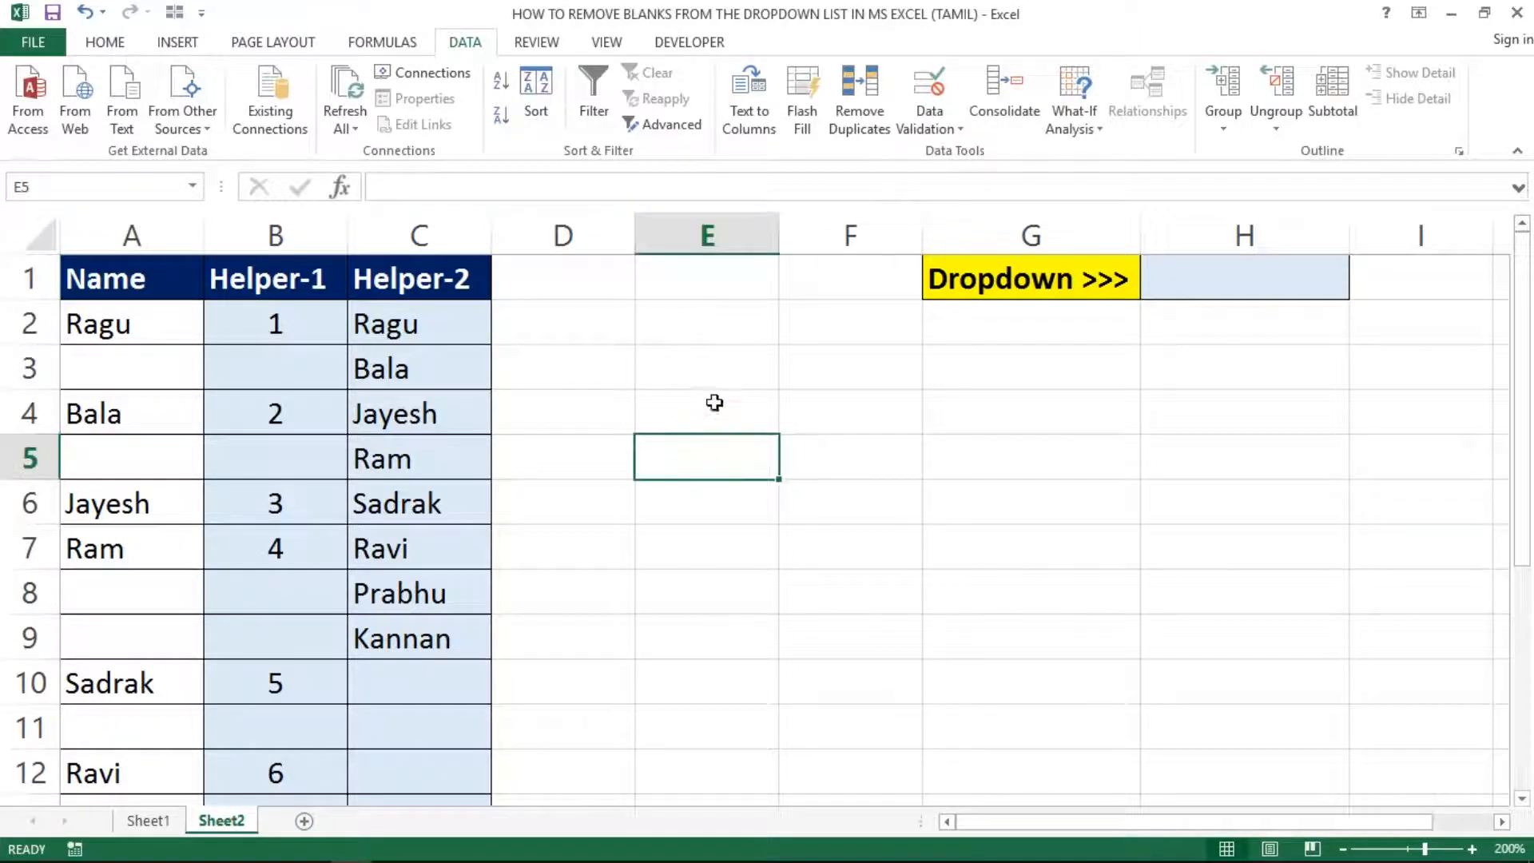
{"action": "left_click", "coordinate": [696, 422]}
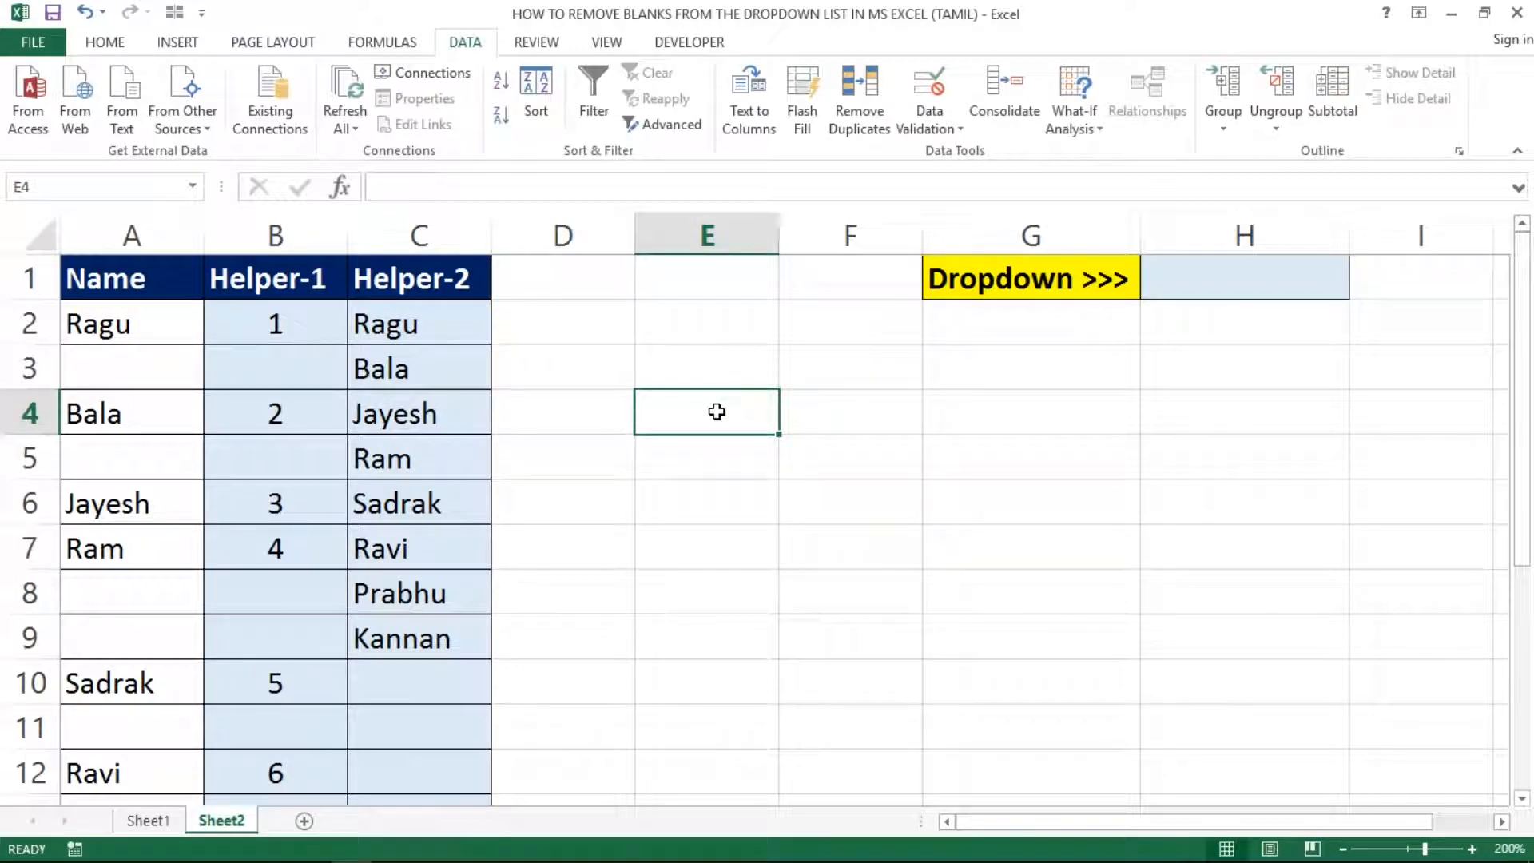
{"action": "key", "text": "Right"}
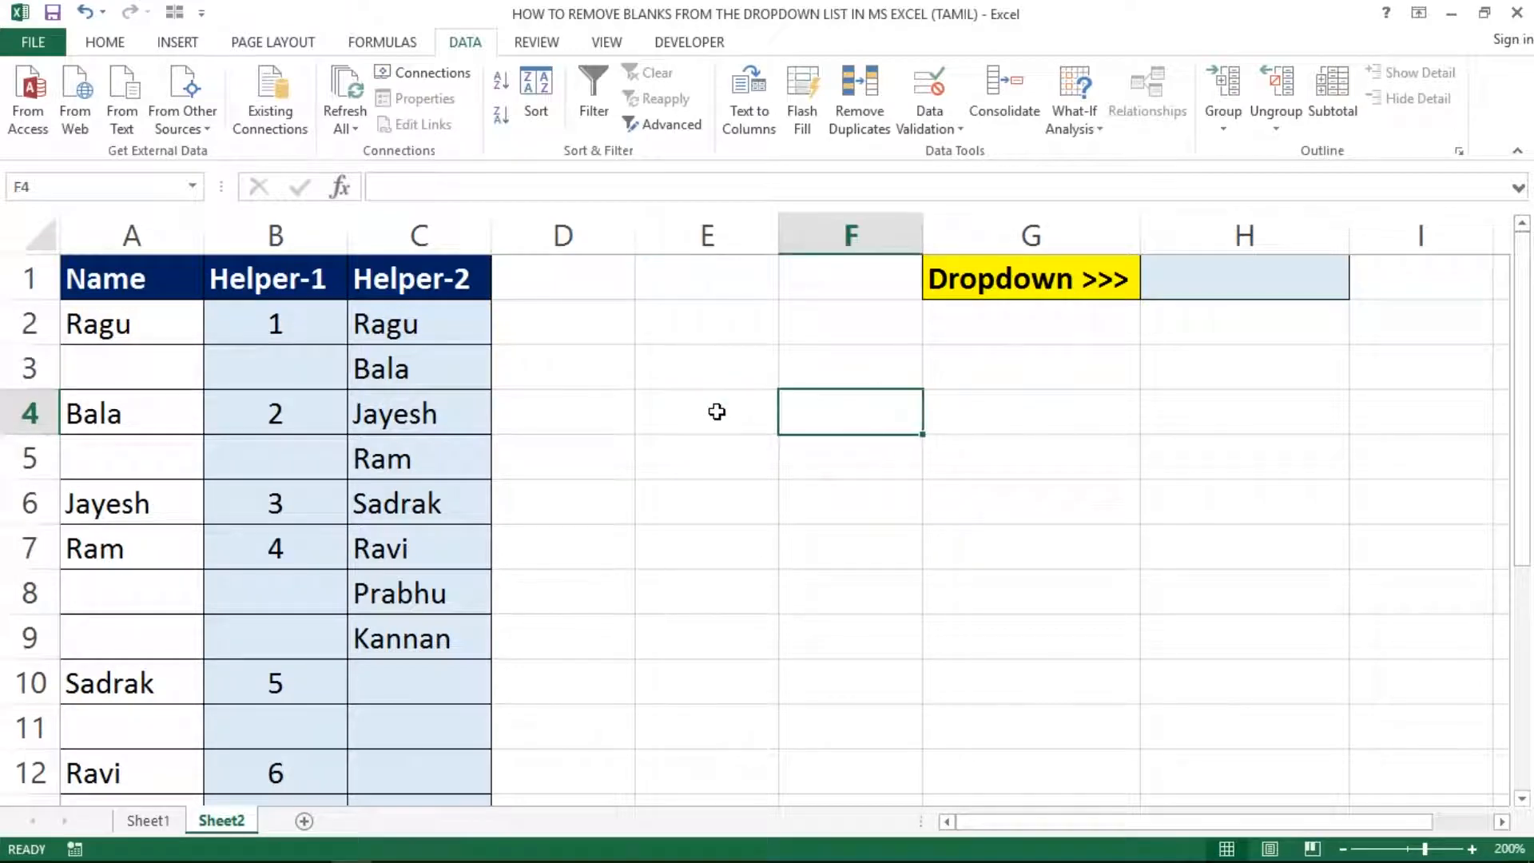
{"action": "key", "text": "Down"}
{"action": "key", "text": "Left"}
{"action": "key", "text": "Left"}
{"action": "key", "text": "Right"}
{"action": "key", "text": "Up"}
{"action": "key", "text": "Up"}
{"action": "key", "text": "Up"}
{"action": "key", "text": "Up"}
{"action": "key", "text": "Left"}
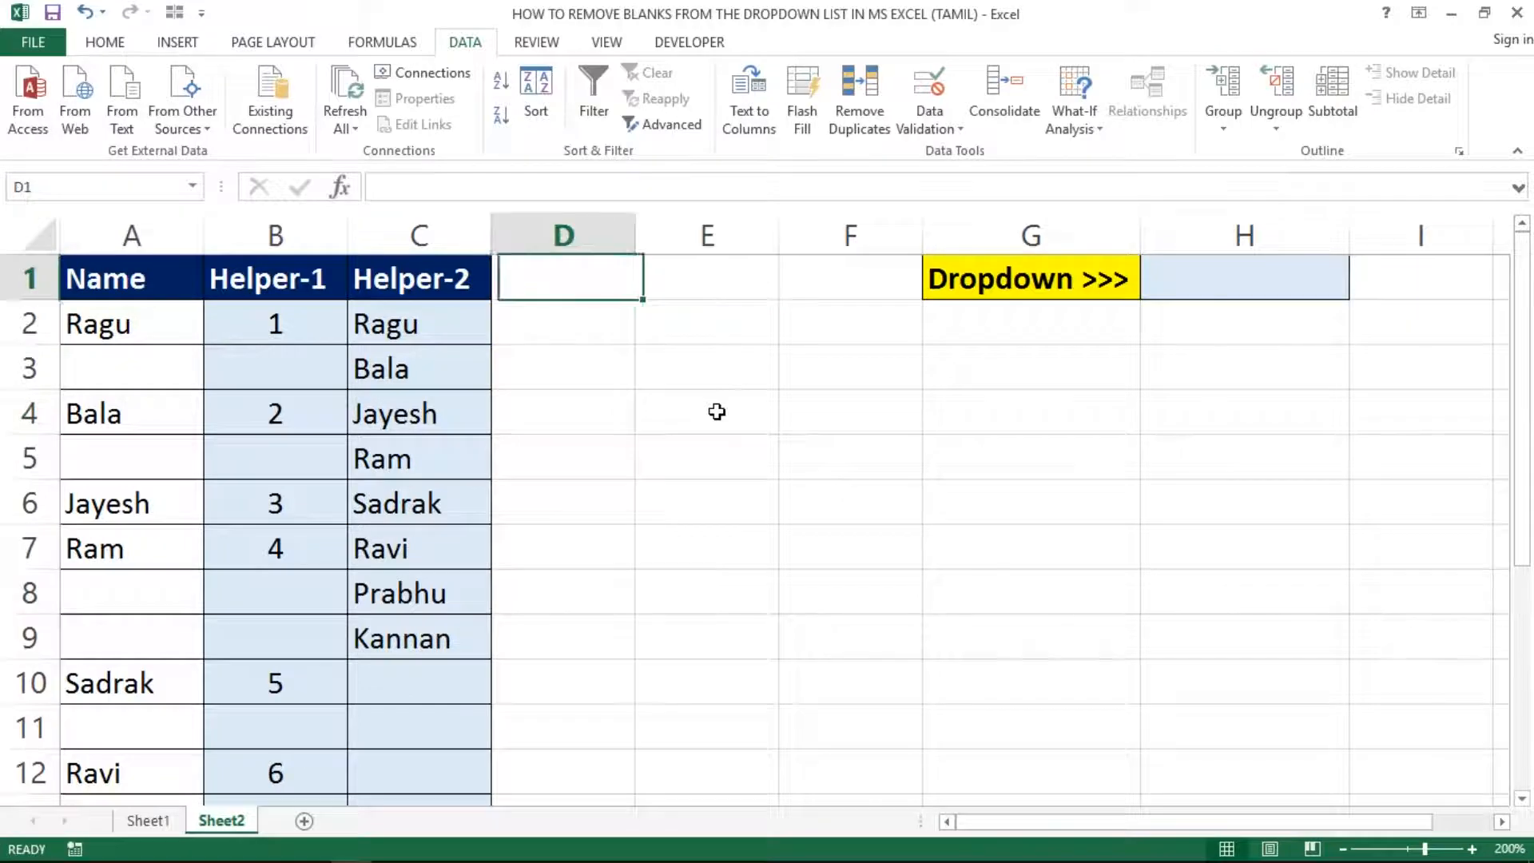
Step: Inspect which Helper-2 cells the defined name NameList refers to in the Name Manager, keeping the sheet range in view
{"action": "left_click", "coordinate": [366, 44]}
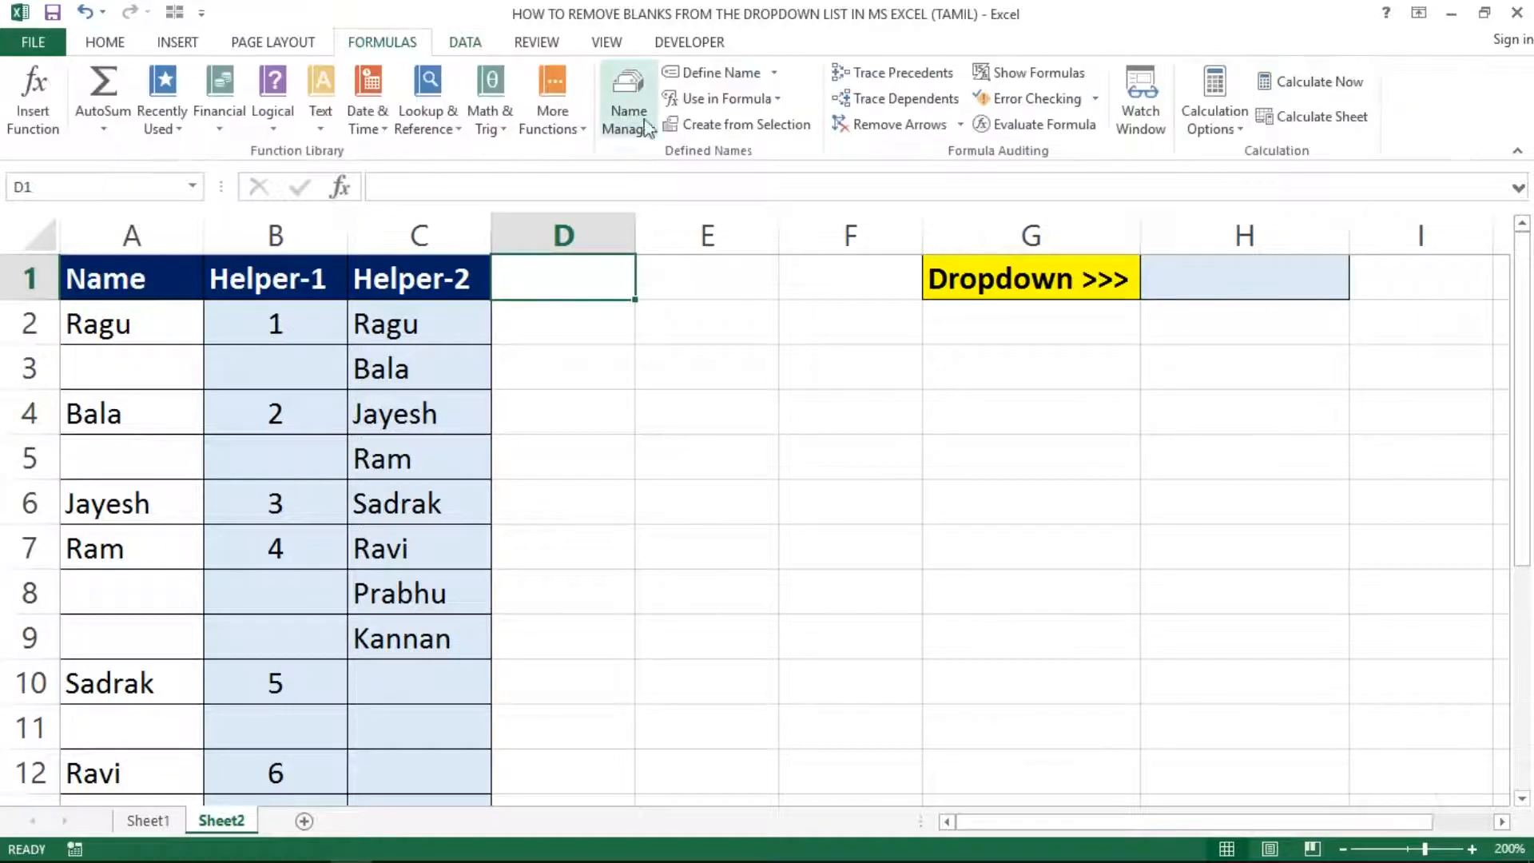
{"action": "left_click", "coordinate": [635, 124]}
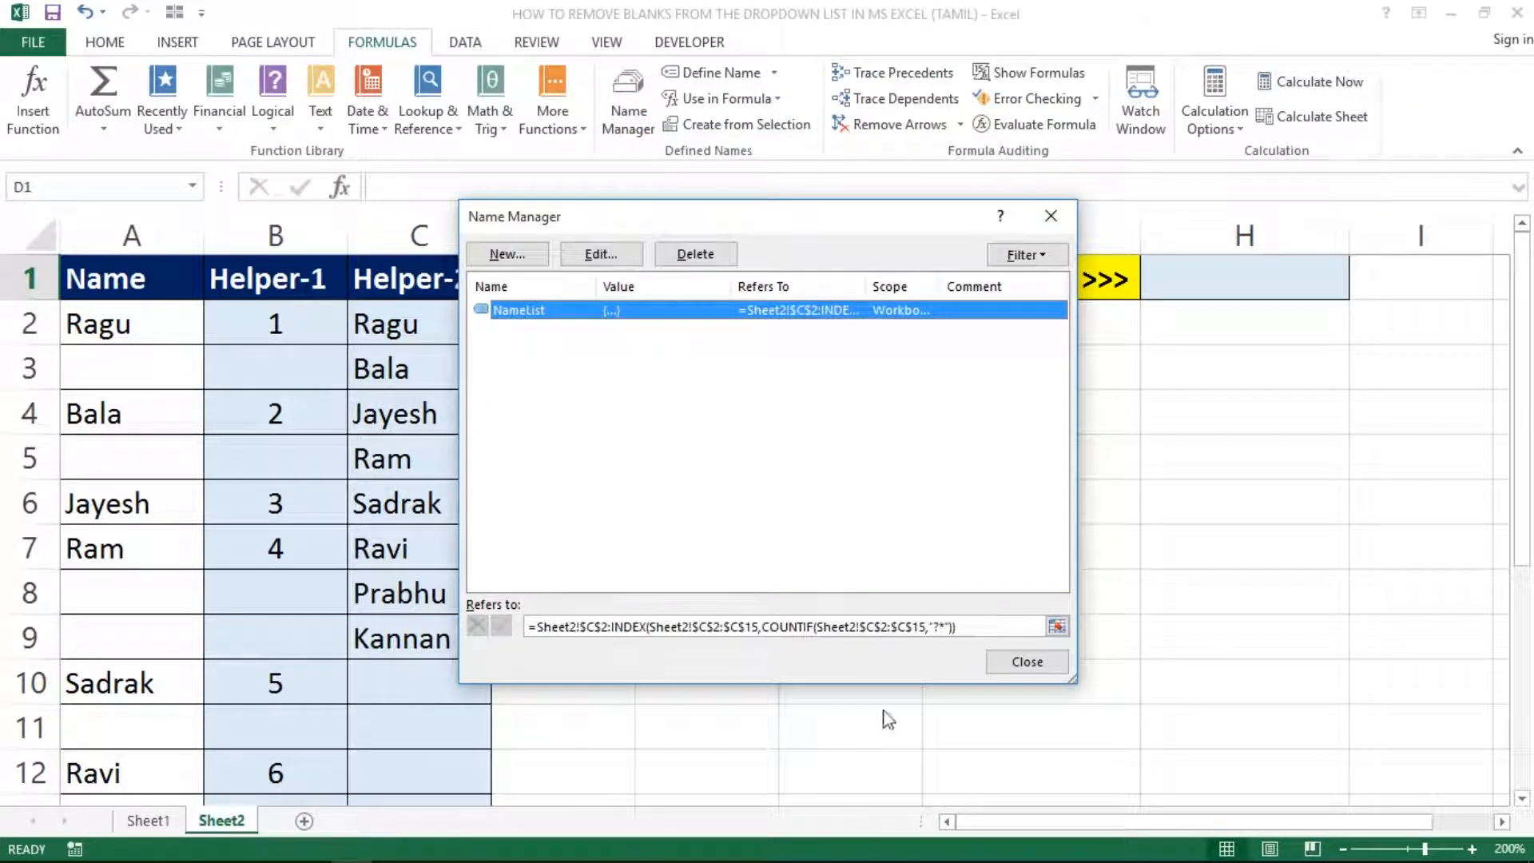
{"action": "left_click", "coordinate": [969, 624]}
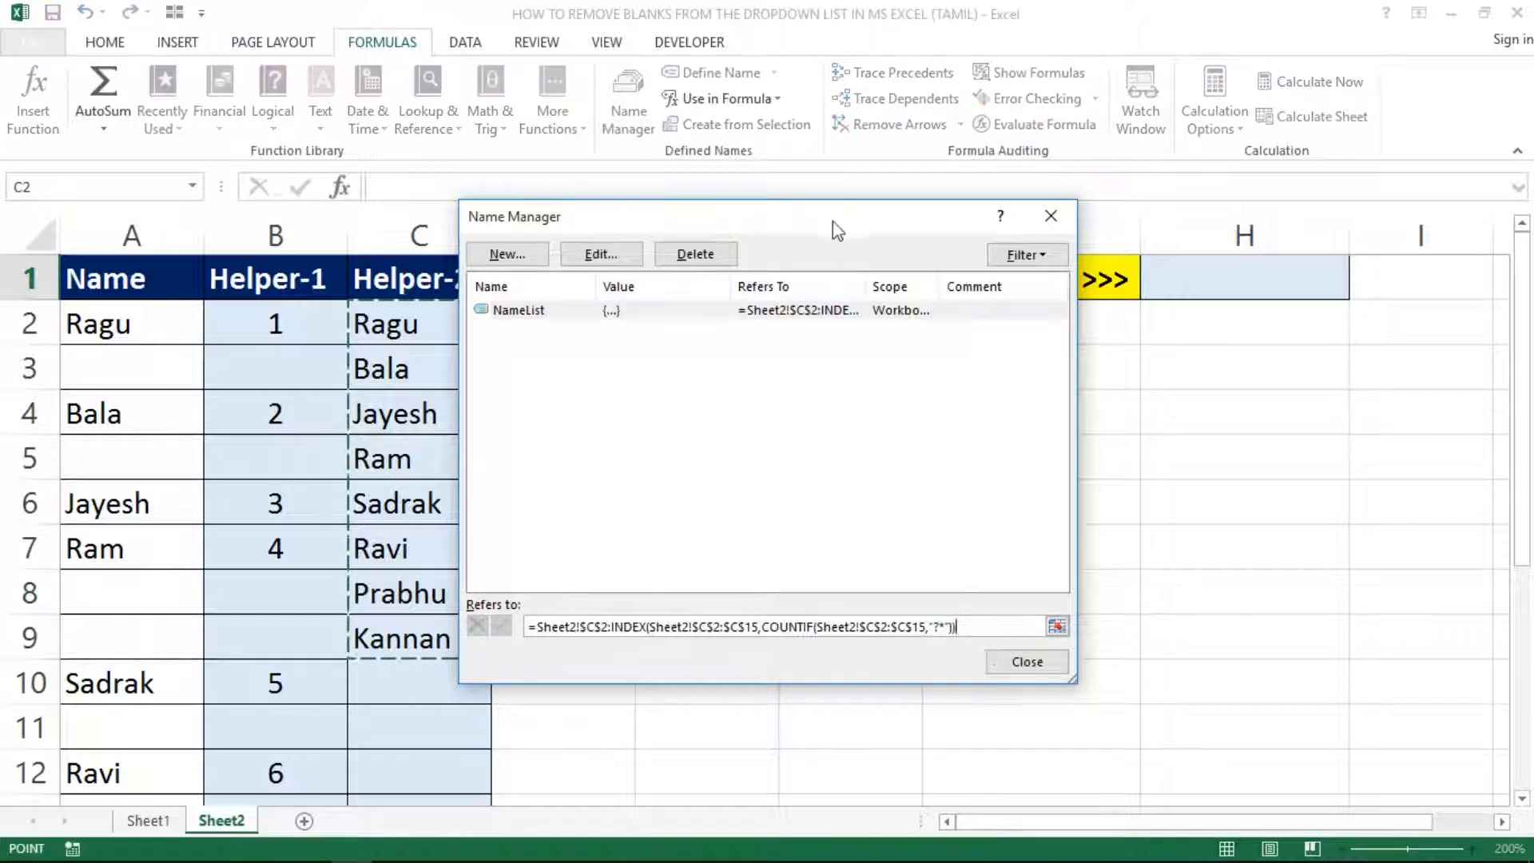
{"action": "left_click_drag", "start_coordinate": [843, 214], "coordinate": [1176, 275]}
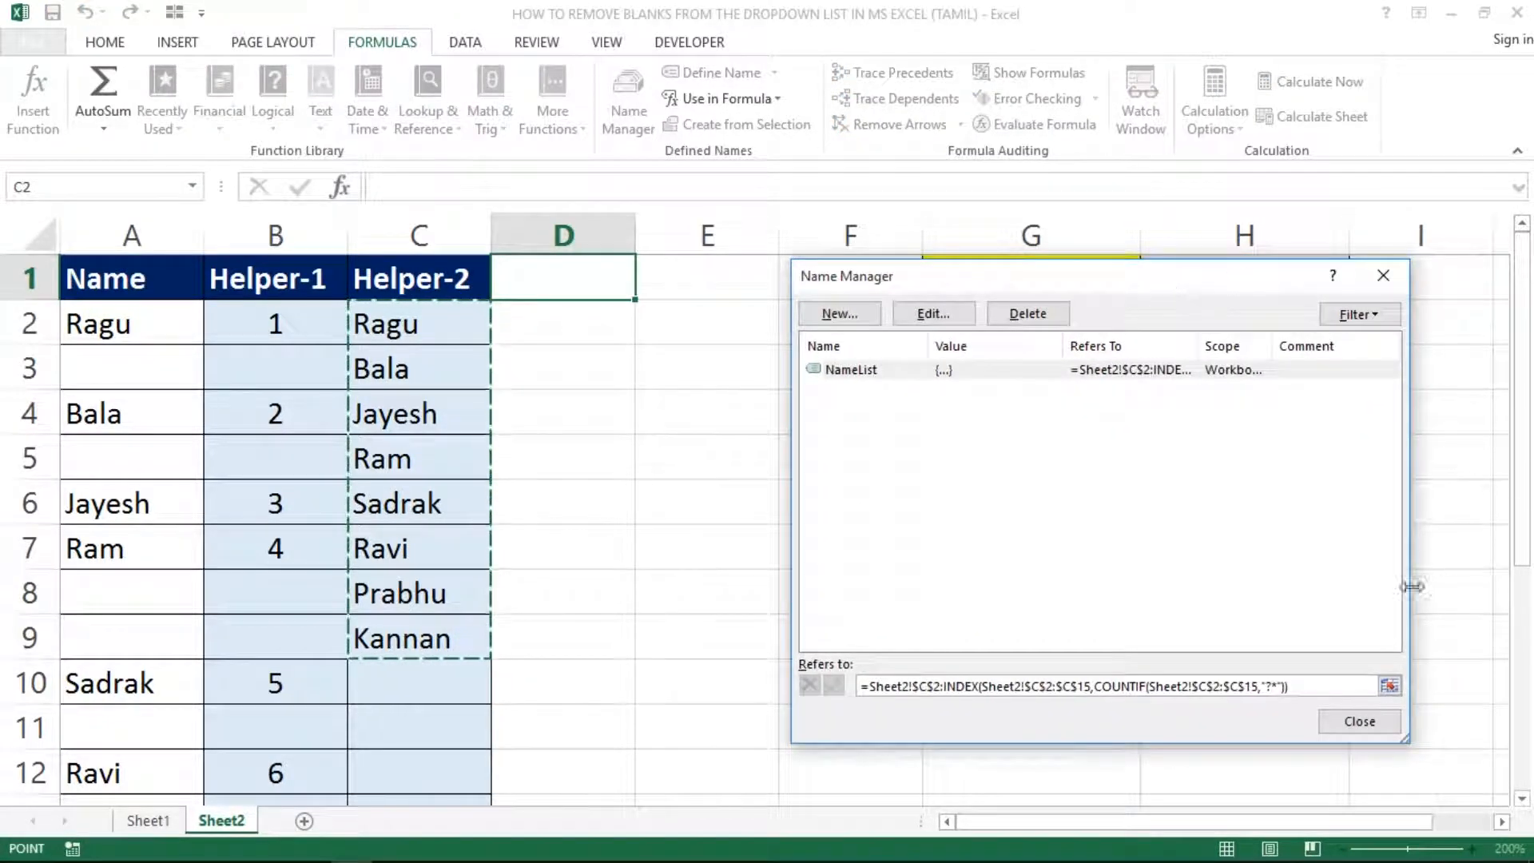
{"action": "left_click", "coordinate": [1357, 722]}
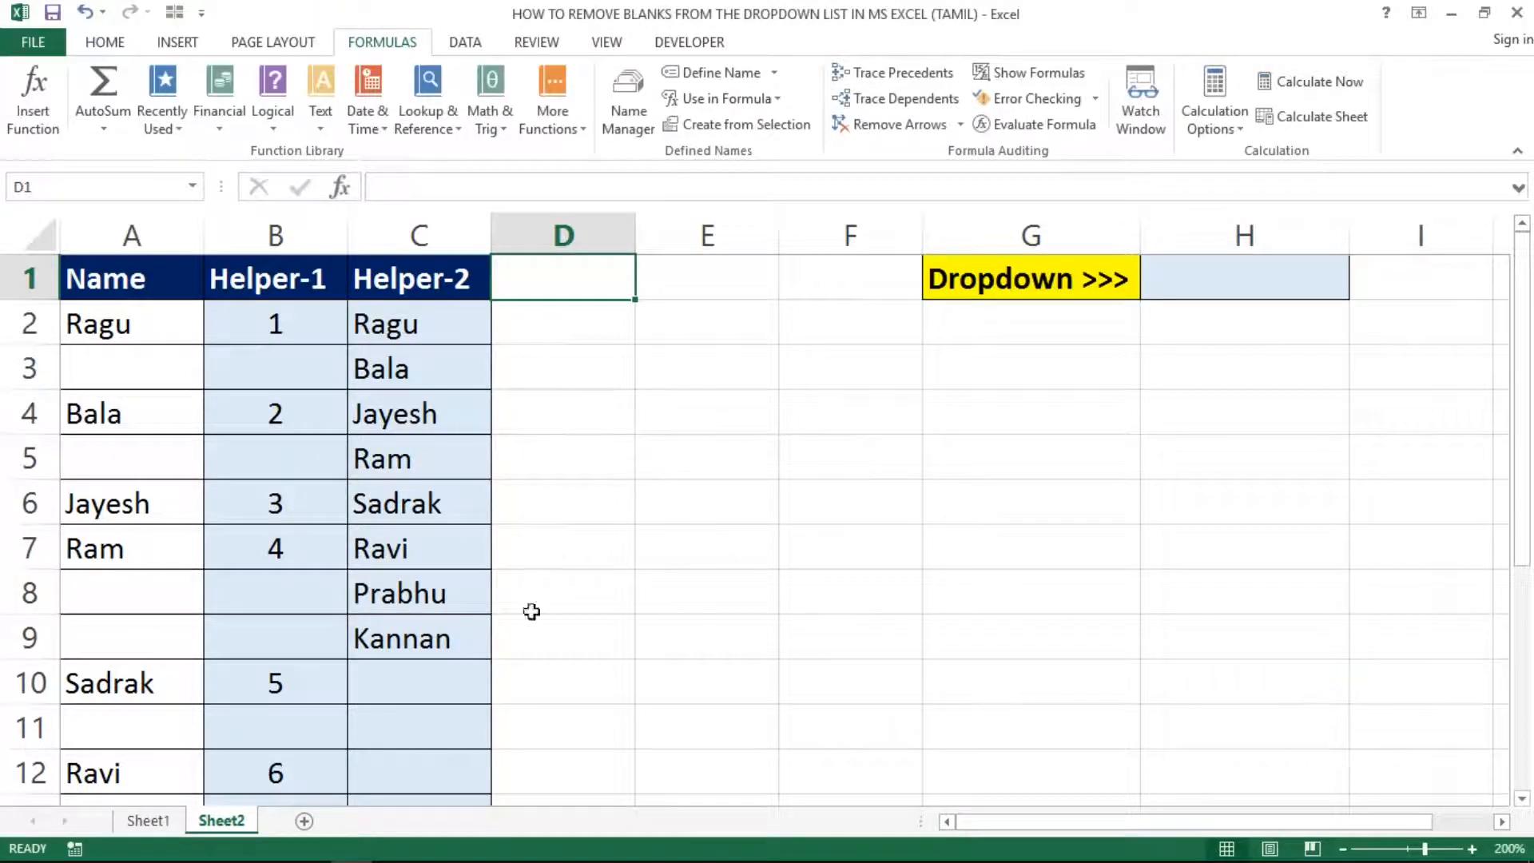
Step: Enter a new person's name in the empty cell A9 of the Name column
{"action": "left_click", "coordinate": [83, 600]}
{"action": "left_click", "coordinate": [83, 627]}
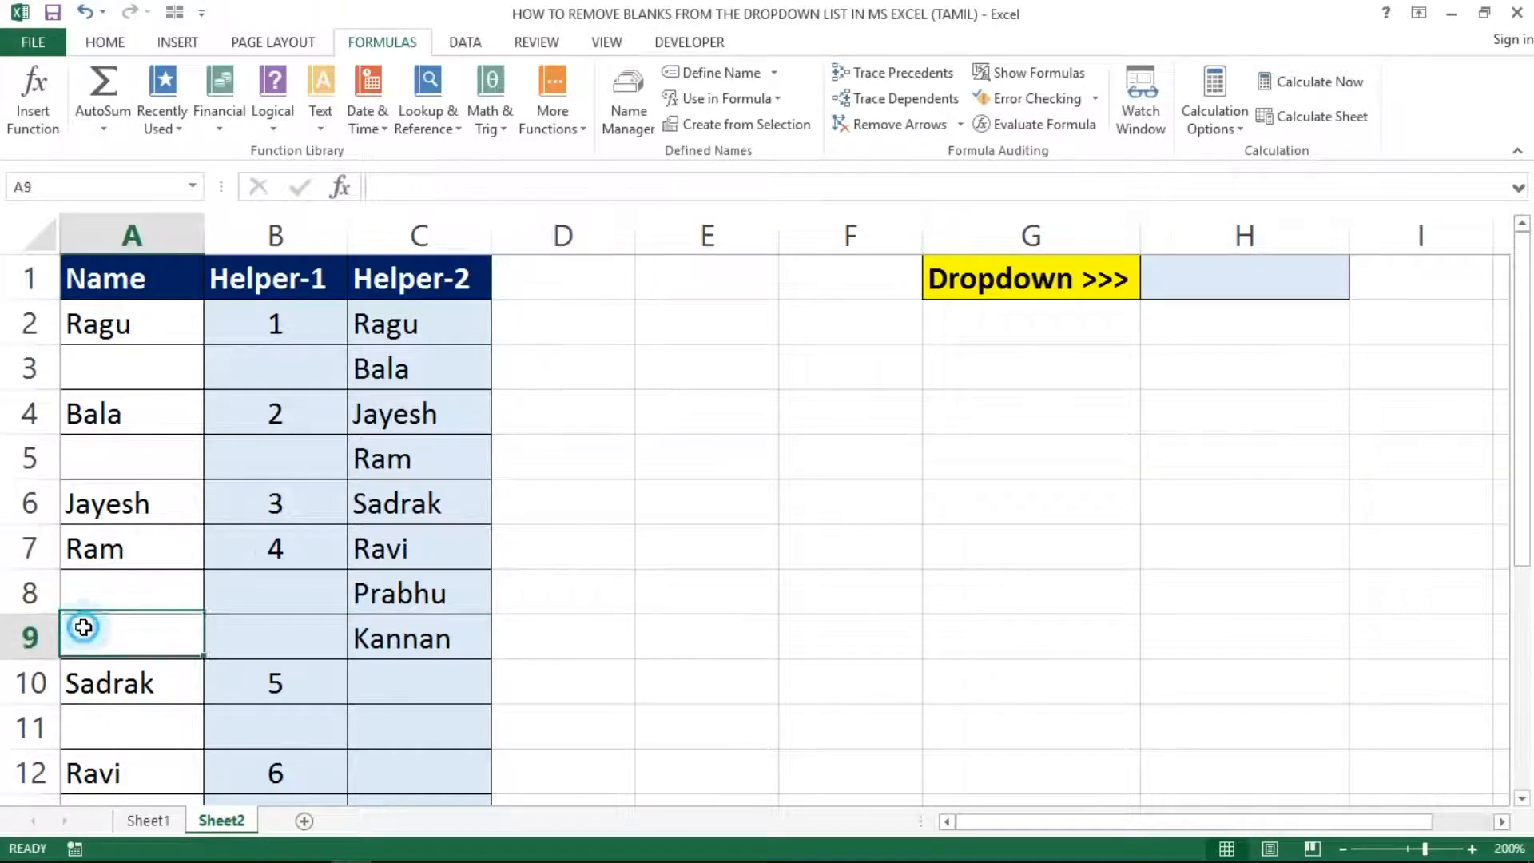
{"action": "type", "text": "Sridhar"}
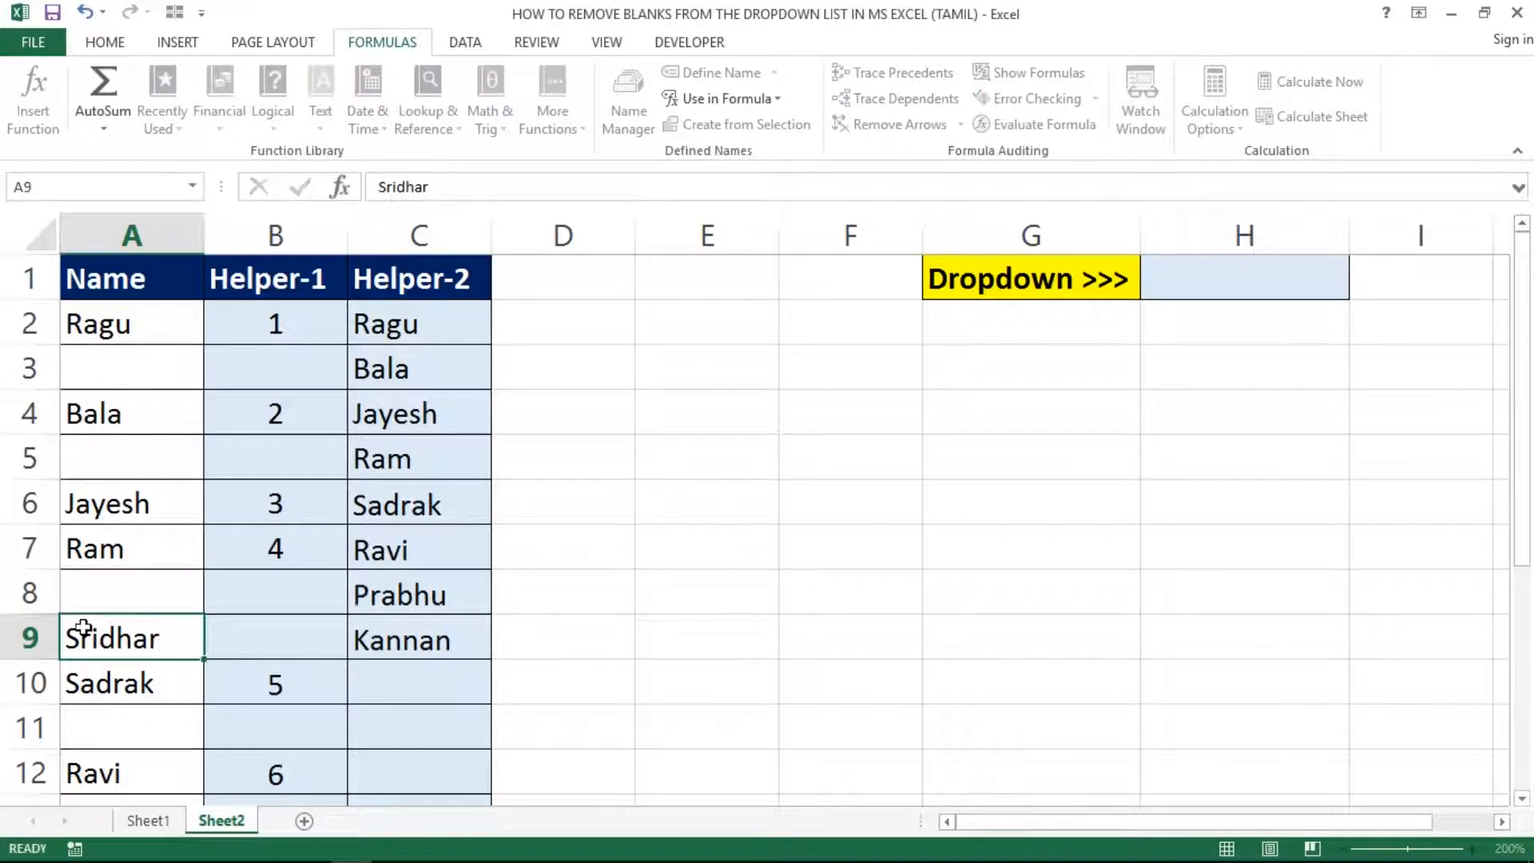
{"action": "key", "text": "Return"}
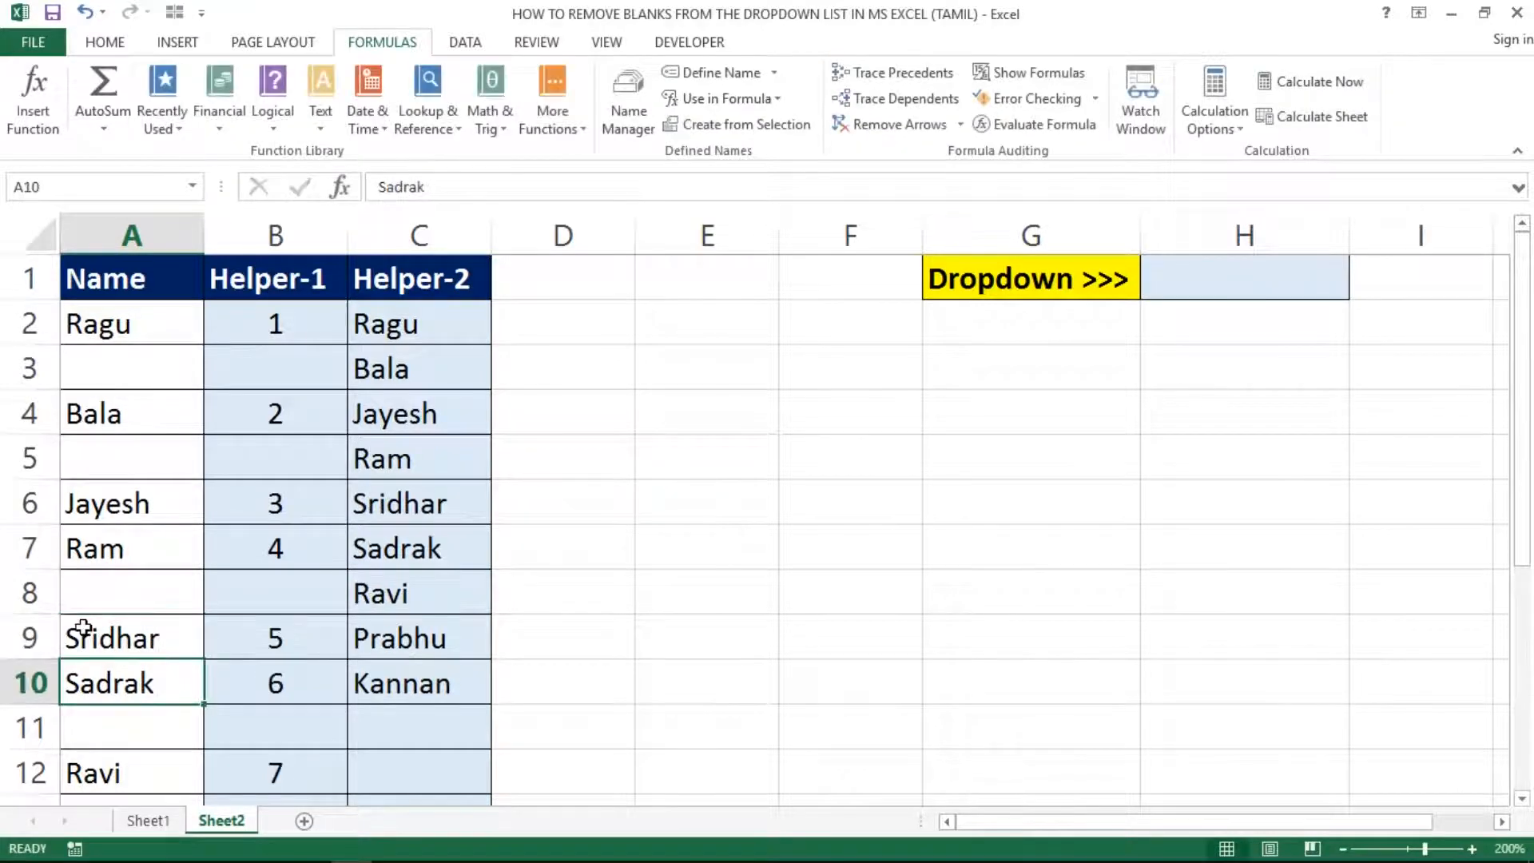
Step: Examine the entries of the Helper-2 column from C2 downward after the change in the Name column
{"action": "left_click", "coordinate": [373, 323]}
{"action": "key", "text": "shift+Down"}
{"action": "key", "text": "shift+Down"}
{"action": "key", "text": "shift+Down"}
{"action": "key", "text": "shift+Down"}
{"action": "key", "text": "shift+Down"}
{"action": "key", "text": "shift+Down"}
{"action": "key", "text": "shift+Down"}
{"action": "key", "text": "shift+Down"}
{"action": "key", "text": "shift+Down"}
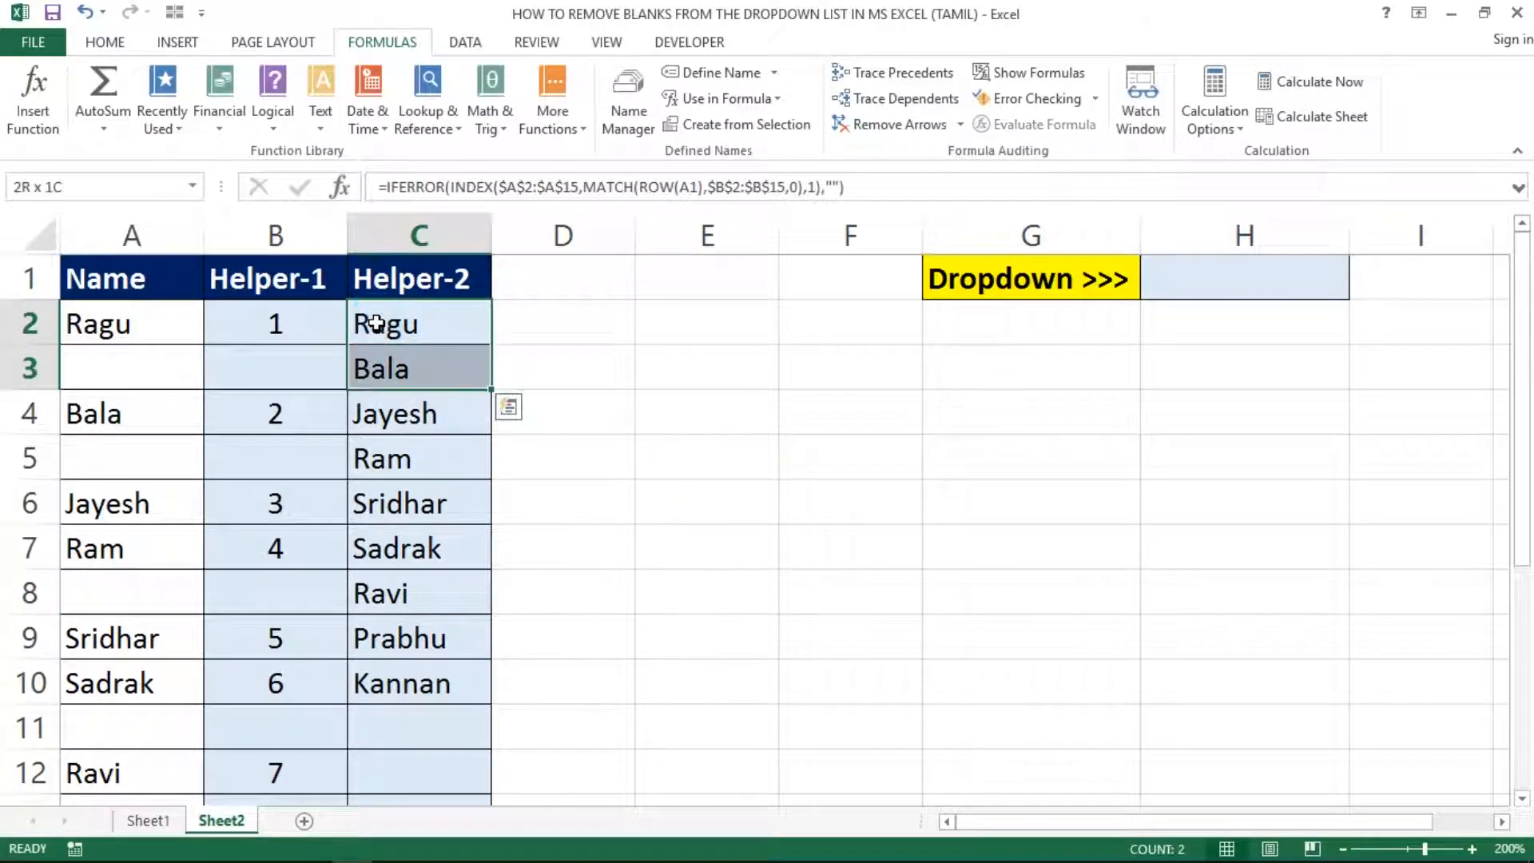
{"action": "key", "text": "shift+Up"}
{"action": "left_click", "coordinate": [375, 323]}
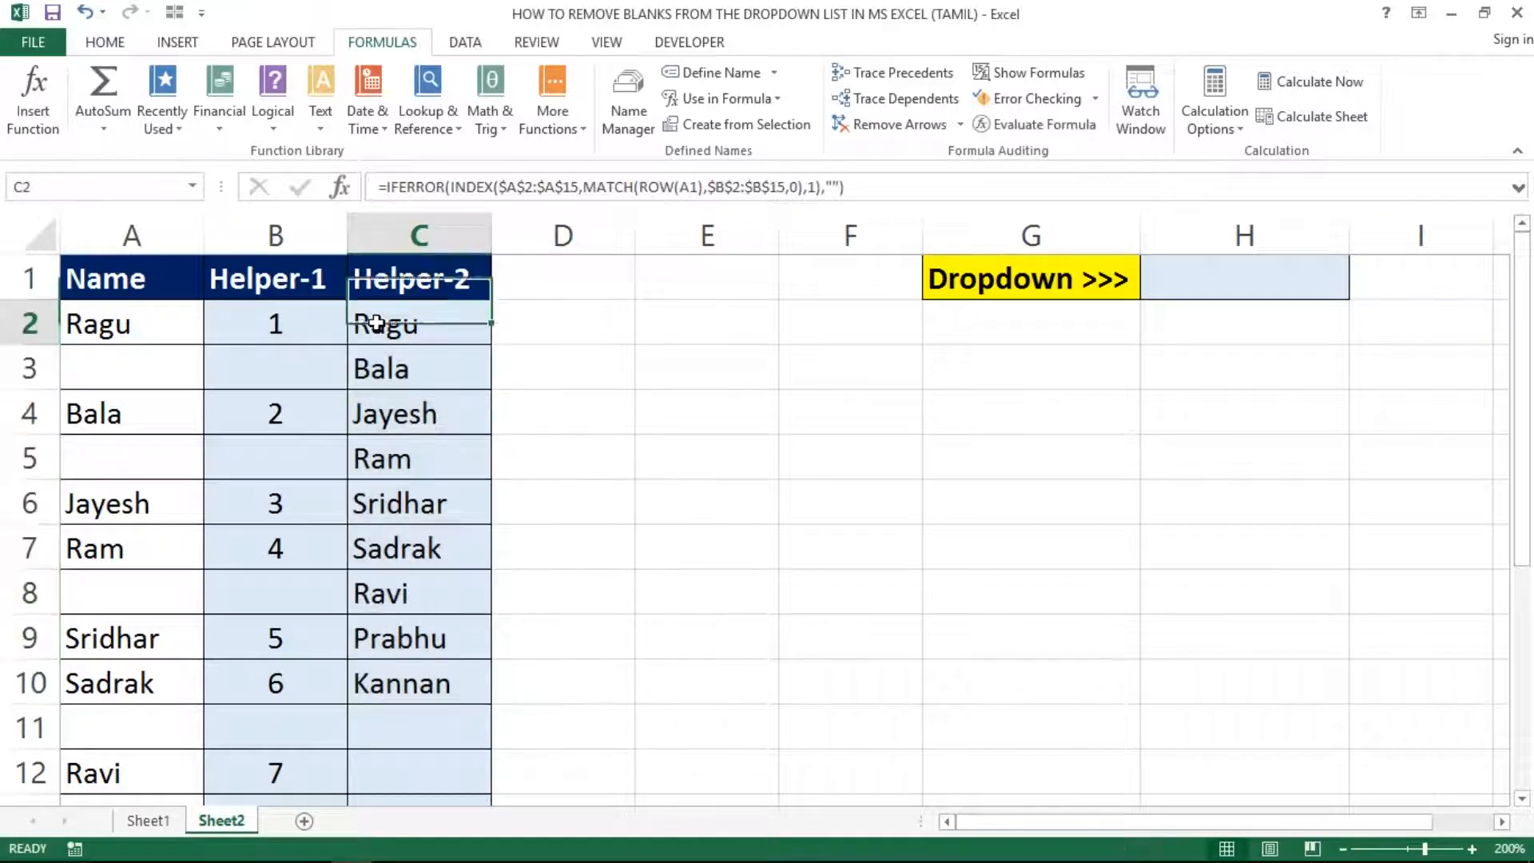
{"action": "left_click", "coordinate": [831, 339]}
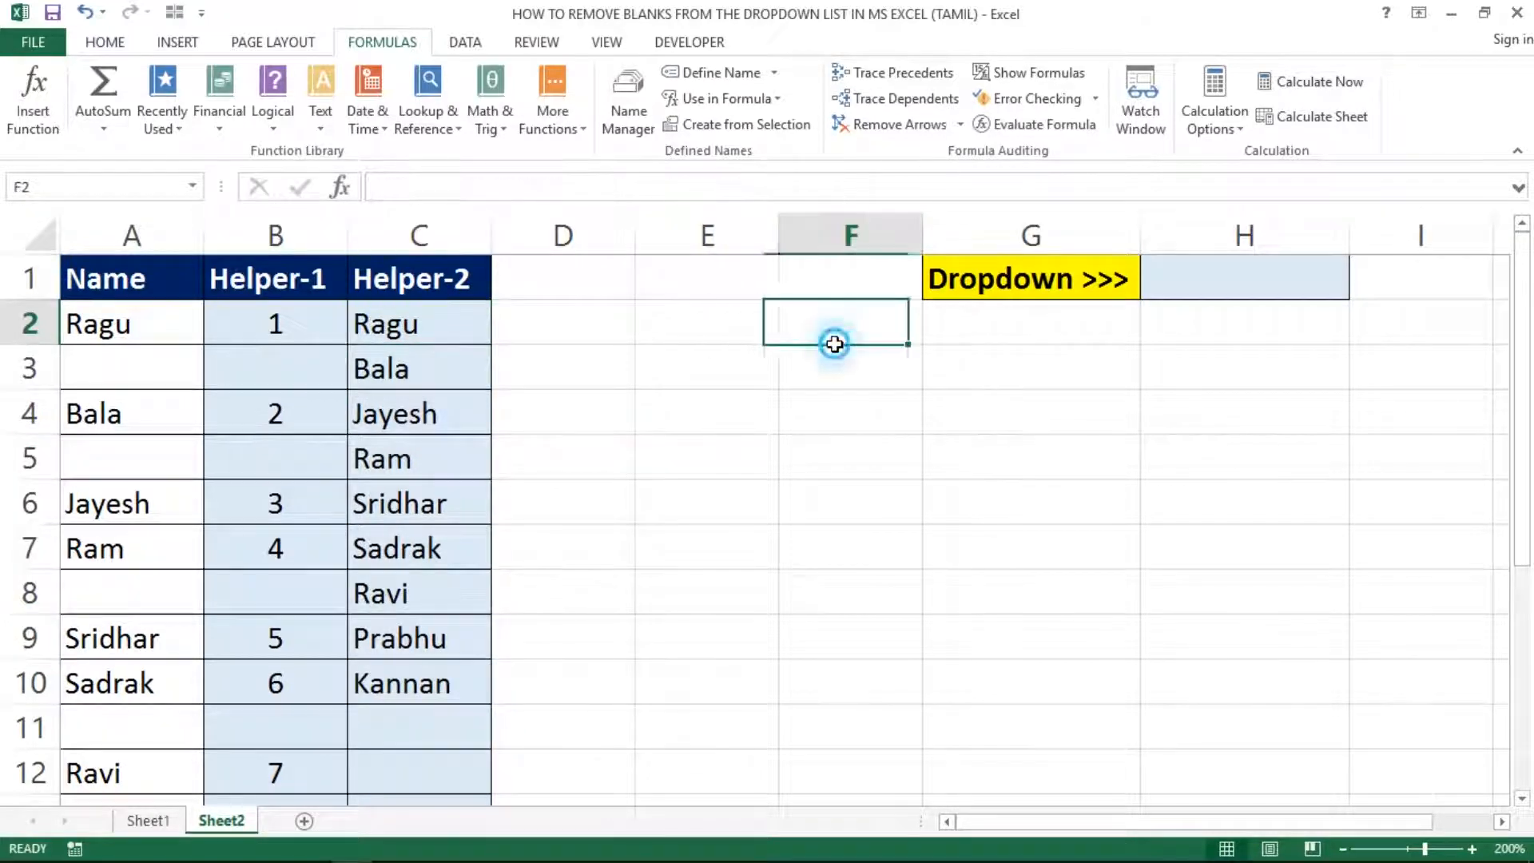
Step: Recheck the cell range covered by NameList in the Name Manager with the new name in the list
{"action": "left_click", "coordinate": [1167, 280]}
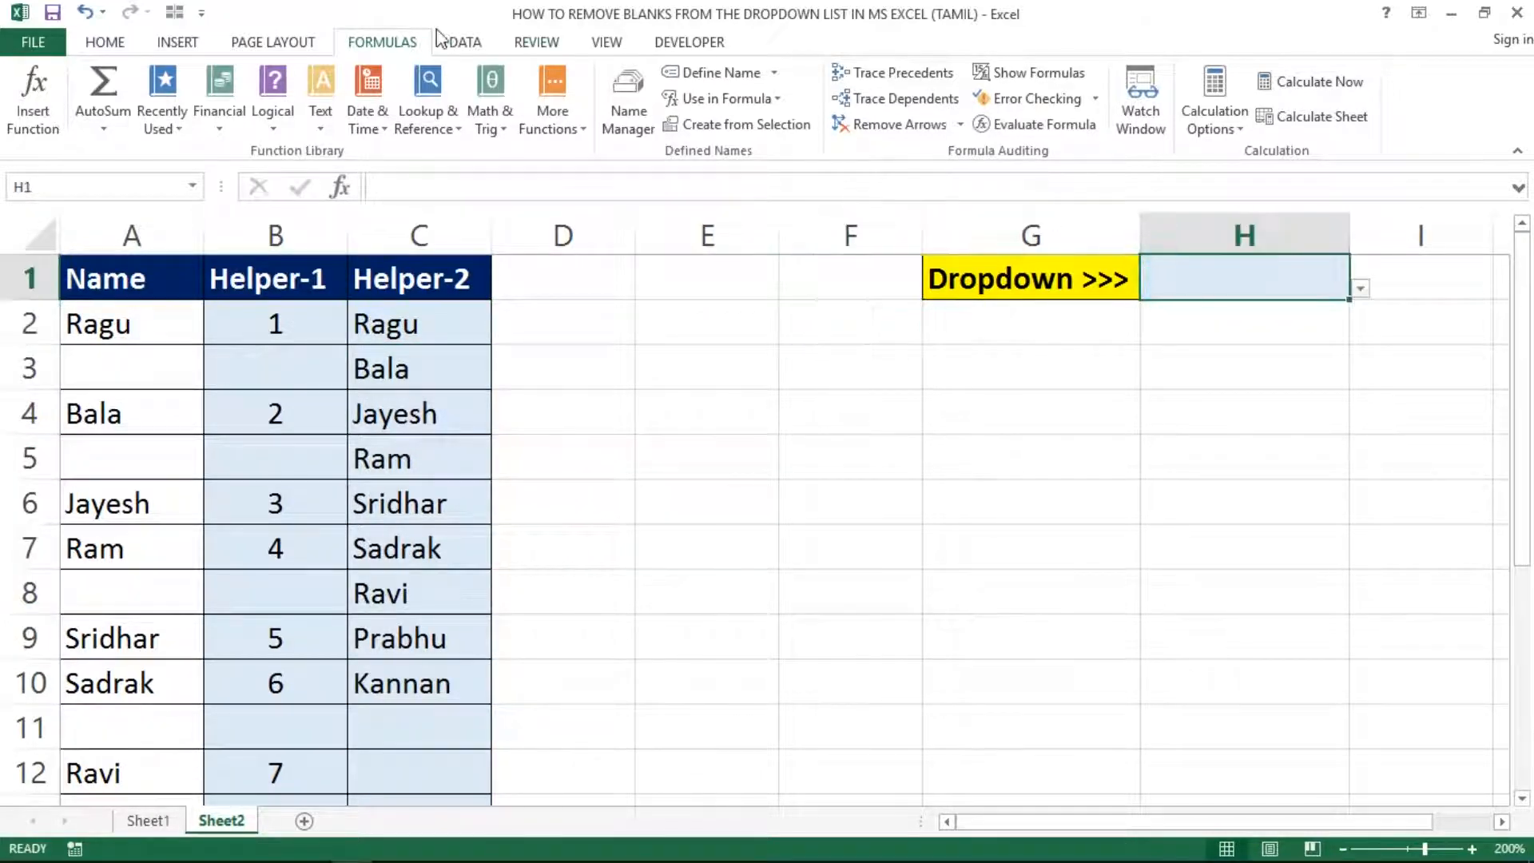
{"action": "left_click", "coordinate": [723, 99]}
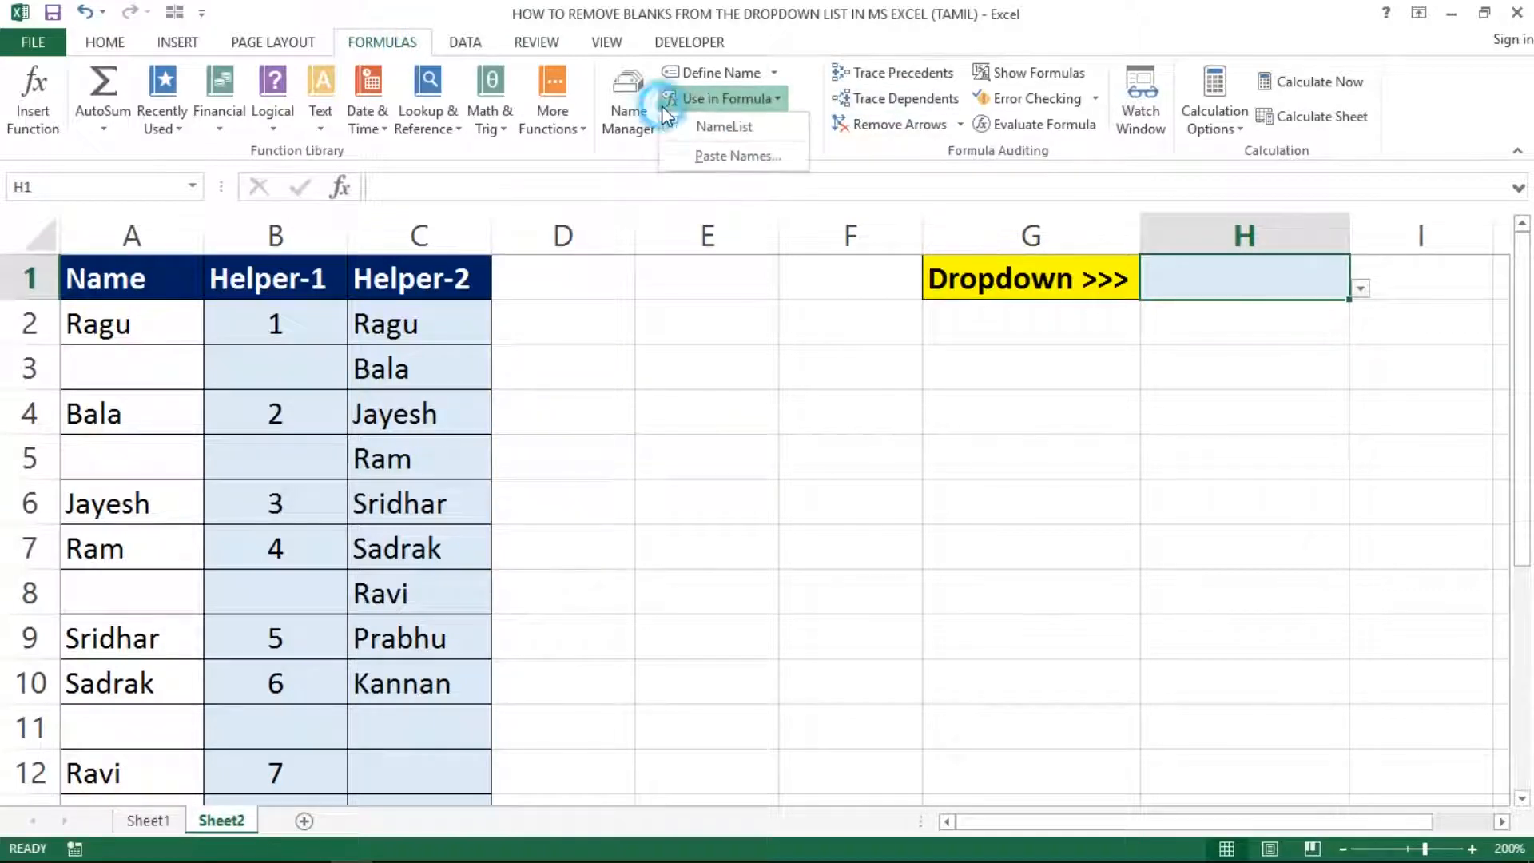
{"action": "left_click", "coordinate": [622, 112]}
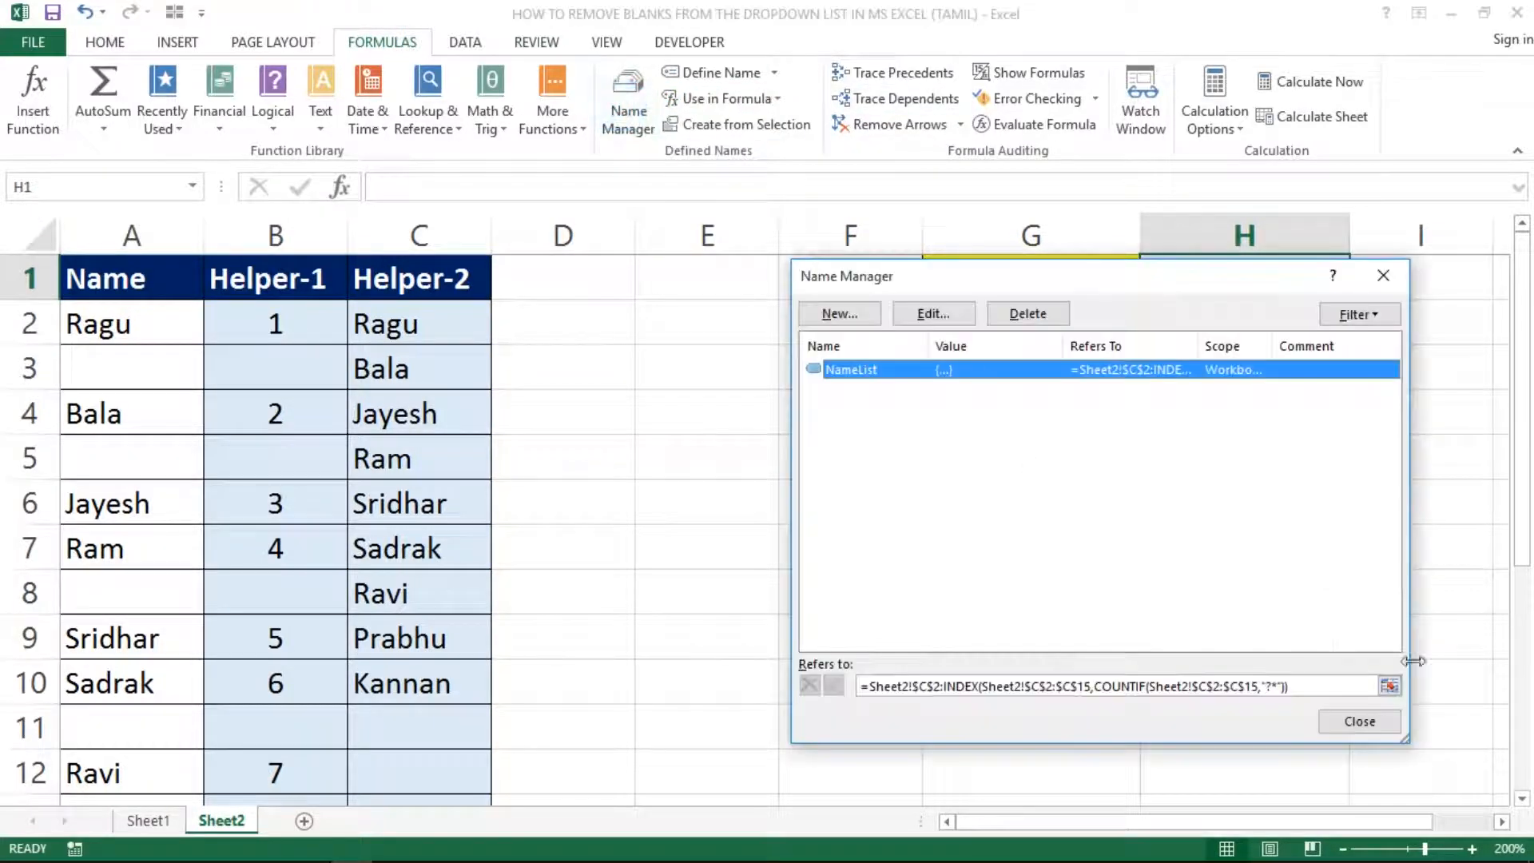
{"action": "left_click", "coordinate": [1389, 686]}
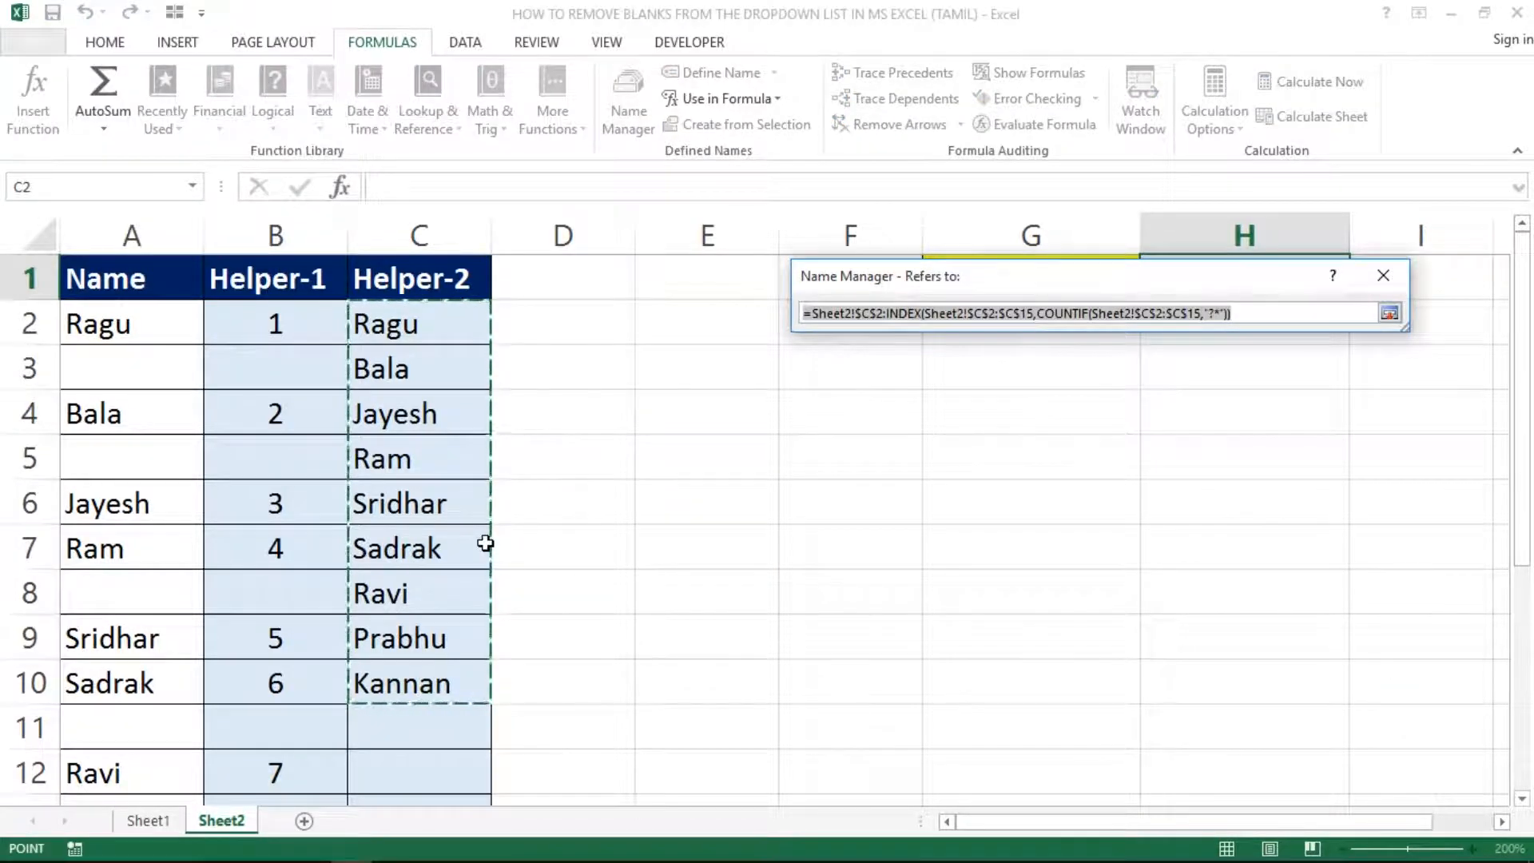
{"action": "key", "text": "Return"}
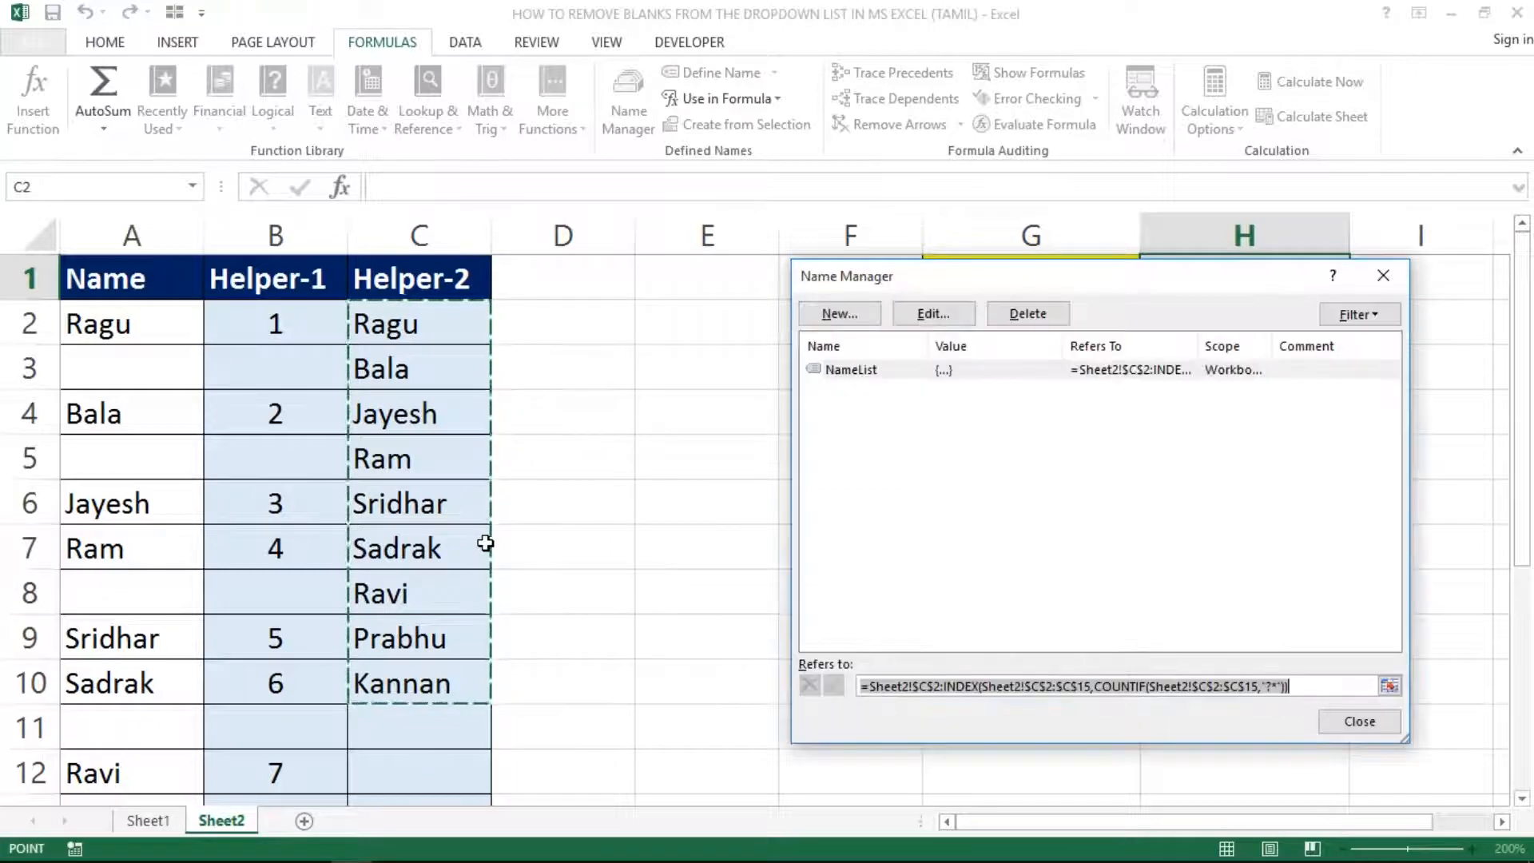
{"action": "left_click", "coordinate": [1375, 701]}
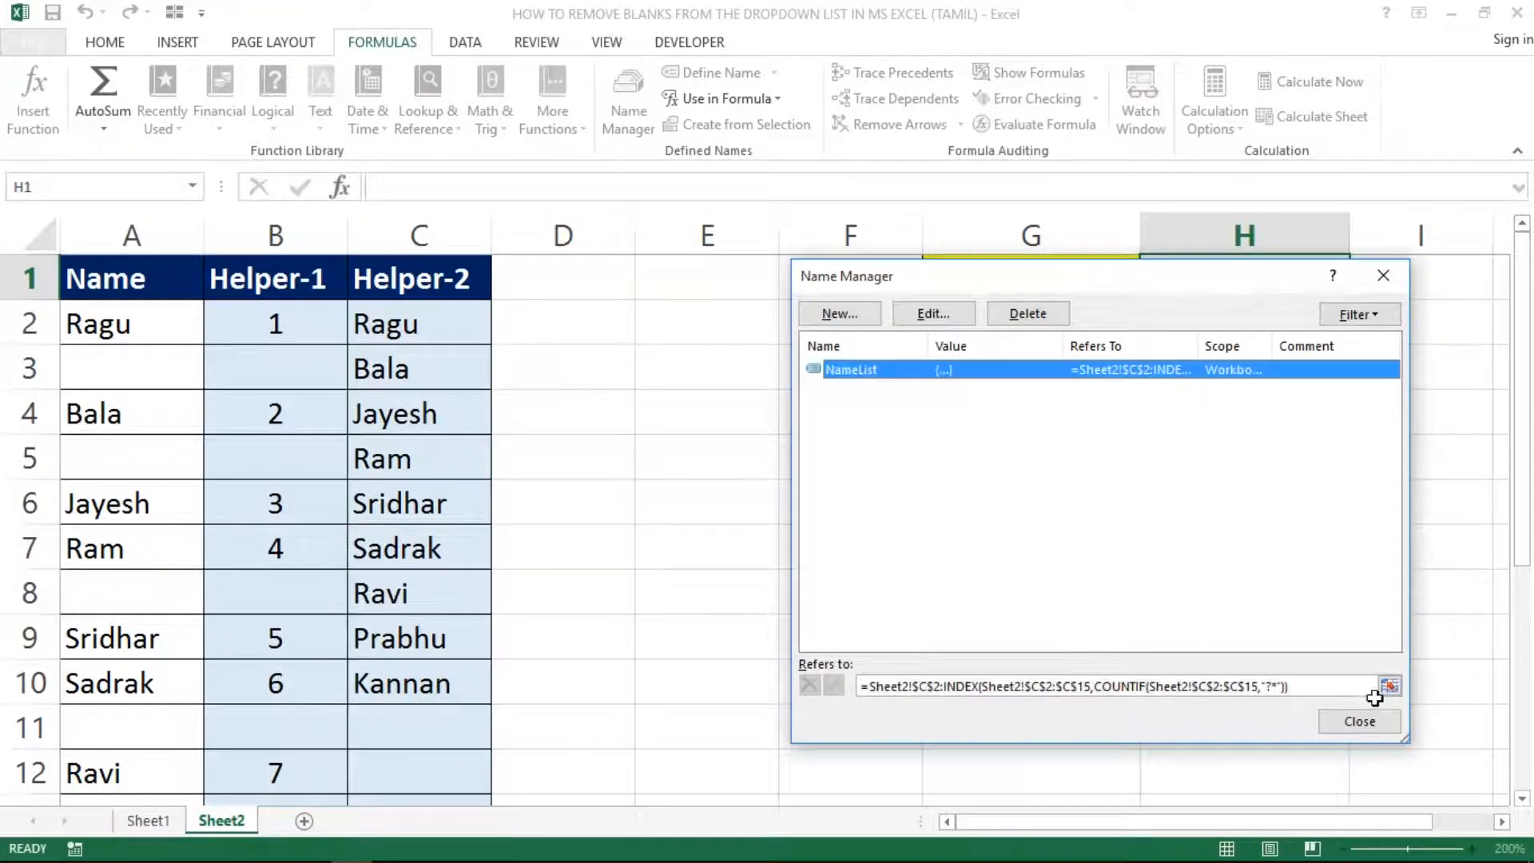
Step: Go through all entries of the H1 dropdown down to the last one, then leave it without choosing any
{"action": "key", "text": "alt+Down"}
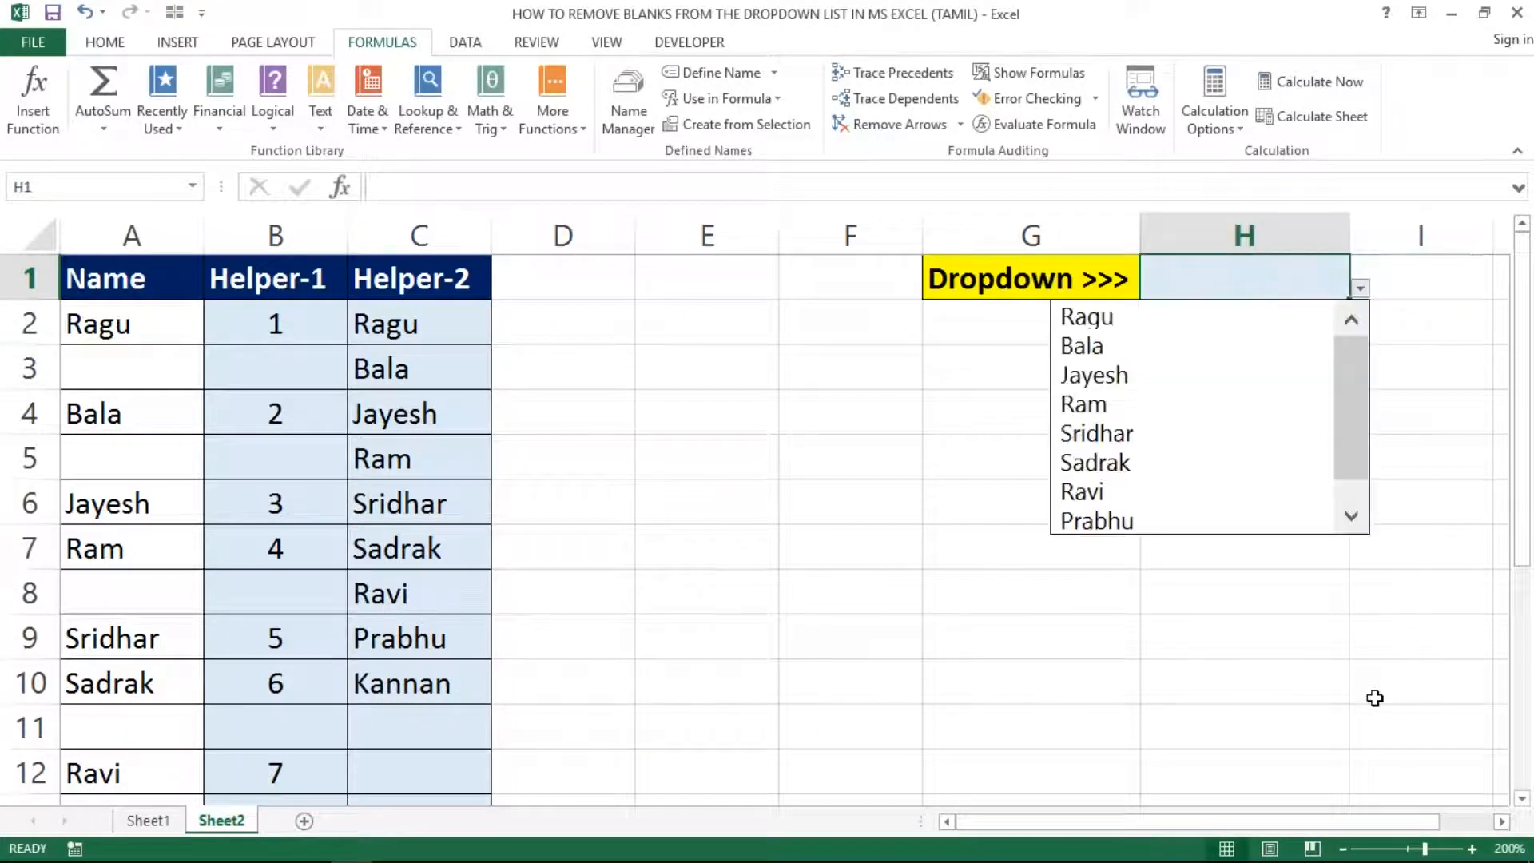
{"action": "key", "text": "Down"}
{"action": "key", "text": "Down"}
{"action": "key", "text": "Down"}
{"action": "key", "text": "Down"}
{"action": "key", "text": "Down"}
{"action": "key", "text": "Down"}
{"action": "key", "text": "Down"}
{"action": "key", "text": "Down"}
{"action": "key", "text": "Down"}
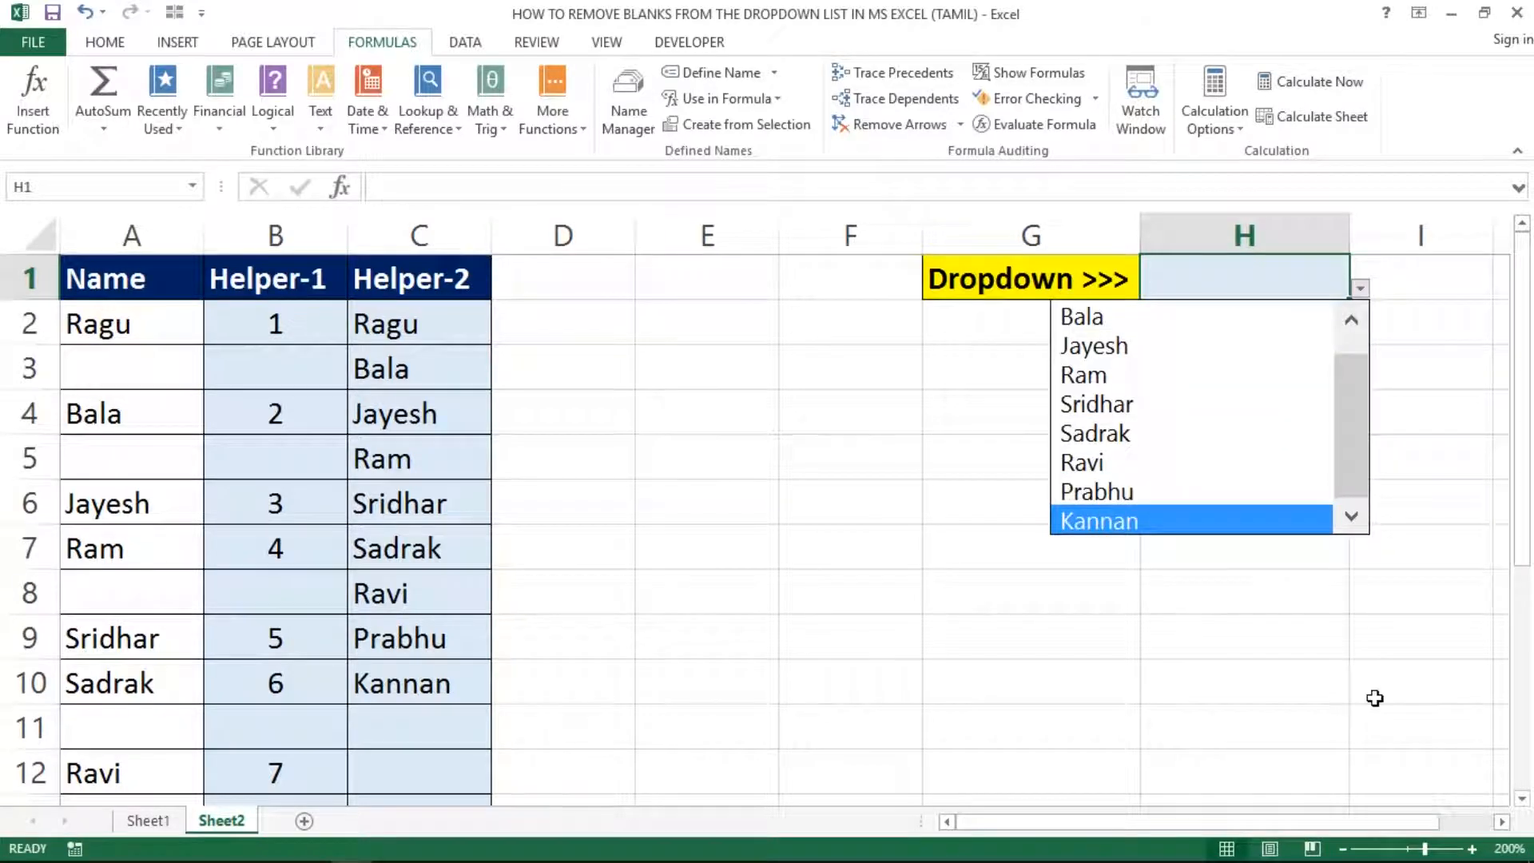
{"action": "left_click", "coordinate": [909, 702]}
{"action": "left_click", "coordinate": [721, 571]}
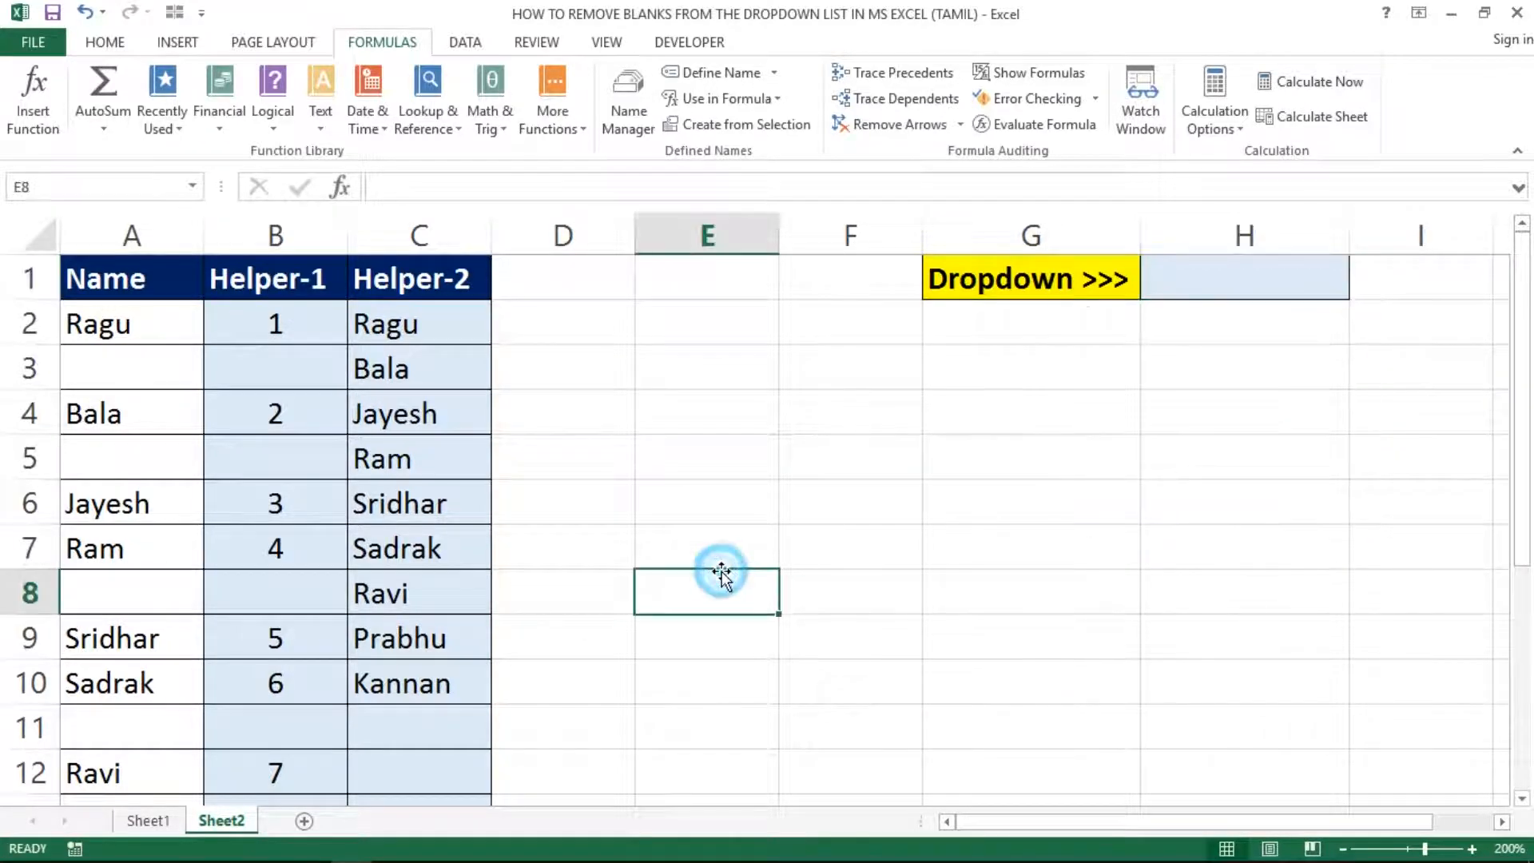
Step: Review the Helper-1 and Helper-2 columns together with their formulas in B2 and C2
{"action": "left_click", "coordinate": [343, 334]}
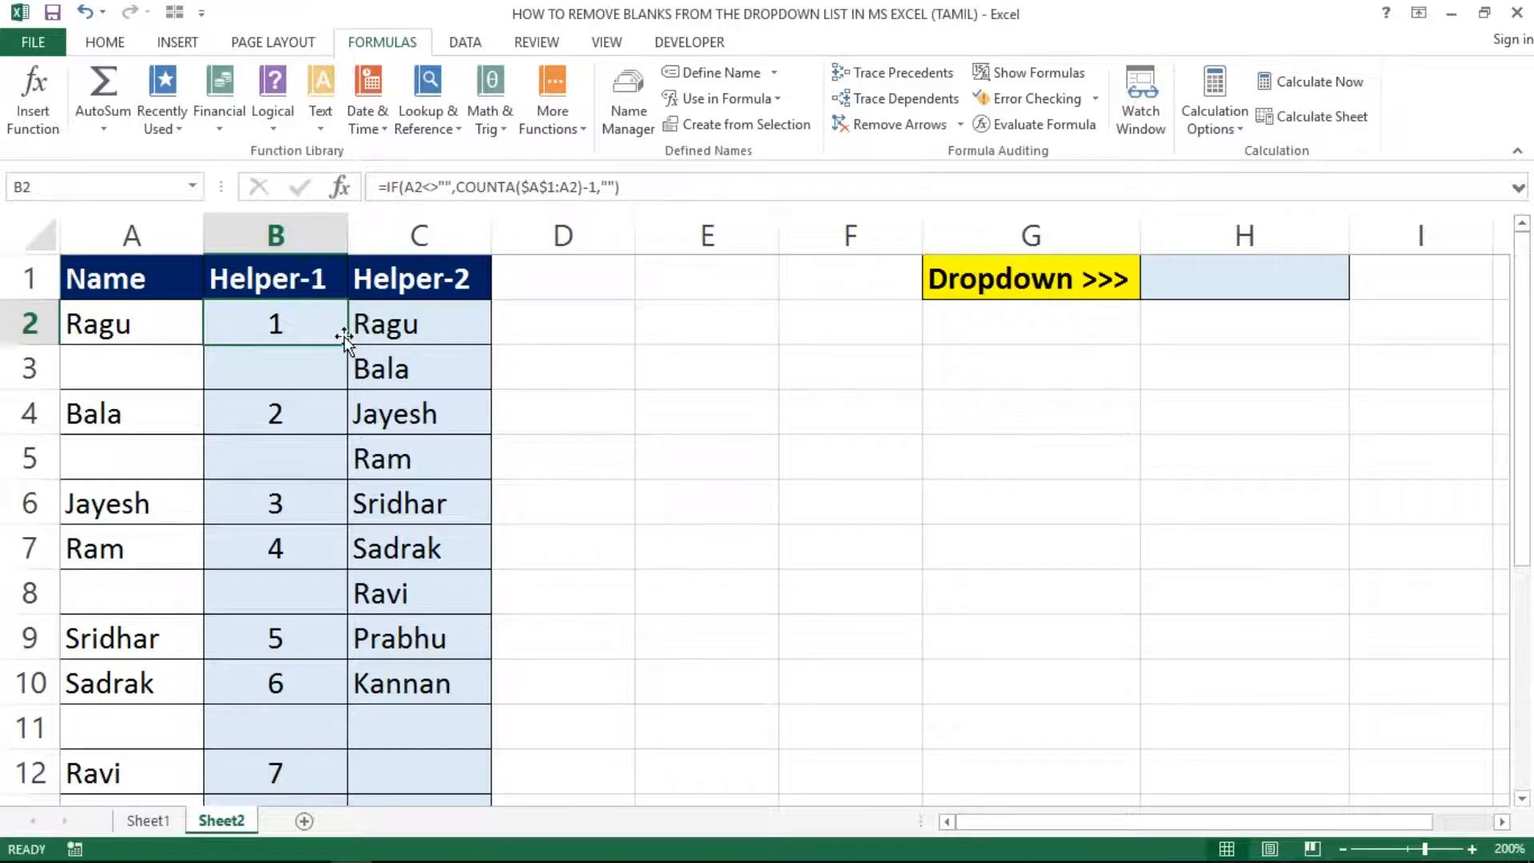
{"action": "left_click", "coordinate": [421, 238]}
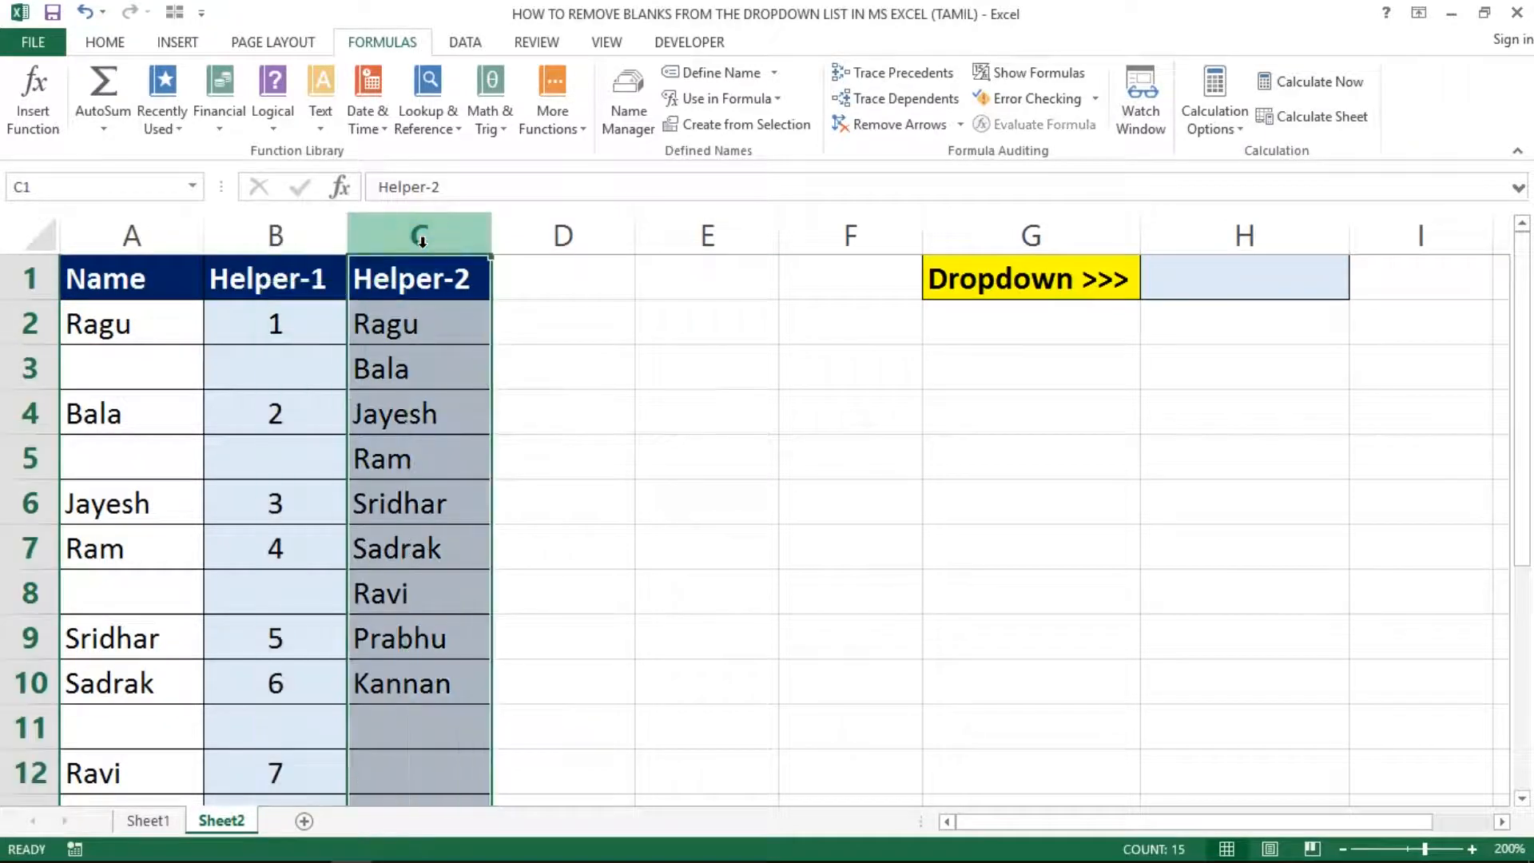
{"action": "left_click_drag", "start_coordinate": [416, 240], "coordinate": [289, 220]}
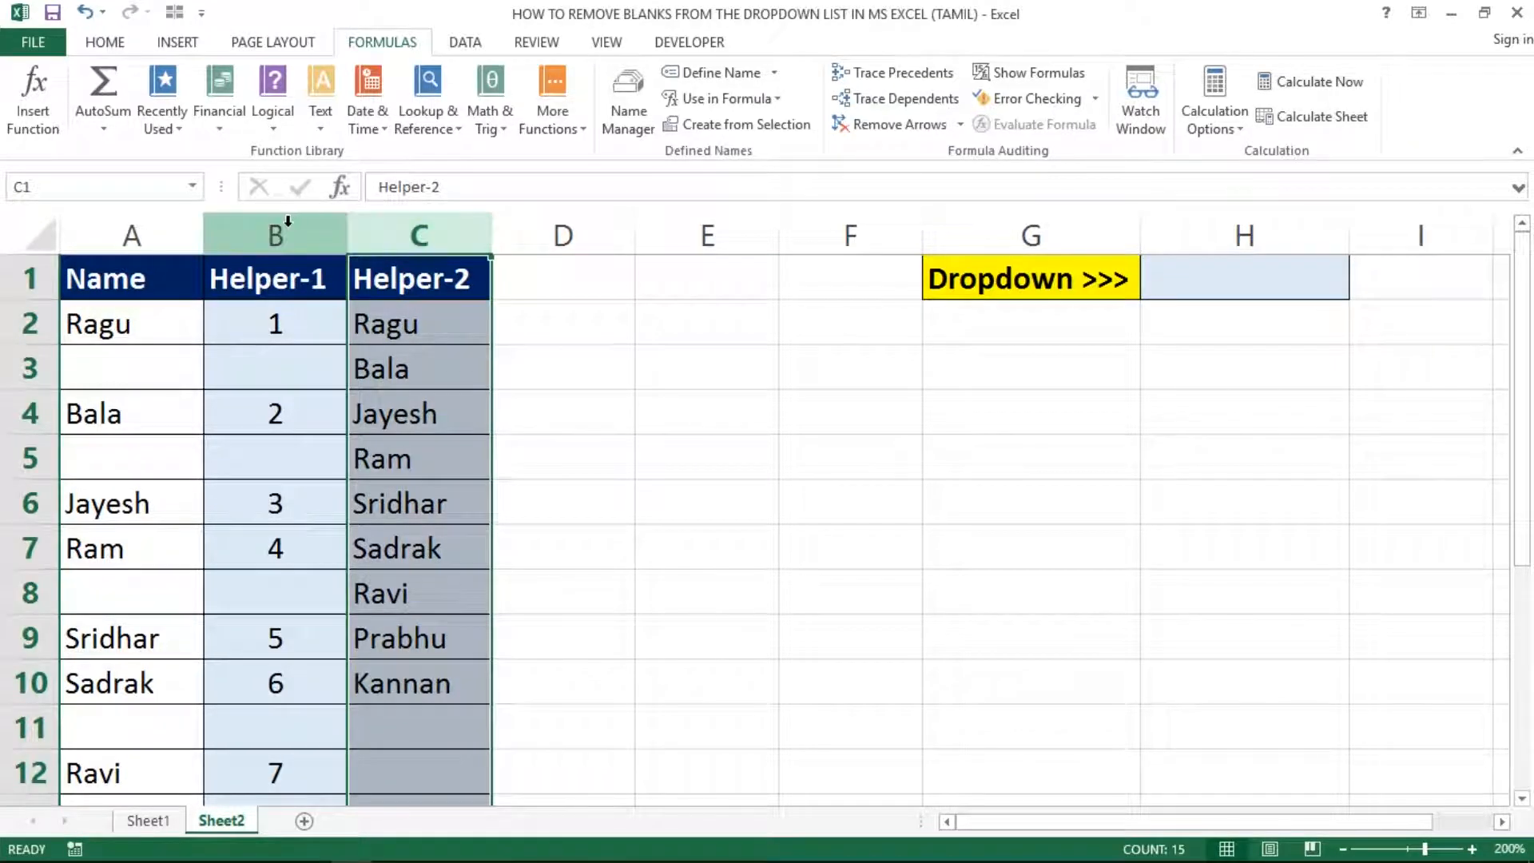
{"action": "left_click", "coordinate": [289, 221]}
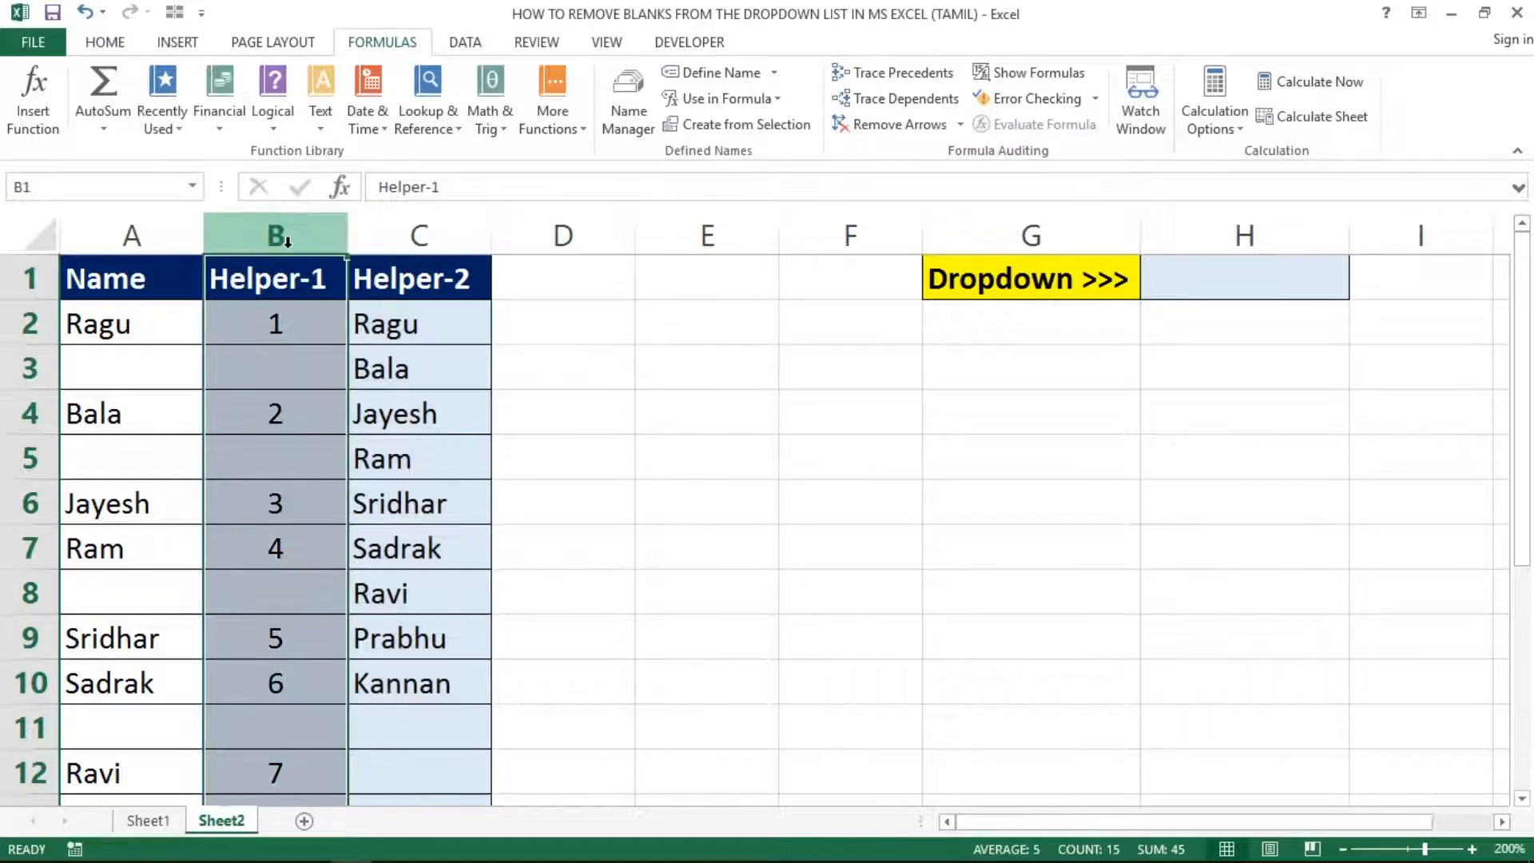
{"action": "left_click", "coordinate": [364, 321]}
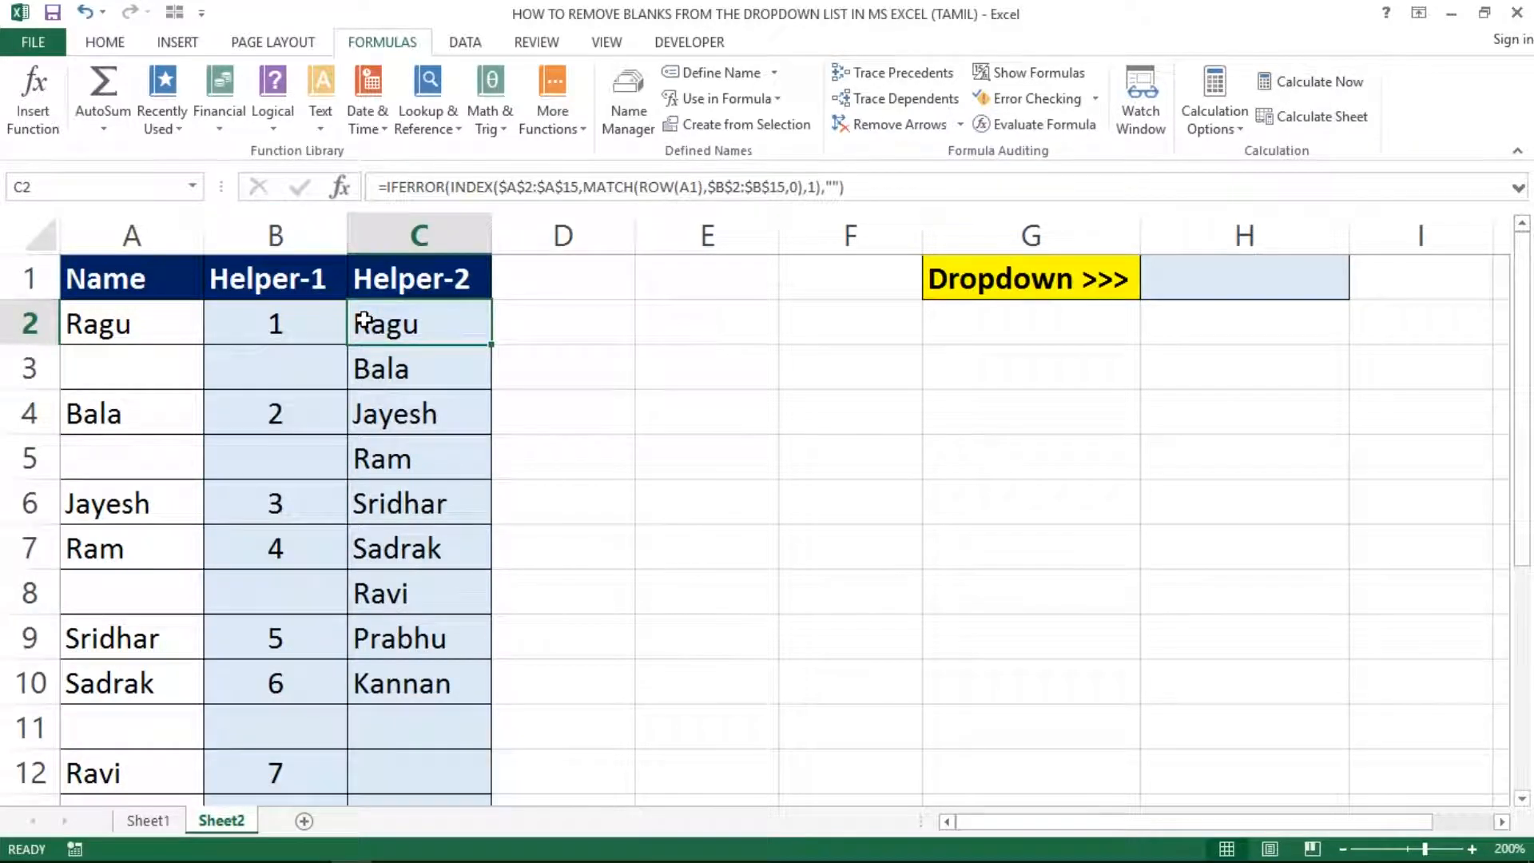
{"action": "left_click", "coordinate": [634, 379]}
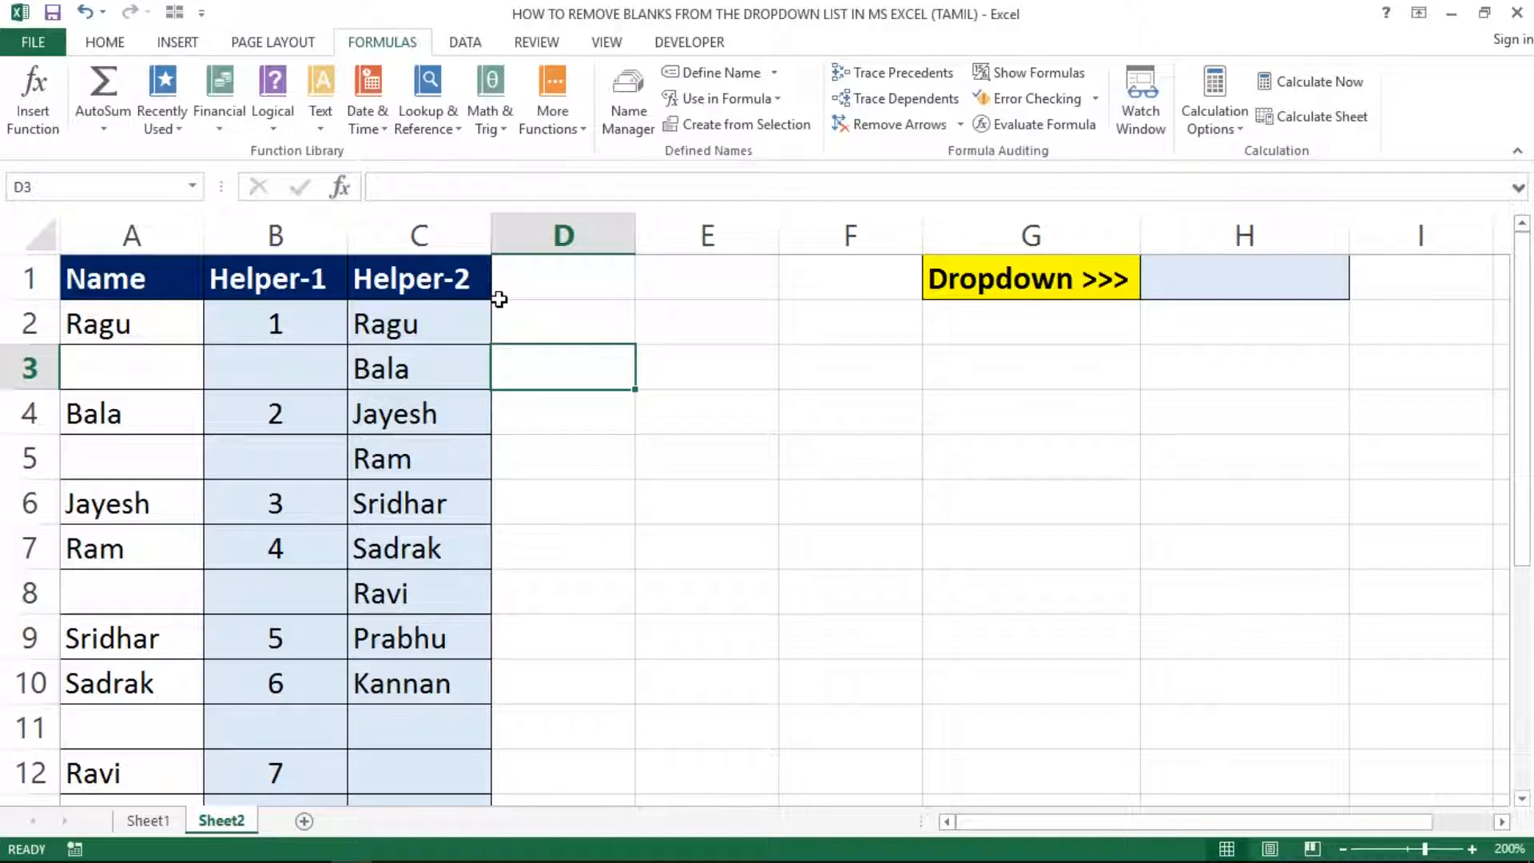
{"action": "left_click", "coordinate": [478, 316]}
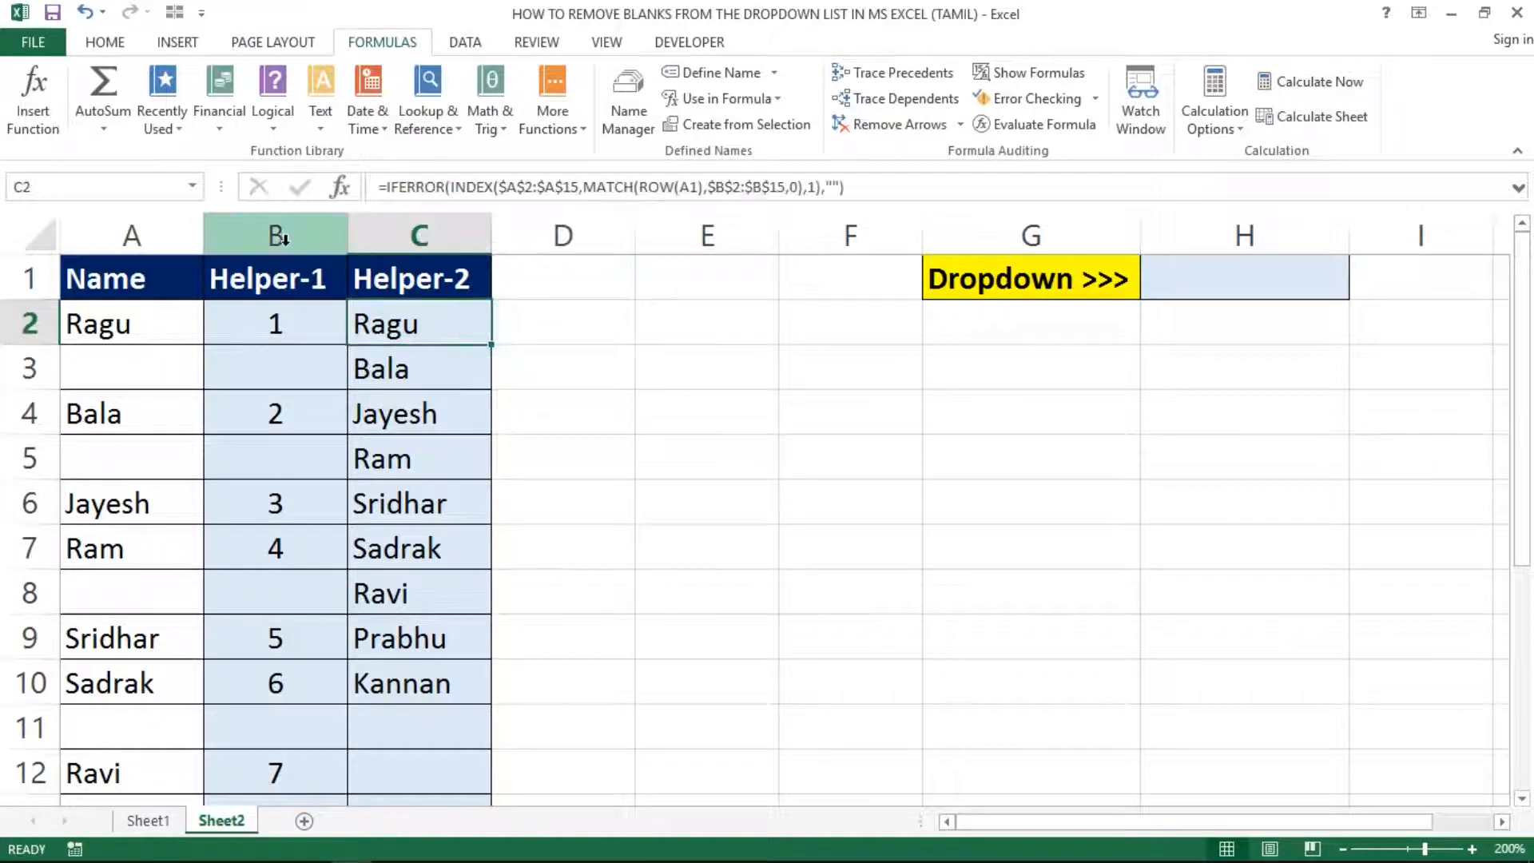
{"action": "left_click", "coordinate": [275, 236]}
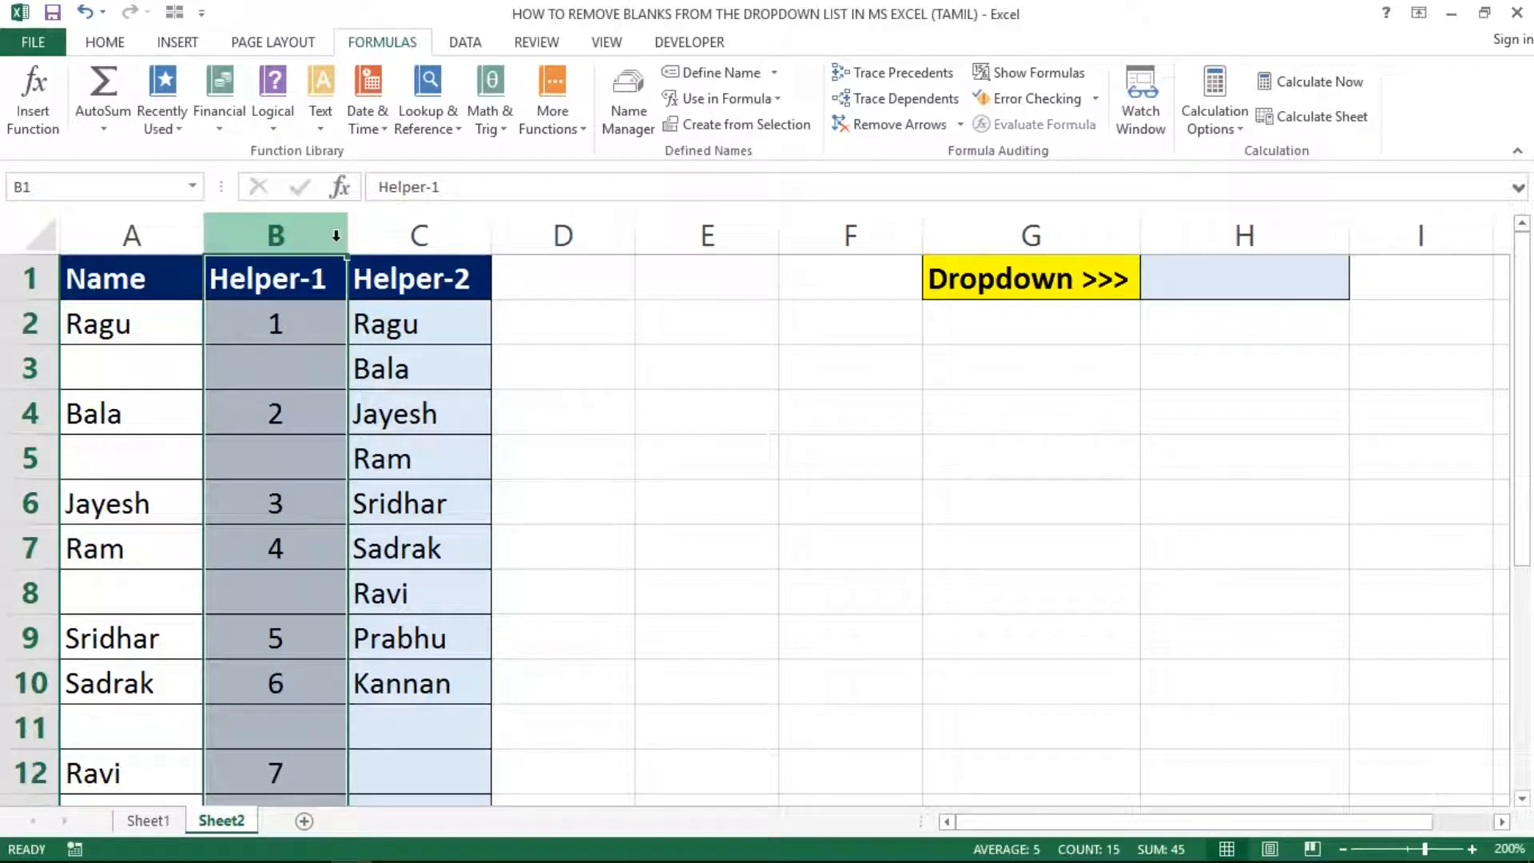
{"action": "left_click", "coordinate": [395, 238]}
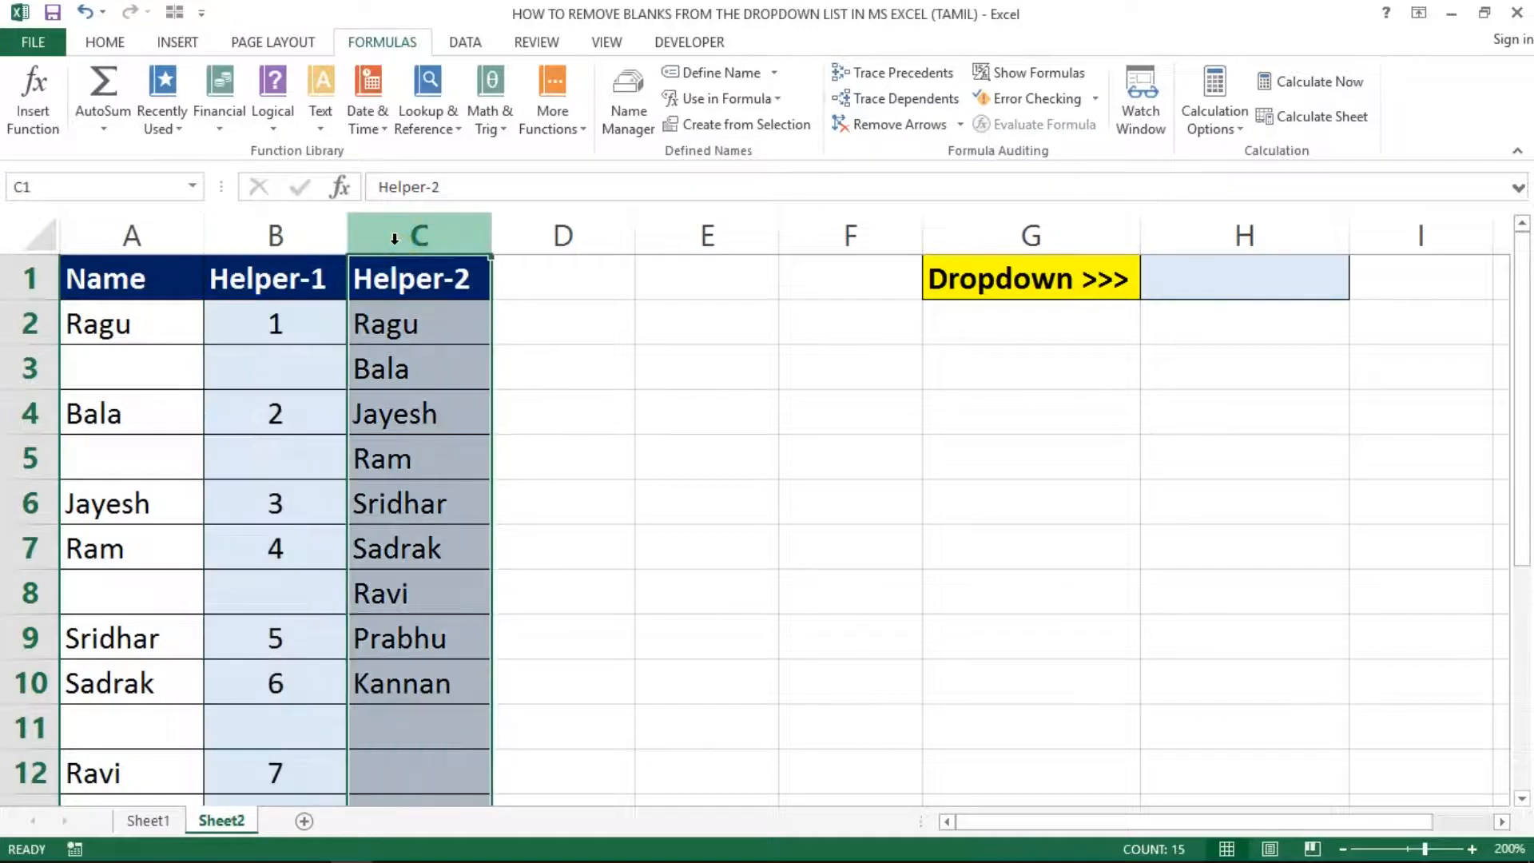
{"action": "left_click", "coordinate": [572, 277]}
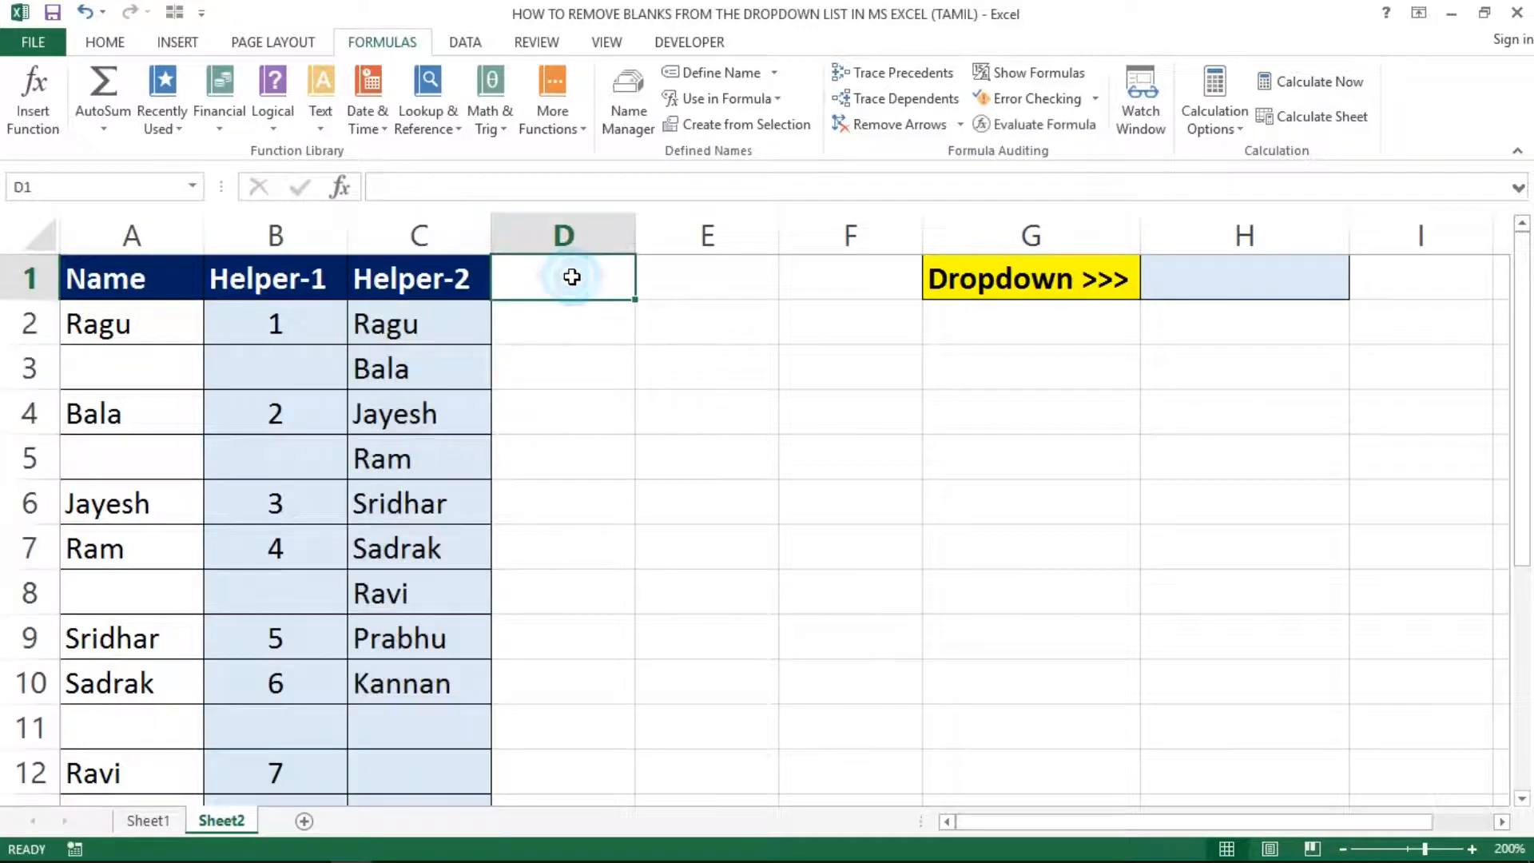
Step: Hide the Helper-1 and Helper-2 columns (B and C)
{"action": "left_click", "coordinate": [290, 229]}
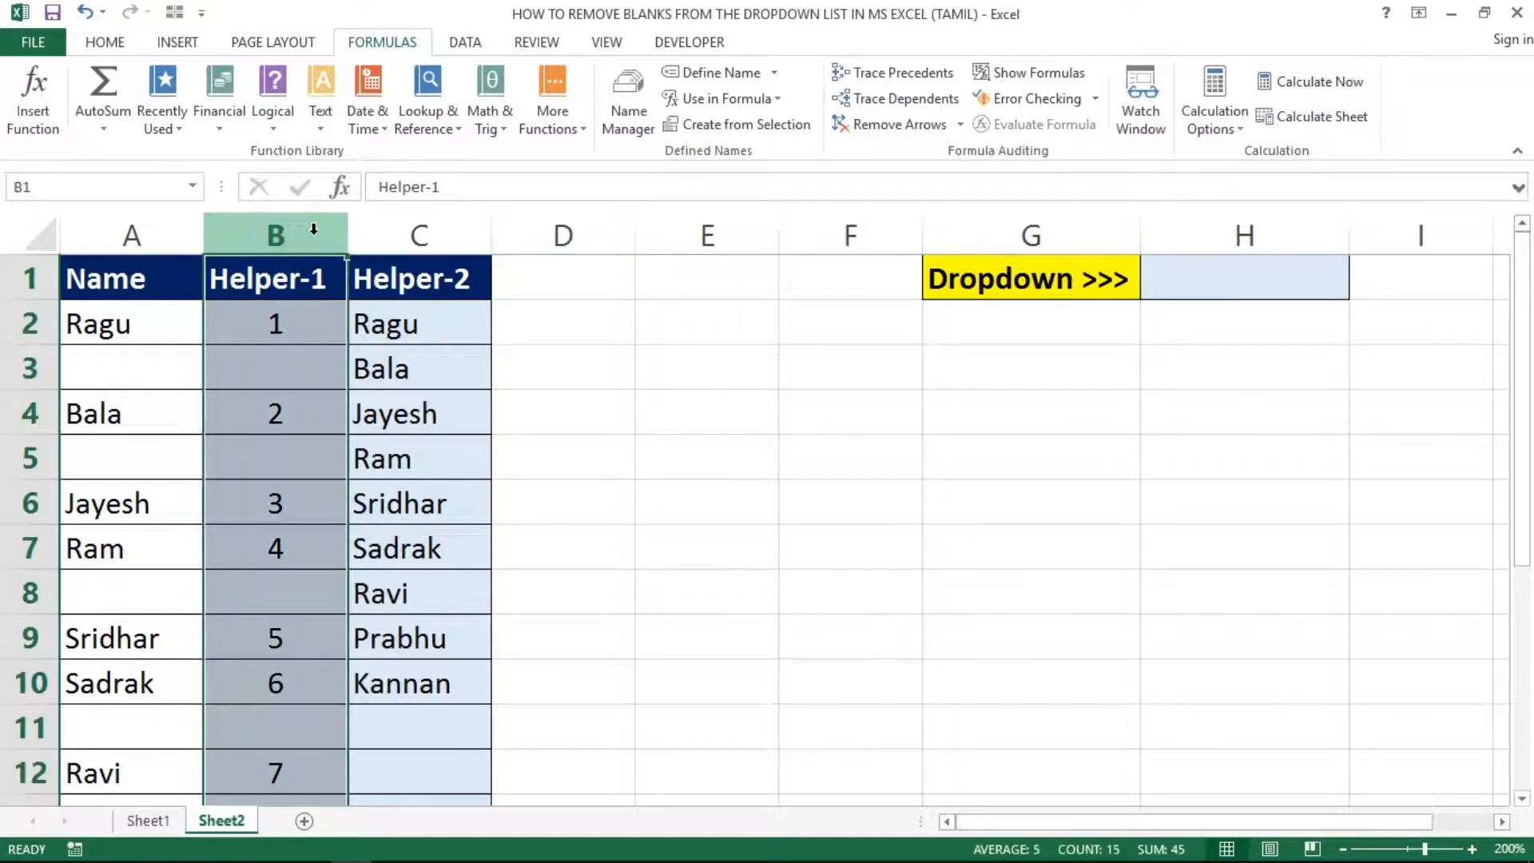
{"action": "left_click", "coordinate": [370, 232], "text": "shift"}
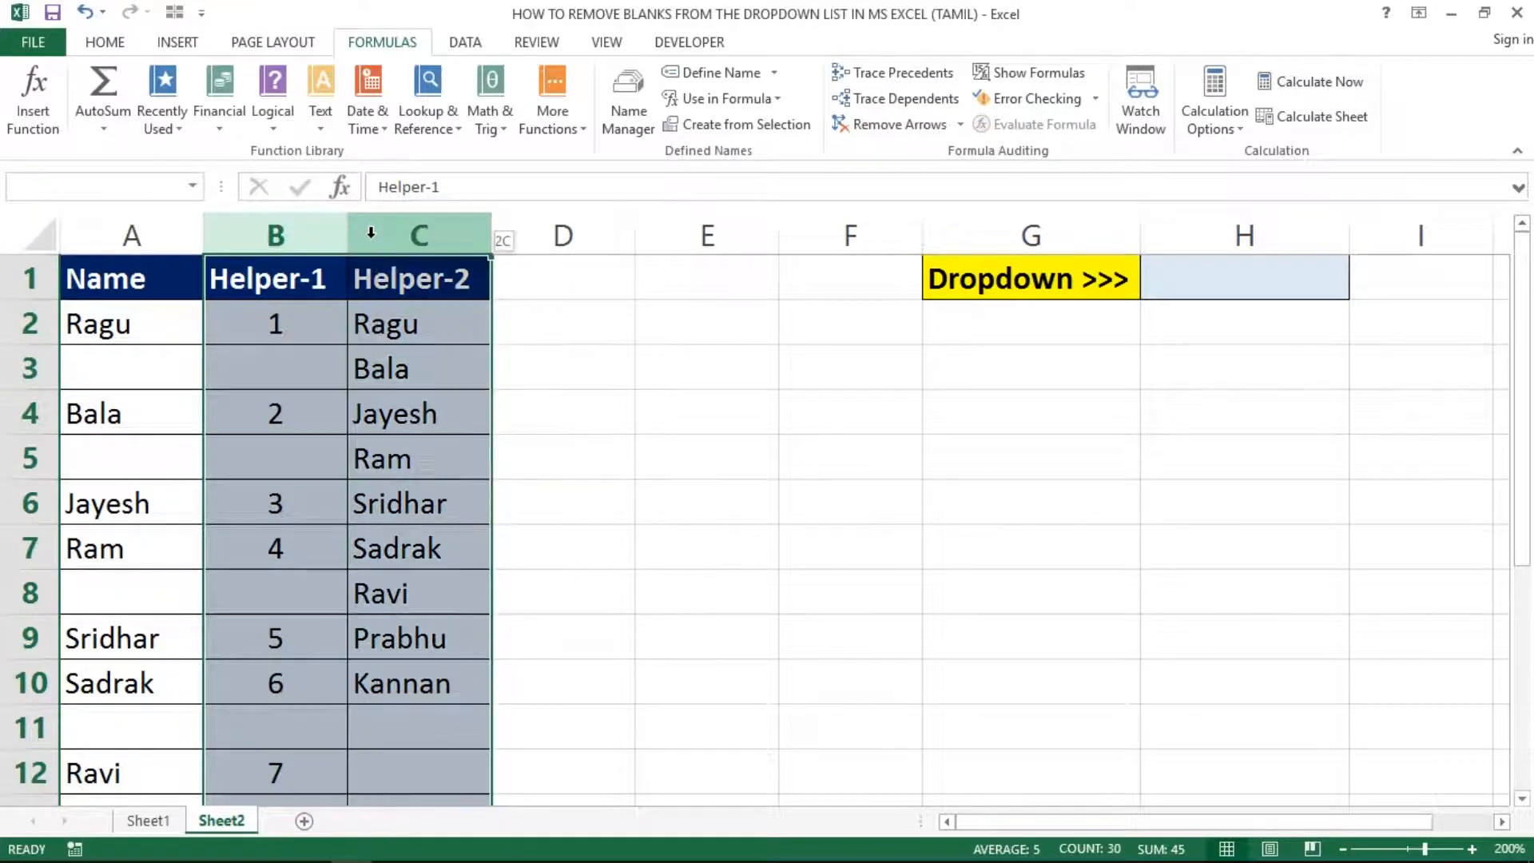
{"action": "right_click", "coordinate": [347, 321]}
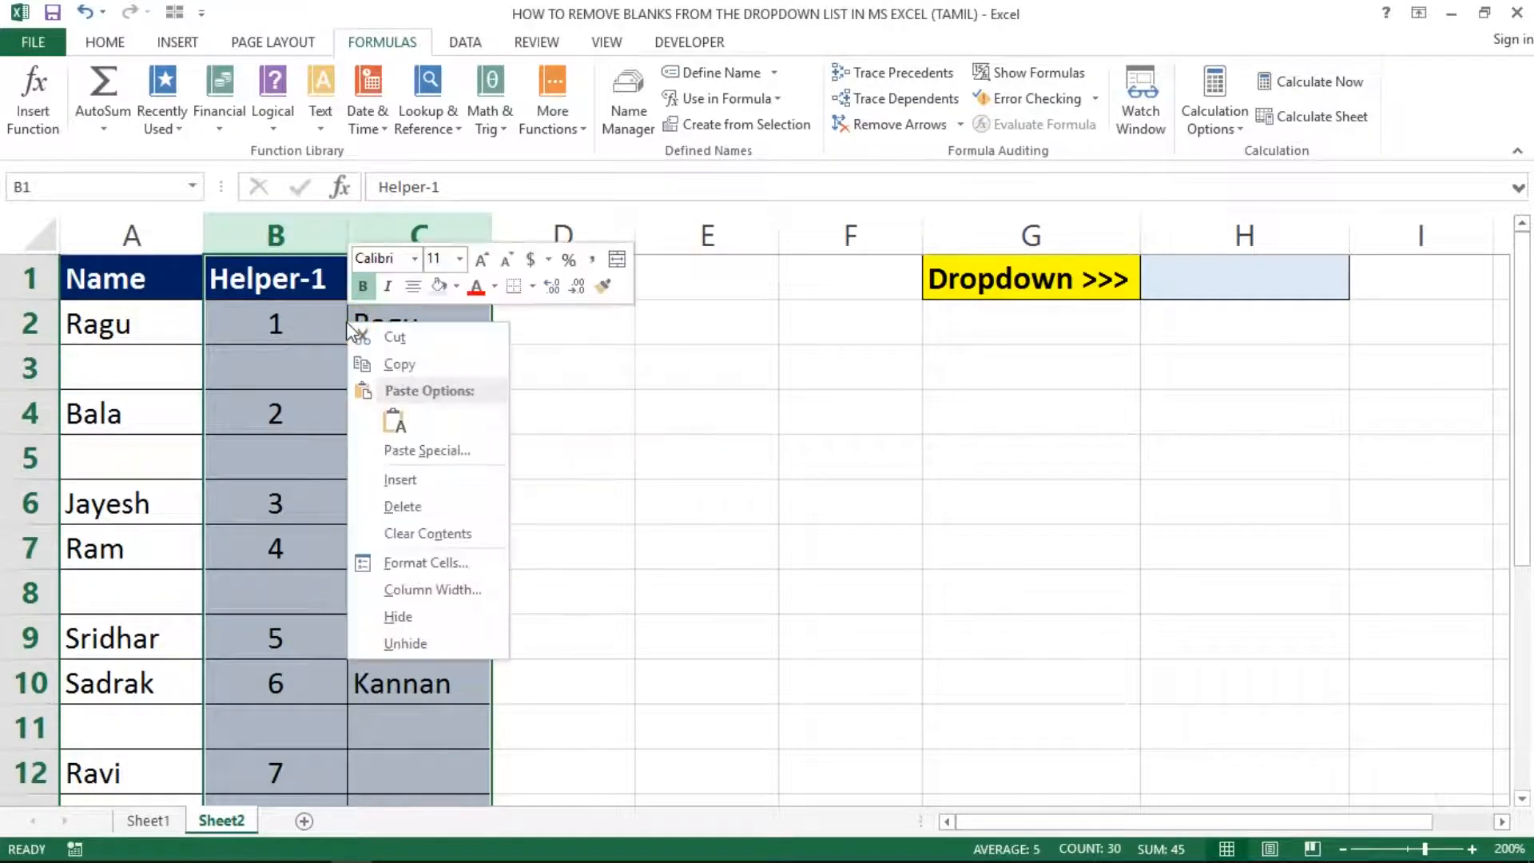
{"action": "left_click", "coordinate": [397, 617]}
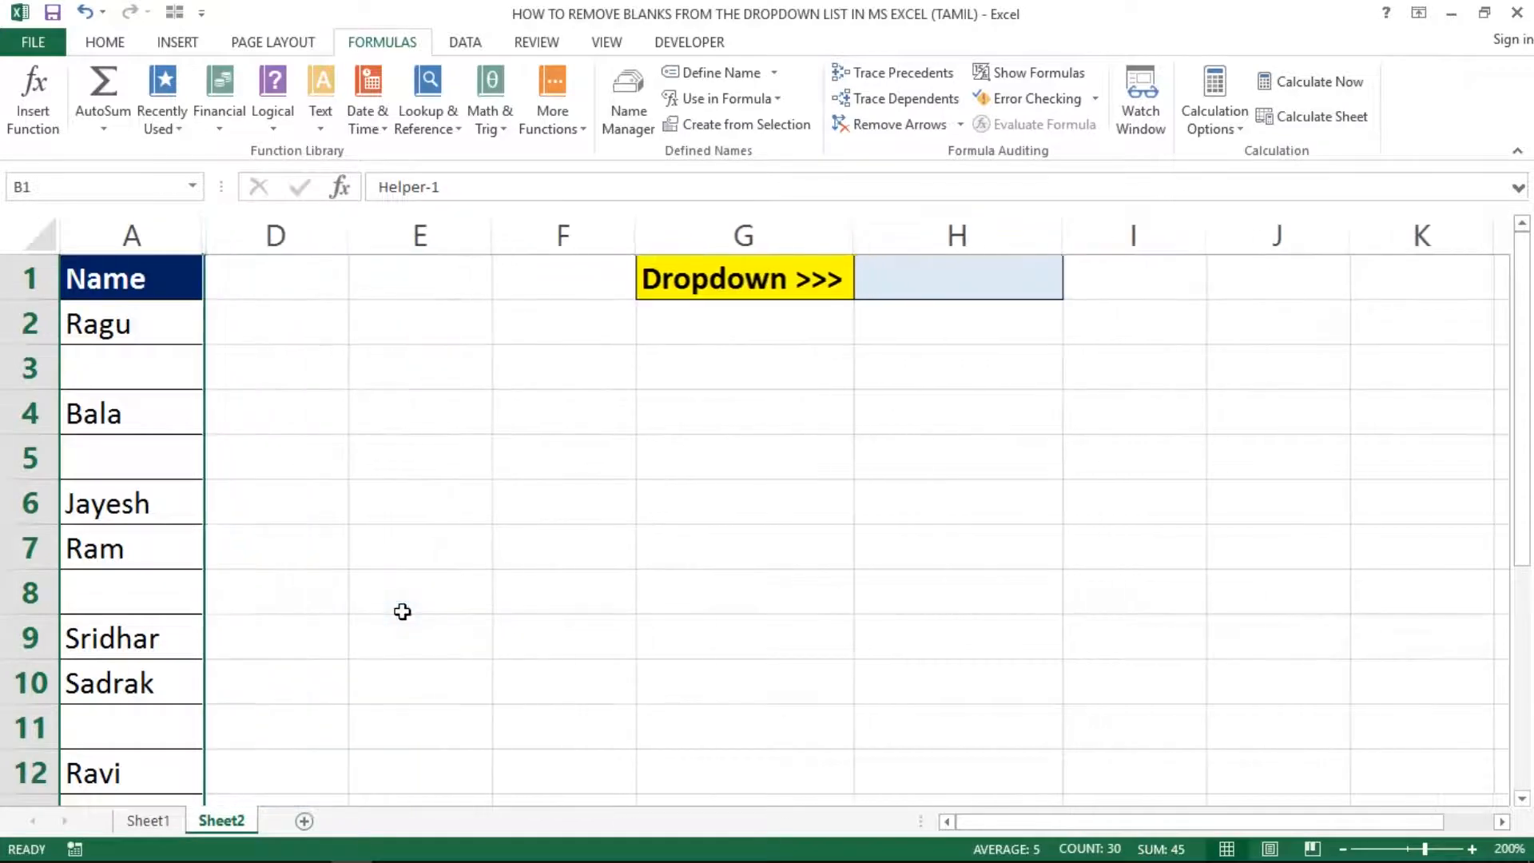
{"action": "left_click", "coordinate": [264, 281]}
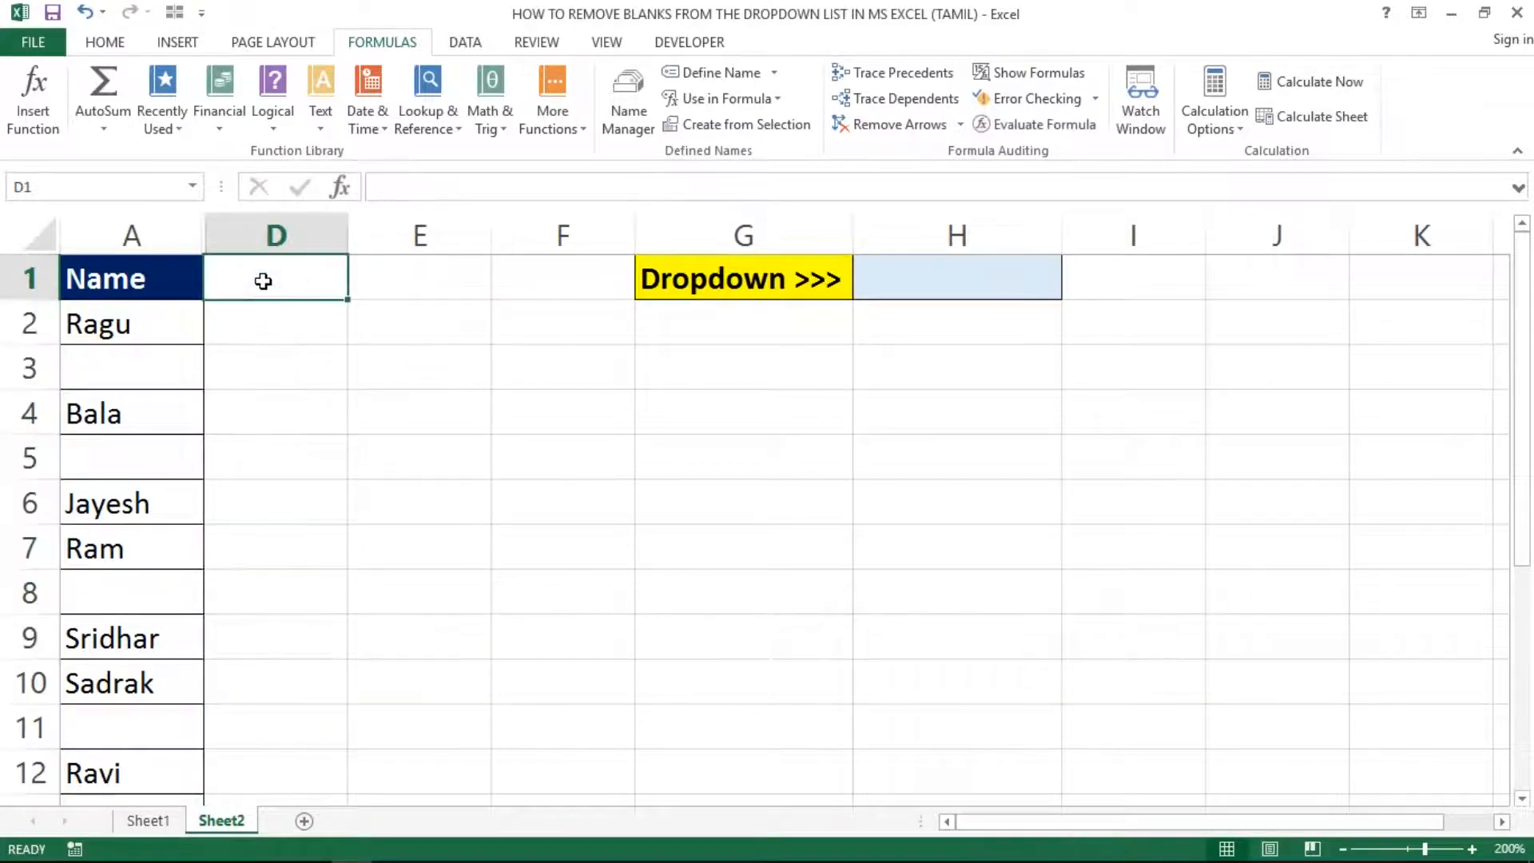
Step: Add the header Method-2 in D1 beside the Name column and widen column D slightly to fit it
{"action": "left_click", "coordinate": [147, 234]}
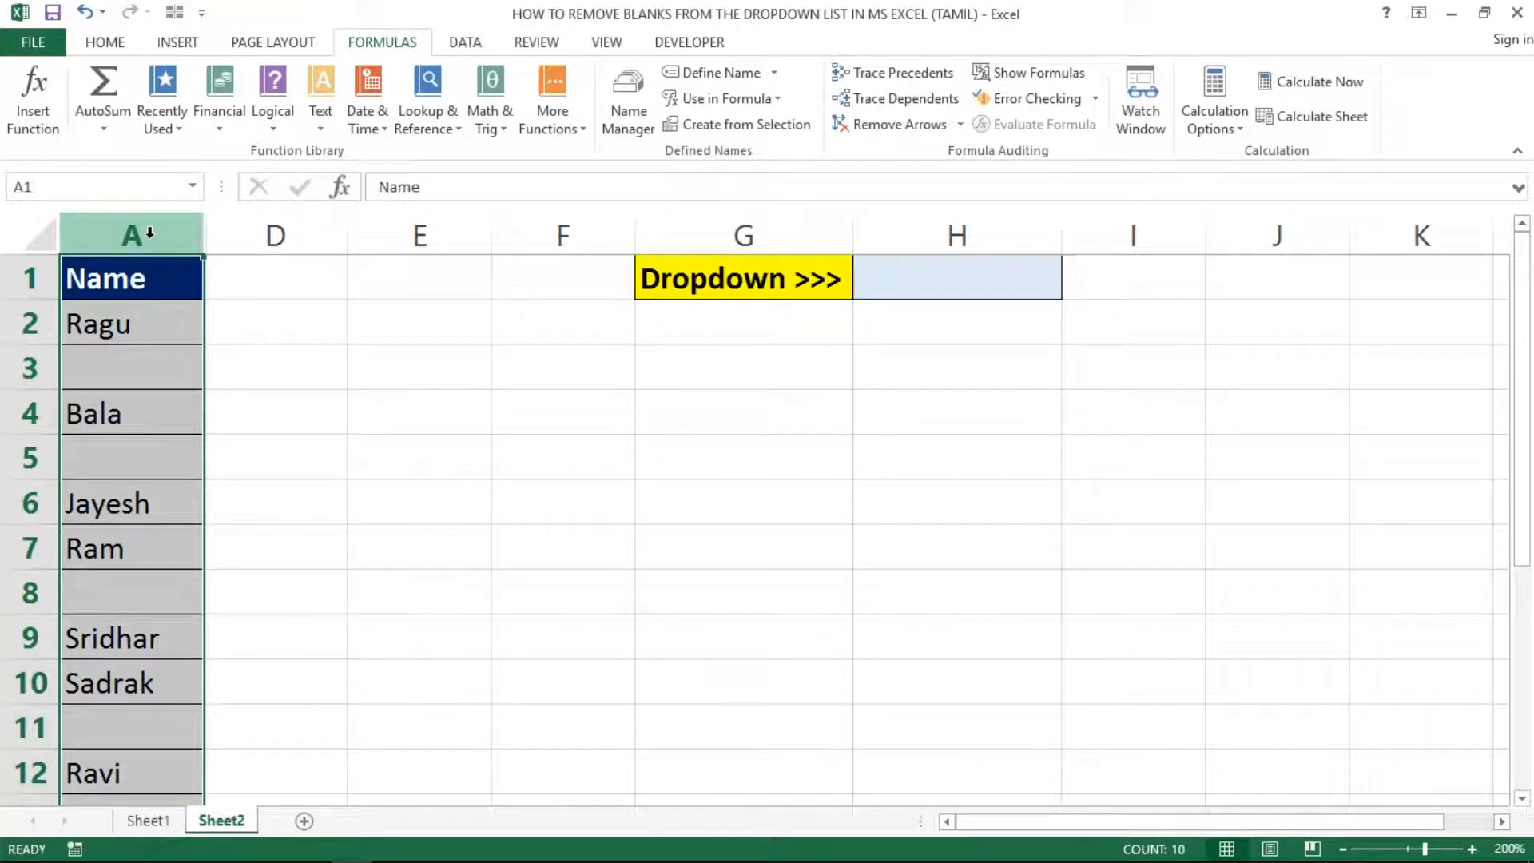
{"action": "left_click", "coordinate": [281, 278]}
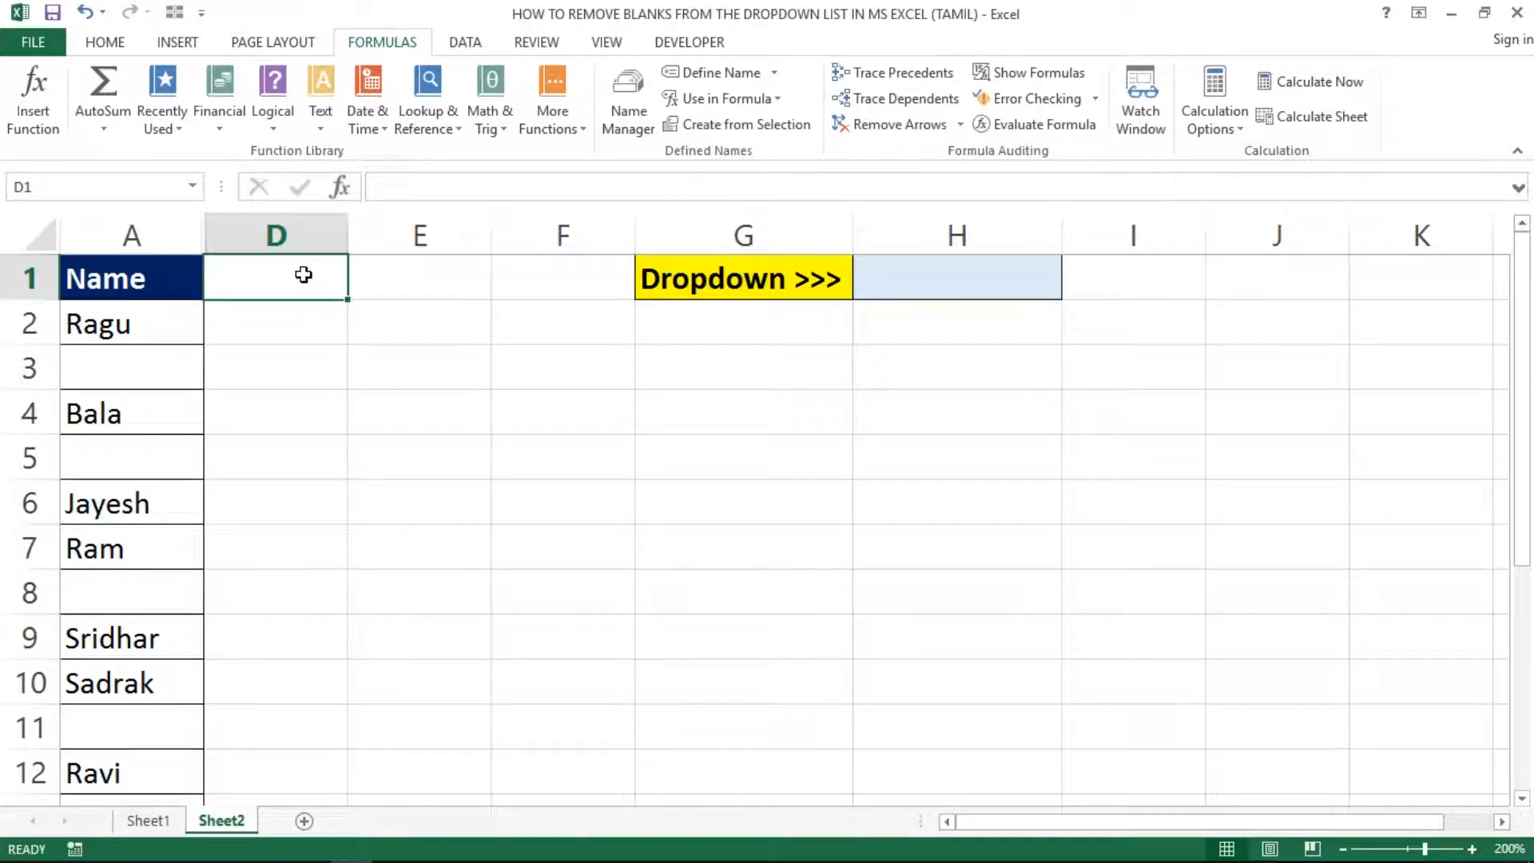
{"action": "type", "text": "Method"}
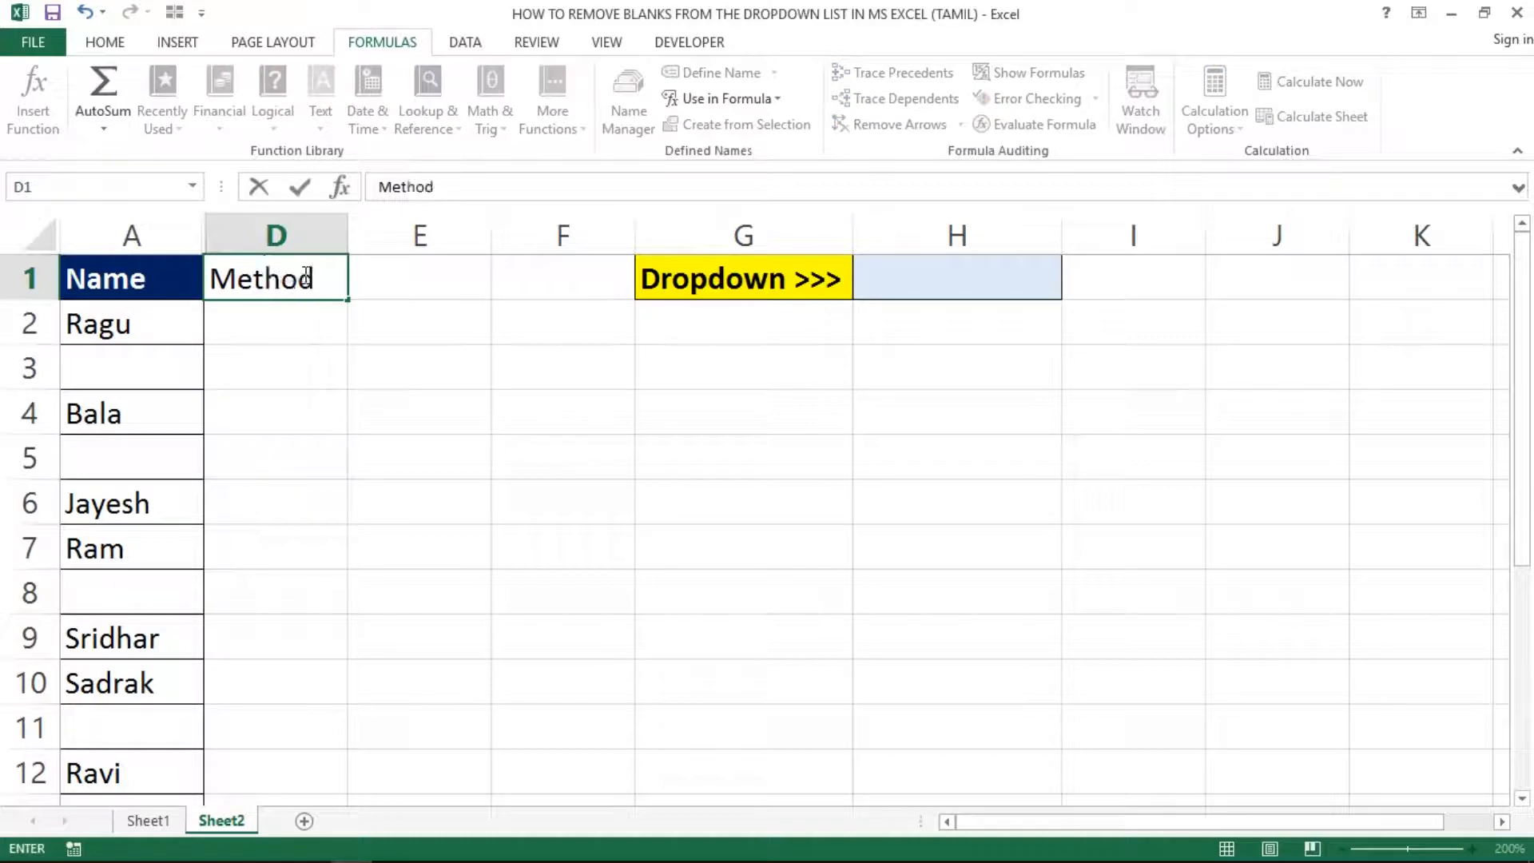
{"action": "type", "text": "-2"}
{"action": "key", "text": "Return"}
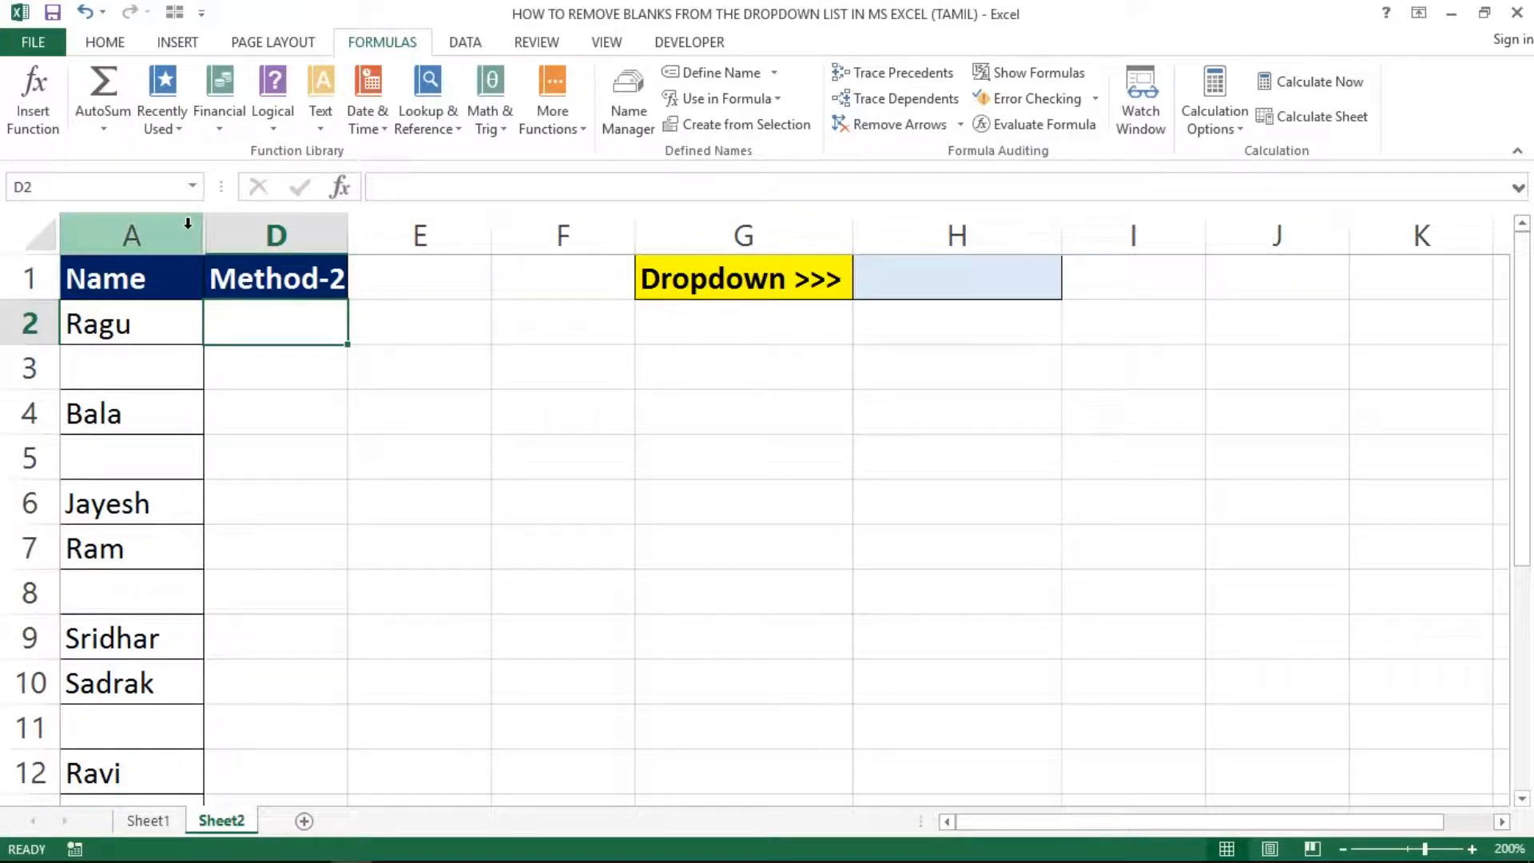
{"action": "left_click_drag", "start_coordinate": [345, 225], "coordinate": [372, 228]}
{"action": "left_click", "coordinate": [144, 314]}
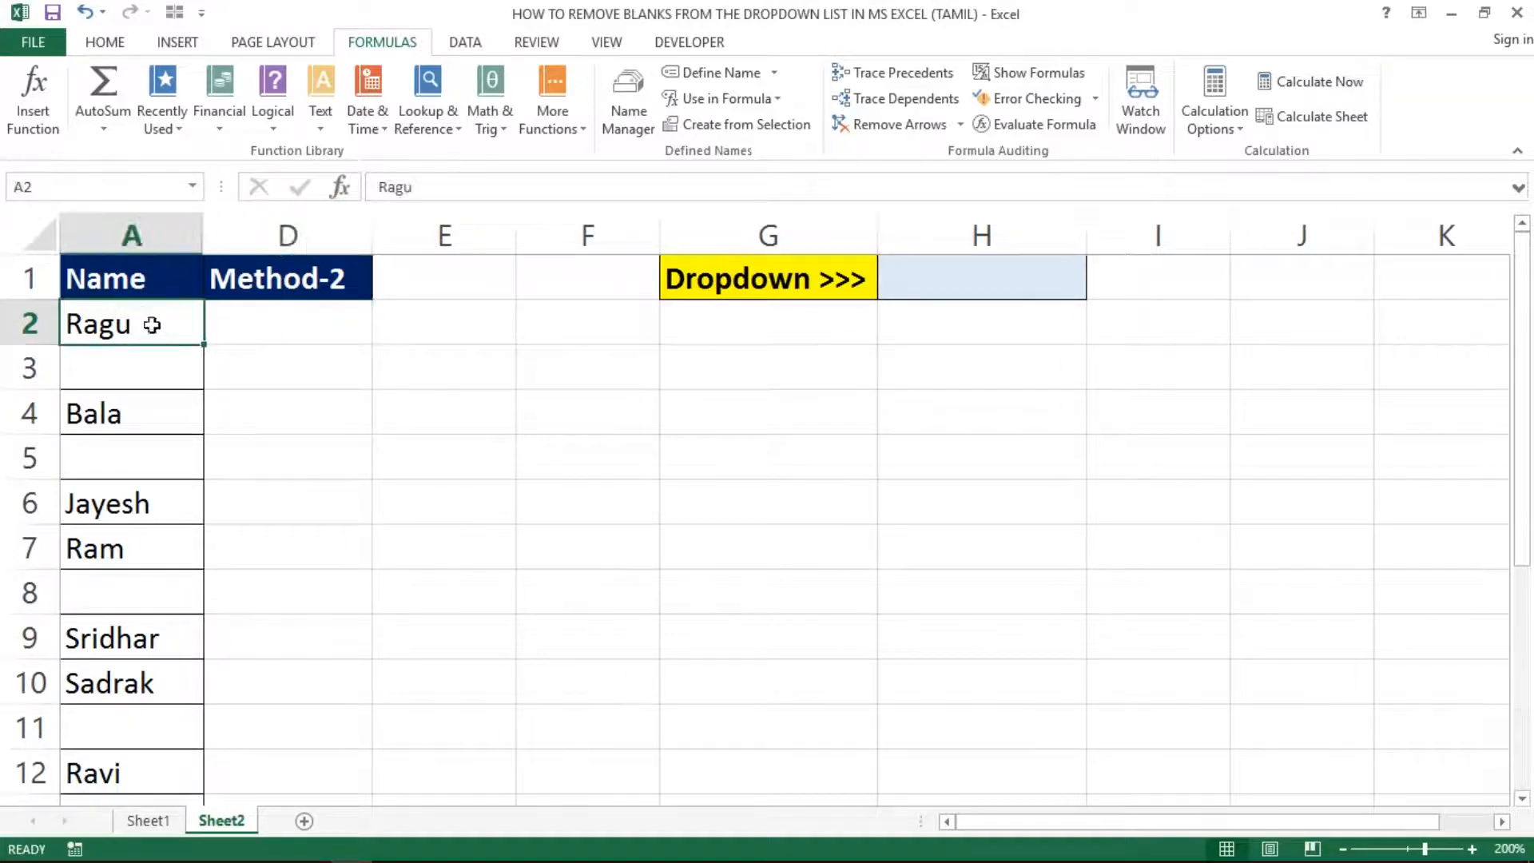
{"action": "left_click", "coordinate": [243, 310]}
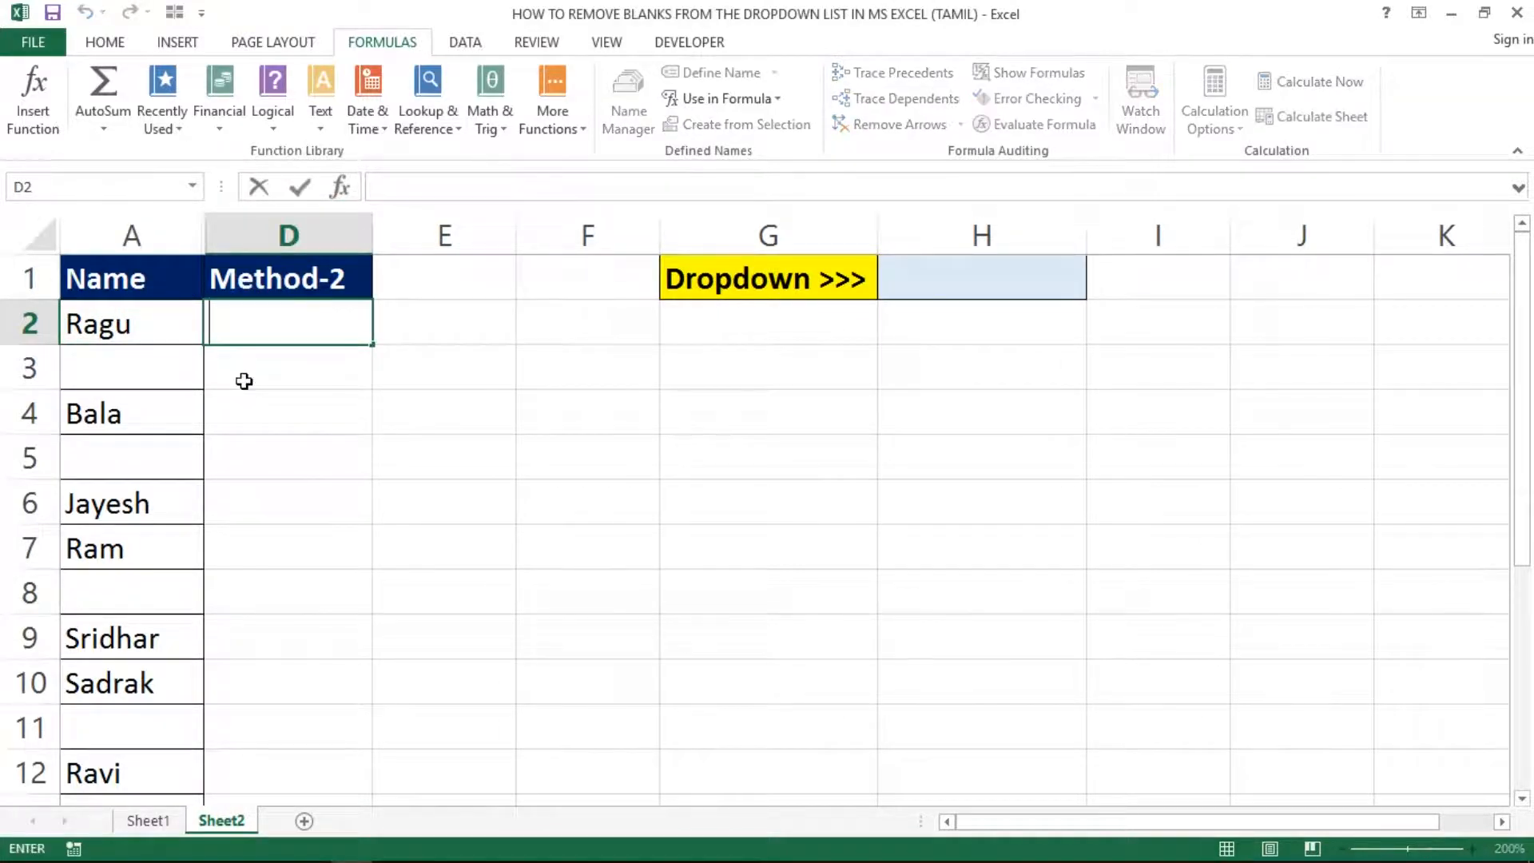
{"action": "key", "text": "Return"}
{"action": "key", "text": "Up"}
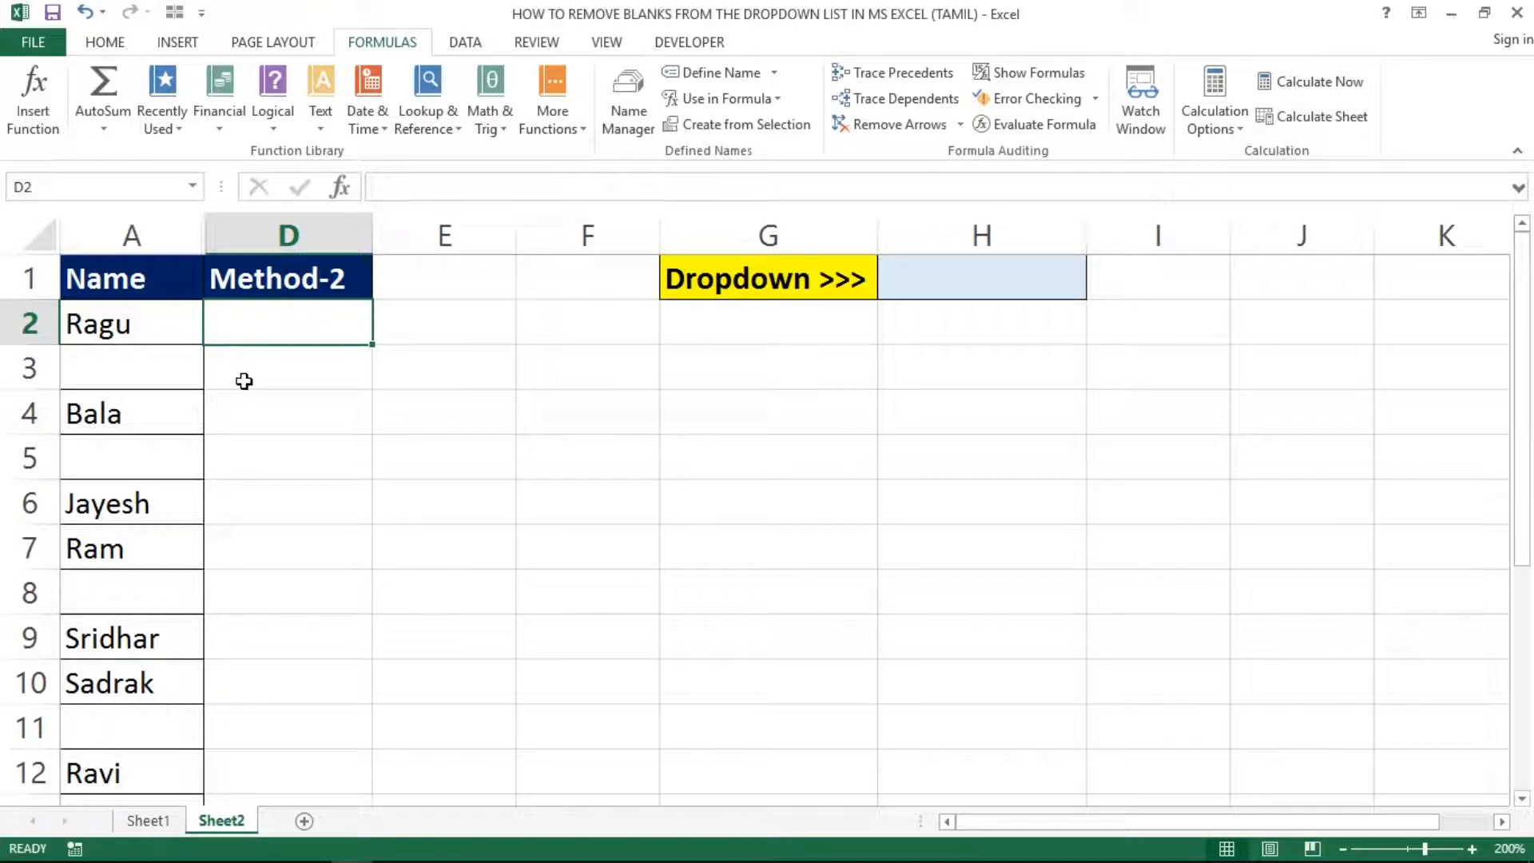
{"action": "left_click", "coordinate": [315, 354]}
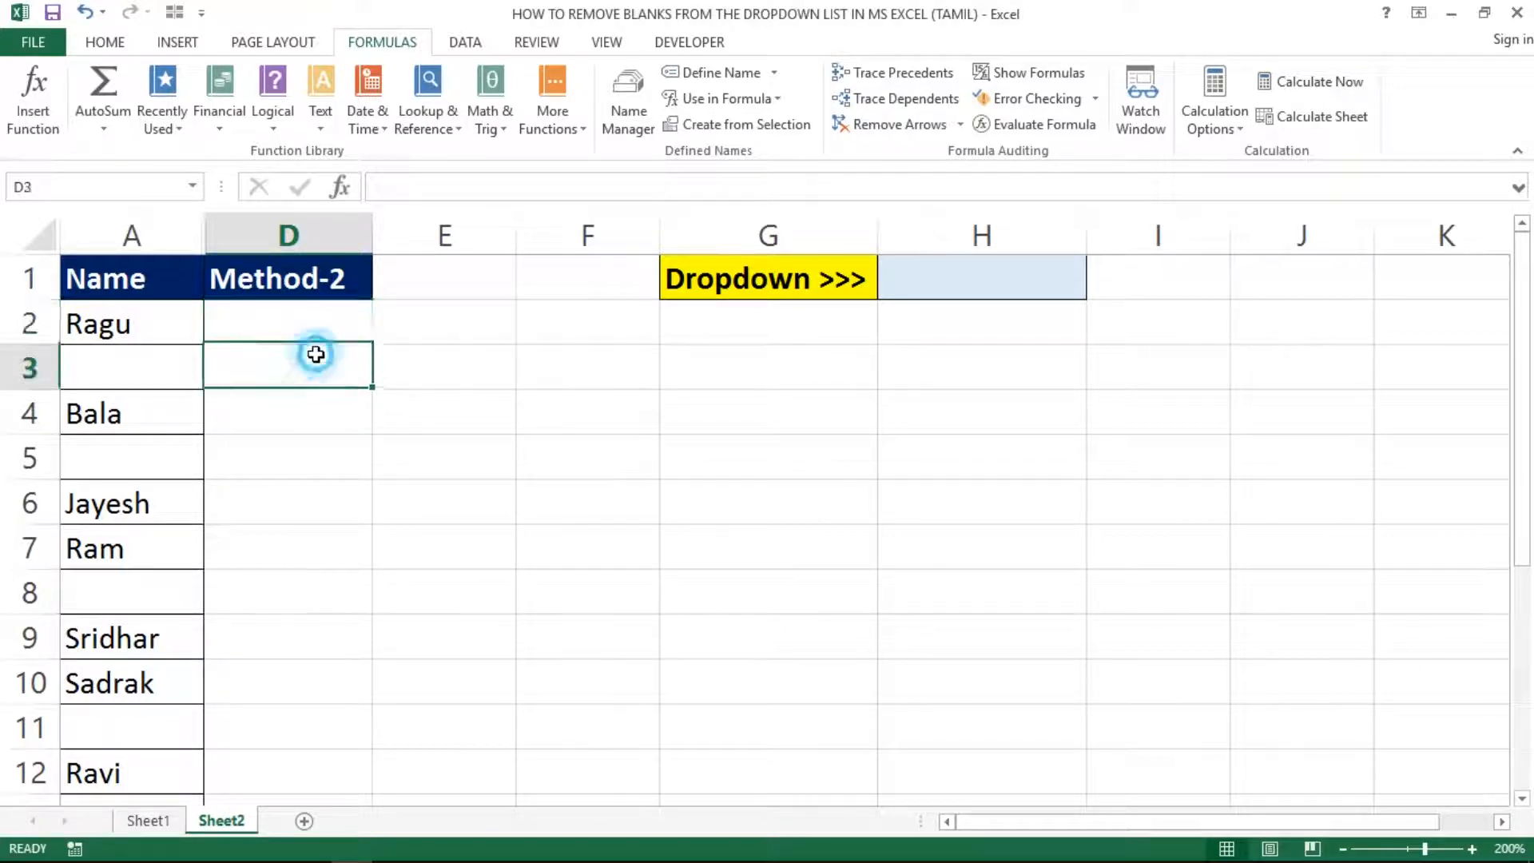
{"action": "key", "text": "Up"}
{"action": "key", "text": "Up"}
{"action": "left_click", "coordinate": [316, 351]}
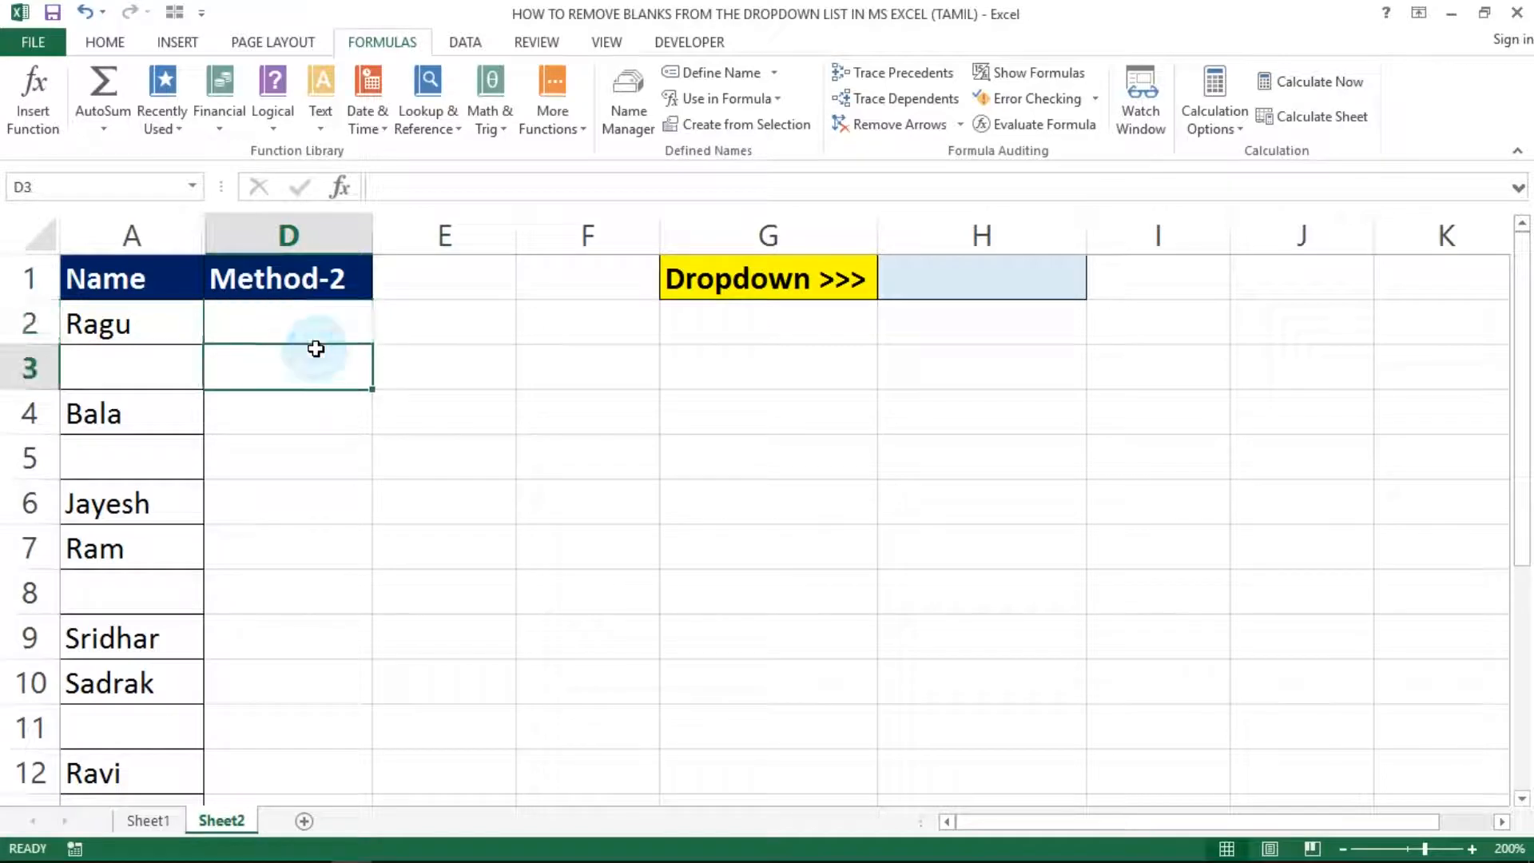
Step: Begin an INDEX formula in D2 with the absolute Name range $A$2:$A$15 as its array
{"action": "key", "text": "Up"}
{"action": "key", "text": "Up"}
{"action": "key", "text": "Down"}
{"action": "type", "text": "="}
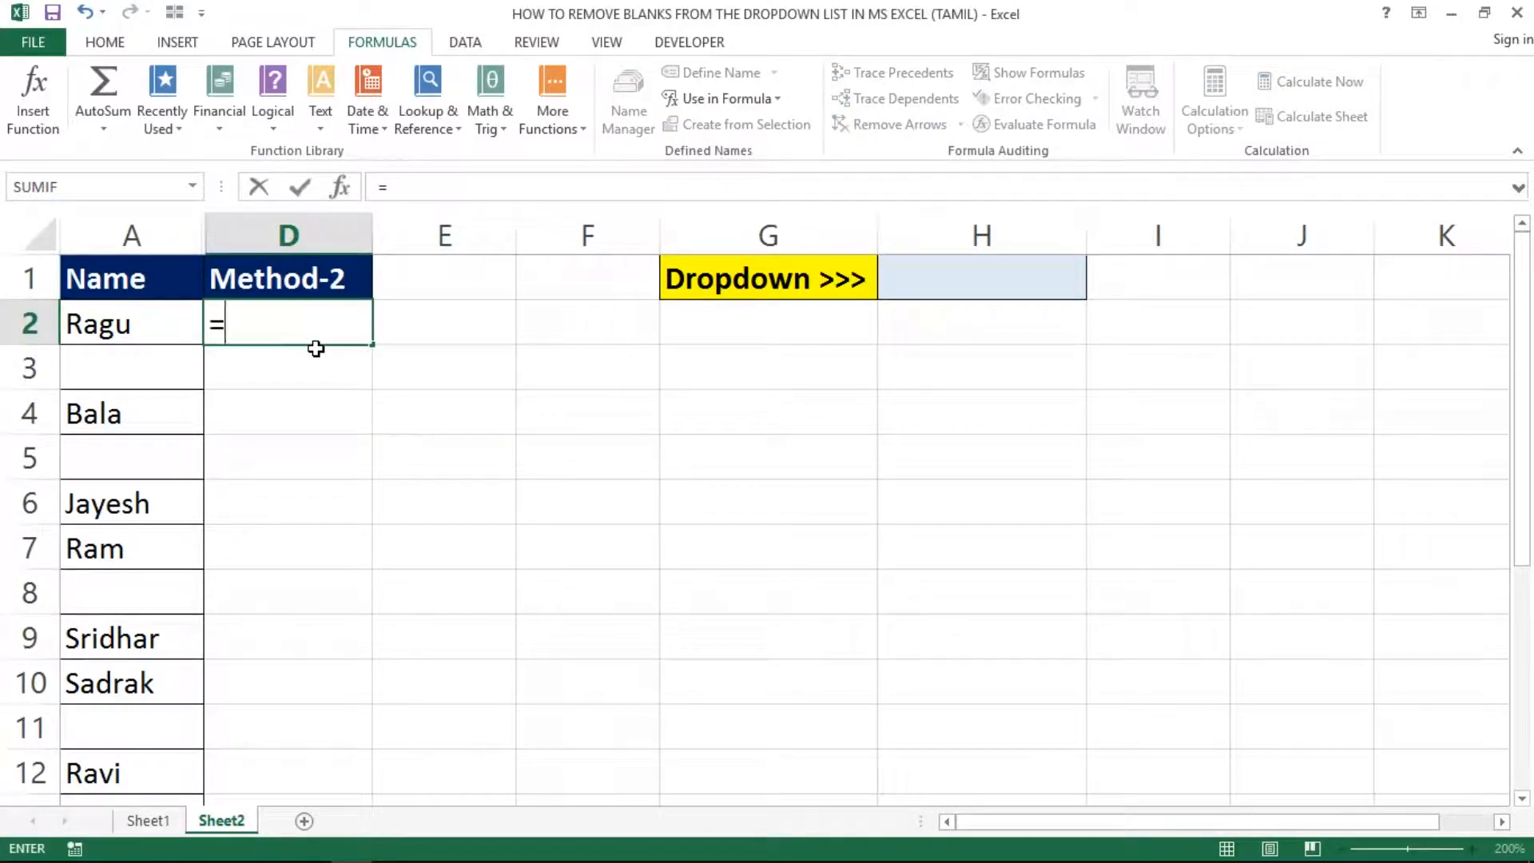
{"action": "type", "text": "ind"}
{"action": "key", "text": "Tab"}
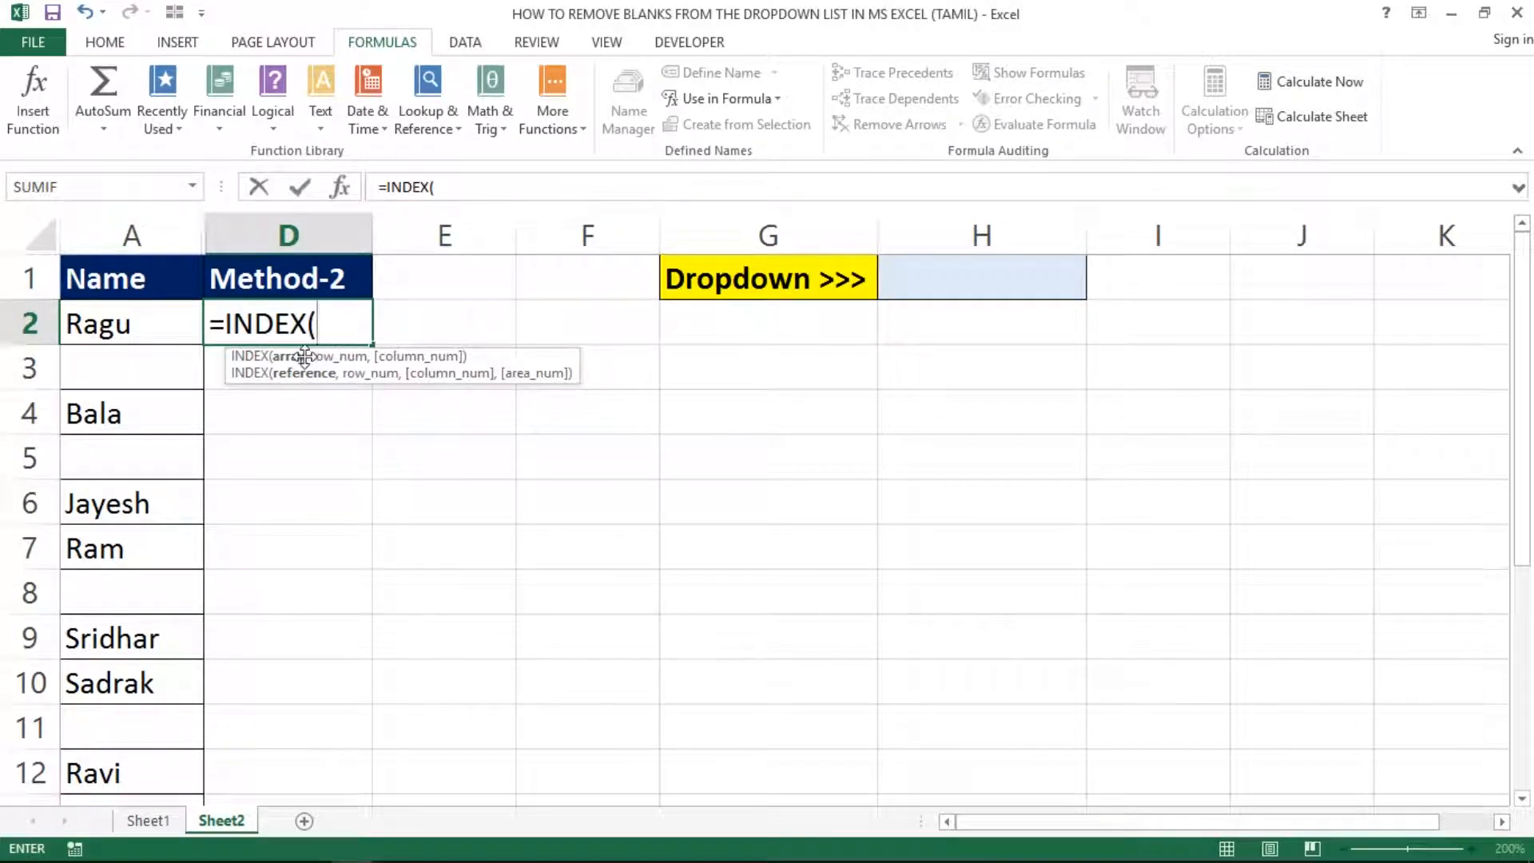
{"action": "left_click_drag", "start_coordinate": [96, 321], "coordinate": [95, 322]}
{"action": "key", "text": "shift+Down"}
{"action": "key", "text": "shift+Down"}
{"action": "key", "text": "shift+Down"}
{"action": "key", "text": "shift+Down"}
{"action": "key", "text": "shift+Down"}
{"action": "key", "text": "shift+Down"}
{"action": "key", "text": "shift+Down"}
{"action": "key", "text": "shift+Down"}
{"action": "key", "text": "shift+Down"}
{"action": "key", "text": "shift+Down"}
{"action": "key", "text": "shift+Down"}
{"action": "key", "text": "shift+Down"}
{"action": "key", "text": "shift+Down"}
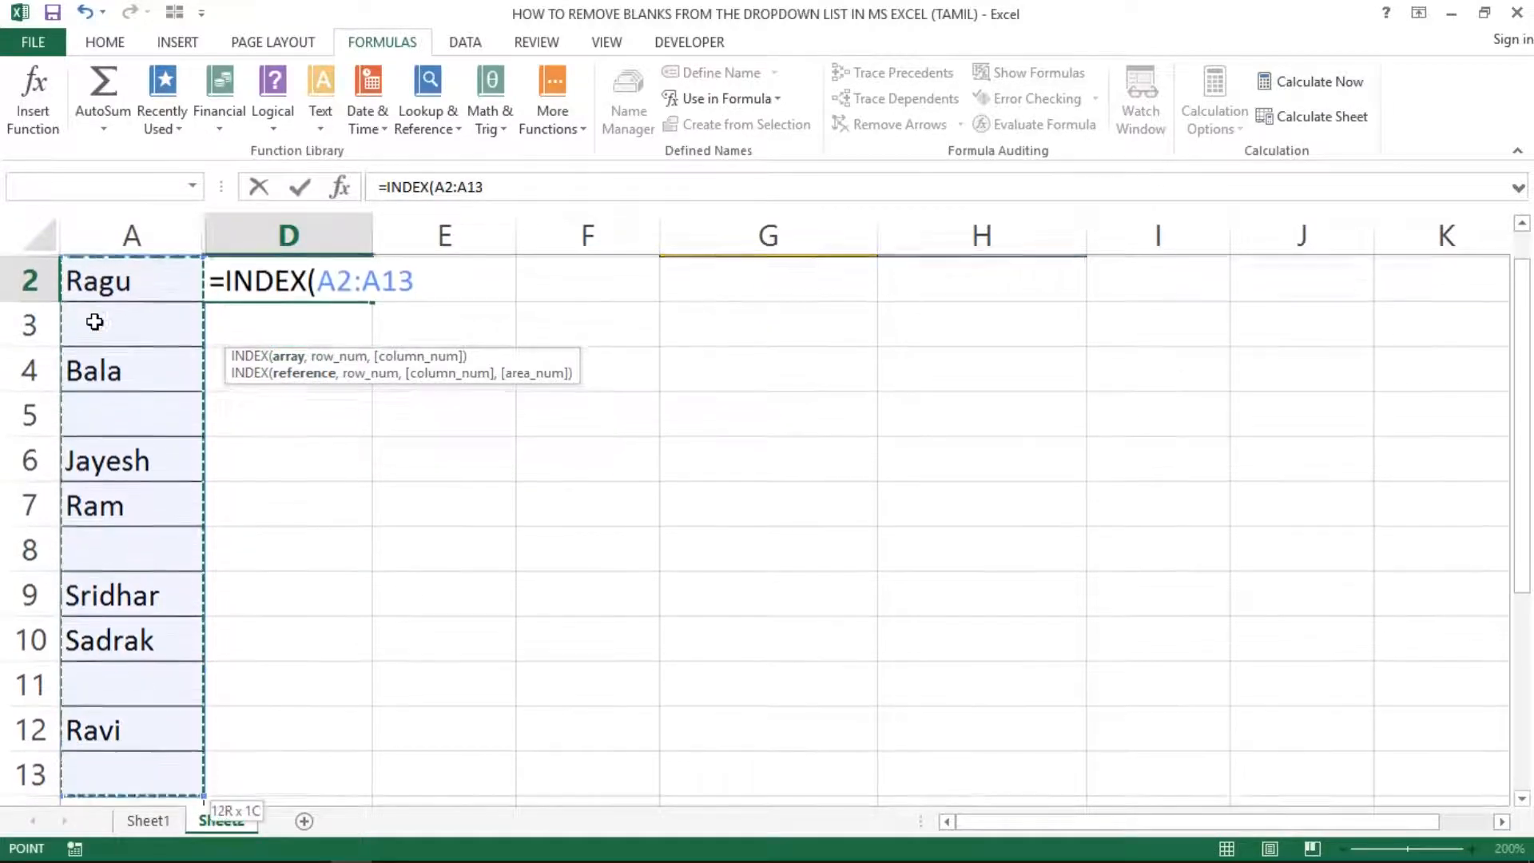
{"action": "key", "text": "shift+Down"}
{"action": "key", "text": "shift+Down"}
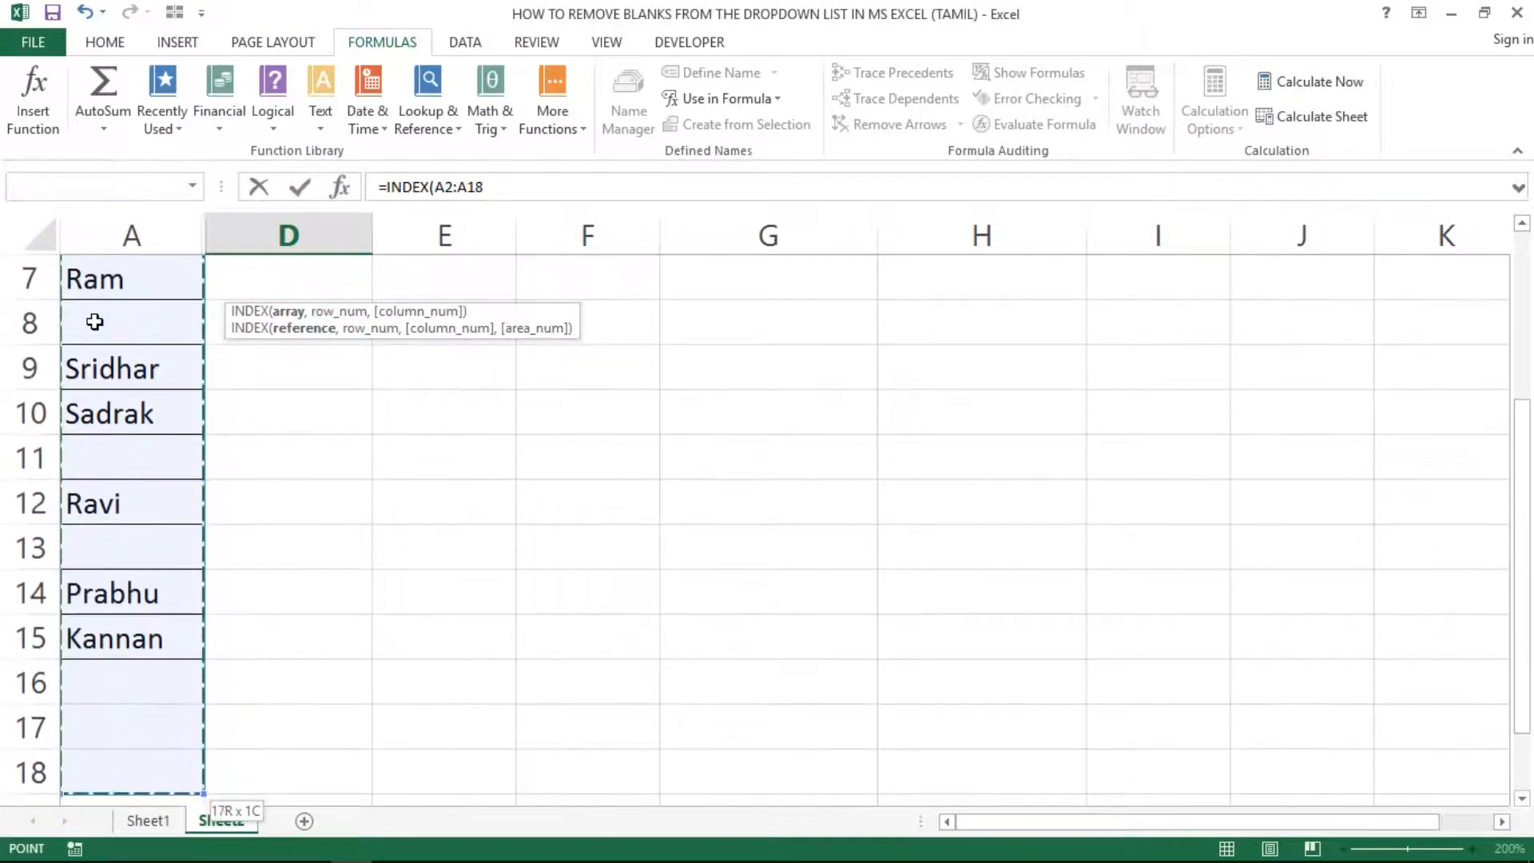
{"action": "key", "text": "shift+Up"}
{"action": "key", "text": "shift+Up"}
{"action": "key", "text": "shift+Up"}
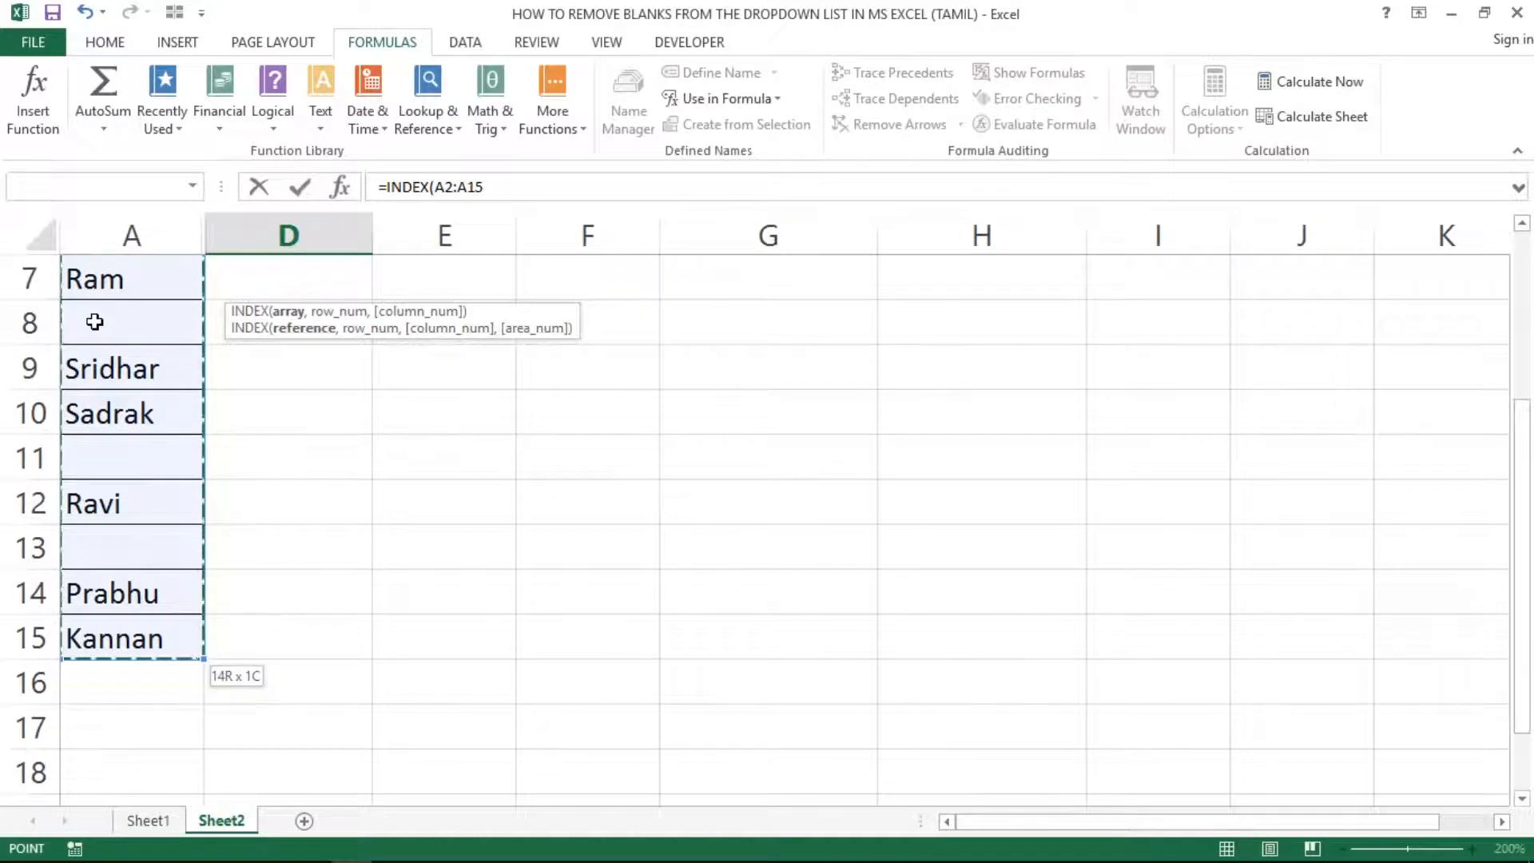
{"action": "key", "text": "F4"}
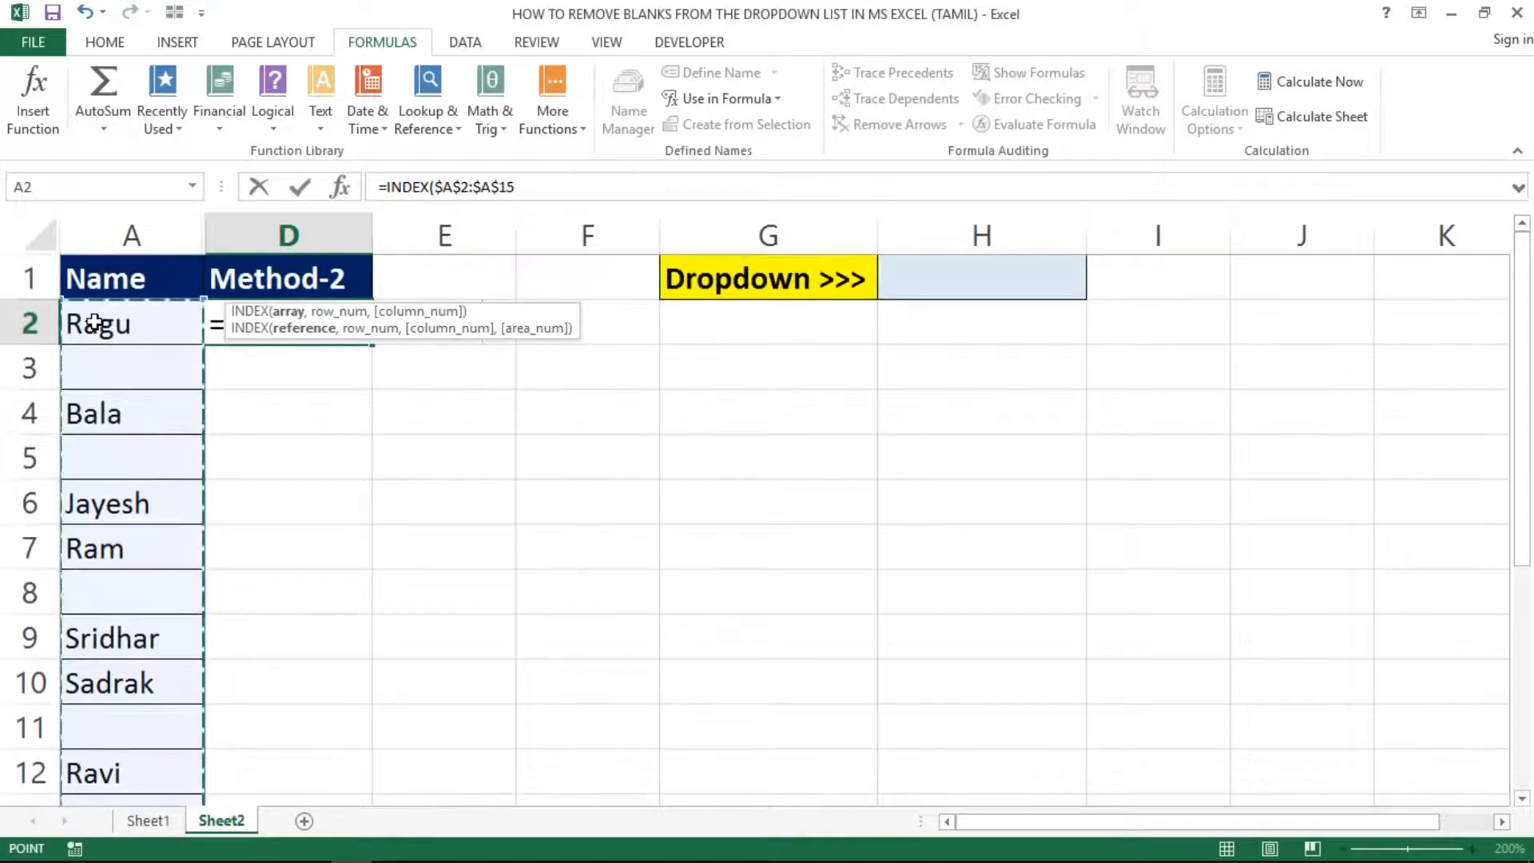
{"action": "type", "text": ","}
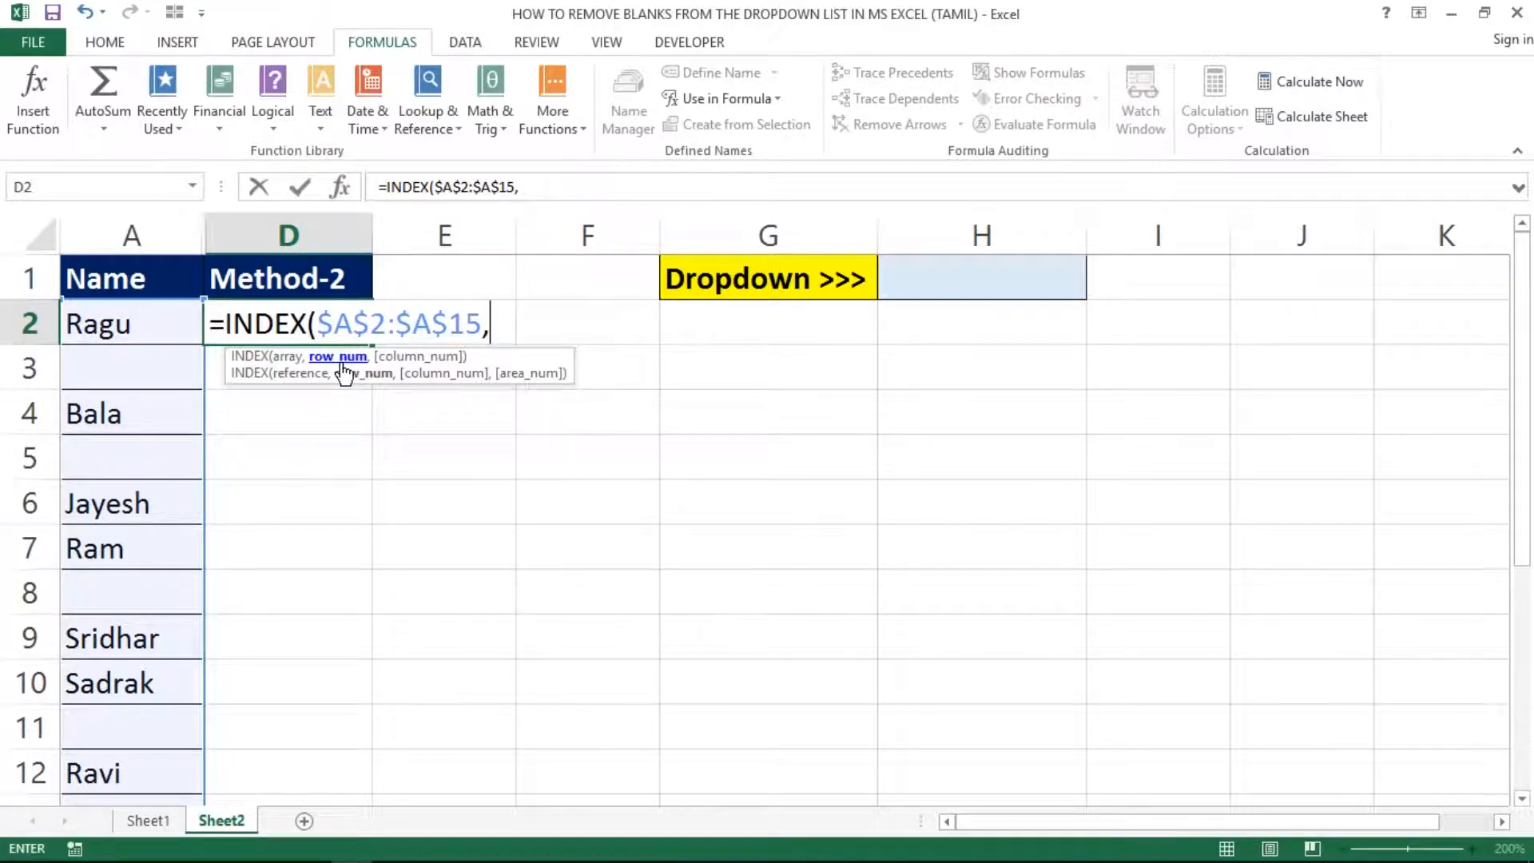
Step: Nest a SMALL function containing an IF function as the row number argument of the INDEX formula in D2
{"action": "type", "text": "sm"}
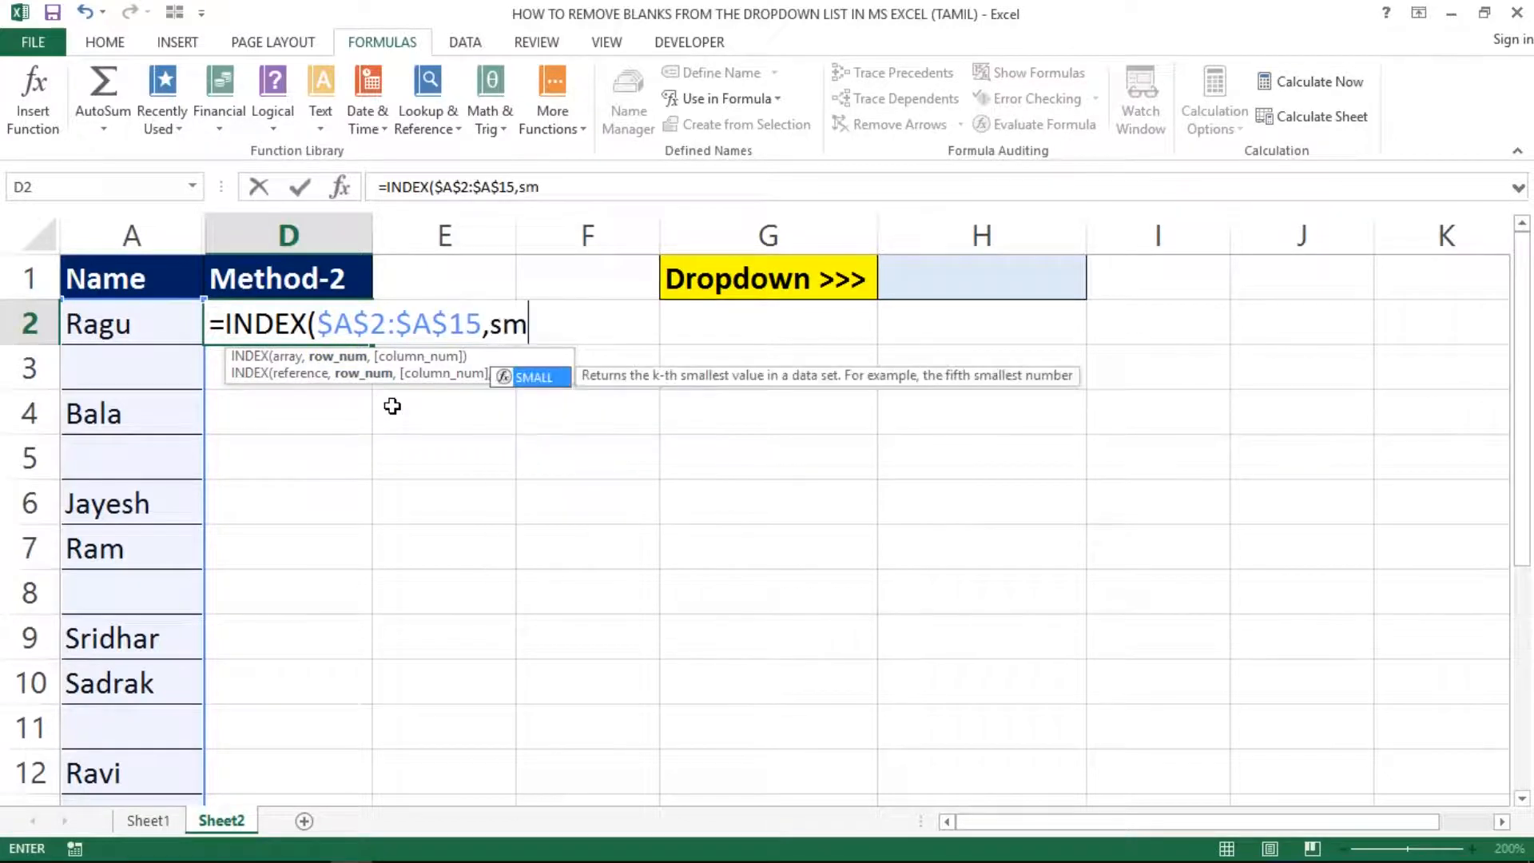
{"action": "key", "text": "Tab"}
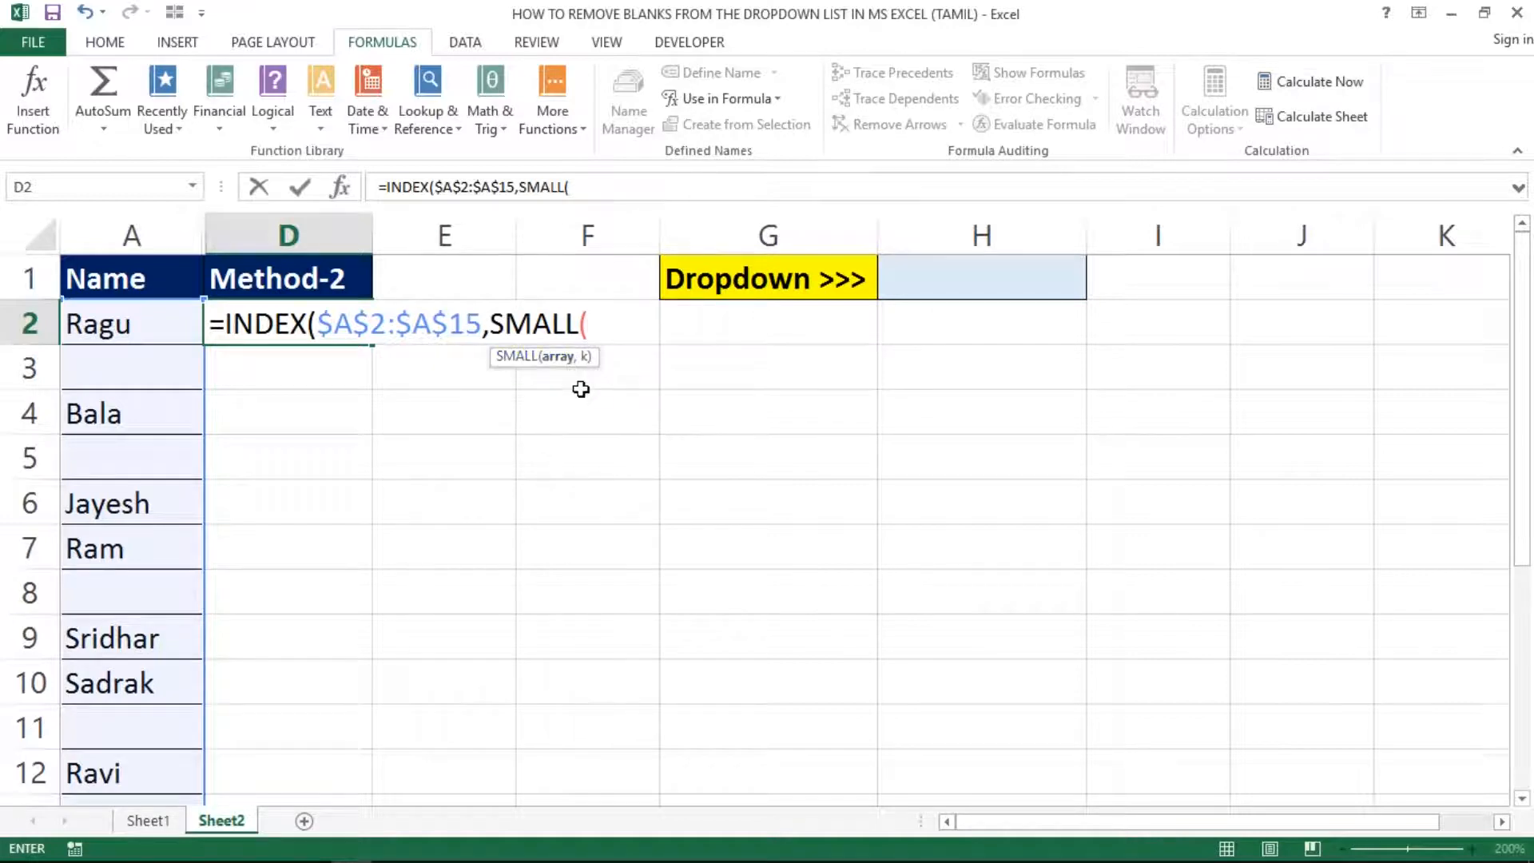
{"action": "type", "text": "if"}
{"action": "key", "text": "Tab"}
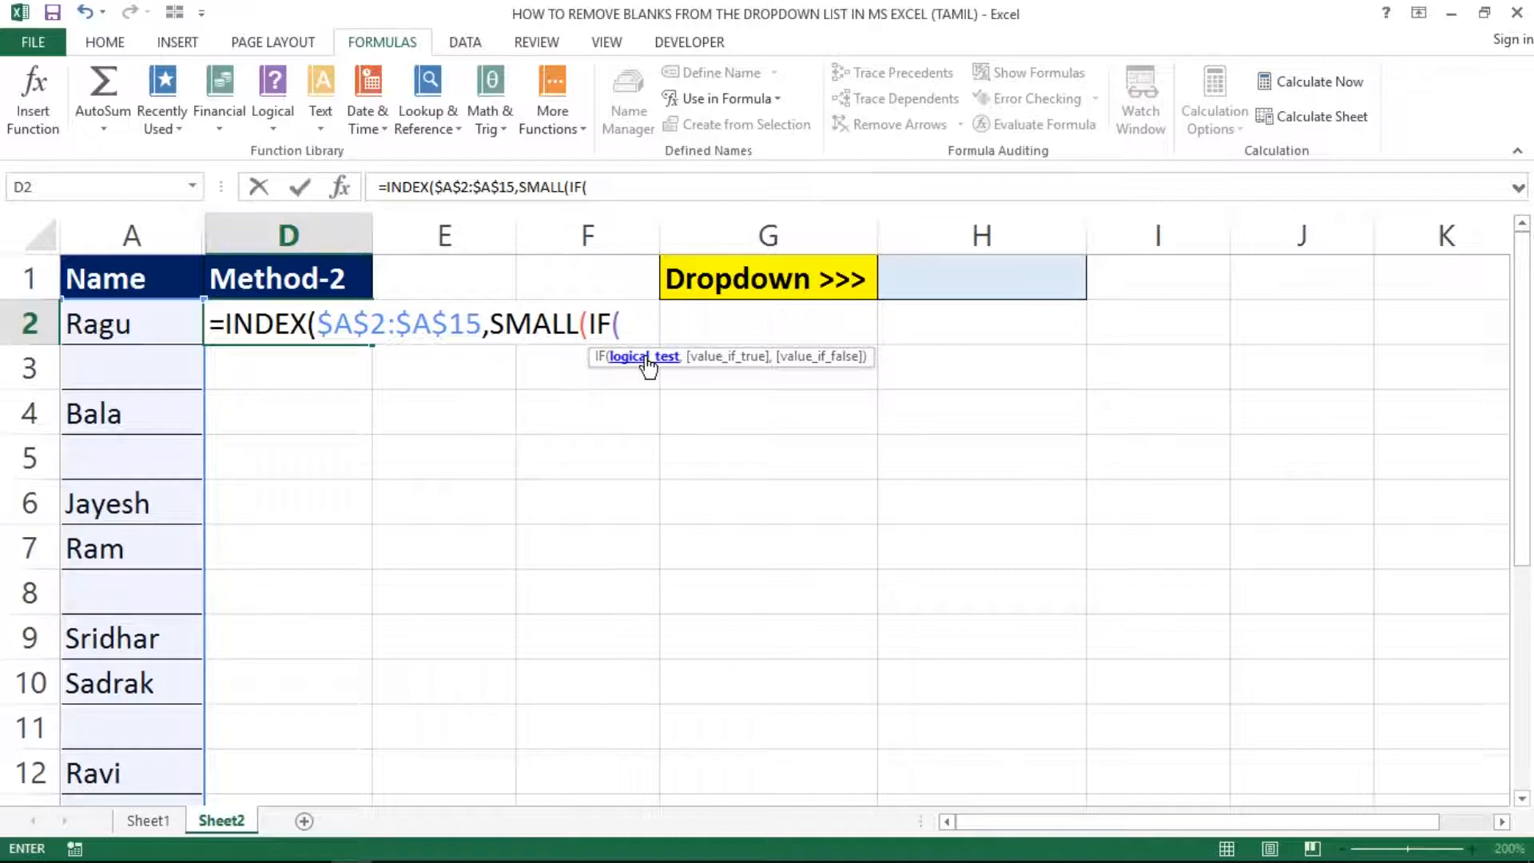
Step: Start the IF condition with the absolute Name range $A$2:$A$15 and the not-equal operator <>
{"action": "left_click", "coordinate": [102, 318]}
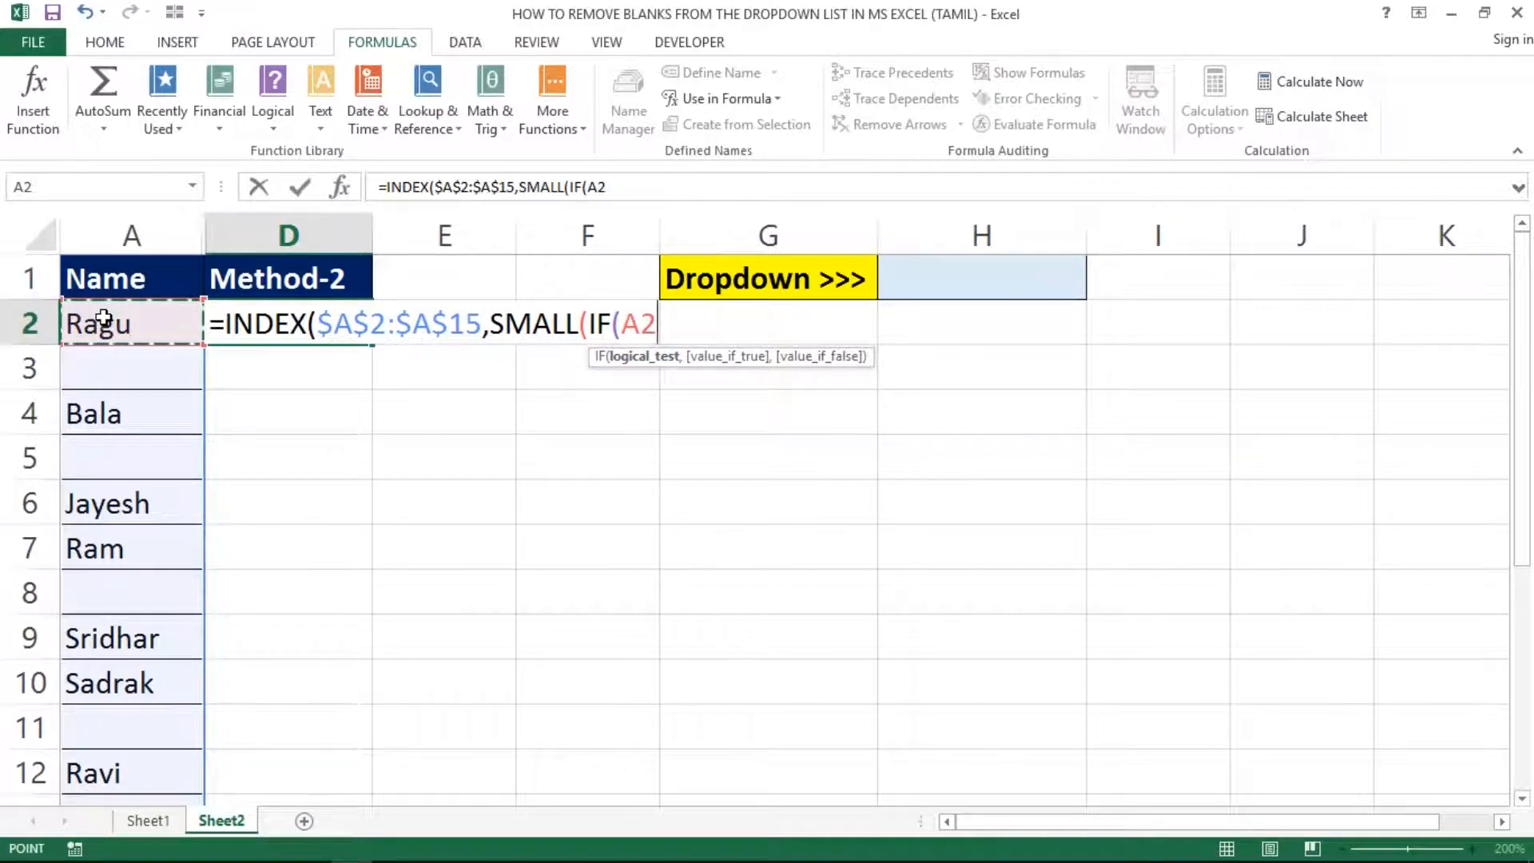
{"action": "key", "text": "shift+Down"}
{"action": "key", "text": "shift+Down"}
{"action": "key", "text": "shift+Down"}
{"action": "key", "text": "shift+Down"}
{"action": "key", "text": "shift+Down"}
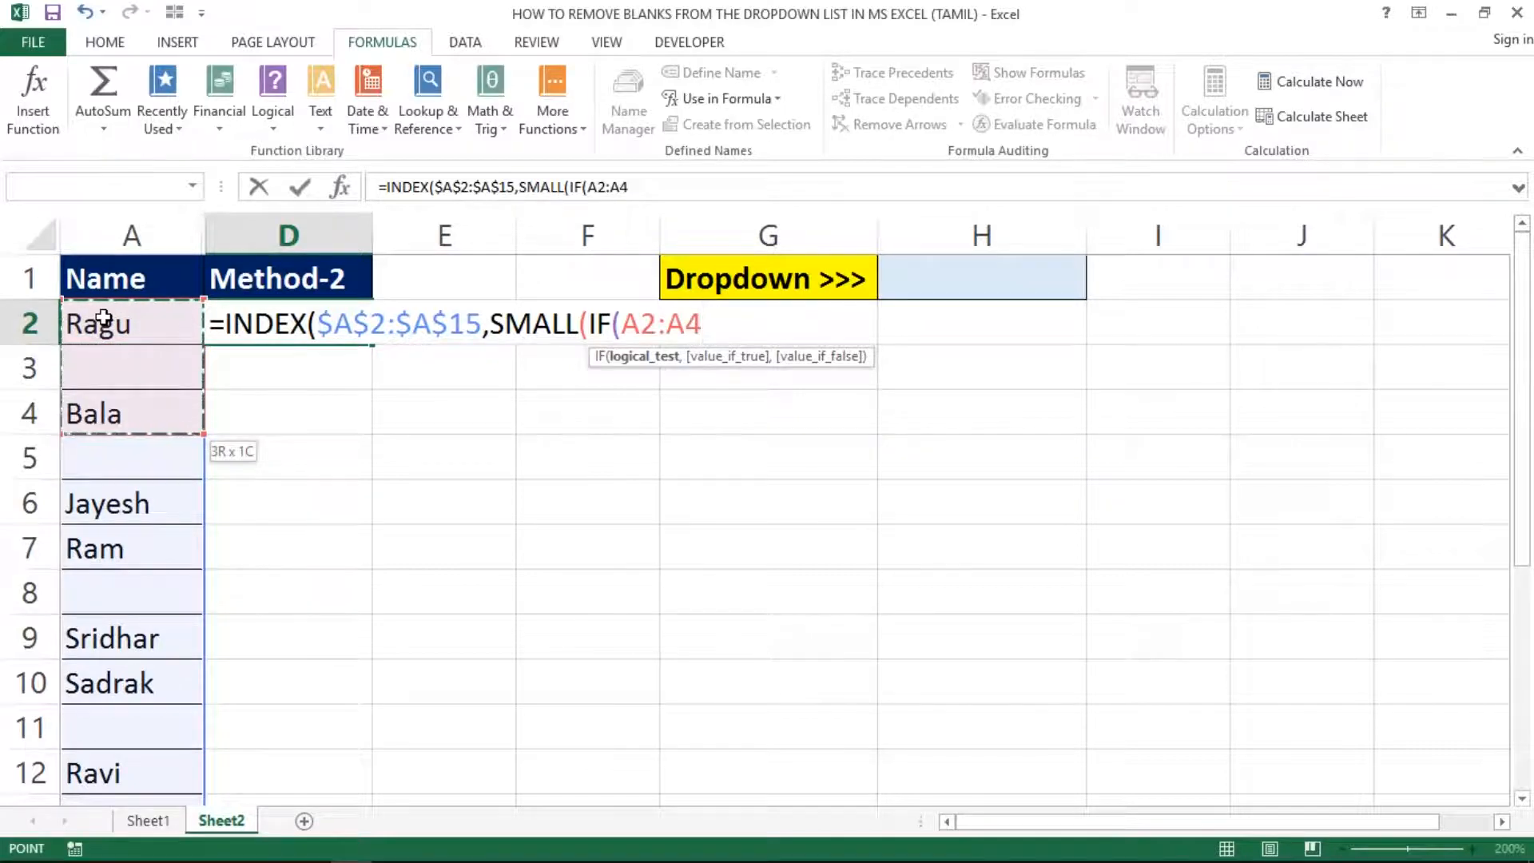
{"action": "key", "text": "shift+Down"}
{"action": "key", "text": "shift+Down"}
{"action": "key", "text": "shift+Down"}
{"action": "key", "text": "shift+Down"}
{"action": "key", "text": "shift+Down"}
{"action": "key", "text": "shift+Down"}
{"action": "key", "text": "shift+Down"}
{"action": "key", "text": "ctrl+shift+Down"}
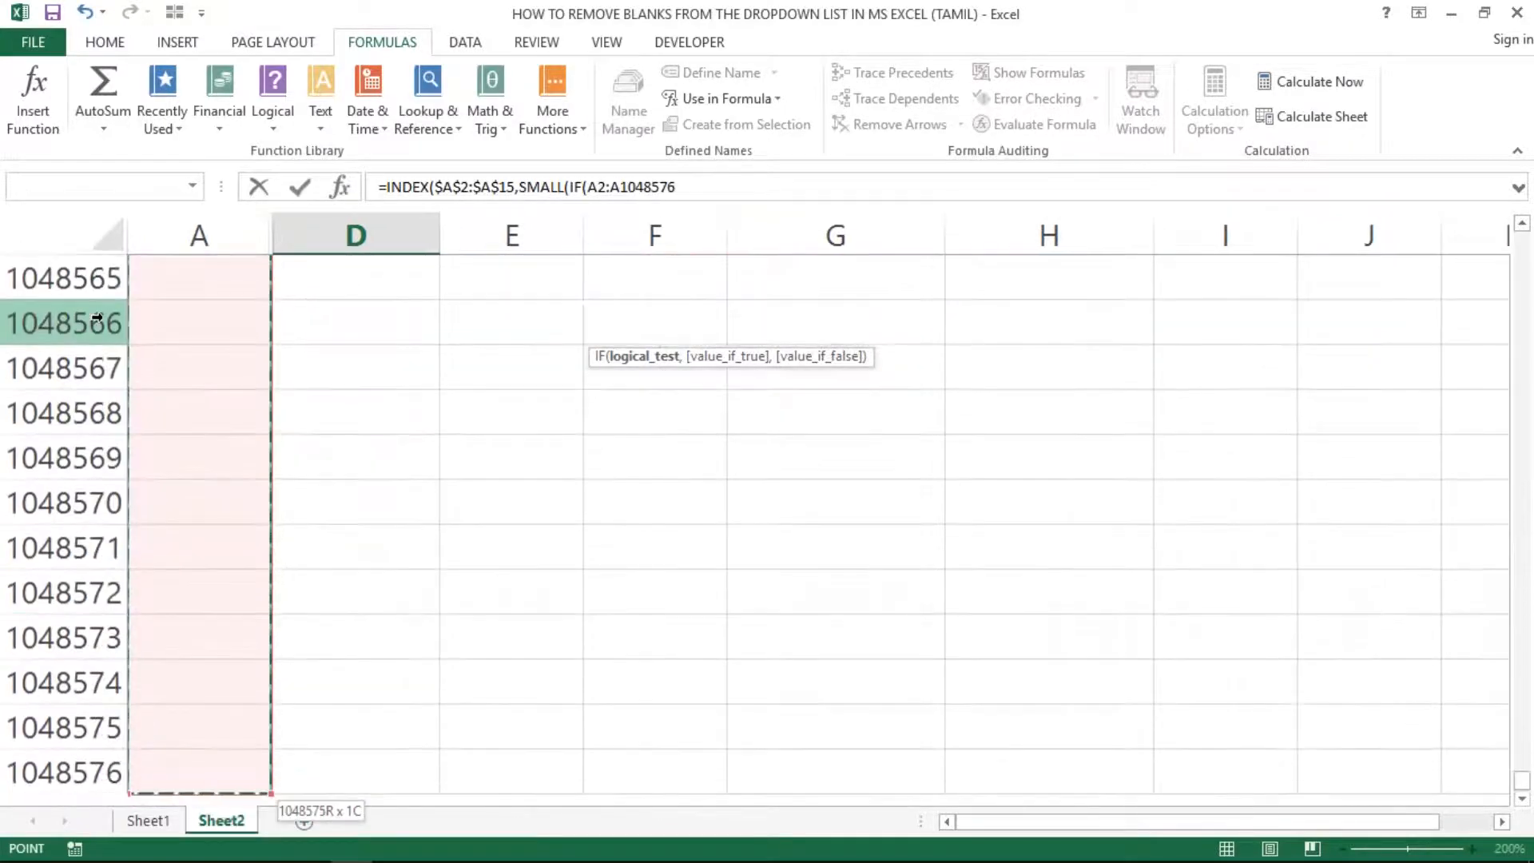
{"action": "key", "text": "ctrl+shift+Up"}
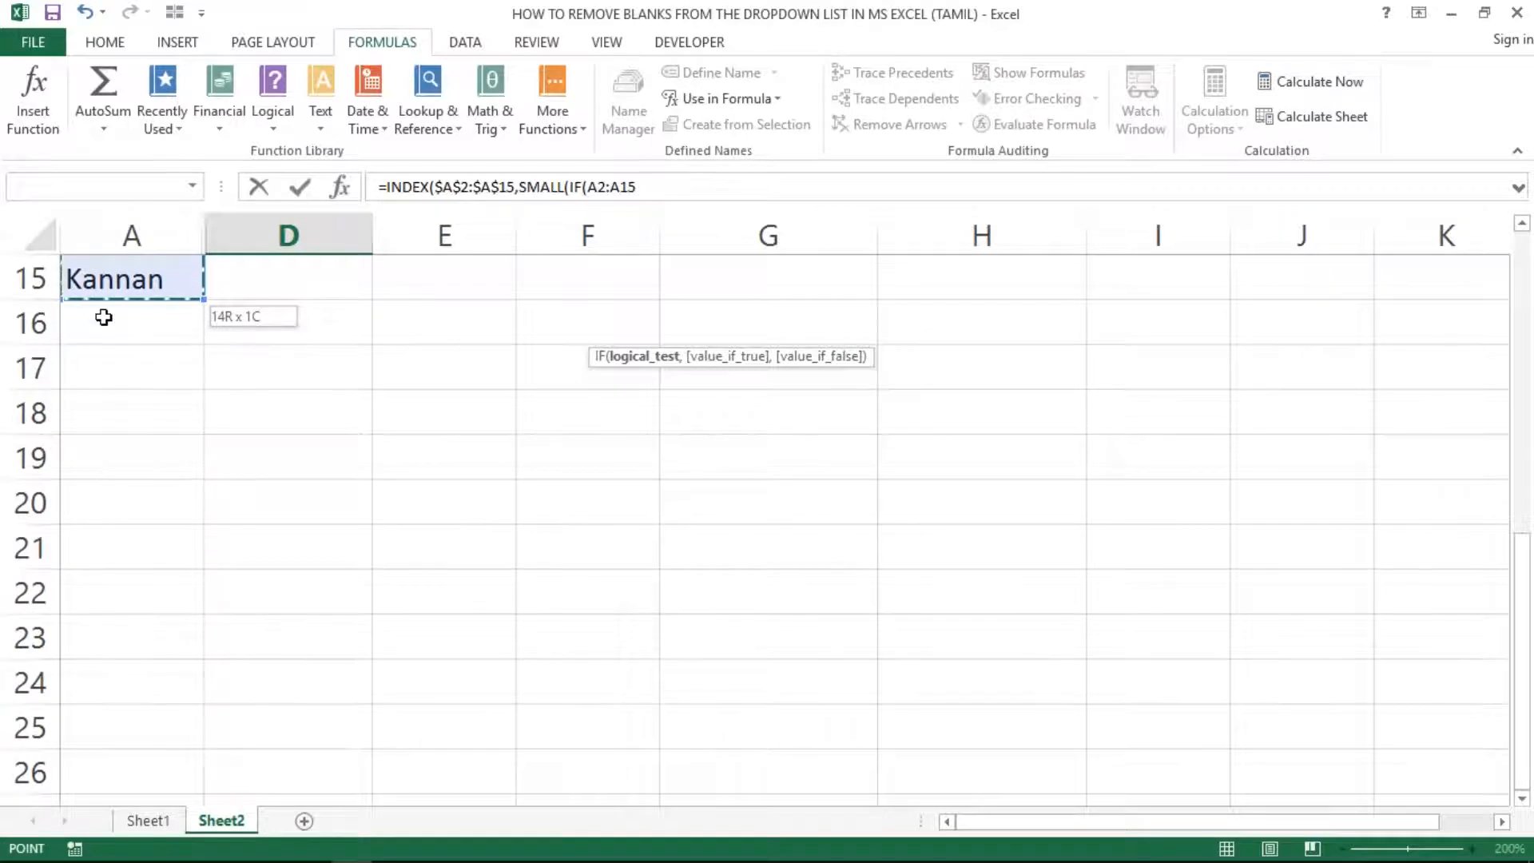
{"action": "scroll", "coordinate": [104, 317], "scroll_direction": "up", "scroll_amount": 5}
{"action": "key", "text": "F4"}
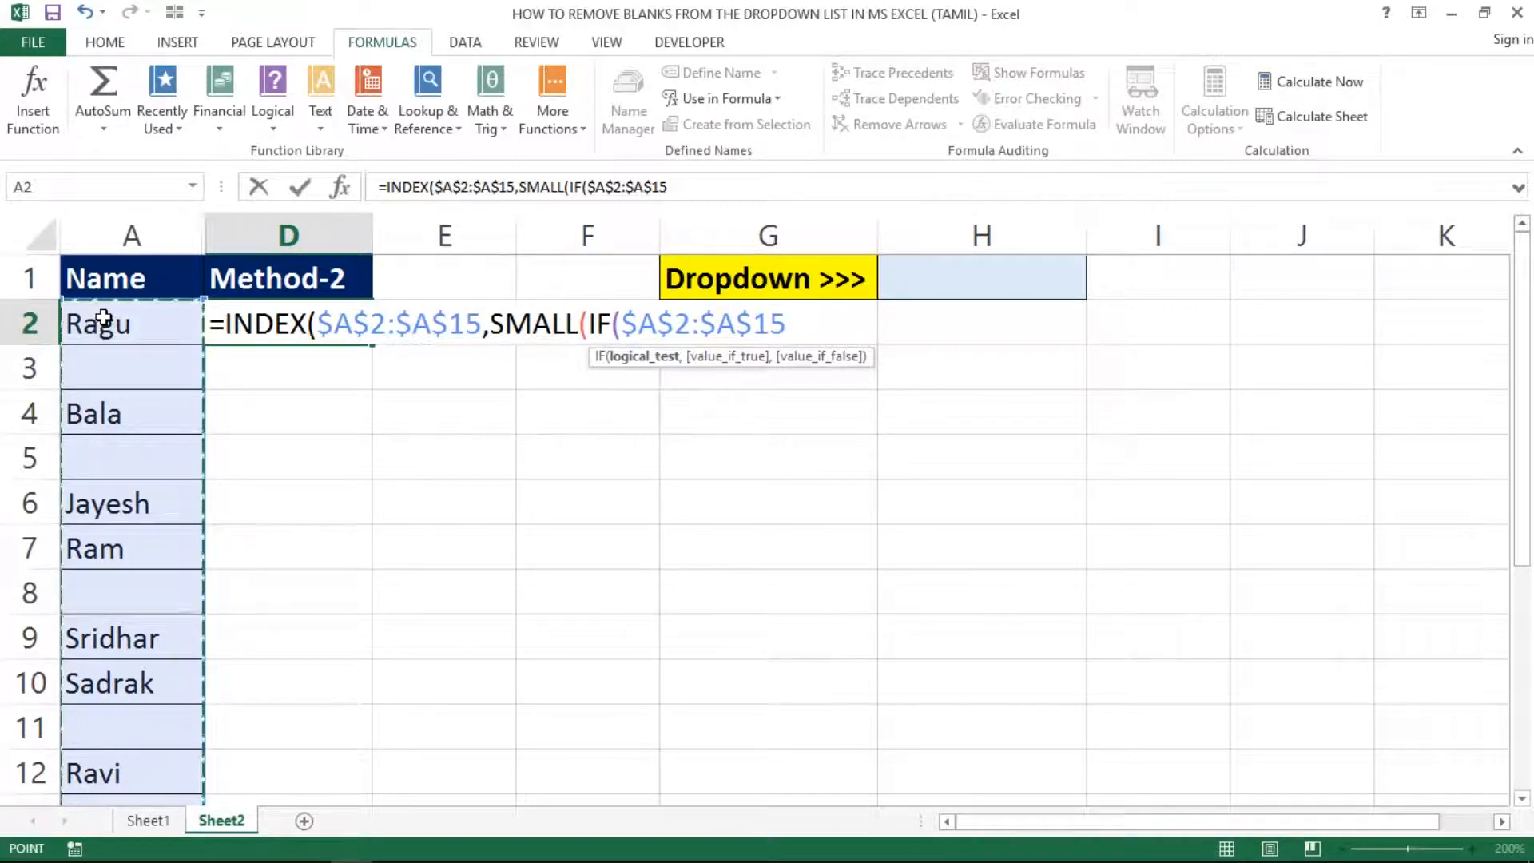
{"action": "type", "text": "<>"}
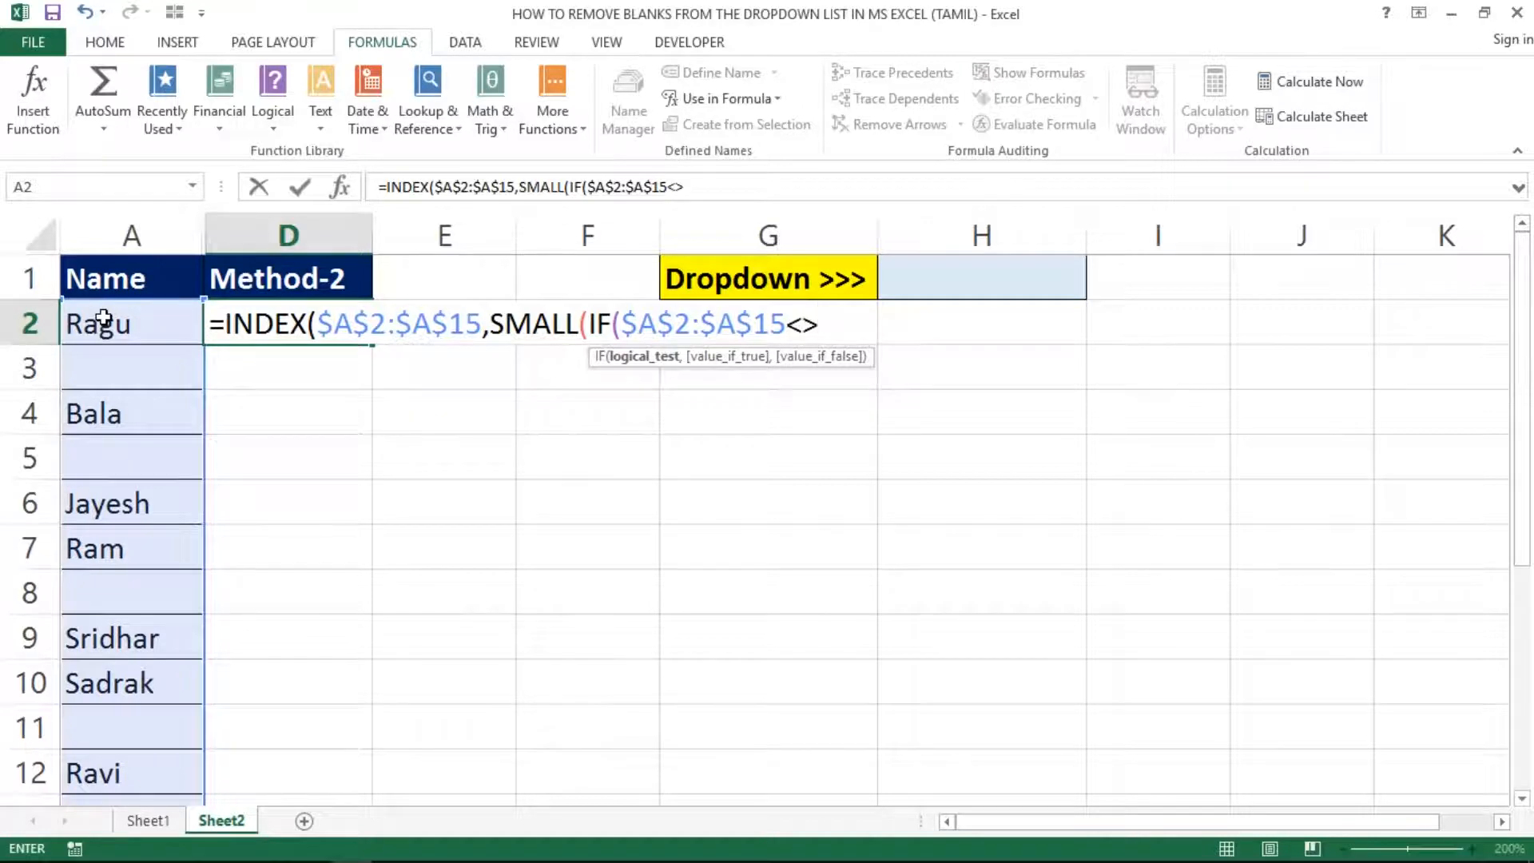
Step: Complete the condition with an empty string "" and begin the true value with ROW of the absolute range $A$2:$A$15
{"action": "type", "text": "\"\",row"}
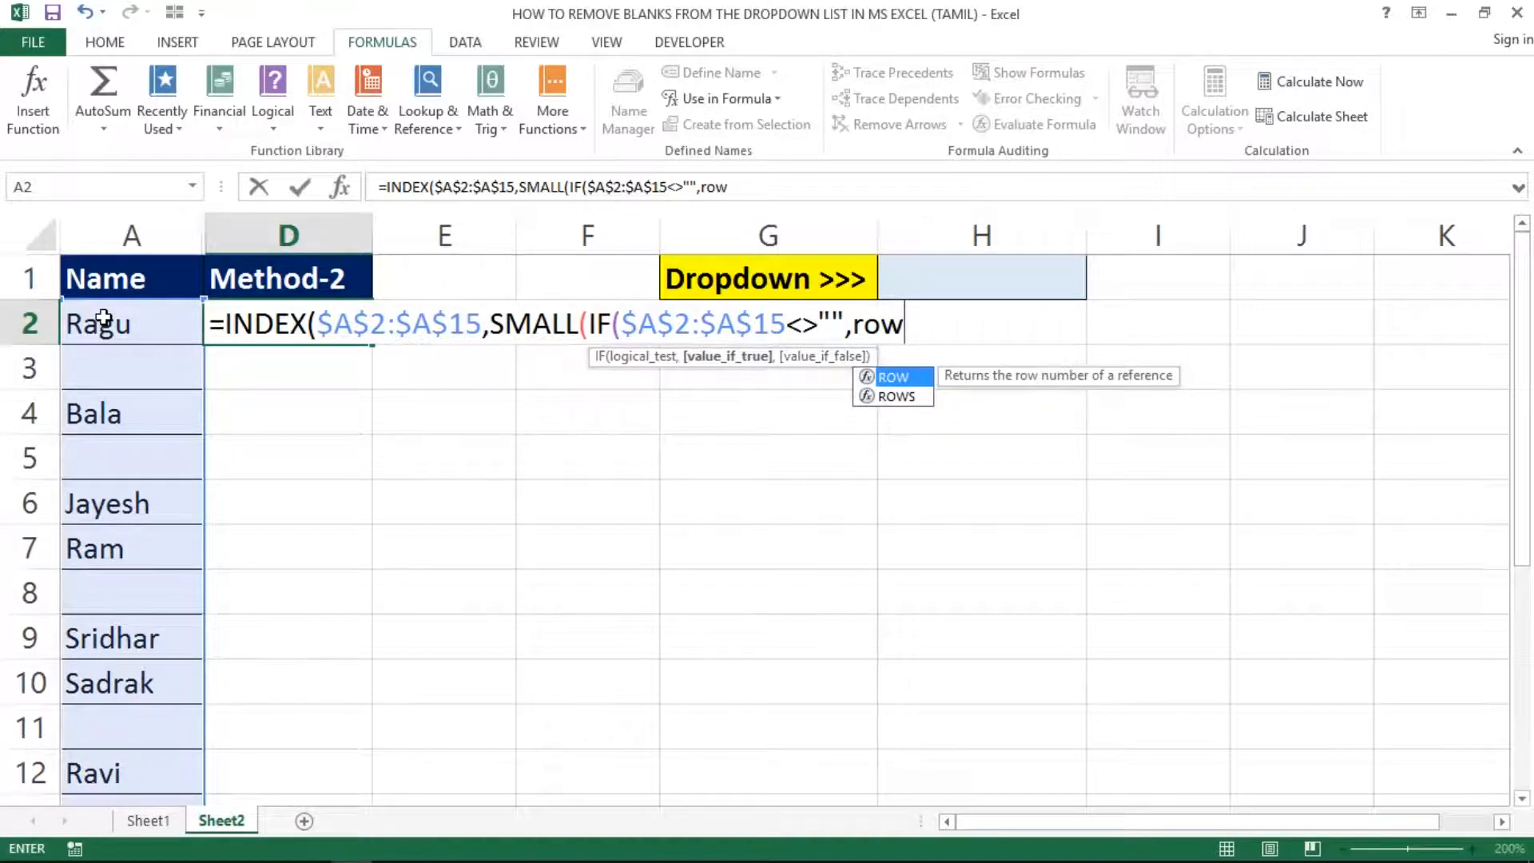
{"action": "key", "text": "Tab"}
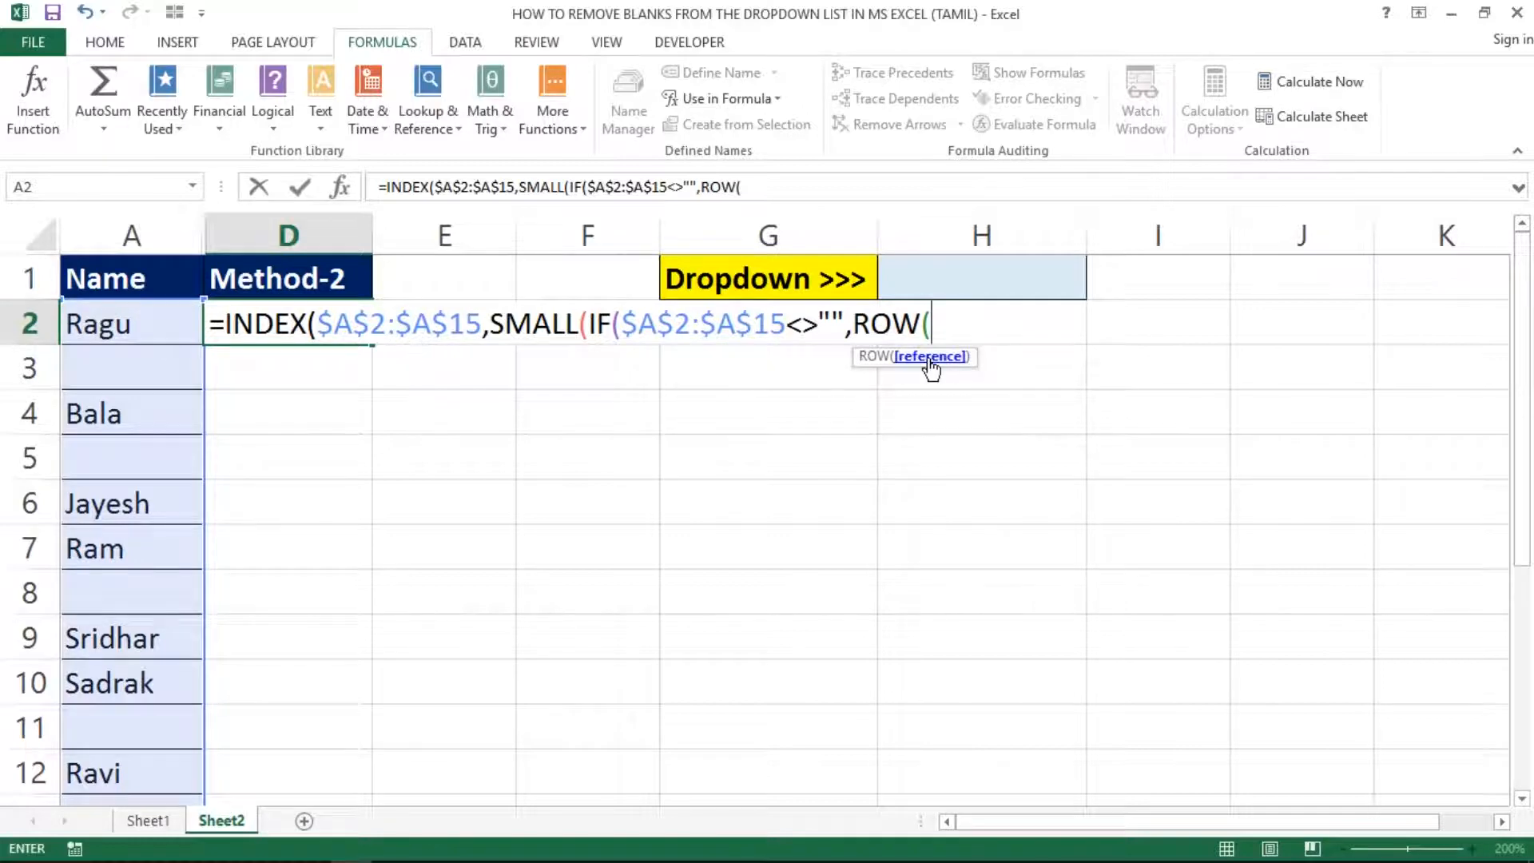
{"action": "left_click_drag", "start_coordinate": [90, 325], "coordinate": [90, 547]}
{"action": "key", "text": "ctrl+shift+Down"}
{"action": "key", "text": "ctrl+shift+Down"}
{"action": "key", "text": "ctrl+shift+Down"}
{"action": "key", "text": "ctrl+shift+Down"}
{"action": "key", "text": "ctrl+shift+Down"}
{"action": "key", "text": "ctrl+shift+Down"}
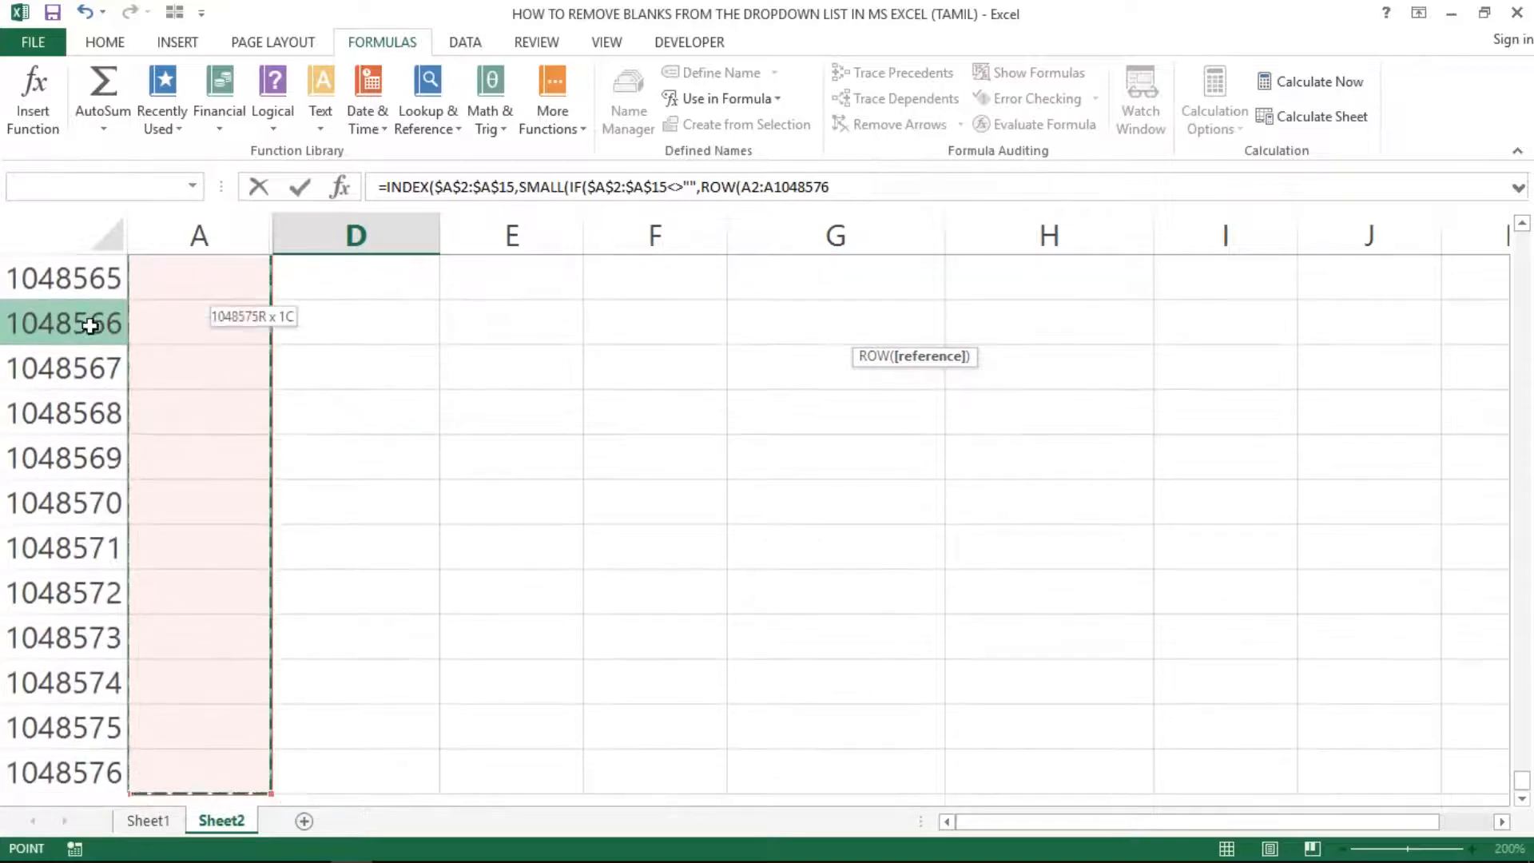
{"action": "key", "text": "ctrl+shift+Up"}
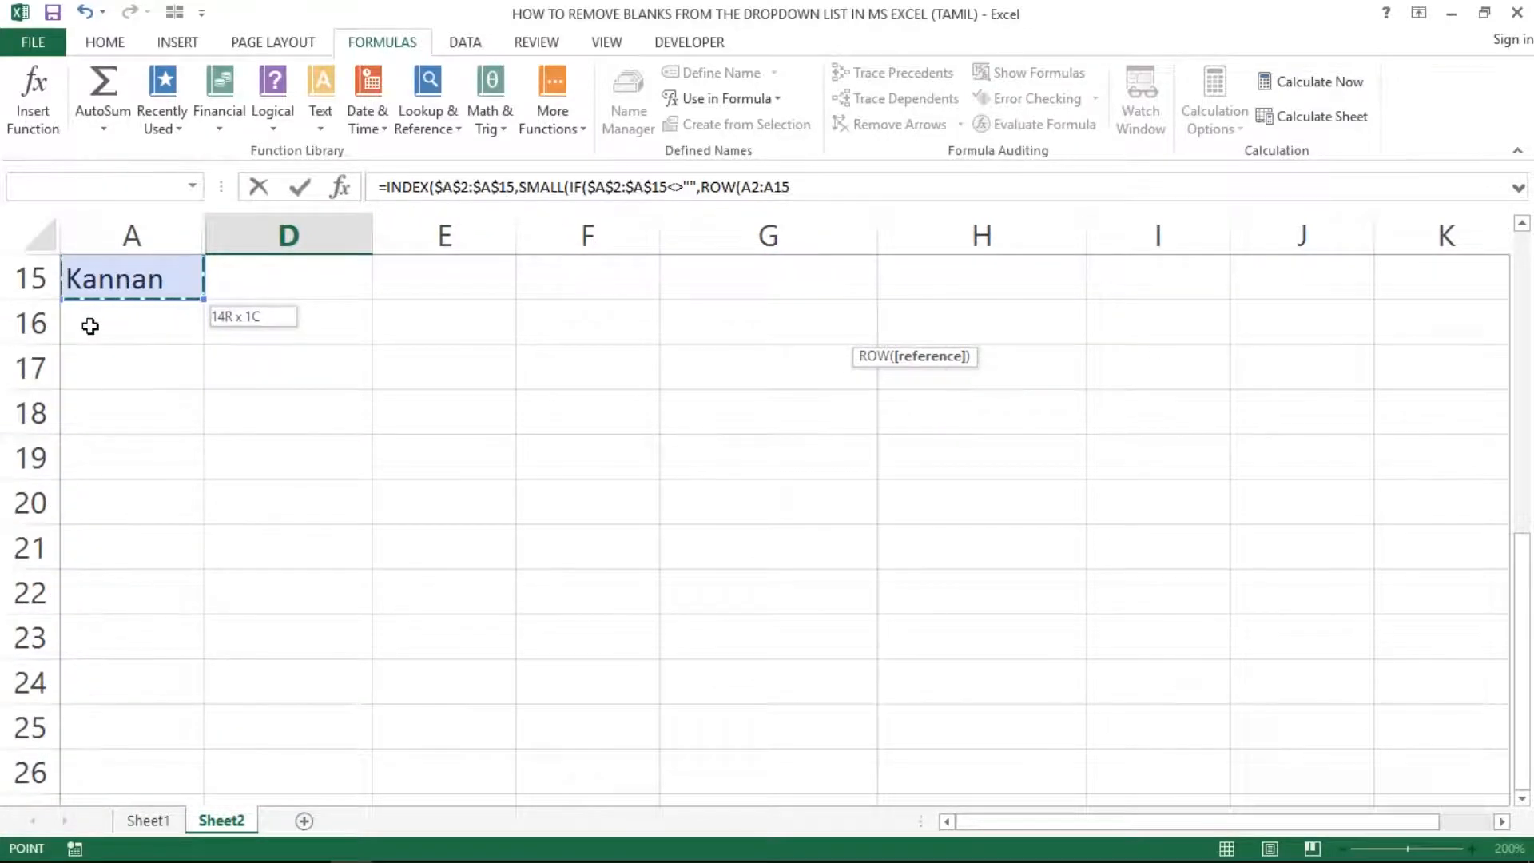
{"action": "key", "text": "F4"}
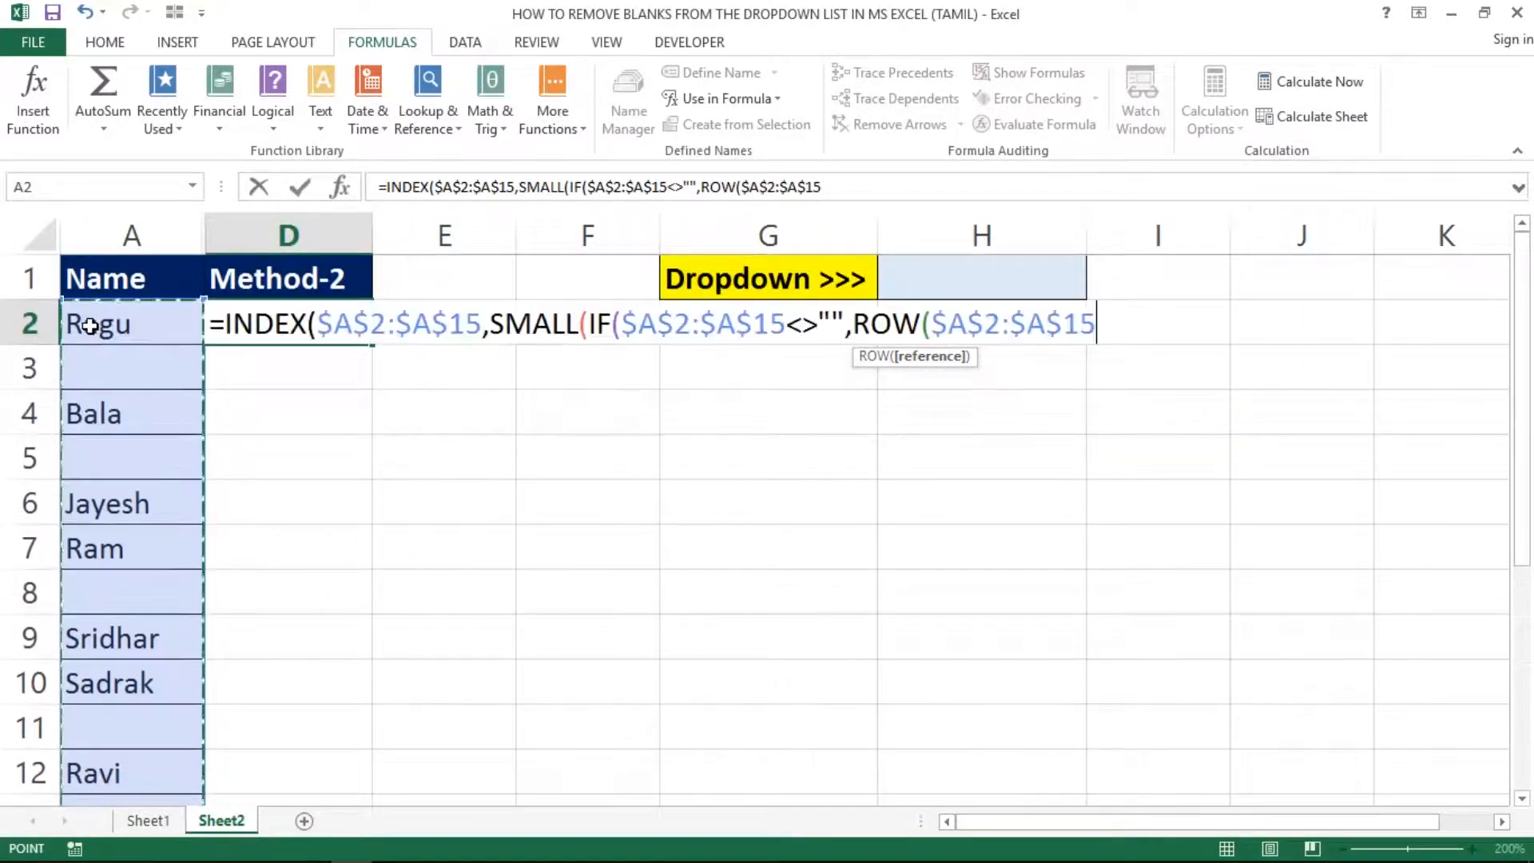
Step: Extend the true value by subtracting ROW($A$2) and adding 1, and end that argument with a comma
{"action": "type", "text": ")-"}
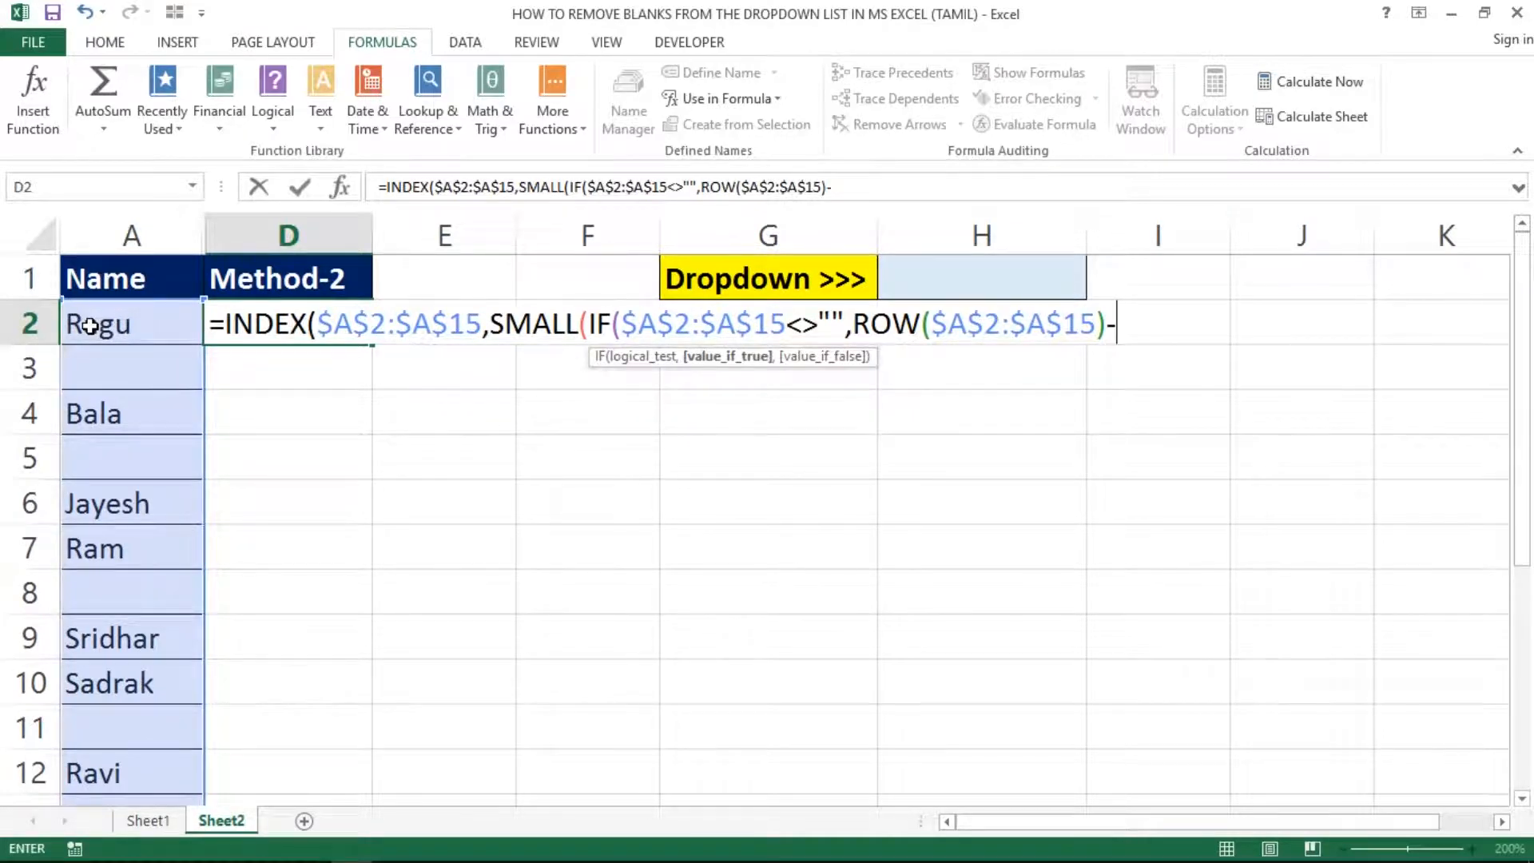
{"action": "type", "text": "row"}
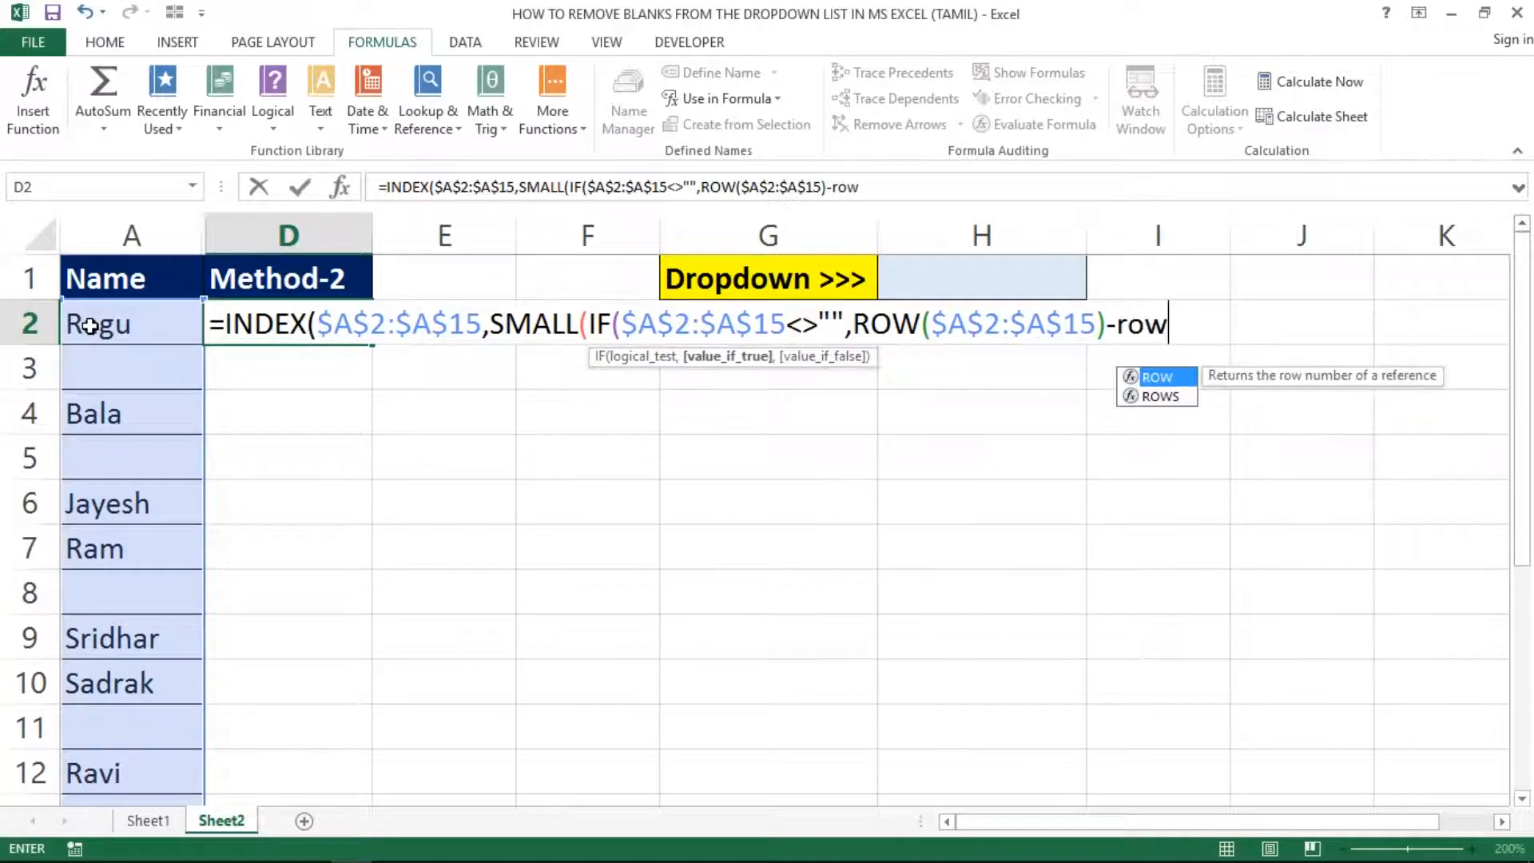
{"action": "key", "text": "Tab"}
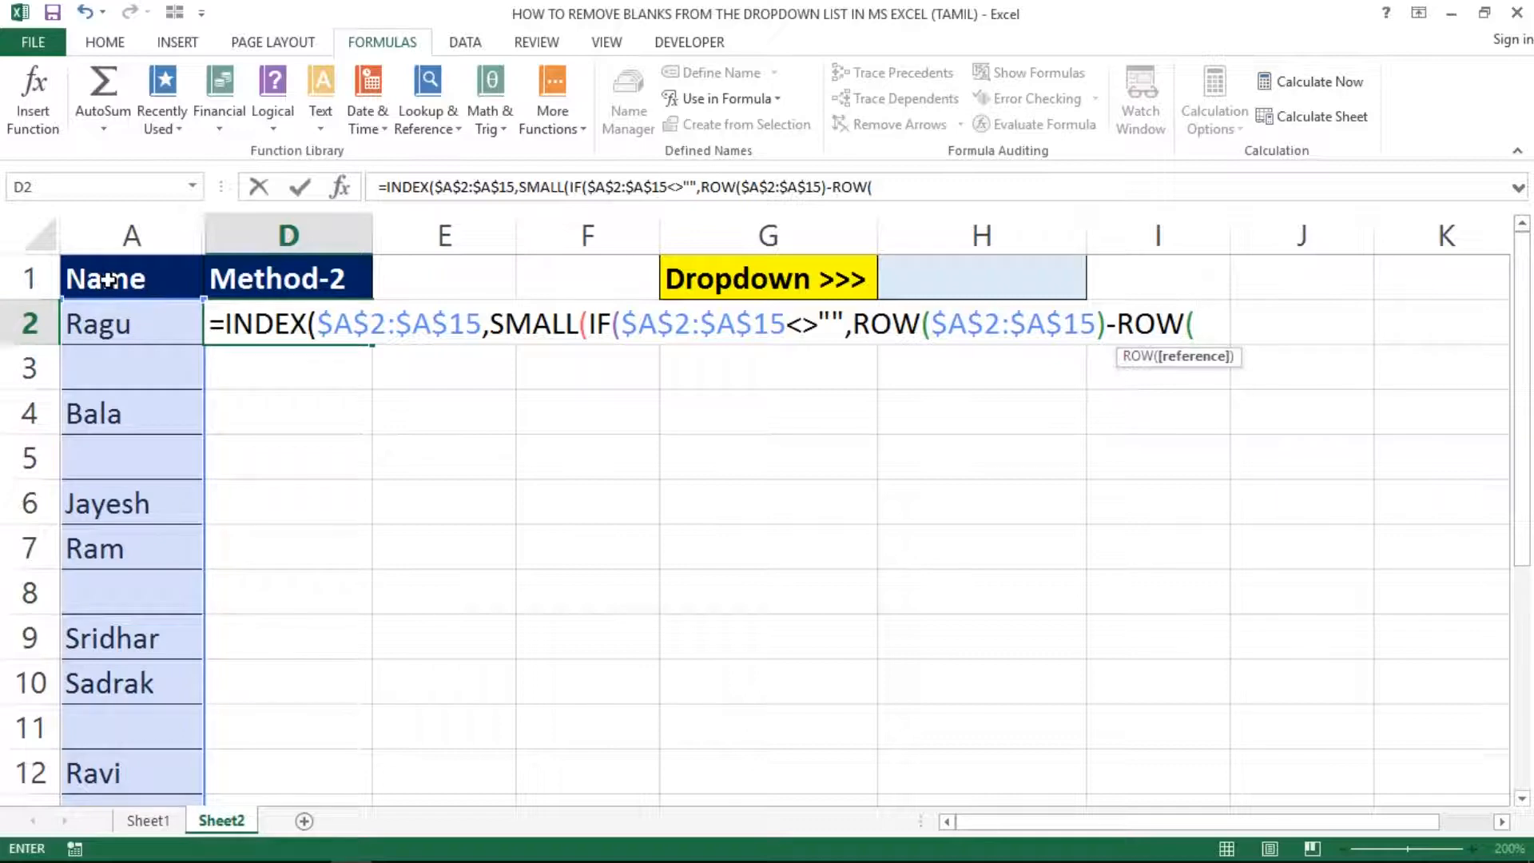
{"action": "left_click", "coordinate": [126, 322]}
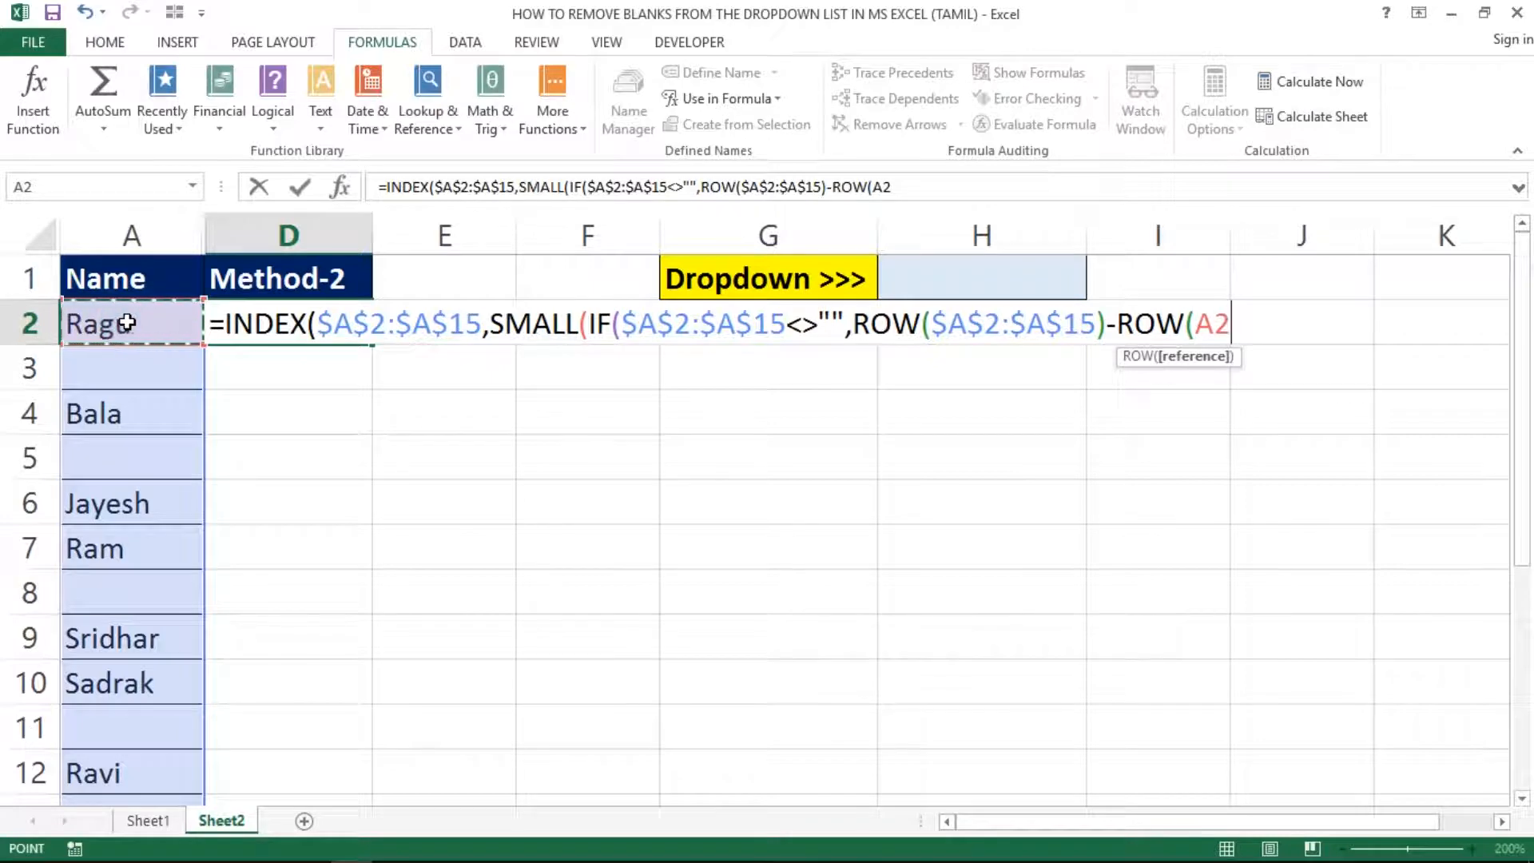
{"action": "key", "text": "F4"}
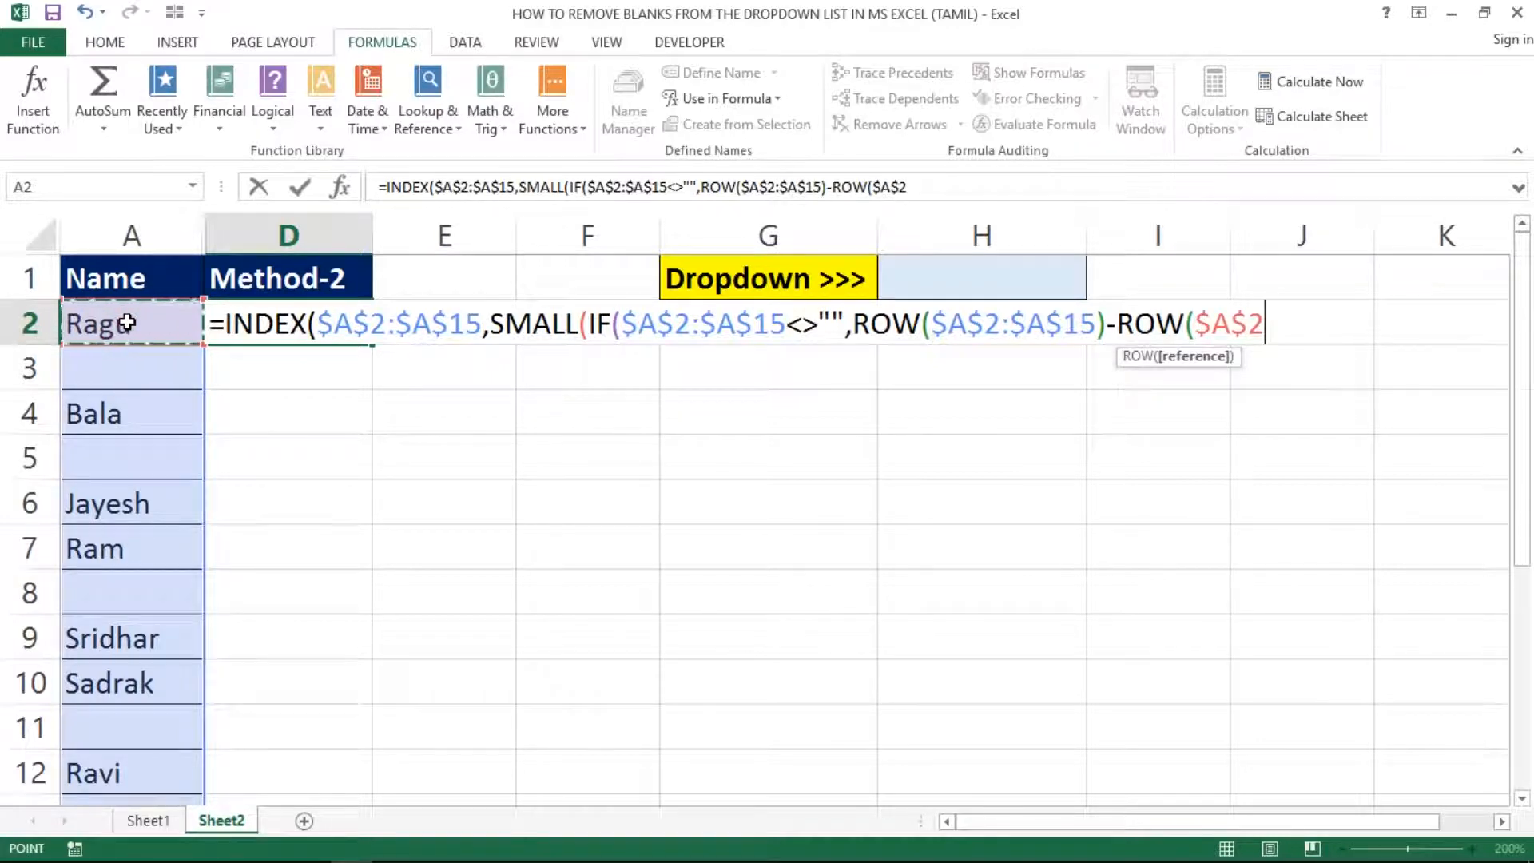
{"action": "type", "text": ")+1"}
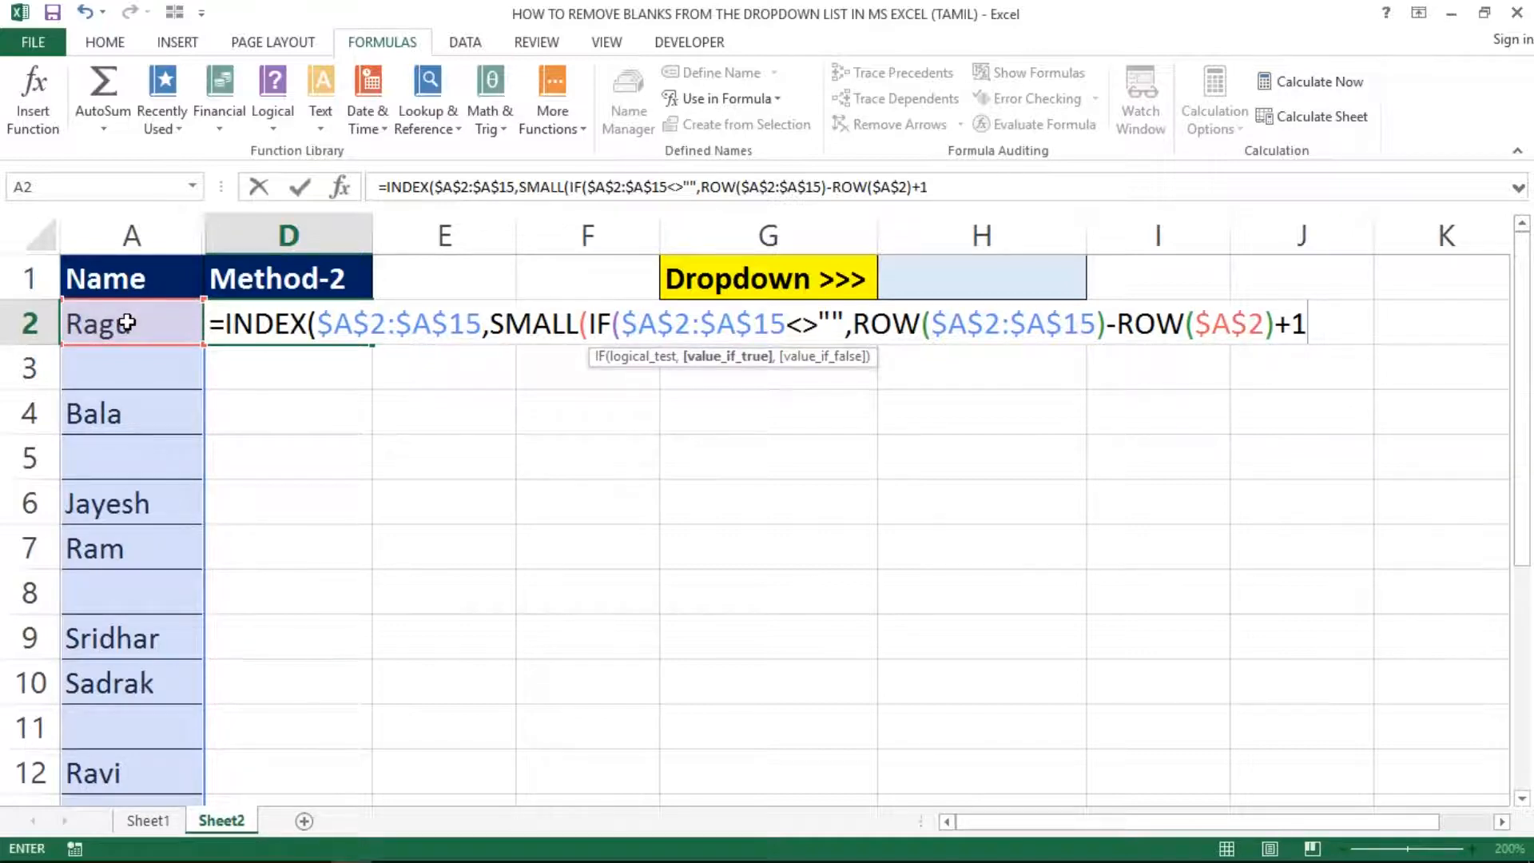
{"action": "type", "text": ","}
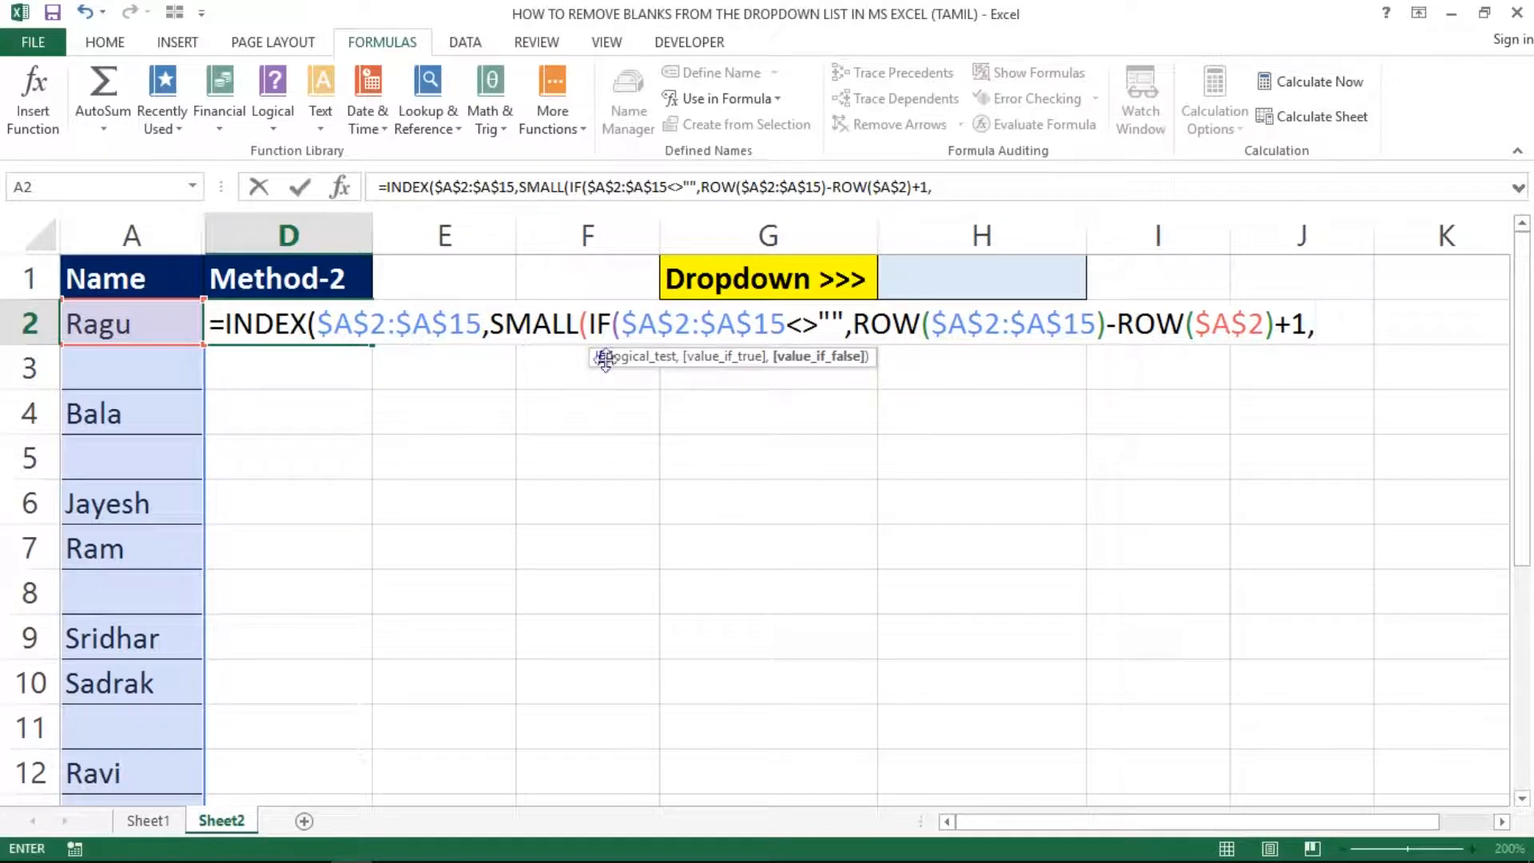
Step: Check the IF function's condition and true-value arguments, evaluate the ROW expression in place, and restore it
{"action": "left_click", "coordinate": [629, 357]}
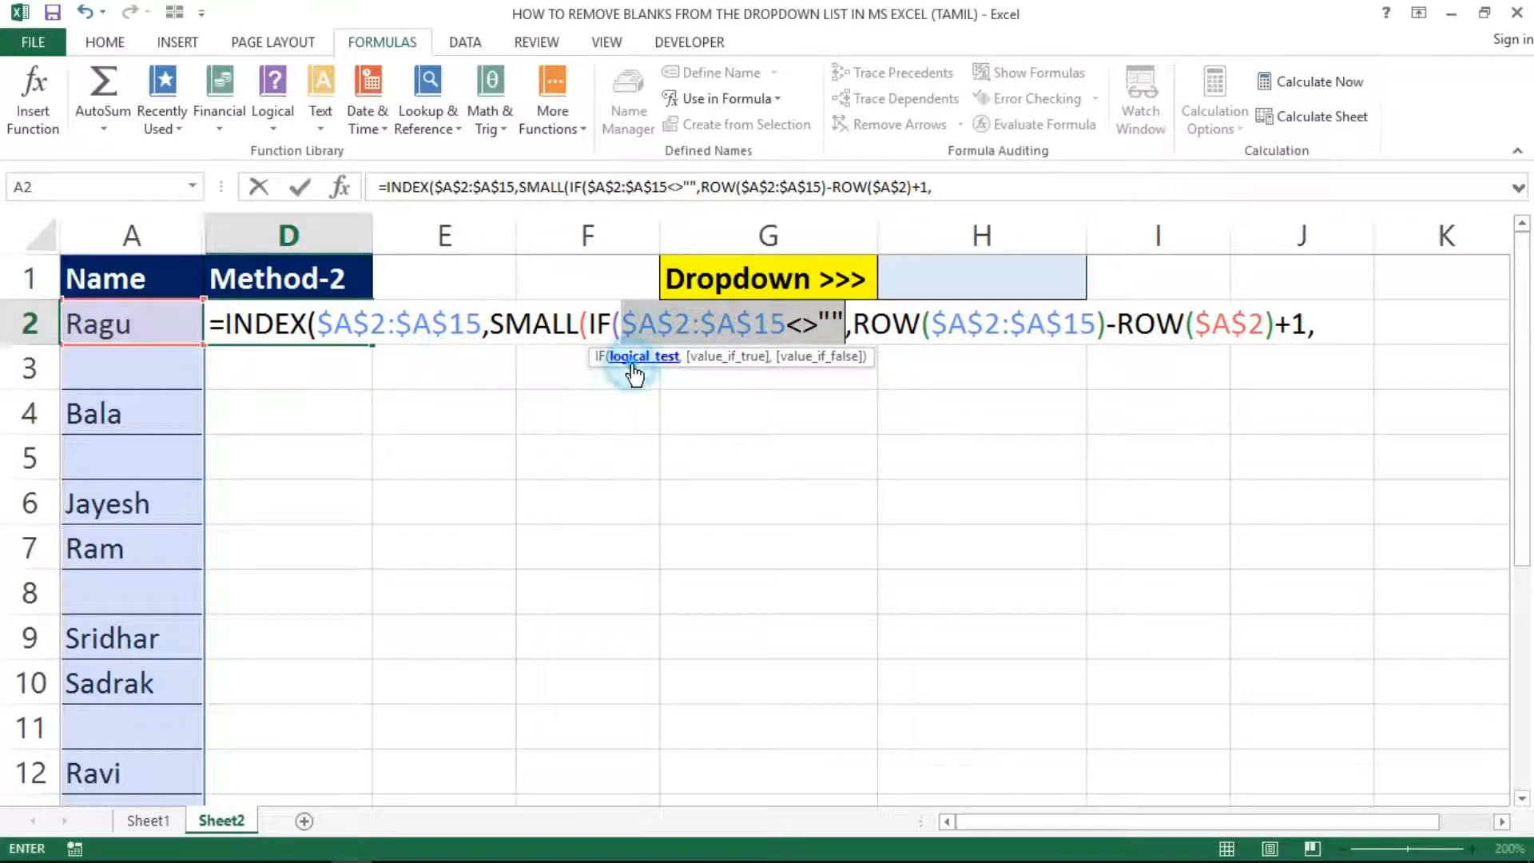
{"action": "left_click", "coordinate": [706, 359]}
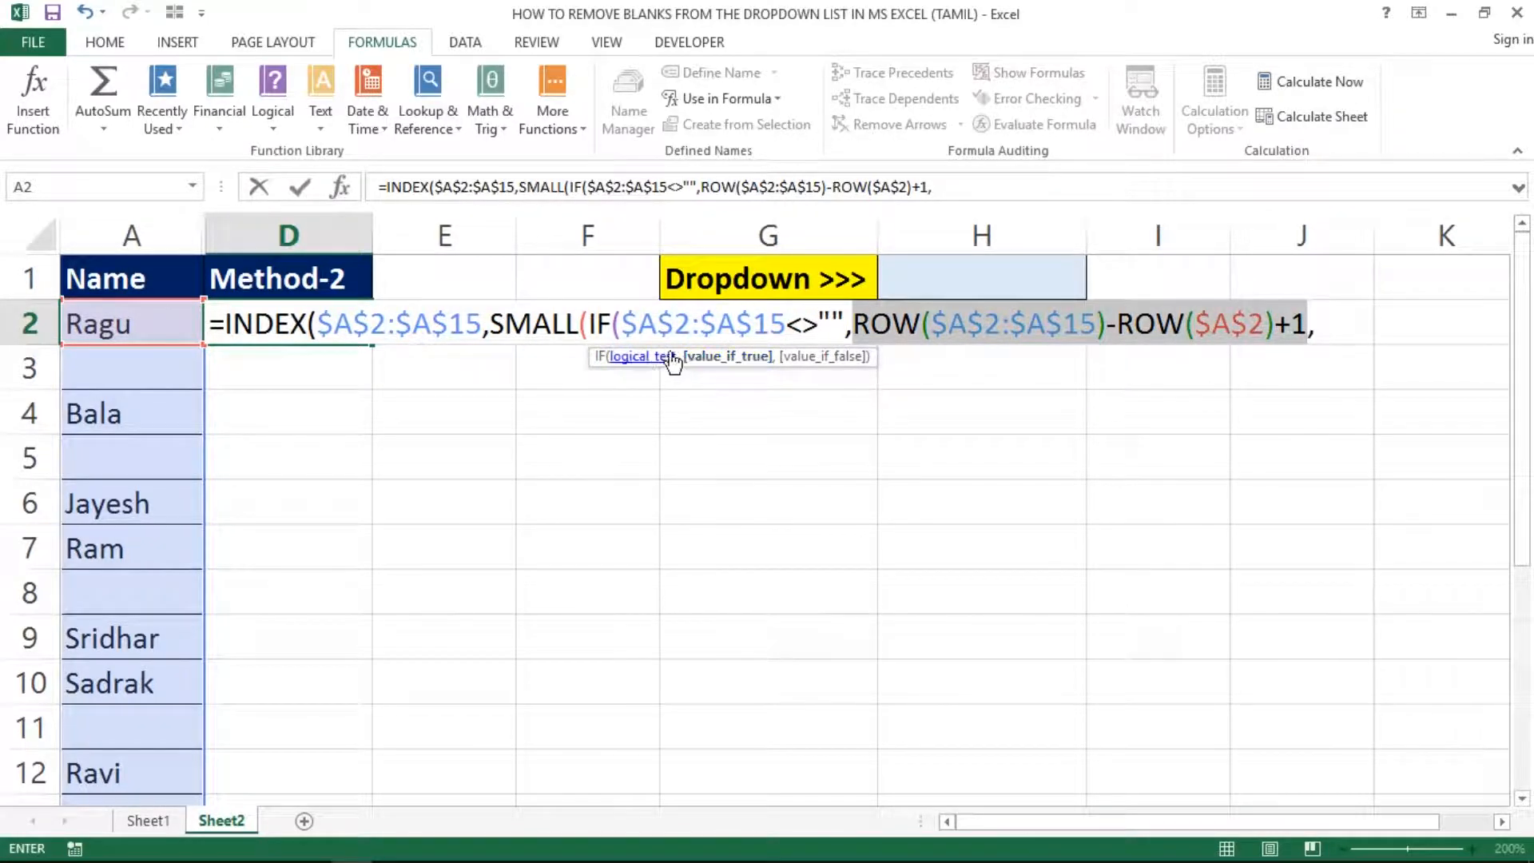
{"action": "left_click", "coordinate": [642, 361]}
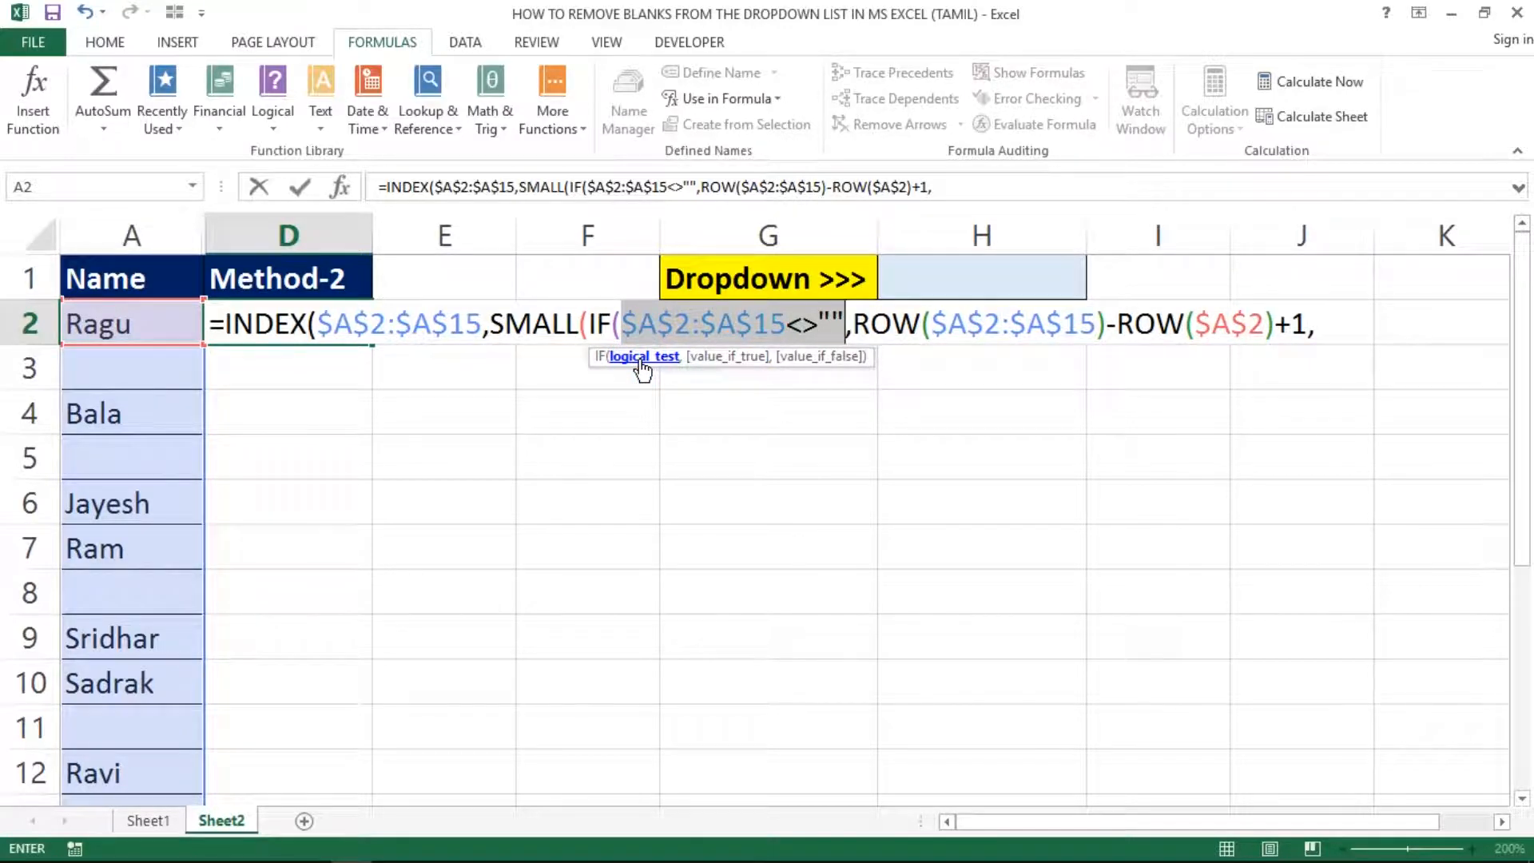
{"action": "left_click", "coordinate": [724, 361]}
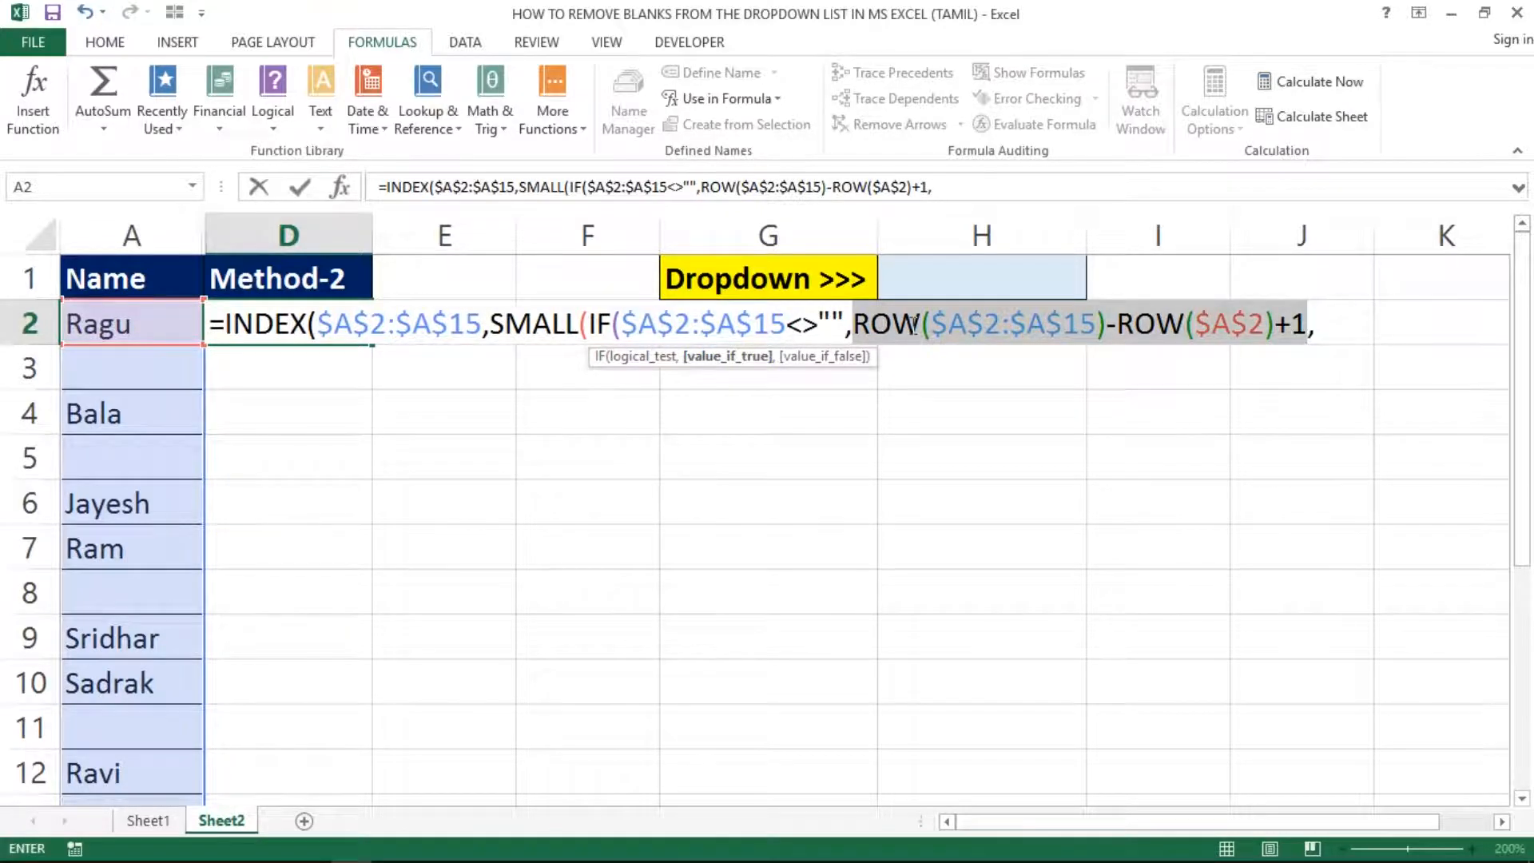
{"action": "key", "text": "F9"}
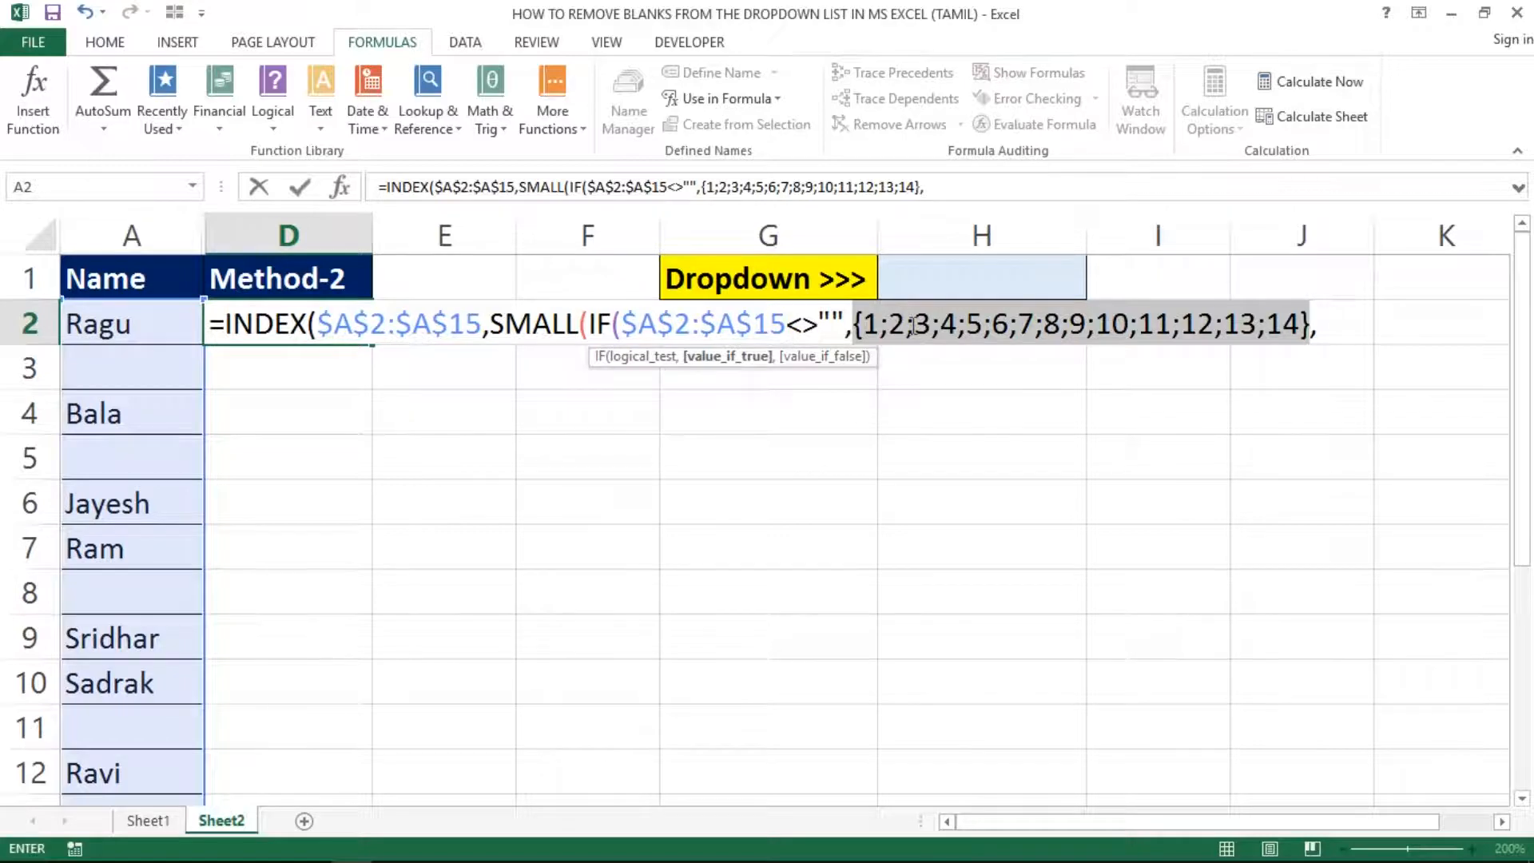
{"action": "key", "text": "ctrl+z"}
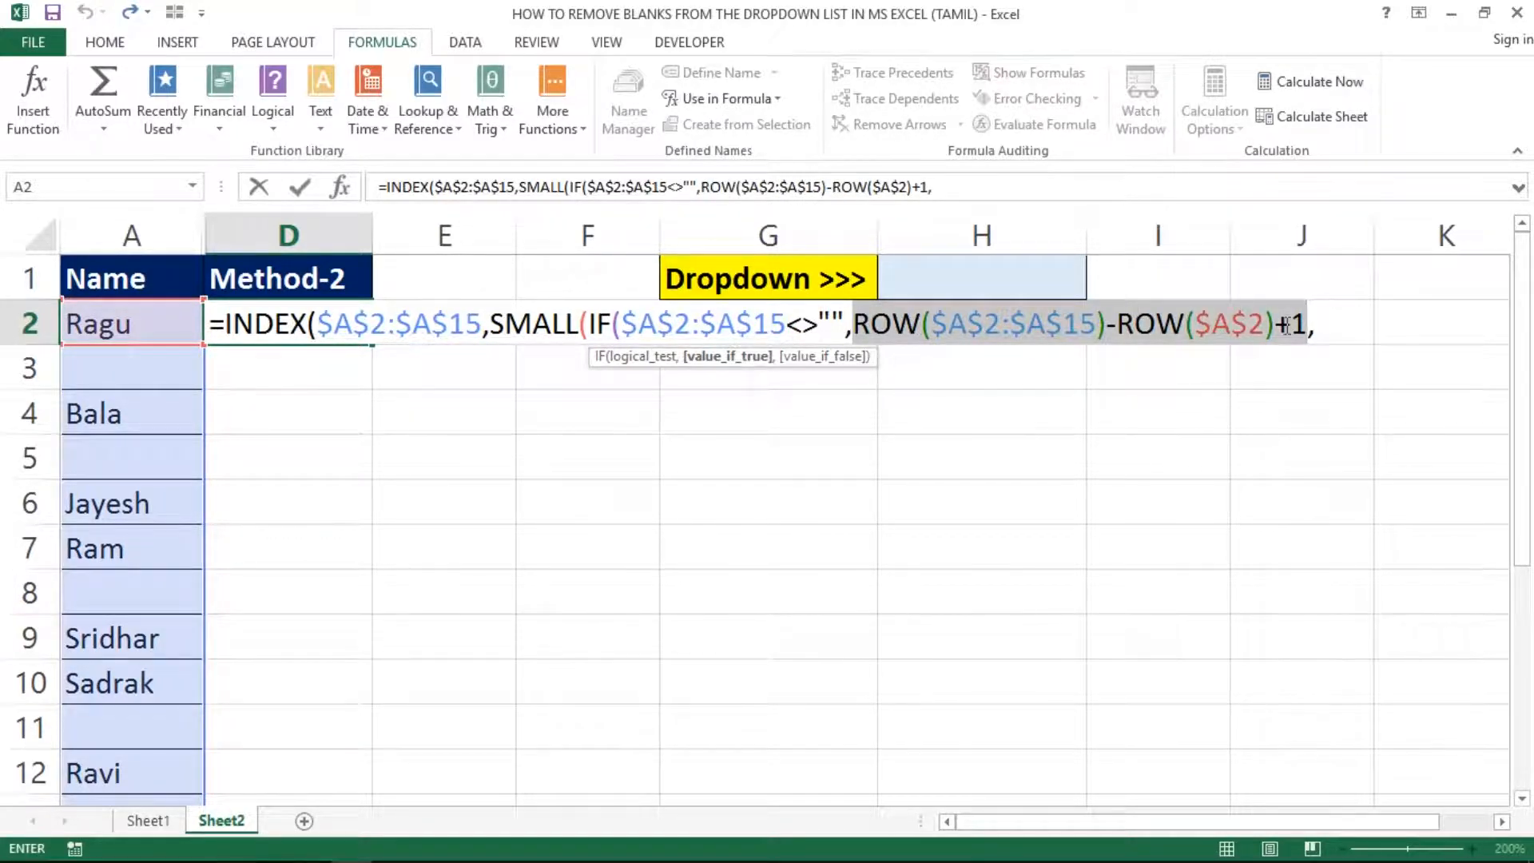
Step: Append a ROWS function over the range D2:D2 at the end of the formula
{"action": "left_click", "coordinate": [1314, 328]}
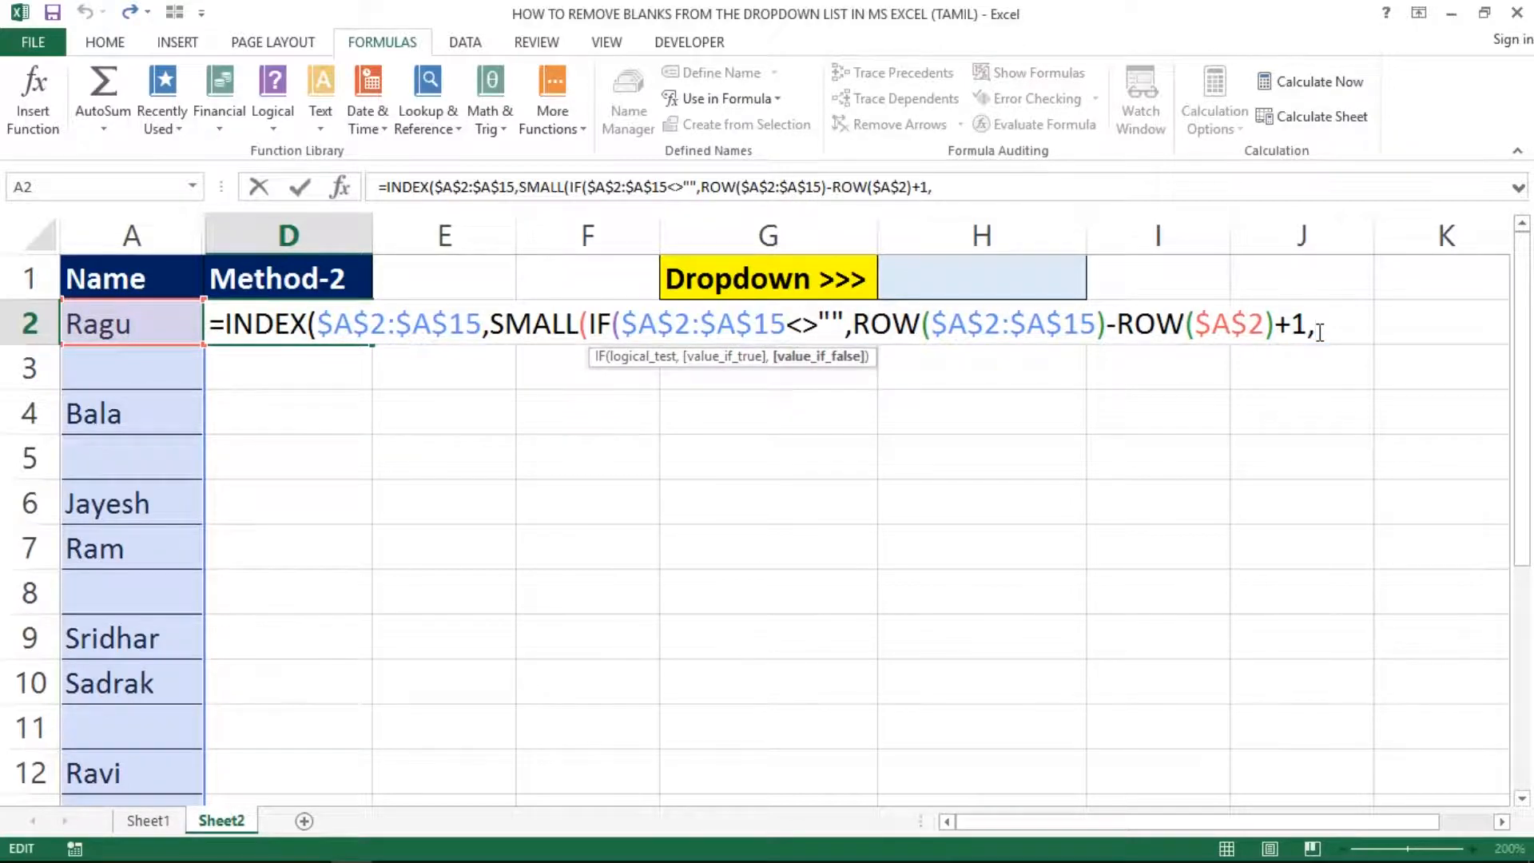
{"action": "type", "text": "row"}
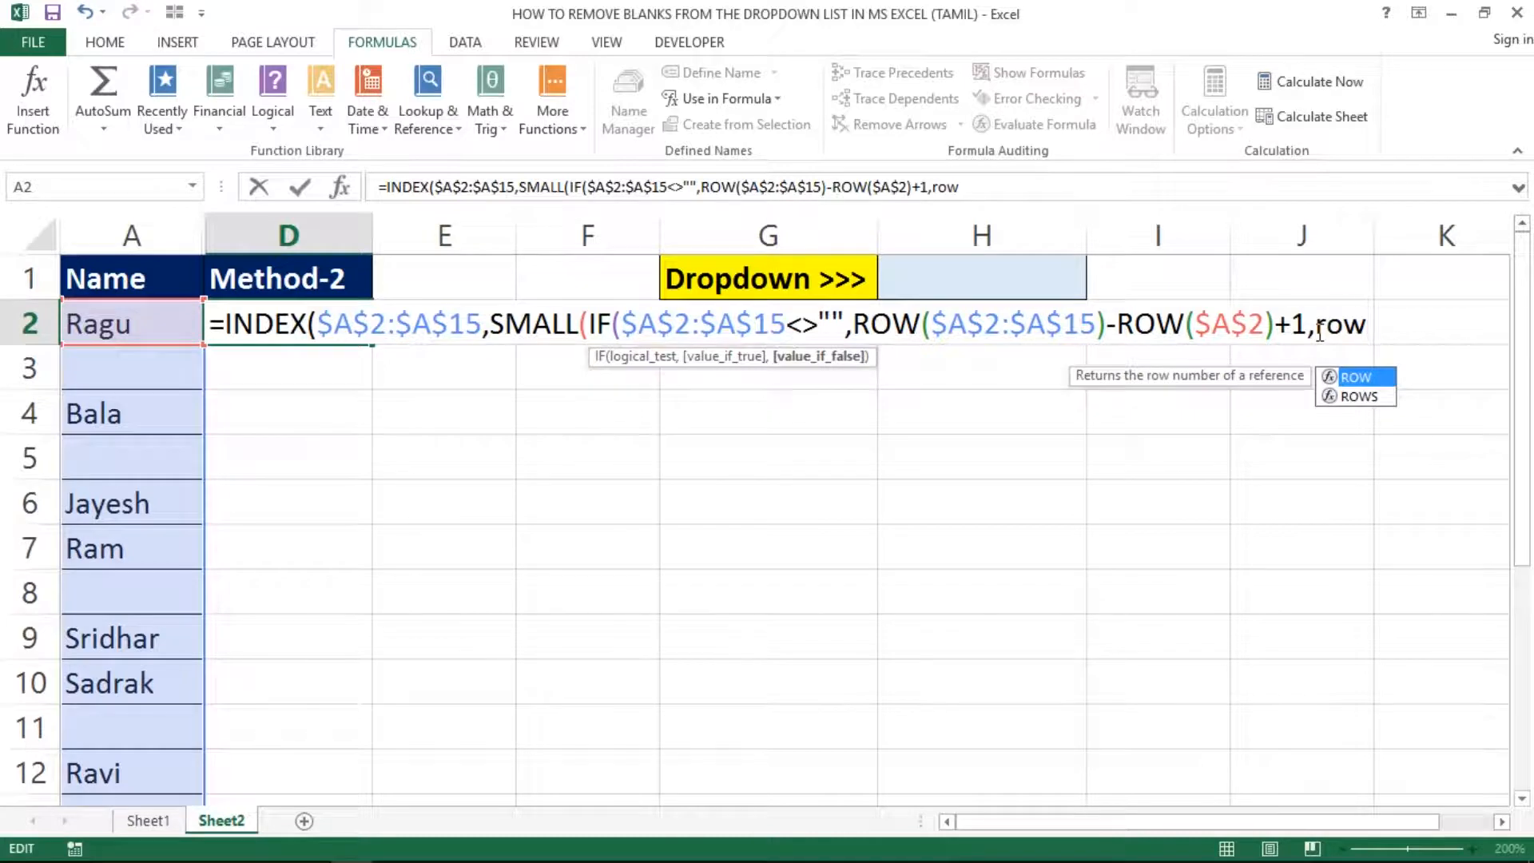
{"action": "type", "text": "s"}
{"action": "key", "text": "Tab"}
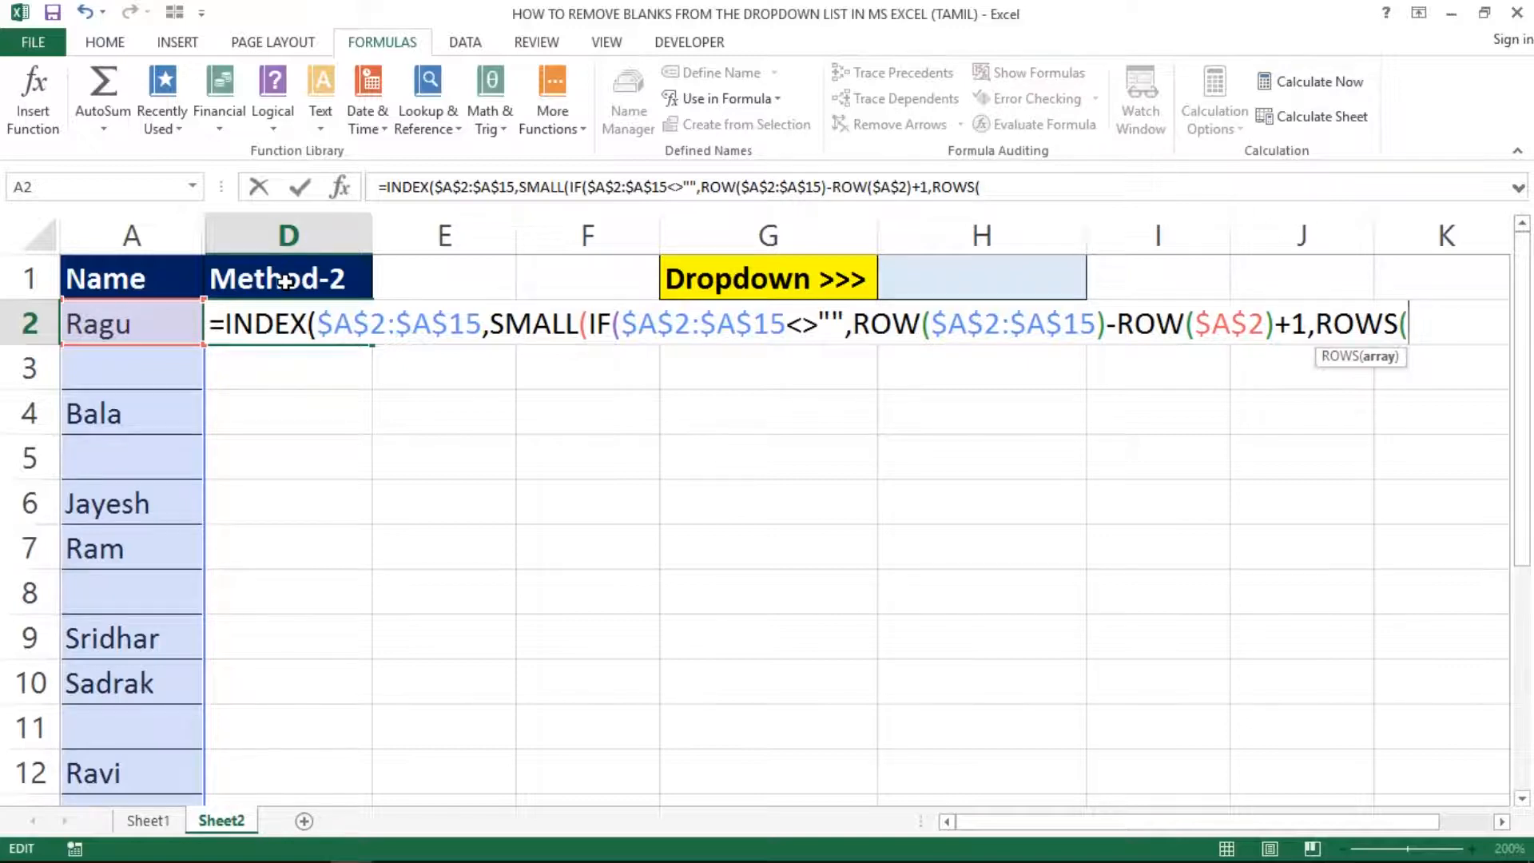
{"action": "type", "text": "D2:D2"}
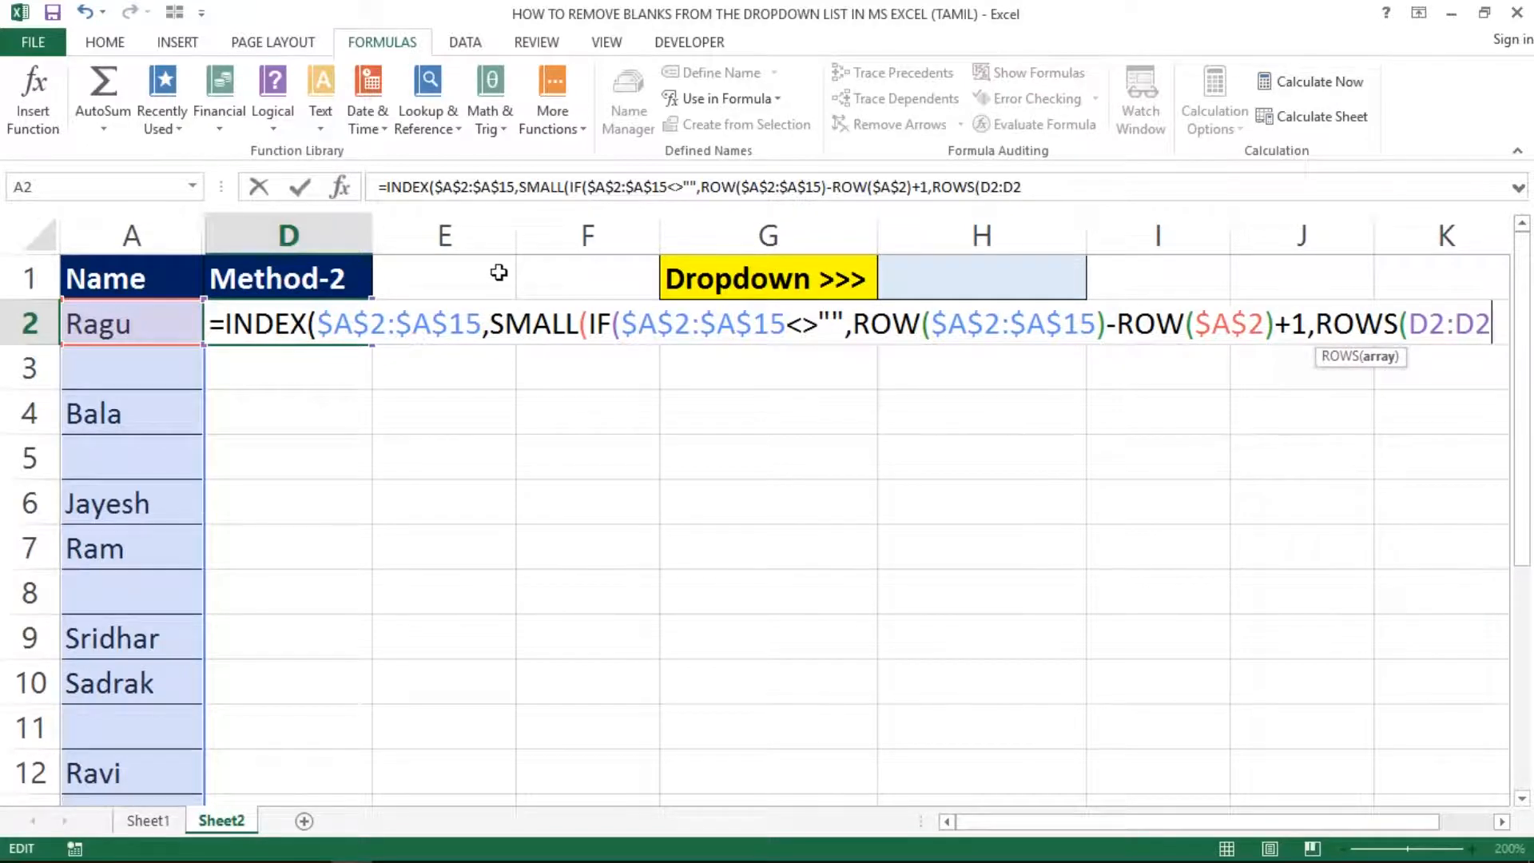
Step: Make the first D2 in ROWS absolute as $D$2, add four closing brackets and try to enter the formula as an array formula
{"action": "left_click", "coordinate": [1429, 324]}
{"action": "key", "text": "F4"}
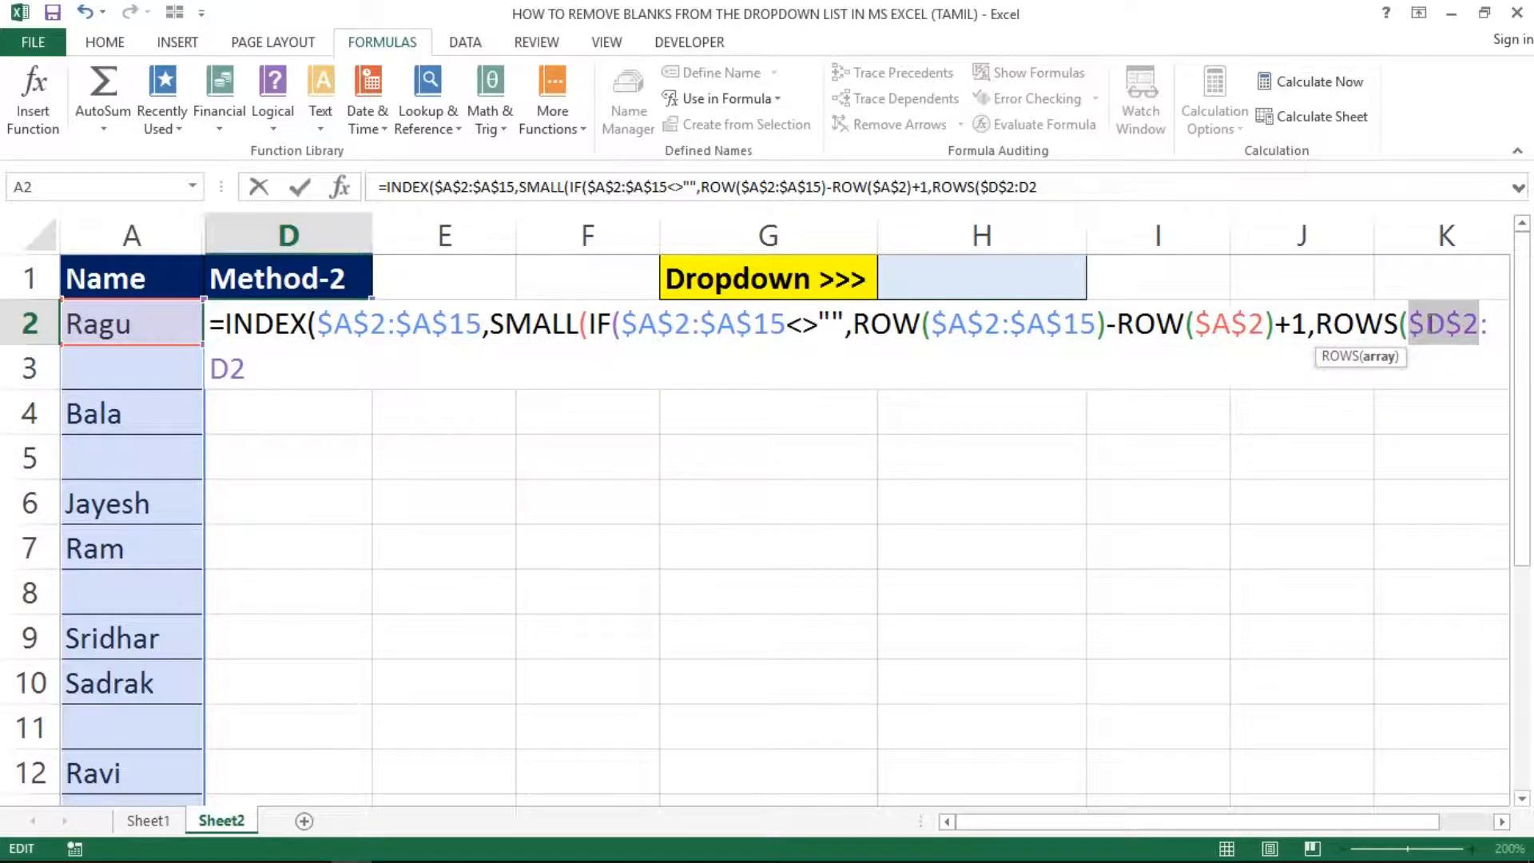
{"action": "left_click", "coordinate": [284, 374]}
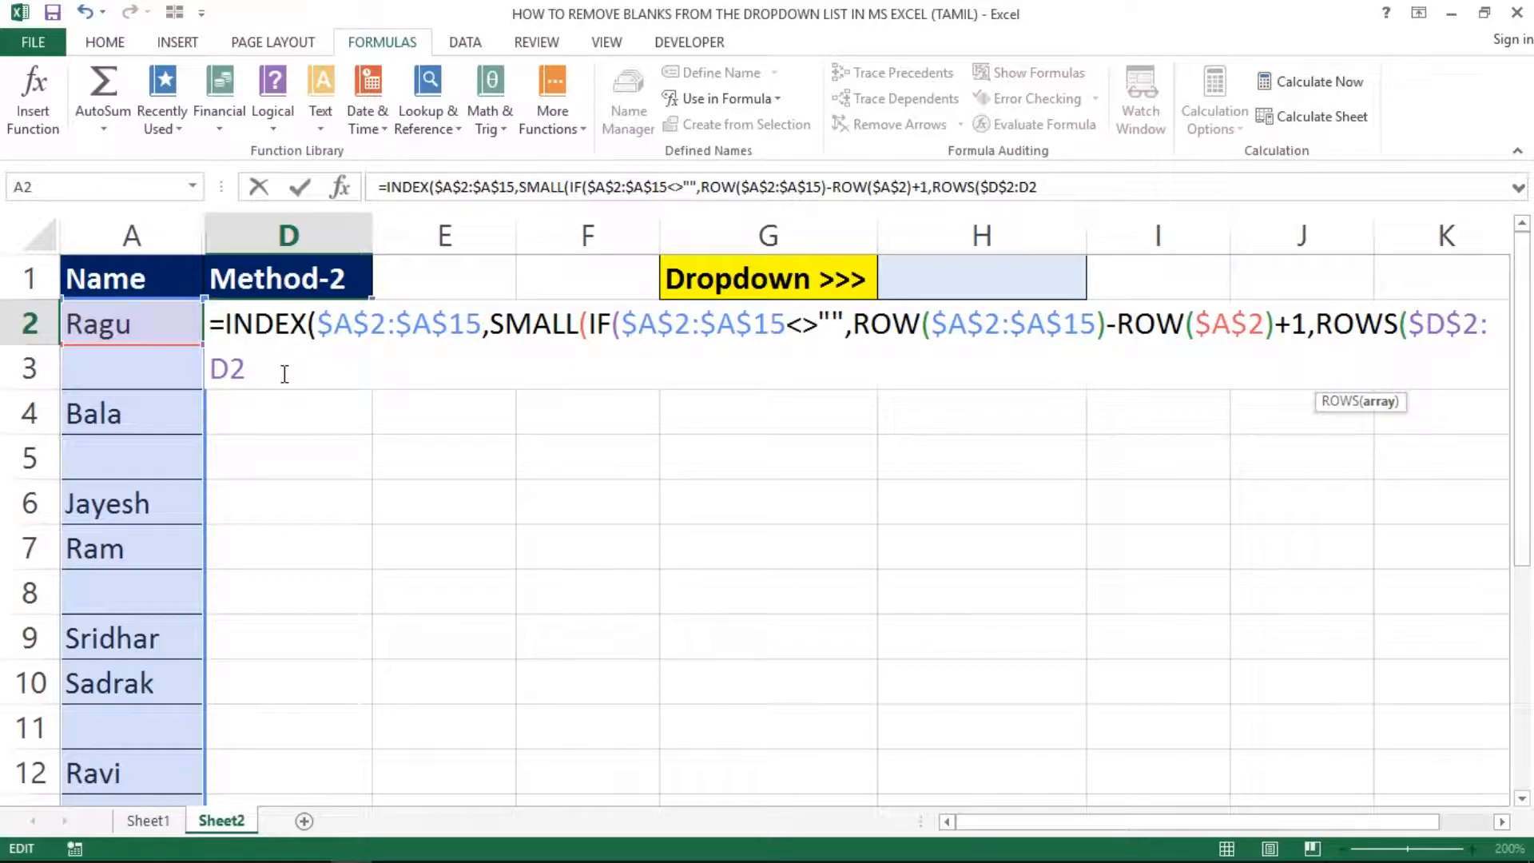
{"action": "type", "text": "))))"}
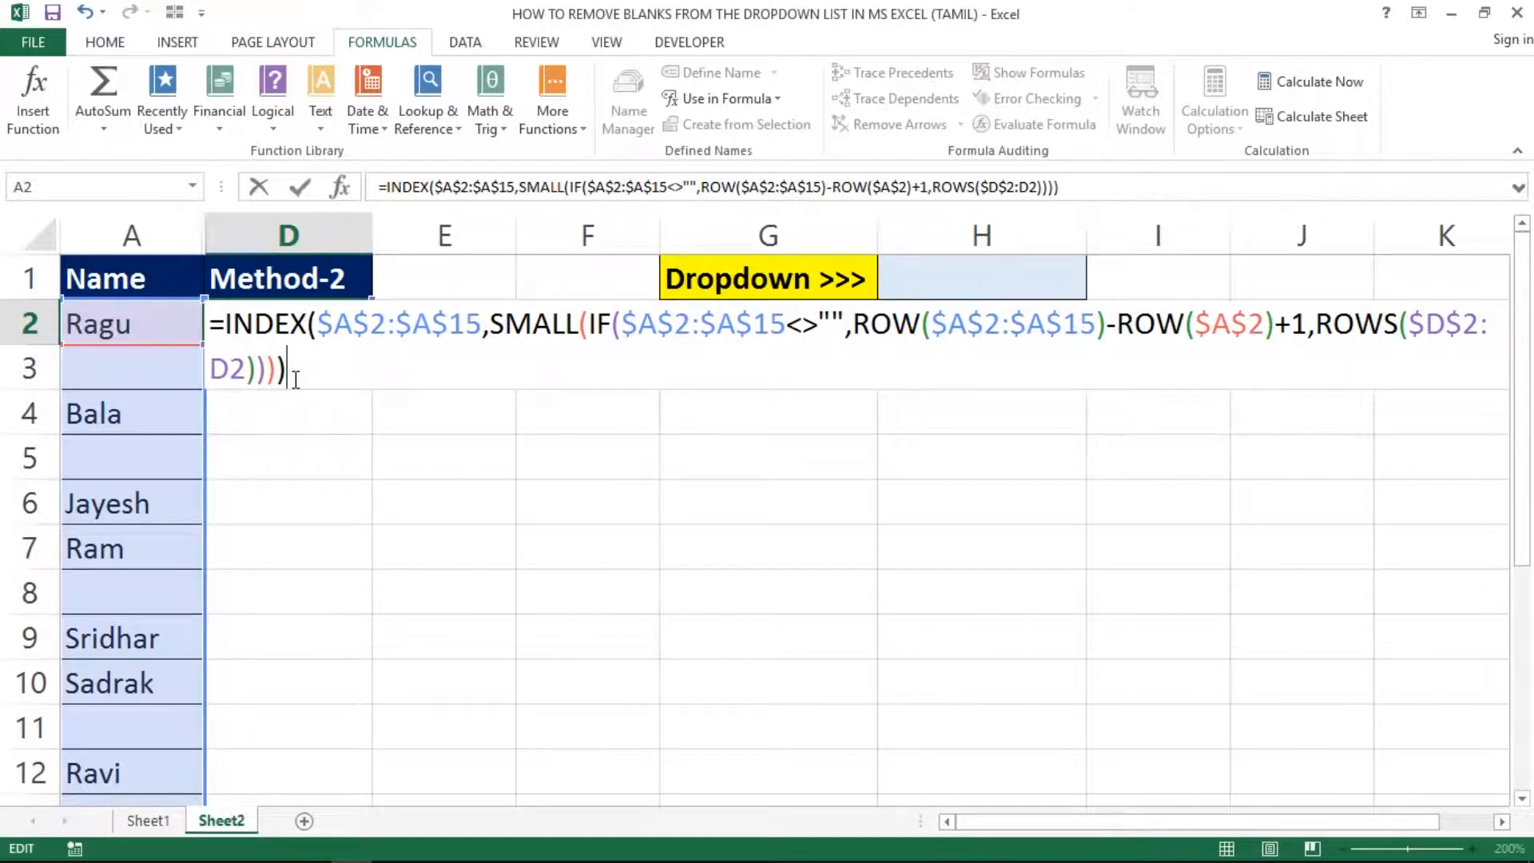
{"action": "key", "text": "ctrl+shift+Return"}
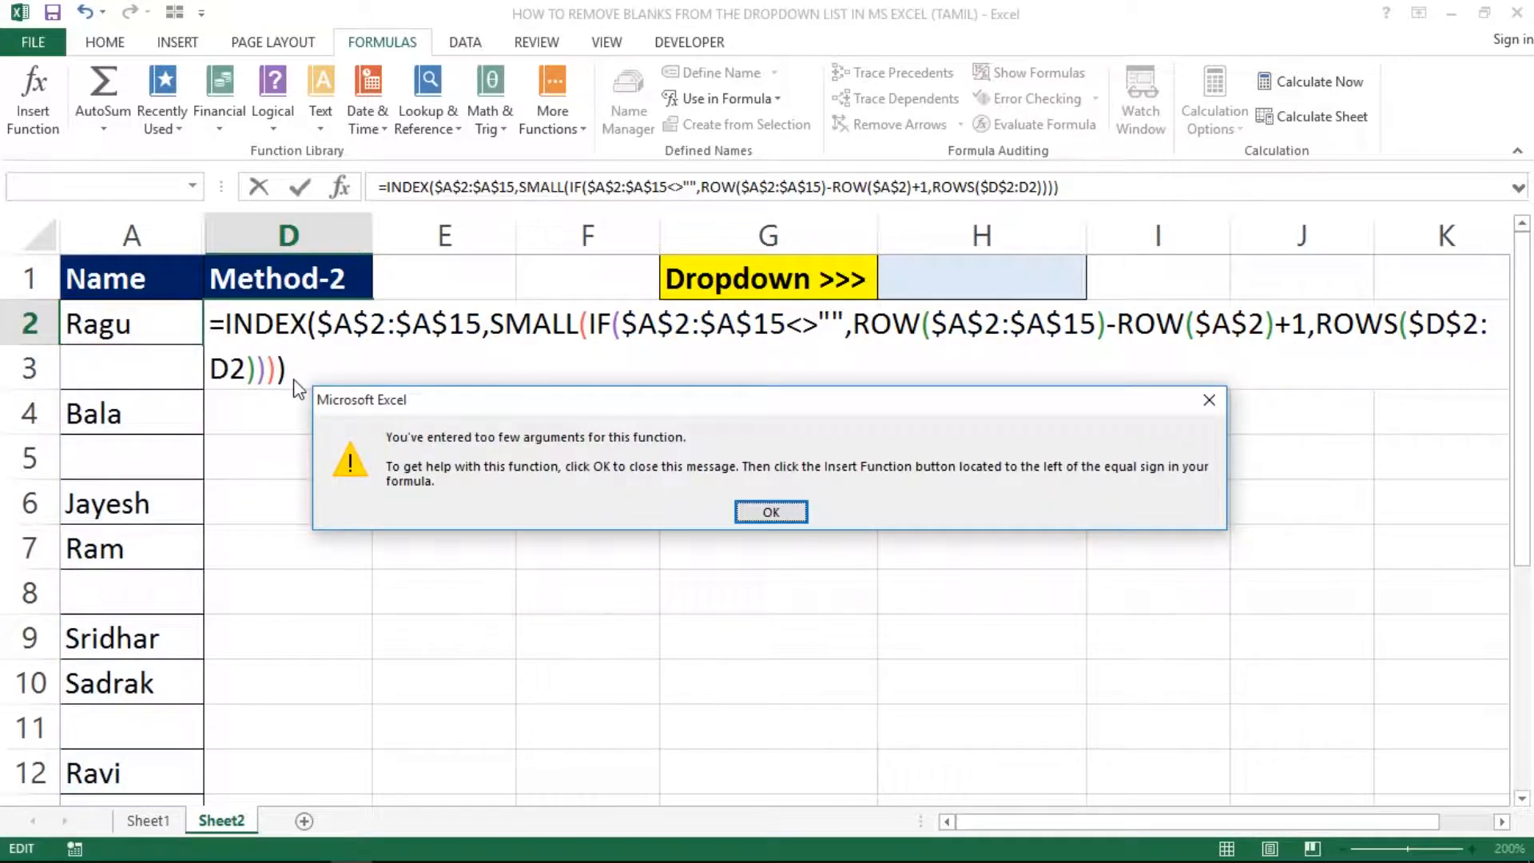
Step: Delete one closing bracket from the end of the D2 formula and try to enter it as an array formula again
{"action": "key", "text": "Return"}
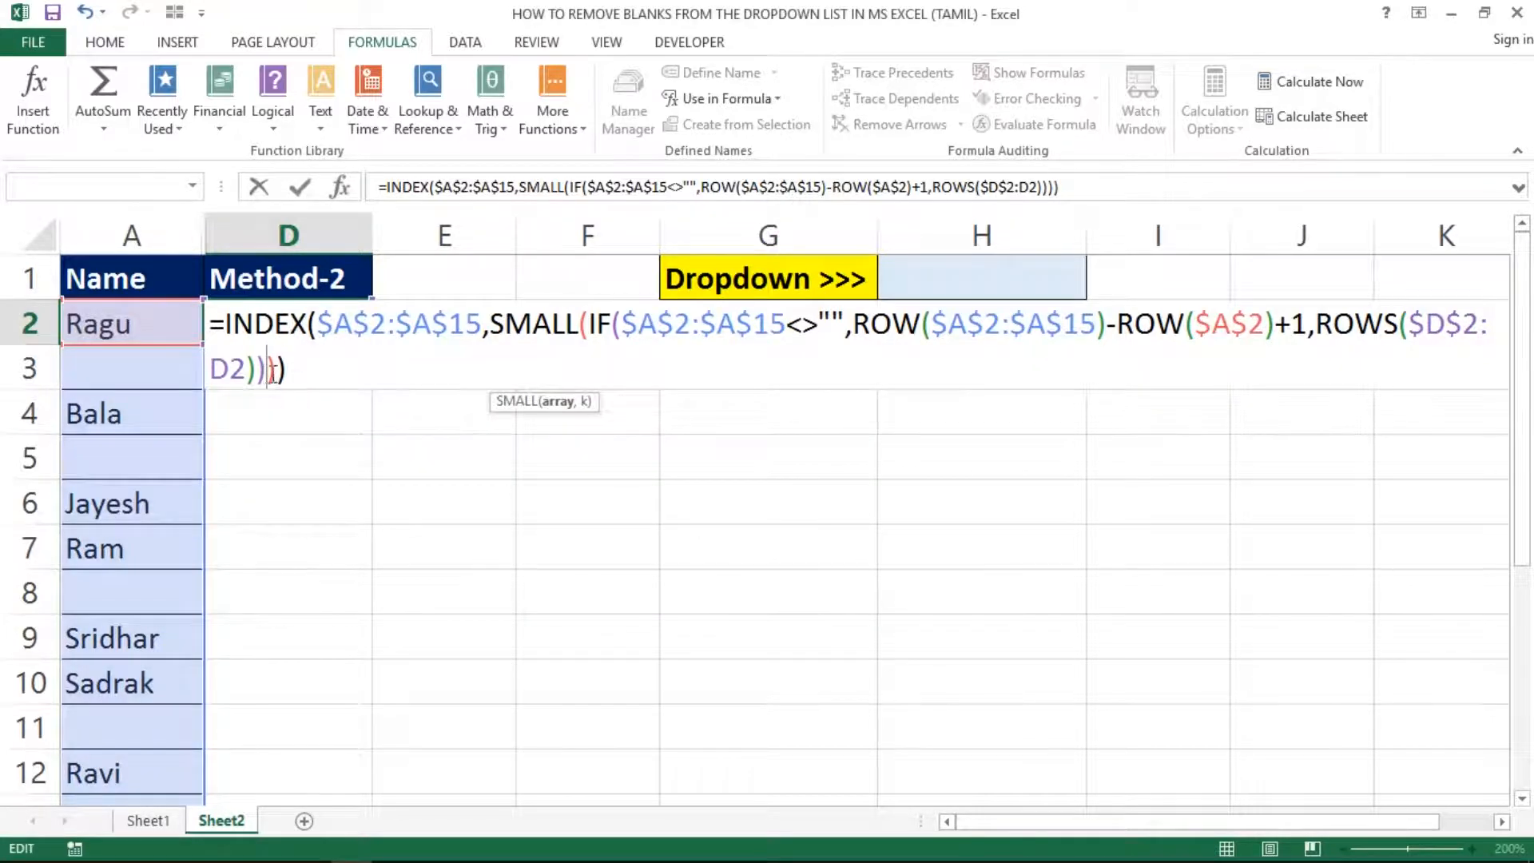
{"action": "left_click", "coordinate": [302, 371]}
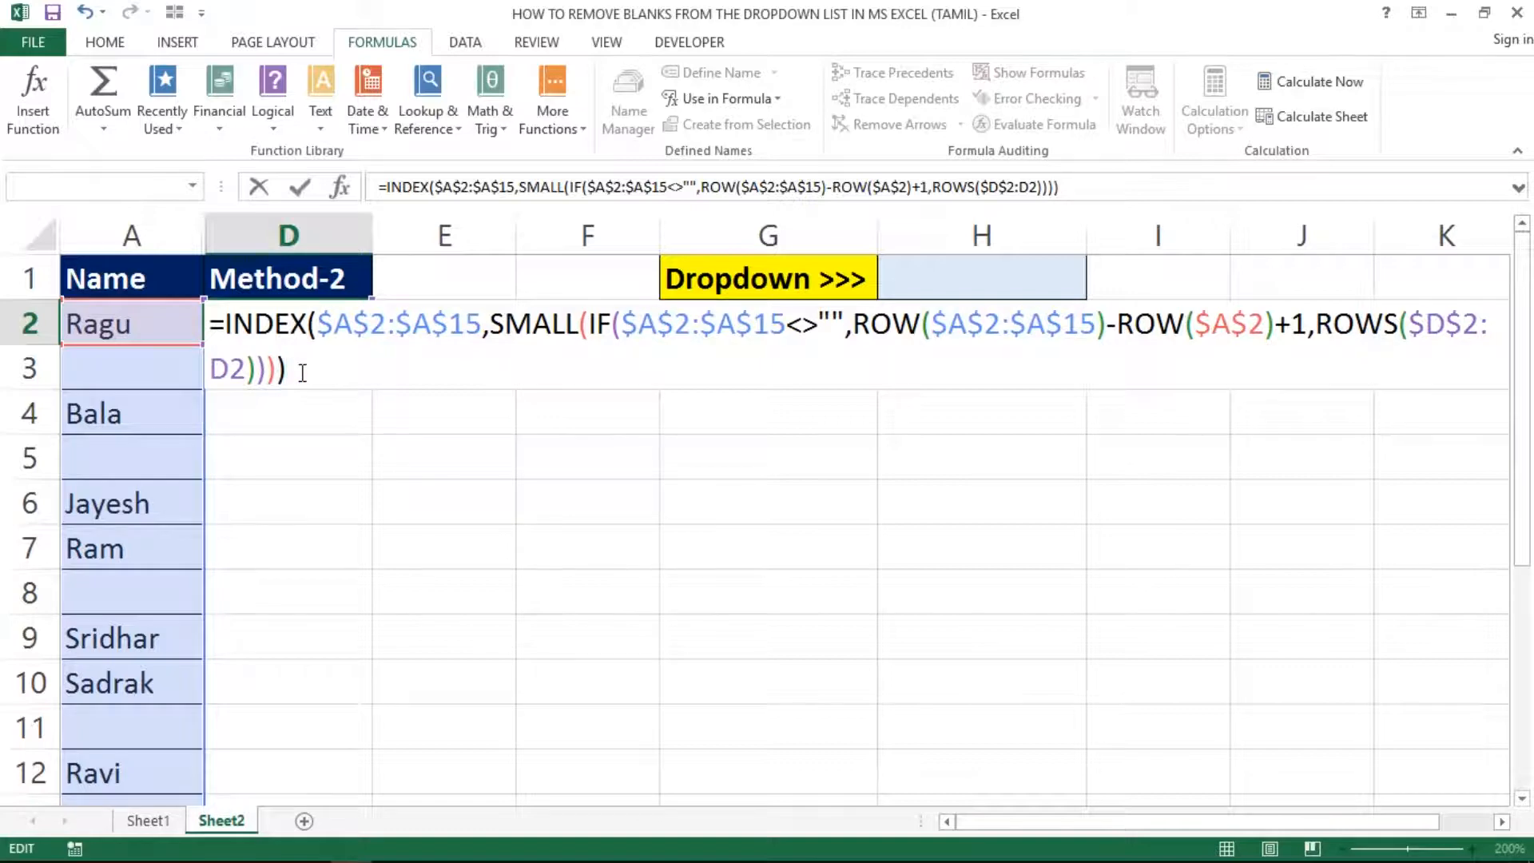
{"action": "left_click", "coordinate": [302, 372]}
{"action": "key", "text": "BackSpace"}
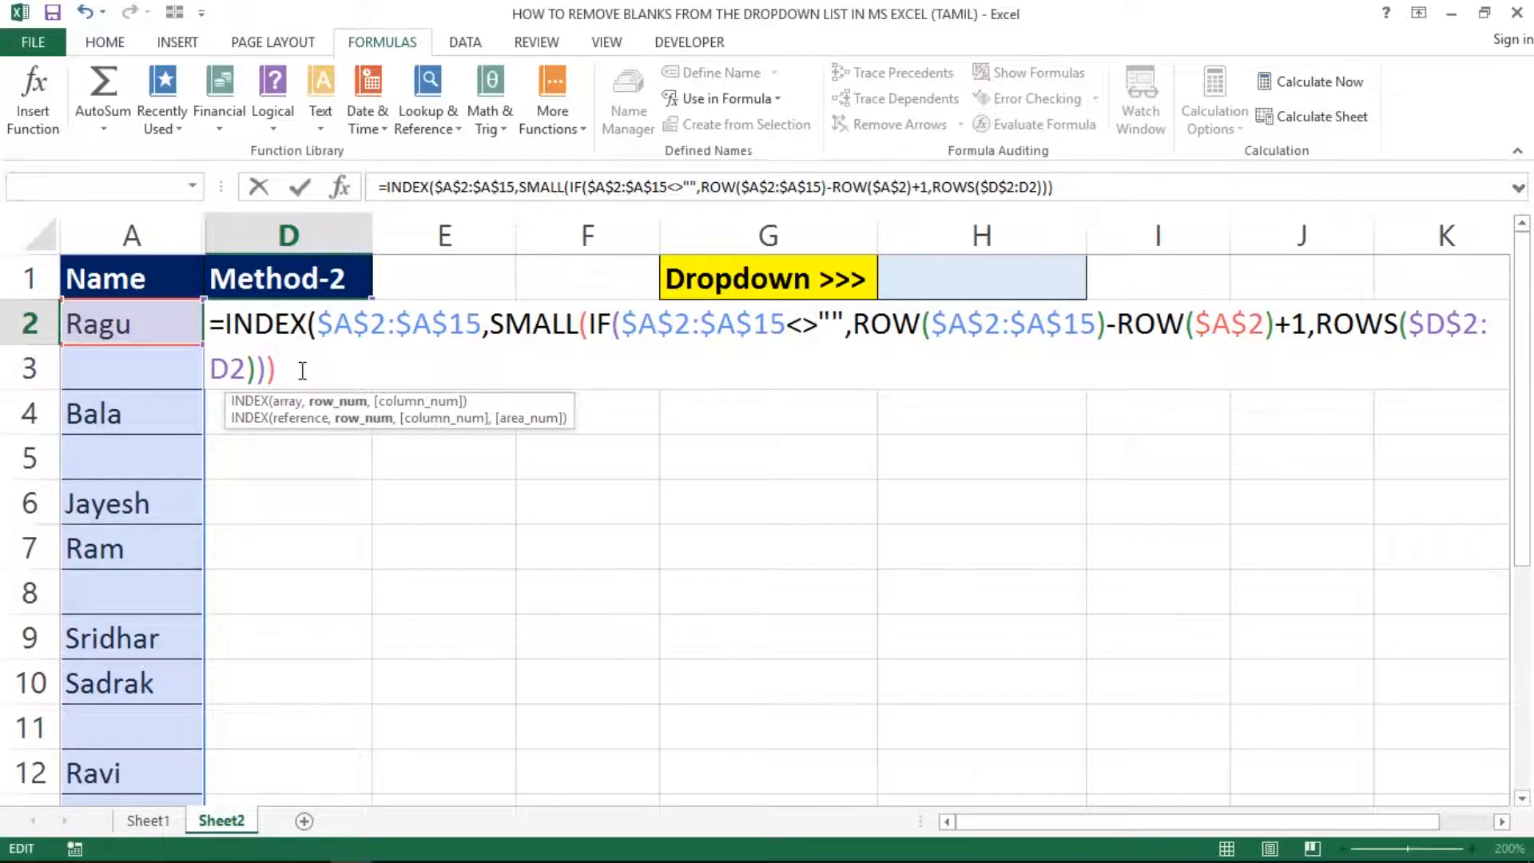
{"action": "key", "text": "ctrl+shift+Return"}
{"action": "key", "text": "Return"}
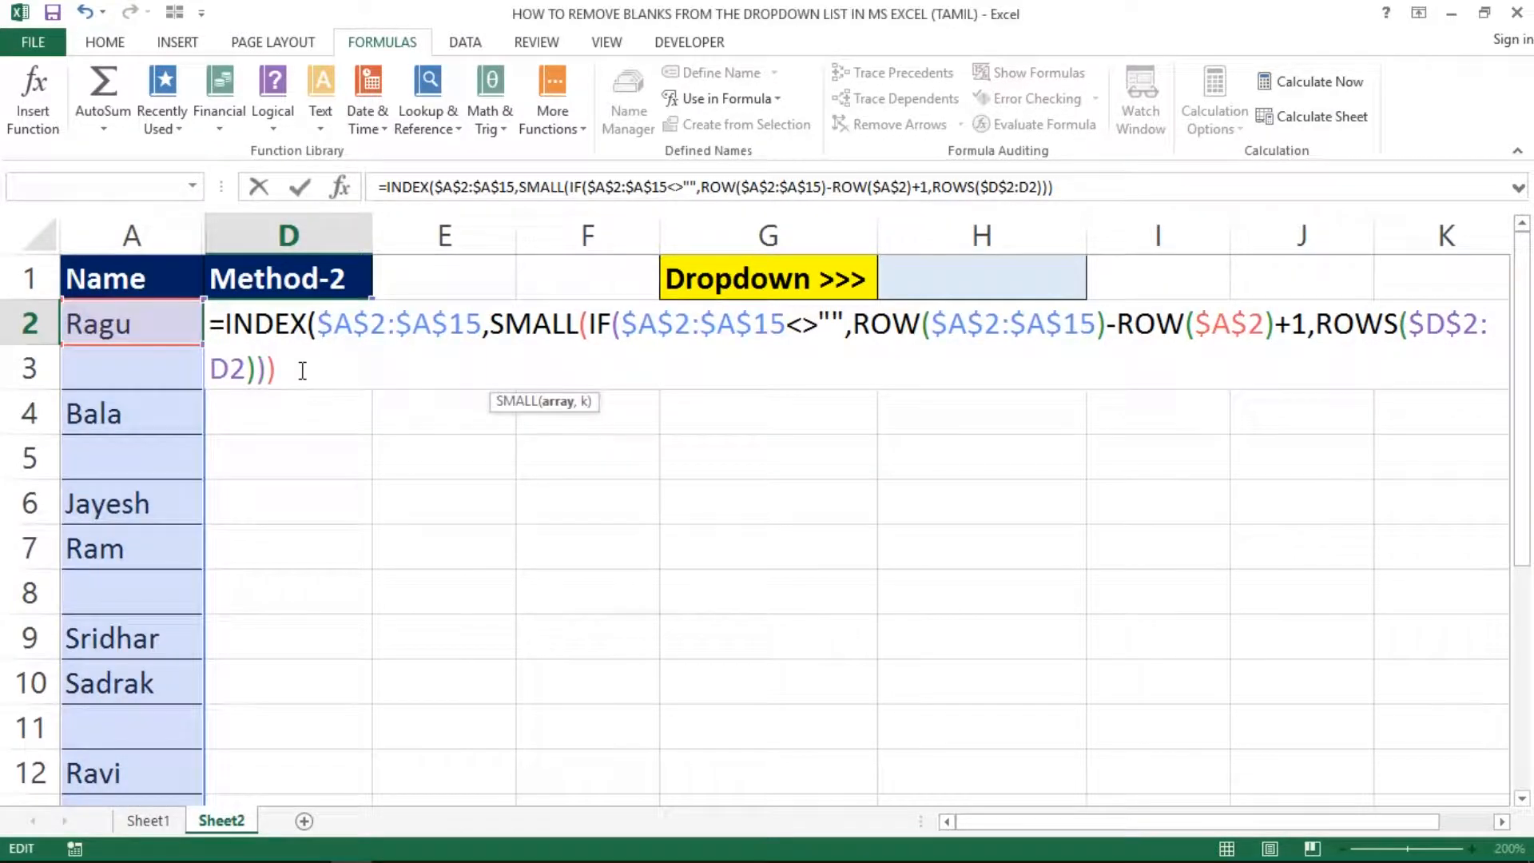
Step: Check which parts of the D2 formula the INDEX function takes as its array and row_num arguments
{"action": "left_click", "coordinate": [269, 326]}
{"action": "left_click", "coordinate": [336, 324]}
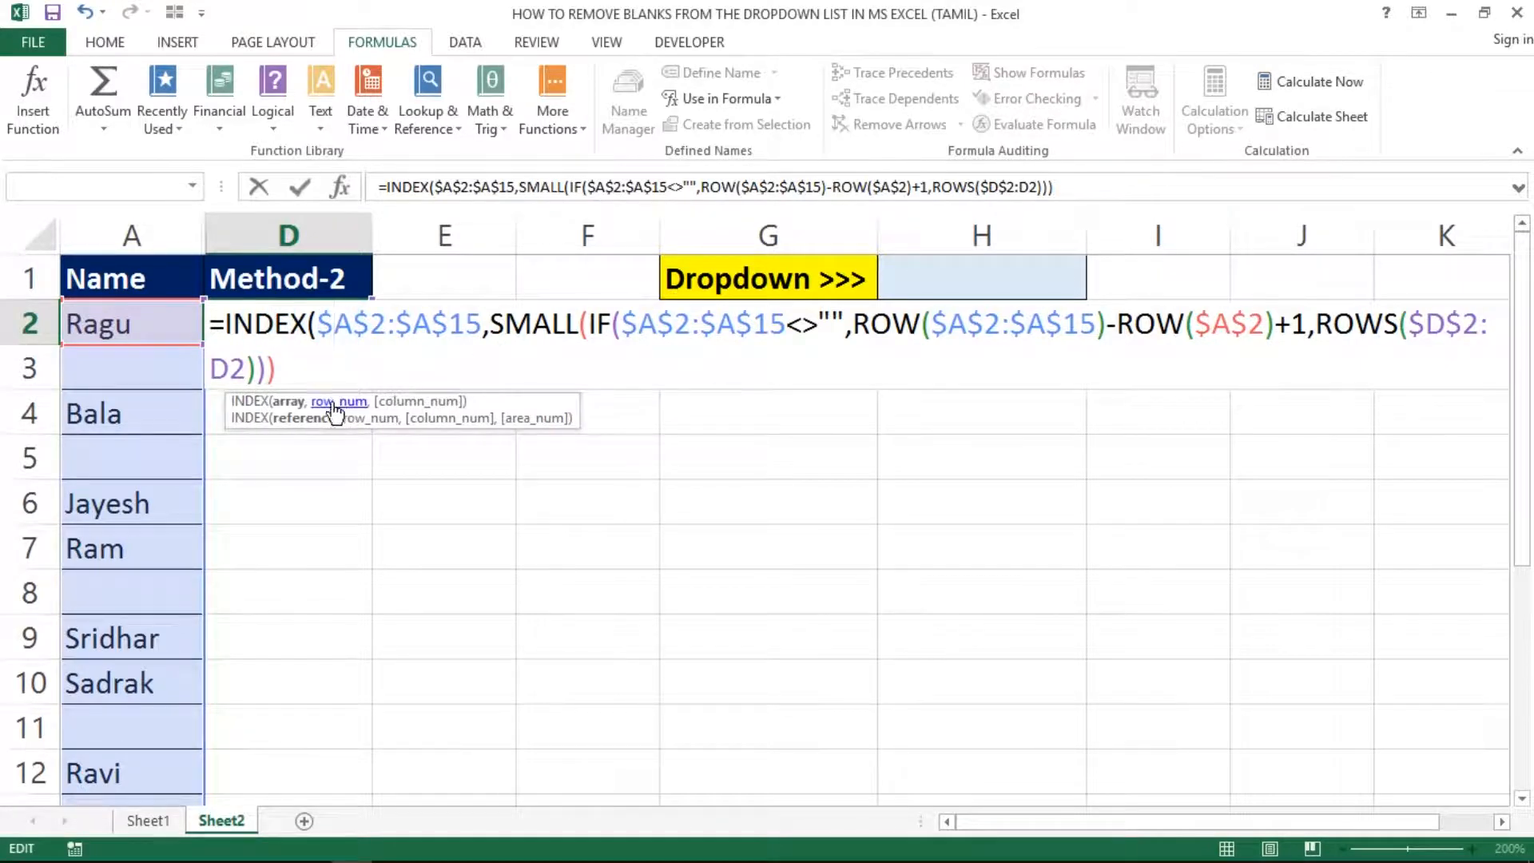
{"action": "left_click", "coordinate": [284, 402]}
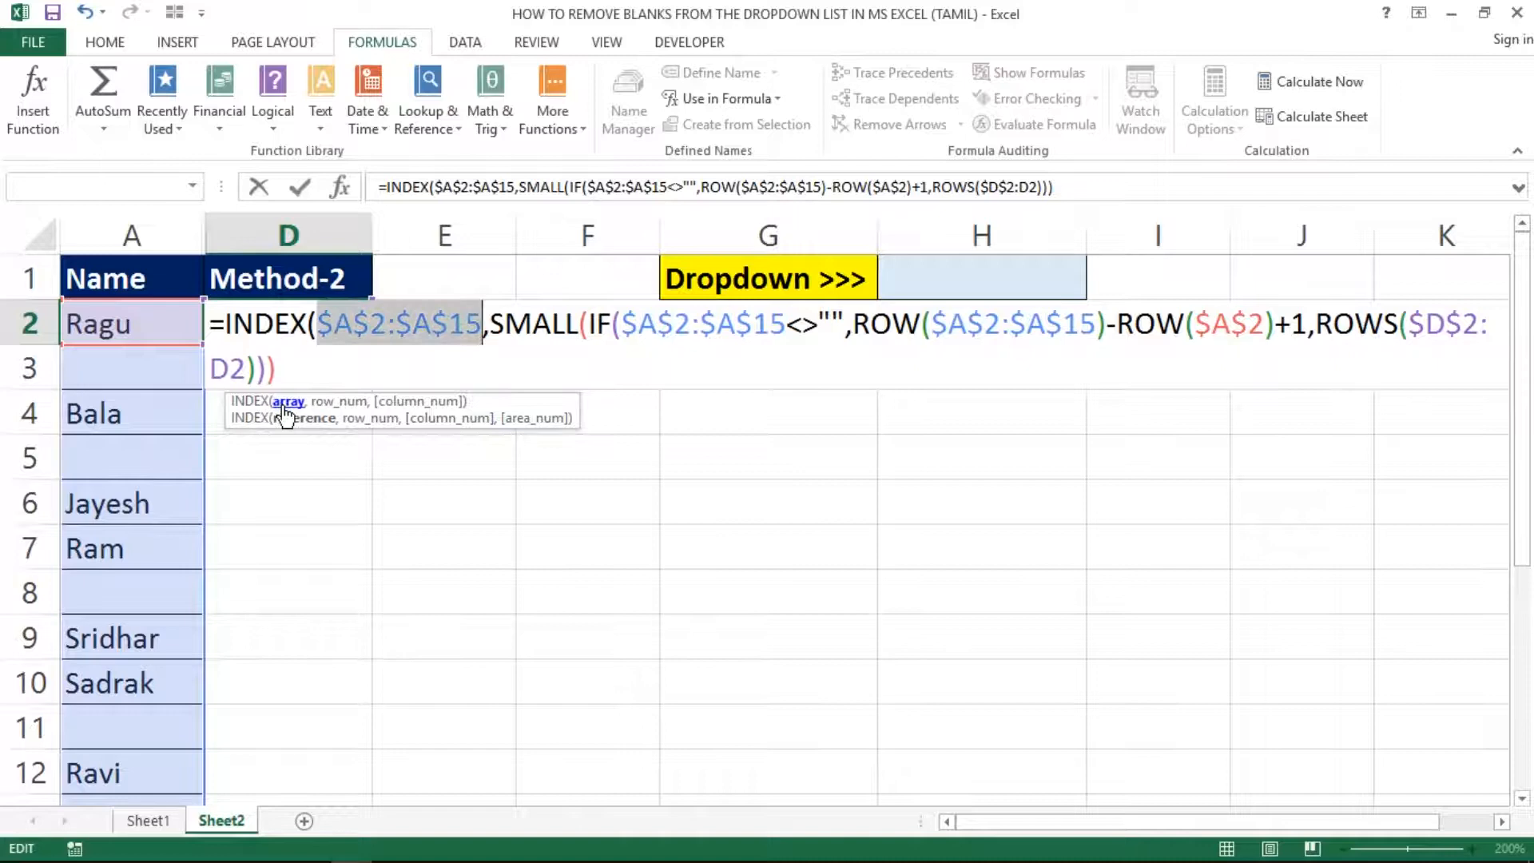
{"action": "left_click", "coordinate": [345, 409]}
{"action": "left_click", "coordinate": [275, 367]}
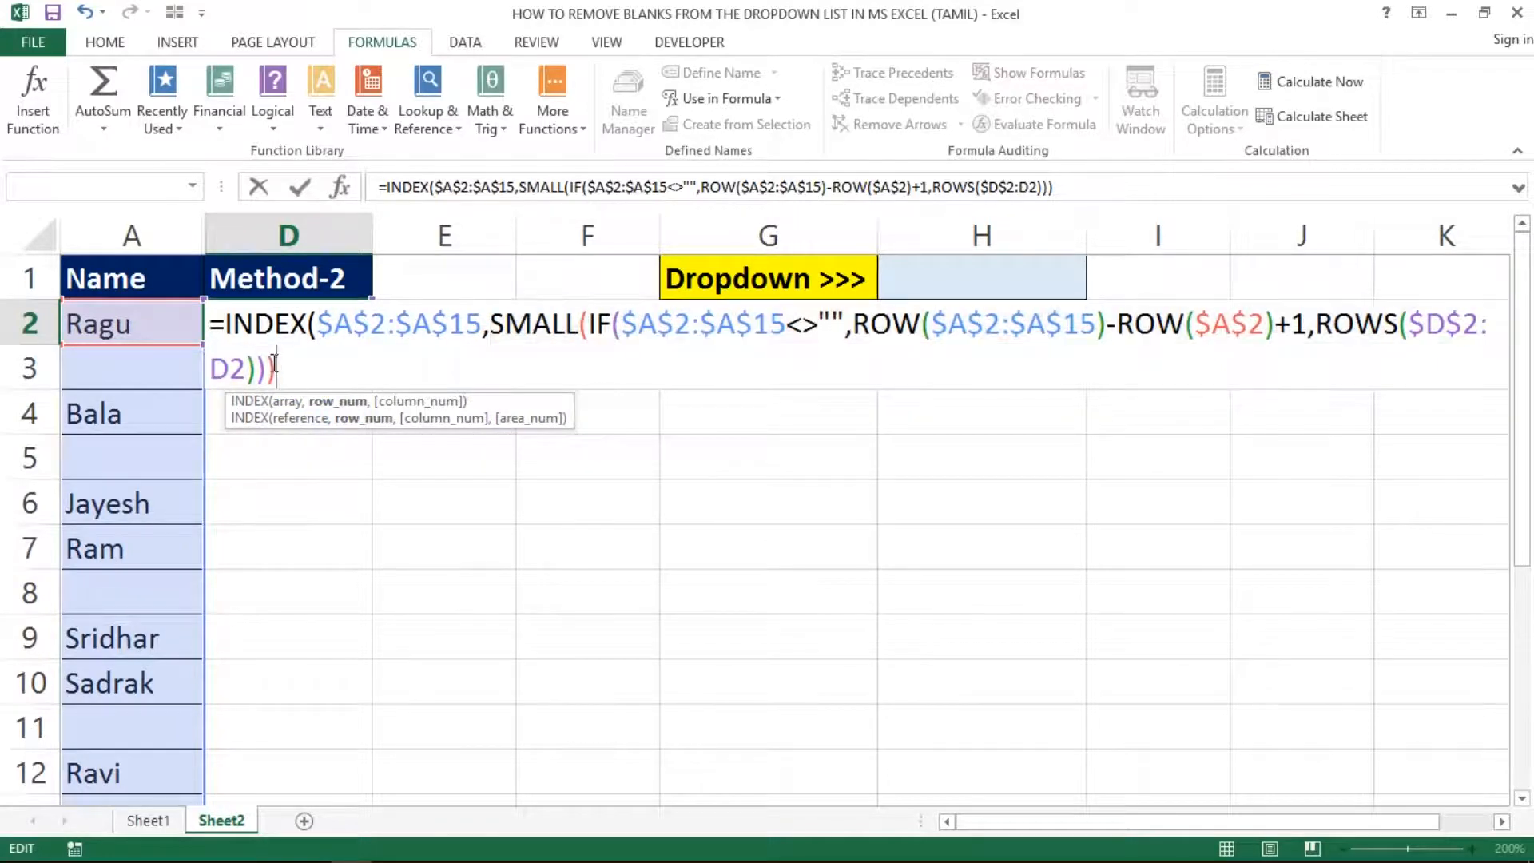
Step: Close the IF function with a bracket after +1, retype the three final closing brackets, and enter D2 as an array formula
{"action": "left_click", "coordinate": [1307, 327]}
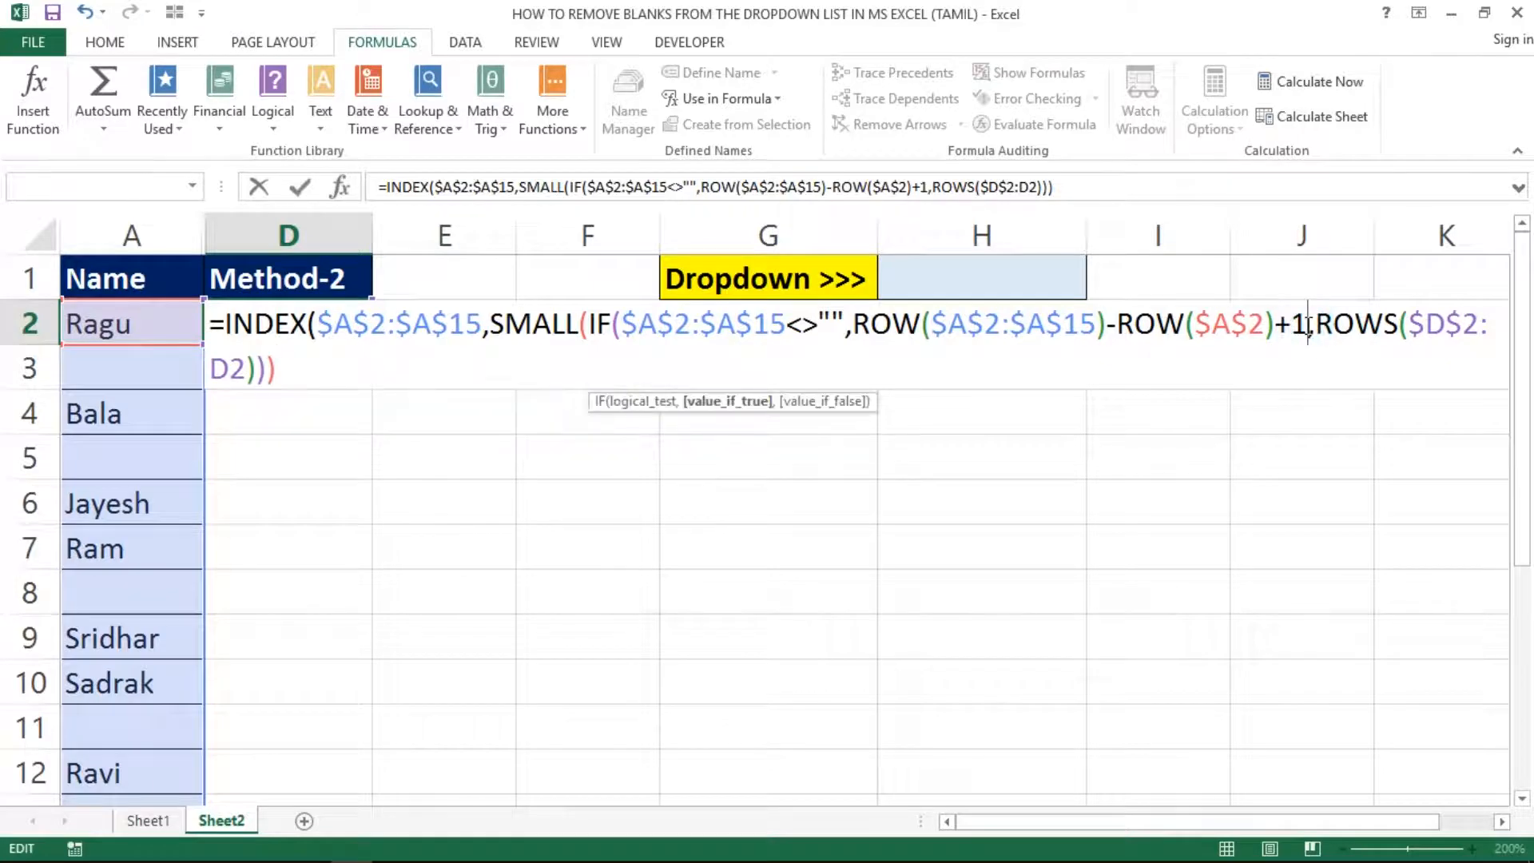
{"action": "type", "text": ")"}
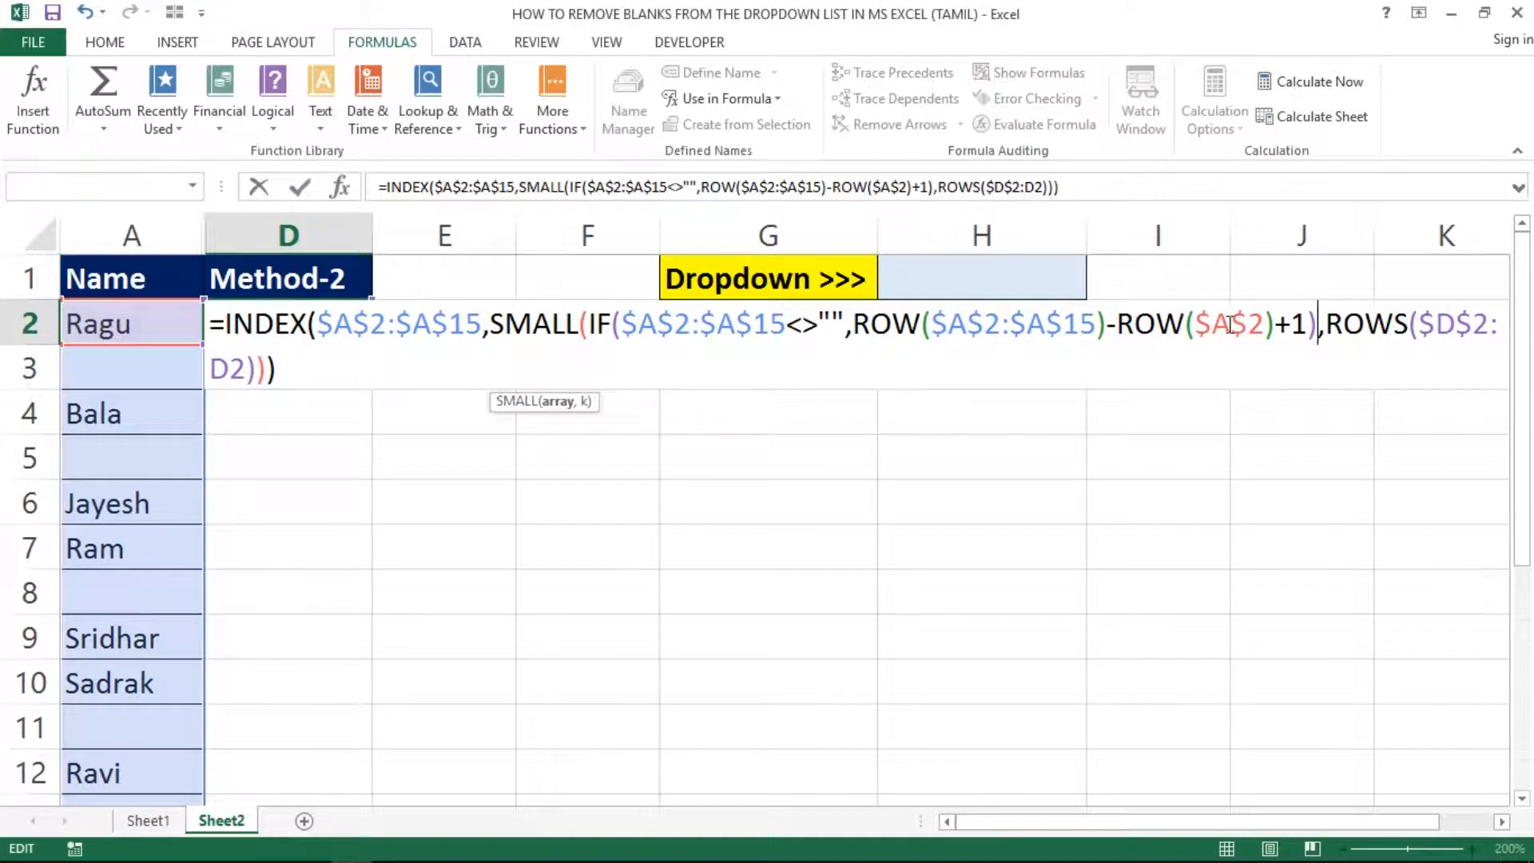
{"action": "left_click", "coordinate": [294, 370]}
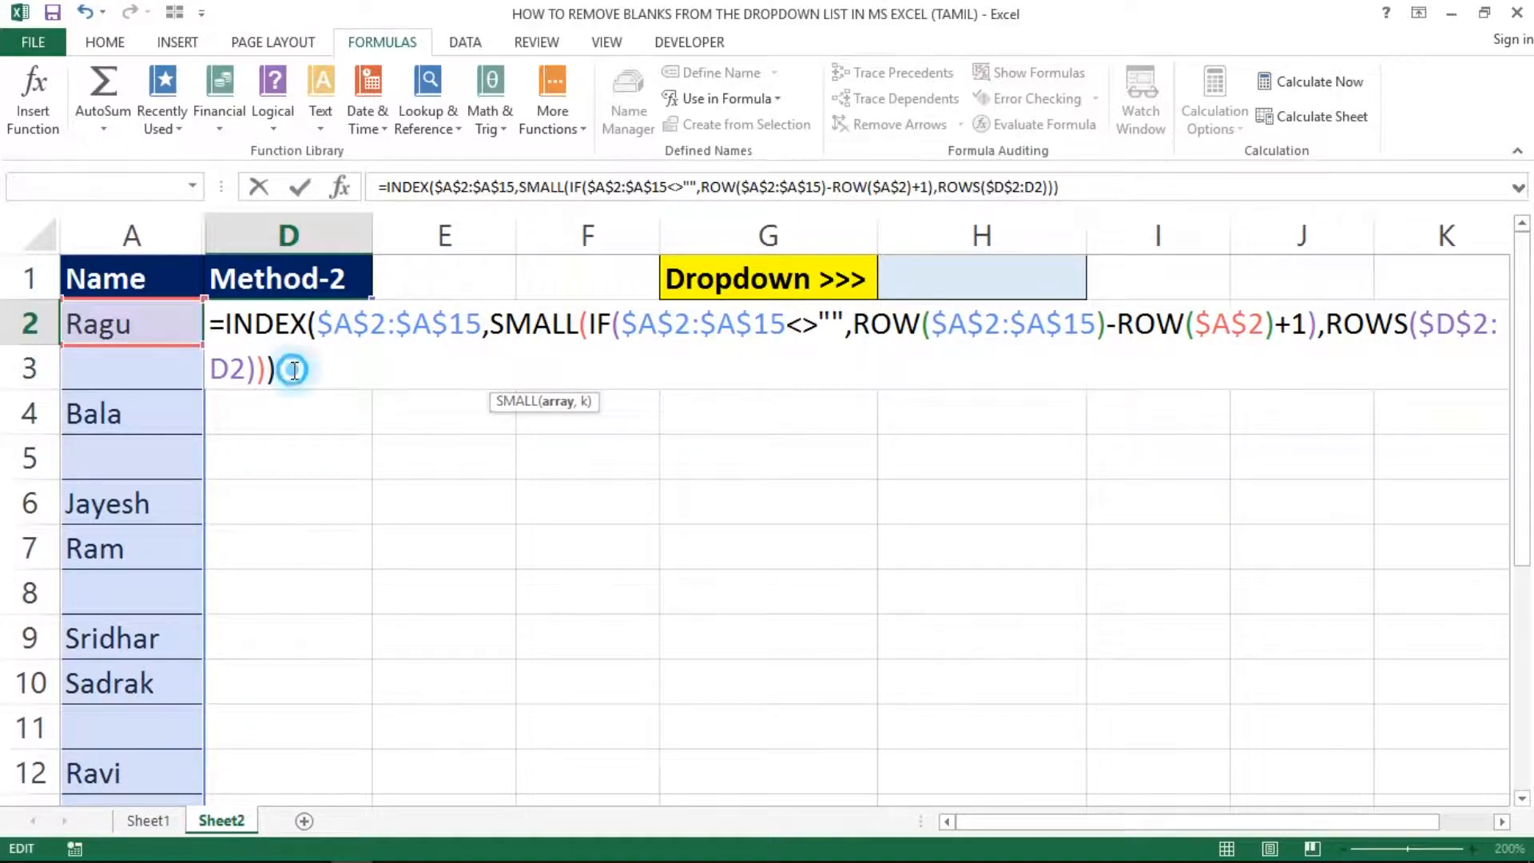
{"action": "key", "text": "BackSpace"}
{"action": "key", "text": "BackSpace"}
{"action": "key", "text": "BackSpace"}
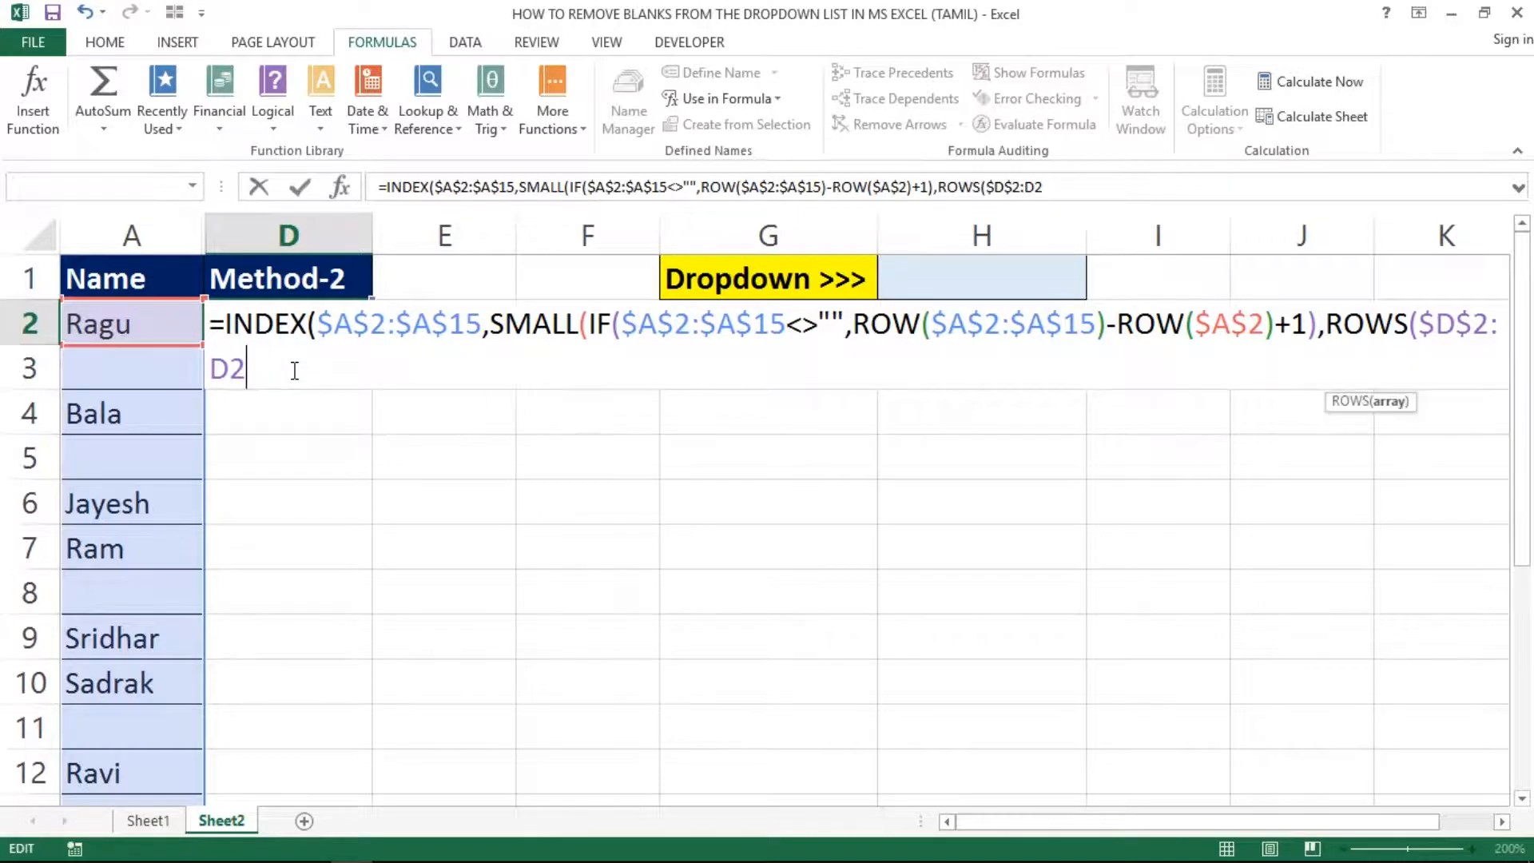
{"action": "type", "text": ")))"}
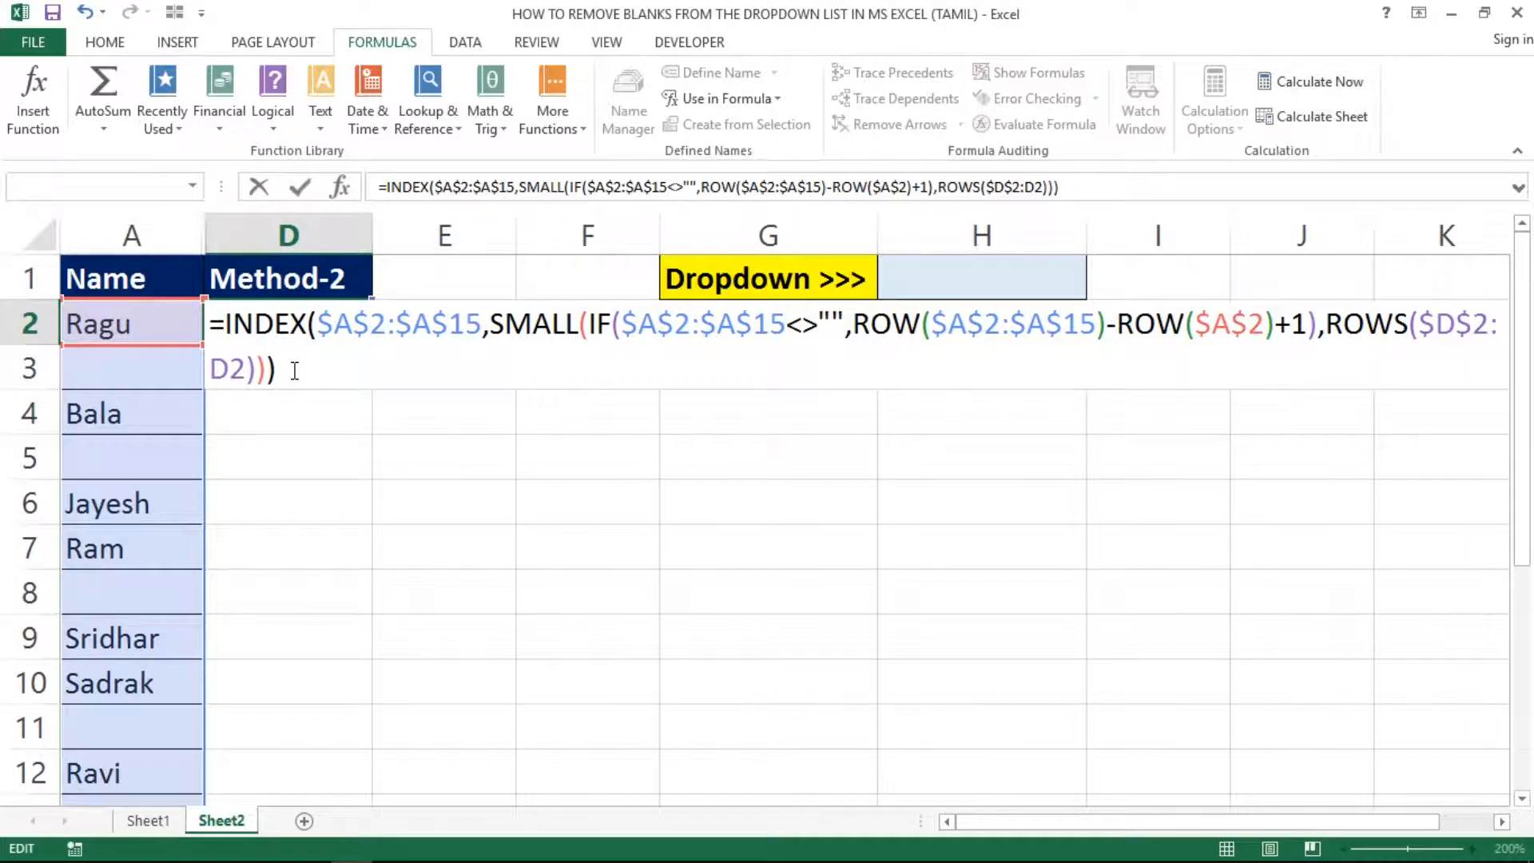
{"action": "key", "text": "ctrl+shift+Return"}
{"action": "key", "text": "Right"}
{"action": "key", "text": "Left"}
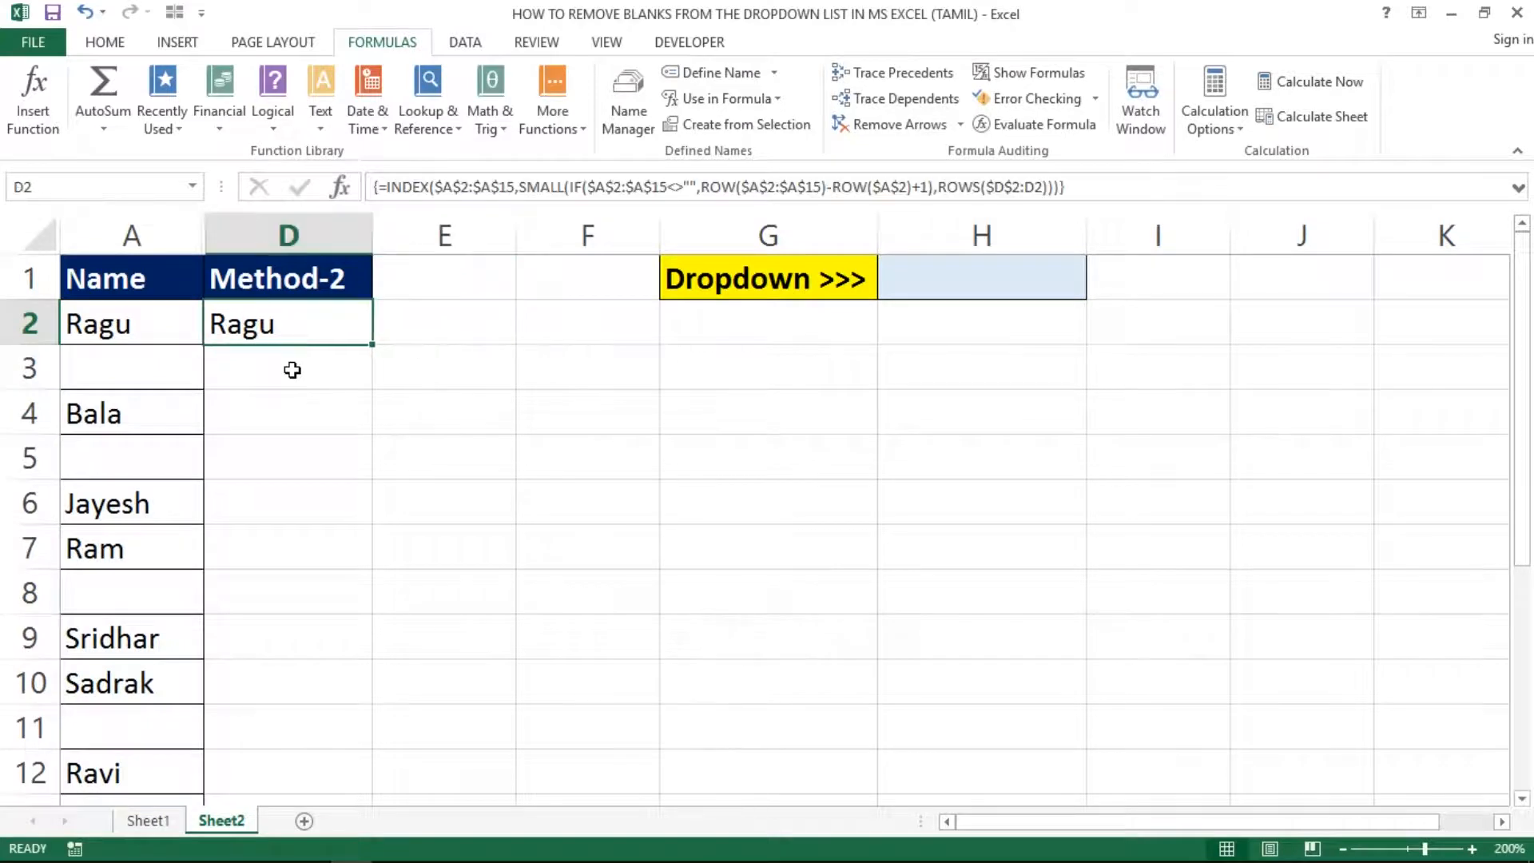
Step: Fill the array formula down from D2 to D15
{"action": "key", "text": "shift+Down"}
{"action": "key", "text": "shift+Down"}
{"action": "key", "text": "shift+Down"}
{"action": "key", "text": "shift+Down"}
{"action": "key", "text": "shift+Down"}
{"action": "key", "text": "shift+Down"}
{"action": "key", "text": "shift+Down"}
{"action": "key", "text": "shift+Down"}
{"action": "key", "text": "shift+Down"}
{"action": "key", "text": "shift+Down"}
{"action": "key", "text": "shift+Down"}
{"action": "key", "text": "shift+Down"}
{"action": "key", "text": "shift+Down"}
{"action": "key", "text": "shift+Down"}
{"action": "key", "text": "shift+Down"}
{"action": "key", "text": "shift+Down"}
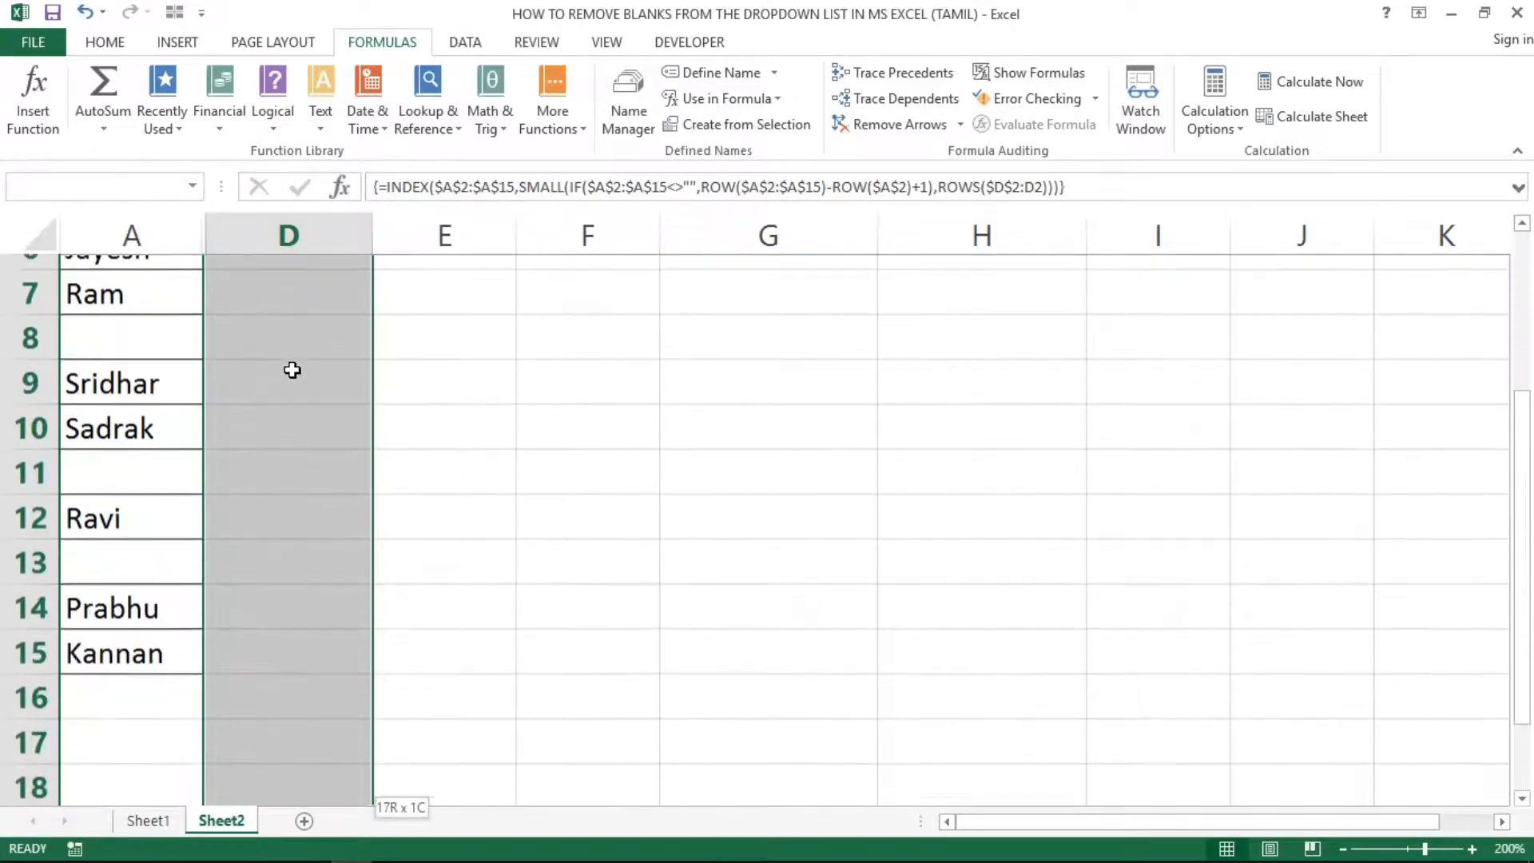
{"action": "key", "text": "shift+Up"}
{"action": "key", "text": "shift+Up"}
{"action": "key", "text": "shift+Up"}
{"action": "key", "text": "ctrl+d"}
{"action": "key", "text": "ctrl+Up"}
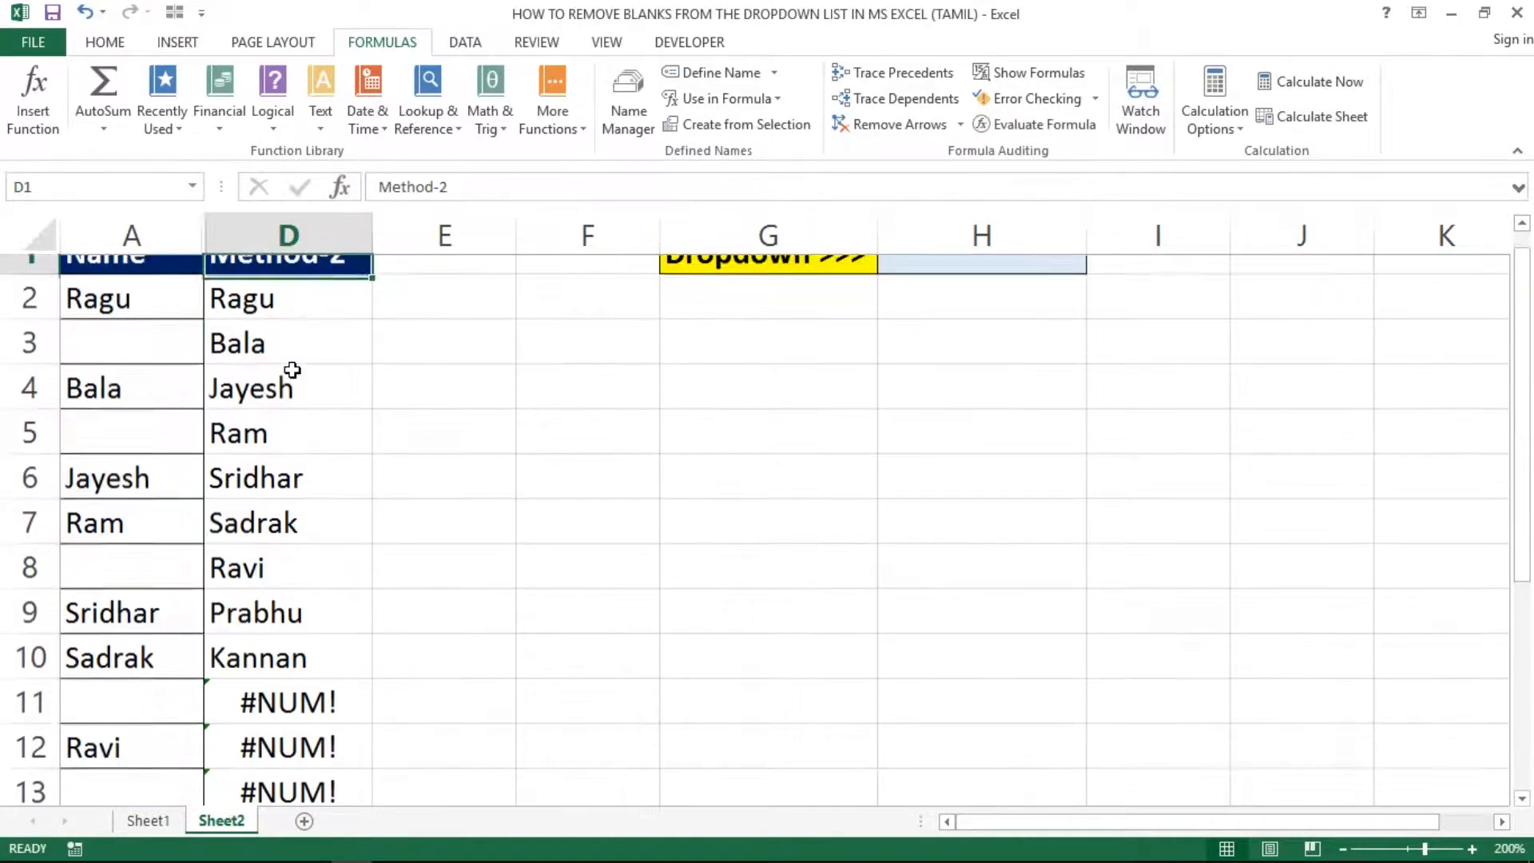
Step: Review the extracted names in column D and the error cells below them
{"action": "key", "text": "Down"}
{"action": "key", "text": "Down"}
{"action": "key", "text": "ctrl+Up"}
{"action": "key", "text": "Down"}
{"action": "key", "text": "shift+Down"}
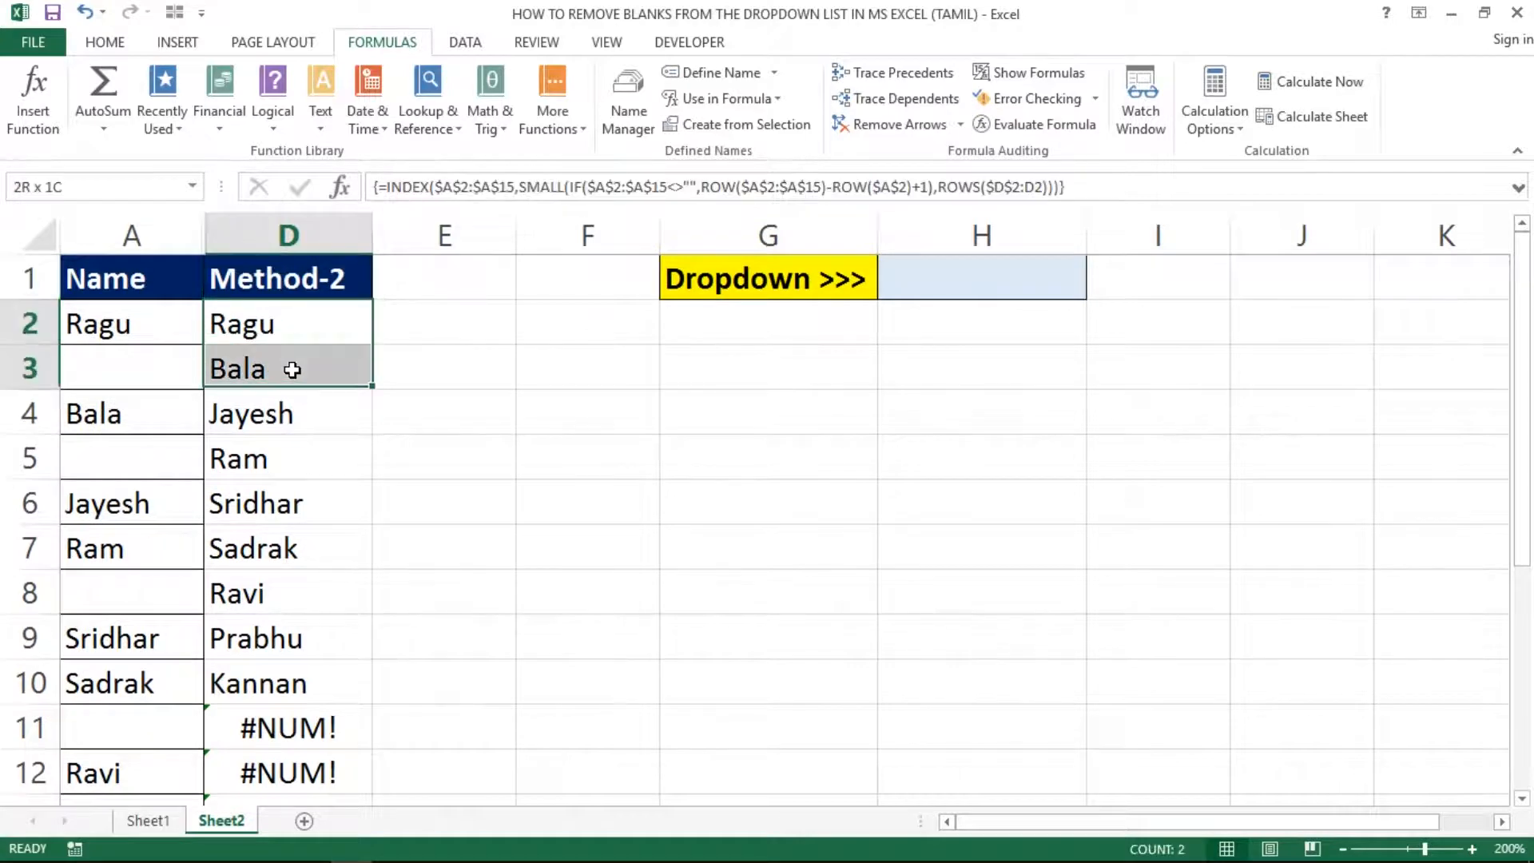
{"action": "key", "text": "shift+Down"}
{"action": "key", "text": "shift+Down"}
{"action": "key", "text": "shift+Down"}
{"action": "key", "text": "shift+Down"}
{"action": "key", "text": "shift+Down"}
{"action": "key", "text": "shift+Down"}
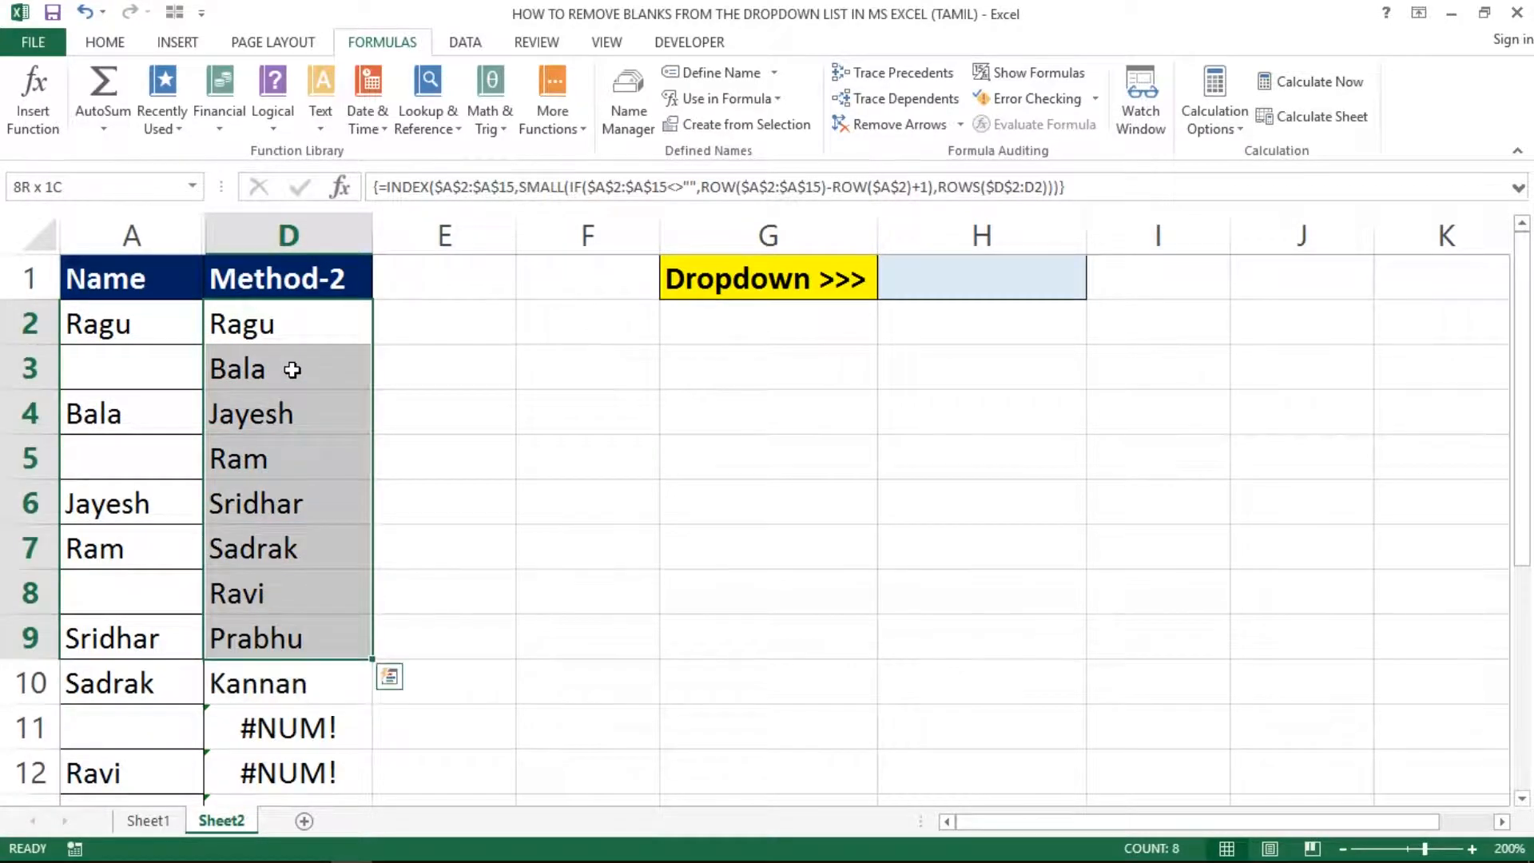
{"action": "key", "text": "Down"}
{"action": "key", "text": "Down"}
{"action": "key", "text": "Down"}
{"action": "key", "text": "Down"}
{"action": "key", "text": "Down"}
{"action": "key", "text": "Down"}
{"action": "key", "text": "Down"}
{"action": "key", "text": "Down"}
{"action": "key", "text": "Down"}
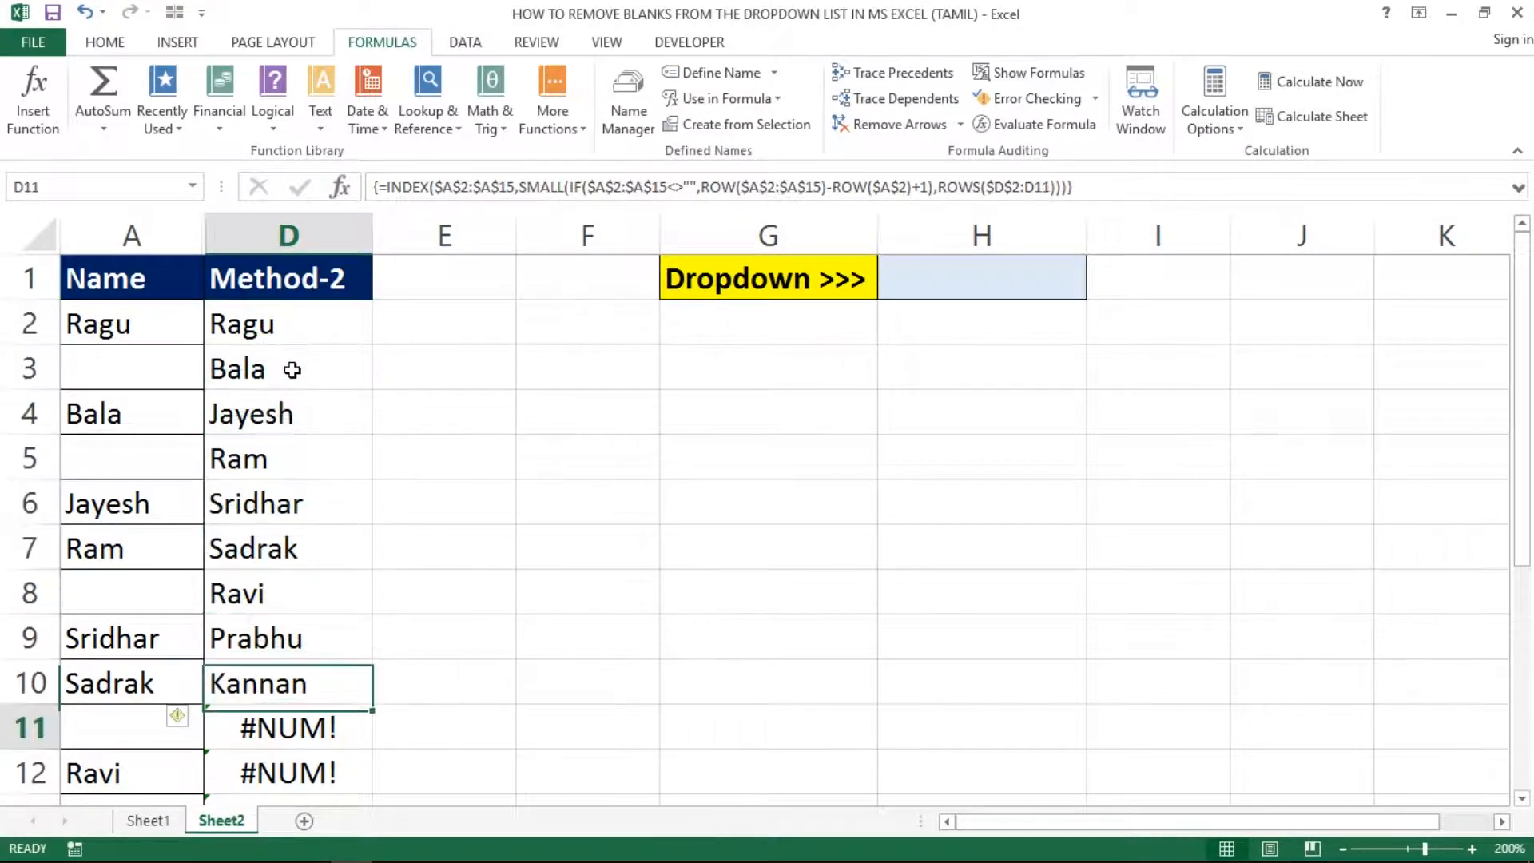
{"action": "key", "text": "ctrl+shift+Down"}
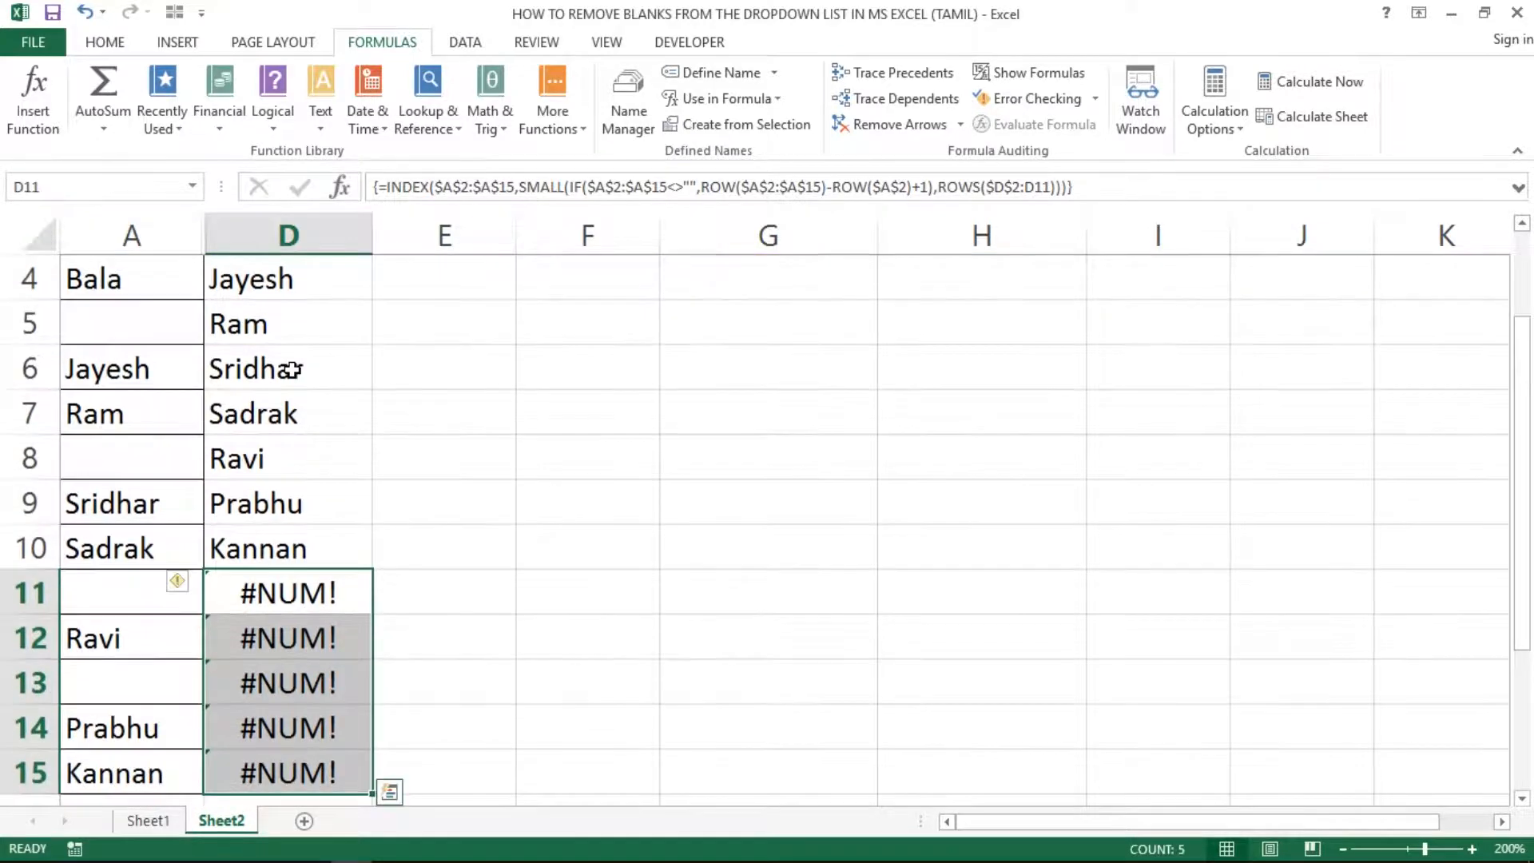
{"action": "key", "text": "ctrl+Up"}
{"action": "key", "text": "Down"}
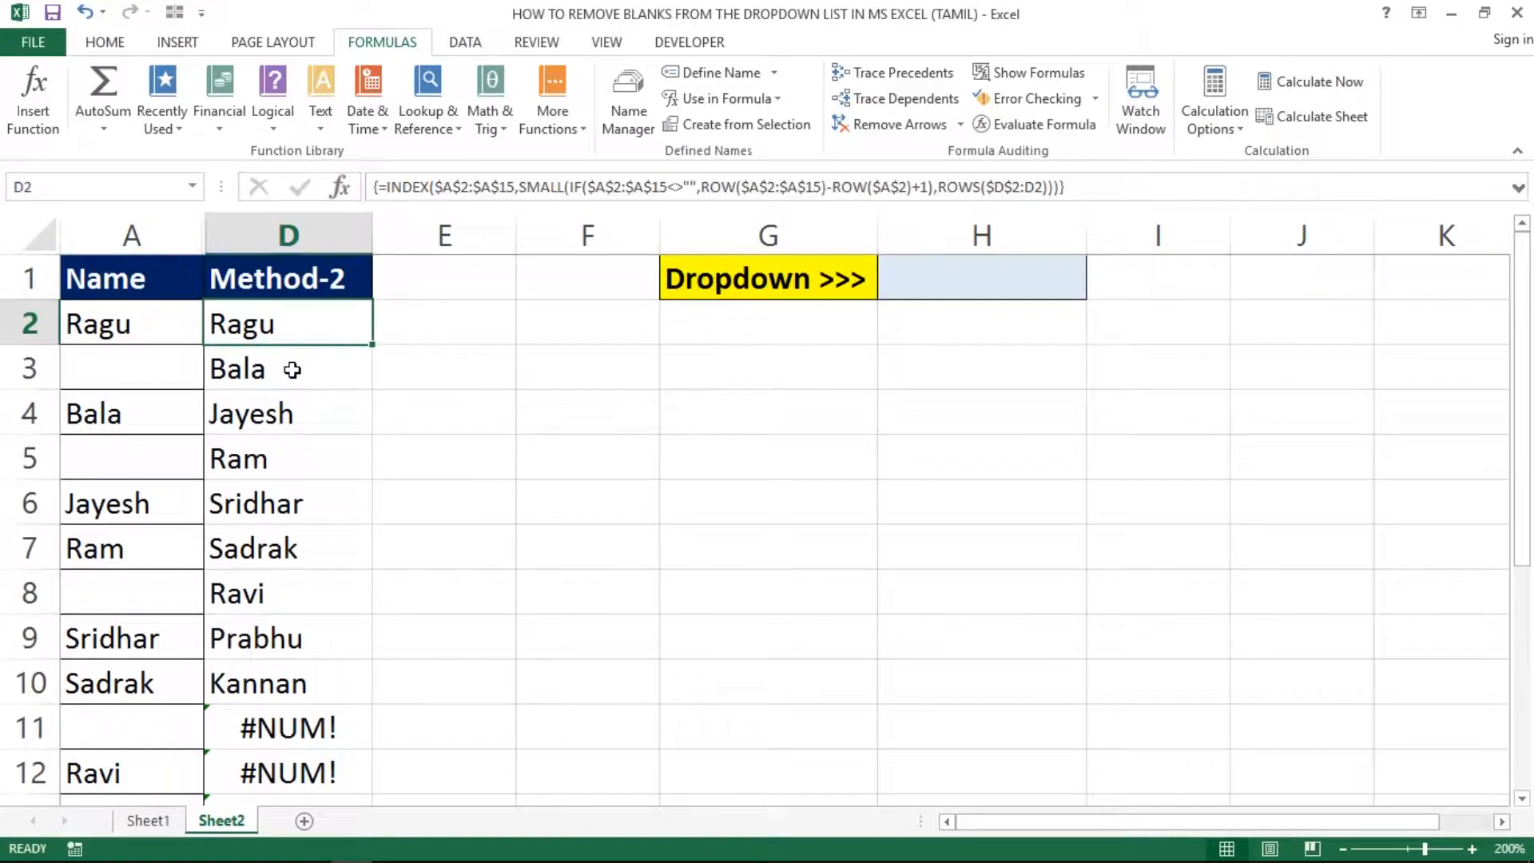
Step: Wrap the D2 formula in IFERROR with "" as the error value, enter it as an array formula, and fill it down column D
{"action": "key", "text": "F2"}
{"action": "left_click", "coordinate": [229, 323]}
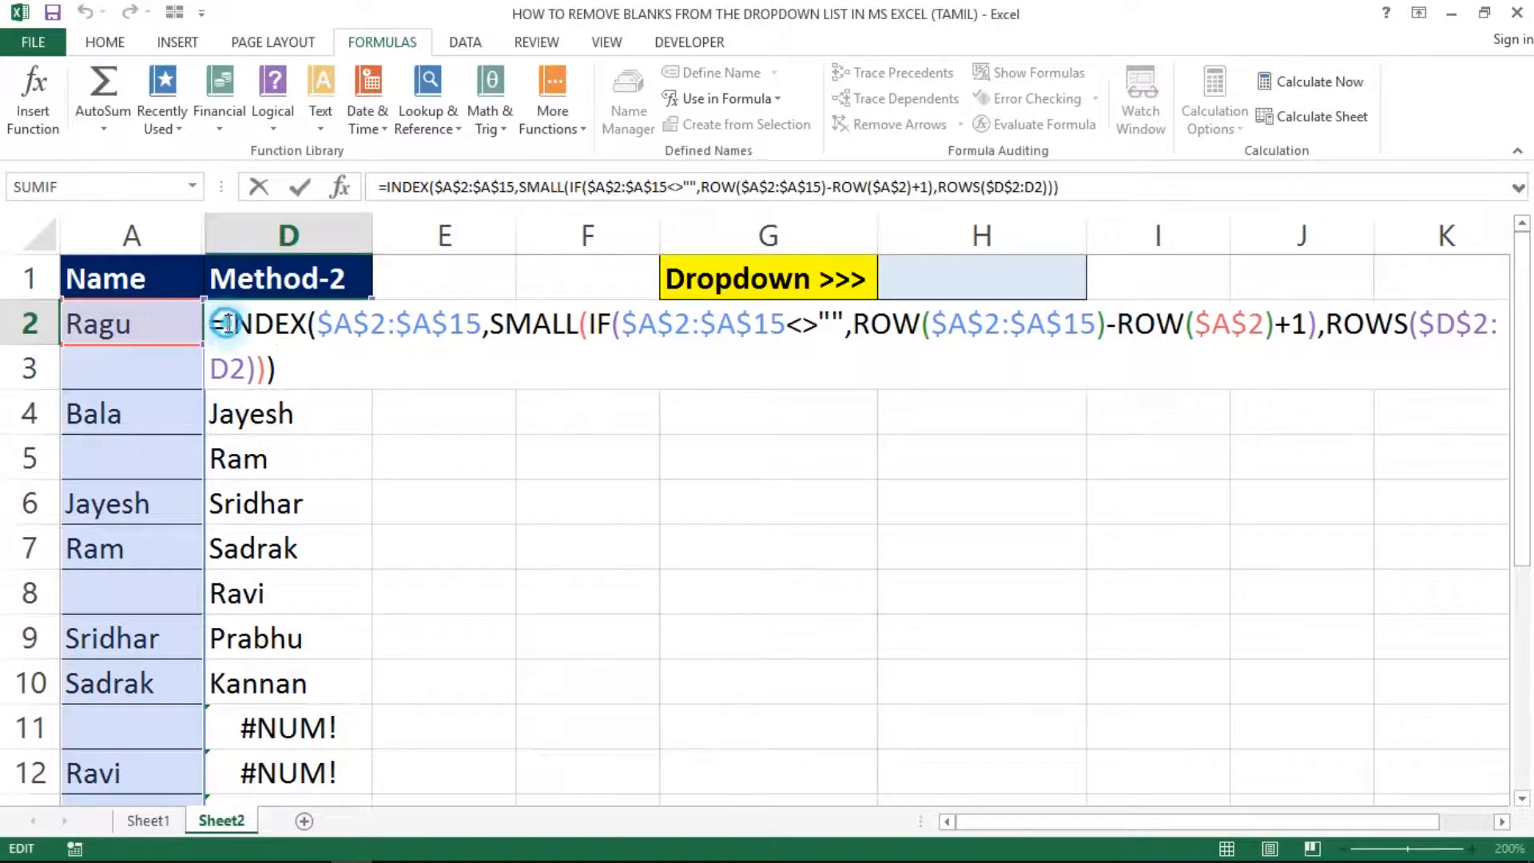
{"action": "type", "text": "ifer"}
{"action": "key", "text": "Tab"}
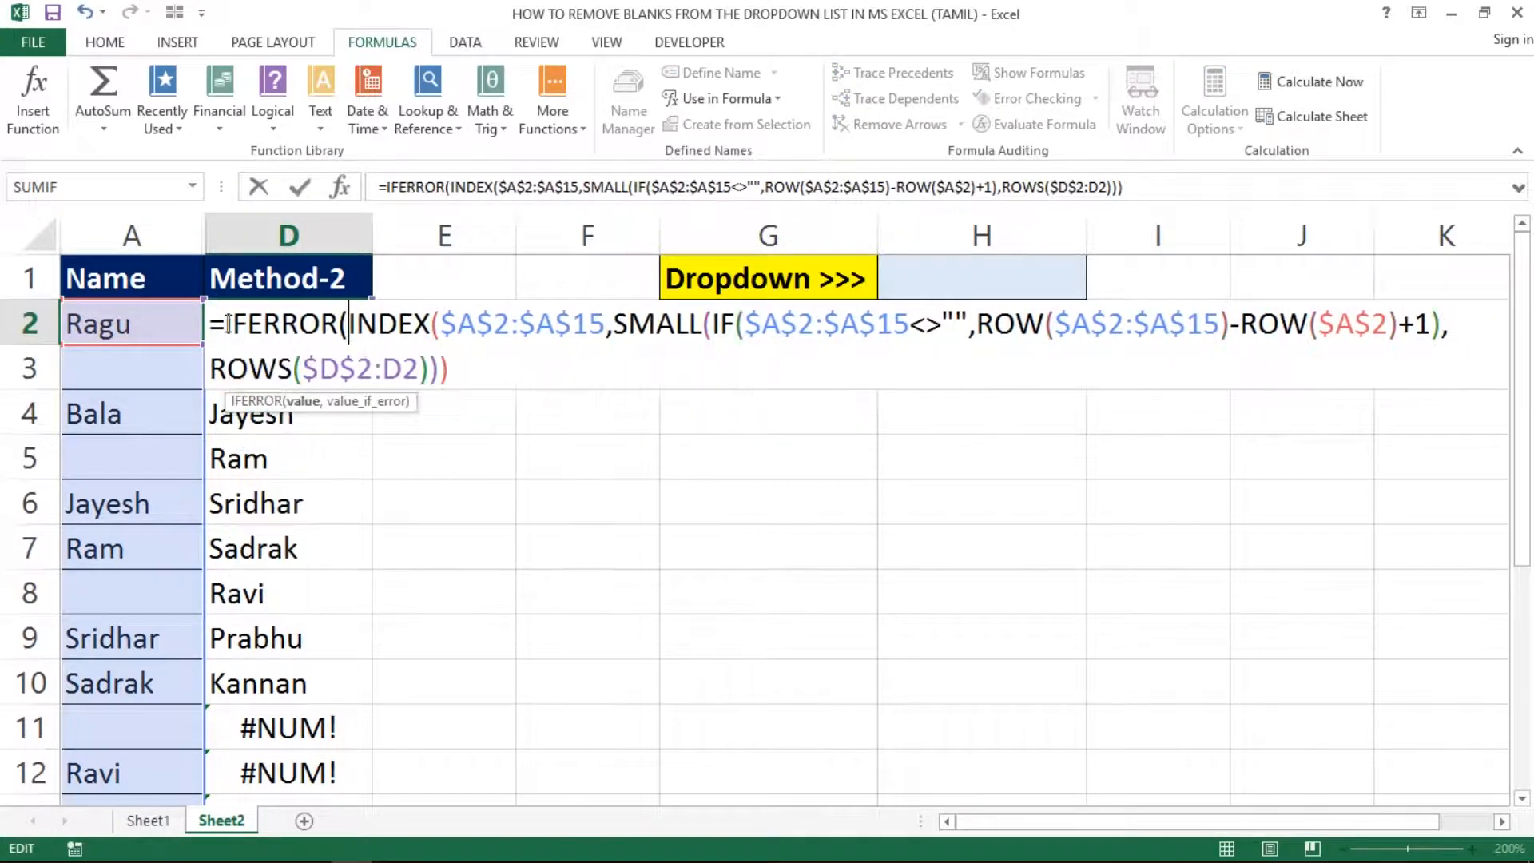
{"action": "left_click", "coordinate": [458, 372]}
{"action": "type", "text": ",\"\""}
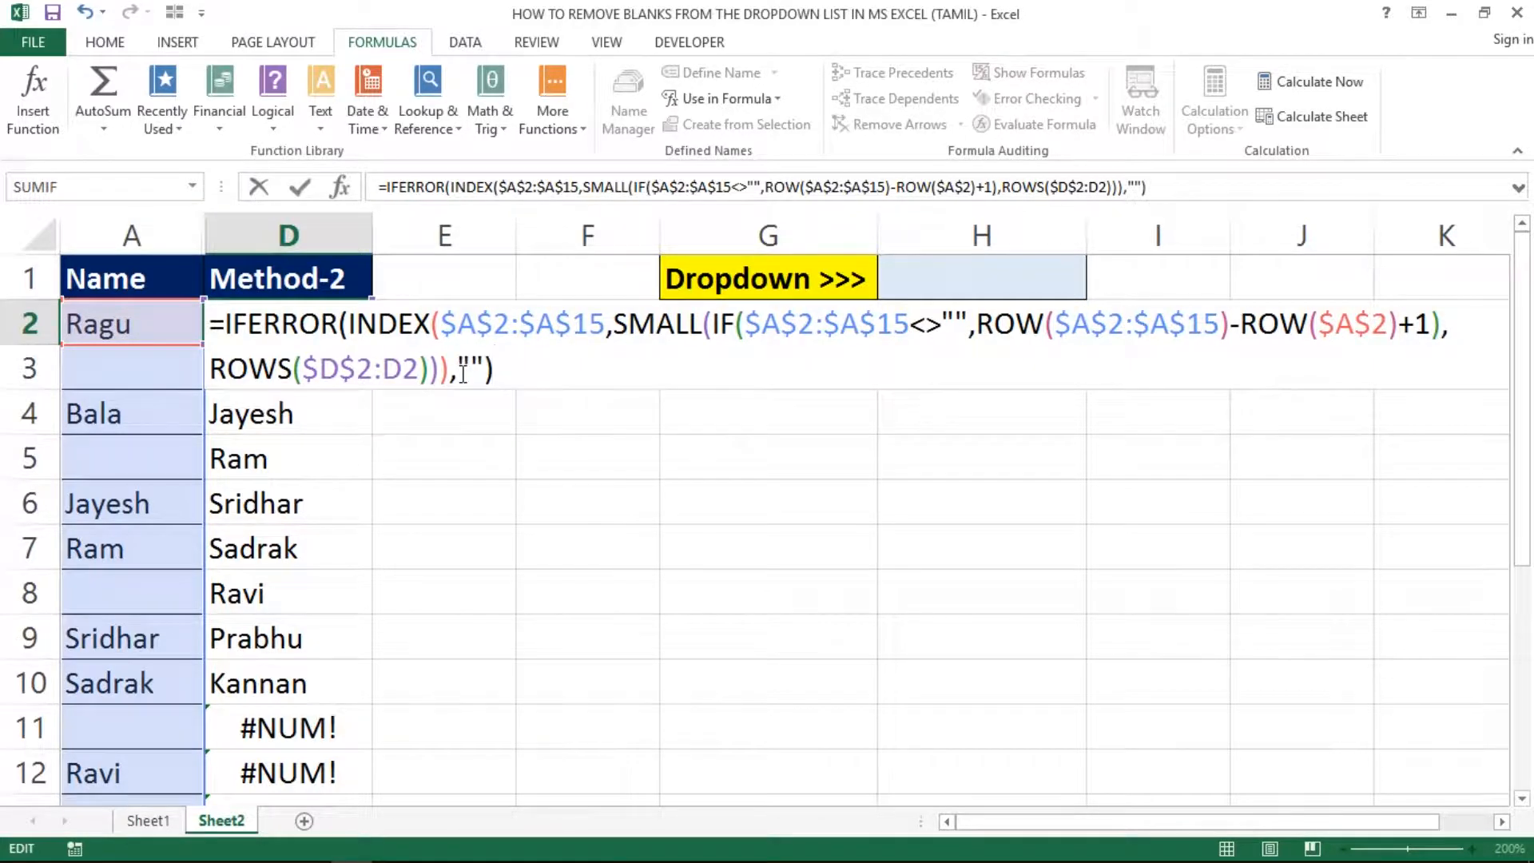
{"action": "key", "text": "ctrl+shift+Return"}
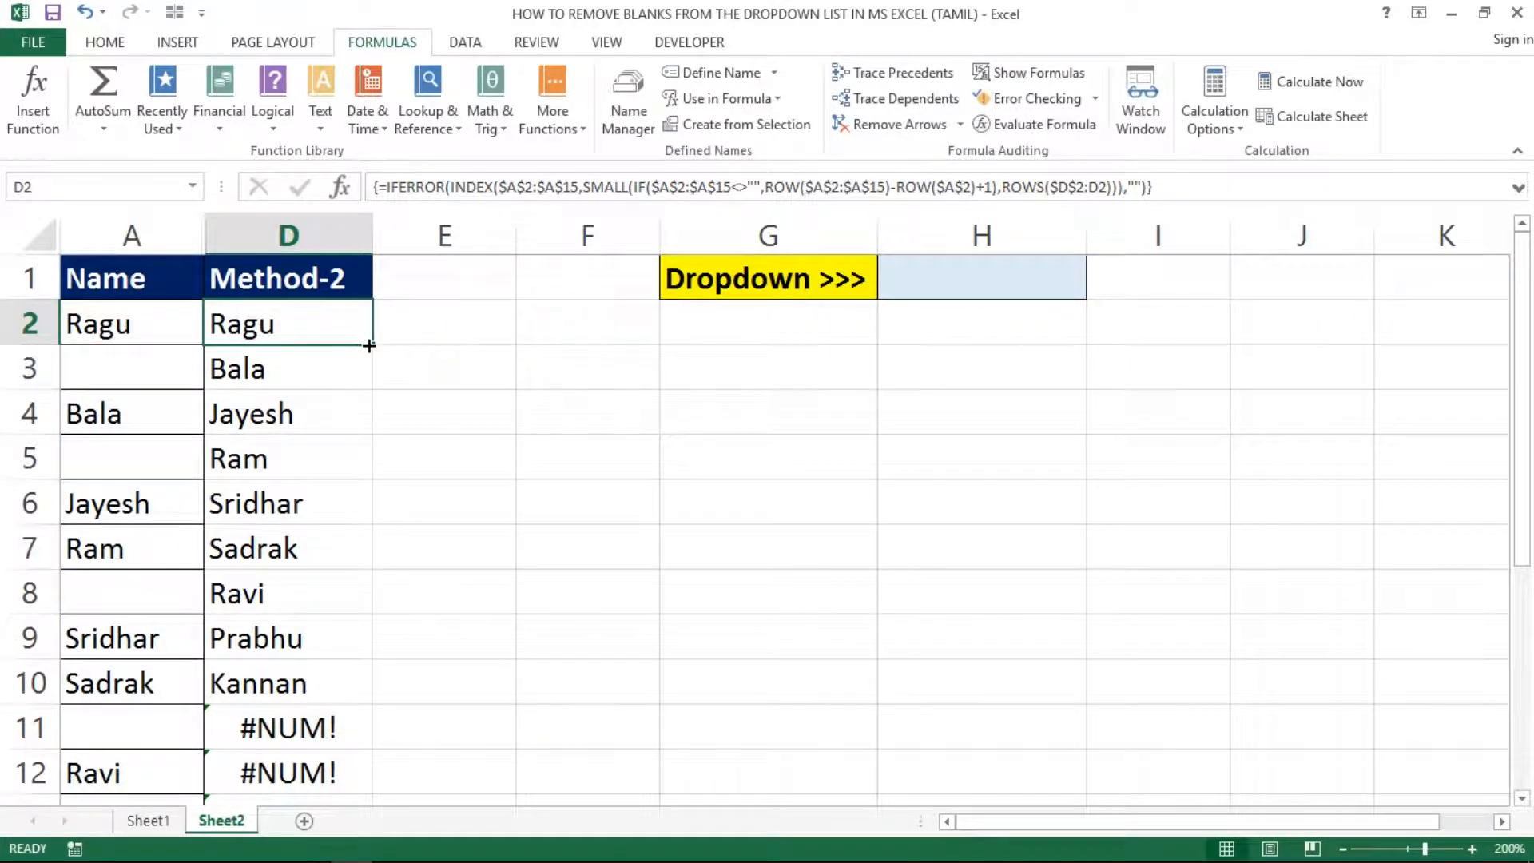
{"action": "double_click", "coordinate": [370, 345]}
Step: Examine the Method-2 column from the first name to the end of the filled rows
{"action": "left_click", "coordinate": [317, 372]}
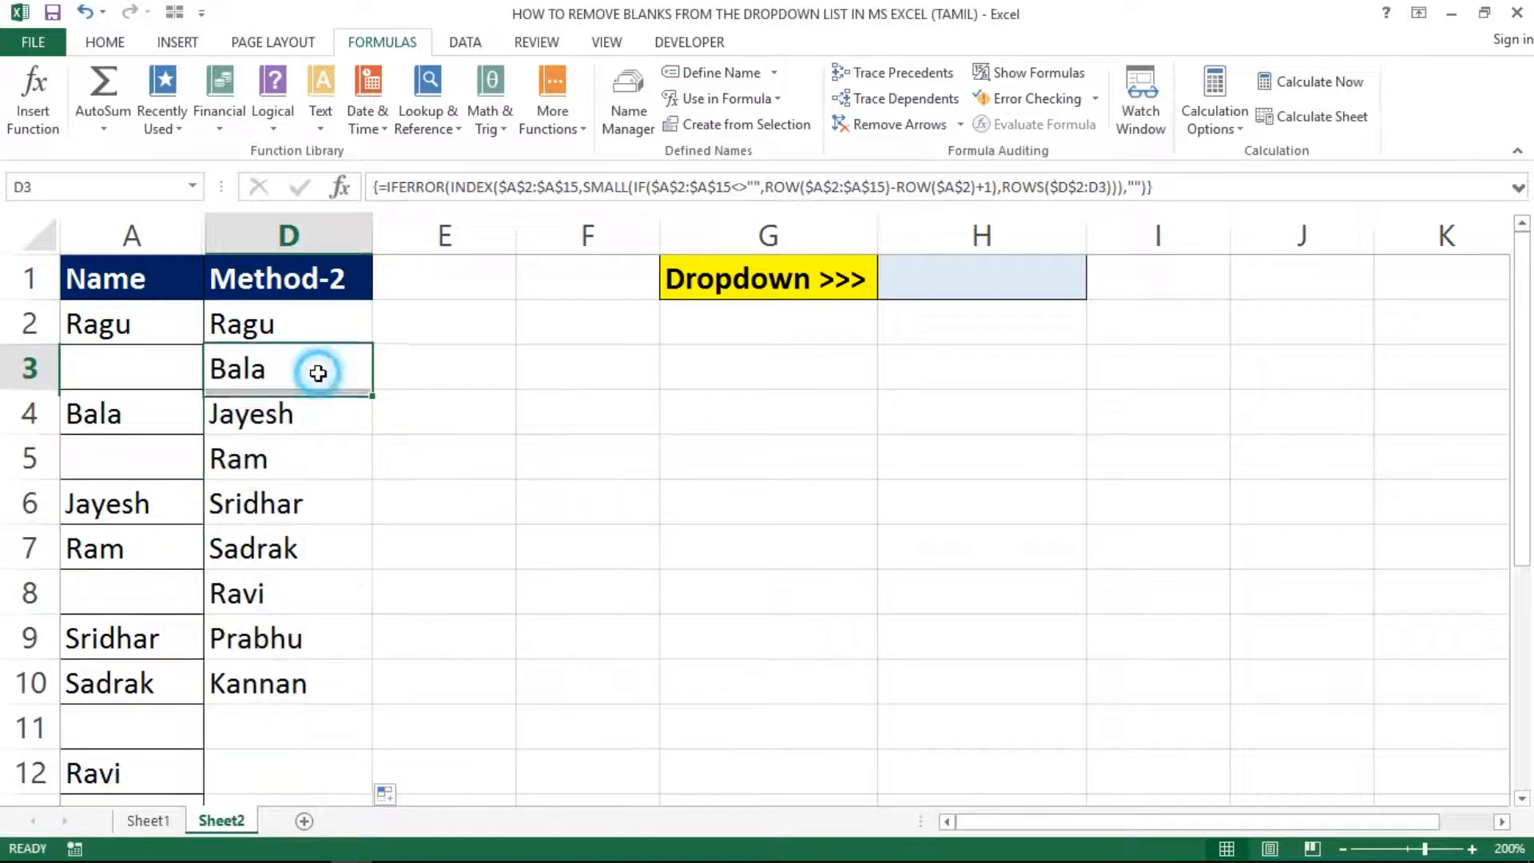
{"action": "key", "text": "ctrl+Down"}
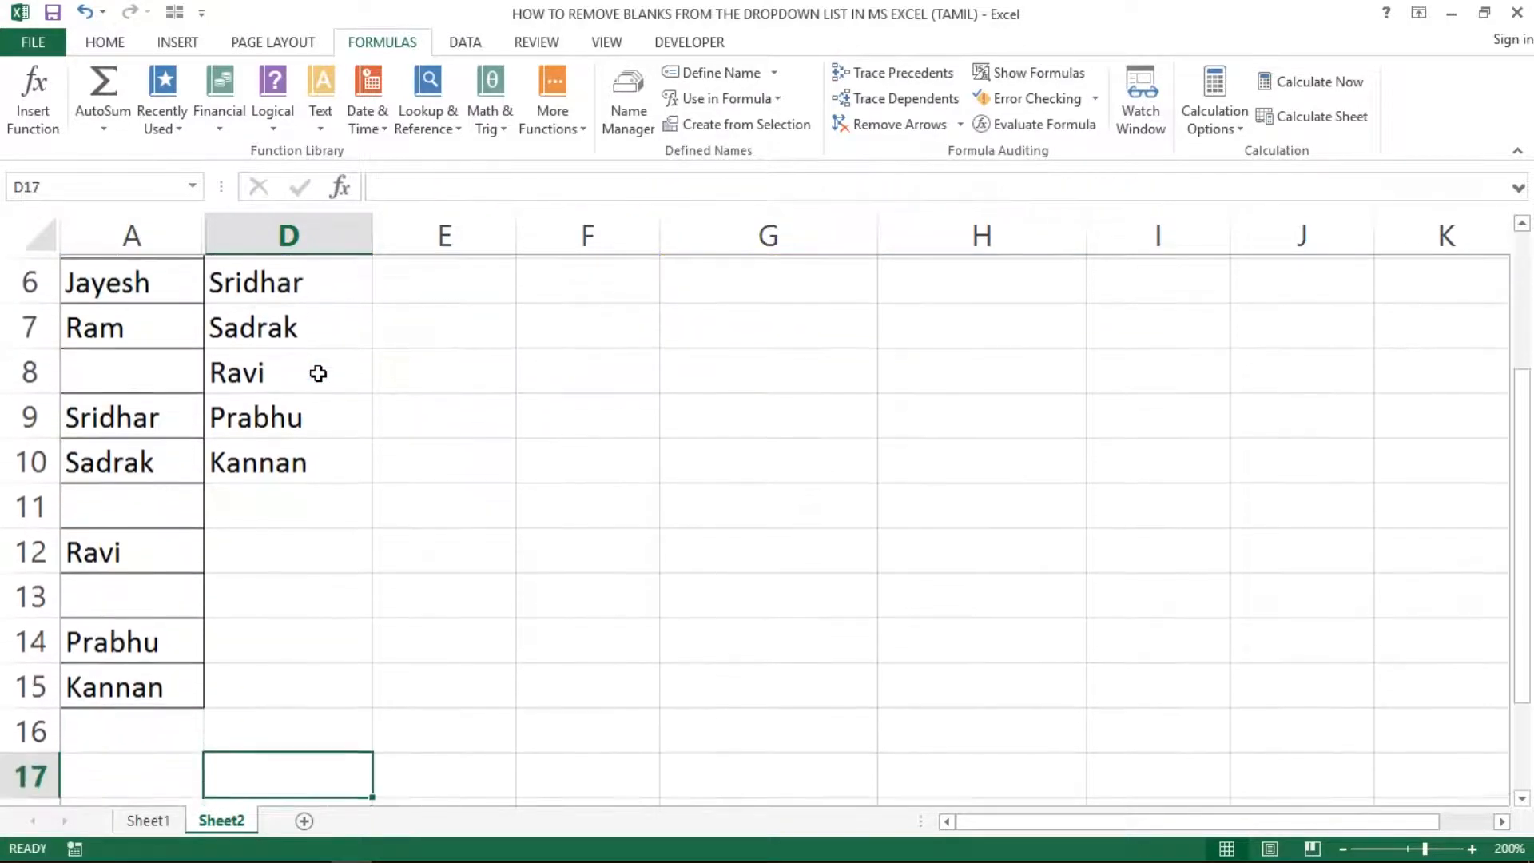
{"action": "key", "text": "ctrl+Up"}
{"action": "key", "text": "Down"}
{"action": "key", "text": "shift+Down"}
{"action": "key", "text": "shift+Down"}
{"action": "key", "text": "shift+Down"}
{"action": "key", "text": "shift+Down"}
{"action": "key", "text": "shift+Down"}
{"action": "key", "text": "shift+Down"}
{"action": "key", "text": "shift+Down"}
{"action": "key", "text": "shift+Down"}
{"action": "key", "text": "shift+Down"}
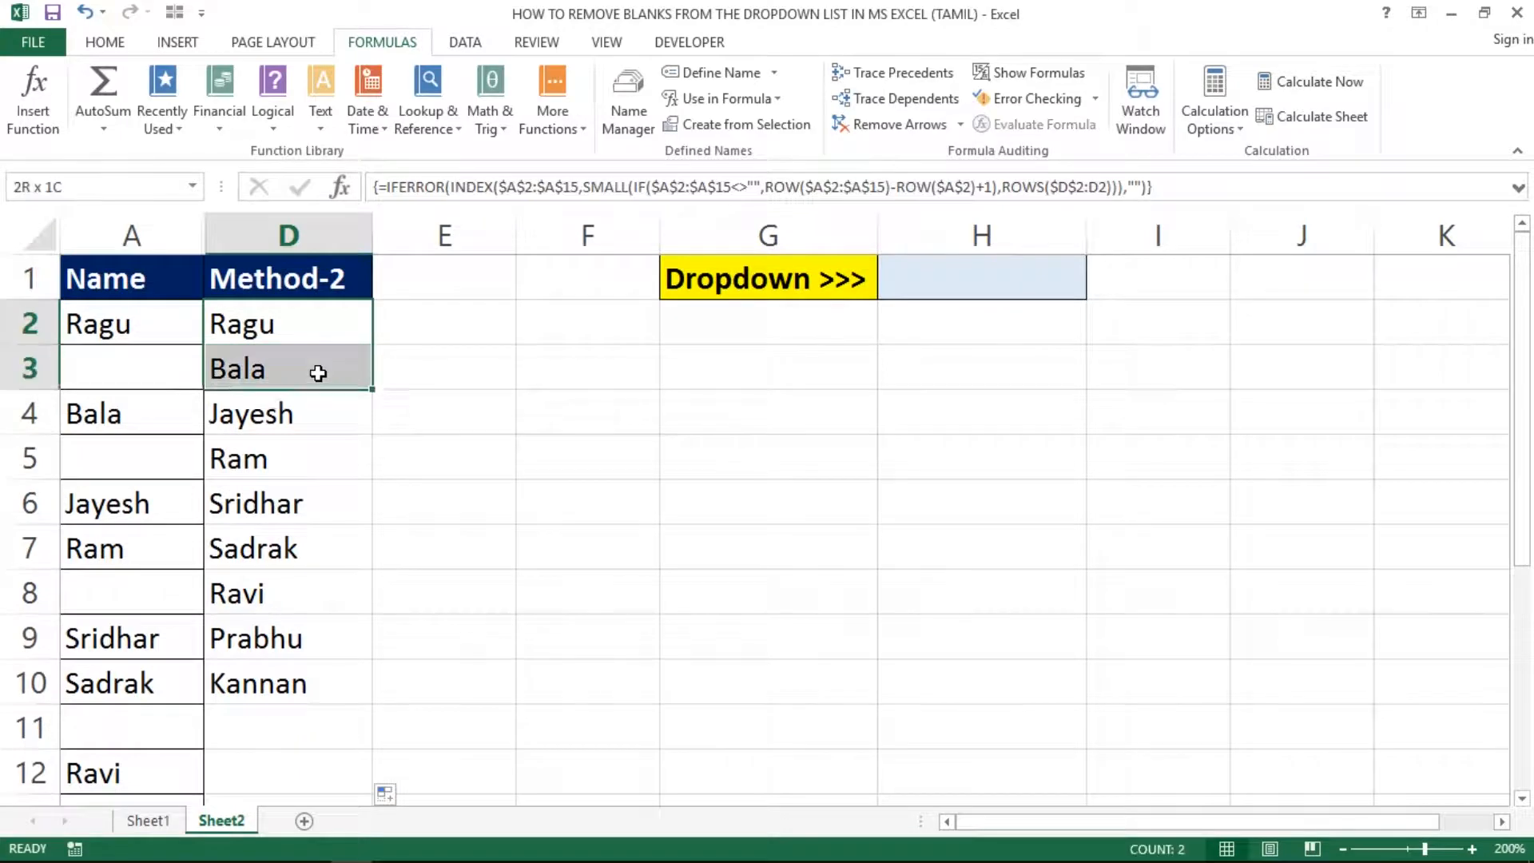
{"action": "key", "text": "shift+Down"}
{"action": "key", "text": "shift+Up"}
{"action": "key", "text": "shift+Up"}
{"action": "key", "text": "shift+Up"}
{"action": "key", "text": "shift+Down"}
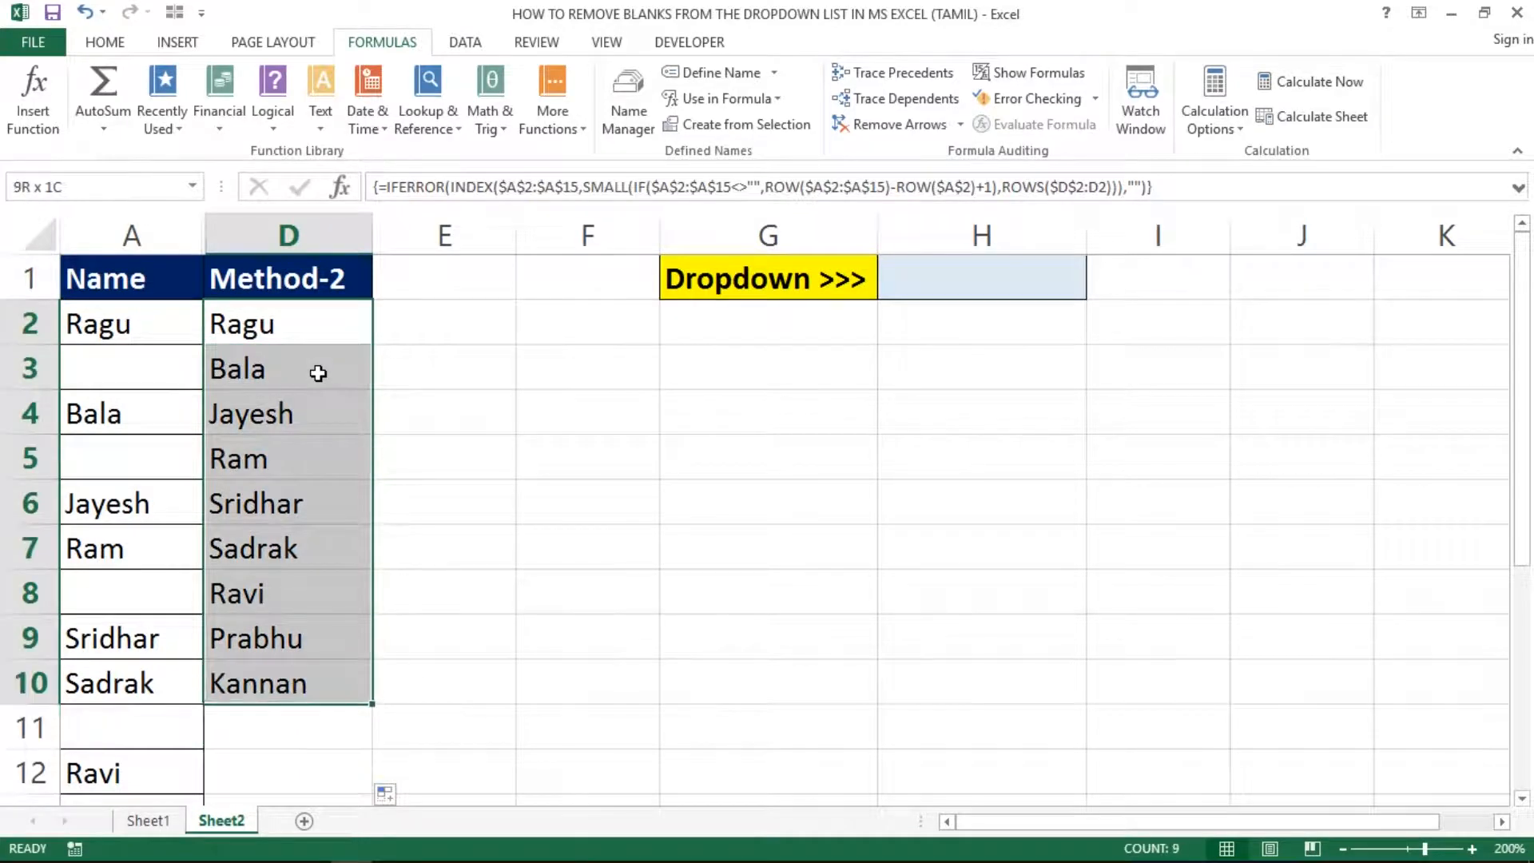
{"action": "left_click", "coordinate": [337, 393]}
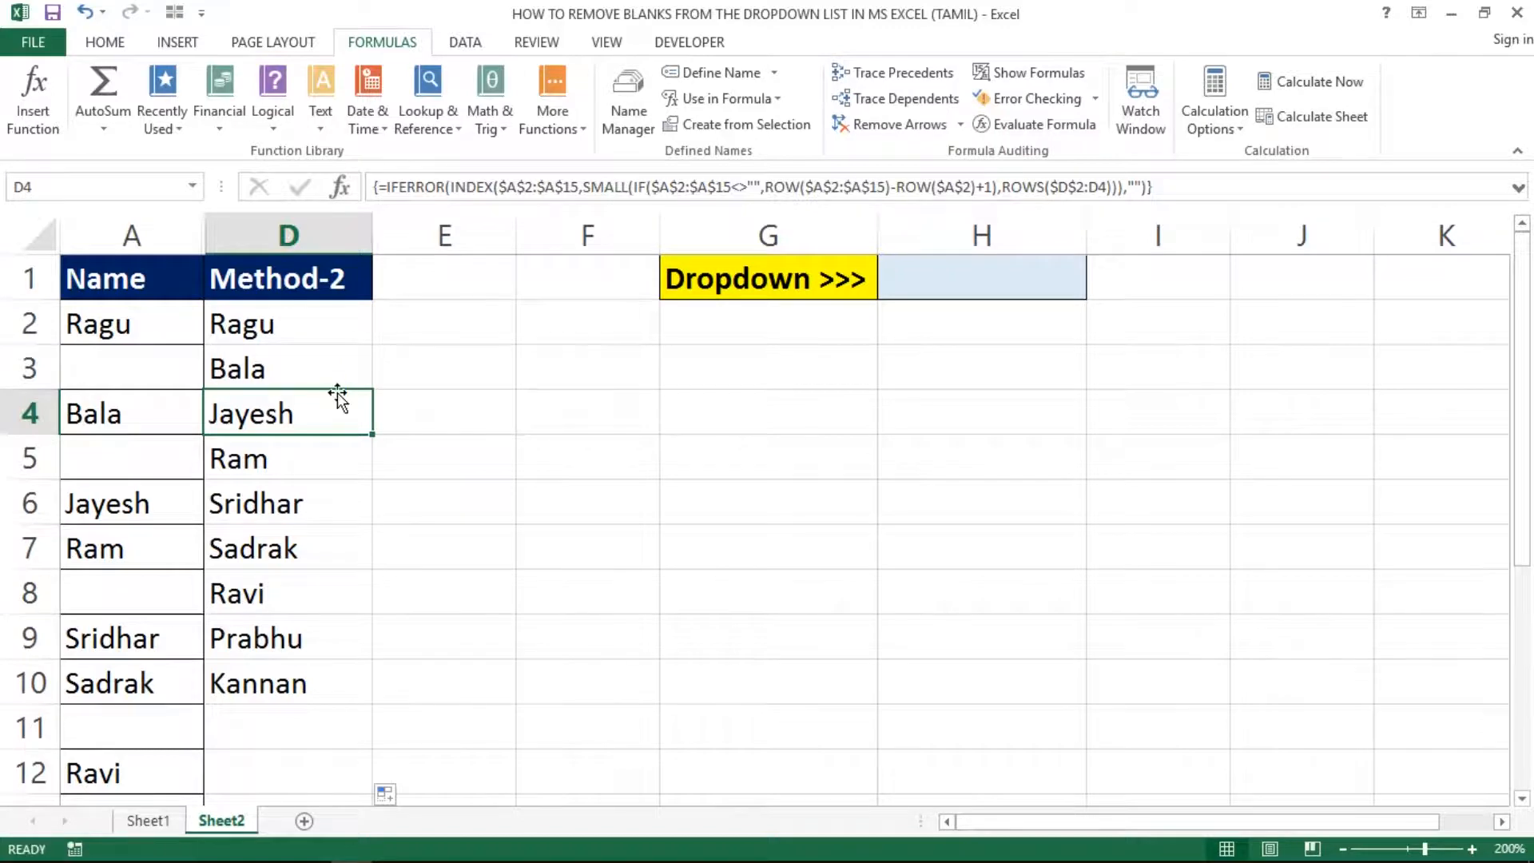
{"action": "left_click", "coordinate": [617, 432]}
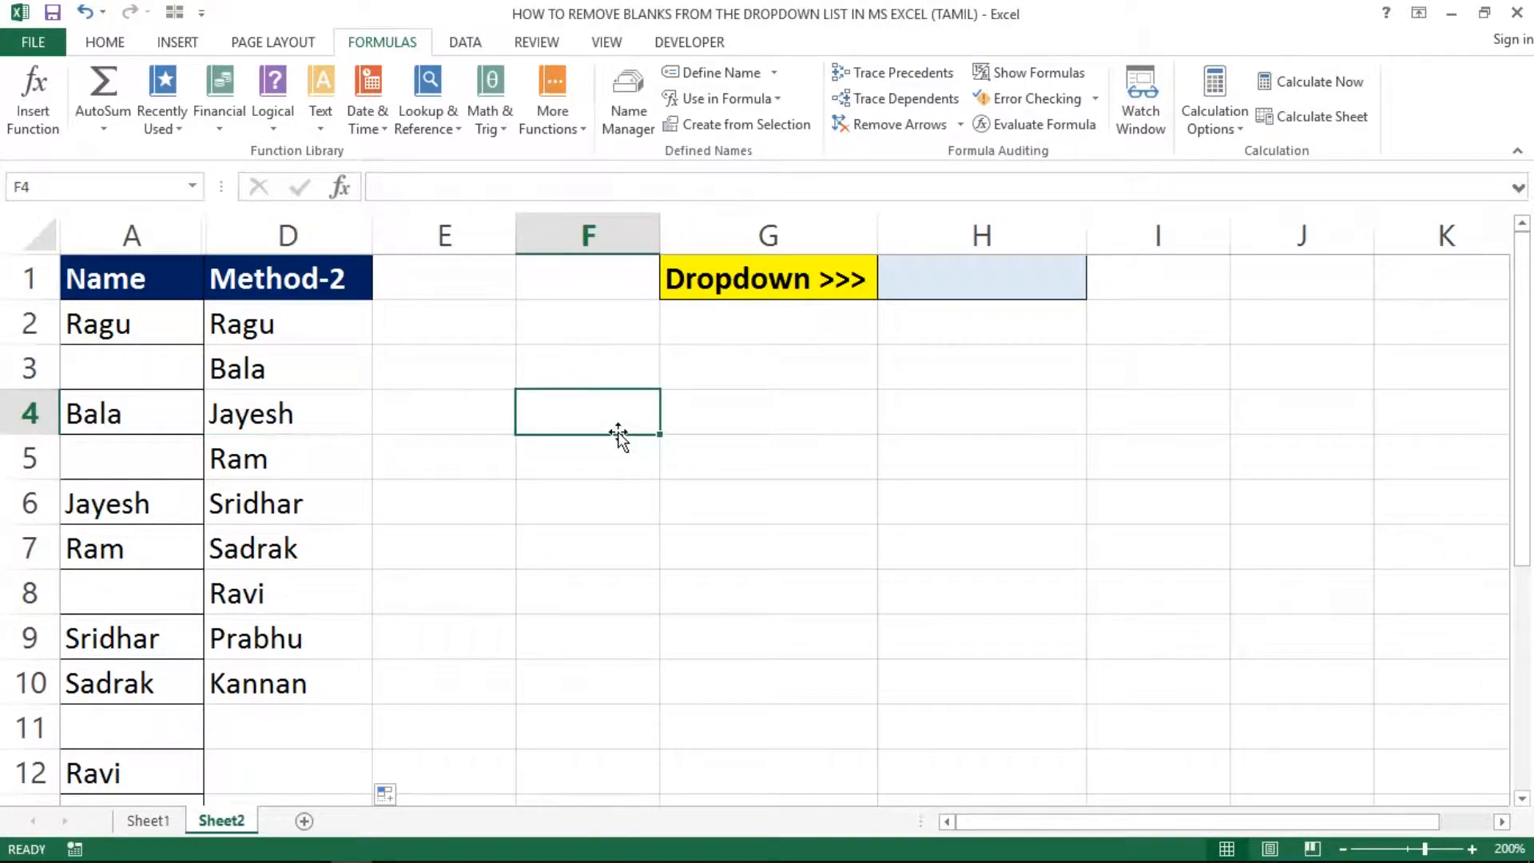
{"action": "left_click", "coordinate": [347, 359]}
{"action": "left_click", "coordinate": [595, 385]}
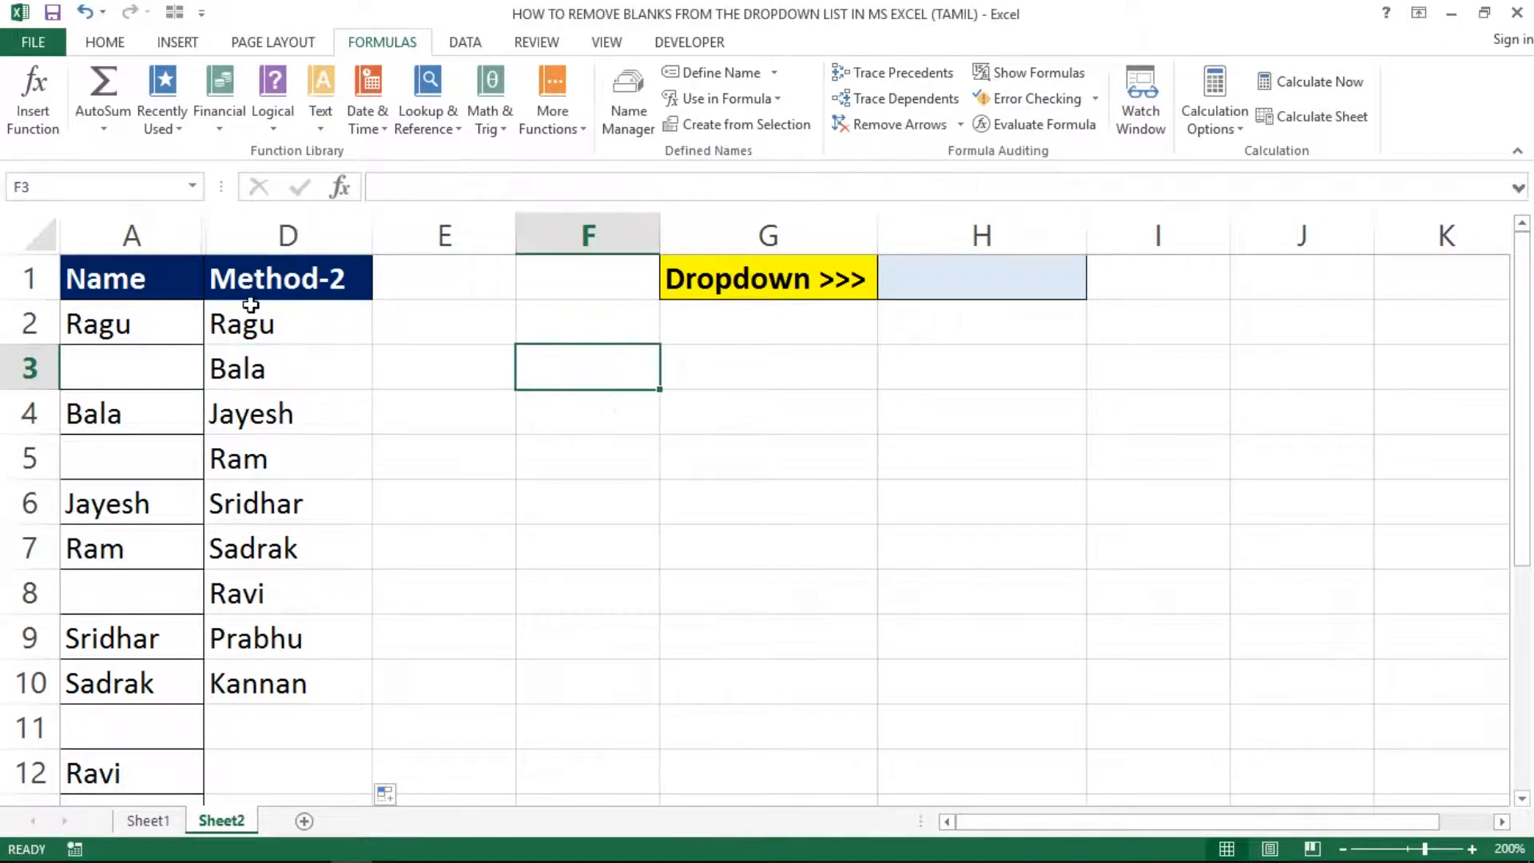
{"action": "left_click", "coordinate": [272, 277]}
{"action": "left_click", "coordinate": [294, 238]}
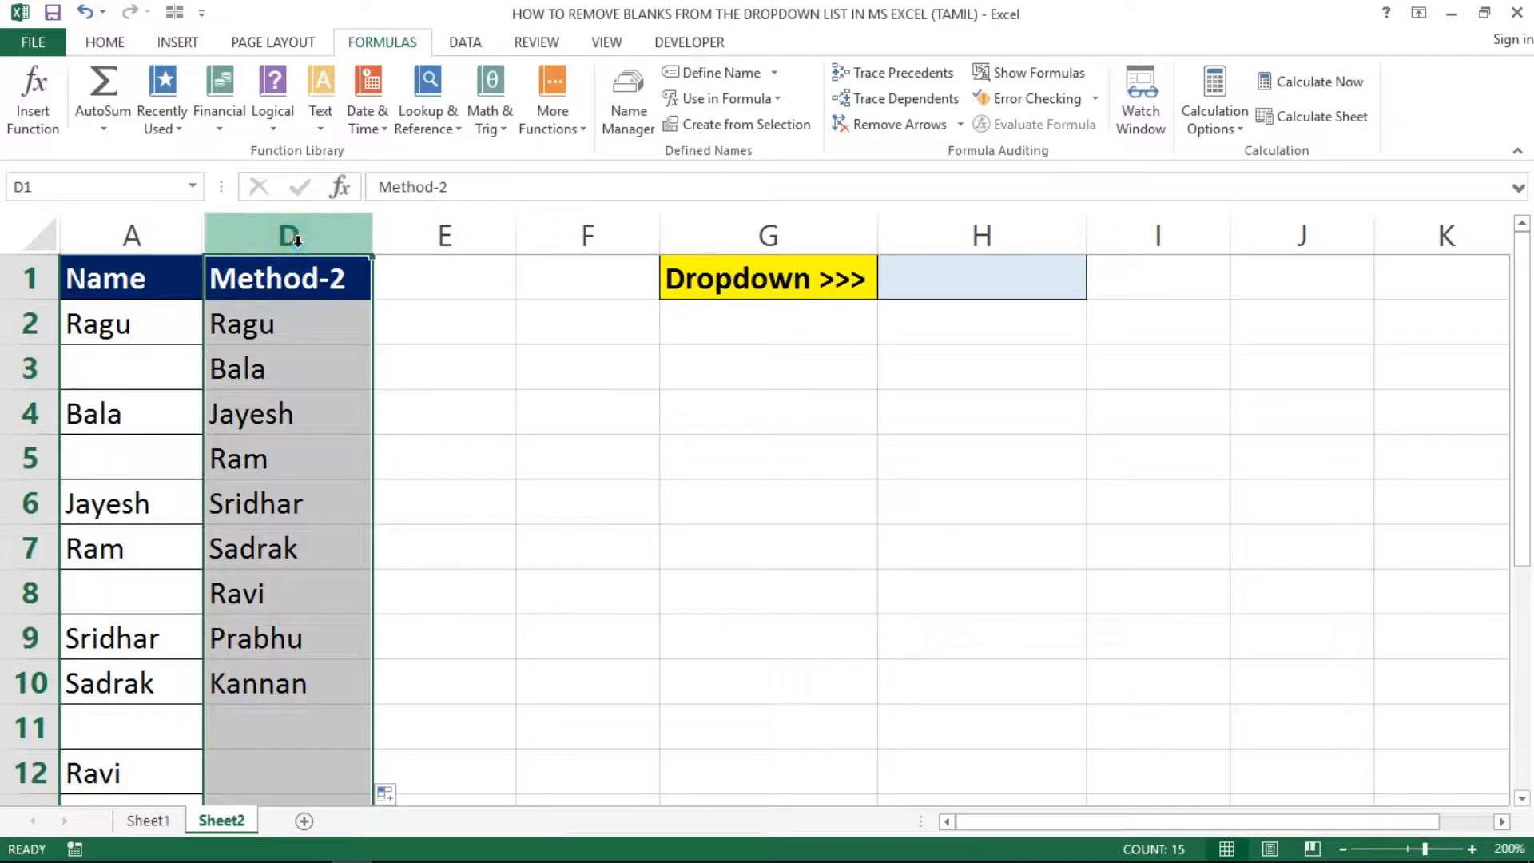
{"action": "left_click", "coordinate": [480, 413]}
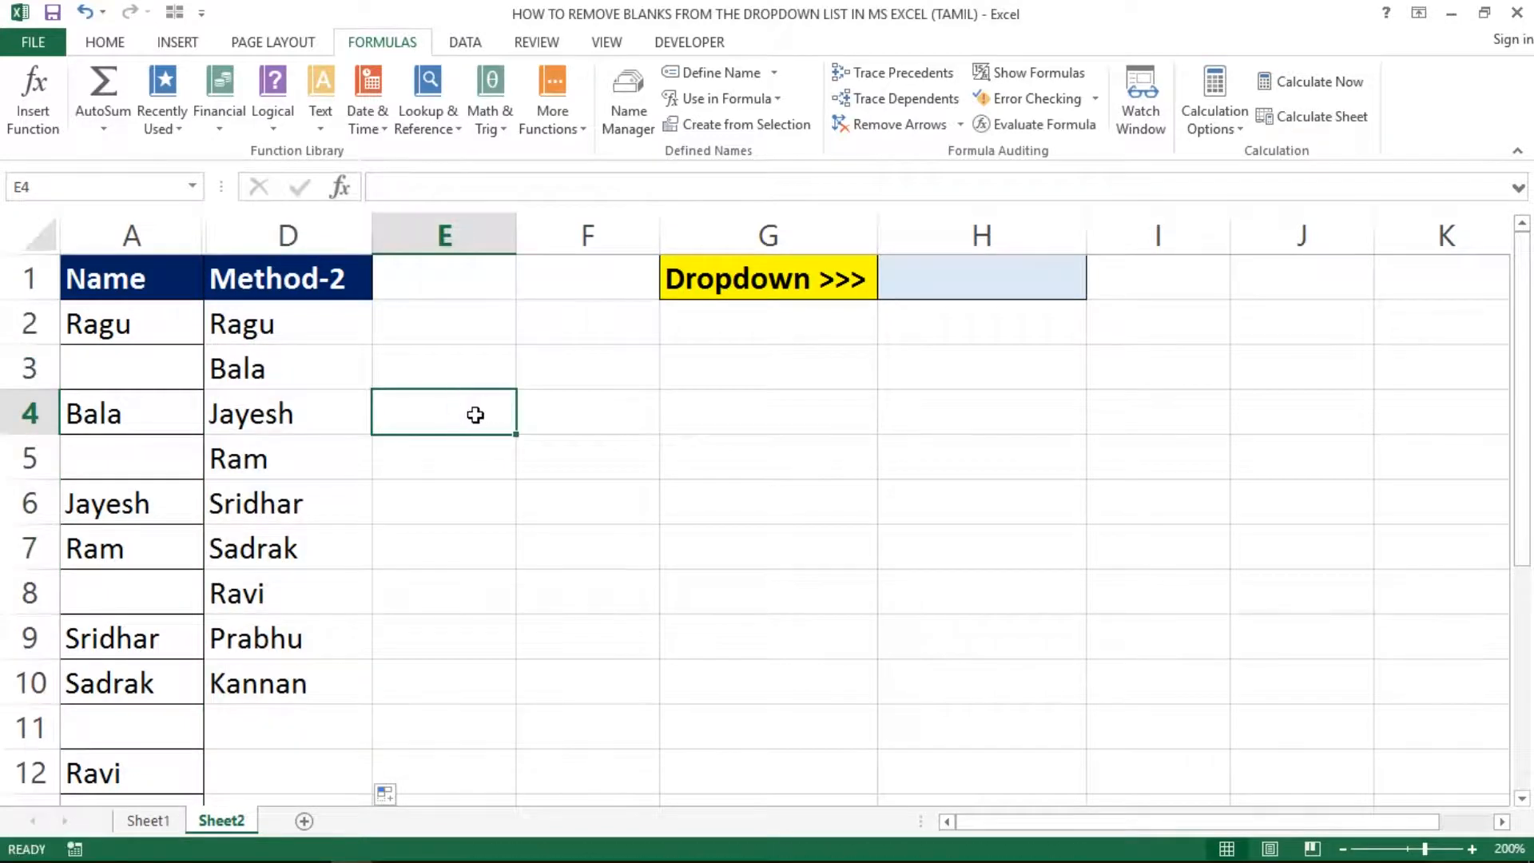
{"action": "left_click", "coordinate": [524, 397]}
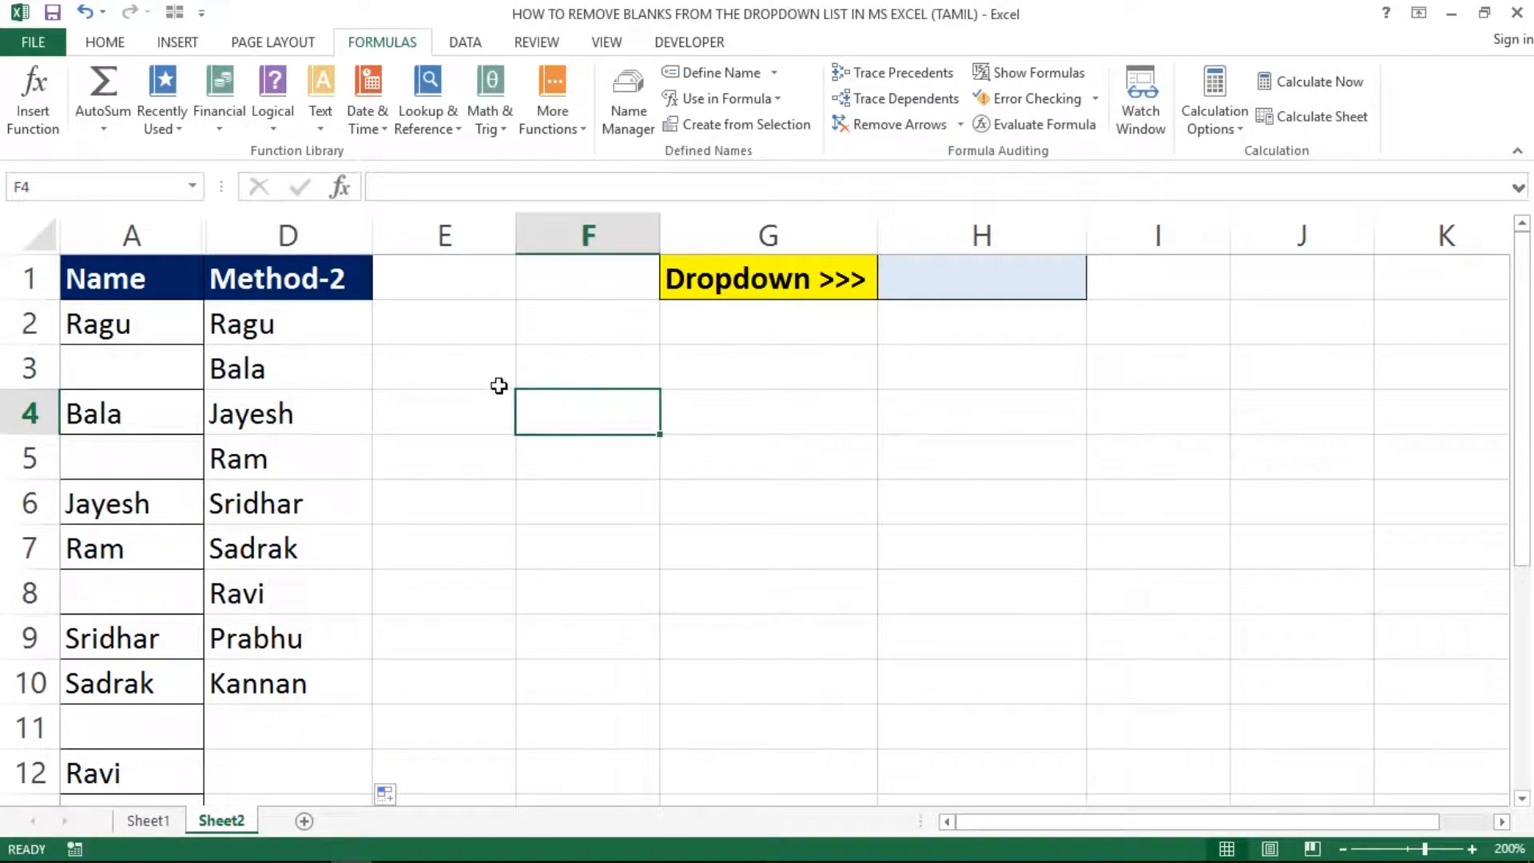
Step: Begin a formula in F4 with the absolute start reference =$D$2: for the first name in the Method-2 column
{"action": "left_click", "coordinate": [499, 383]}
{"action": "left_click", "coordinate": [532, 406]}
{"action": "type", "text": "=o"}
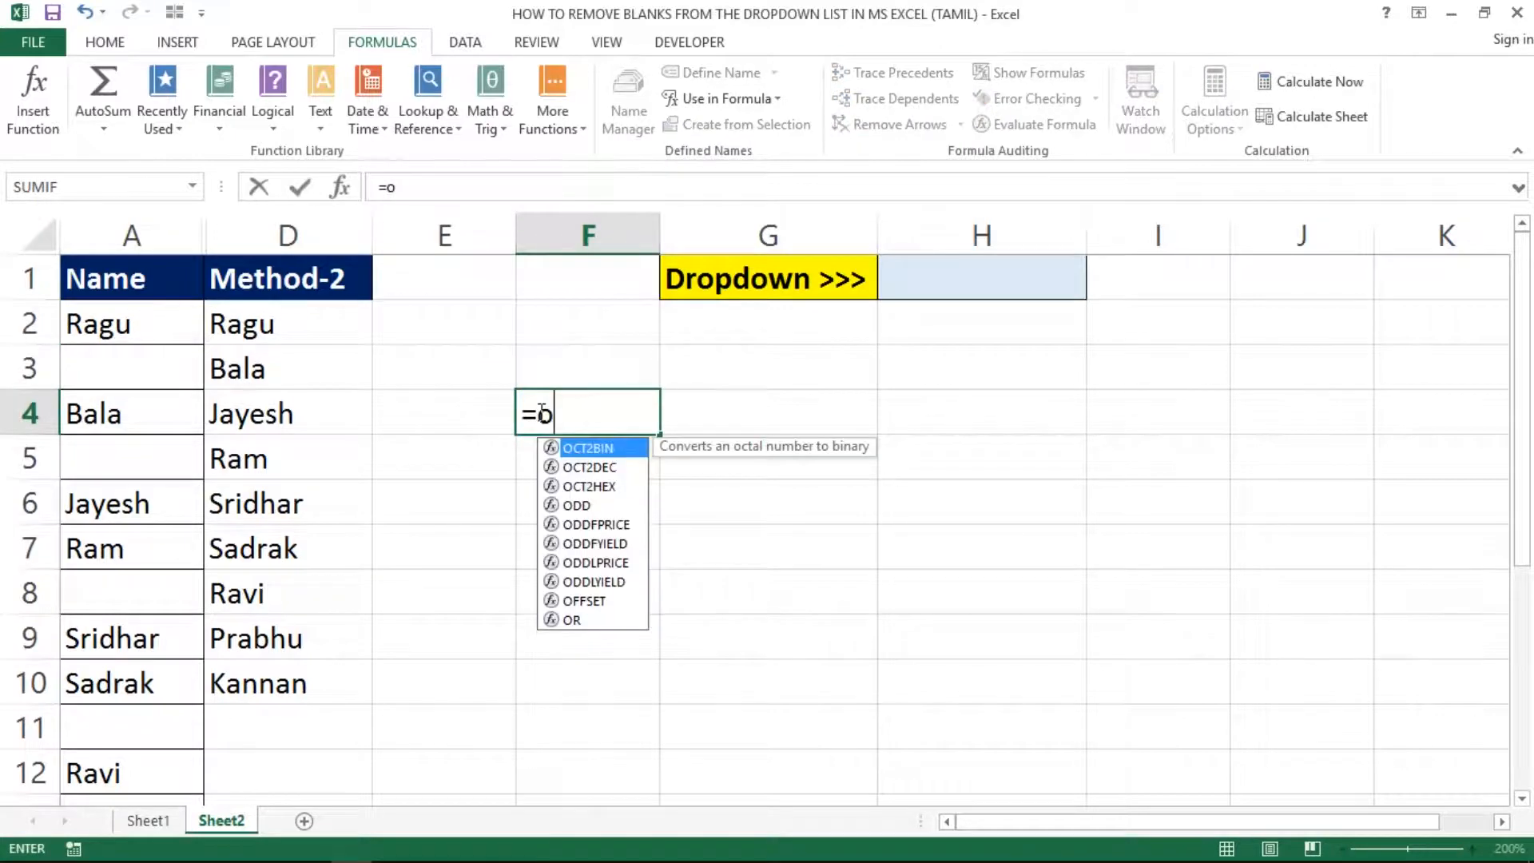
{"action": "key", "text": "BackSpace"}
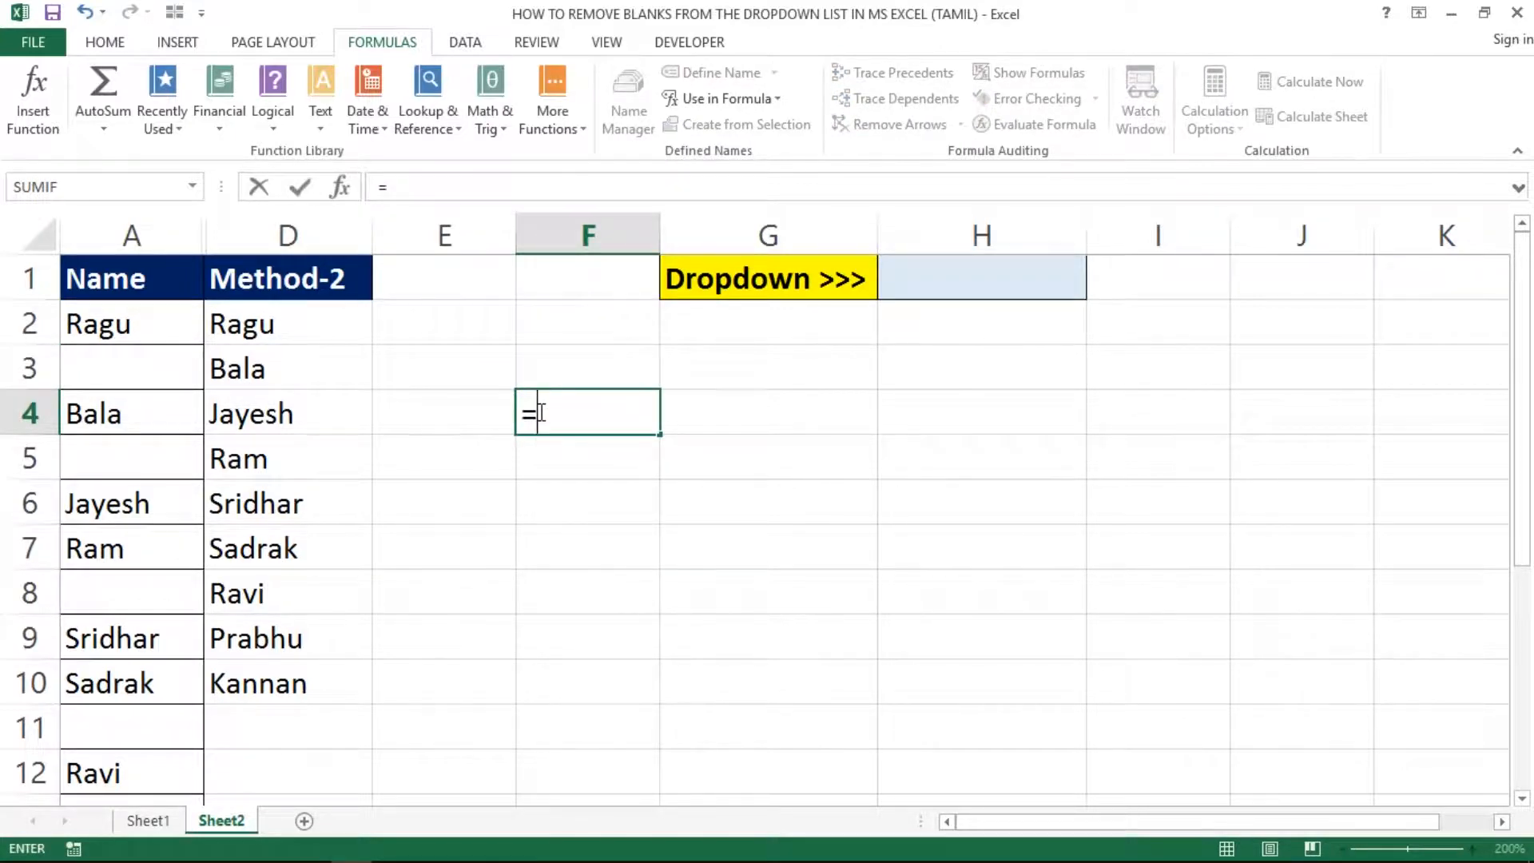
{"action": "left_click", "coordinate": [324, 318]}
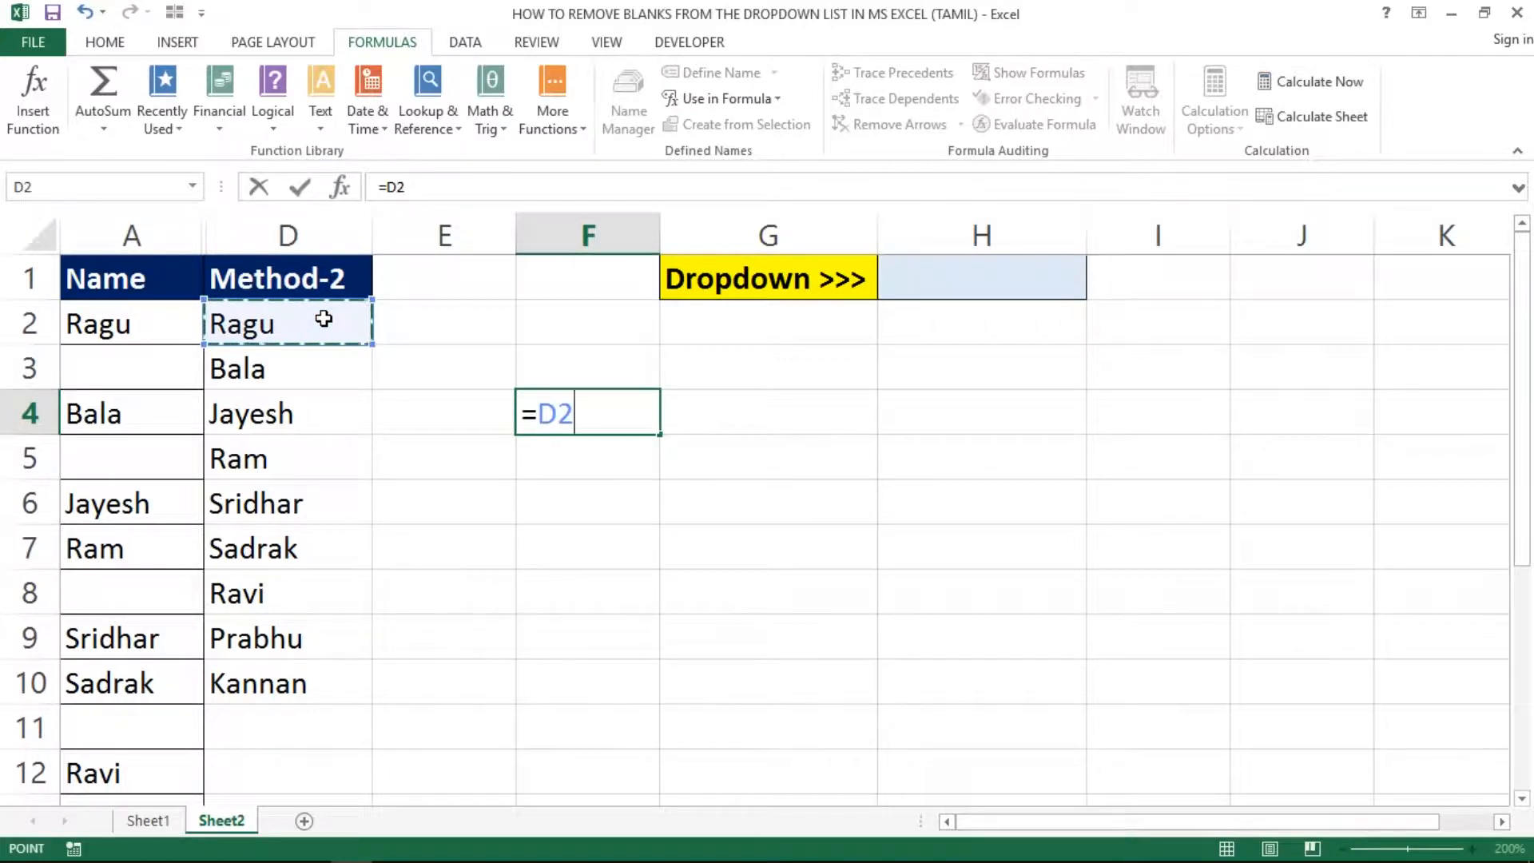
{"action": "key", "text": "F8"}
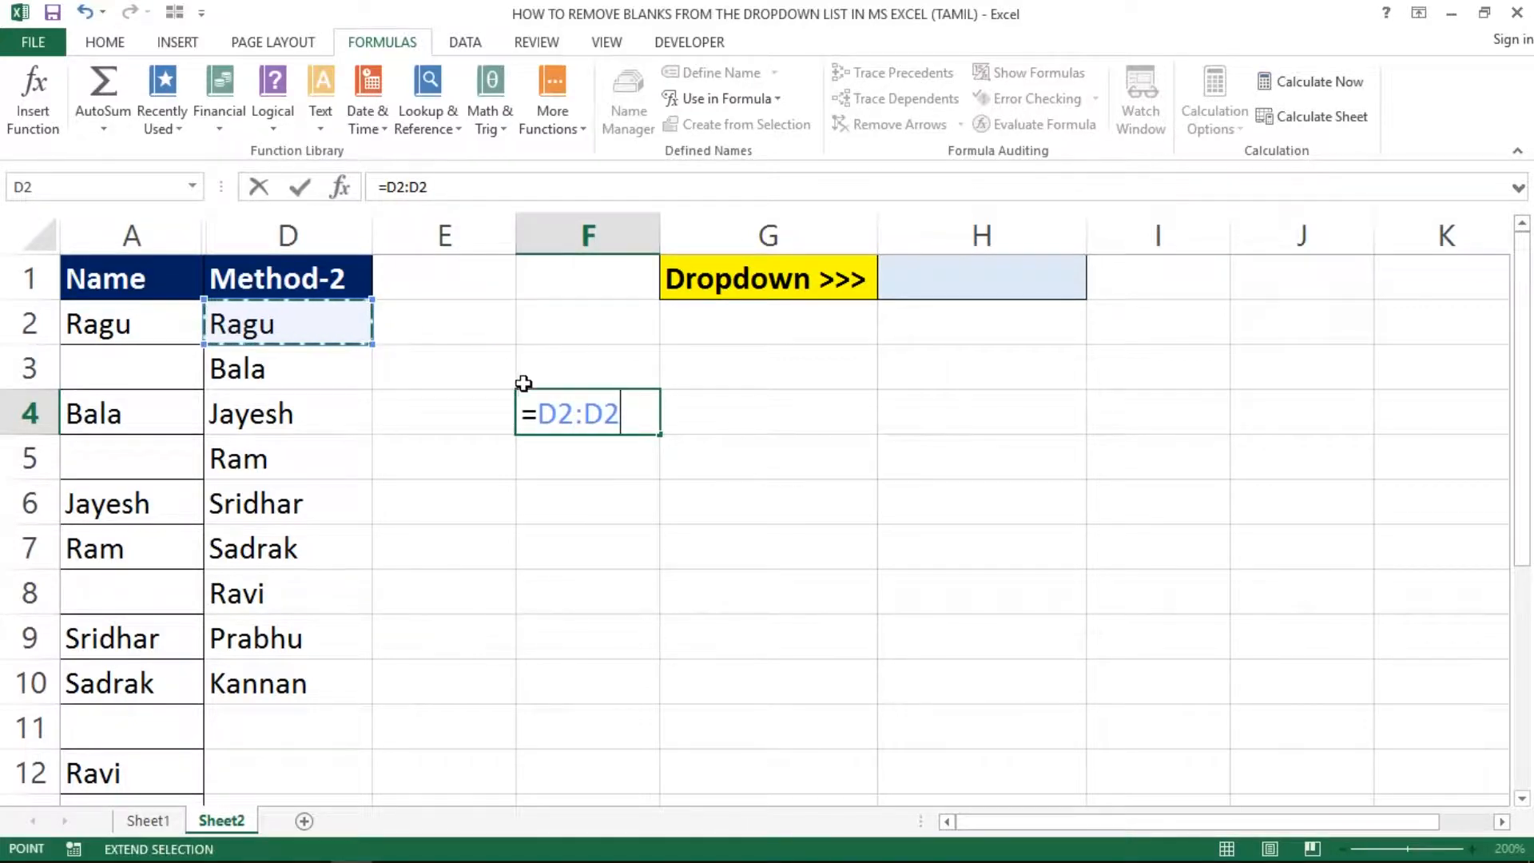
{"action": "left_click", "coordinate": [559, 414]}
{"action": "left_click", "coordinate": [560, 413]}
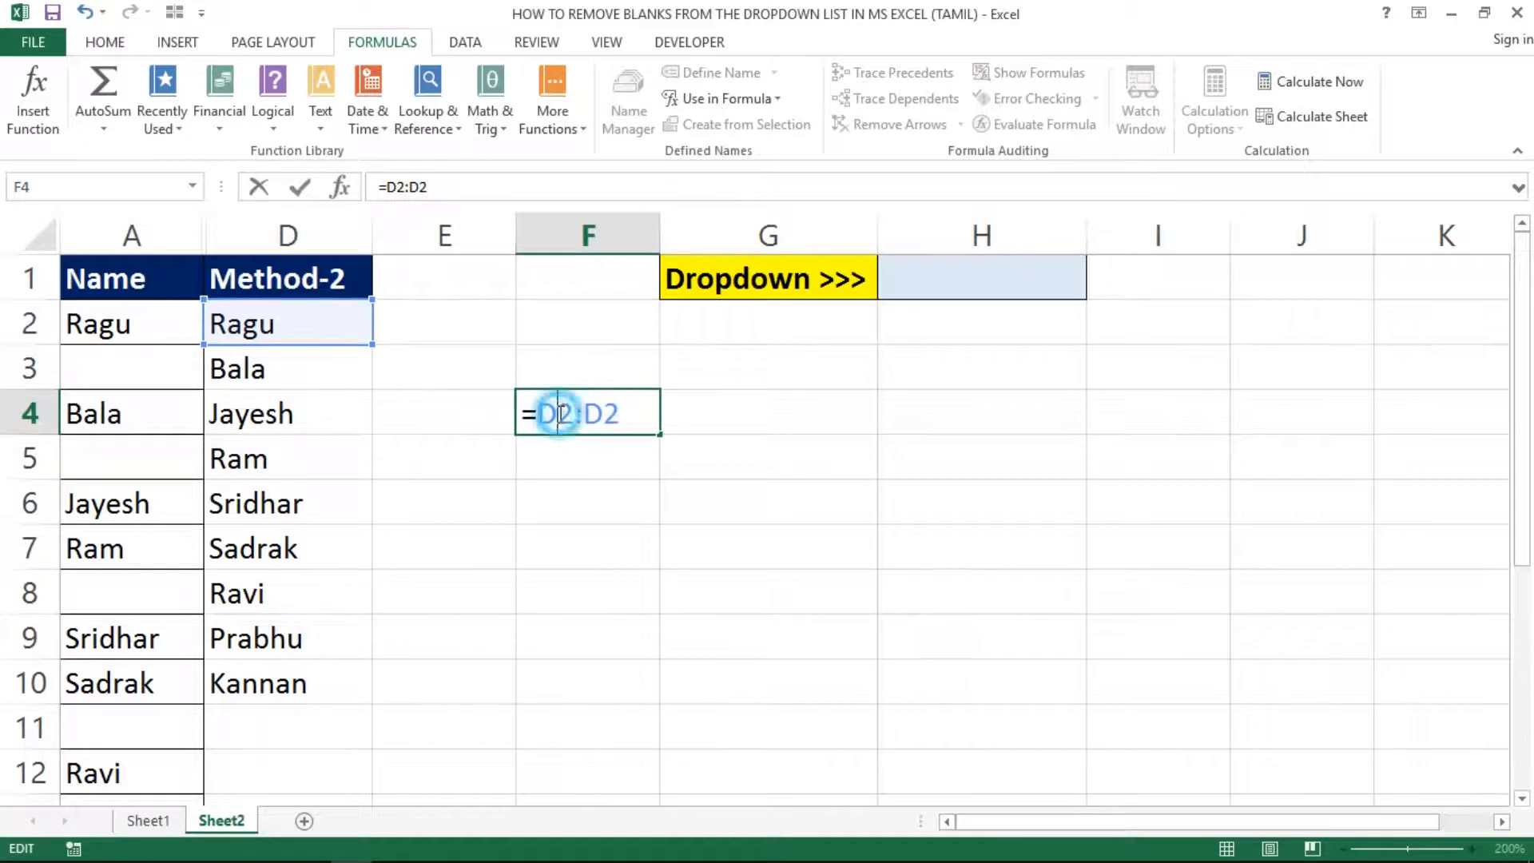
{"action": "key", "text": "F4"}
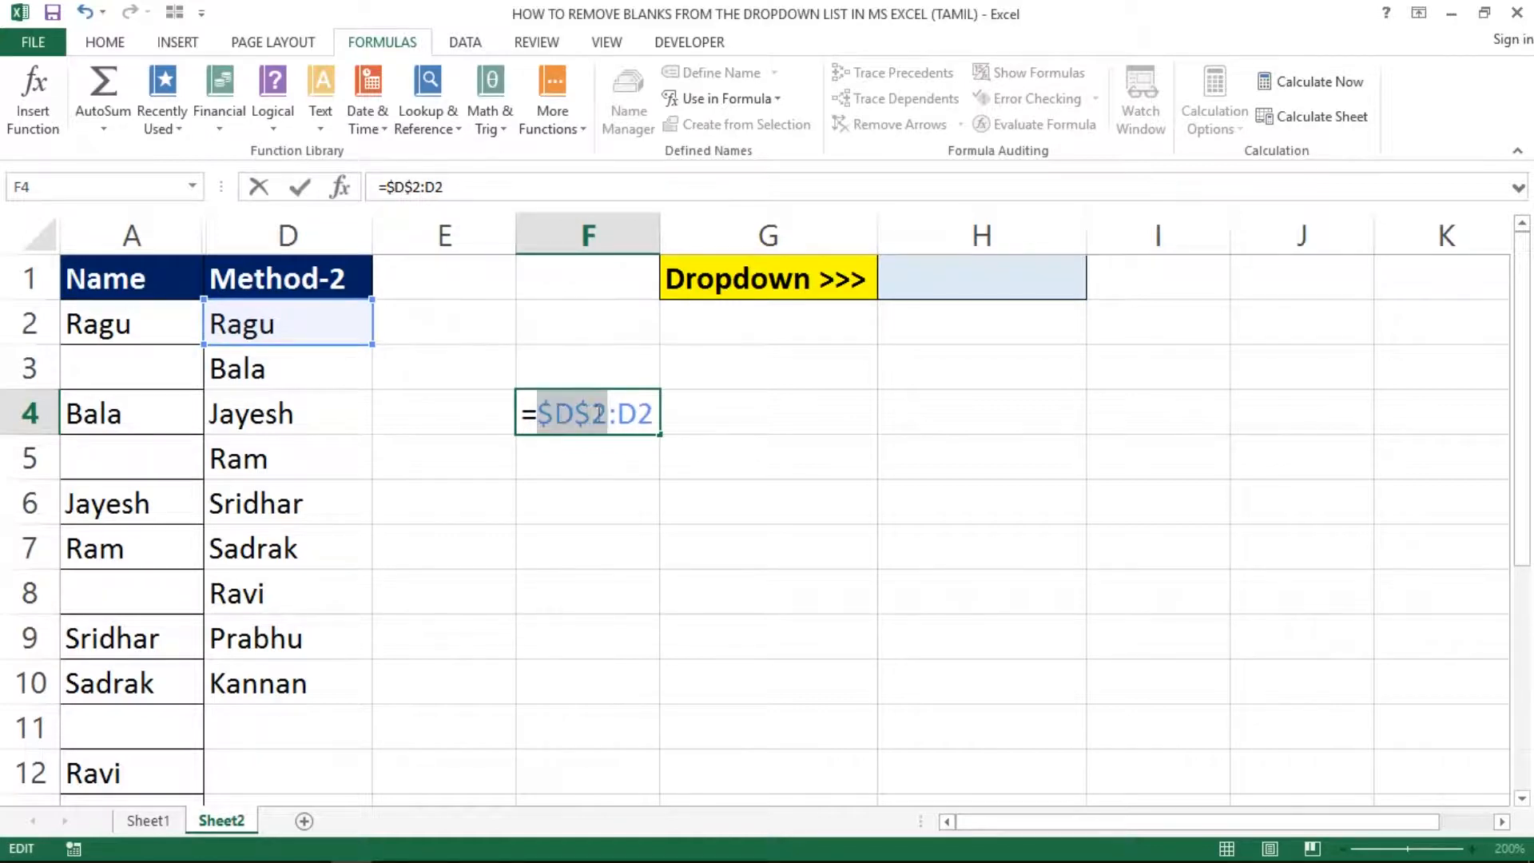
{"action": "left_click", "coordinate": [647, 412]}
{"action": "key", "text": "BackSpace"}
{"action": "key", "text": "BackSpace"}
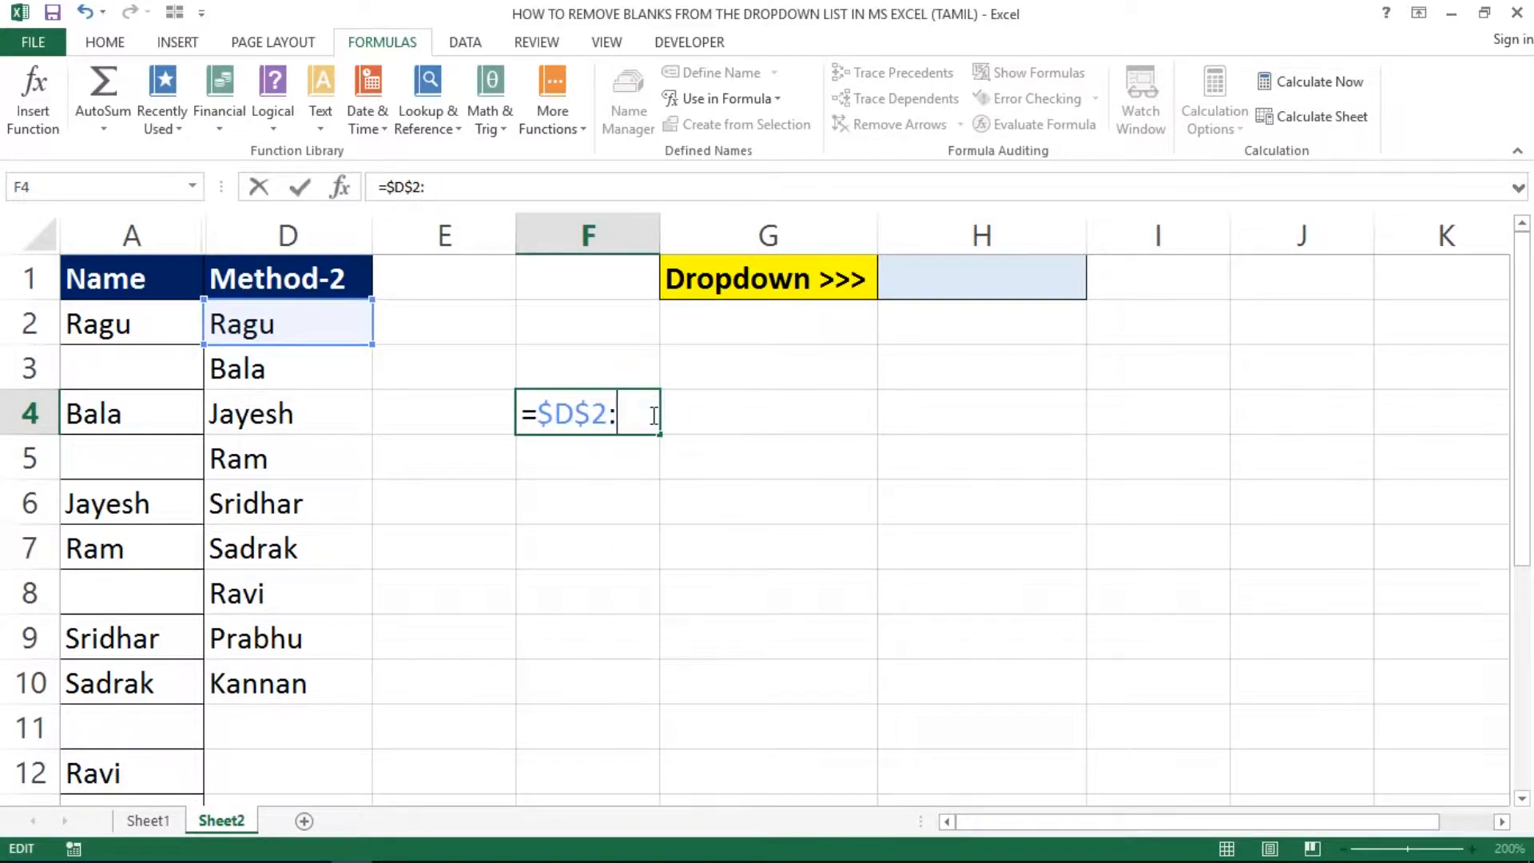
Step: Add an INDEX function to the F4 formula with the absolute range $D$2:$D$15 as its array
{"action": "type", "text": "ind"}
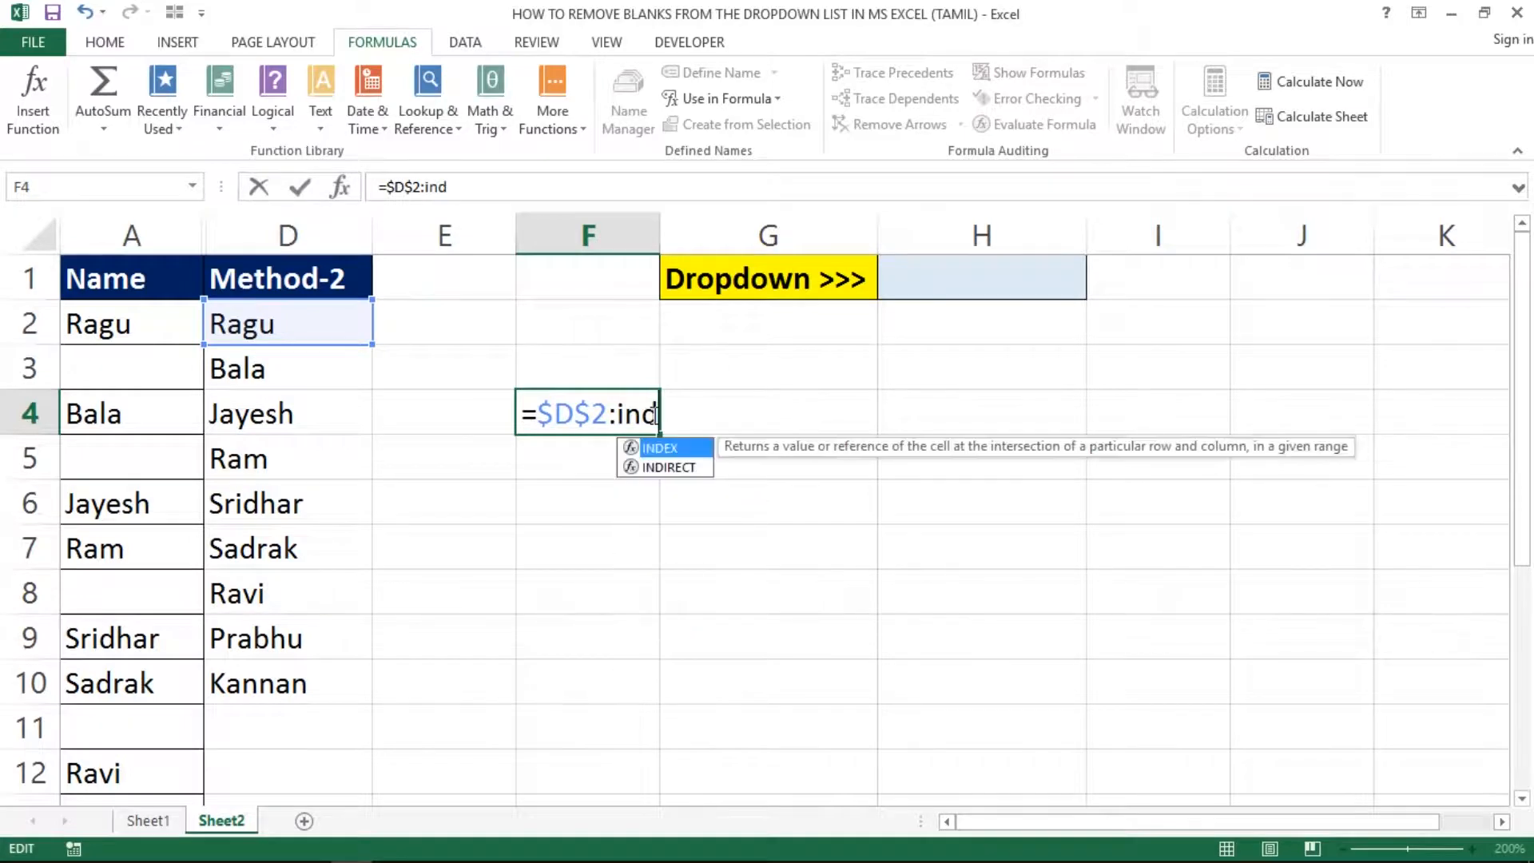
{"action": "key", "text": "Tab"}
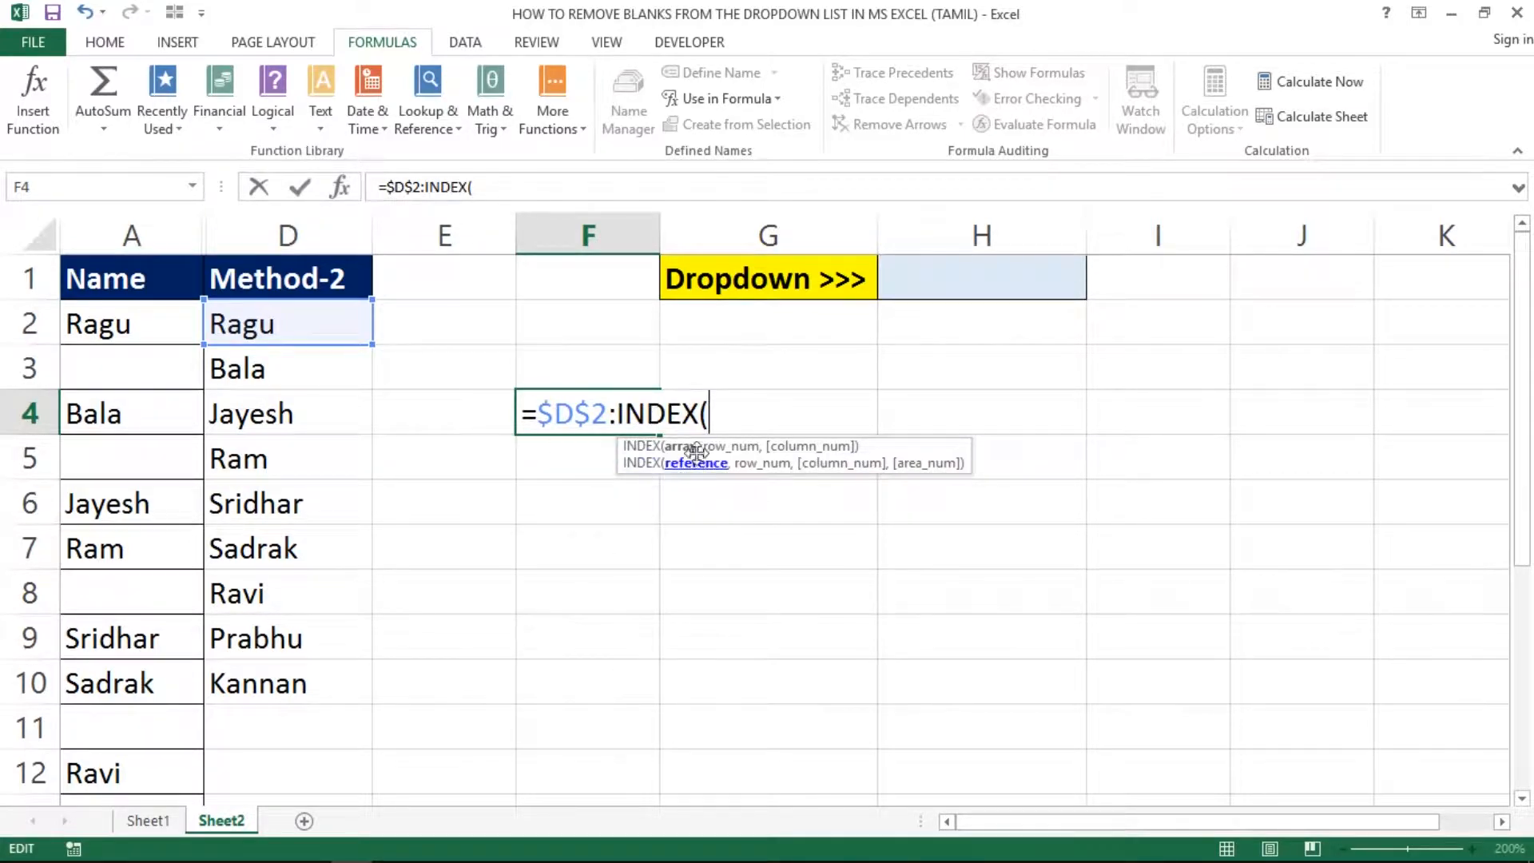
{"action": "left_click", "coordinate": [335, 324]}
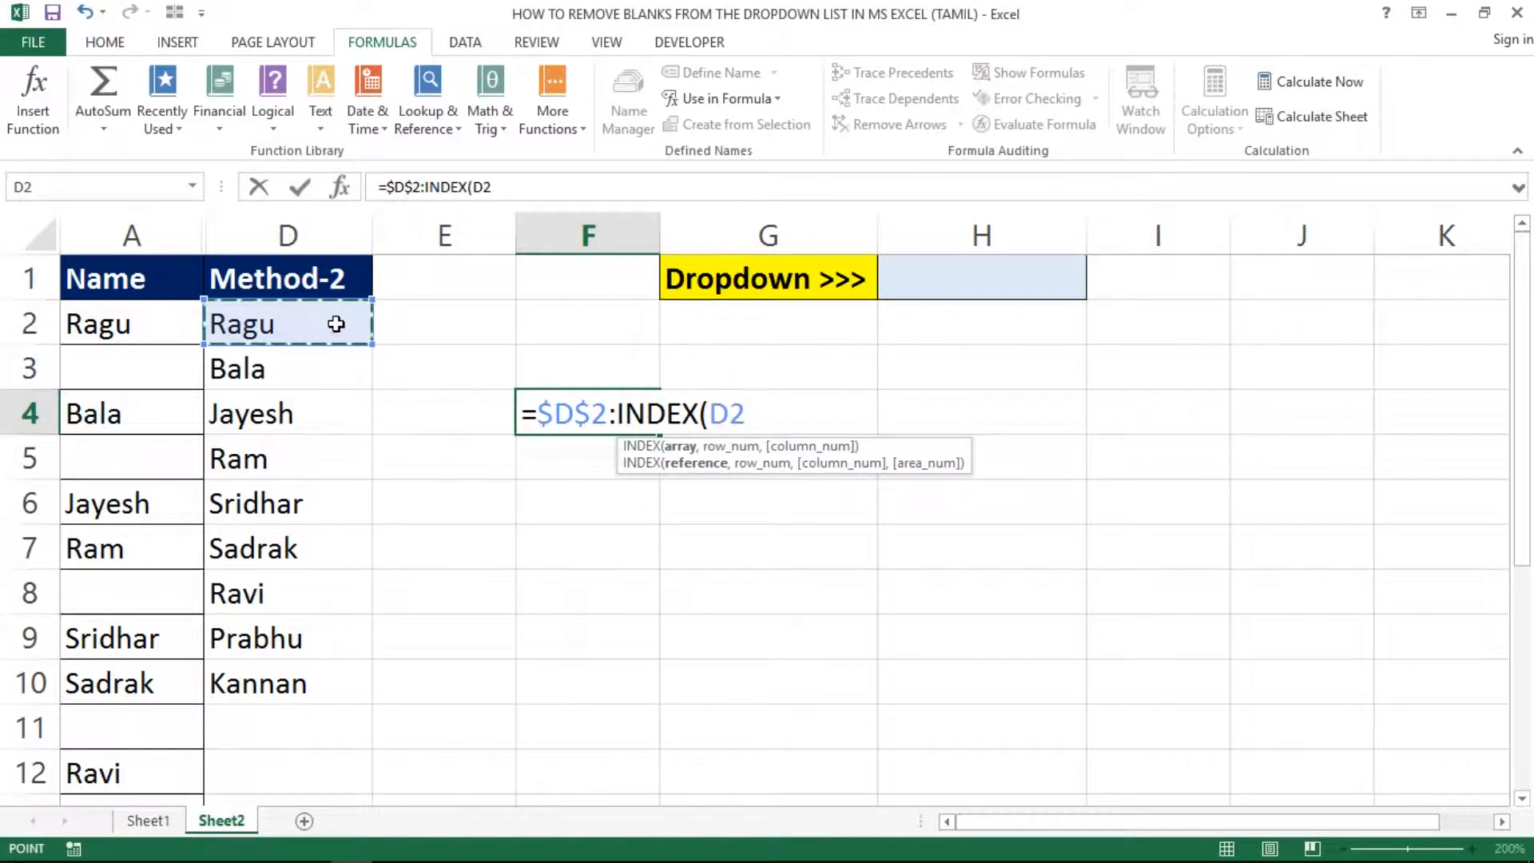
{"action": "key", "text": "shift+Down"}
{"action": "key", "text": "shift+Down"}
{"action": "key", "text": "shift+Down"}
{"action": "key", "text": "shift+Down"}
{"action": "key", "text": "shift+Down"}
{"action": "key", "text": "shift+Down"}
{"action": "key", "text": "shift+Down"}
{"action": "key", "text": "shift+Down"}
{"action": "key", "text": "shift+Down"}
{"action": "key", "text": "shift+Down"}
{"action": "key", "text": "shift+Down"}
{"action": "key", "text": "shift+Down"}
{"action": "key", "text": "shift+Down"}
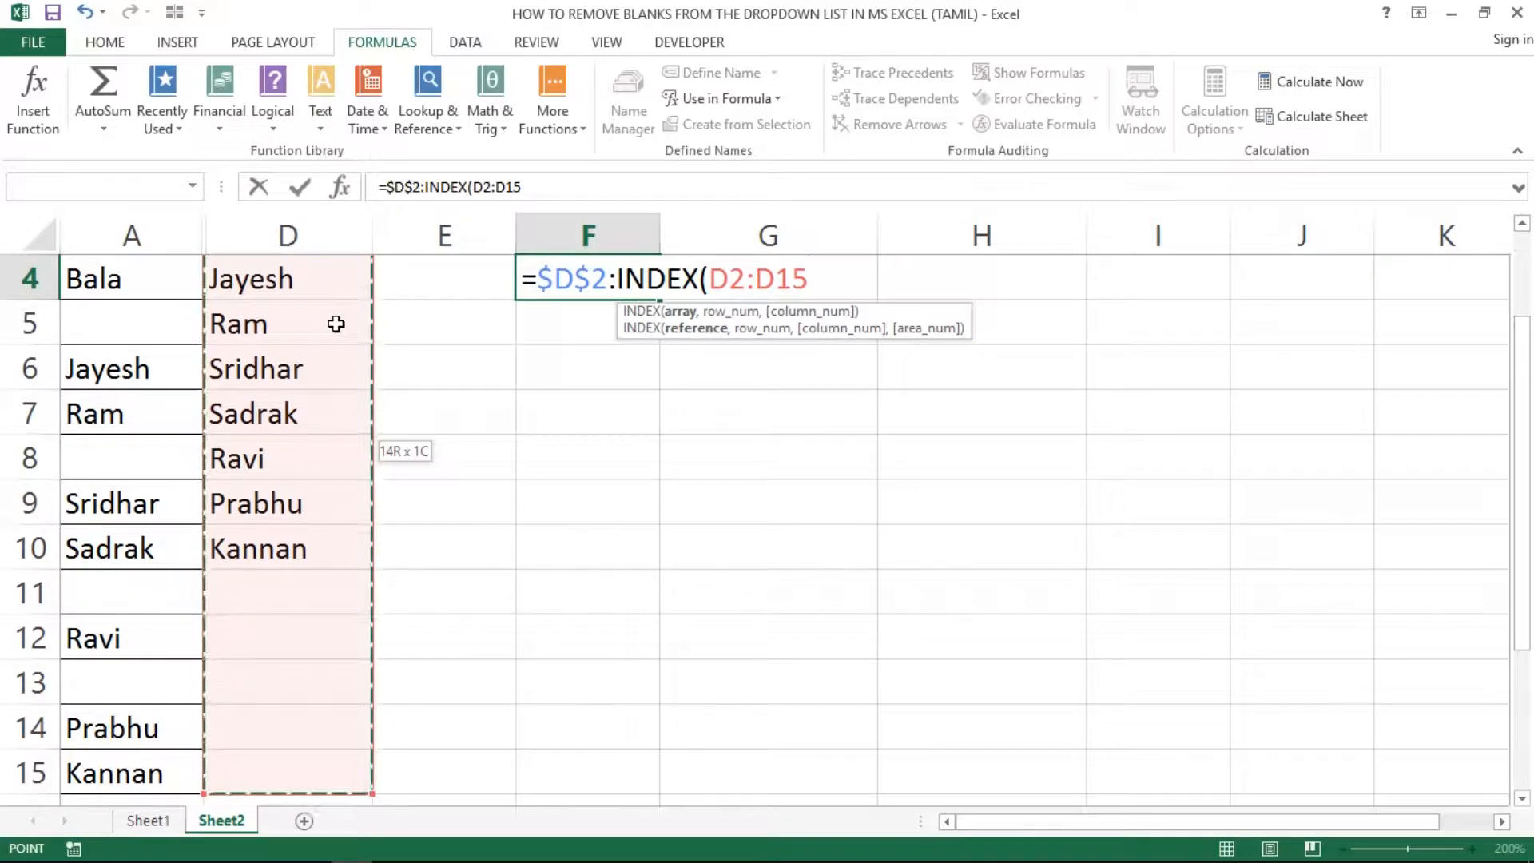
{"action": "key", "text": "F4"}
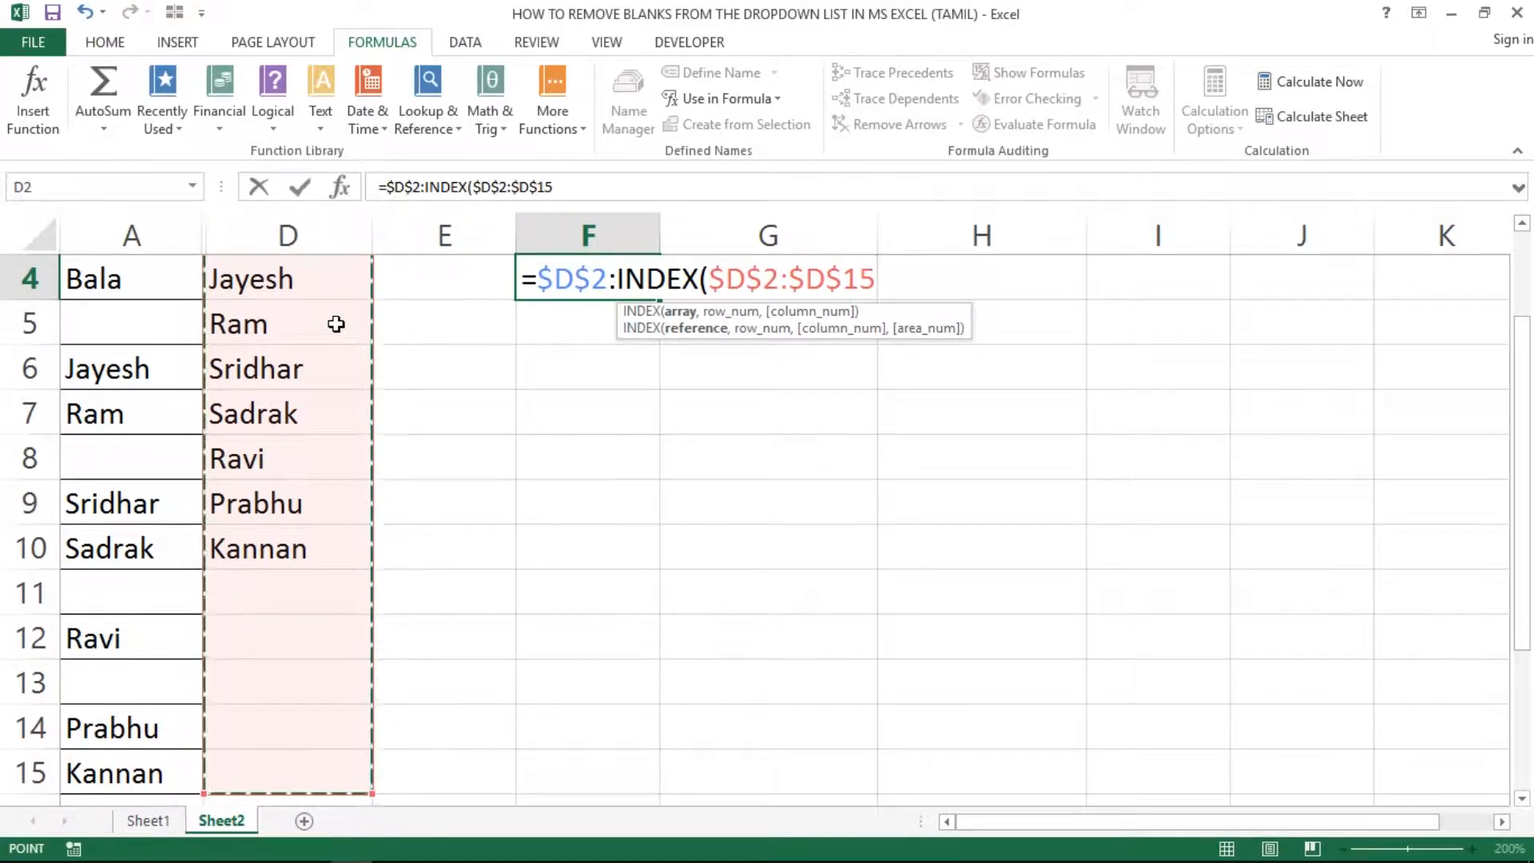
{"action": "type", "text": ","}
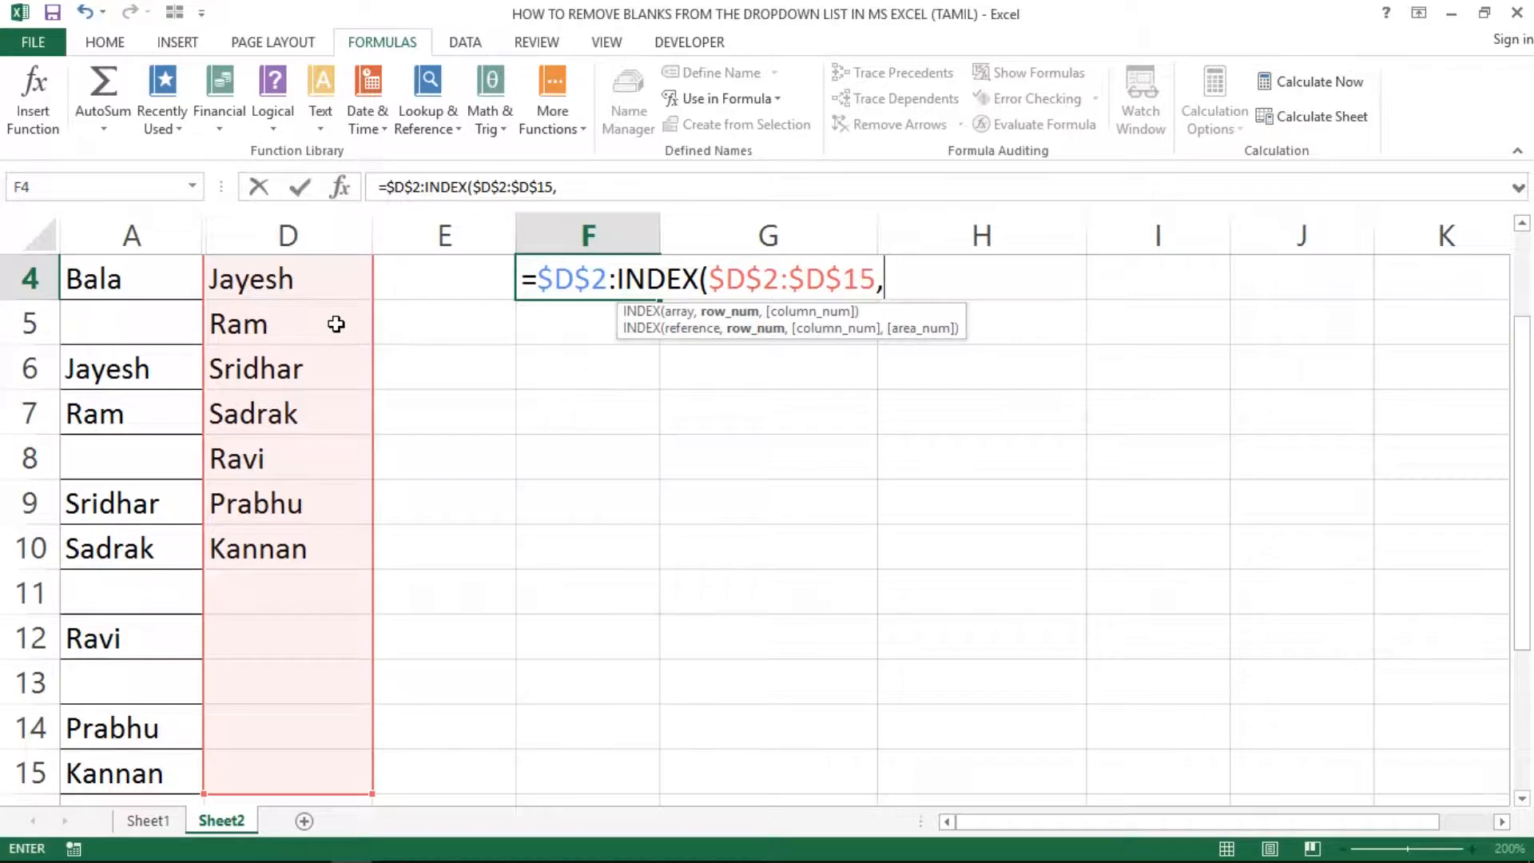
Step: Use COUNTIF($D$2:$D$15,"?*") as the INDEX row number and enter the F4 formula, accepting the closing-parenthesis correction
{"action": "type", "text": "countif"}
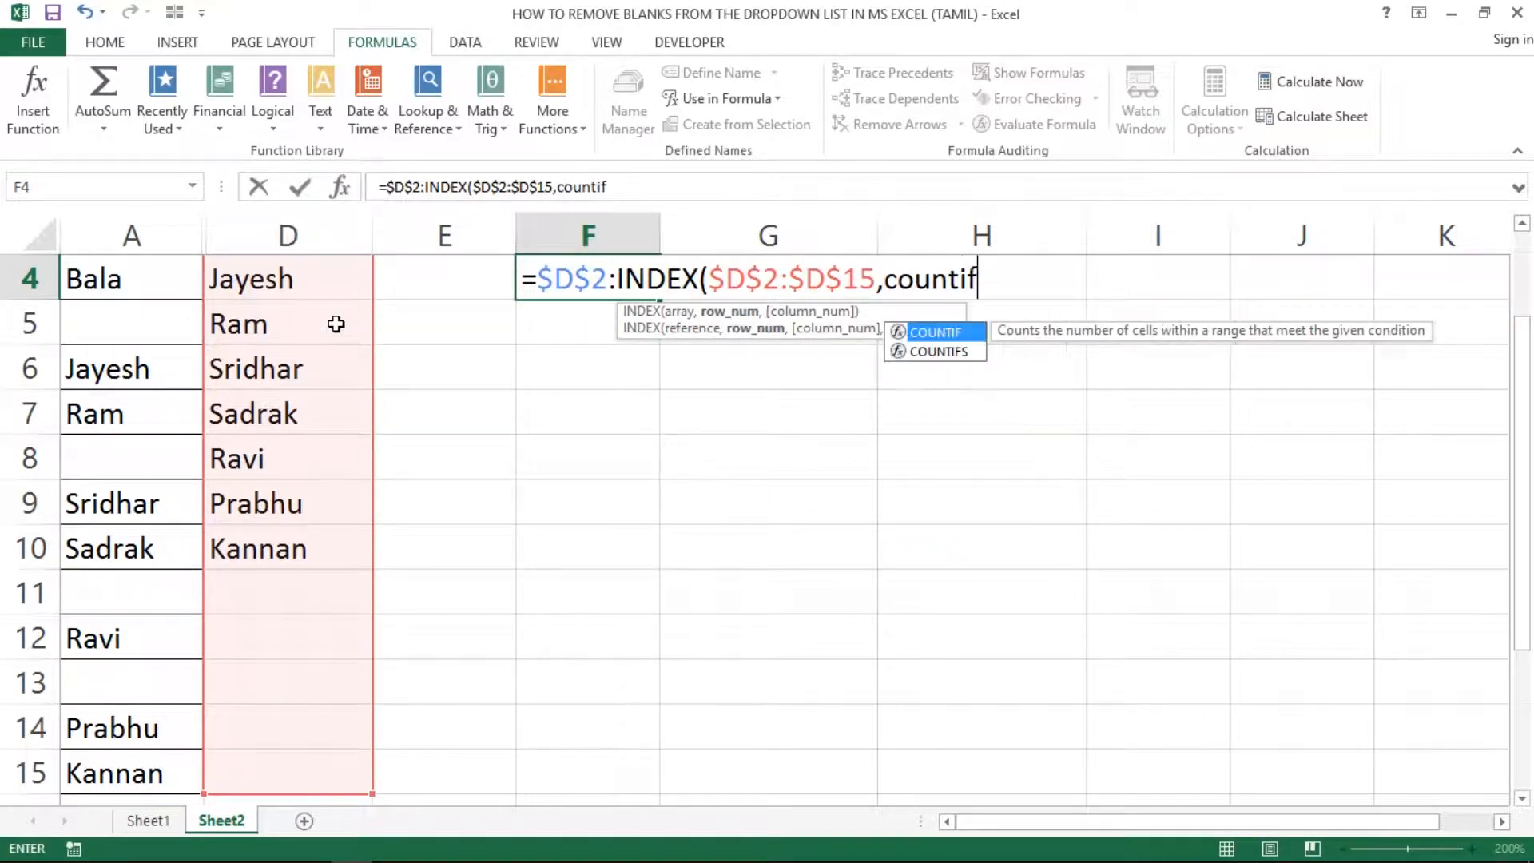
{"action": "key", "text": "Tab"}
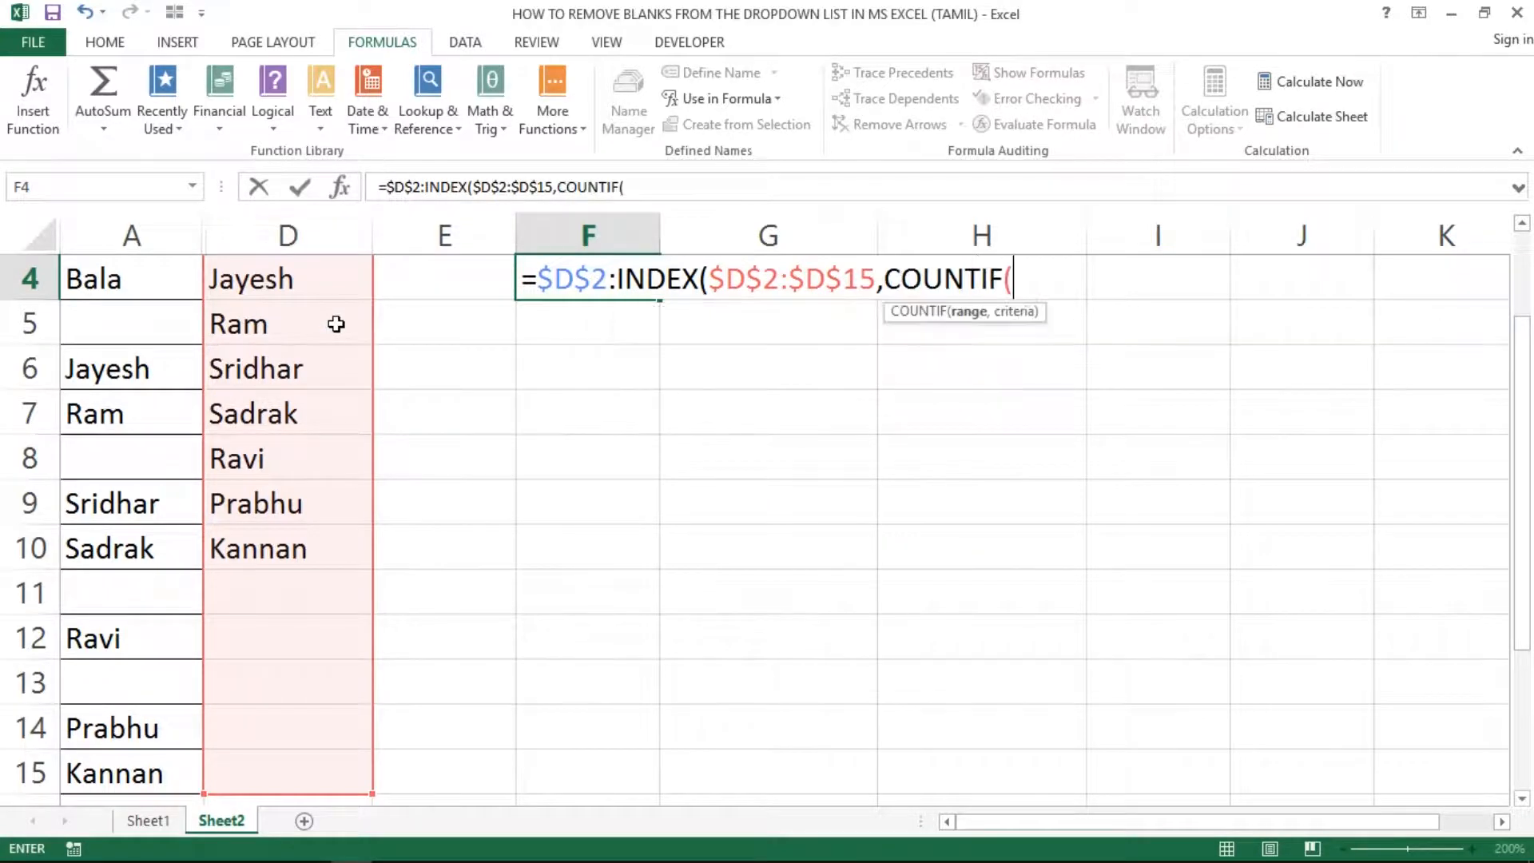
{"action": "key", "text": "Left"}
{"action": "key", "text": "Left"}
{"action": "key", "text": "Left"}
{"action": "key", "text": "Up"}
{"action": "key", "text": "Up"}
{"action": "key", "text": "Up"}
{"action": "key", "text": "Right"}
{"action": "key", "text": "Down"}
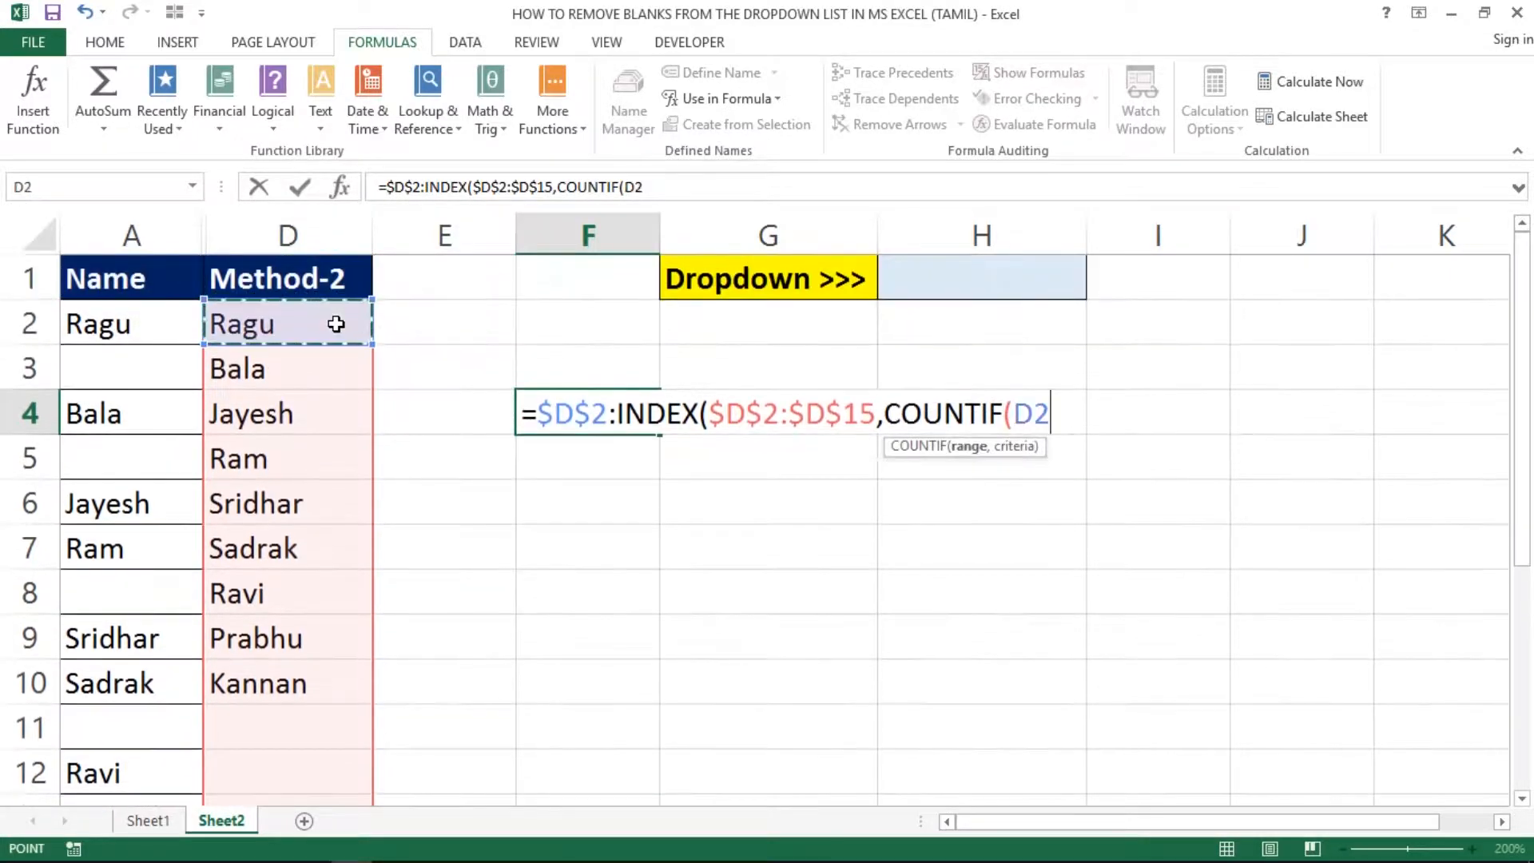
{"action": "key", "text": "ctrl+shift+Down"}
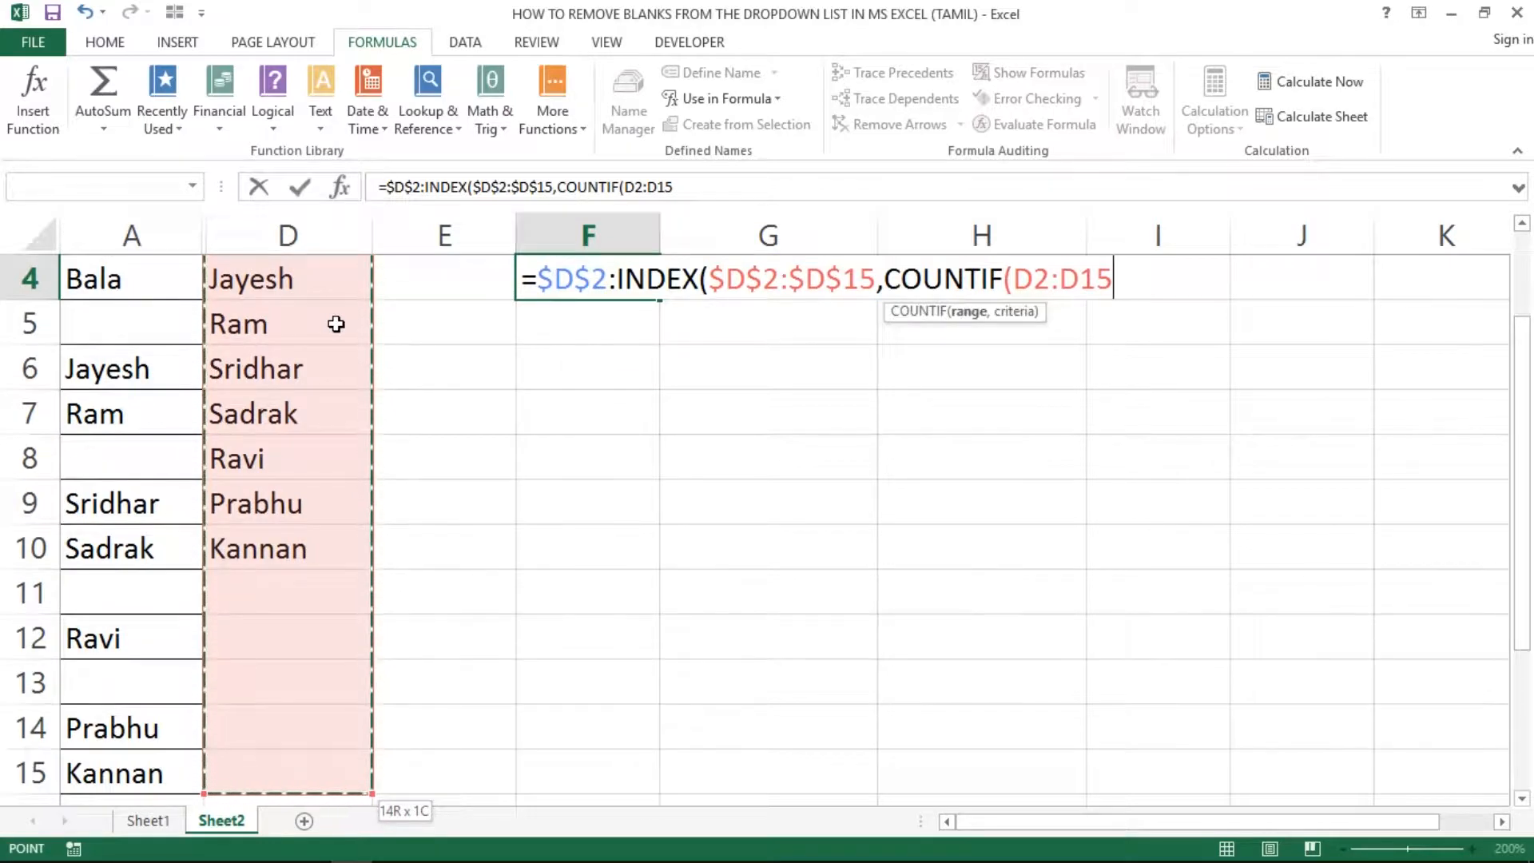
{"action": "key", "text": "F4"}
{"action": "type", "text": ","}
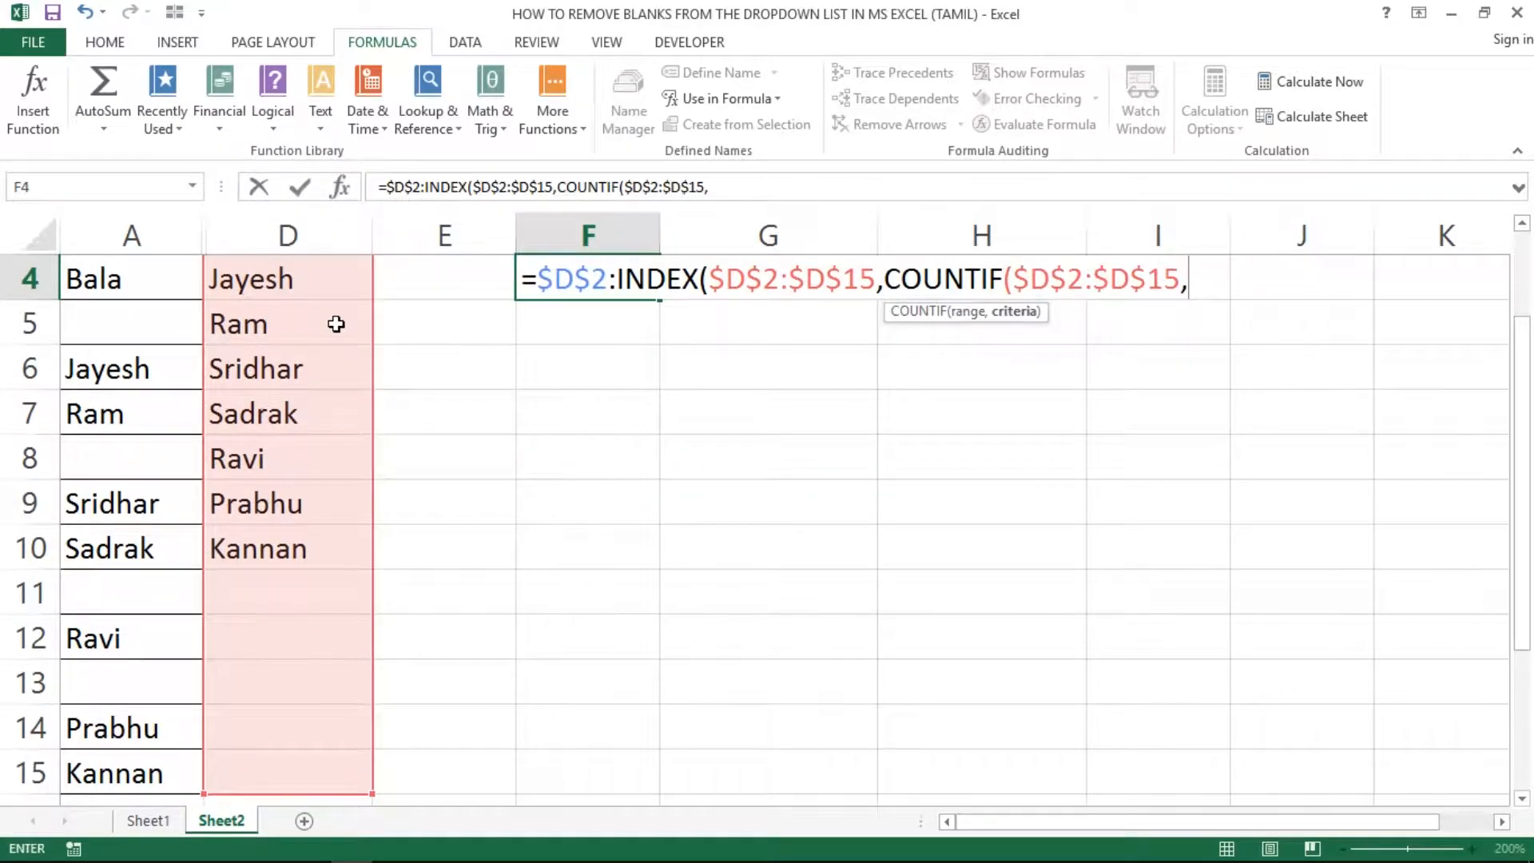
{"action": "type", "text": "\"?*\")"}
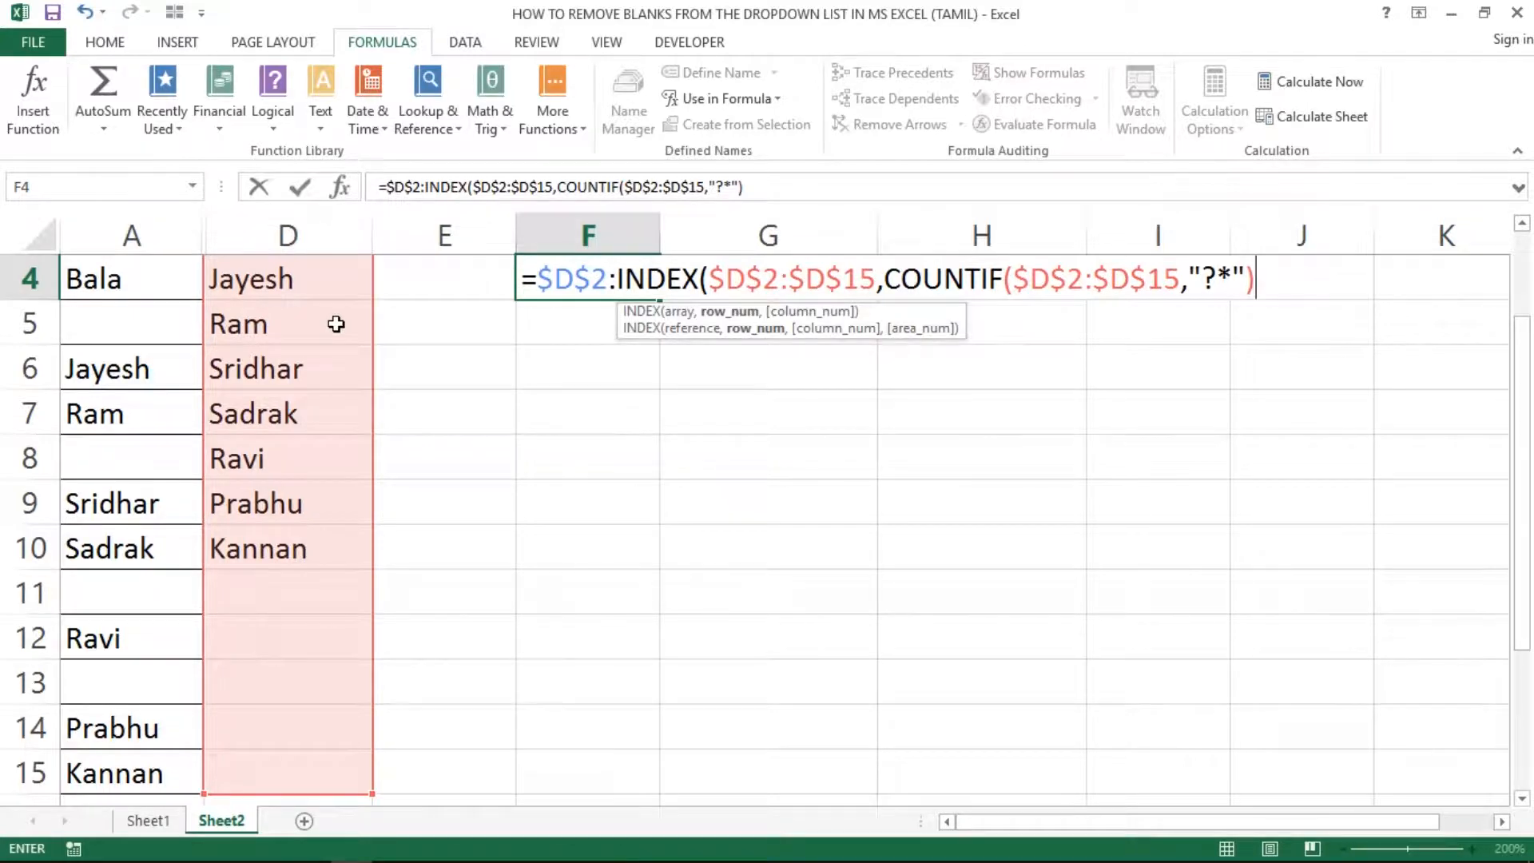
{"action": "key", "text": "Return"}
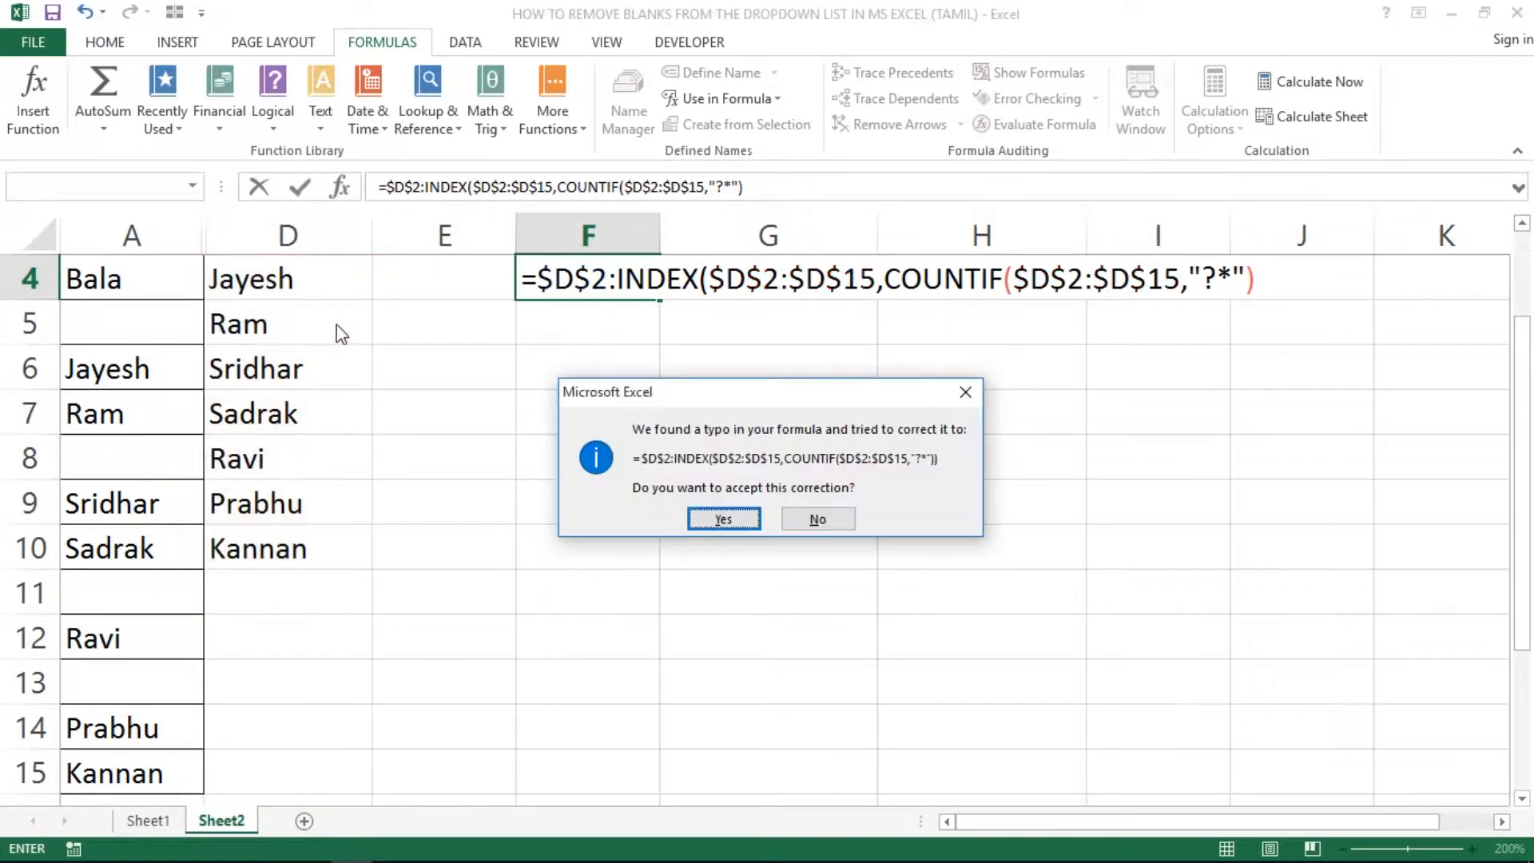
{"action": "key", "text": "Return"}
{"action": "key", "text": "Up"}
{"action": "key", "text": "Up"}
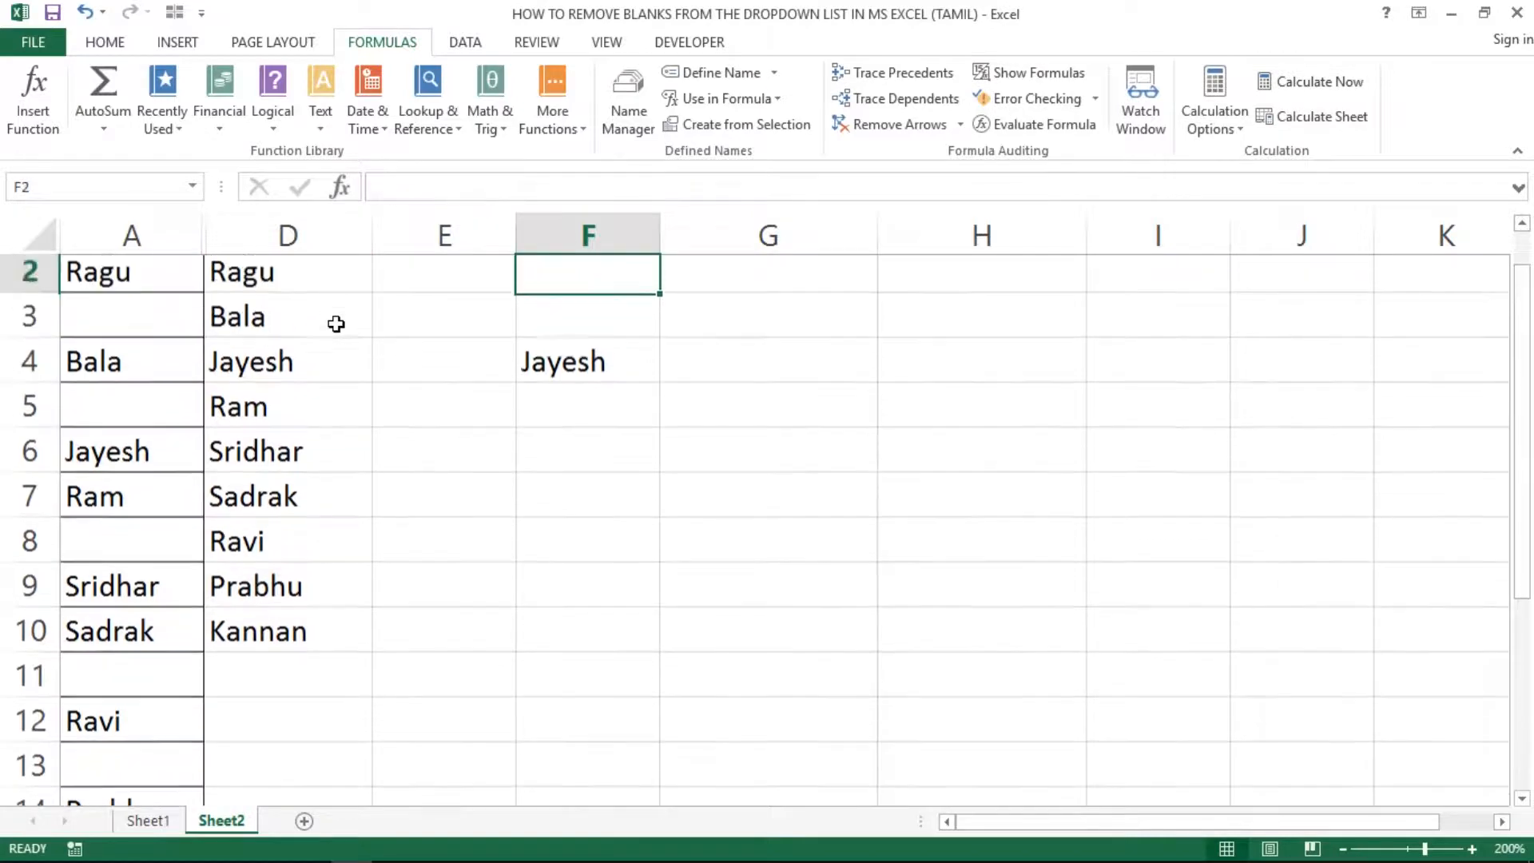
Step: Open the F4 formula for editing and copy its entire text
{"action": "key", "text": "Up"}
{"action": "key", "text": "Down"}
{"action": "key", "text": "Down"}
{"action": "key", "text": "Down"}
{"action": "key", "text": "F2"}
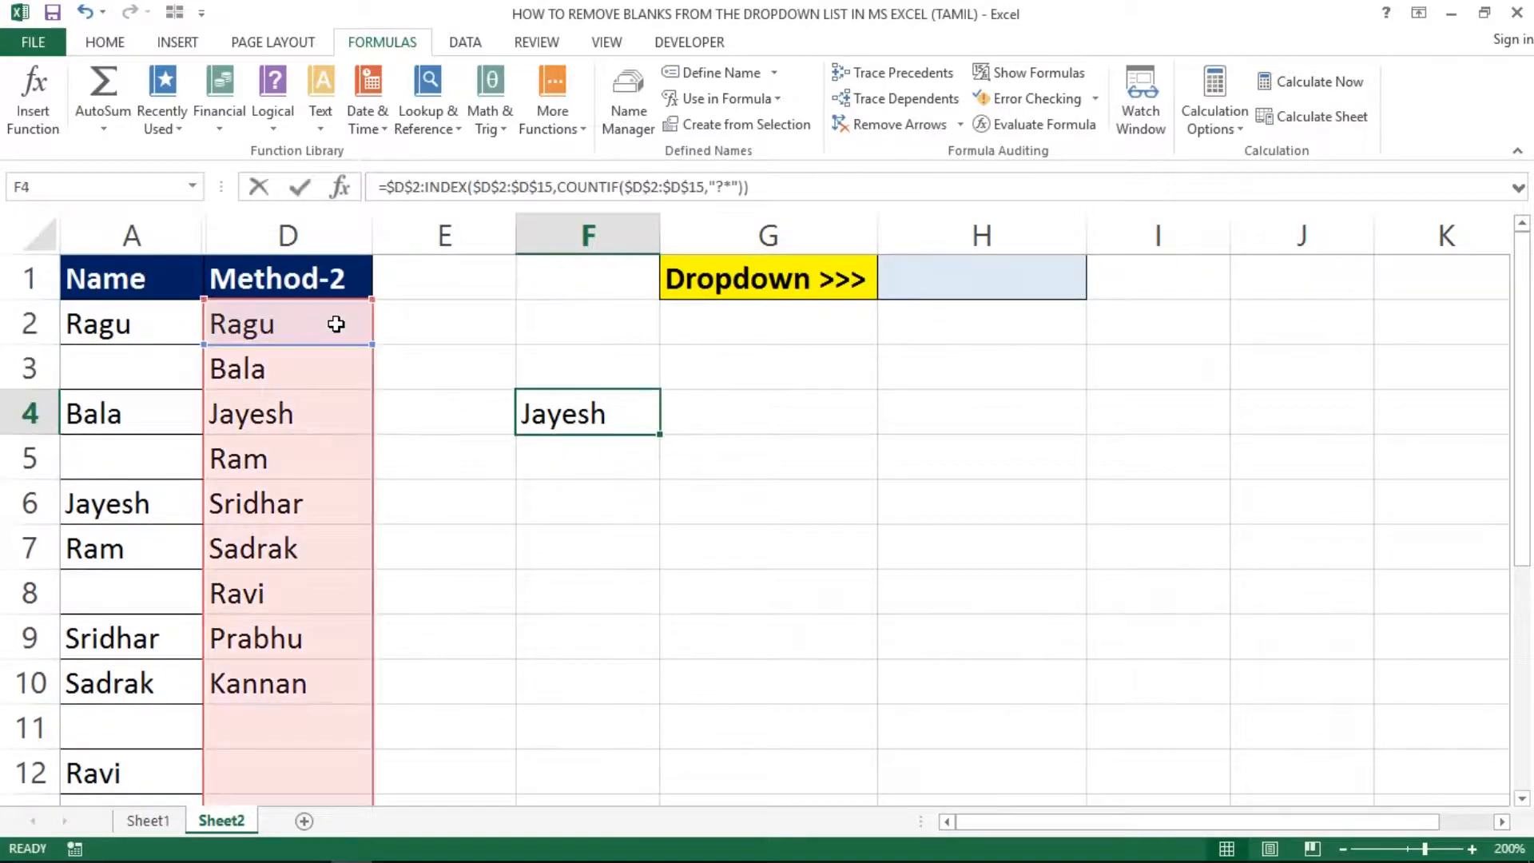
{"action": "key", "text": "shift+Left"}
{"action": "key", "text": "shift+Left"}
{"action": "key", "text": "shift+Left"}
{"action": "key", "text": "shift+Left"}
{"action": "key", "text": "shift+Left"}
{"action": "key", "text": "shift+Left"}
{"action": "key", "text": "shift+Left"}
{"action": "key", "text": "shift+Left"}
{"action": "key", "text": "shift+Left"}
{"action": "key", "text": "shift+Left"}
{"action": "key", "text": "shift+Left"}
{"action": "key", "text": "shift+Left"}
{"action": "key", "text": "shift+Home"}
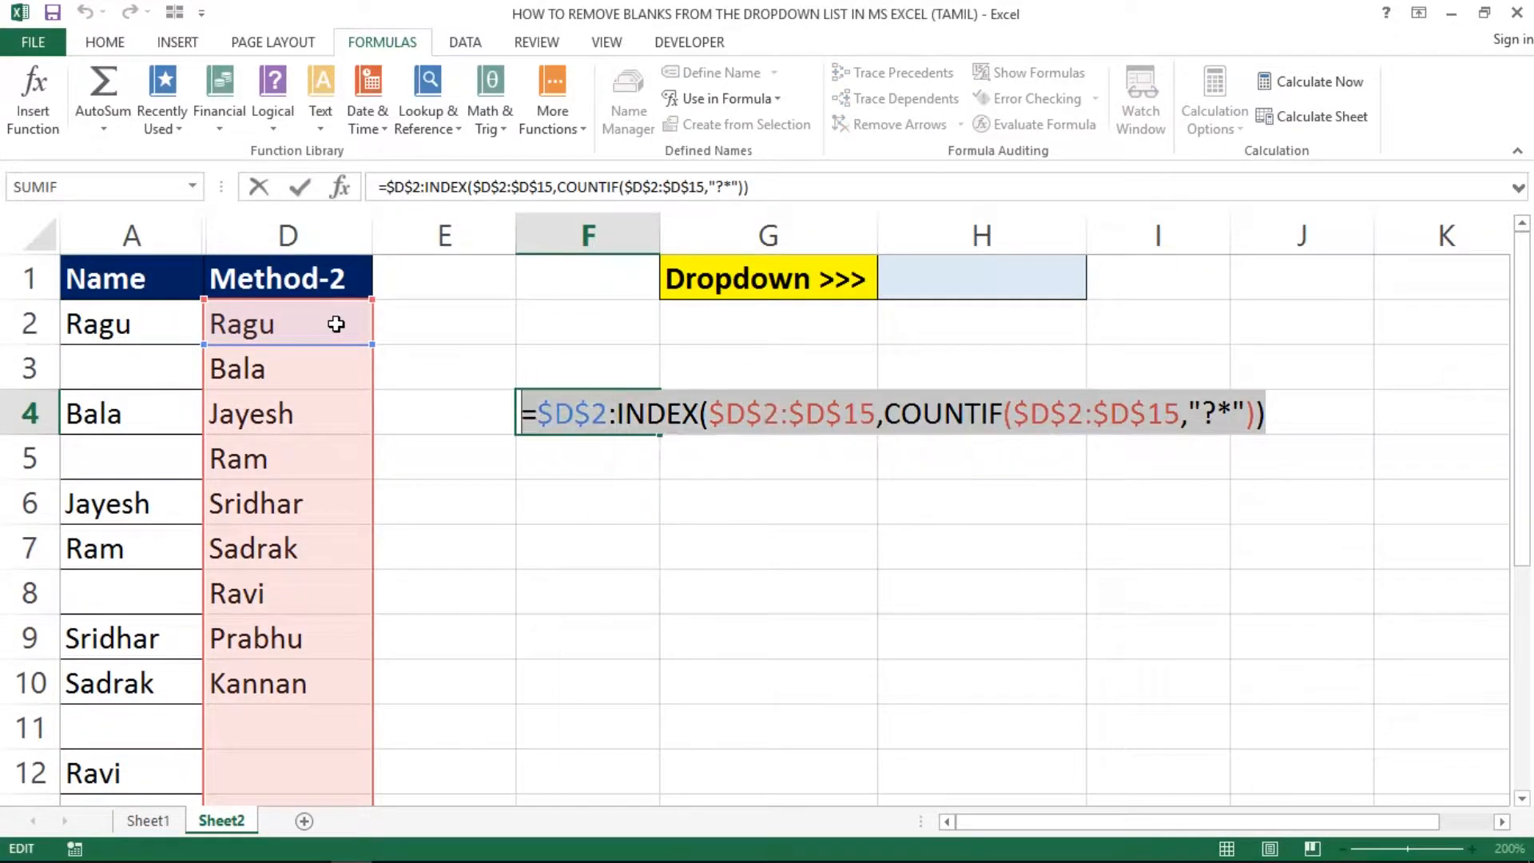
{"action": "key", "text": "Left"}
{"action": "key", "text": "Escape"}
{"action": "key", "text": "Left"}
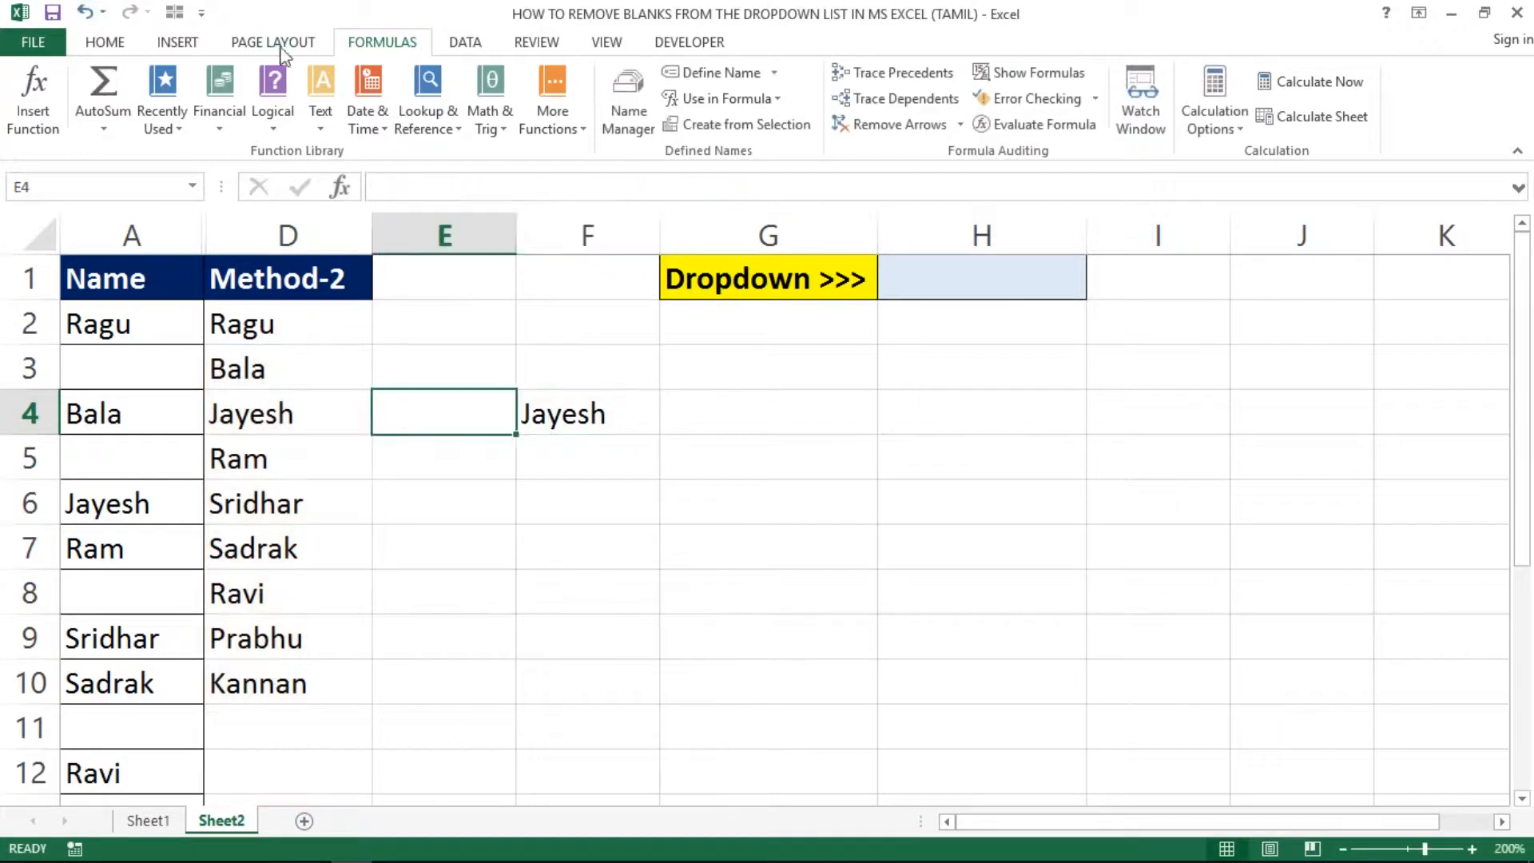
Step: Try to define a workbook-scope name NameList2, clearing its default cell reference
{"action": "left_click", "coordinate": [478, 44]}
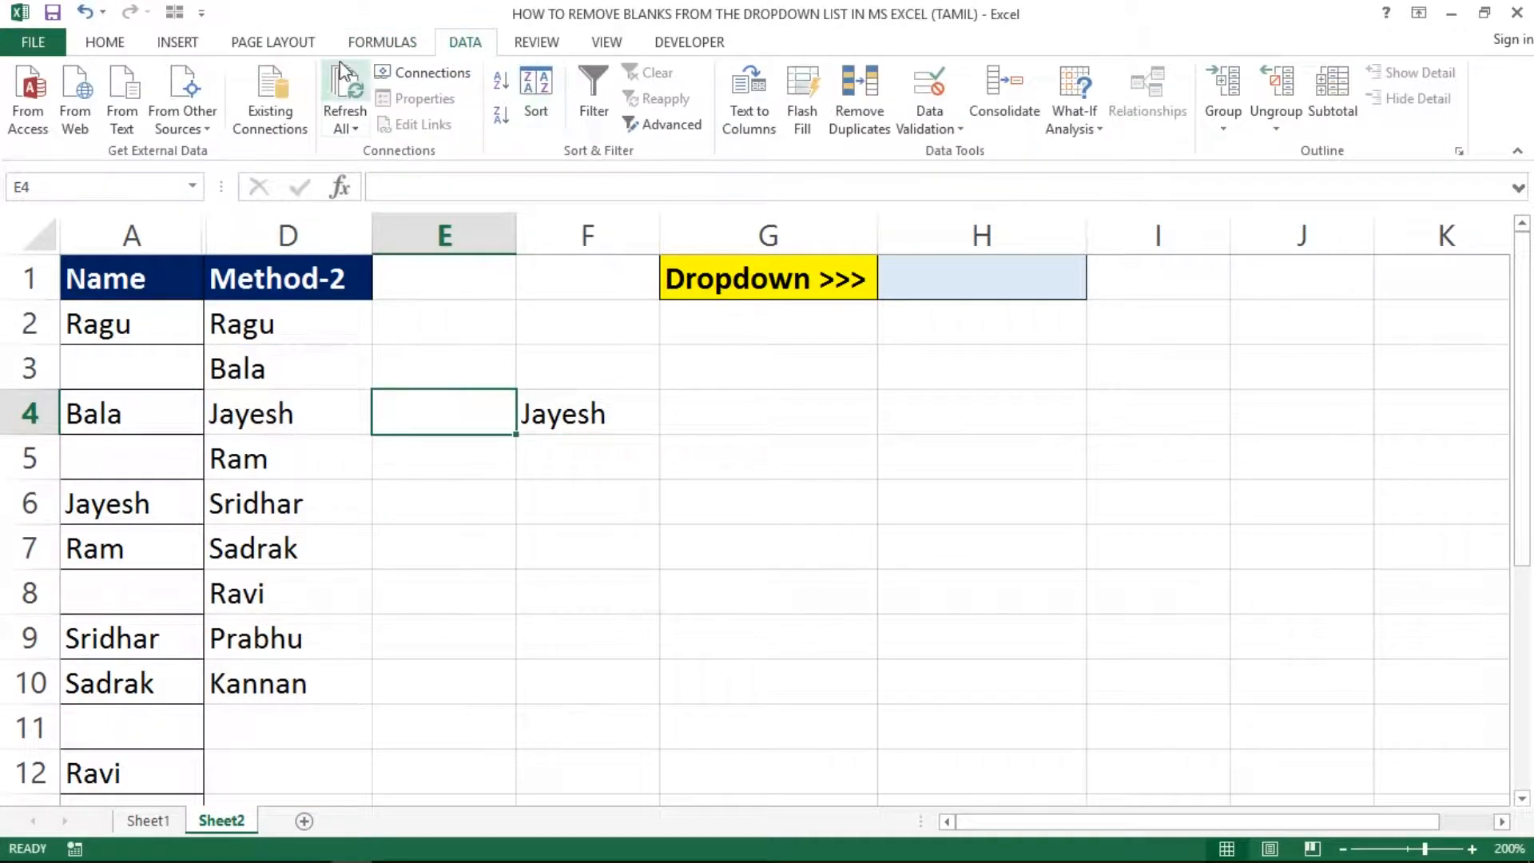
{"action": "left_click", "coordinate": [274, 42]}
{"action": "left_click", "coordinate": [367, 41]}
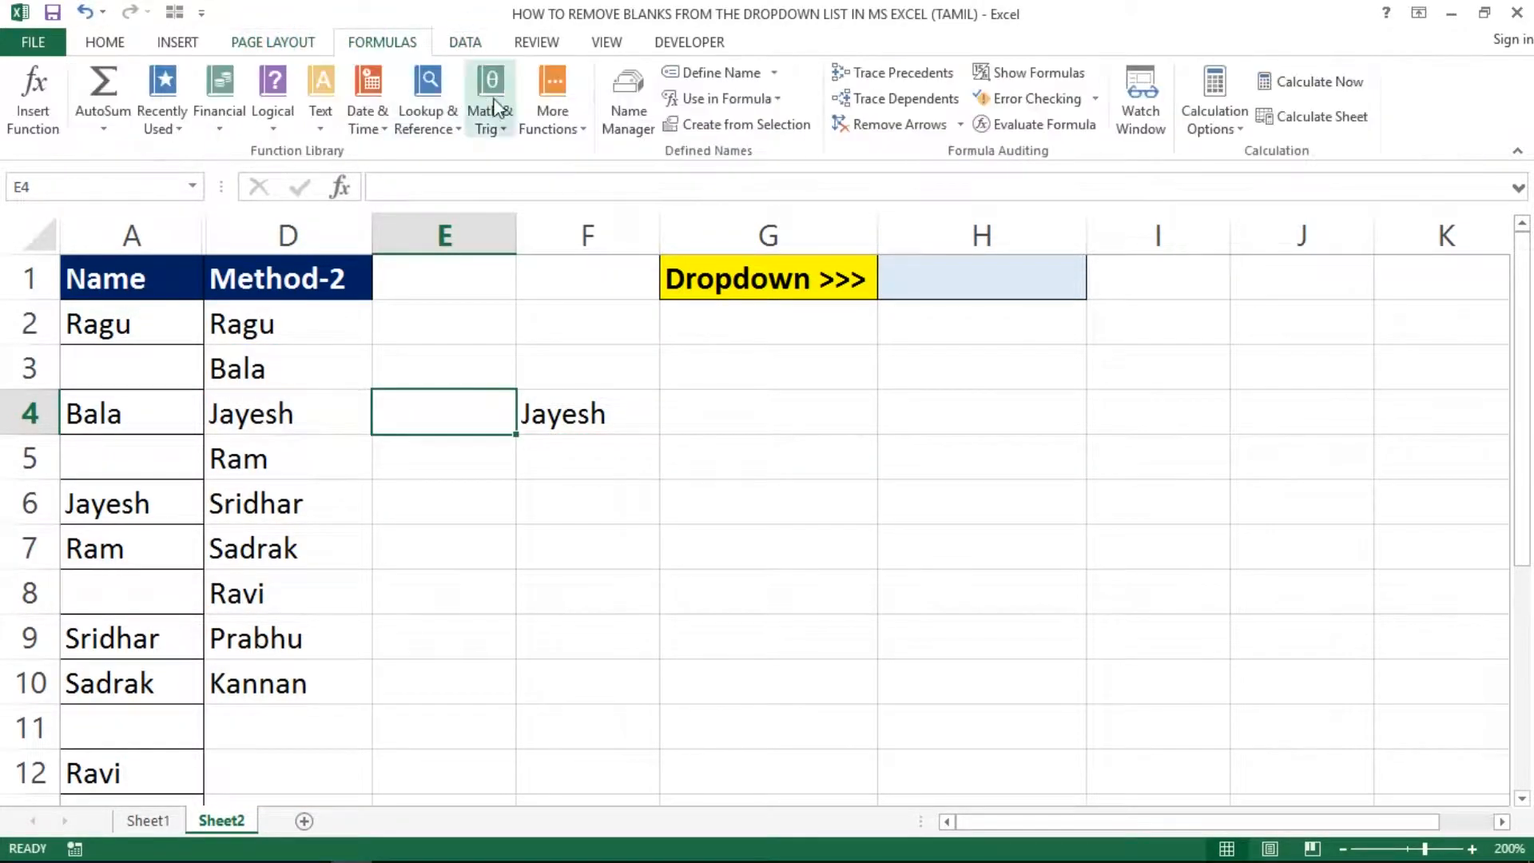
{"action": "left_click", "coordinate": [622, 133]}
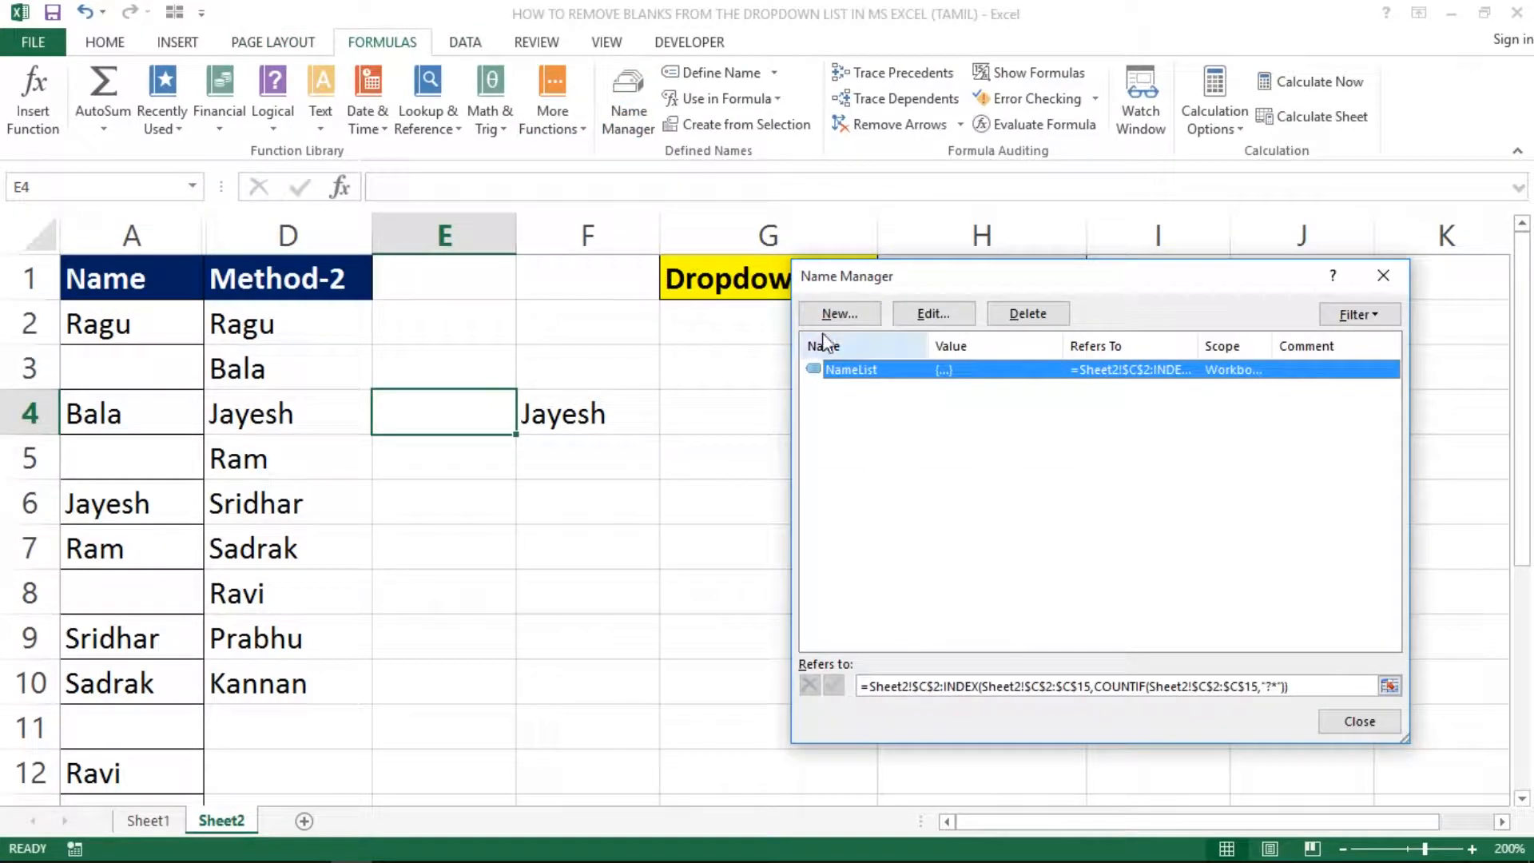
{"action": "left_click", "coordinate": [842, 314]}
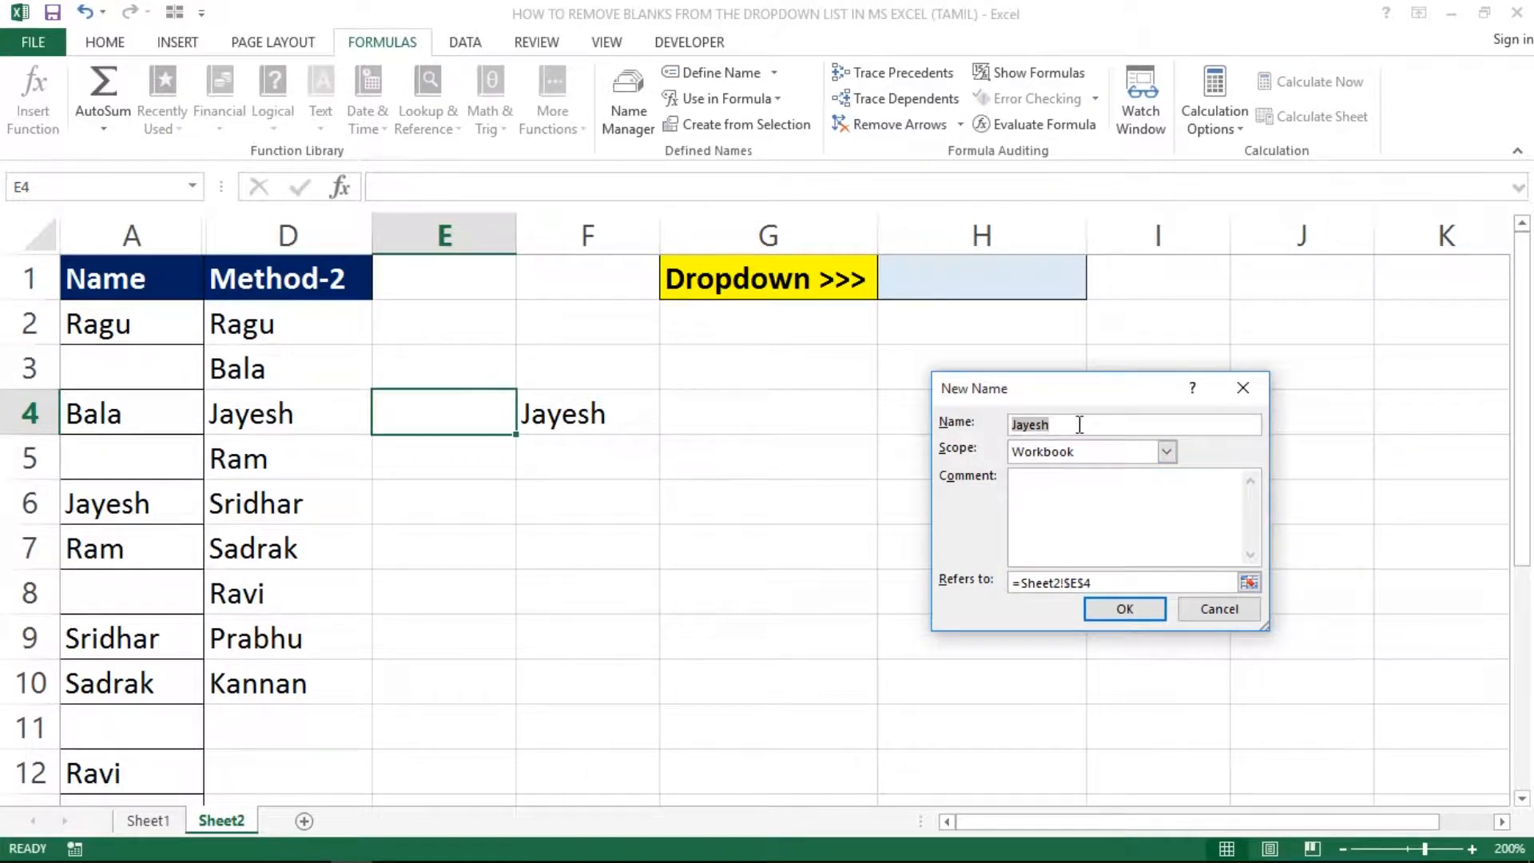
{"action": "type", "text": "NameList2"}
{"action": "left_click", "coordinate": [1142, 583]}
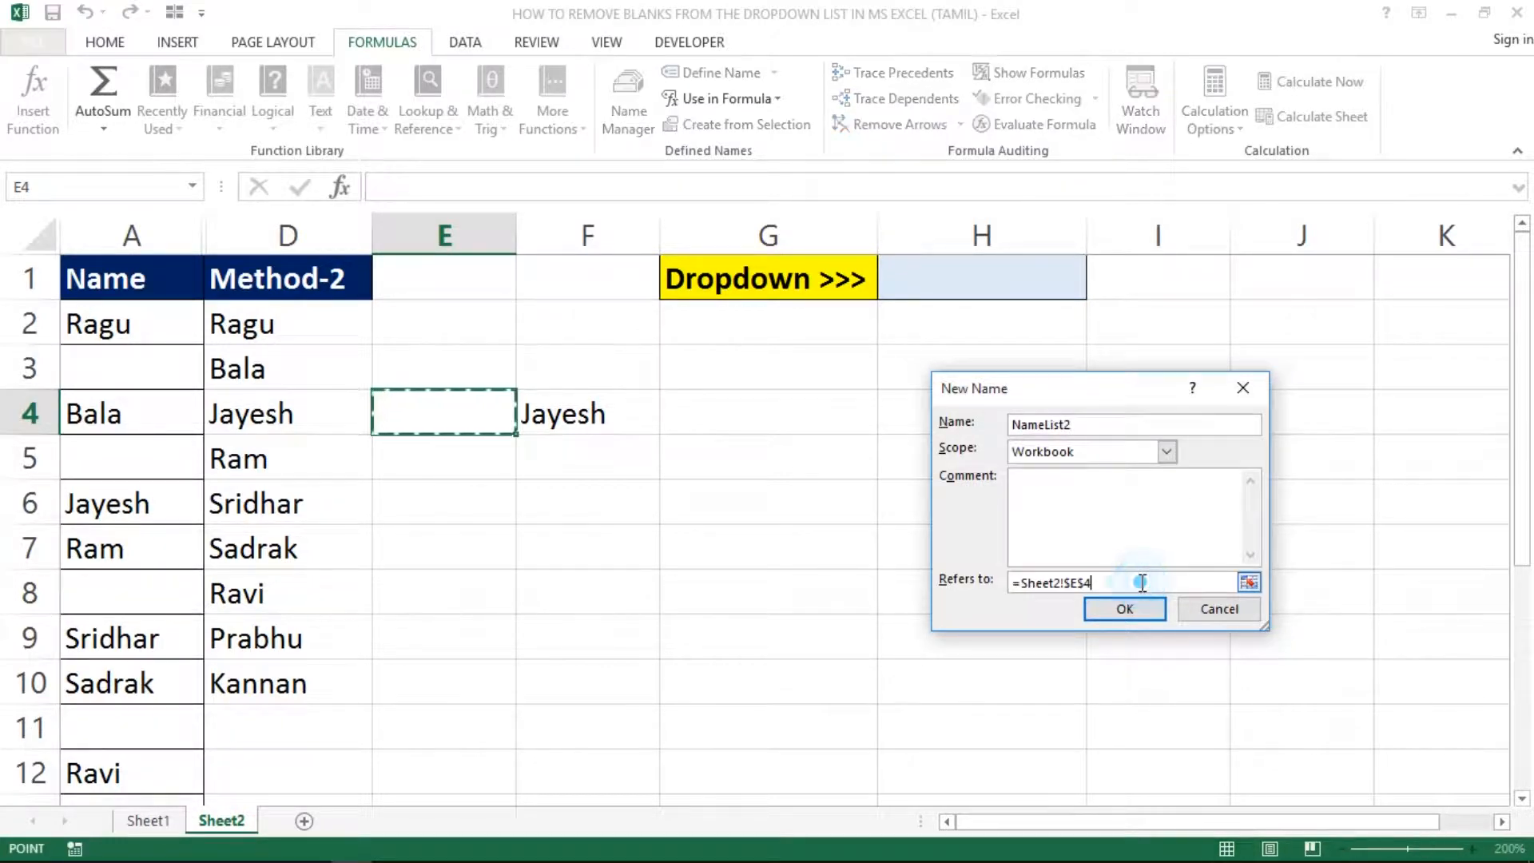
{"action": "key", "text": "BackSpace"}
{"action": "key", "text": "BackSpace"}
{"action": "key", "text": "BackSpace"}
{"action": "key", "text": "BackSpace"}
{"action": "key", "text": "BackSpace"}
{"action": "key", "text": "BackSpace"}
{"action": "key", "text": "BackSpace"}
{"action": "key", "text": "BackSpace"}
{"action": "key", "text": "BackSpace"}
{"action": "key", "text": "BackSpace"}
{"action": "key", "text": "BackSpace"}
{"action": "key", "text": "BackSpace"}
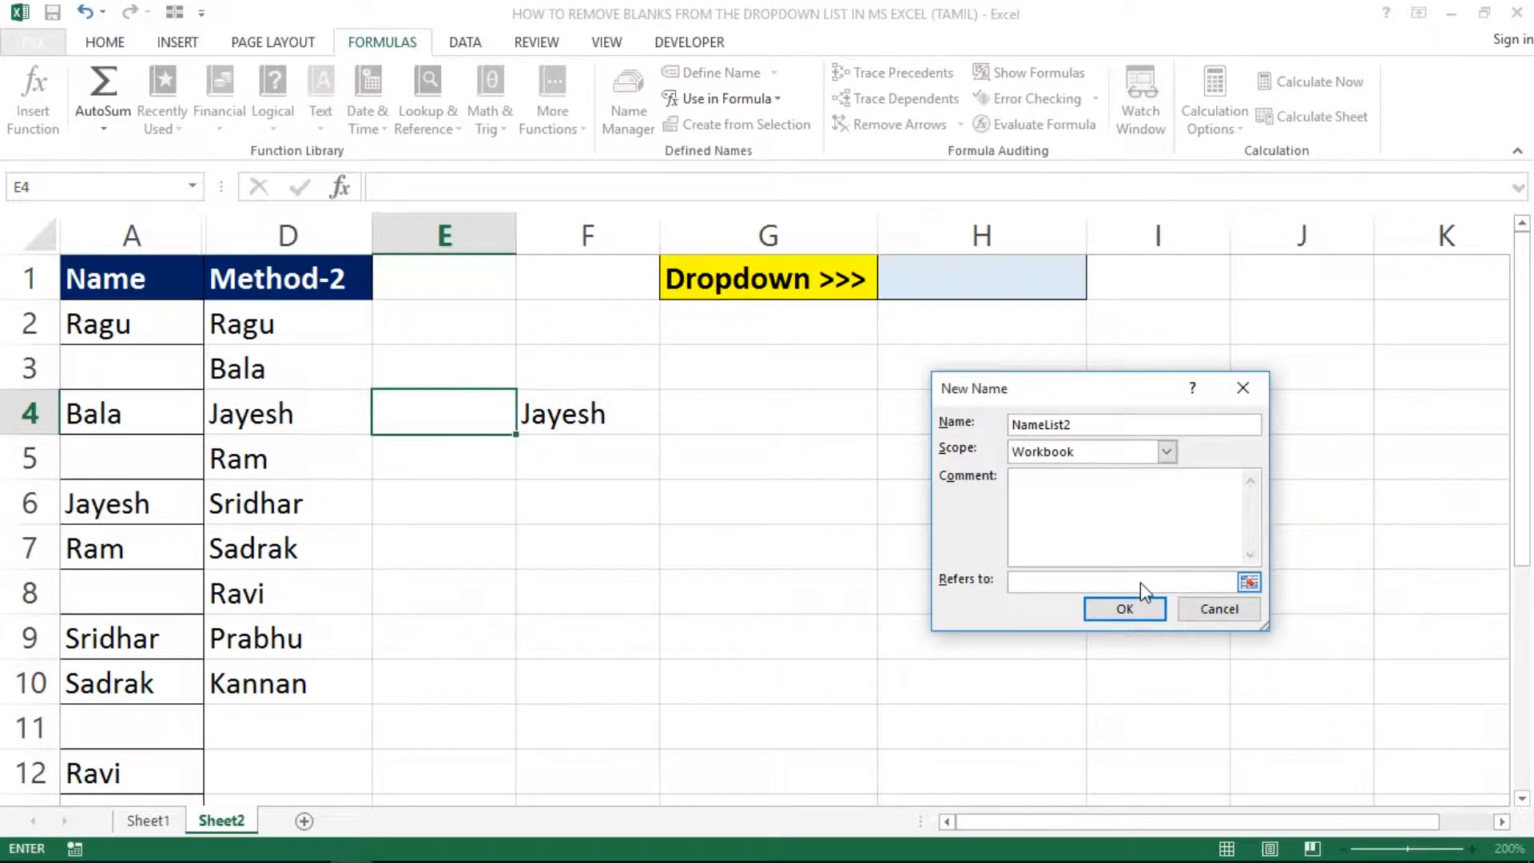
{"action": "left_click", "coordinate": [1142, 610]}
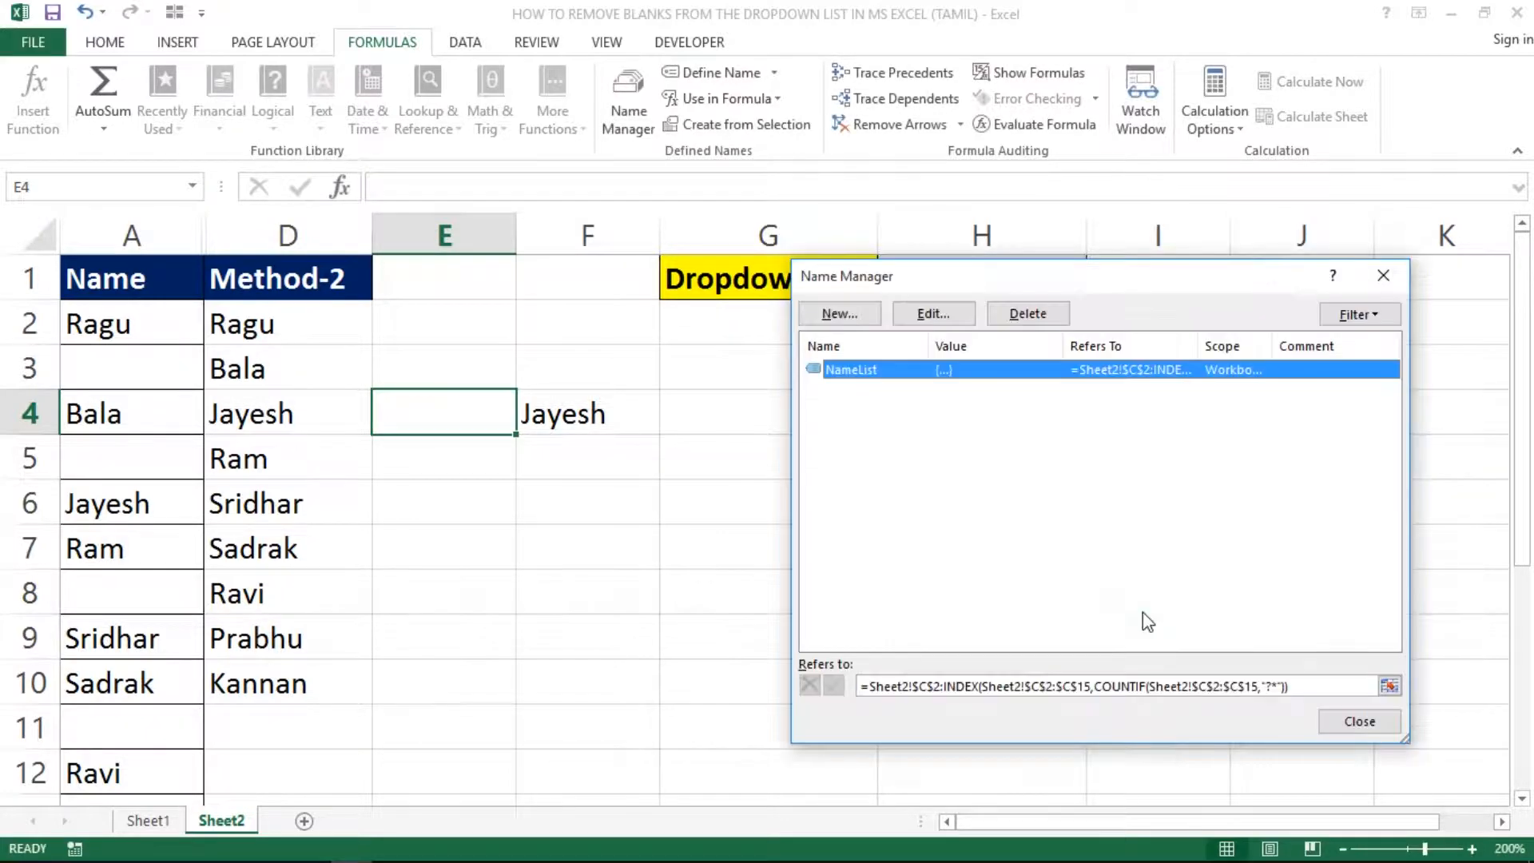
{"action": "left_click", "coordinate": [1350, 720]}
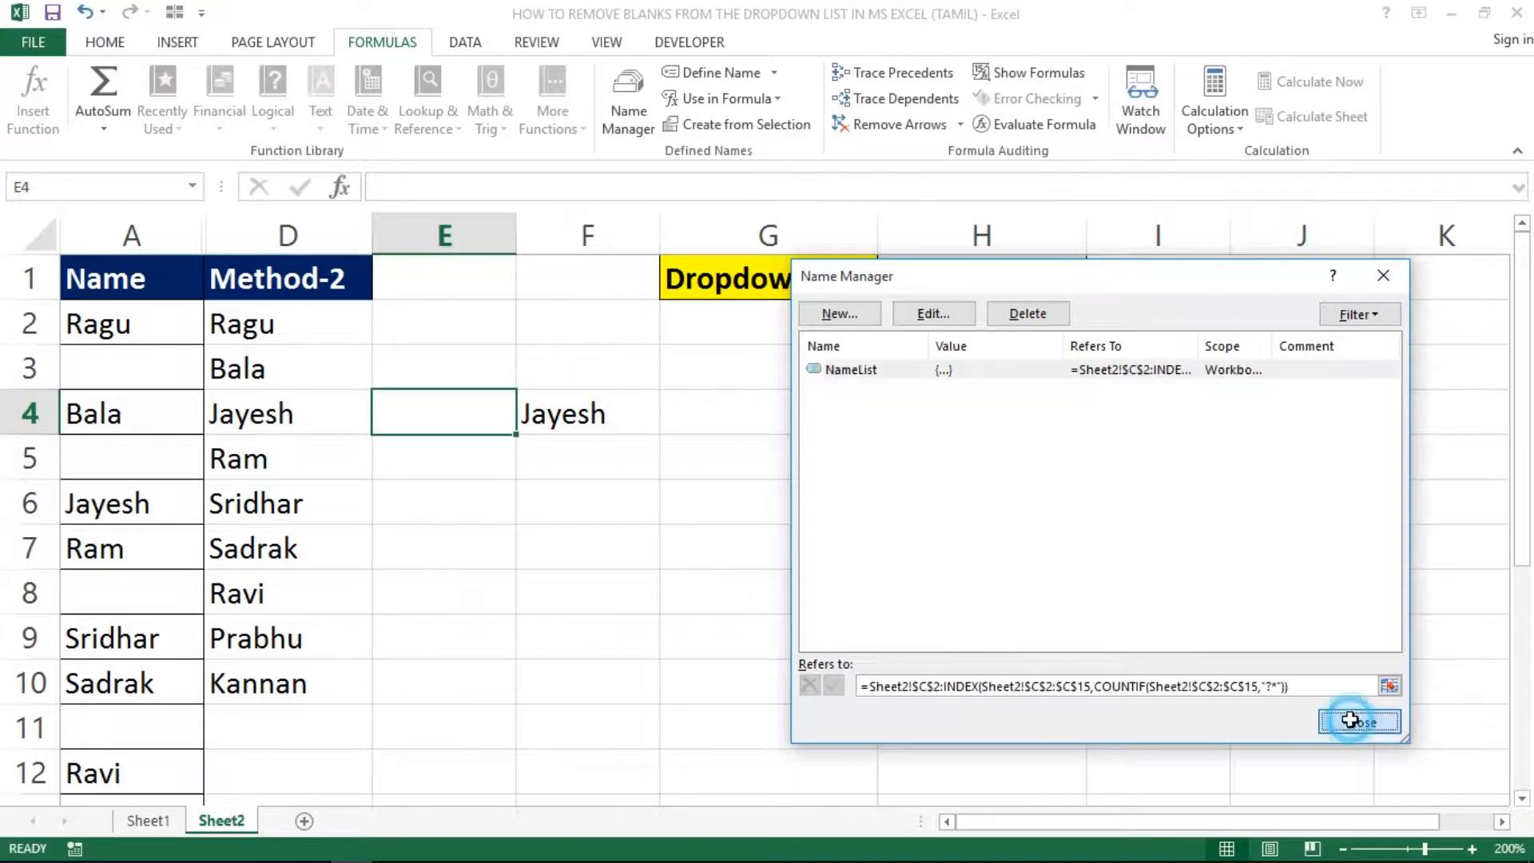
Step: Copy the complete INDEX/COUNTIF formula text from F4 and leave the cell
{"action": "left_click", "coordinate": [559, 407]}
{"action": "double_click", "coordinate": [563, 413]}
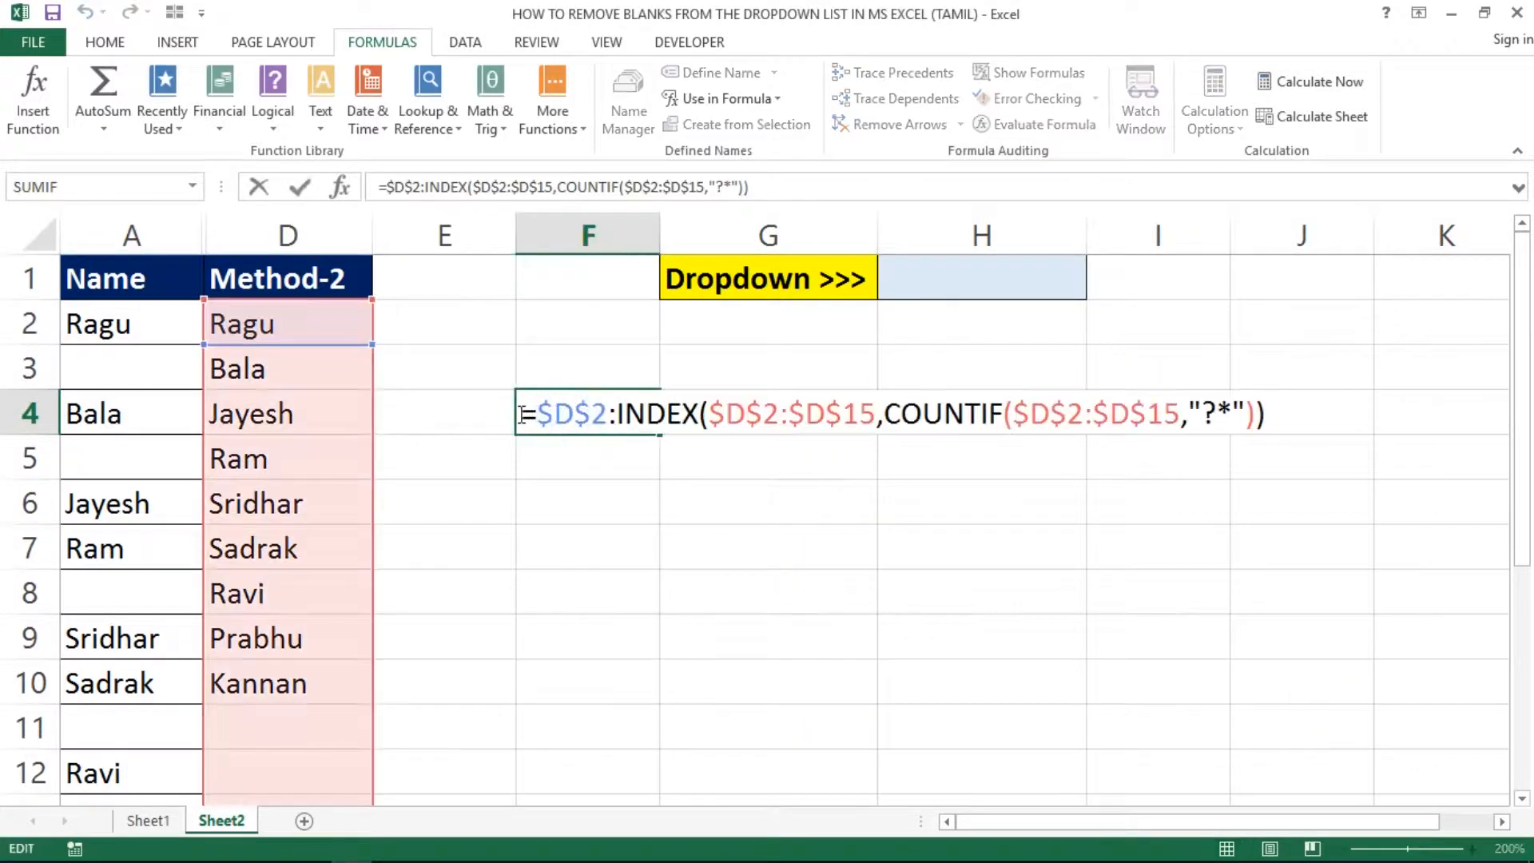
{"action": "left_click_drag", "start_coordinate": [520, 412], "coordinate": [1348, 429]}
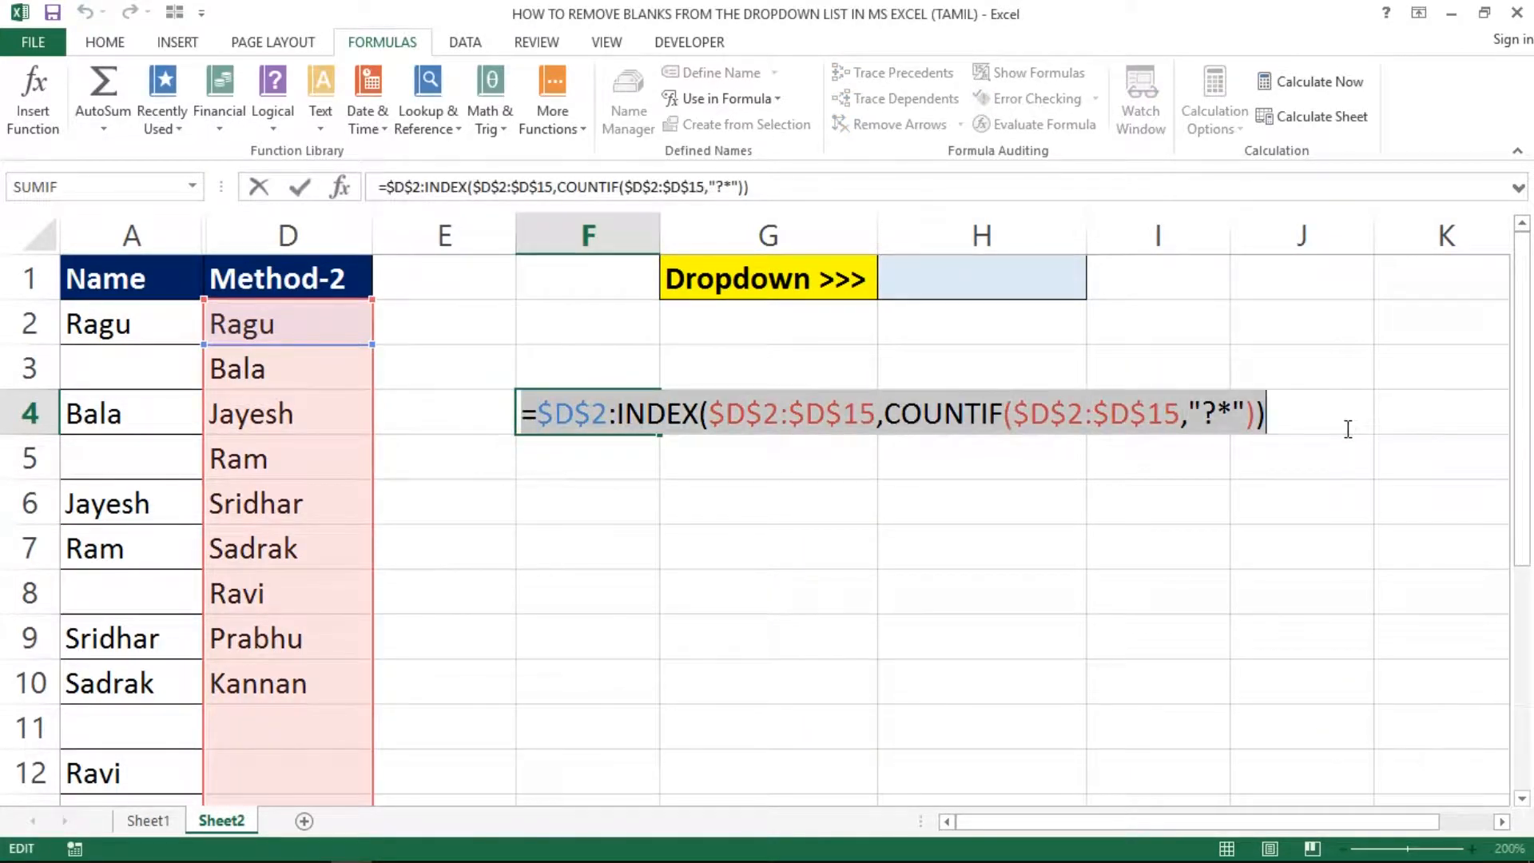
{"action": "key", "text": "Return"}
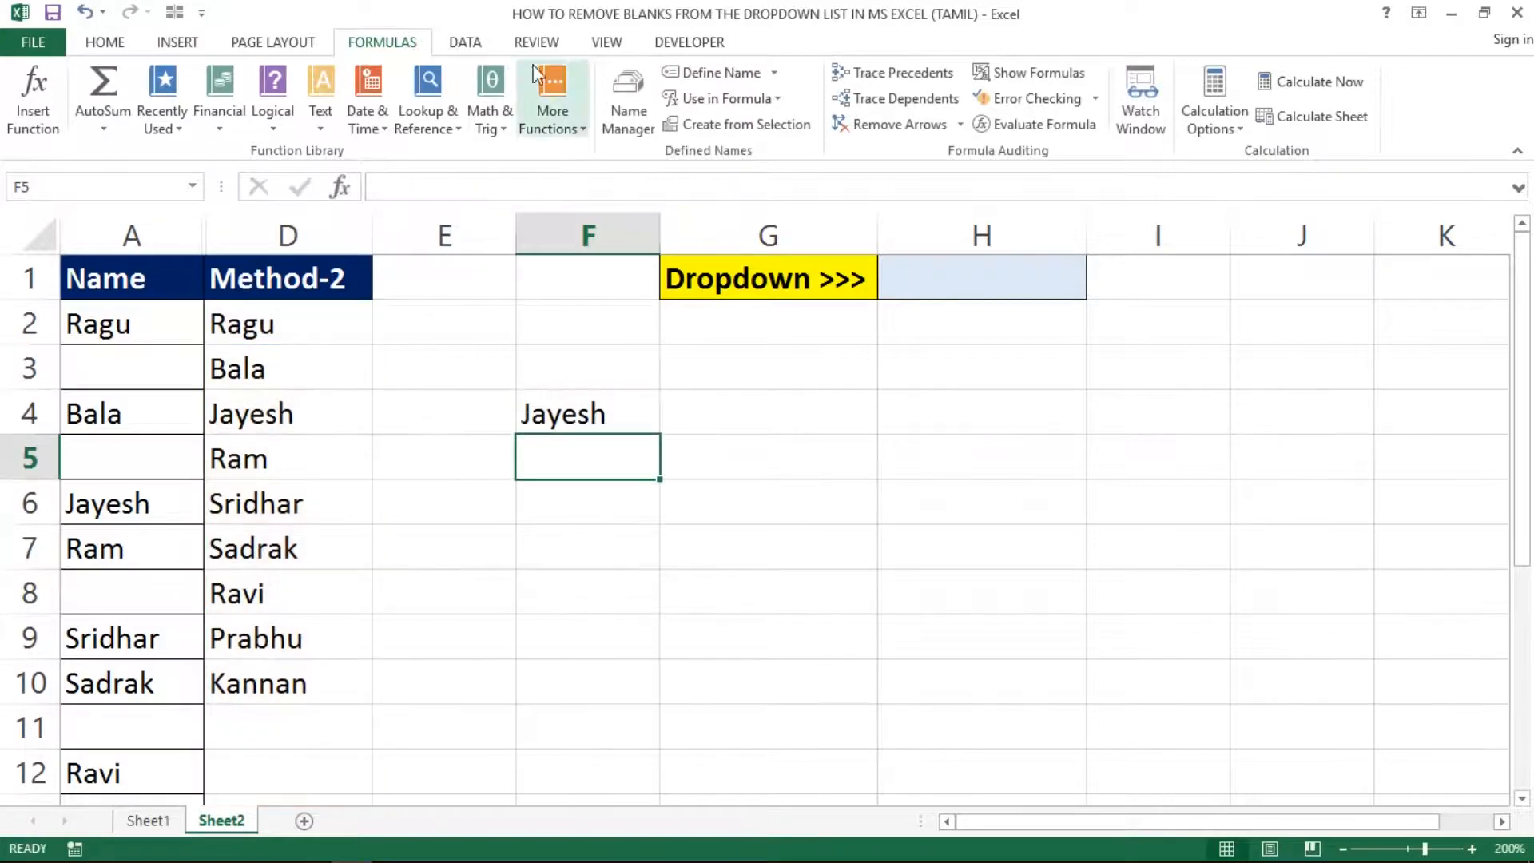
Step: Define a workbook-scope name NameList2 that refers to the copied INDEX/COUNTIF formula on column D, and close the name manager
{"action": "left_click", "coordinate": [636, 117]}
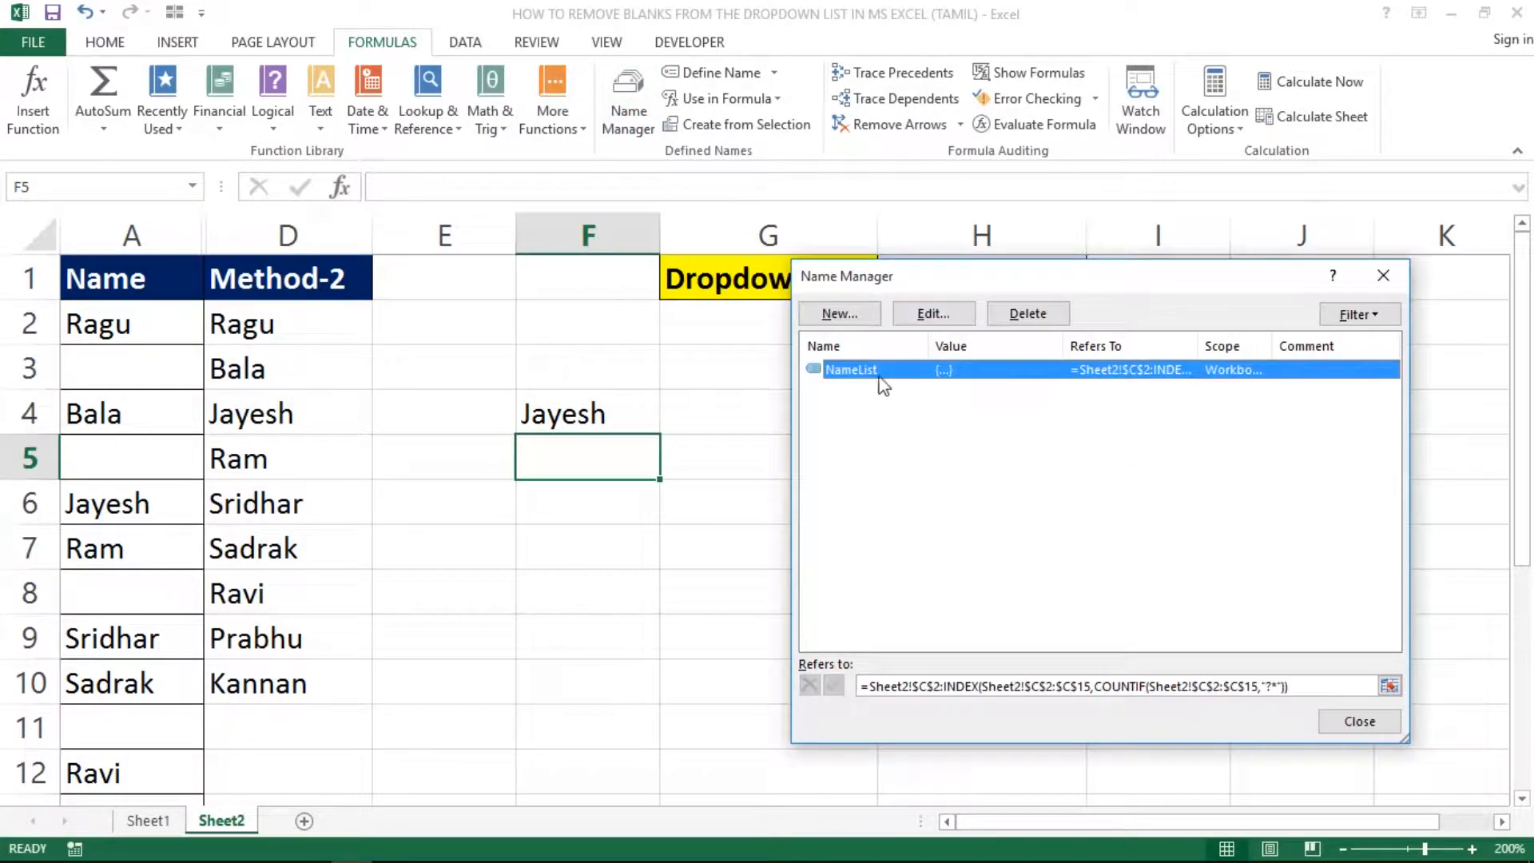
{"action": "left_click", "coordinate": [862, 315]}
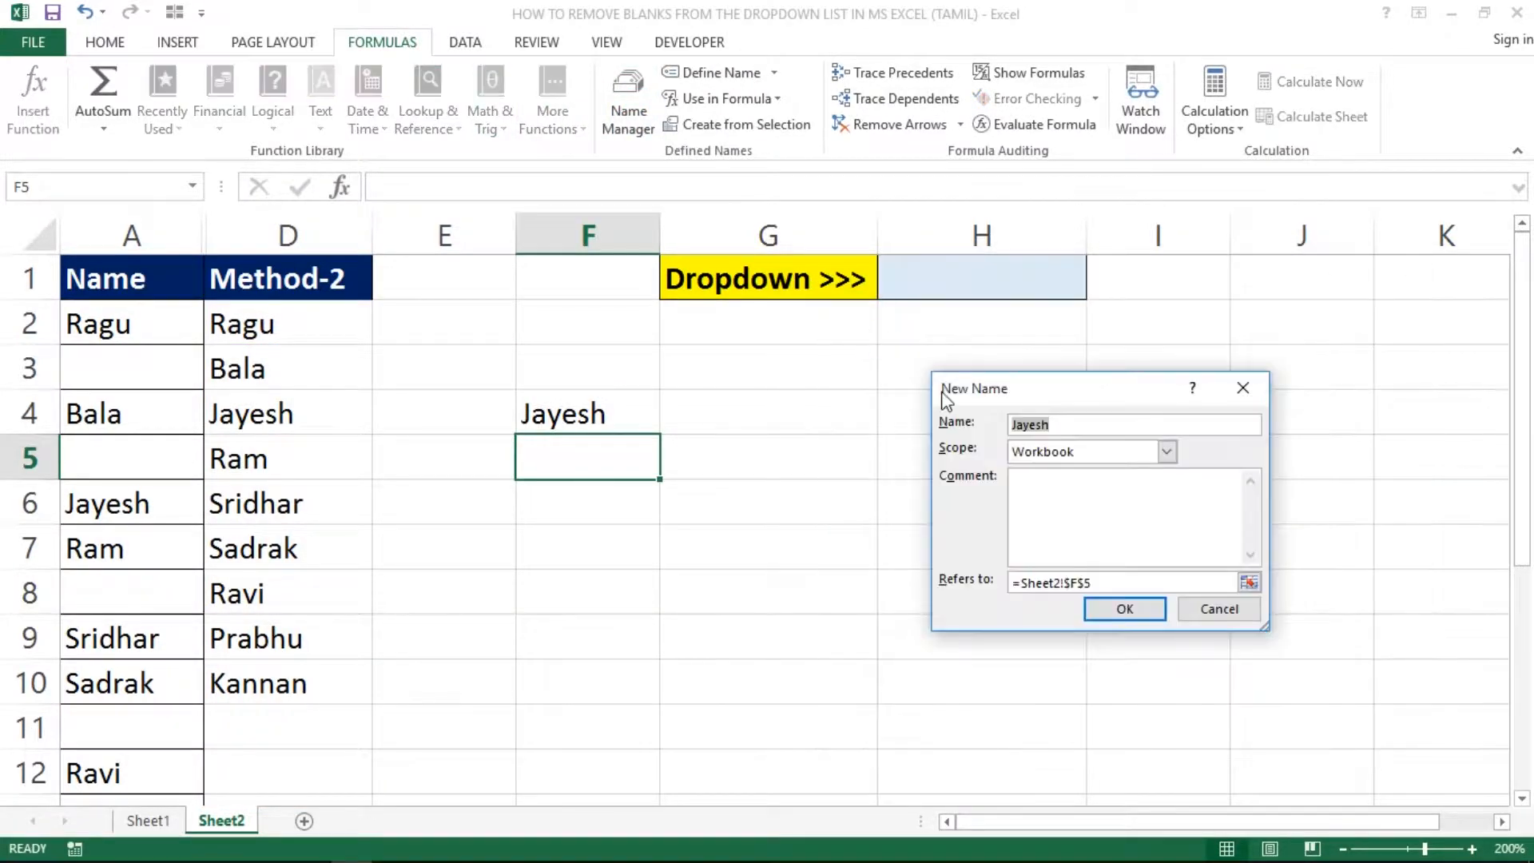
{"action": "type", "text": "NameList2"}
{"action": "left_click", "coordinate": [1100, 579]}
{"action": "key", "text": "BackSpace"}
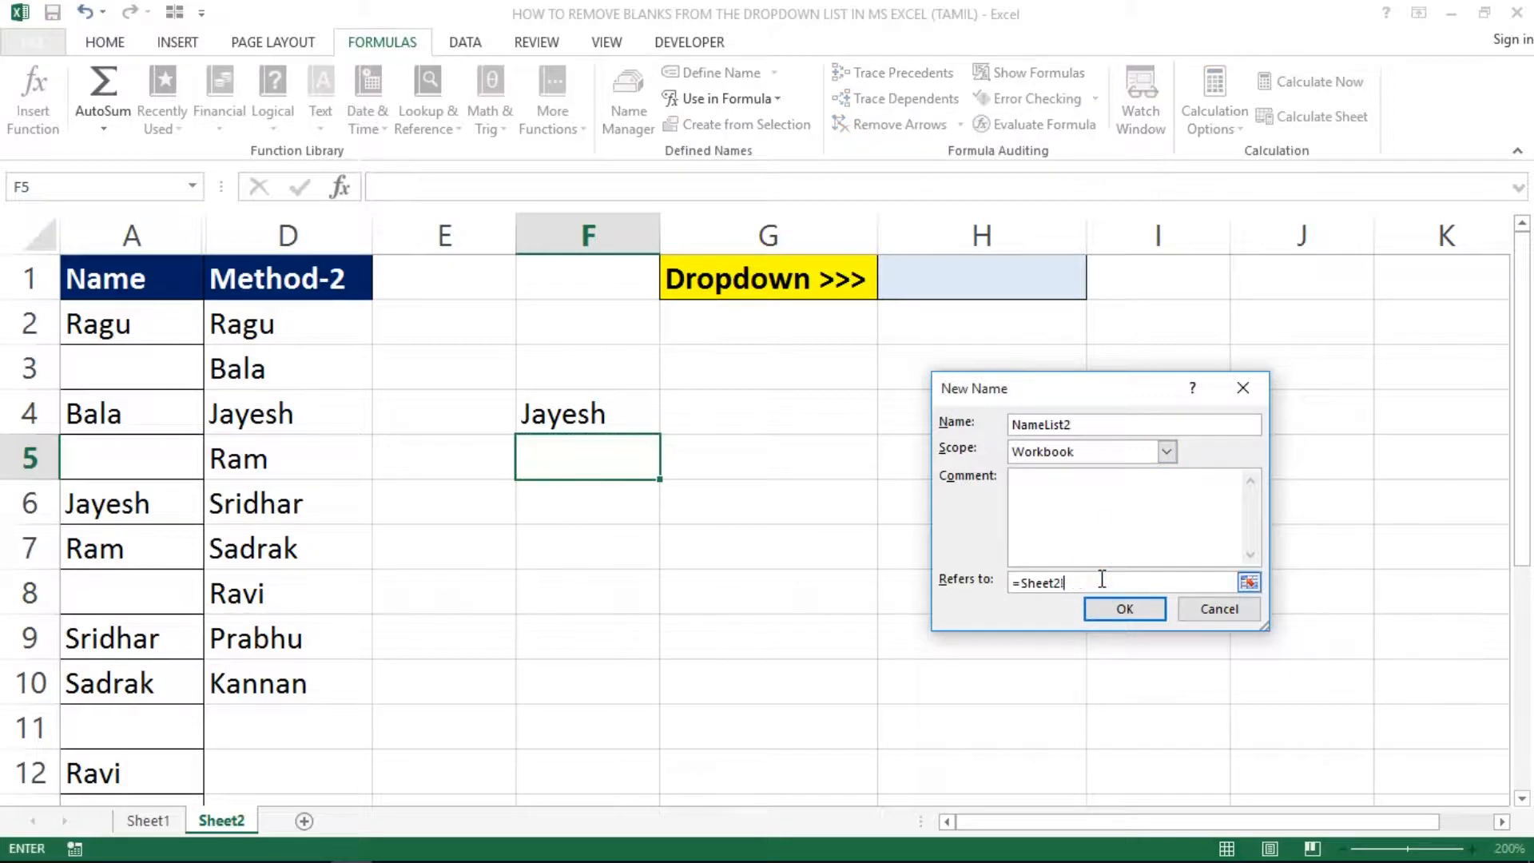
{"action": "key", "text": "BackSpace"}
{"action": "key", "text": "BackSpace"}
{"action": "key", "text": "BackSpace"}
{"action": "key", "text": "BackSpace"}
{"action": "key", "text": "BackSpace"}
{"action": "key", "text": "BackSpace"}
{"action": "key", "text": "BackSpace"}
{"action": "key", "text": "BackSpace"}
{"action": "key", "text": "ctrl+v"}
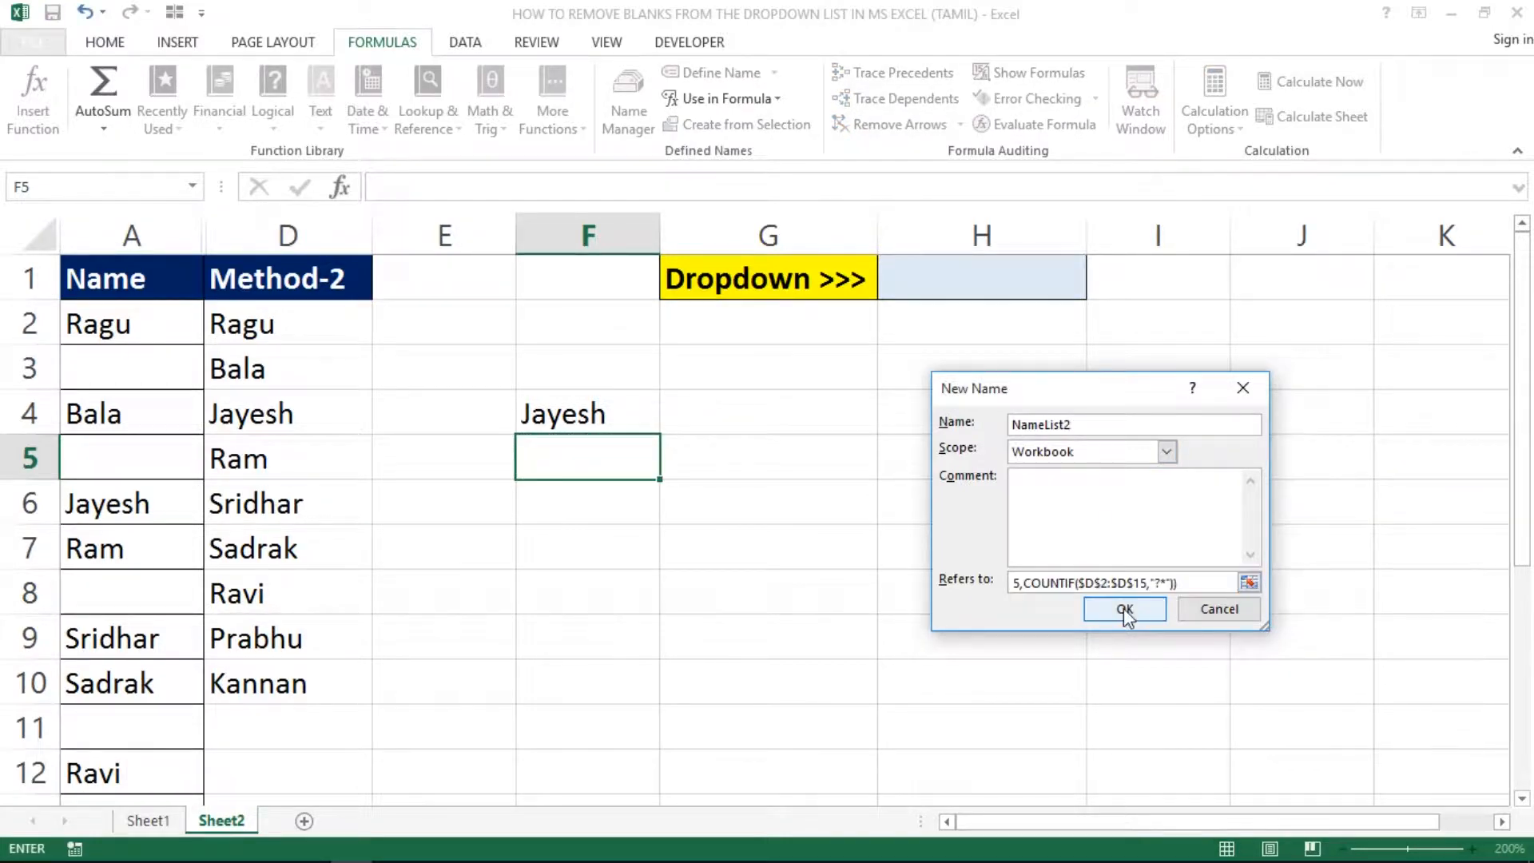
{"action": "left_click", "coordinate": [1123, 607]}
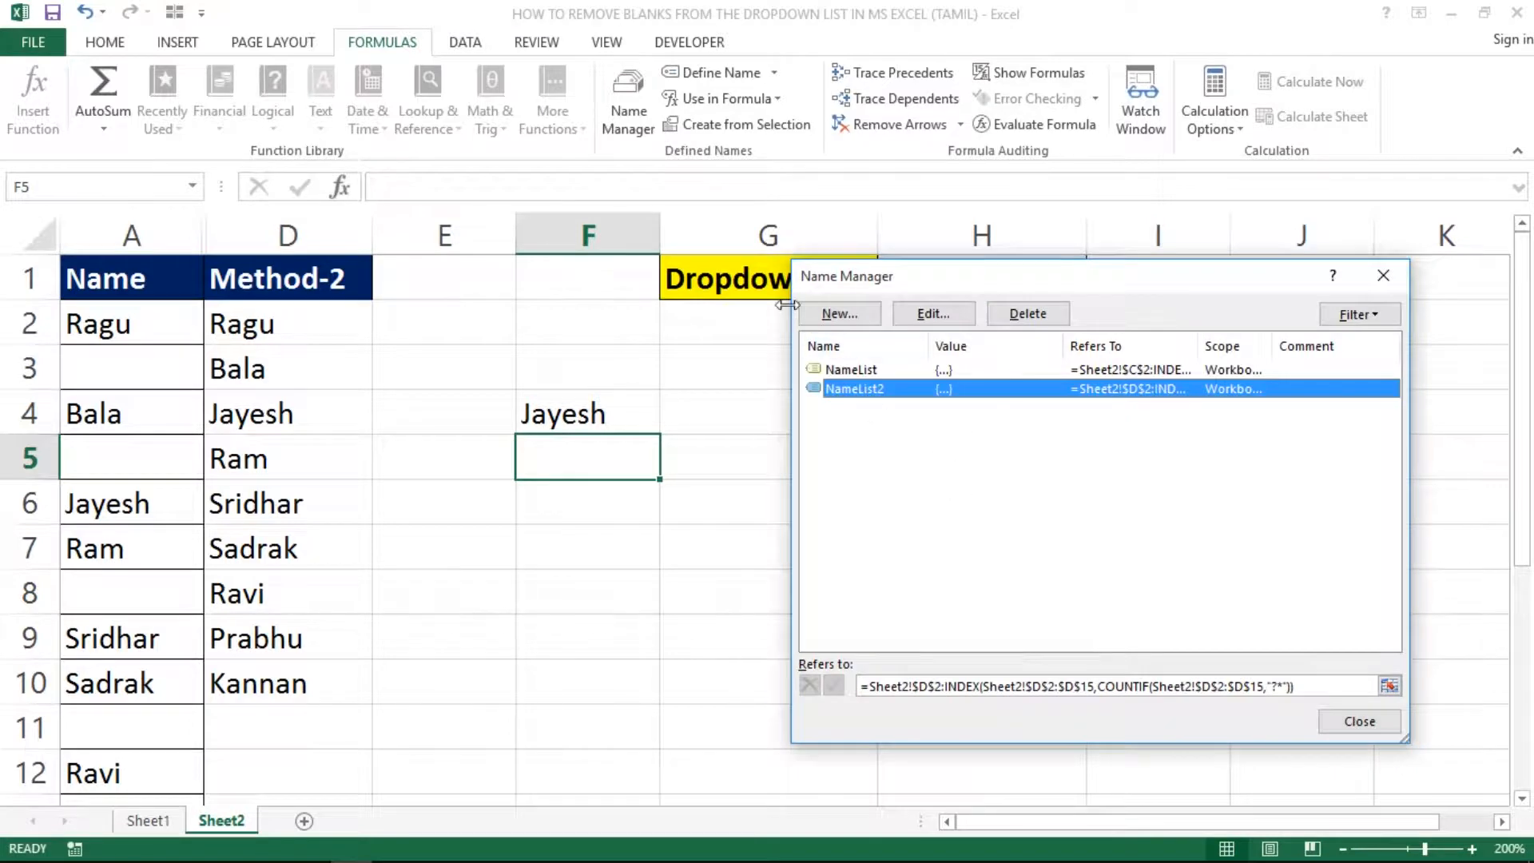
{"action": "left_click", "coordinate": [1359, 721]}
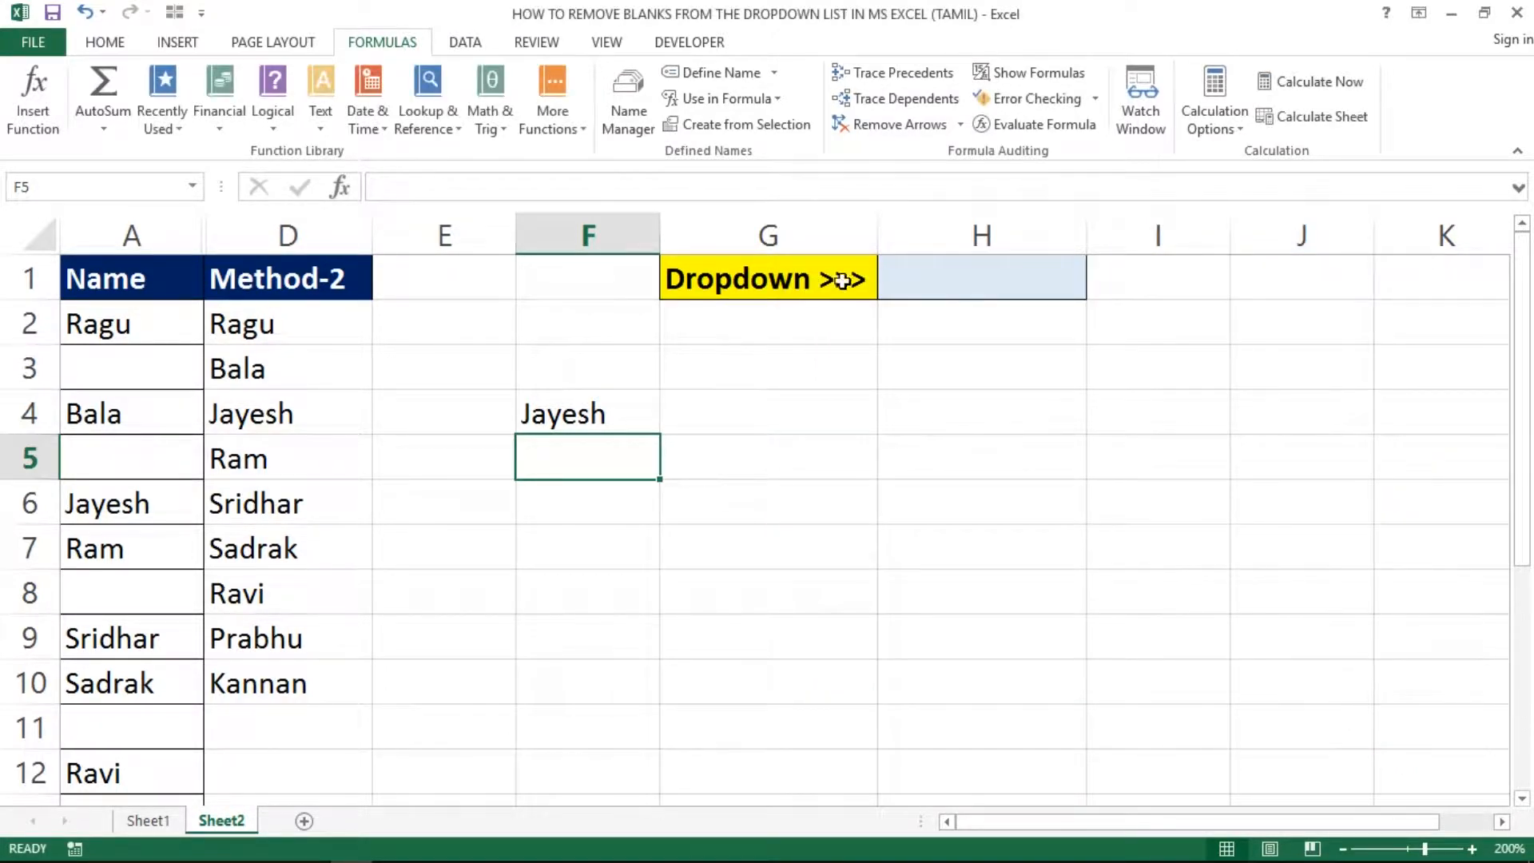
Step: Change the source of H1's dropdown list validation to =NameList2
{"action": "left_click", "coordinate": [977, 279]}
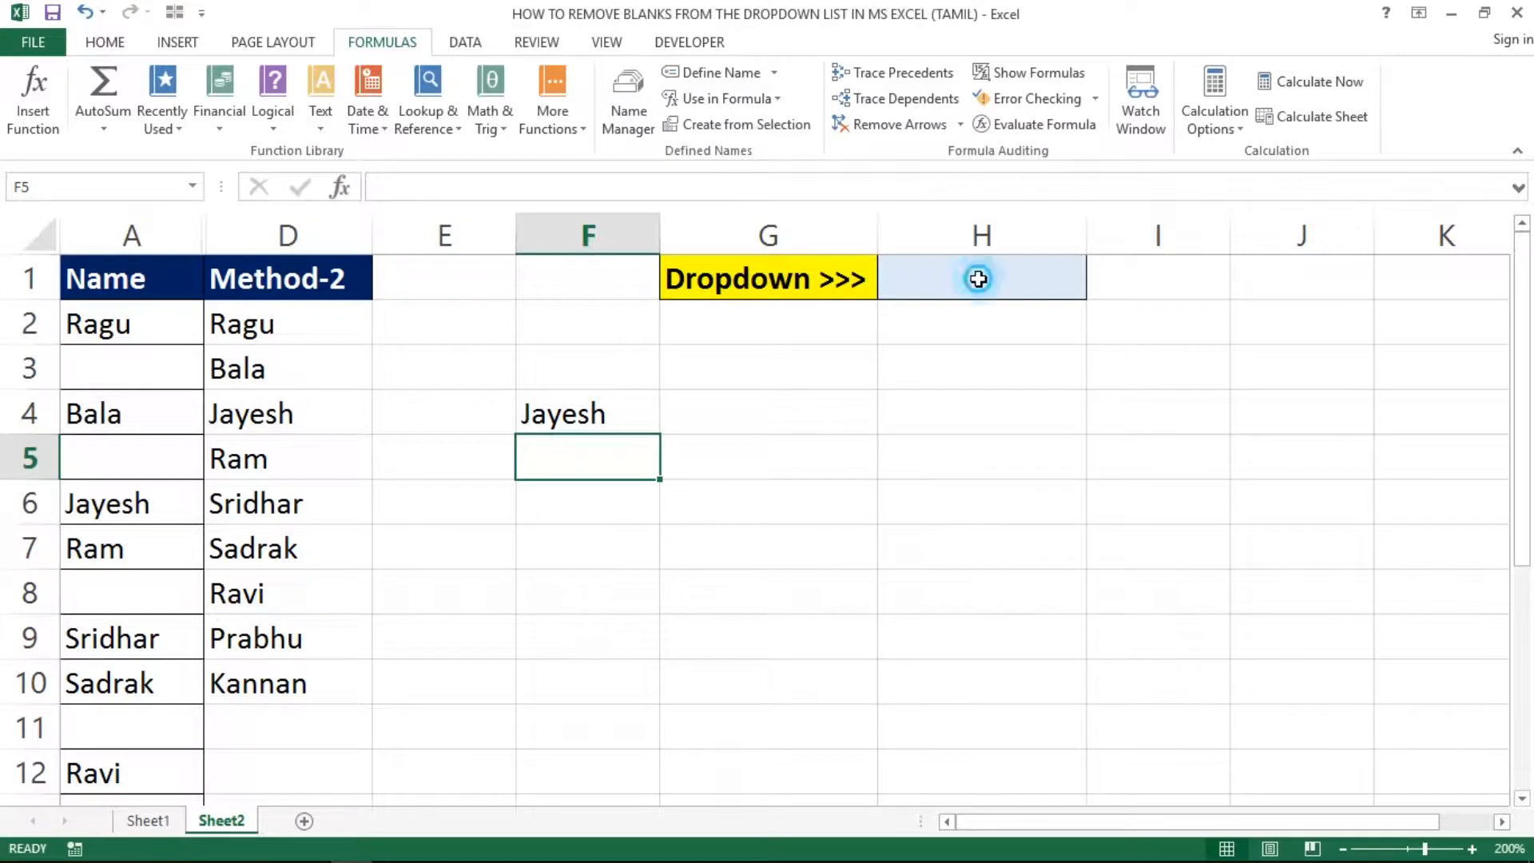
{"action": "left_click", "coordinate": [472, 44]}
{"action": "left_click", "coordinate": [931, 121]}
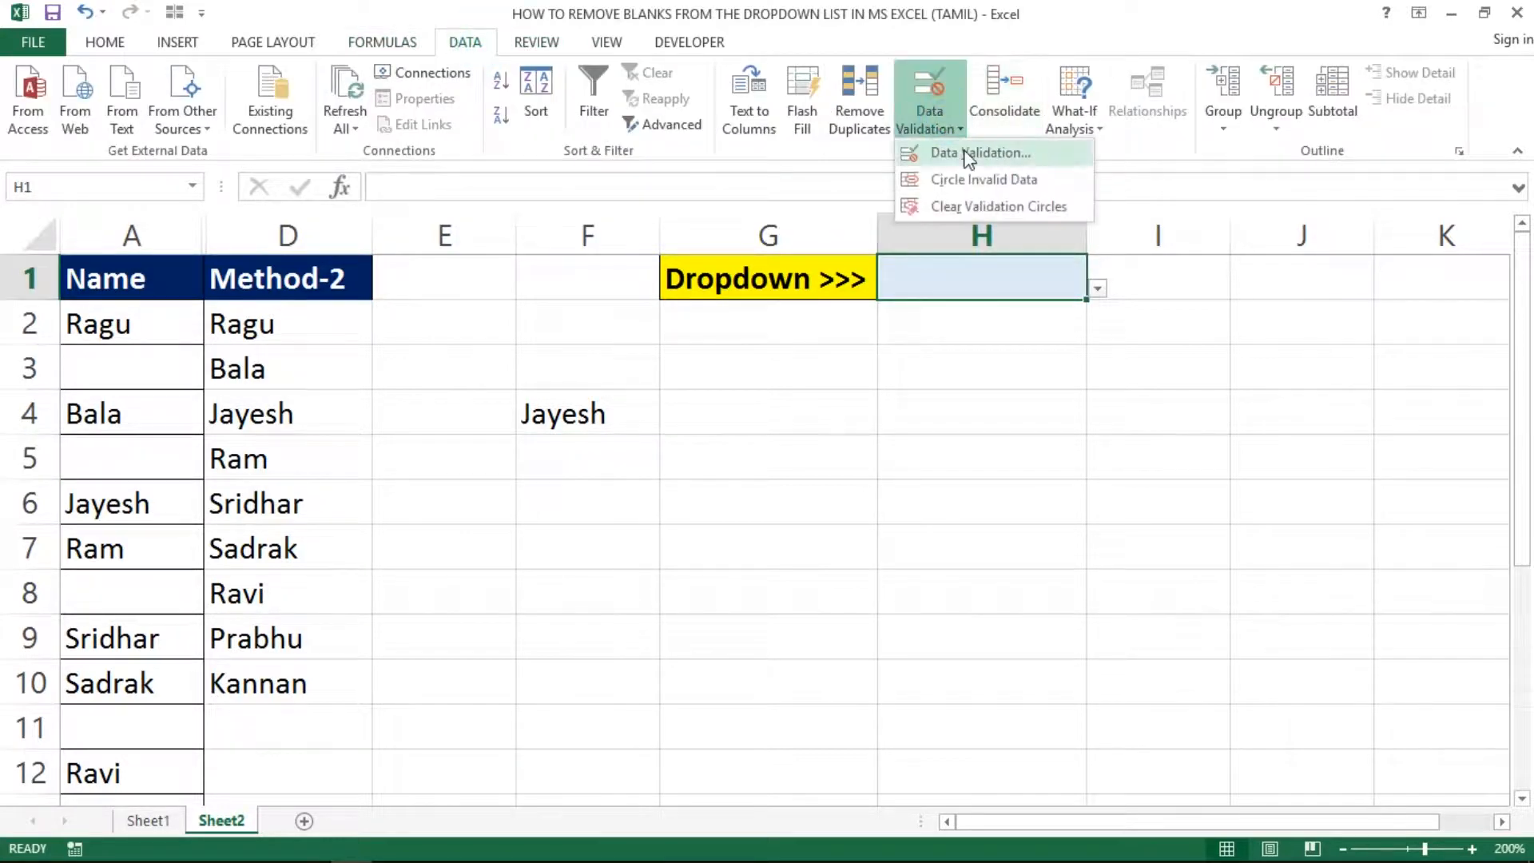
{"action": "left_click", "coordinate": [966, 154]}
{"action": "left_click", "coordinate": [989, 552]}
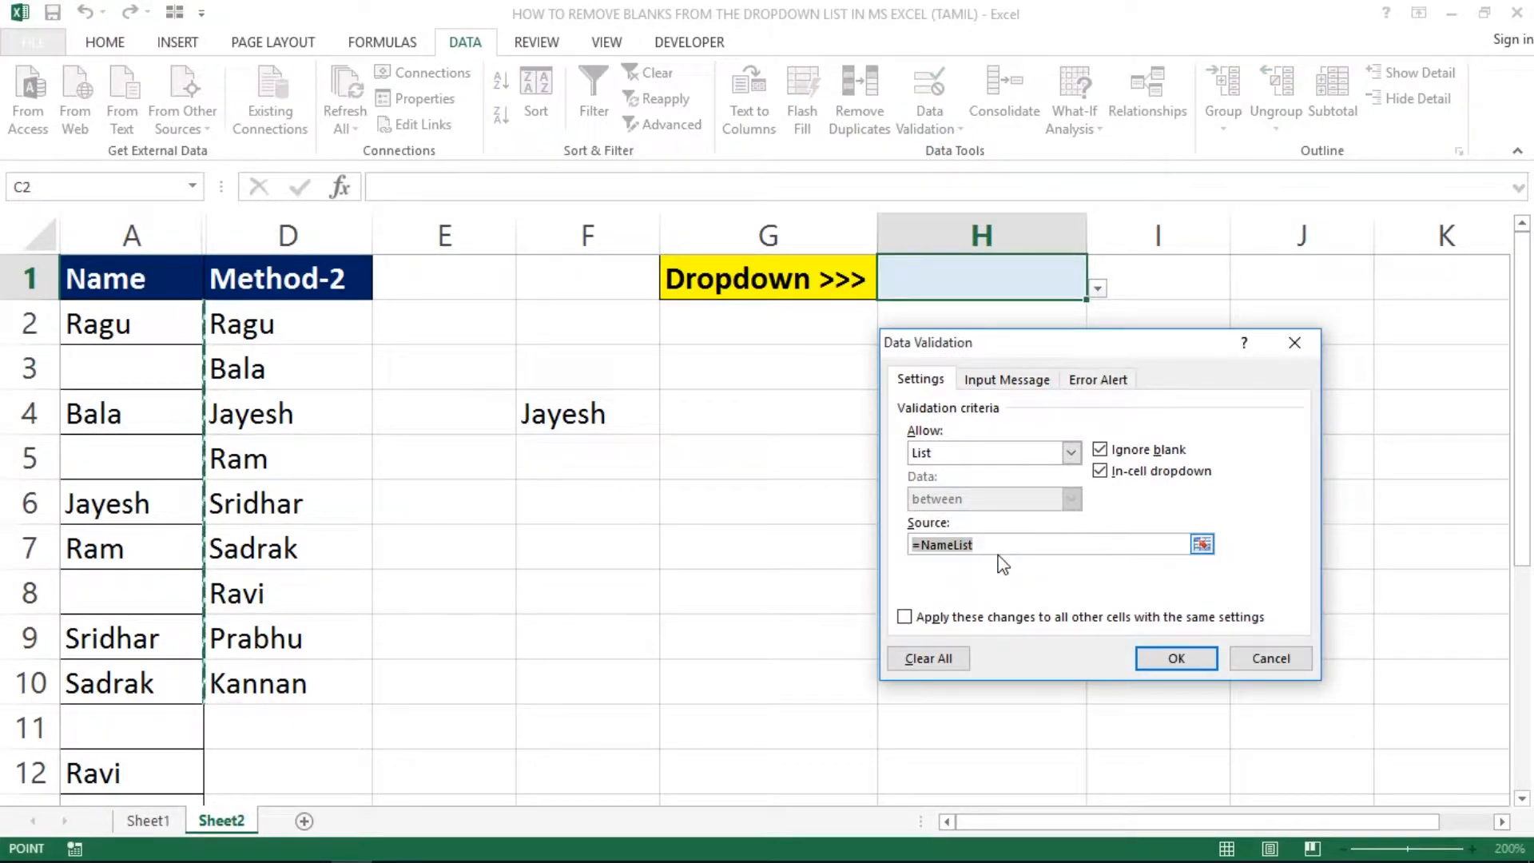
{"action": "key", "text": "F3"}
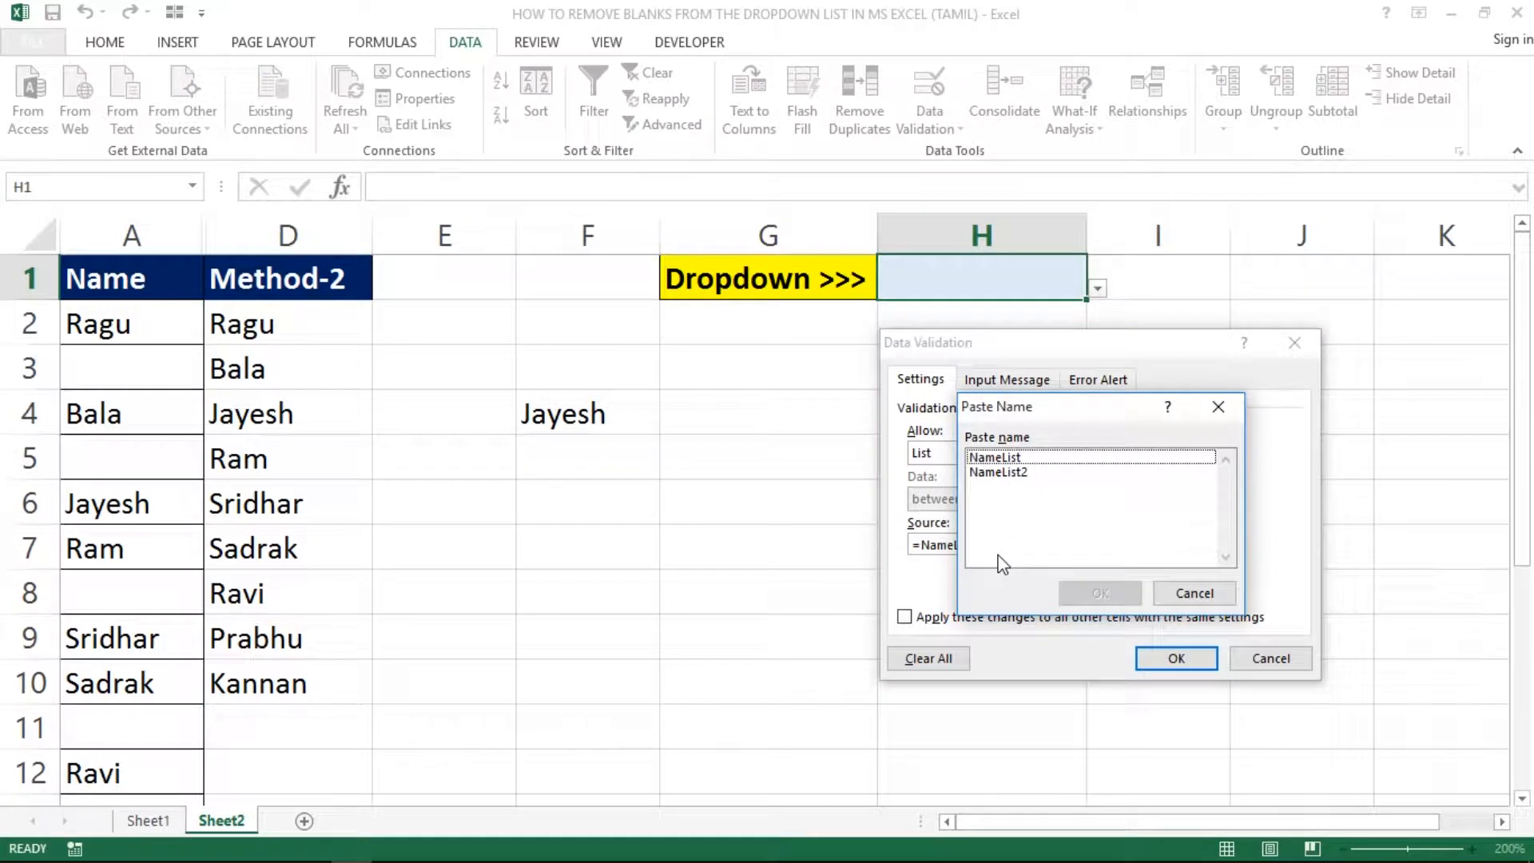
{"action": "left_click", "coordinate": [998, 472]}
{"action": "left_click", "coordinate": [1101, 593]}
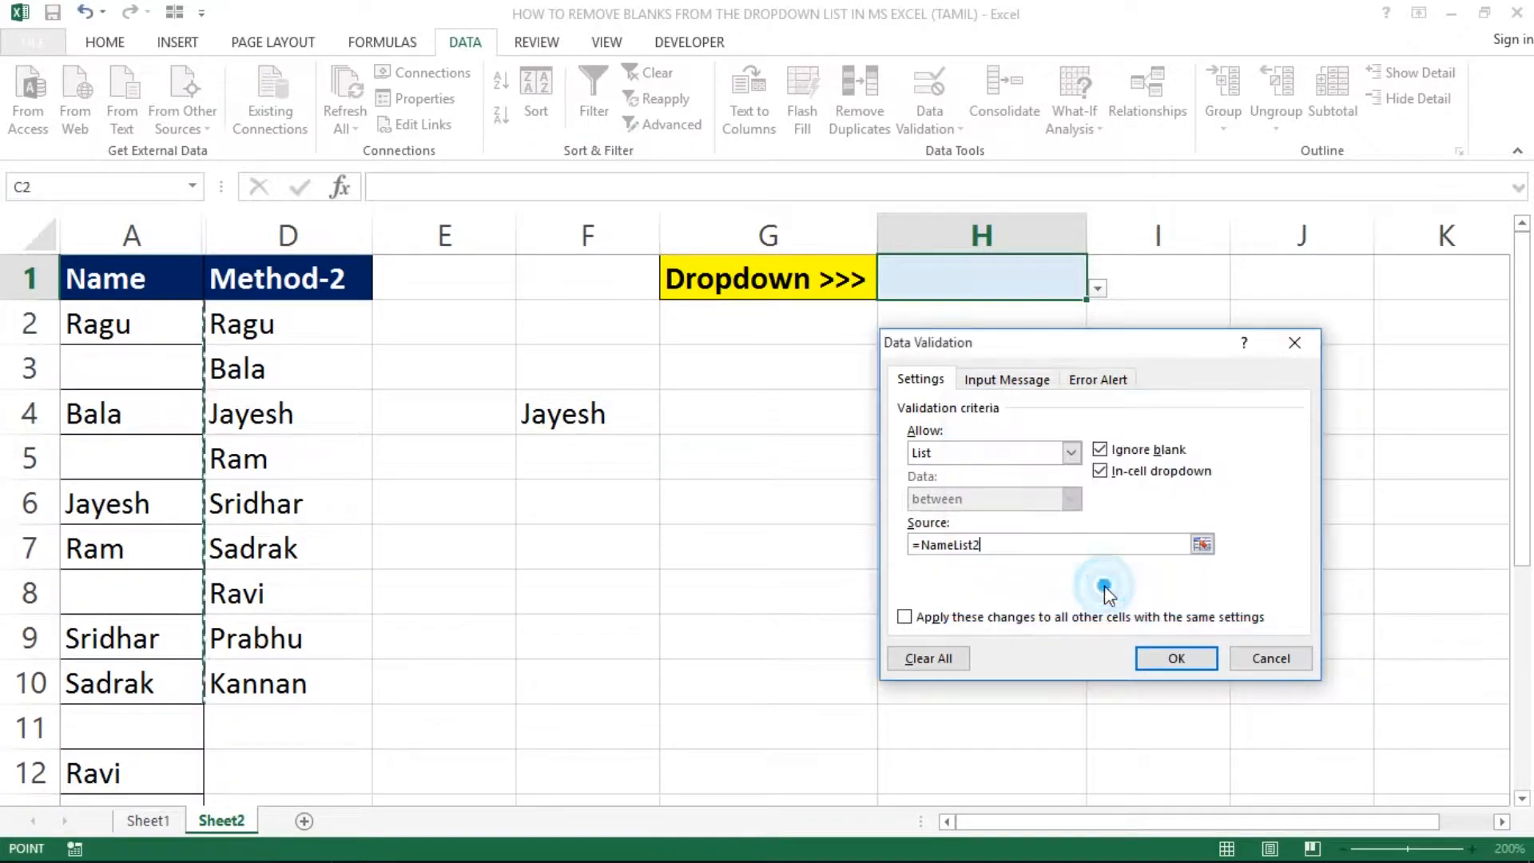
{"action": "left_click", "coordinate": [1171, 660]}
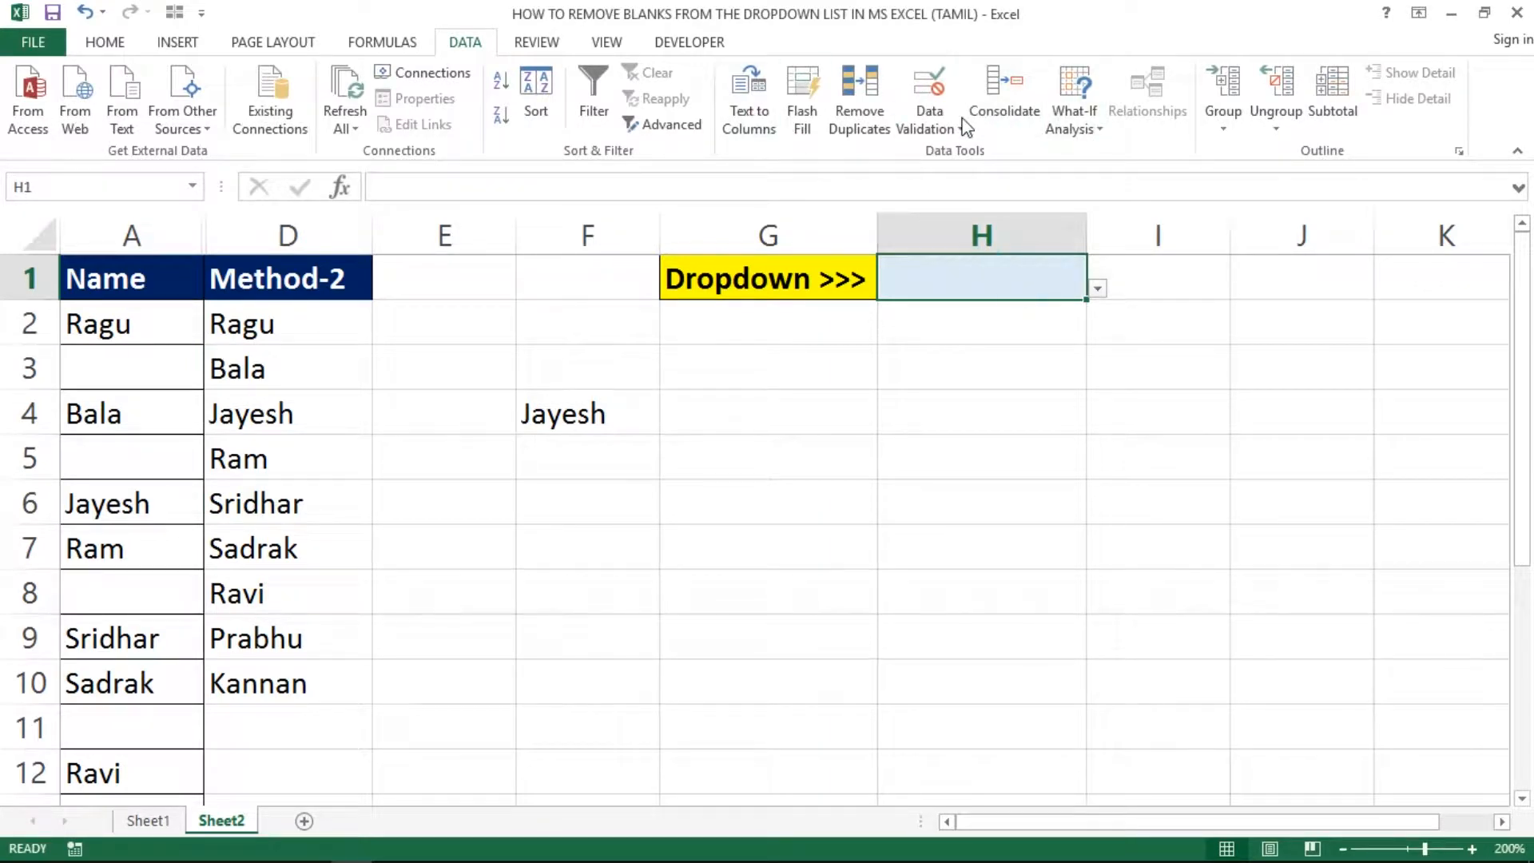
Step: Reopen H1's data validation and check which cells its list source covers
{"action": "left_click", "coordinate": [928, 120]}
{"action": "left_click", "coordinate": [959, 150]}
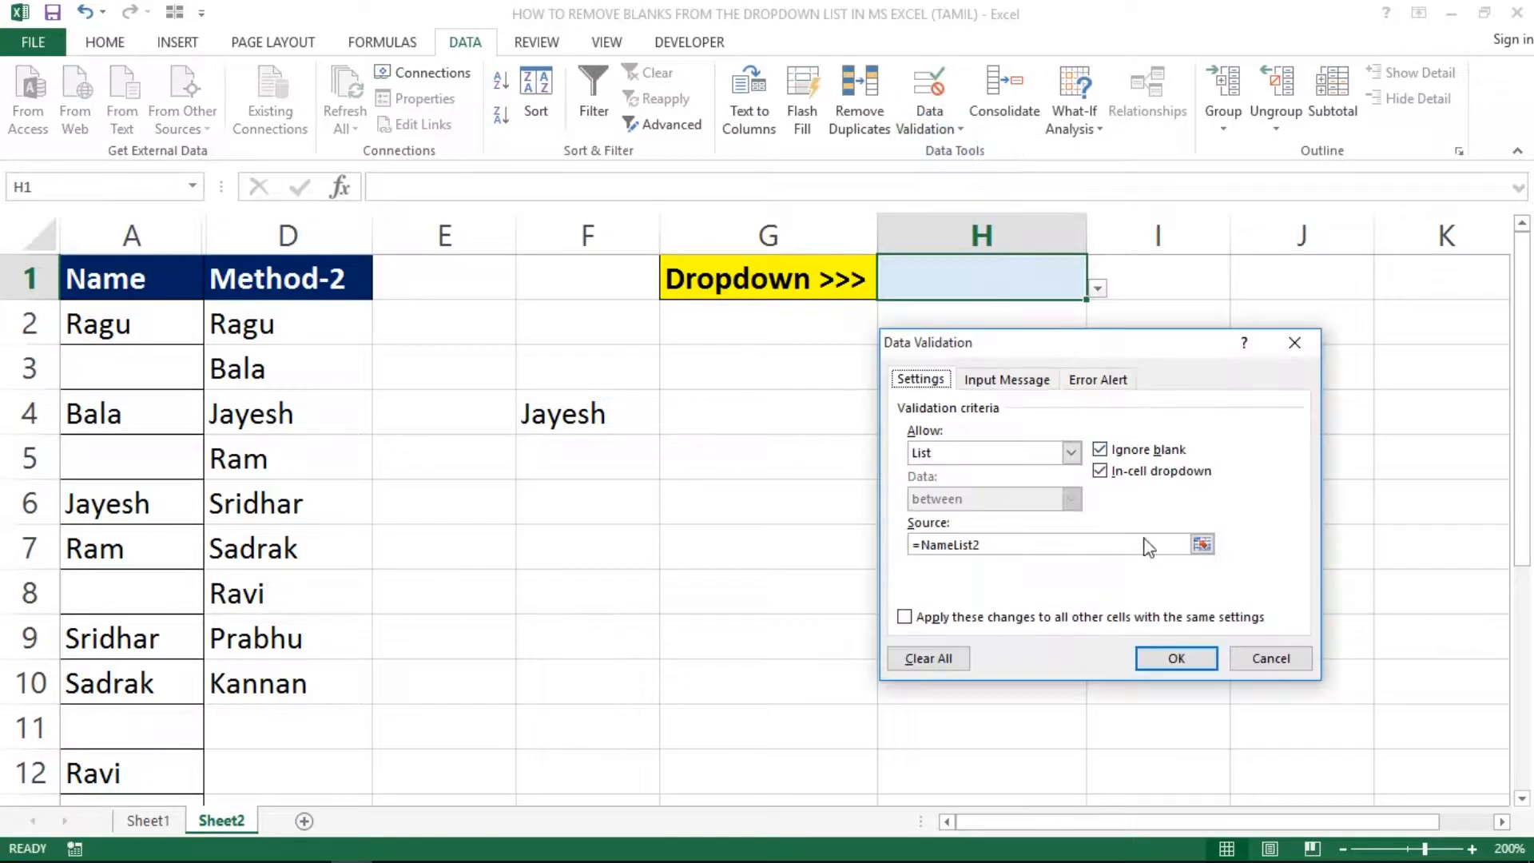
{"action": "left_click", "coordinate": [1196, 546]}
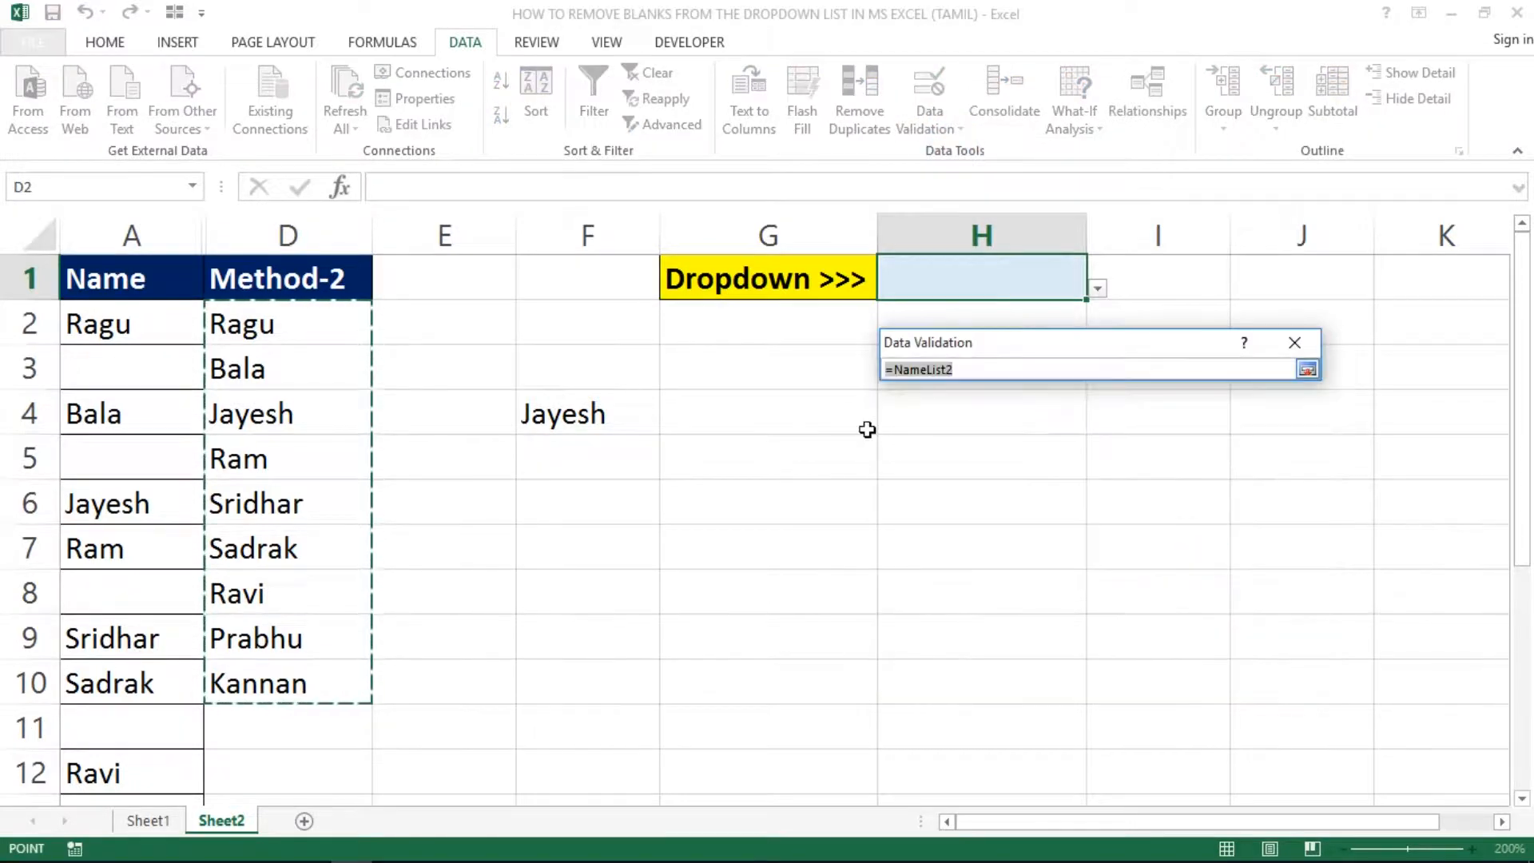
{"action": "key", "text": "Return"}
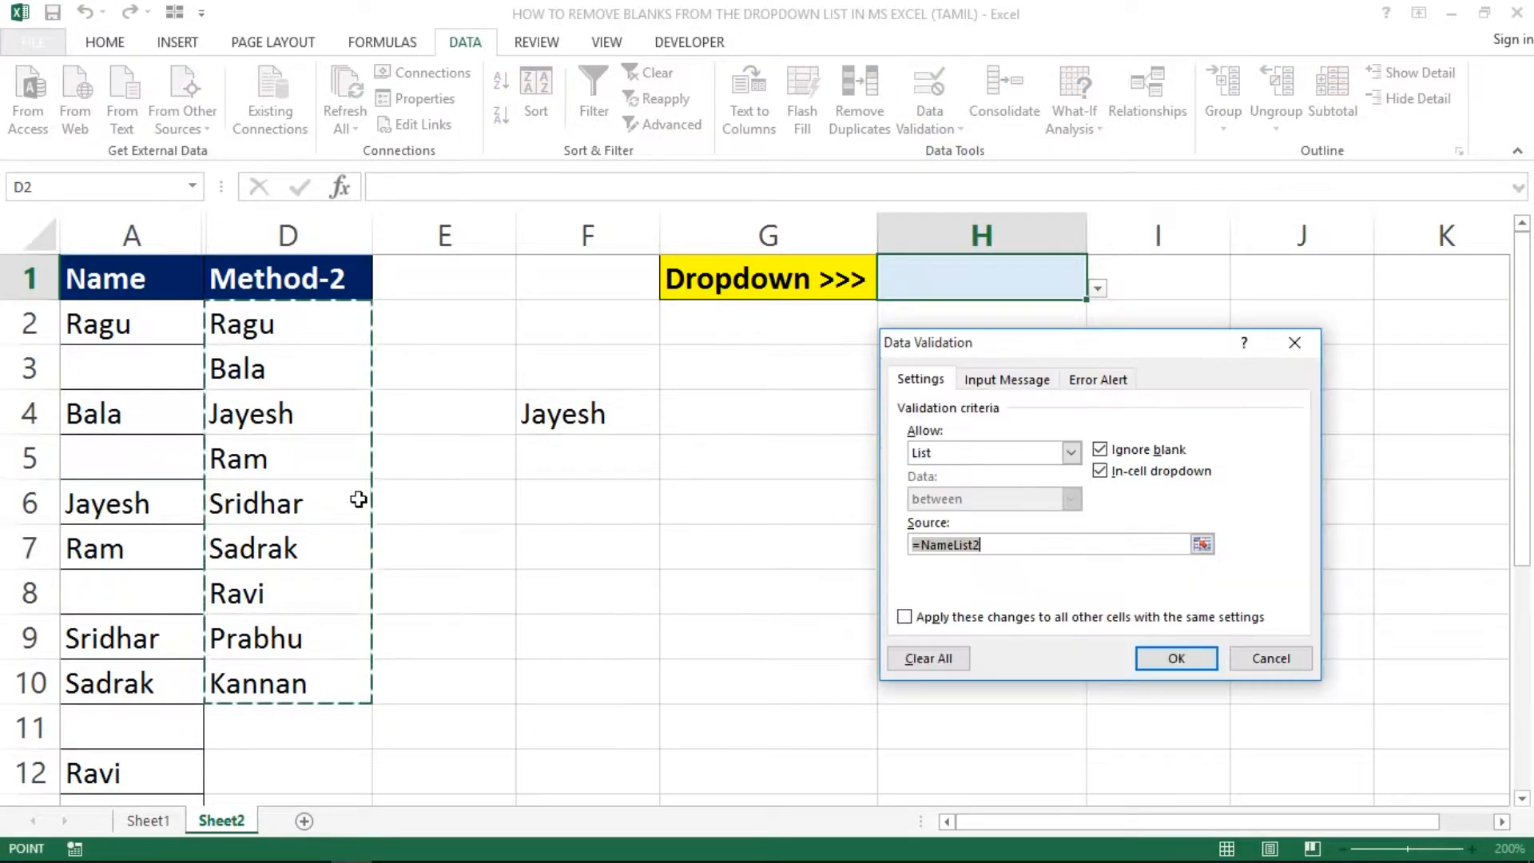
{"action": "key", "text": "Return"}
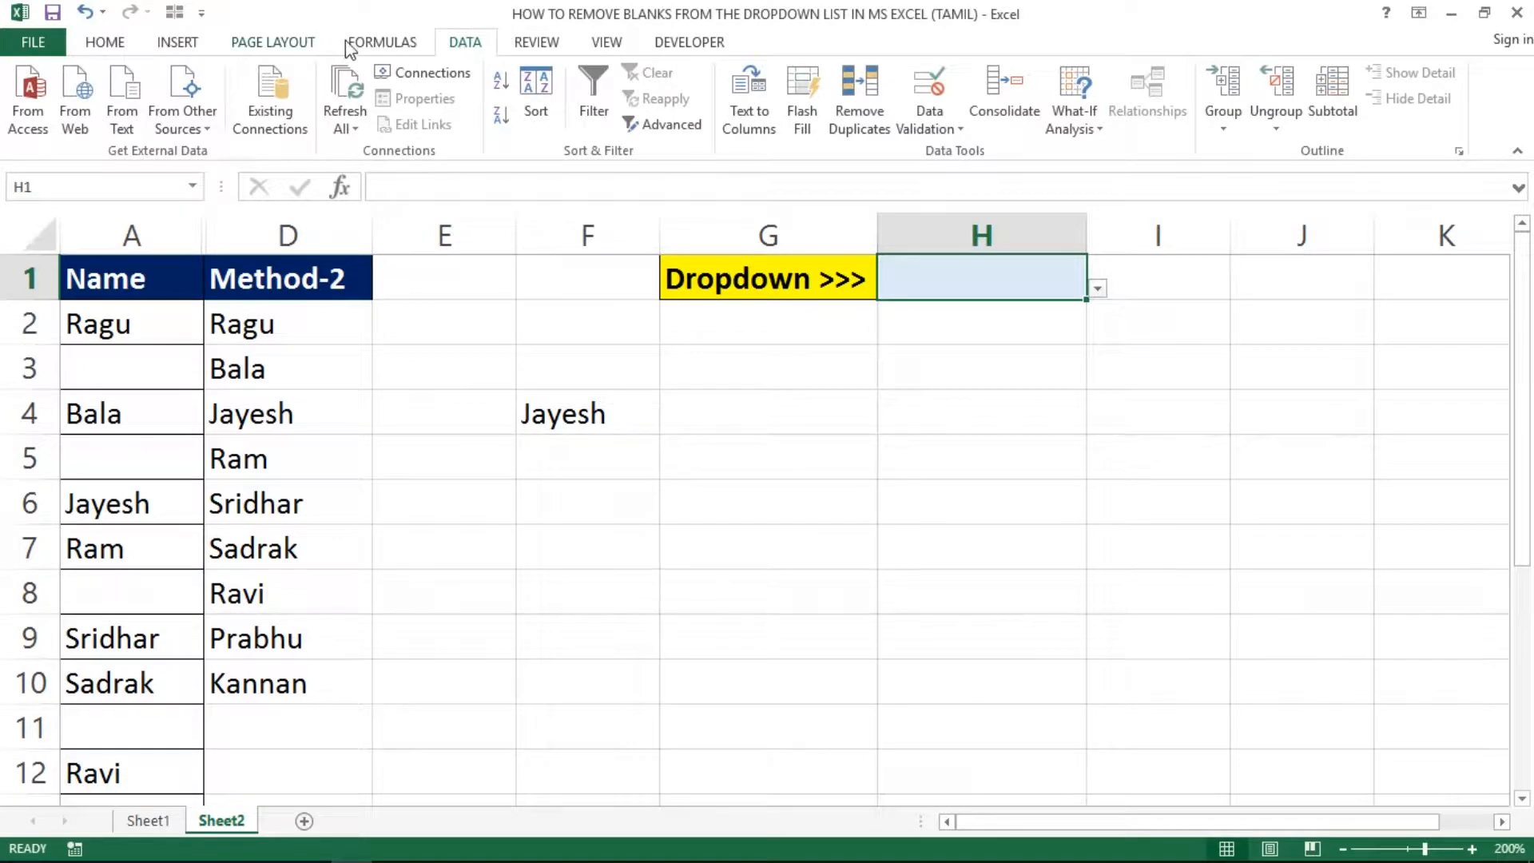
Step: Check the range that the defined name NameList2 refers to on the sheet
{"action": "left_click", "coordinate": [375, 41]}
{"action": "left_click", "coordinate": [631, 116]}
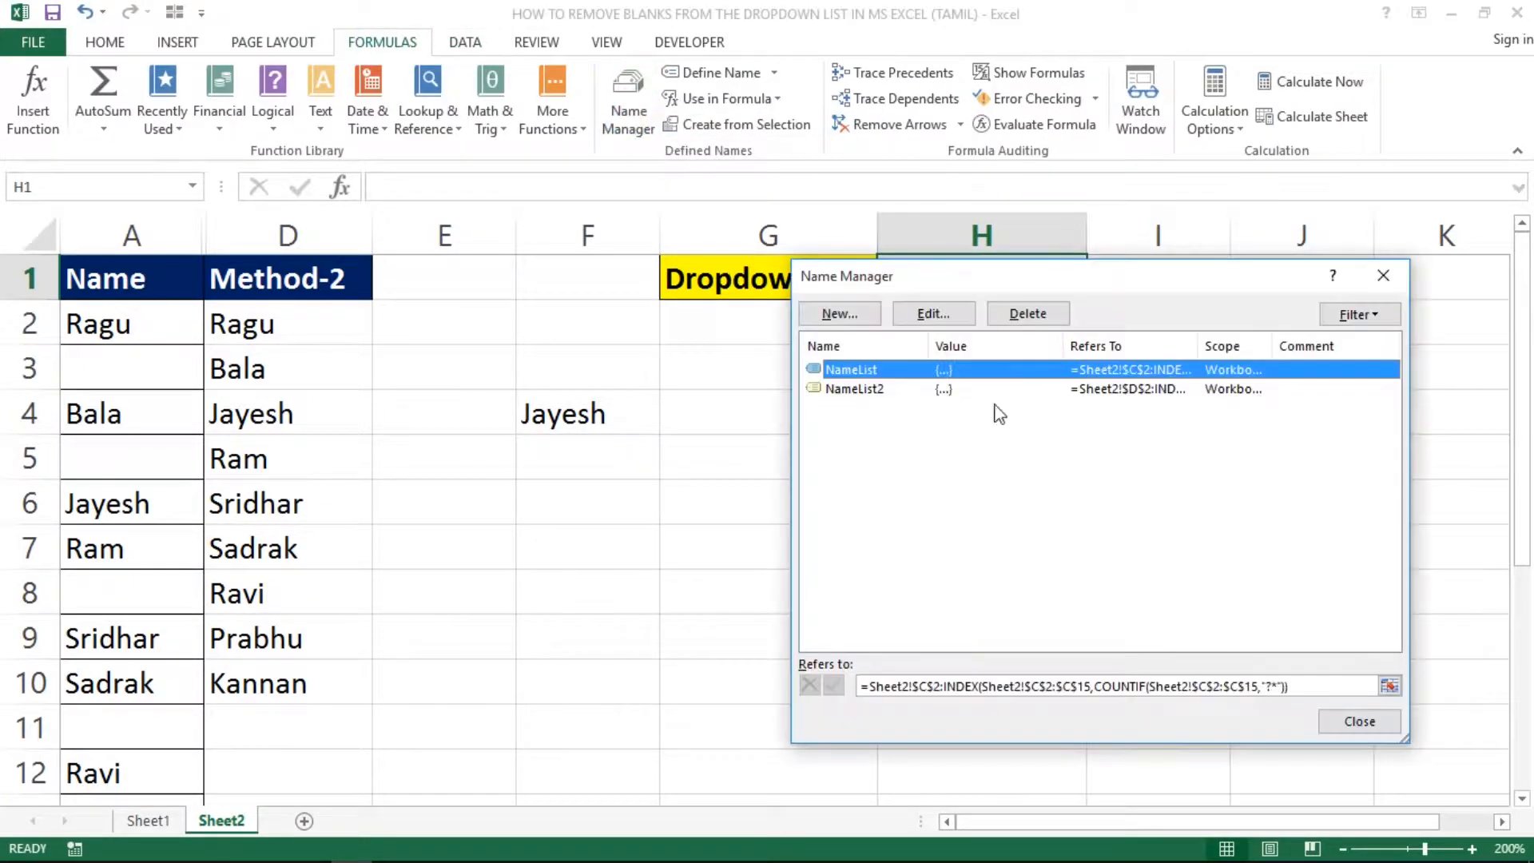
{"action": "left_click", "coordinate": [880, 388]}
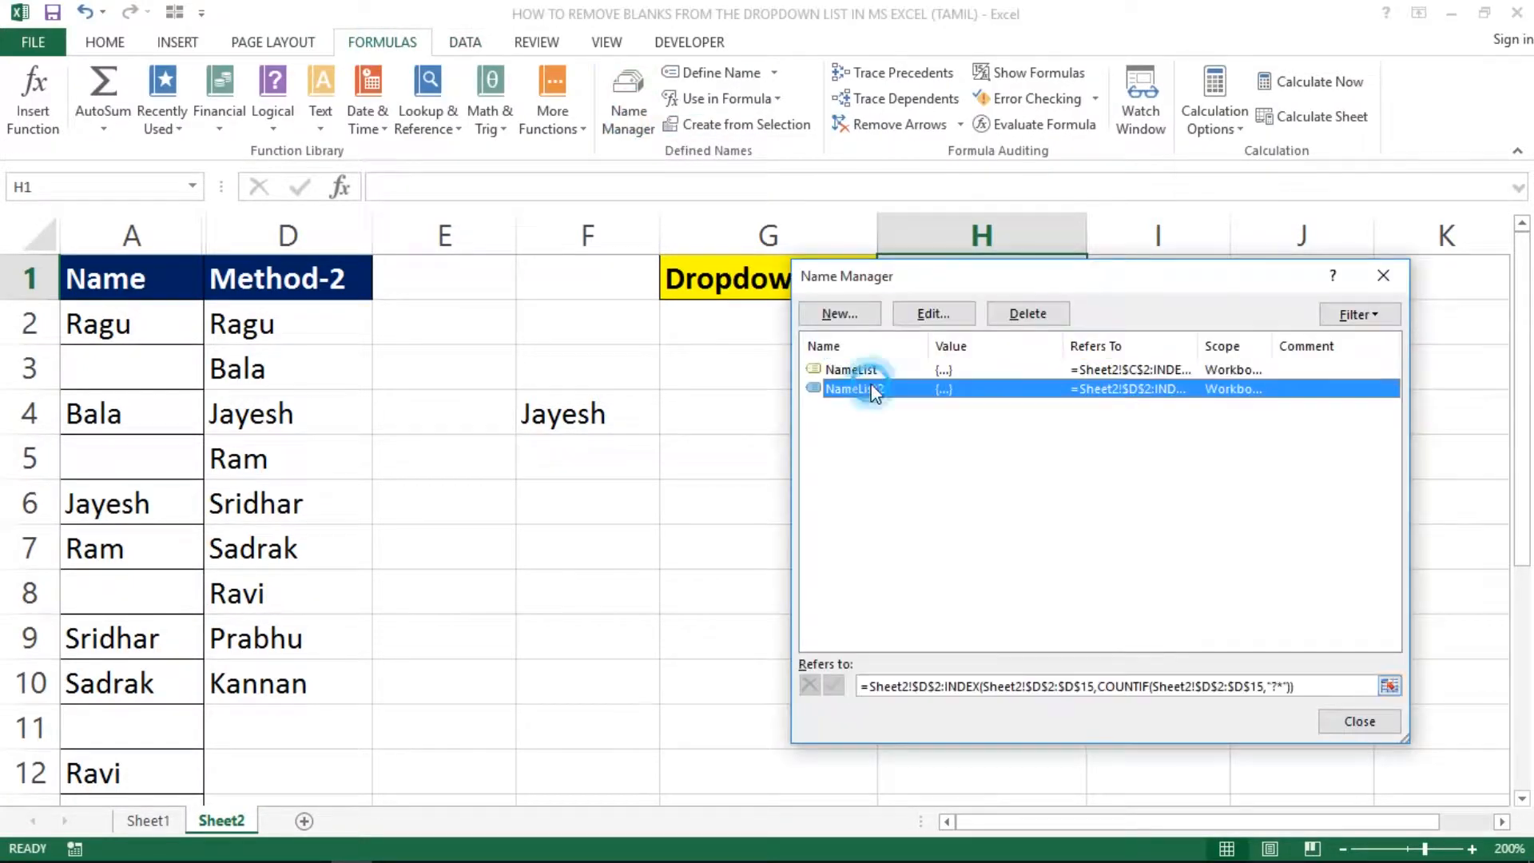
{"action": "left_click", "coordinate": [1364, 685]}
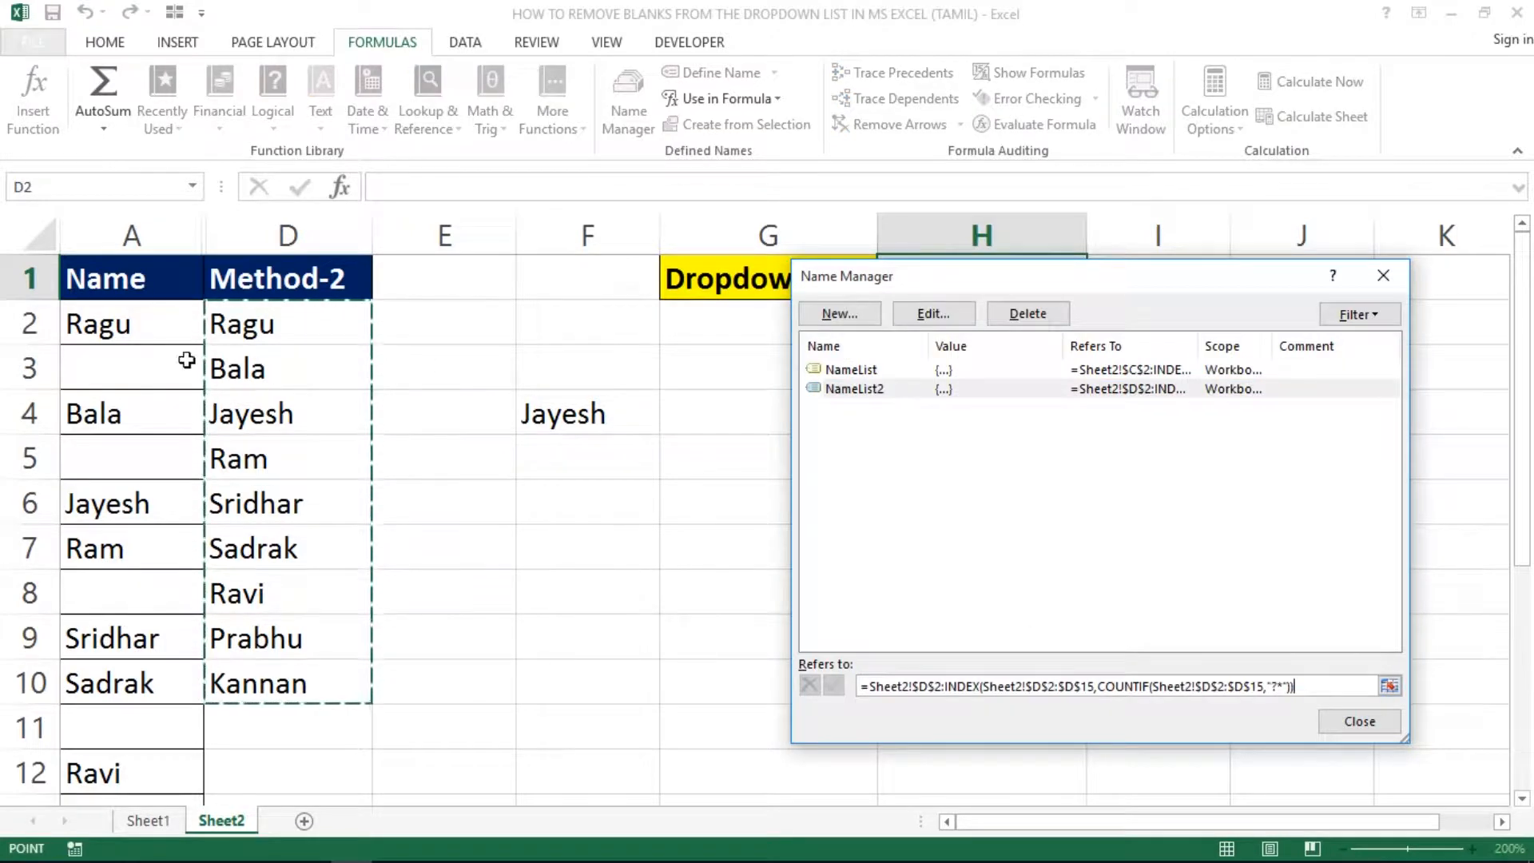
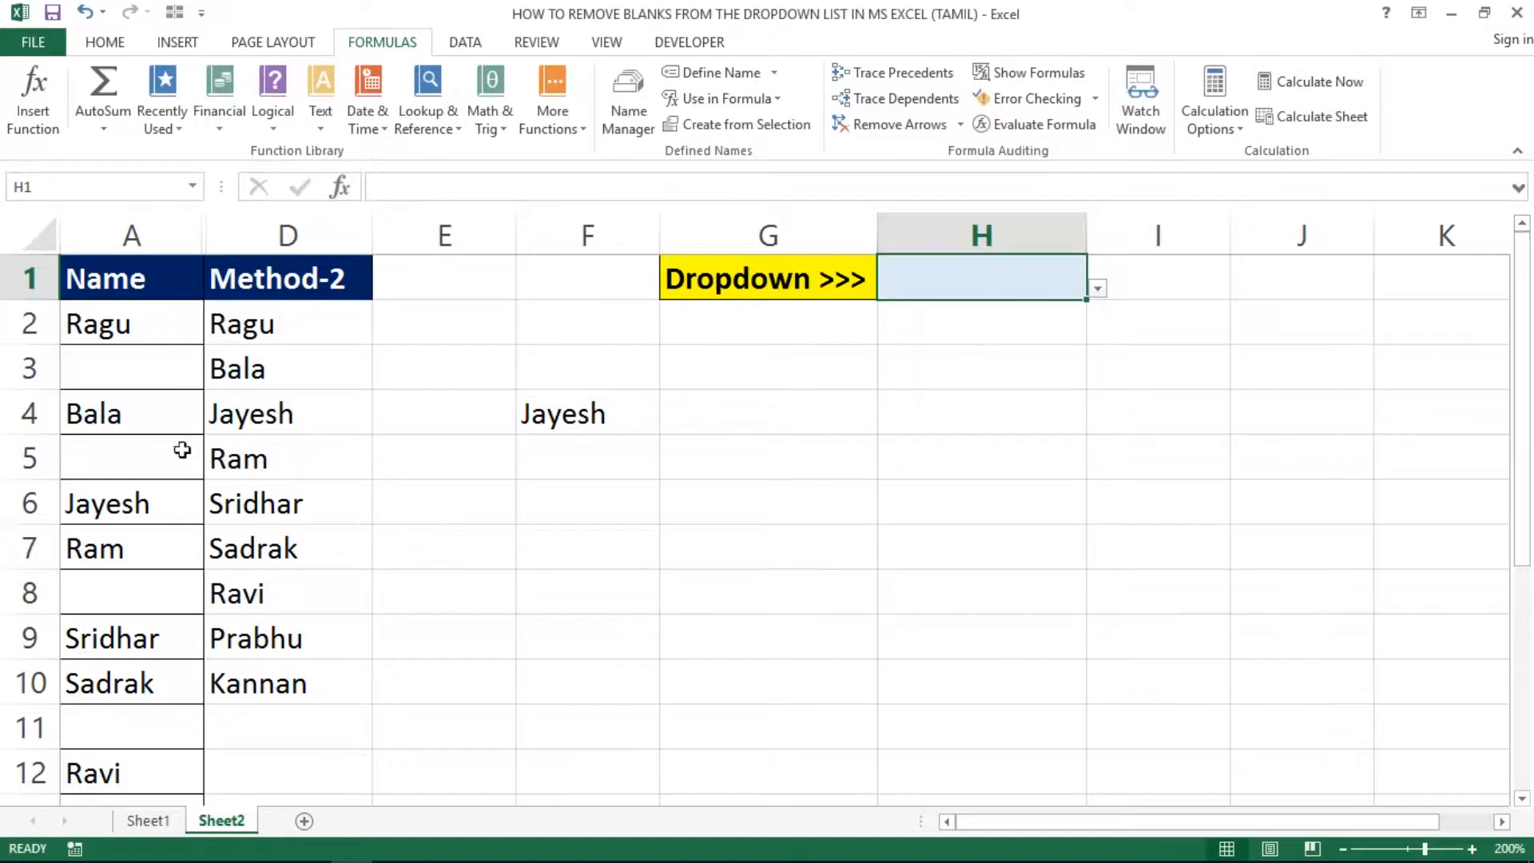
Step: Enter a new first name in the blank cell A5 of the Name column
{"action": "left_click", "coordinate": [155, 459]}
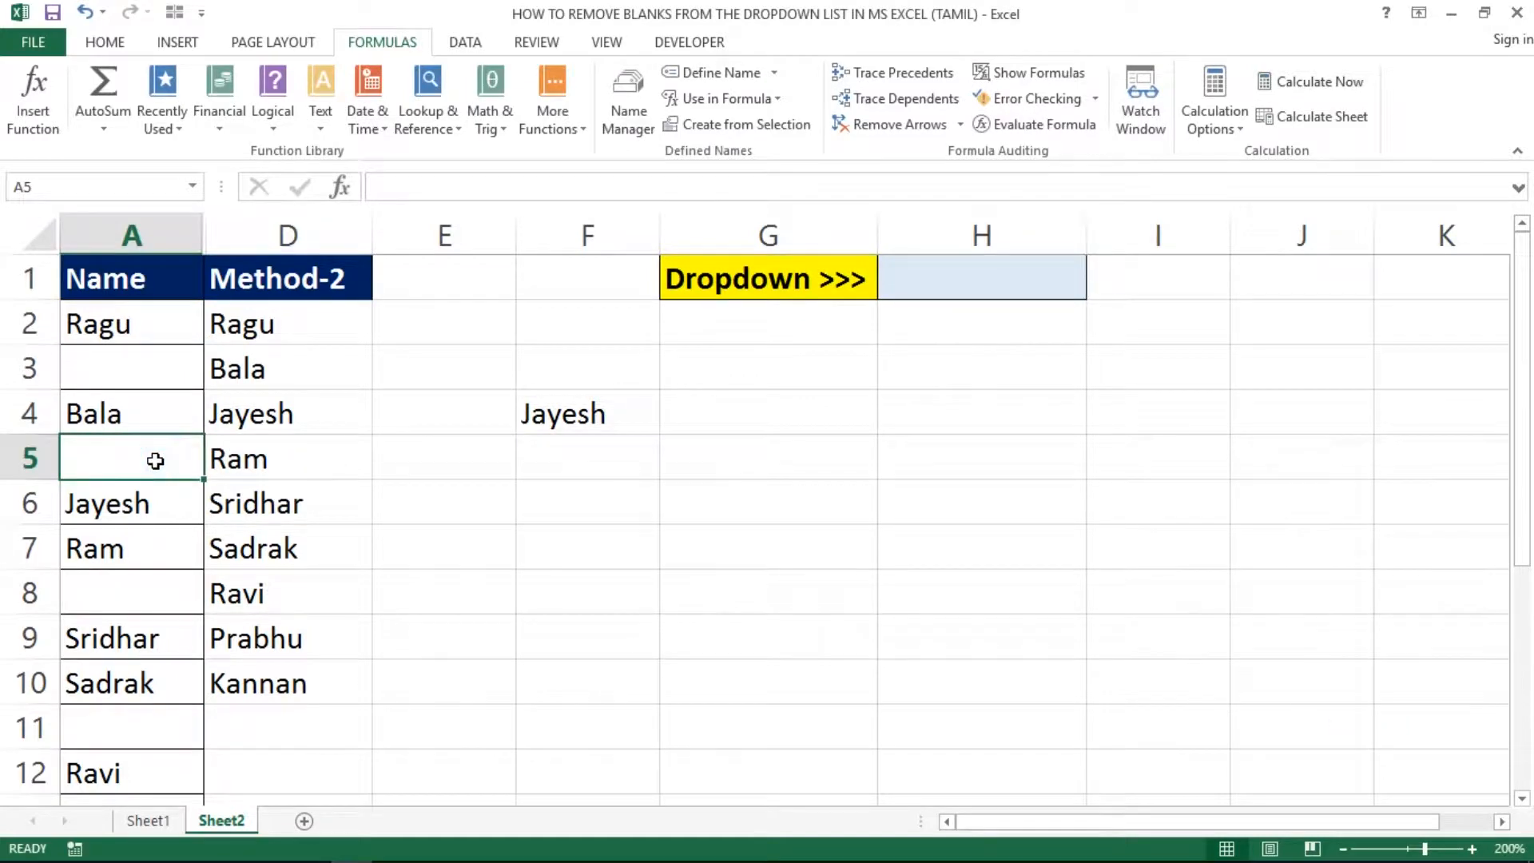
{"action": "type", "text": "Sowmyta"}
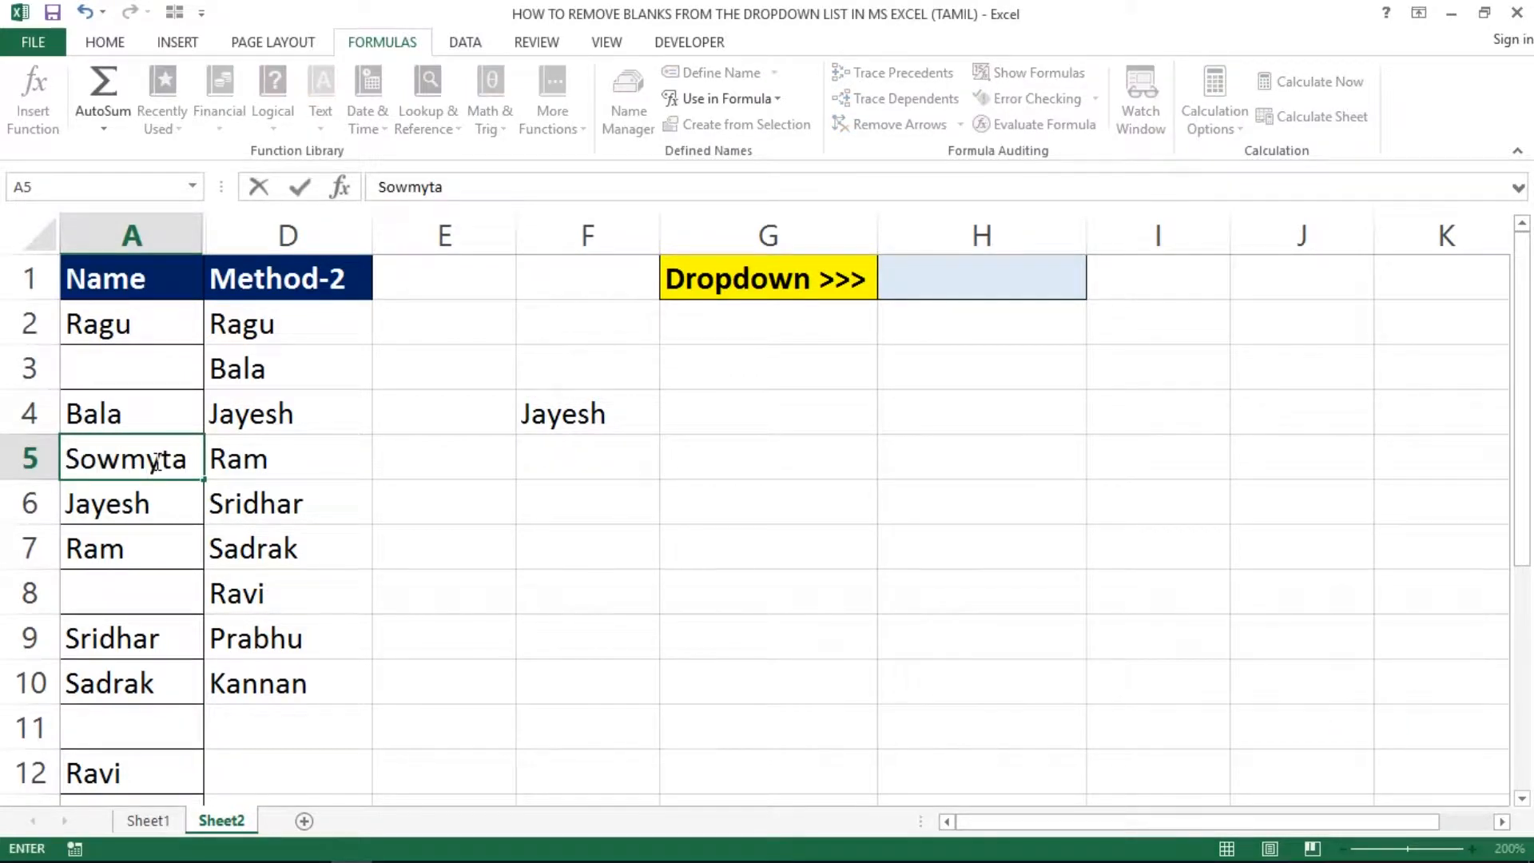
{"action": "key", "text": "BackSpace"}
{"action": "key", "text": "BackSpace"}
{"action": "type", "text": "a"}
{"action": "key", "text": "Return"}
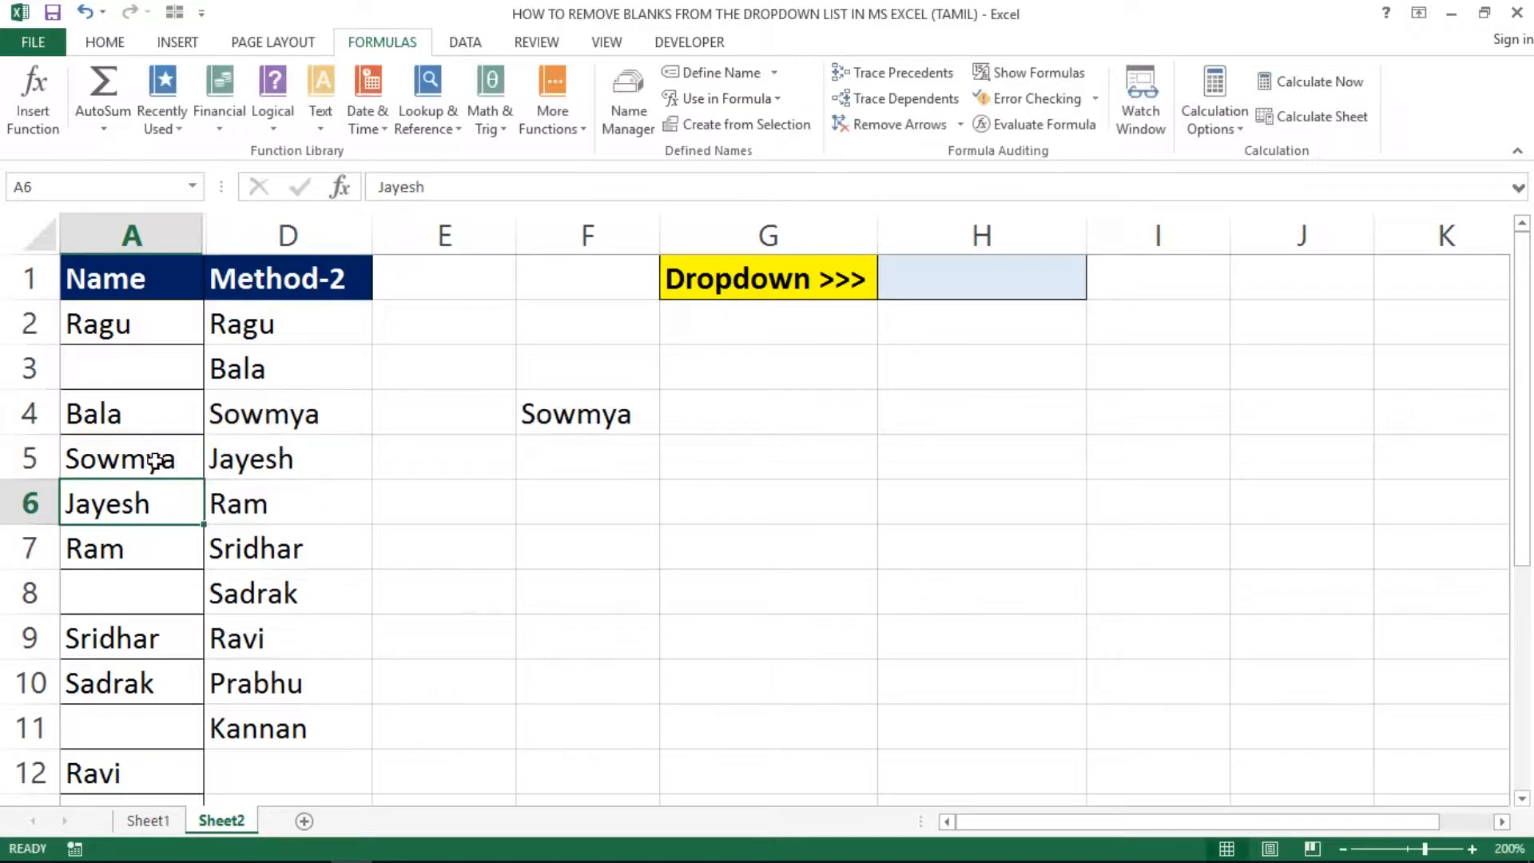
Step: Check the range covered by NameList2 again with the name added in A5, and close the name manager
{"action": "left_click", "coordinate": [932, 288]}
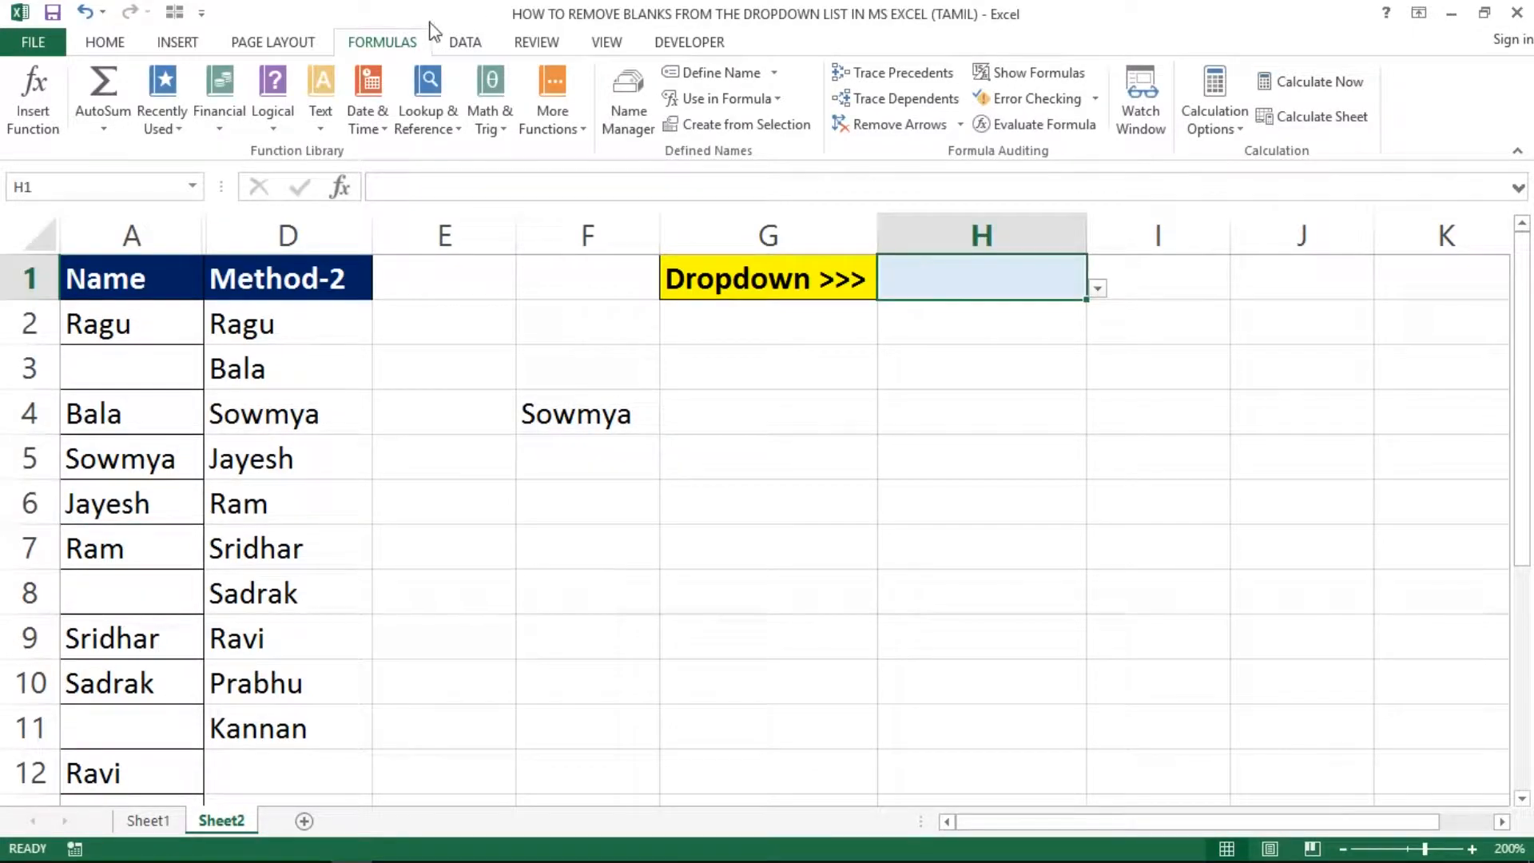
{"action": "left_click", "coordinate": [609, 113]}
{"action": "left_click", "coordinate": [853, 389]}
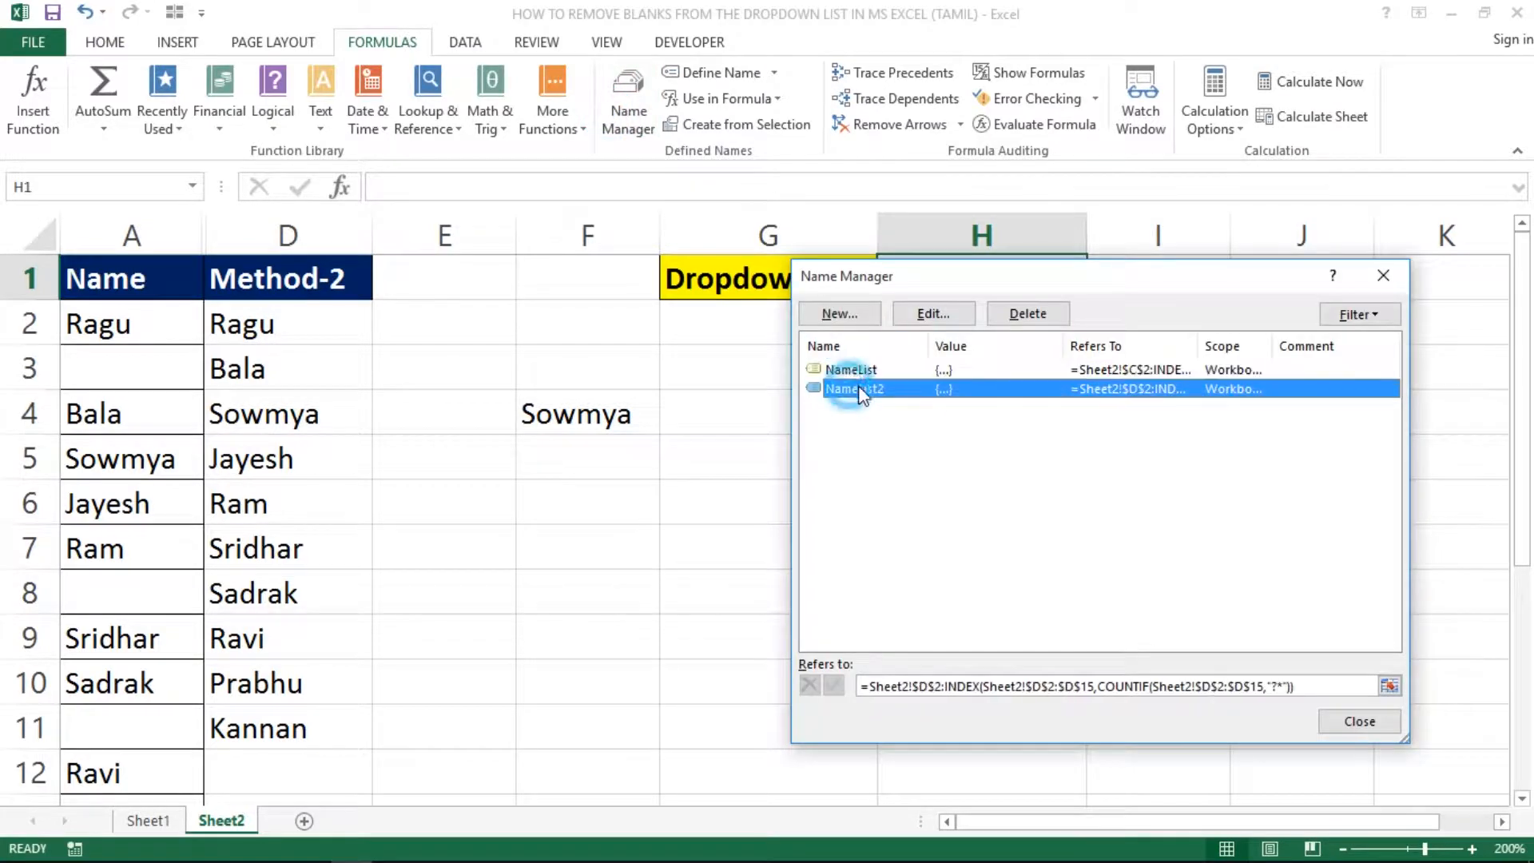
{"action": "left_click", "coordinate": [1315, 686]}
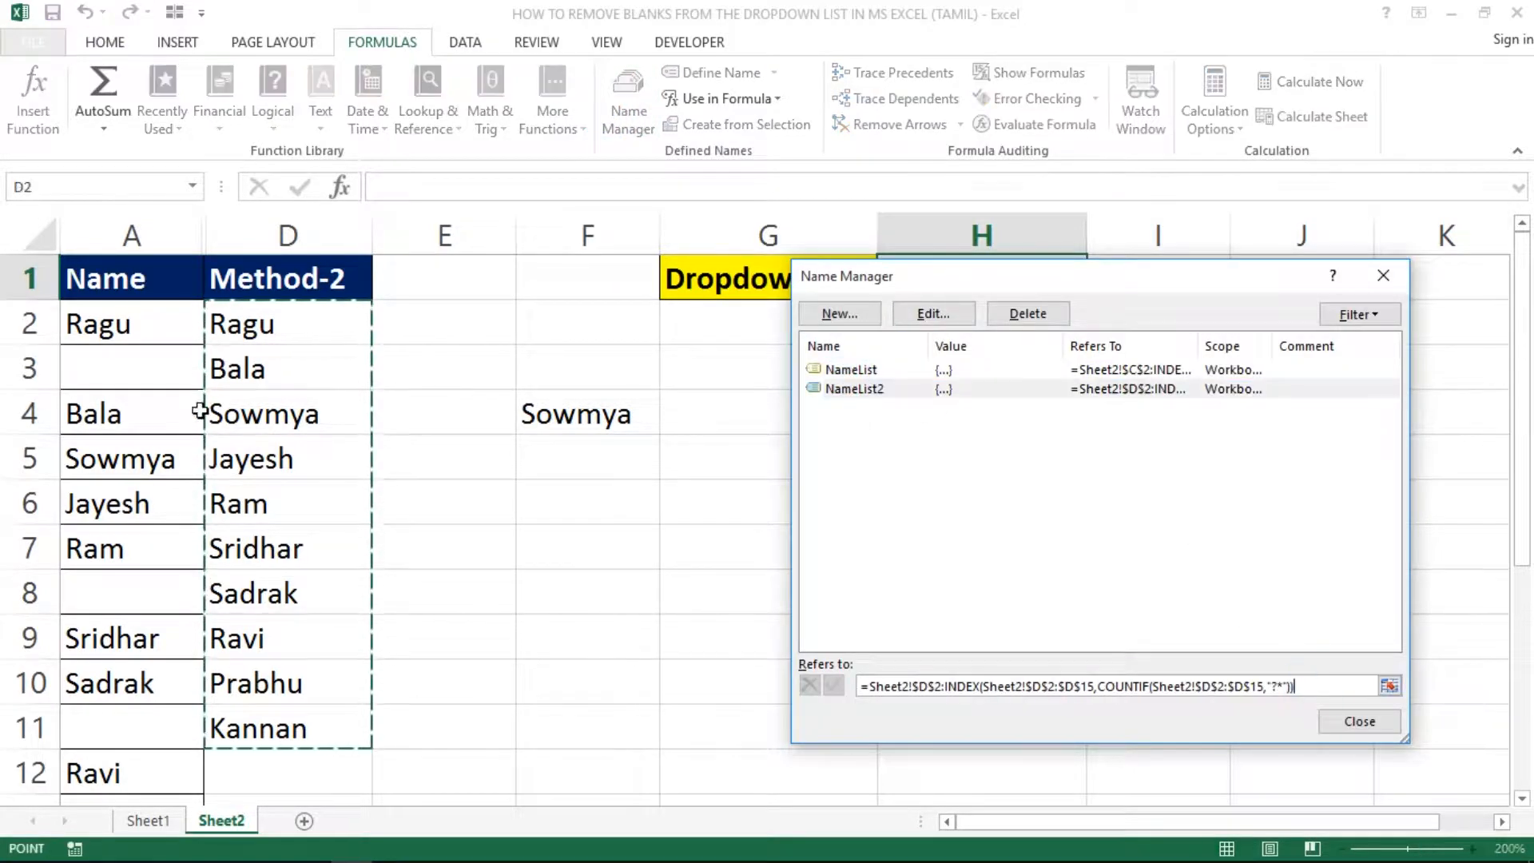
{"action": "left_click", "coordinate": [1358, 721]}
{"action": "left_click", "coordinate": [423, 395]}
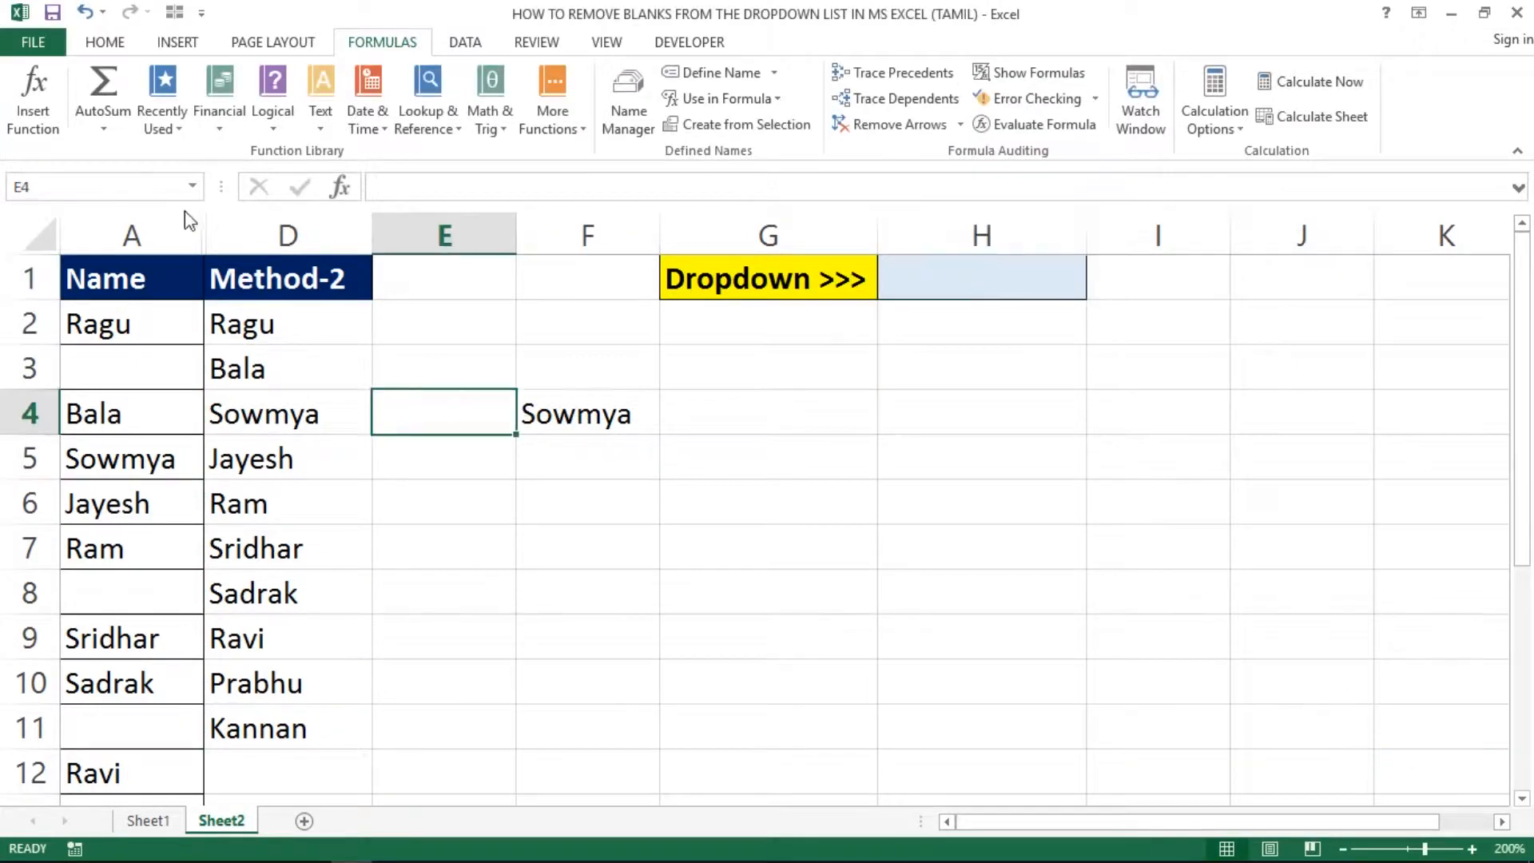
Step: Unhide the helper columns B and C between columns A and D
{"action": "left_click", "coordinate": [169, 218]}
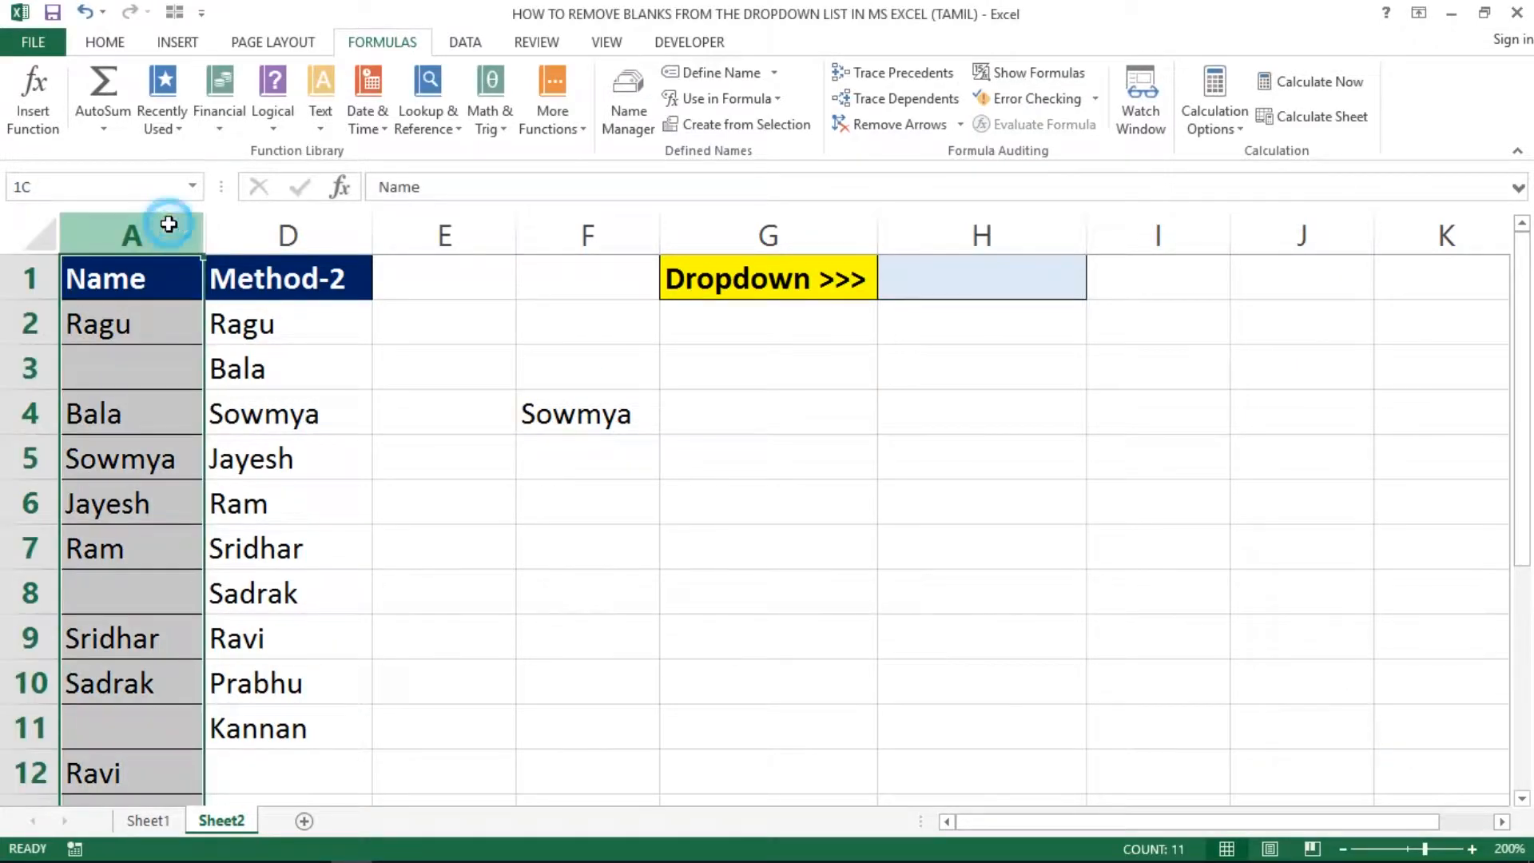
{"action": "left_click_drag", "start_coordinate": [168, 219], "coordinate": [233, 240]}
{"action": "right_click", "coordinate": [236, 306]}
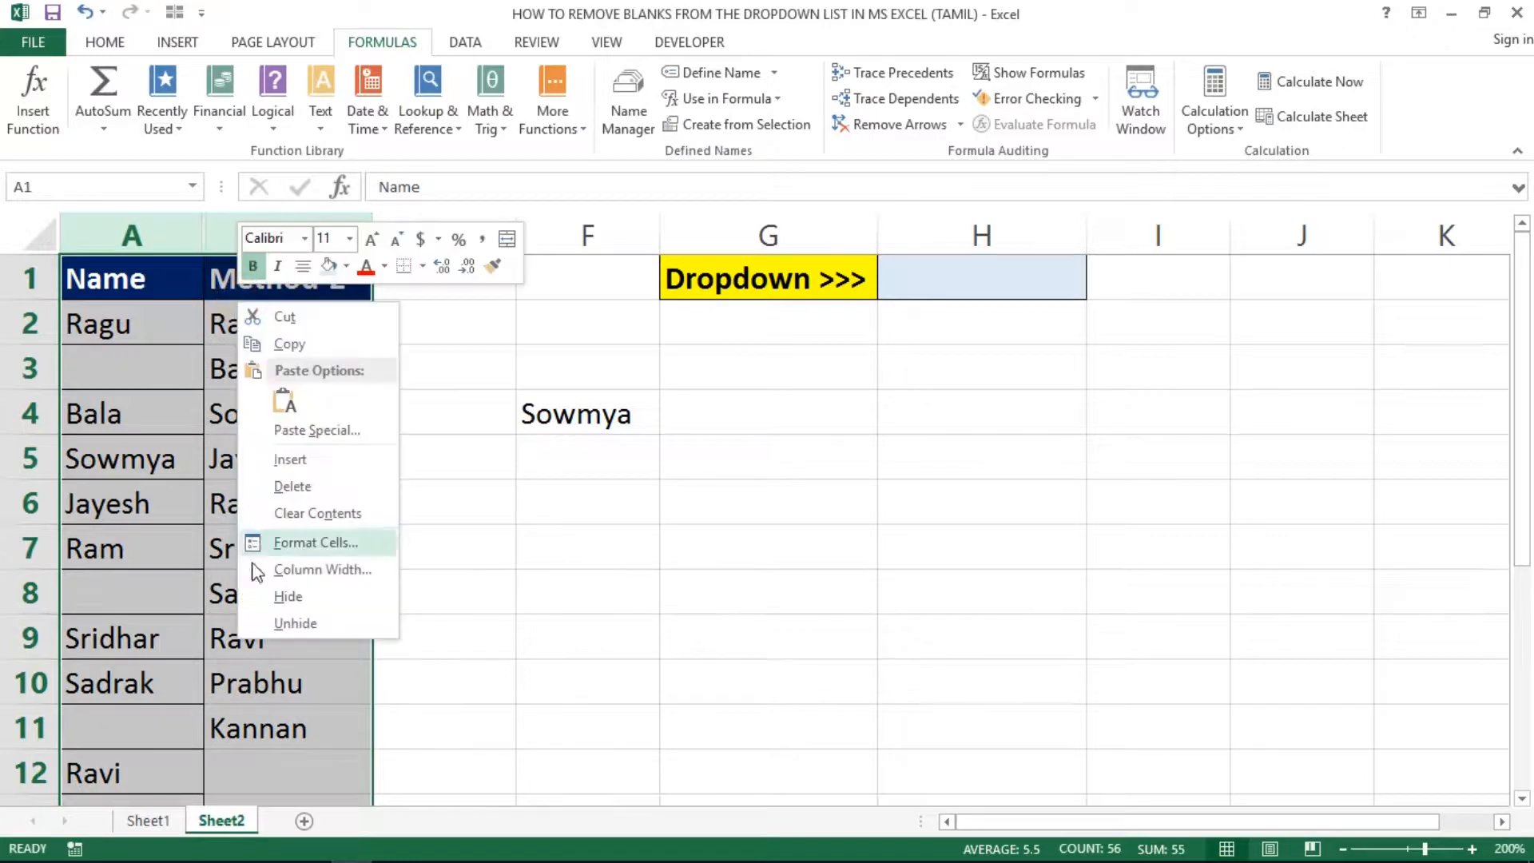
{"action": "left_click", "coordinate": [295, 621]}
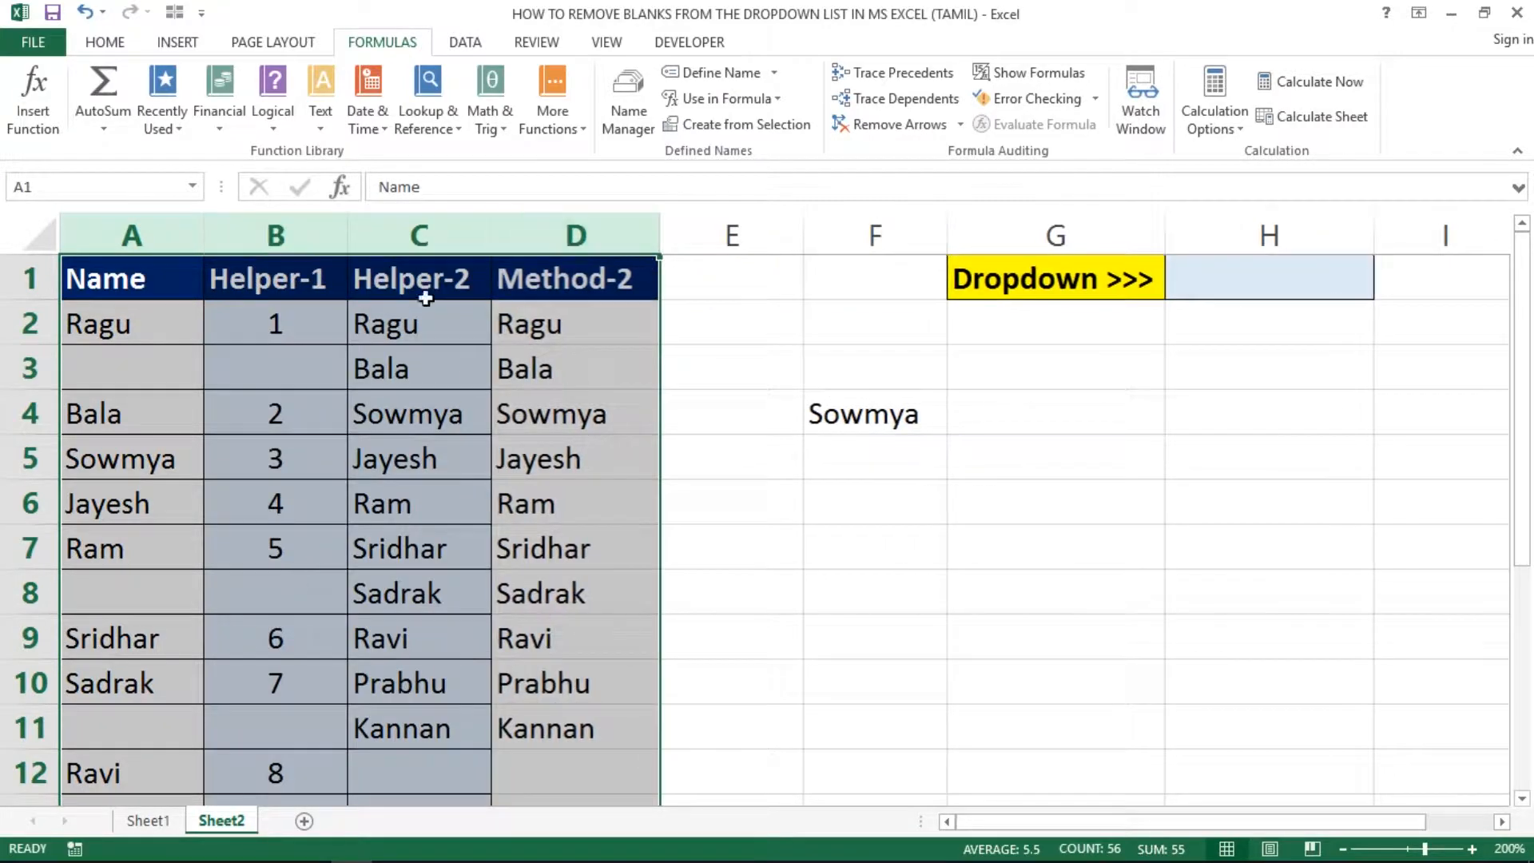
Step: Rename the Helper-2 header in C1 as Method-1
{"action": "left_click", "coordinate": [458, 279]}
{"action": "double_click", "coordinate": [474, 280]}
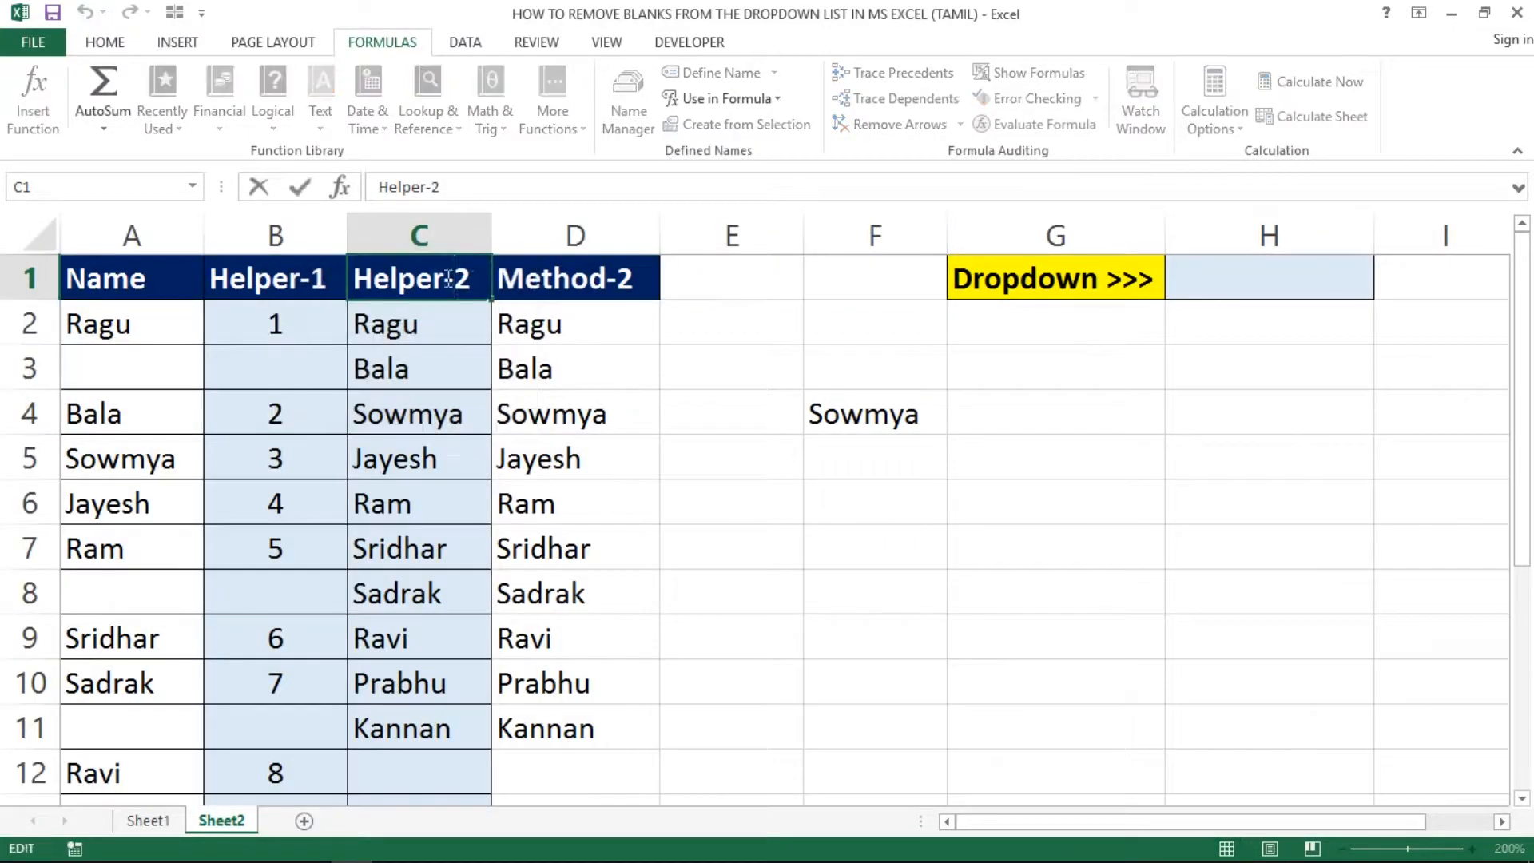
{"action": "left_click", "coordinate": [449, 278]}
{"action": "type", "text": "\\"}
{"action": "key", "text": "BackSpace"}
{"action": "key", "text": "BackSpace"}
{"action": "key", "text": "BackSpace"}
{"action": "key", "text": "BackSpace"}
{"action": "key", "text": "BackSpace"}
{"action": "key", "text": "BackSpace"}
{"action": "key", "text": "BackSpace"}
{"action": "type", "text": "Method-1"}
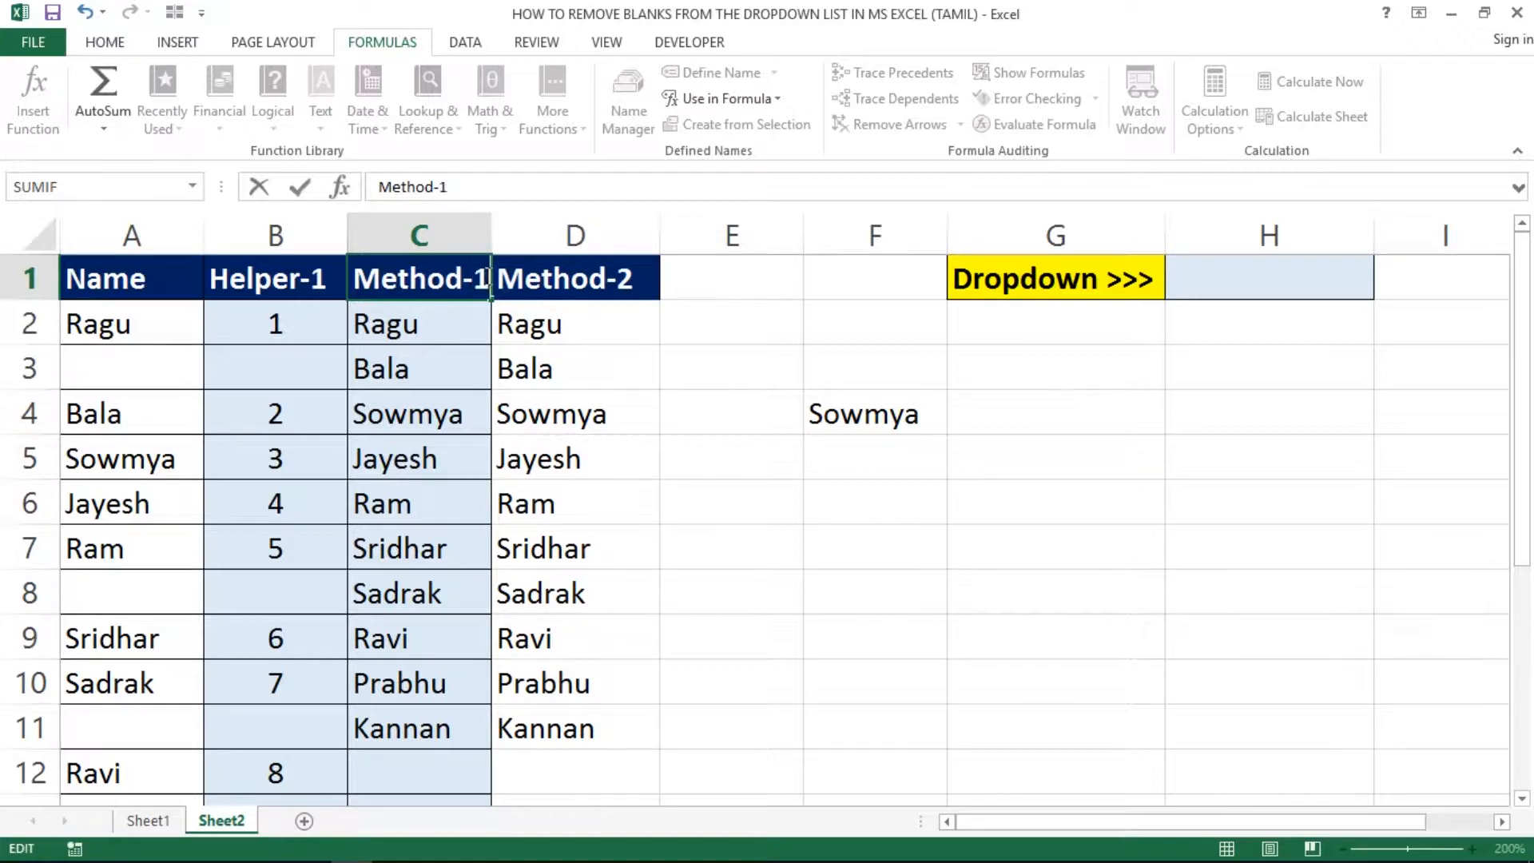
{"action": "key", "text": "Return"}
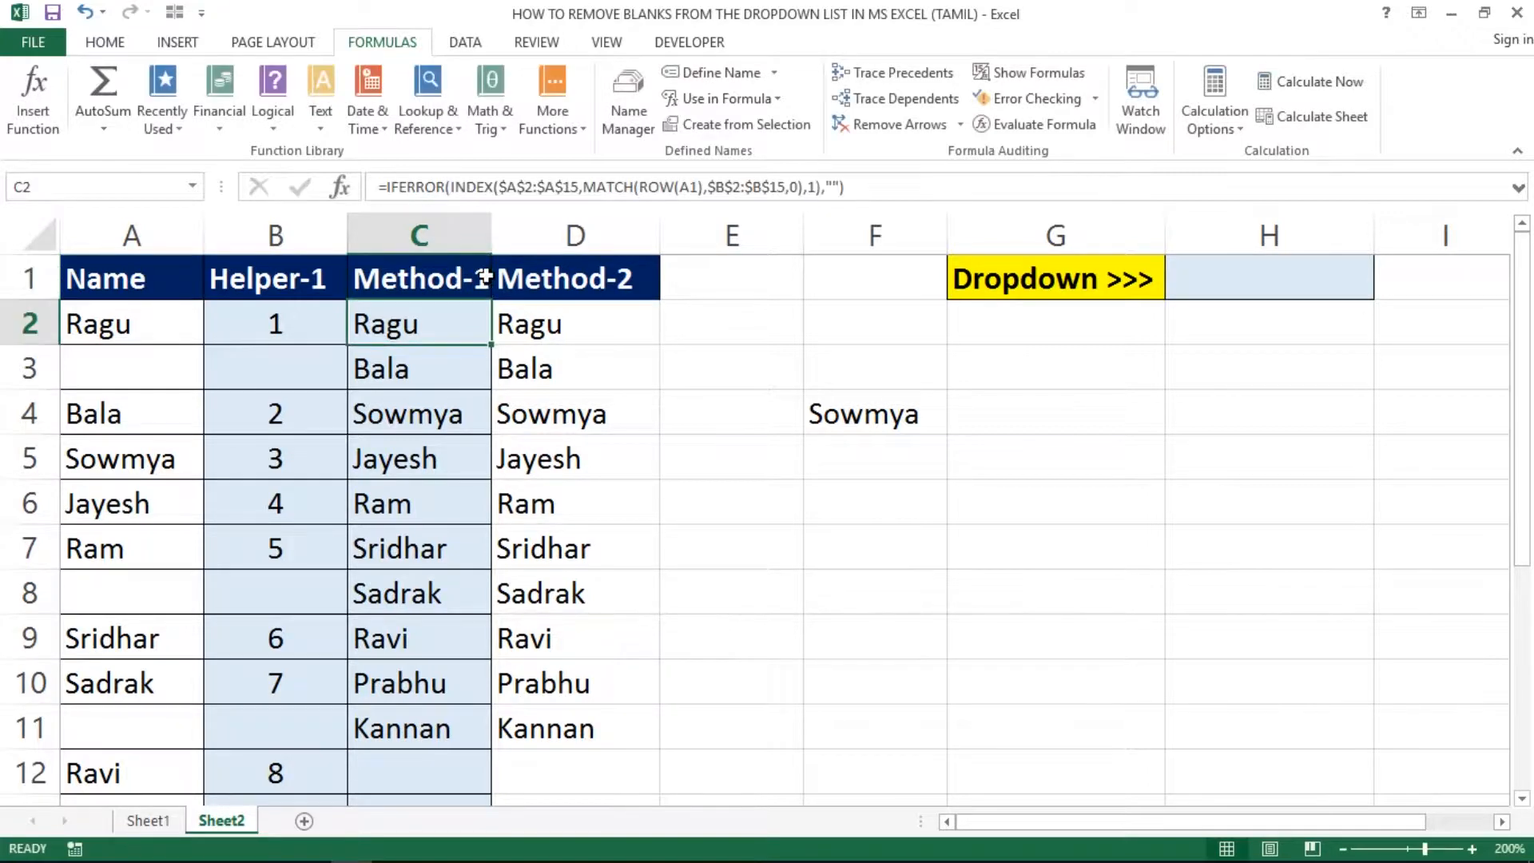
Step: Copy the cell formatting of C2 to D2 with Format Painter
{"action": "left_click", "coordinate": [521, 279]}
{"action": "left_click", "coordinate": [445, 316]}
{"action": "left_click", "coordinate": [104, 41]}
{"action": "left_click", "coordinate": [120, 125]}
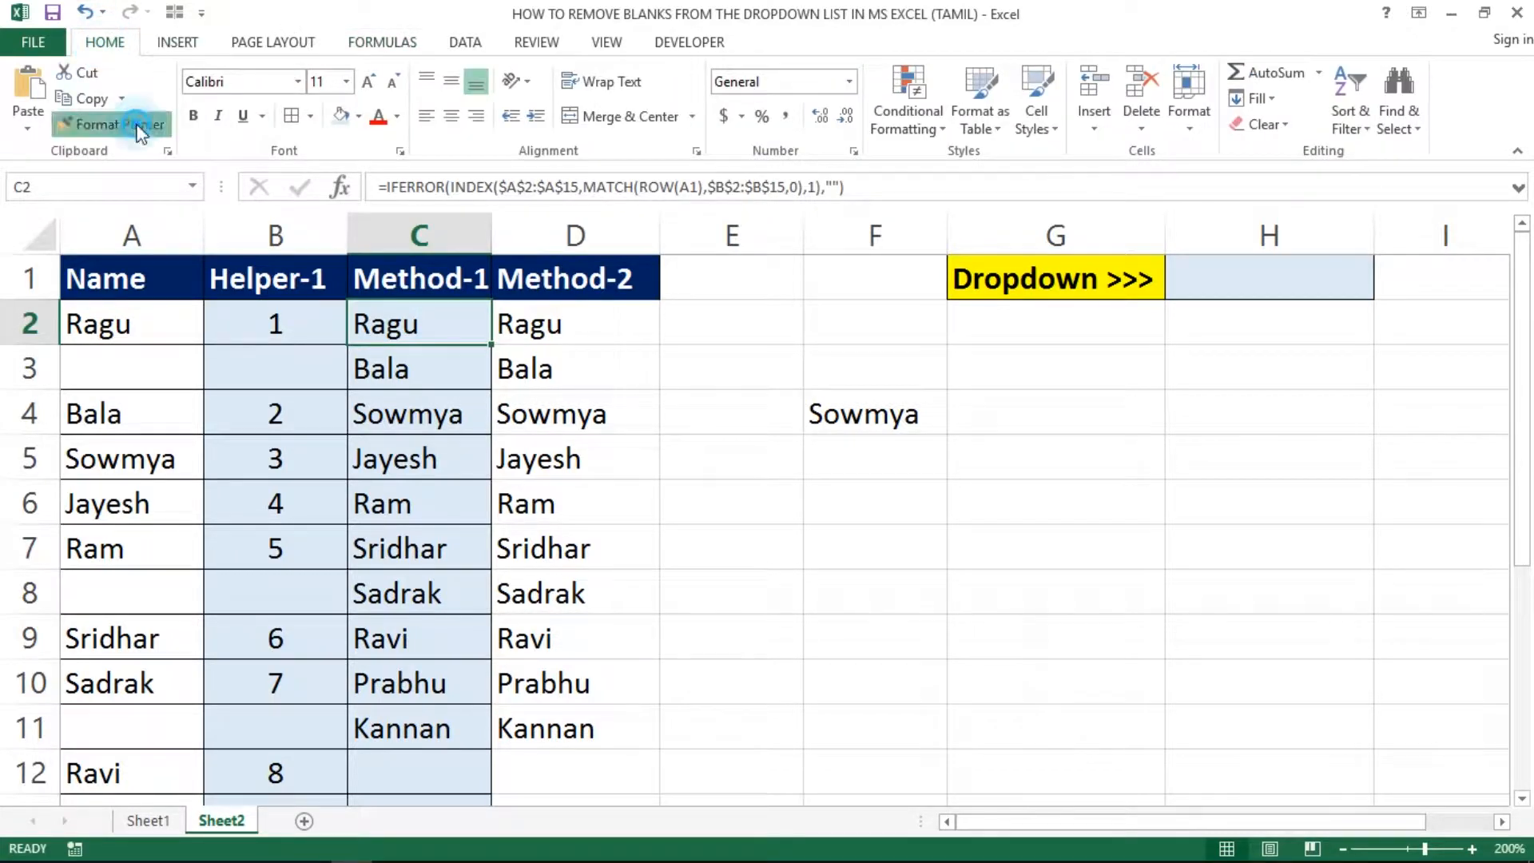
{"action": "left_click", "coordinate": [540, 323]}
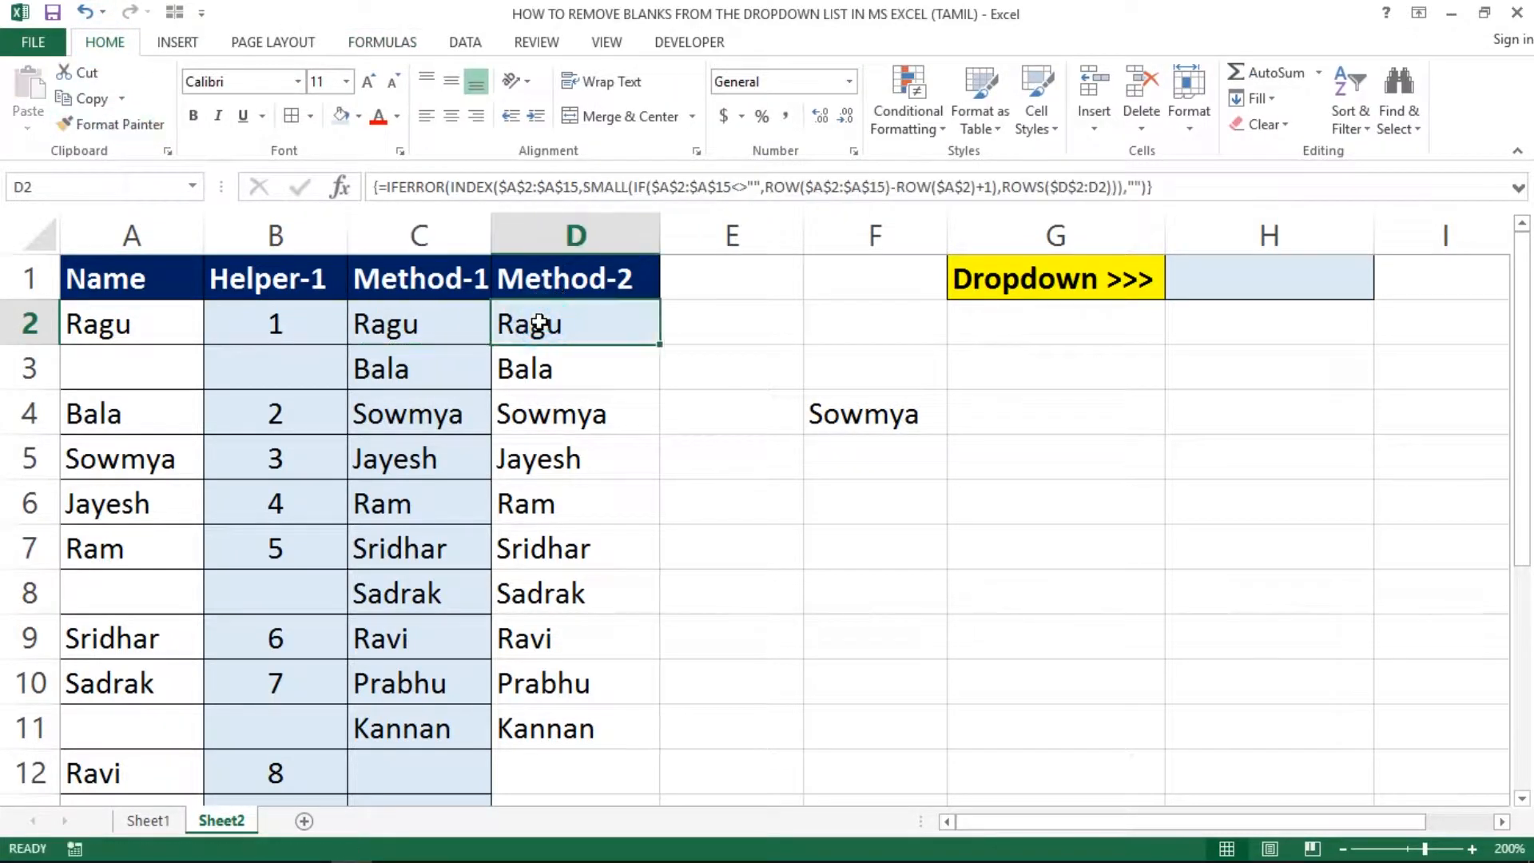
Step: Copy the cell formatting of D2 down the rest of the Method-2 column with Format Painter
{"action": "left_click", "coordinate": [144, 125]}
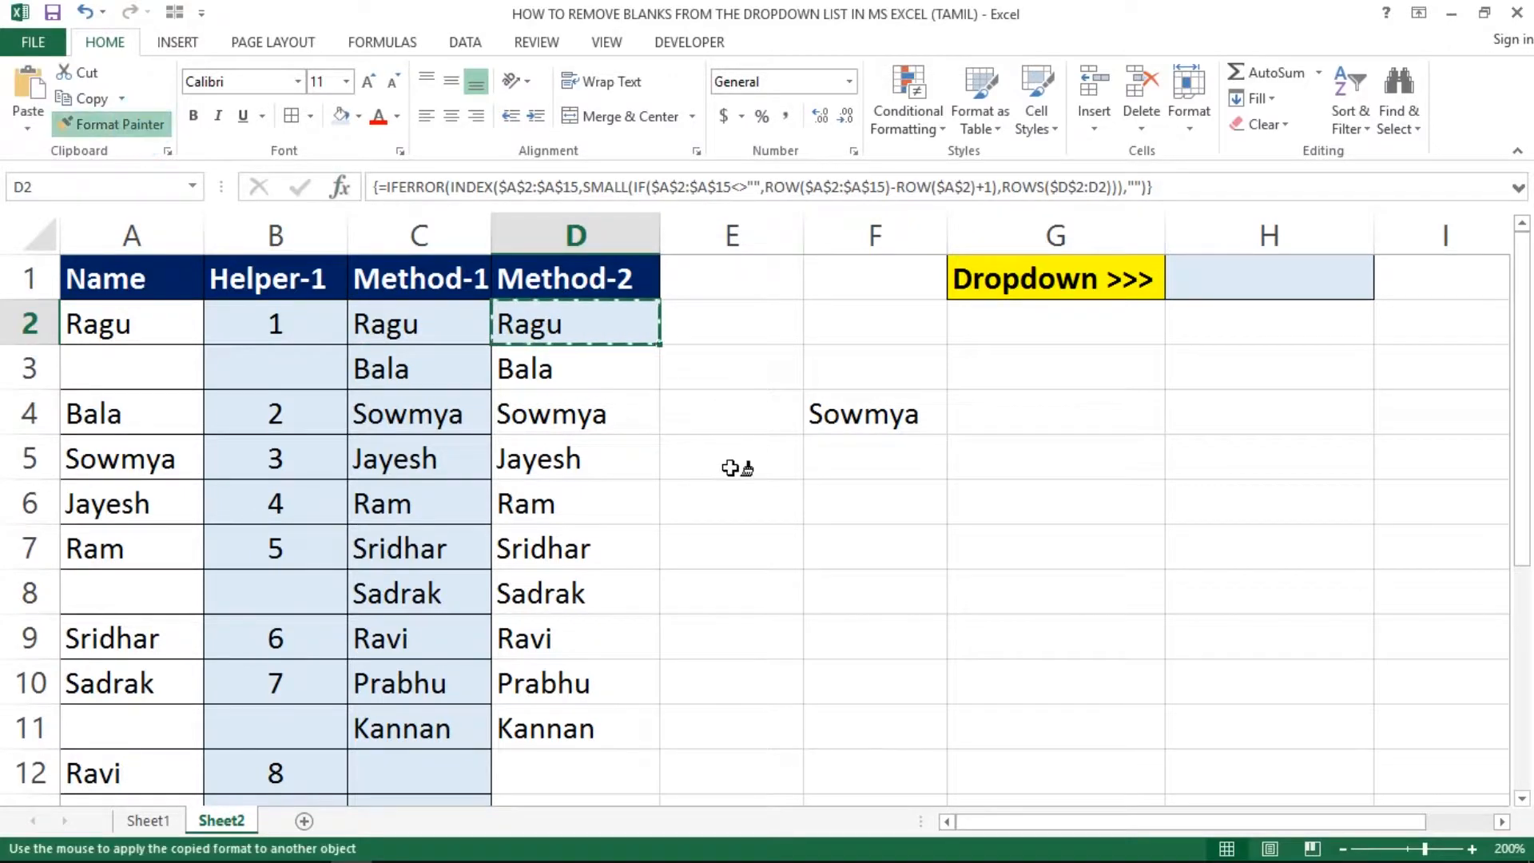
{"action": "key", "text": "ctrl+shift+Down"}
{"action": "key", "text": "Up"}
{"action": "key", "text": "Down"}
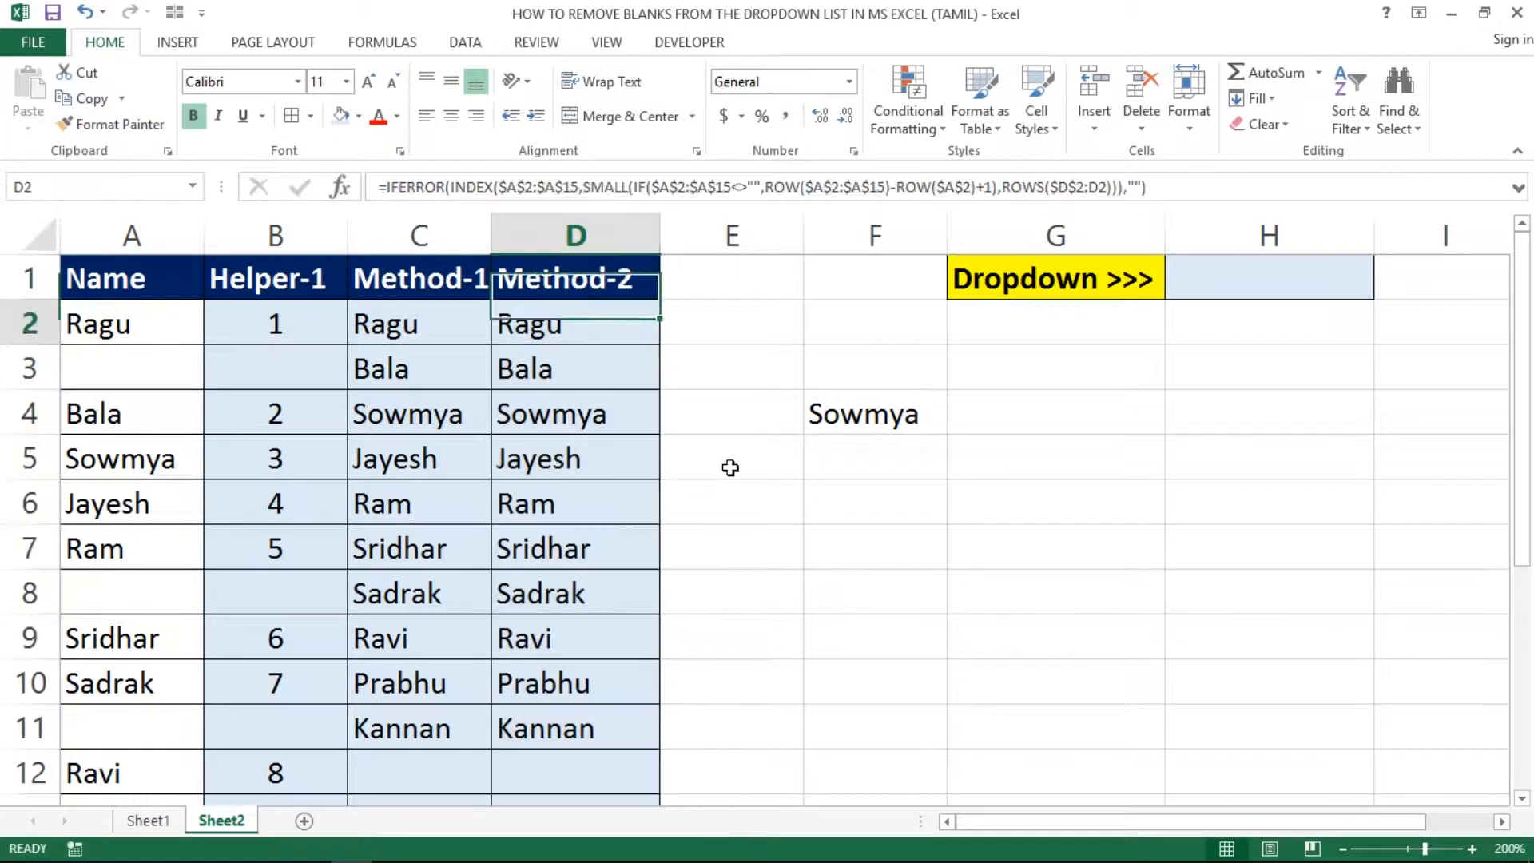
{"action": "key", "text": "Up"}
{"action": "key", "text": "Left"}
{"action": "key", "text": "ctrl+shift+Down"}
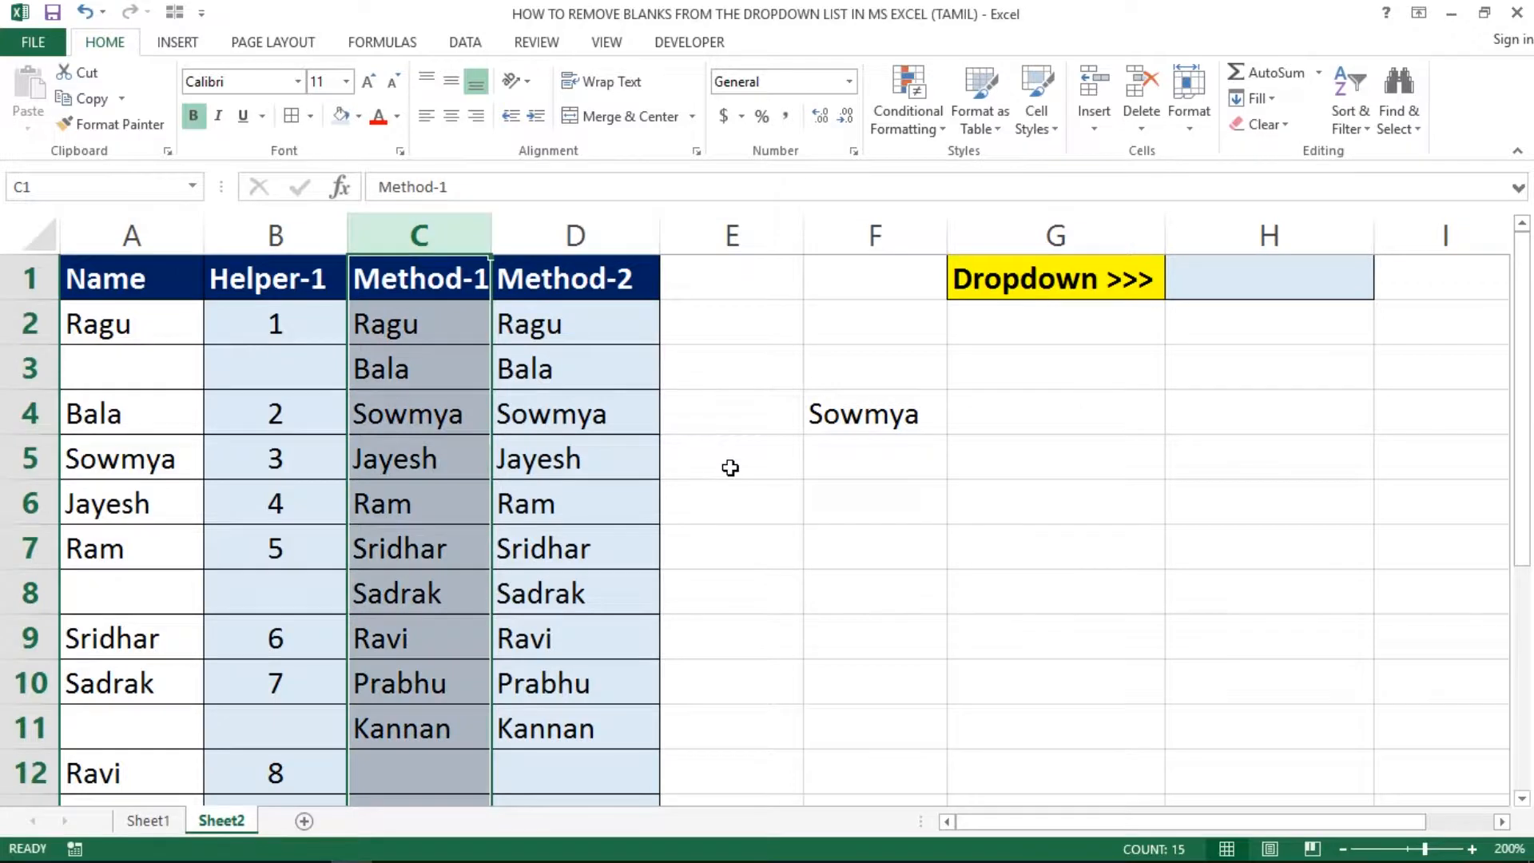
{"action": "key", "text": "Right"}
{"action": "key", "text": "ctrl+shift+Down"}
{"action": "key", "text": "Left"}
{"action": "key", "text": "Left"}
{"action": "key", "text": "ctrl+shift+Down"}
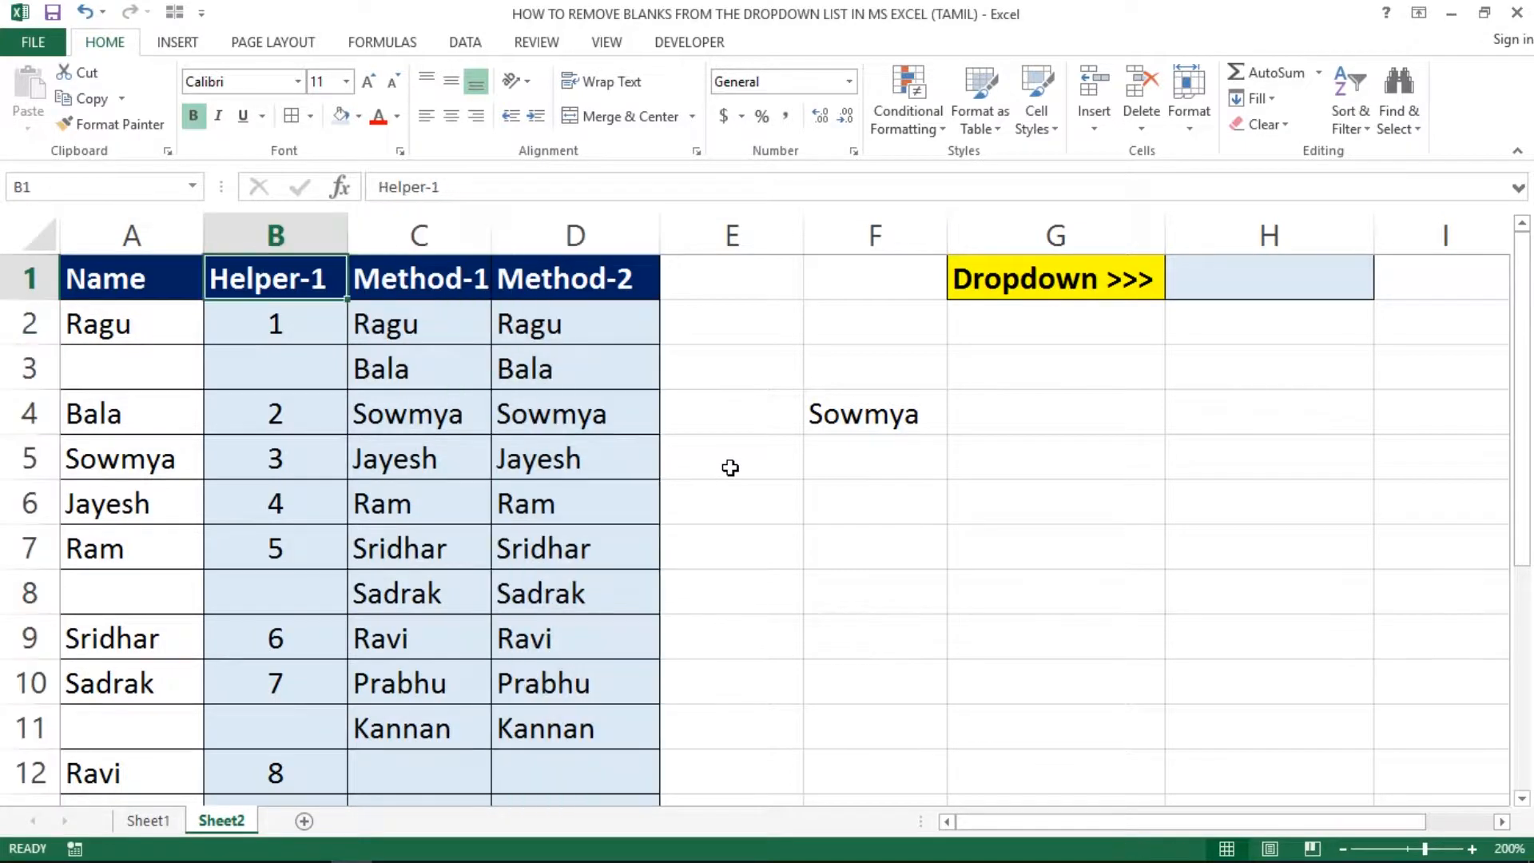
{"action": "key", "text": "Left"}
Step: Clear the leftover test formula from cell F4
{"action": "key", "text": "Right"}
{"action": "key", "text": "Right"}
{"action": "key", "text": "Right"}
{"action": "key", "text": "Right"}
{"action": "key", "text": "Right"}
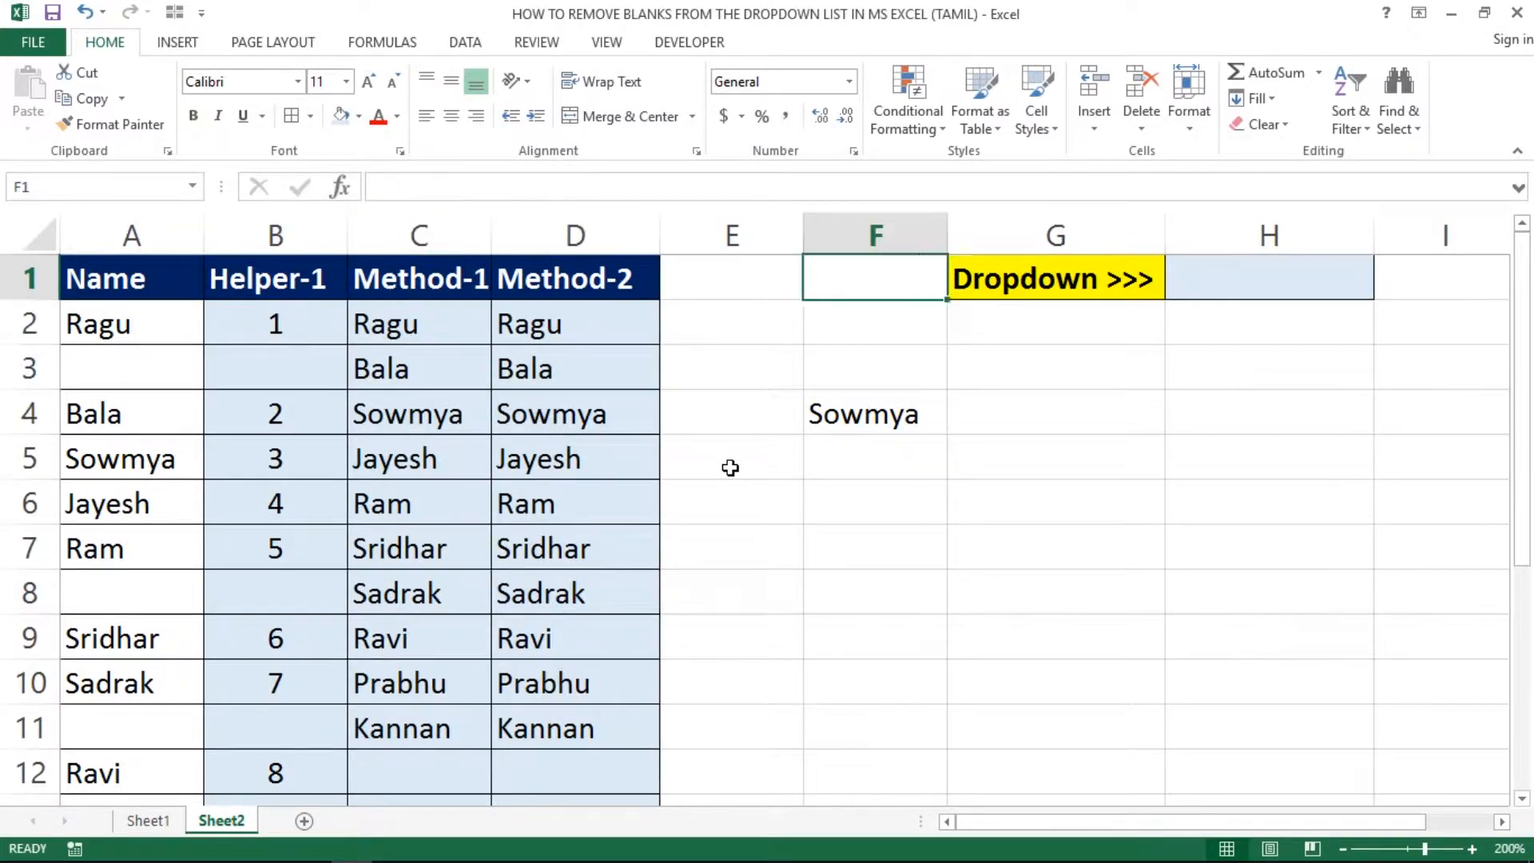
{"action": "key", "text": "Down"}
{"action": "key", "text": "Down"}
{"action": "key", "text": "Down"}
{"action": "key", "text": "Left"}
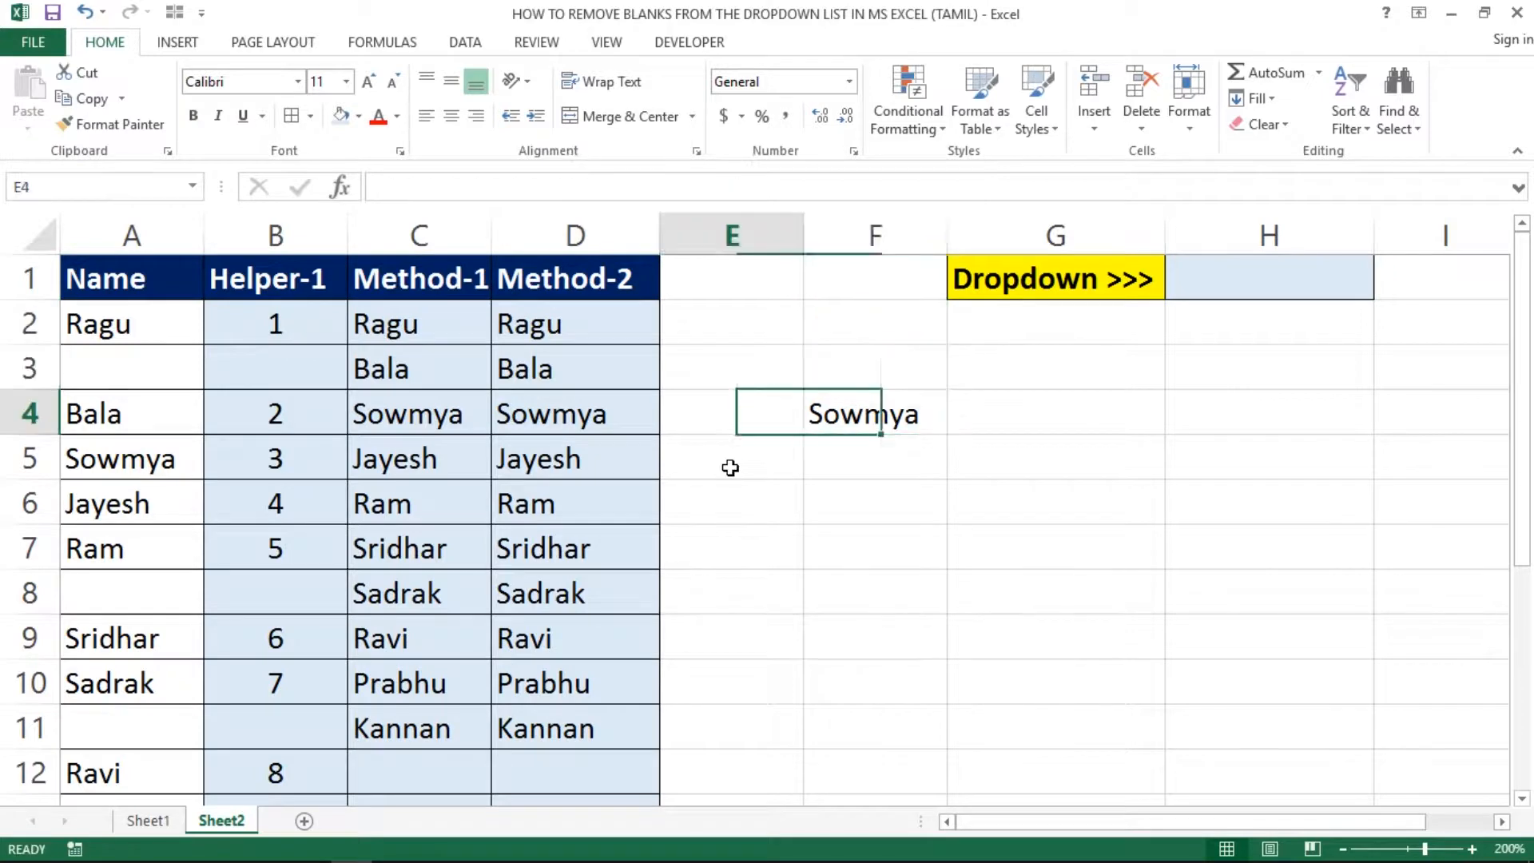
{"action": "key", "text": "Right"}
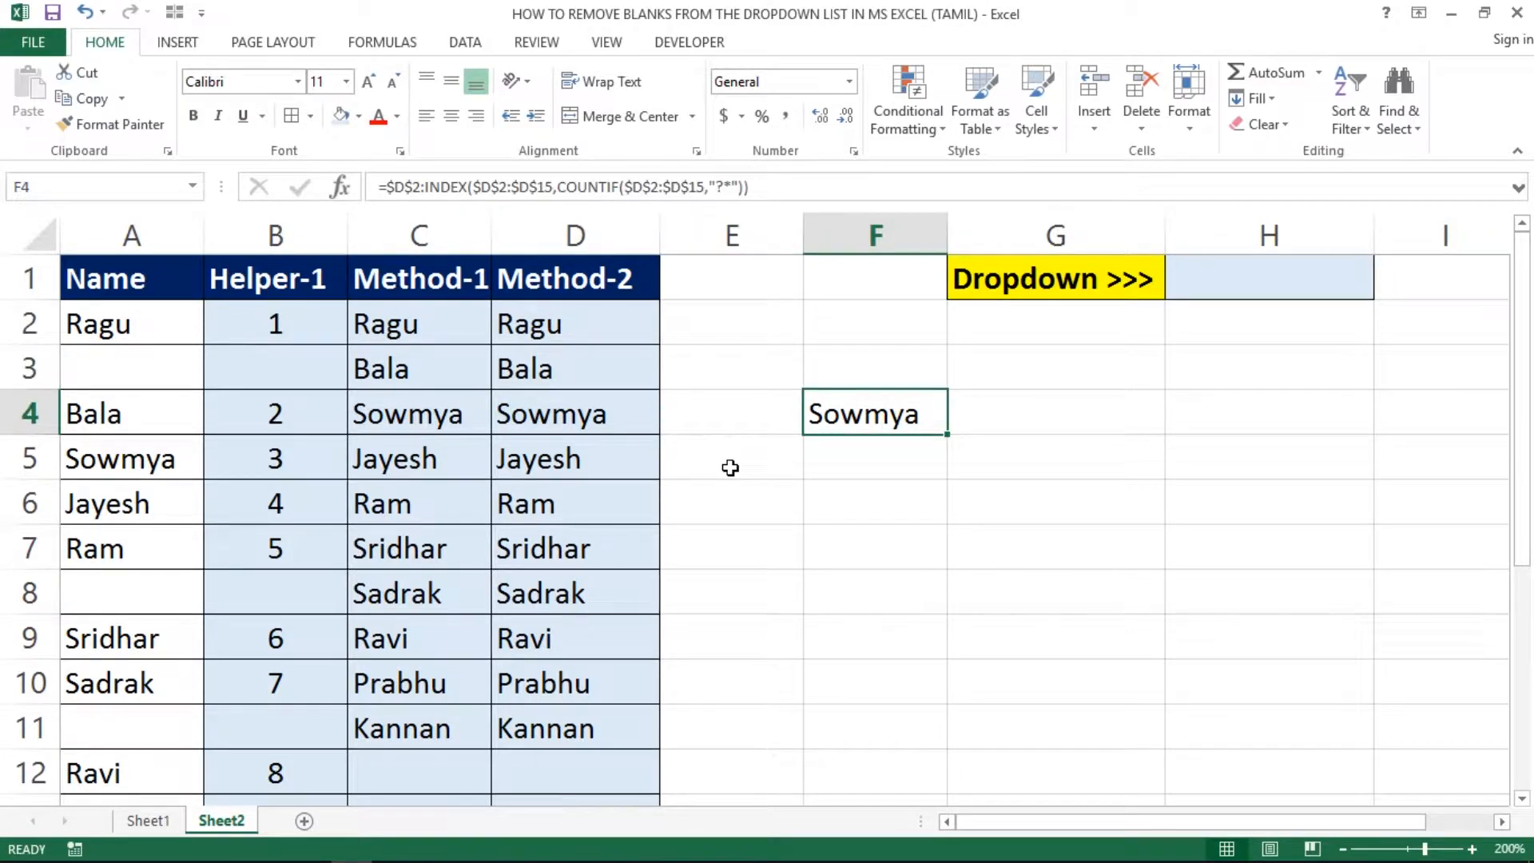
{"action": "key", "text": "Delete"}
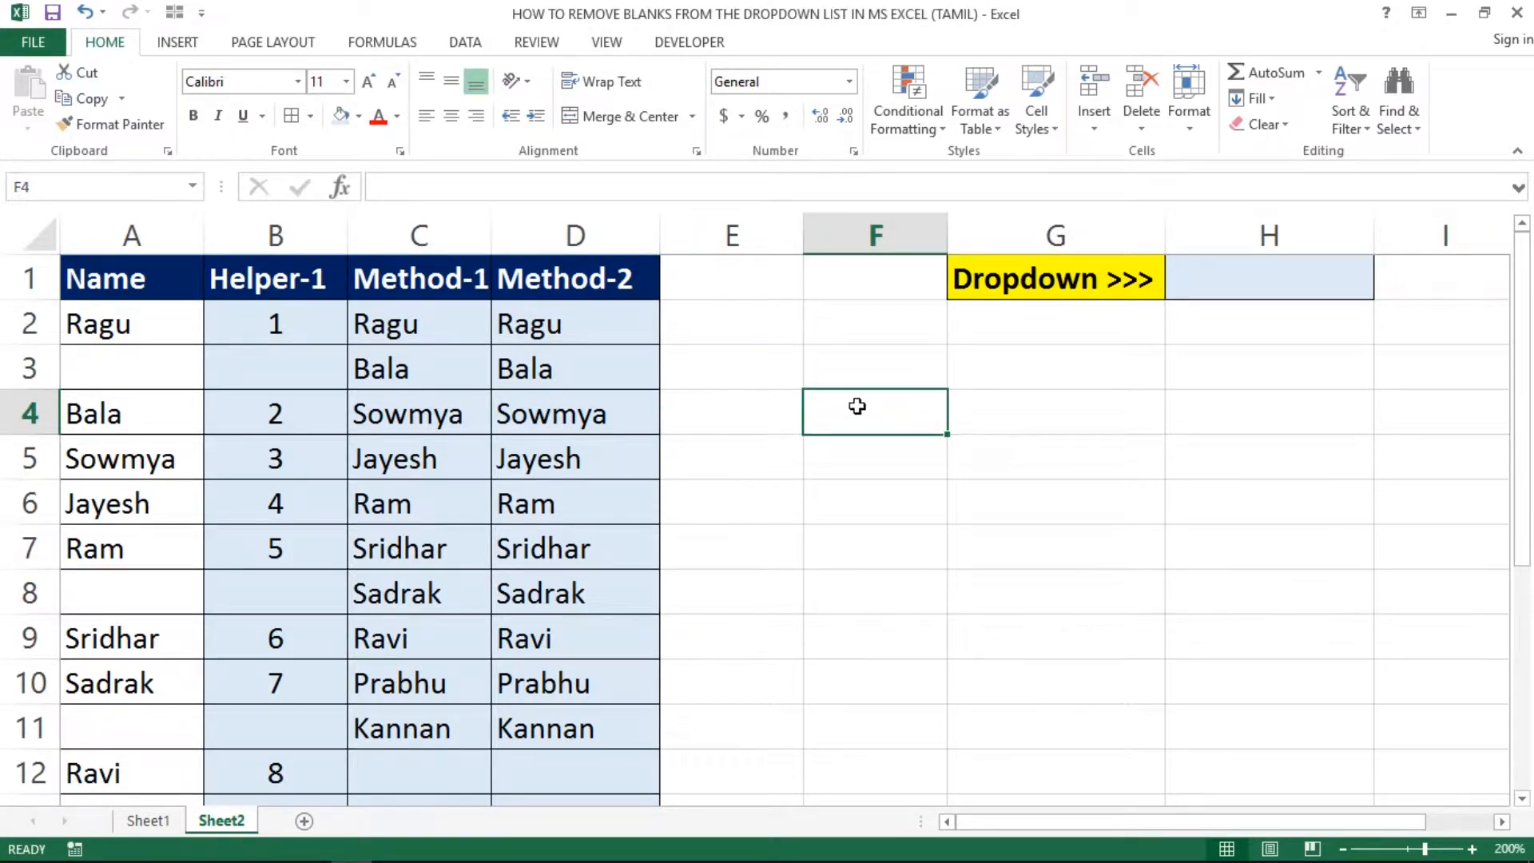
{"action": "key", "text": "Left"}
{"action": "key", "text": "Left"}
{"action": "key", "text": "Left"}
{"action": "key", "text": "Left"}
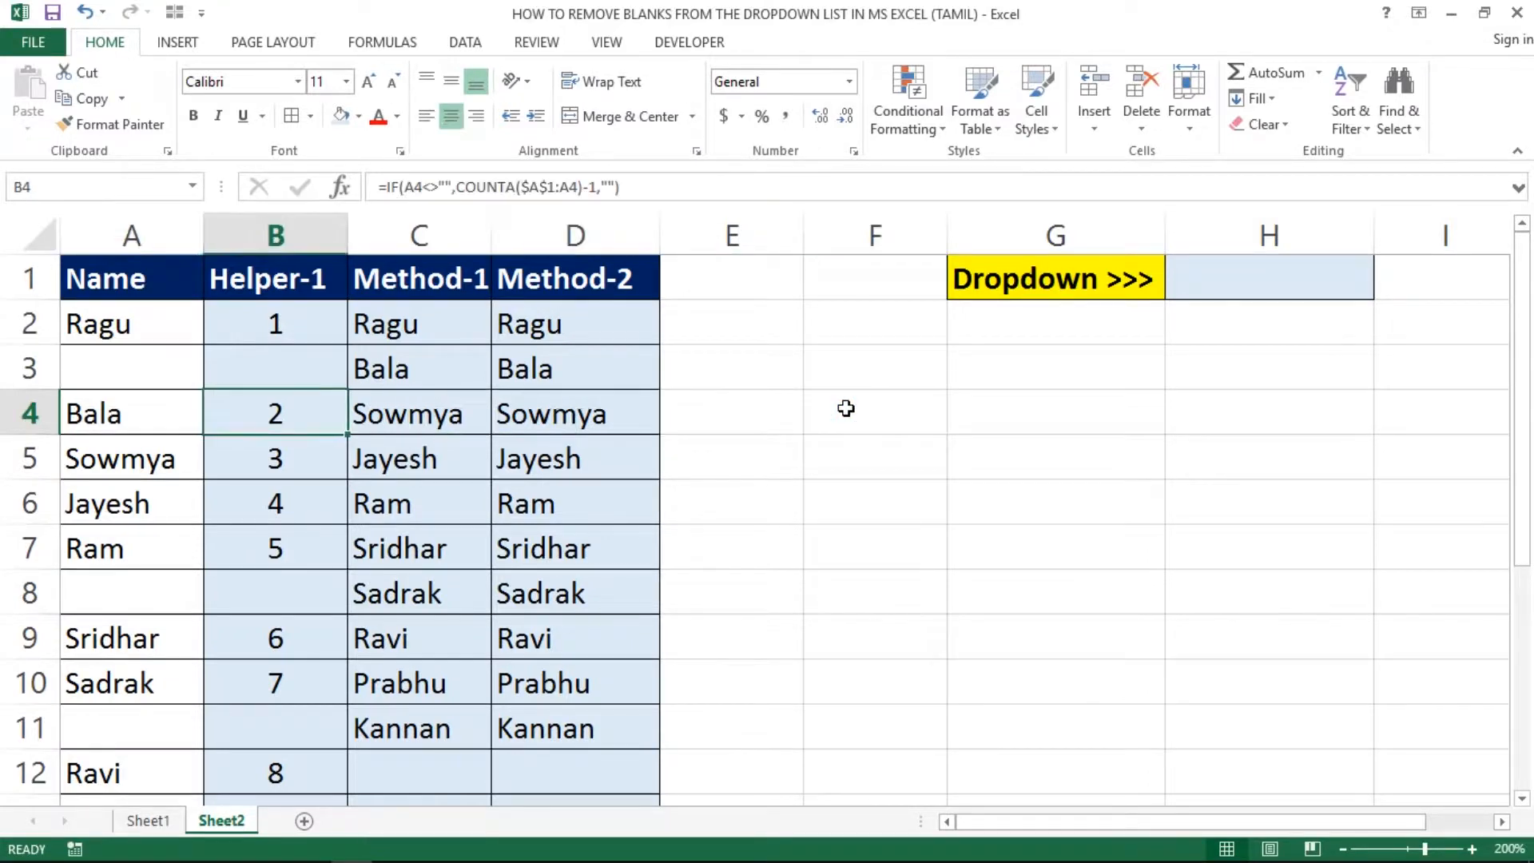
{"action": "key", "text": "Up"}
{"action": "key", "text": "Up"}
{"action": "key", "text": "Up"}
{"action": "key", "text": "Right"}
{"action": "key", "text": "Right"}
{"action": "key", "text": "Right"}
{"action": "key", "text": "Right"}
{"action": "key", "text": "Down"}
{"action": "key", "text": "Down"}
{"action": "key", "text": "Down"}
{"action": "key", "text": "Down"}
{"action": "key", "text": "Down"}
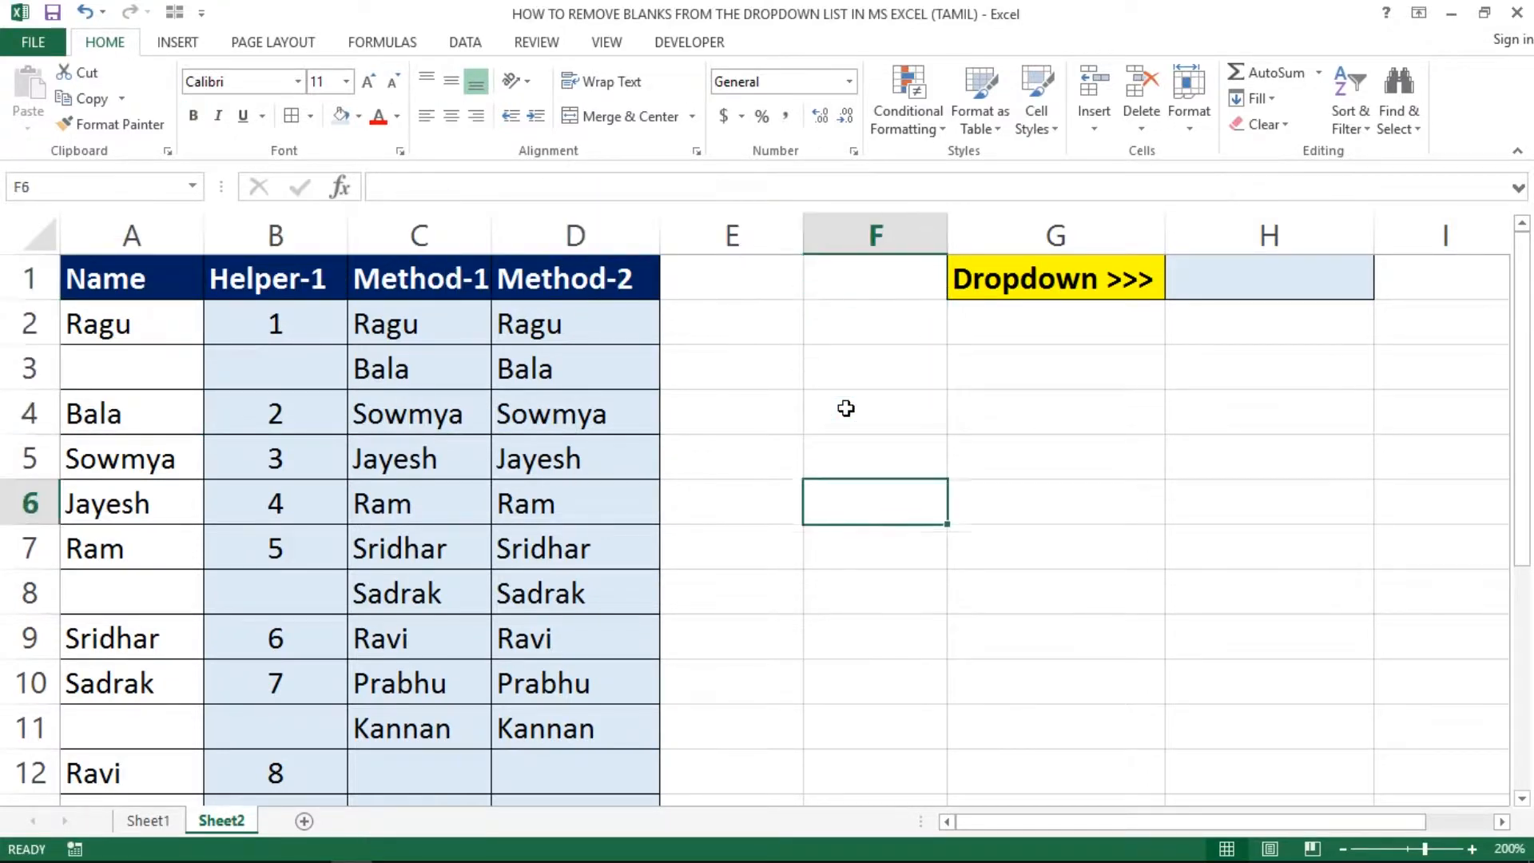
{"action": "key", "text": "Left"}
{"action": "key", "text": "Right"}
{"action": "key", "text": "Up"}
{"action": "key", "text": "Up"}
{"action": "key", "text": "Up"}
{"action": "key", "text": "Up"}
{"action": "key", "text": "Up"}
{"action": "key", "text": "Down"}
{"action": "key", "text": "Left"}
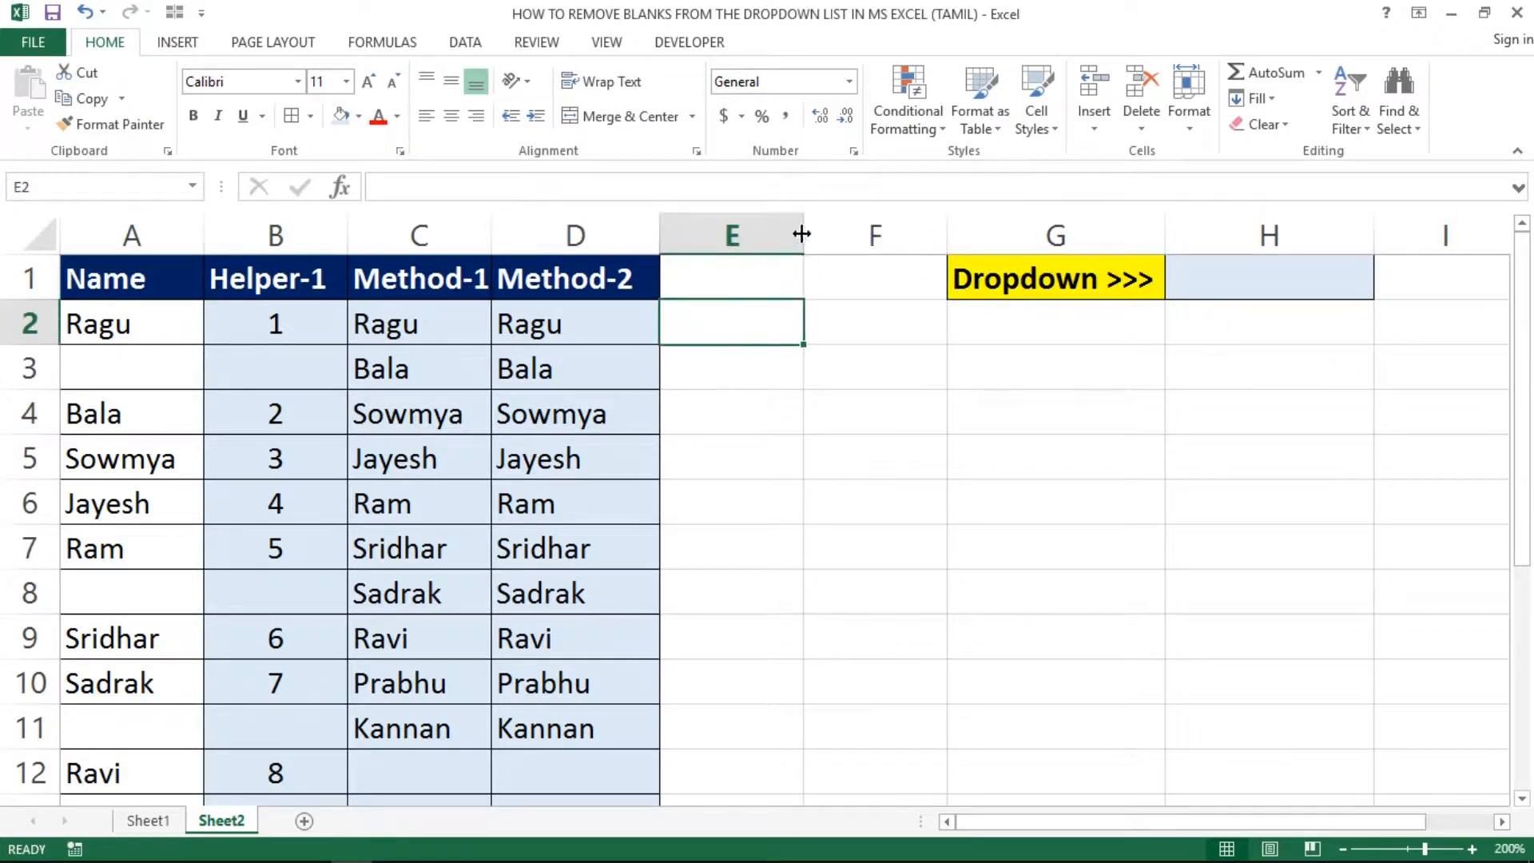
Step: Narrow the empty columns E and F to bring the dropdown closer to the table
{"action": "left_click_drag", "start_coordinate": [801, 233], "coordinate": [745, 233]}
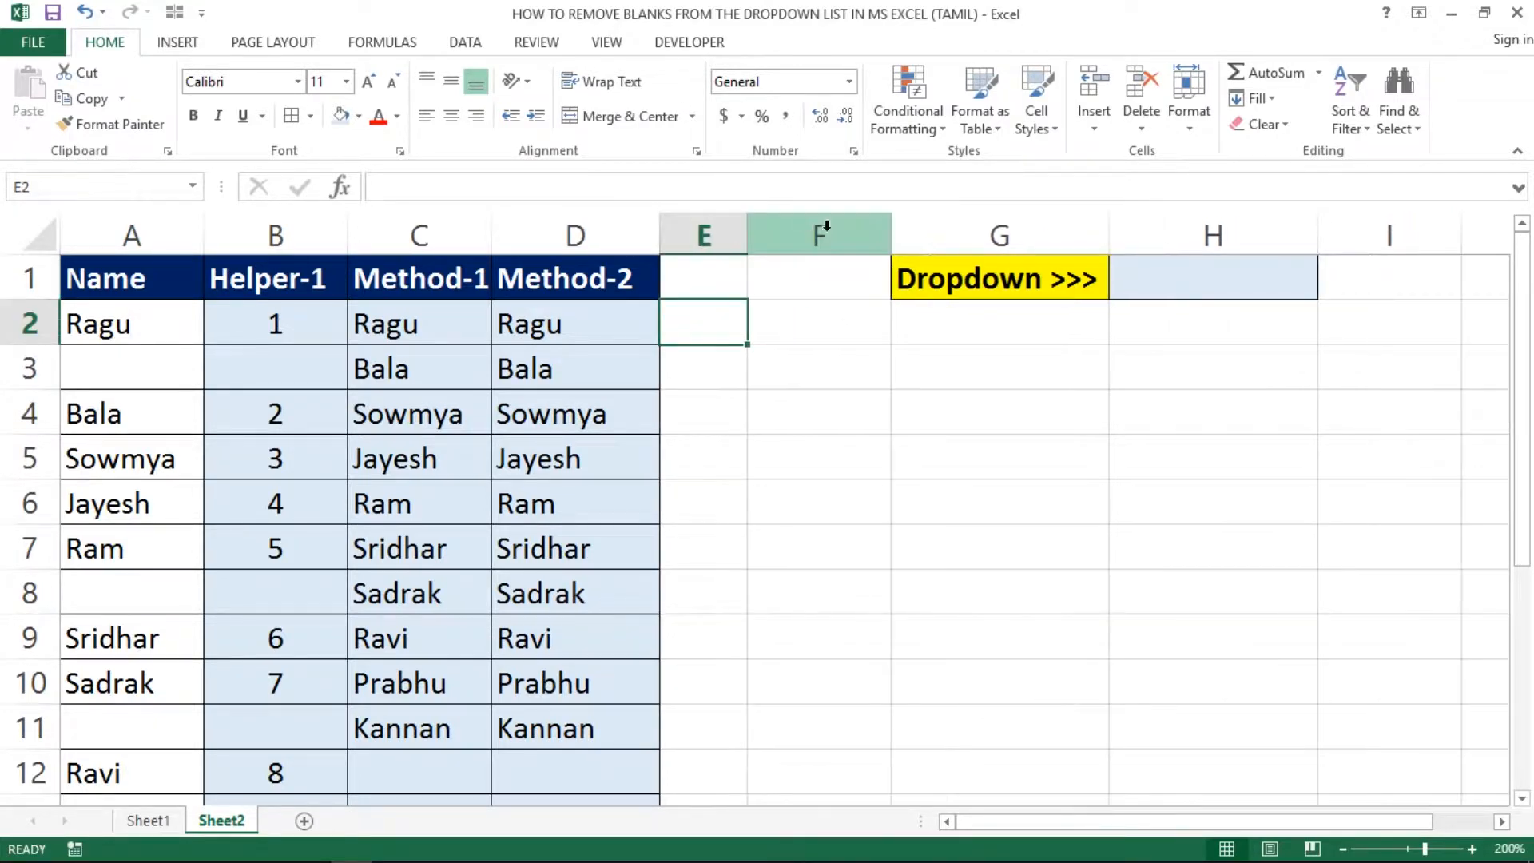
{"action": "left_click_drag", "start_coordinate": [890, 225], "coordinate": [827, 234]}
{"action": "left_click", "coordinate": [775, 432]}
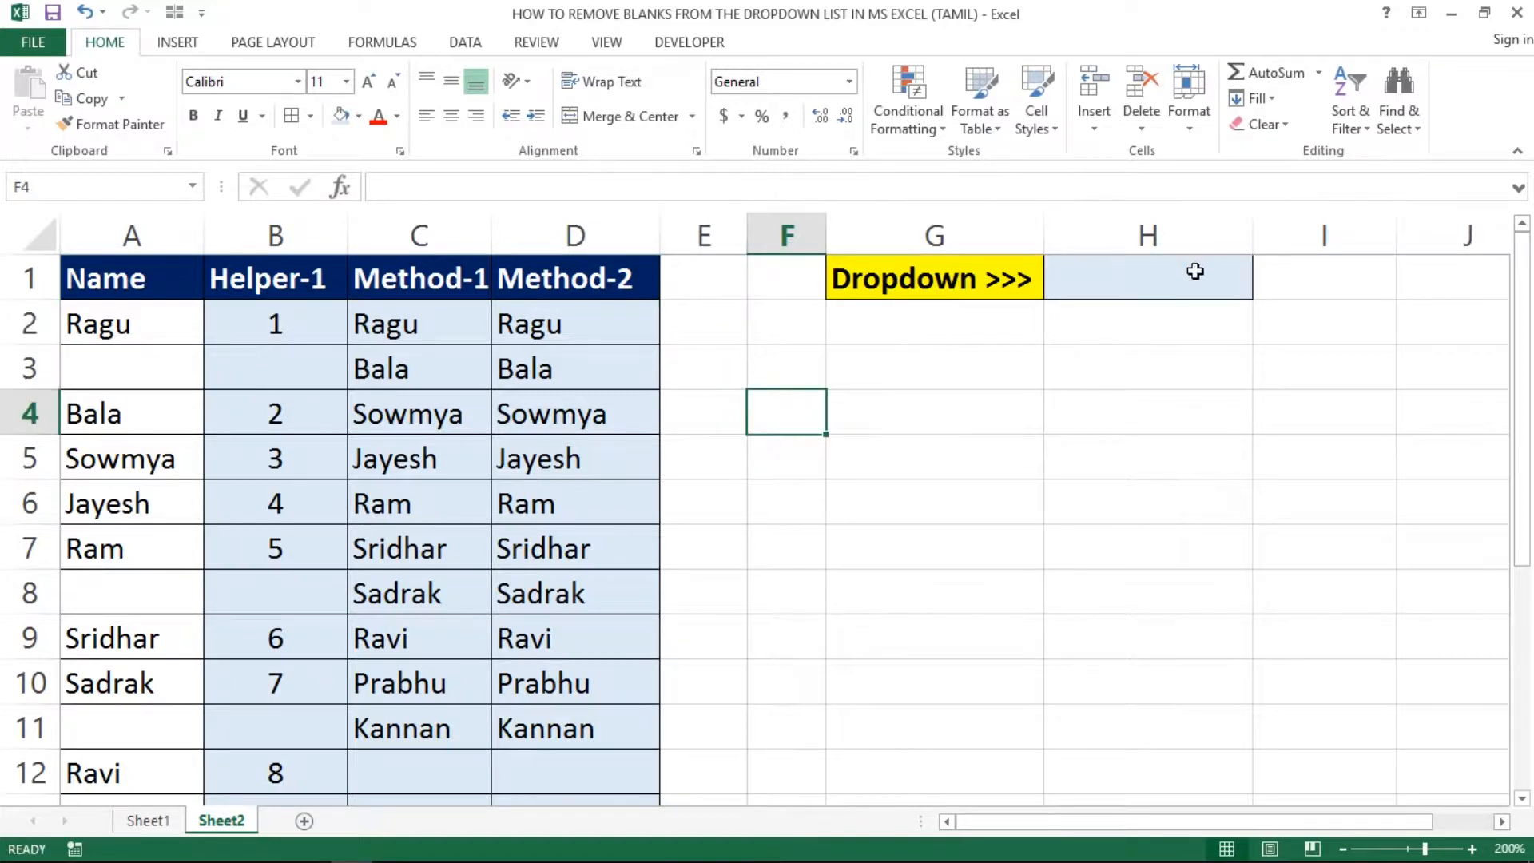
Step: Choose the third name from the dropdown list in H1
{"action": "left_click", "coordinate": [1190, 270]}
{"action": "left_click", "coordinate": [1263, 289]}
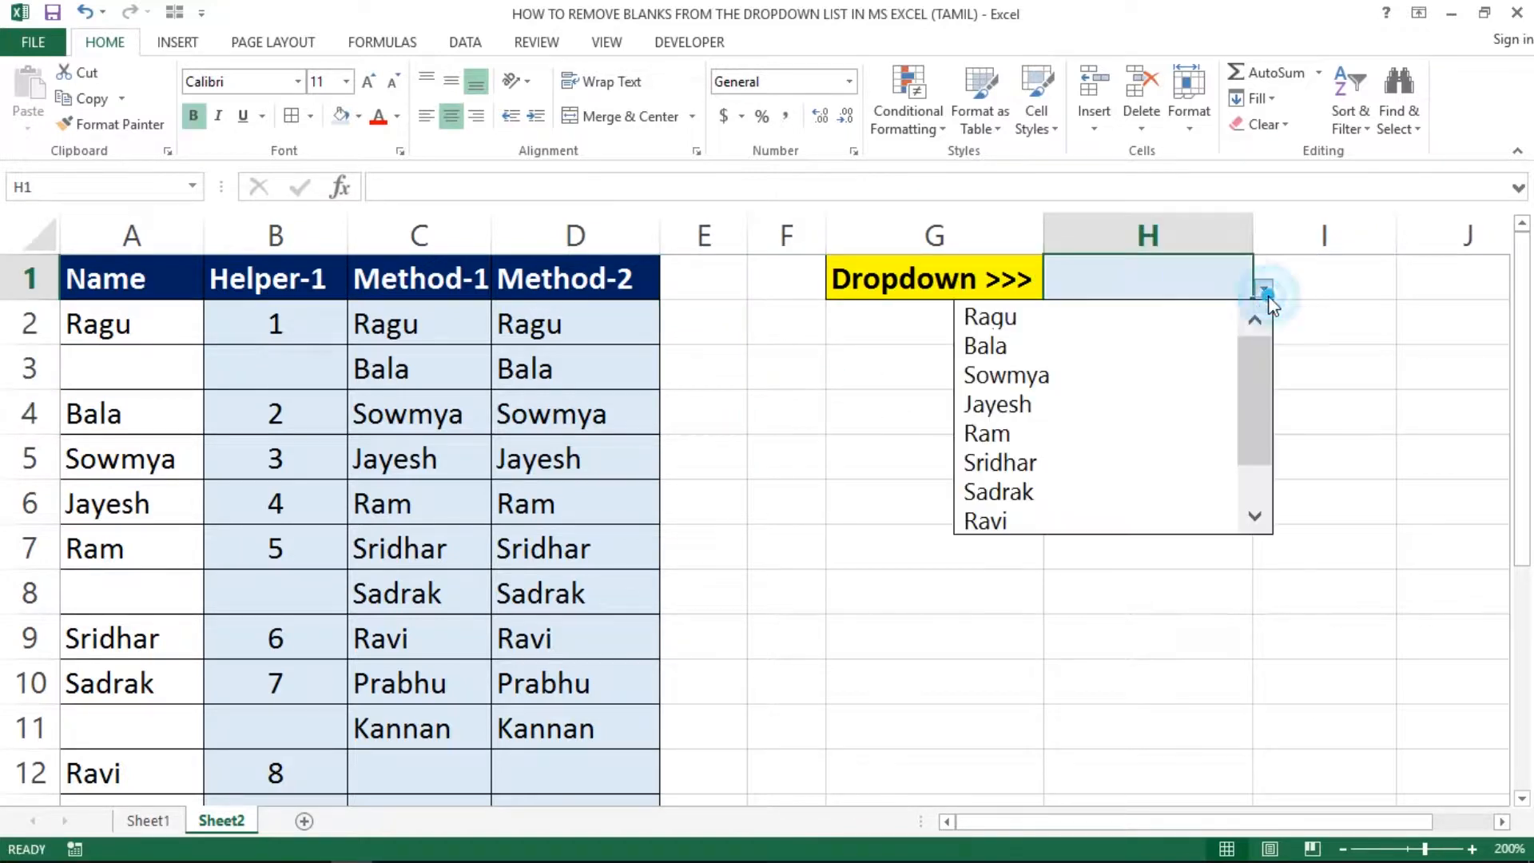
{"action": "left_click", "coordinate": [1060, 376]}
{"action": "left_click", "coordinate": [808, 403]}
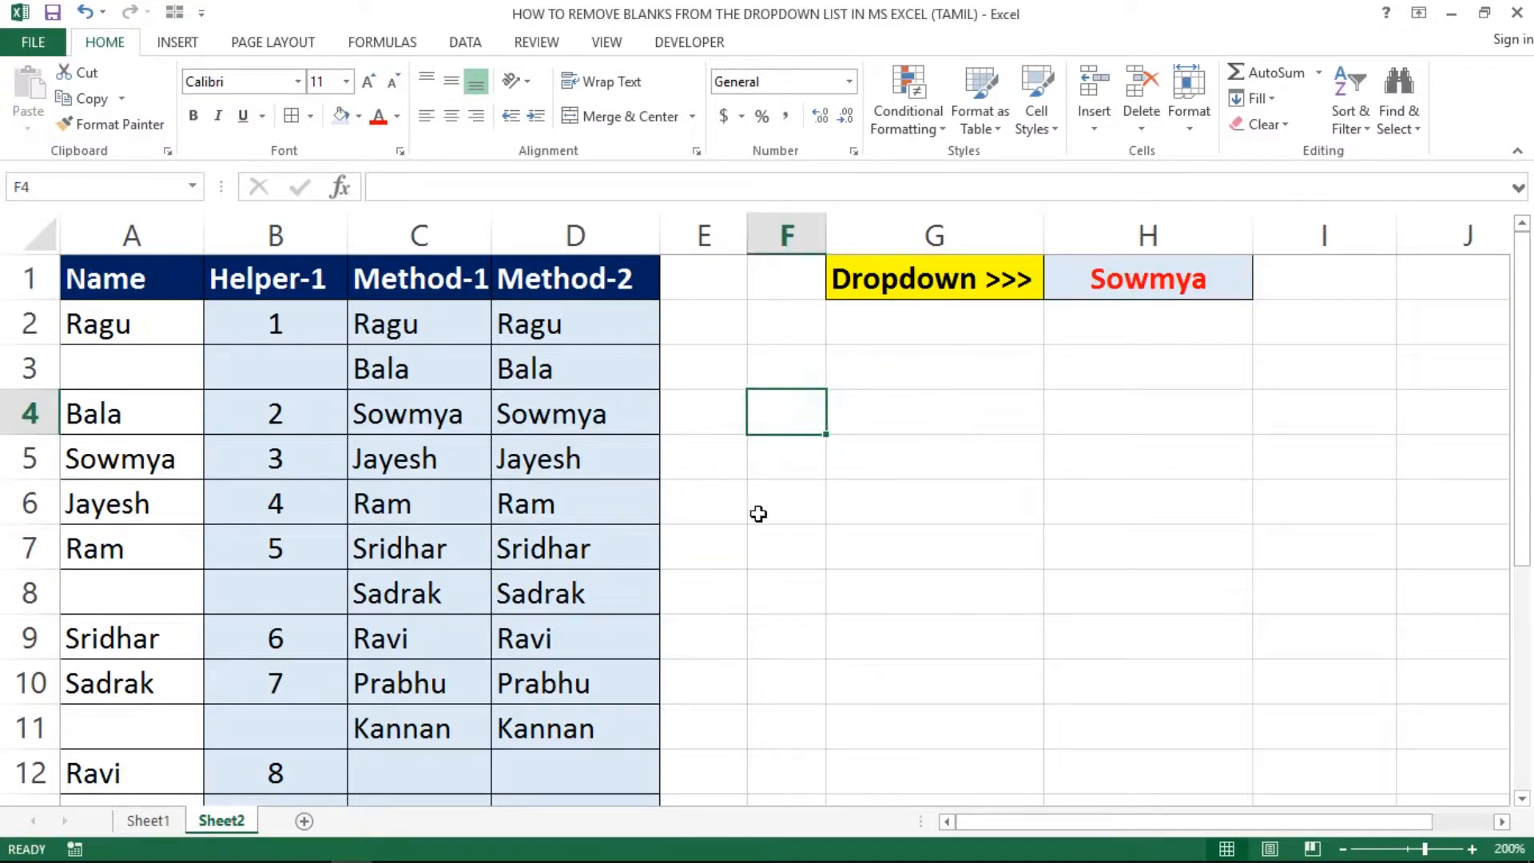
{"action": "left_click", "coordinate": [757, 512]}
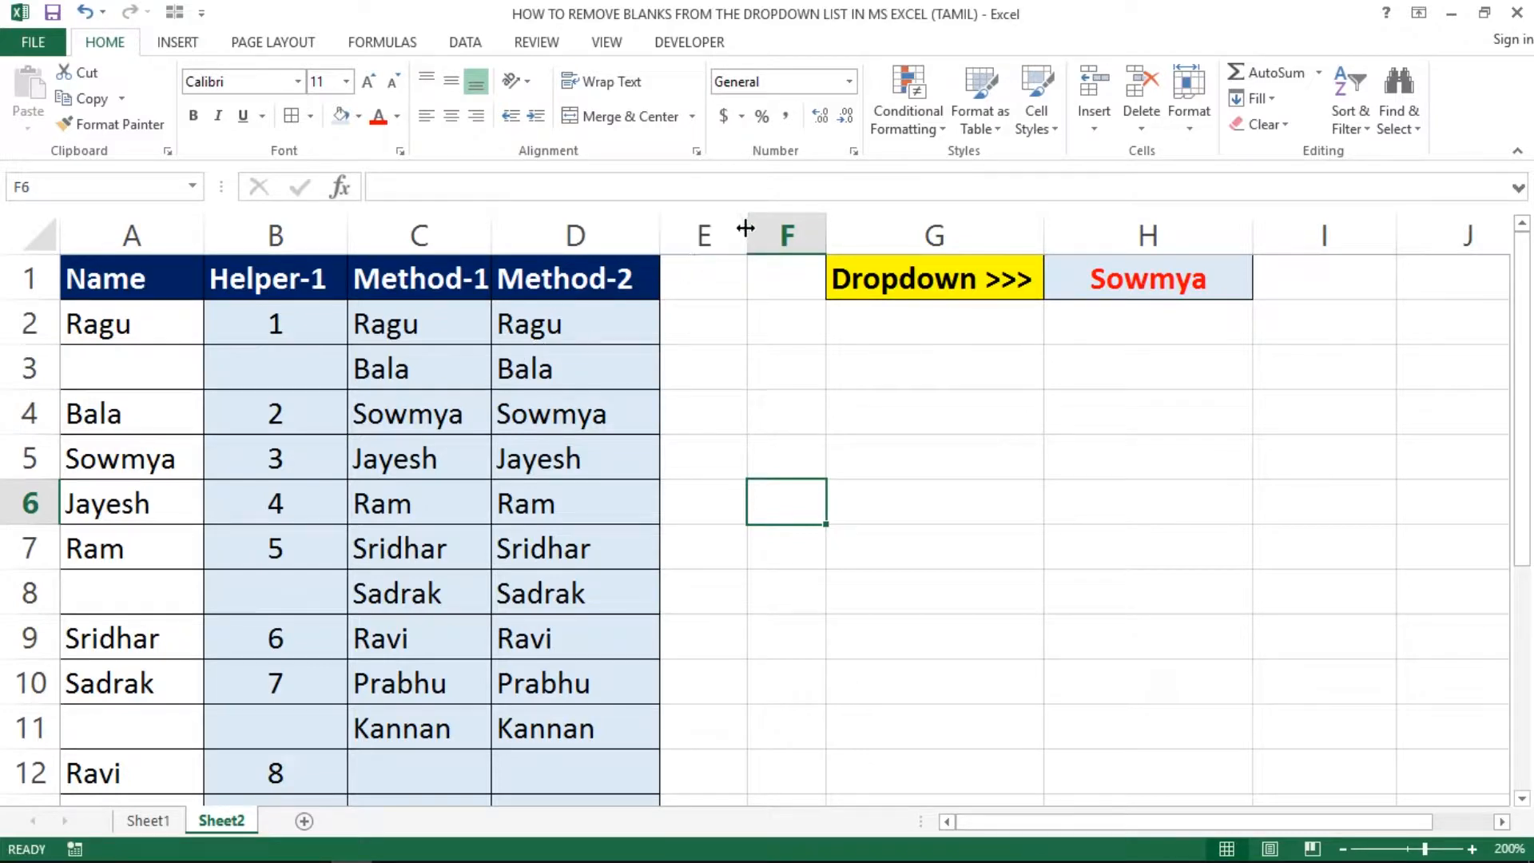
Step: Widen column E and enter the label "Sequence No" in E6
{"action": "left_click_drag", "start_coordinate": [747, 233], "coordinate": [969, 234]}
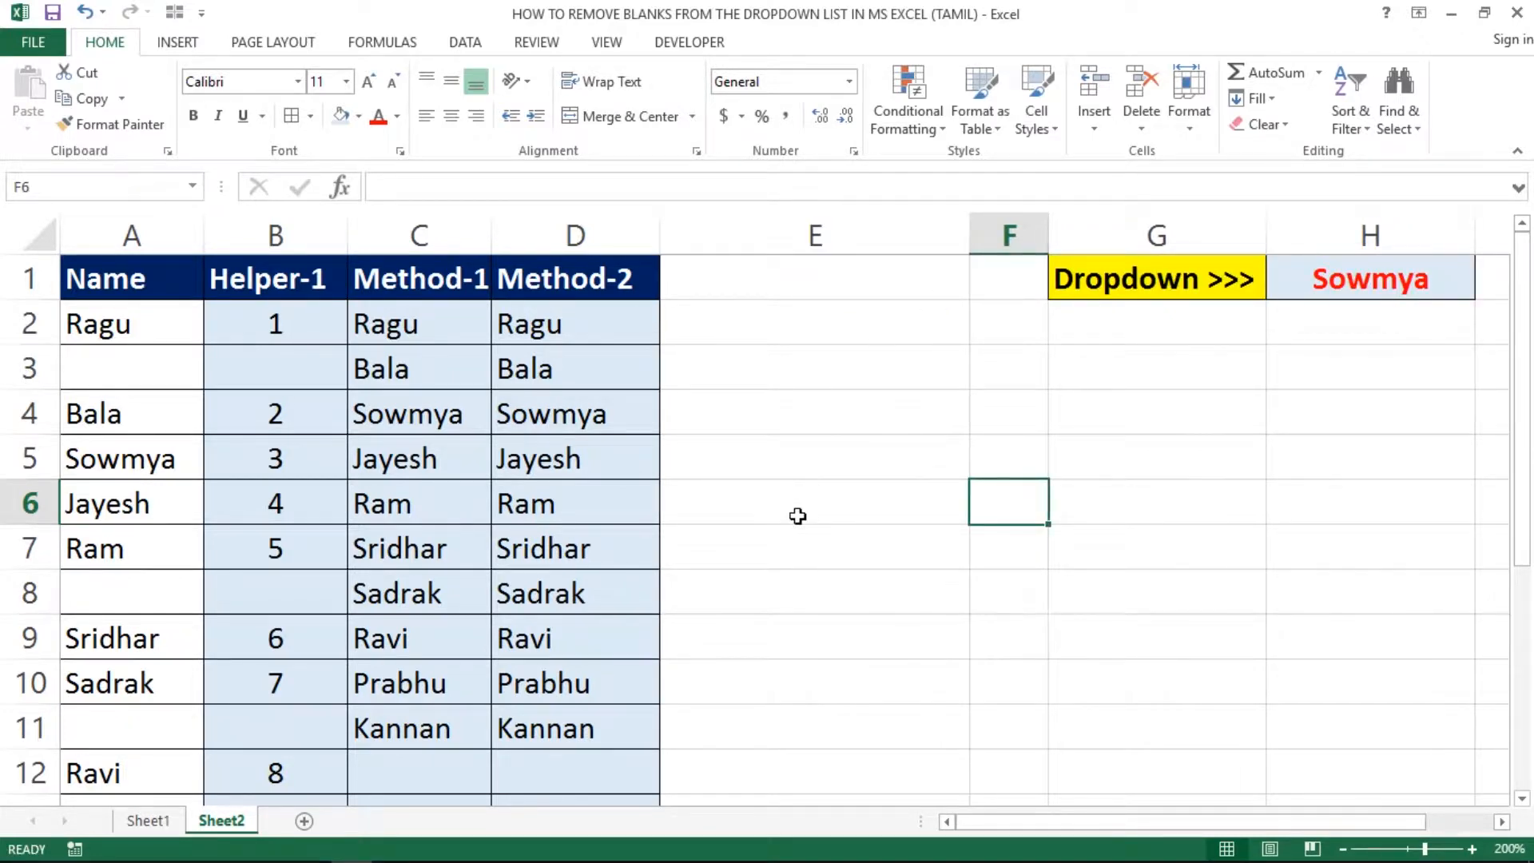
{"action": "left_click", "coordinate": [829, 506]}
{"action": "type", "text": "Se"}
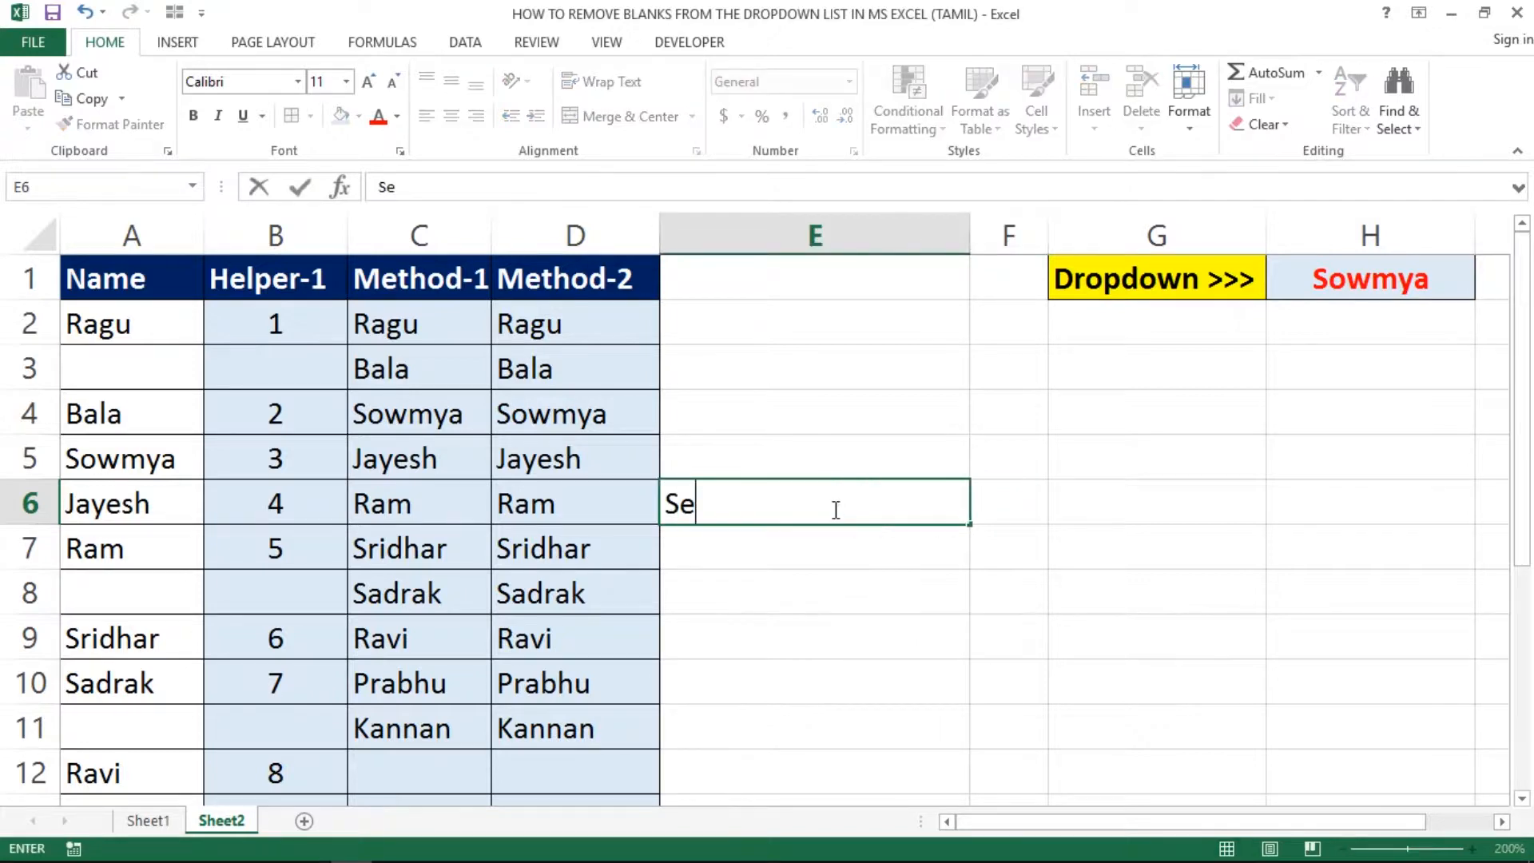
{"action": "type", "text": "qu"}
{"action": "key", "text": "BackSpace"}
{"action": "type", "text": "quence No"}
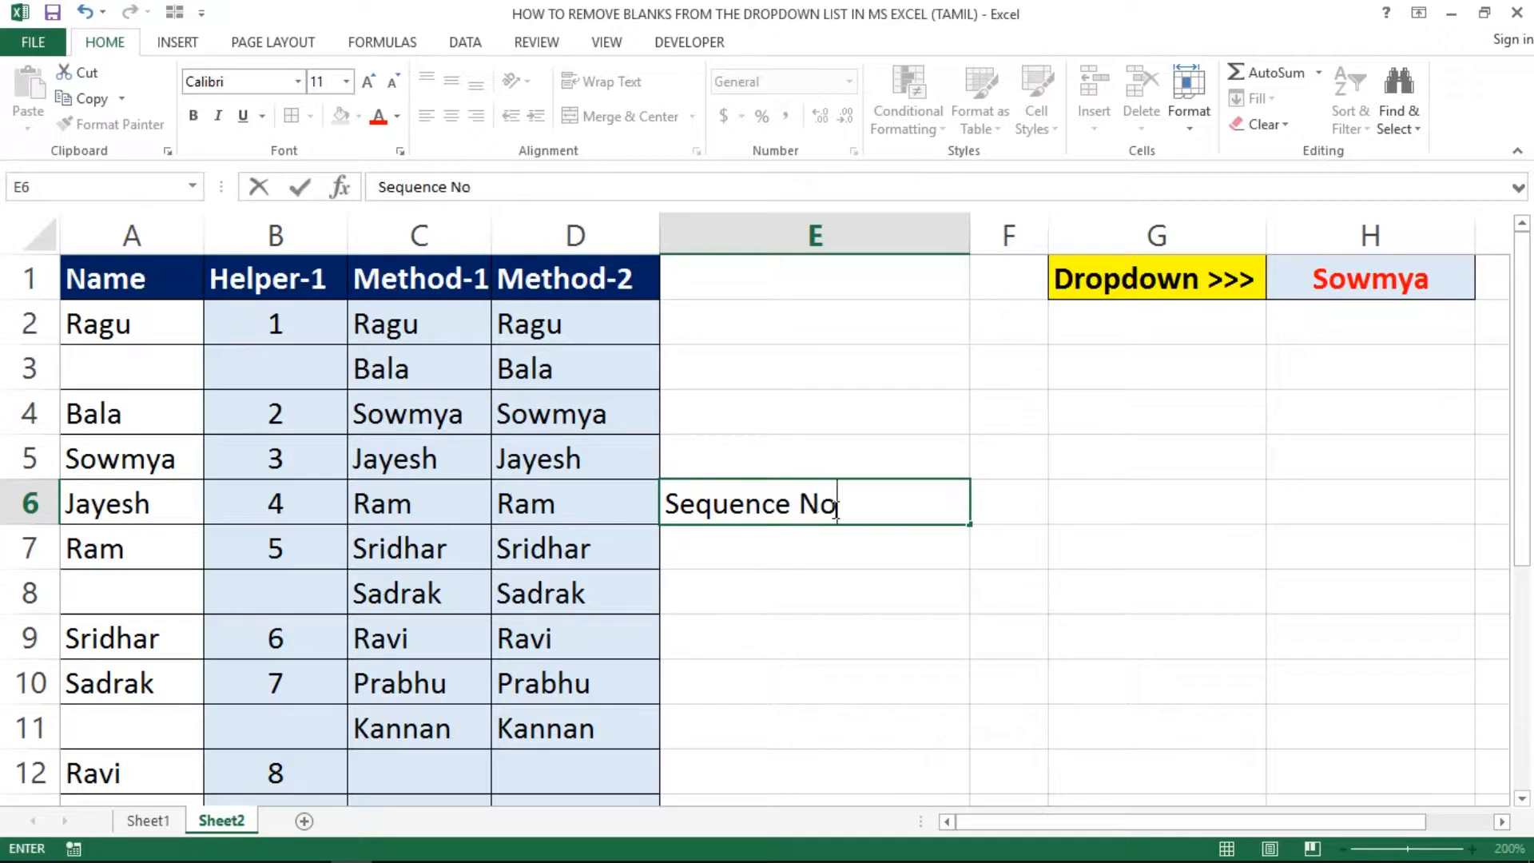
{"action": "key", "text": "Return"}
Step: Show the Helper-1 formula of B2 as text in F6 with FORMULATEXT
{"action": "key", "text": "Up"}
{"action": "key", "text": "Right"}
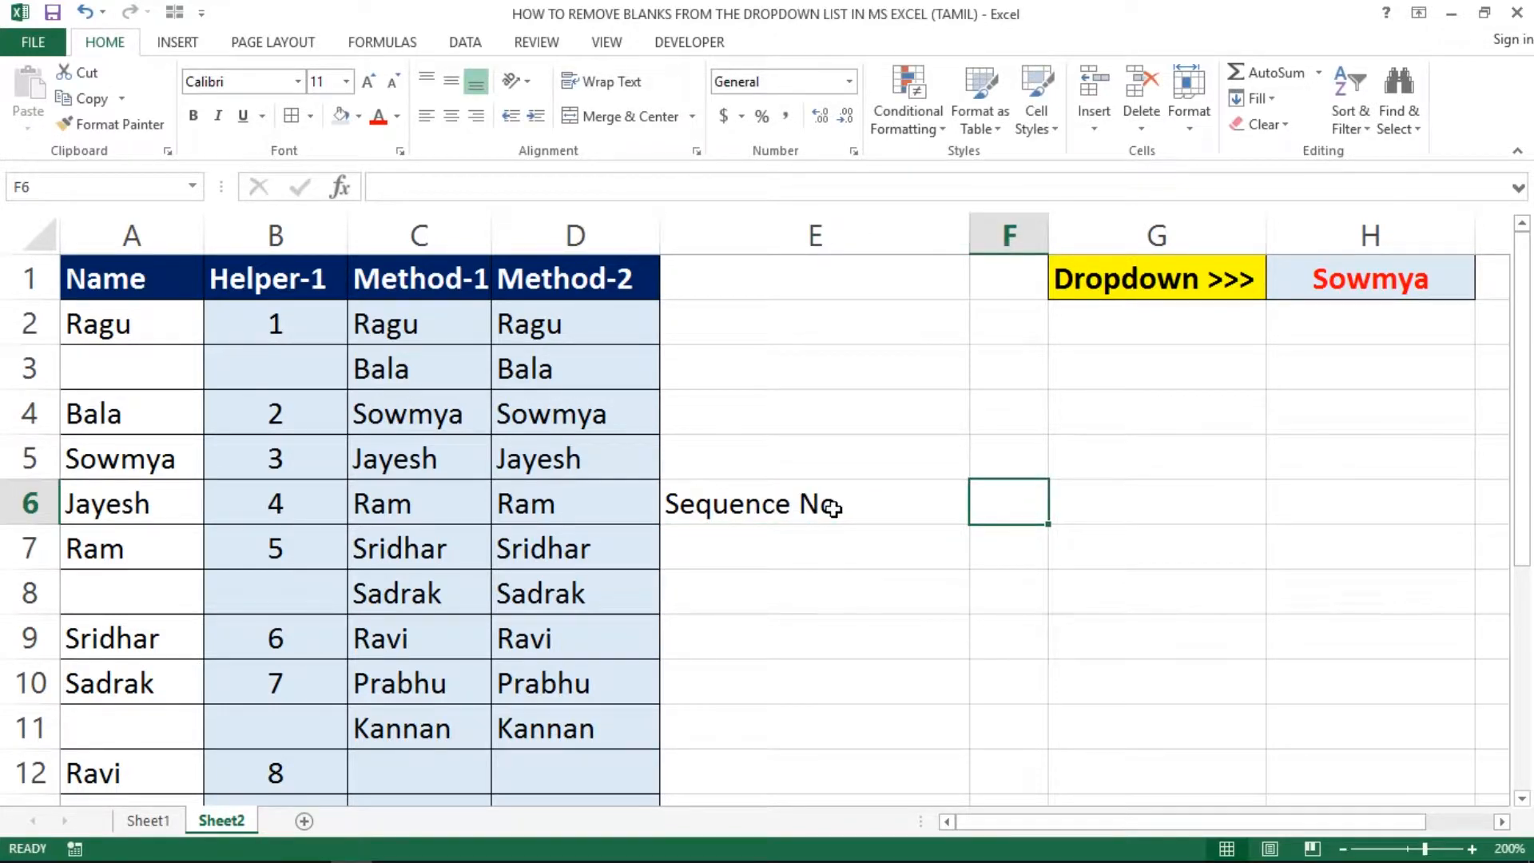
{"action": "type", "text": "=for"}
{"action": "key", "text": "Down"}
{"action": "key", "text": "Tab"}
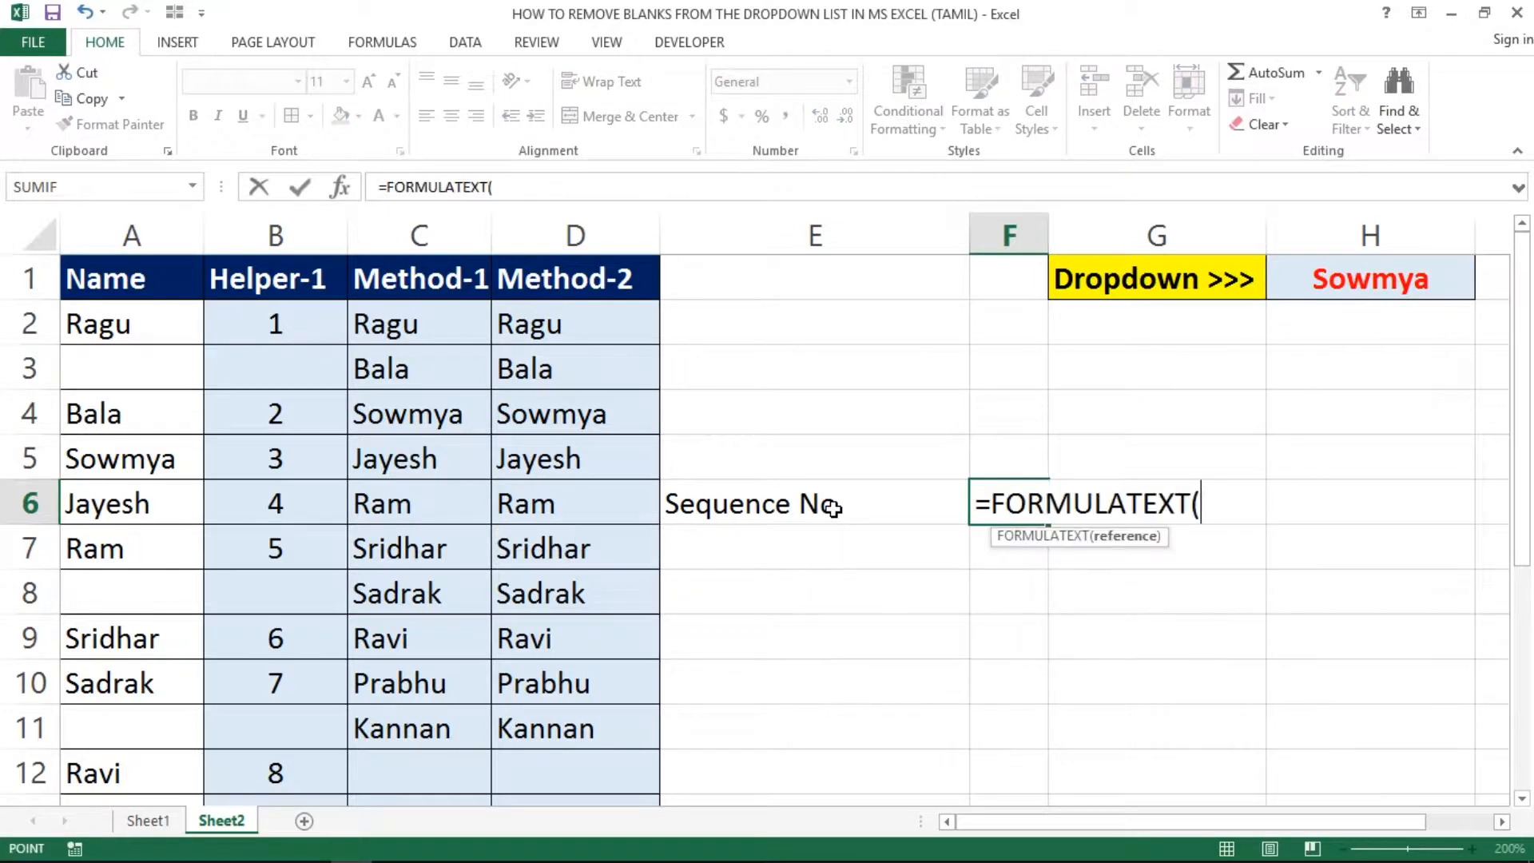
{"action": "key", "text": "Up"}
{"action": "key", "text": "Left"}
{"action": "key", "text": "Left"}
{"action": "key", "text": "Left"}
{"action": "key", "text": "Up"}
{"action": "key", "text": "Up"}
{"action": "key", "text": "Up"}
{"action": "key", "text": "Left"}
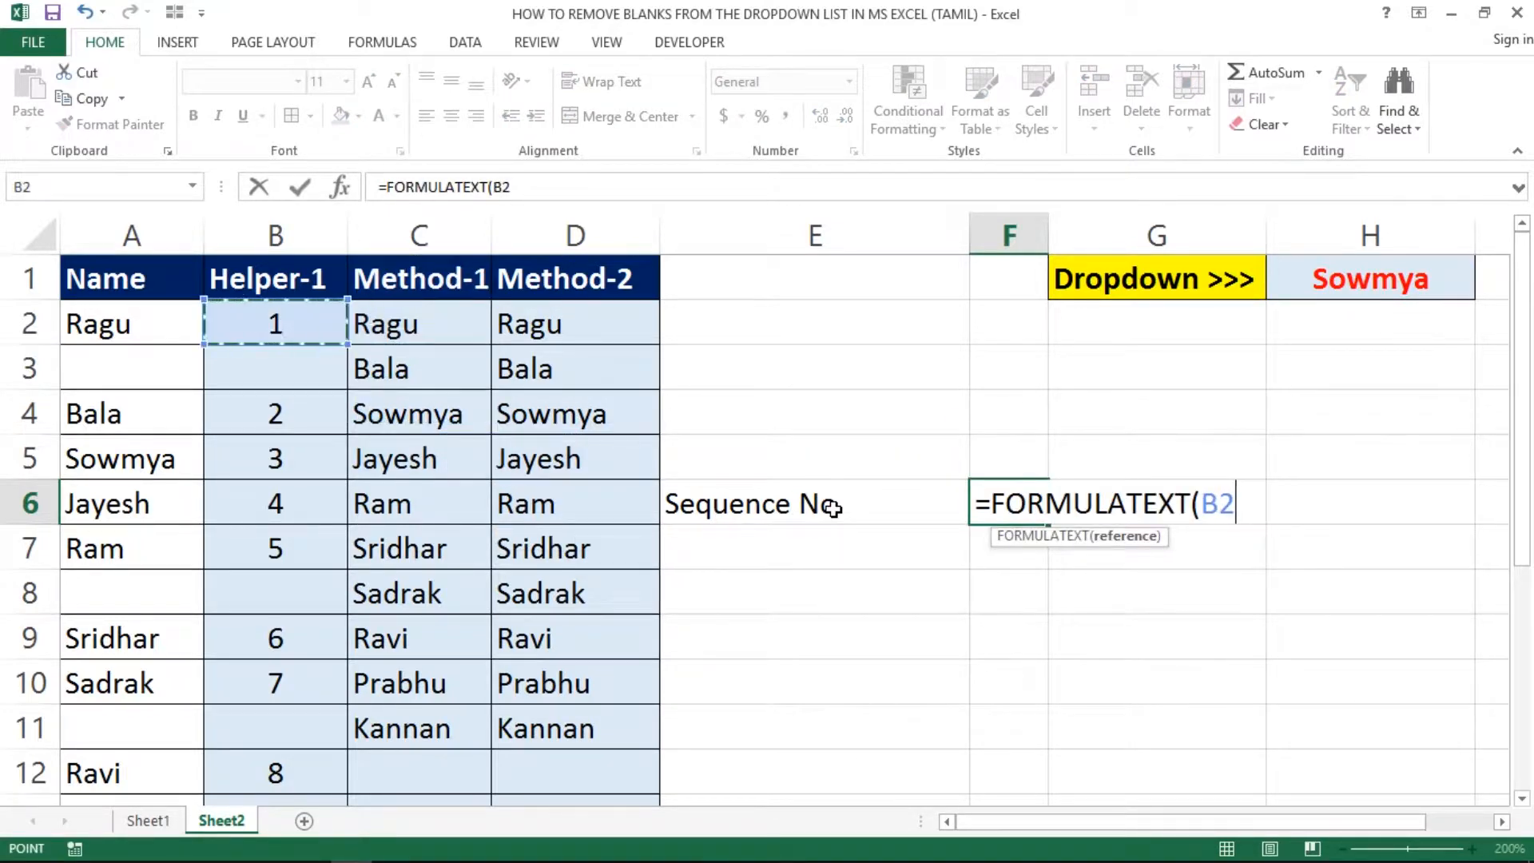
{"action": "key", "text": "Return"}
{"action": "key", "text": "Up"}
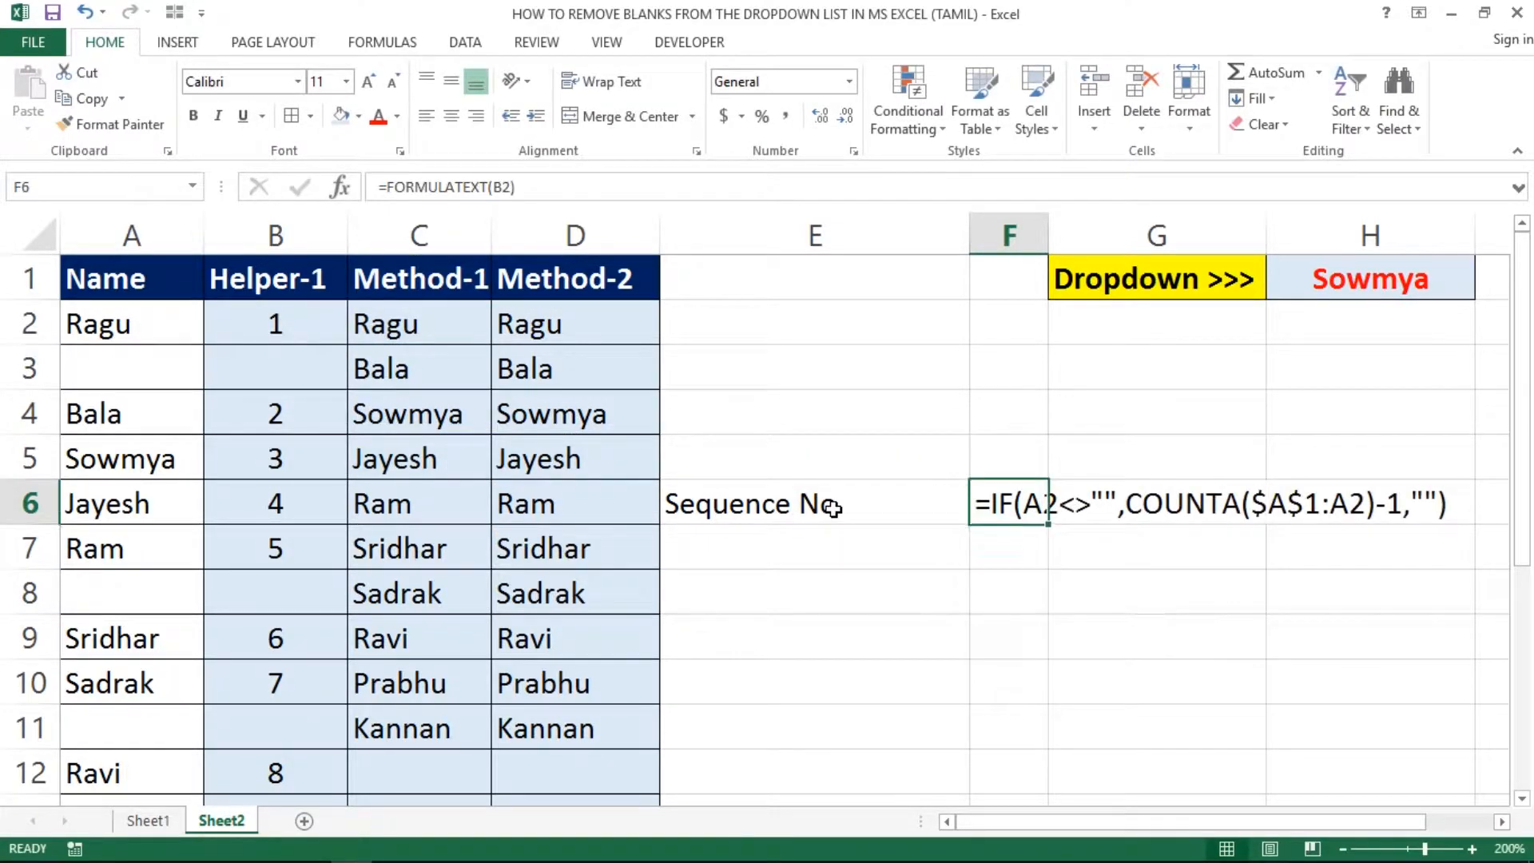
Step: Enter the label "Name Sorting type - 1" in E7
{"action": "key", "text": "Down"}
{"action": "key", "text": "Left"}
{"action": "type", "text": "="}
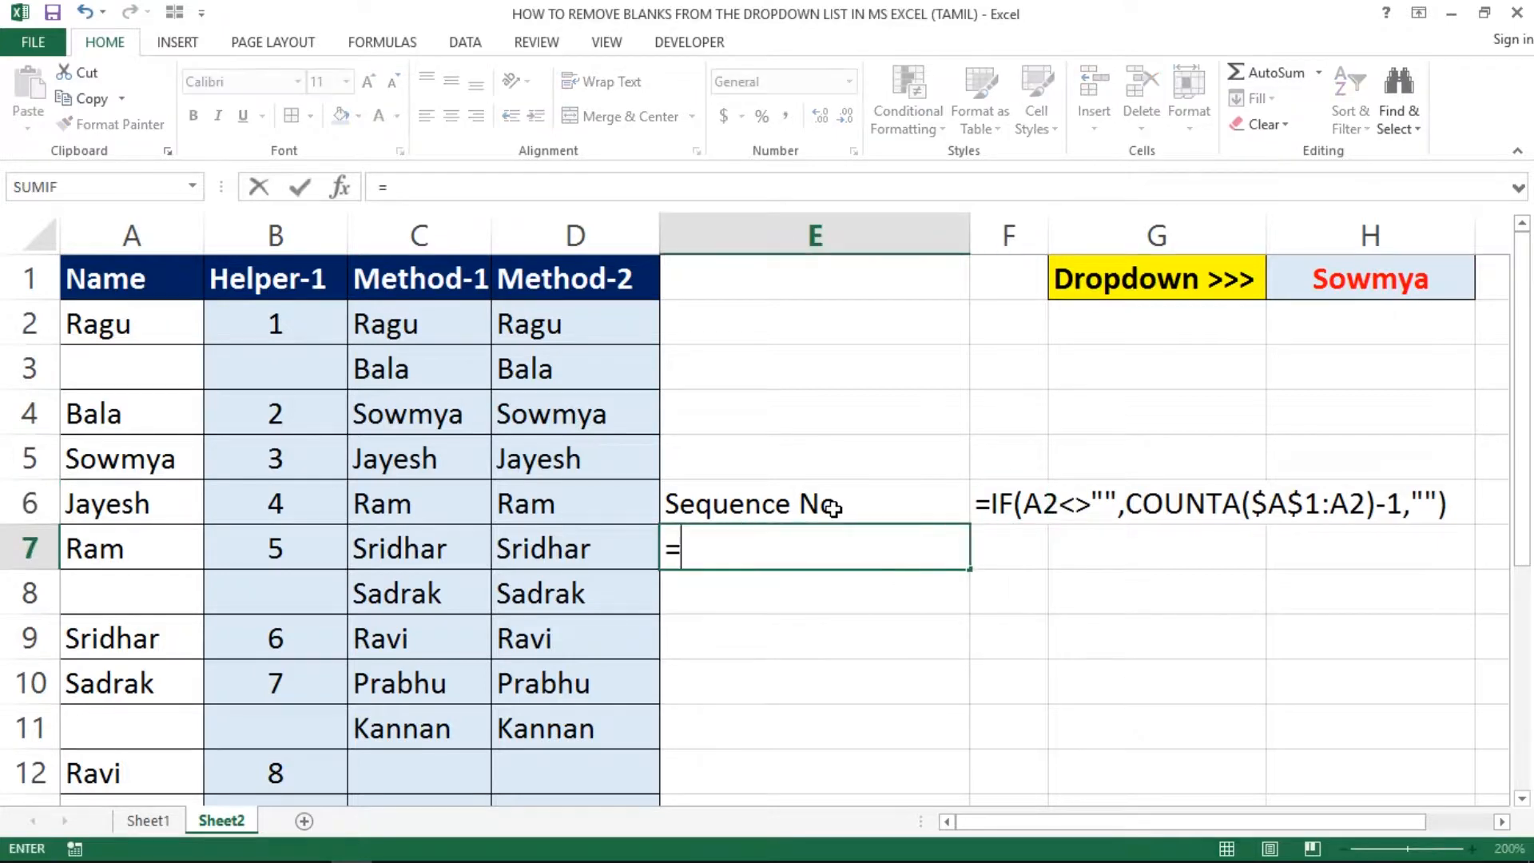
{"action": "key", "text": "BackSpace"}
{"action": "type", "text": "Name"}
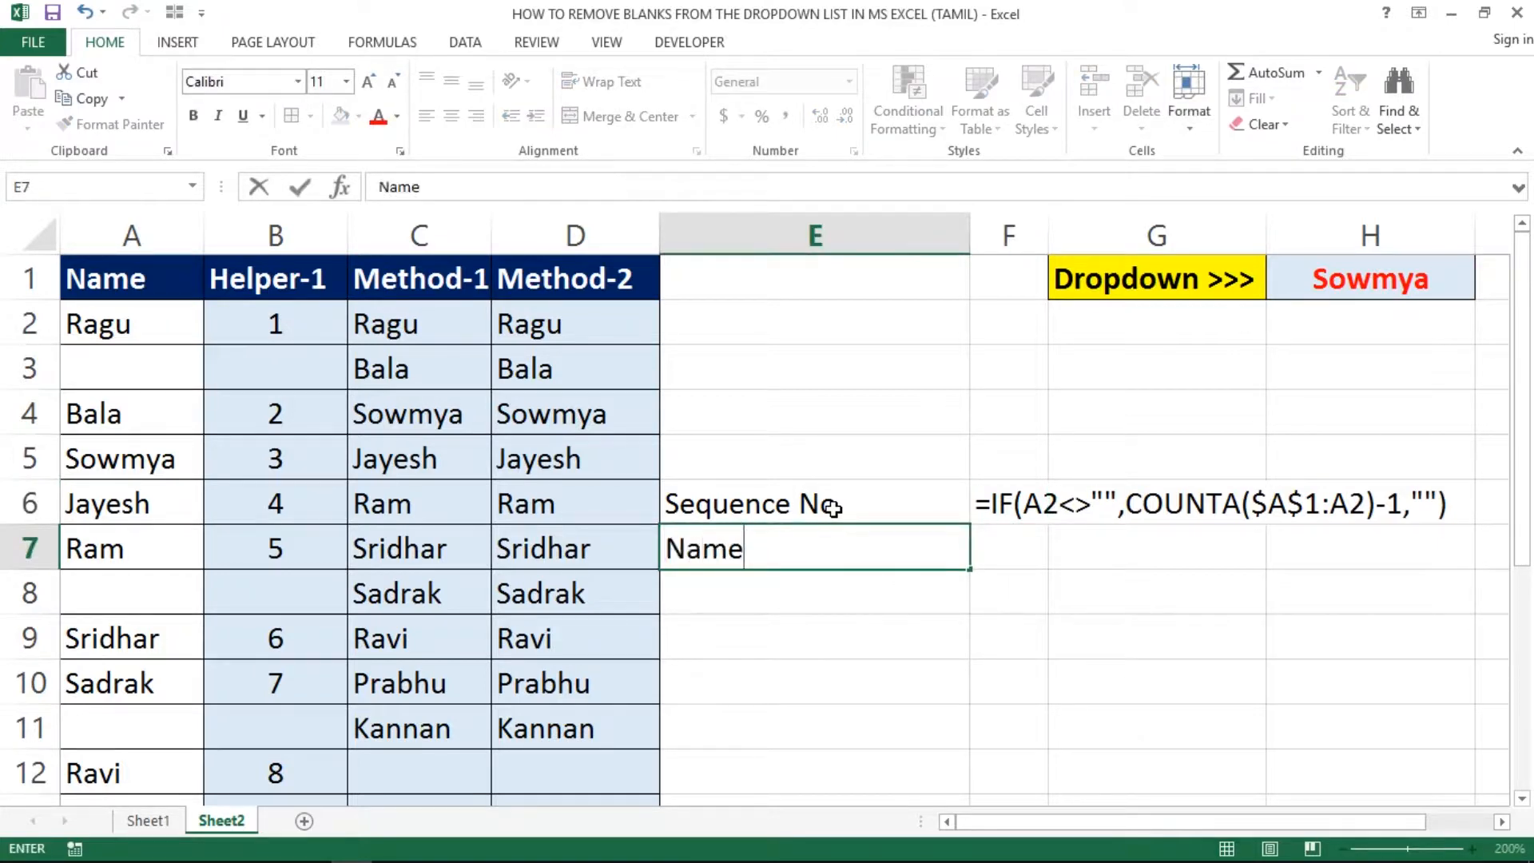
{"action": "type", "text": " Sorting"}
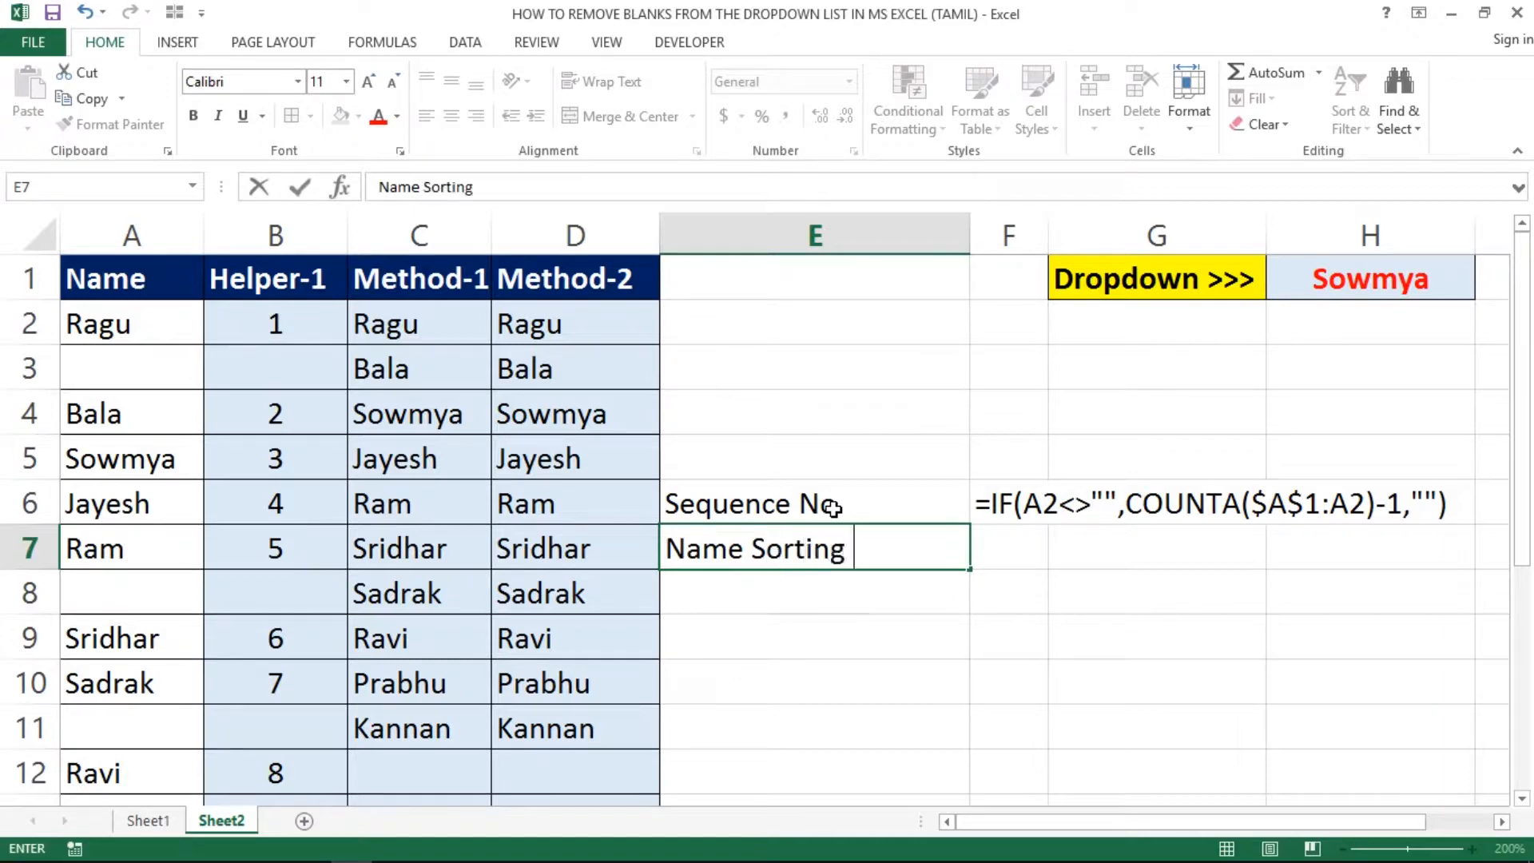
{"action": "type", "text": " type - 1"}
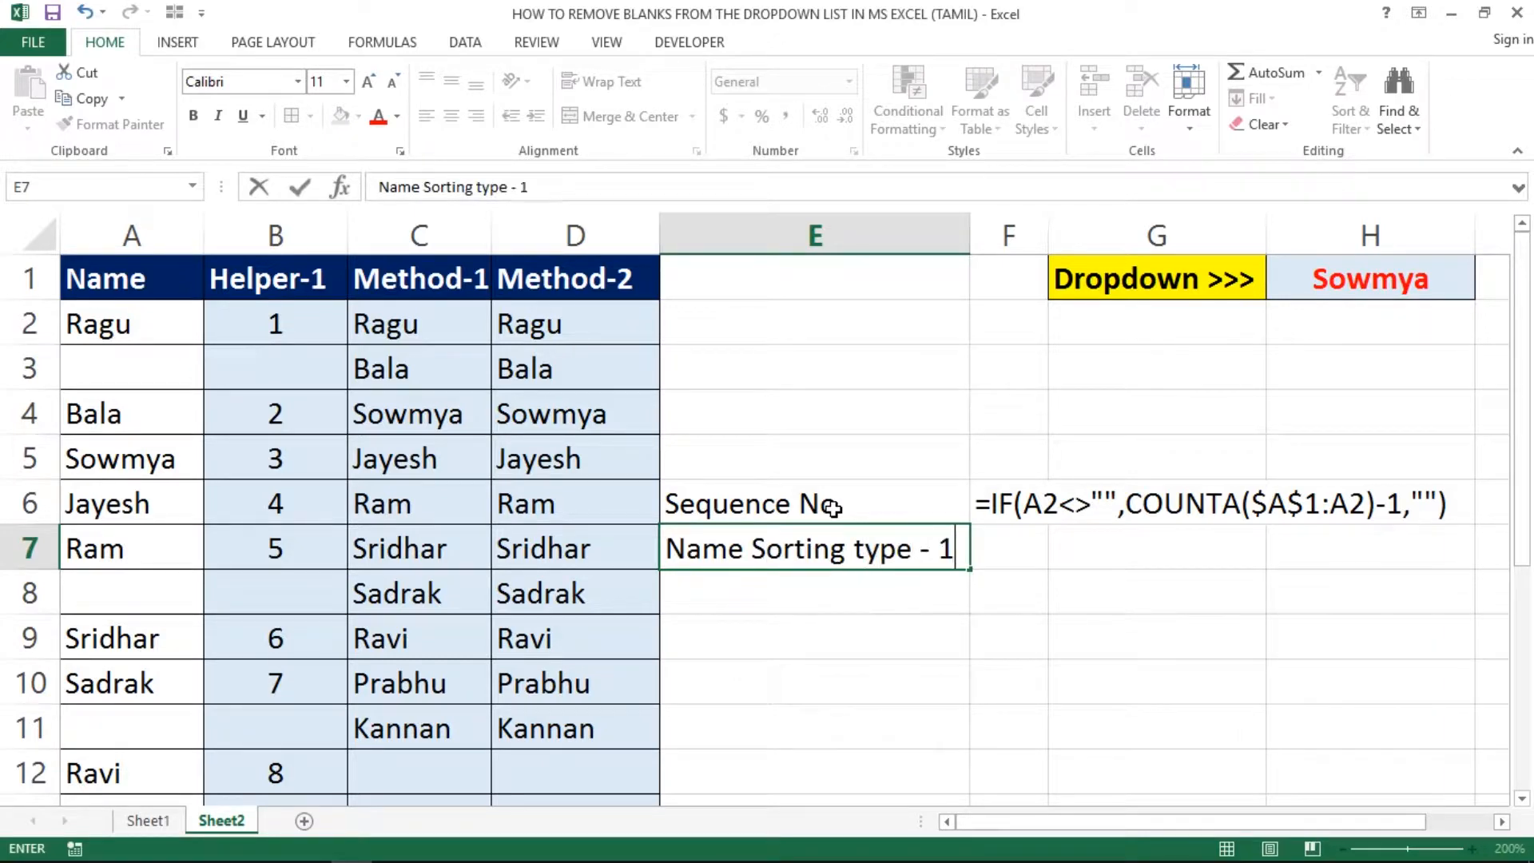
{"action": "key", "text": "Return"}
Step: Show the Method-1 formula of C2 as text in F7 with FORMULATEXT
{"action": "key", "text": "Up"}
{"action": "key", "text": "Right"}
{"action": "type", "text": "=fo"}
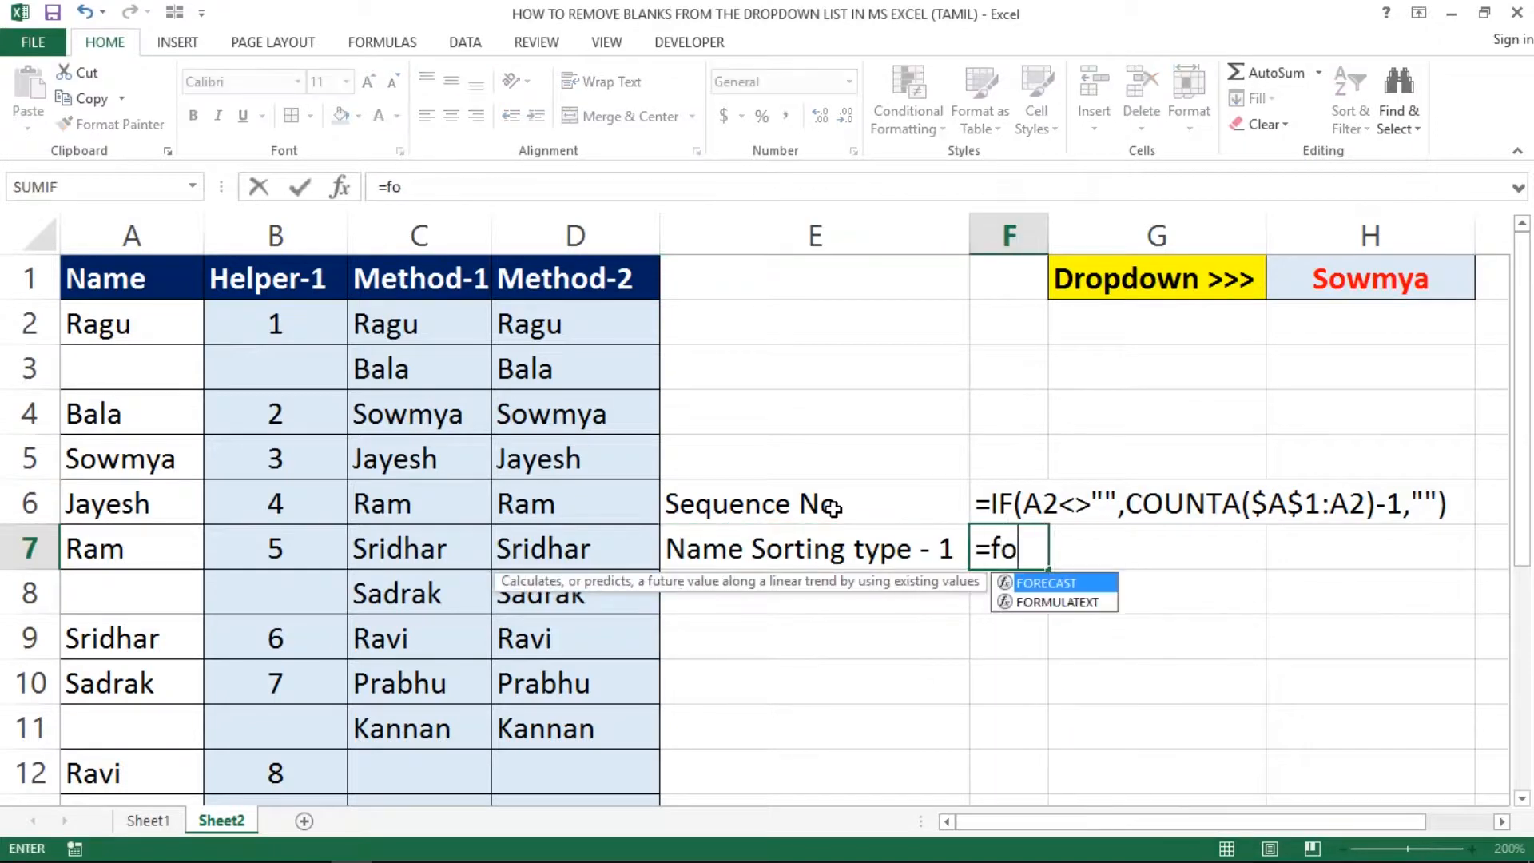
{"action": "type", "text": "rm"}
{"action": "key", "text": "Tab"}
{"action": "key", "text": "Left"}
{"action": "key", "text": "Left"}
{"action": "key", "text": "Left"}
{"action": "key", "text": "Left"}
{"action": "key", "text": "Up"}
{"action": "key", "text": "Up"}
{"action": "key", "text": "Up"}
{"action": "key", "text": "Up"}
{"action": "key", "text": "Up"}
{"action": "key", "text": "Up"}
{"action": "key", "text": "Right"}
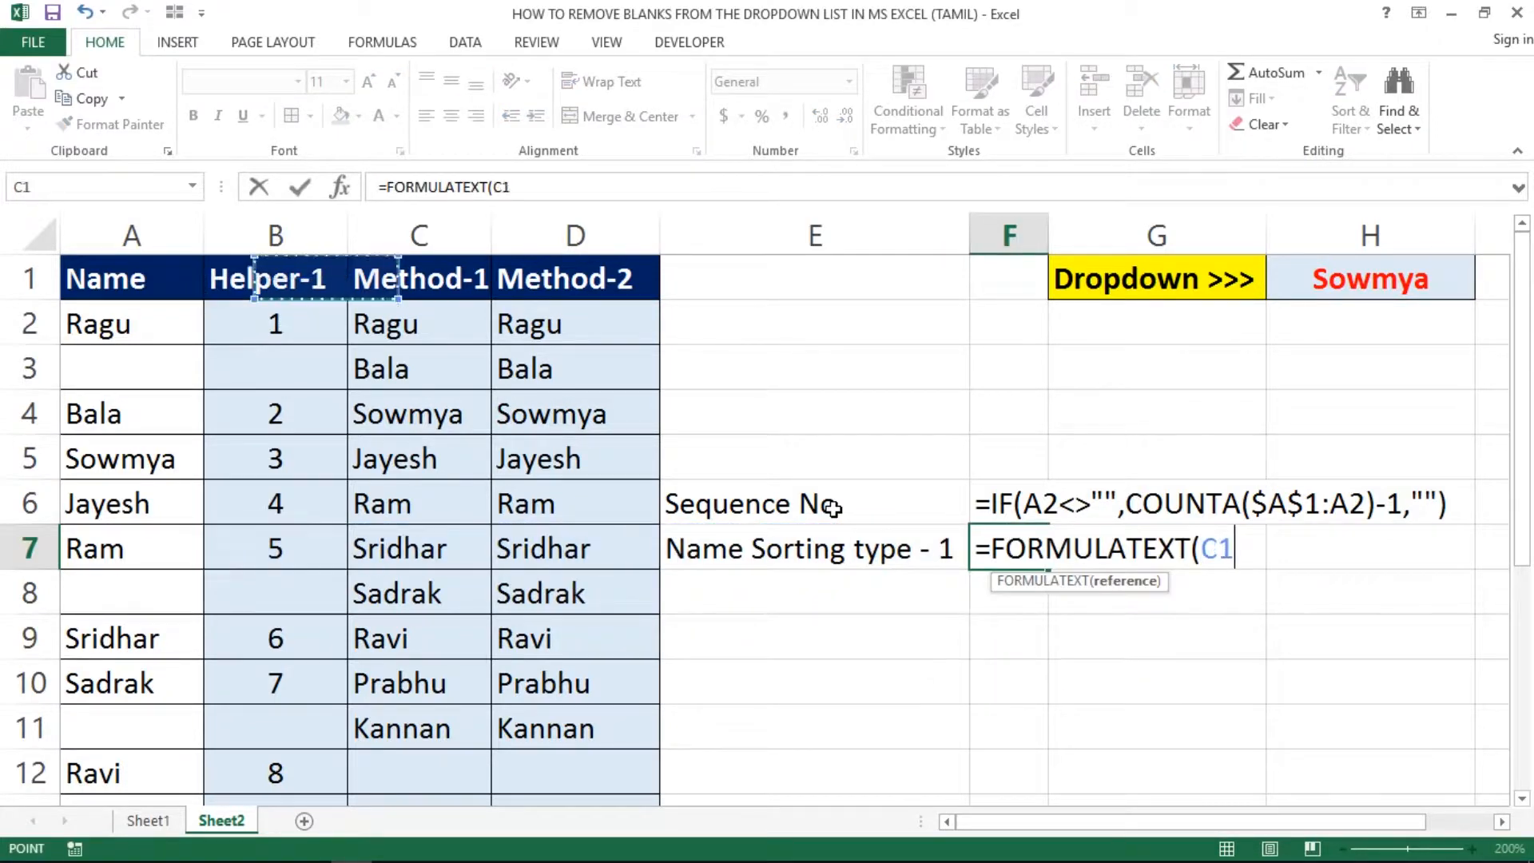
{"action": "key", "text": "Down"}
{"action": "key", "text": "Return"}
{"action": "key", "text": "Up"}
Step: Fill the E7 label down into E8 and change it to "Name Sorting type - 2"
{"action": "key", "text": "Down"}
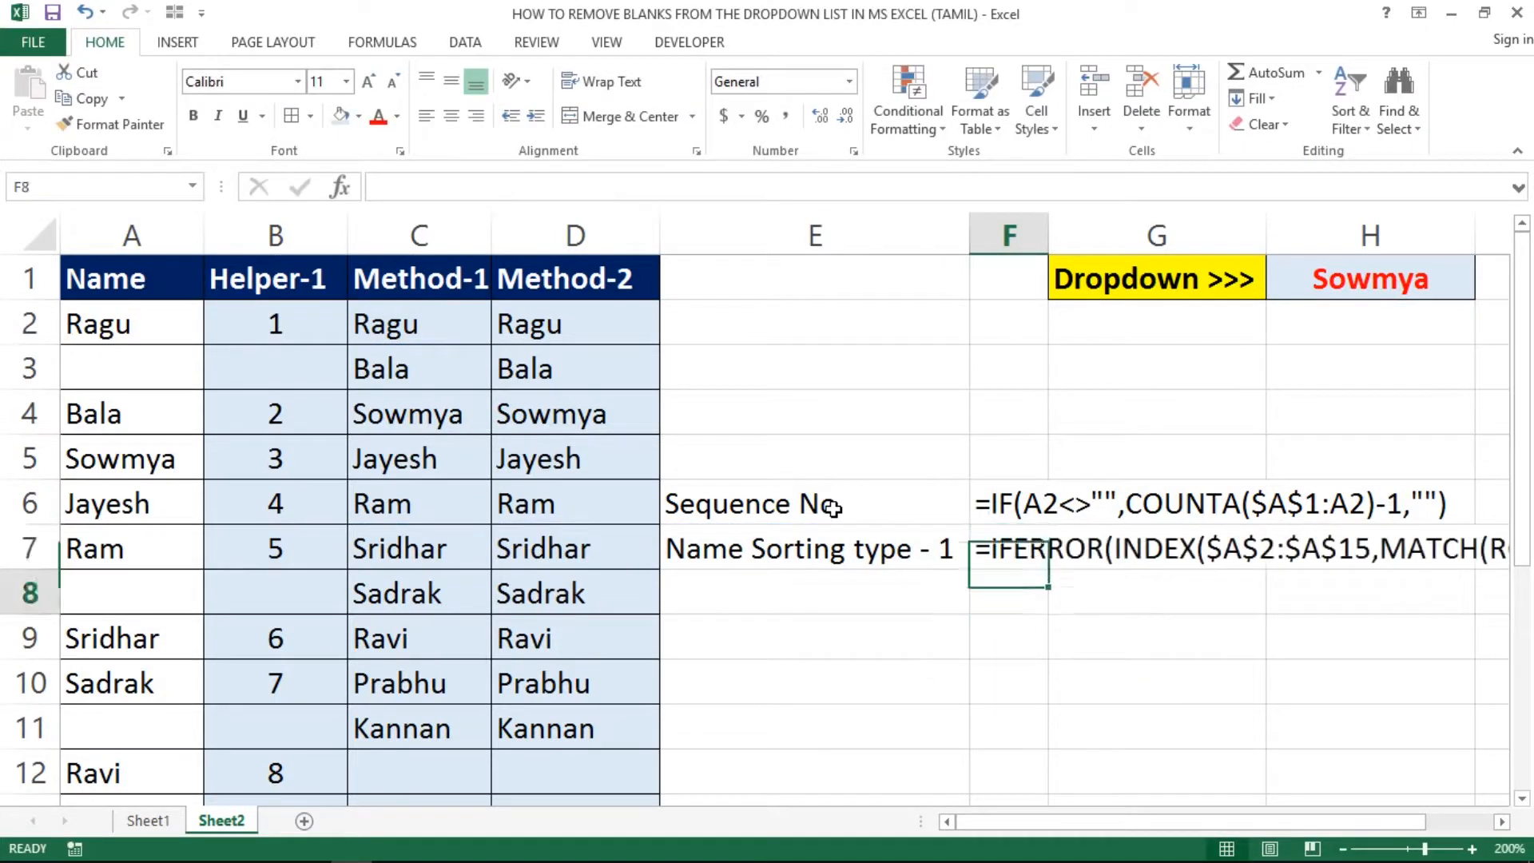
{"action": "key", "text": "Left"}
{"action": "key", "text": "ctrl+d"}
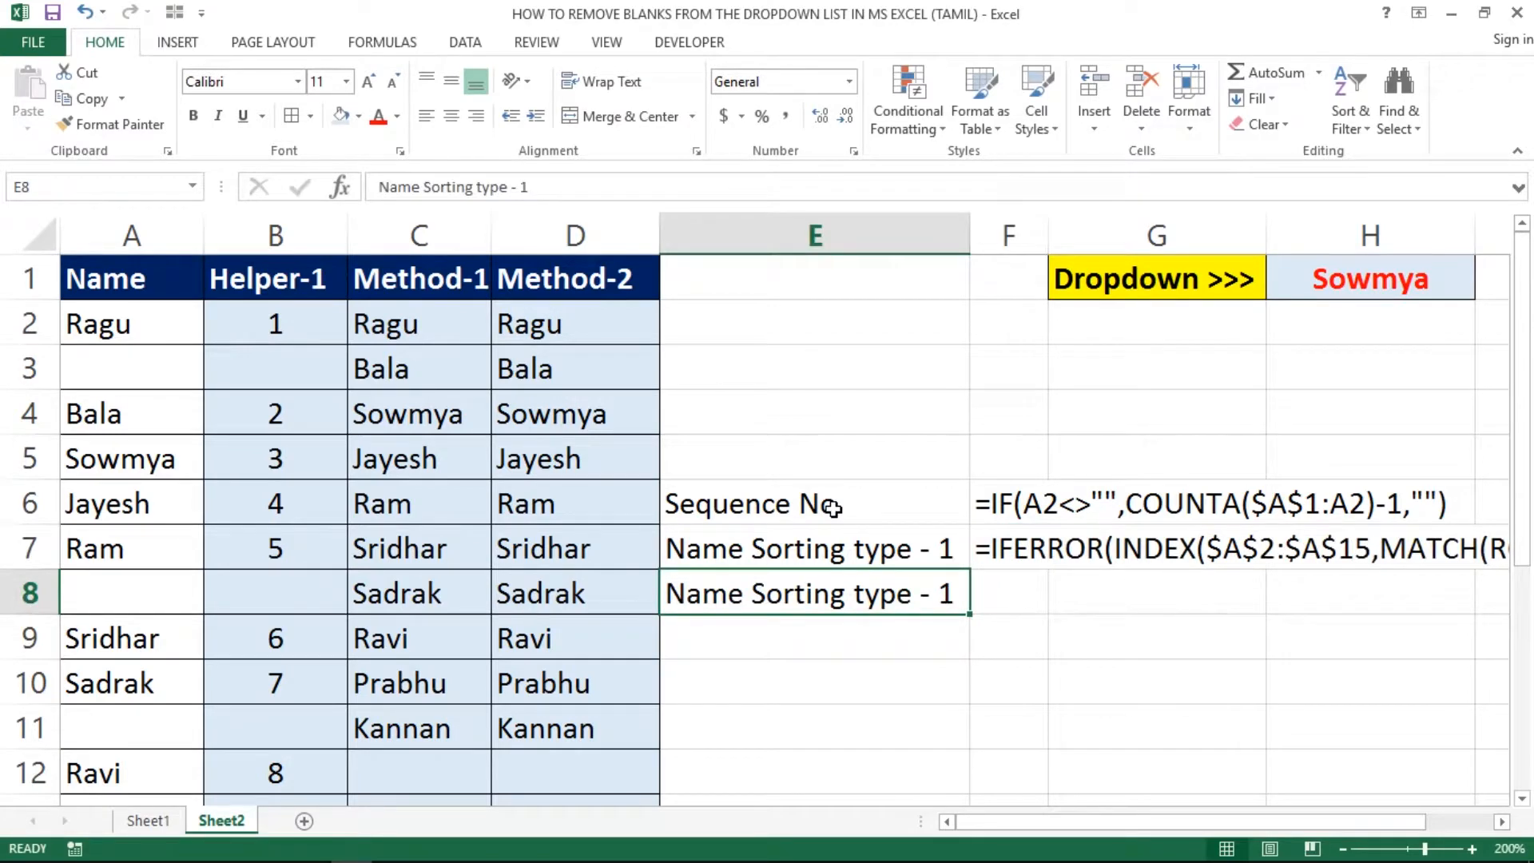
{"action": "key", "text": "F2"}
{"action": "key", "text": "BackSpace"}
{"action": "key", "text": "Return"}
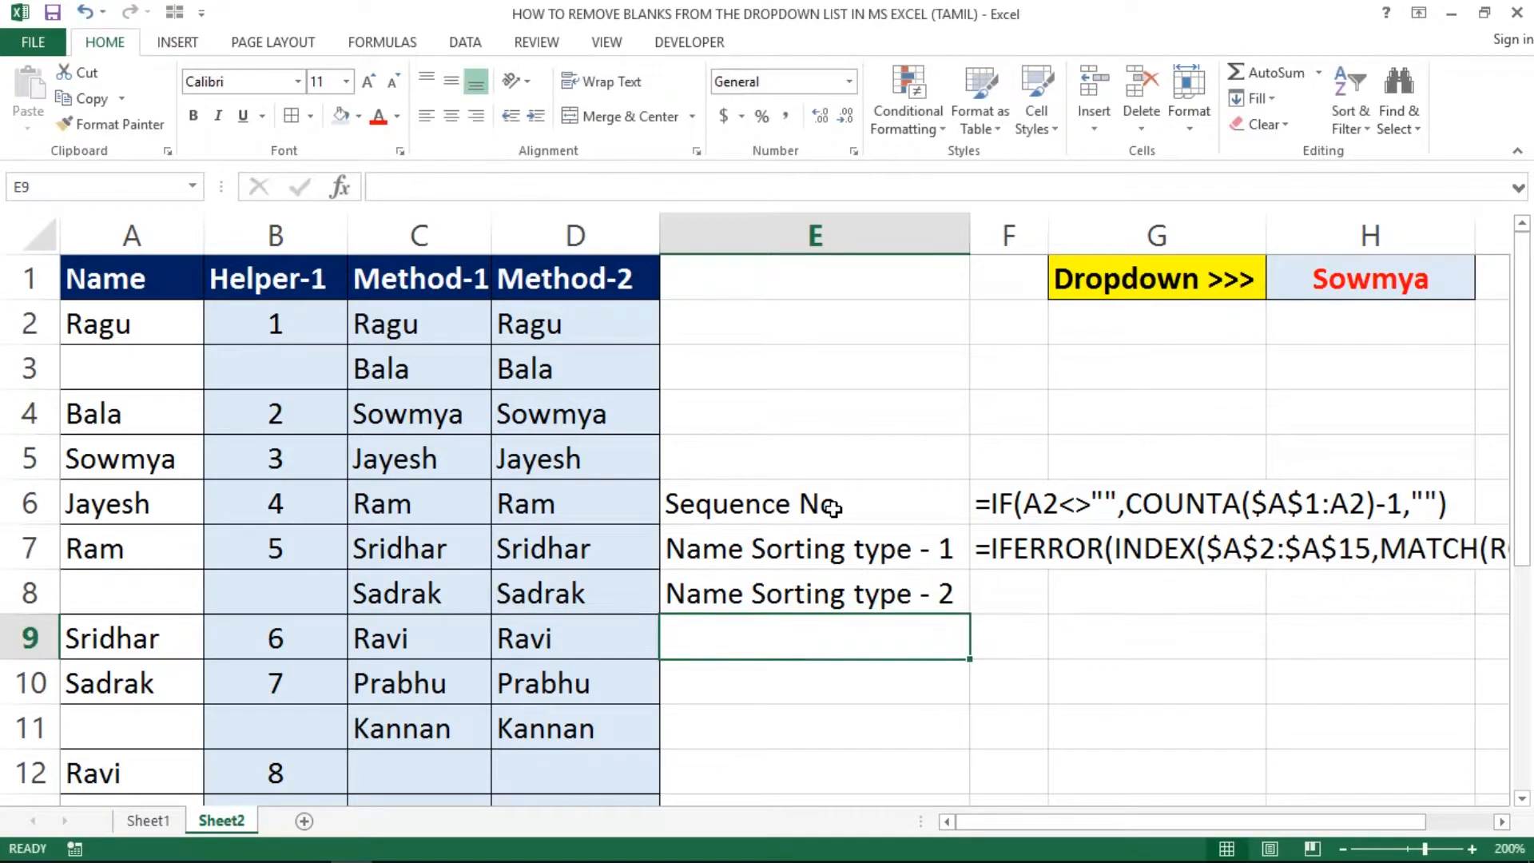
Step: Show the Method-2 formula of D2 as text in F8 with FORMULATEXT
{"action": "key", "text": "Up"}
{"action": "key", "text": "Right"}
{"action": "type", "text": "=form"}
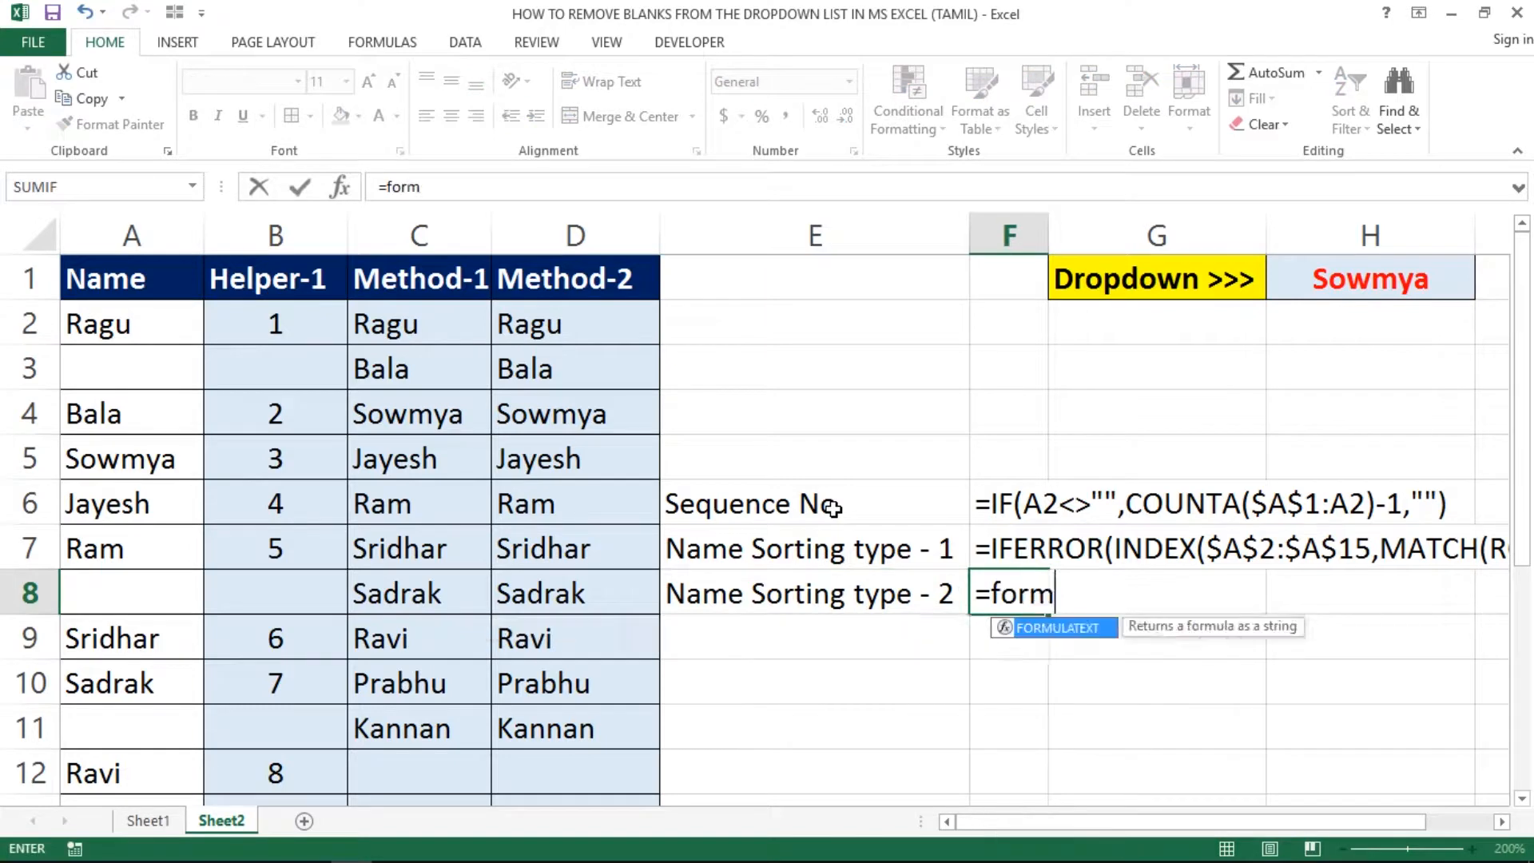
{"action": "key", "text": "Tab"}
{"action": "key", "text": "Left"}
{"action": "key", "text": "Left"}
{"action": "key", "text": "ctrl+Up"}
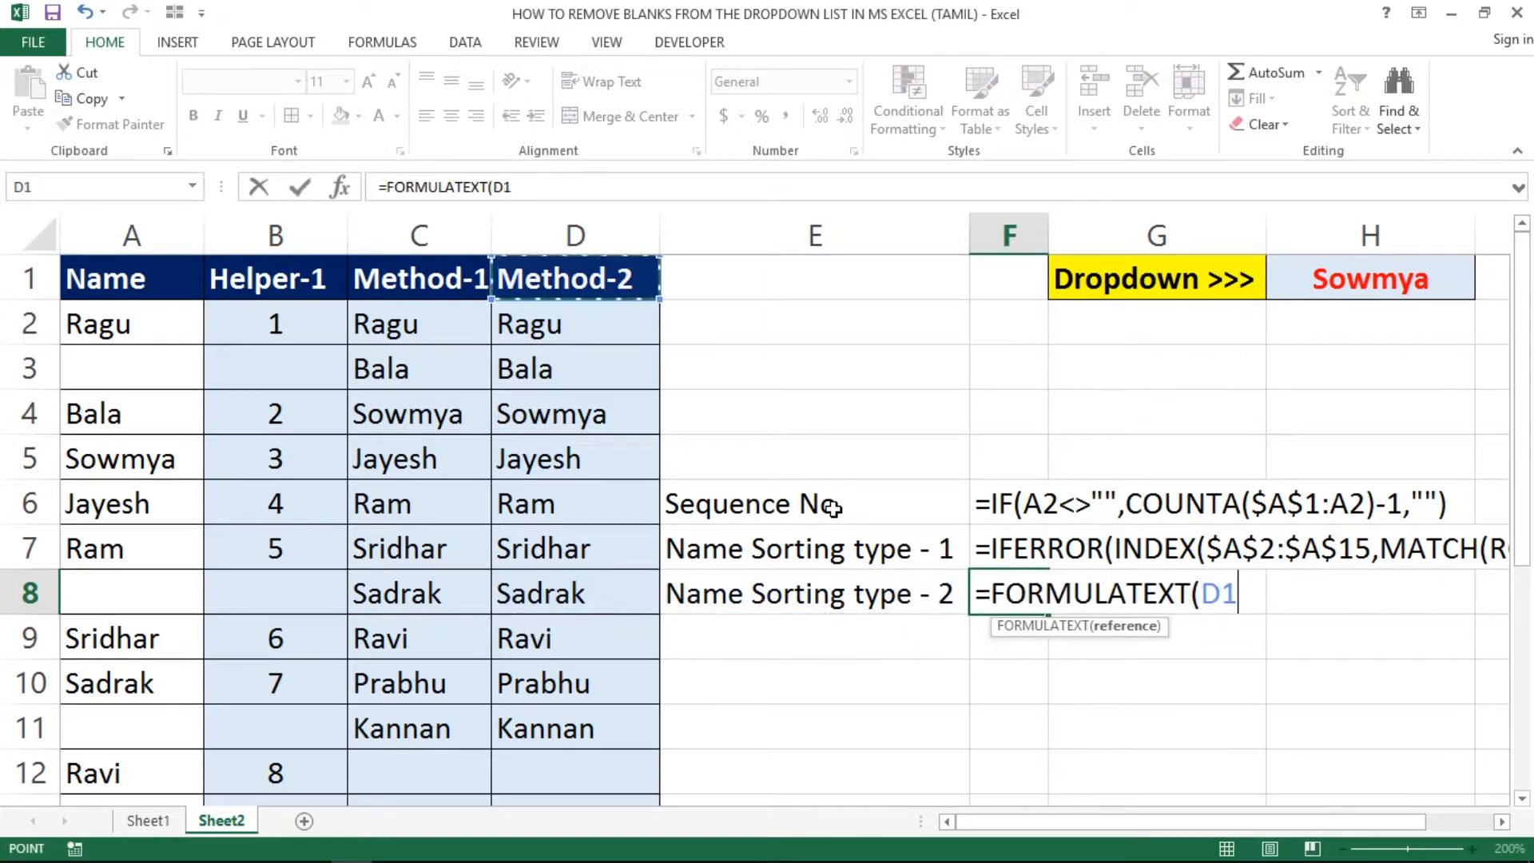
{"action": "key", "text": "Down"}
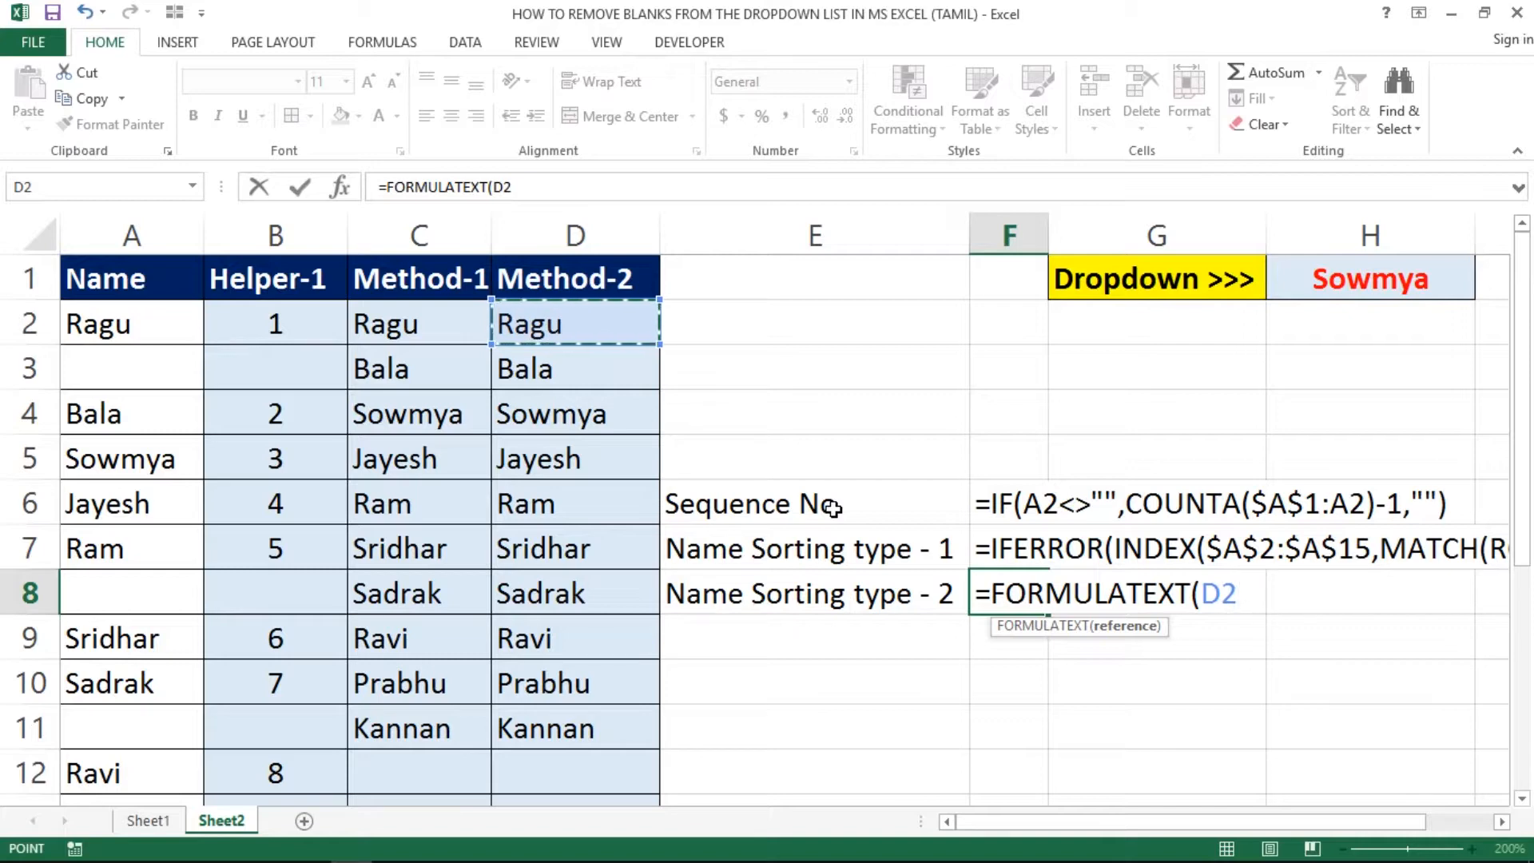
{"action": "key", "text": "Return"}
{"action": "key", "text": "Up"}
{"action": "key", "text": "Up"}
{"action": "key", "text": "Up"}
{"action": "key", "text": "Up"}
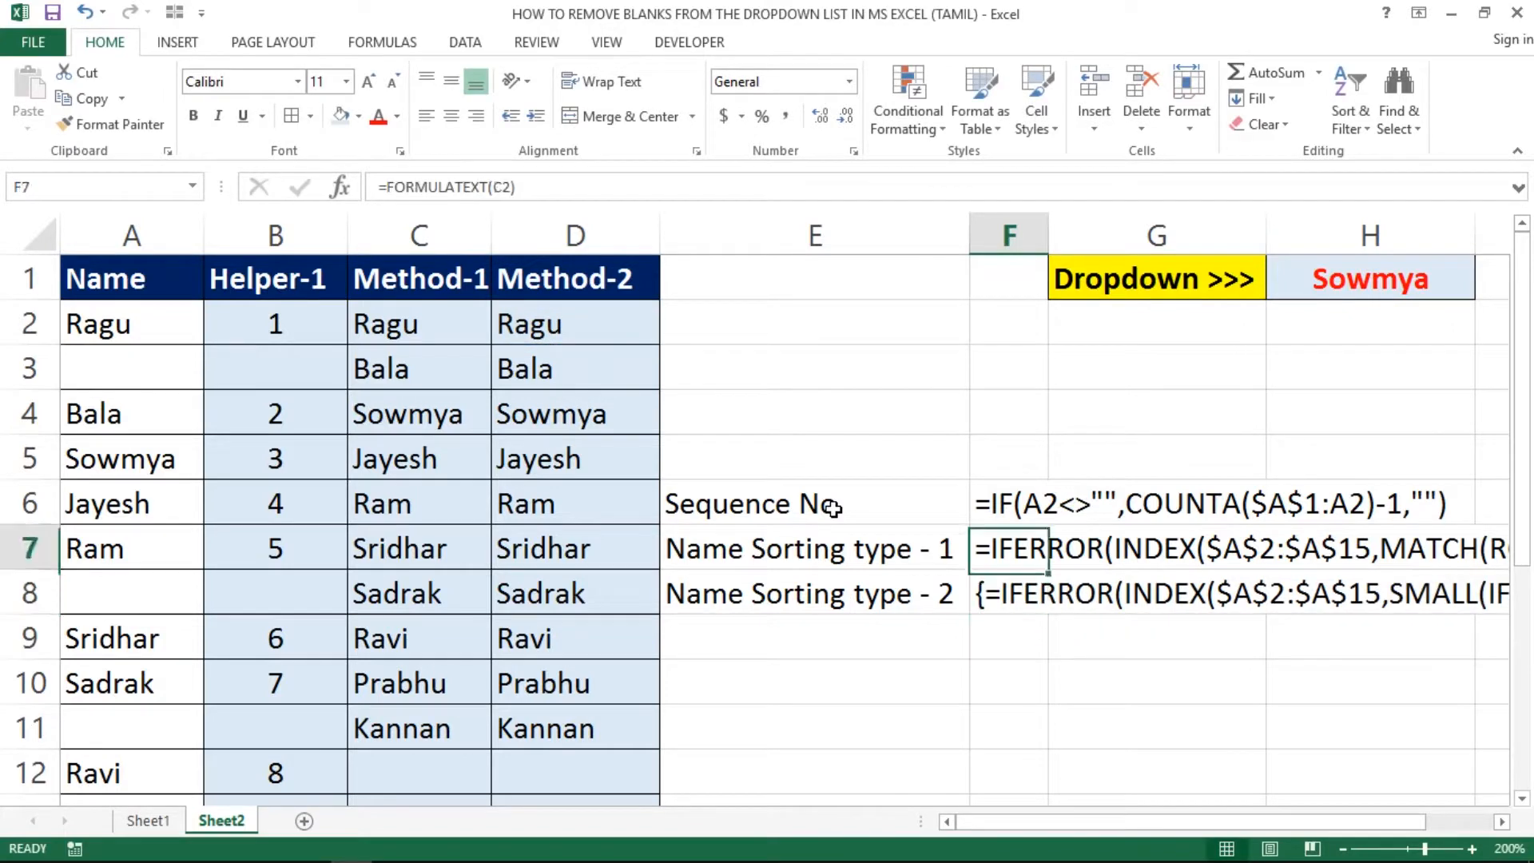
{"action": "key", "text": "Down"}
{"action": "key", "text": "Down"}
{"action": "key", "text": "Down"}
{"action": "key", "text": "Down"}
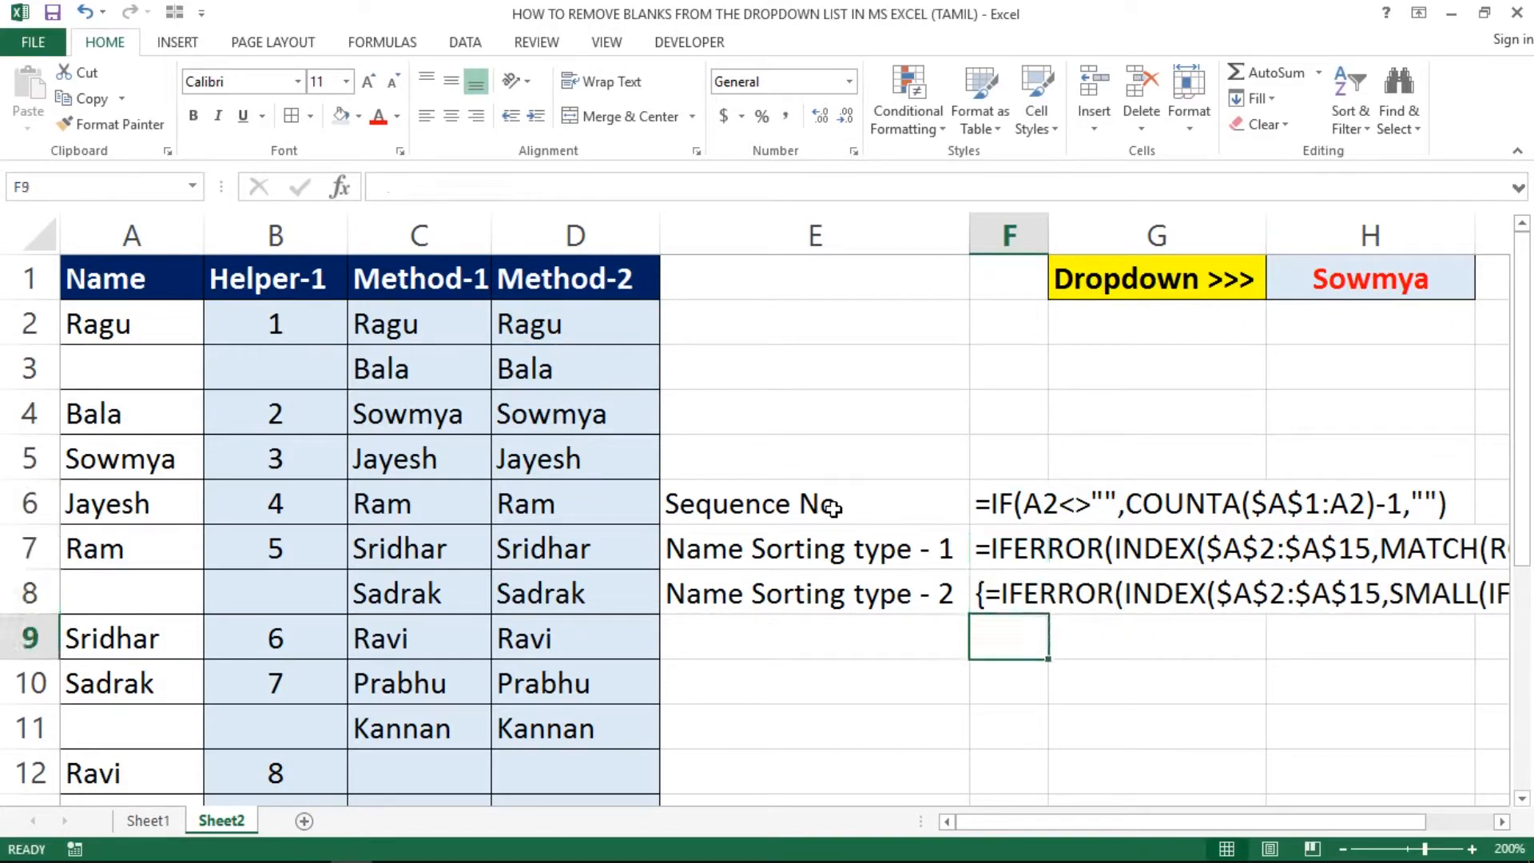
Step: Enter the label "Named Range" in E9
{"action": "left_click", "coordinate": [822, 651]}
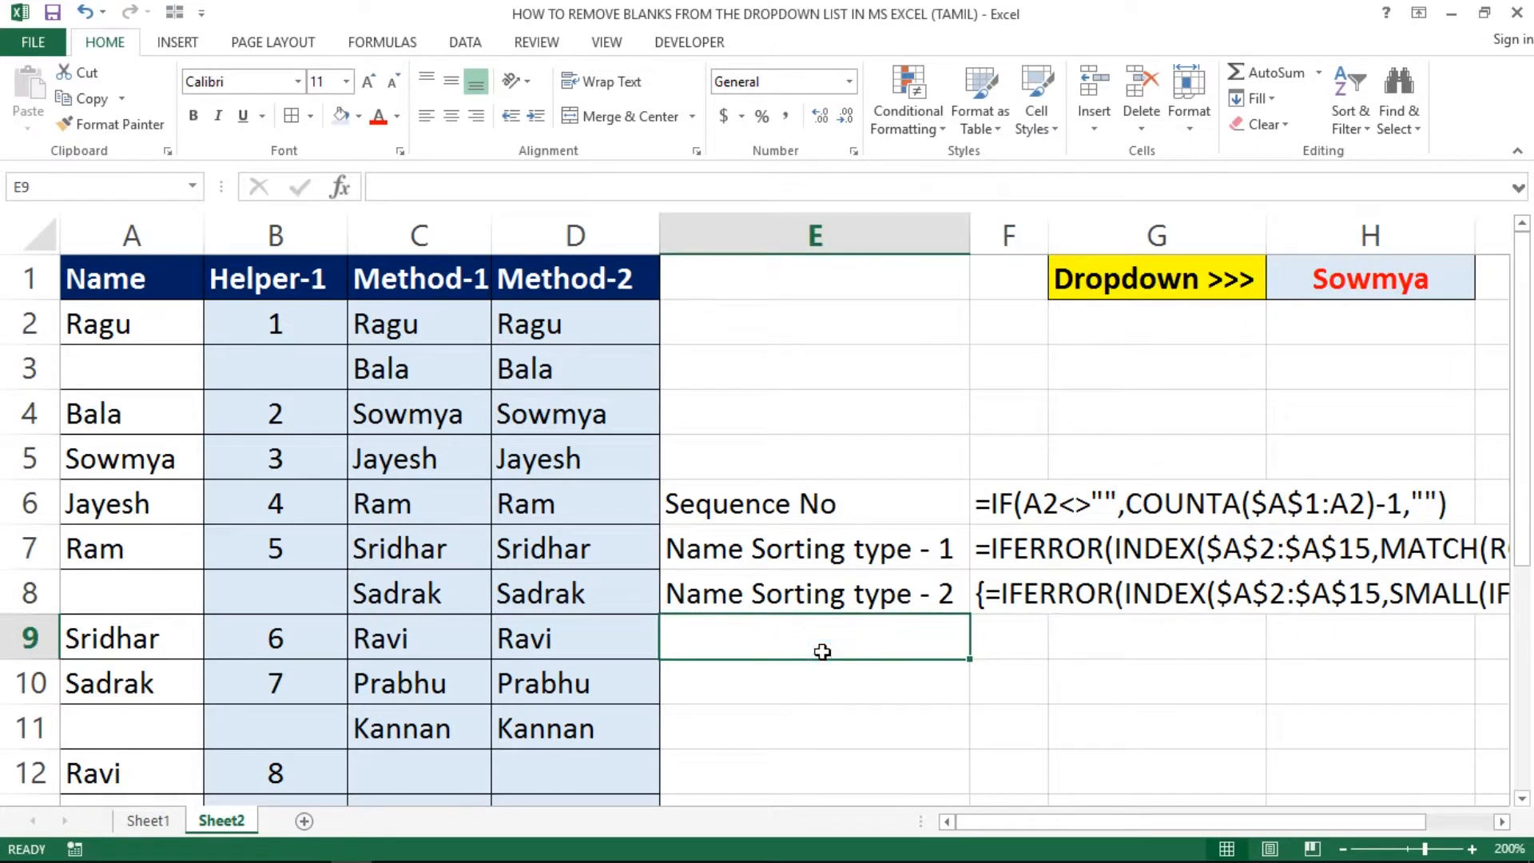
{"action": "type", "text": "Of"}
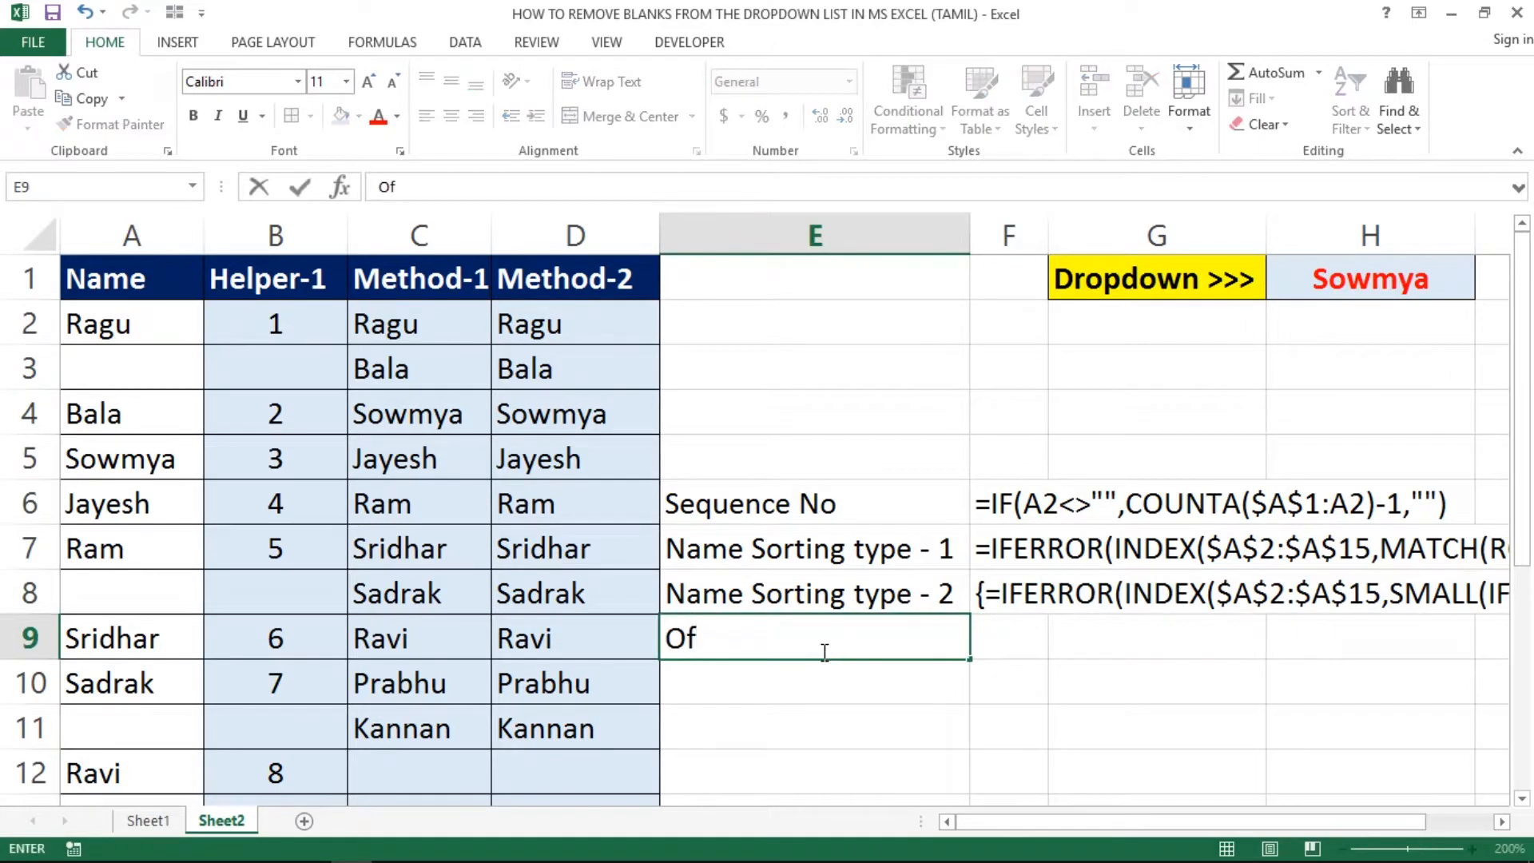
{"action": "key", "text": "BackSpace"}
{"action": "key", "text": "BackSpace"}
{"action": "type", "text": "Nammed"}
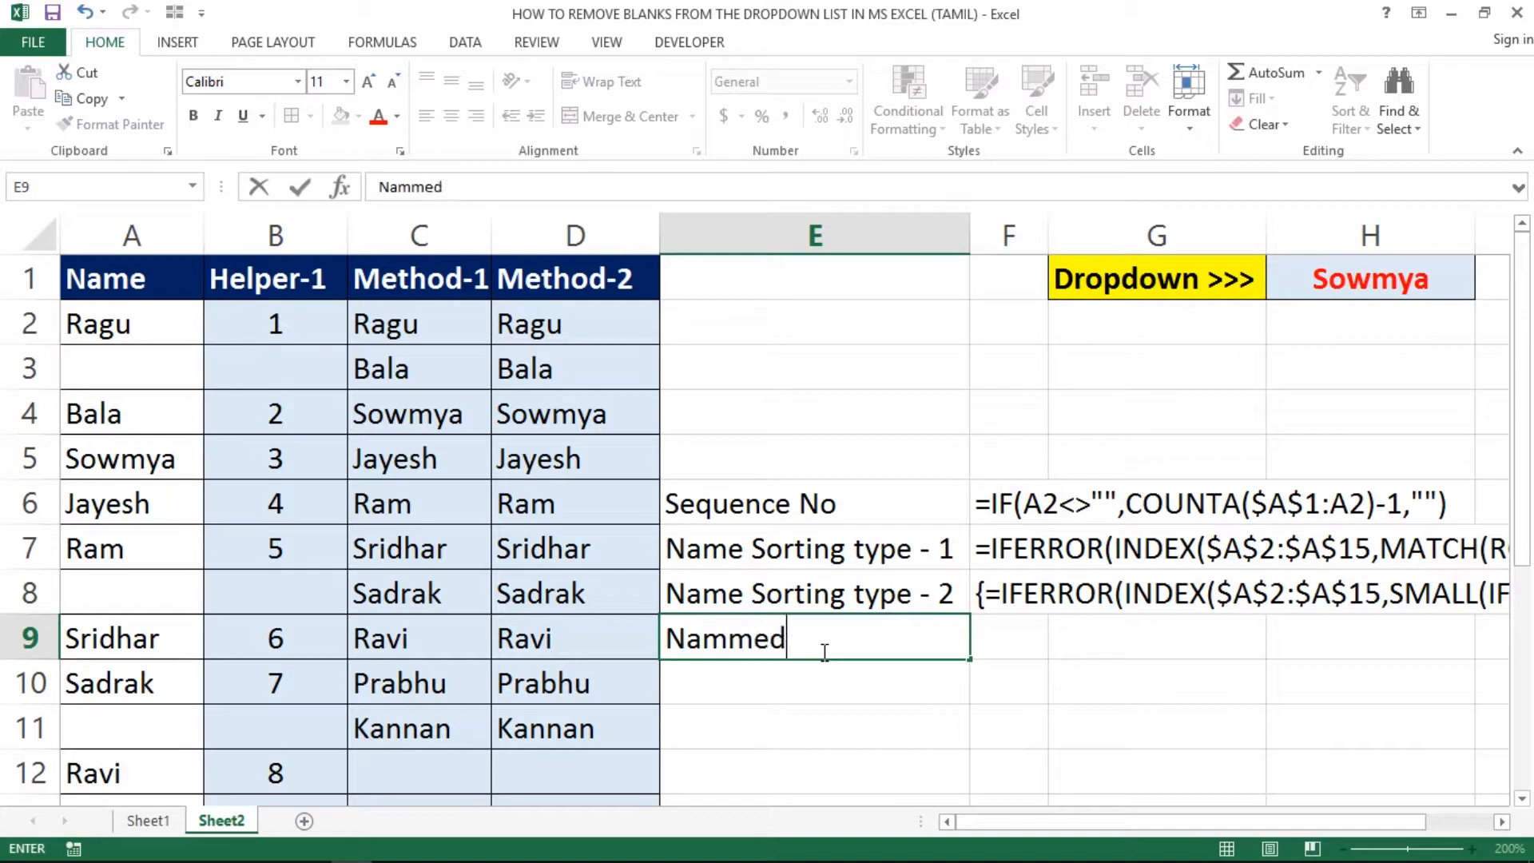
{"action": "key", "text": "BackSpace"}
{"action": "key", "text": "BackSpace"}
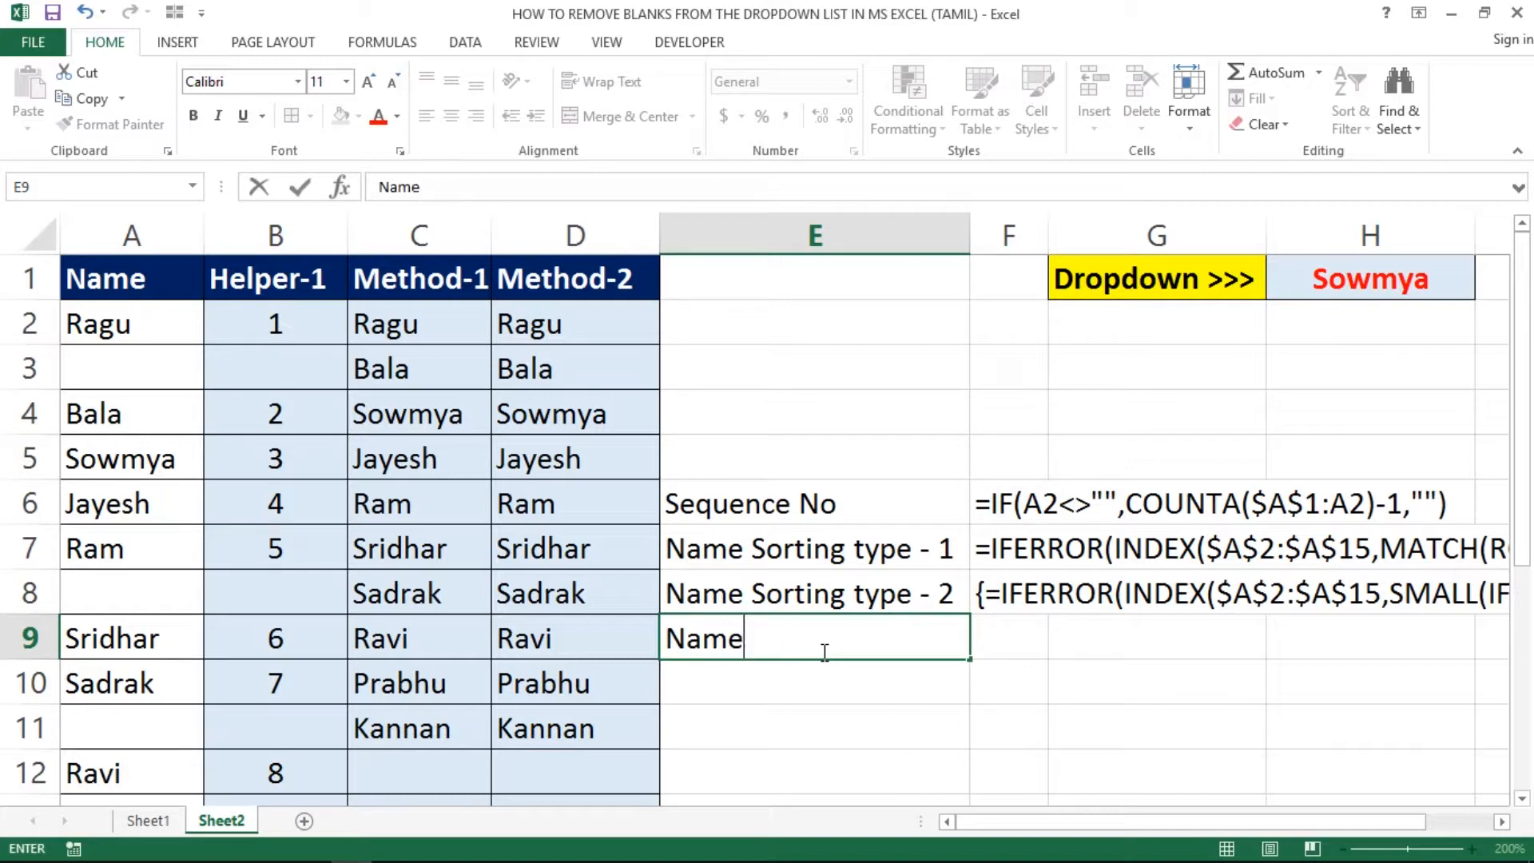
{"action": "type", "text": "Range"}
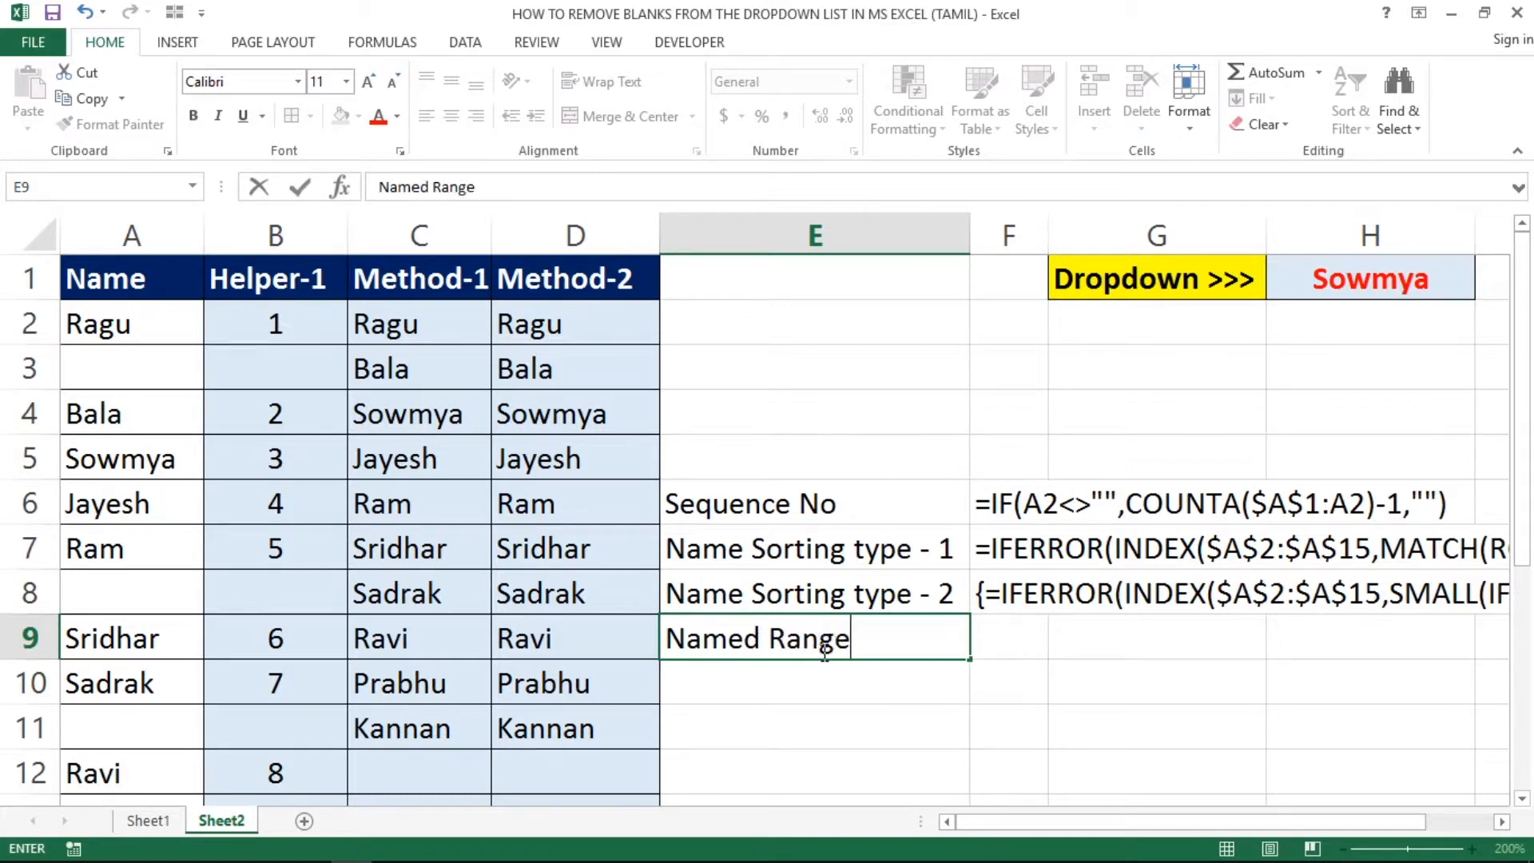
{"action": "key", "text": "Return"}
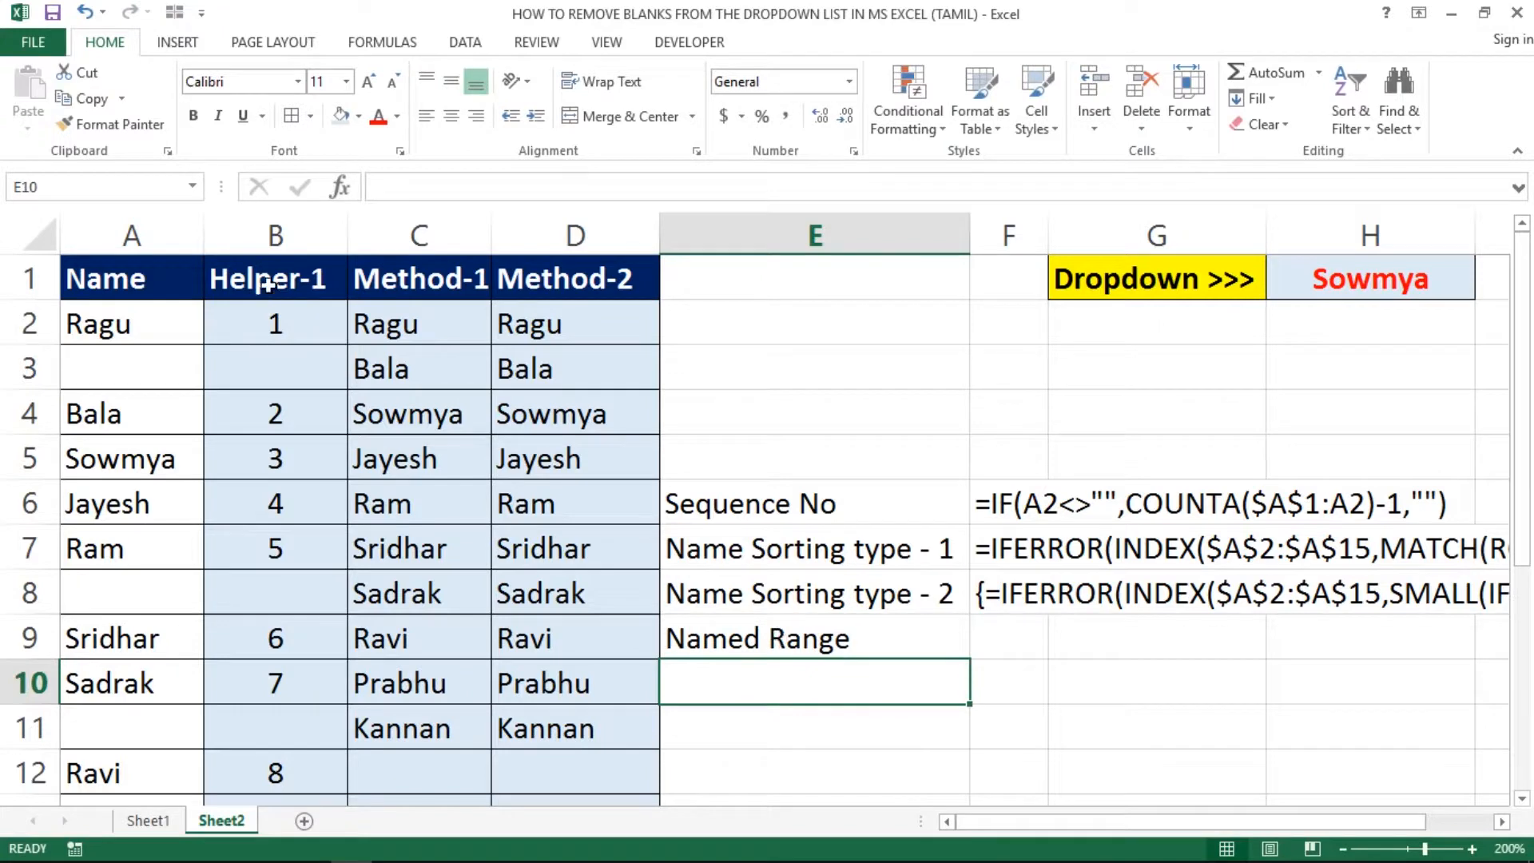
Step: Copy the complete reference formula of the defined name NameList2 from the Name Manager
{"action": "left_click", "coordinate": [386, 44]}
{"action": "left_click", "coordinate": [628, 112]}
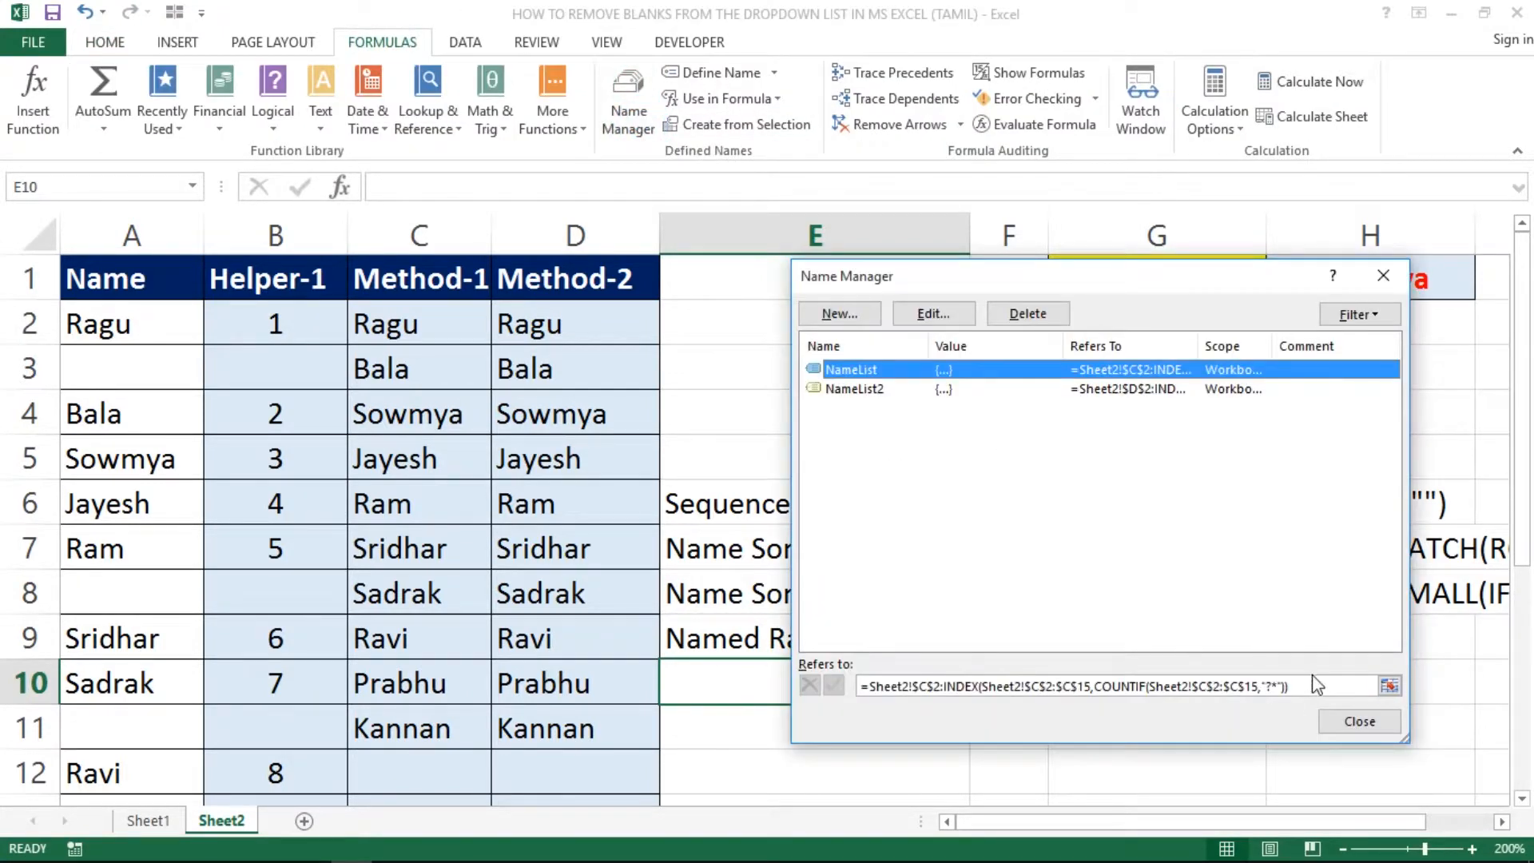
{"action": "left_click", "coordinate": [855, 390]}
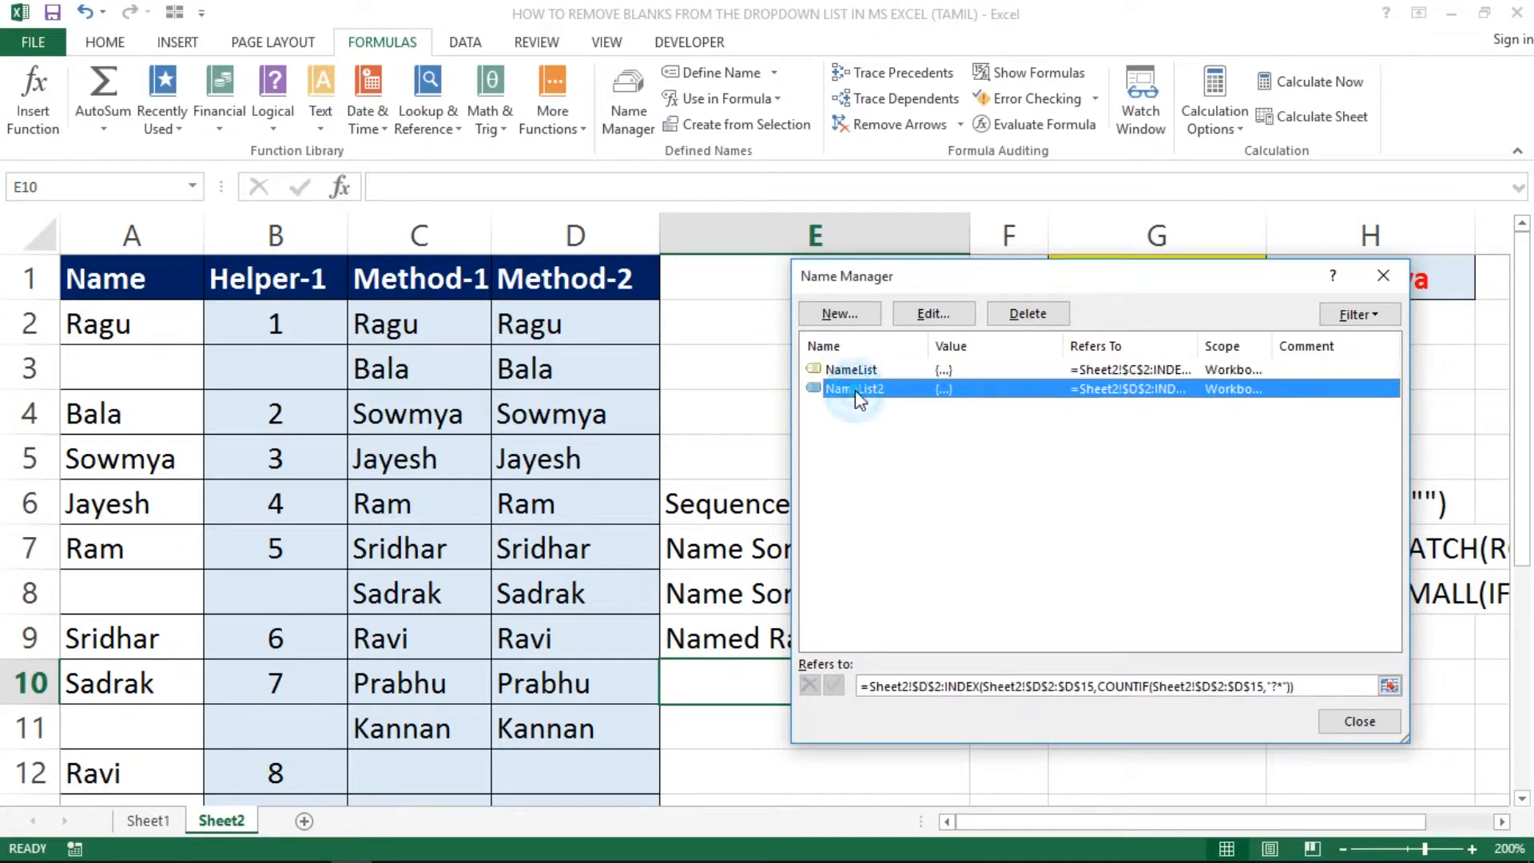
{"action": "left_click_drag", "start_coordinate": [1310, 691], "coordinate": [915, 687]}
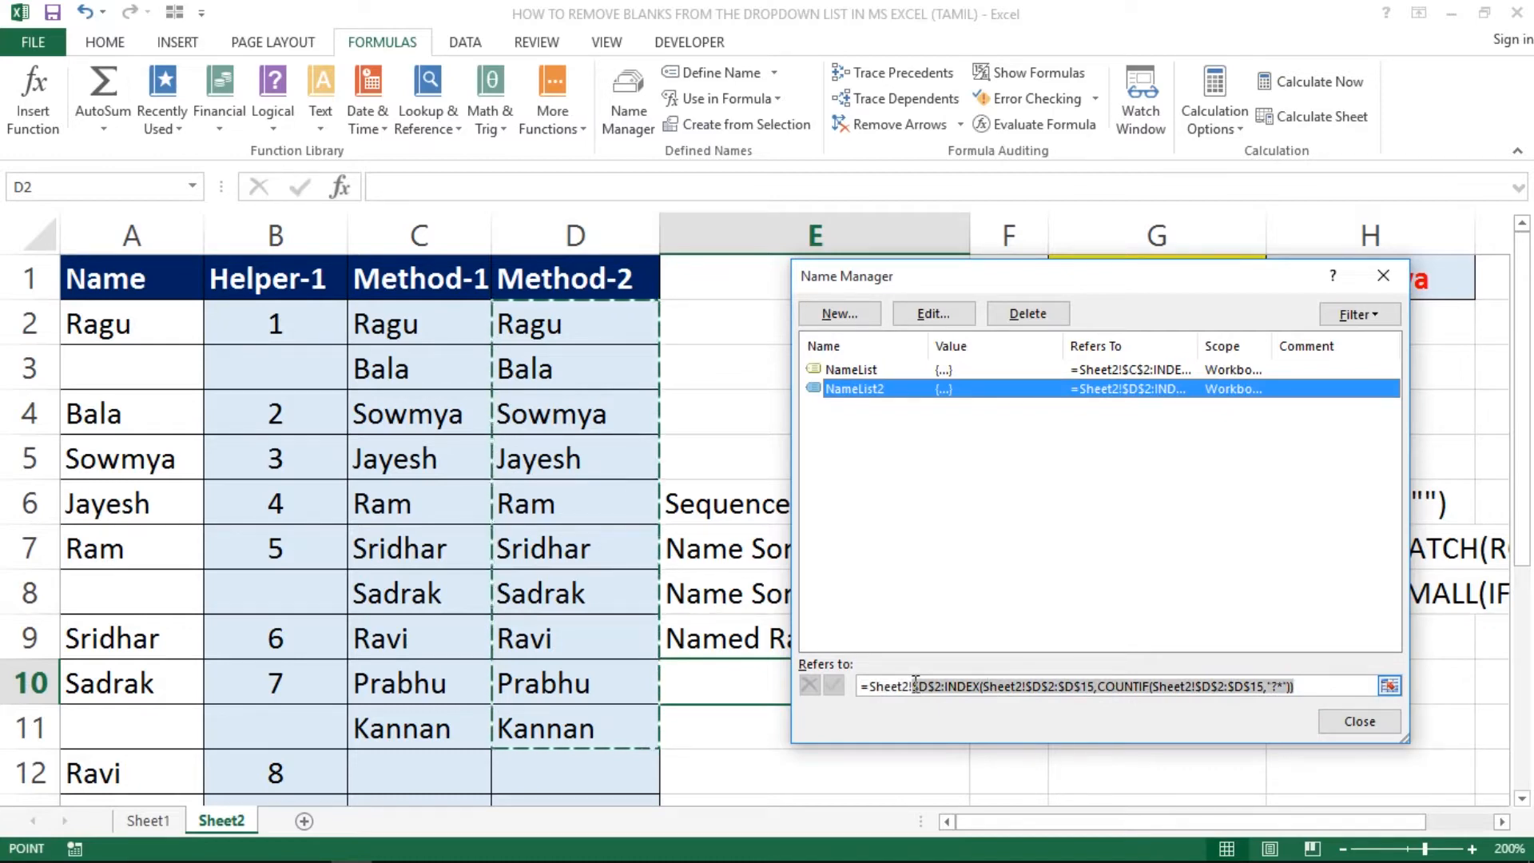
{"action": "left_click_drag", "start_coordinate": [915, 685], "coordinate": [856, 687]}
{"action": "key", "text": "ctrl+c"}
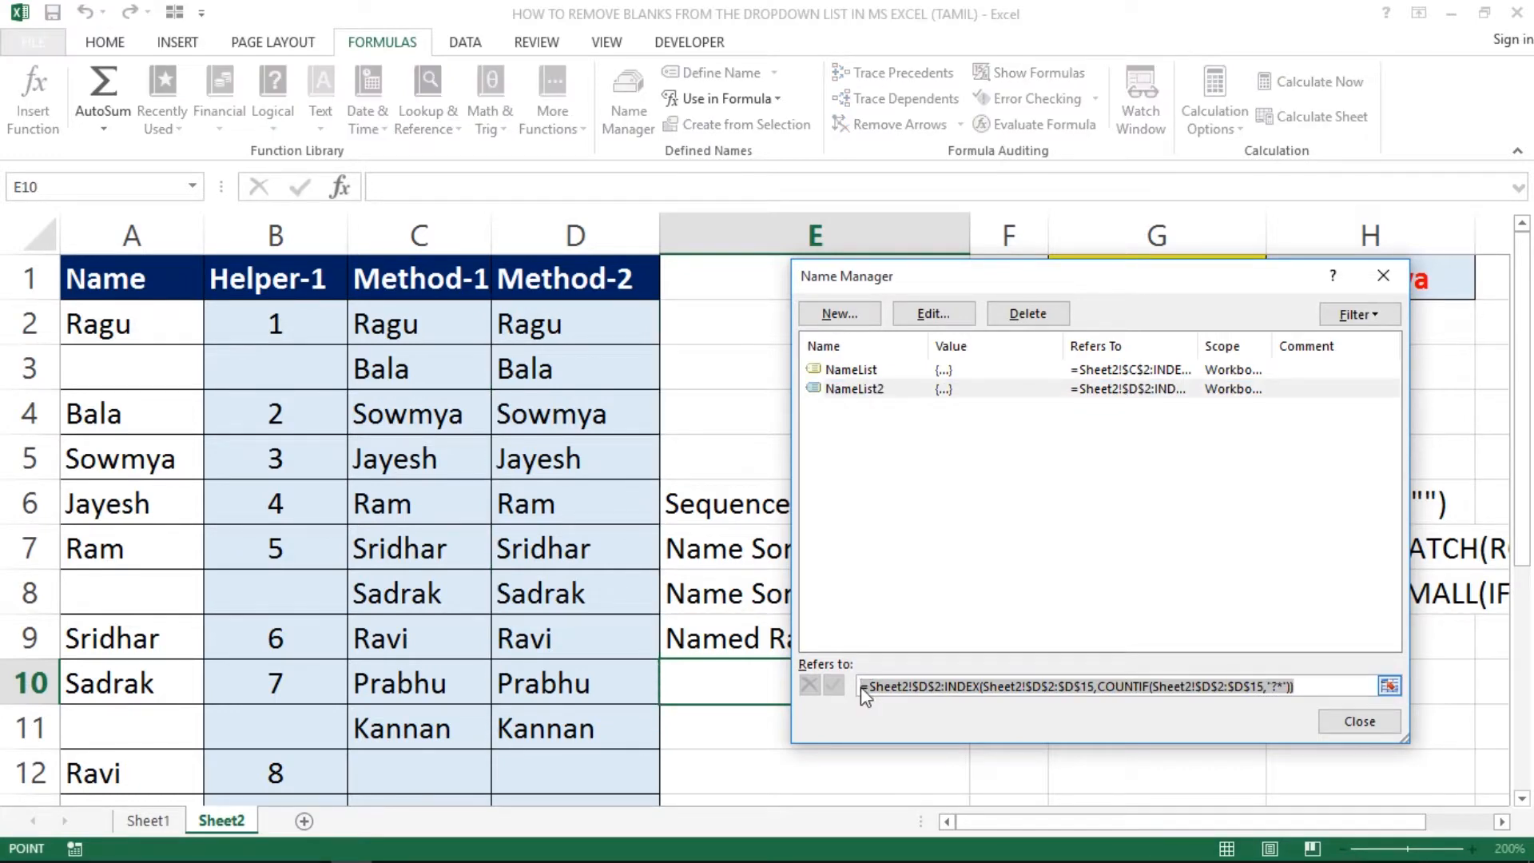
{"action": "left_click", "coordinate": [1361, 720]}
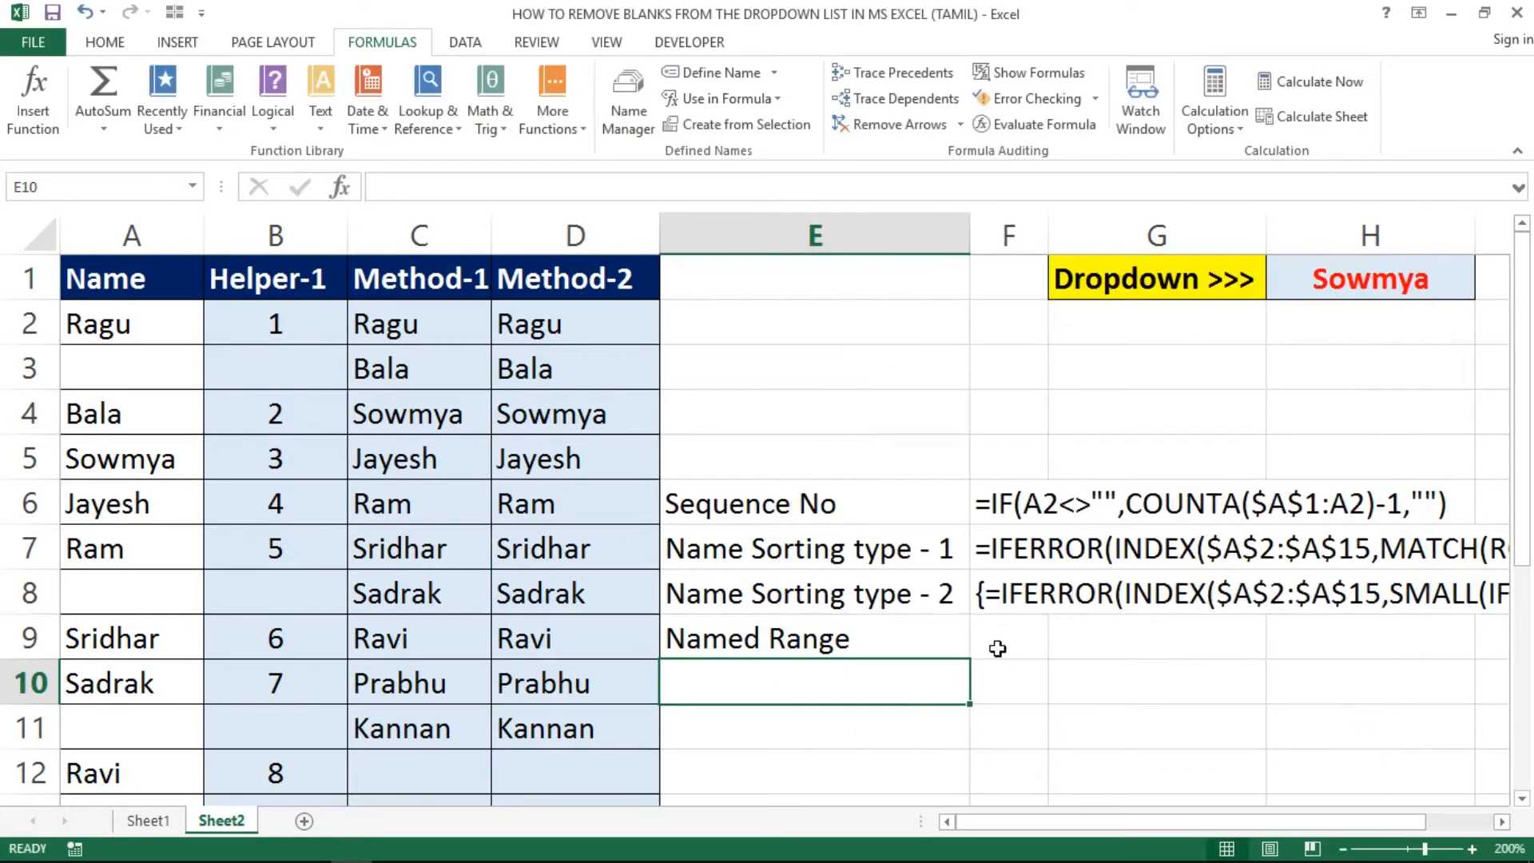
Step: Paste the copied NameList2 formula into F9 as plain text, preceded by a space
{"action": "left_click", "coordinate": [996, 648]}
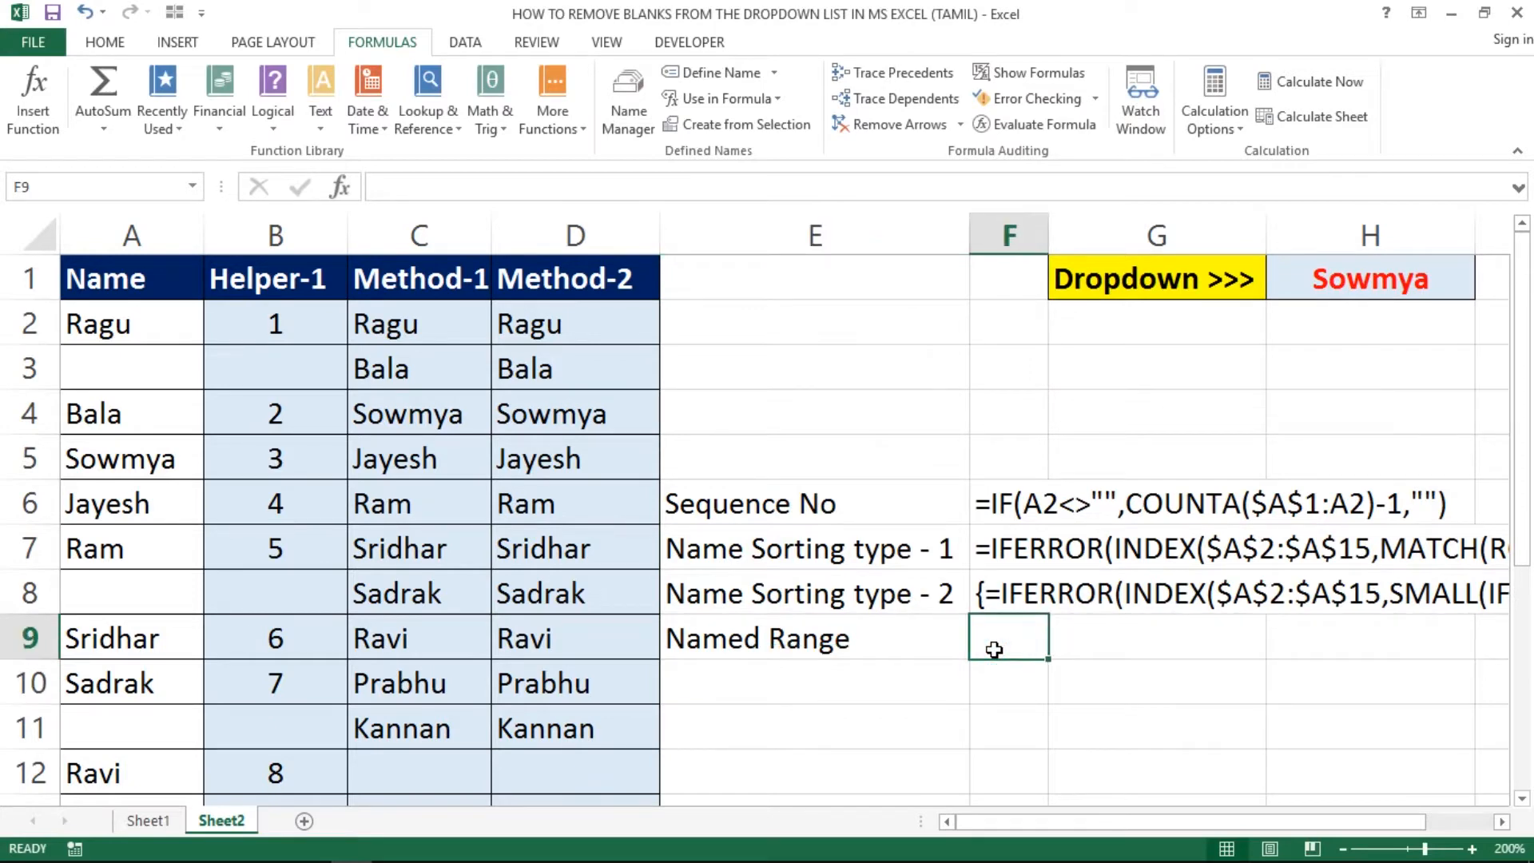
{"action": "type", "text": "="}
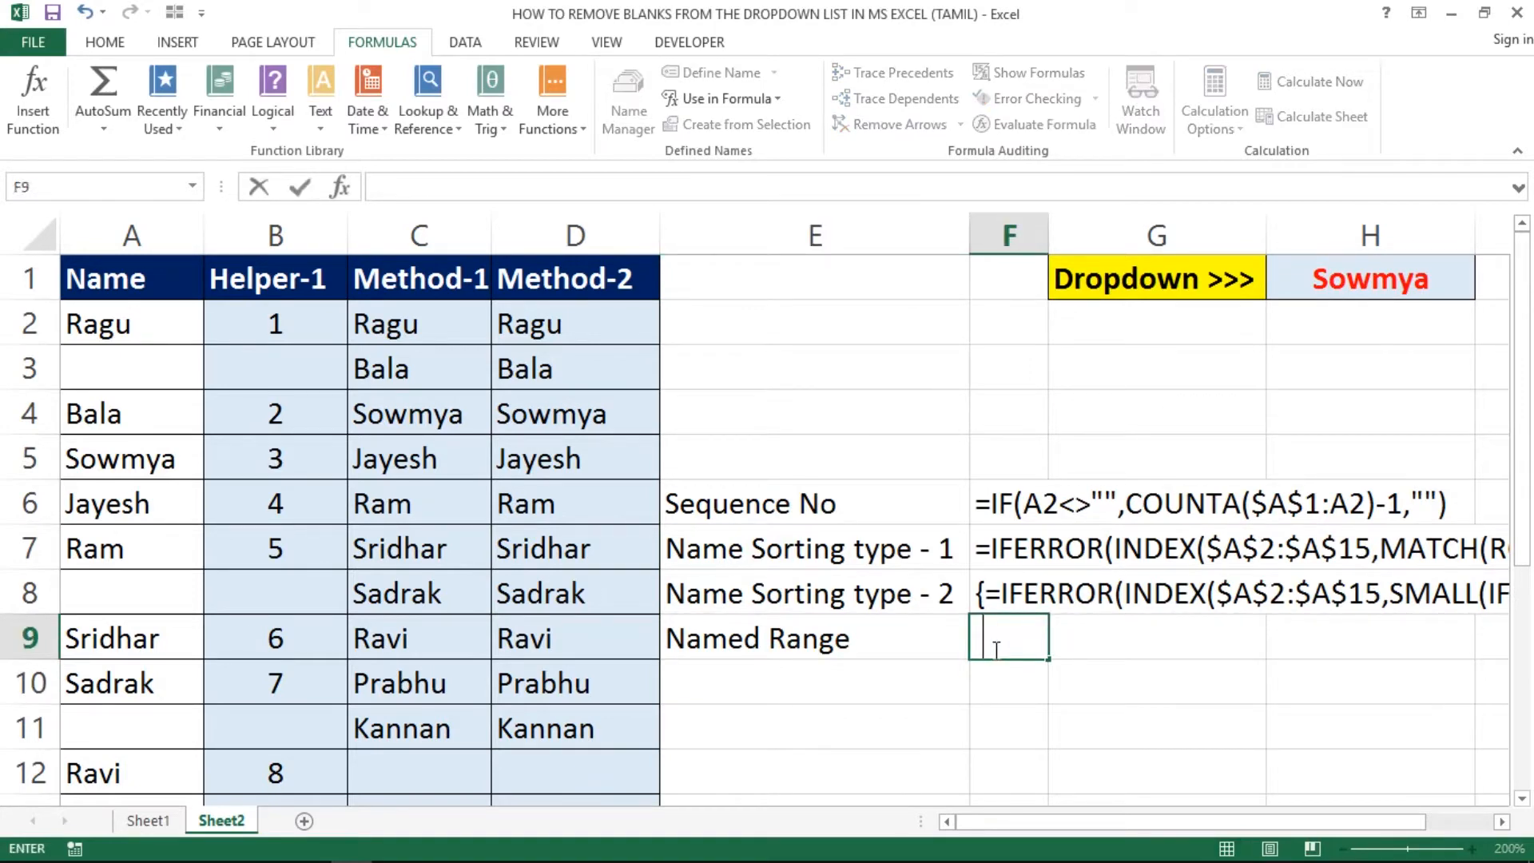
{"action": "key", "text": "ctrl+v"}
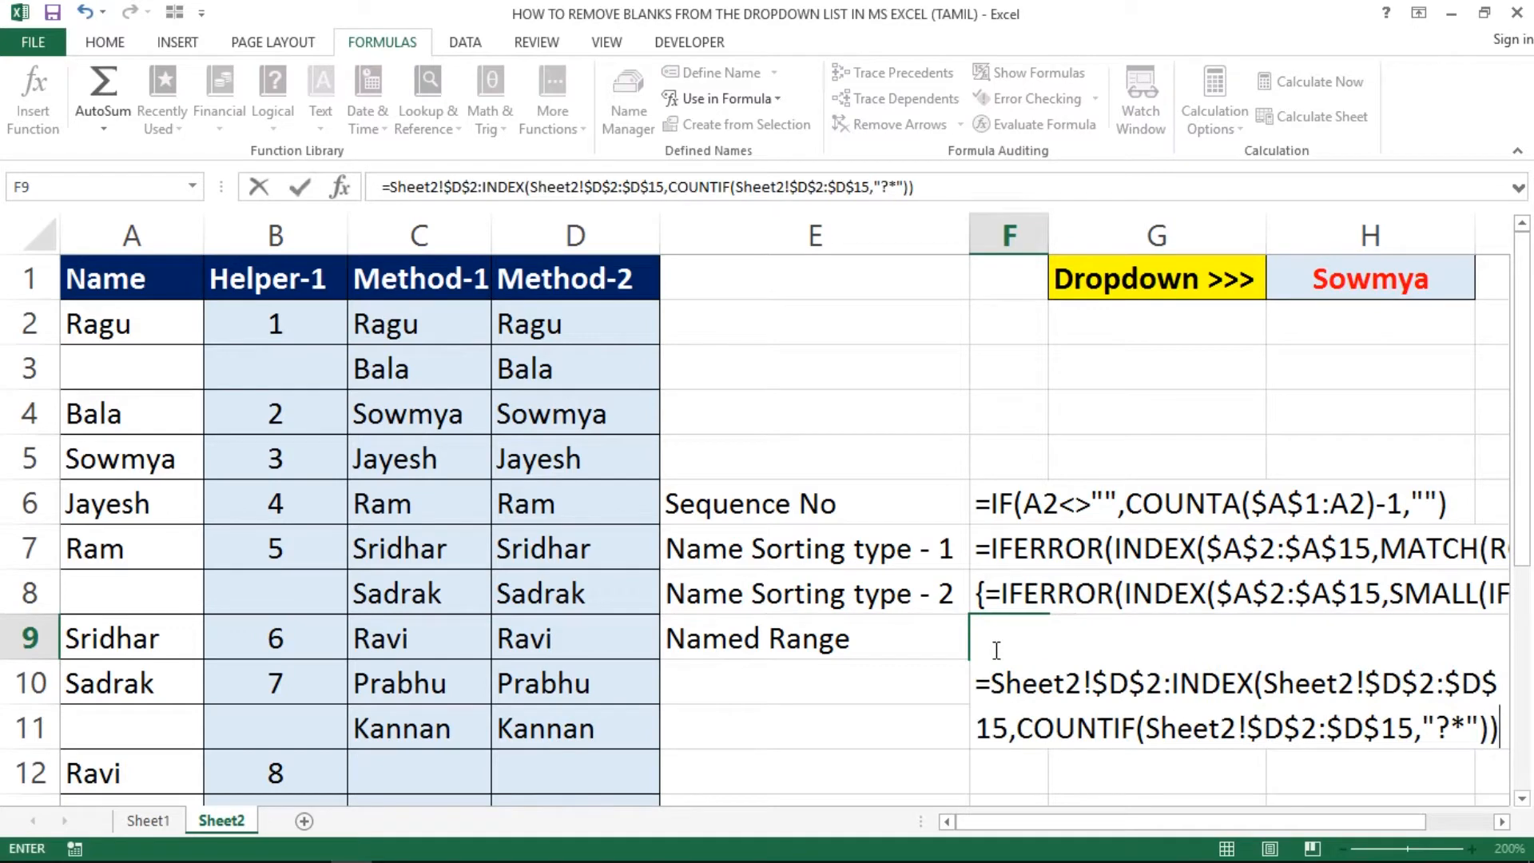
{"action": "key", "text": "Return"}
{"action": "left_click", "coordinate": [1035, 638]}
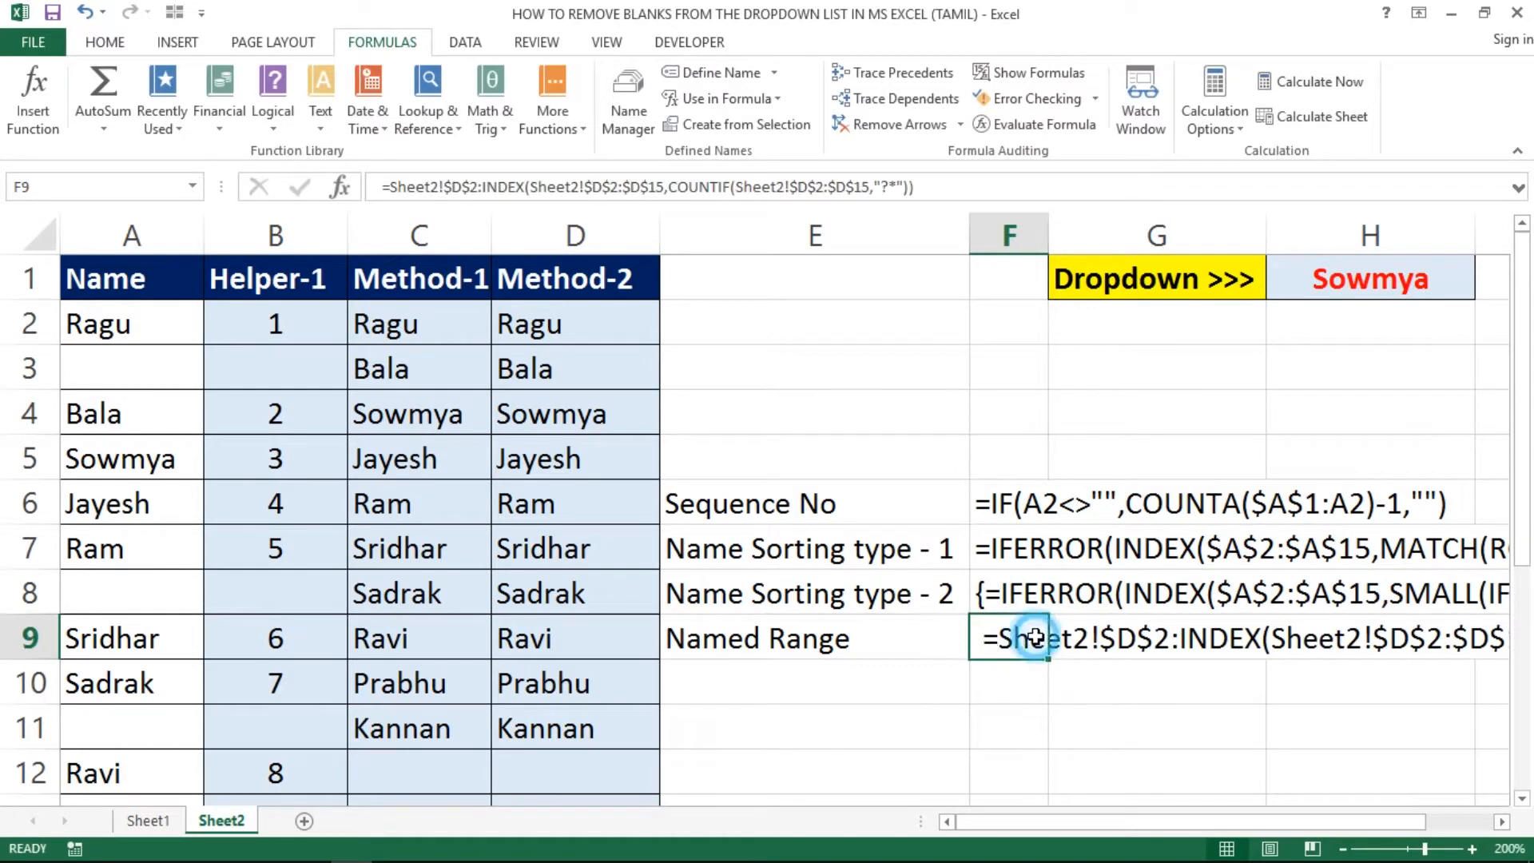
Step: Replace the contents of F6:F9 with their values and make the text bold
{"action": "left_click", "coordinate": [991, 504]}
{"action": "left_click_drag", "start_coordinate": [990, 505], "coordinate": [1008, 639]}
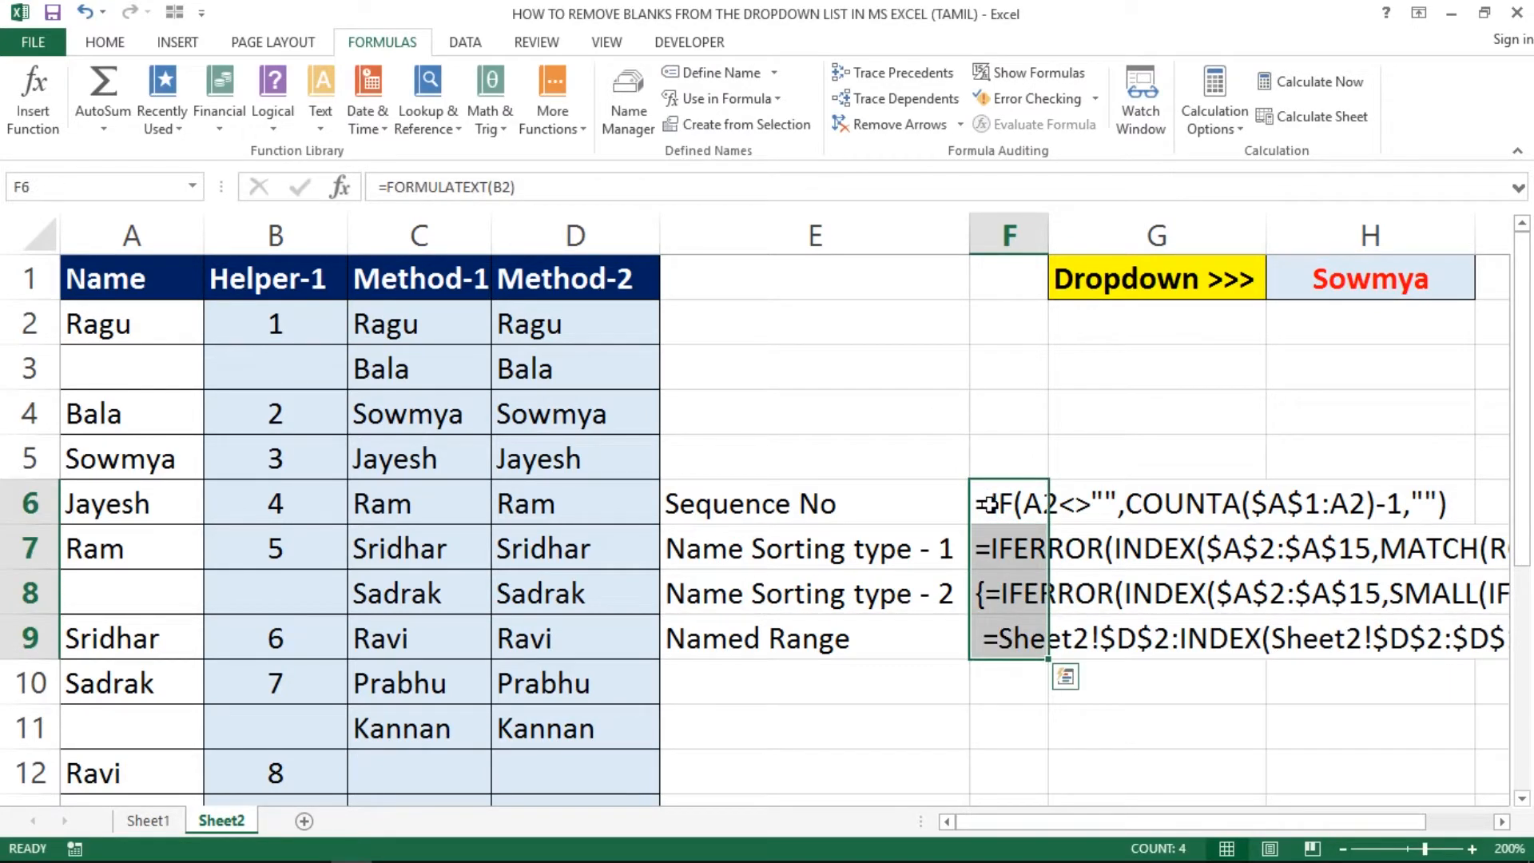
{"action": "key", "text": "ctrl+c"}
{"action": "key", "text": "ctrl+alt+v"}
{"action": "key", "text": "v"}
{"action": "key", "text": "Return"}
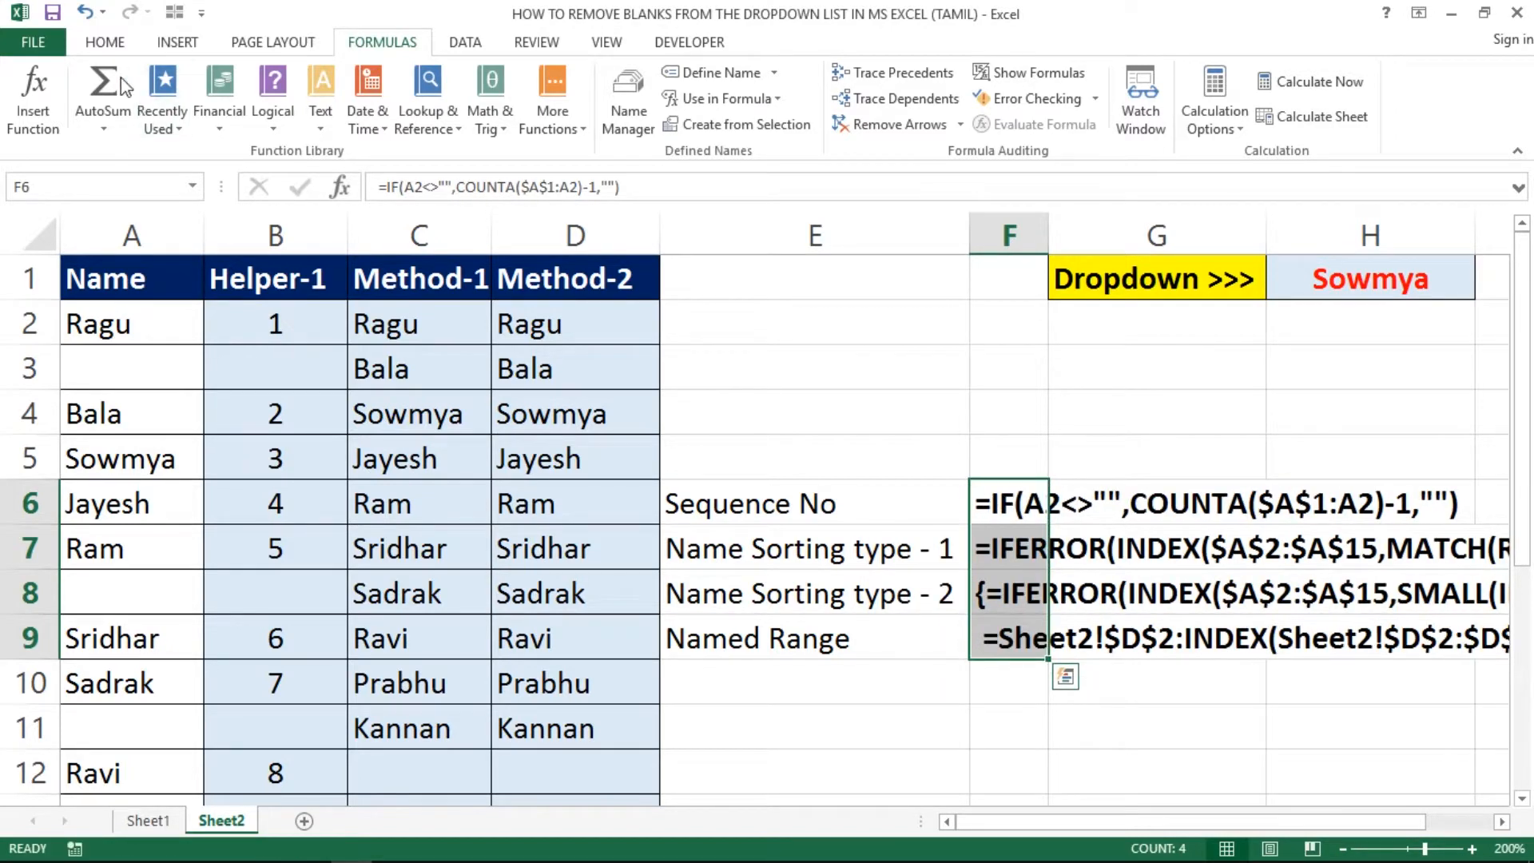
Step: Colour the formula texts in F6:F9 red
{"action": "left_click", "coordinate": [105, 42]}
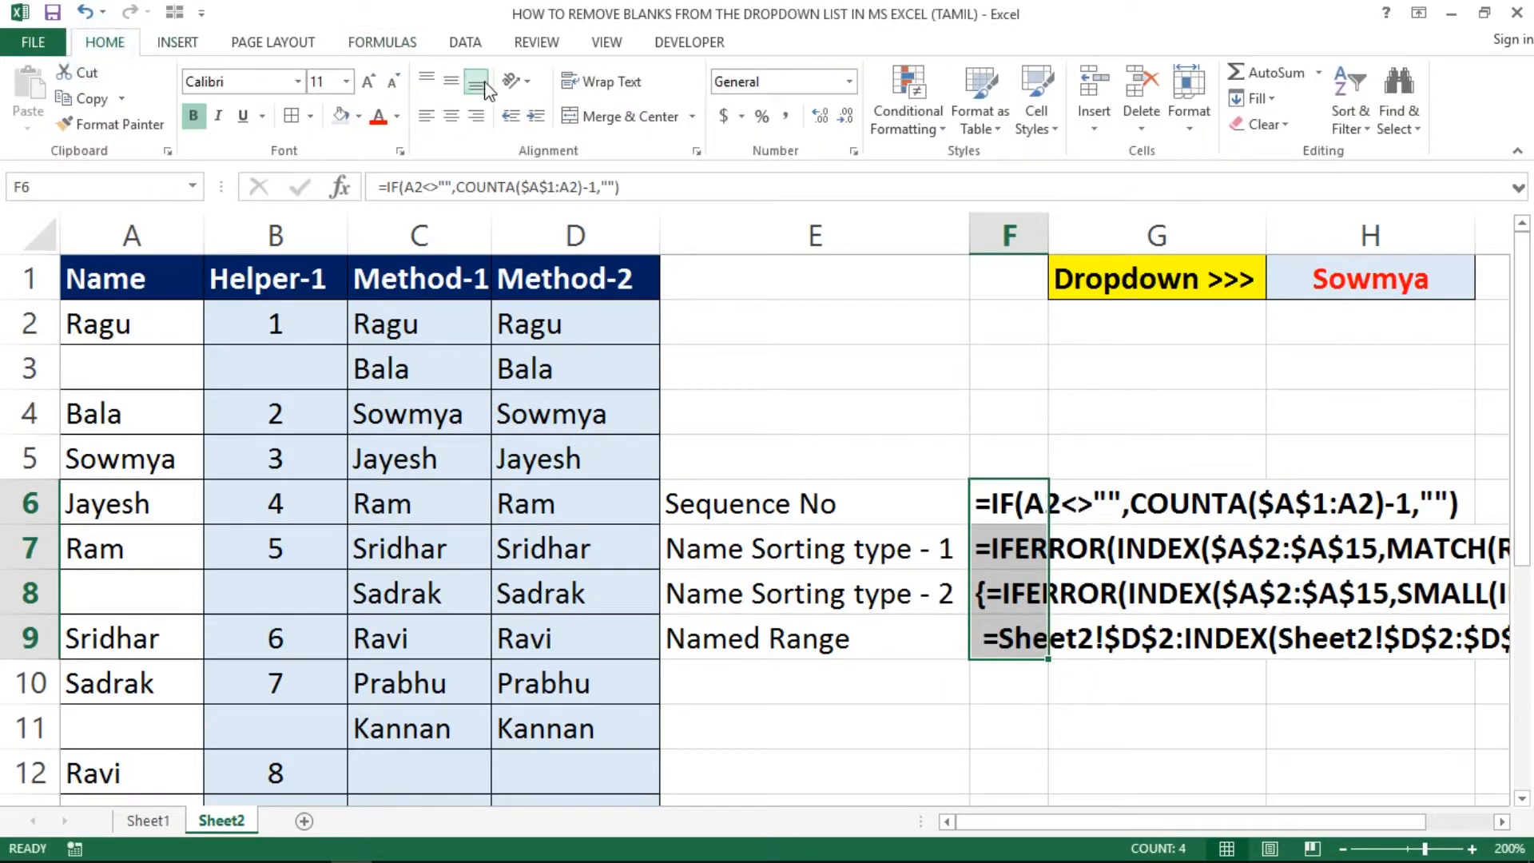
{"action": "left_click", "coordinate": [379, 118]}
{"action": "left_click", "coordinate": [903, 421]}
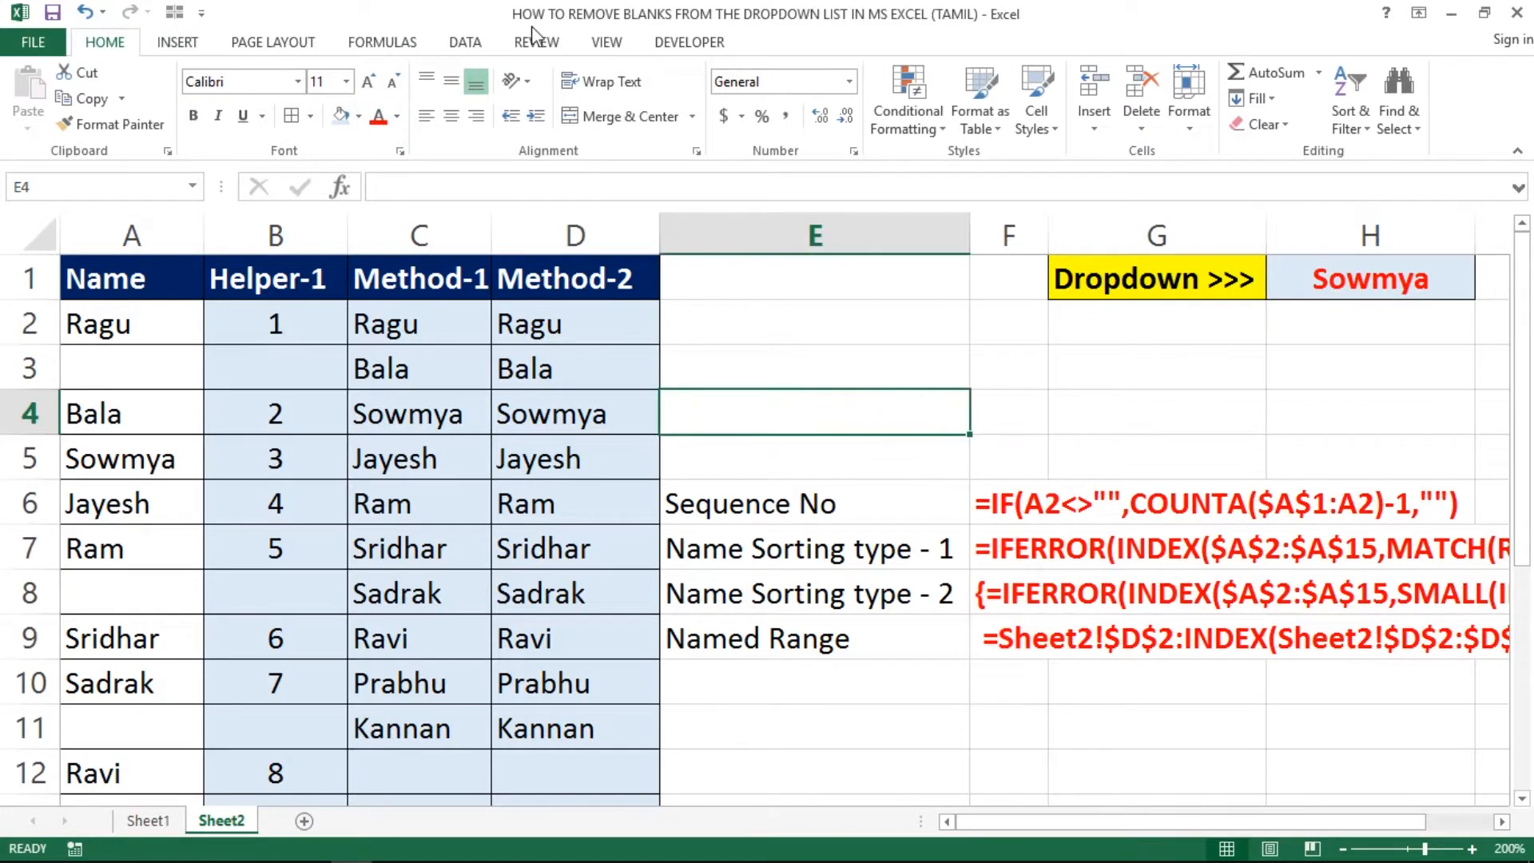
Step: Turn off the gridlines on Sheet2
{"action": "left_click", "coordinate": [607, 44]}
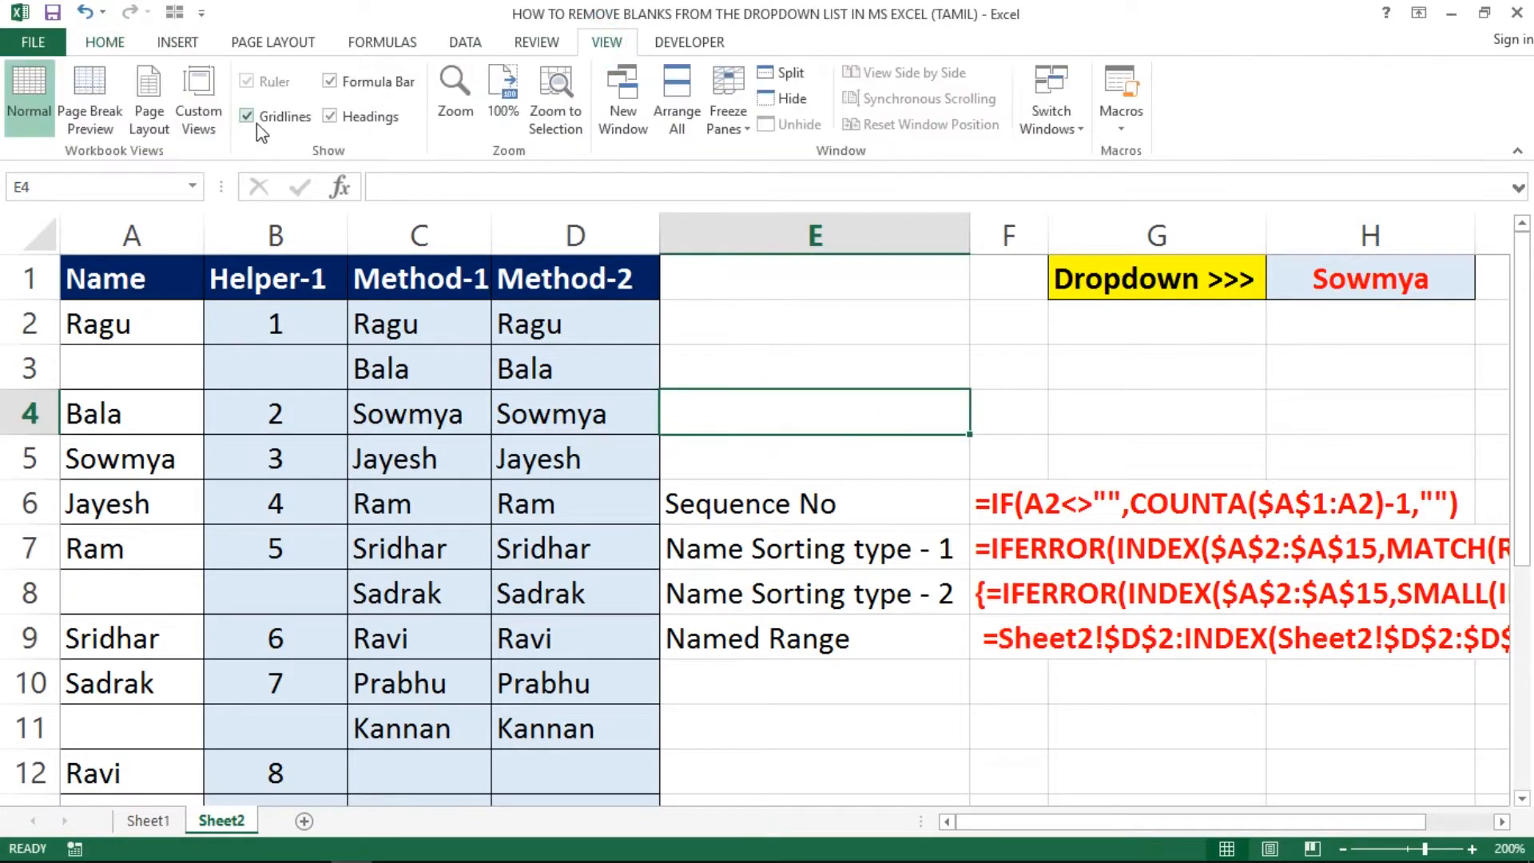
{"action": "left_click", "coordinate": [256, 123]}
{"action": "left_click", "coordinate": [972, 387]}
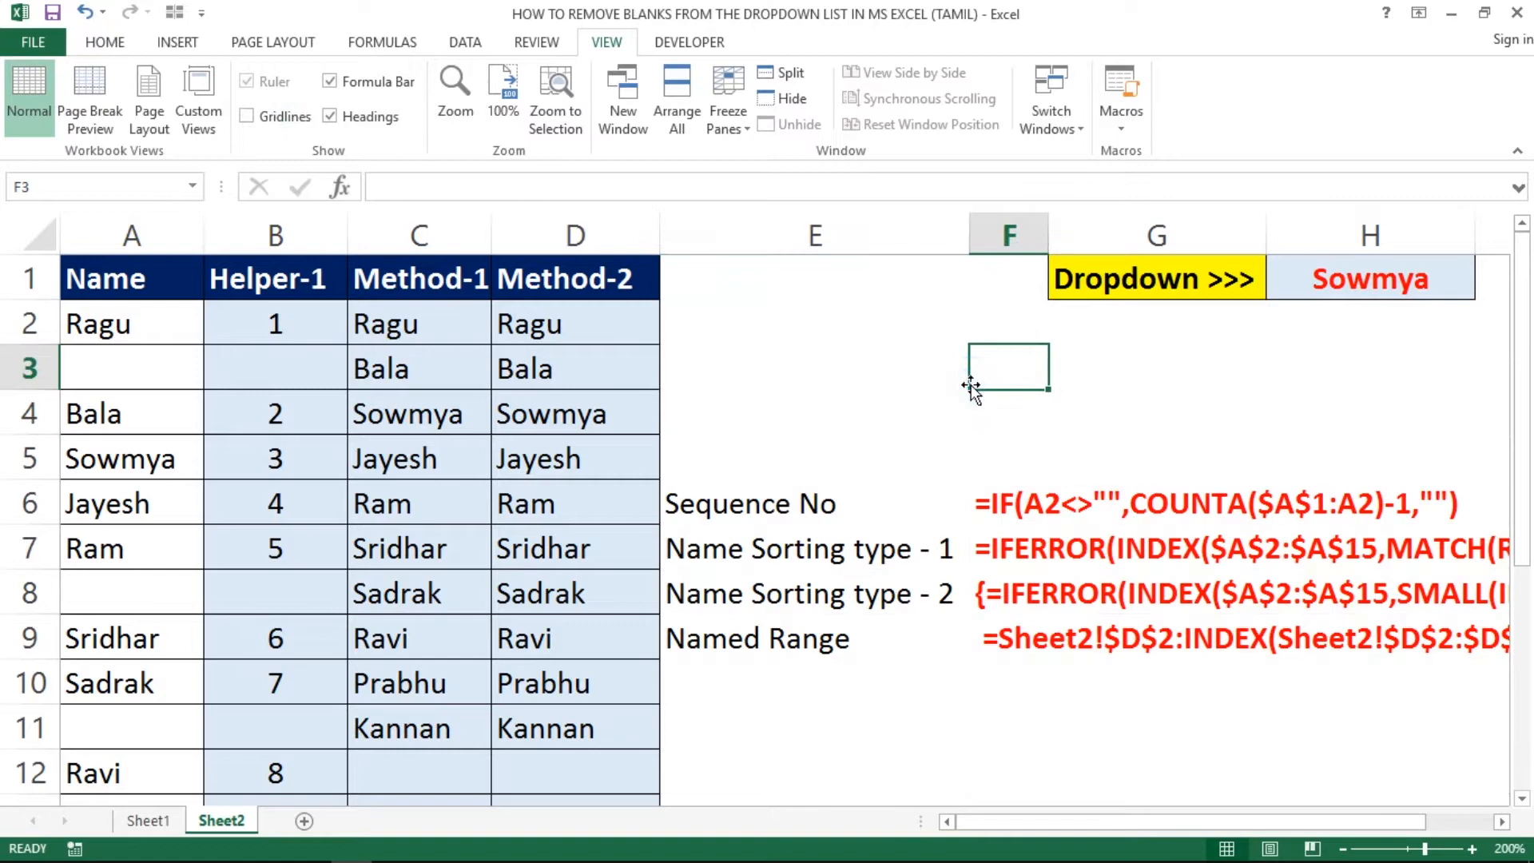
Step: Apply all borders to the label cells E6:E9
{"action": "left_click", "coordinate": [733, 505]}
{"action": "key", "text": "shift+Down"}
{"action": "key", "text": "shift+Down"}
{"action": "key", "text": "shift+Down"}
{"action": "key", "text": "shift+Down"}
{"action": "key", "text": "shift+Up"}
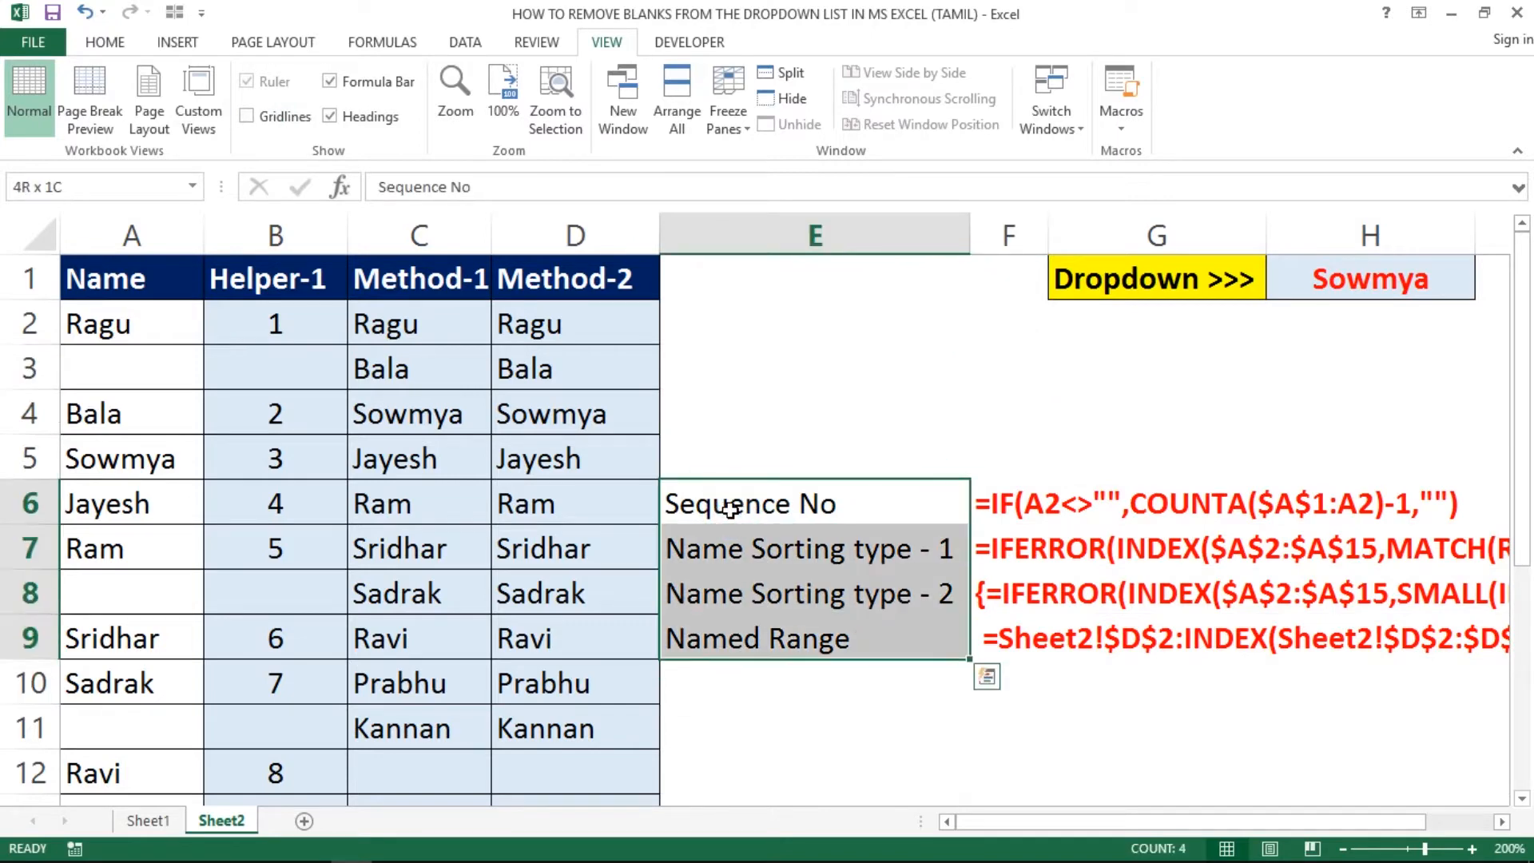
{"action": "left_click", "coordinate": [126, 48]}
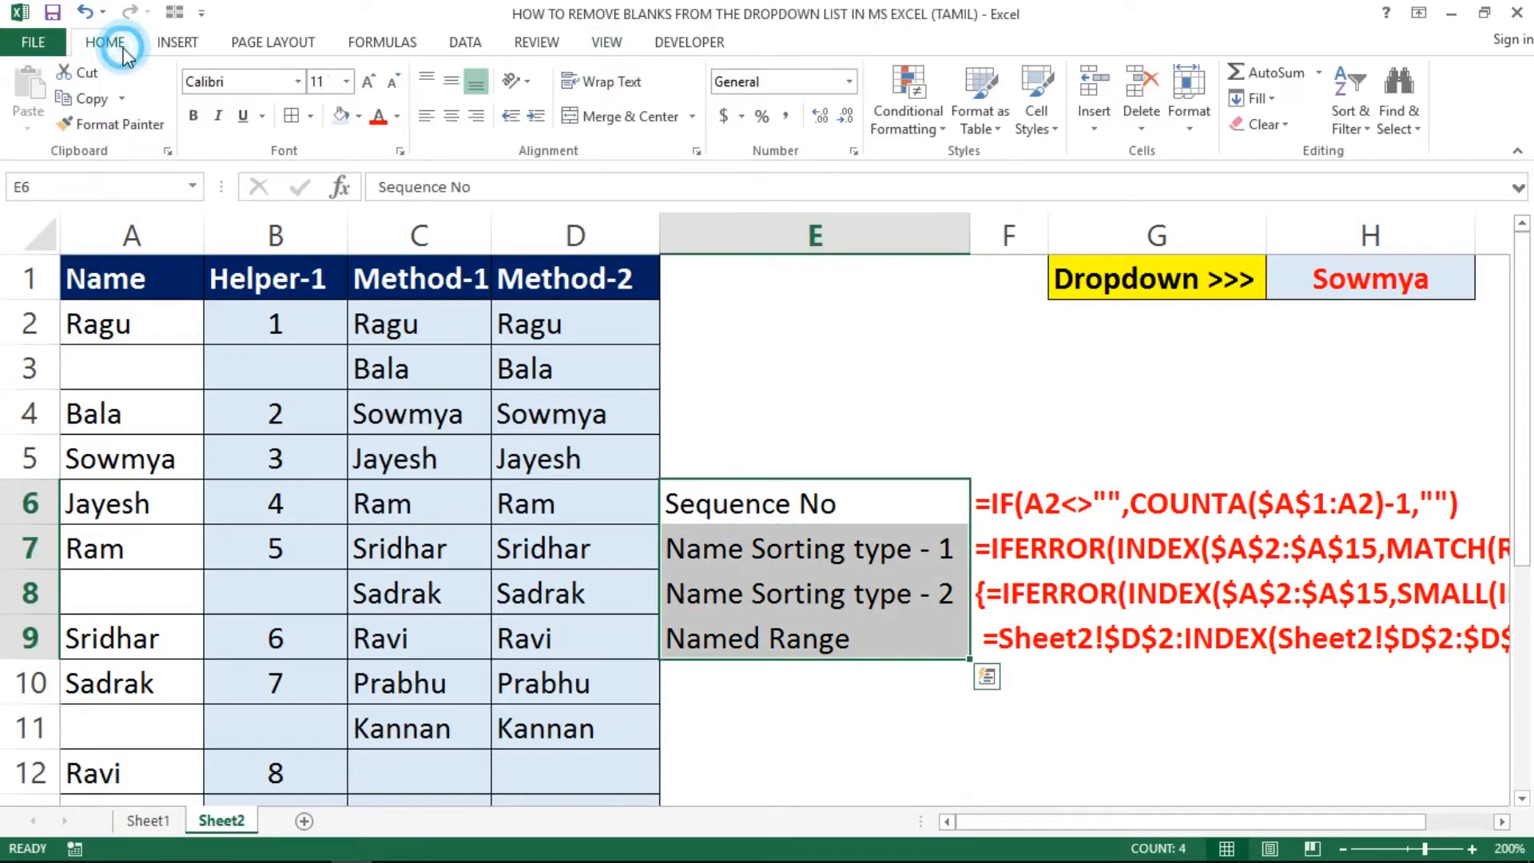
{"action": "left_click", "coordinate": [291, 116]}
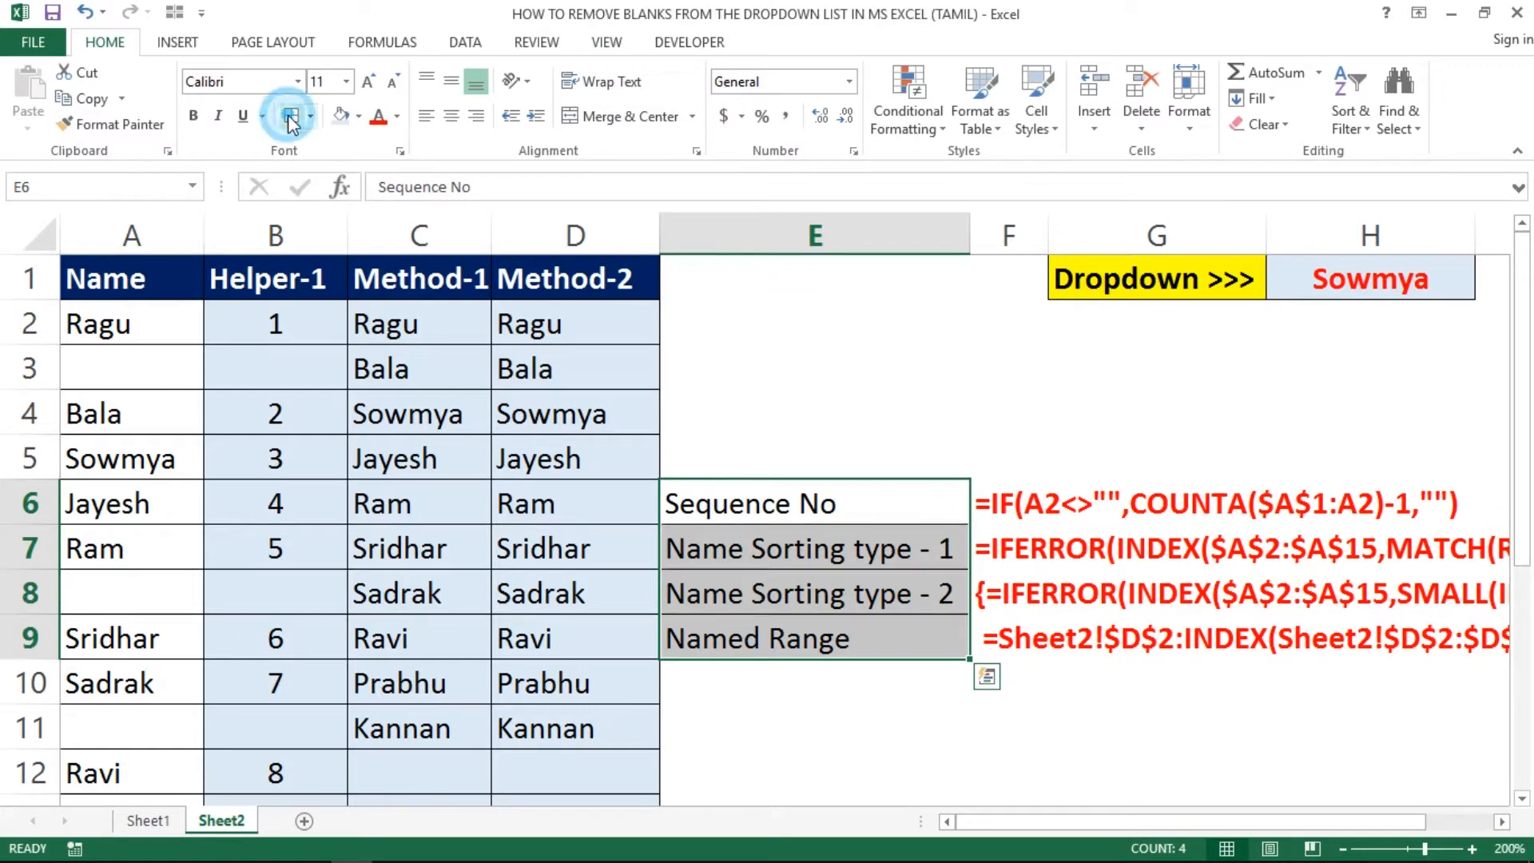
Step: Examine the full formula texts beside the labels in rows 6 to 9
{"action": "left_click", "coordinate": [758, 336]}
{"action": "key", "text": "Right"}
{"action": "key", "text": "Right"}
{"action": "key", "text": "Right"}
{"action": "key", "text": "Right"}
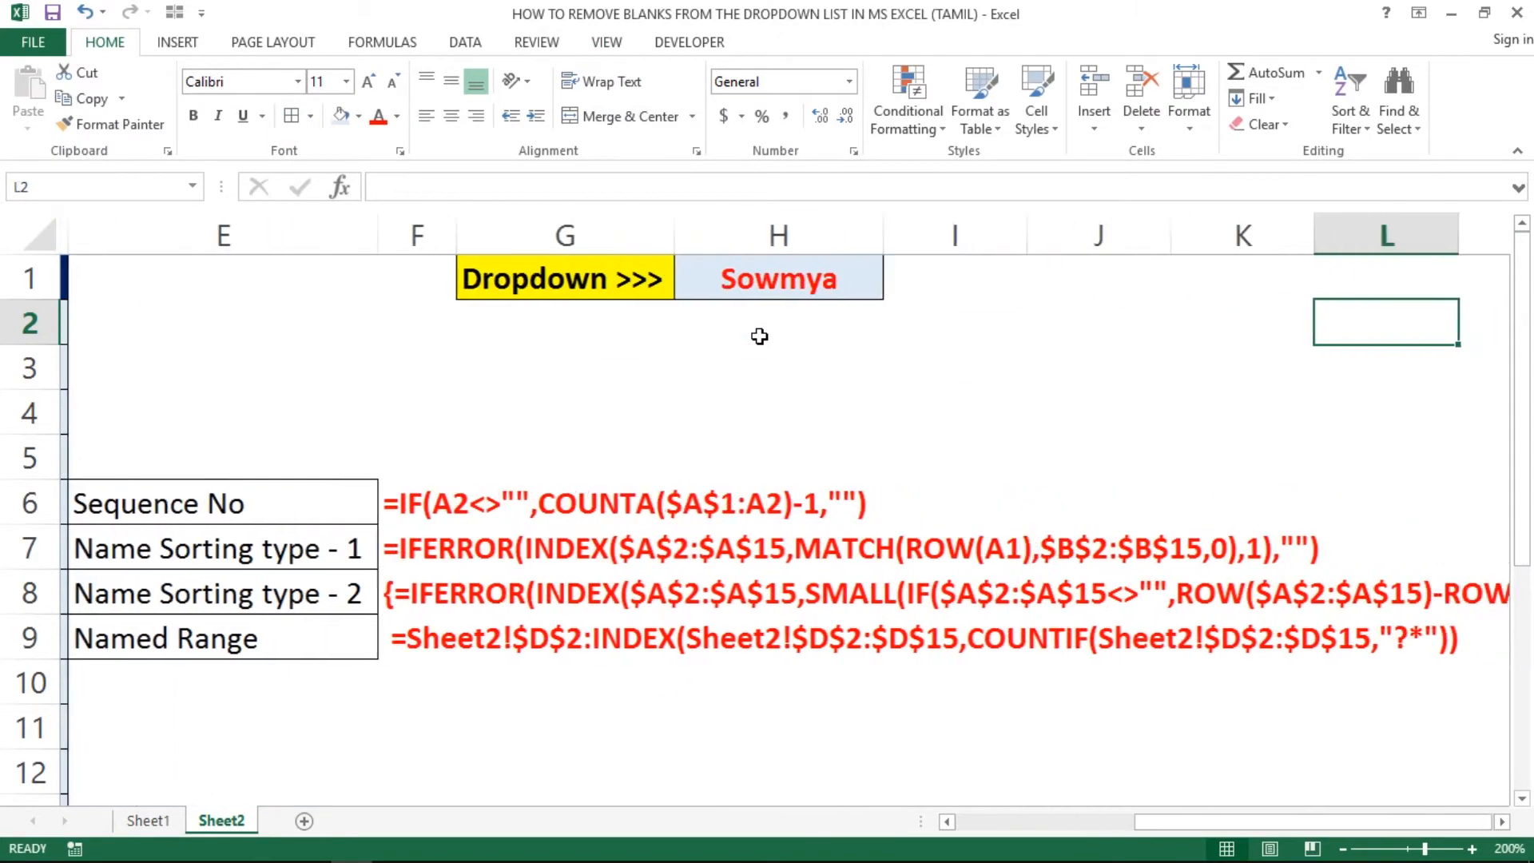
Step: Hide the Helper-1, Method-1 and Method-2 columns, B to D
{"action": "key", "text": "Left"}
{"action": "key", "text": "Left"}
{"action": "key", "text": "Left"}
{"action": "key", "text": "Left"}
{"action": "key", "text": "Left"}
{"action": "key", "text": "Left"}
{"action": "key", "text": "Left"}
{"action": "key", "text": "Left"}
{"action": "key", "text": "Left"}
{"action": "key", "text": "Left"}
{"action": "key", "text": "Left"}
{"action": "key", "text": "Right"}
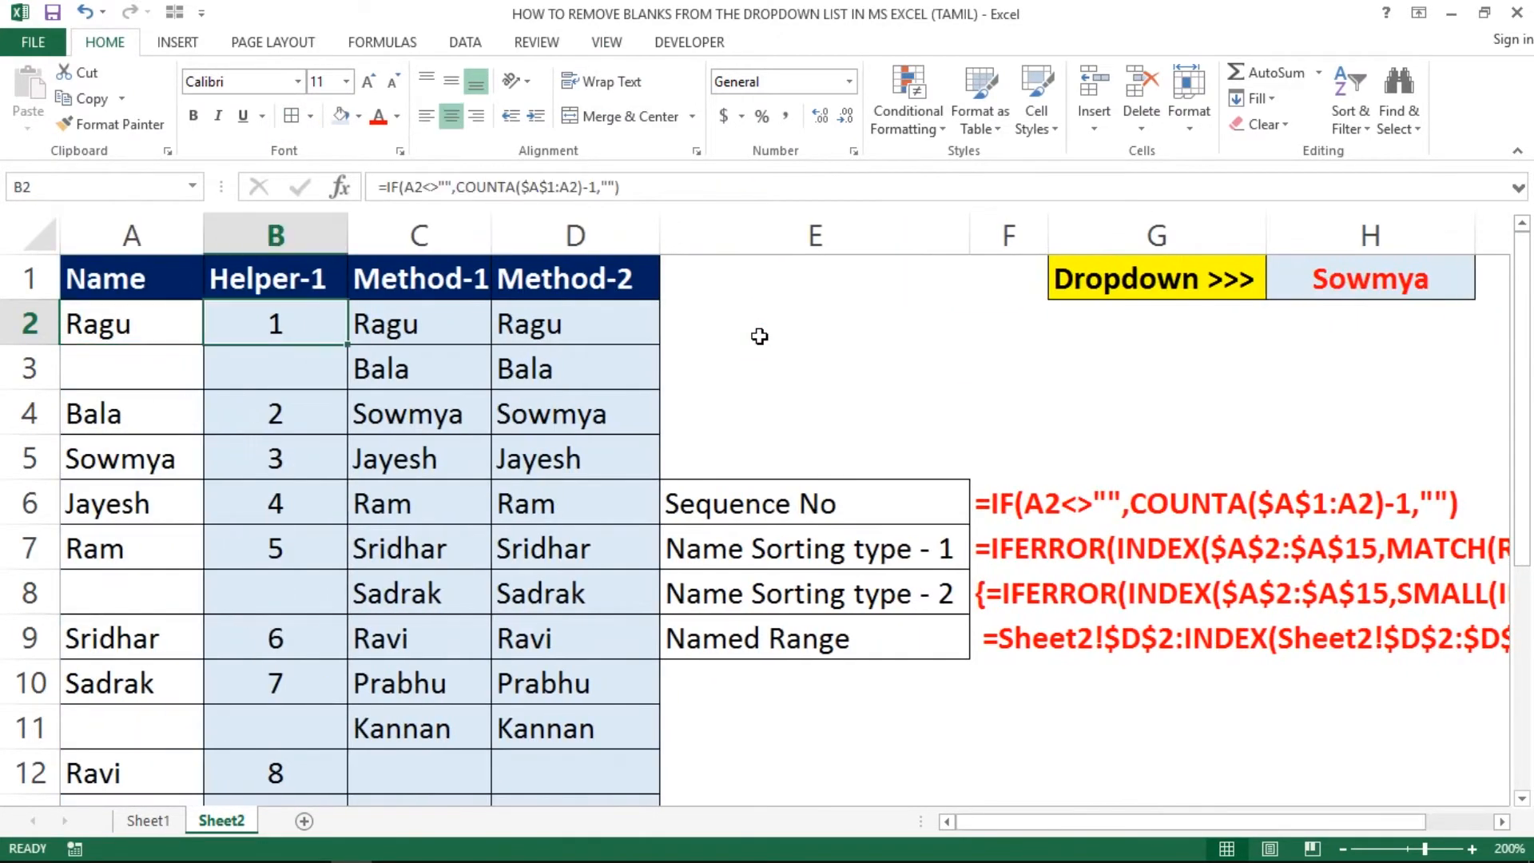
{"action": "key", "text": "ctrl+space"}
{"action": "key", "text": "shift+Right"}
{"action": "key", "text": "shift+Right"}
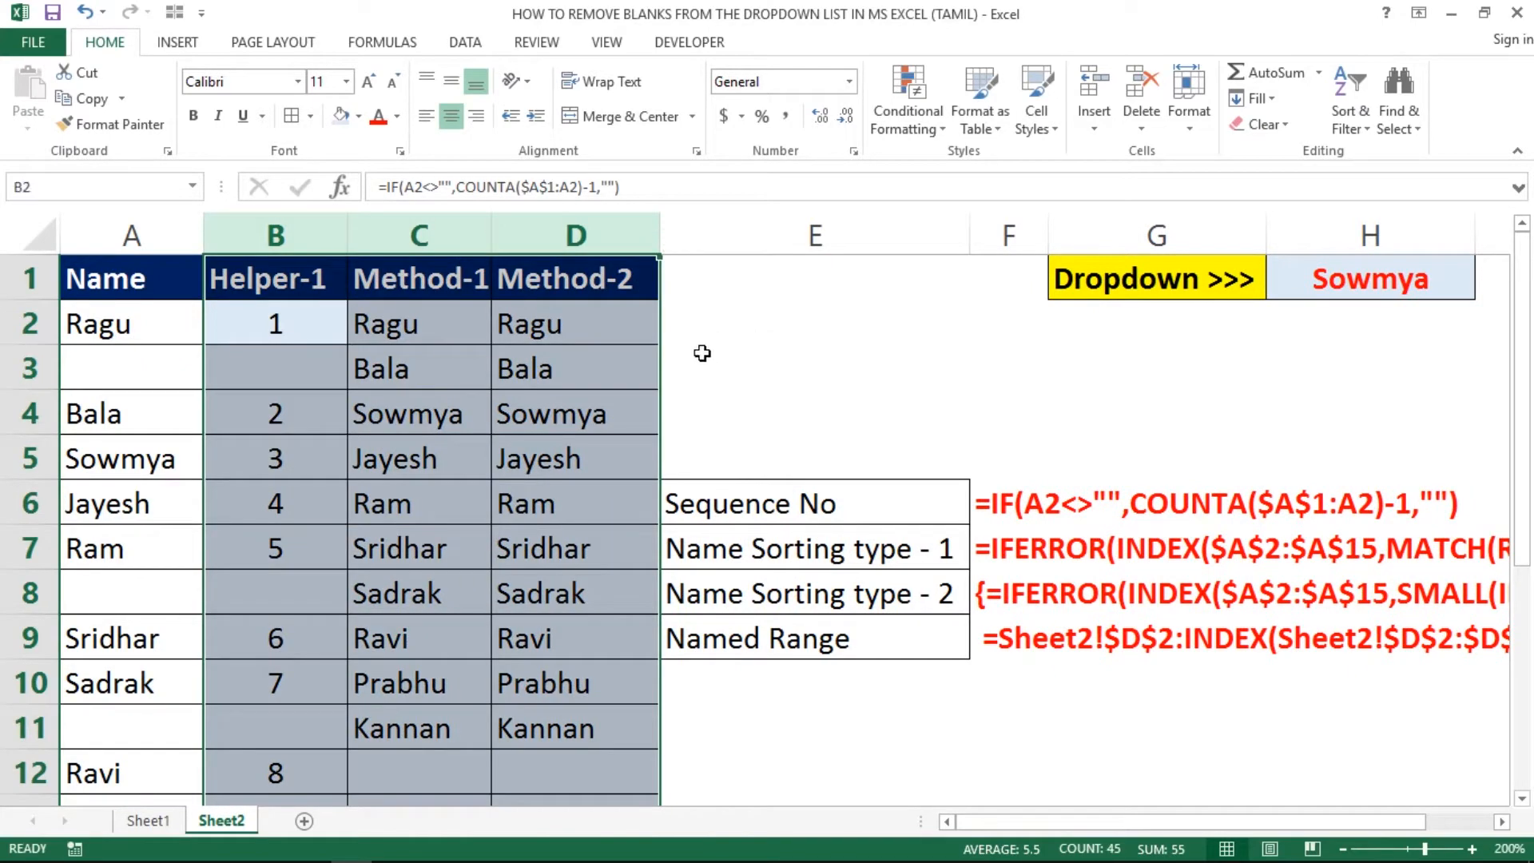
{"action": "right_click", "coordinate": [315, 397]}
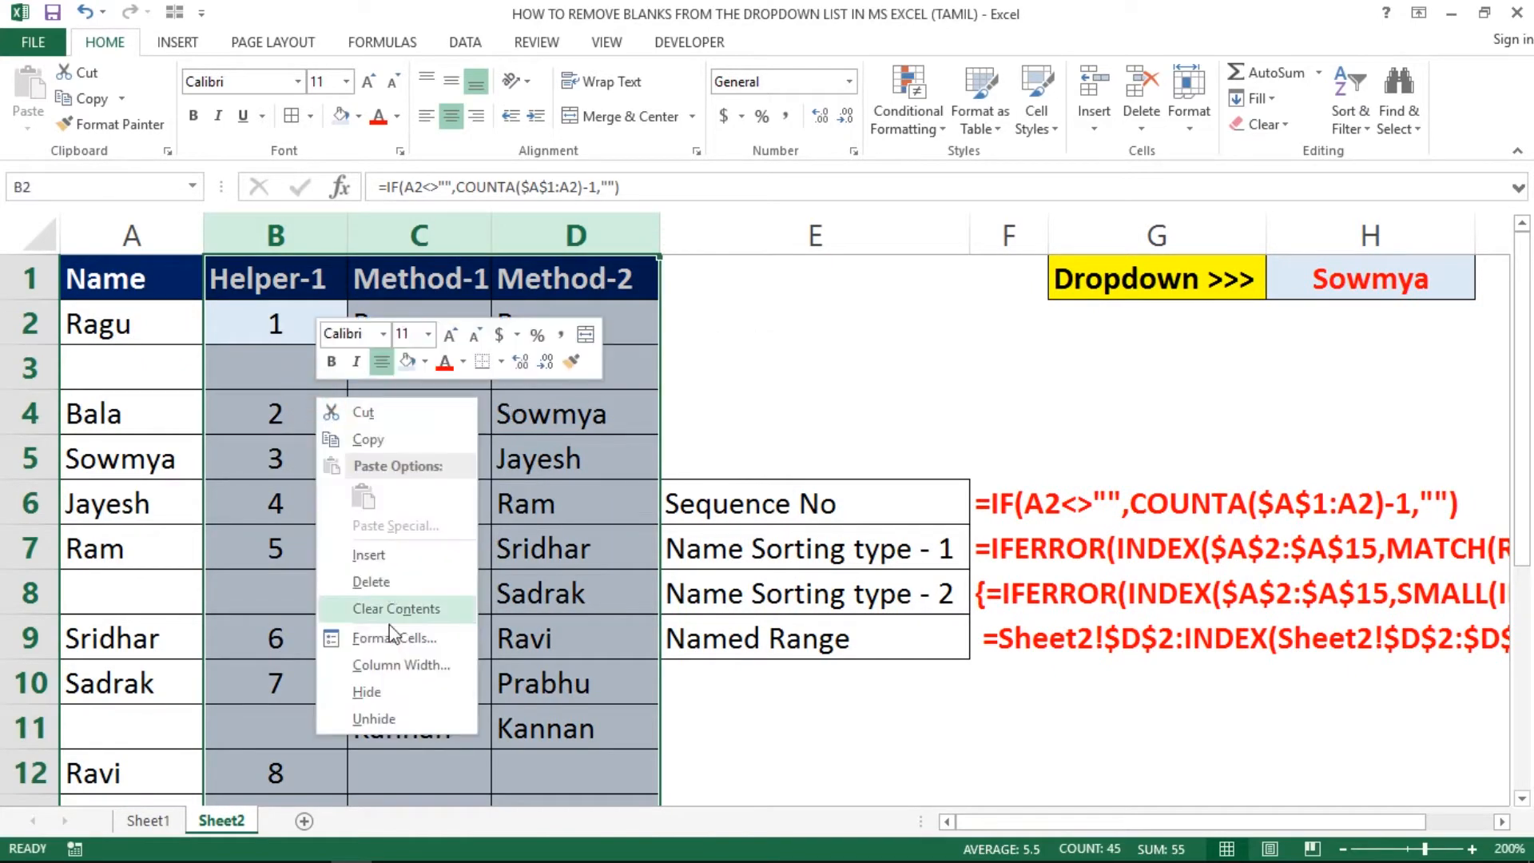
{"action": "left_click", "coordinate": [355, 691]}
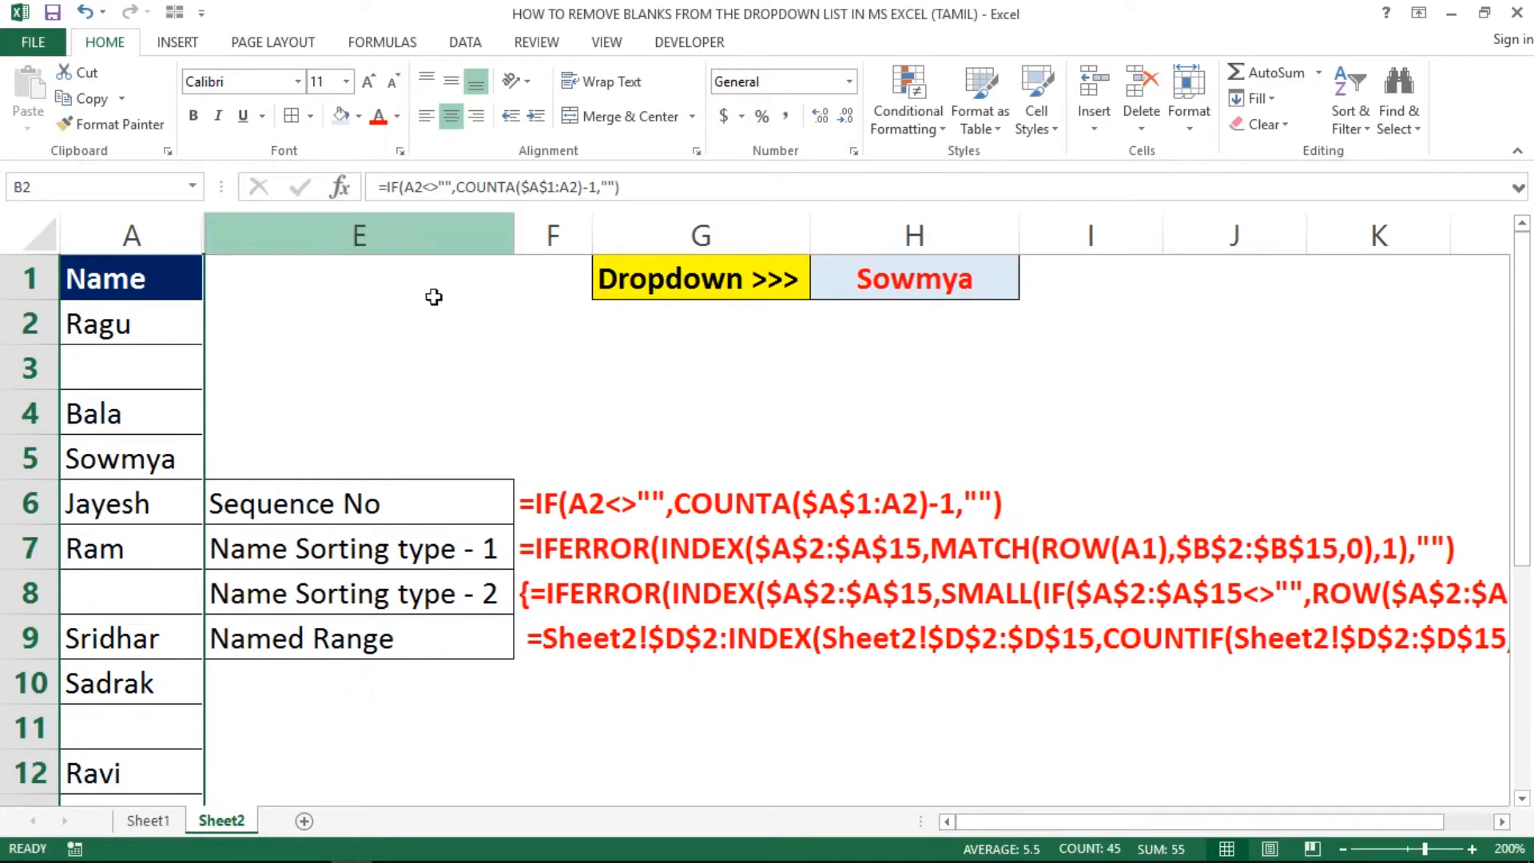
{"action": "left_click", "coordinate": [249, 291]}
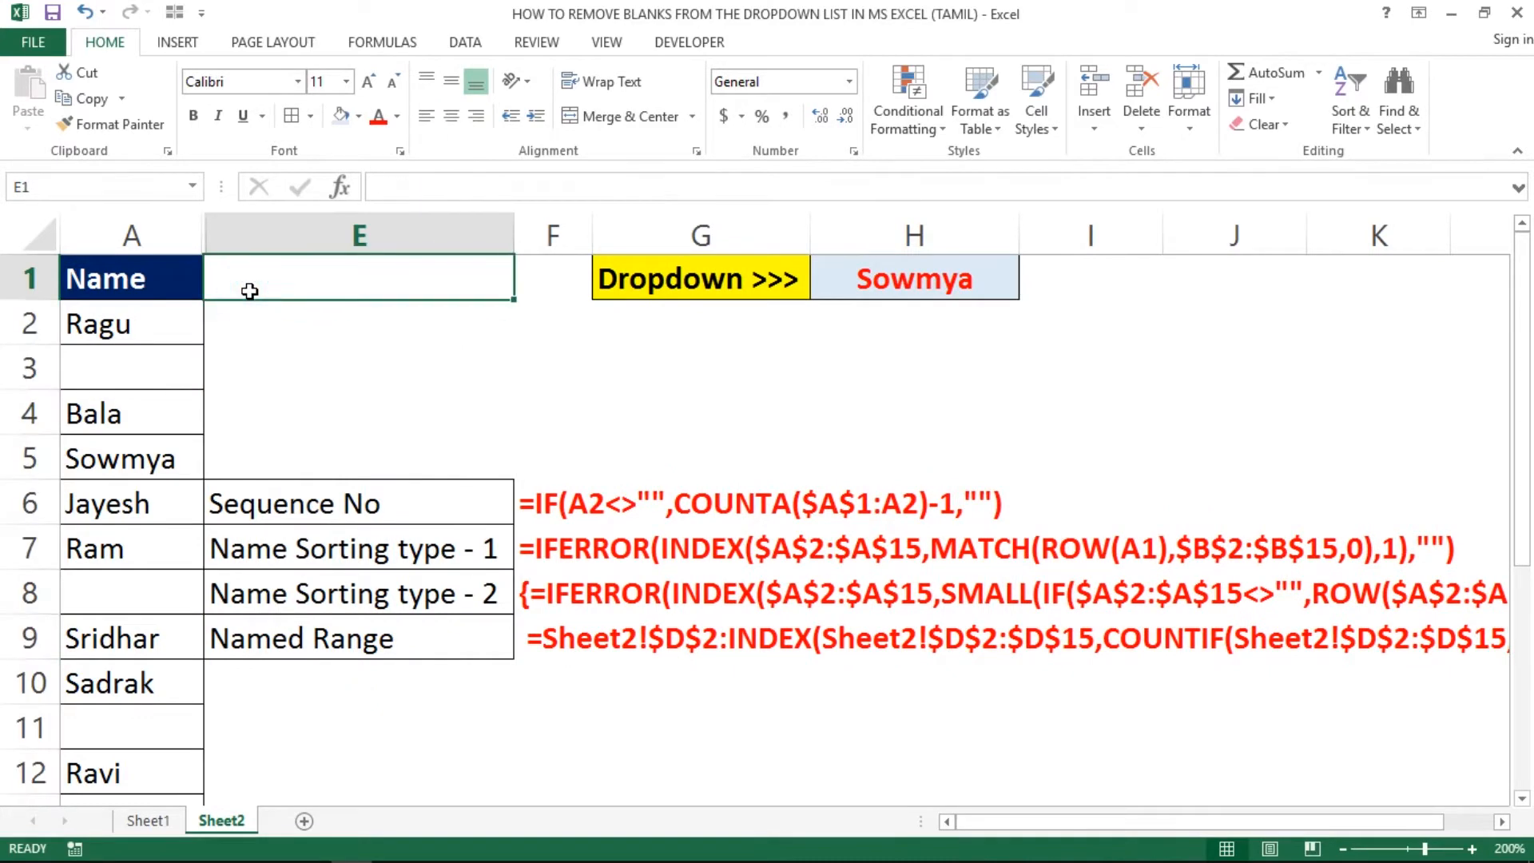
Step: Examine the full Name Sorting type - 2 formula text along row 8, from its label to the formula's end
{"action": "left_click", "coordinate": [369, 447]}
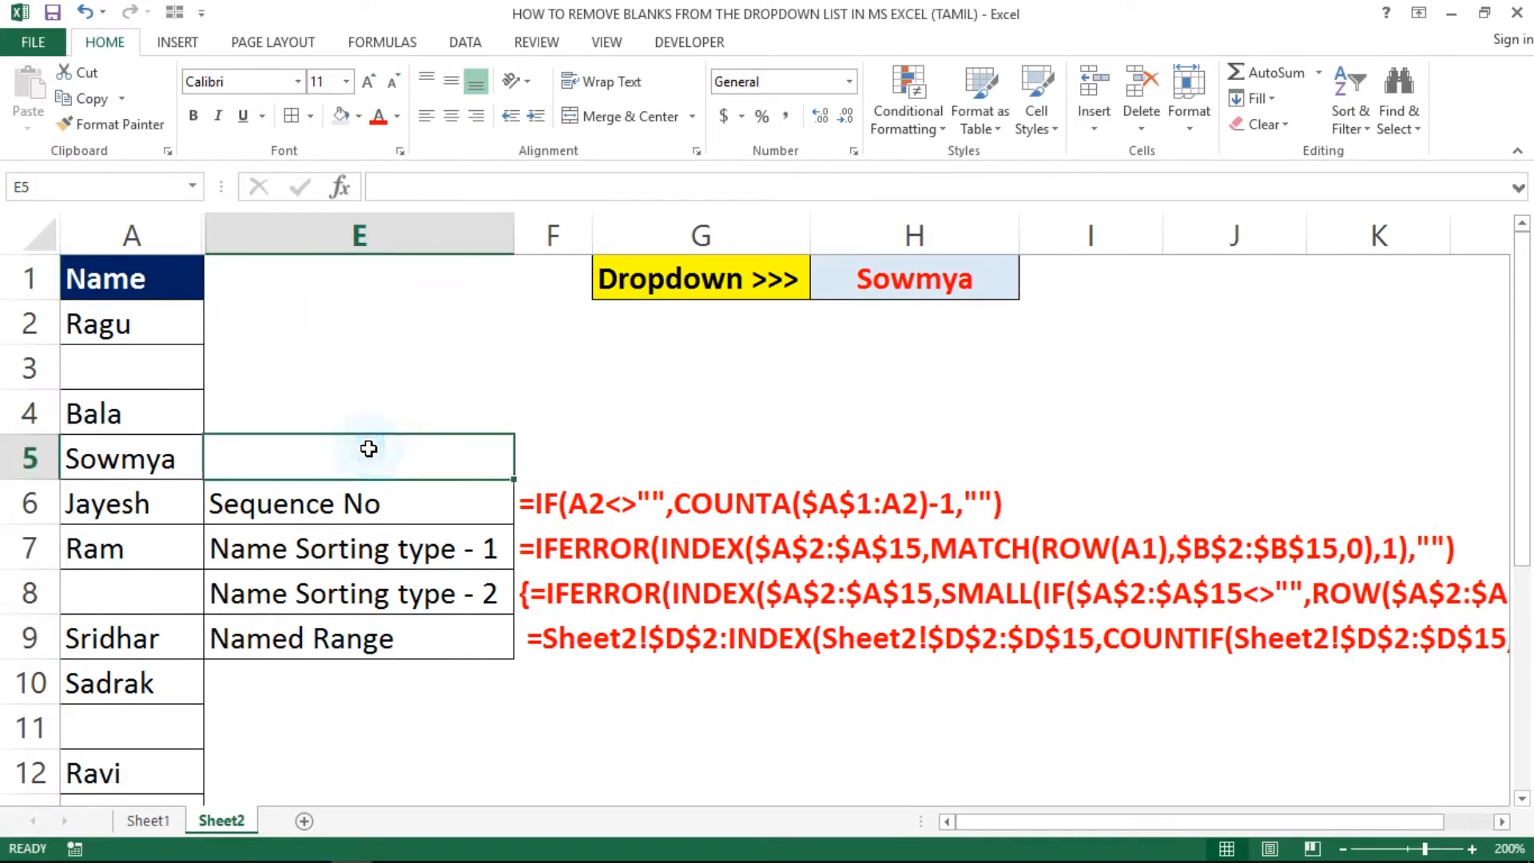
{"action": "left_click", "coordinate": [725, 603]}
{"action": "key", "text": "Right"}
{"action": "key", "text": "Right"}
{"action": "key", "text": "Right"}
{"action": "key", "text": "Right"}
{"action": "key", "text": "Right"}
{"action": "key", "text": "Right"}
{"action": "key", "text": "Right"}
{"action": "key", "text": "Right"}
{"action": "key", "text": "Right"}
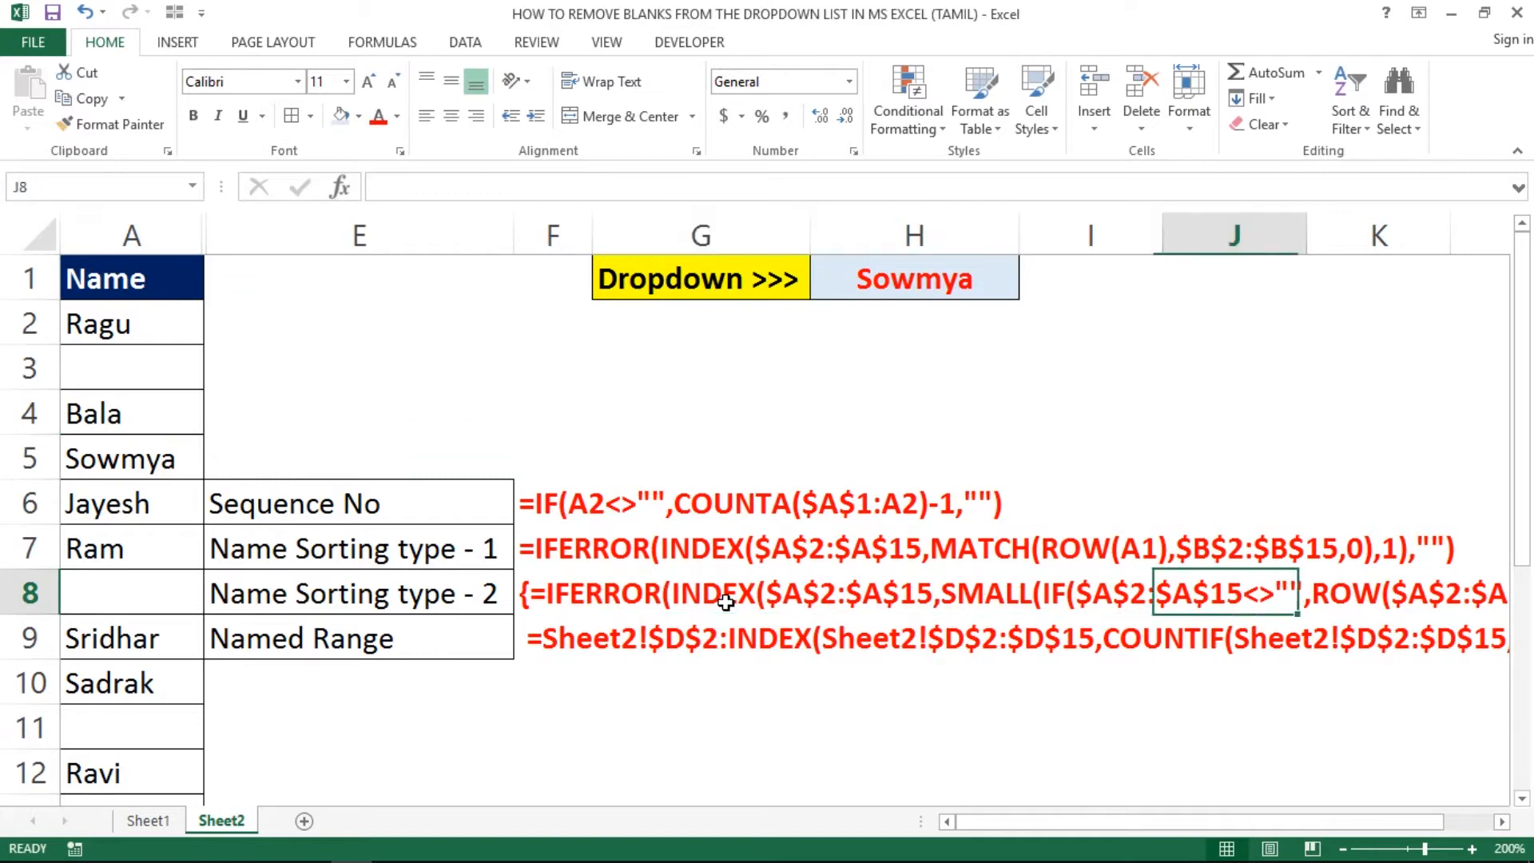
{"action": "key", "text": "Right"}
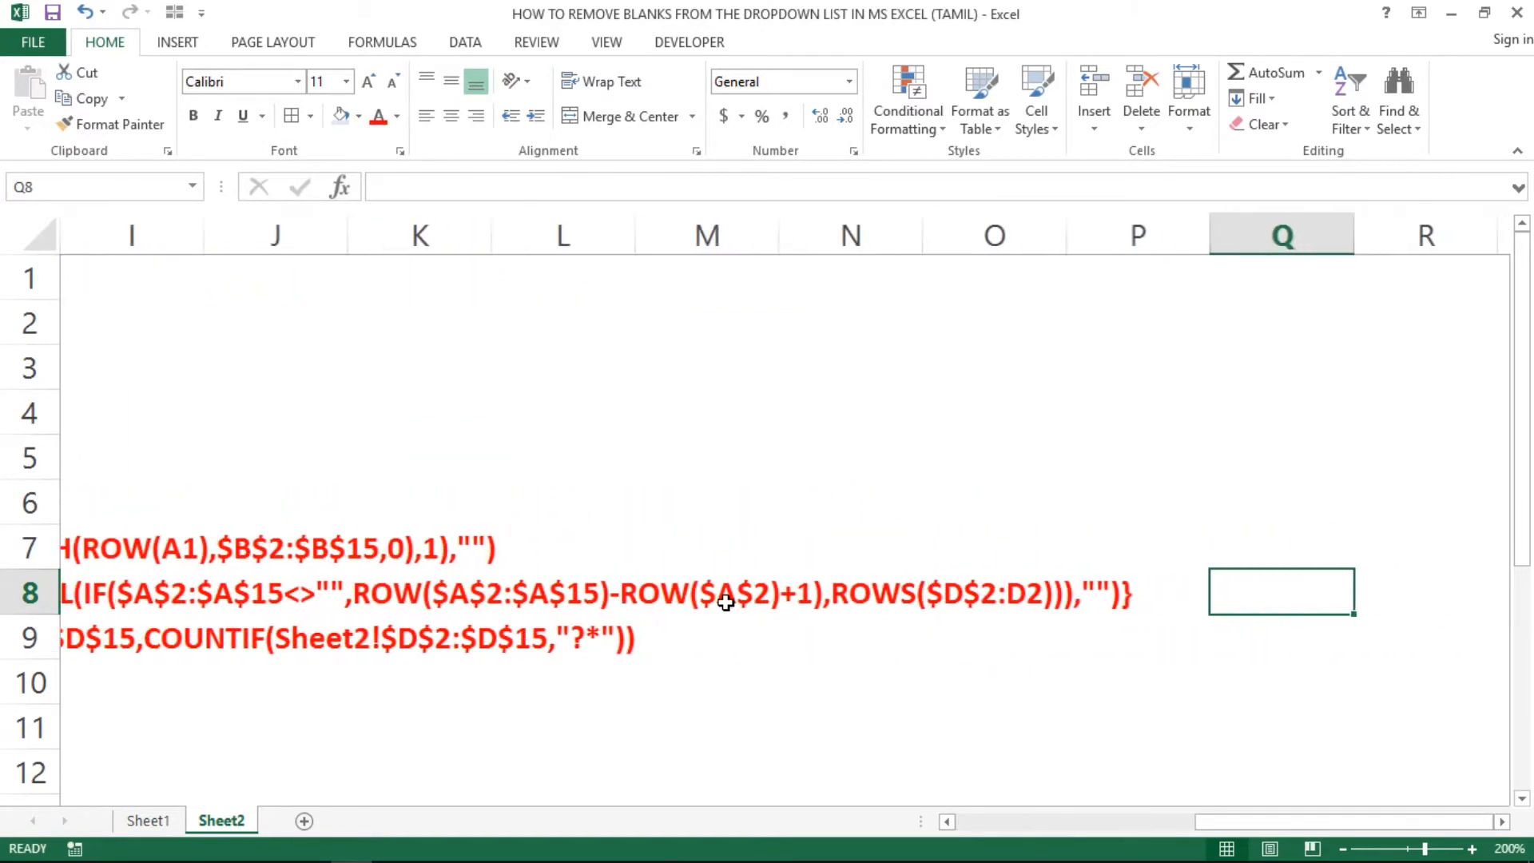
{"action": "key", "text": "Left"}
{"action": "key", "text": "Left"}
{"action": "key", "text": "Left"}
{"action": "key", "text": "Left"}
{"action": "key", "text": "Left"}
{"action": "key", "text": "Left"}
{"action": "key", "text": "Left"}
{"action": "key", "text": "Left"}
{"action": "key", "text": "Left"}
{"action": "key", "text": "Left"}
{"action": "key", "text": "Left"}
{"action": "key", "text": "Left"}
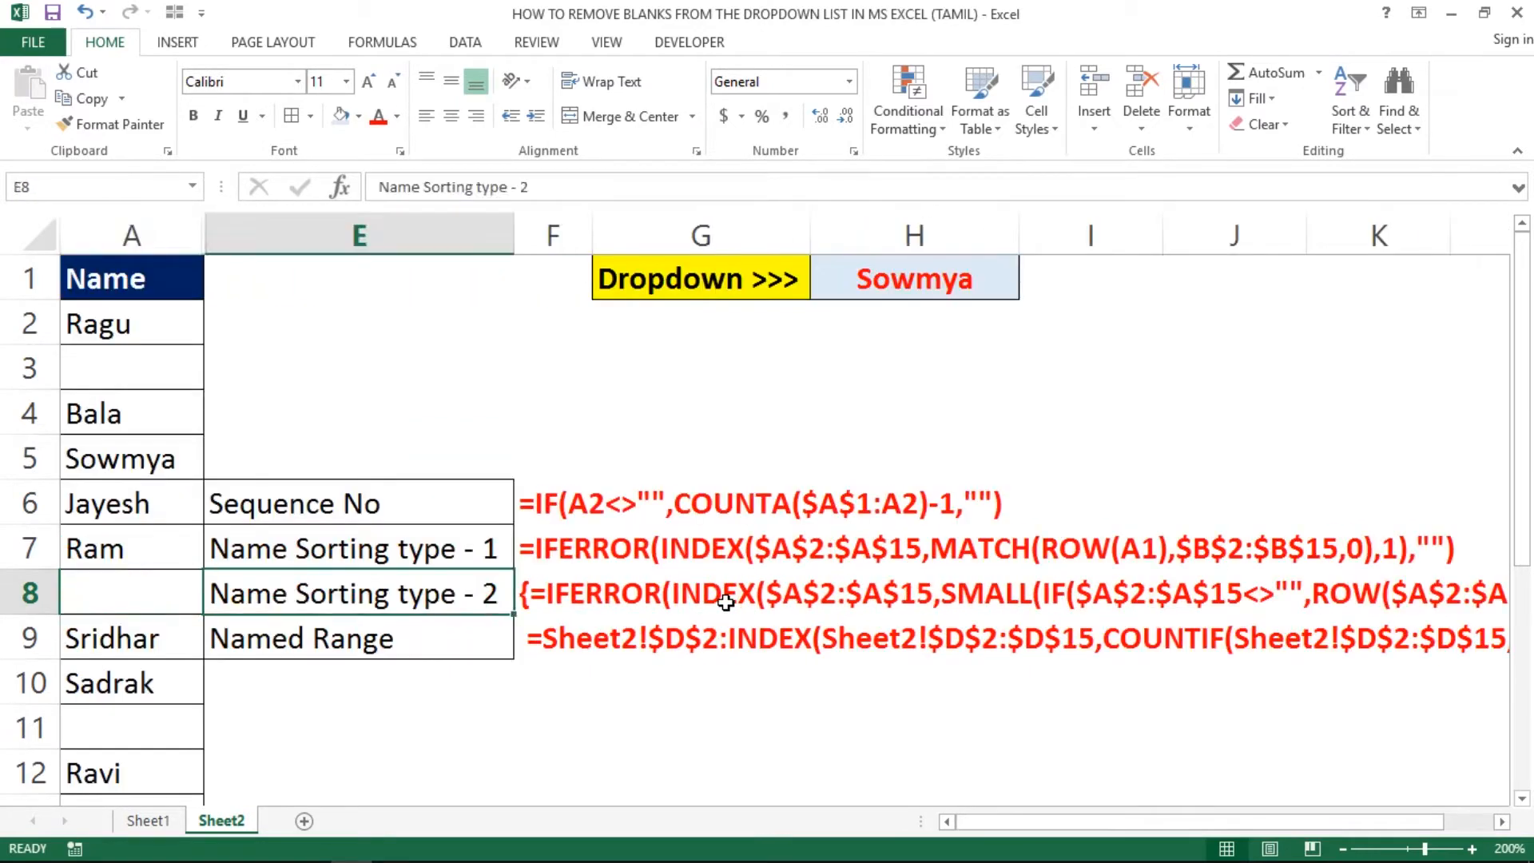
Step: Undo the hiding of the Helper-1, Method-1 and Method-2 columns
{"action": "key", "text": "ctrl+z"}
{"action": "left_click", "coordinate": [429, 398]}
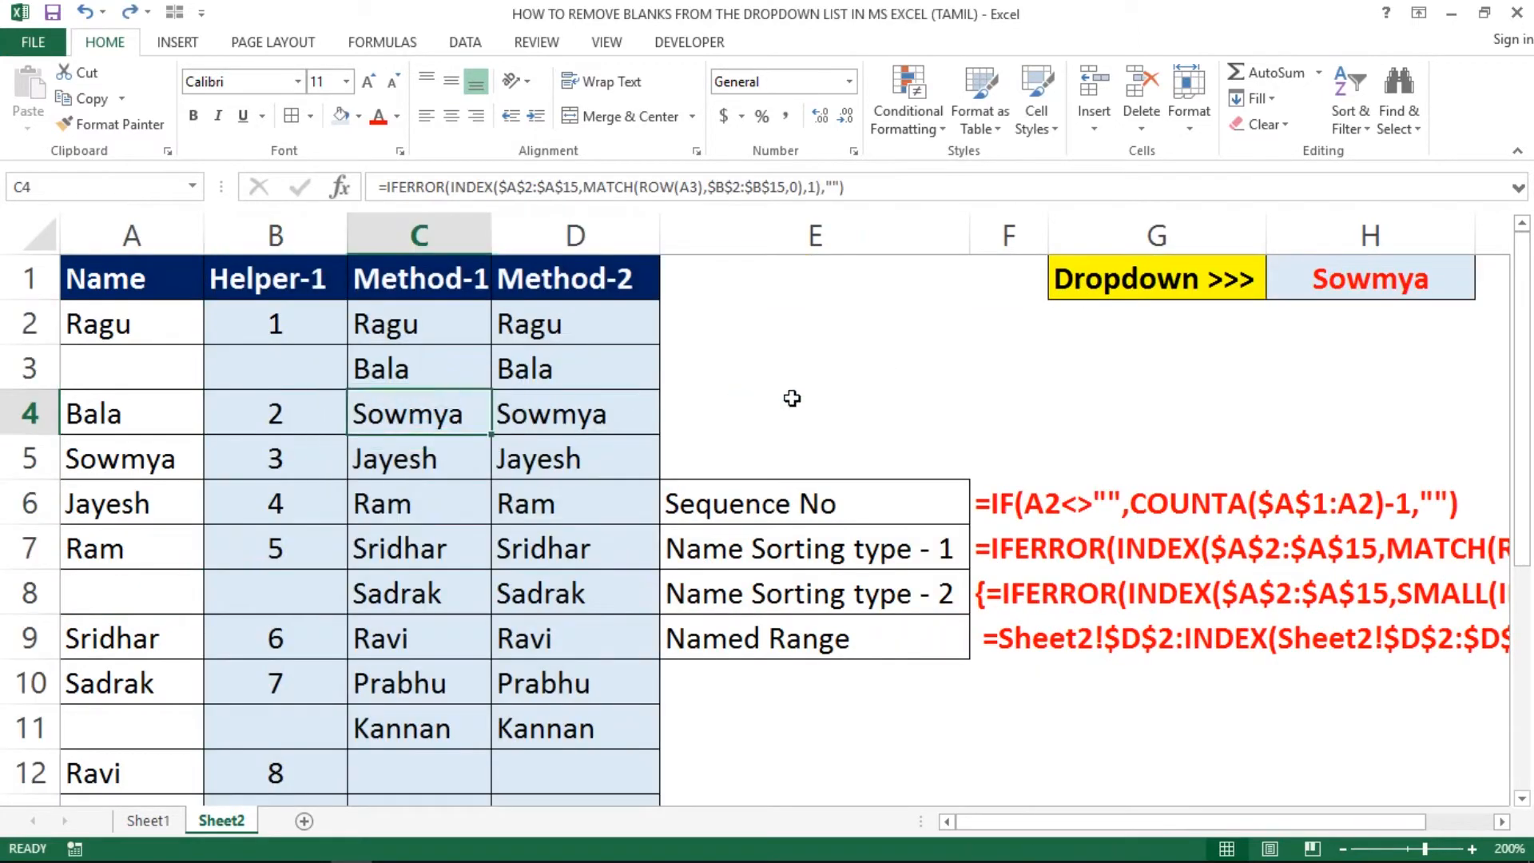
{"action": "left_click", "coordinate": [790, 397]}
Step: Examine the sheet across its width, from the ends of the formula texts back to the Name column
{"action": "key", "text": "Right"}
{"action": "key", "text": "Right"}
{"action": "key", "text": "Right"}
{"action": "key", "text": "Right"}
{"action": "key", "text": "Right"}
{"action": "key", "text": "Right"}
{"action": "key", "text": "Right"}
{"action": "key", "text": "Right"}
{"action": "key", "text": "Right"}
{"action": "key", "text": "Right"}
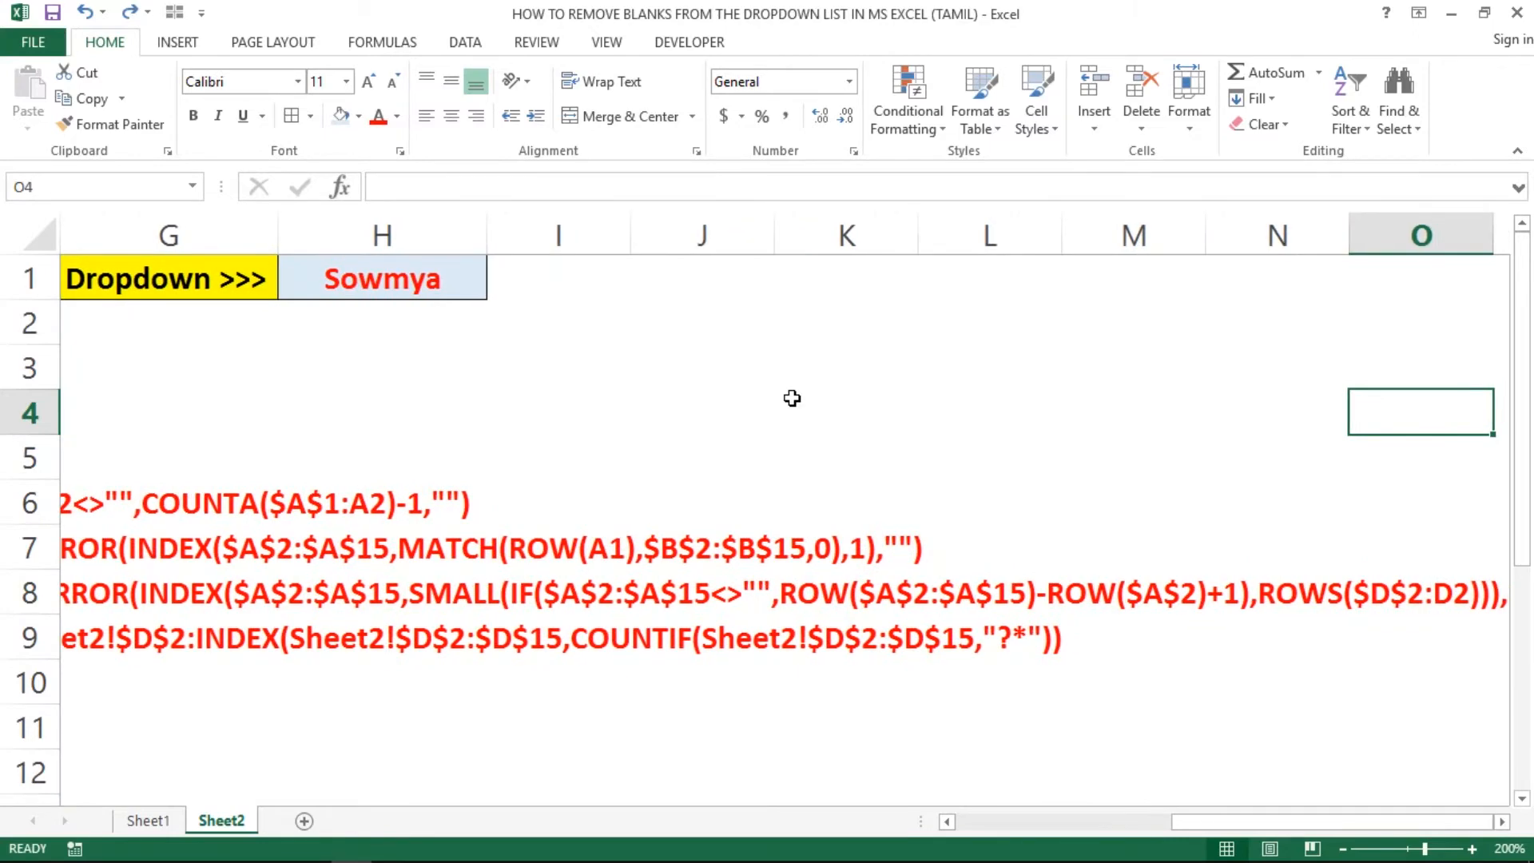
{"action": "key", "text": "Right"}
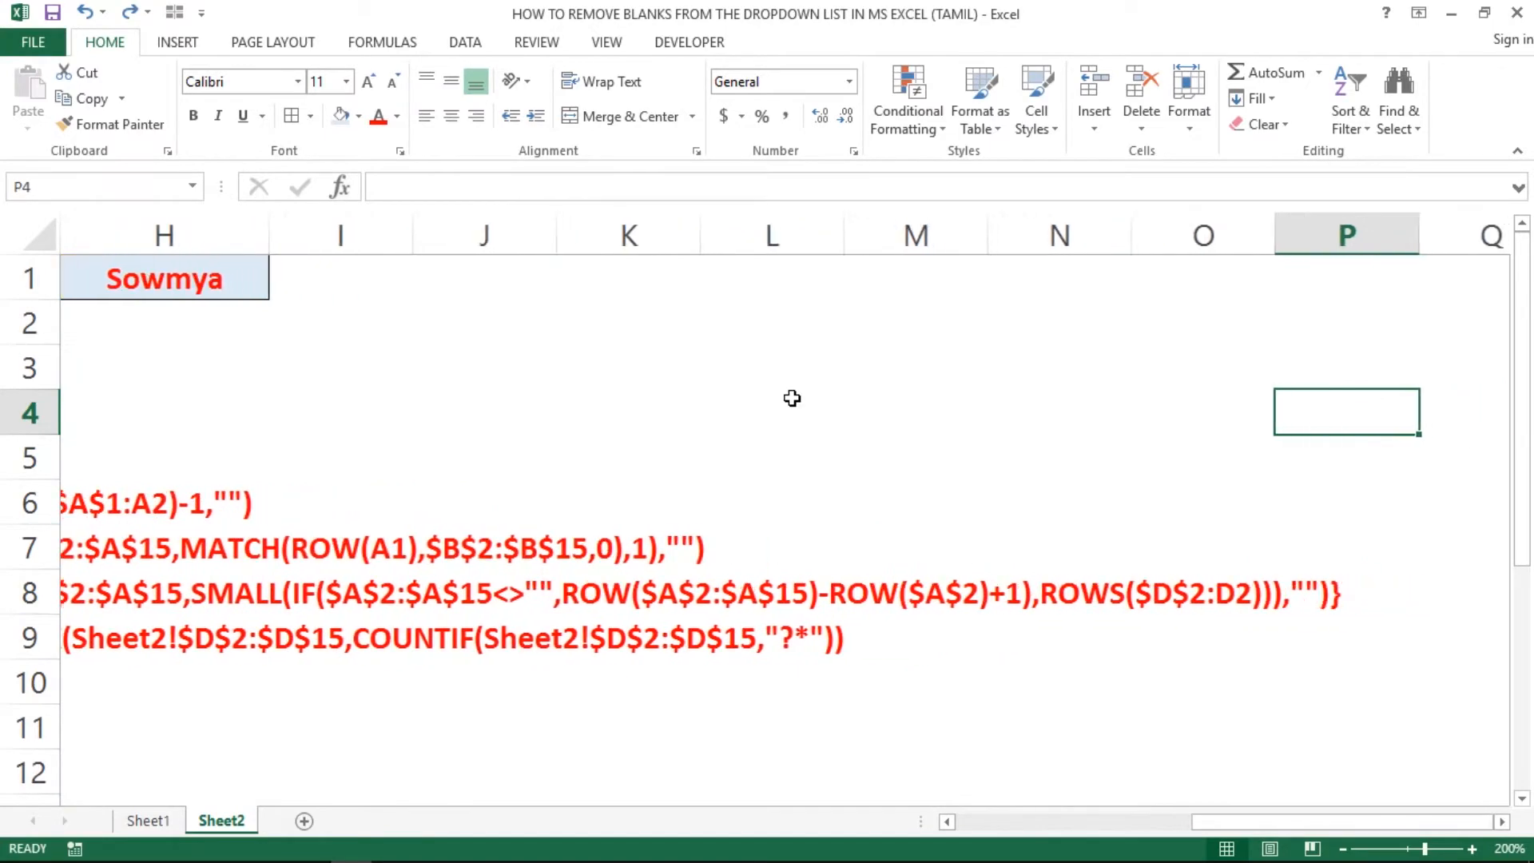
{"action": "key", "text": "Left"}
{"action": "key", "text": "Left"}
{"action": "key", "text": "Left"}
{"action": "key", "text": "Left"}
{"action": "key", "text": "Left"}
{"action": "key", "text": "Left"}
{"action": "key", "text": "Left"}
{"action": "key", "text": "Left"}
{"action": "key", "text": "Left"}
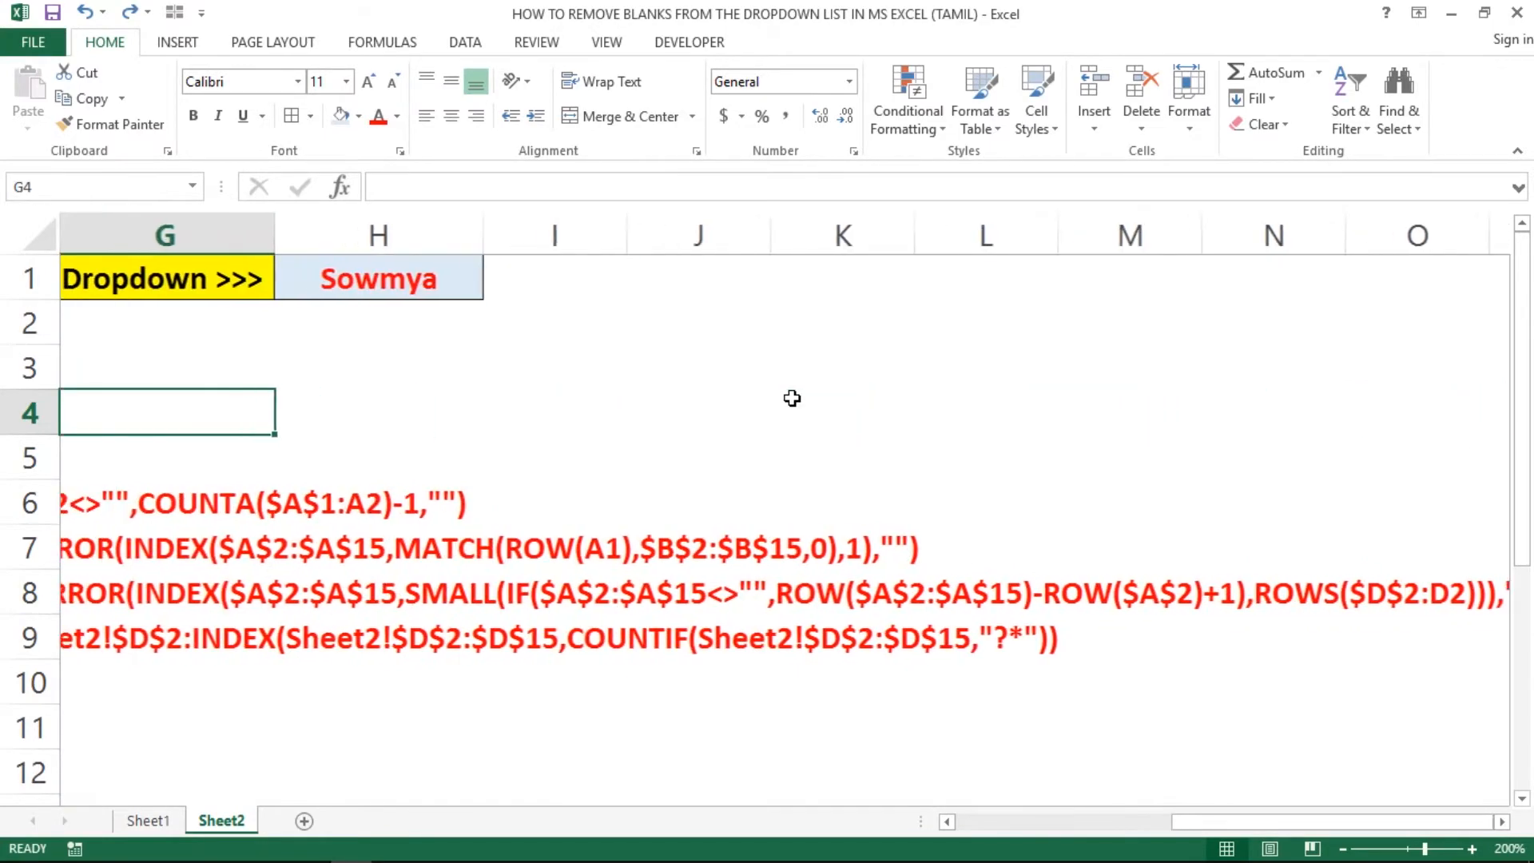
{"action": "key", "text": "Left"}
{"action": "key", "text": "Left"}
{"action": "key", "text": "Left"}
{"action": "key", "text": "Right"}
{"action": "key", "text": "Right"}
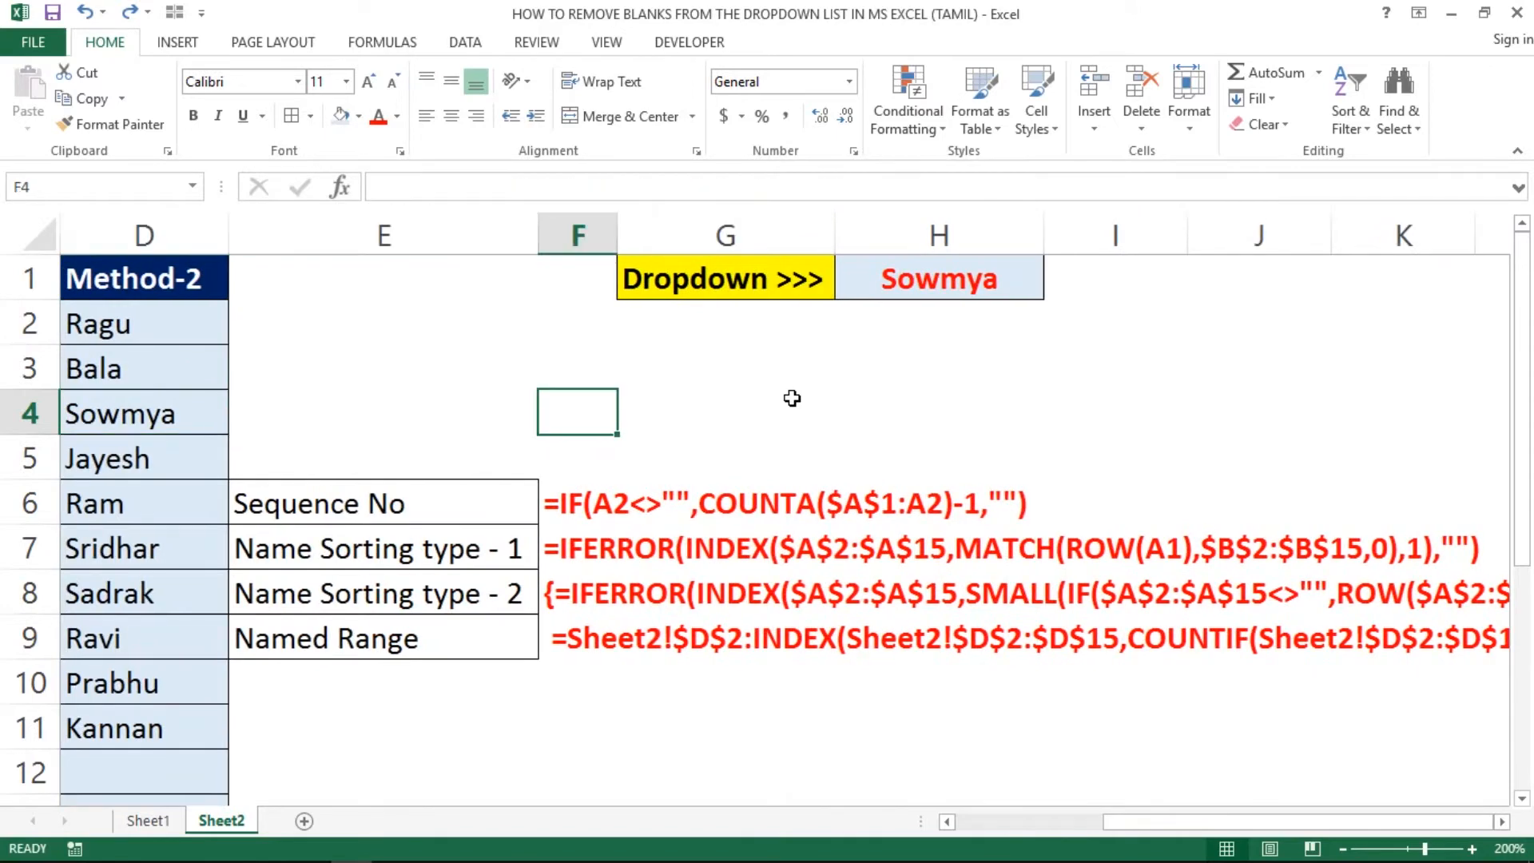
{"action": "key", "text": "Left"}
{"action": "key", "text": "Left"}
{"action": "key", "text": "Left"}
{"action": "key", "text": "Left"}
{"action": "key", "text": "Left"}
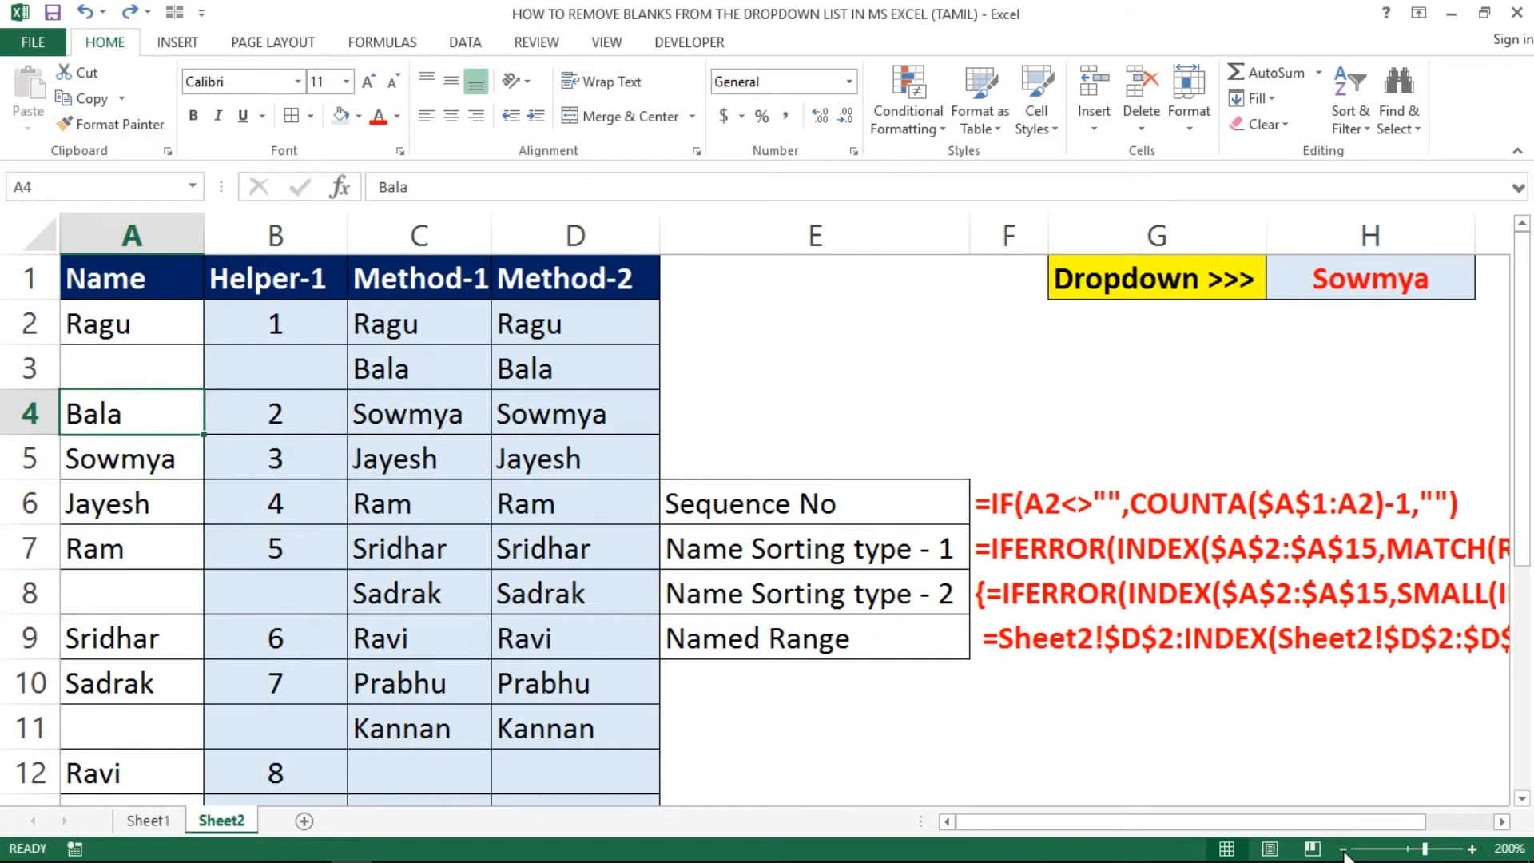
Step: Make the formula labels in E6:E9 bold
{"action": "left_click", "coordinate": [780, 511]}
{"action": "key", "text": "ctrl+shift+Down"}
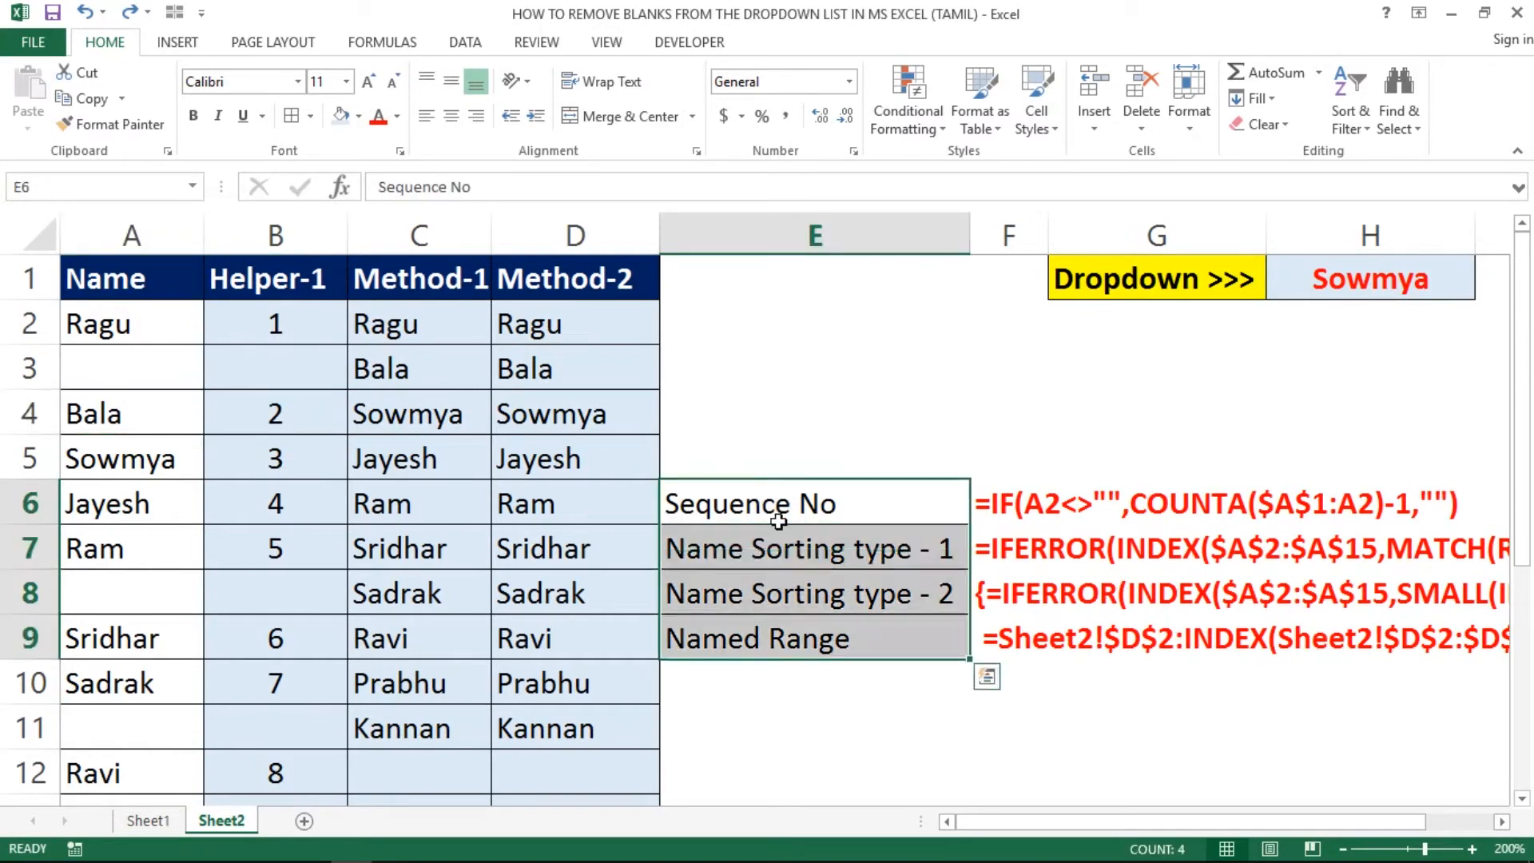
{"action": "key", "text": "ctrl+b"}
{"action": "left_click", "coordinate": [1276, 732]}
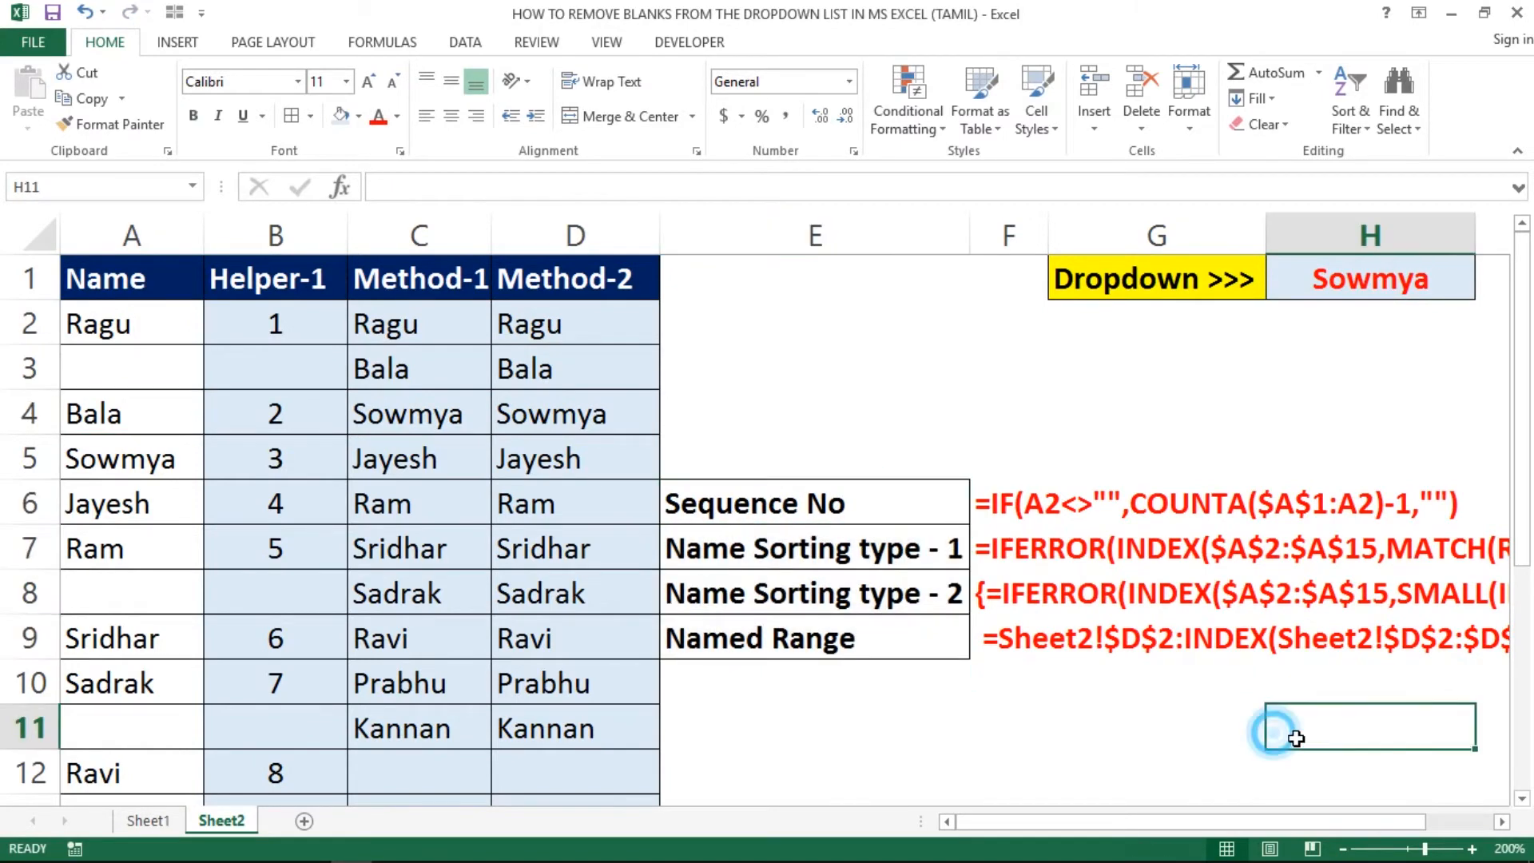
Step: Zoom Sheet2 out to 100% to view the name lists, dropdown and complete formula texts together
{"action": "left_click", "coordinate": [1341, 848]}
{"action": "left_click", "coordinate": [1342, 848]}
{"action": "left_click", "coordinate": [1342, 848]}
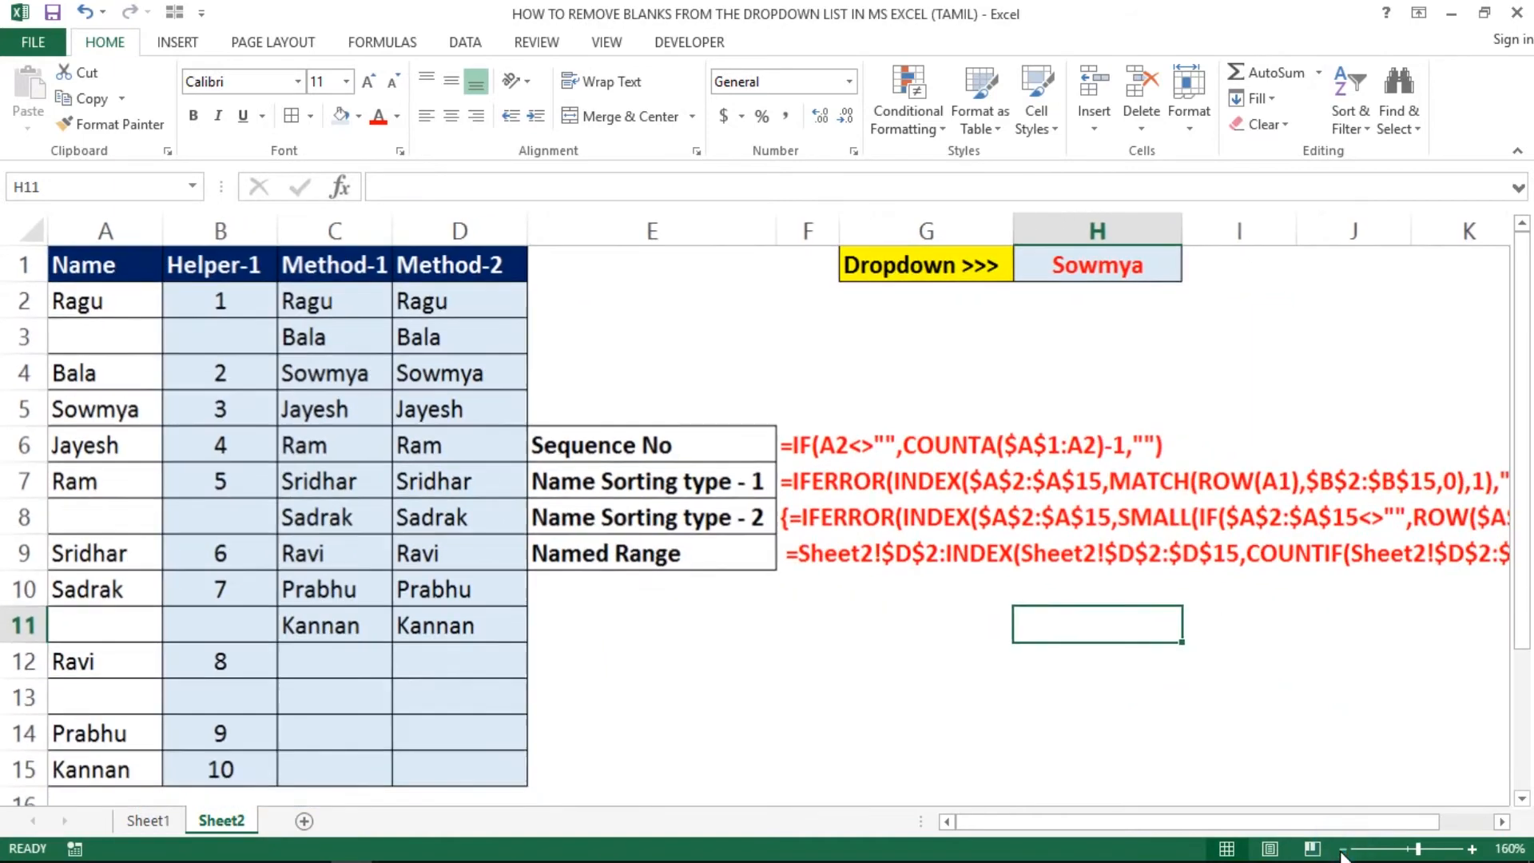
{"action": "left_click", "coordinate": [1342, 848]}
{"action": "left_click", "coordinate": [1341, 848]}
{"action": "left_click", "coordinate": [1342, 848]}
{"action": "left_click", "coordinate": [1342, 848]}
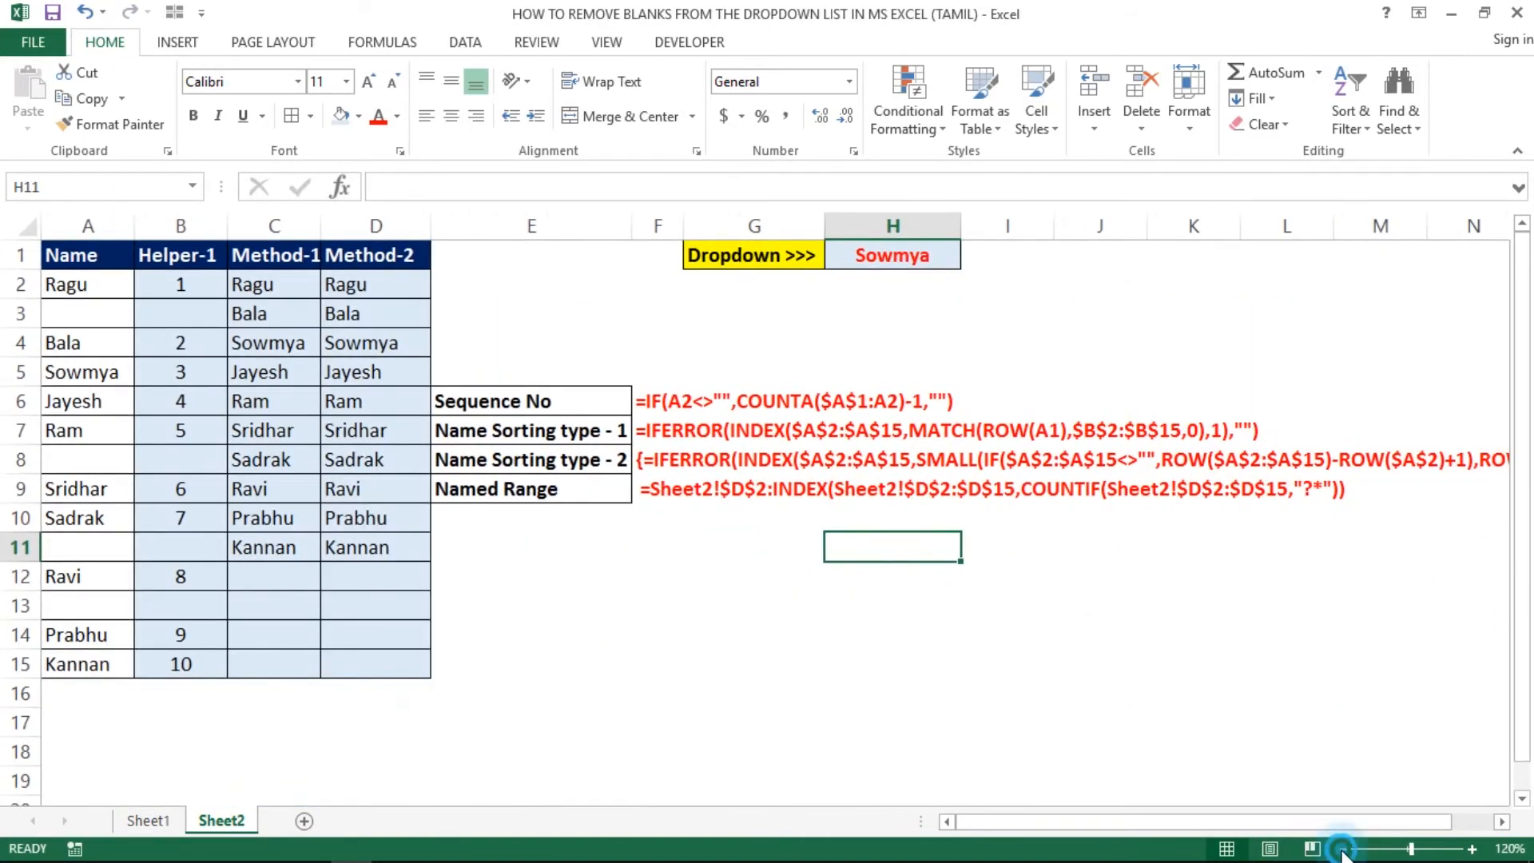
{"action": "left_click", "coordinate": [1342, 848]}
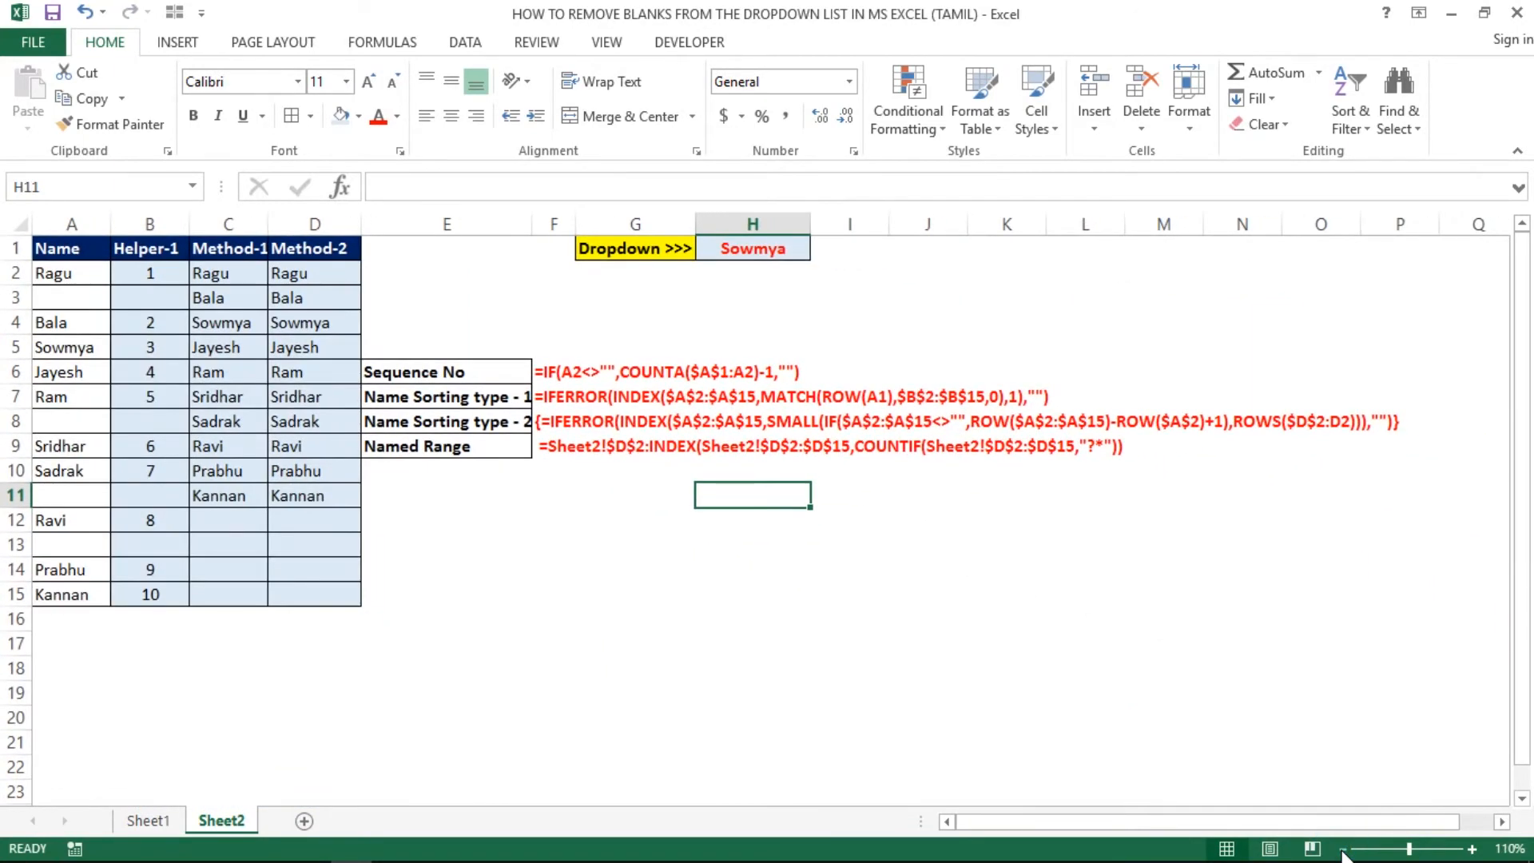
{"action": "left_click", "coordinate": [1341, 848]}
{"action": "left_click", "coordinate": [601, 578]}
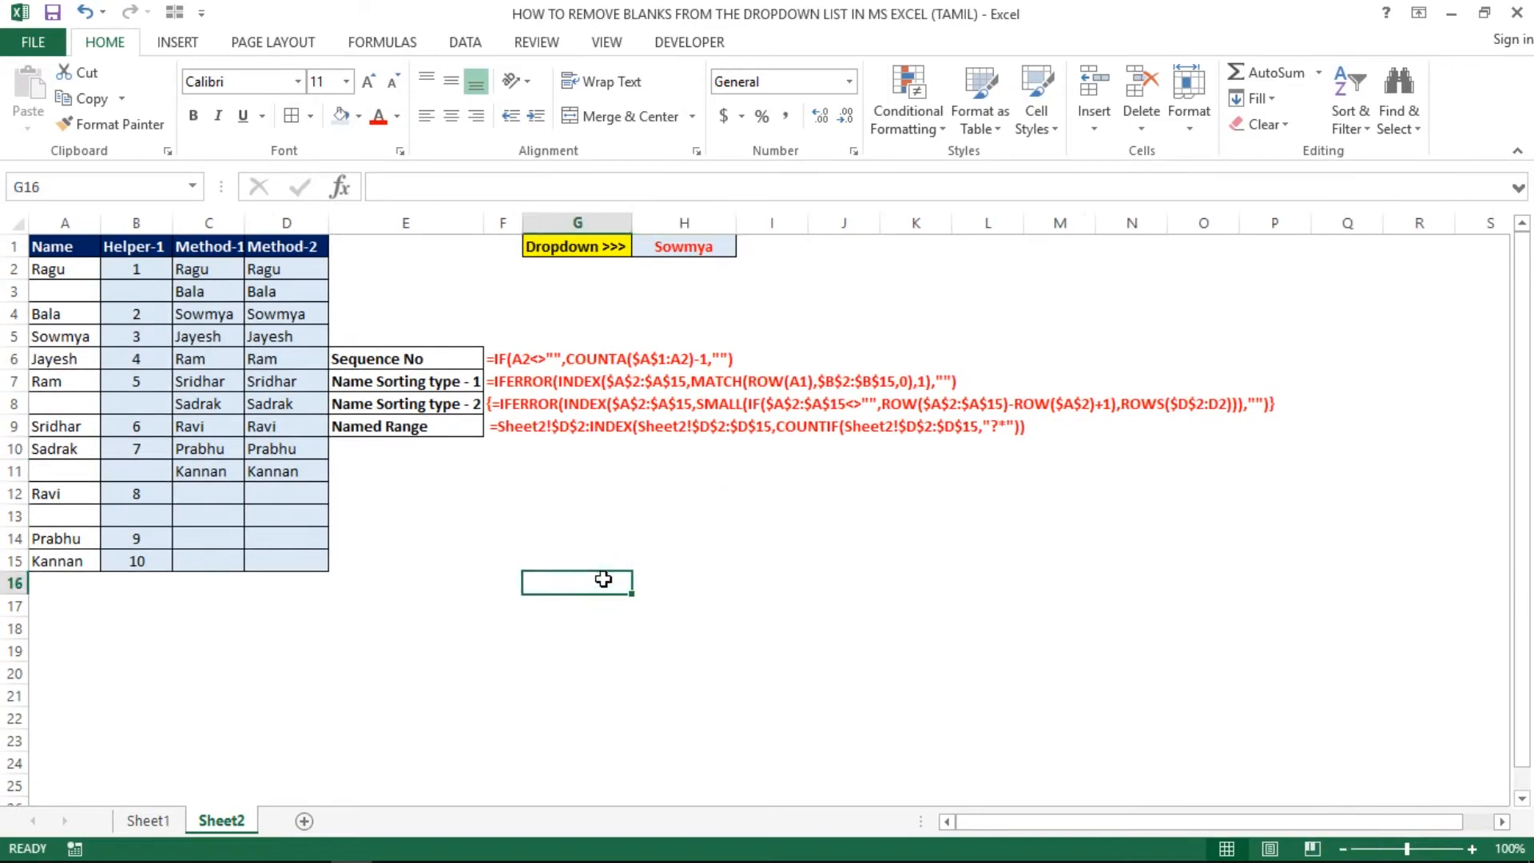
{"action": "left_click", "coordinate": [761, 538]}
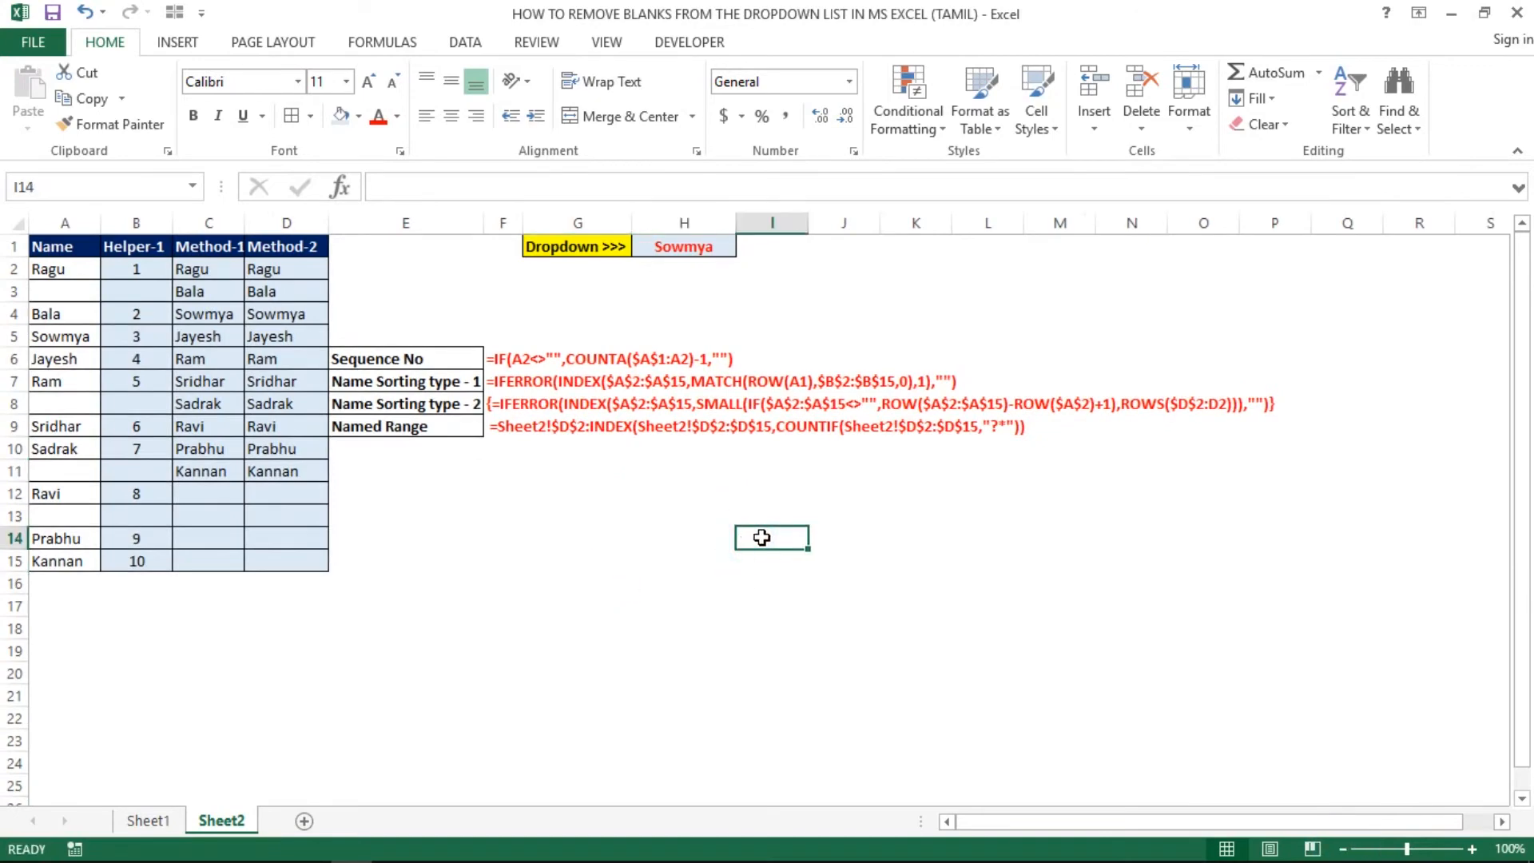
Step: Zoom Sheet2 in to 120%
{"action": "left_click", "coordinate": [1472, 848]}
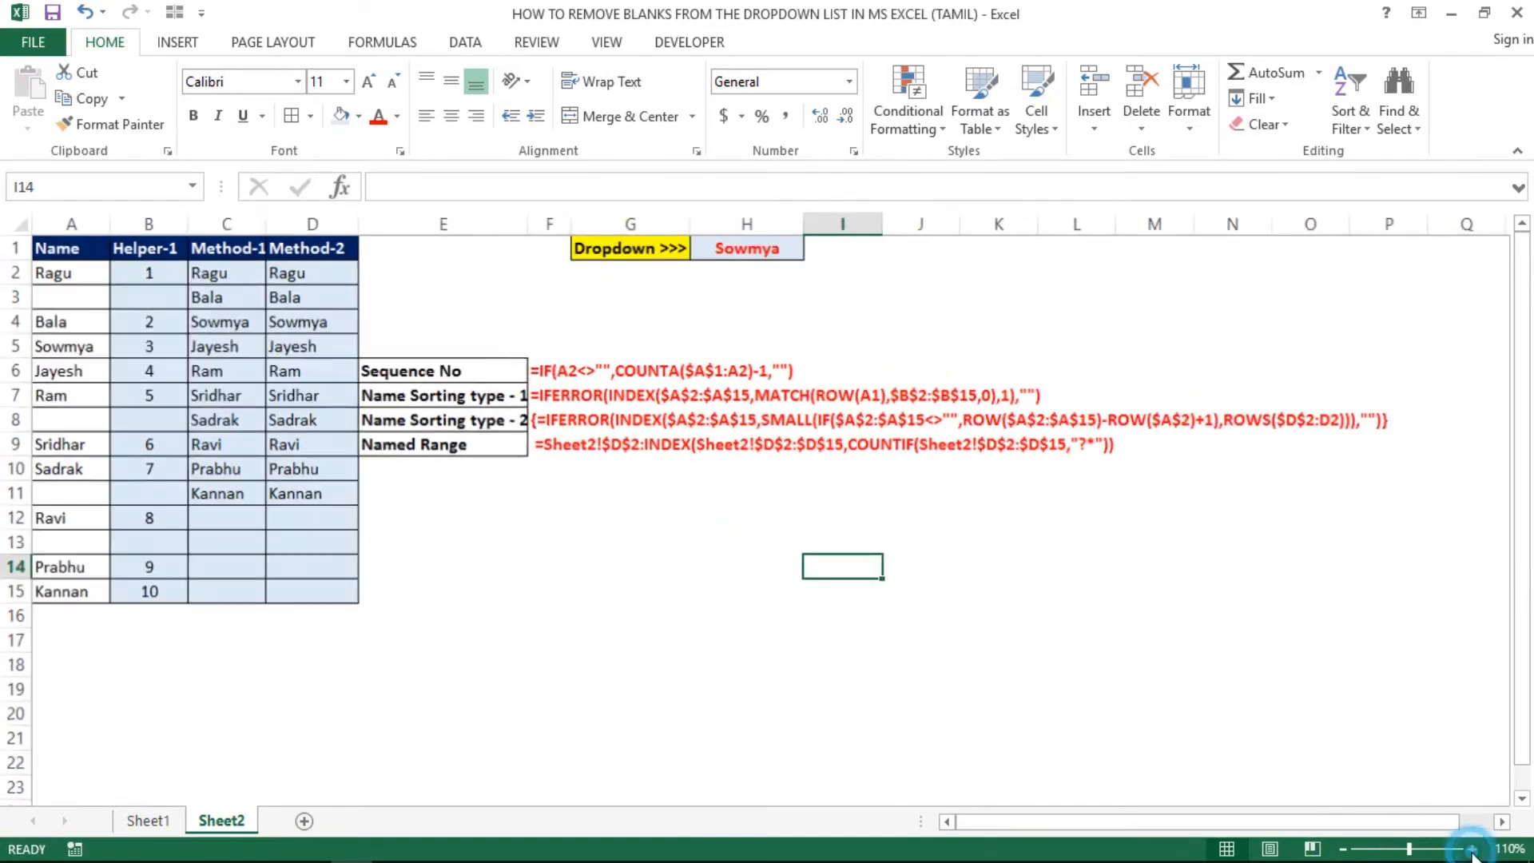
{"action": "left_click", "coordinate": [1472, 848]}
{"action": "left_click", "coordinate": [1472, 849]}
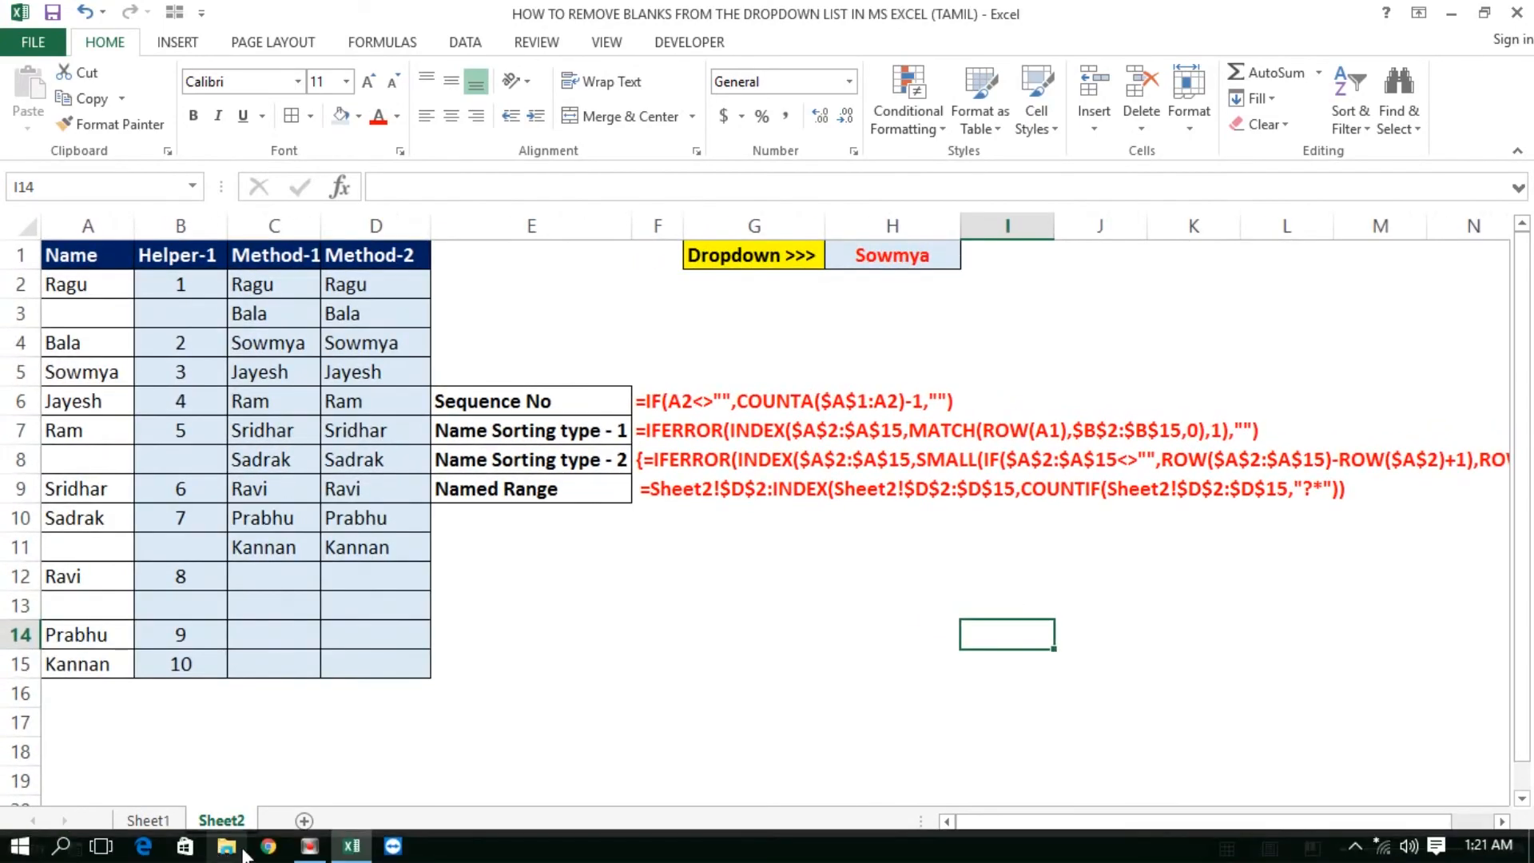